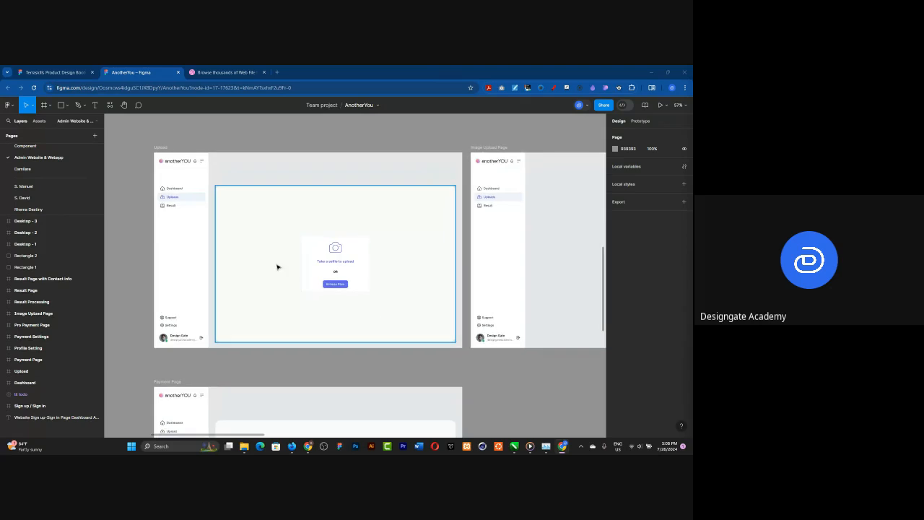
{"action": "scroll", "coordinate": [279, 265], "scroll_direction": "up", "scroll_amount": 2}
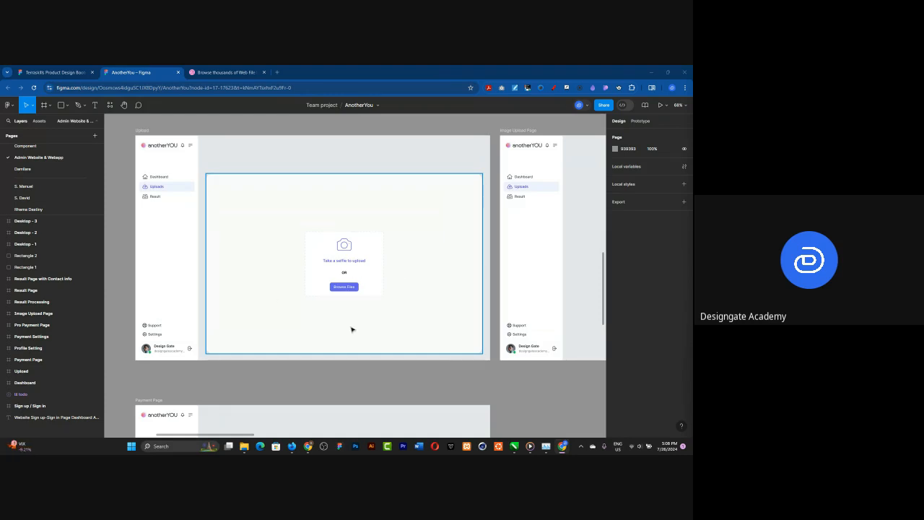
Step: Switch to the Dribbble results for "web file upload screen ui" and open the "Upload video – Untitled UI" shot in a new tab
{"action": "left_click", "coordinate": [220, 72]}
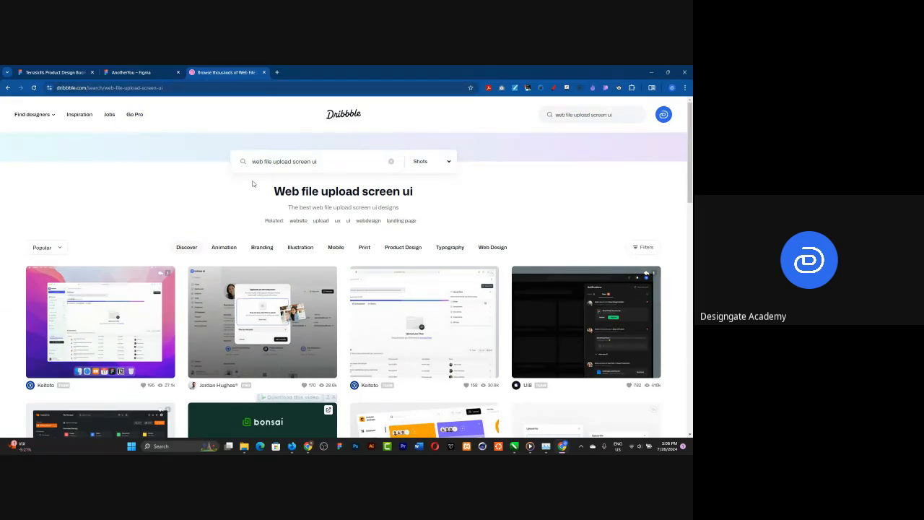
{"action": "scroll", "coordinate": [243, 178], "scroll_direction": "down", "scroll_amount": 2}
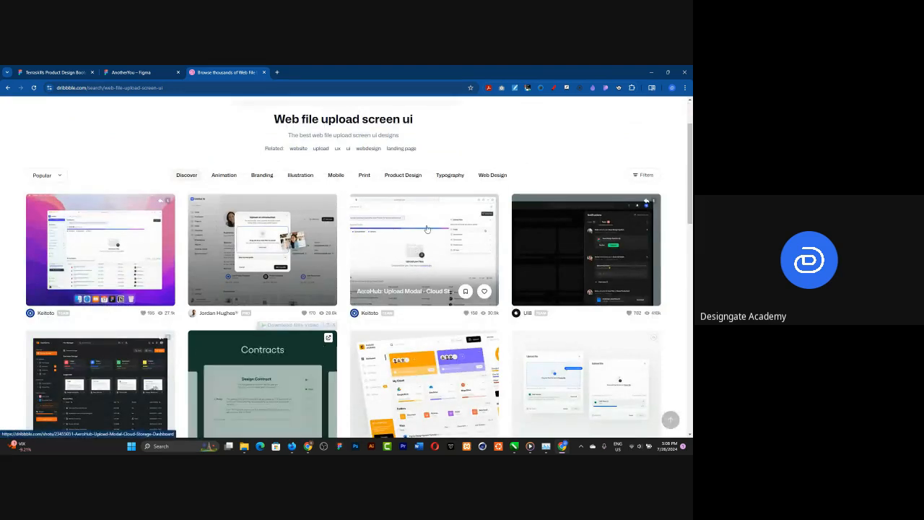
{"action": "scroll", "coordinate": [398, 273], "scroll_direction": "down", "scroll_amount": 1}
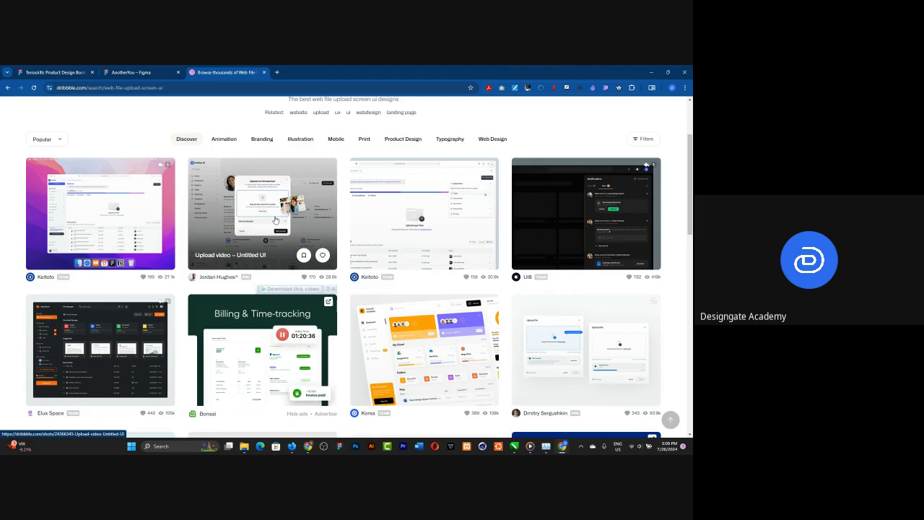
{"action": "left_click", "coordinate": [129, 73]}
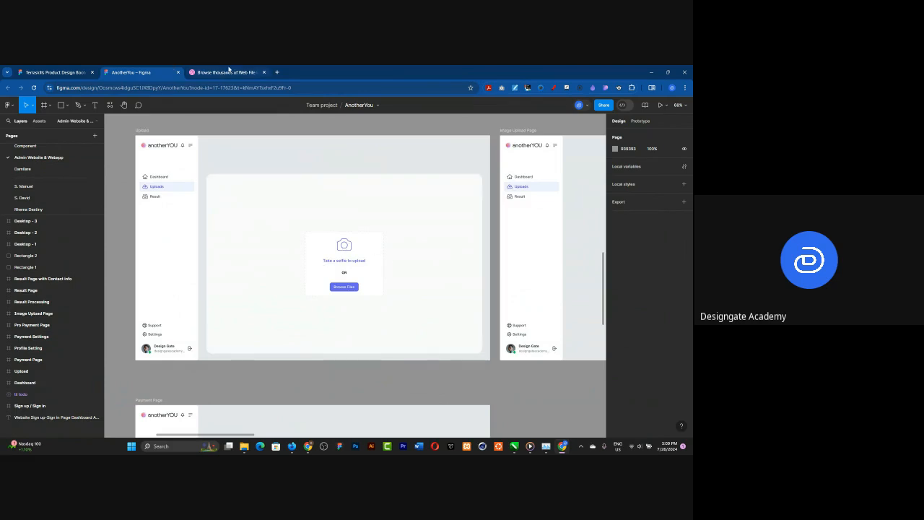
{"action": "left_click", "coordinate": [224, 72]}
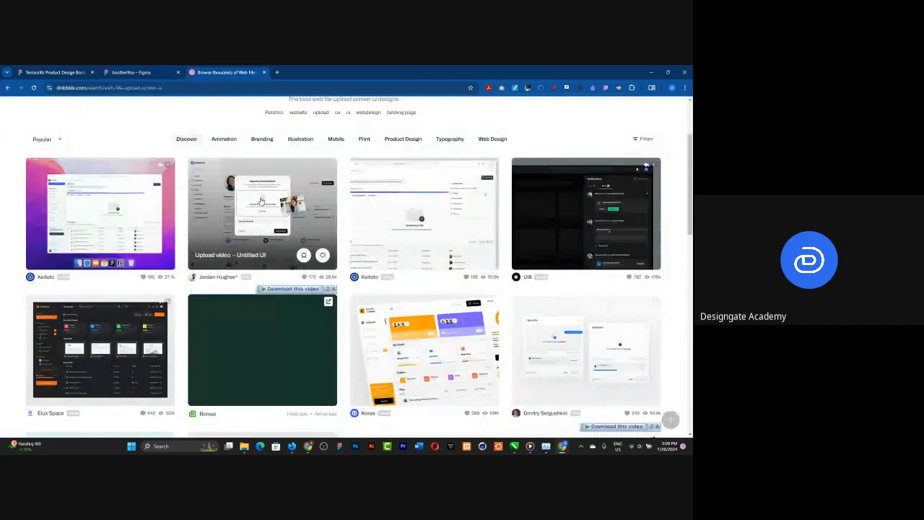
{"action": "right_click", "coordinate": [246, 205]}
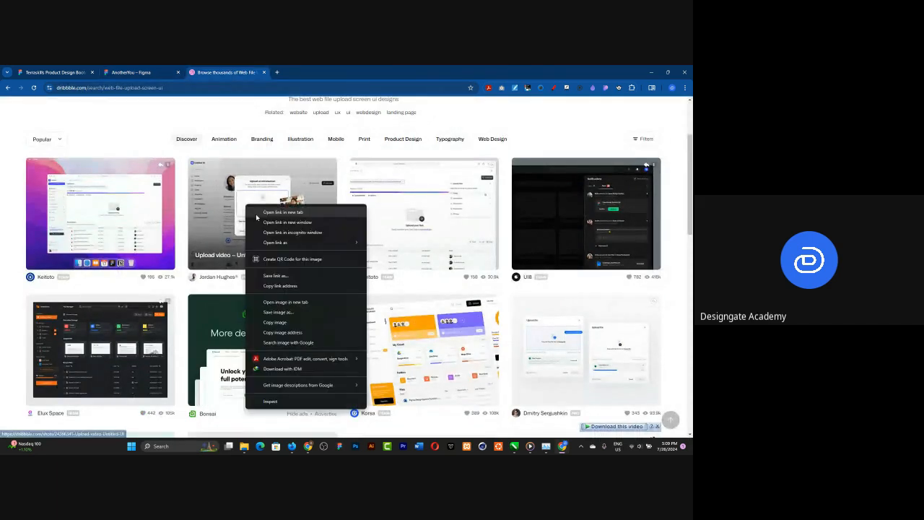
{"action": "left_click", "coordinate": [256, 212]}
Step: Open the "AeroHub: Upload Modal" and "Files Upload | UX Best Practices" shots in new tabs
{"action": "scroll", "coordinate": [259, 267], "scroll_direction": "down", "scroll_amount": 1}
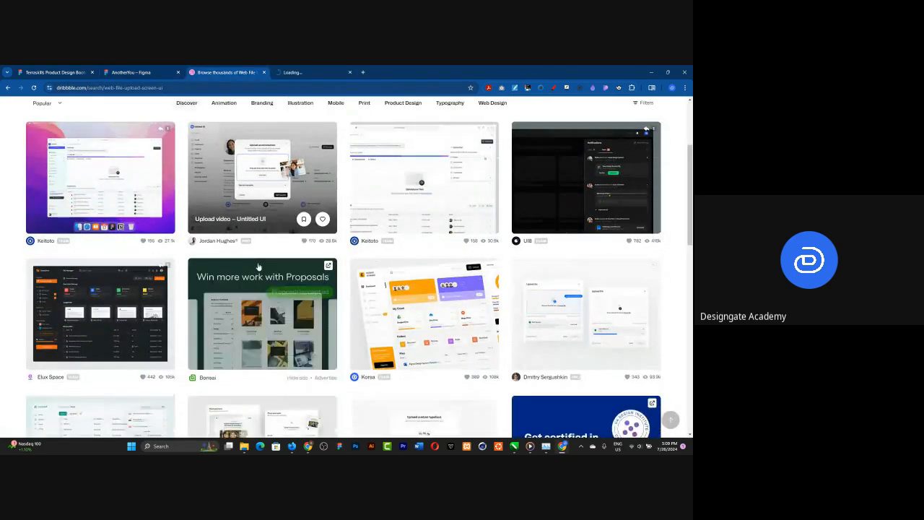
{"action": "middle_click", "coordinate": [398, 165]}
{"action": "scroll", "coordinate": [305, 205], "scroll_direction": "down", "scroll_amount": 3}
{"action": "scroll", "coordinate": [557, 174], "scroll_direction": "down", "scroll_amount": 1}
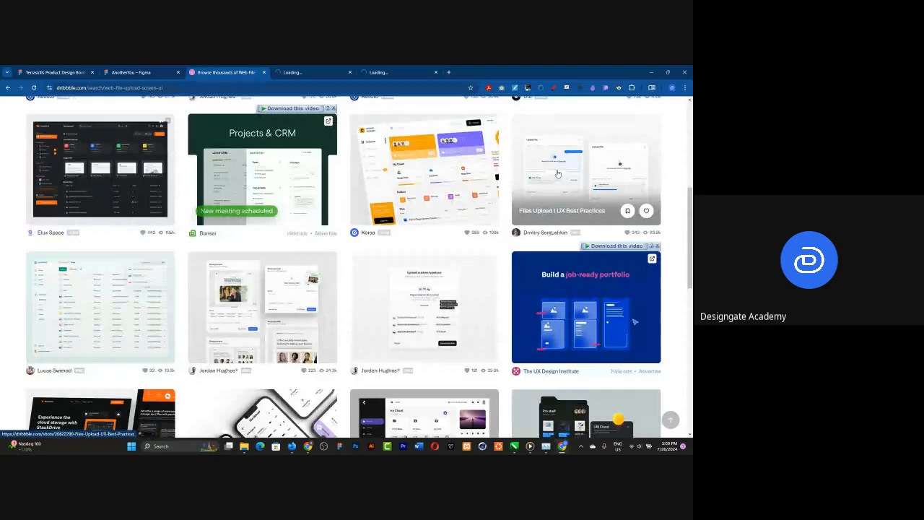
{"action": "right_click", "coordinate": [558, 173]}
{"action": "left_click", "coordinate": [594, 178]}
Step: Open the "Share your work modals – Untitled UI" shot from the results in a new tab
{"action": "scroll", "coordinate": [390, 178], "scroll_direction": "down", "scroll_amount": 2}
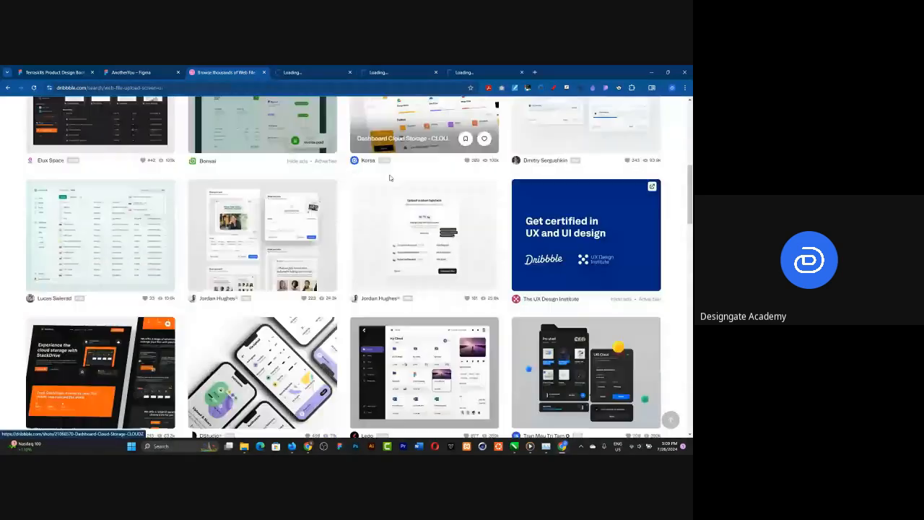
{"action": "scroll", "coordinate": [389, 177], "scroll_direction": "down", "scroll_amount": 1}
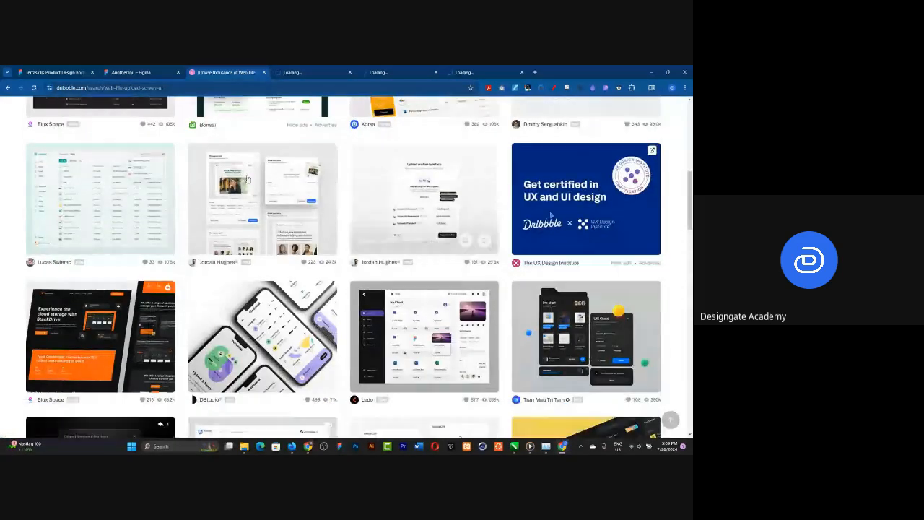
{"action": "right_click", "coordinate": [246, 179]}
{"action": "left_click", "coordinate": [263, 183]}
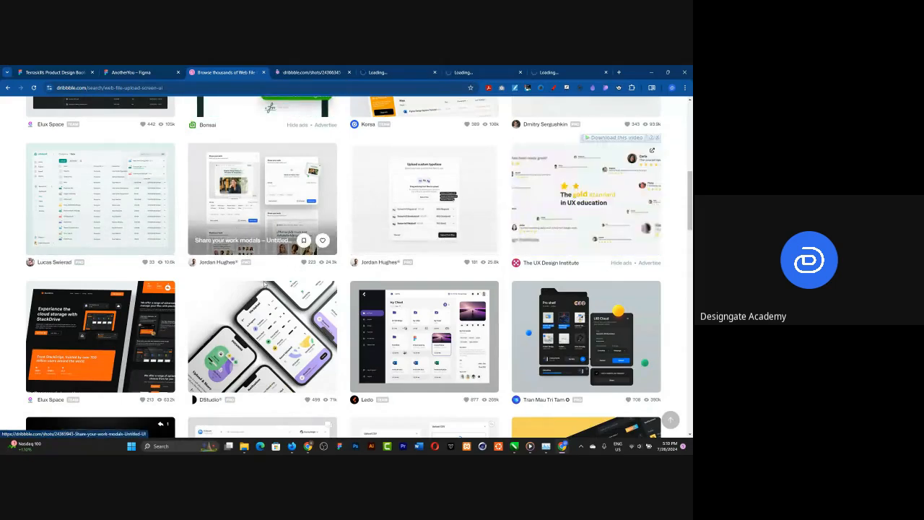
Step: Find the "Upload file" shot with two white upload dialogs further down the results and open it in a new tab
{"action": "scroll", "coordinate": [285, 253], "scroll_direction": "down", "scroll_amount": 1}
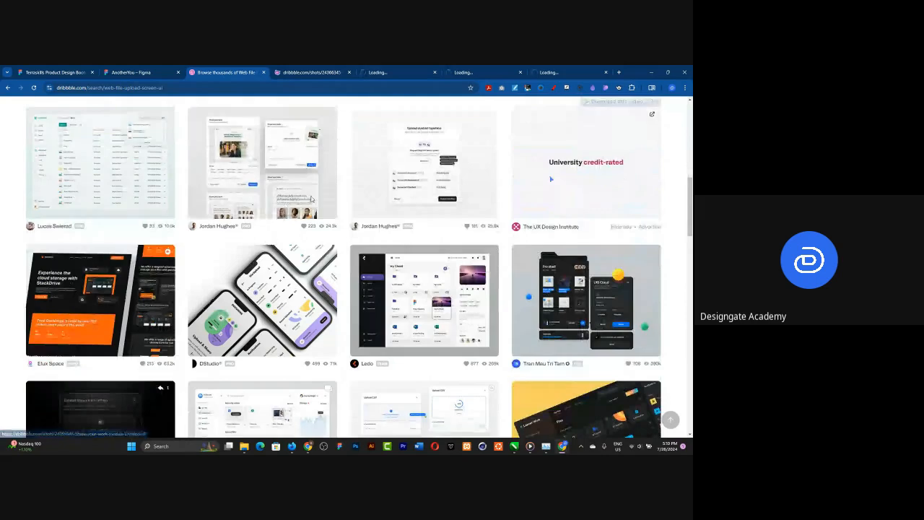
{"action": "scroll", "coordinate": [321, 228], "scroll_direction": "down", "scroll_amount": 2}
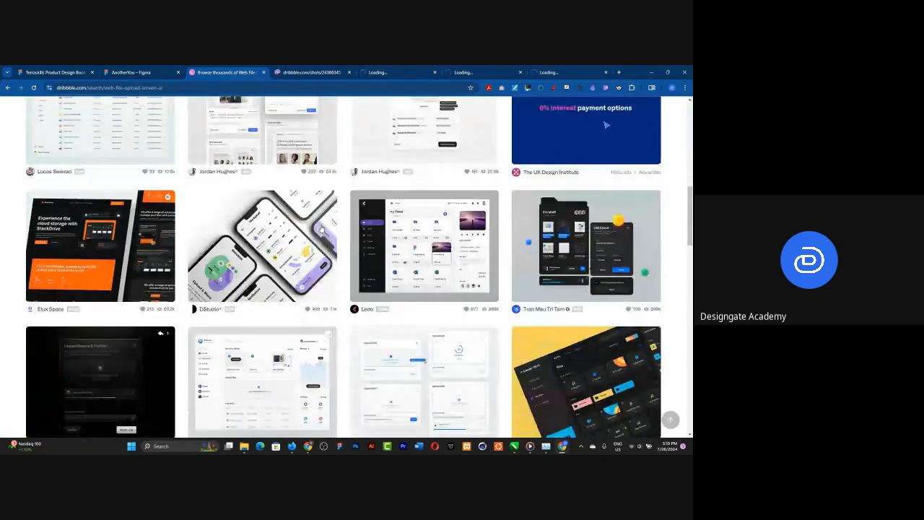
{"action": "scroll", "coordinate": [321, 228], "scroll_direction": "down", "scroll_amount": 4}
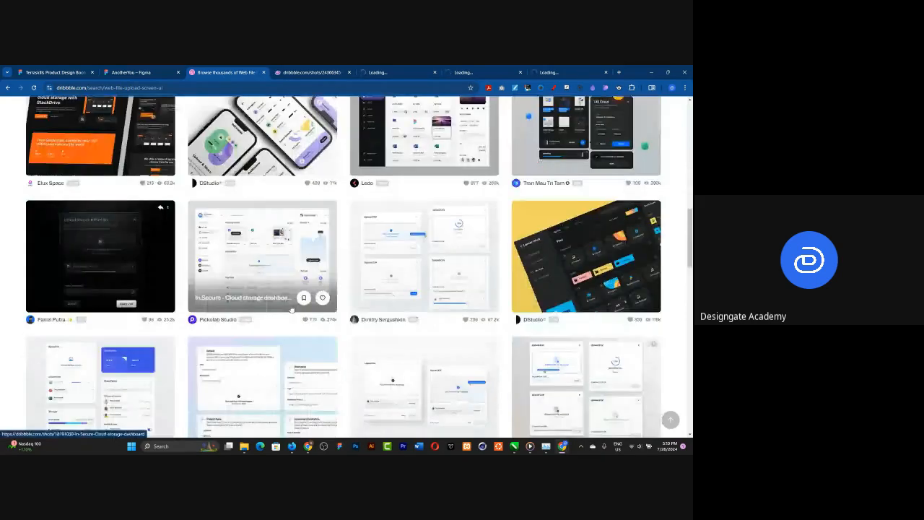
{"action": "scroll", "coordinate": [274, 275], "scroll_direction": "down", "scroll_amount": 4}
{"action": "scroll", "coordinate": [248, 221], "scroll_direction": "down", "scroll_amount": 1}
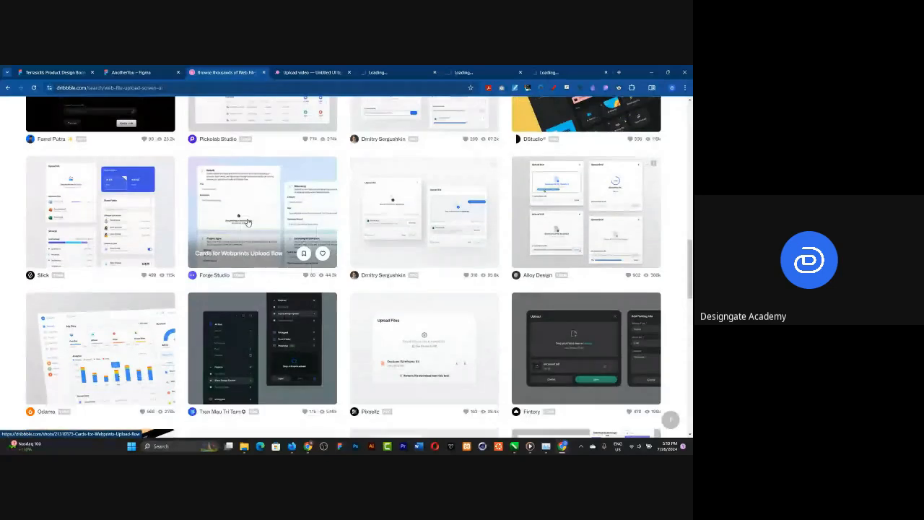
{"action": "scroll", "coordinate": [395, 208], "scroll_direction": "down", "scroll_amount": 1}
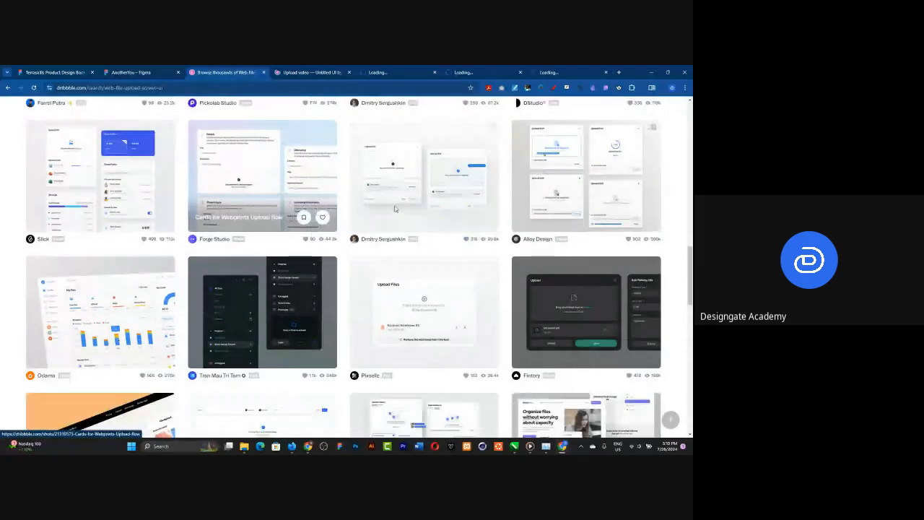
{"action": "middle_click", "coordinate": [395, 209]}
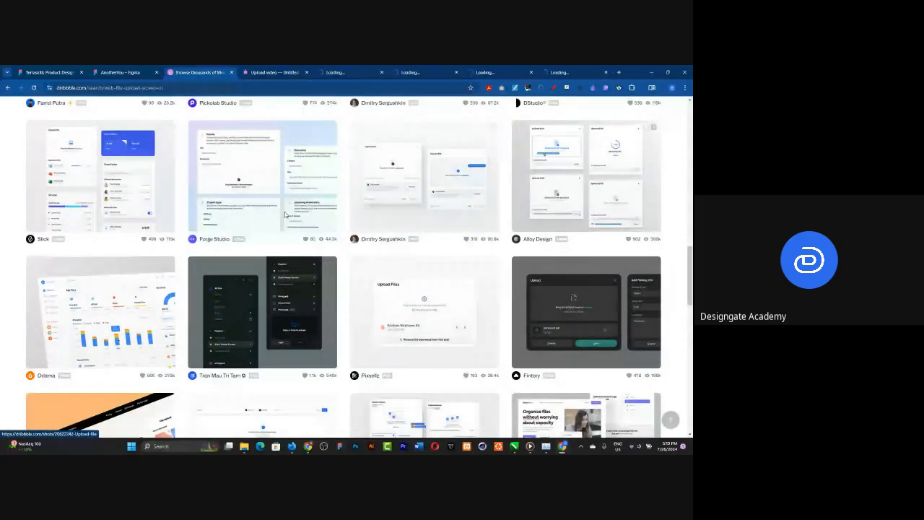
Step: Browse the remaining search results for more file upload design references
{"action": "scroll", "coordinate": [285, 215], "scroll_direction": "down", "scroll_amount": 5}
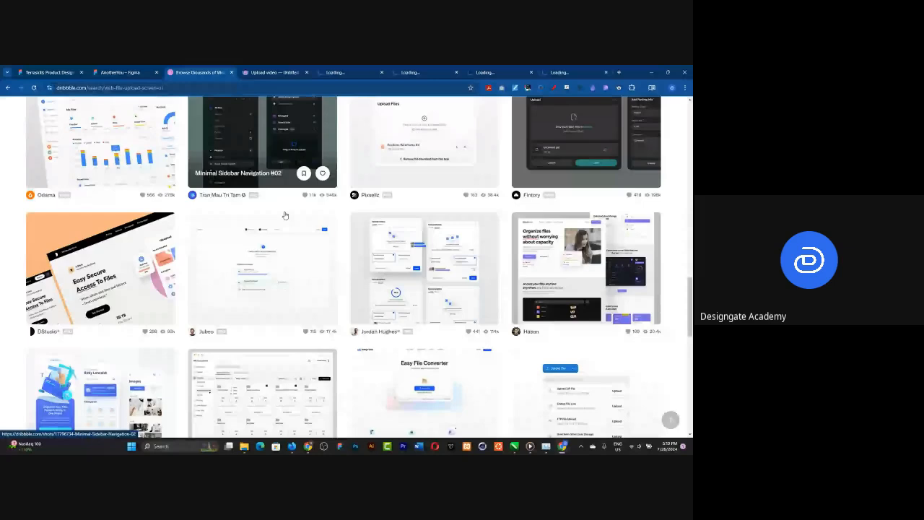
{"action": "scroll", "coordinate": [285, 214], "scroll_direction": "down", "scroll_amount": 5}
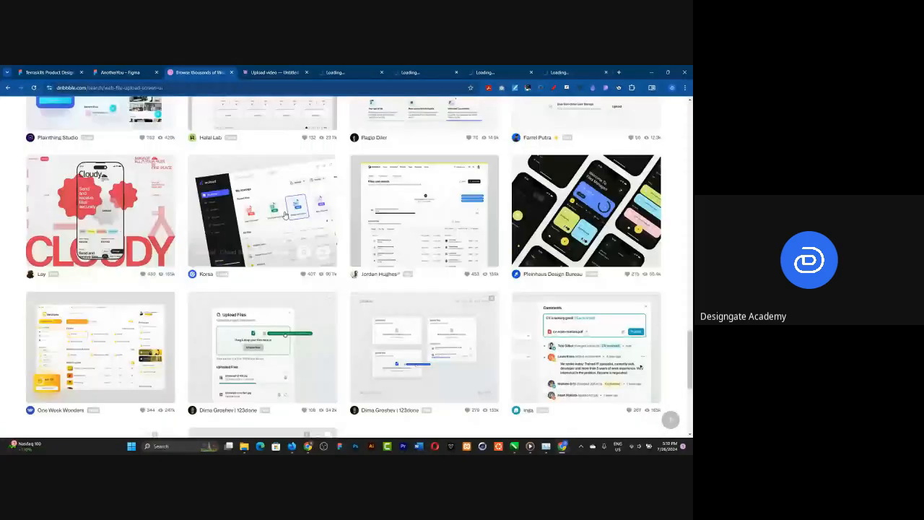
{"action": "scroll", "coordinate": [285, 214], "scroll_direction": "down", "scroll_amount": 2}
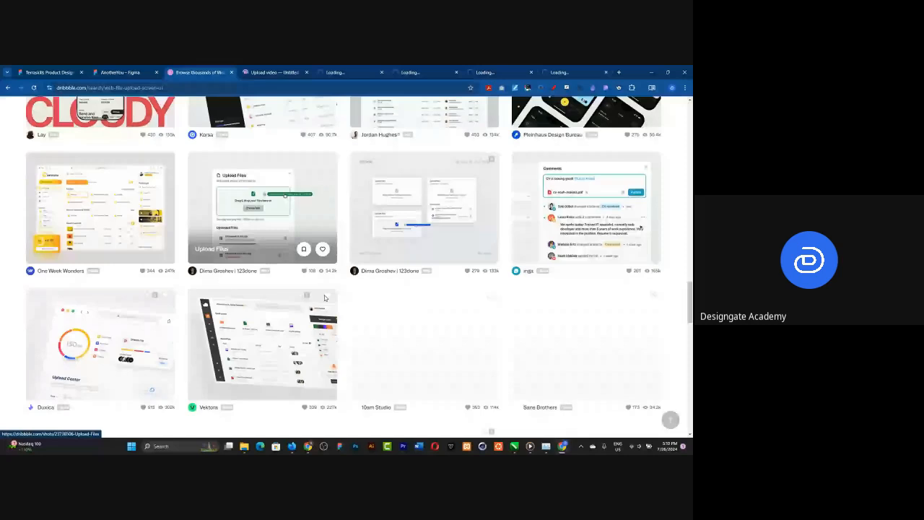
{"action": "scroll", "coordinate": [324, 298], "scroll_direction": "down", "scroll_amount": 2}
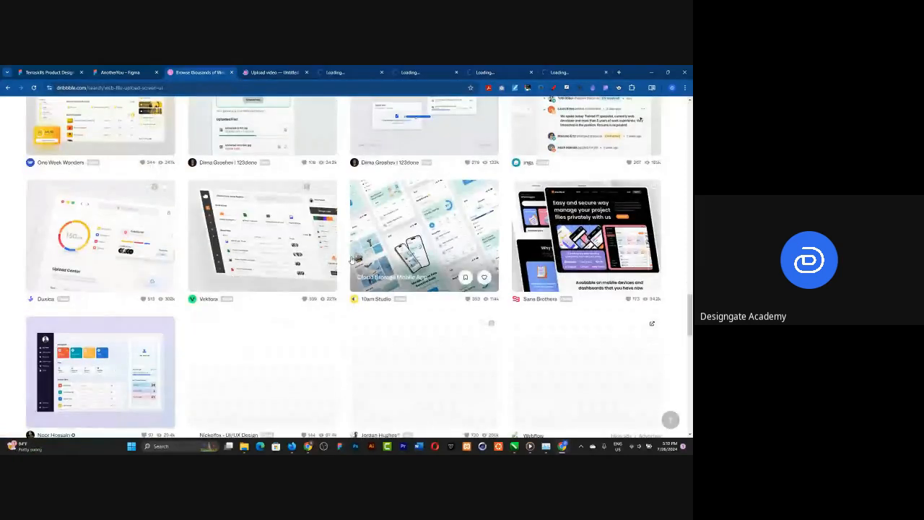
Step: Examine the upload dialogs in the "Upload video – Untitled UI" and "Files Upload | UX Best Practices" shots
{"action": "left_click", "coordinate": [271, 72]}
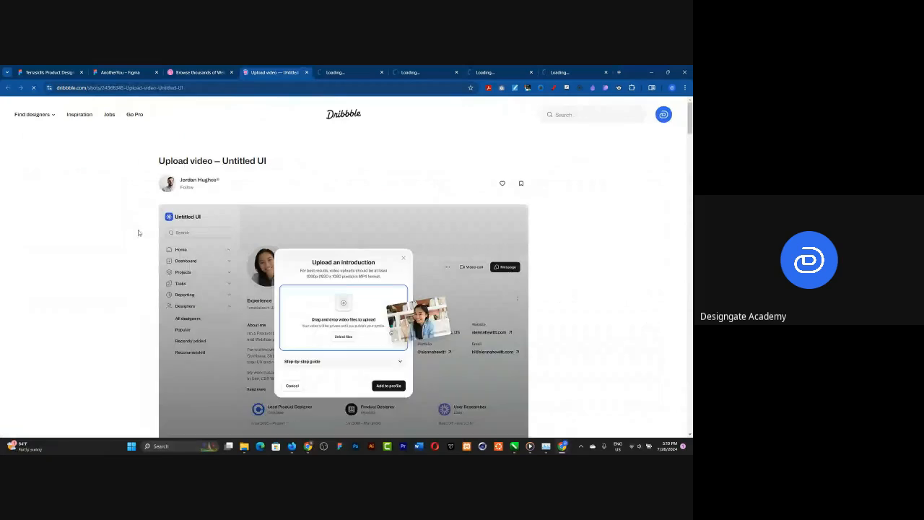
{"action": "scroll", "coordinate": [342, 354], "scroll_direction": "down", "scroll_amount": 1}
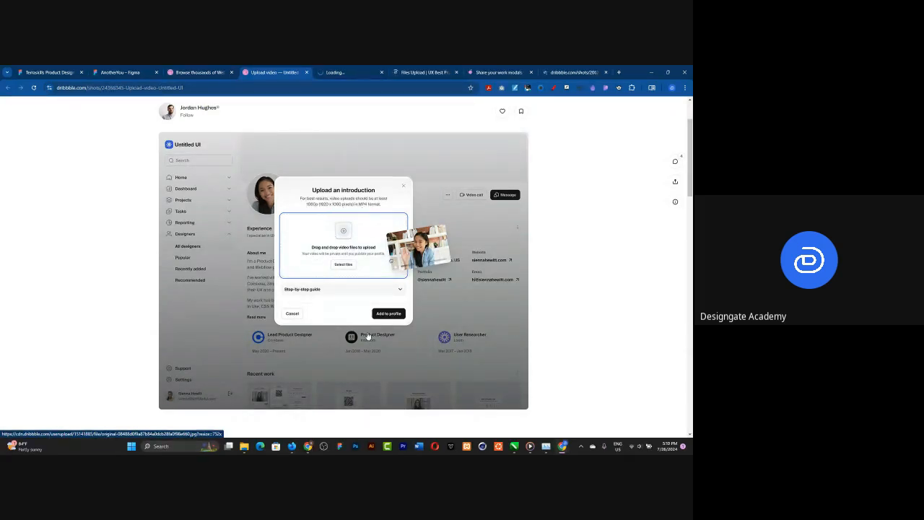
{"action": "left_click", "coordinate": [419, 71]}
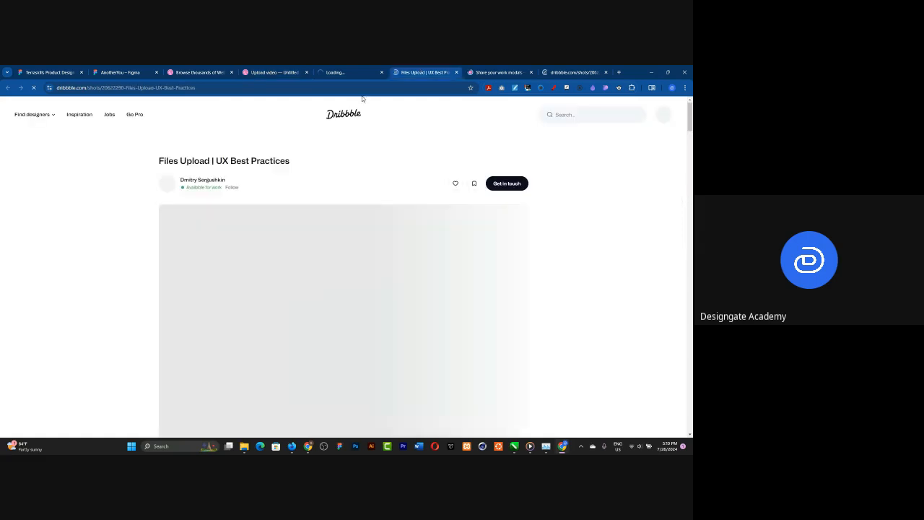
{"action": "scroll", "coordinate": [141, 277], "scroll_direction": "down", "scroll_amount": 3}
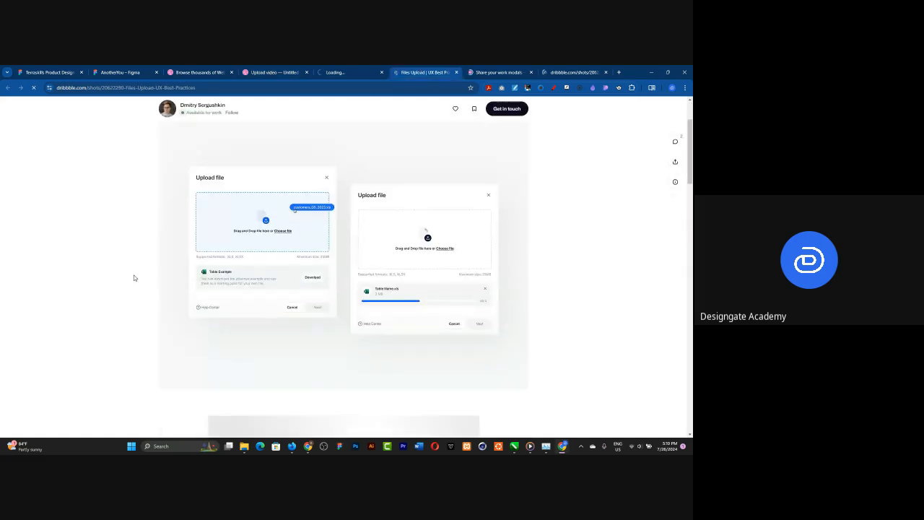
{"action": "scroll", "coordinate": [273, 316], "scroll_direction": "up", "scroll_amount": 1}
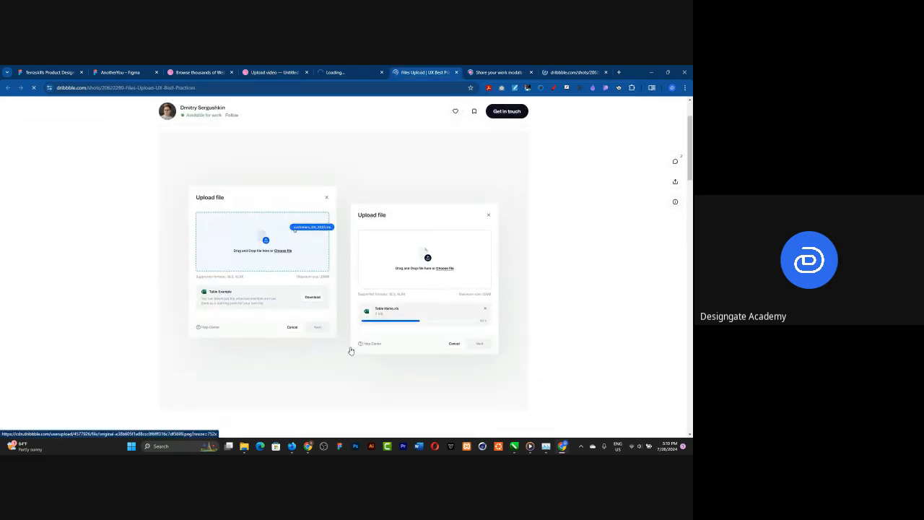
Step: Examine the upload layouts in the "Share your work modals – Untitled UI" and "Upload file" shots
{"action": "left_click", "coordinate": [486, 72]}
{"action": "scroll", "coordinate": [307, 261], "scroll_direction": "down", "scroll_amount": 3}
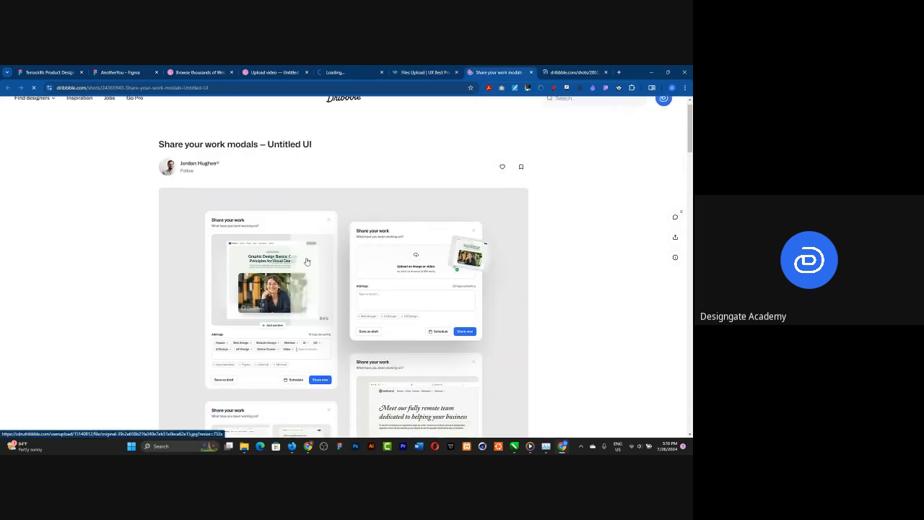
{"action": "scroll", "coordinate": [307, 262], "scroll_direction": "down", "scroll_amount": 1}
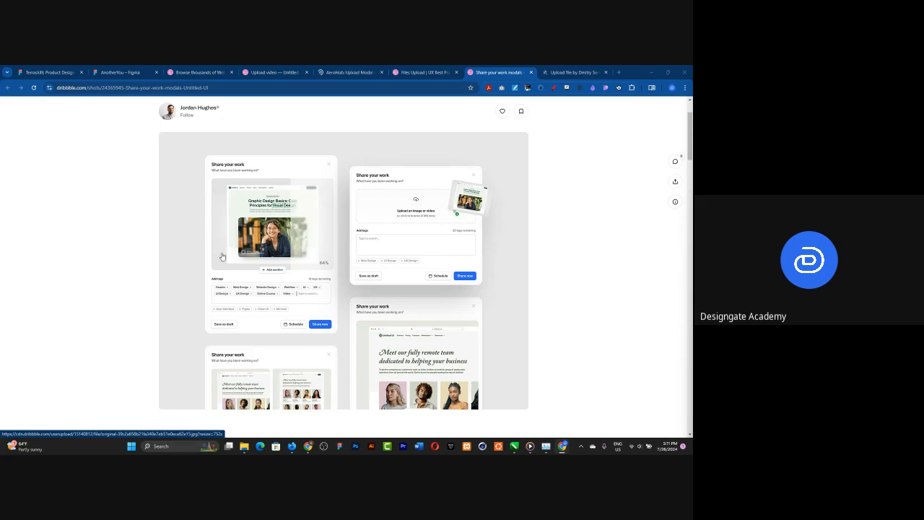
{"action": "scroll", "coordinate": [400, 258], "scroll_direction": "down", "scroll_amount": 2}
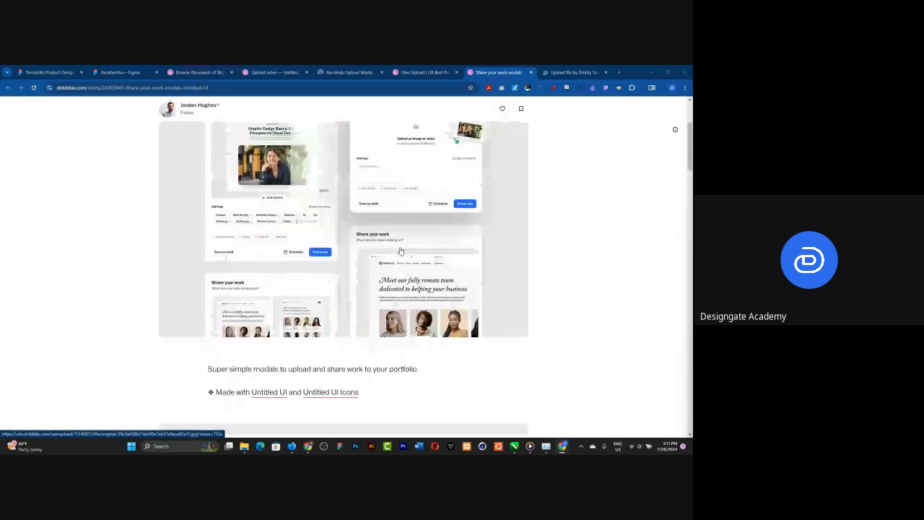
{"action": "scroll", "coordinate": [401, 251], "scroll_direction": "down", "scroll_amount": 1}
{"action": "key", "text": "ctrl+Tab"}
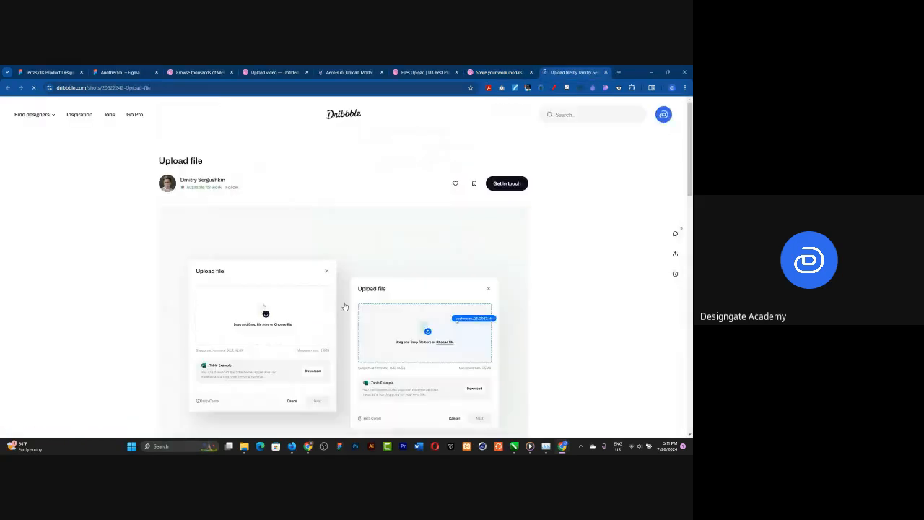
{"action": "scroll", "coordinate": [344, 306], "scroll_direction": "down", "scroll_amount": 3}
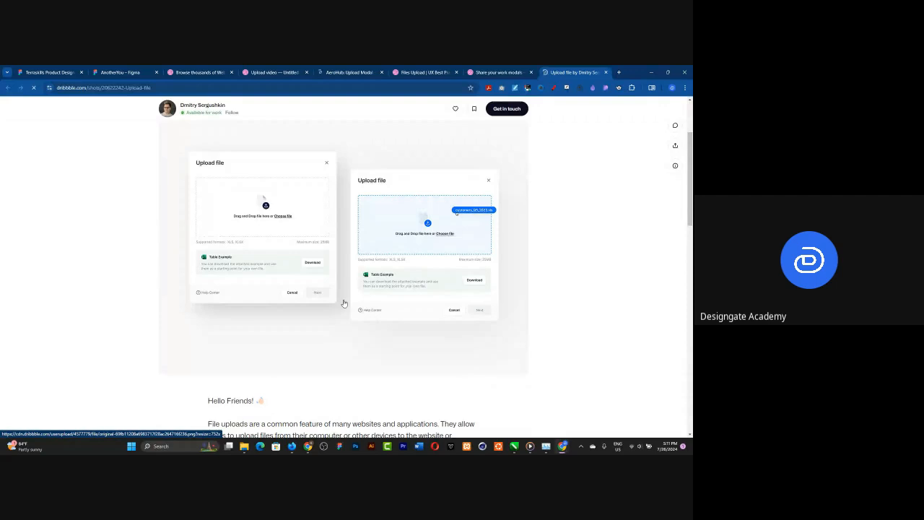
Step: Switch to the AnotherYou file in Figma, paste the copied "Upload video" reference image and place it just left of the Upload frame
{"action": "key", "text": "ctrl+2"}
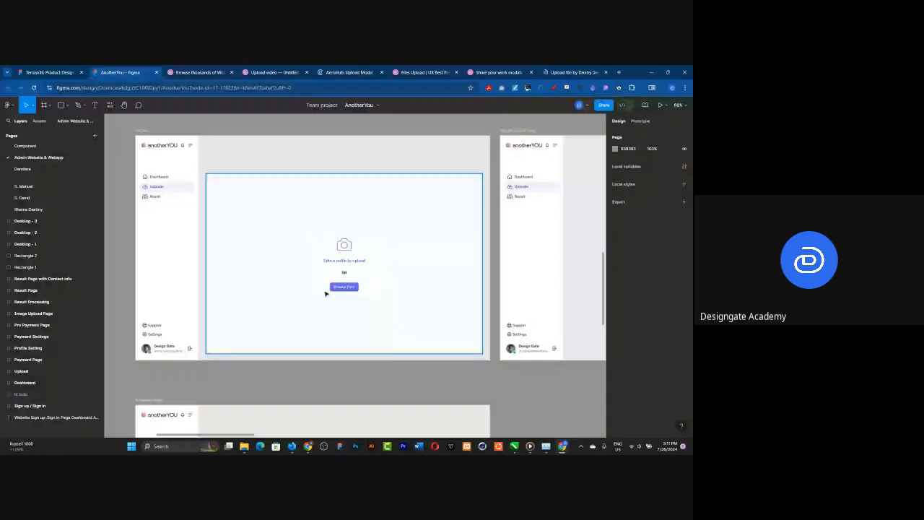
{"action": "scroll", "coordinate": [325, 294], "scroll_direction": "down", "scroll_amount": 3}
{"action": "scroll", "coordinate": [325, 294], "scroll_direction": "left", "scroll_amount": 2}
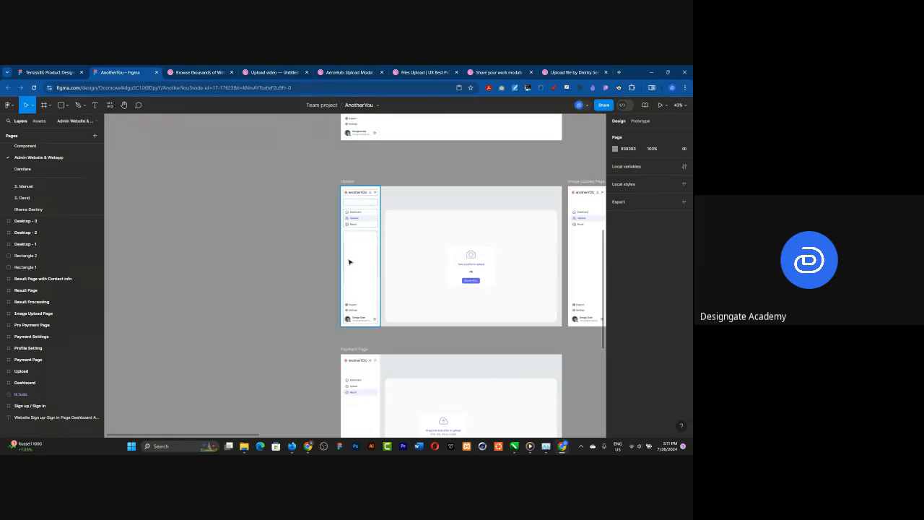
{"action": "key", "text": "ctrl+v"}
{"action": "left_click_drag", "start_coordinate": [412, 286], "coordinate": [313, 256]}
{"action": "scroll", "coordinate": [277, 266], "scroll_direction": "down", "scroll_amount": 2}
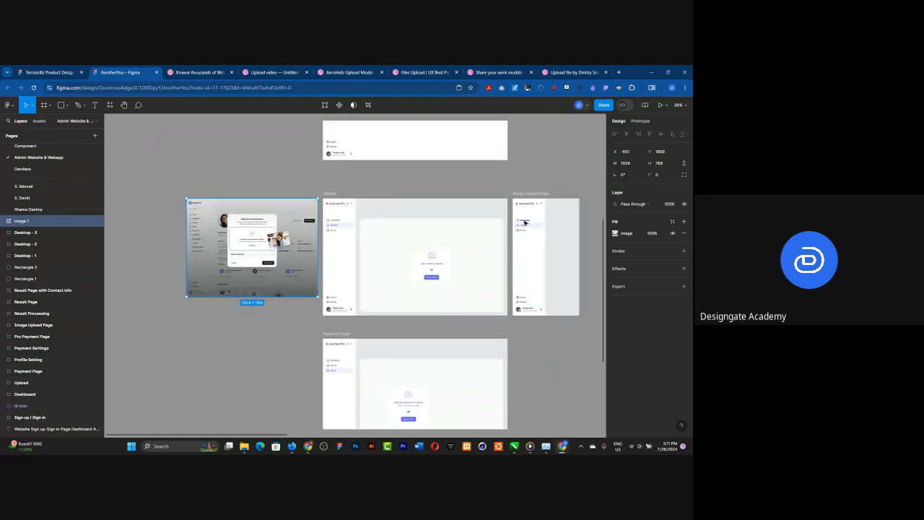
Step: Cover the "Upload an introduction" heading in the reference image with a rectangle about 195 × 18
{"action": "scroll", "coordinate": [524, 222], "scroll_direction": "up", "scroll_amount": 2}
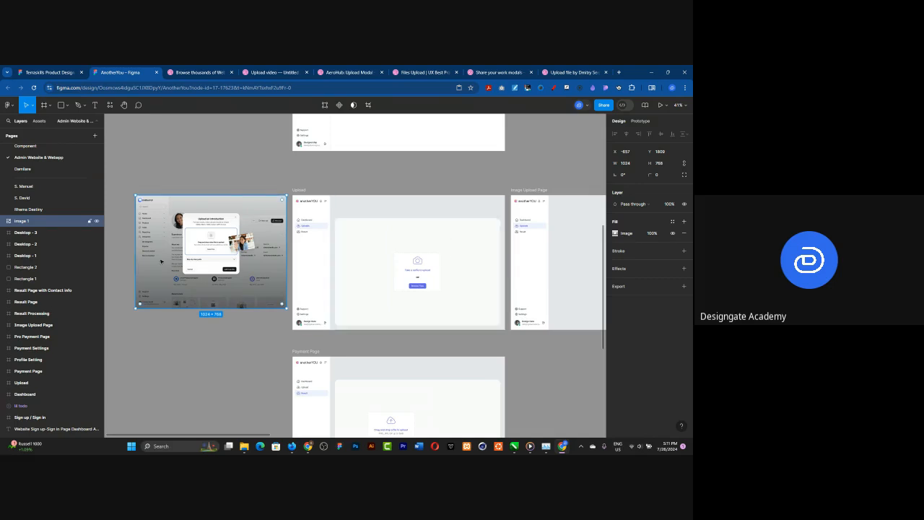
{"action": "scroll", "coordinate": [164, 255], "scroll_direction": "up", "scroll_amount": 1}
{"action": "scroll", "coordinate": [164, 255], "scroll_direction": "up", "scroll_amount": 4}
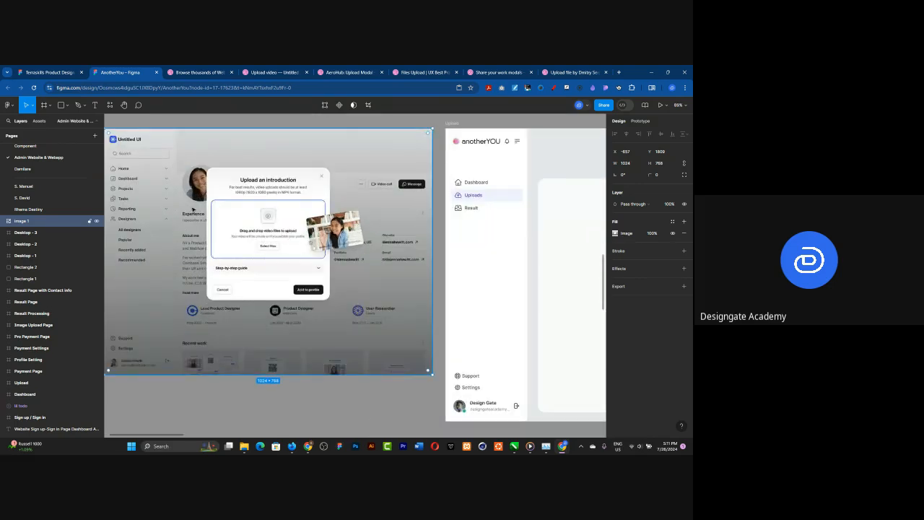
{"action": "scroll", "coordinate": [192, 209], "scroll_direction": "up", "scroll_amount": 2}
{"action": "scroll", "coordinate": [226, 185], "scroll_direction": "up", "scroll_amount": 1}
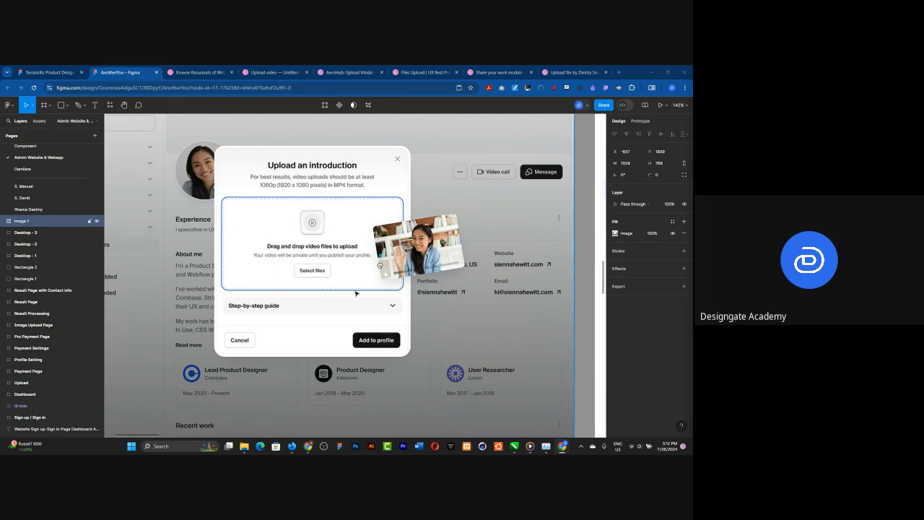
{"action": "left_click", "coordinate": [61, 106]}
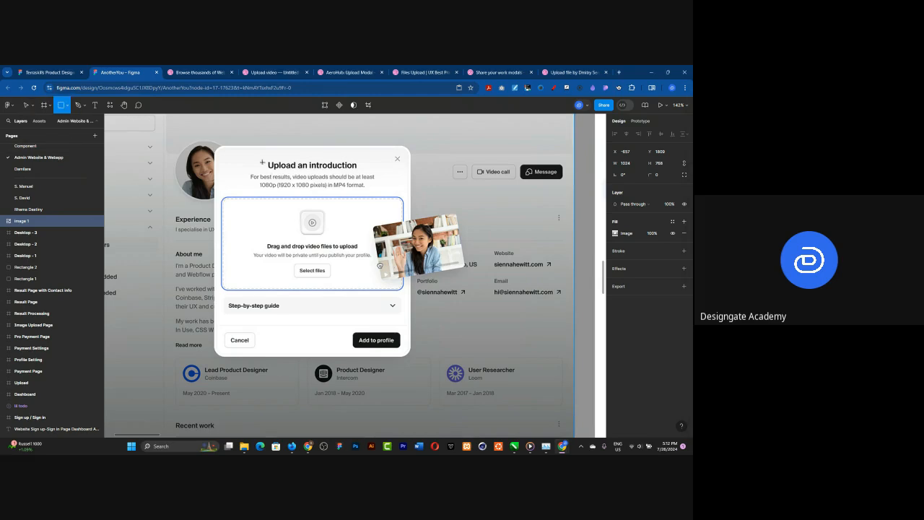
{"action": "mouse_move", "coordinate": [261, 158]}
{"action": "left_mouse_down"}
{"action": "mouse_move", "coordinate": [354, 182]}
{"action": "mouse_move", "coordinate": [372, 177]}
{"action": "mouse_move", "coordinate": [271, 169]}
{"action": "mouse_move", "coordinate": [362, 168]}
{"action": "left_mouse_up"}
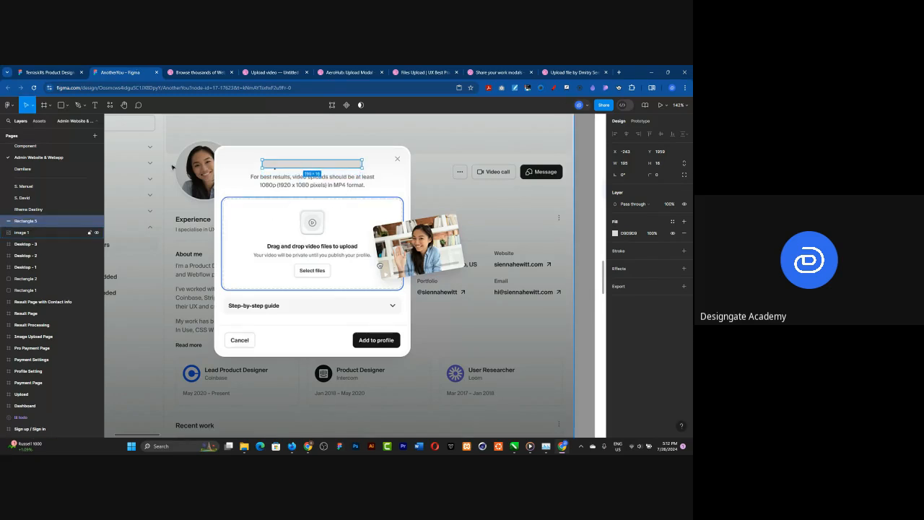
Step: Draw a rectangle about 262 × 17 over the first description line and centre it beneath the heading placeholder
{"action": "key", "text": "r"}
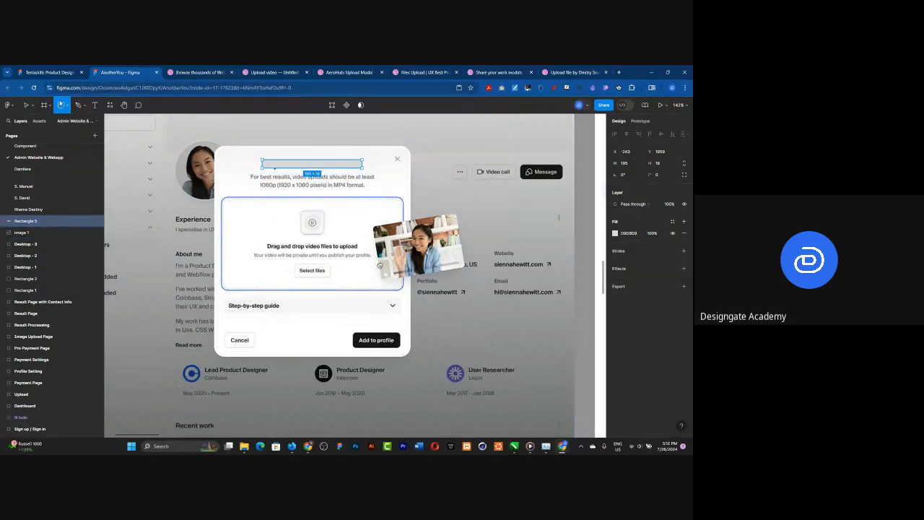
{"action": "mouse_move", "coordinate": [247, 173]}
{"action": "left_mouse_down"}
{"action": "mouse_move", "coordinate": [391, 182]}
{"action": "mouse_move", "coordinate": [241, 185]}
{"action": "mouse_move", "coordinate": [250, 184]}
{"action": "left_mouse_up"}
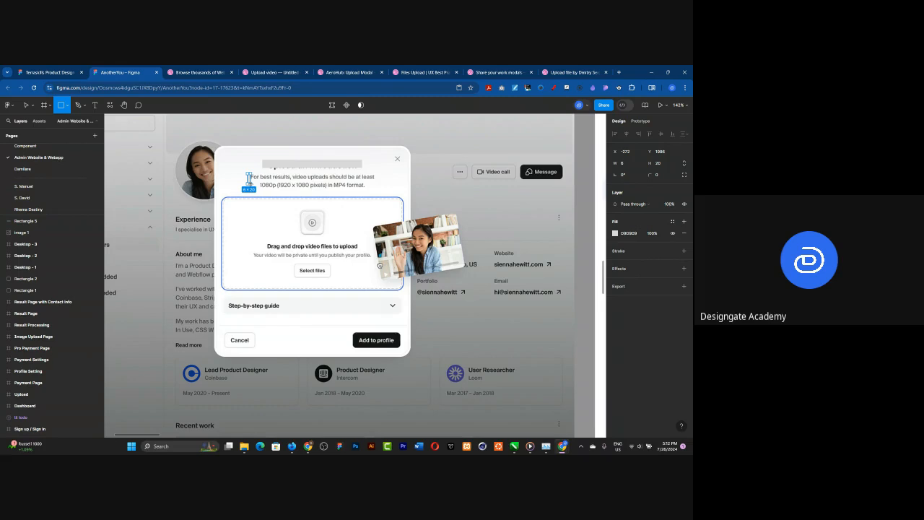
{"action": "left_click_drag", "start_coordinate": [250, 185], "coordinate": [382, 178]}
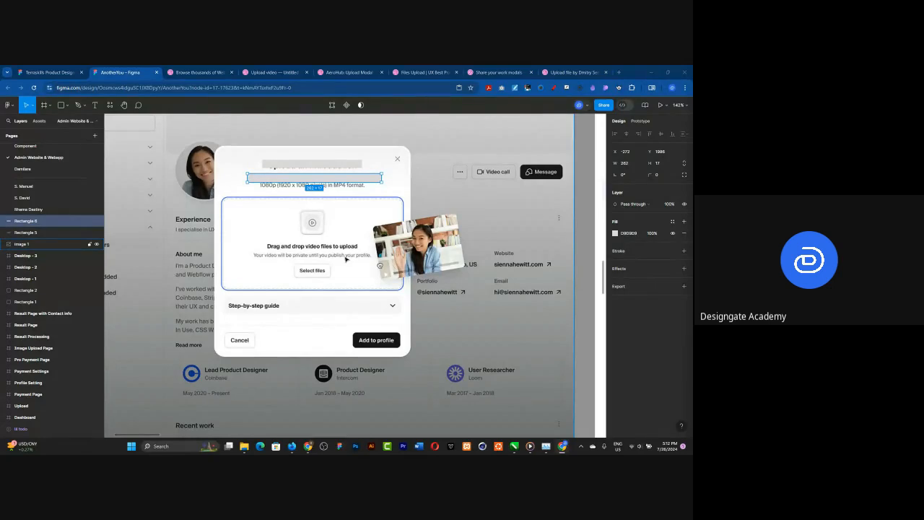
{"action": "left_click_drag", "start_coordinate": [297, 179], "coordinate": [328, 182]}
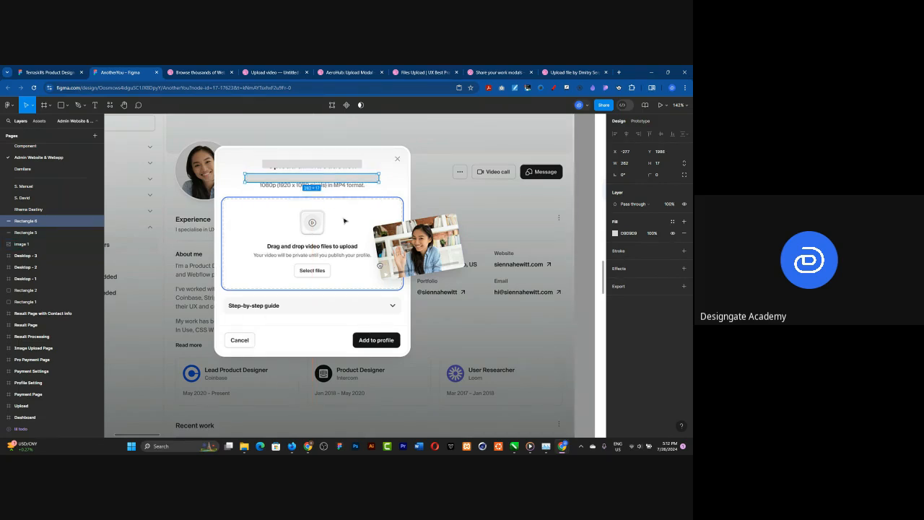
Step: Cover the reference dialog's drag-and-drop area with a rectangle about 355 × 202, widened to meet the area's left edge
{"action": "key", "text": "r"}
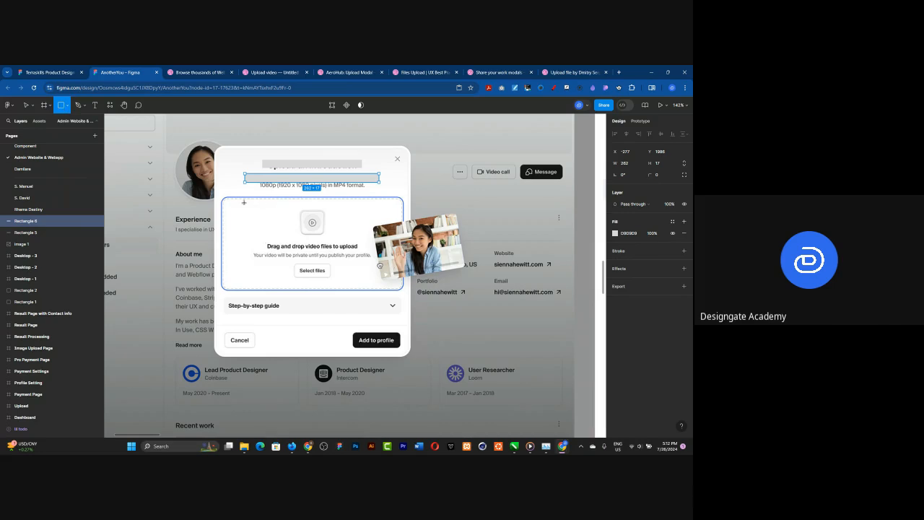
{"action": "mouse_move", "coordinate": [228, 196]}
{"action": "left_mouse_down"}
{"action": "mouse_move", "coordinate": [253, 247]}
{"action": "mouse_move", "coordinate": [403, 299]}
{"action": "left_mouse_up"}
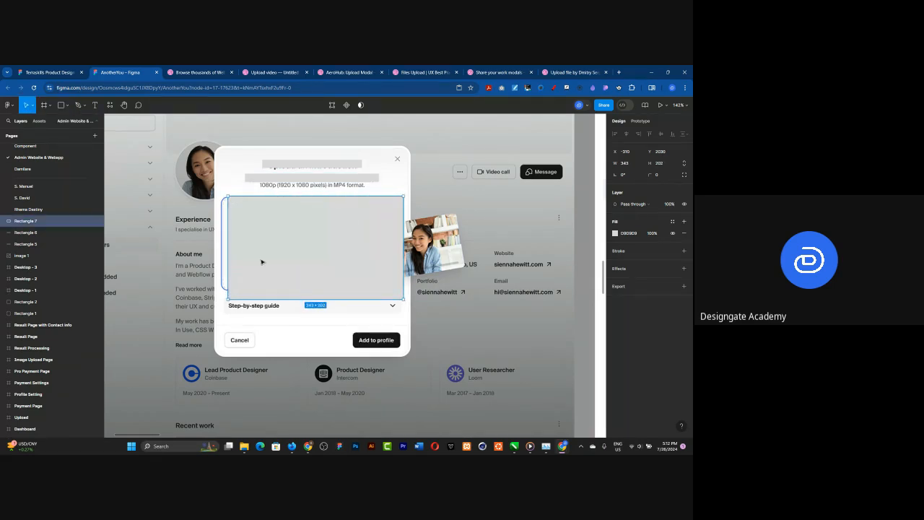
{"action": "left_click_drag", "start_coordinate": [228, 249], "coordinate": [221, 249]}
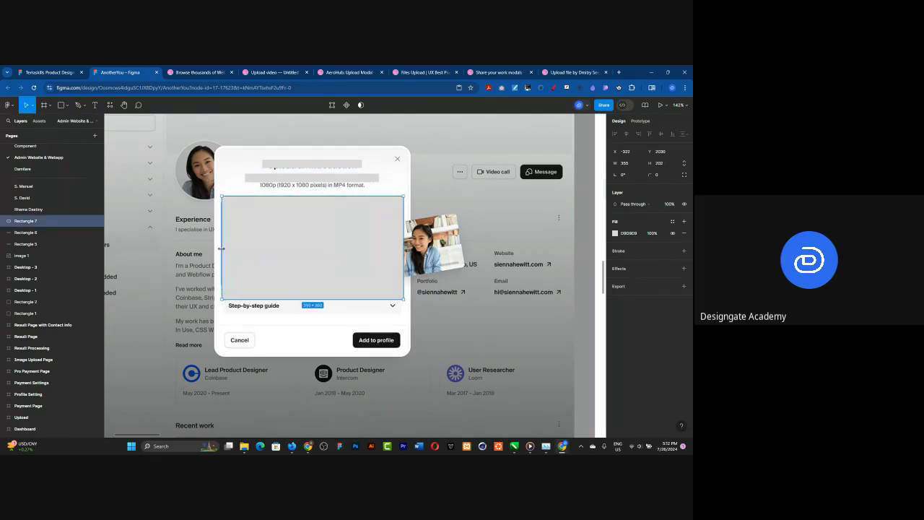
Step: Recolour the large drop-area placeholder with a light warm grey fill
{"action": "left_click", "coordinate": [62, 106]}
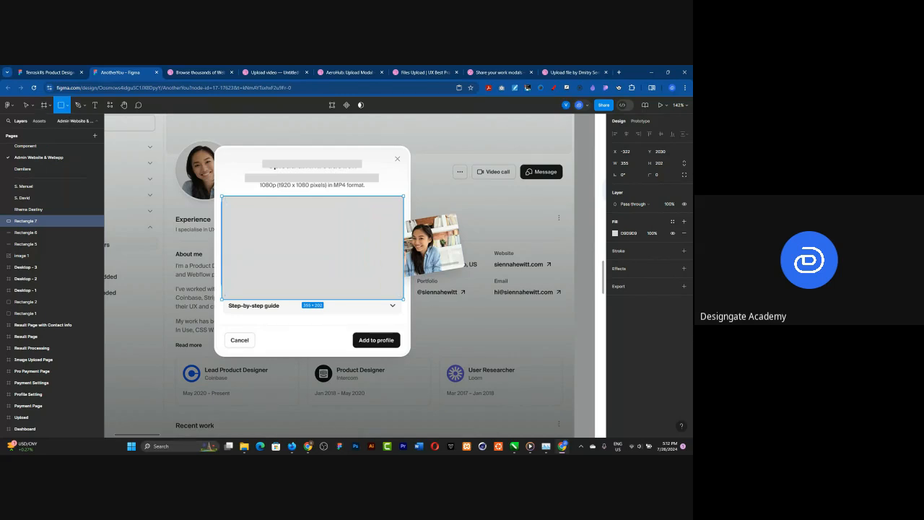
{"action": "left_click", "coordinate": [615, 233]}
{"action": "left_click", "coordinate": [529, 285]}
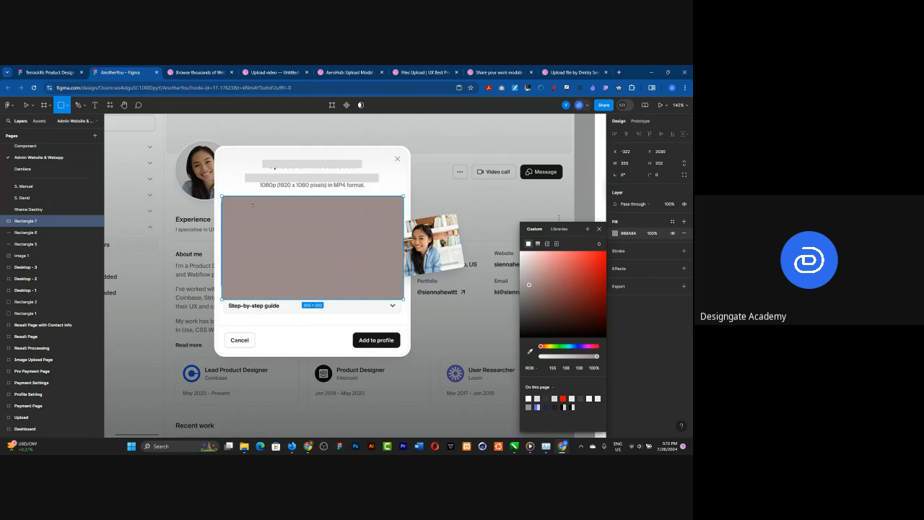
{"action": "left_click", "coordinate": [523, 264]}
Step: Place two adjoining rectangles, each about 75 wide, near the top of the drop-area placeholder and fill both with FFFFFF
{"action": "mouse_move", "coordinate": [262, 204]}
{"action": "left_mouse_down"}
{"action": "mouse_move", "coordinate": [364, 217]}
{"action": "mouse_move", "coordinate": [300, 212]}
{"action": "mouse_move", "coordinate": [330, 214]}
{"action": "left_mouse_up"}
{"action": "left_click", "coordinate": [289, 216], "text": "shift"}
{"action": "key", "text": "Up"}
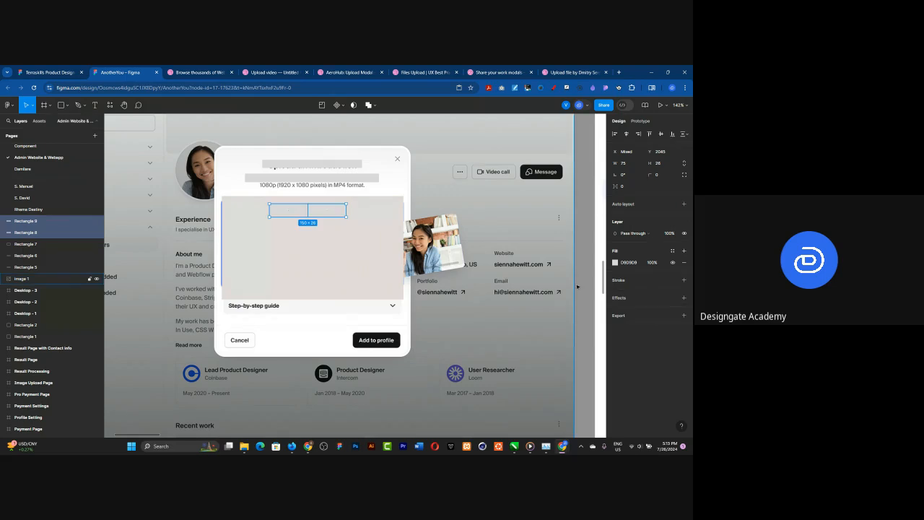
{"action": "left_click", "coordinate": [615, 262]}
{"action": "left_click", "coordinate": [531, 258]}
{"action": "left_click_drag", "start_coordinate": [507, 251], "coordinate": [505, 250]}
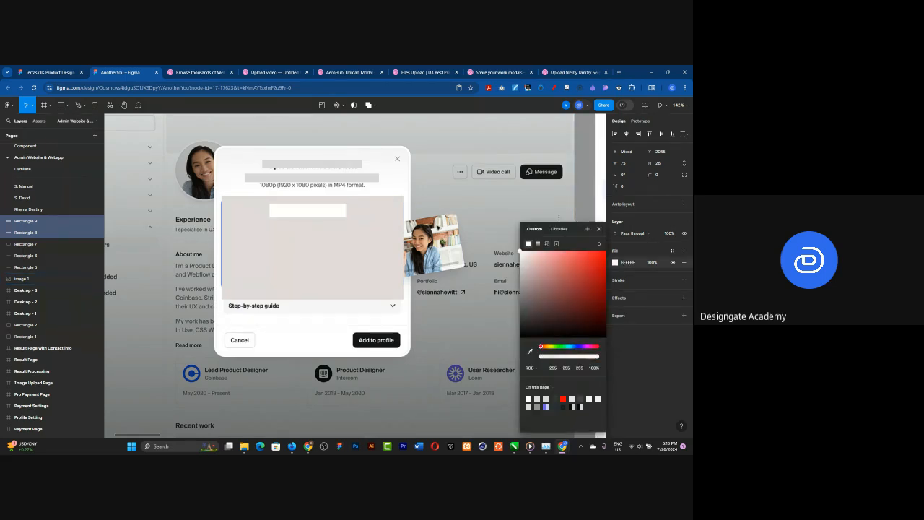
Step: Set the fill of the right-hand small rectangle to pink FFBCBC
{"action": "left_click", "coordinate": [320, 215]}
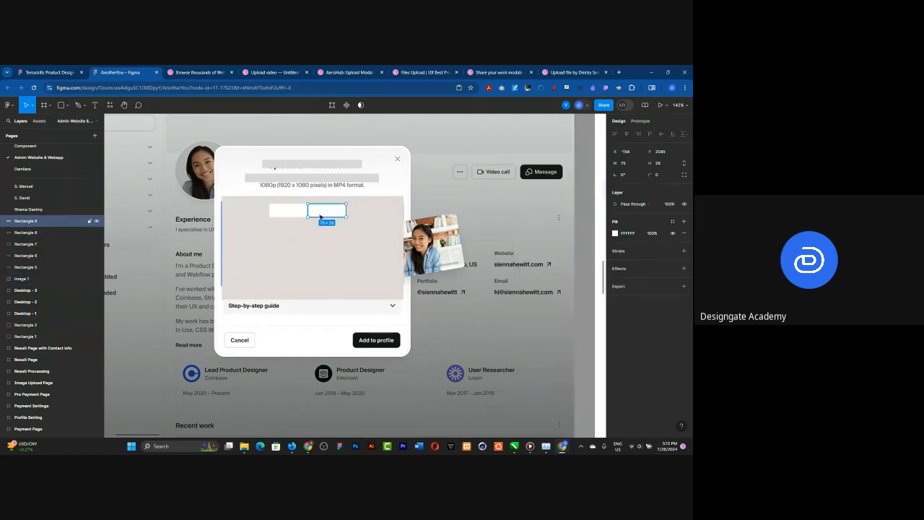
{"action": "left_click", "coordinate": [615, 234]}
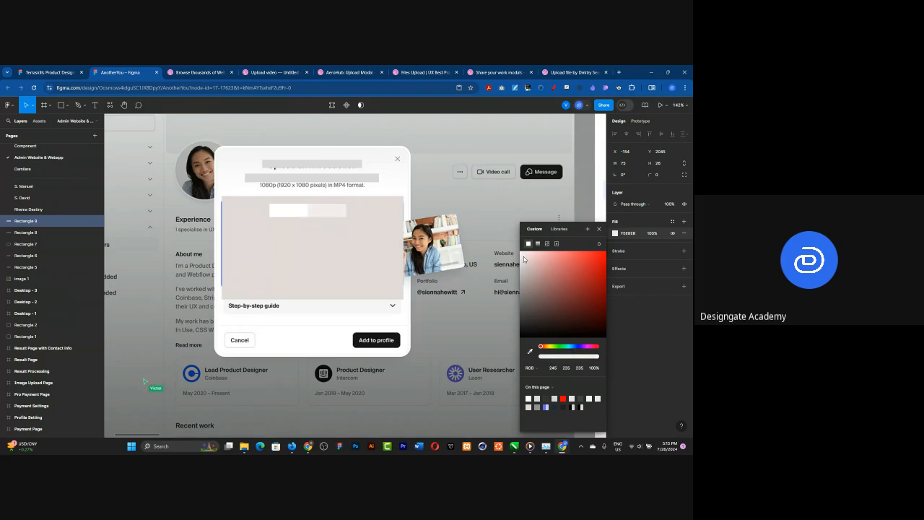
{"action": "left_click_drag", "start_coordinate": [523, 256], "coordinate": [542, 256]}
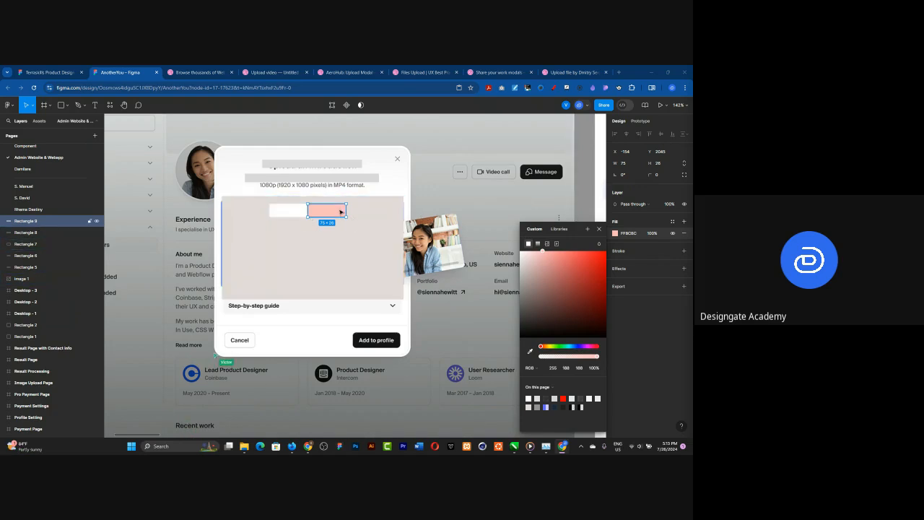
Step: Cover the reference dialog's "Add to profile" and "Cancel" buttons with two matching rectangles about 112 × 47
{"action": "left_click", "coordinate": [295, 212]}
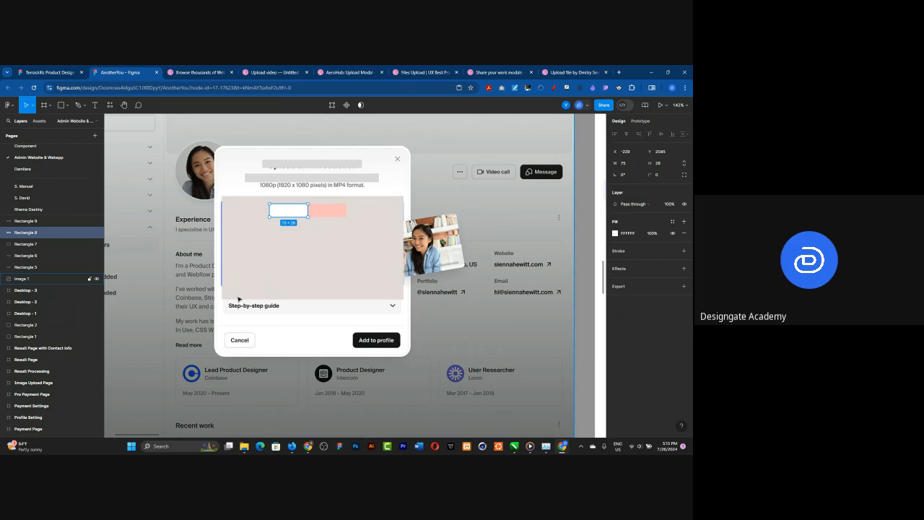
{"action": "key", "text": "r"}
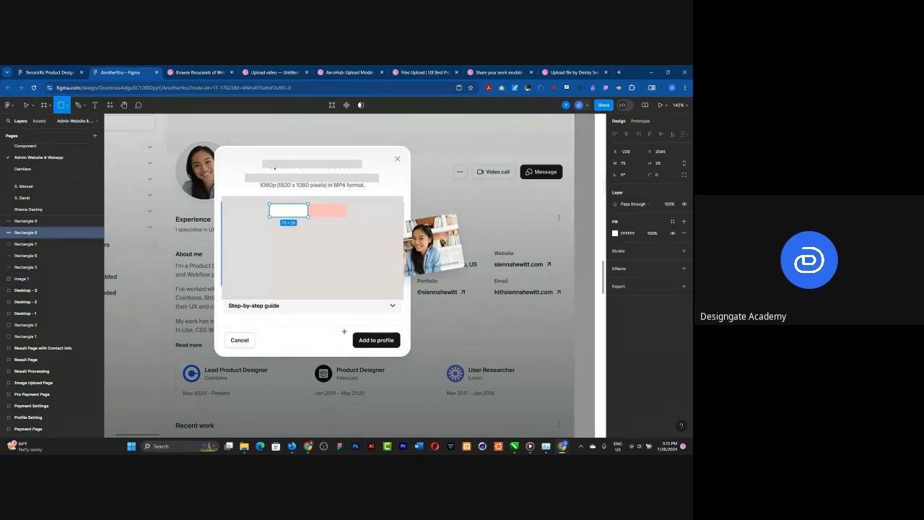
{"action": "left_click_drag", "start_coordinate": [346, 327], "coordinate": [242, 341]}
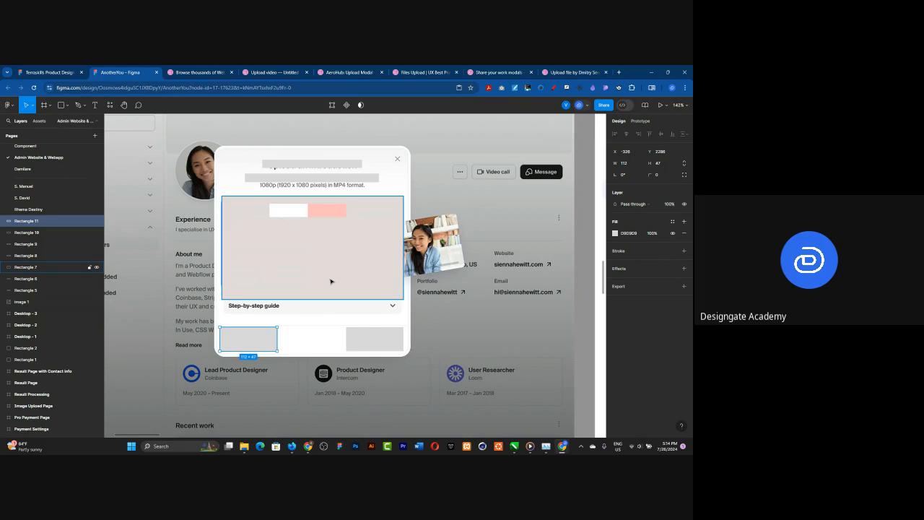
Step: Delete the content panel holding the selfie upload prompt from the Upload frame
{"action": "scroll", "coordinate": [249, 240], "scroll_direction": "down", "scroll_amount": 5}
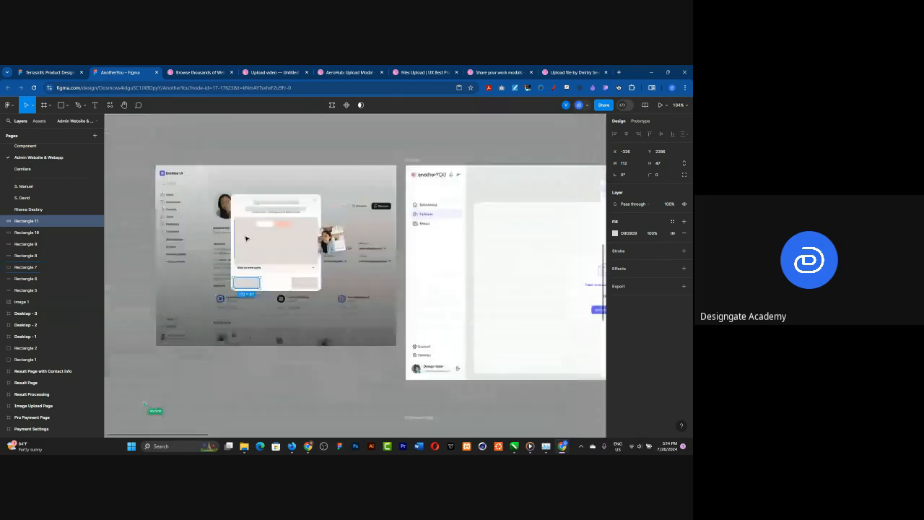
{"action": "scroll", "coordinate": [232, 236], "scroll_direction": "down", "scroll_amount": 1}
{"action": "scroll", "coordinate": [480, 234], "scroll_direction": "up", "scroll_amount": 2}
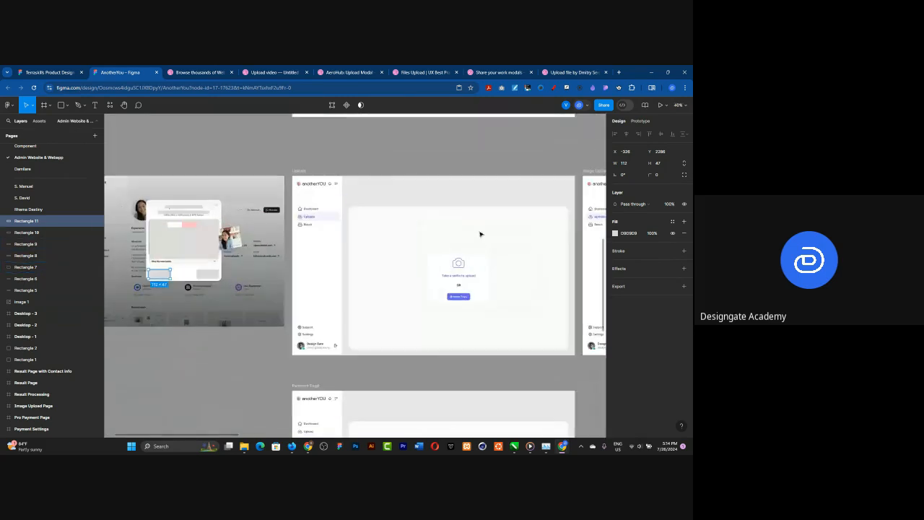
{"action": "left_click", "coordinate": [481, 279]}
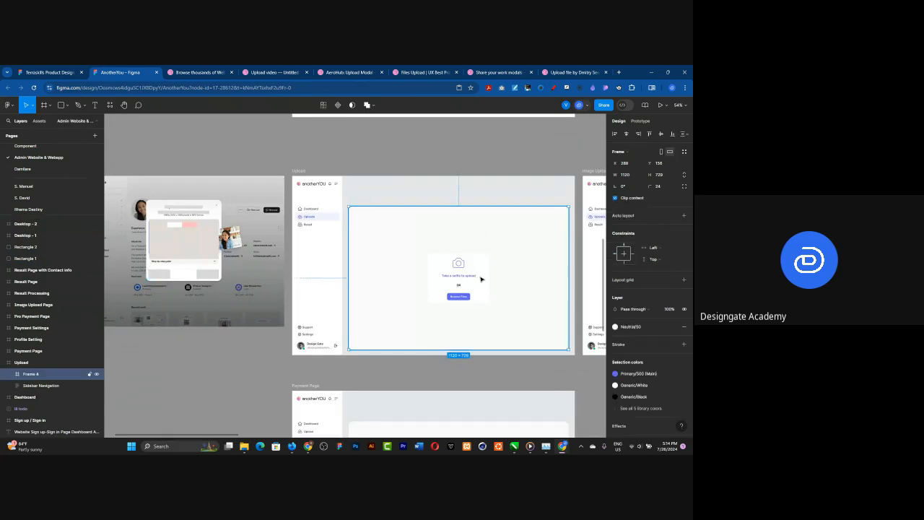
{"action": "double_click", "coordinate": [481, 279]}
{"action": "left_click", "coordinate": [517, 267]}
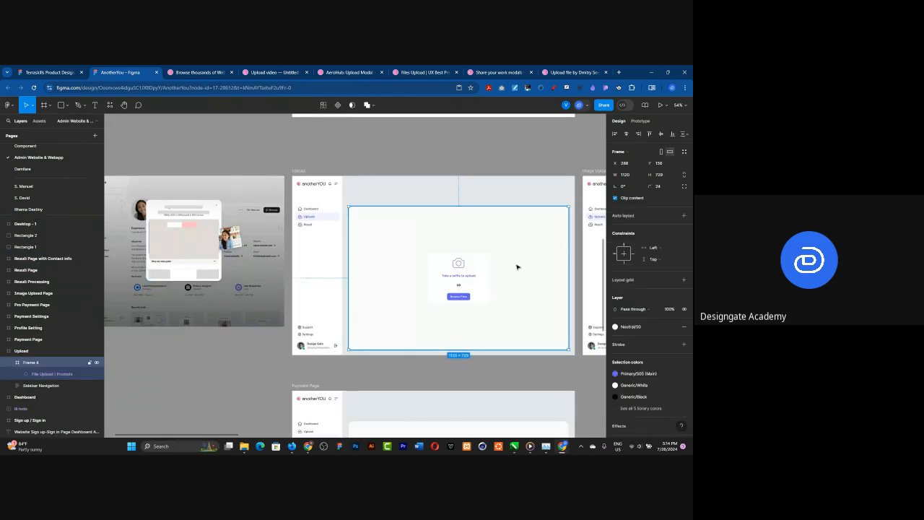
{"action": "key", "text": "Delete"}
Step: Try the Large (1136px & Larger) layout grid style on the Upload frame and remove it again
{"action": "left_click", "coordinate": [300, 172]}
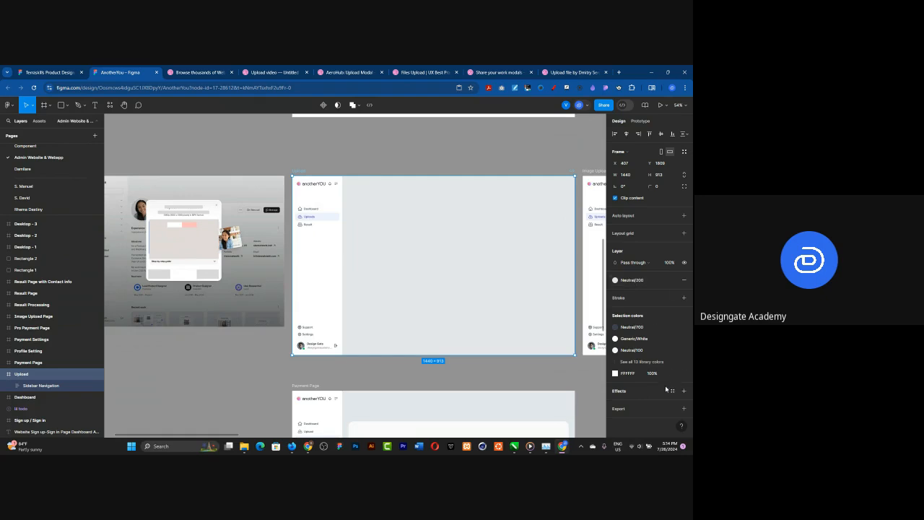
{"action": "left_click", "coordinate": [672, 233]}
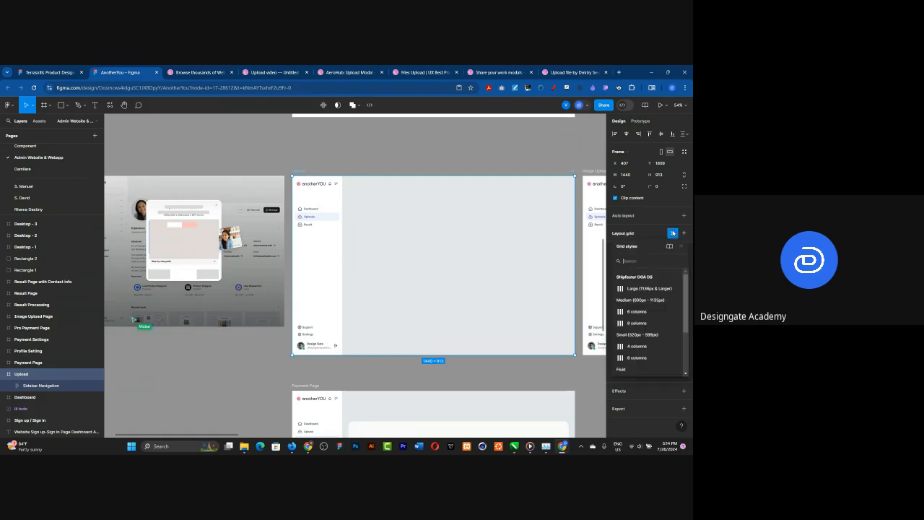
{"action": "left_click", "coordinate": [640, 289]}
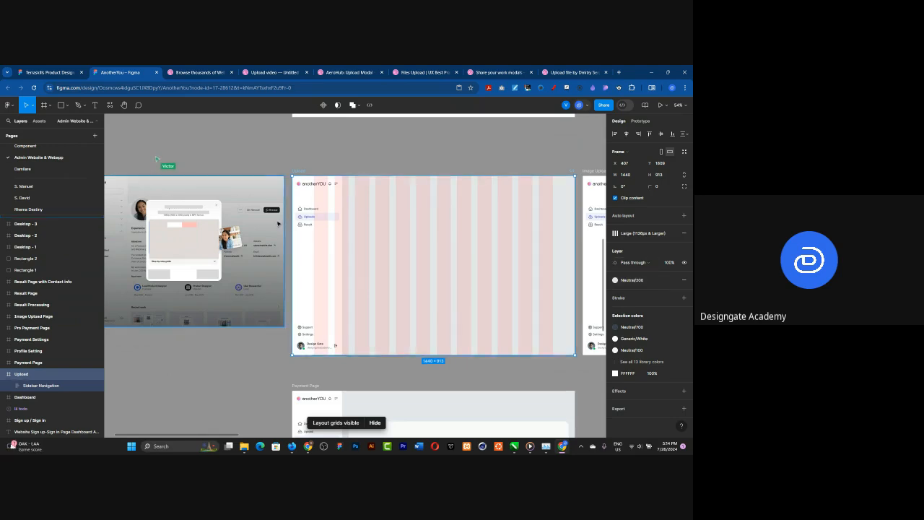
{"action": "scroll", "coordinate": [489, 228], "scroll_direction": "down", "scroll_amount": 2}
{"action": "scroll", "coordinate": [534, 227], "scroll_direction": "up", "scroll_amount": 2}
{"action": "scroll", "coordinate": [534, 227], "scroll_direction": "up", "scroll_amount": 2}
{"action": "scroll", "coordinate": [539, 226], "scroll_direction": "down", "scroll_amount": 2}
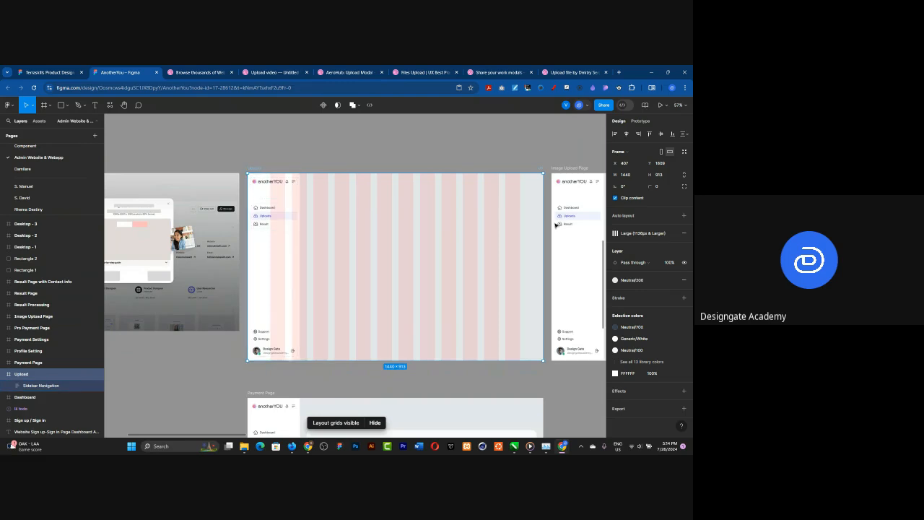
{"action": "left_click", "coordinate": [683, 234]}
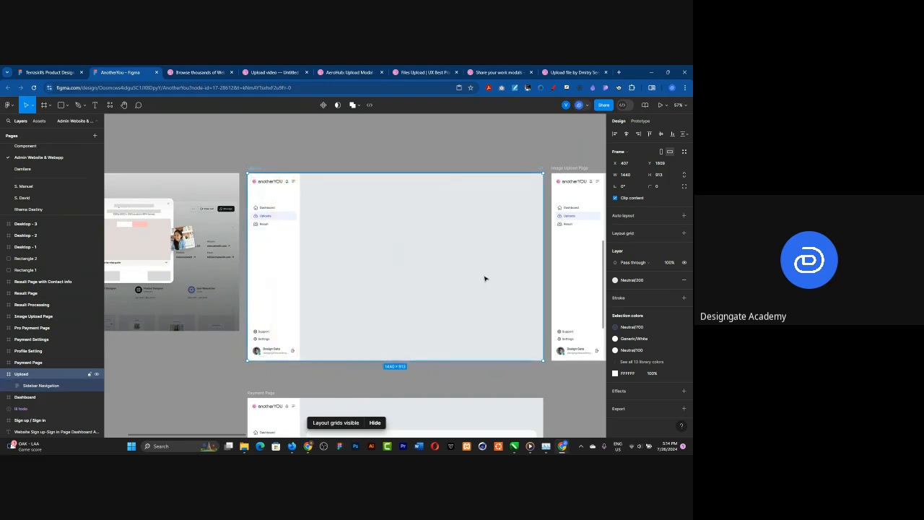
Step: Draw a rectangle about 42 × 48 in the Upload frame, flush against the right edge of the sidebar navigation
{"action": "scroll", "coordinate": [484, 277], "scroll_direction": "up", "scroll_amount": 1}
{"action": "scroll", "coordinate": [320, 284], "scroll_direction": "up", "scroll_amount": 1}
{"action": "scroll", "coordinate": [466, 300], "scroll_direction": "up", "scroll_amount": 1}
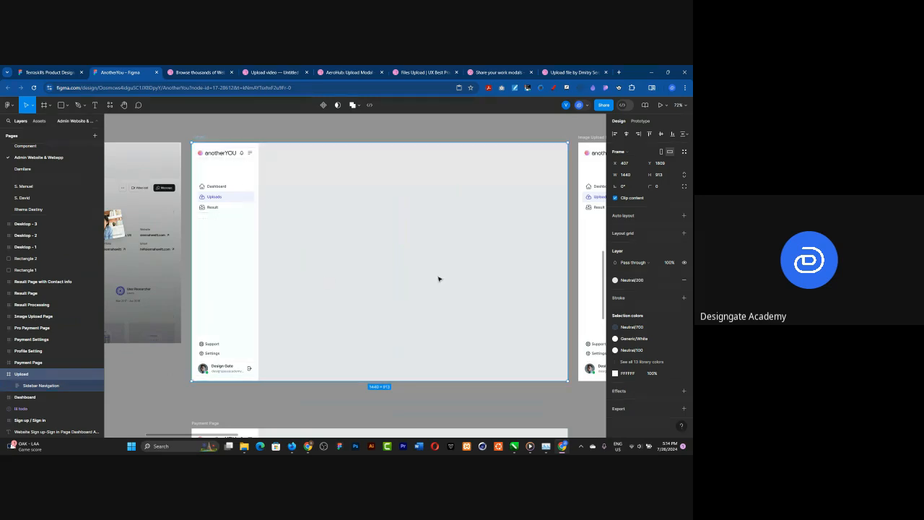
{"action": "left_click", "coordinate": [206, 246]}
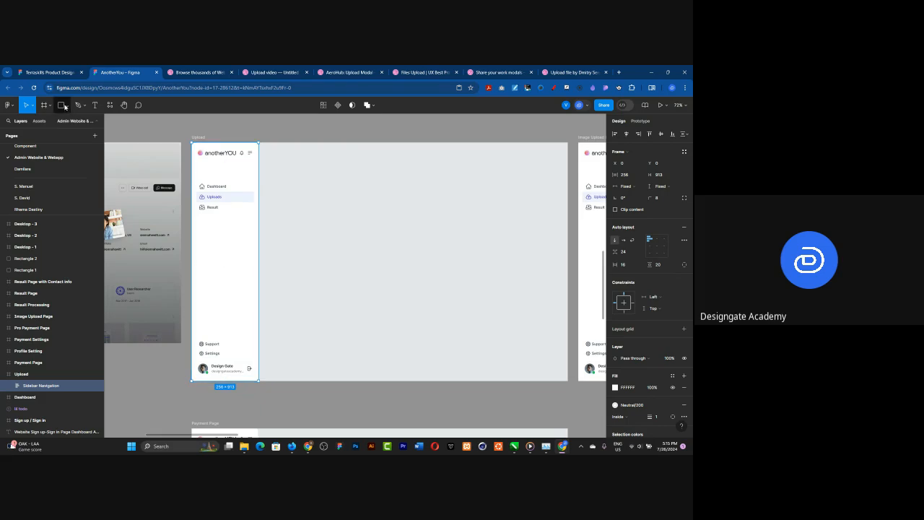
{"action": "key", "text": "r"}
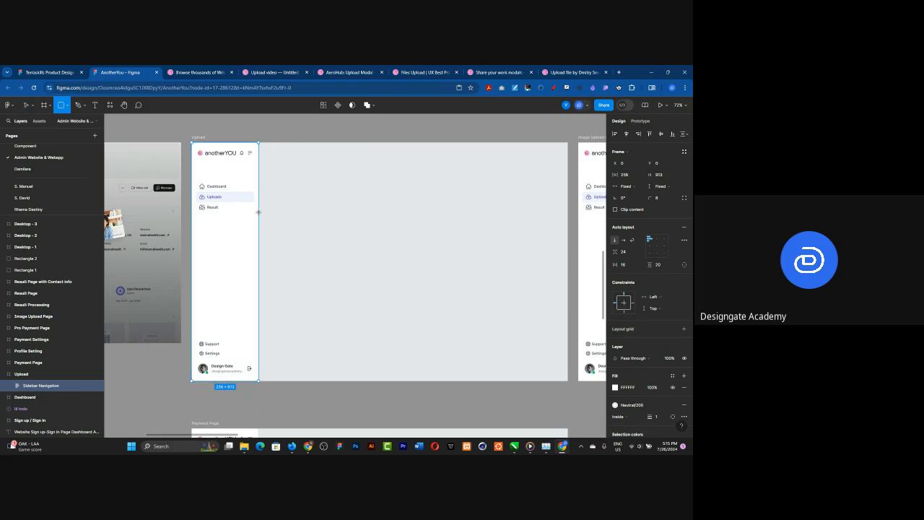
{"action": "mouse_move", "coordinate": [257, 211]}
{"action": "left_mouse_down"}
{"action": "mouse_move", "coordinate": [274, 233]}
{"action": "mouse_move", "coordinate": [265, 229]}
{"action": "left_mouse_up"}
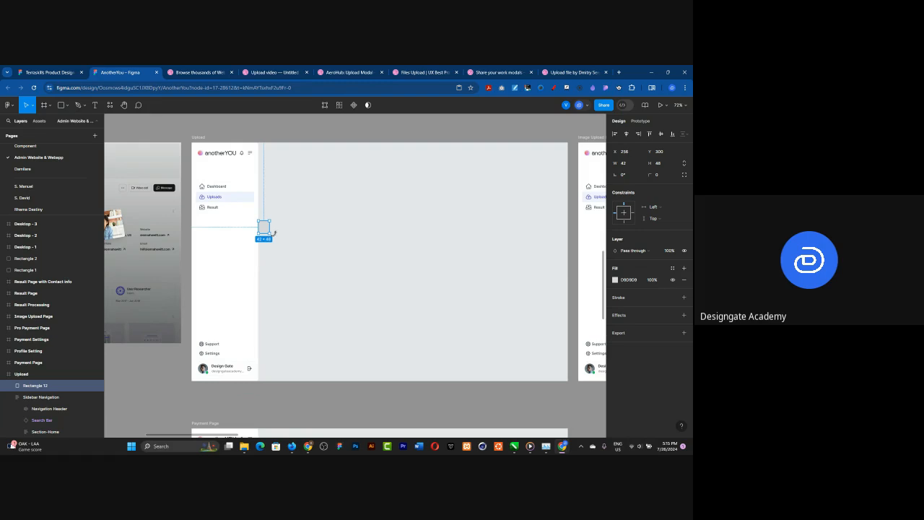
Step: Resize the small rectangle to 32 × 32 and place a duplicate flush against the Upload frame's right edge
{"action": "left_click", "coordinate": [633, 165]}
{"action": "type", "text": "32"}
{"action": "key", "text": "Return"}
{"action": "left_click", "coordinate": [670, 168]}
{"action": "type", "text": "32"}
{"action": "key", "text": "Return"}
{"action": "key", "text": "ctrl+d"}
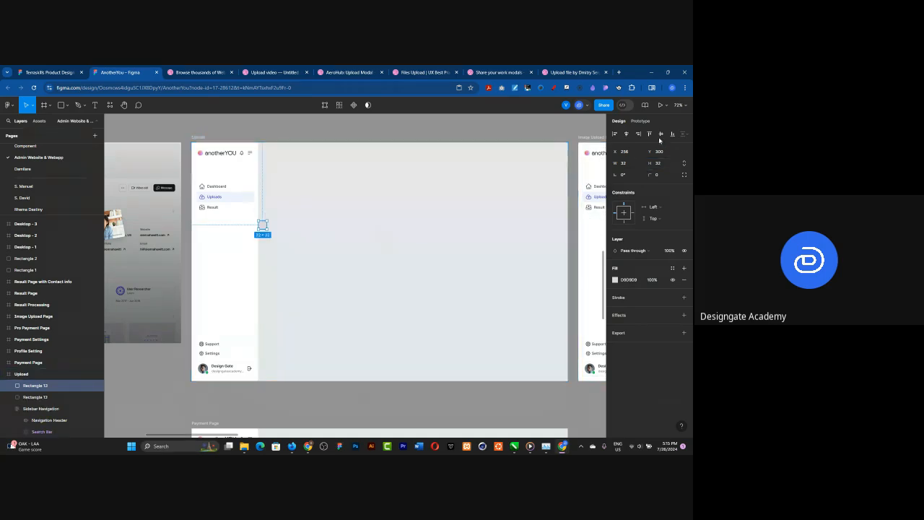
{"action": "left_click", "coordinate": [638, 134]}
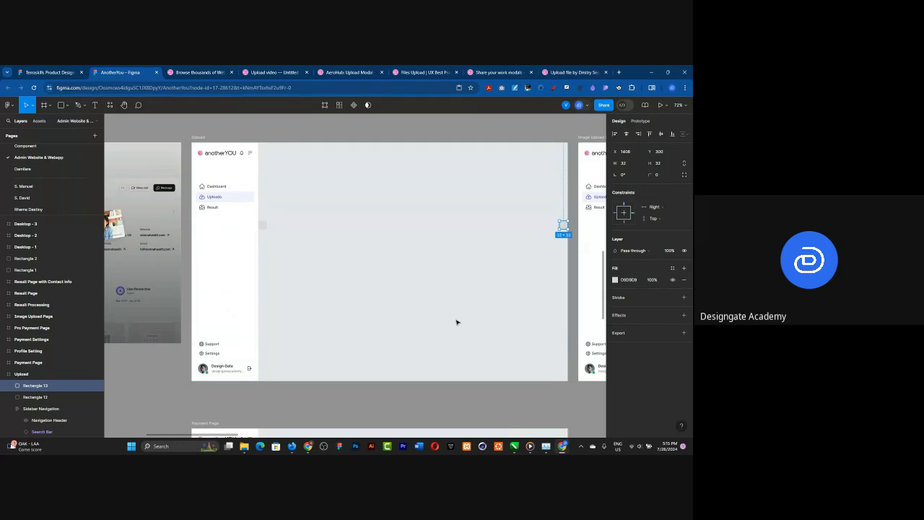
Step: Add a layout grid to the Upload frame and make it a 12-column grid
{"action": "left_click", "coordinate": [202, 136]}
{"action": "left_click", "coordinate": [220, 214]}
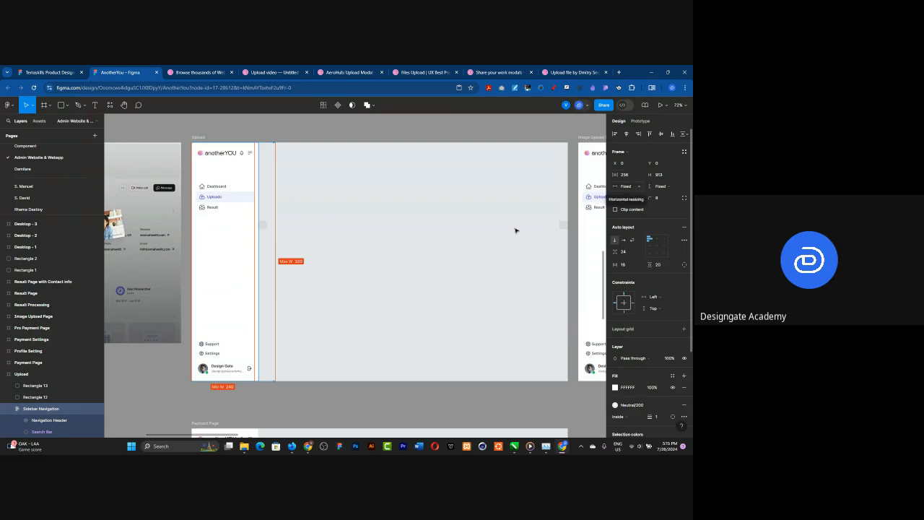
{"action": "left_click", "coordinate": [177, 120]}
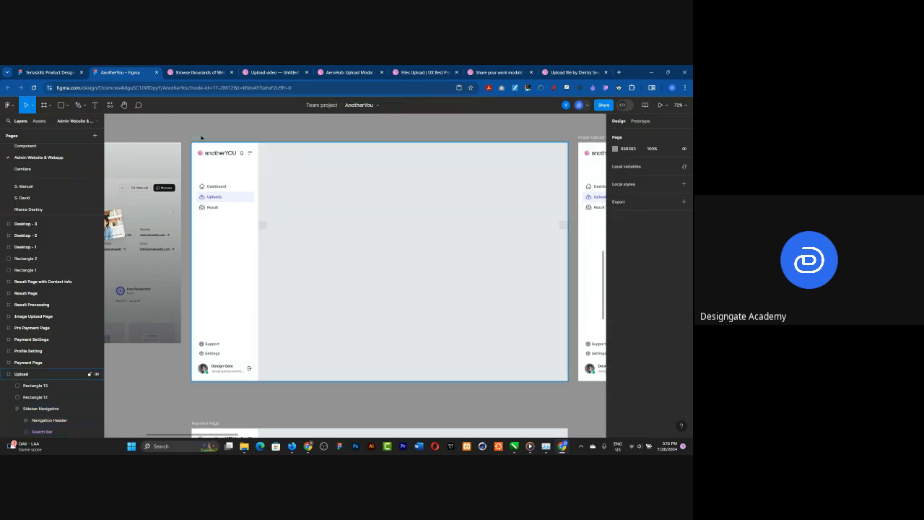
{"action": "left_click", "coordinate": [202, 137]}
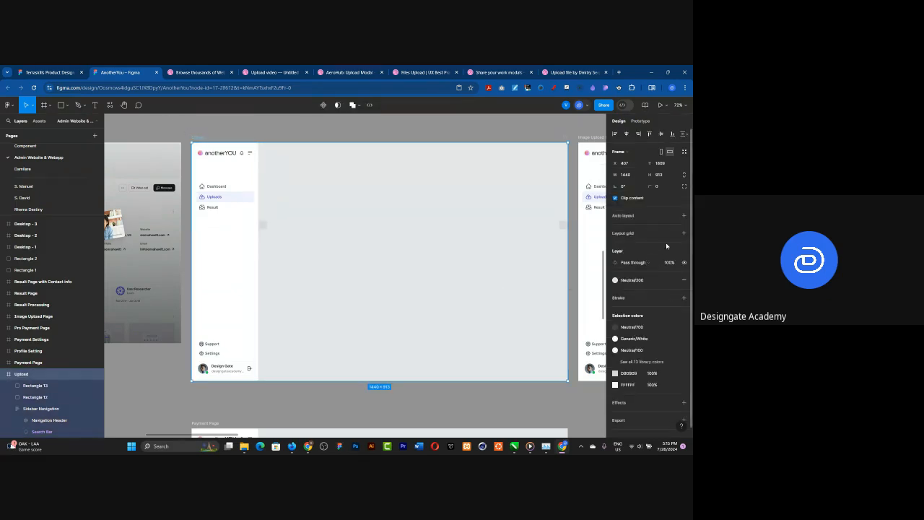
{"action": "left_click", "coordinate": [684, 233]}
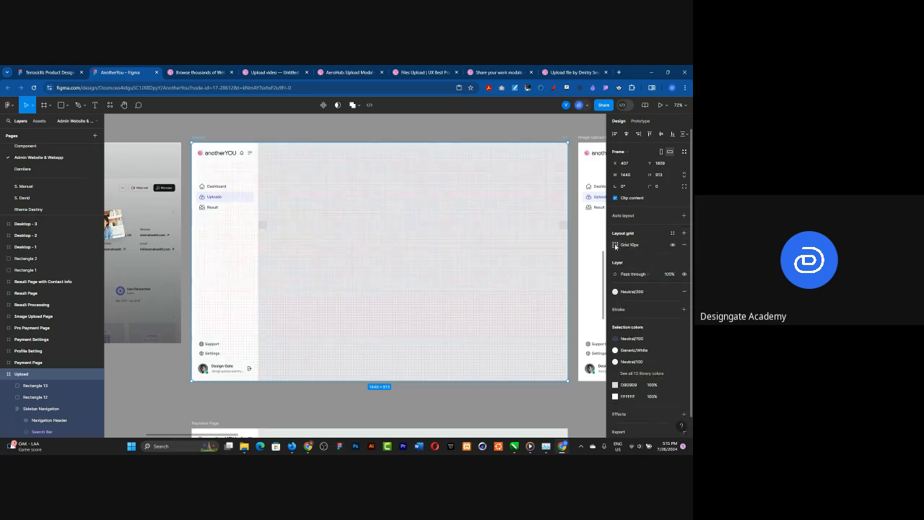
{"action": "left_click", "coordinate": [615, 246]}
{"action": "left_click", "coordinate": [535, 246]}
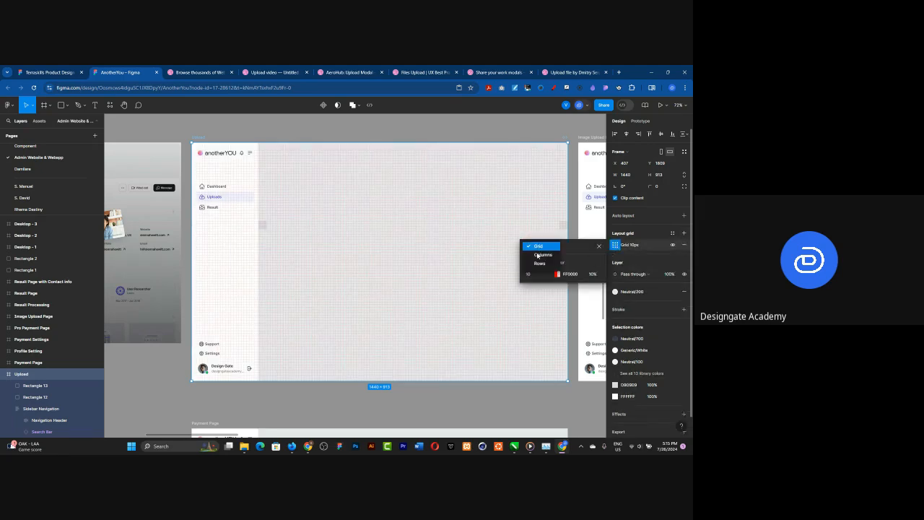
{"action": "left_click", "coordinate": [537, 255]}
{"action": "left_click", "coordinate": [533, 276]}
{"action": "type", "text": "10"}
{"action": "key", "text": "Return"}
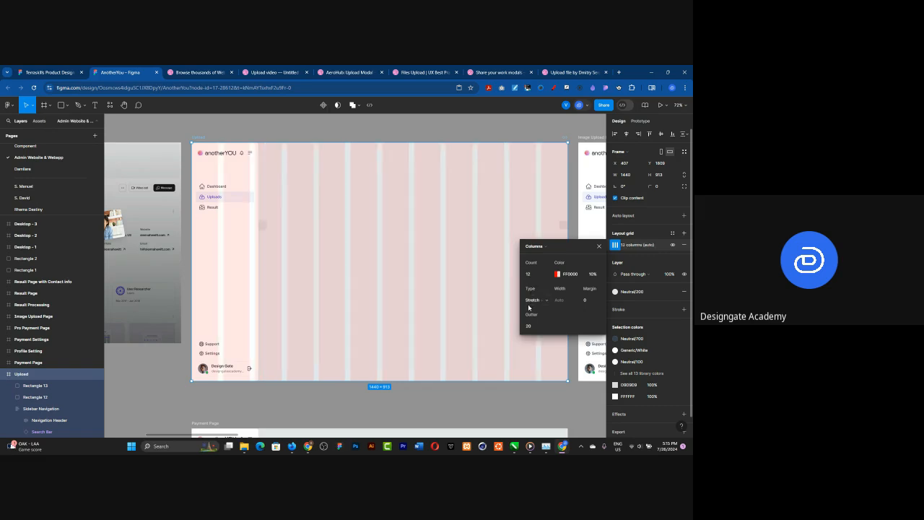
Step: Change the column grid's type from Stretch to Left
{"action": "left_click", "coordinate": [536, 299]}
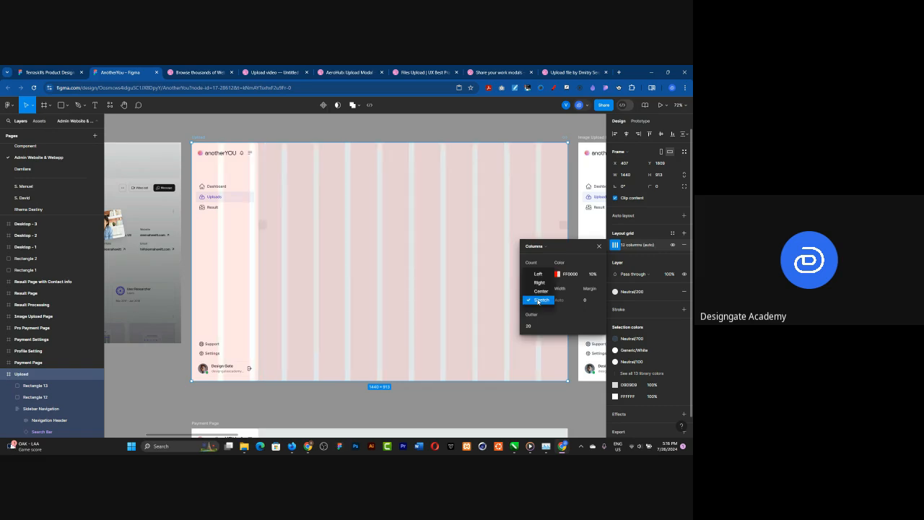
{"action": "left_click", "coordinate": [538, 300]}
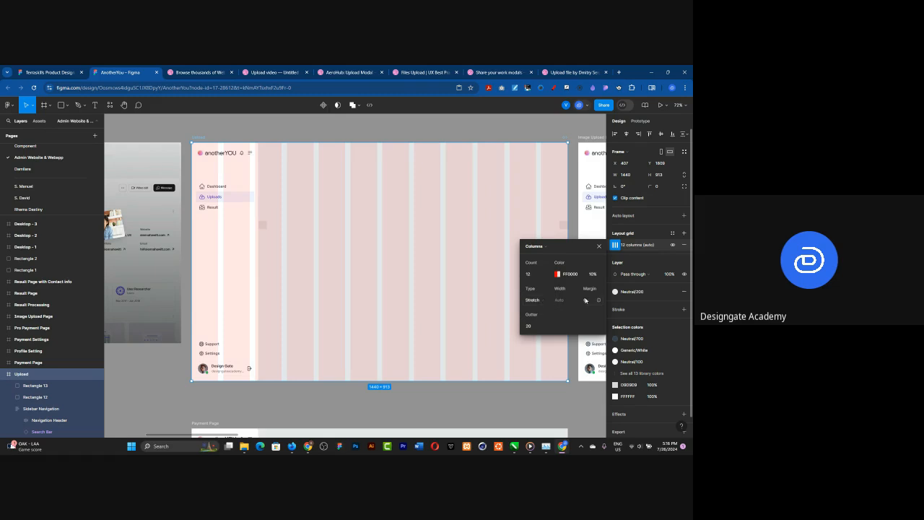
{"action": "left_click", "coordinate": [540, 304]}
{"action": "left_click", "coordinate": [539, 305]}
{"action": "left_click", "coordinate": [538, 300]}
{"action": "left_click", "coordinate": [538, 302]}
{"action": "left_click", "coordinate": [538, 302]}
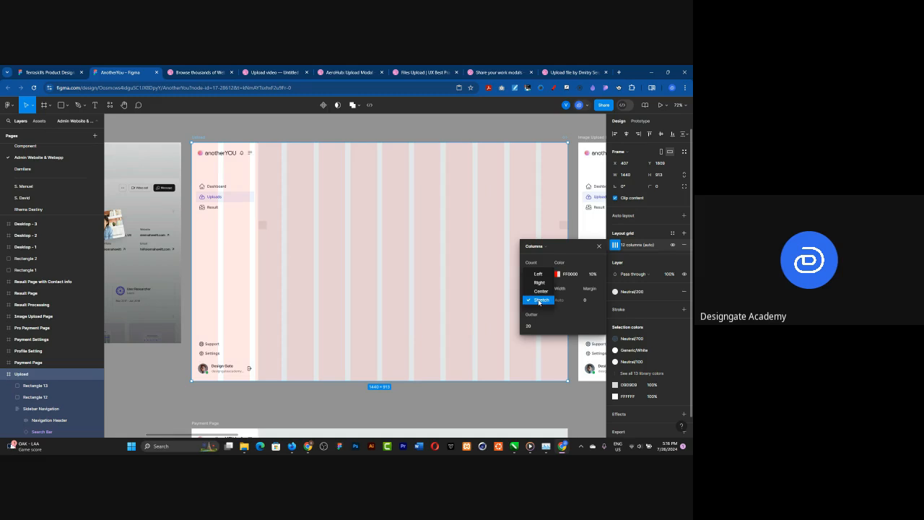
{"action": "left_click", "coordinate": [540, 274]}
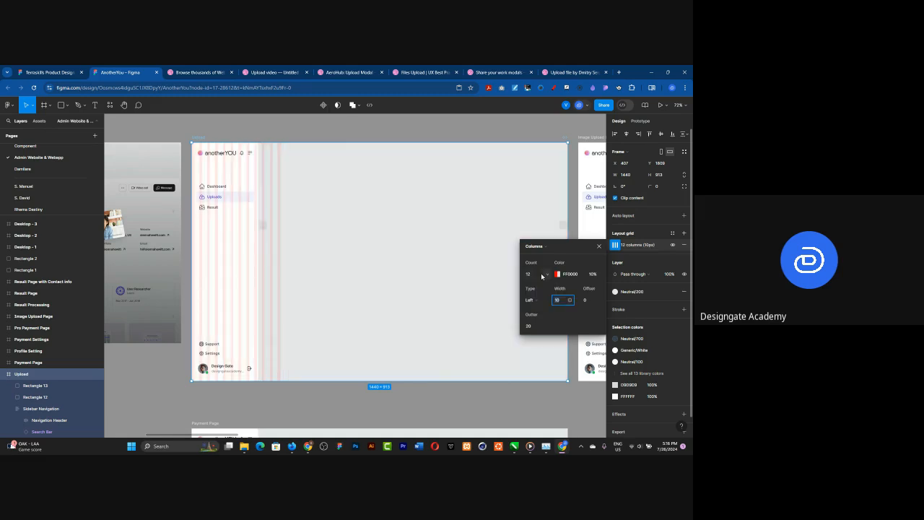
Step: Set the column grid's offset to 256 and its gutter to 32
{"action": "left_click", "coordinate": [589, 303]}
{"action": "key", "text": "Return"}
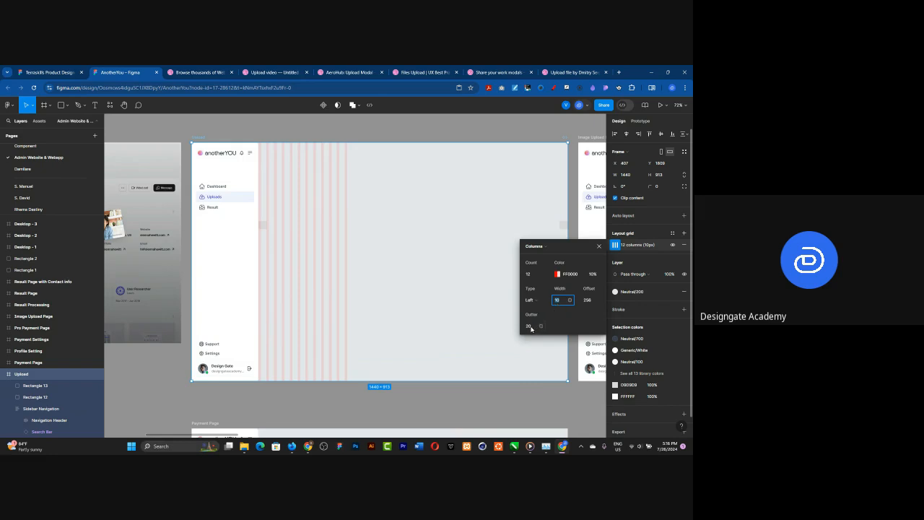
{"action": "left_click", "coordinate": [532, 327]}
{"action": "type", "text": "32"}
{"action": "key", "text": "Return"}
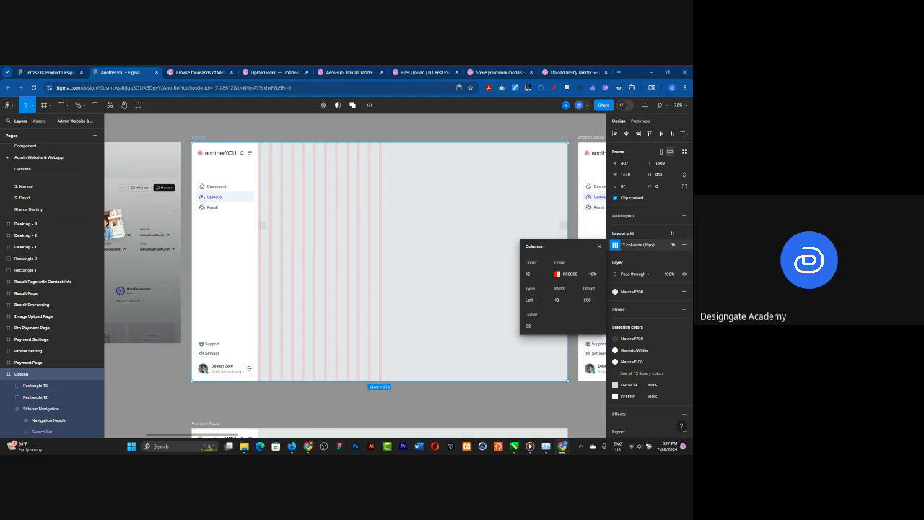
Step: Set the column grid's offset to 288 to leave room for the 32 px spacer beside the sidebar
{"action": "scroll", "coordinate": [225, 202], "scroll_direction": "up", "scroll_amount": 5}
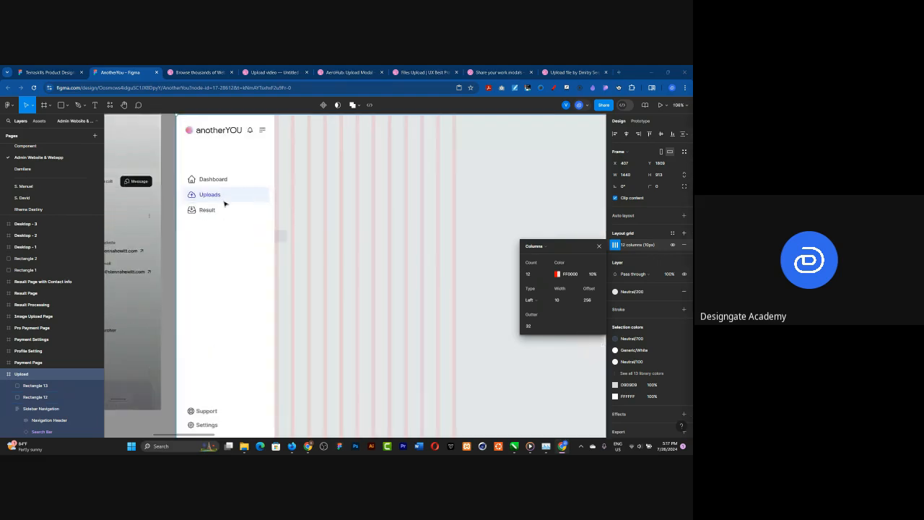
{"action": "scroll", "coordinate": [282, 236], "scroll_direction": "up", "scroll_amount": 5}
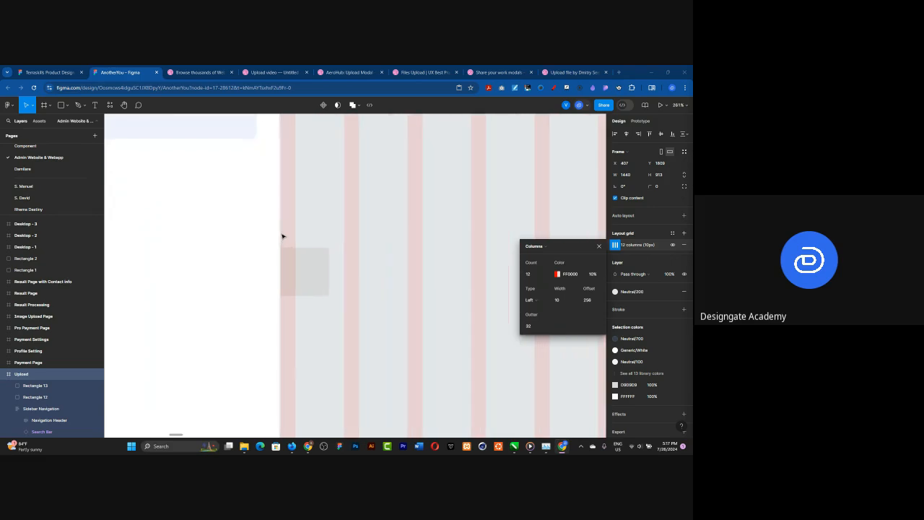
{"action": "left_click", "coordinate": [318, 272]}
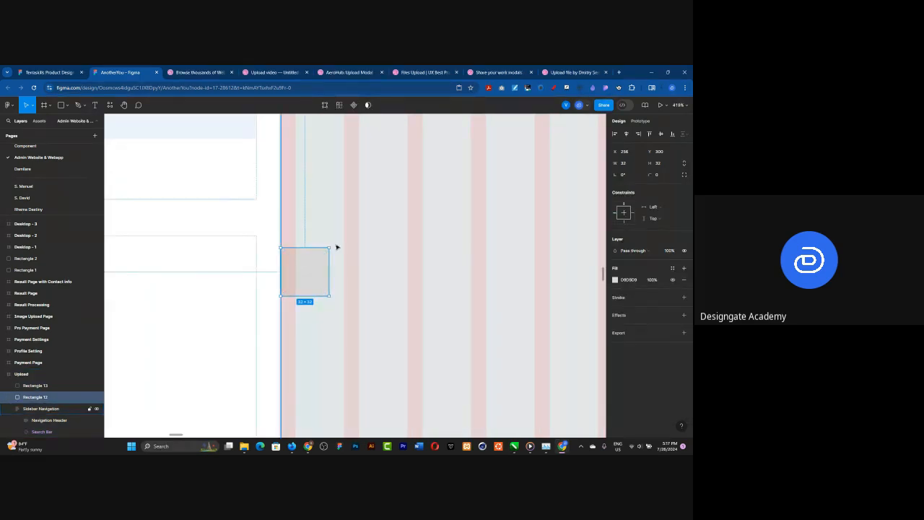
{"action": "scroll", "coordinate": [212, 223], "scroll_direction": "down", "scroll_amount": 4}
{"action": "scroll", "coordinate": [318, 268], "scroll_direction": "down", "scroll_amount": 3}
{"action": "scroll", "coordinate": [300, 263], "scroll_direction": "up", "scroll_amount": 2}
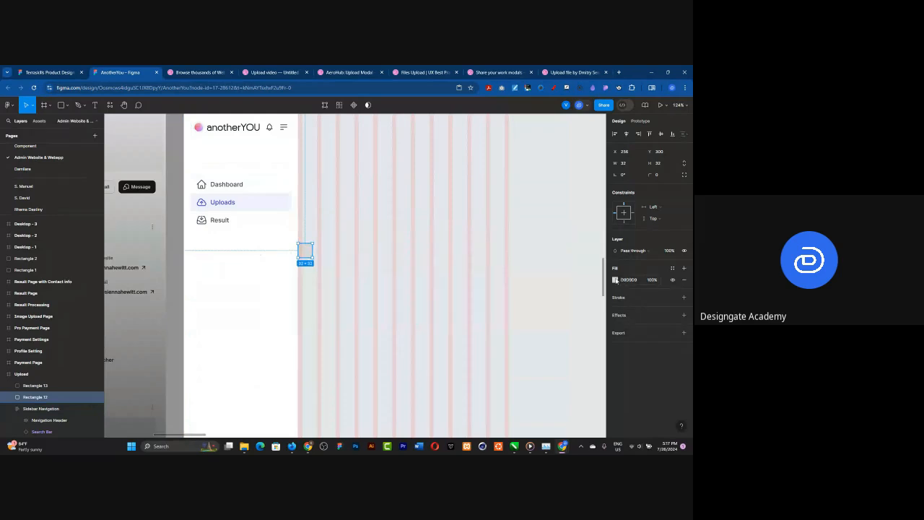
{"action": "scroll", "coordinate": [305, 254], "scroll_direction": "down", "scroll_amount": 3}
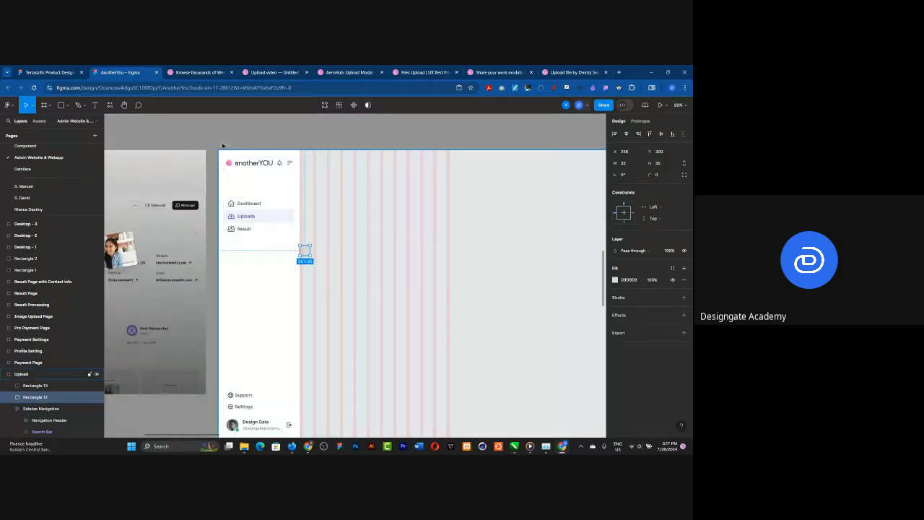
{"action": "key", "text": "Escape"}
{"action": "left_click", "coordinate": [616, 246]}
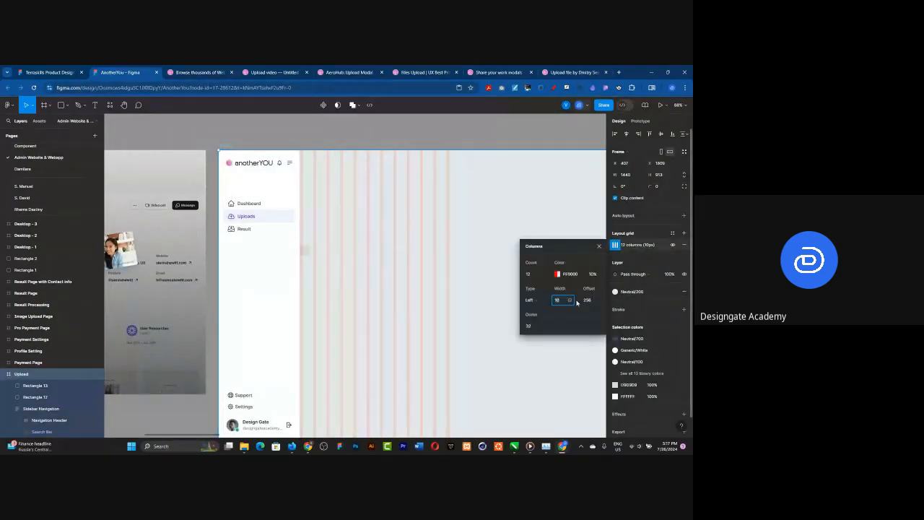
{"action": "left_click", "coordinate": [592, 300]}
{"action": "key", "text": "Return"}
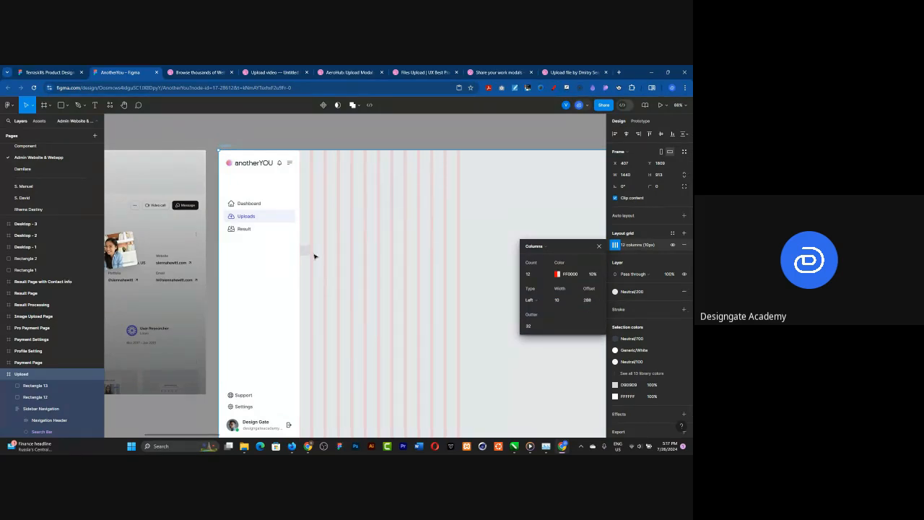
Step: Draw a rectangle about 1109 × 154 across the Upload frame's content area, between the two 32 px spacers
{"action": "scroll", "coordinate": [244, 227], "scroll_direction": "down", "scroll_amount": 5}
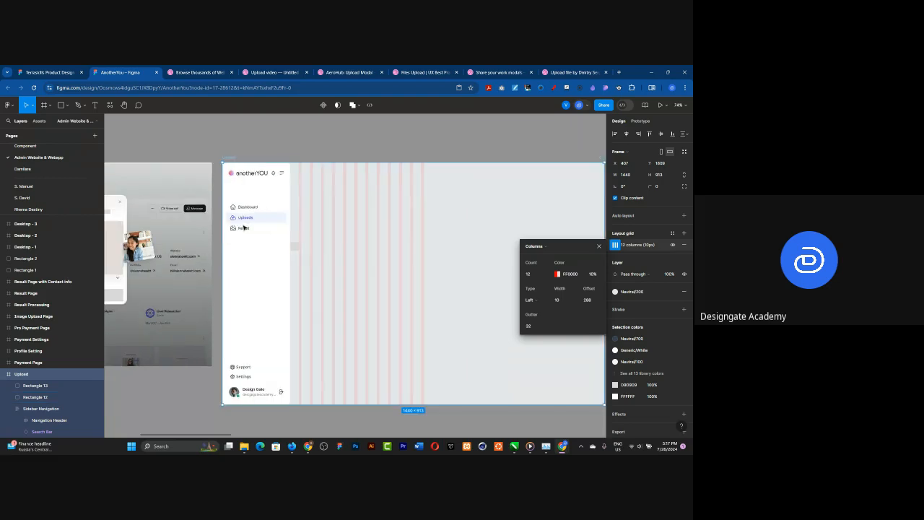
{"action": "scroll", "coordinate": [426, 257], "scroll_direction": "up", "scroll_amount": 5}
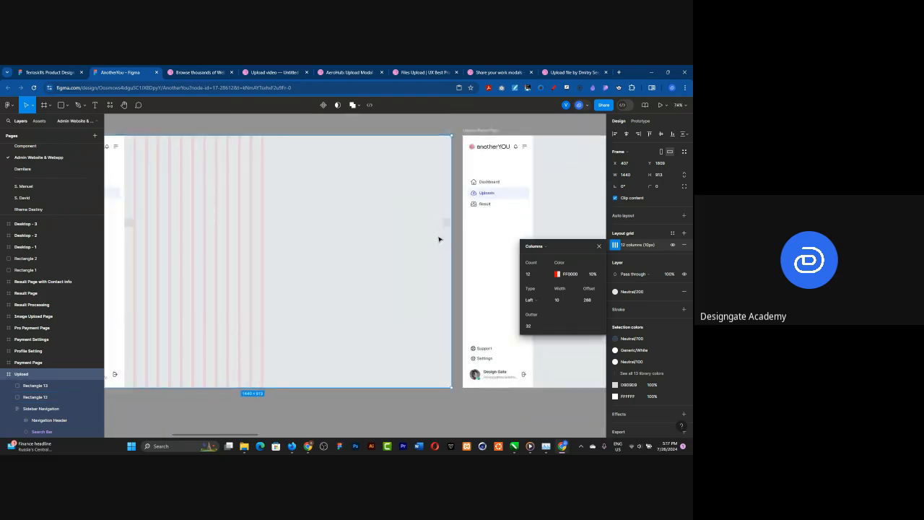
{"action": "scroll", "coordinate": [441, 265], "scroll_direction": "down", "scroll_amount": 5}
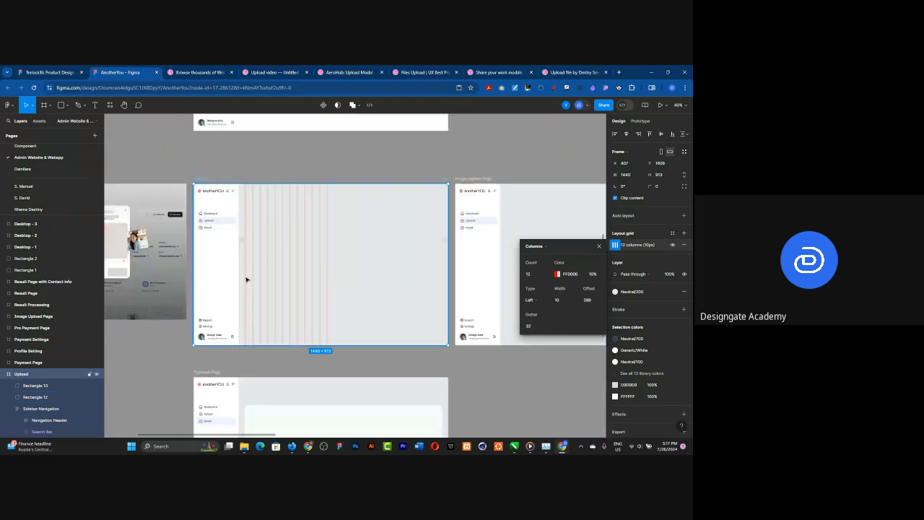
{"action": "scroll", "coordinate": [254, 278], "scroll_direction": "up", "scroll_amount": 2}
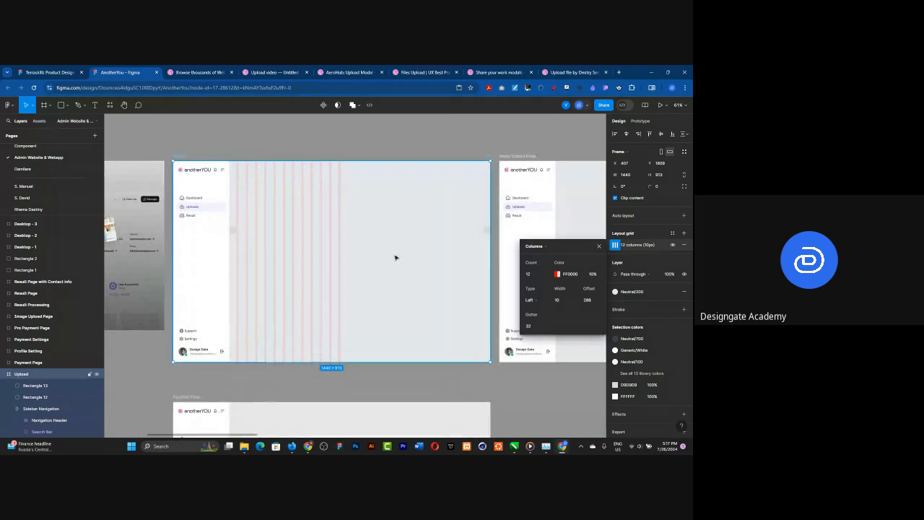
{"action": "scroll", "coordinate": [395, 258], "scroll_direction": "up", "scroll_amount": 1}
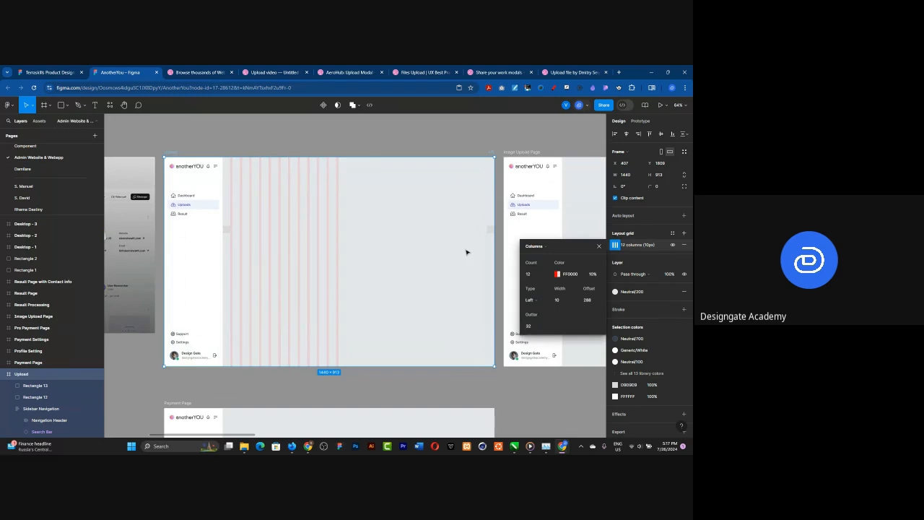
{"action": "left_click", "coordinate": [62, 105]}
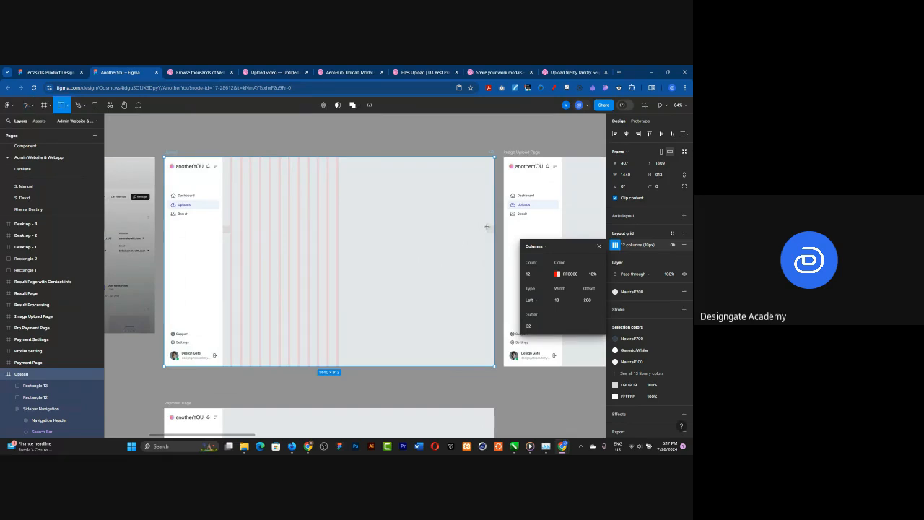
{"action": "mouse_move", "coordinate": [486, 226]}
{"action": "left_mouse_down"}
{"action": "mouse_move", "coordinate": [471, 273]}
{"action": "mouse_move", "coordinate": [233, 261]}
{"action": "left_mouse_up"}
Step: Stretch both ends of the wide rectangle to meet the spacers, starting at X 288 with a width of 1120
{"action": "scroll", "coordinate": [227, 236], "scroll_direction": "up", "scroll_amount": 10}
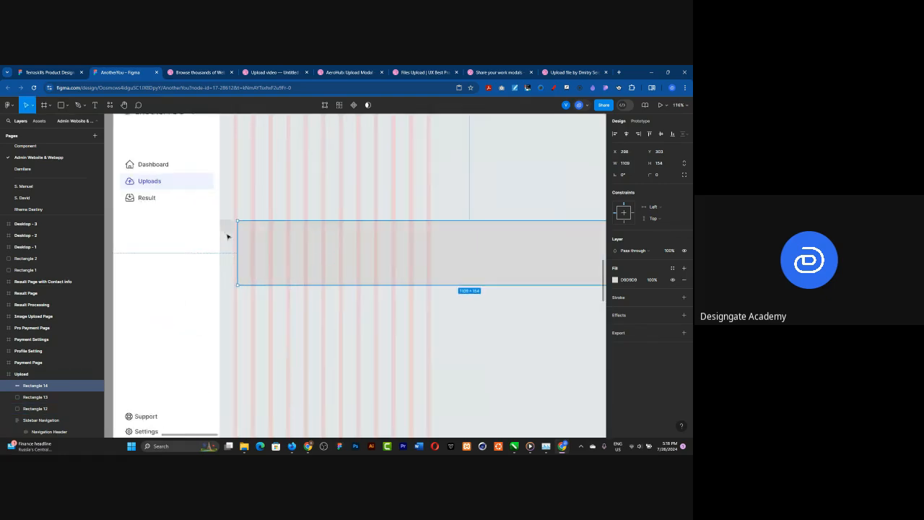
{"action": "scroll", "coordinate": [228, 236], "scroll_direction": "up", "scroll_amount": 5}
{"action": "left_click_drag", "start_coordinate": [288, 211], "coordinate": [262, 210]}
{"action": "scroll", "coordinate": [259, 214], "scroll_direction": "down", "scroll_amount": 1}
{"action": "scroll", "coordinate": [259, 214], "scroll_direction": "down", "scroll_amount": 10}
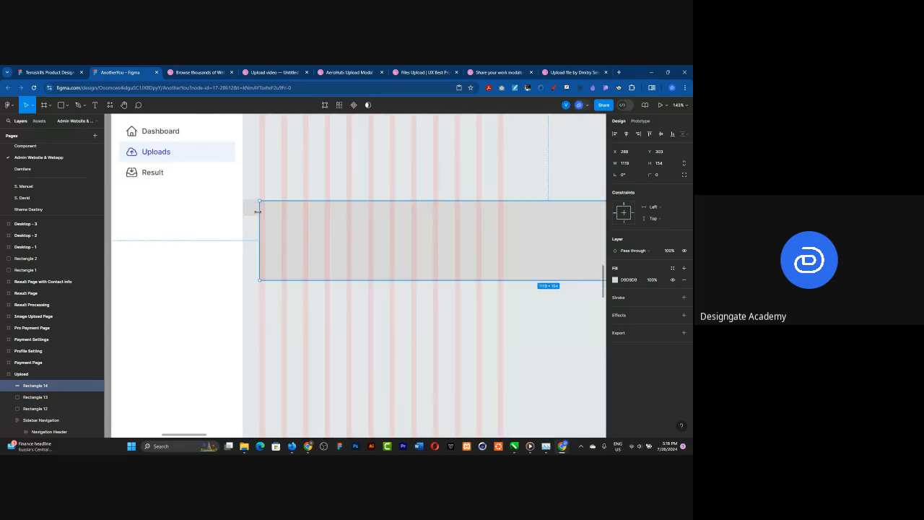
{"action": "scroll", "coordinate": [258, 211], "scroll_direction": "down", "scroll_amount": 3}
{"action": "scroll", "coordinate": [488, 217], "scroll_direction": "up", "scroll_amount": 6}
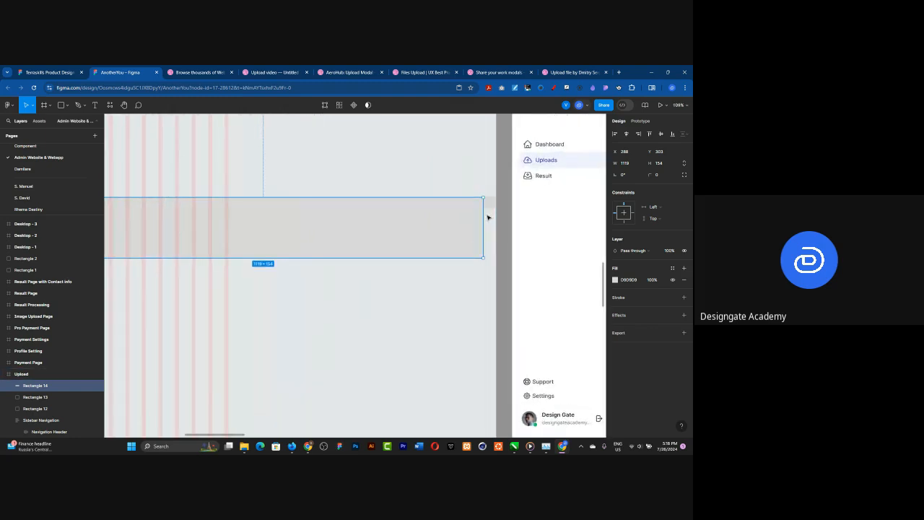
{"action": "scroll", "coordinate": [488, 218], "scroll_direction": "up", "scroll_amount": 5}
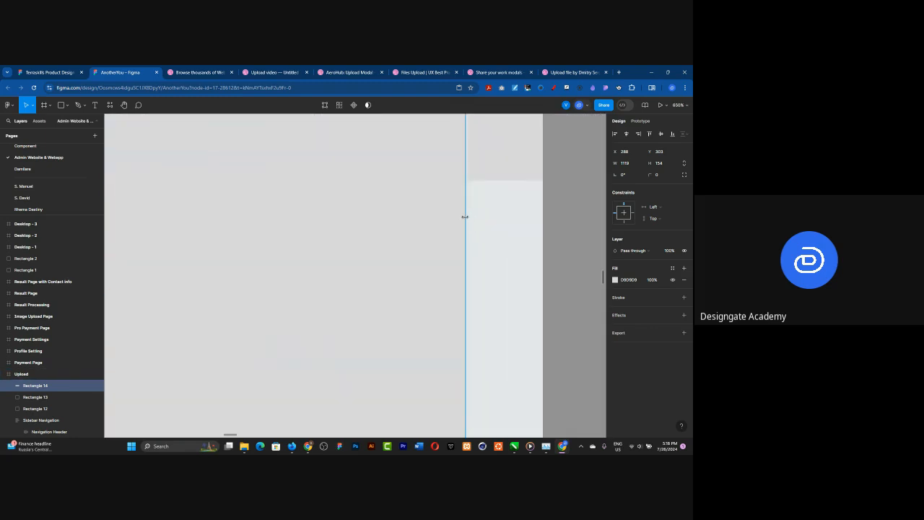
{"action": "left_click_drag", "start_coordinate": [467, 217], "coordinate": [468, 216]}
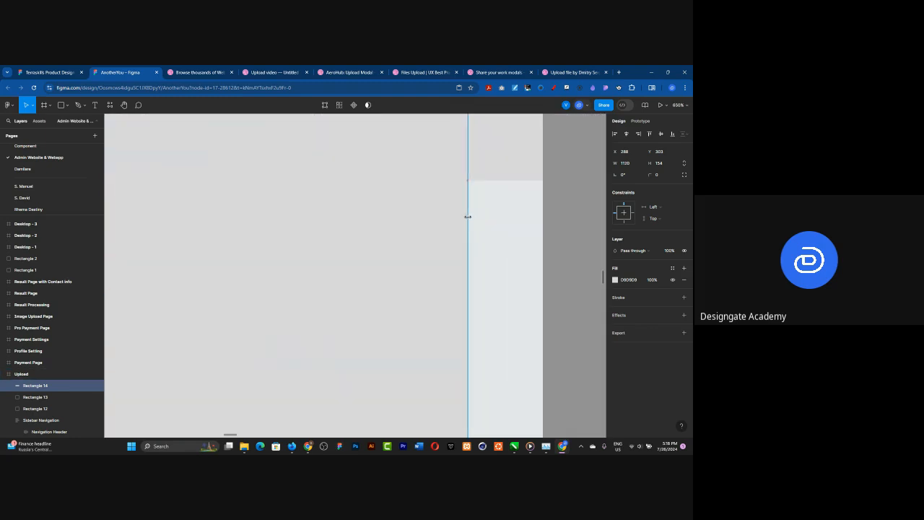
Step: Reduce the wide rectangle's width to one twelfth, 93.33, to get the size of a single column
{"action": "scroll", "coordinate": [501, 225], "scroll_direction": "down", "scroll_amount": 8}
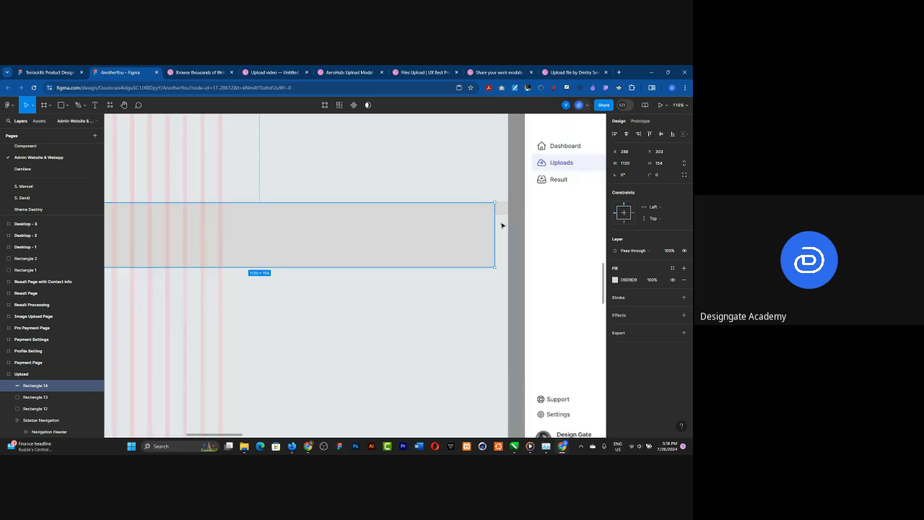
{"action": "scroll", "coordinate": [502, 225], "scroll_direction": "down", "scroll_amount": 1}
{"action": "scroll", "coordinate": [503, 225], "scroll_direction": "left", "scroll_amount": 1}
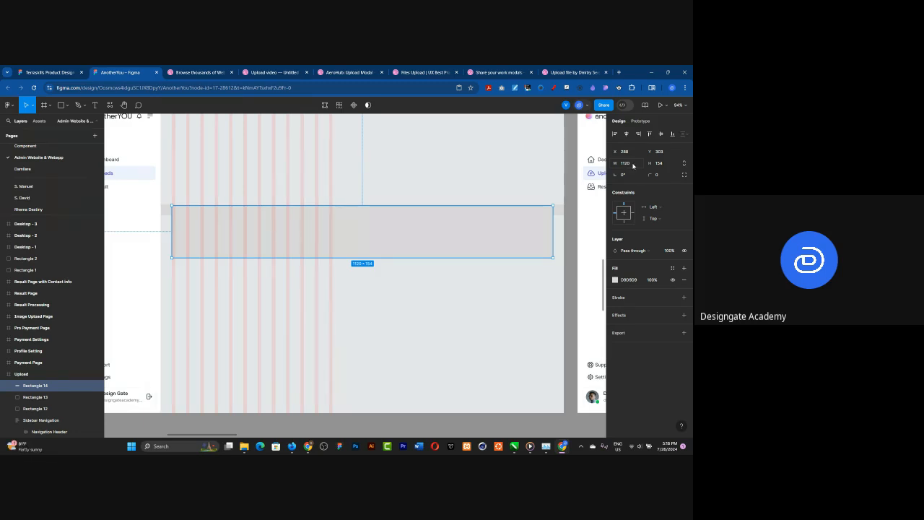
{"action": "left_click", "coordinate": [633, 166]}
{"action": "left_click", "coordinate": [633, 165]}
{"action": "key", "text": "Return"}
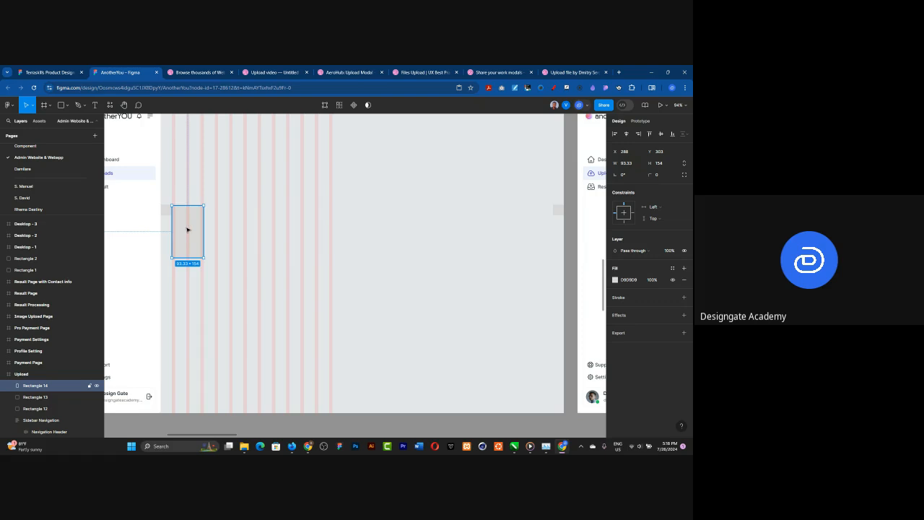
Step: Move the single-column rectangle across to the empty part of the content area and reduce its width by 16 to 77.33
{"action": "left_click_drag", "start_coordinate": [187, 229], "coordinate": [387, 230]}
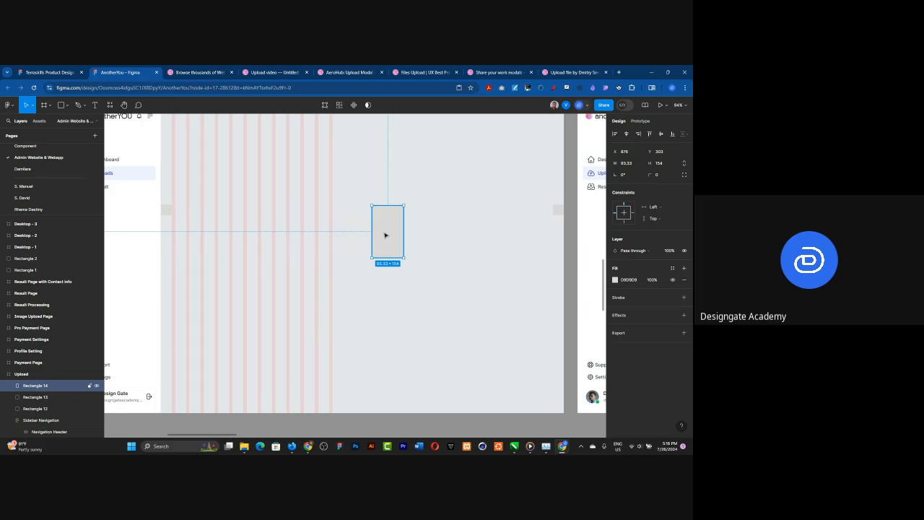
{"action": "scroll", "coordinate": [172, 234], "scroll_direction": "up", "scroll_amount": 3}
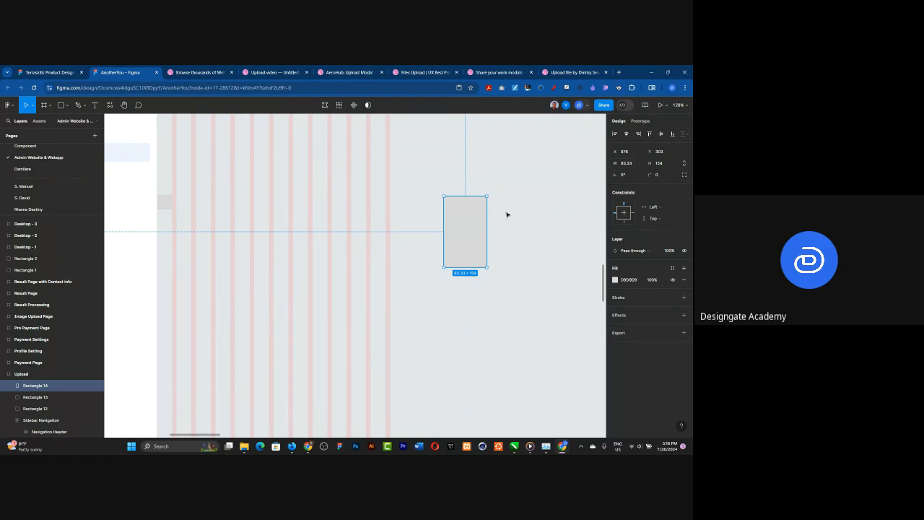
{"action": "left_click", "coordinate": [635, 165]}
{"action": "type", "text": "-16"}
{"action": "key", "text": "Return"}
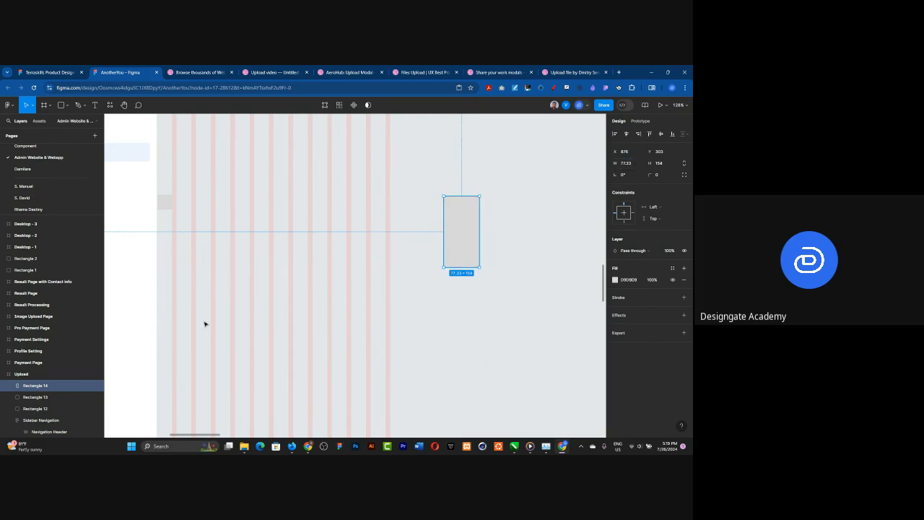
Step: Move the 77.33-wide rectangle out of the Upload frame onto the empty canvas above it
{"action": "scroll", "coordinate": [227, 265], "scroll_direction": "down", "scroll_amount": 5}
{"action": "scroll", "coordinate": [216, 253], "scroll_direction": "down", "scroll_amount": 3}
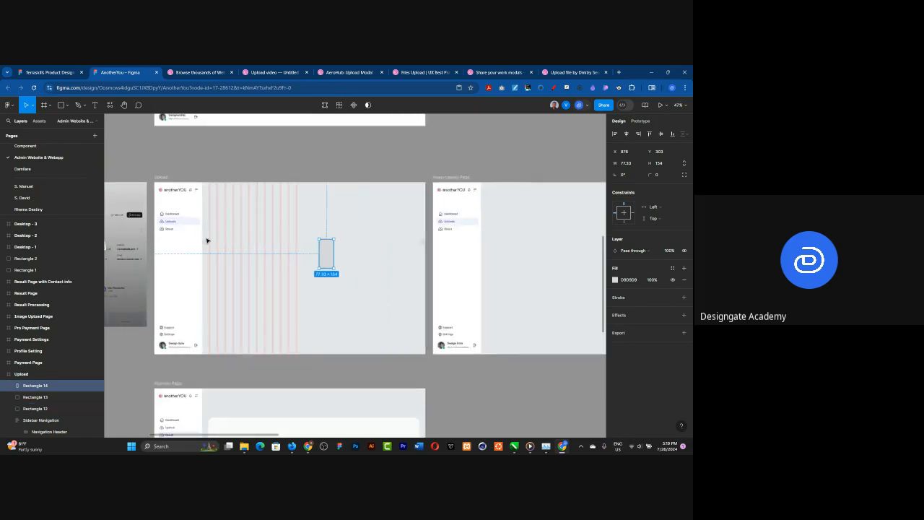
{"action": "scroll", "coordinate": [207, 240], "scroll_direction": "up", "scroll_amount": 2}
{"action": "left_click_drag", "start_coordinate": [350, 261], "coordinate": [346, 149]}
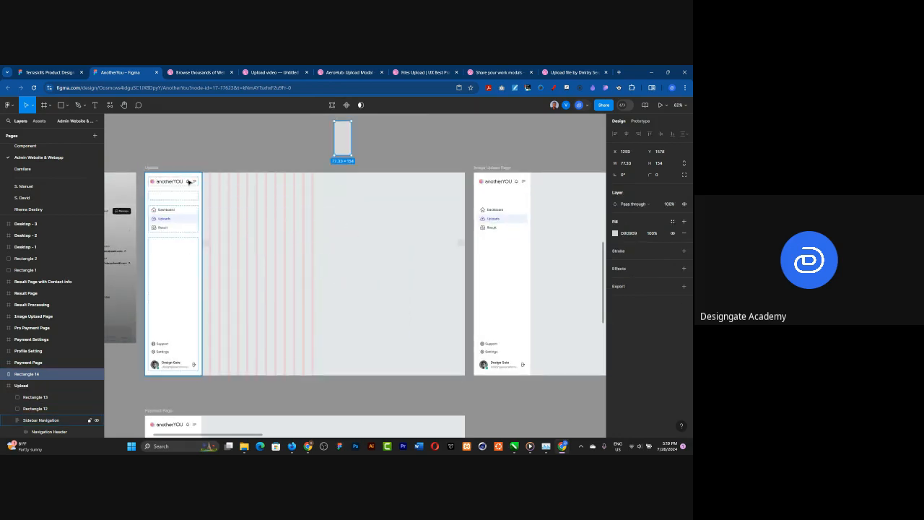
Step: Set the Upload frame's layout grid column width to 77 and compare the last column with the spacer at the frame's edge
{"action": "left_click", "coordinate": [154, 168]}
{"action": "left_click", "coordinate": [613, 246]}
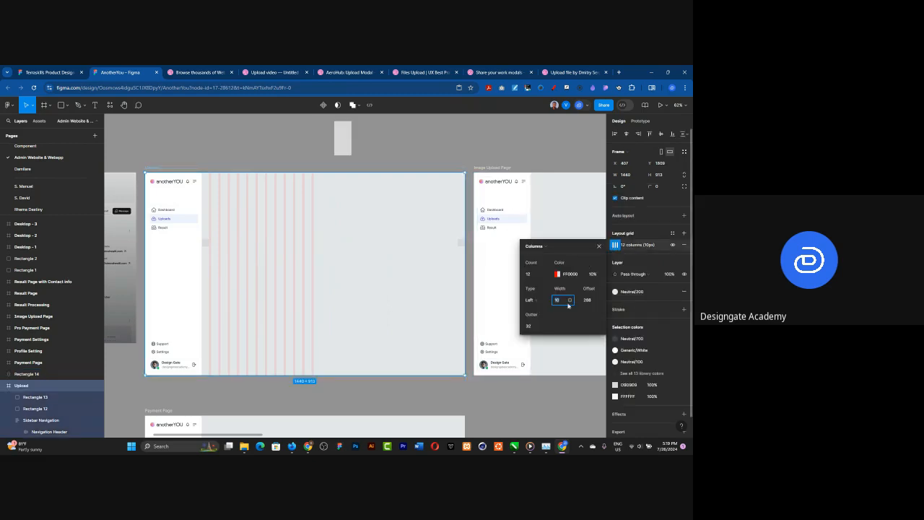
{"action": "type", "text": "72.38"}
{"action": "key", "text": "Return"}
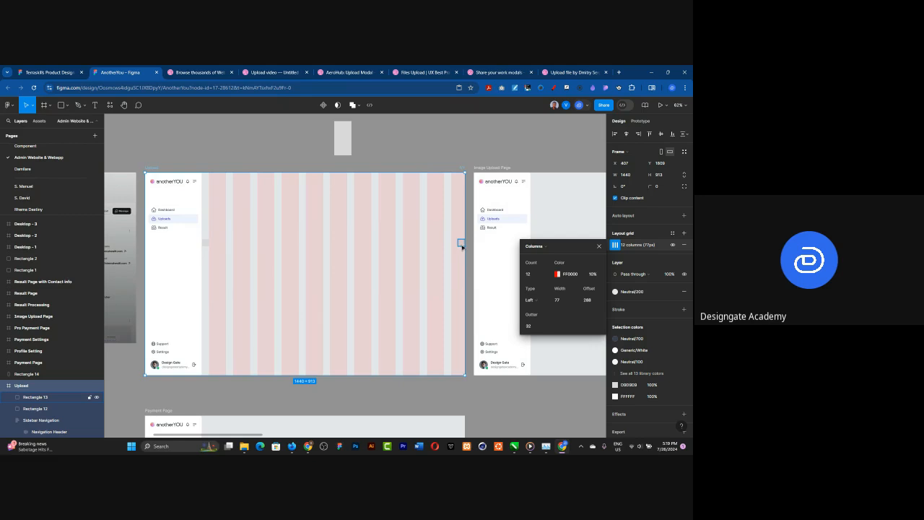
{"action": "scroll", "coordinate": [462, 246], "scroll_direction": "up", "scroll_amount": 5}
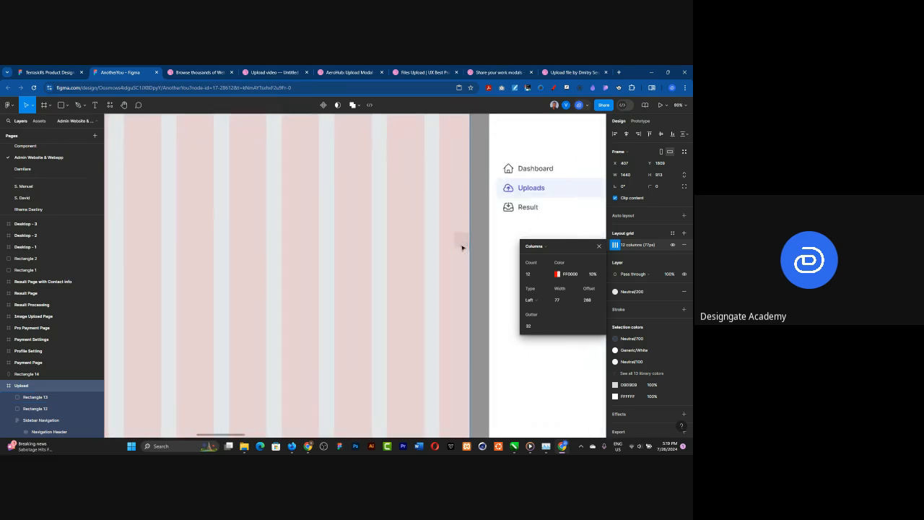
{"action": "scroll", "coordinate": [461, 255], "scroll_direction": "down", "scroll_amount": 3}
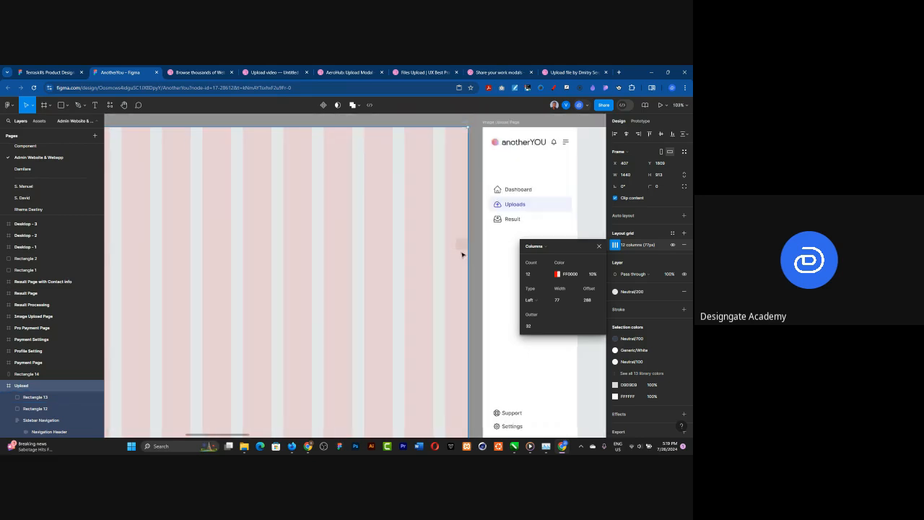
{"action": "scroll", "coordinate": [462, 254], "scroll_direction": "down", "scroll_amount": 2}
Step: Try a column width of 78 for the layout grid and check how the last column meets the frame's edge
{"action": "left_click", "coordinate": [558, 302]}
{"action": "type", "text": "78"}
{"action": "key", "text": "Return"}
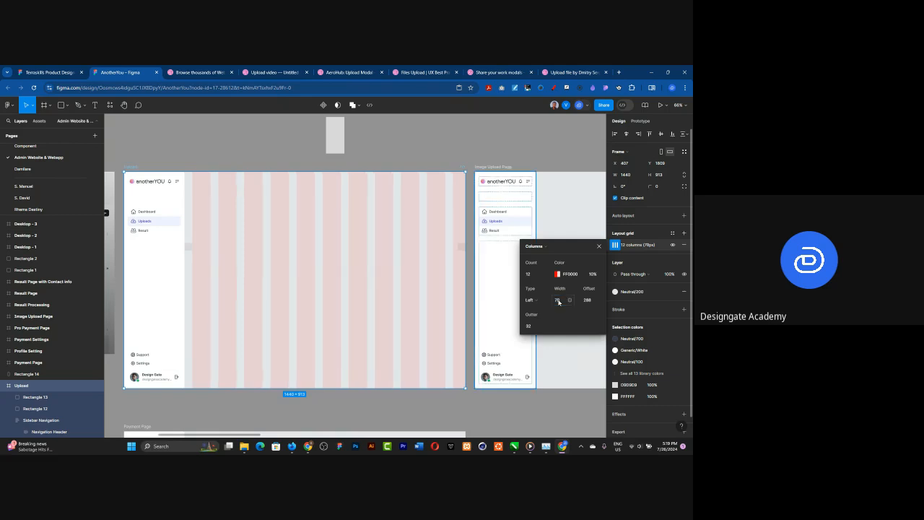
{"action": "scroll", "coordinate": [469, 249], "scroll_direction": "up", "scroll_amount": 5}
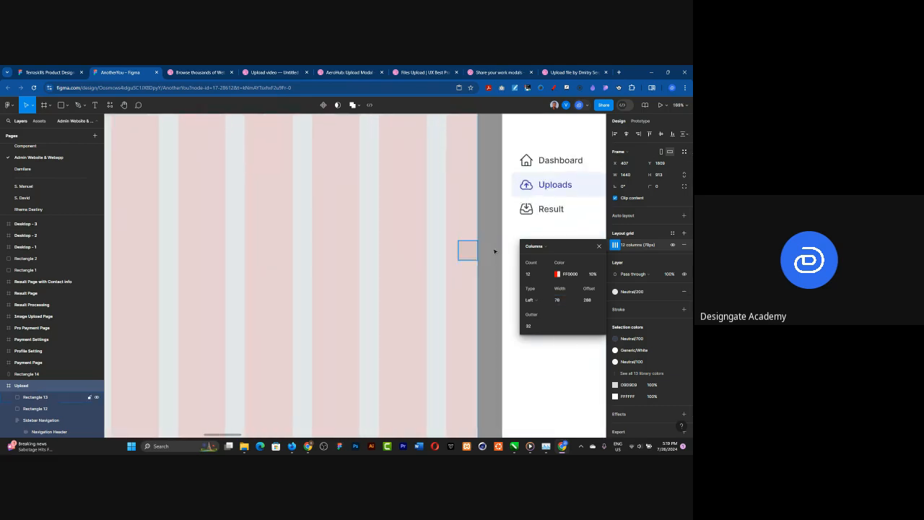
{"action": "scroll", "coordinate": [495, 251], "scroll_direction": "up", "scroll_amount": 3}
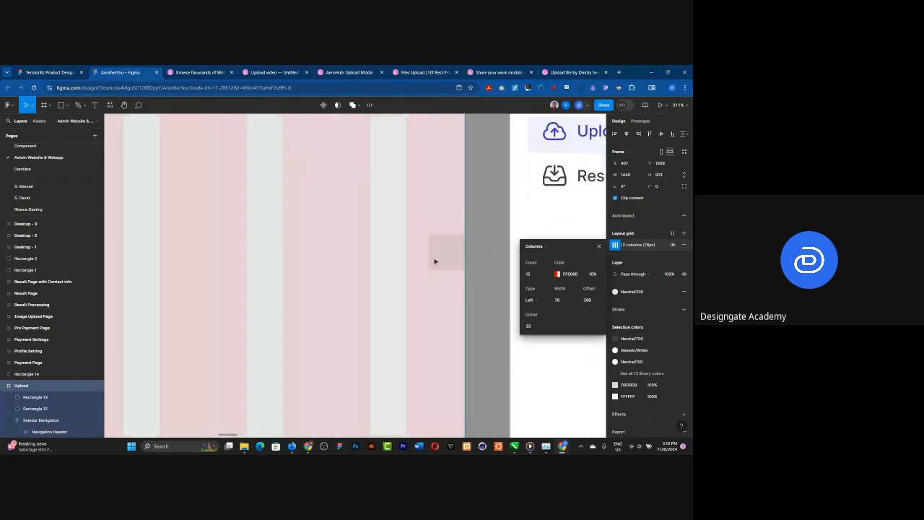
{"action": "scroll", "coordinate": [435, 245], "scroll_direction": "down", "scroll_amount": 6}
{"action": "scroll", "coordinate": [435, 246], "scroll_direction": "down", "scroll_amount": 1}
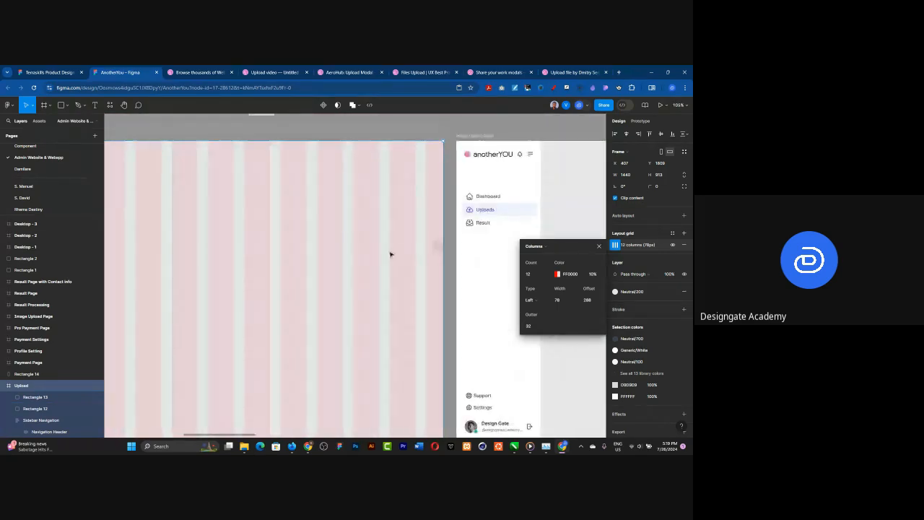
{"action": "scroll", "coordinate": [408, 231], "scroll_direction": "down", "scroll_amount": 2}
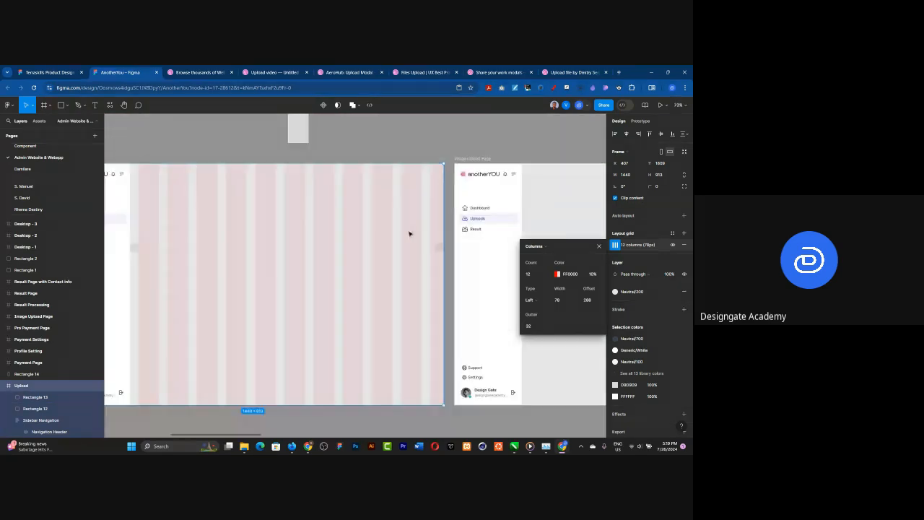
Step: Set the layout grid's column width to 68
{"action": "left_click", "coordinate": [563, 302]}
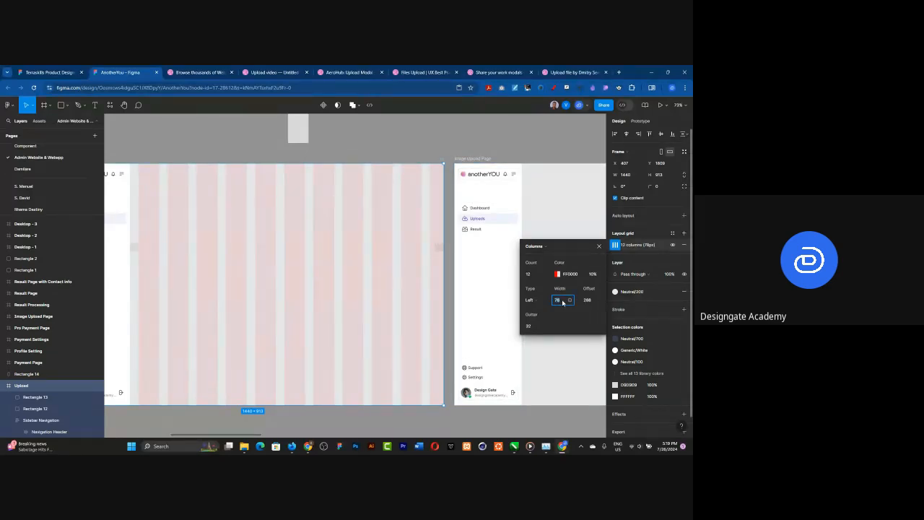
{"action": "type", "text": "68"}
{"action": "key", "text": "Return"}
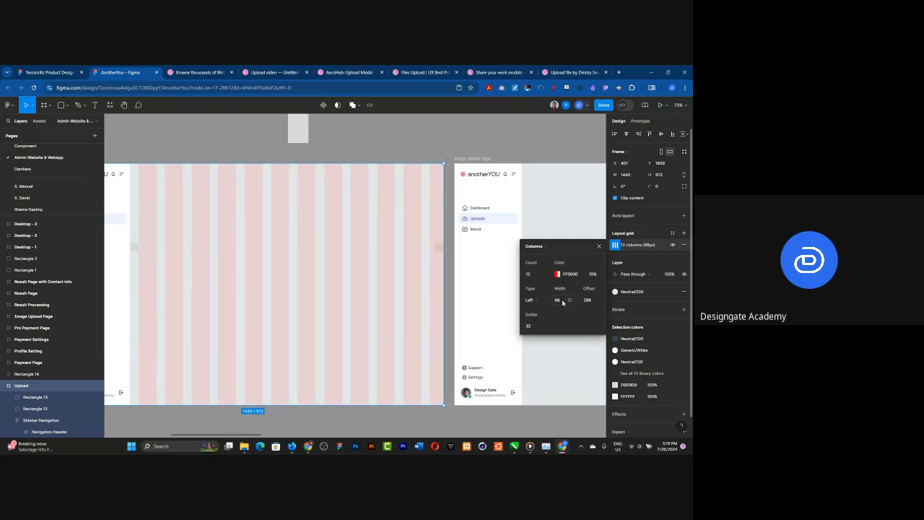
Step: Change the layout grid's column width to 76
{"action": "left_click", "coordinate": [562, 302]}
{"action": "key", "text": "super"}
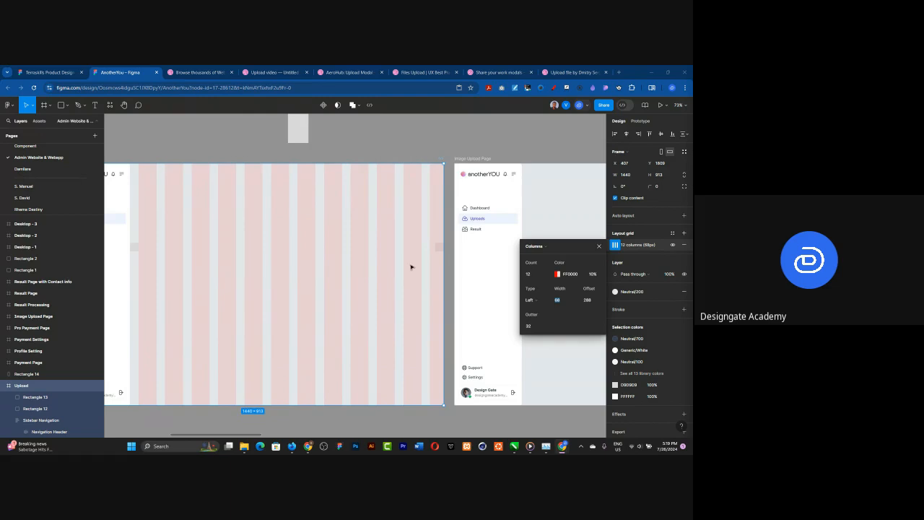
{"action": "scroll", "coordinate": [470, 266], "scroll_direction": "down", "scroll_amount": 2, "text": "ctrl"}
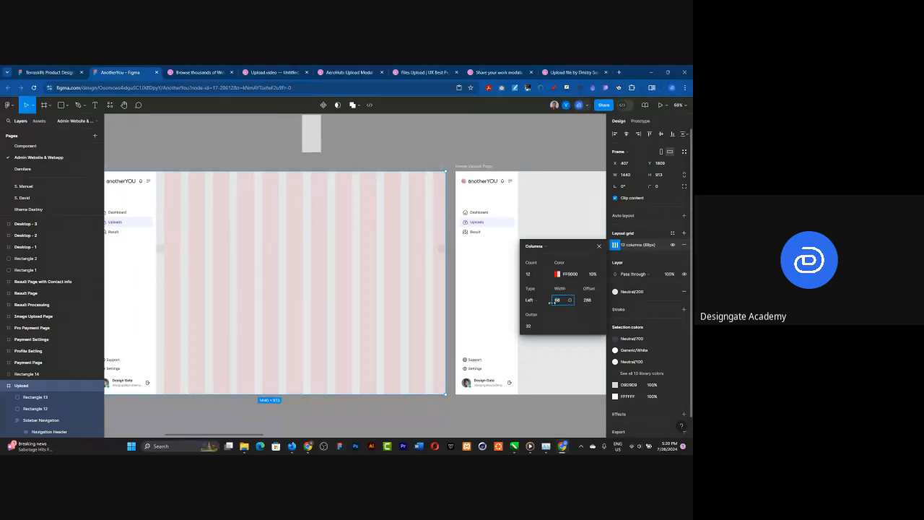
{"action": "key", "text": "Return"}
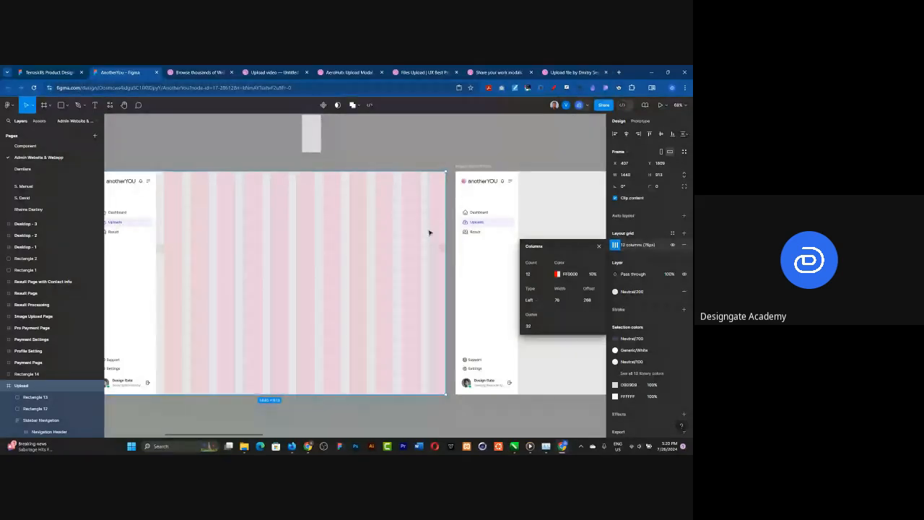
Step: Bring the rectangle back into the Upload frame and stretch it between the two spacers, from X 288 with a width of 1120
{"action": "scroll", "coordinate": [383, 286], "scroll_direction": "down", "scroll_amount": 1}
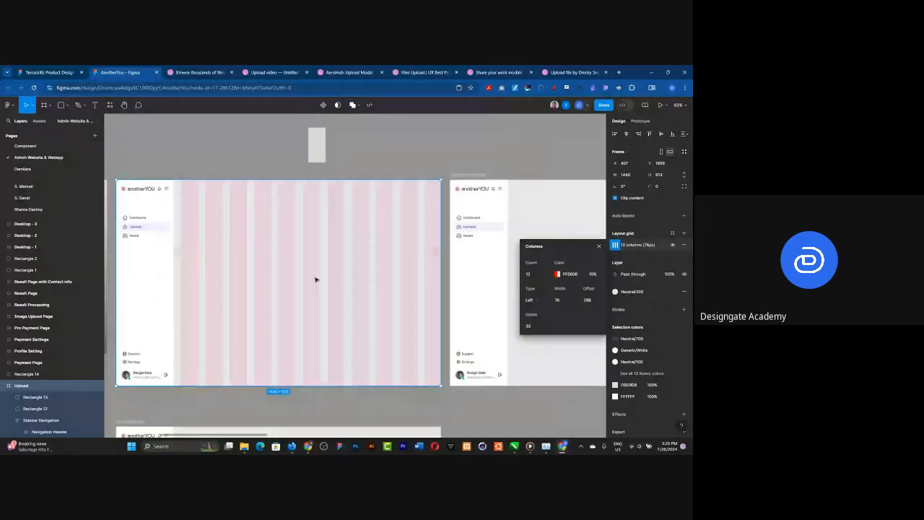
{"action": "left_click", "coordinate": [318, 145]}
{"action": "left_click_drag", "start_coordinate": [319, 148], "coordinate": [434, 253]}
{"action": "scroll", "coordinate": [179, 262], "scroll_direction": "up", "scroll_amount": 10}
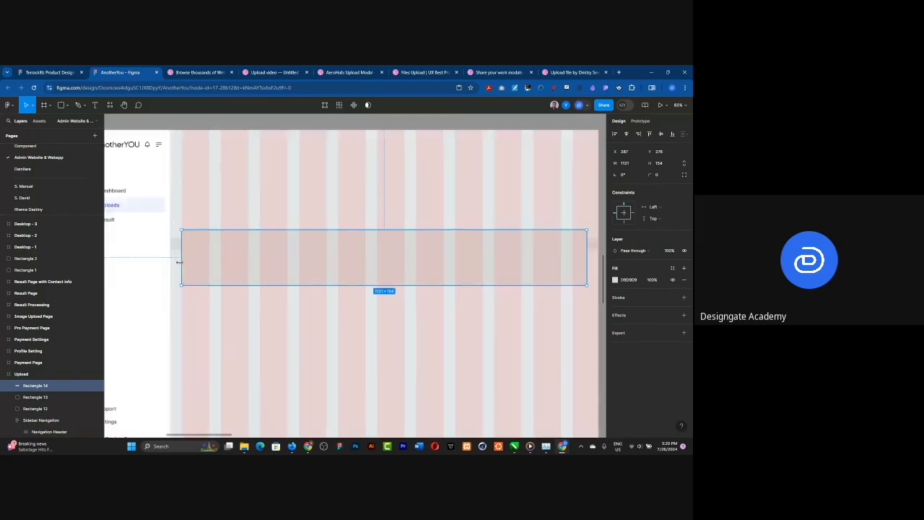
{"action": "left_click_drag", "start_coordinate": [180, 250], "coordinate": [185, 249]}
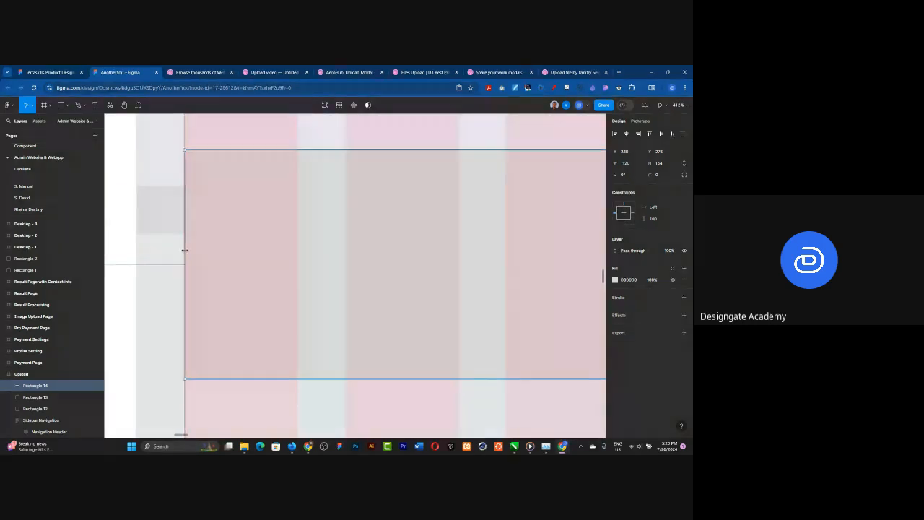
{"action": "scroll", "coordinate": [182, 250], "scroll_direction": "down", "scroll_amount": 6}
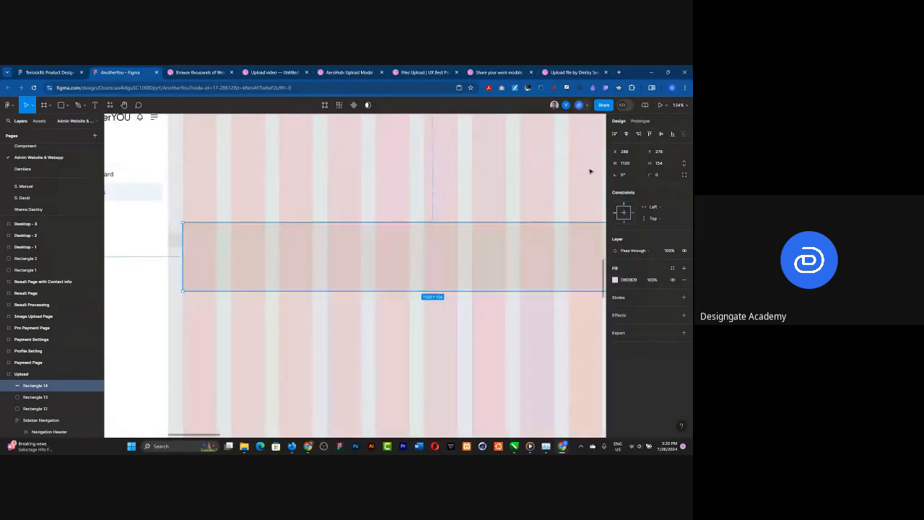
Step: Reduce the rectangle's width to 800, and divide that by 12 to get a column width of 66.67
{"action": "left_click", "coordinate": [635, 165]}
{"action": "type", "text": "-3"}
{"action": "key", "text": "Return"}
{"action": "left_click", "coordinate": [640, 167]}
{"action": "left_click", "coordinate": [635, 165]}
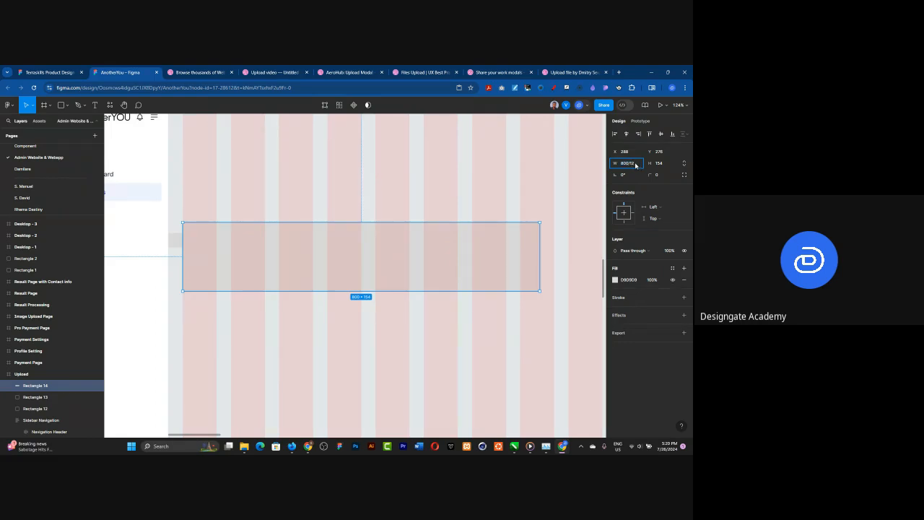
{"action": "key", "text": "Return"}
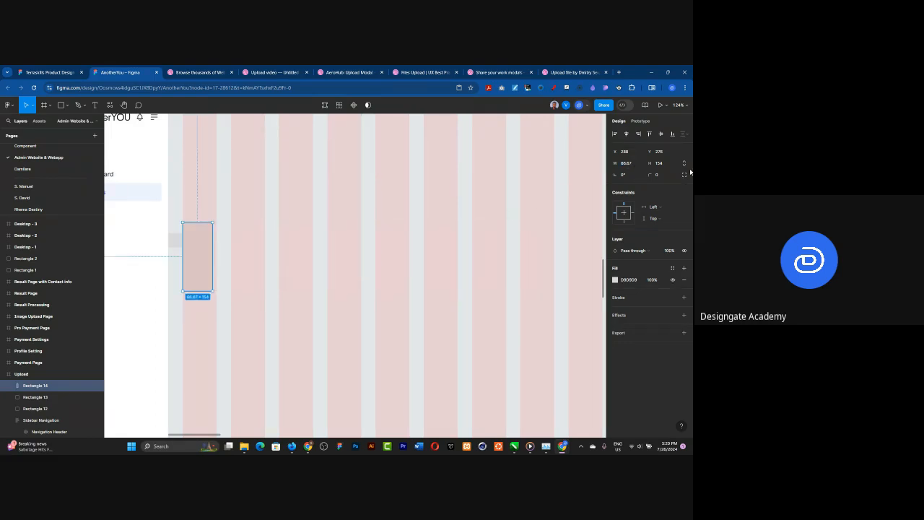
Step: Park the 66.67-wide rectangle on the canvas above the Upload frame, clear of the column grid
{"action": "scroll", "coordinate": [319, 234], "scroll_direction": "down", "scroll_amount": 5}
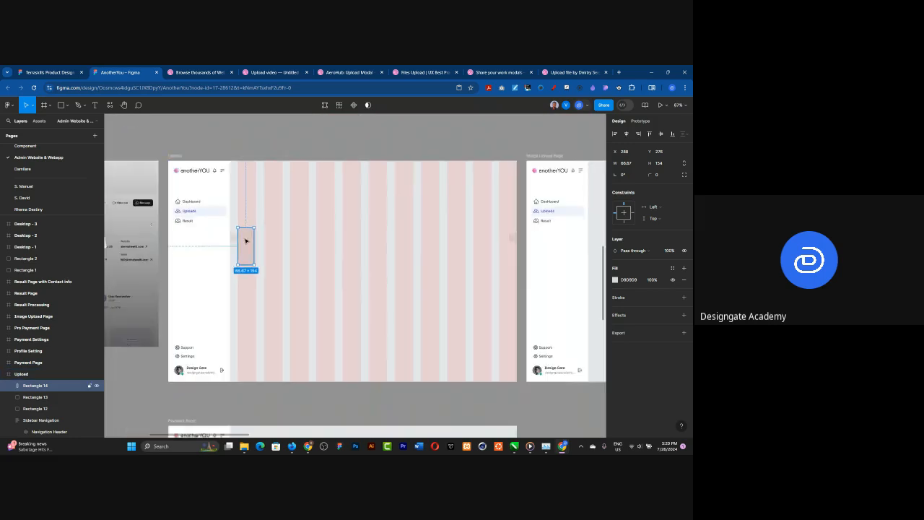
{"action": "scroll", "coordinate": [469, 232], "scroll_direction": "up", "scroll_amount": 1}
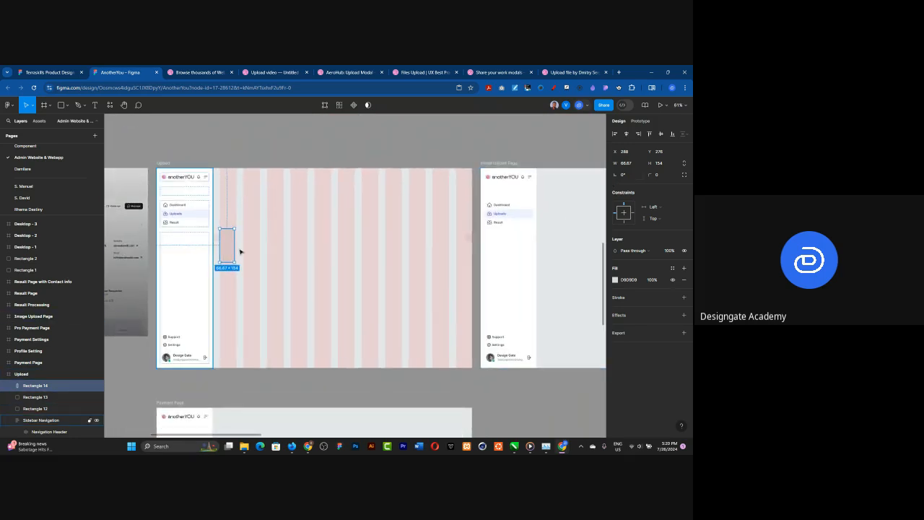
{"action": "scroll", "coordinate": [240, 252], "scroll_direction": "up", "scroll_amount": 1}
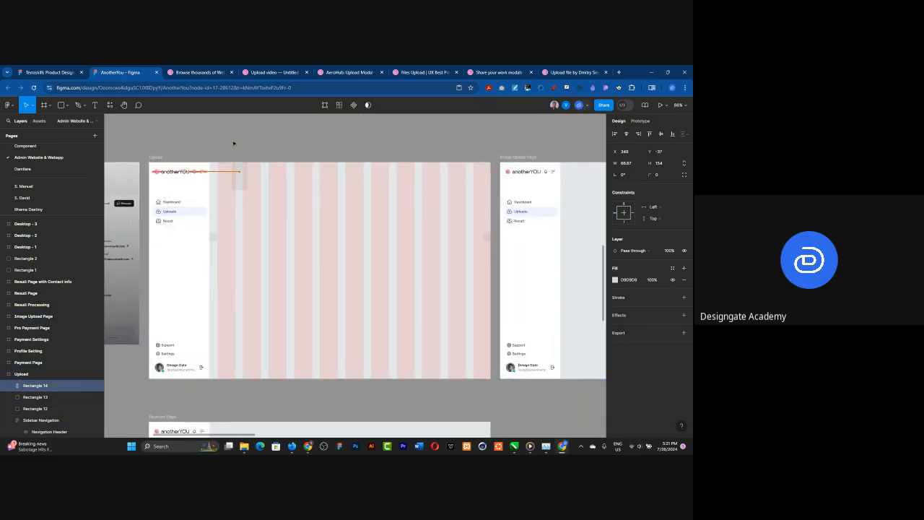
{"action": "left_click_drag", "start_coordinate": [231, 135], "coordinate": [230, 135]}
Step: Set the column width of the Upload frame's layout grid to 67 and close the grid settings
{"action": "left_click", "coordinate": [156, 157]}
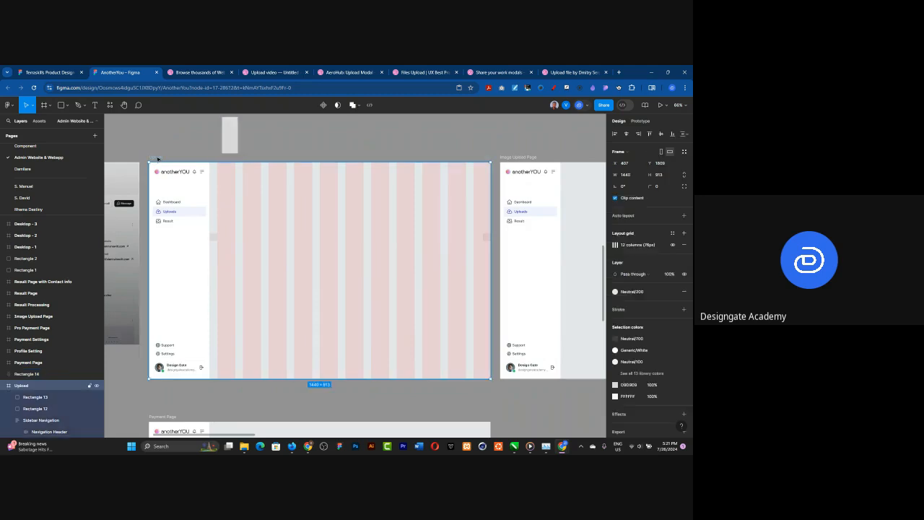
{"action": "left_click", "coordinate": [615, 244]}
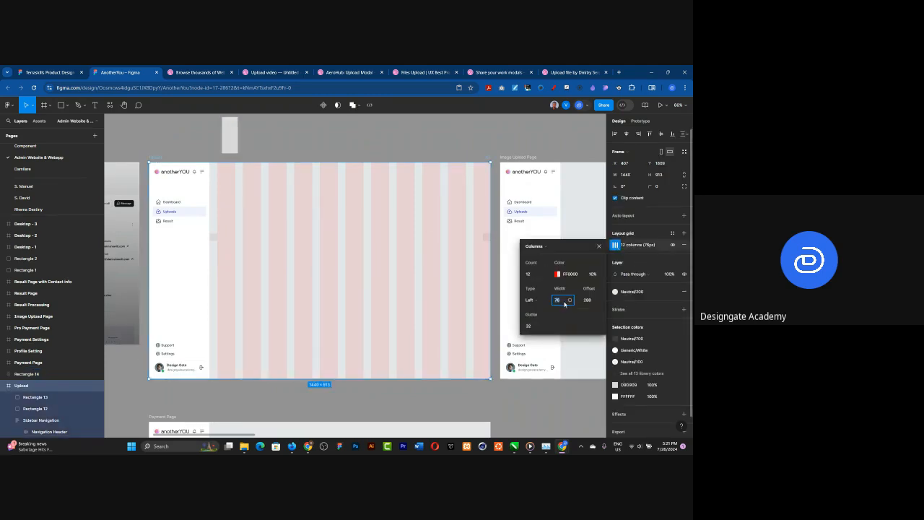
{"action": "type", "text": "67"}
{"action": "key", "text": "Return"}
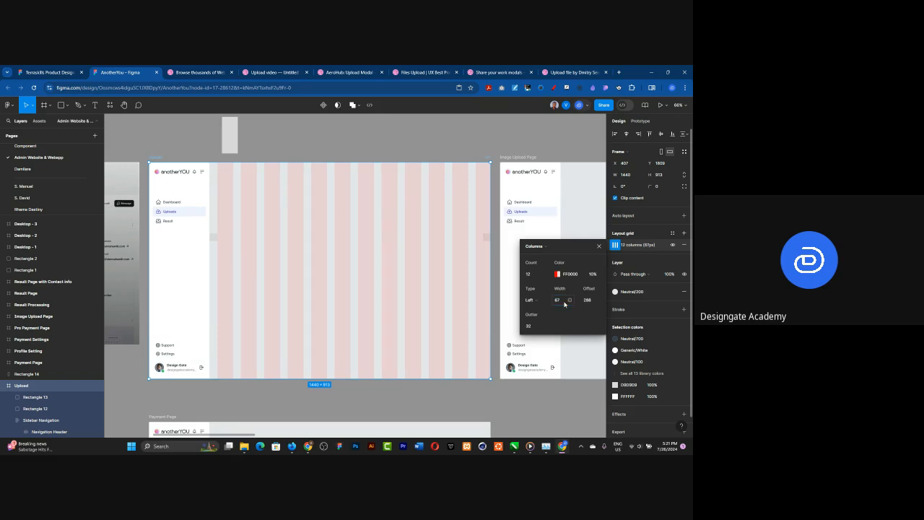
{"action": "left_click", "coordinate": [599, 246]}
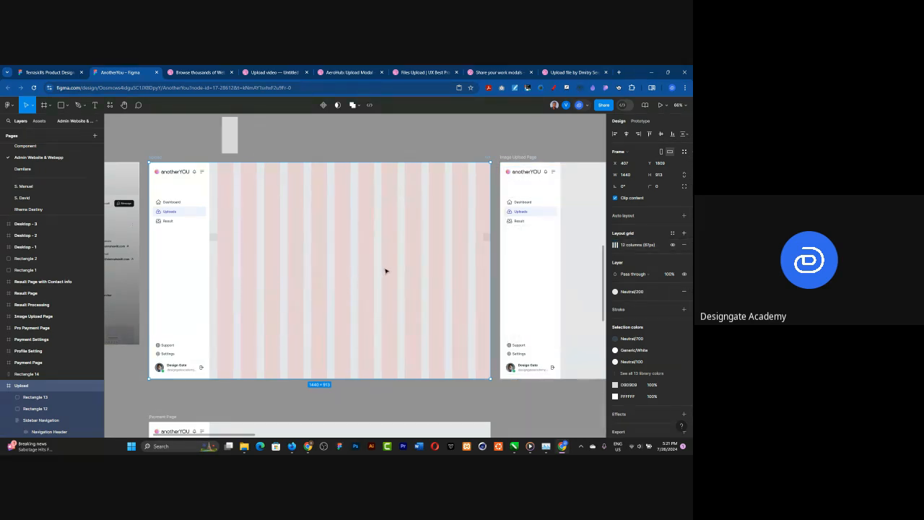
Step: Show the rulers and place vertical guides on the Upload frame at the inner edges of its two 32 px spacers
{"action": "left_click", "coordinate": [486, 239]}
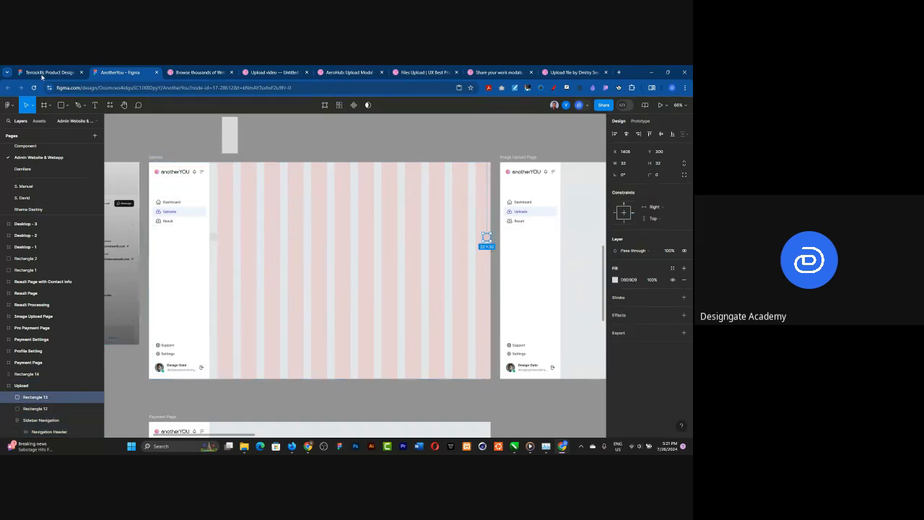
{"action": "left_click", "coordinate": [8, 104]}
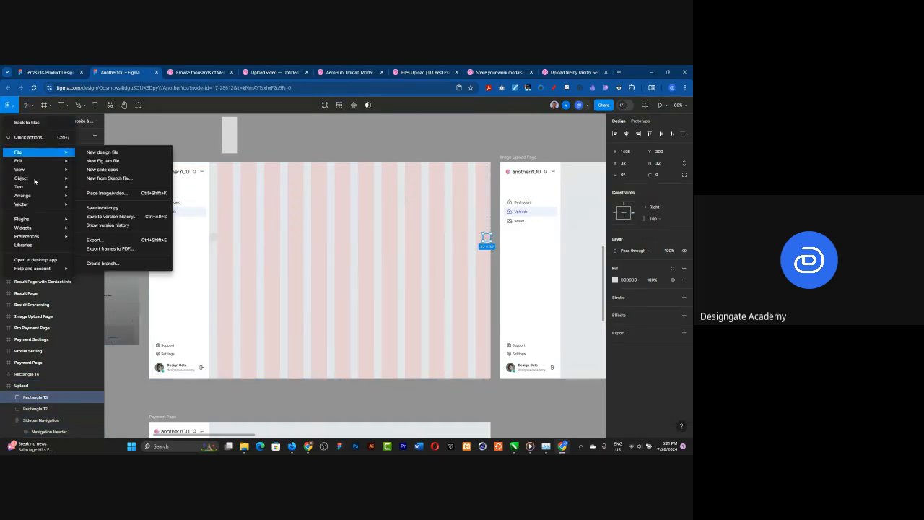
{"action": "mouse_move", "coordinate": [40, 219]}
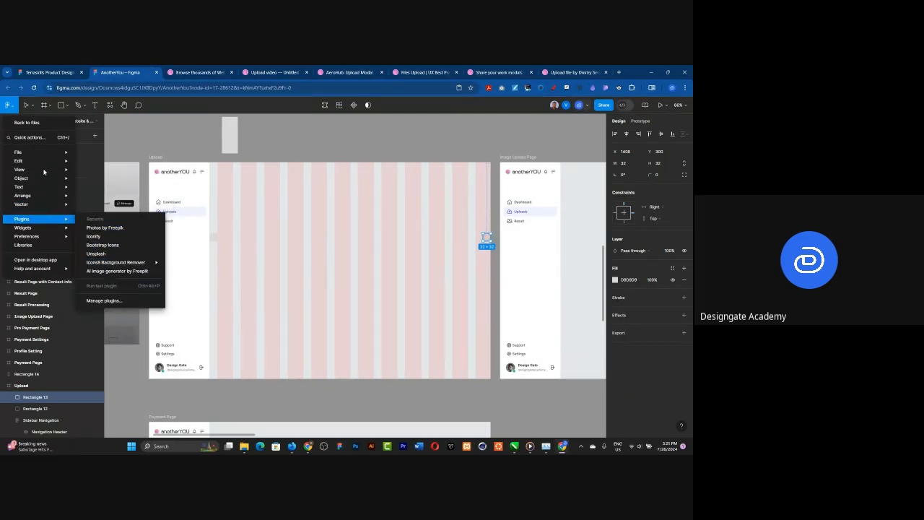
{"action": "mouse_move", "coordinate": [27, 174]}
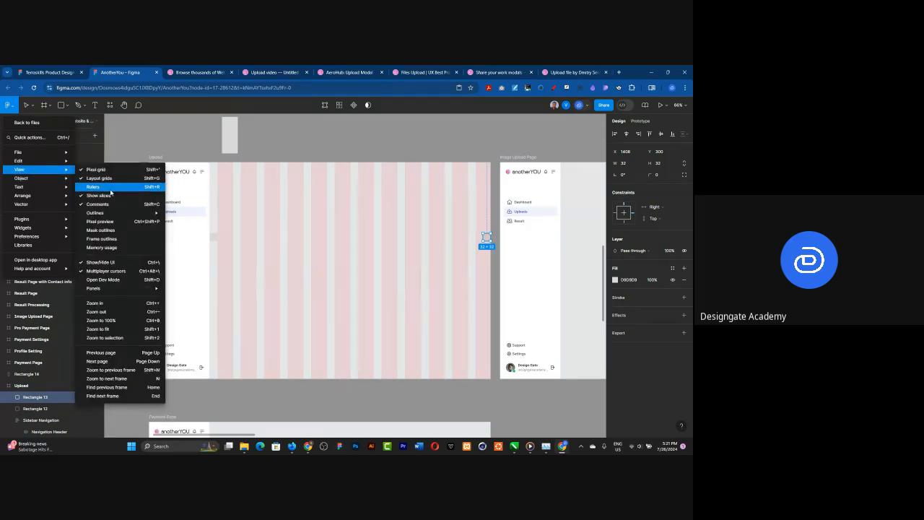
{"action": "left_click", "coordinate": [110, 192]}
{"action": "left_click_drag", "start_coordinate": [211, 199], "coordinate": [216, 199]}
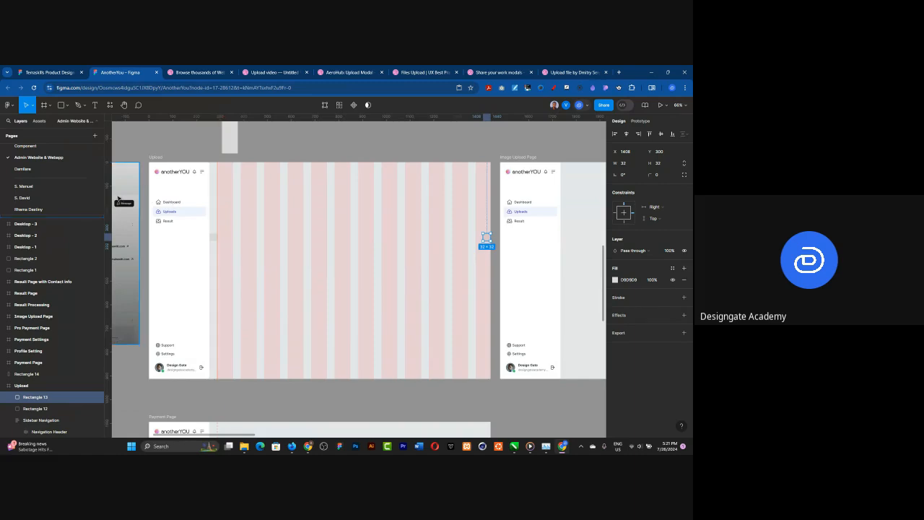
{"action": "left_click_drag", "start_coordinate": [200, 196], "coordinate": [482, 208]}
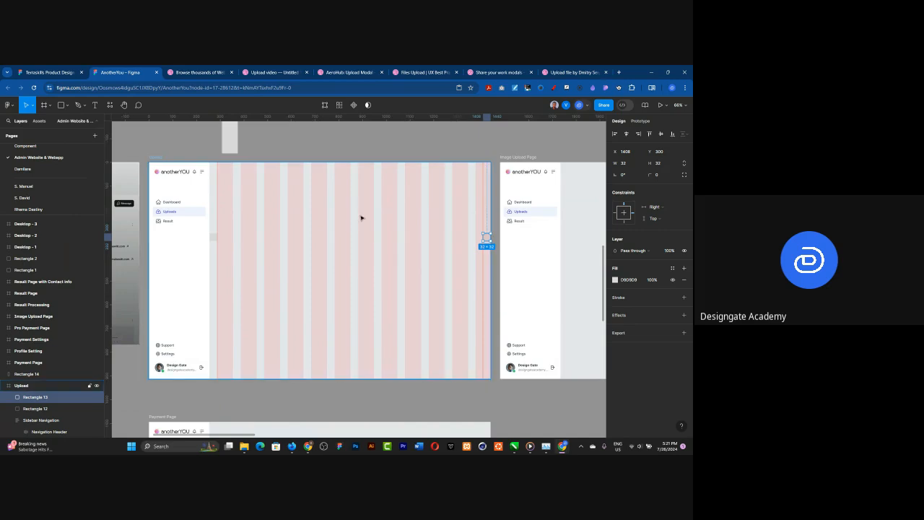
{"action": "scroll", "coordinate": [334, 226], "scroll_direction": "up", "scroll_amount": 1}
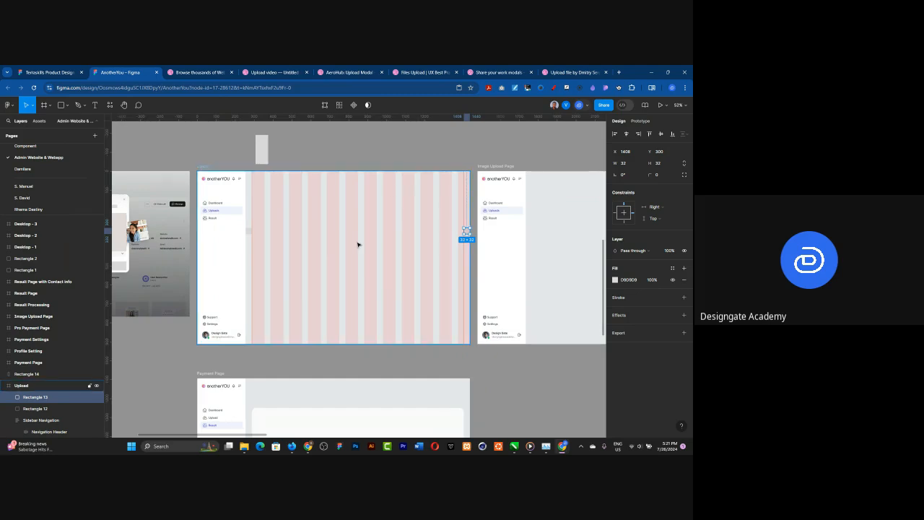
{"action": "scroll", "coordinate": [357, 244], "scroll_direction": "up", "scroll_amount": 2}
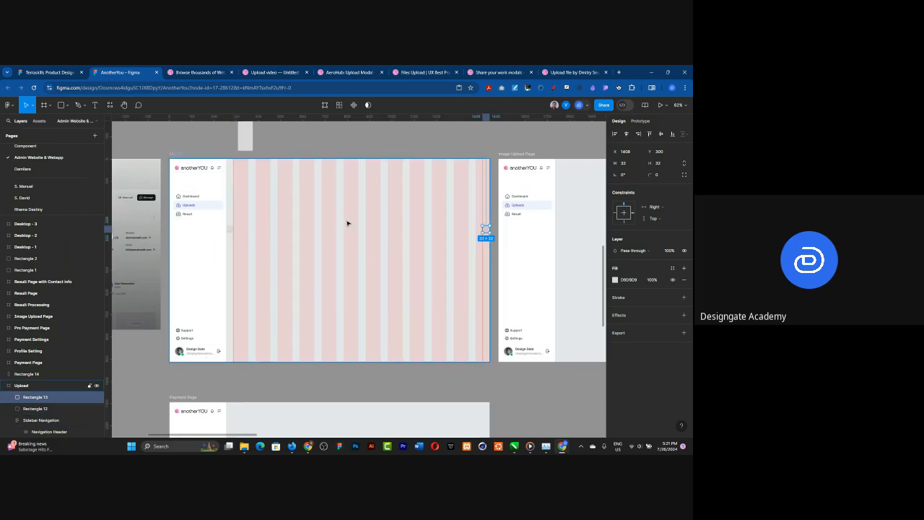
{"action": "scroll", "coordinate": [349, 222], "scroll_direction": "up", "scroll_amount": 1}
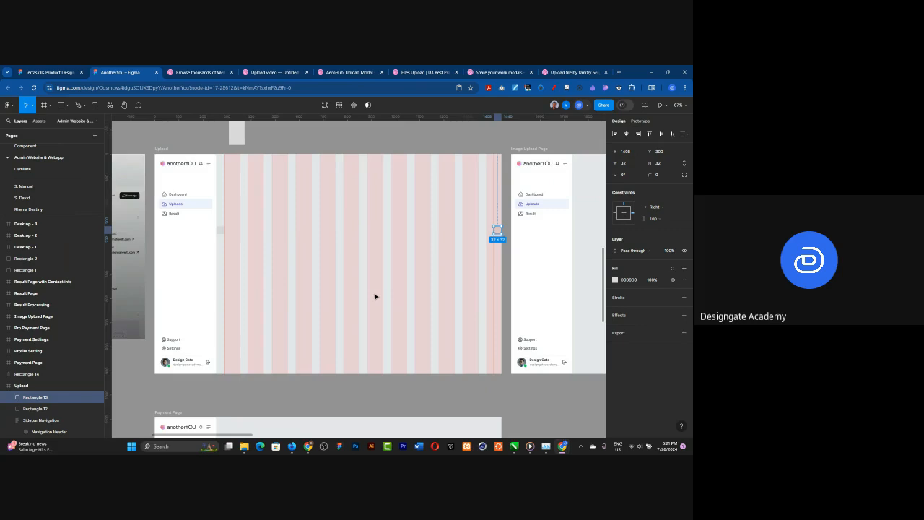
{"action": "scroll", "coordinate": [359, 226], "scroll_direction": "up", "scroll_amount": 1}
Step: Add a layout grid to the Image Upload Page frame and change its type from a uniform grid to columns
{"action": "scroll", "coordinate": [265, 209], "scroll_direction": "down", "scroll_amount": 3}
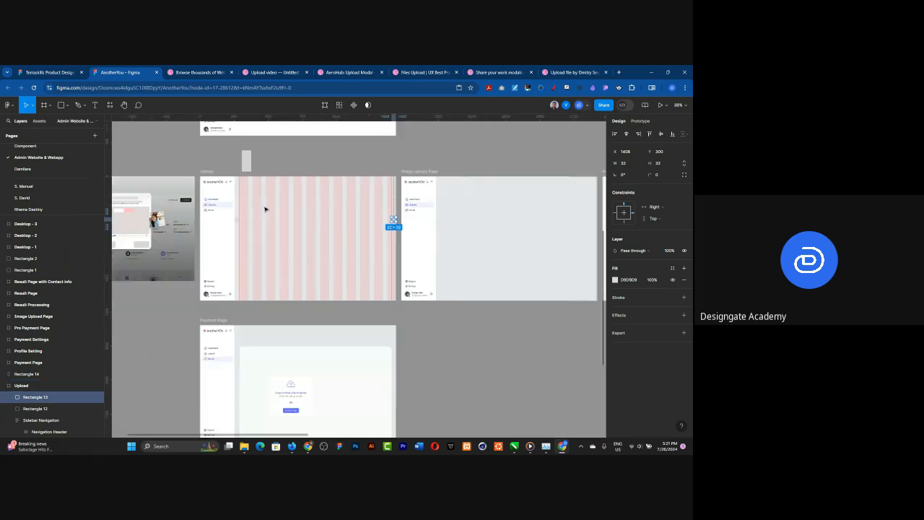
{"action": "scroll", "coordinate": [419, 224], "scroll_direction": "right", "scroll_amount": 5}
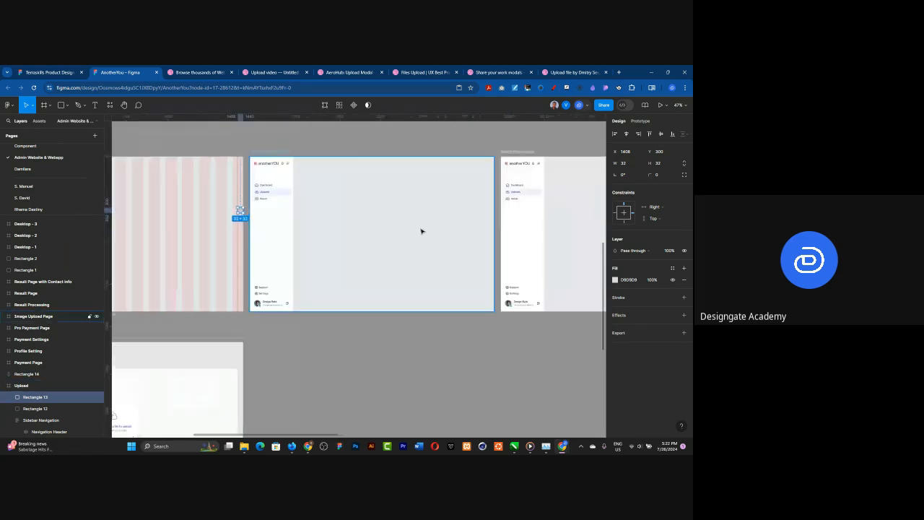
{"action": "scroll", "coordinate": [363, 206], "scroll_direction": "up", "scroll_amount": 2}
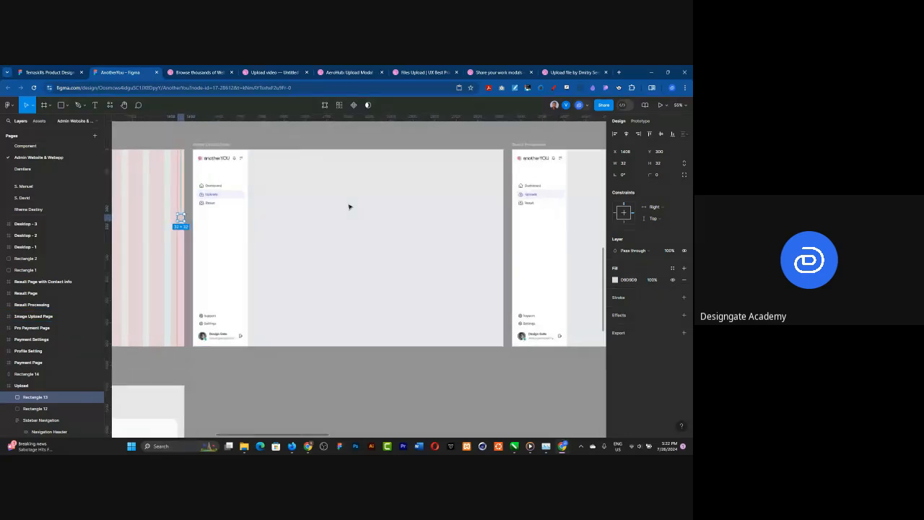
{"action": "left_click", "coordinate": [349, 207]}
{"action": "scroll", "coordinate": [392, 202], "scroll_direction": "up", "scroll_amount": 2}
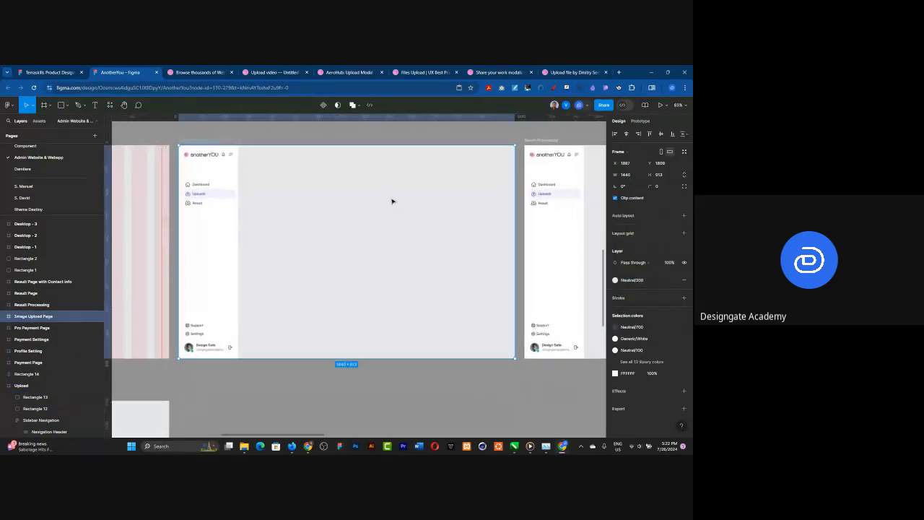
{"action": "scroll", "coordinate": [392, 202], "scroll_direction": "up", "scroll_amount": 1}
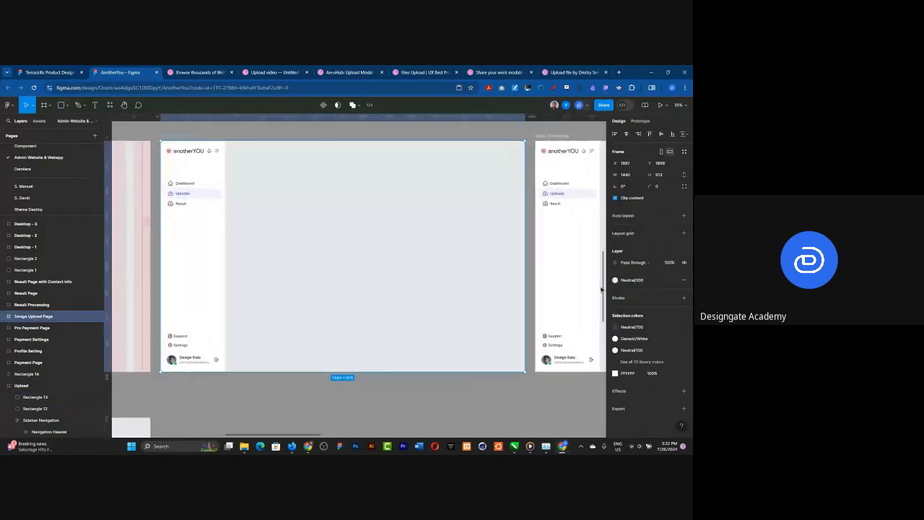
{"action": "left_click", "coordinate": [683, 233]}
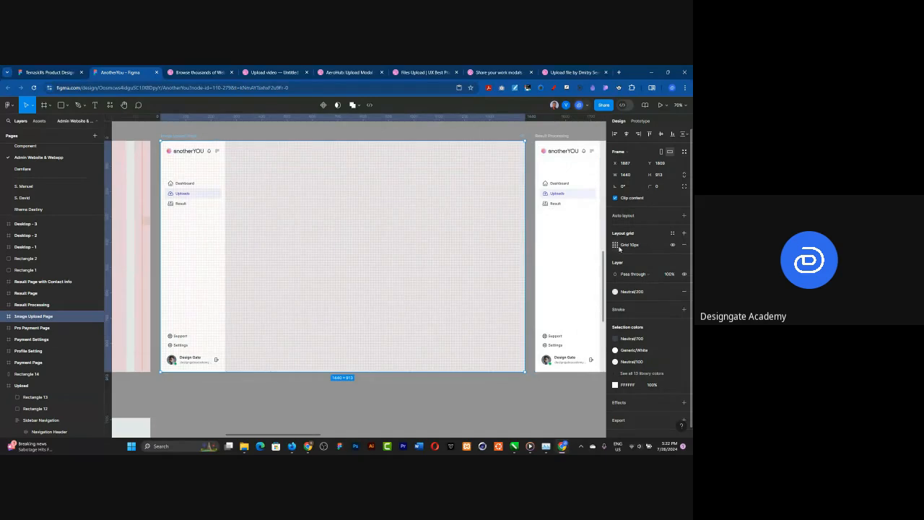
{"action": "left_click", "coordinate": [615, 245]}
{"action": "left_click", "coordinate": [534, 247]}
{"action": "left_click", "coordinate": [540, 255]}
{"action": "left_click", "coordinate": [532, 275]}
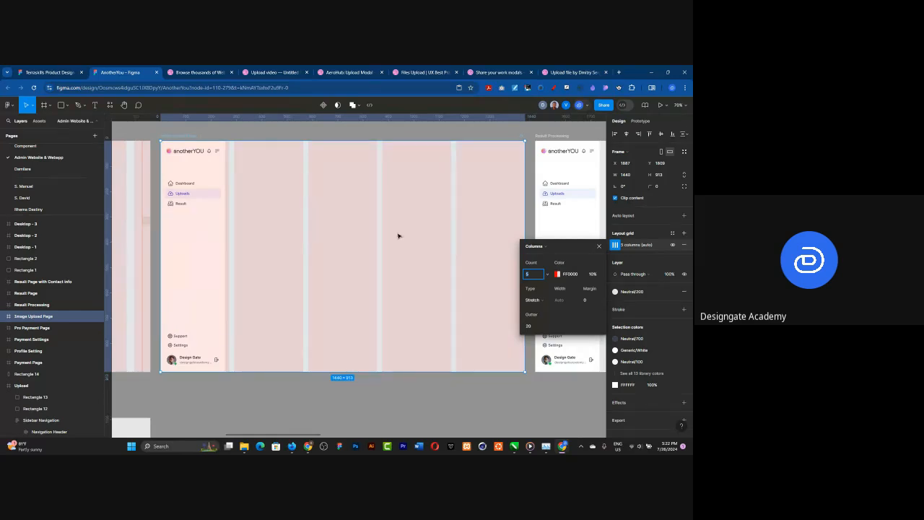
Step: Draw a square spacer against the sidebar's right edge in the Image Upload Page frame and set its size to 32 by 32
{"action": "left_click", "coordinate": [195, 269]}
{"action": "left_click", "coordinate": [195, 268]}
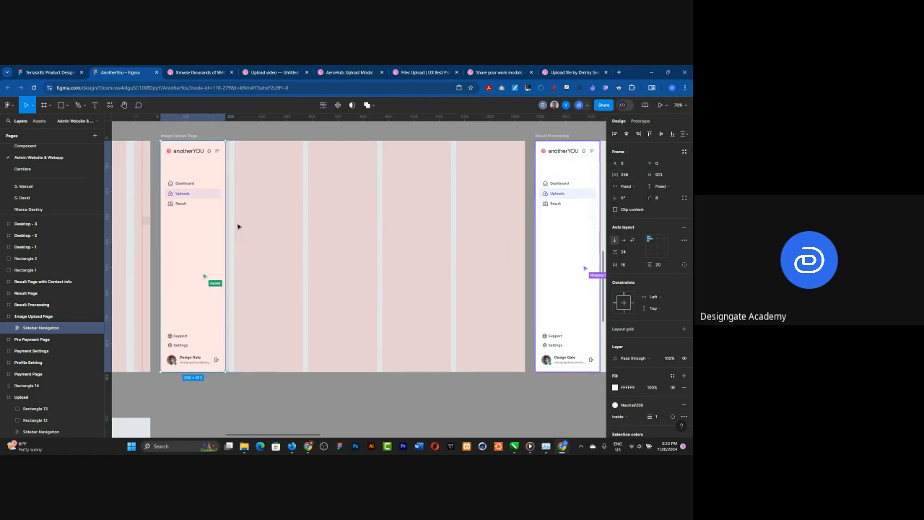
{"action": "key", "text": "r"}
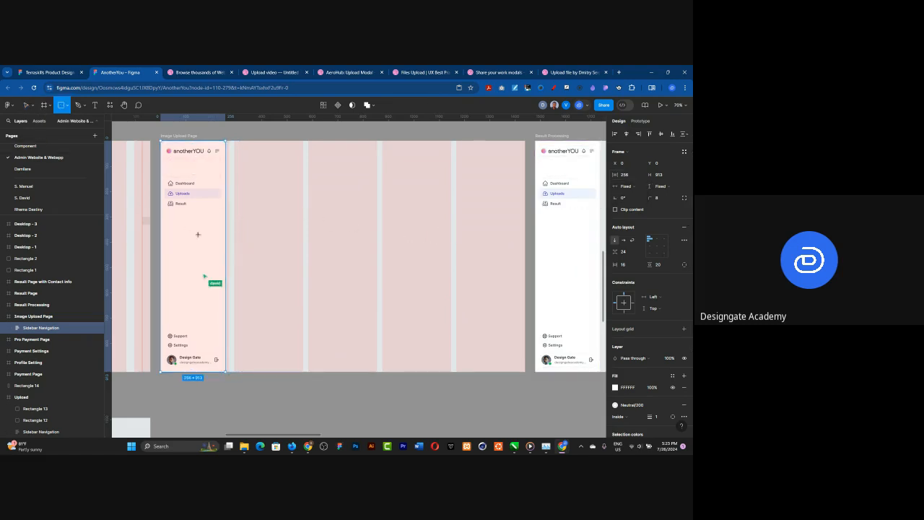
{"action": "scroll", "coordinate": [205, 234], "scroll_direction": "up", "scroll_amount": 5}
{"action": "left_click_drag", "start_coordinate": [251, 235], "coordinate": [277, 262]}
{"action": "left_click_drag", "start_coordinate": [124, 203], "coordinate": [266, 254]}
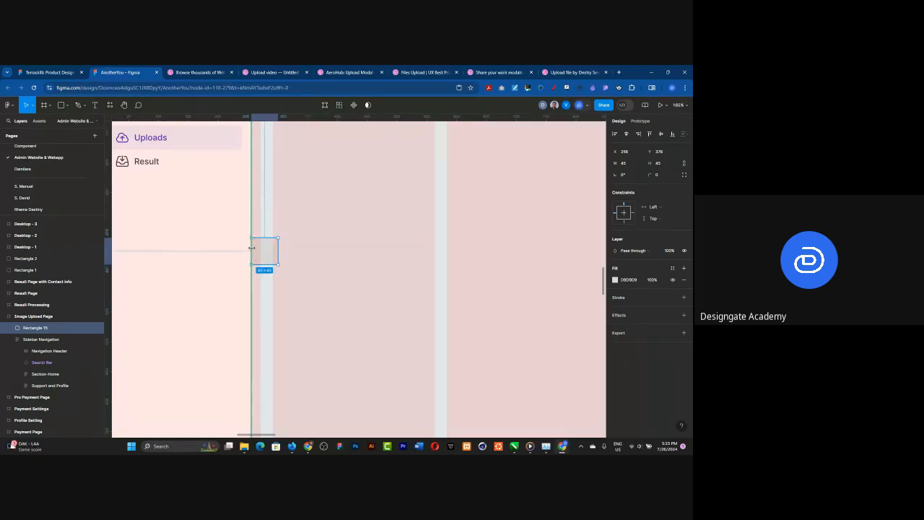
{"action": "left_click", "coordinate": [625, 164]}
{"action": "type", "text": "32"}
{"action": "key", "text": "Return"}
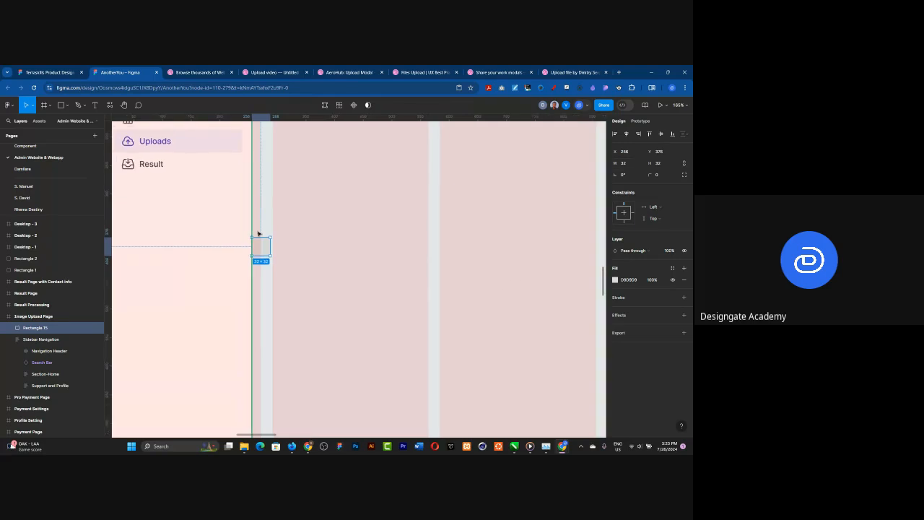
Step: Duplicate the 32 px spacer and align the copy to the right edge of the Image Upload Page frame
{"action": "scroll", "coordinate": [330, 239], "scroll_direction": "down", "scroll_amount": 5}
{"action": "scroll", "coordinate": [361, 230], "scroll_direction": "up", "scroll_amount": 1}
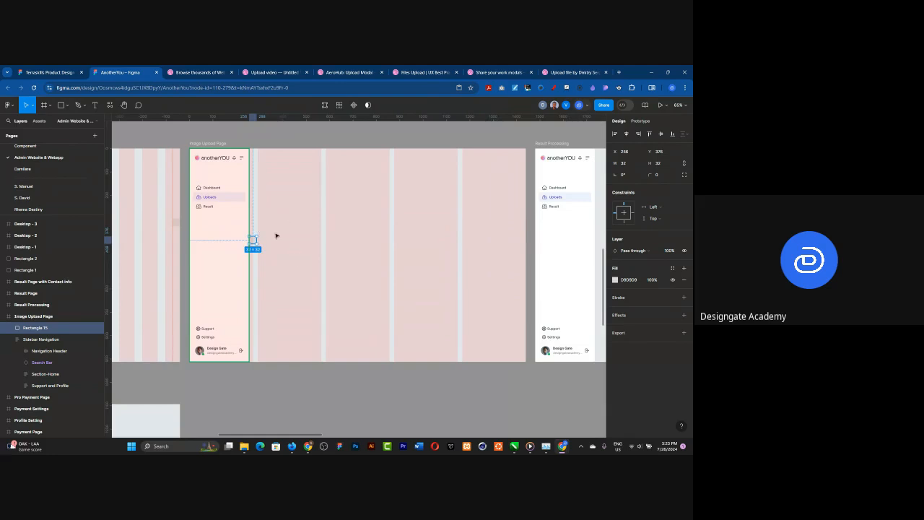
{"action": "scroll", "coordinate": [252, 239], "scroll_direction": "up", "scroll_amount": 5}
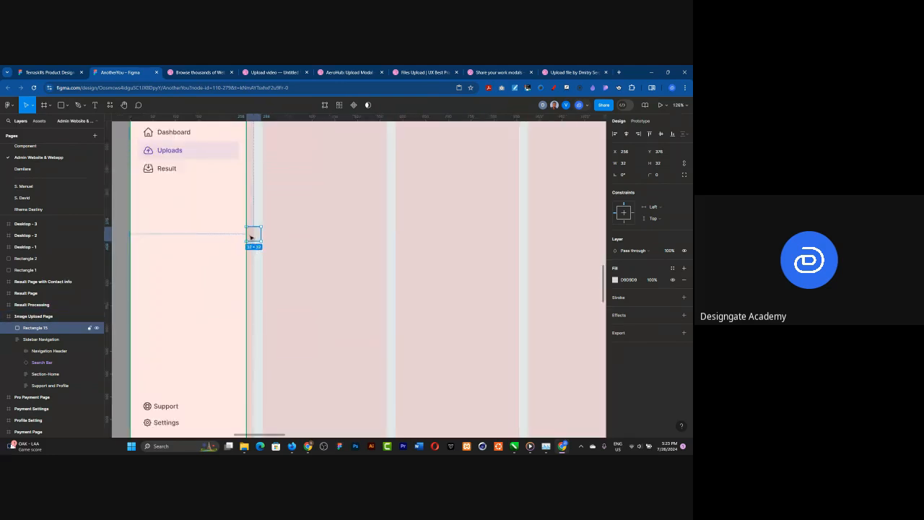
{"action": "scroll", "coordinate": [254, 242], "scroll_direction": "down", "scroll_amount": 4}
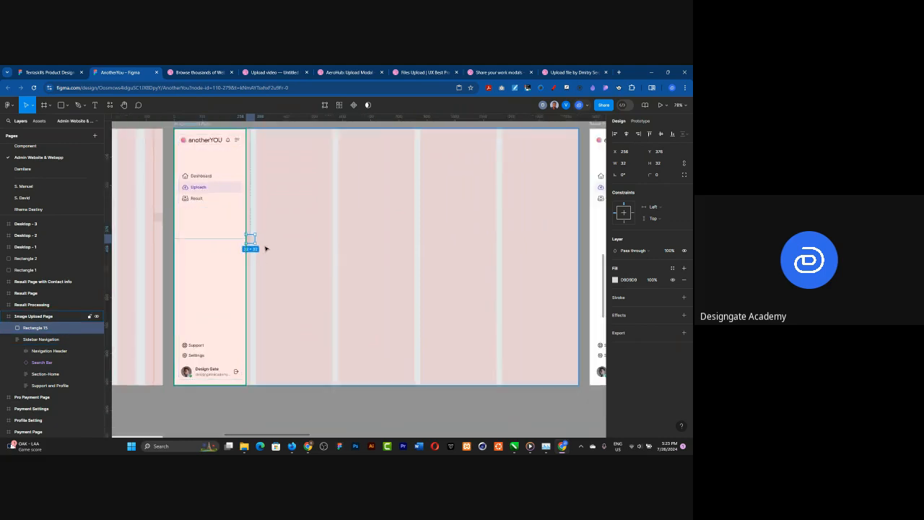
{"action": "scroll", "coordinate": [240, 245], "scroll_direction": "down", "scroll_amount": 2}
{"action": "key", "text": "ctrl+d"}
{"action": "left_click_drag", "start_coordinate": [248, 241], "coordinate": [285, 242]}
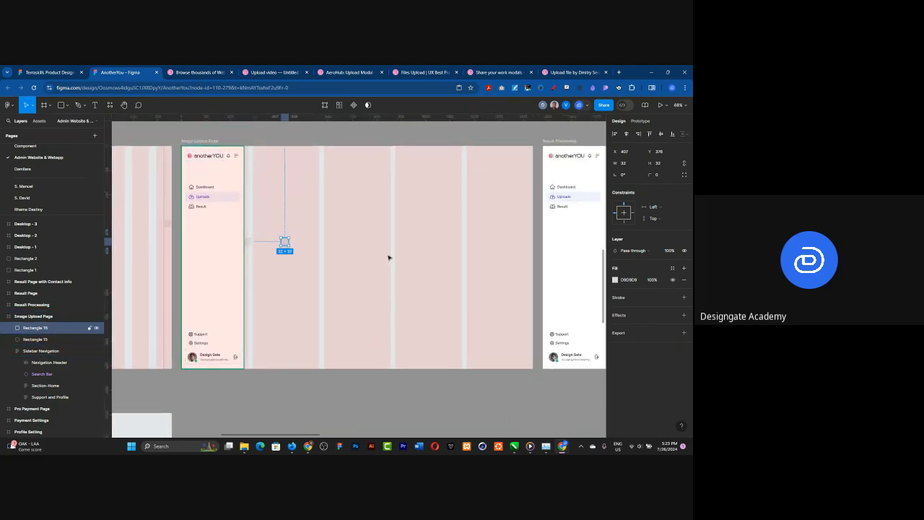
{"action": "left_click", "coordinate": [638, 134]}
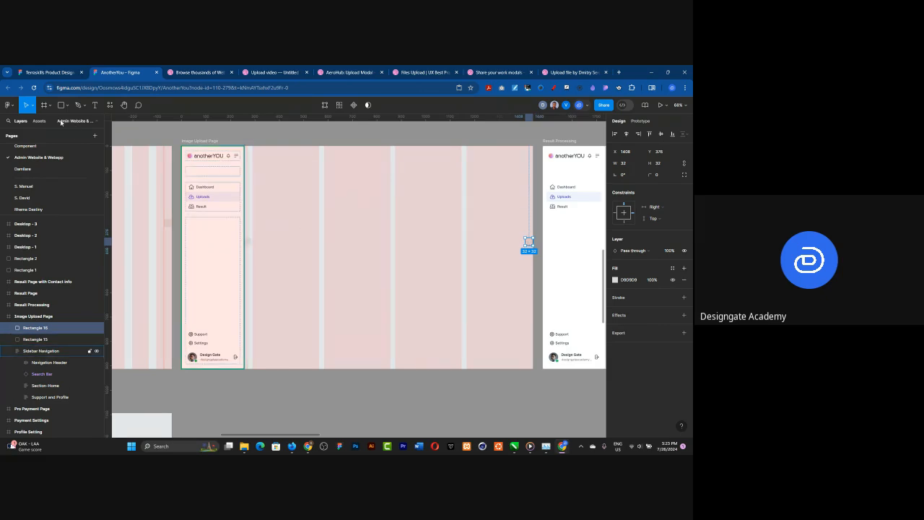
Step: Draw a frame between the two spacers of the Image Upload Page, about 480 high, fitted to X 288 and a width of 1120
{"action": "key", "text": "f"}
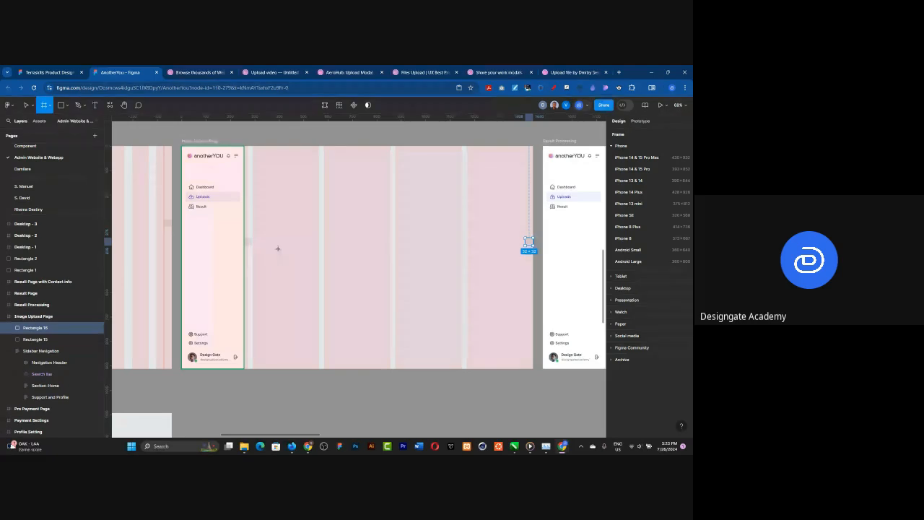
{"action": "left_click_drag", "start_coordinate": [250, 238], "coordinate": [525, 288]}
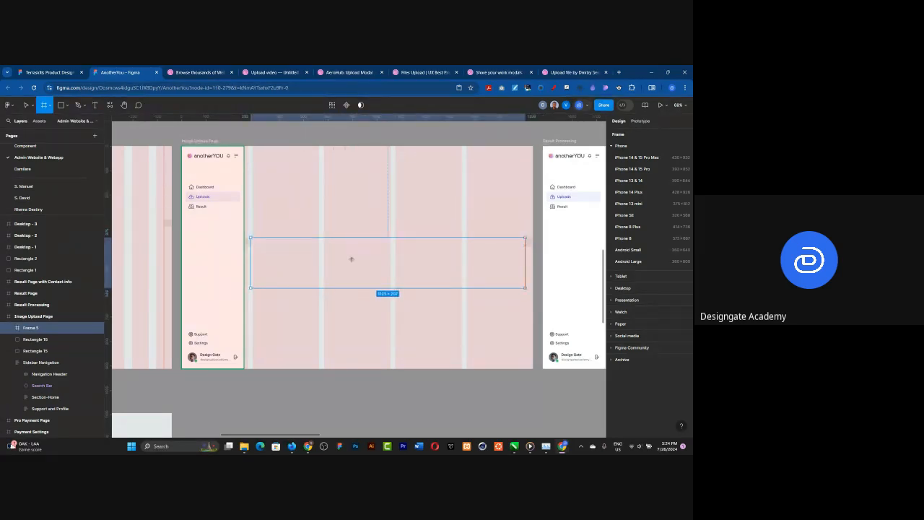
{"action": "left_click_drag", "start_coordinate": [344, 237], "coordinate": [344, 171]}
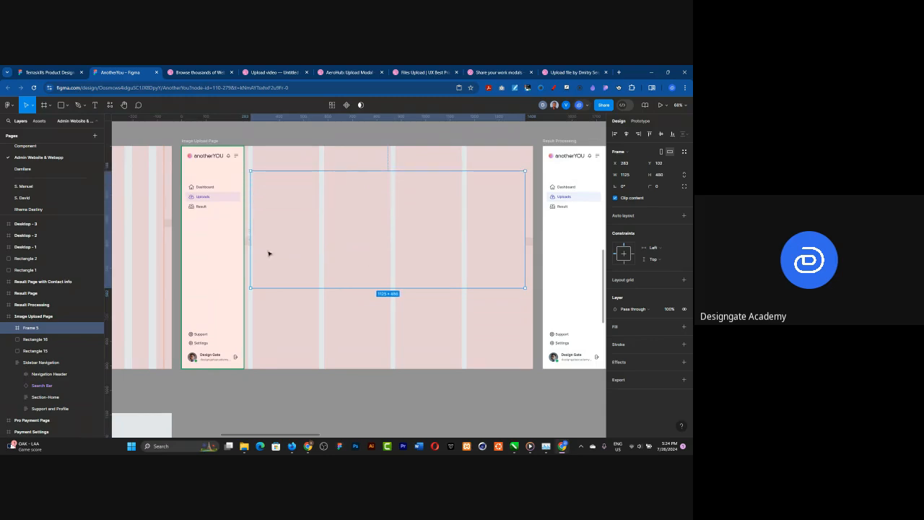
{"action": "scroll", "coordinate": [247, 239], "scroll_direction": "up", "scroll_amount": 10}
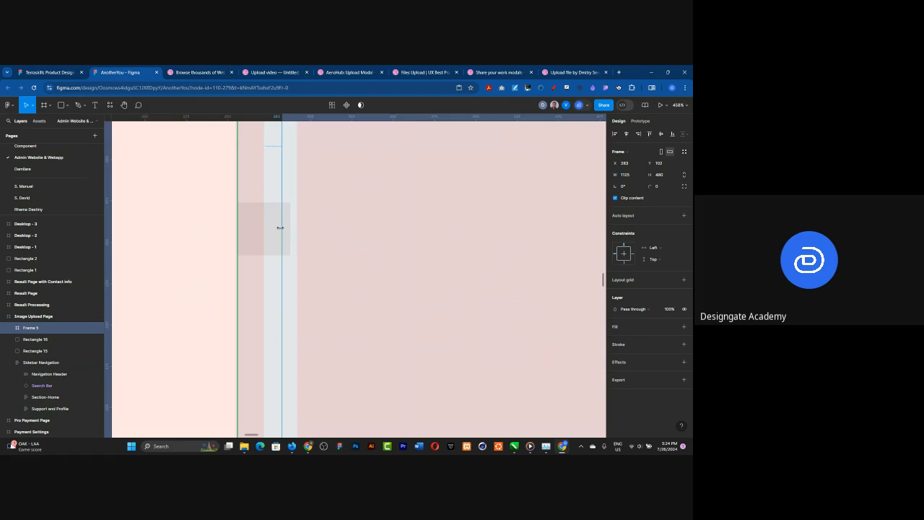
{"action": "left_click_drag", "start_coordinate": [280, 227], "coordinate": [290, 227]}
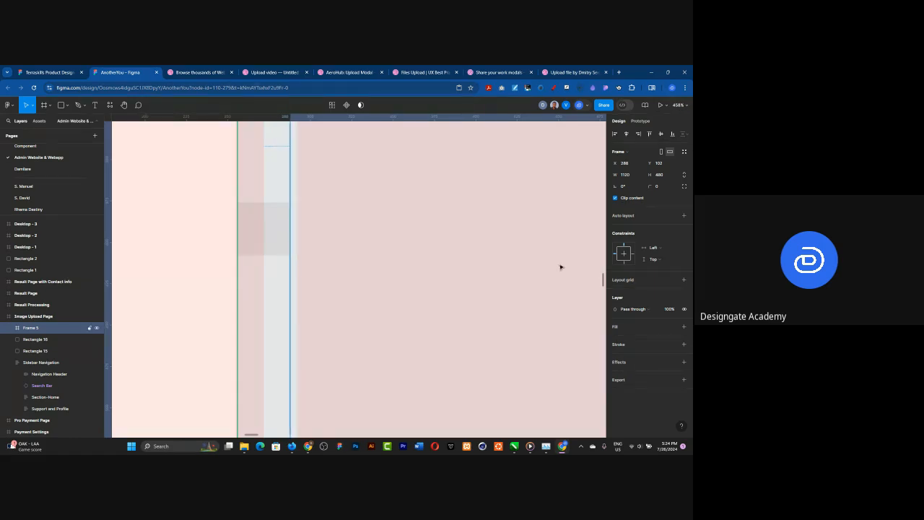
Step: Fill the new content frame with the library color Generic/White
{"action": "left_click", "coordinate": [673, 327]}
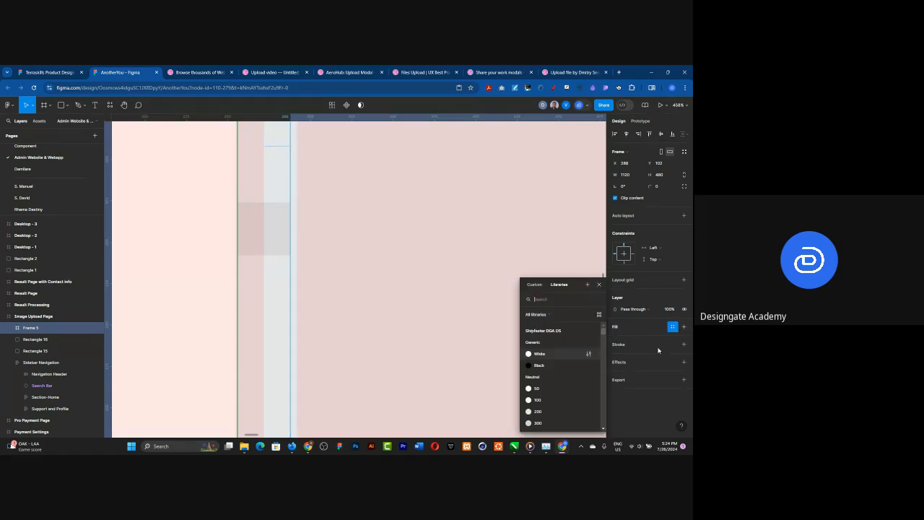
{"action": "key", "text": "Escape"}
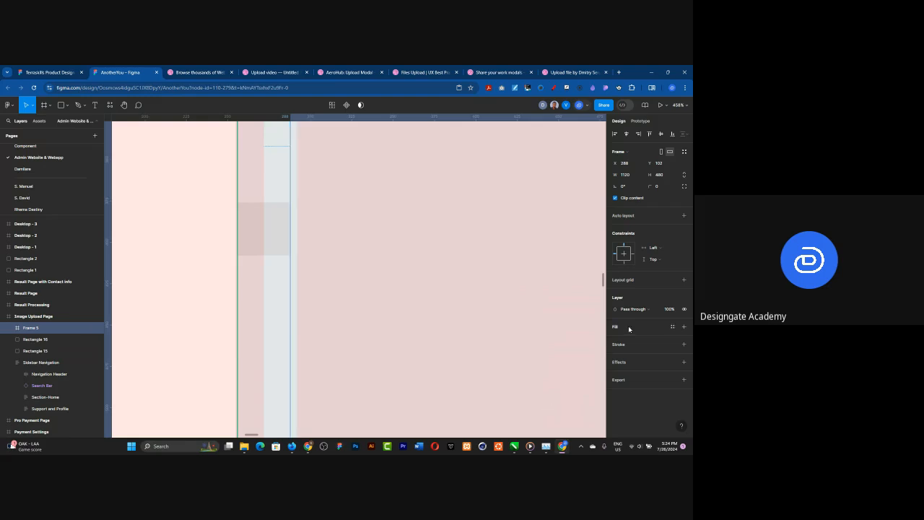
{"action": "left_click", "coordinate": [683, 326]}
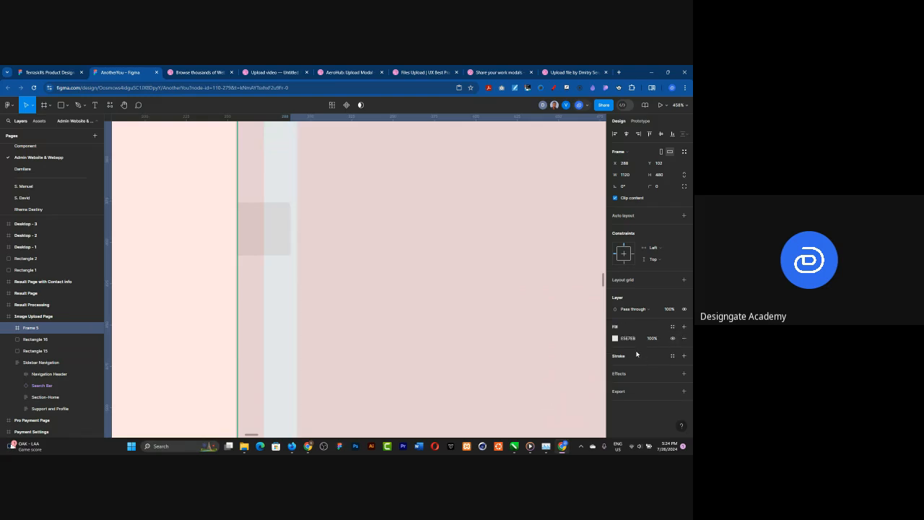
{"action": "left_click", "coordinate": [671, 327]}
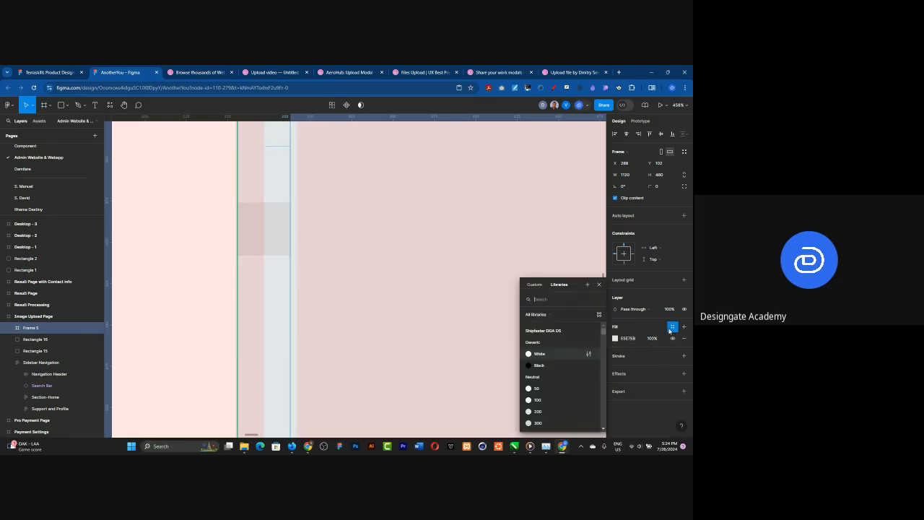
{"action": "left_click", "coordinate": [535, 353]}
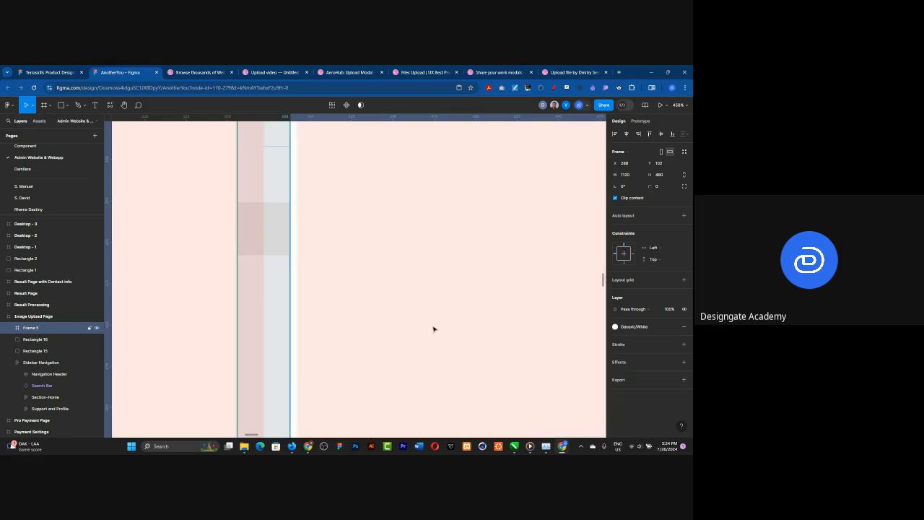
Step: Duplicate the 32 px spacer beside the sidebar and place the copy against the bottom edge of the Image Upload Page frame
{"action": "scroll", "coordinate": [269, 279], "scroll_direction": "down", "scroll_amount": 5}
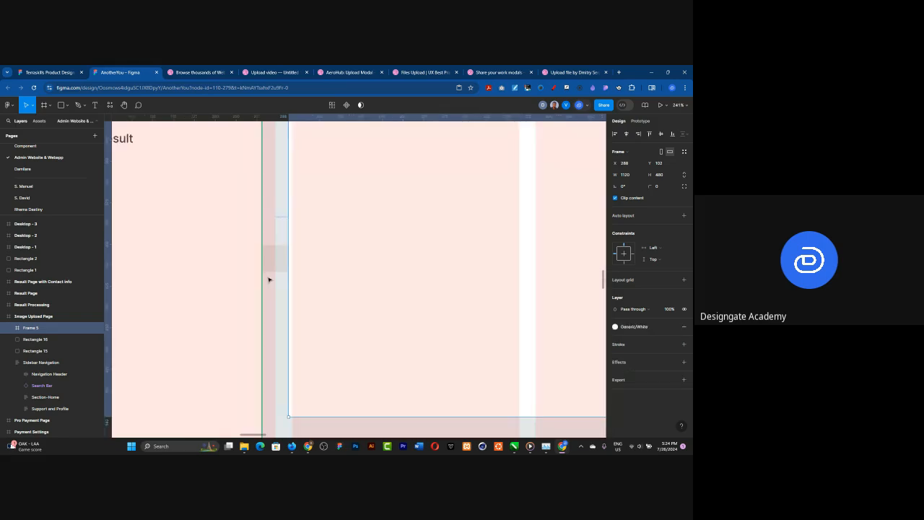
{"action": "scroll", "coordinate": [269, 279], "scroll_direction": "down", "scroll_amount": 10}
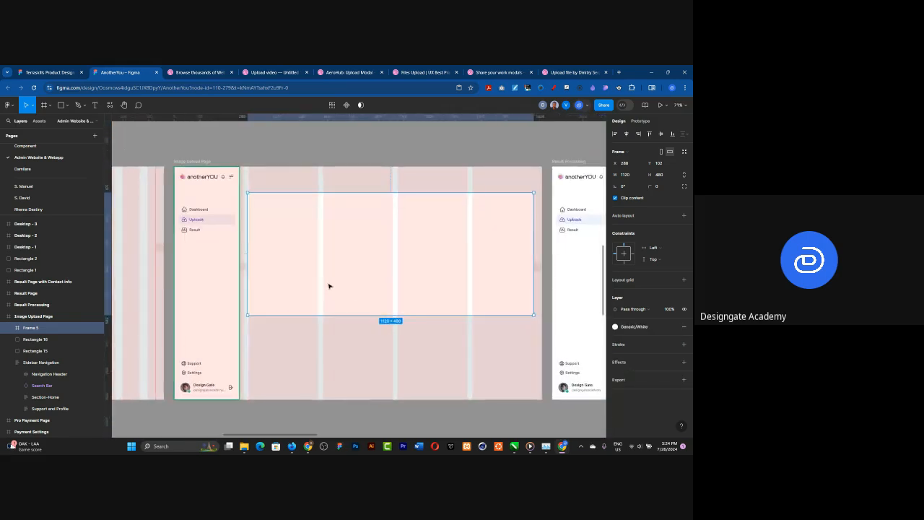
{"action": "left_click", "coordinate": [244, 268]}
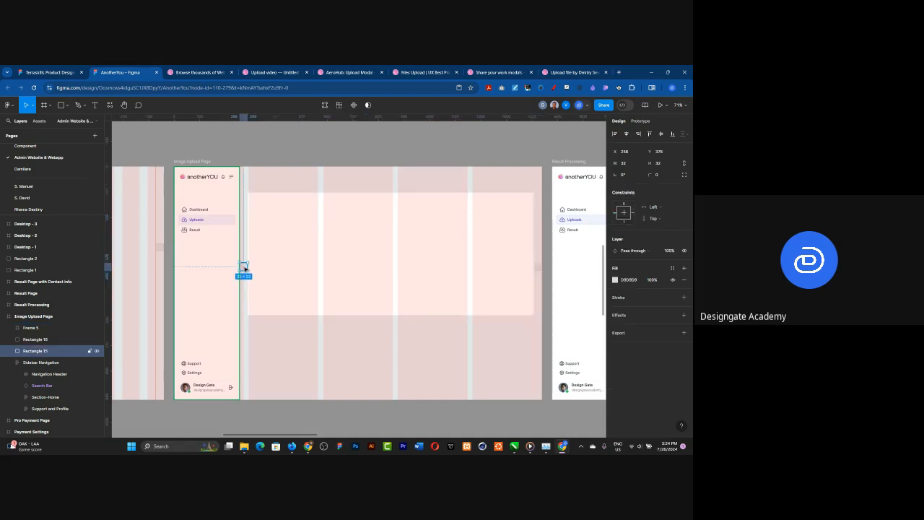
{"action": "left_click_drag", "start_coordinate": [244, 267], "coordinate": [388, 396]}
Step: Extend the white content frame downward to meet the bottom spacer, making it 779 high
{"action": "left_click", "coordinate": [368, 303]}
{"action": "left_click_drag", "start_coordinate": [390, 368], "coordinate": [391, 393]}
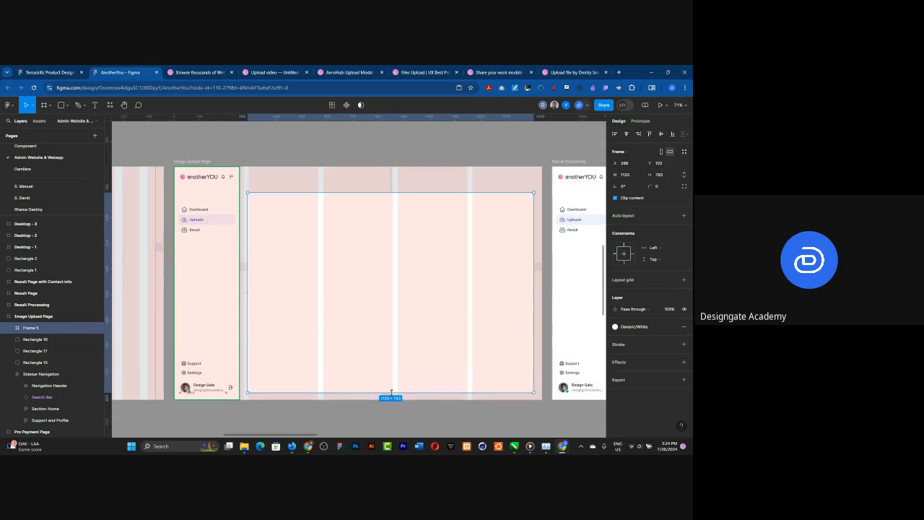
{"action": "scroll", "coordinate": [387, 413], "scroll_direction": "up", "scroll_amount": 3}
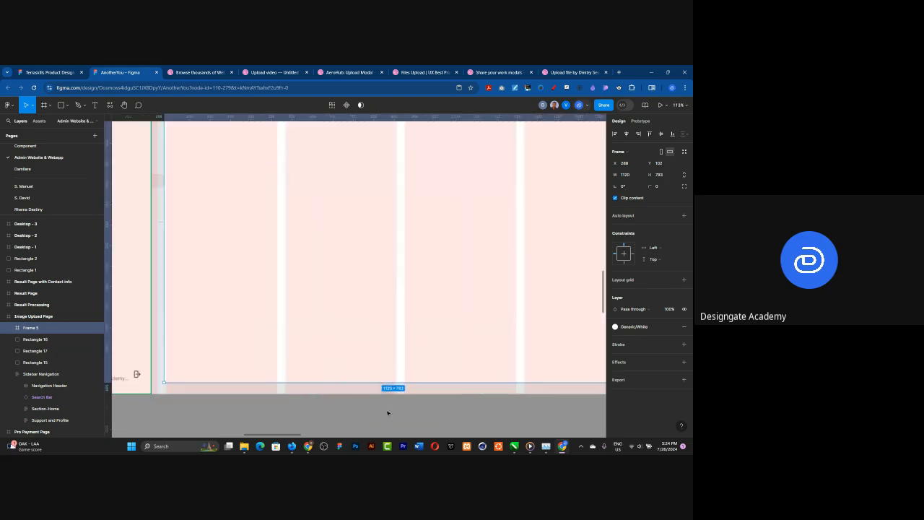
{"action": "scroll", "coordinate": [394, 397], "scroll_direction": "up", "scroll_amount": 10}
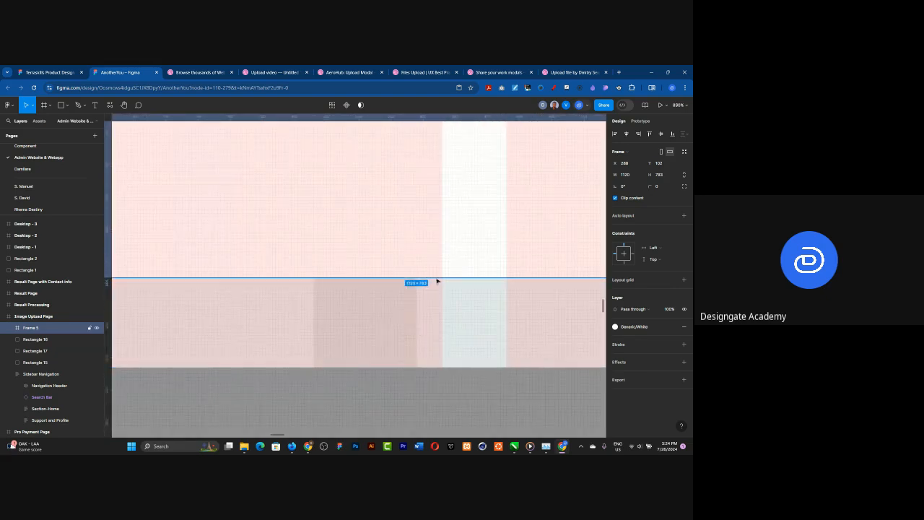
{"action": "mouse_move", "coordinate": [436, 273]}
{"action": "left_mouse_down"}
{"action": "mouse_move", "coordinate": [433, 249]}
{"action": "mouse_move", "coordinate": [433, 265]}
{"action": "left_mouse_up"}
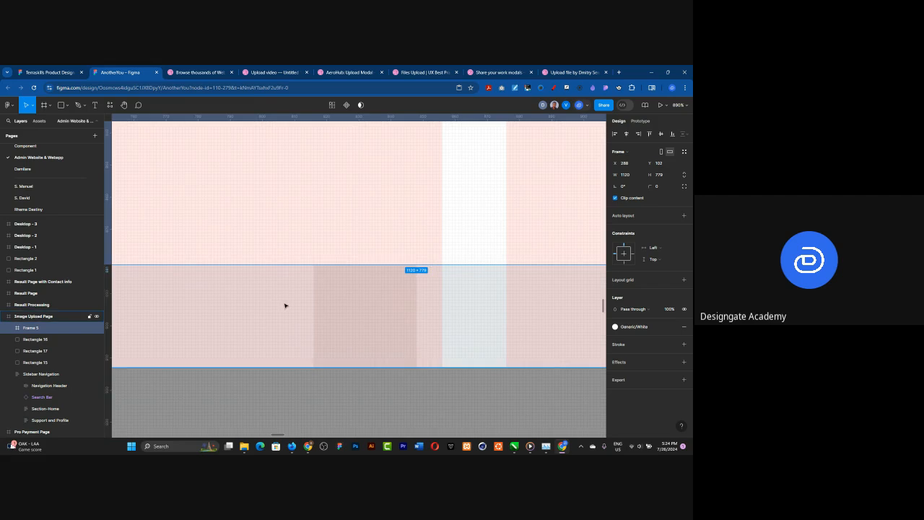
Step: Remove the five-column layout grid from the Image Upload Page frame
{"action": "scroll", "coordinate": [332, 316], "scroll_direction": "down", "scroll_amount": 8}
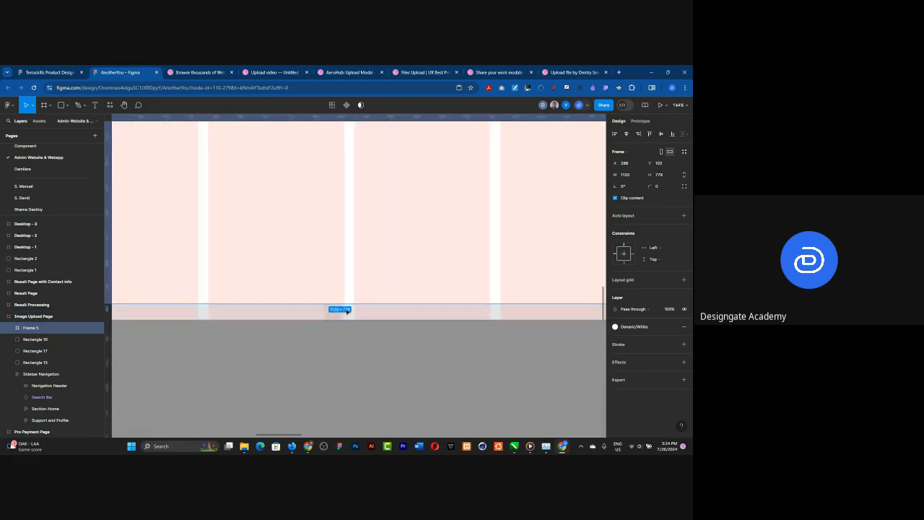
{"action": "scroll", "coordinate": [346, 310], "scroll_direction": "down", "scroll_amount": 4}
{"action": "scroll", "coordinate": [310, 149], "scroll_direction": "up", "scroll_amount": 3}
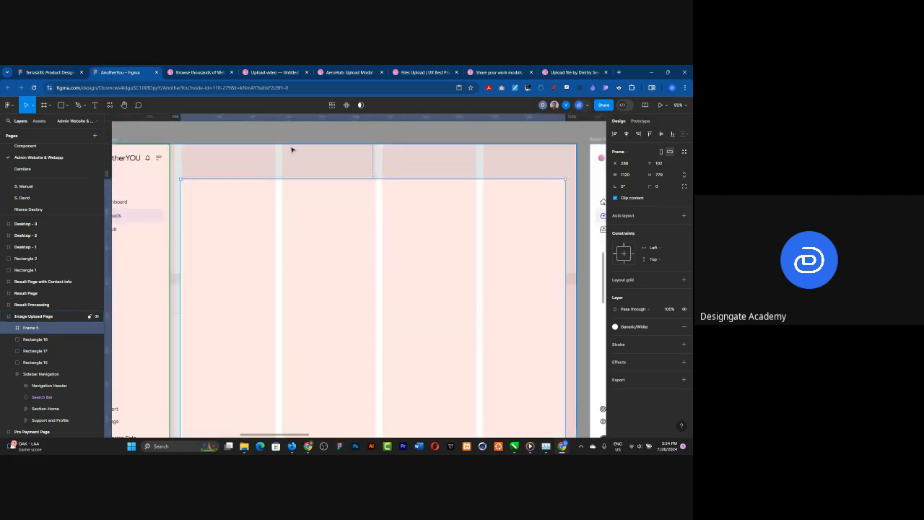
{"action": "scroll", "coordinate": [299, 149], "scroll_direction": "down", "scroll_amount": 3}
{"action": "scroll", "coordinate": [209, 245], "scroll_direction": "up", "scroll_amount": 5}
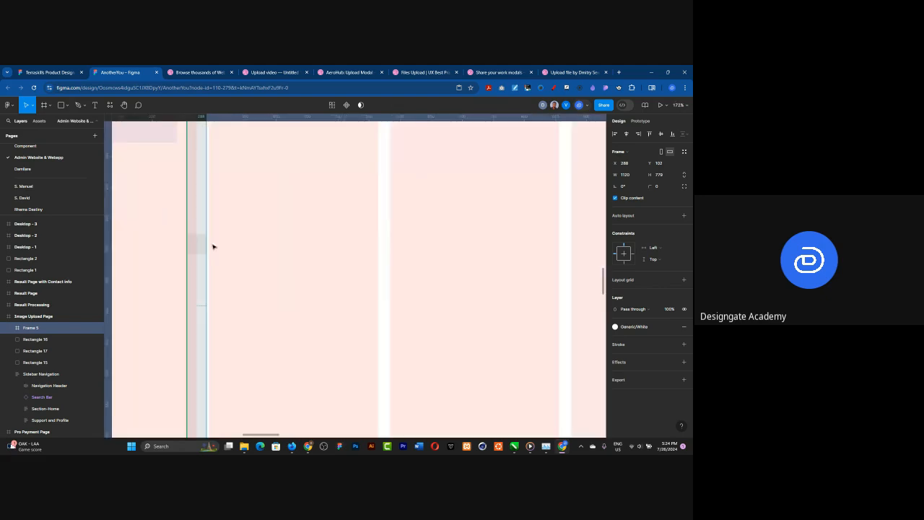
{"action": "scroll", "coordinate": [234, 248], "scroll_direction": "down", "scroll_amount": 5}
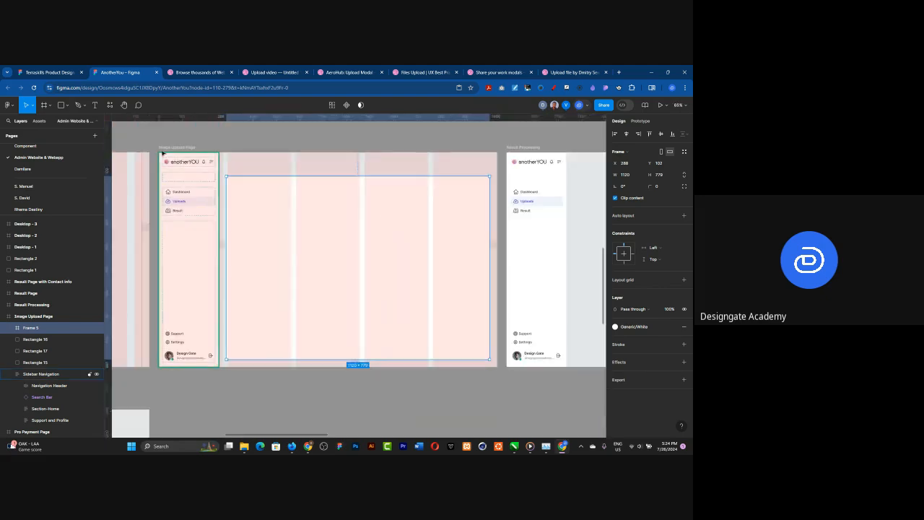
{"action": "left_click", "coordinate": [171, 148]}
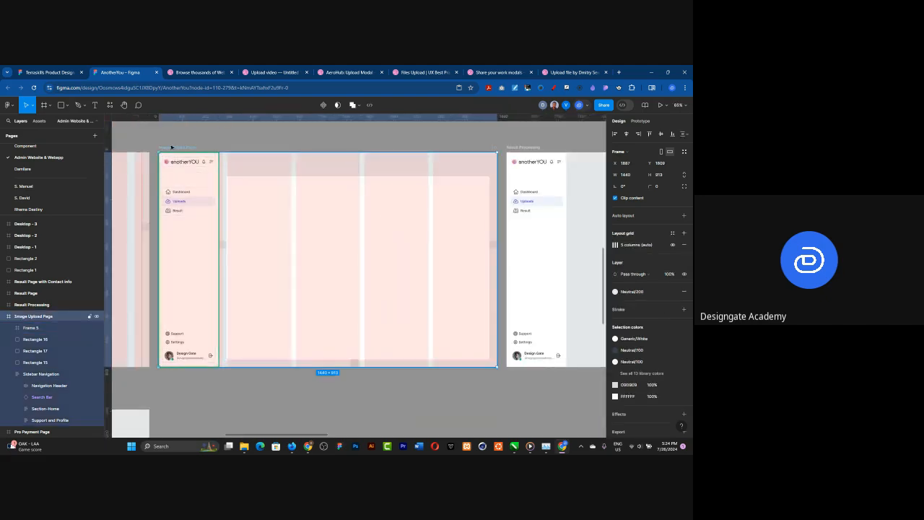
{"action": "left_click", "coordinate": [684, 246]}
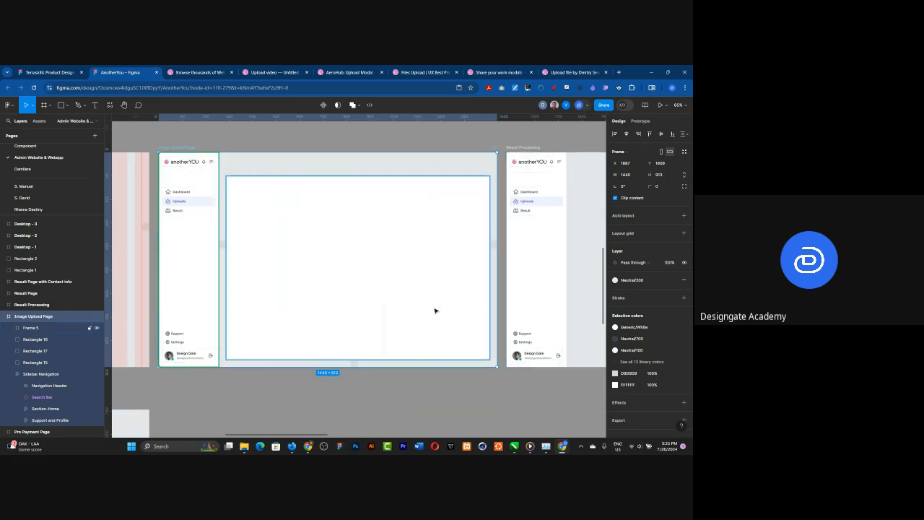
Step: Raise the top edge of the white content frame to Y 84, making it 797 high
{"action": "left_click", "coordinate": [332, 179]}
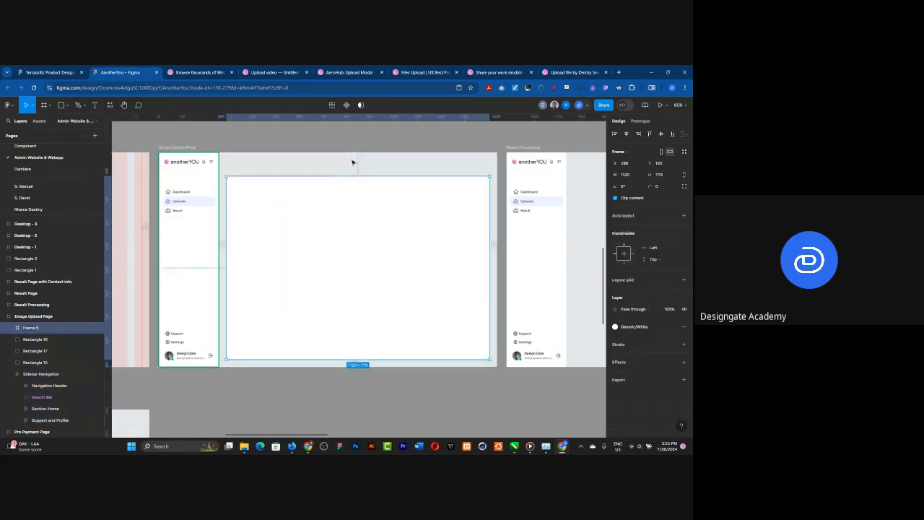
{"action": "left_click_drag", "start_coordinate": [347, 175], "coordinate": [346, 171]}
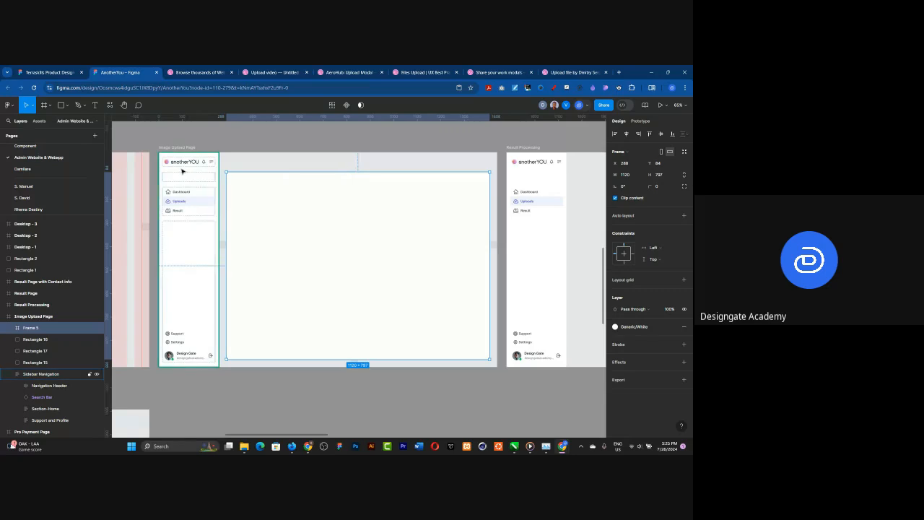
{"action": "left_click", "coordinate": [181, 173]}
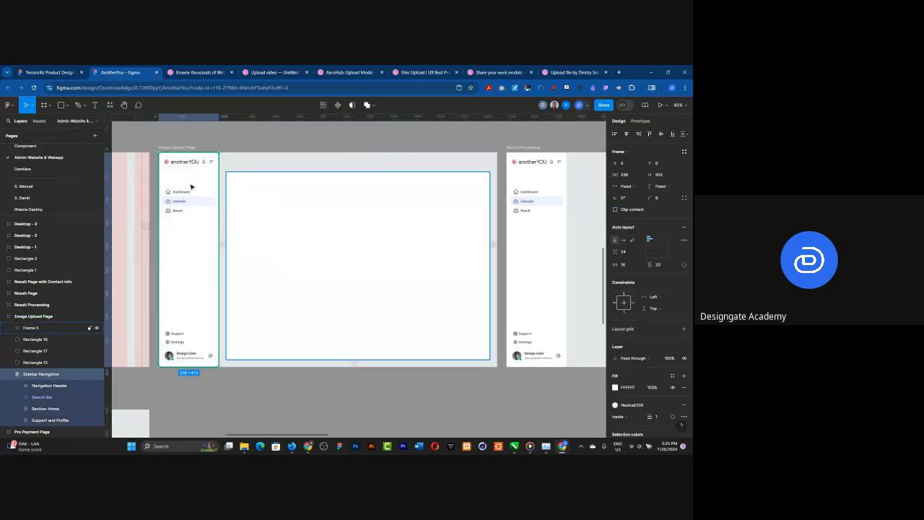
Step: Add a column layout grid to the white content frame with a count of 12 and a gutter of 32
{"action": "left_click", "coordinate": [330, 260]}
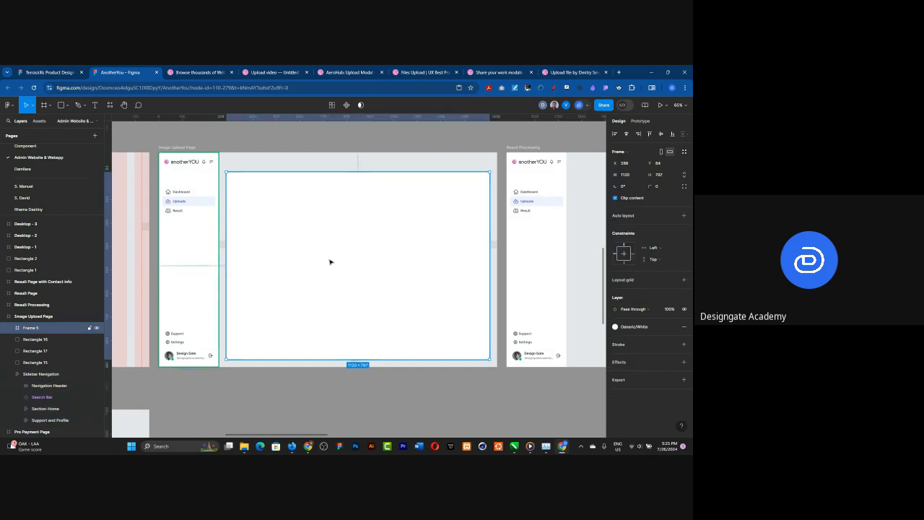
{"action": "left_click", "coordinate": [684, 280]}
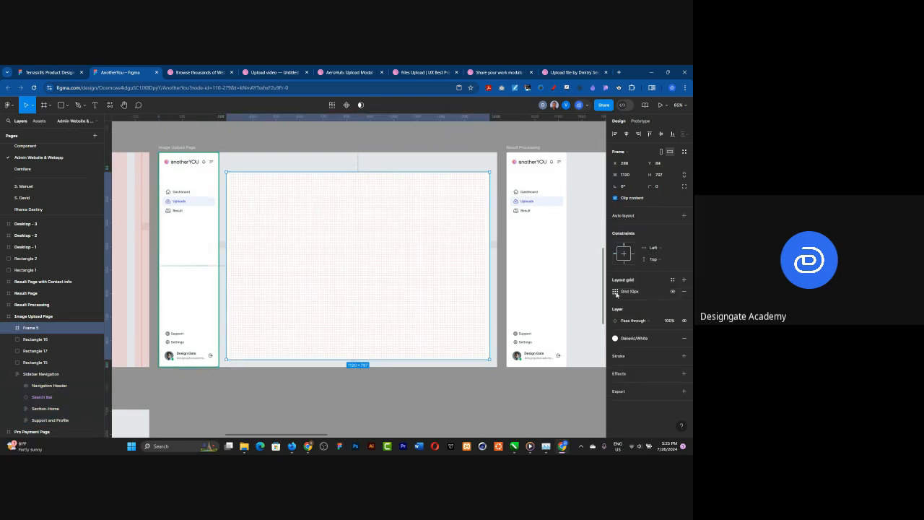
{"action": "left_click", "coordinate": [615, 291]}
{"action": "left_click", "coordinate": [534, 294]}
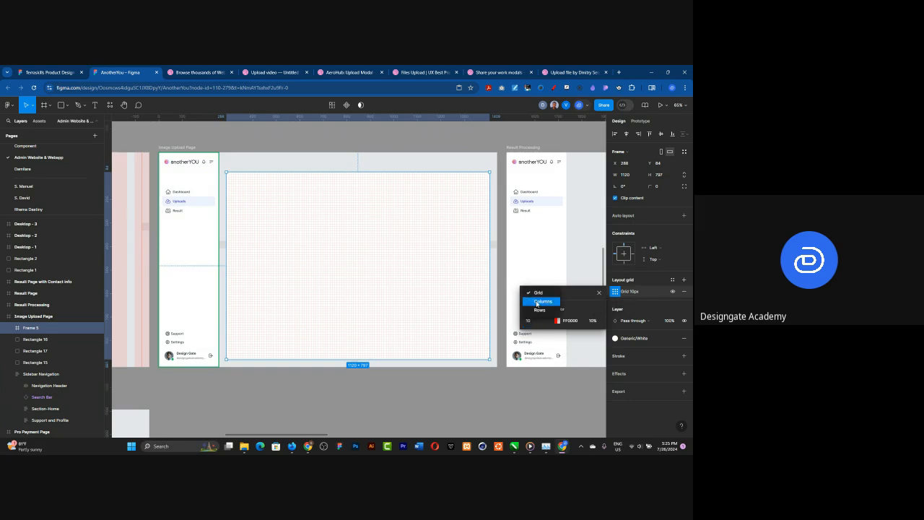
{"action": "left_click", "coordinate": [538, 302]}
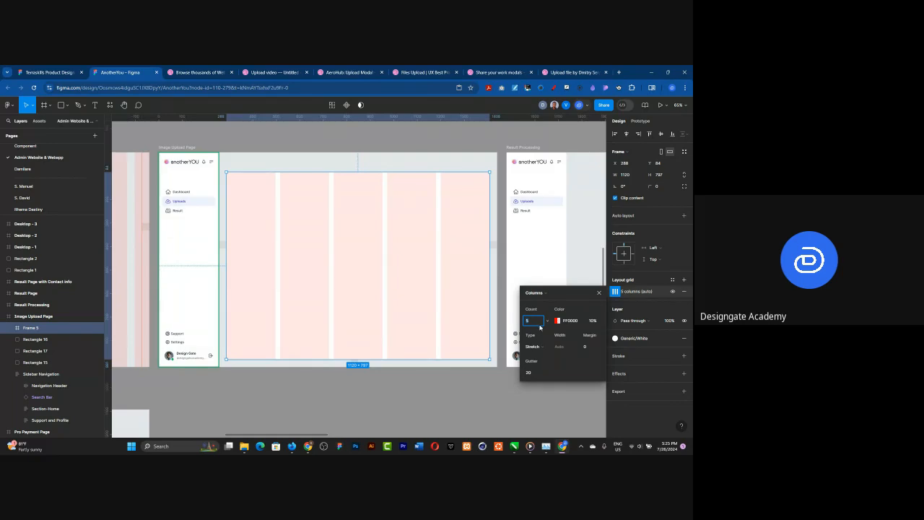
{"action": "type", "text": "12"}
{"action": "key", "text": "Return"}
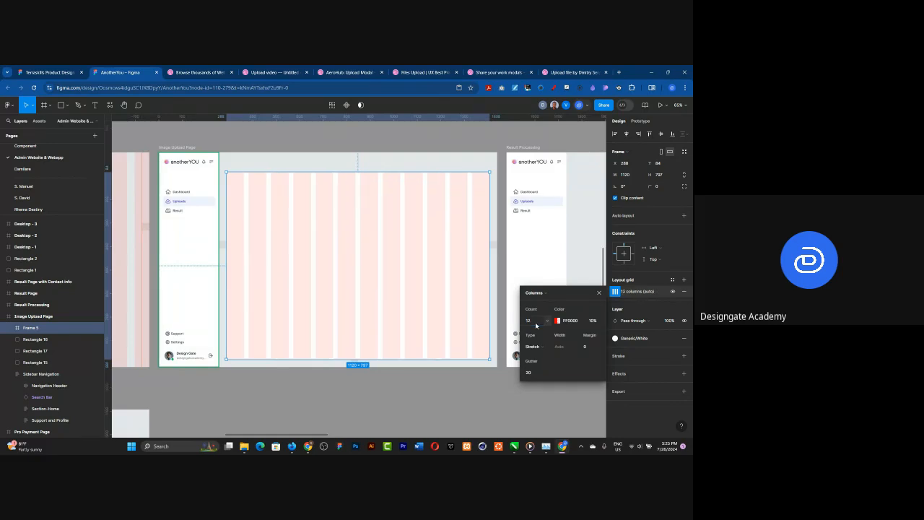
{"action": "left_click", "coordinate": [532, 373]}
{"action": "type", "text": "32"}
{"action": "key", "text": "Return"}
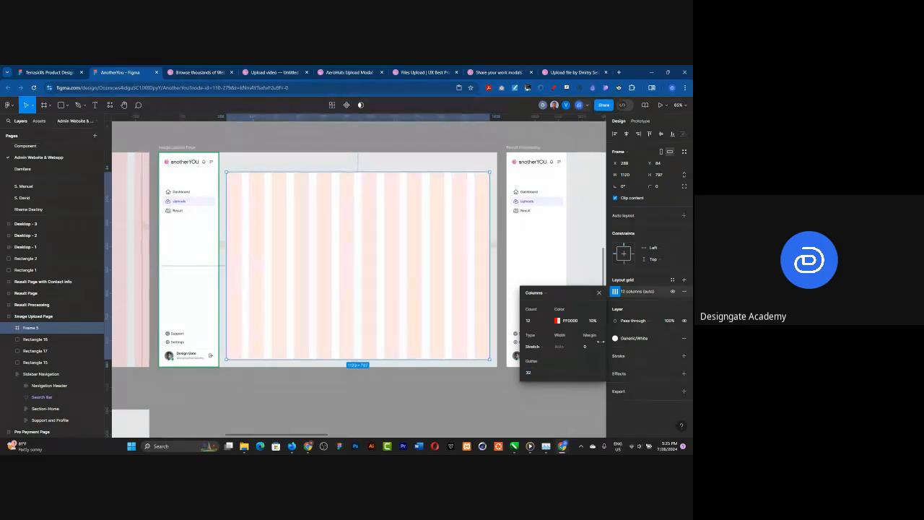
Step: Place vertical ruler guides along the left and right edges of the content frame in the Image Upload Page
{"action": "scroll", "coordinate": [489, 248], "scroll_direction": "up", "scroll_amount": 5}
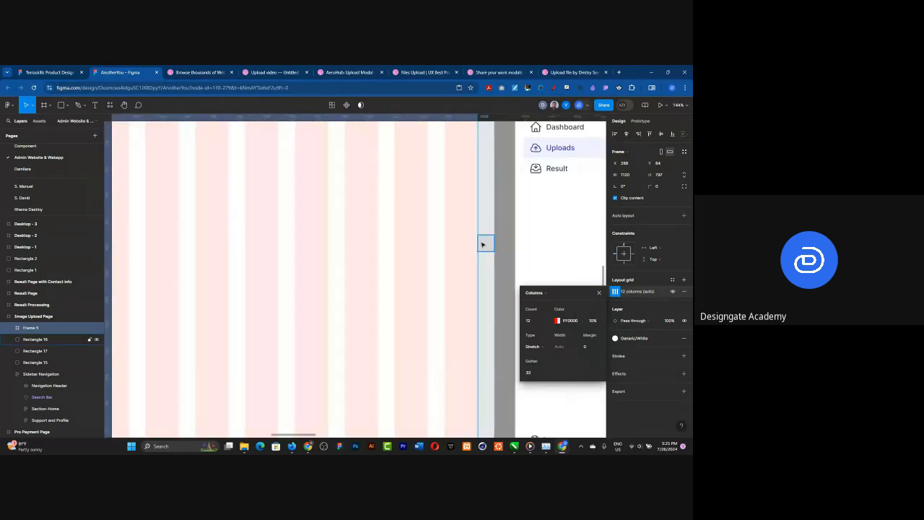
{"action": "scroll", "coordinate": [489, 247], "scroll_direction": "down", "scroll_amount": 6}
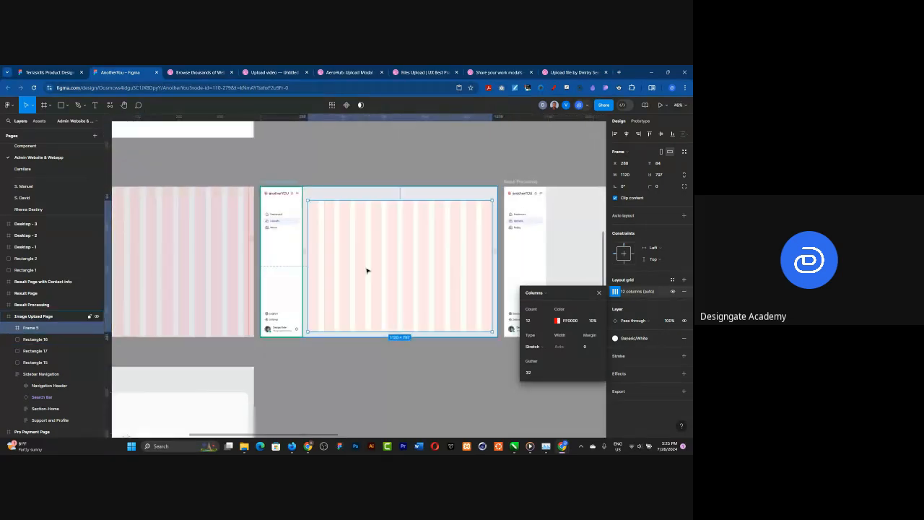
{"action": "scroll", "coordinate": [421, 262], "scroll_direction": "down", "scroll_amount": 3}
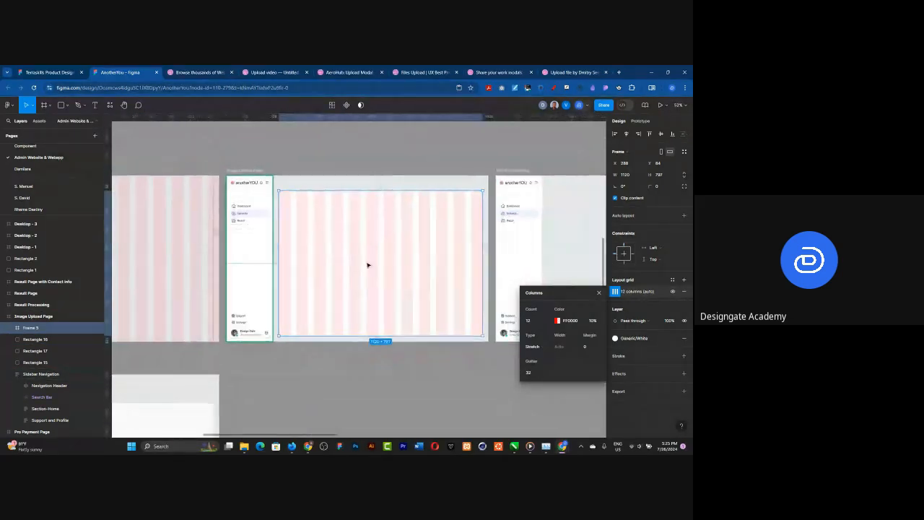
{"action": "scroll", "coordinate": [379, 265], "scroll_direction": "up", "scroll_amount": 2}
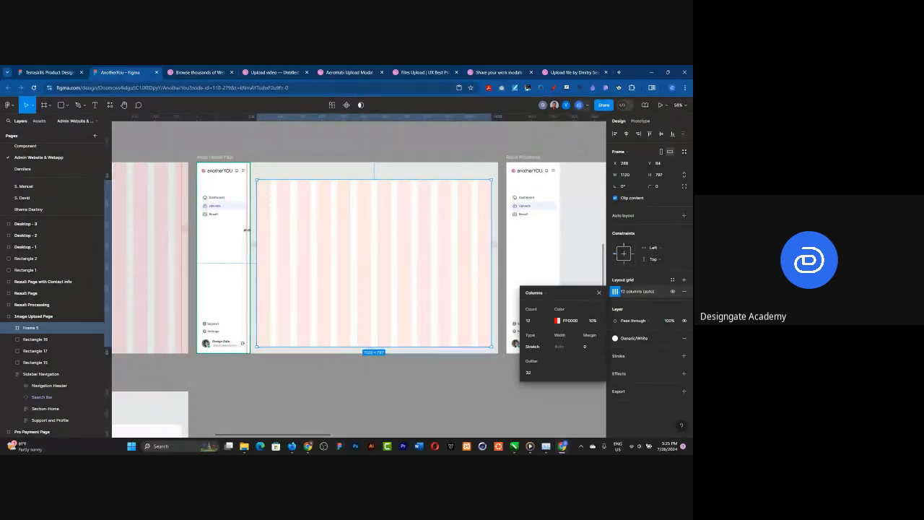
{"action": "left_click_drag", "start_coordinate": [254, 231], "coordinate": [489, 240]}
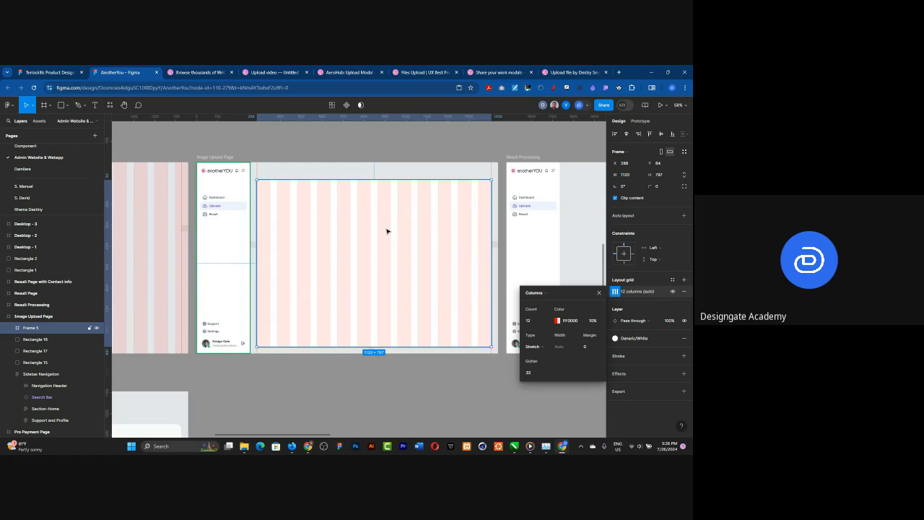
Step: Rename the content frame as Main container and set its corner radius to 24
{"action": "double_click", "coordinate": [26, 328]}
{"action": "type", "text": "Main container"}
{"action": "key", "text": "Return"}
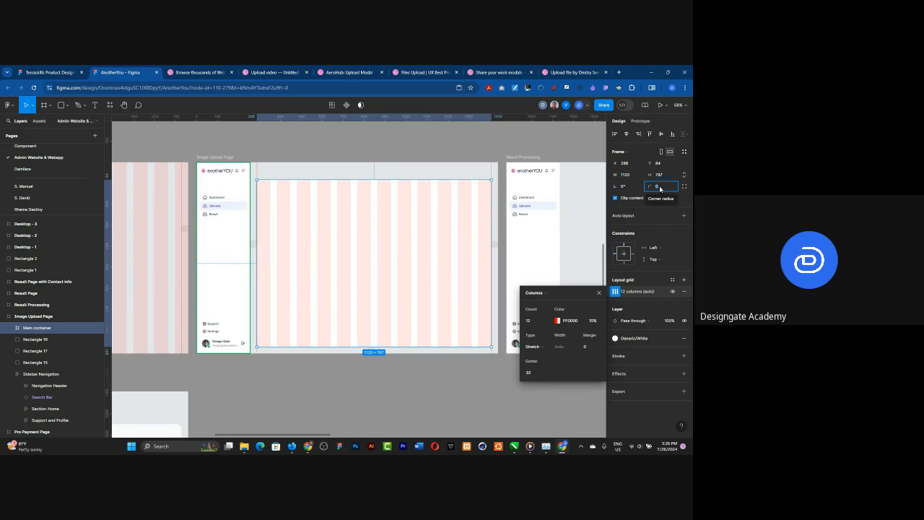
{"action": "type", "text": "24"}
{"action": "key", "text": "Return"}
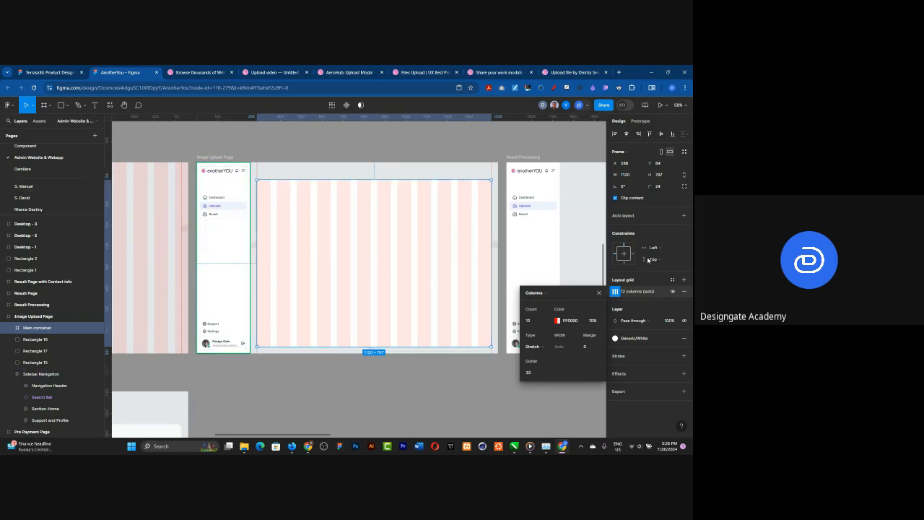
{"action": "left_click", "coordinate": [366, 137]}
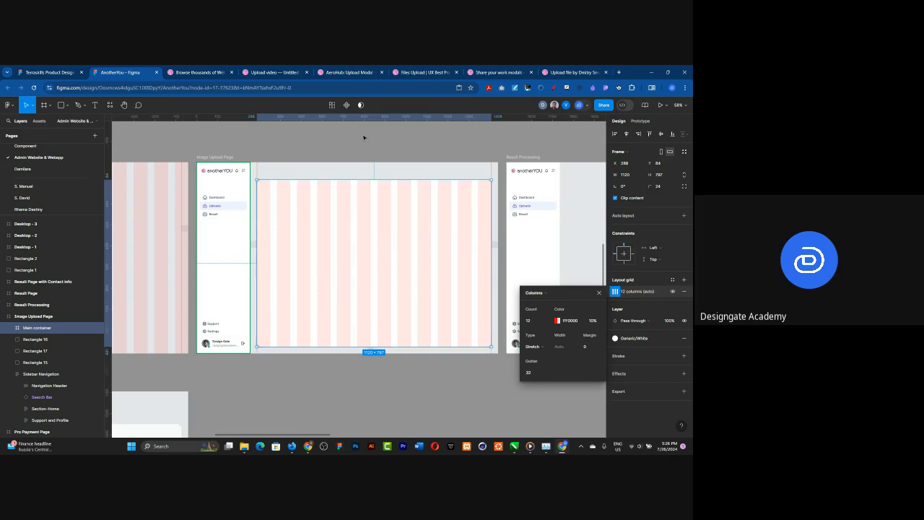
Step: Hide the 12-column layout grid of the Main container frame
{"action": "left_click", "coordinate": [214, 158]}
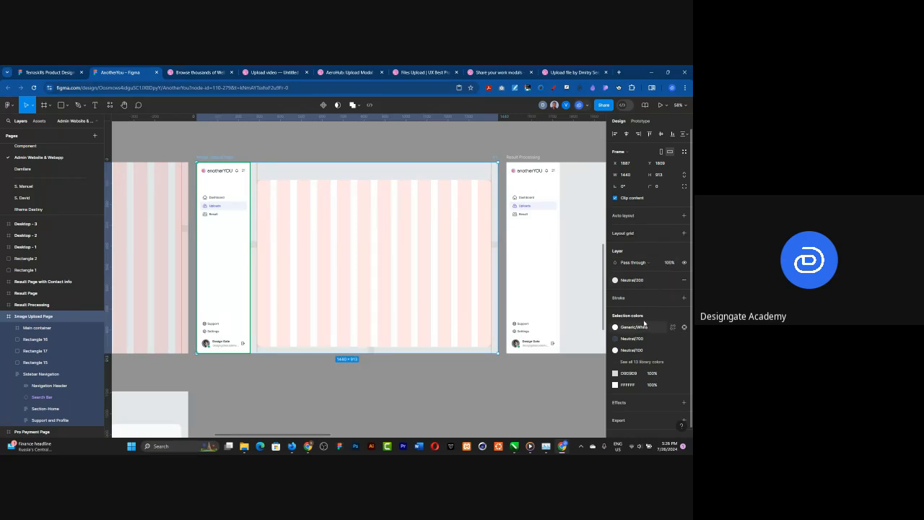
{"action": "left_click", "coordinate": [409, 248]}
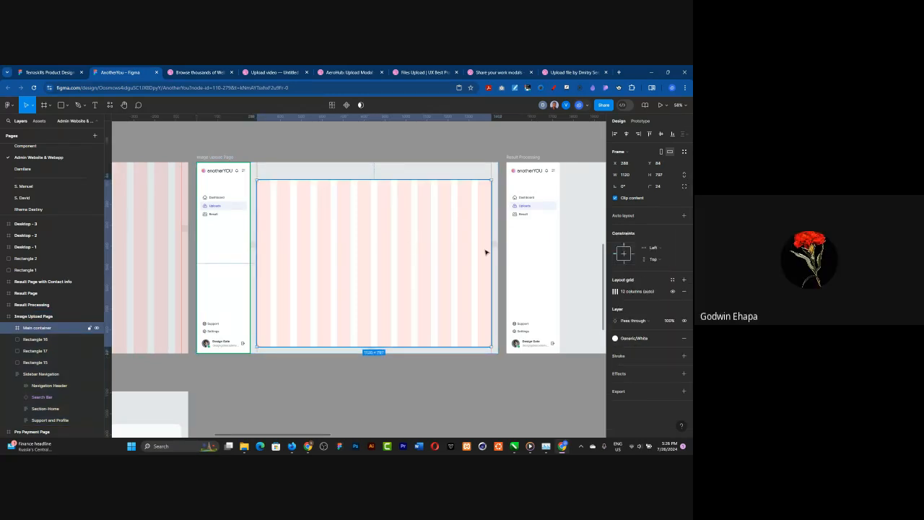
{"action": "left_click", "coordinate": [671, 291]}
{"action": "left_click", "coordinate": [324, 141]}
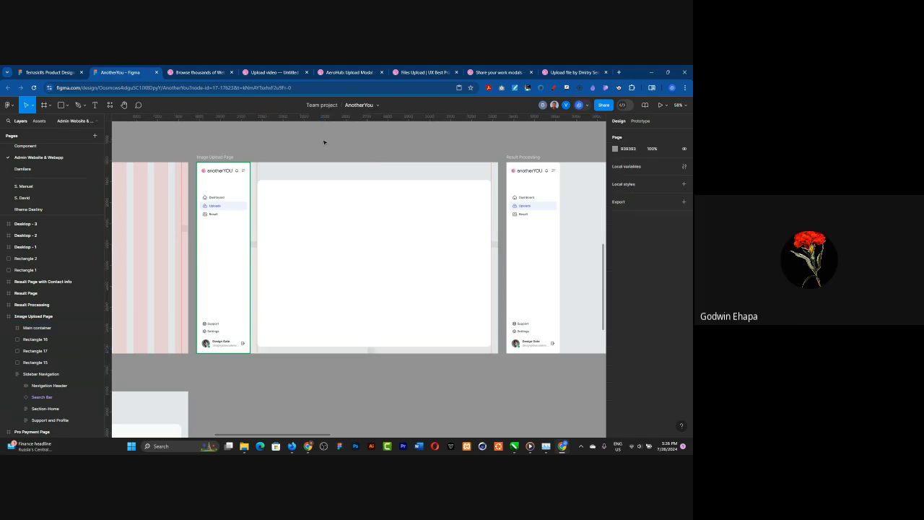
Step: Move the three small grey spacer squares out of the Image Upload Page onto the empty canvas below it
{"action": "left_click", "coordinate": [253, 244]}
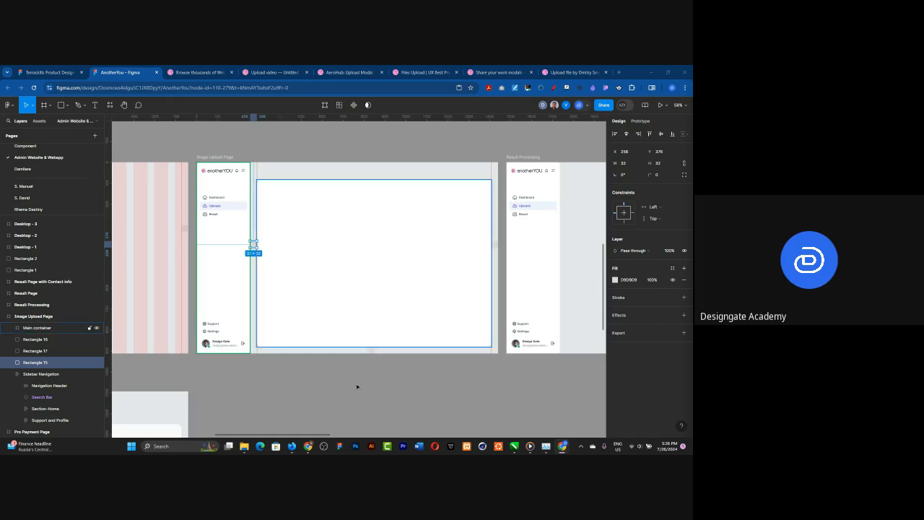
{"action": "left_click", "coordinate": [371, 351], "text": "shift"}
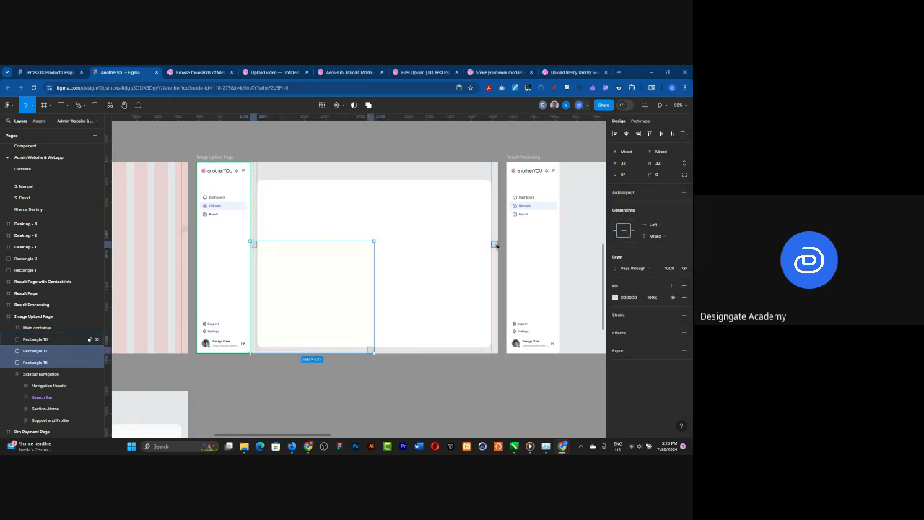
{"action": "left_click", "coordinate": [495, 244], "text": "shift"}
{"action": "left_click_drag", "start_coordinate": [495, 244], "coordinate": [482, 418]}
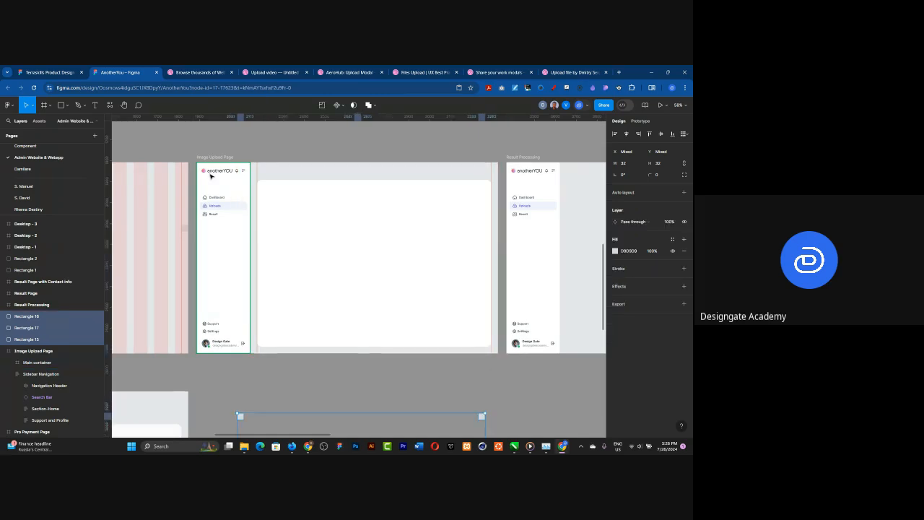
{"action": "key", "text": "Escape"}
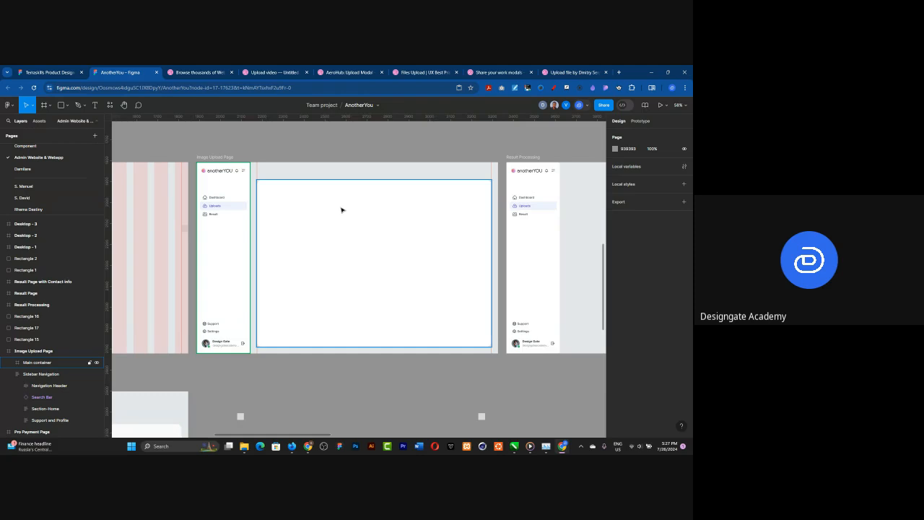
Step: Move the two grey placeholder bars off the title and description of the reference dialog to the area above it
{"action": "scroll", "coordinate": [342, 209], "scroll_direction": "down", "scroll_amount": 10}
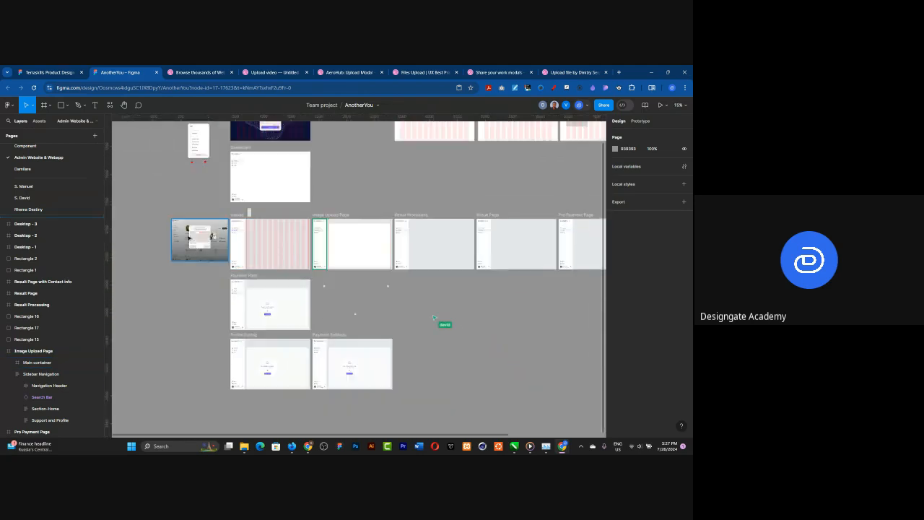
{"action": "scroll", "coordinate": [188, 236], "scroll_direction": "up", "scroll_amount": 5}
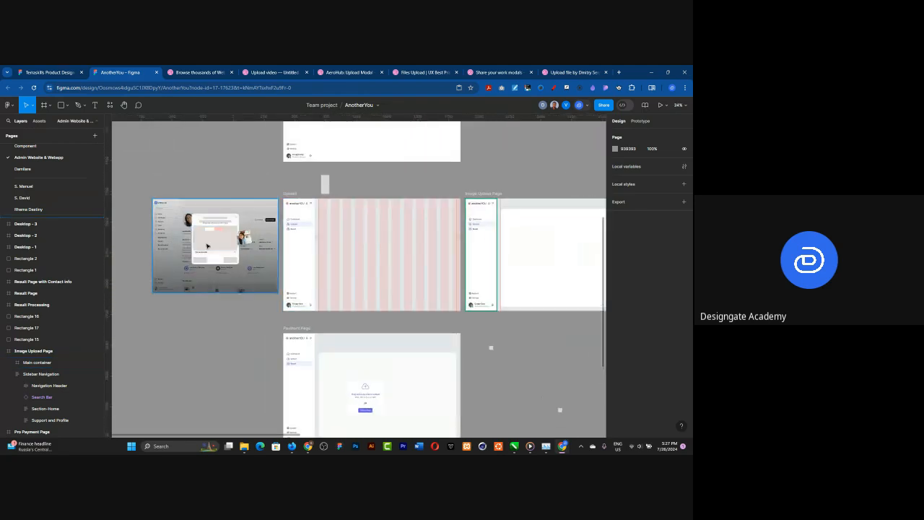
{"action": "scroll", "coordinate": [207, 246], "scroll_direction": "up", "scroll_amount": 5}
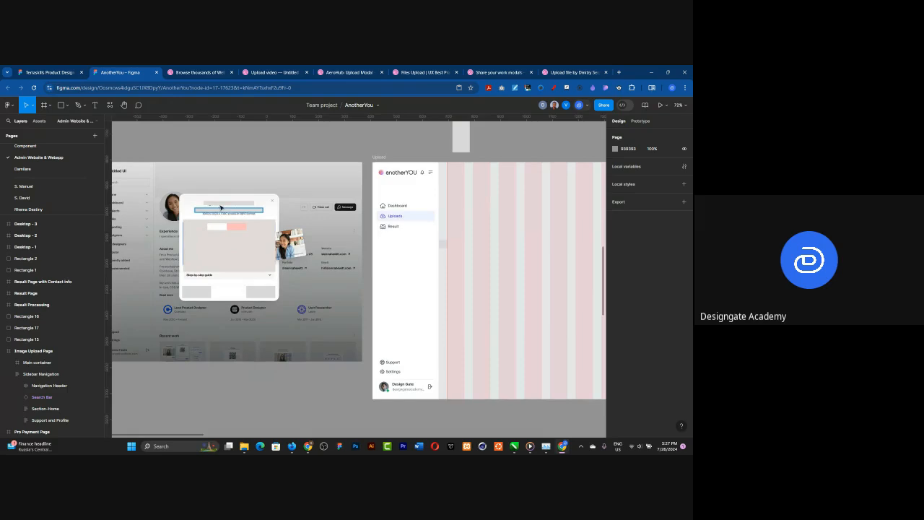
{"action": "left_click", "coordinate": [221, 208]}
{"action": "left_click", "coordinate": [222, 203], "text": "shift"}
{"action": "left_click_drag", "start_coordinate": [222, 212], "coordinate": [234, 183]}
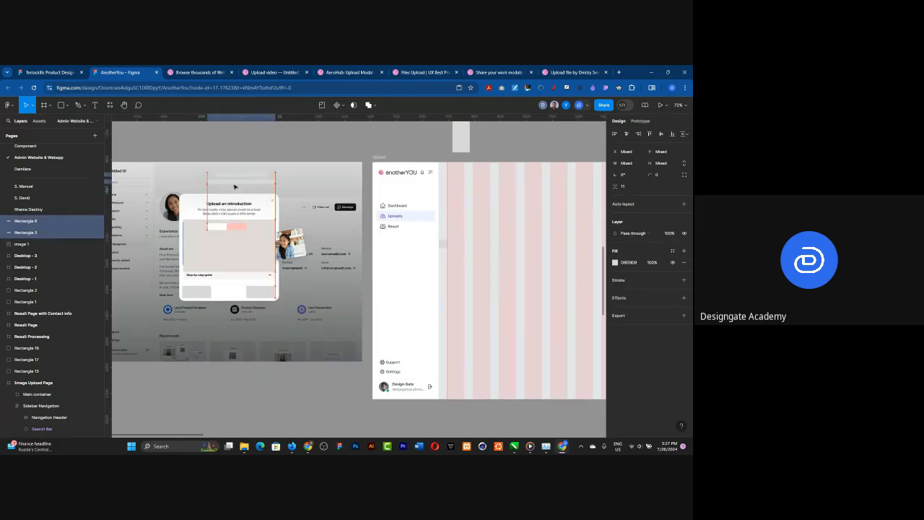
{"action": "left_click", "coordinate": [222, 228]}
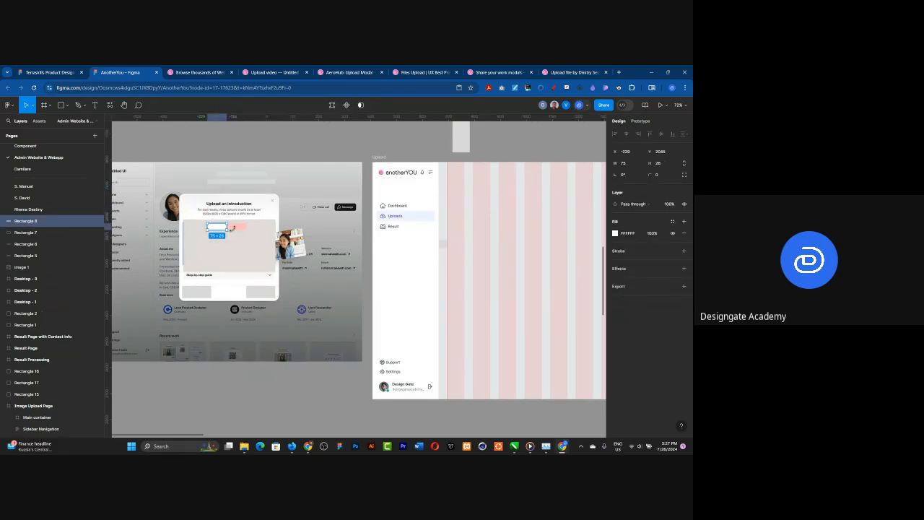
Step: Add a text layer above the reference screenshot reading "Upload photo to find a match"
{"action": "scroll", "coordinate": [181, 186], "scroll_direction": "up", "scroll_amount": 4}
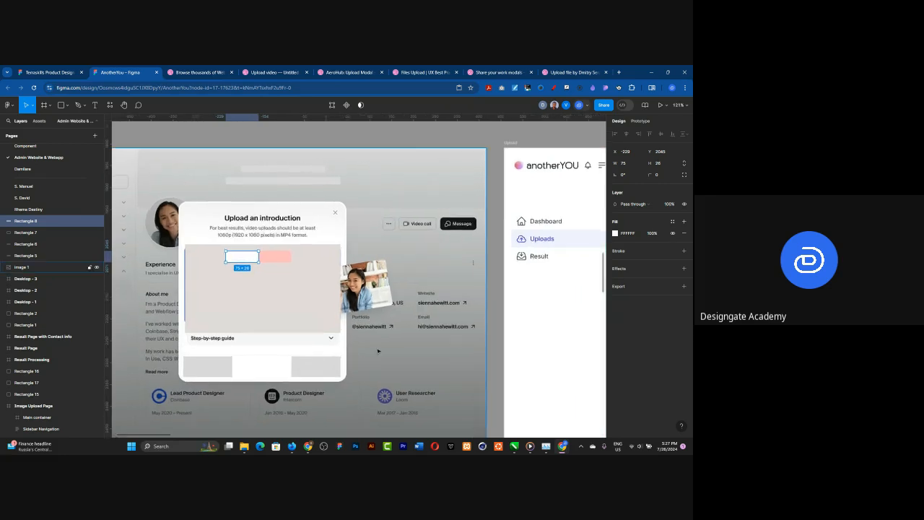
{"action": "scroll", "coordinate": [378, 351], "scroll_direction": "down", "scroll_amount": 3}
{"action": "scroll", "coordinate": [310, 196], "scroll_direction": "up", "scroll_amount": 2}
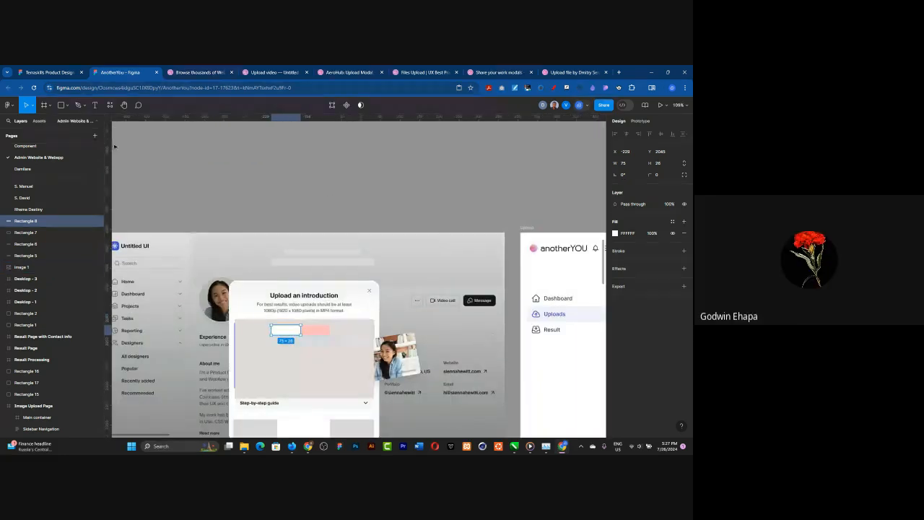
{"action": "key", "text": "t"}
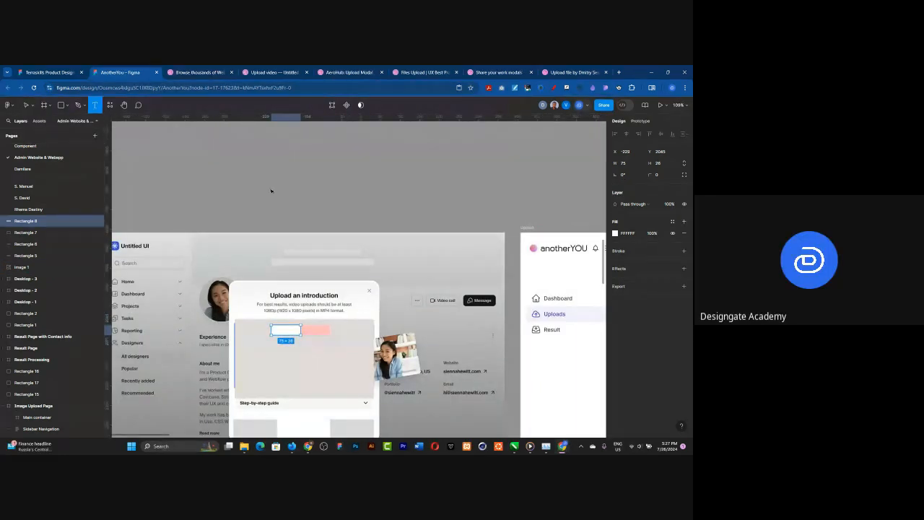
{"action": "left_click", "coordinate": [257, 167]}
{"action": "type", "text": "Upload photo"}
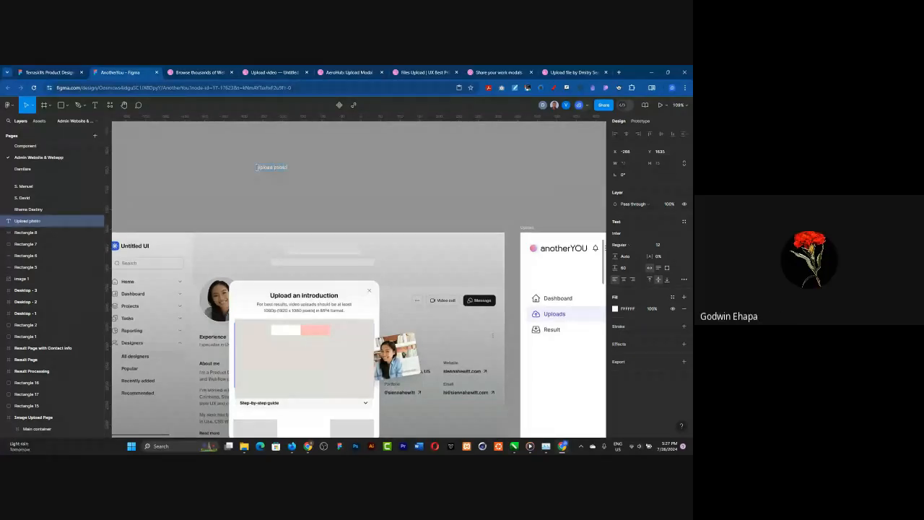
{"action": "type", "text": " to find a match"}
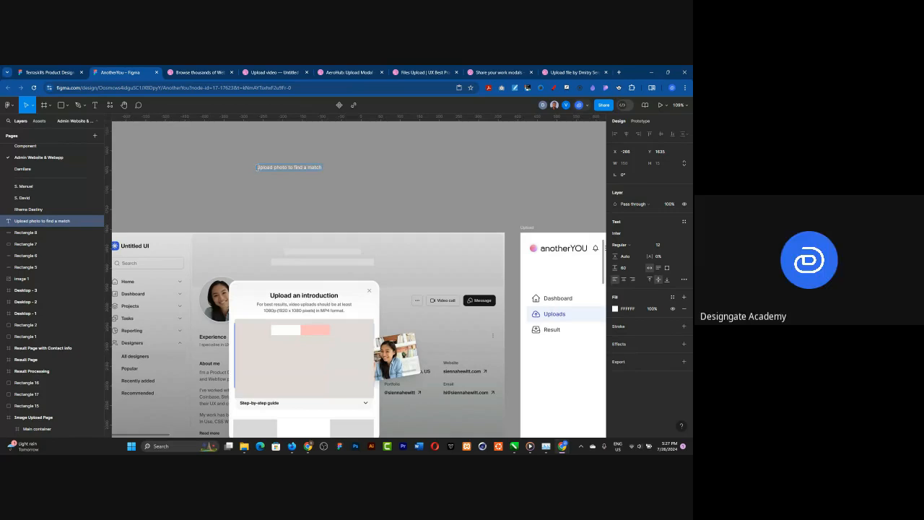
Step: Replace the heading text with "Please upload your photo" and shift it slightly closer to the reference screenshot
{"action": "scroll", "coordinate": [293, 338], "scroll_direction": "up", "scroll_amount": 1}
{"action": "scroll", "coordinate": [273, 157], "scroll_direction": "up", "scroll_amount": 2}
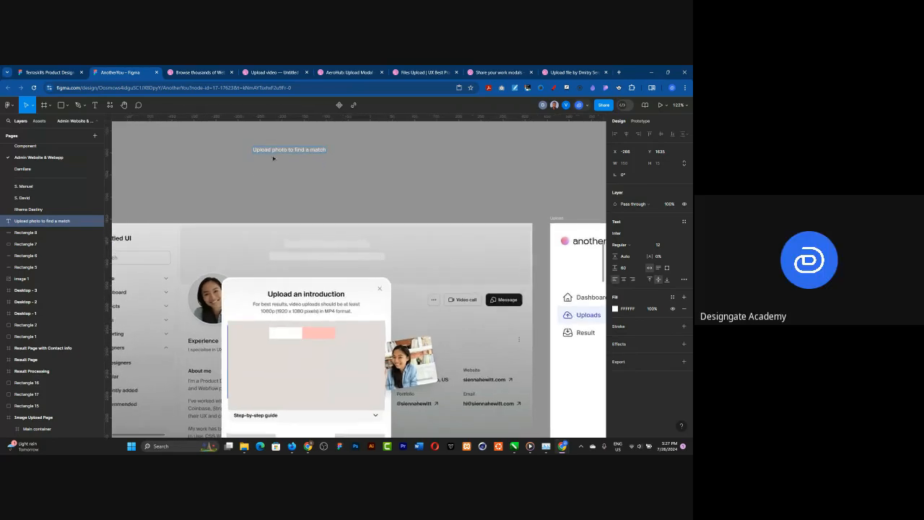
{"action": "key", "text": "ctrl+a"}
{"action": "type", "text": "please"}
{"action": "key", "text": "BackSpace"}
{"action": "key", "text": "BackSpace"}
{"action": "key", "text": "BackSpace"}
{"action": "key", "text": "BackSpace"}
{"action": "key", "text": "BackSpace"}
{"action": "key", "text": "BackSpace"}
{"action": "type", "text": "Please uploa"}
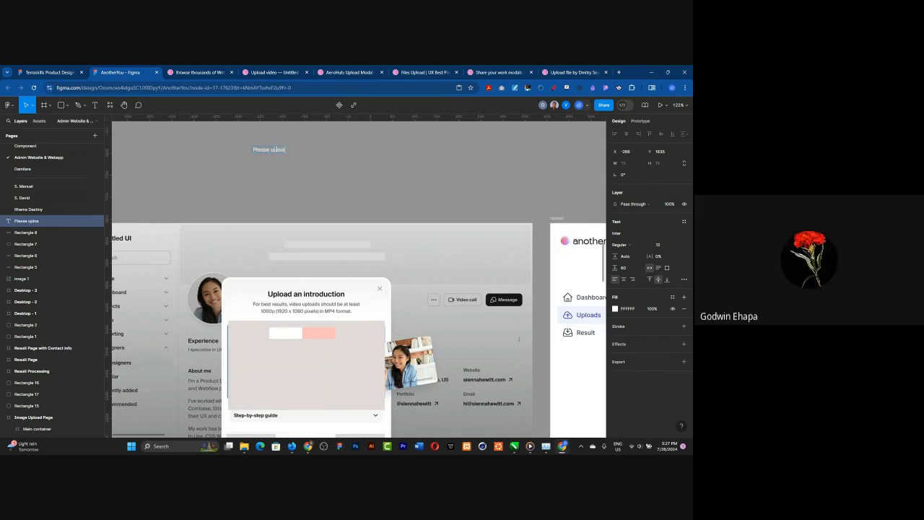
{"action": "type", "text": "d yo"}
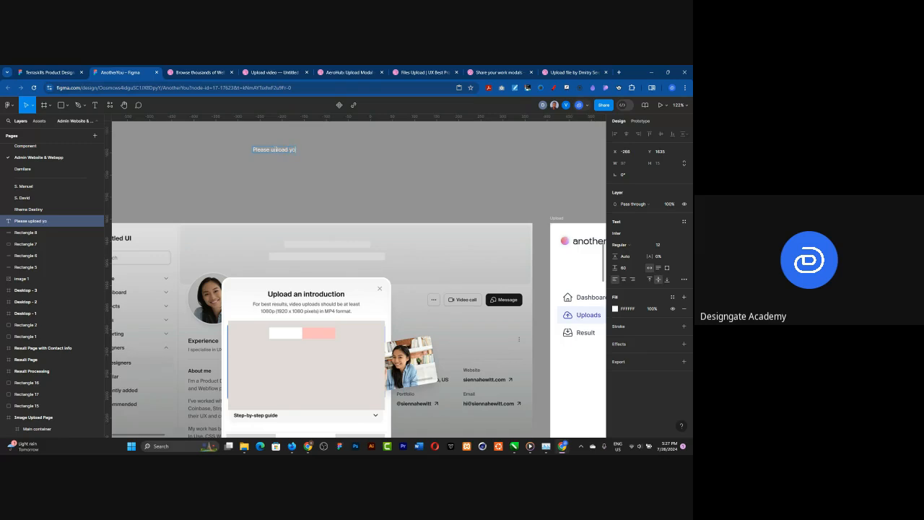
{"action": "type", "text": "ur"}
{"action": "type", "text": "phot"}
{"action": "type", "text": "oto"}
{"action": "key", "text": "Escape"}
{"action": "left_click_drag", "start_coordinate": [294, 166], "coordinate": [300, 180]}
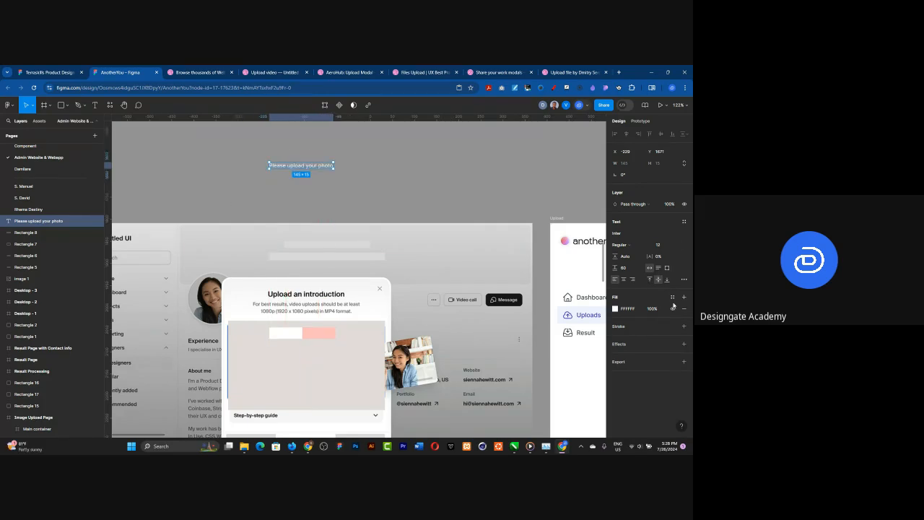
Step: Apply the Heading/H3/Semibold Desktop text style to the "Please upload your photo" heading
{"action": "left_click", "coordinate": [685, 224]}
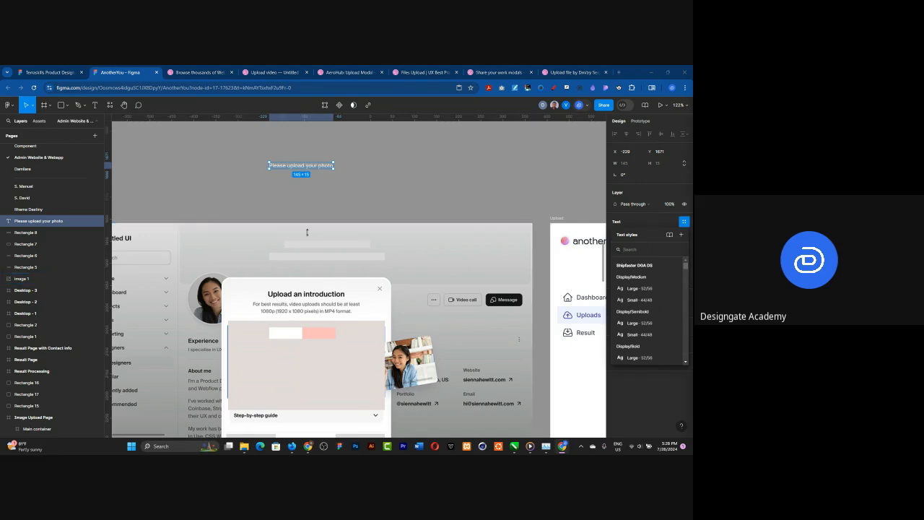
{"action": "scroll", "coordinate": [634, 302], "scroll_direction": "down", "scroll_amount": 3}
{"action": "scroll", "coordinate": [634, 303], "scroll_direction": "down", "scroll_amount": 3}
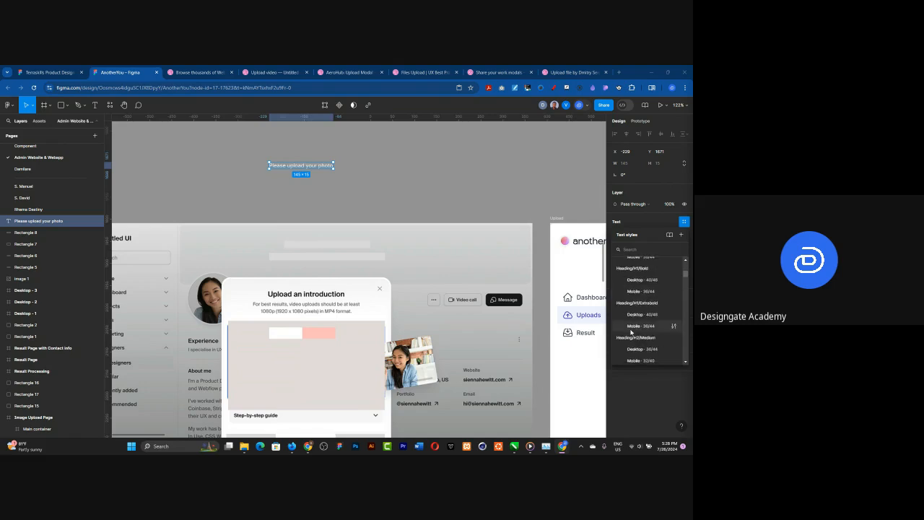
{"action": "scroll", "coordinate": [638, 320], "scroll_direction": "down", "scroll_amount": 2}
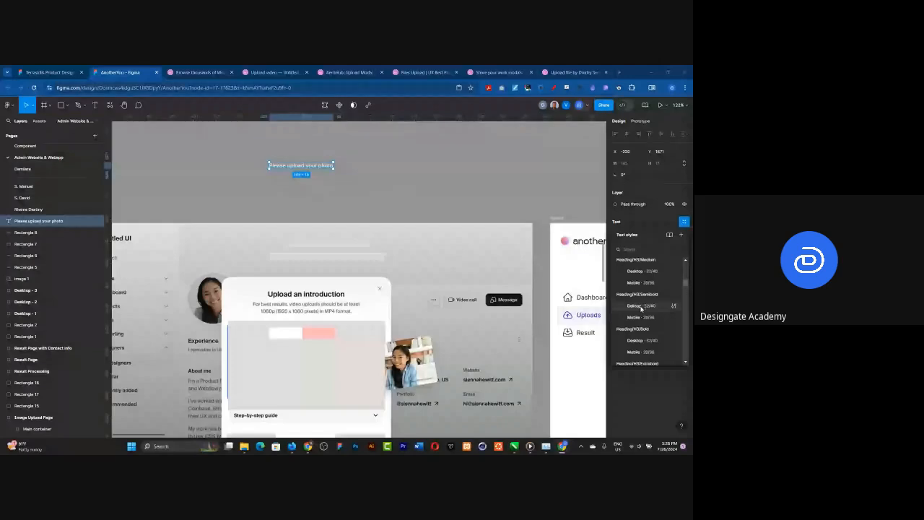
{"action": "key", "text": "Escape"}
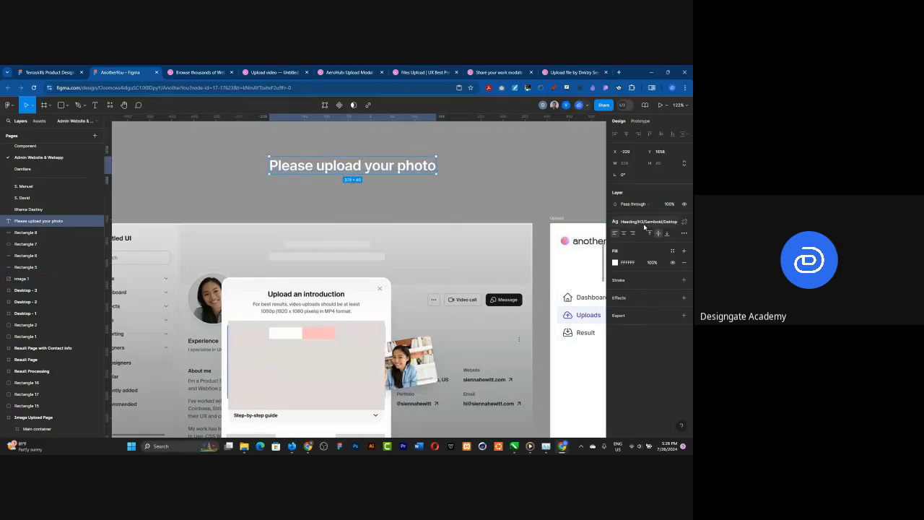
Step: Change the heading's text style to Heading/H5/Medium Desktop 24/32
{"action": "left_click", "coordinate": [642, 222]}
{"action": "scroll", "coordinate": [646, 306], "scroll_direction": "down", "scroll_amount": 3}
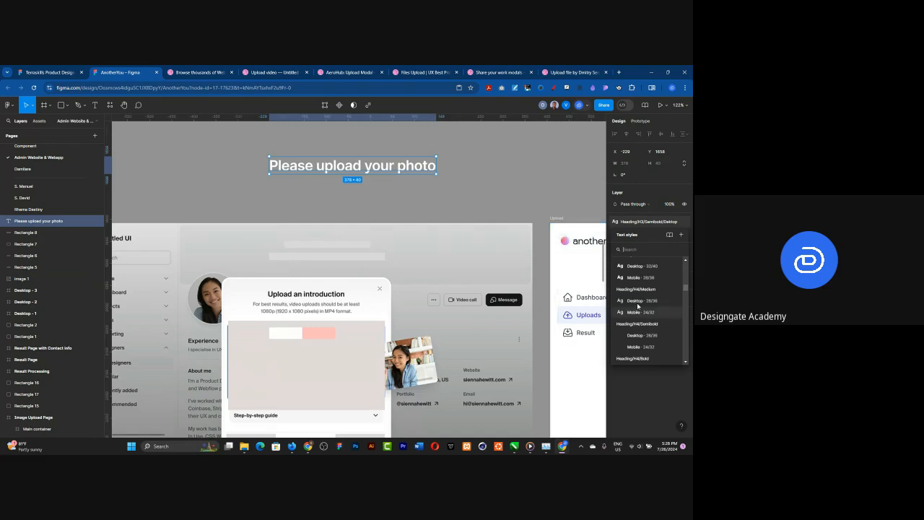
{"action": "scroll", "coordinate": [655, 305], "scroll_direction": "down", "scroll_amount": 1}
{"action": "scroll", "coordinate": [654, 305], "scroll_direction": "down", "scroll_amount": 3}
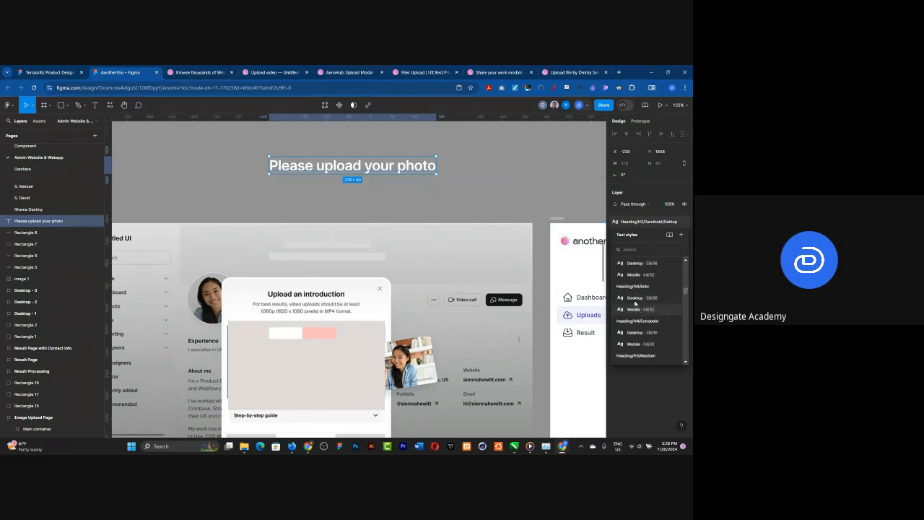
{"action": "scroll", "coordinate": [647, 321], "scroll_direction": "down", "scroll_amount": 5}
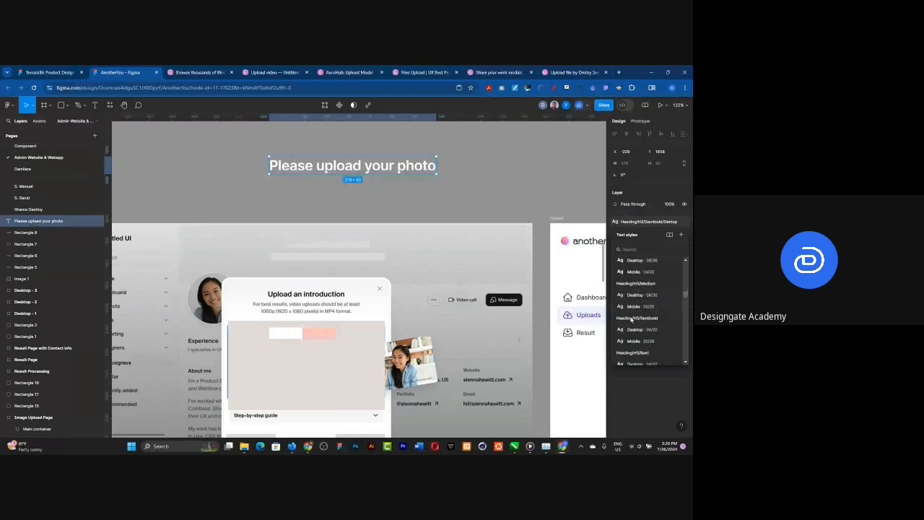
{"action": "left_click", "coordinate": [633, 298]}
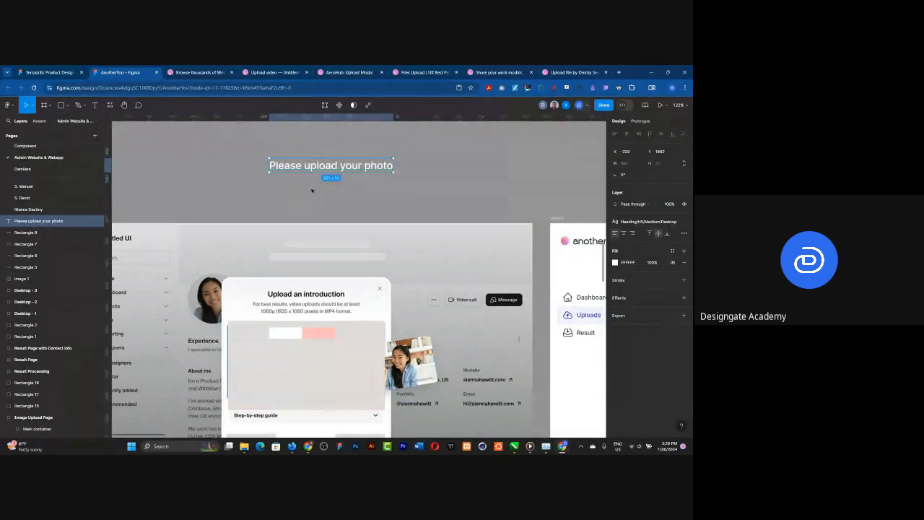
Step: Set the heading's text style to Heading/H5/Semibold Desktop 24/32
{"action": "left_click", "coordinate": [639, 223]}
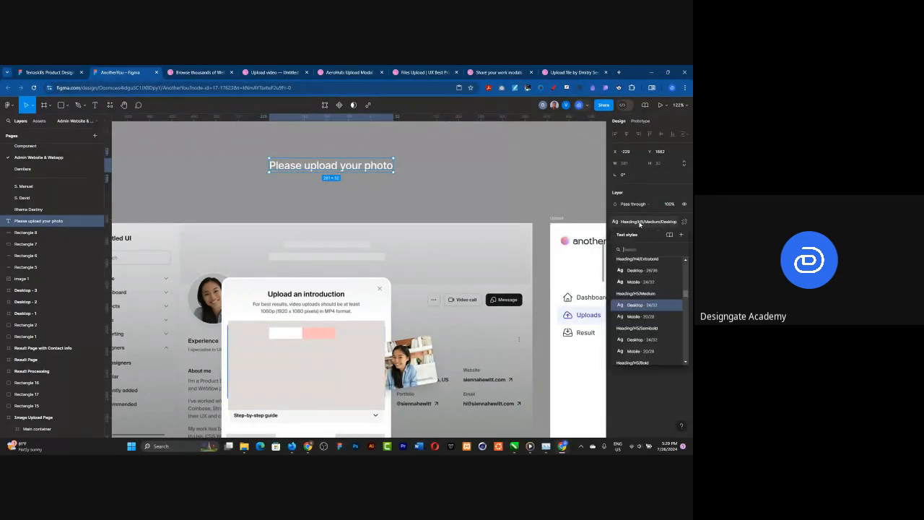
{"action": "left_click", "coordinate": [638, 343]}
{"action": "left_click", "coordinate": [433, 181]}
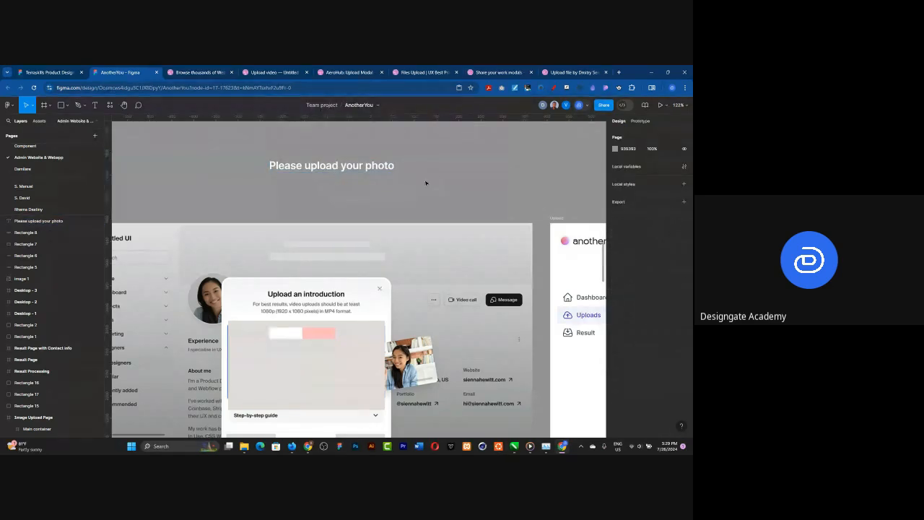
Step: Move the small white and pink rectangles and the large beige rectangle off the reference dialog's upload area
{"action": "left_click", "coordinate": [295, 337]}
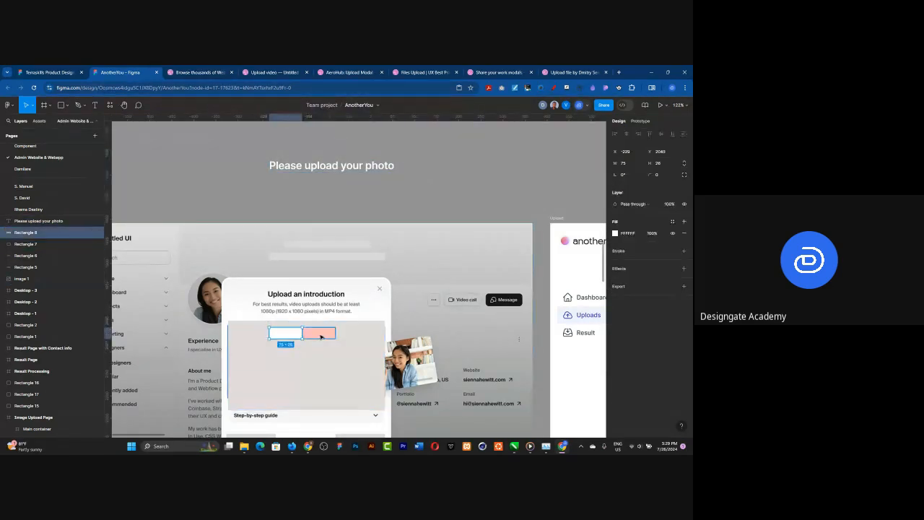
{"action": "left_click", "coordinate": [319, 336], "text": "shift"}
{"action": "left_click_drag", "start_coordinate": [311, 338], "coordinate": [427, 267]}
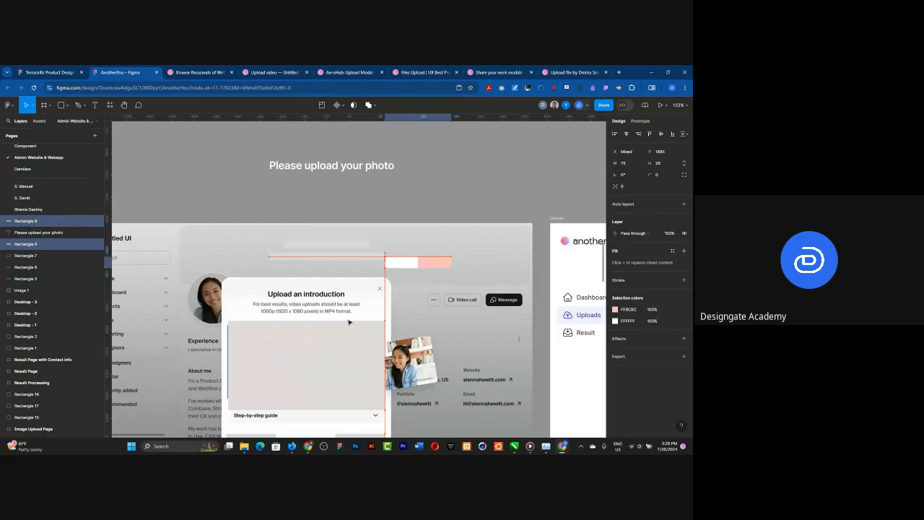
{"action": "left_click", "coordinate": [367, 338]}
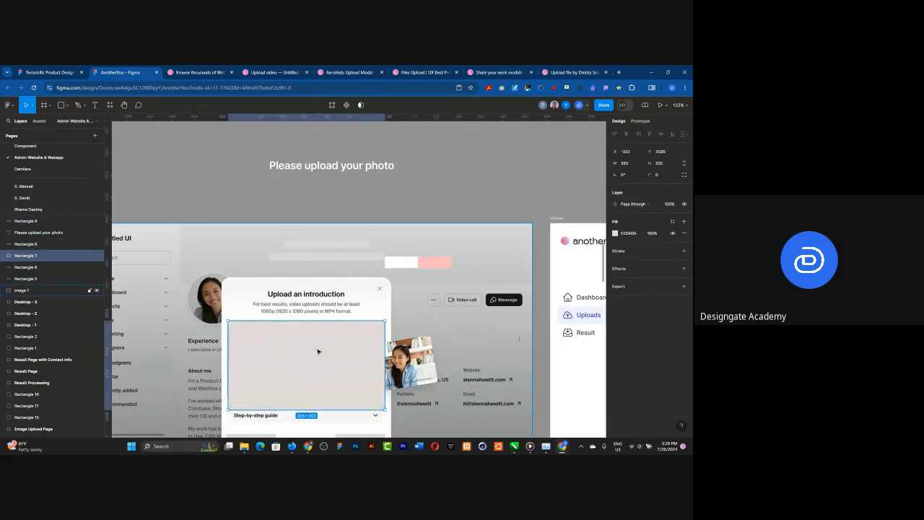
{"action": "left_click_drag", "start_coordinate": [317, 352], "coordinate": [434, 344]}
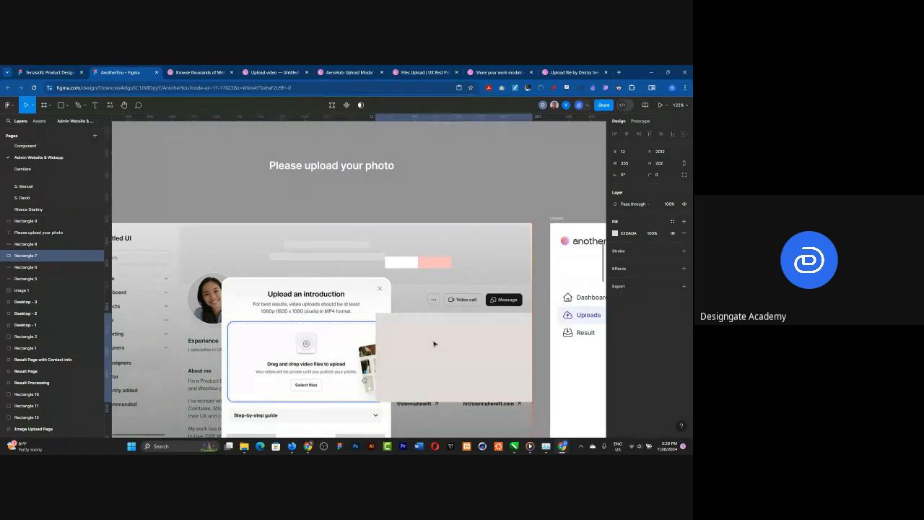
Step: Move the "Please upload your photo" heading higher on the canvas above the reference screenshot
{"action": "scroll", "coordinate": [352, 351], "scroll_direction": "down", "scroll_amount": 2}
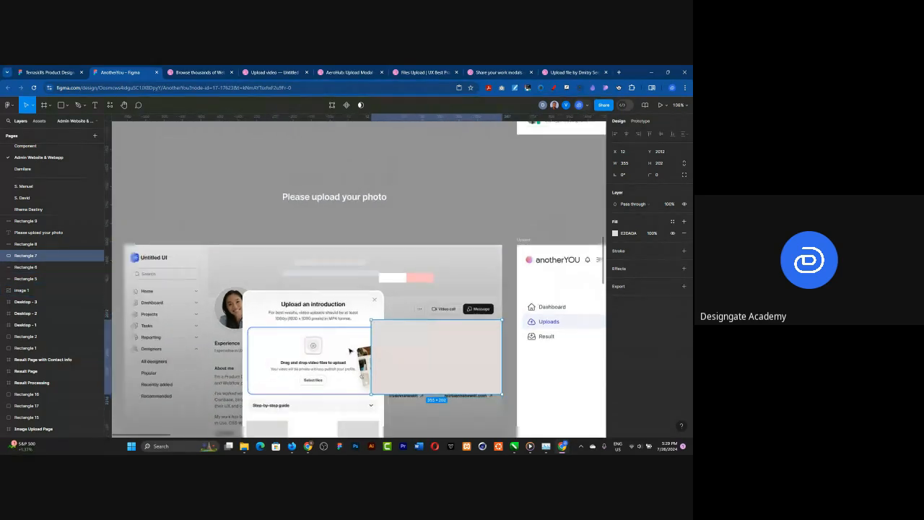
{"action": "scroll", "coordinate": [338, 180], "scroll_direction": "up", "scroll_amount": 2}
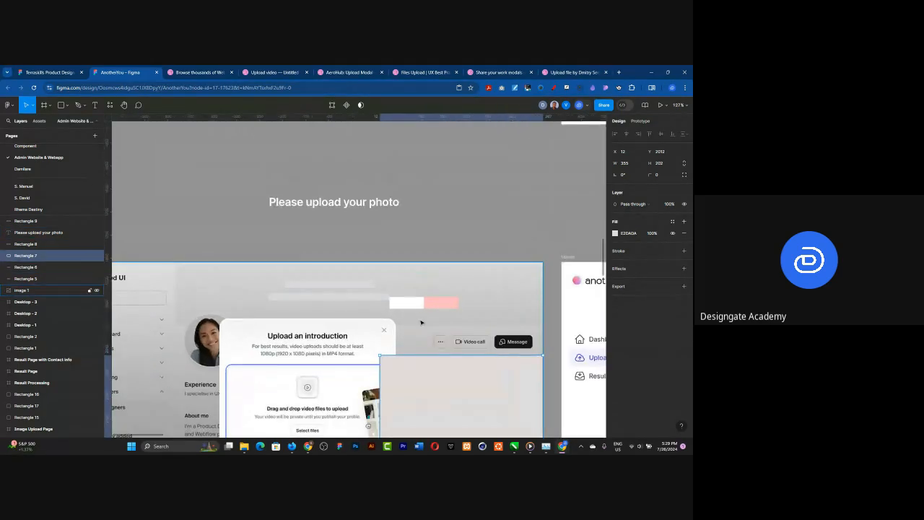
{"action": "left_click", "coordinate": [343, 205]}
{"action": "left_click_drag", "start_coordinate": [343, 205], "coordinate": [345, 171]}
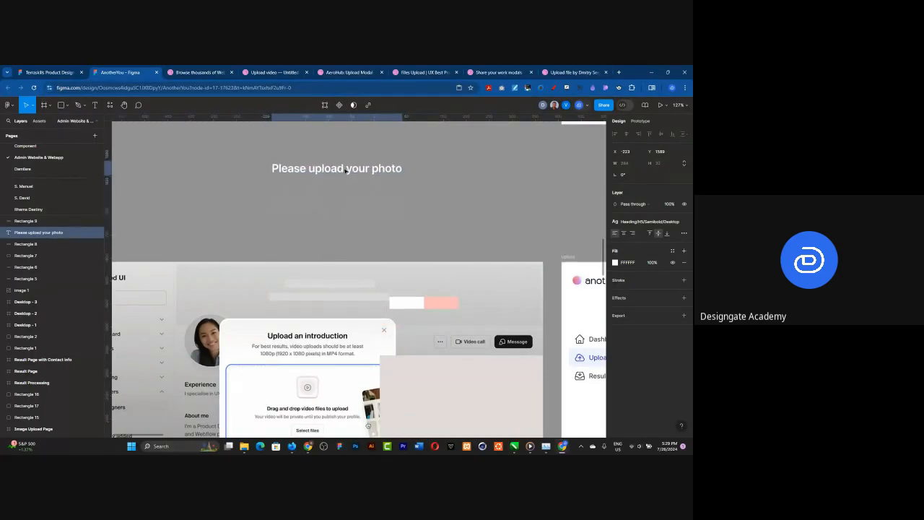
Step: Insert a Button Group instance from the Shipfaster DGA DS library and place it directly below the "Please upload your photo" heading
{"action": "left_click", "coordinate": [40, 123]}
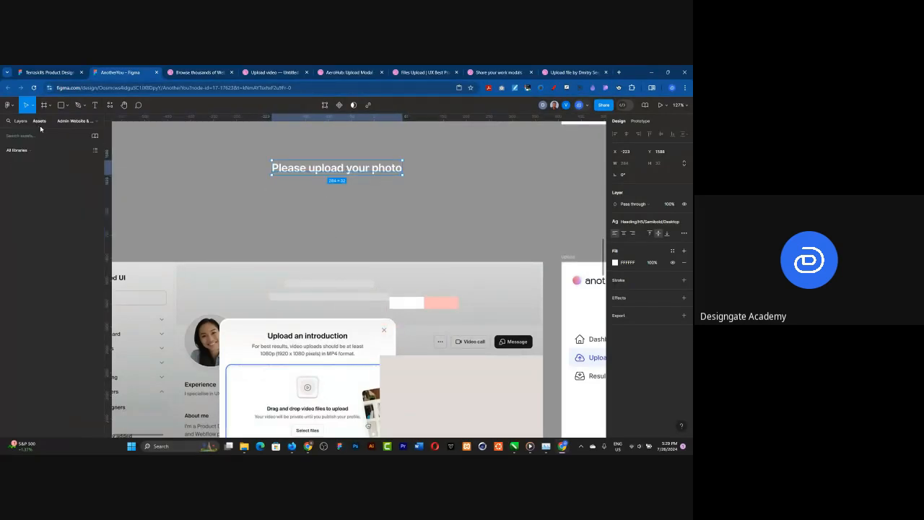
{"action": "left_click", "coordinate": [30, 135]}
{"action": "type", "text": "button group"}
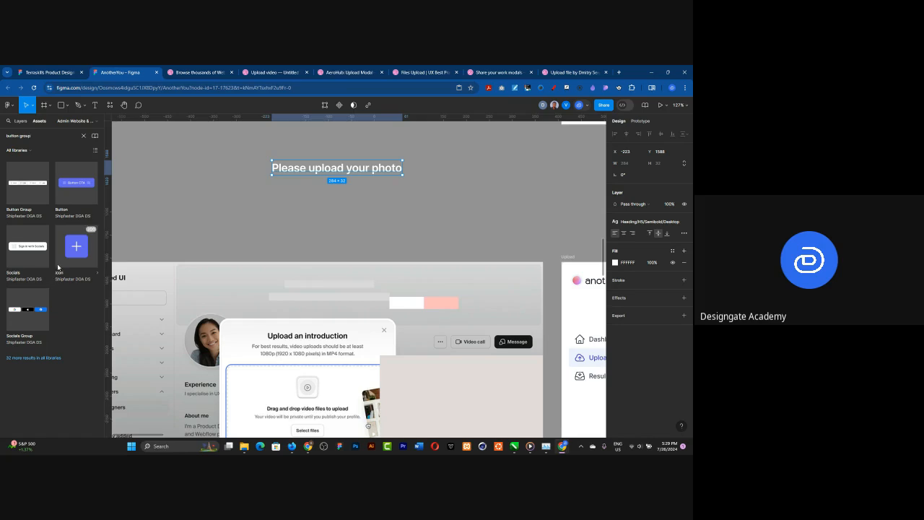
{"action": "left_click", "coordinate": [22, 209]}
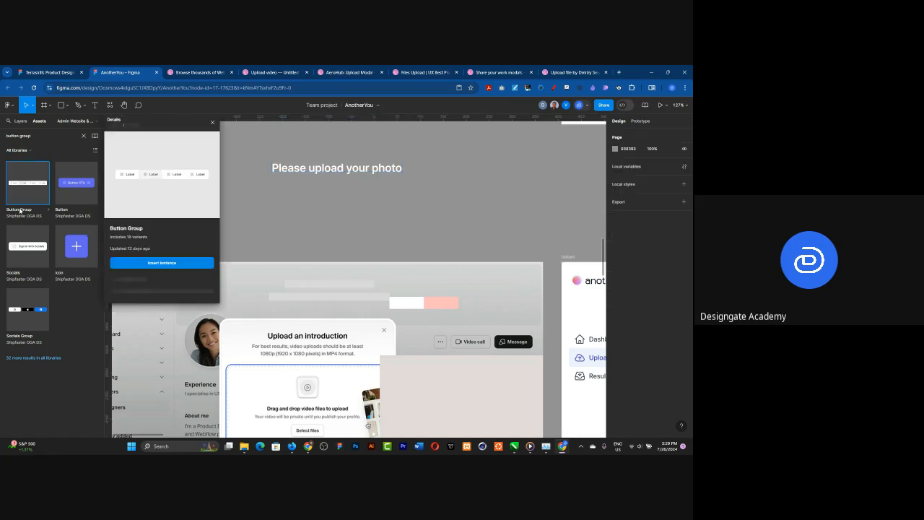
{"action": "left_click", "coordinate": [150, 268]}
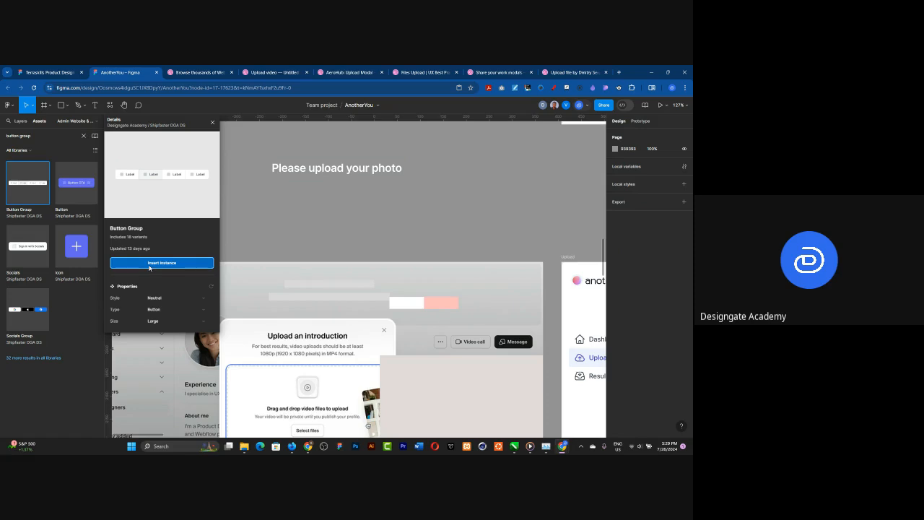
{"action": "left_click_drag", "start_coordinate": [338, 277], "coordinate": [333, 197]}
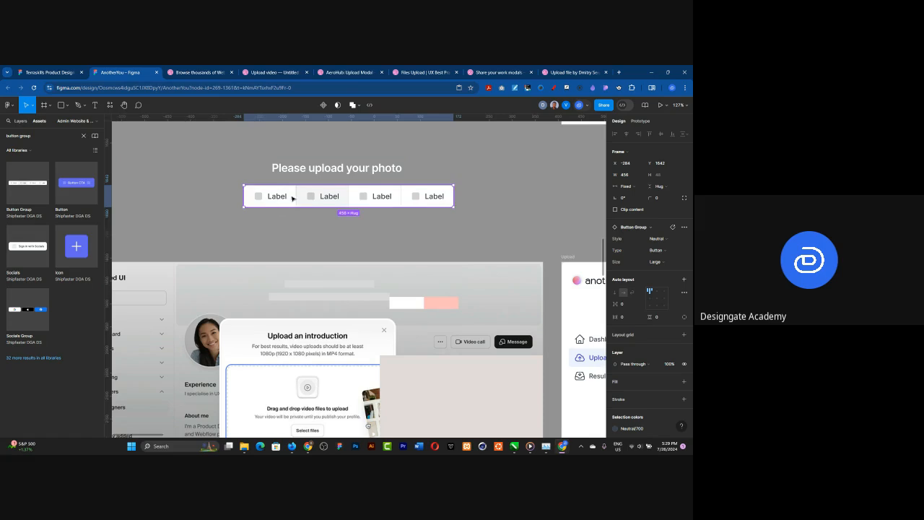
Step: Delete the last two buttons of the four-button group below the heading
{"action": "double_click", "coordinate": [412, 199]}
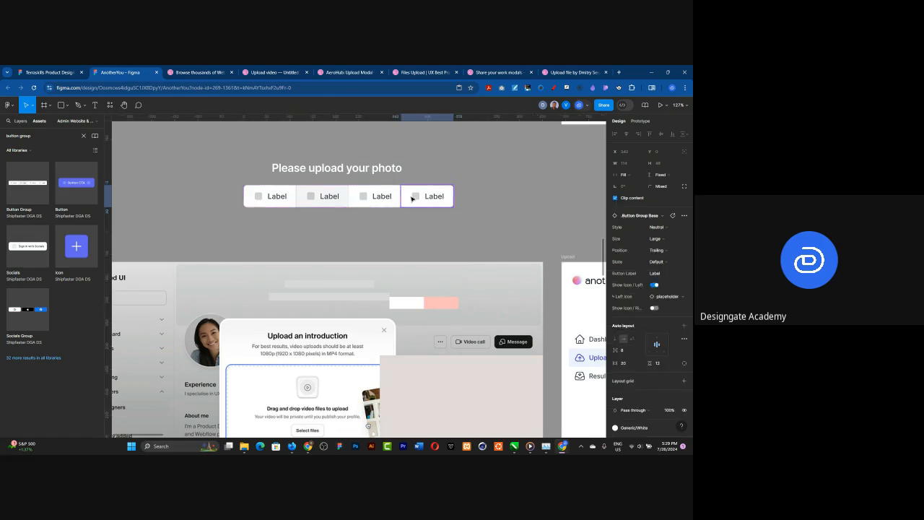
{"action": "key", "text": "Delete"}
{"action": "left_click", "coordinate": [401, 199]}
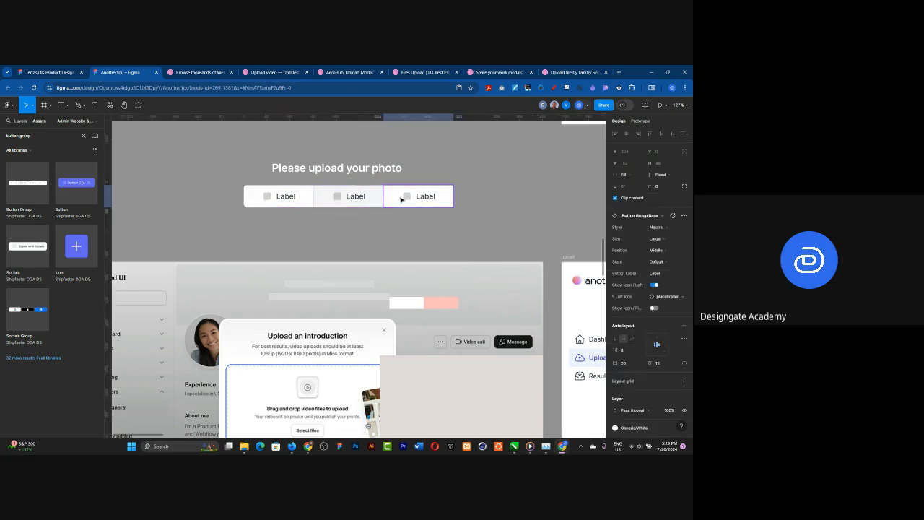
{"action": "key", "text": "Delete"}
{"action": "left_click", "coordinate": [336, 229]}
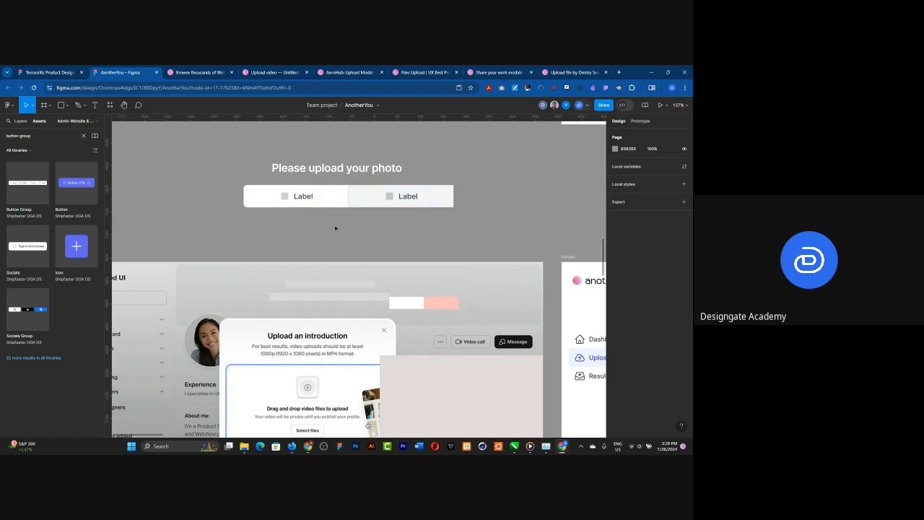
Step: Hide the left icon on both remaining buttons of the button group
{"action": "left_click", "coordinate": [301, 199]}
{"action": "double_click", "coordinate": [302, 198]}
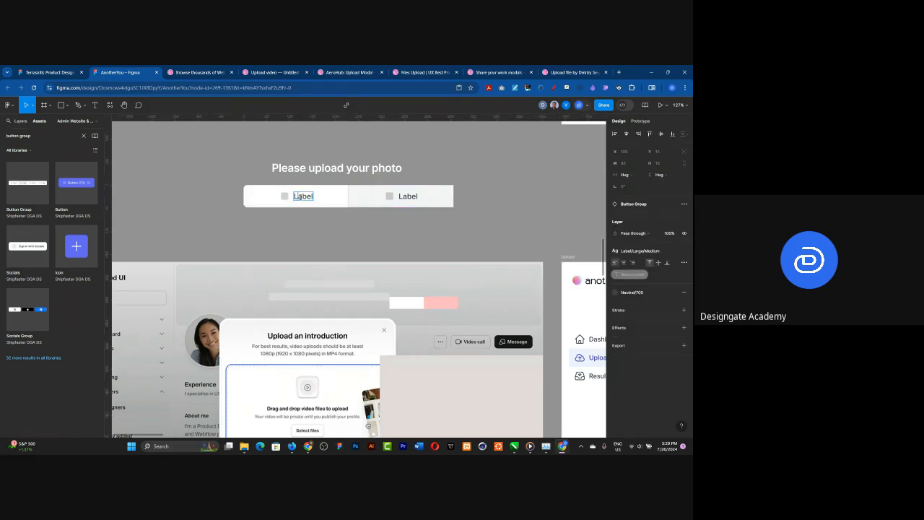
{"action": "left_click", "coordinate": [330, 225]}
{"action": "left_click", "coordinate": [330, 200]}
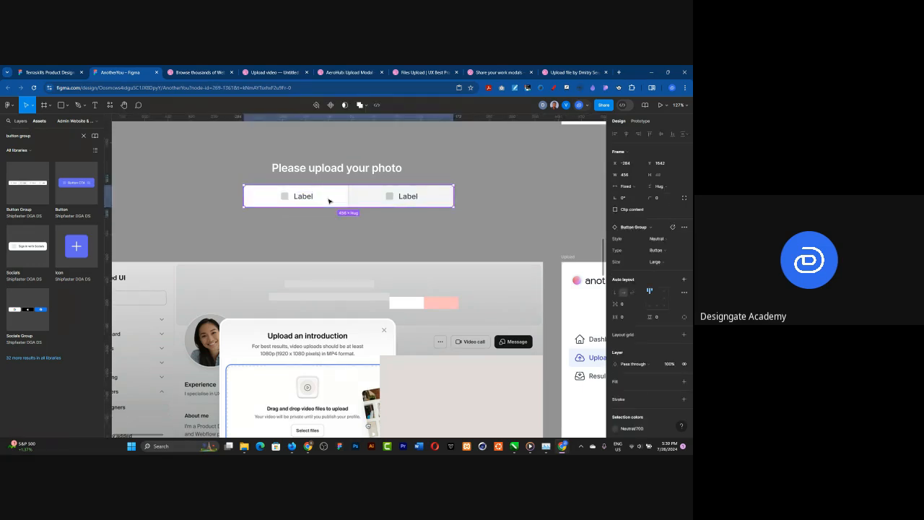
{"action": "double_click", "coordinate": [329, 201]}
{"action": "left_click", "coordinate": [655, 286]}
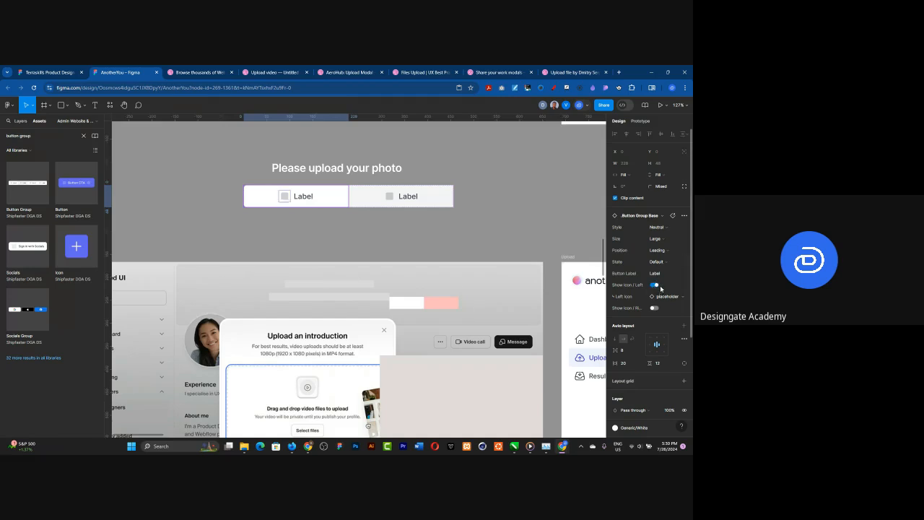
{"action": "left_click", "coordinate": [438, 199]}
{"action": "key", "text": "ctrl+z"}
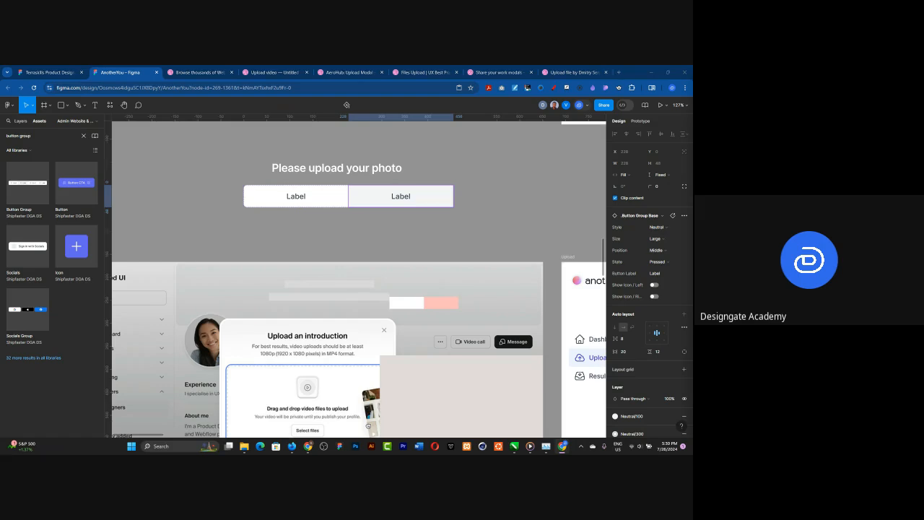
{"action": "left_click", "coordinate": [307, 230]}
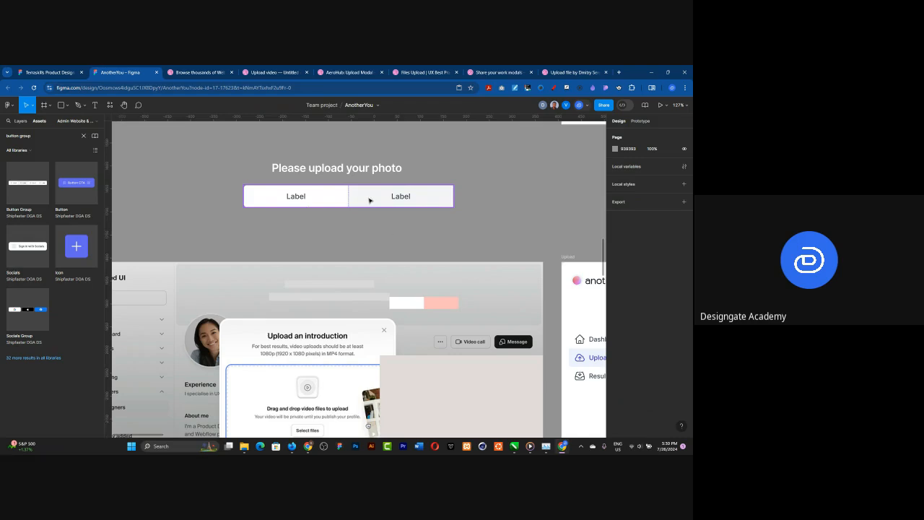
{"action": "double_click", "coordinate": [331, 198]}
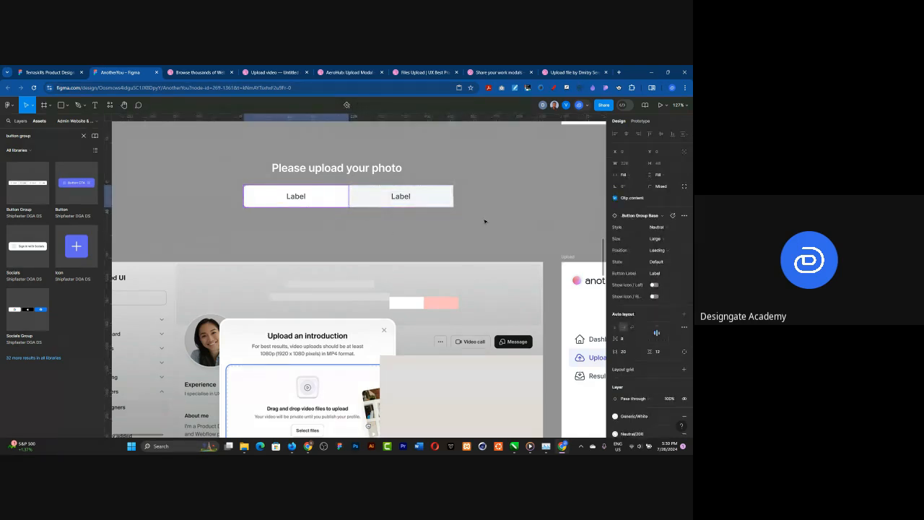
{"action": "left_click", "coordinate": [416, 227]}
Step: Undo the icon and deletion changes to restore the button group with all four buttons
{"action": "key", "text": "ctrl+z"}
{"action": "key", "text": "ctrl+z"}
{"action": "key", "text": "ctrl+z"}
{"action": "key", "text": "ctrl+z"}
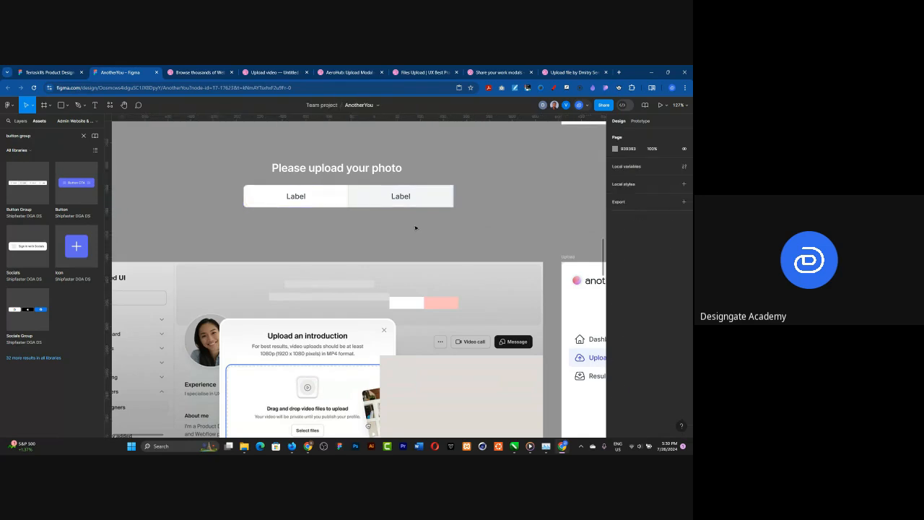
{"action": "key", "text": "ctrl+z"}
{"action": "key", "text": "ctrl+z"}
{"action": "key", "text": "ctrl+z"}
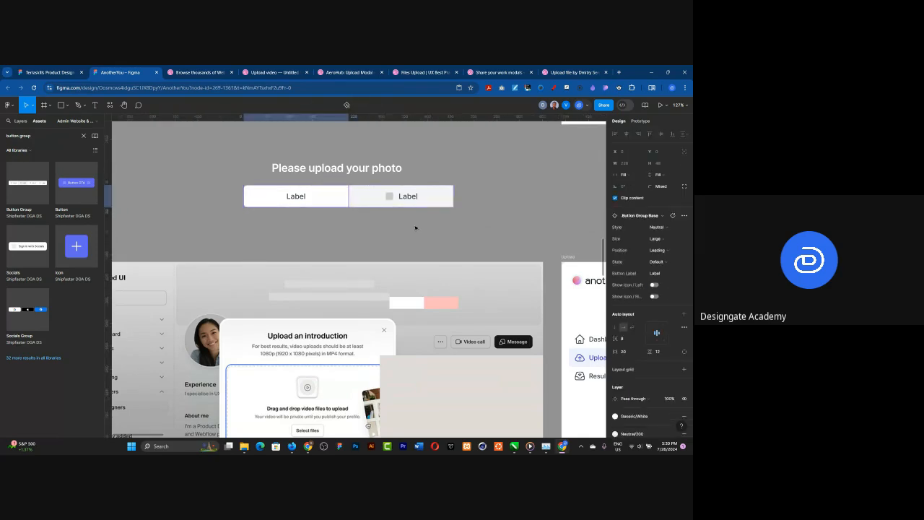
{"action": "key", "text": "ctrl+z"}
{"action": "key", "text": "ctrl+z"}
{"action": "key", "text": "ctrl+z"}
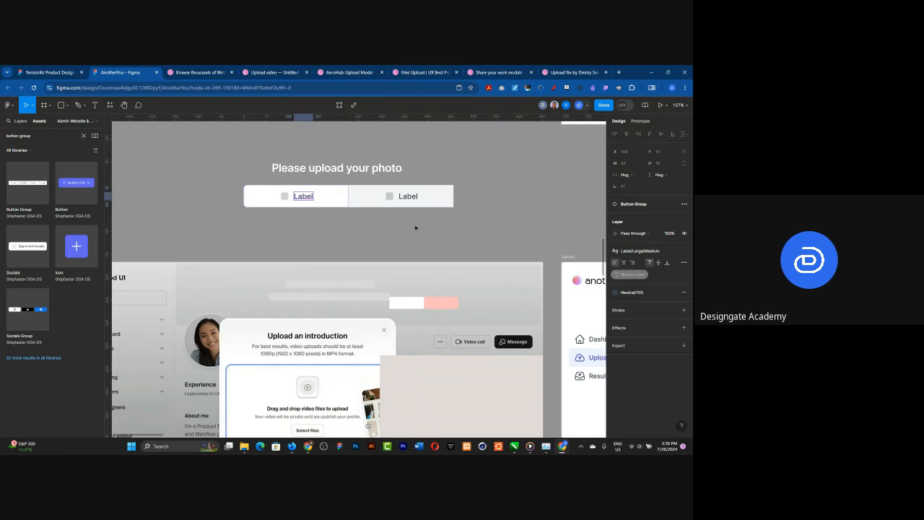
{"action": "key", "text": "ctrl+z"}
{"action": "key", "text": "ctrl+z"}
{"action": "key", "text": "ctrl+z"}
{"action": "key", "text": "ctrl+z"}
{"action": "key", "text": "ctrl+z"}
{"action": "key", "text": "ctrl+shift+z"}
Step: Delete the two middle buttons of the group, keeping only the leading and trailing ones
{"action": "left_click", "coordinate": [324, 196]}
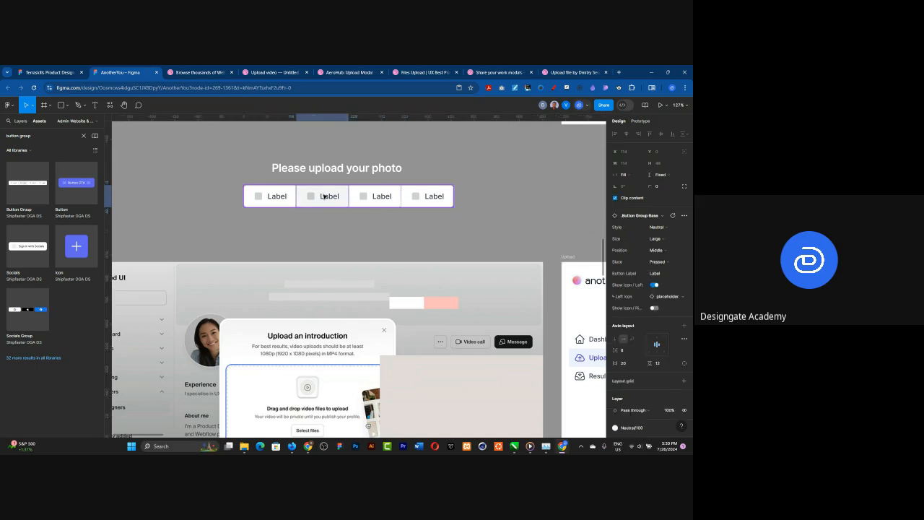
{"action": "key", "text": "ctrl+z"}
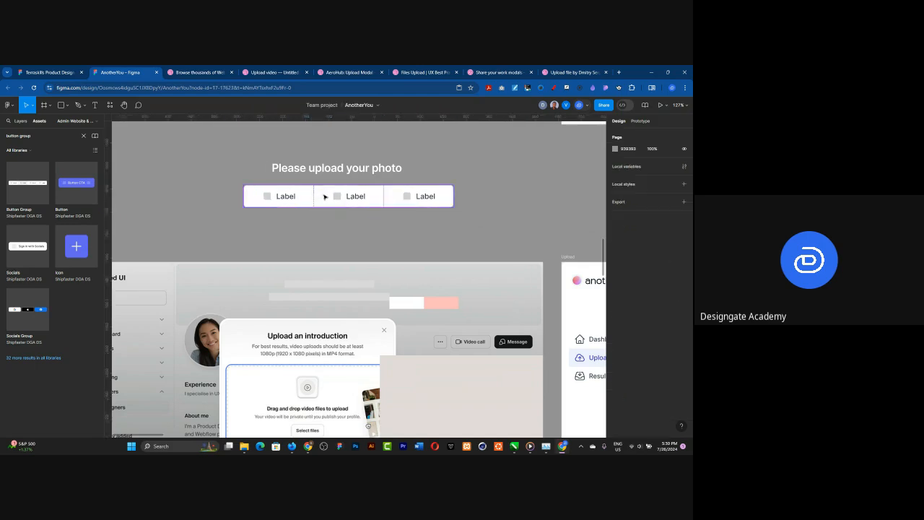
{"action": "left_click", "coordinate": [328, 196]}
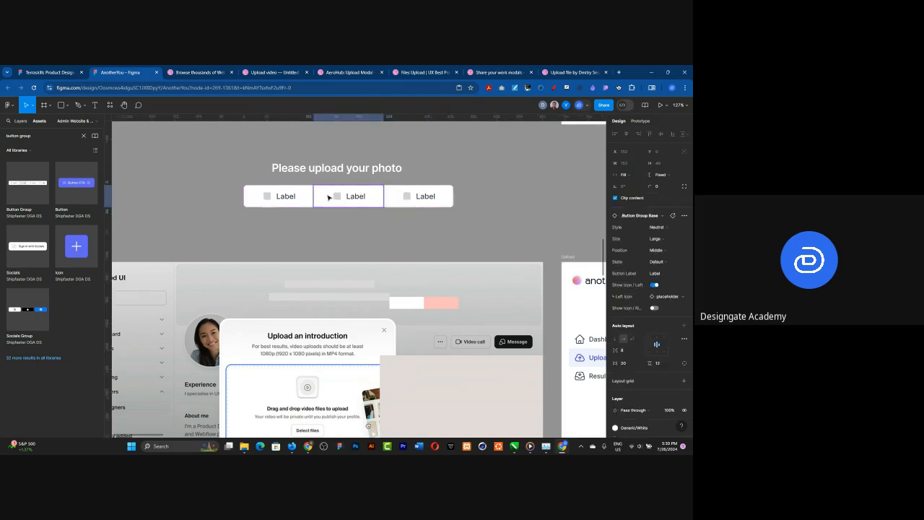
{"action": "key", "text": "Delete"}
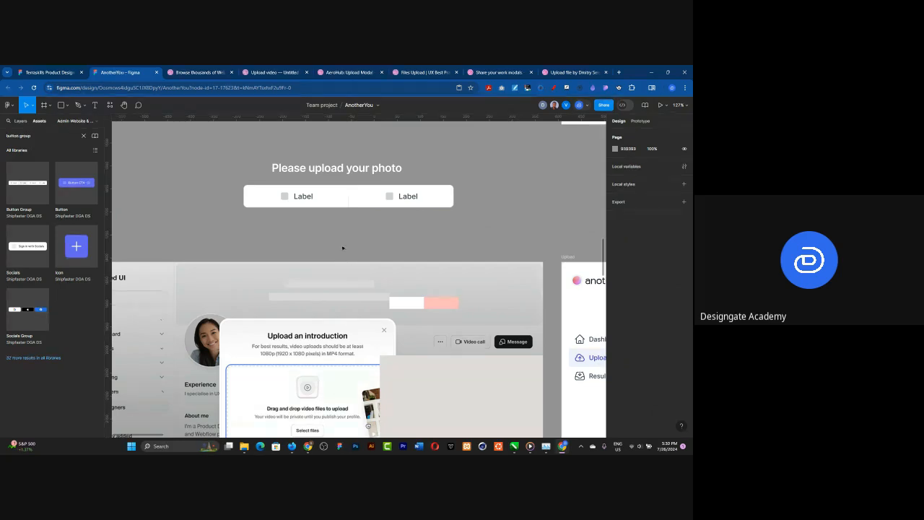
Step: Turn off the left icon on both the trailing and the leading button of the group
{"action": "double_click", "coordinate": [372, 200]}
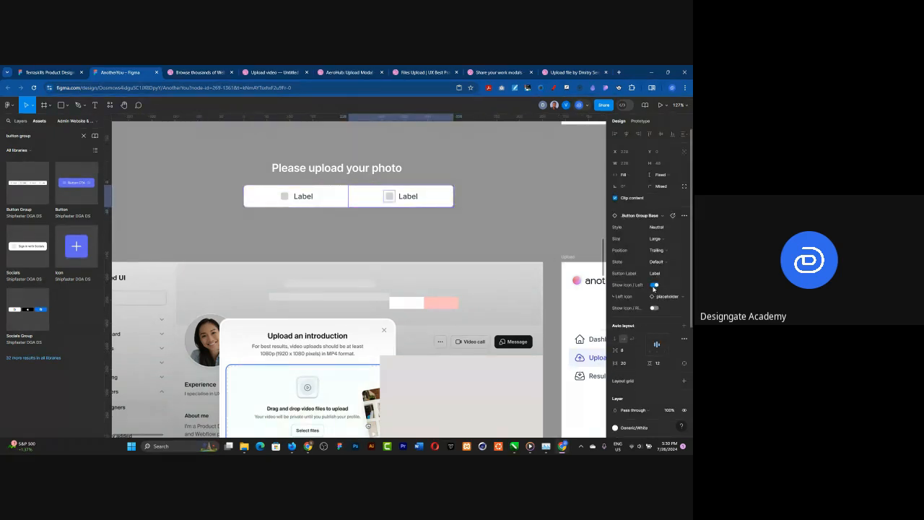
{"action": "left_click", "coordinate": [654, 286]}
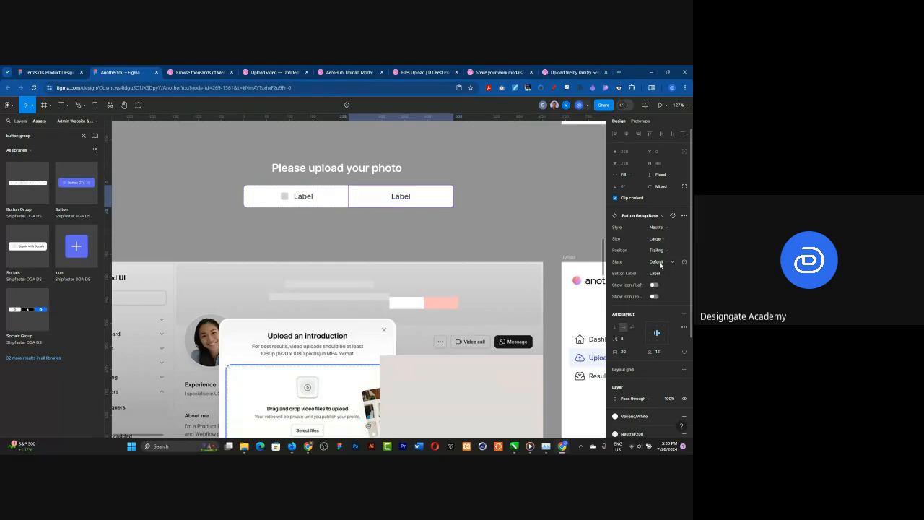
{"action": "left_click", "coordinate": [661, 262]}
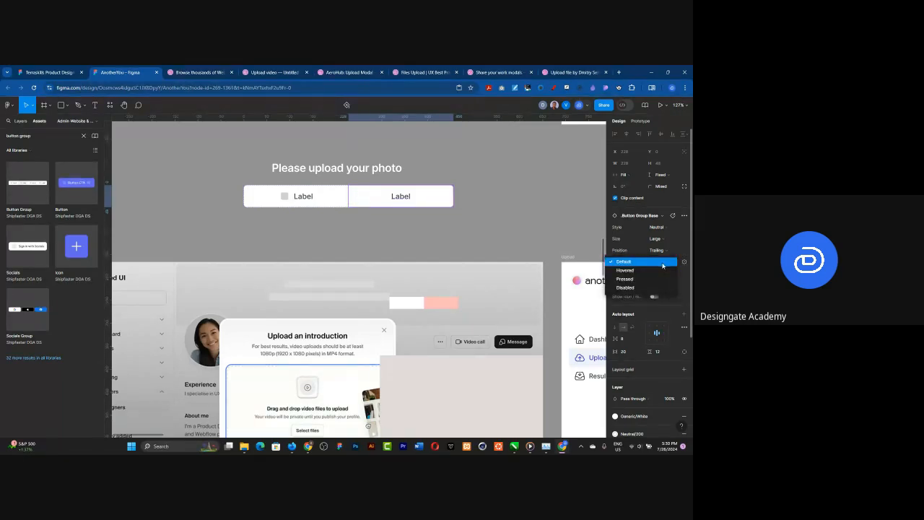
{"action": "left_click", "coordinate": [663, 263]}
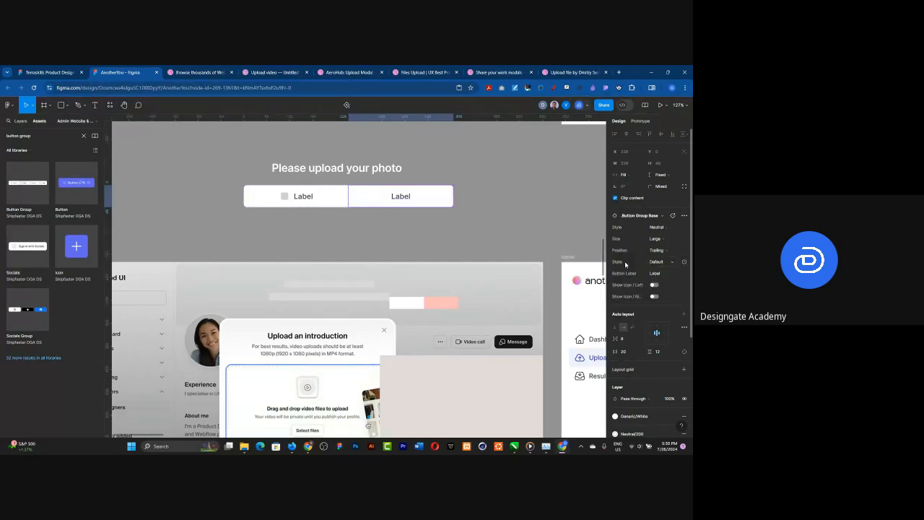
{"action": "left_click", "coordinate": [297, 196]}
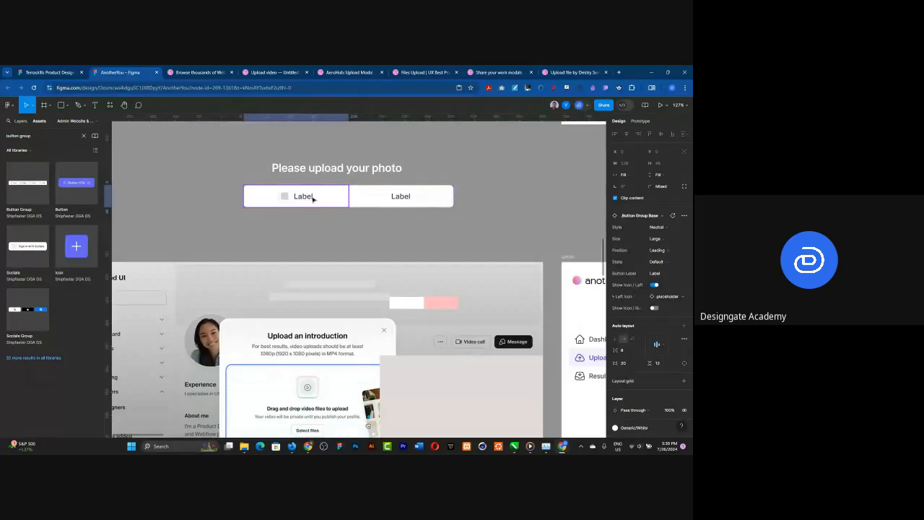
{"action": "left_click", "coordinate": [655, 285]}
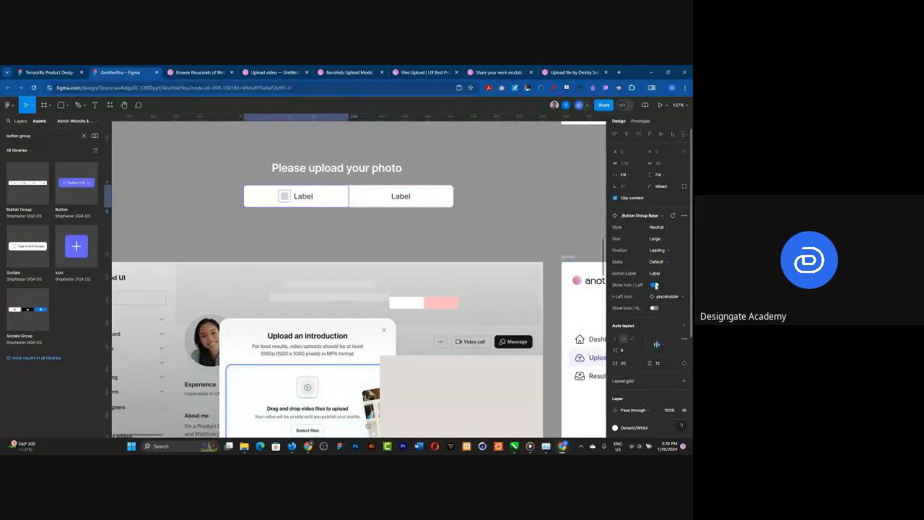
{"action": "left_click", "coordinate": [655, 285]}
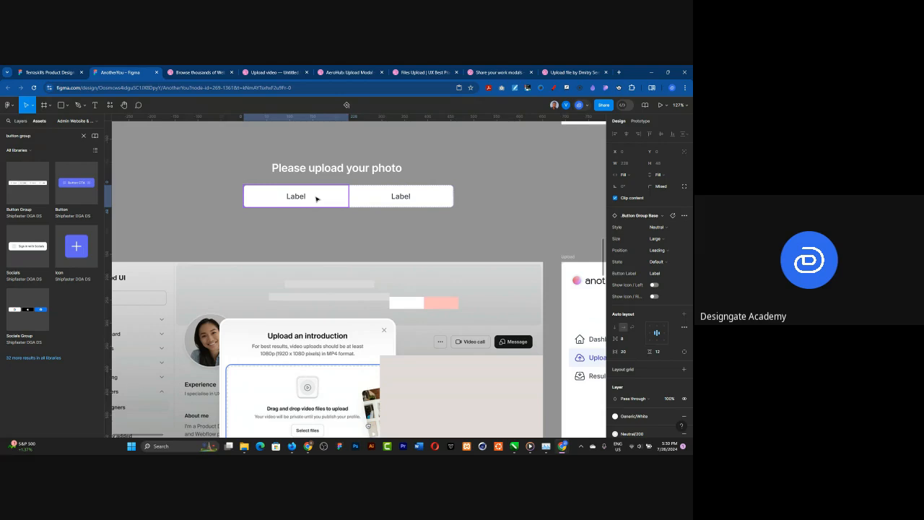
Step: Set the leading button's state to Pressed
{"action": "left_click", "coordinate": [656, 262]}
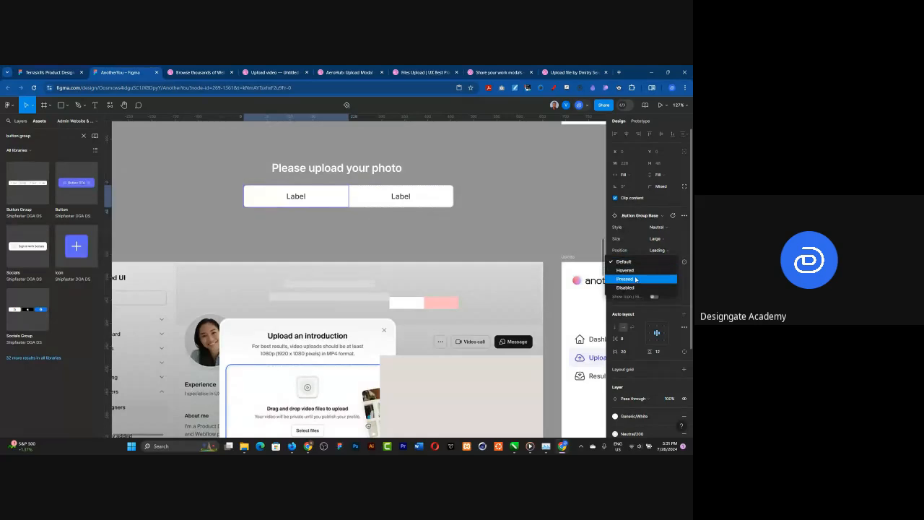
{"action": "key", "text": "Return"}
{"action": "left_click", "coordinate": [349, 239]}
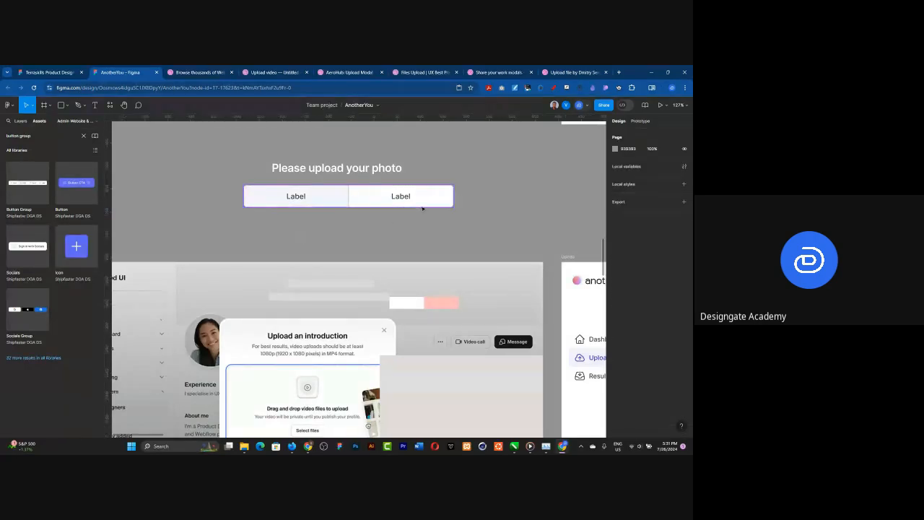
Step: Move the "Please upload your photo" heading and the button group below it slightly higher above the reference screenshot
{"action": "left_click", "coordinate": [332, 169]}
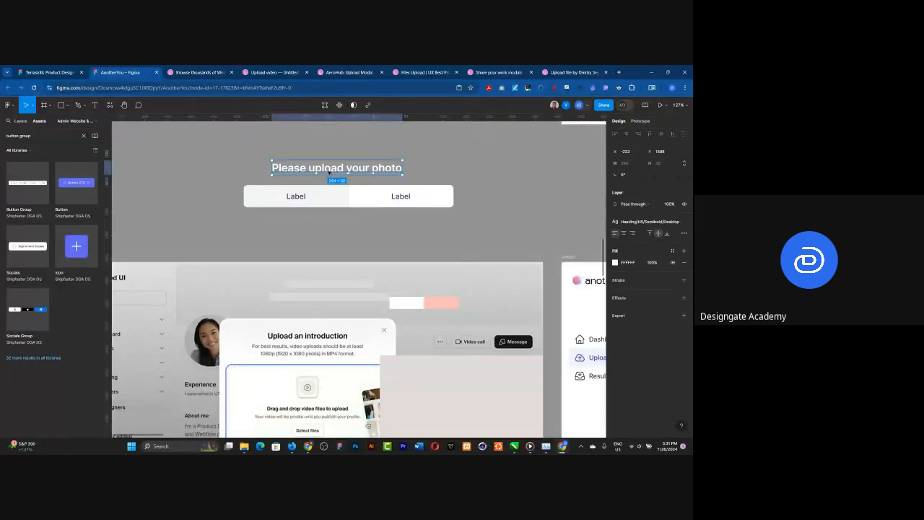
{"action": "scroll", "coordinate": [354, 196], "scroll_direction": "down", "scroll_amount": 2}
{"action": "scroll", "coordinate": [355, 197], "scroll_direction": "down", "scroll_amount": 2}
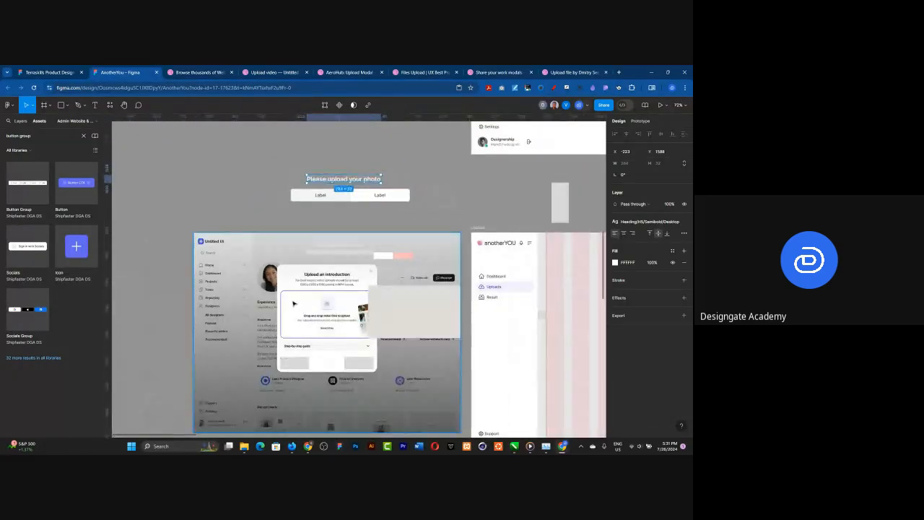
{"action": "scroll", "coordinate": [351, 242], "scroll_direction": "up", "scroll_amount": 1}
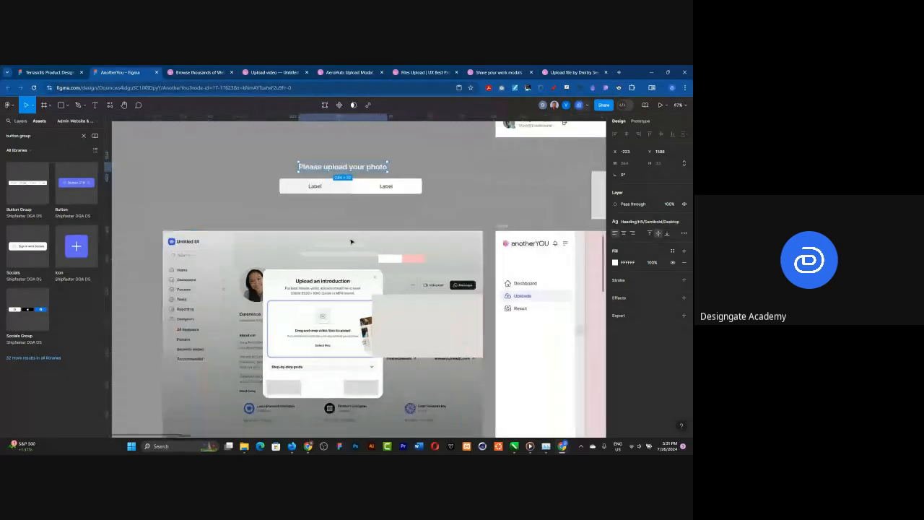
{"action": "scroll", "coordinate": [351, 241], "scroll_direction": "up", "scroll_amount": 1}
{"action": "left_click_drag", "start_coordinate": [340, 150], "coordinate": [345, 137]}
{"action": "left_click", "coordinate": [359, 179]}
{"action": "left_click_drag", "start_coordinate": [359, 180], "coordinate": [356, 165]}
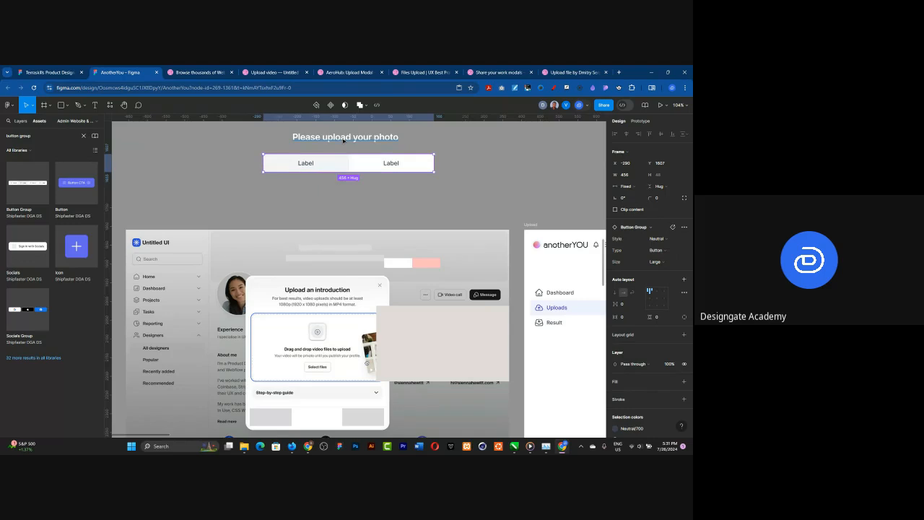
{"action": "left_click", "coordinate": [343, 137]}
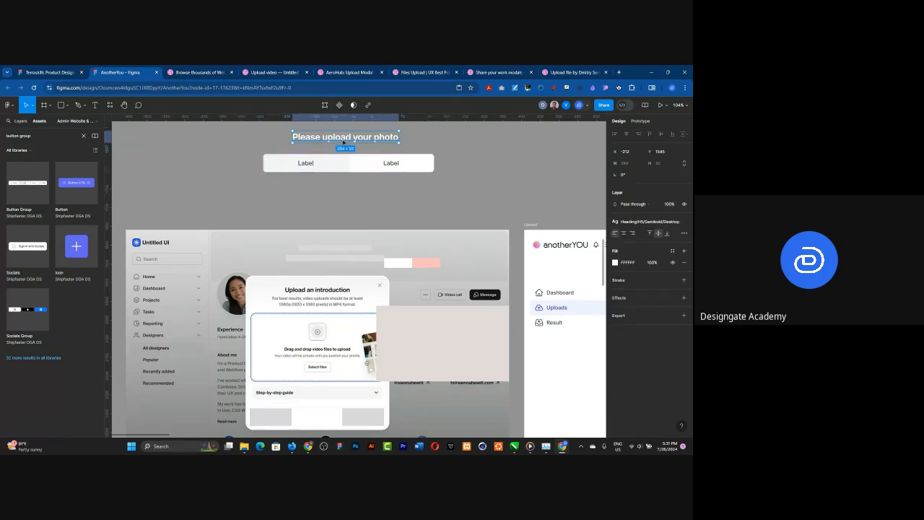
Step: Place a copy of the "Please upload your photo" heading just beneath the button group and change its text to "Drag and drop image to upload"
{"action": "left_click_drag", "start_coordinate": [343, 142], "coordinate": [344, 200]}
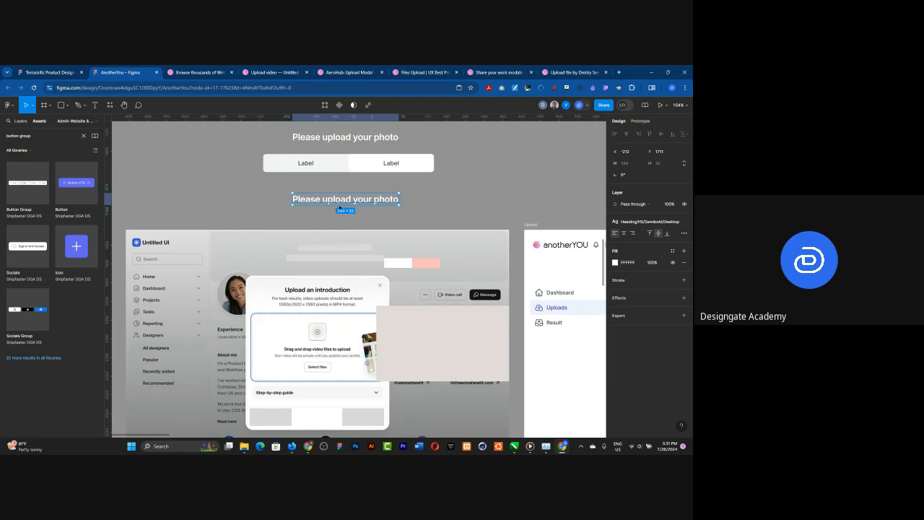
{"action": "double_click", "coordinate": [370, 199]}
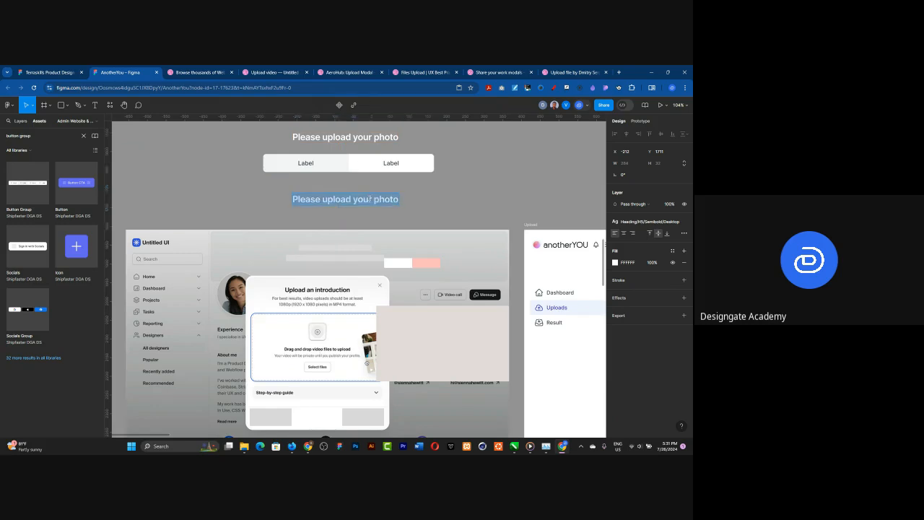
{"action": "type", "text": "Drag"}
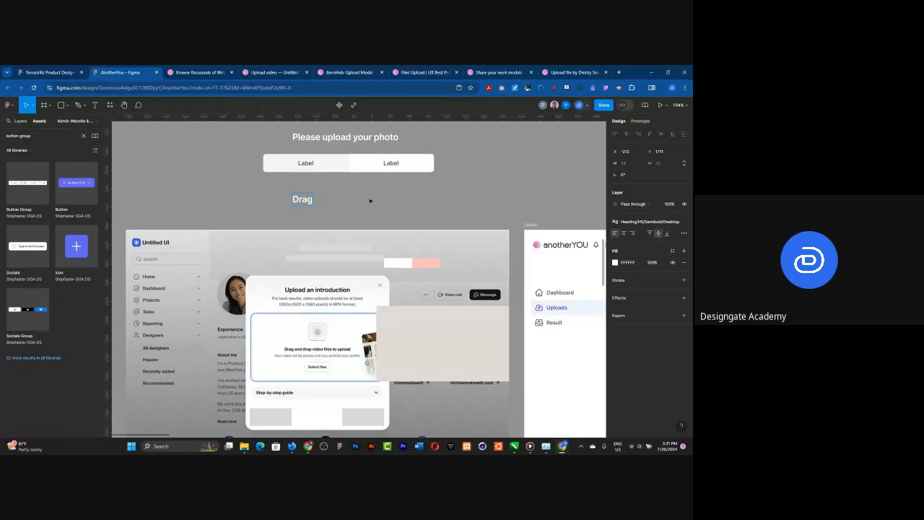
{"action": "type", "text": " and drop image to upload"}
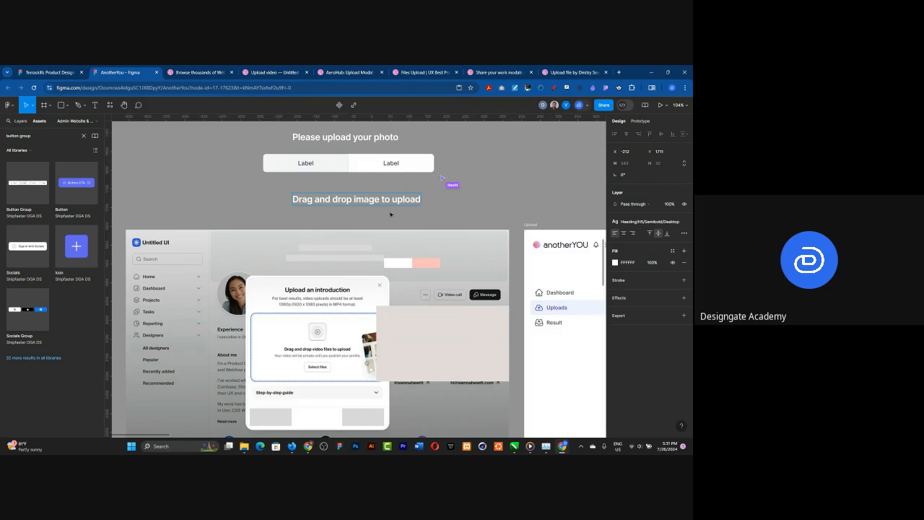
{"action": "left_click", "coordinate": [404, 201]}
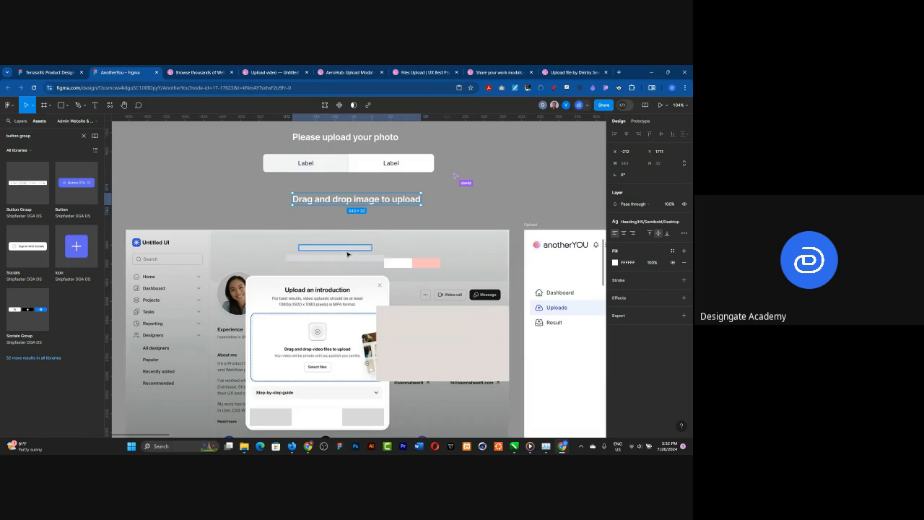
{"action": "left_click_drag", "start_coordinate": [368, 202], "coordinate": [362, 192]}
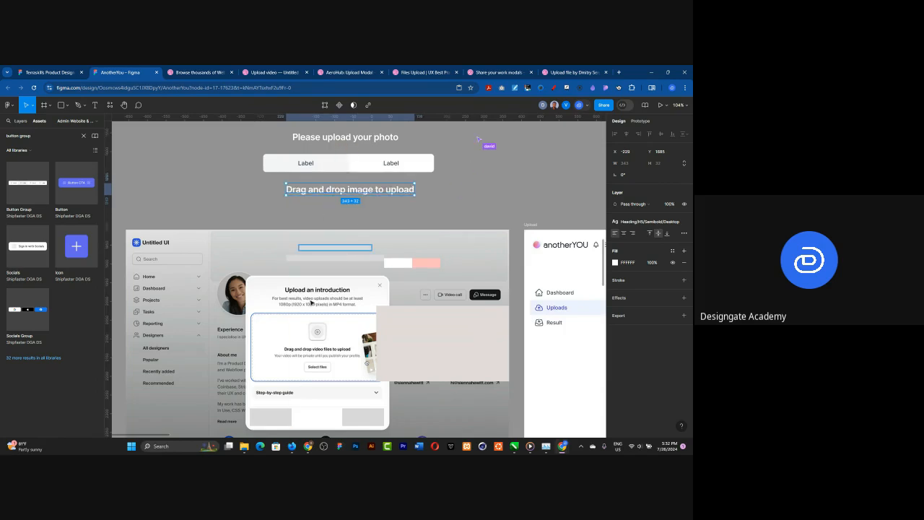
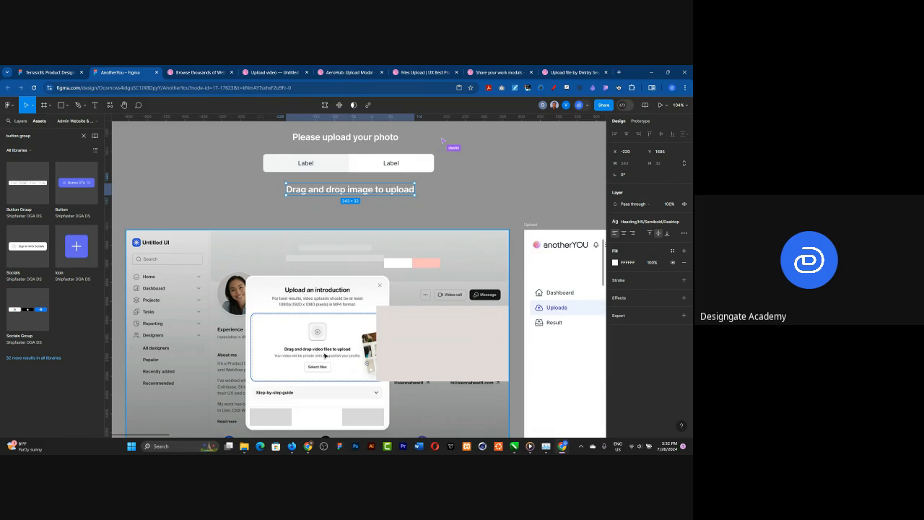
Step: Apply the Heading/H6/Semibold Desktop text style to "Drag and drop image to upload" and centre it slightly lower beneath the button group
{"action": "left_click", "coordinate": [331, 139]}
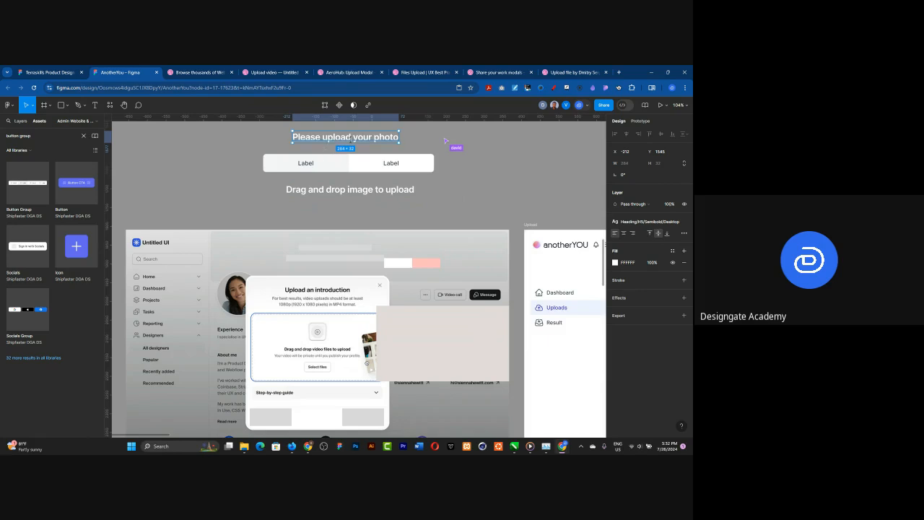
{"action": "left_click", "coordinate": [342, 191]}
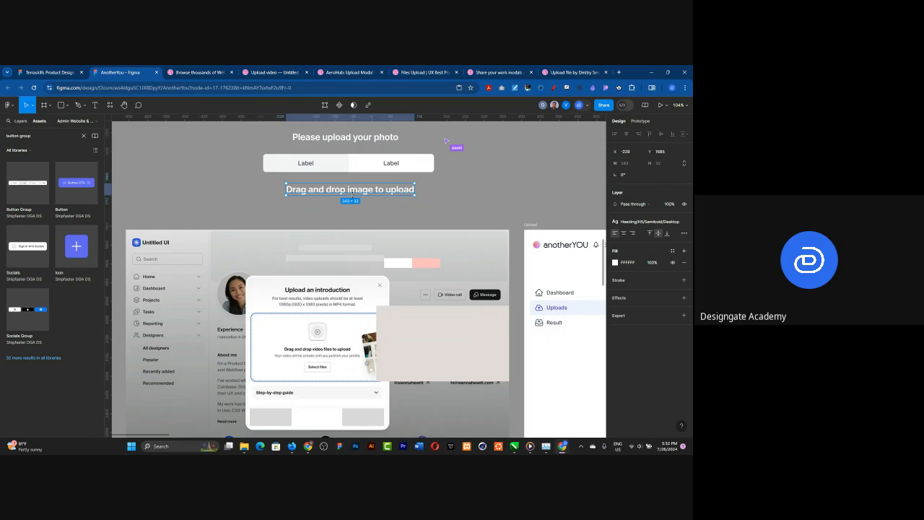
{"action": "left_click", "coordinate": [653, 225]}
{"action": "scroll", "coordinate": [649, 298], "scroll_direction": "down", "scroll_amount": 3}
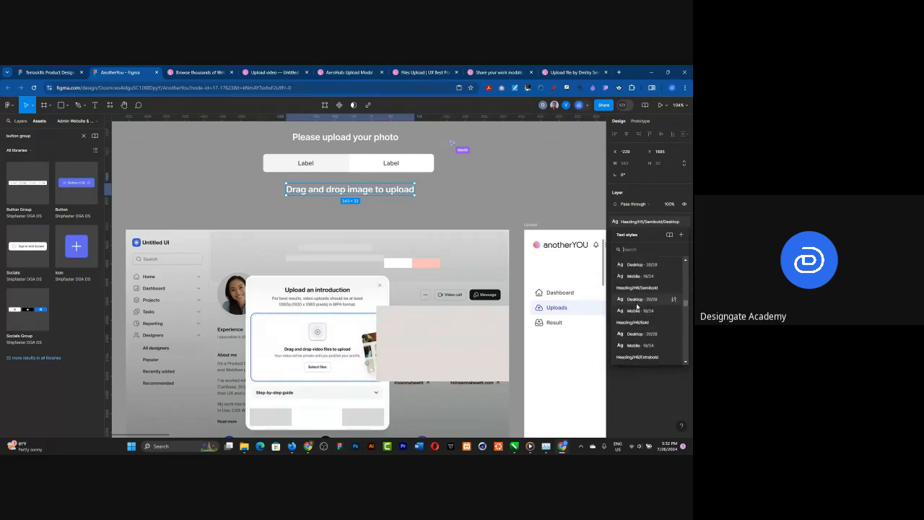
{"action": "left_click", "coordinate": [635, 301]}
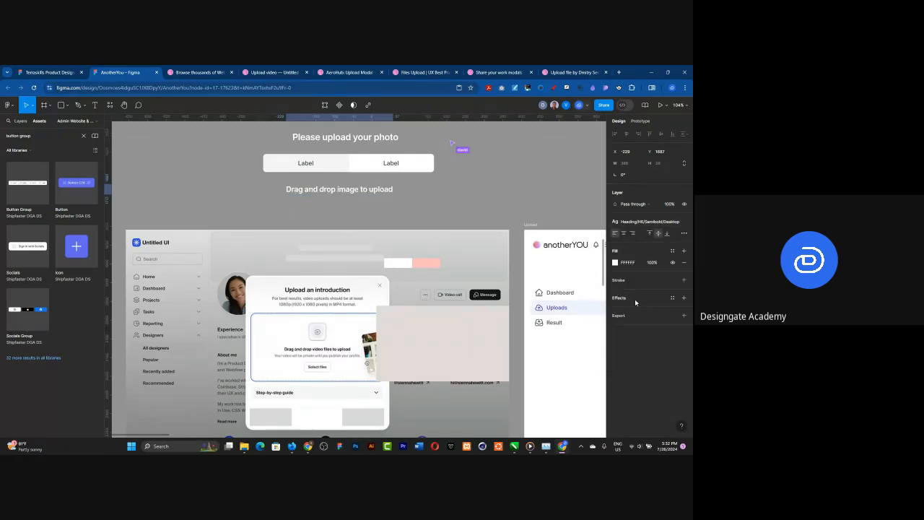
{"action": "left_click_drag", "start_coordinate": [338, 192], "coordinate": [342, 192]}
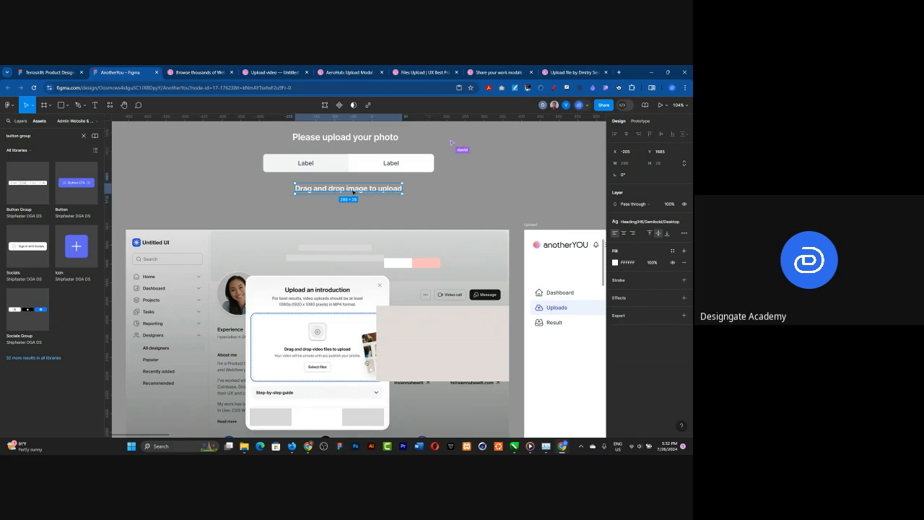
{"action": "left_click_drag", "start_coordinate": [352, 192], "coordinate": [355, 204]}
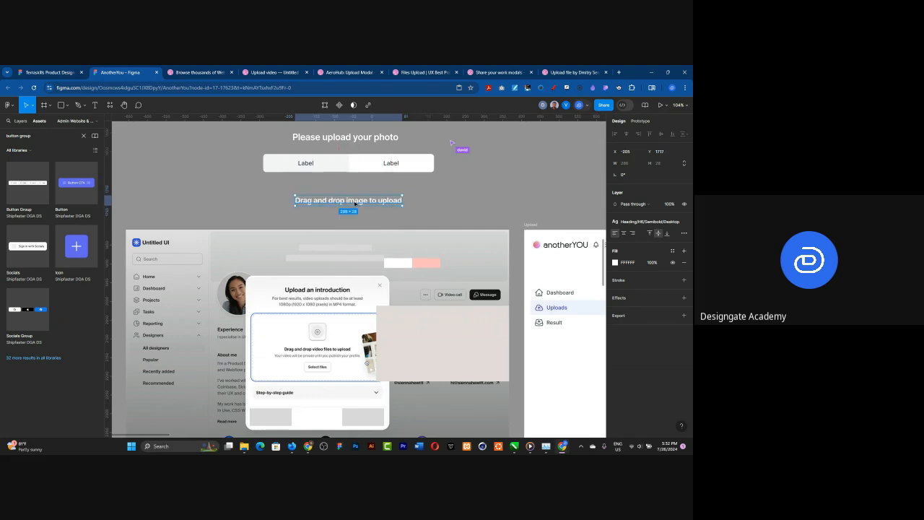
Step: Search the assets for "file upload" and place an inbox-in icon between the button group and the "Drag and drop image to upload" text
{"action": "left_click", "coordinate": [83, 137]}
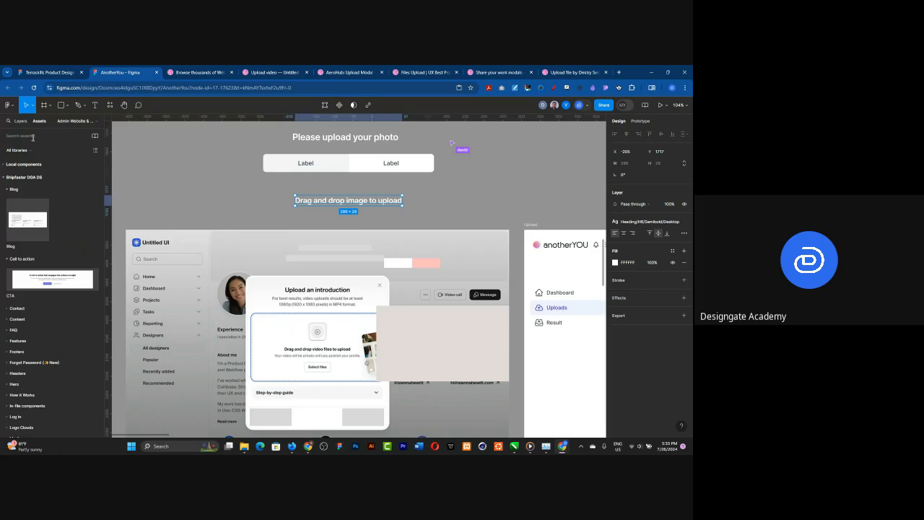
{"action": "type", "text": "file upload"}
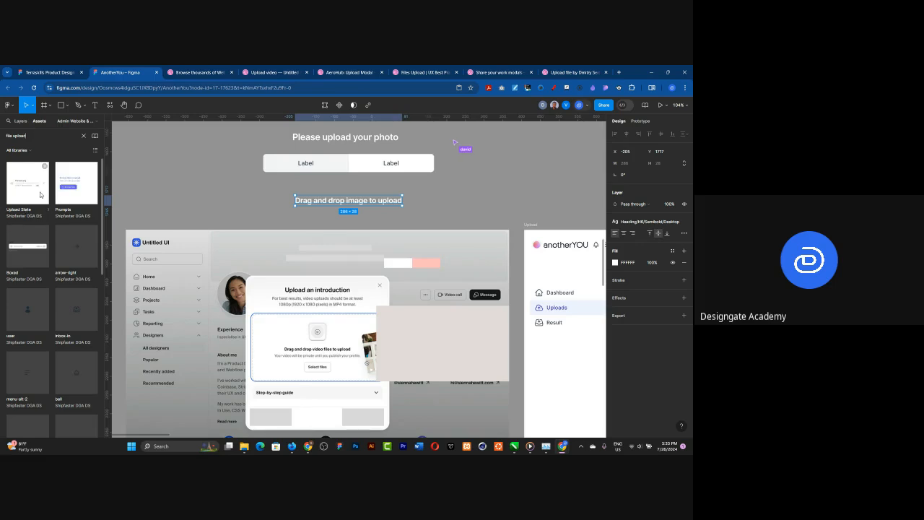
{"action": "scroll", "coordinate": [51, 224], "scroll_direction": "down", "scroll_amount": 2}
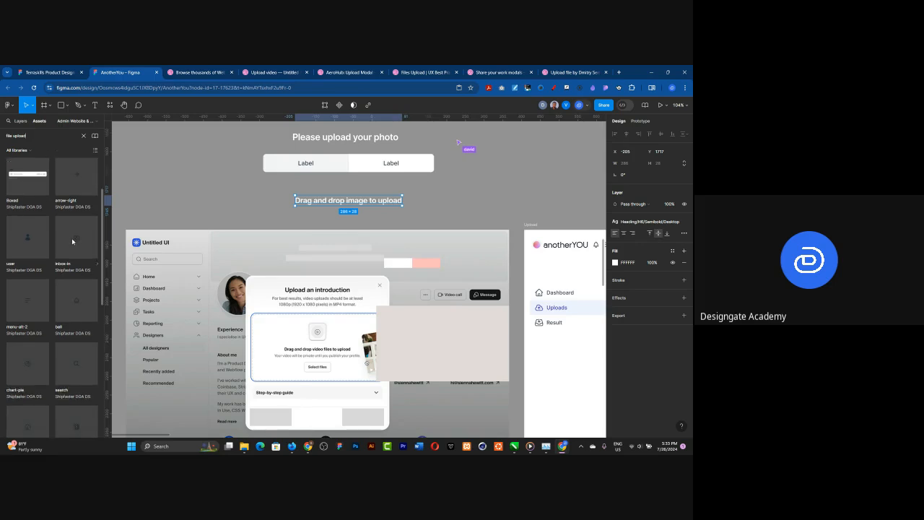
{"action": "left_click", "coordinate": [69, 251]}
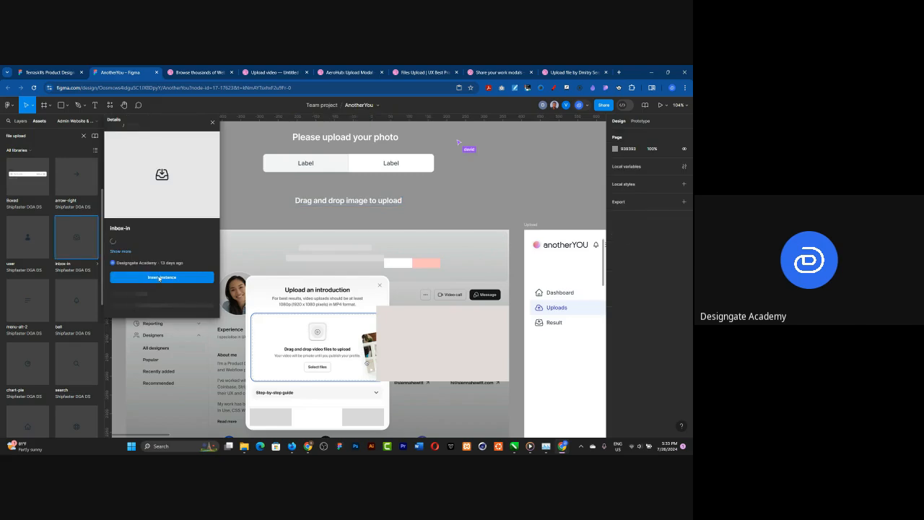
{"action": "left_click", "coordinate": [166, 284]}
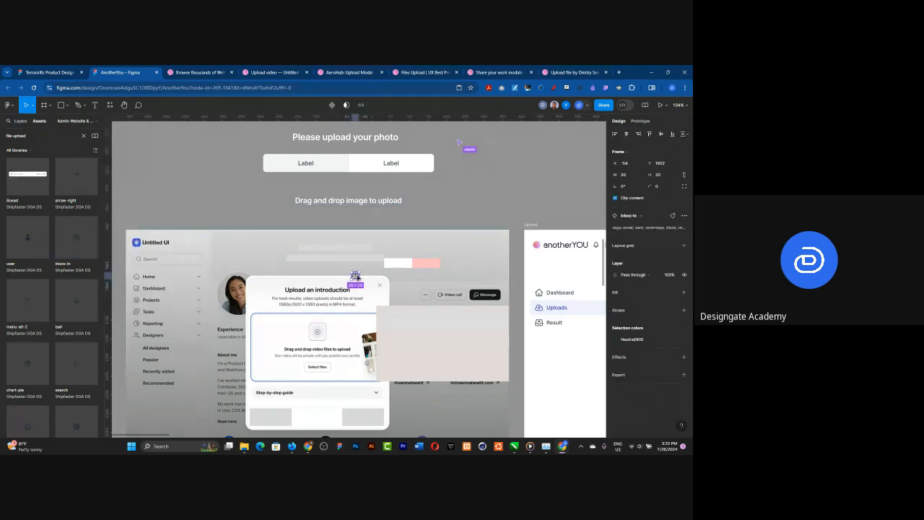
{"action": "left_click_drag", "start_coordinate": [356, 275], "coordinate": [350, 187]}
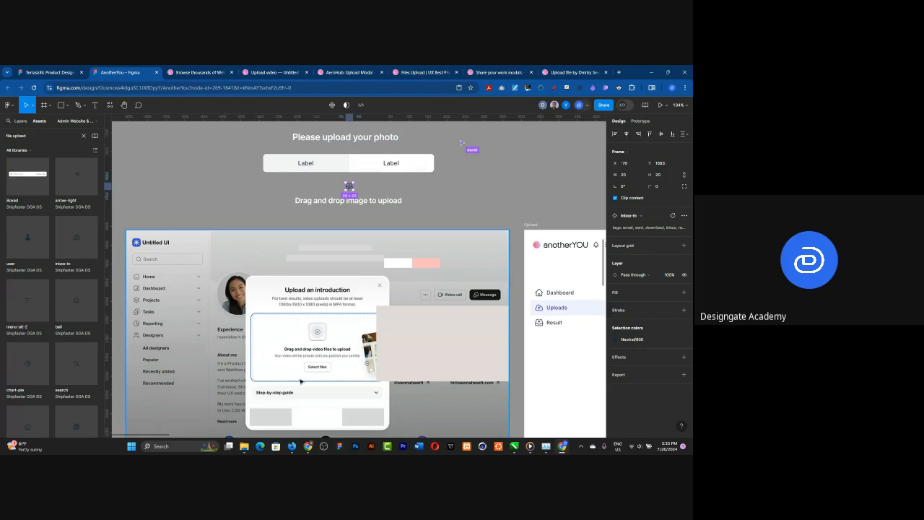
Step: Switch to a new maximized Google Chrome window and open freepik.com
{"action": "left_click", "coordinate": [311, 449]}
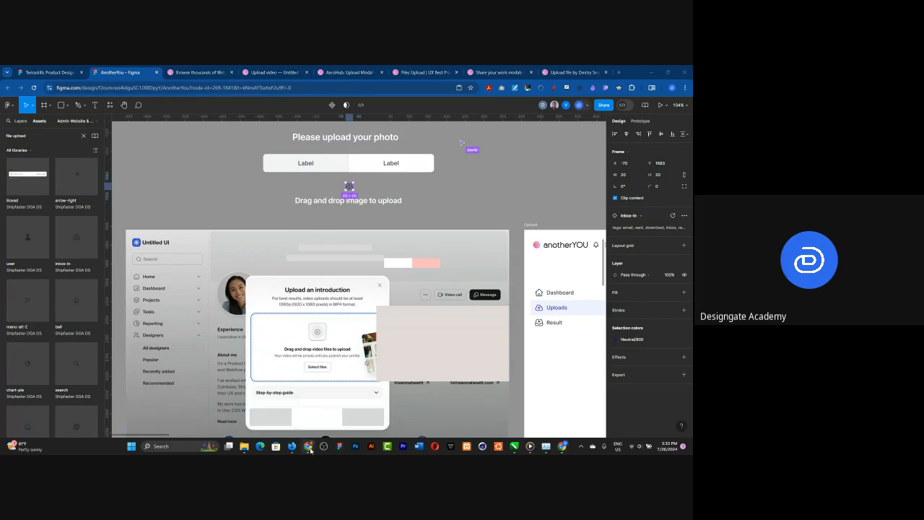
{"action": "right_click", "coordinate": [311, 449]}
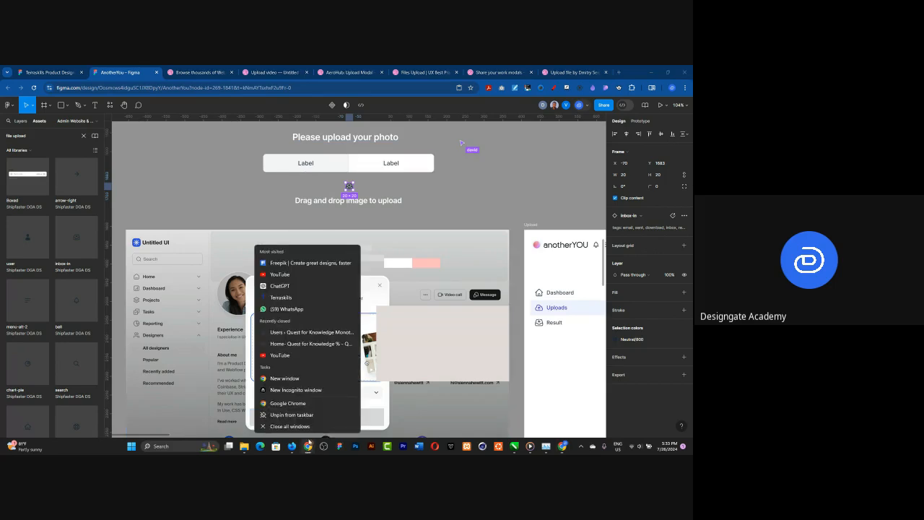
{"action": "left_click", "coordinate": [300, 405]}
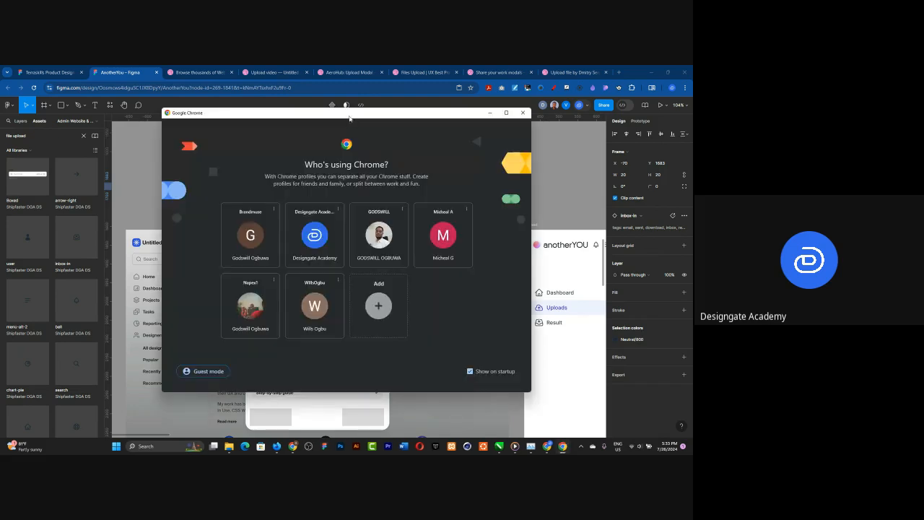
{"action": "left_click_drag", "start_coordinate": [394, 129], "coordinate": [908, 135]}
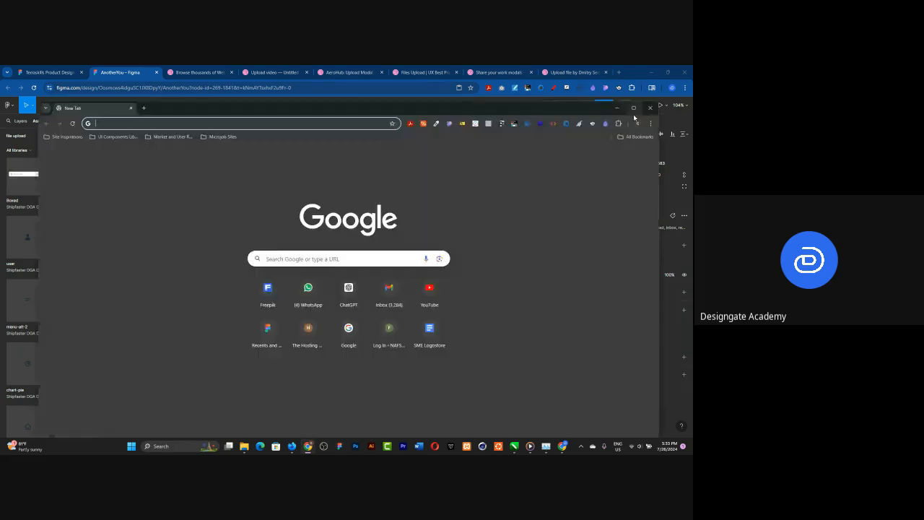
{"action": "left_click", "coordinate": [633, 108]}
{"action": "type", "text": "freepik.com"}
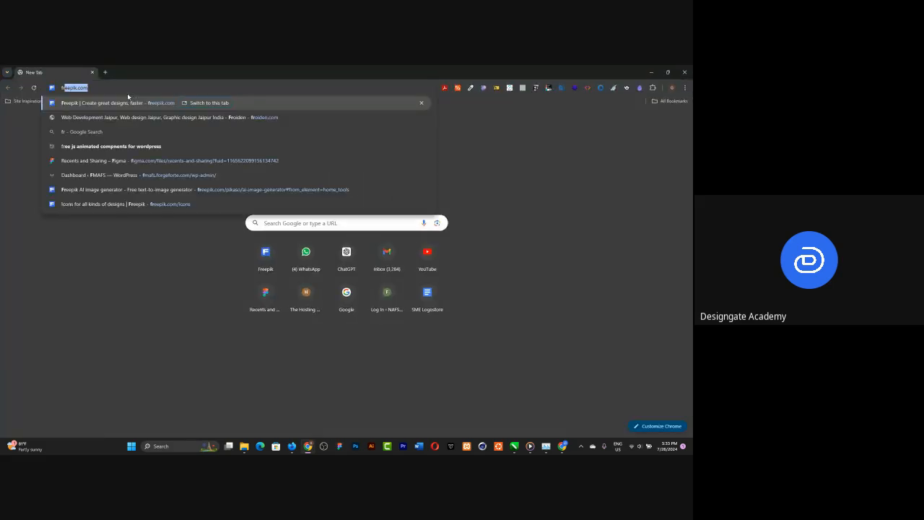
{"action": "key", "text": "Return"}
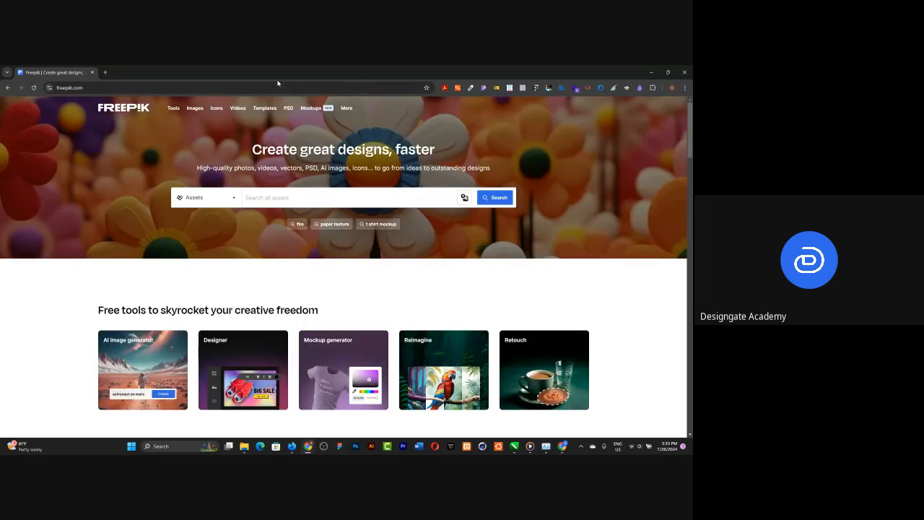
{"action": "left_click_drag", "start_coordinate": [277, 83], "coordinate": [337, 286]}
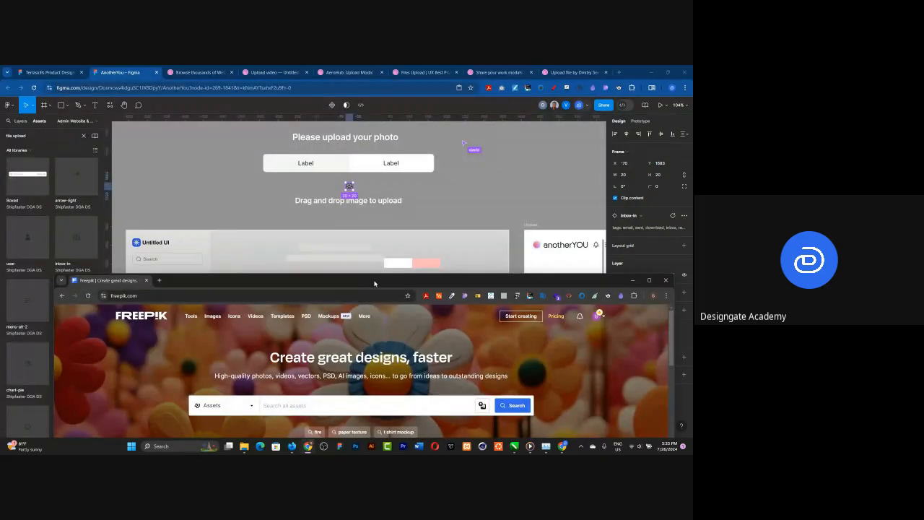
{"action": "left_click_drag", "start_coordinate": [374, 283], "coordinate": [350, 118]}
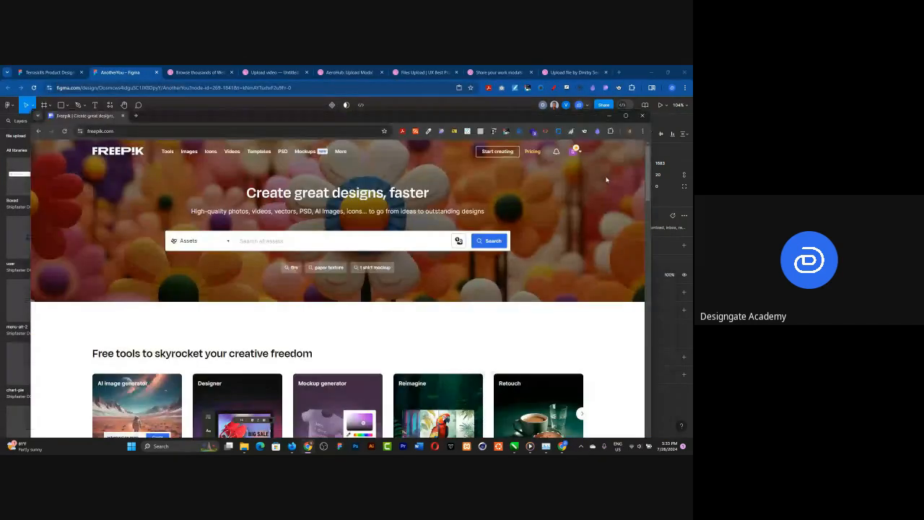
{"action": "left_click", "coordinate": [625, 116]}
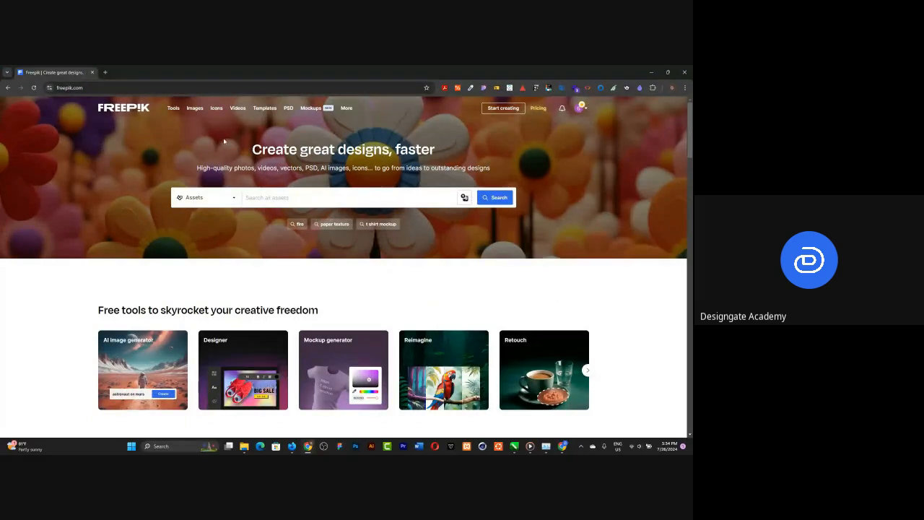
Step: Go to Freepik's full icon collection and search it for "3d upload icon"
{"action": "mouse_move", "coordinate": [217, 107]}
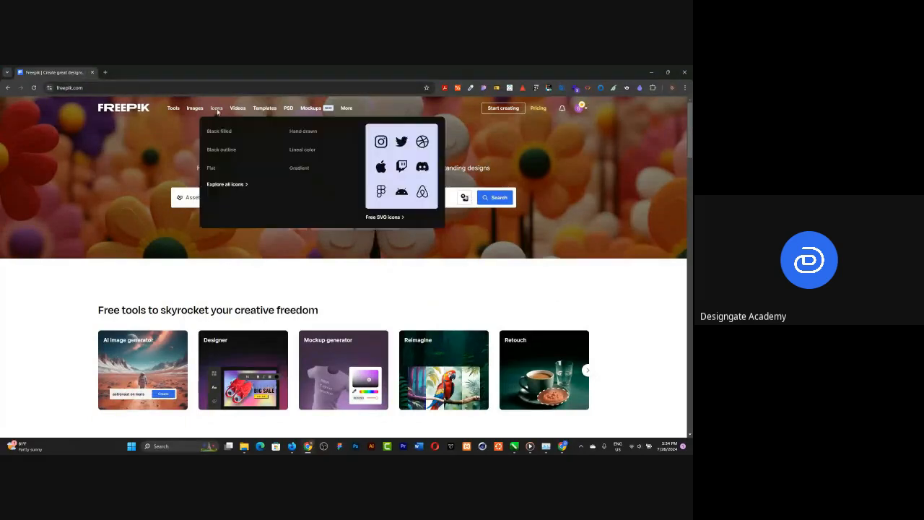
{"action": "left_click", "coordinate": [226, 185]}
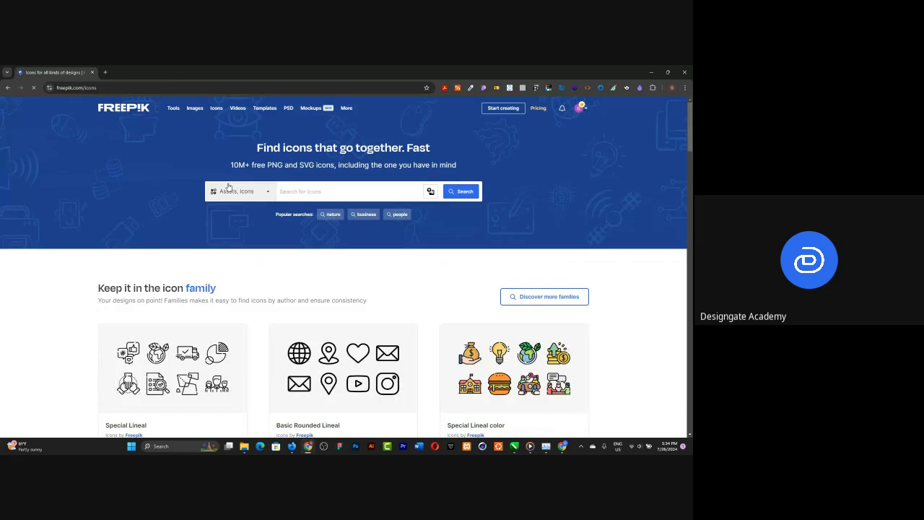
{"action": "type", "text": "3d upload icon"}
{"action": "key", "text": "Return"}
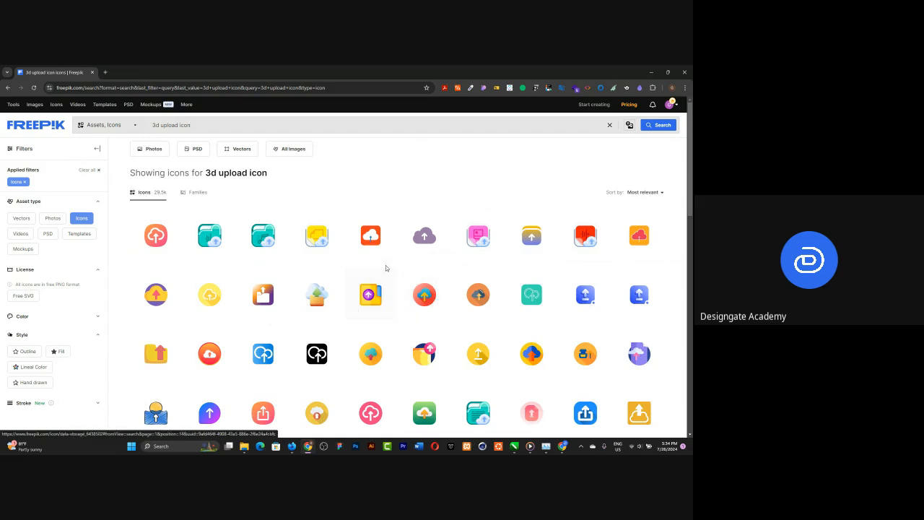
Step: Browse the upload icon results and copy the teal folder icon with the small upload badge as SVG
{"action": "scroll", "coordinate": [385, 265], "scroll_direction": "down", "scroll_amount": 2}
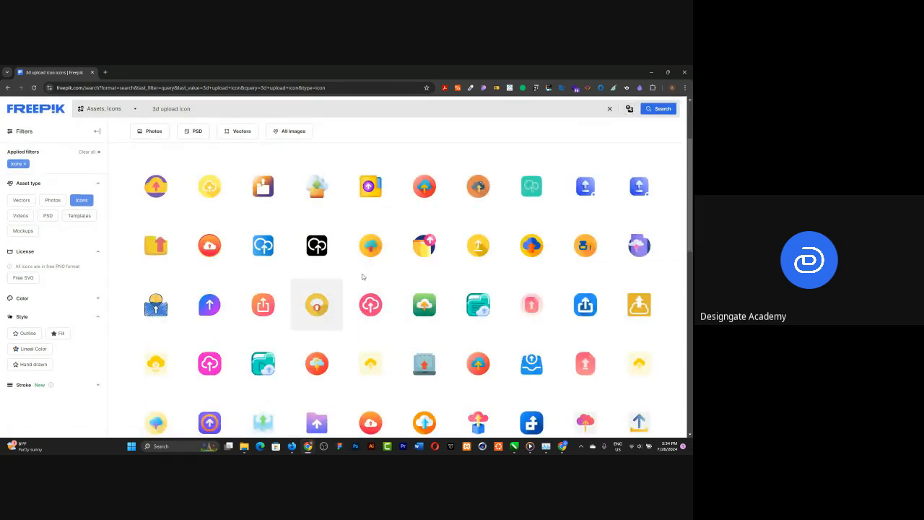
{"action": "key", "text": "alt+Tab"}
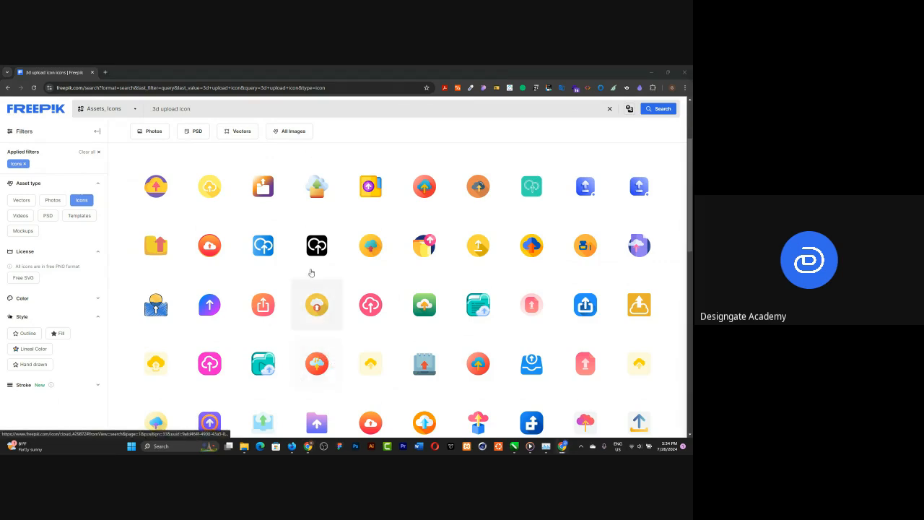
{"action": "scroll", "coordinate": [312, 272], "scroll_direction": "down", "scroll_amount": 1}
{"action": "scroll", "coordinate": [312, 271], "scroll_direction": "down", "scroll_amount": 3}
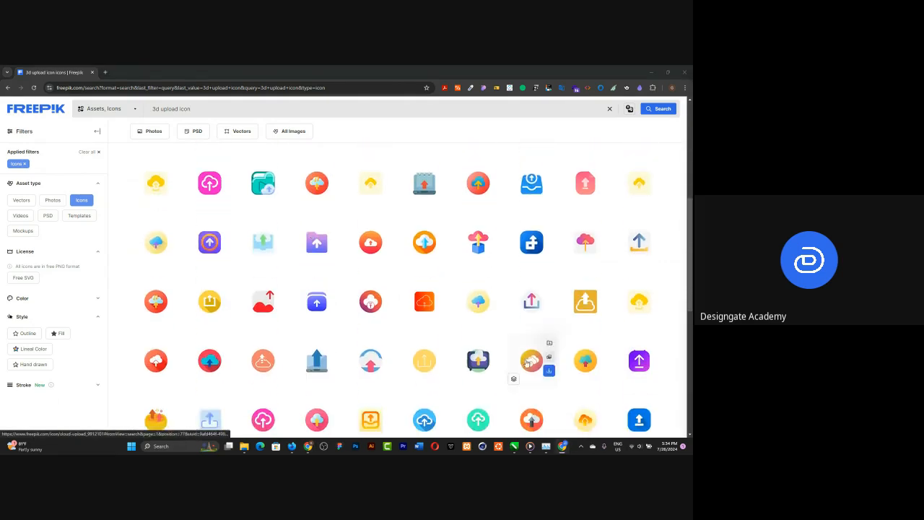
{"action": "scroll", "coordinate": [505, 358], "scroll_direction": "down", "scroll_amount": 3}
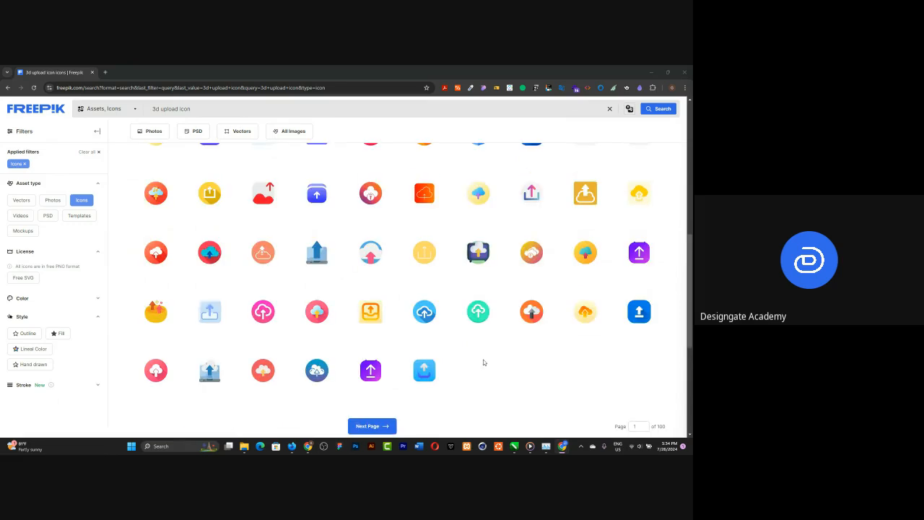
{"action": "scroll", "coordinate": [494, 365], "scroll_direction": "up", "scroll_amount": 4}
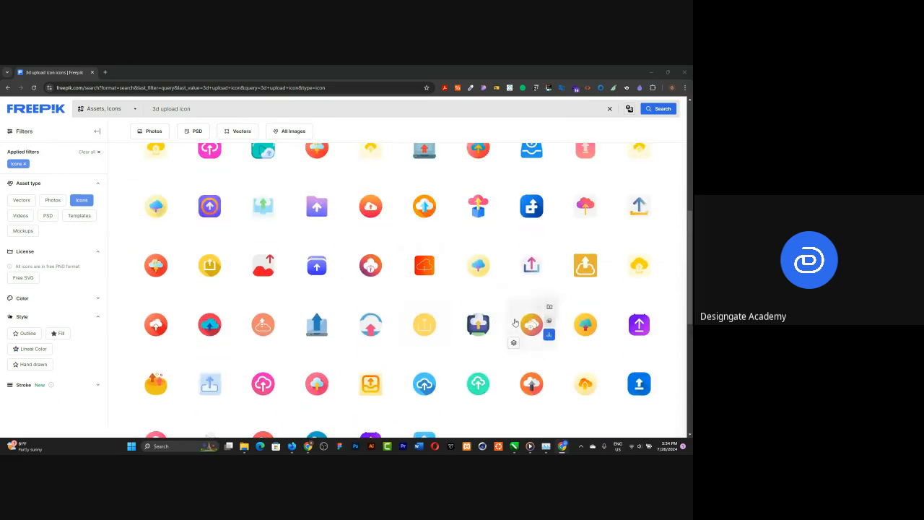
{"action": "scroll", "coordinate": [515, 322], "scroll_direction": "up", "scroll_amount": 2}
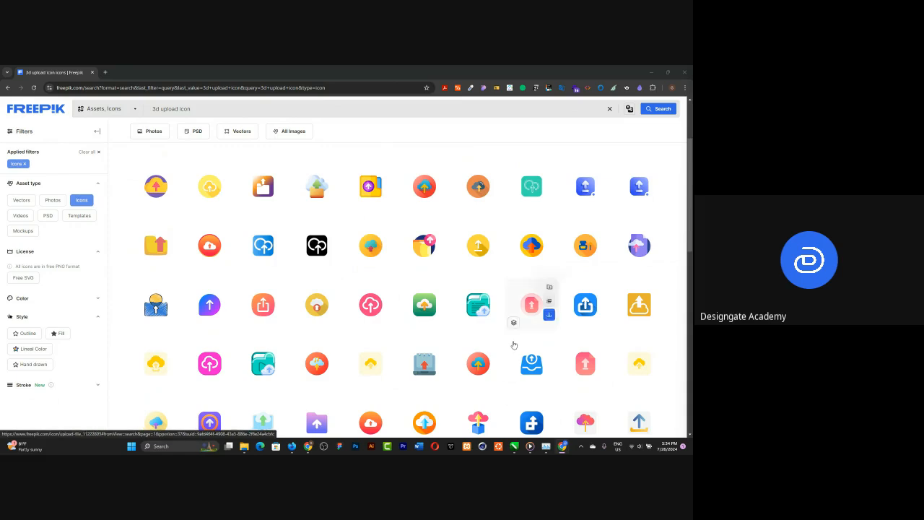
{"action": "mouse_move", "coordinate": [521, 365]}
{"action": "mouse_move", "coordinate": [477, 317]}
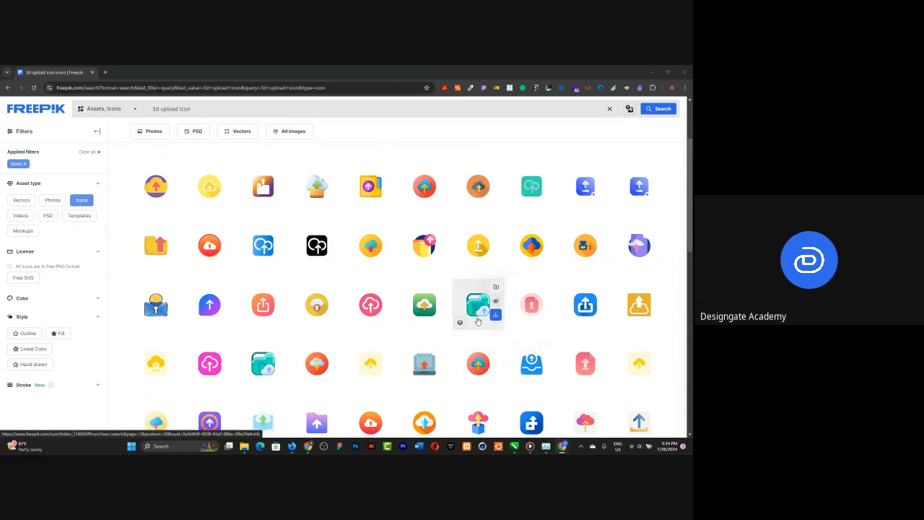
{"action": "scroll", "coordinate": [477, 321], "scroll_direction": "down", "scroll_amount": 6}
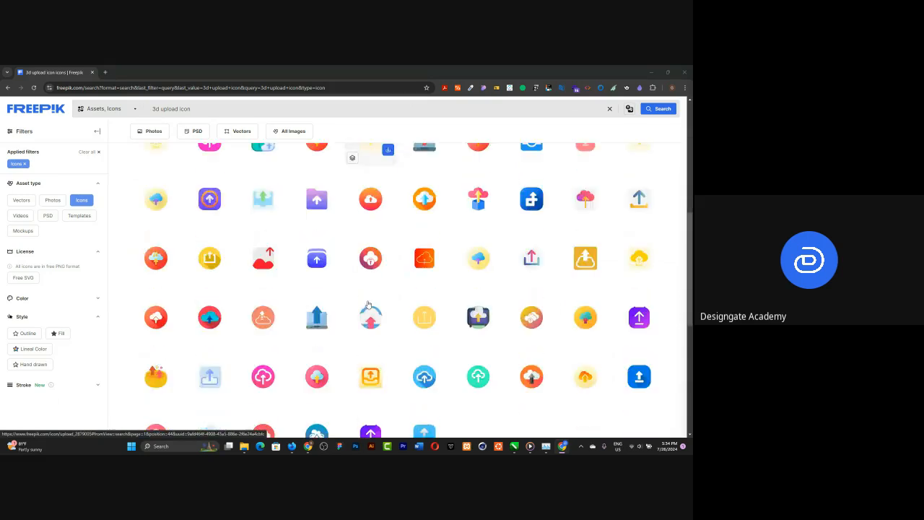
{"action": "scroll", "coordinate": [437, 297], "scroll_direction": "up", "scroll_amount": 3}
{"action": "scroll", "coordinate": [438, 298], "scroll_direction": "up", "scroll_amount": 1}
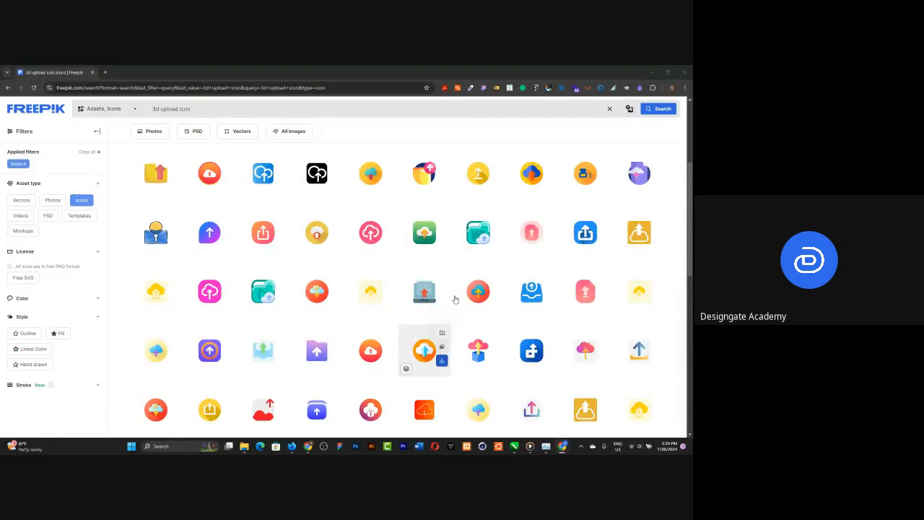
{"action": "mouse_move", "coordinate": [496, 232]}
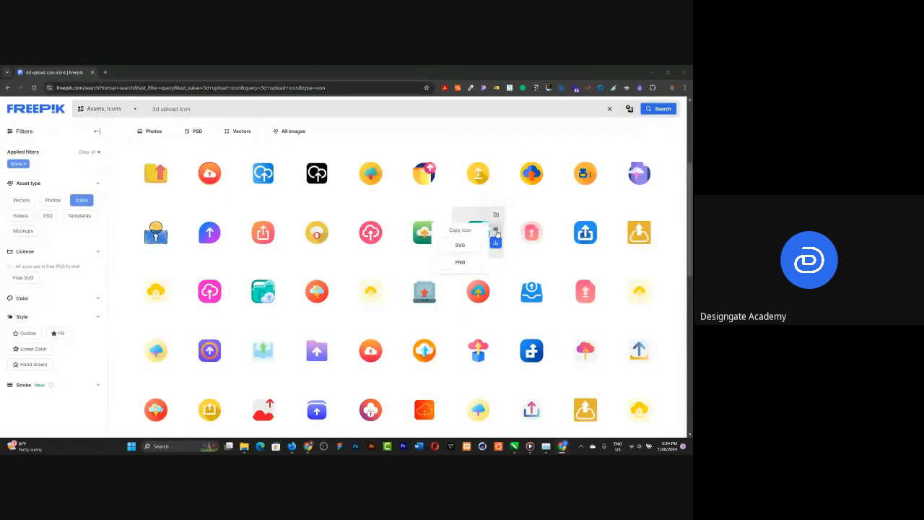
{"action": "left_click", "coordinate": [454, 248]}
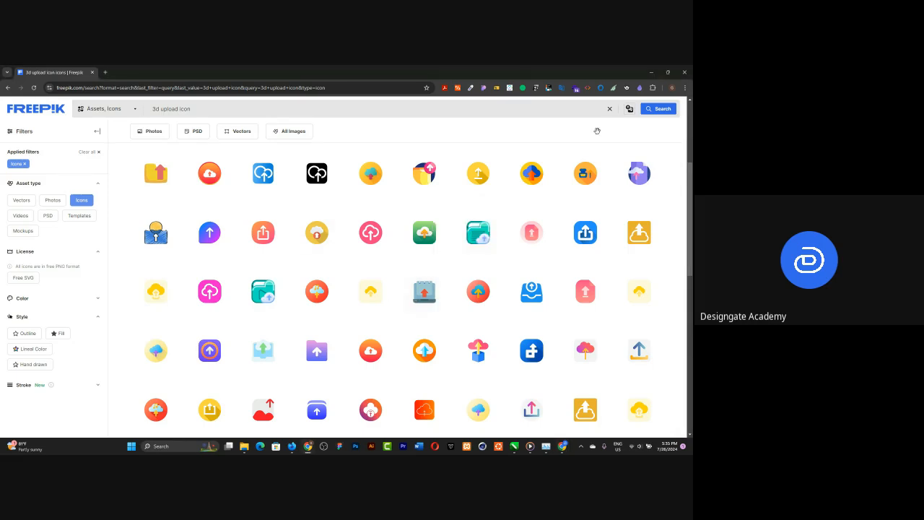
Step: Return to the Figma file, paste the copied folder upload icon and scale it proportionally to 50 × 50
{"action": "left_click", "coordinate": [650, 72]}
{"action": "left_click", "coordinate": [259, 183]}
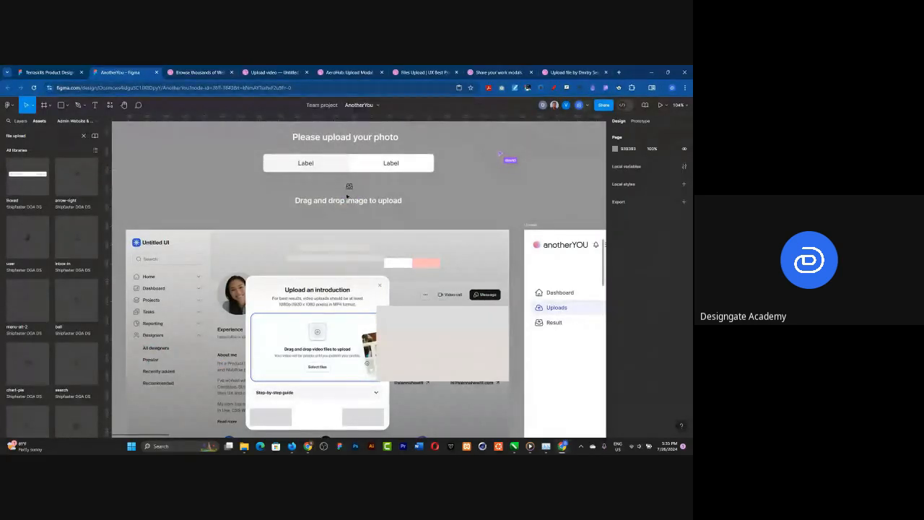
{"action": "key", "text": "ctrl+v"}
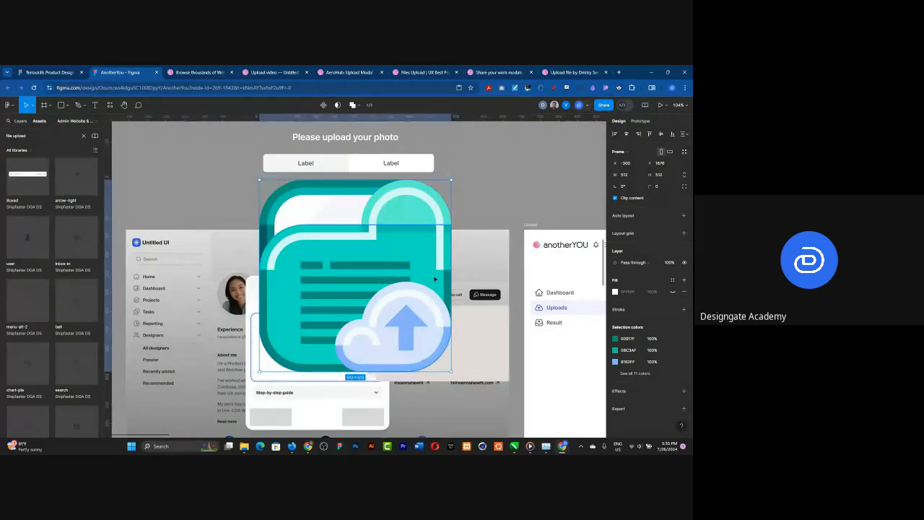
{"action": "key", "text": "k"}
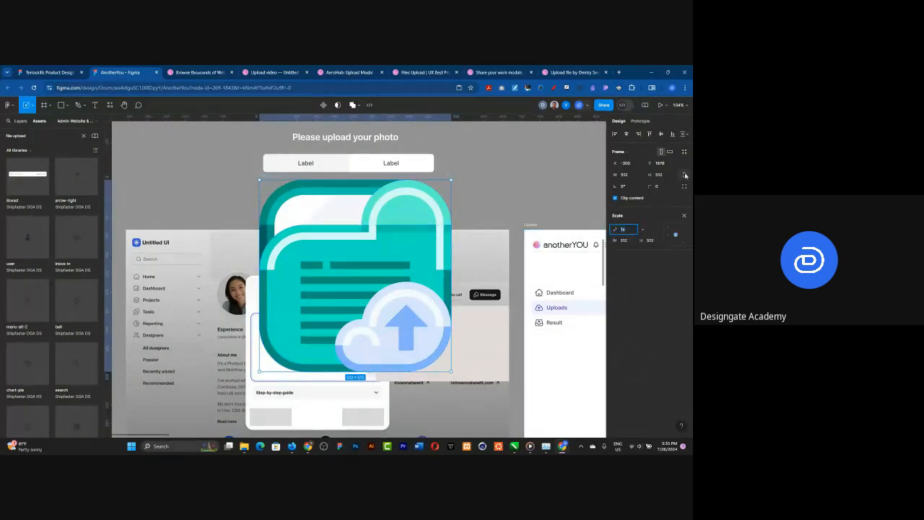
{"action": "left_click", "coordinate": [634, 179]}
{"action": "type", "text": "75"}
{"action": "key", "text": "Return"}
{"action": "left_click", "coordinate": [624, 177]}
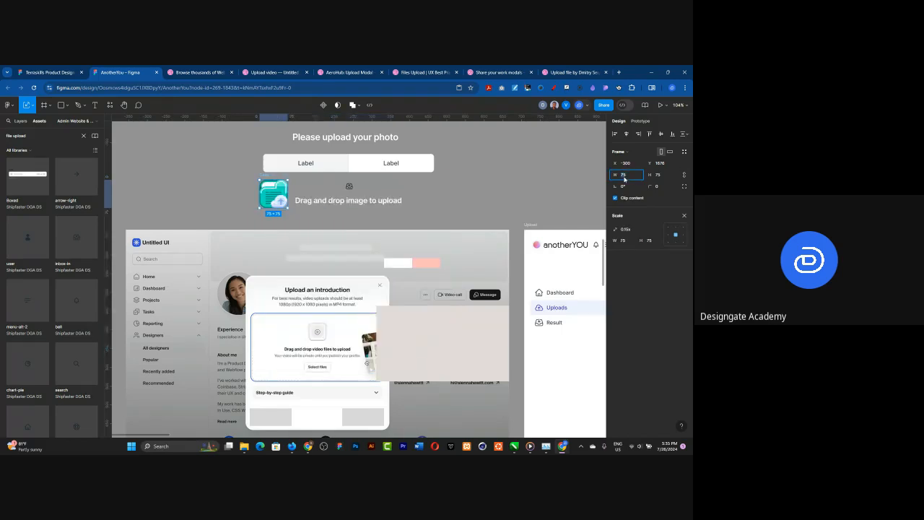
{"action": "type", "text": "50"}
{"action": "key", "text": "Return"}
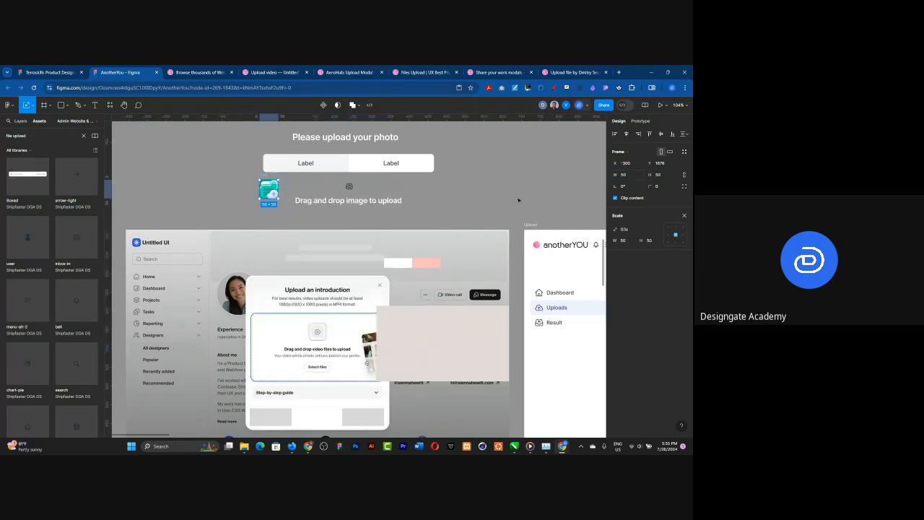
Step: Lower the drag-and-drop text slightly, replacing the inbox icon above it with the folder icon and moving the inbox icon aside
{"action": "left_click", "coordinate": [344, 204]}
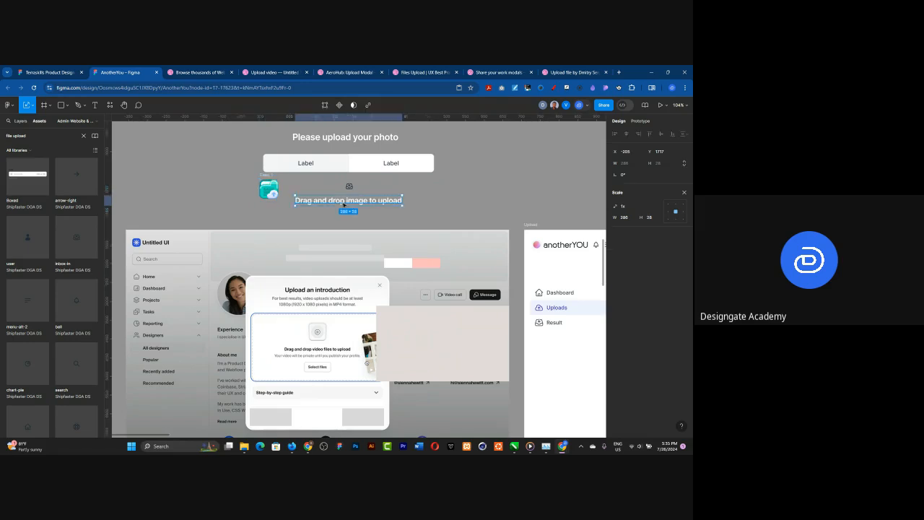
{"action": "left_click_drag", "start_coordinate": [343, 205], "coordinate": [340, 181]}
{"action": "left_click", "coordinate": [349, 187]}
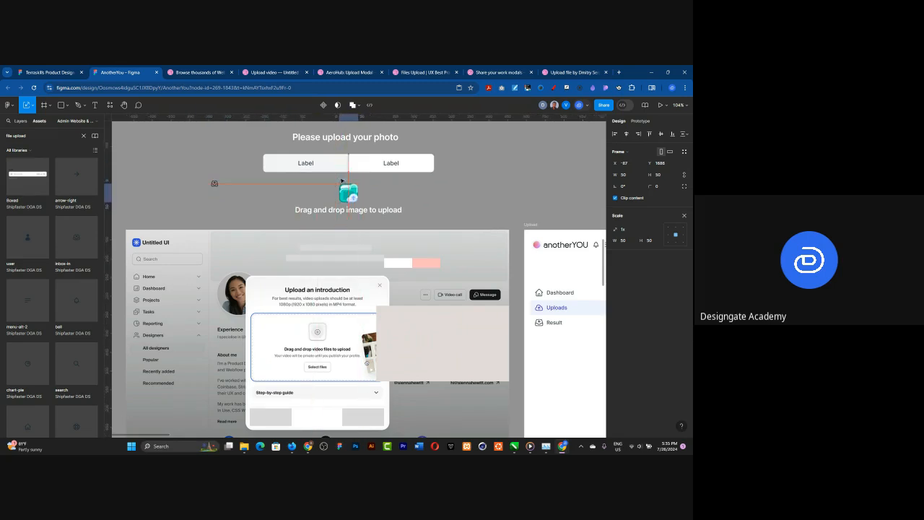
{"action": "left_click", "coordinate": [434, 194]}
Step: Move the beige rectangle and the reference dialog screenshot down to free space under the drag-and-drop text
{"action": "left_click_drag", "start_coordinate": [430, 343], "coordinate": [444, 422]}
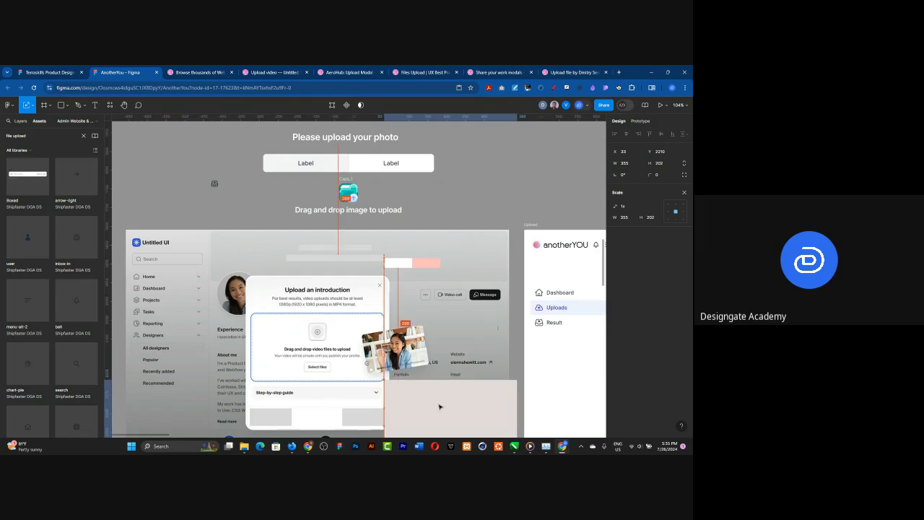
{"action": "left_click", "coordinate": [433, 320]}
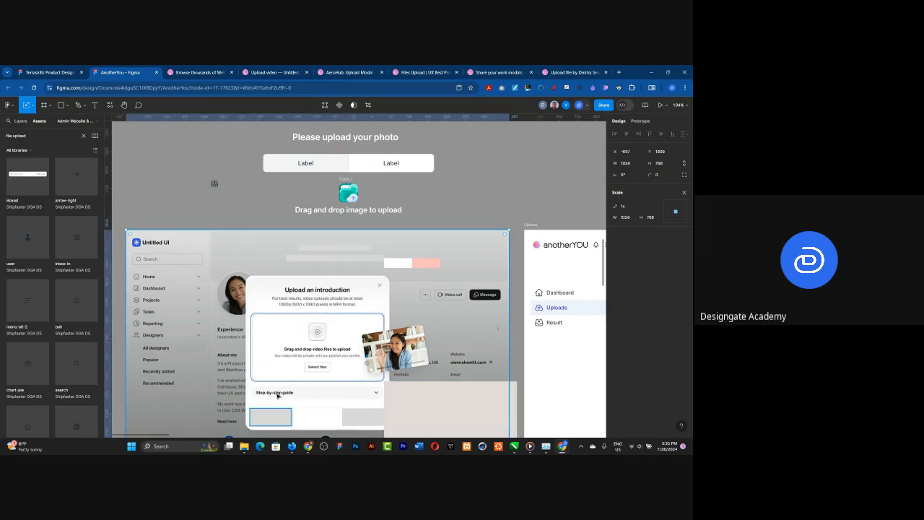
{"action": "left_click_drag", "start_coordinate": [346, 252], "coordinate": [353, 277]}
Step: Delete the leftover grey bars and the white and pink rectangles around the top of the reference screenshot
{"action": "left_click_drag", "start_coordinate": [273, 231], "coordinate": [349, 251]}
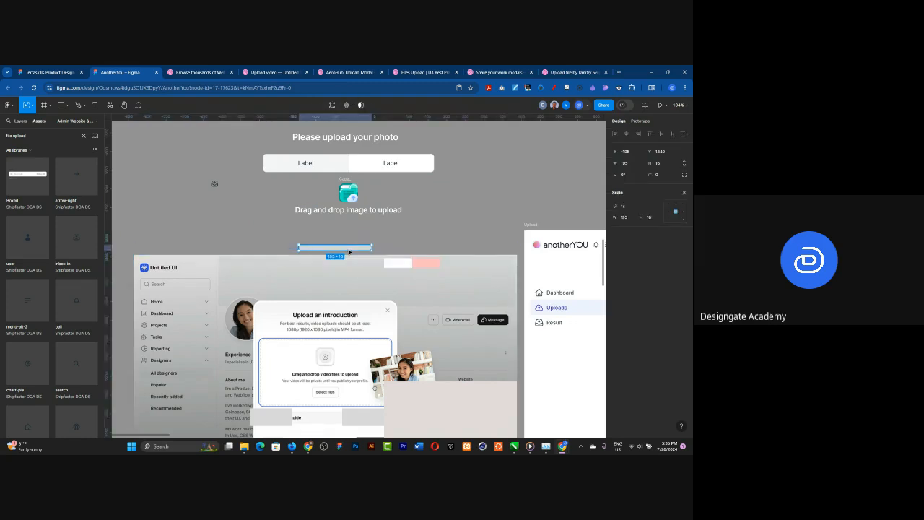
{"action": "left_click", "coordinate": [404, 263]}
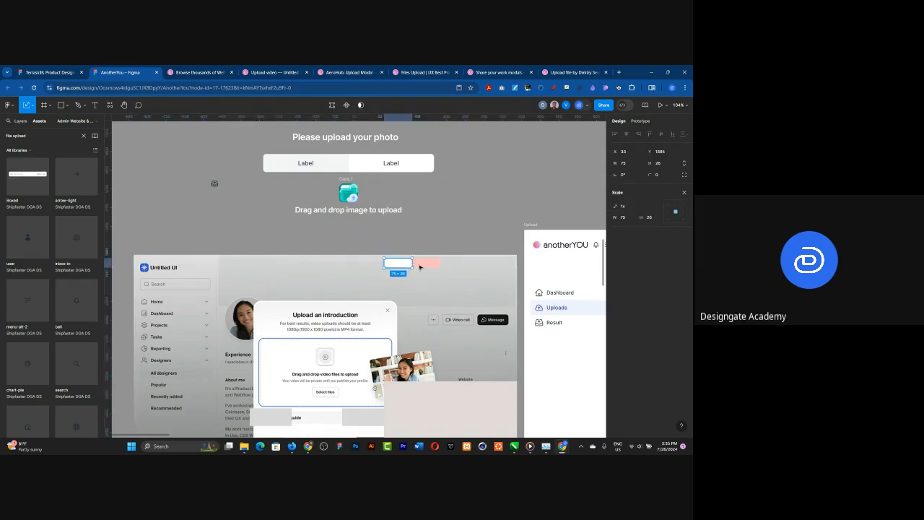
{"action": "left_click", "coordinate": [361, 260]}
{"action": "key", "text": "Escape"}
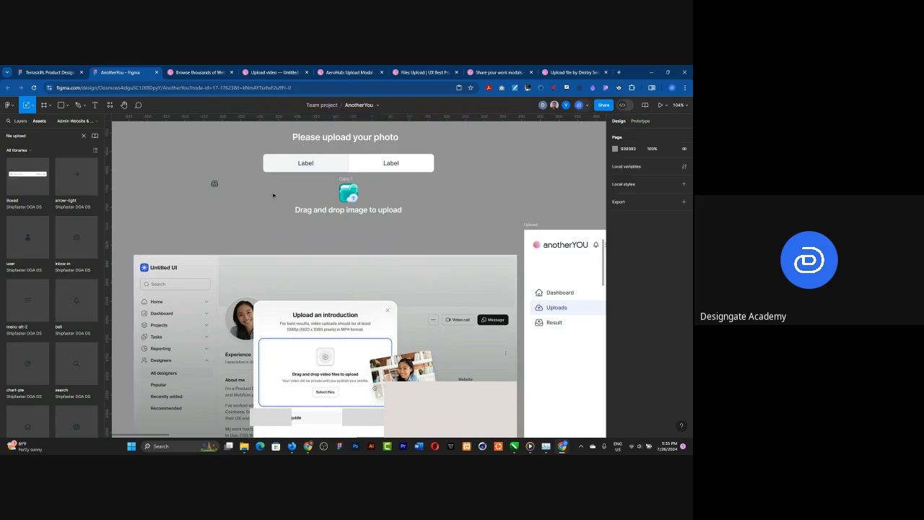
Step: Change the button group's first label to "File Upload"
{"action": "double_click", "coordinate": [307, 165]}
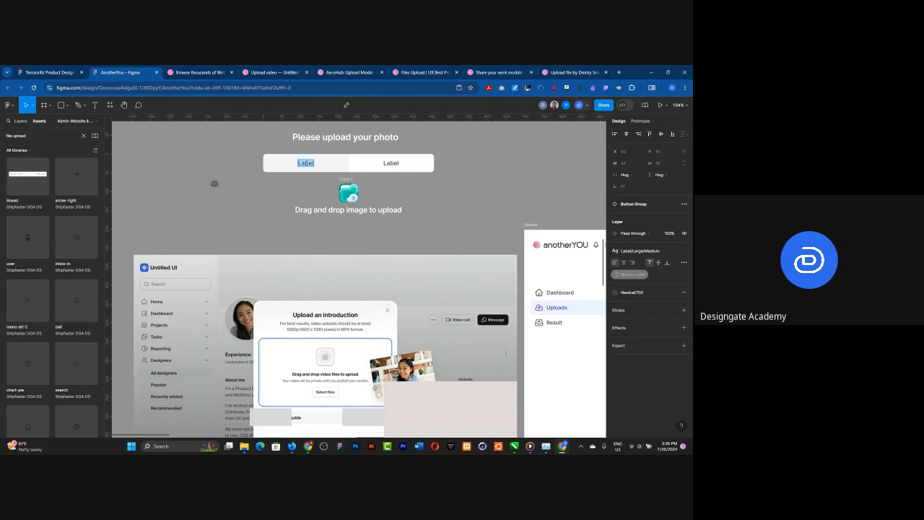
{"action": "type", "text": "Uplo"}
{"action": "key", "text": "BackSpace"}
{"action": "key", "text": "BackSpace"}
{"action": "key", "text": "BackSpace"}
{"action": "key", "text": "BackSpace"}
{"action": "type", "text": "Fil"}
{"action": "key", "text": "BackSpace"}
{"action": "key", "text": "BackSpace"}
{"action": "key", "text": "BackSpace"}
{"action": "type", "text": "File Upload"}
Step: Change the button group's second label to "Take a Selfie"
{"action": "double_click", "coordinate": [385, 163]}
{"action": "type", "text": "Take"}
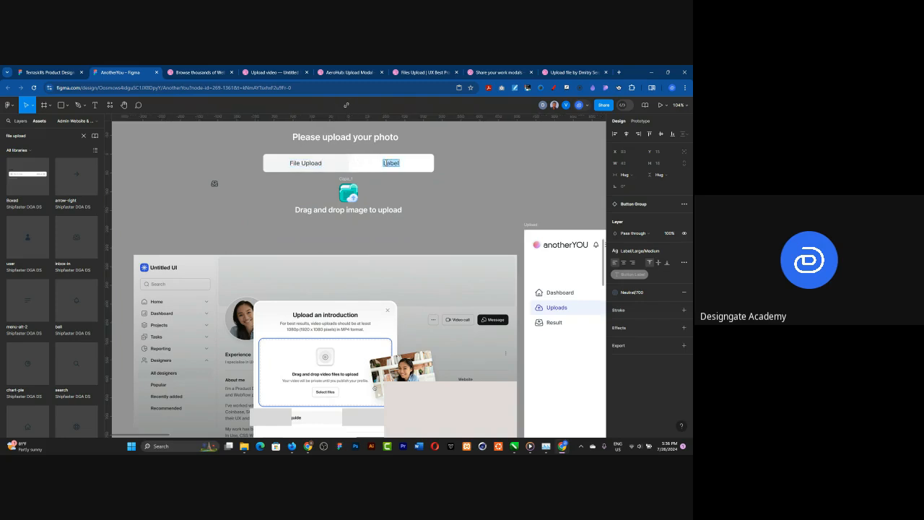
{"action": "type", "text": " a Selfie"}
{"action": "left_click", "coordinate": [439, 221]}
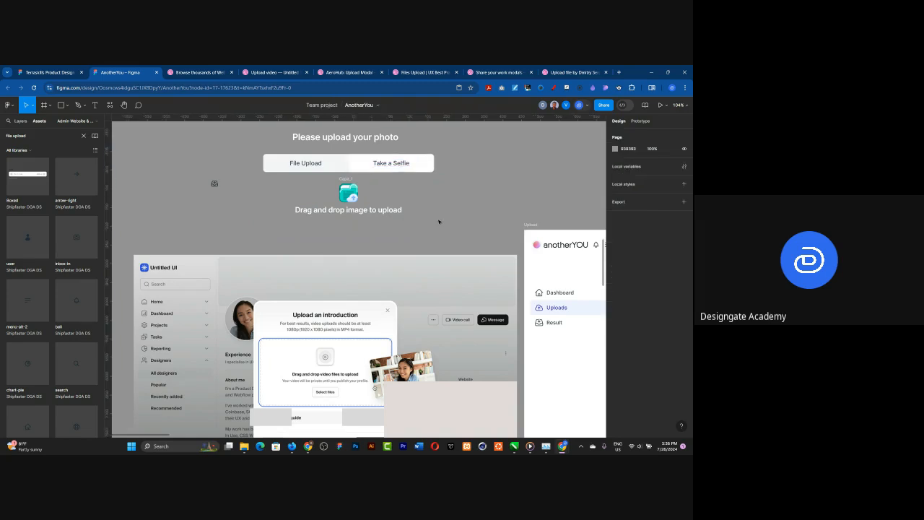
Step: Lower the "Drag and drop image to upload" text slightly, search the assets for "button" and place a Button component beneath the text
{"action": "left_click", "coordinate": [338, 217]}
{"action": "left_click_drag", "start_coordinate": [338, 217], "coordinate": [341, 216]}
{"action": "left_click", "coordinate": [34, 133]}
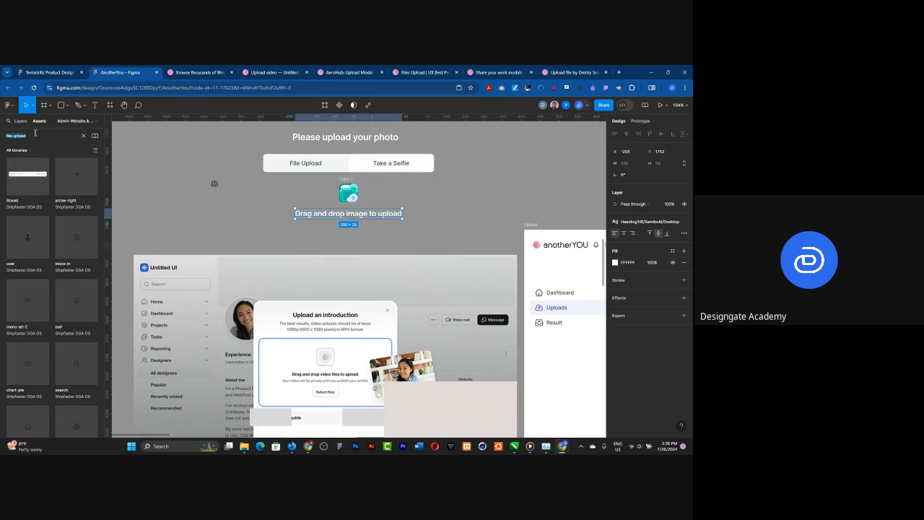
{"action": "type", "text": "bi"}
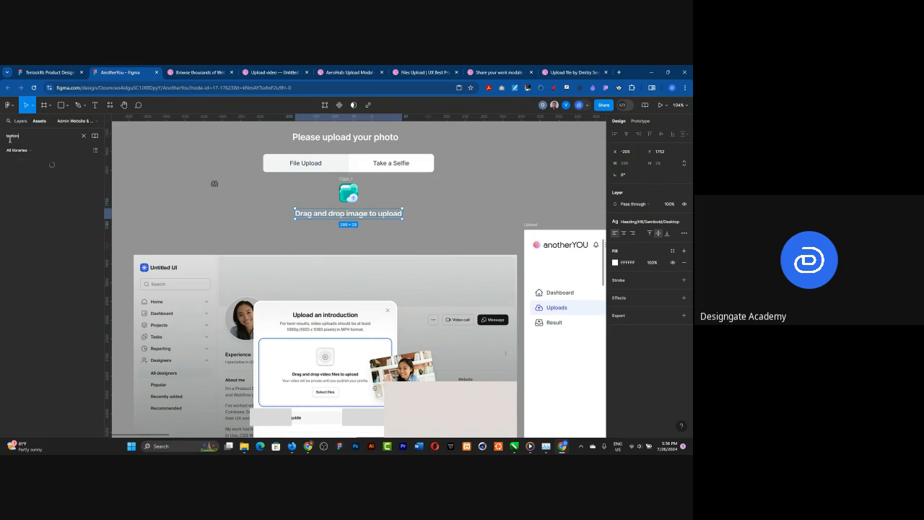
{"action": "type", "text": "tton"}
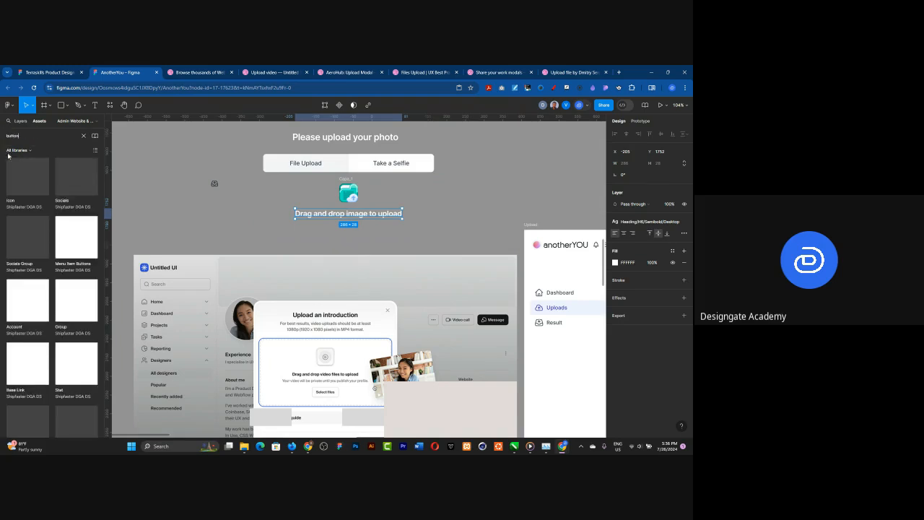
{"action": "left_click_drag", "start_coordinate": [27, 186], "coordinate": [358, 239]}
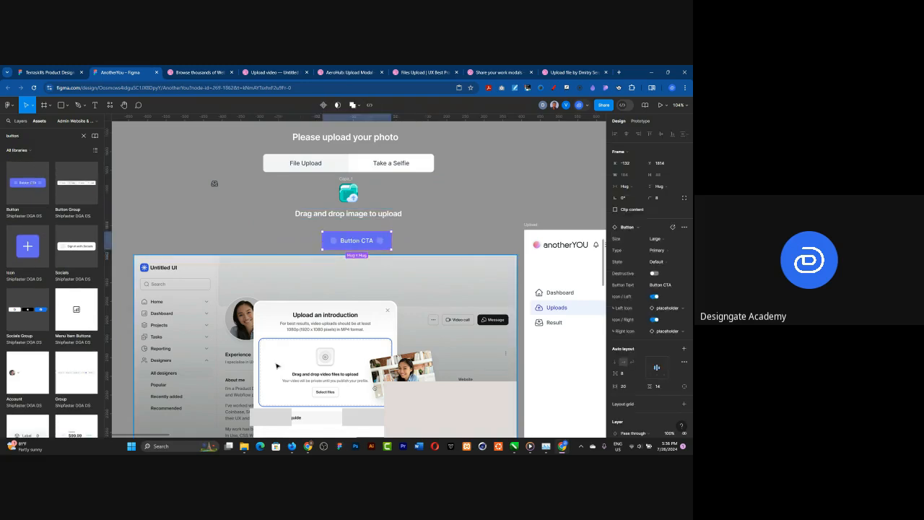
Step: Set the new button to Small size and Outlined type, with its left and right icons turned off
{"action": "scroll", "coordinate": [281, 371], "scroll_direction": "down", "scroll_amount": 2}
{"action": "scroll", "coordinate": [489, 385], "scroll_direction": "up", "scroll_amount": 1}
{"action": "scroll", "coordinate": [488, 385], "scroll_direction": "up", "scroll_amount": 3}
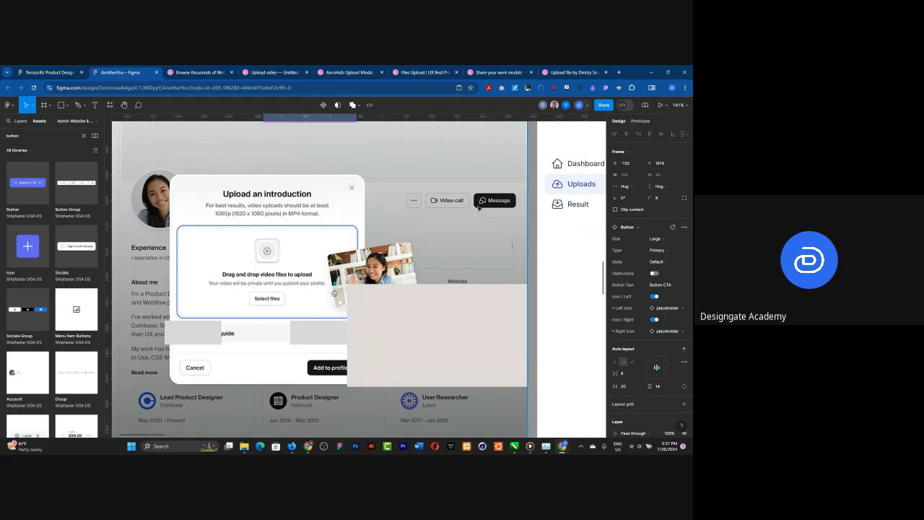
{"action": "scroll", "coordinate": [440, 257], "scroll_direction": "down", "scroll_amount": 5}
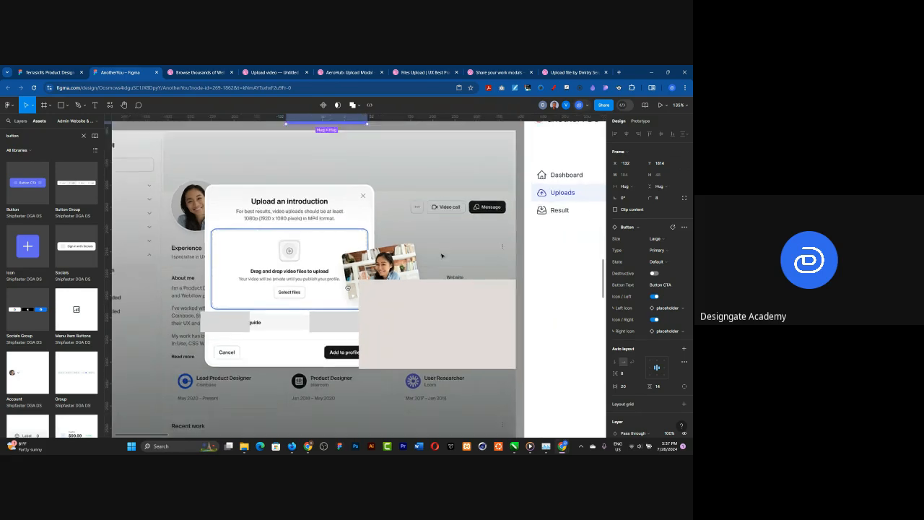
{"action": "scroll", "coordinate": [361, 303], "scroll_direction": "down", "scroll_amount": 2}
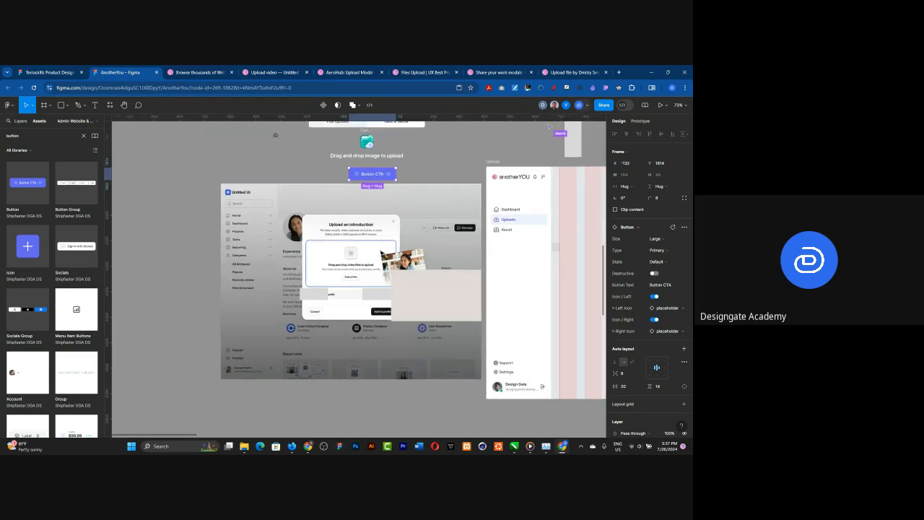
{"action": "scroll", "coordinate": [369, 152], "scroll_direction": "up", "scroll_amount": 1}
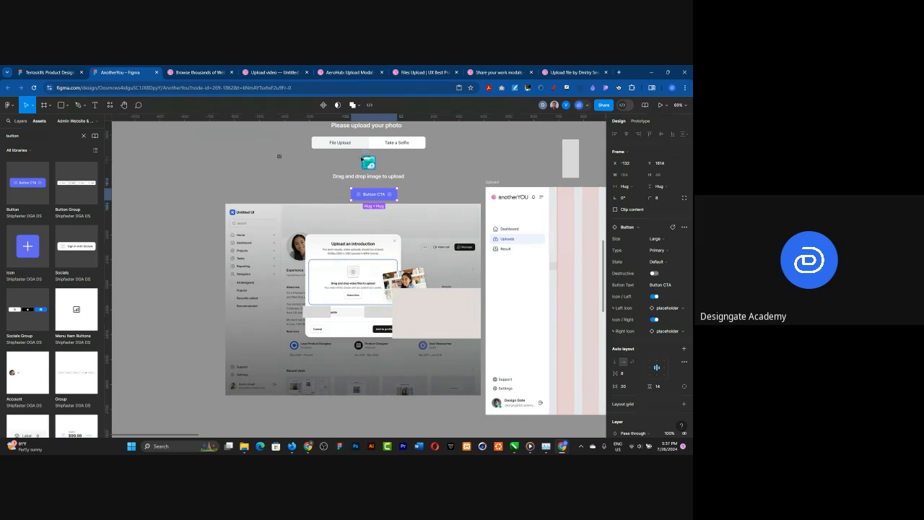
{"action": "scroll", "coordinate": [361, 159], "scroll_direction": "up", "scroll_amount": 4}
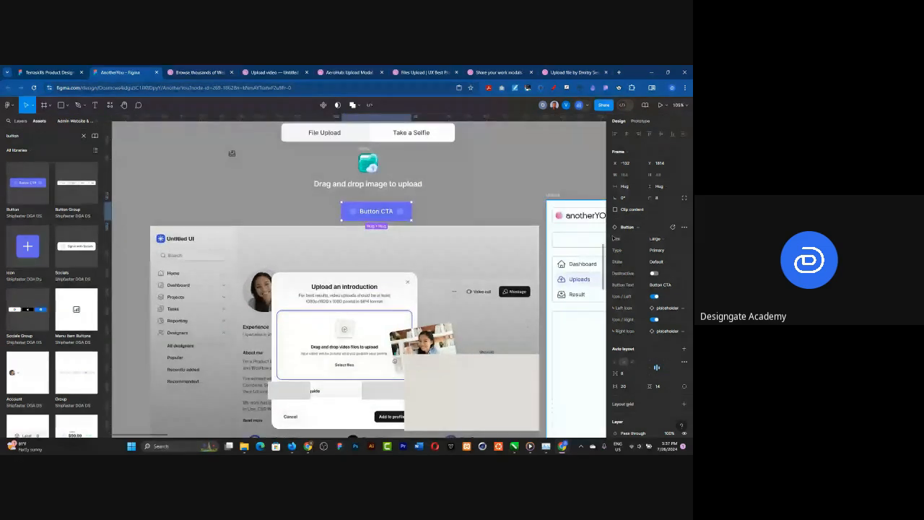
{"action": "left_click", "coordinate": [621, 238]}
{"action": "left_click", "coordinate": [630, 256]}
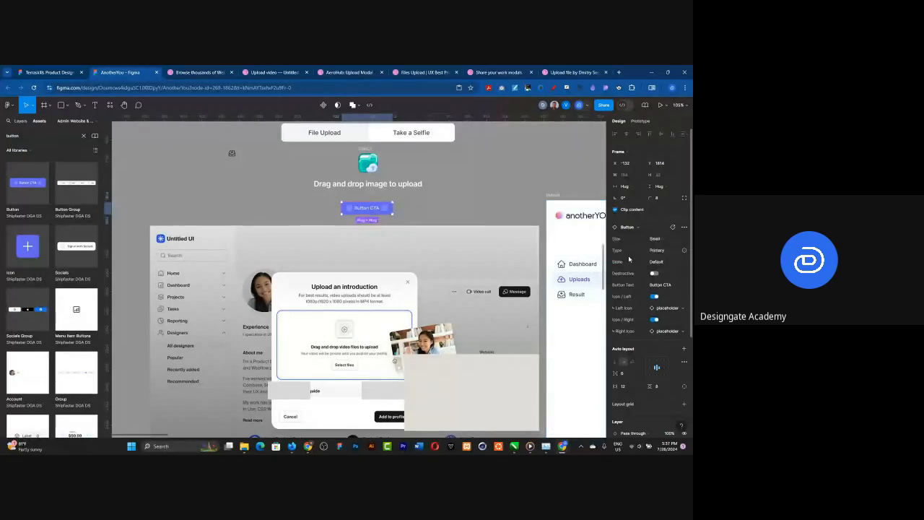
{"action": "left_click", "coordinate": [654, 296]}
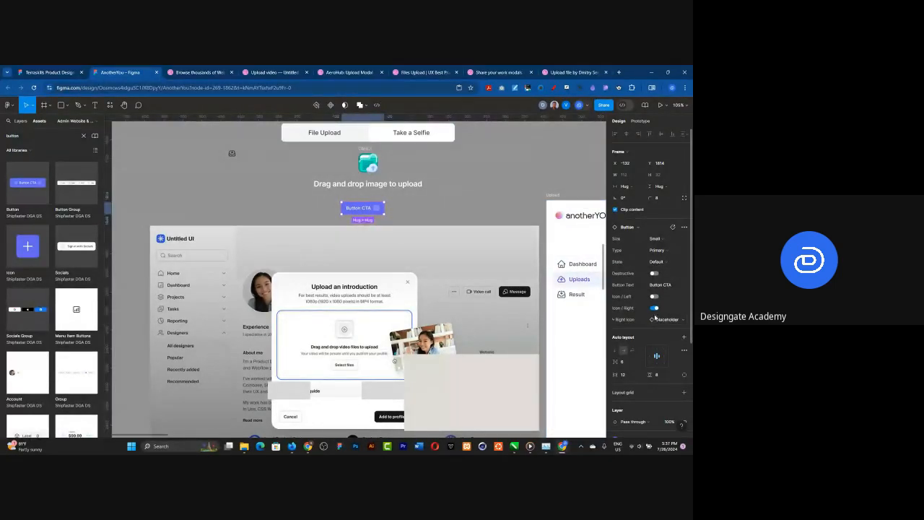
{"action": "left_click", "coordinate": [653, 308]}
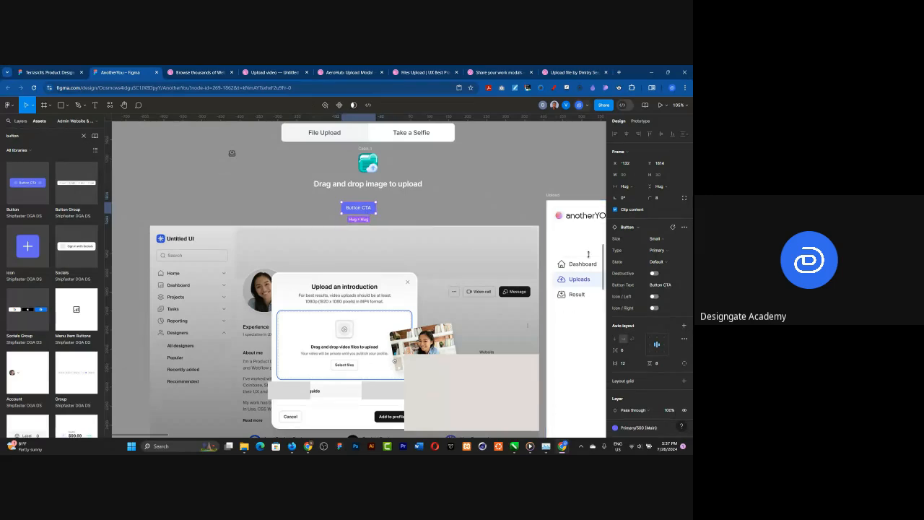
{"action": "left_click", "coordinate": [660, 251]}
{"action": "left_click", "coordinate": [638, 276]}
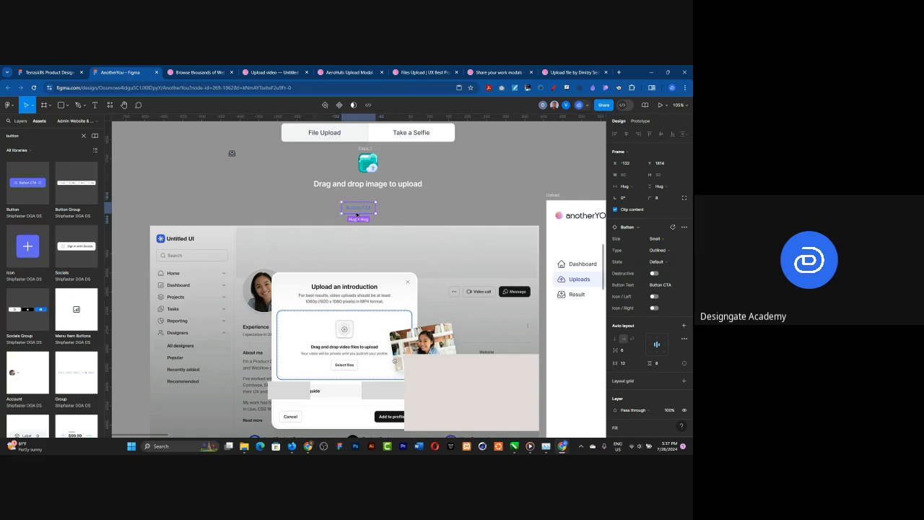
Step: Change the outlined button's text to "Select file"
{"action": "double_click", "coordinate": [356, 209]}
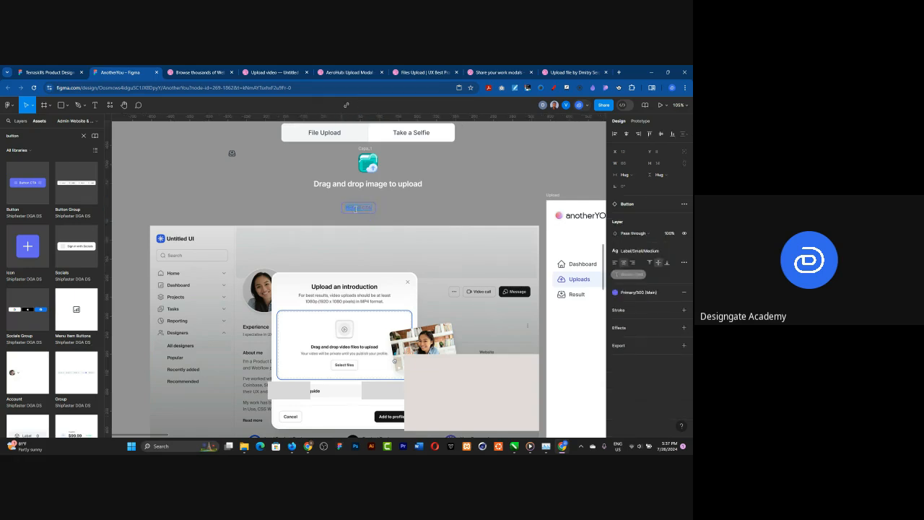
{"action": "key", "text": "BackSpace"}
{"action": "type", "text": "Select file"}
{"action": "left_click", "coordinate": [412, 202]}
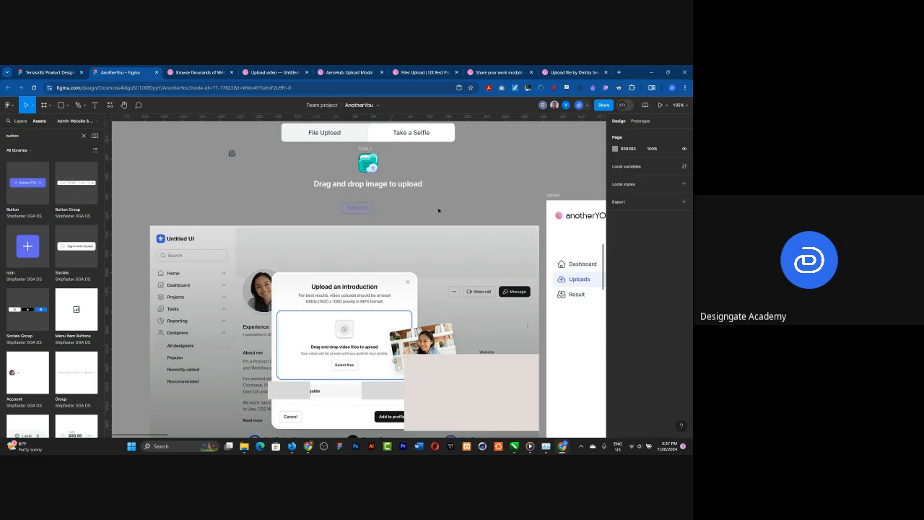
Step: Centre the "Select file" button under the drag-and-drop text and place a copy of it on the empty canvas to its left
{"action": "left_click", "coordinate": [364, 210]}
{"action": "left_click_drag", "start_coordinate": [365, 209], "coordinate": [213, 201]}
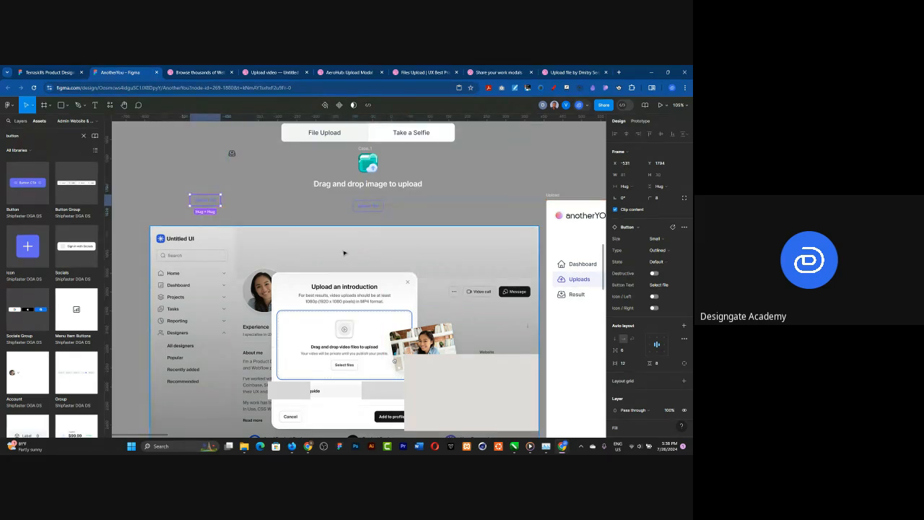
Step: Group the folder icon, the drag-and-drop text and the centred "Select file" button in a vertical auto layout
{"action": "scroll", "coordinate": [345, 292], "scroll_direction": "down", "scroll_amount": 4}
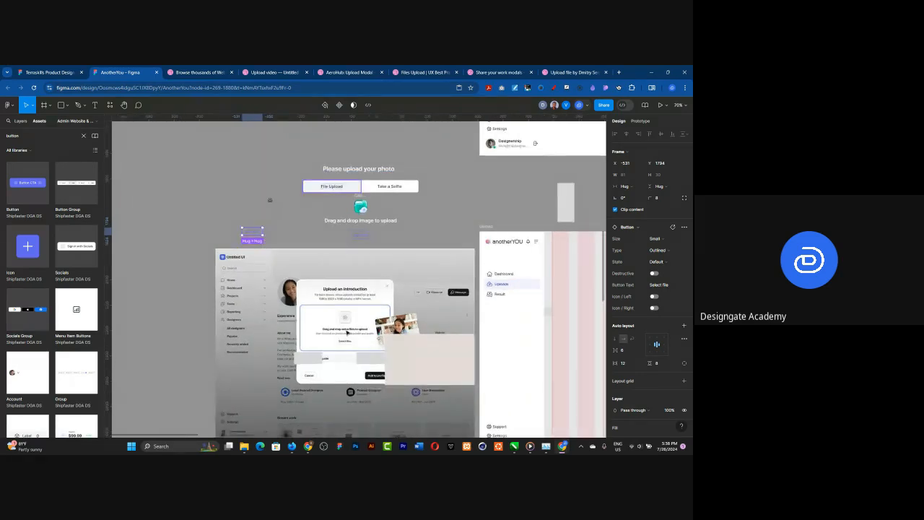
{"action": "scroll", "coordinate": [356, 184], "scroll_direction": "up", "scroll_amount": 3}
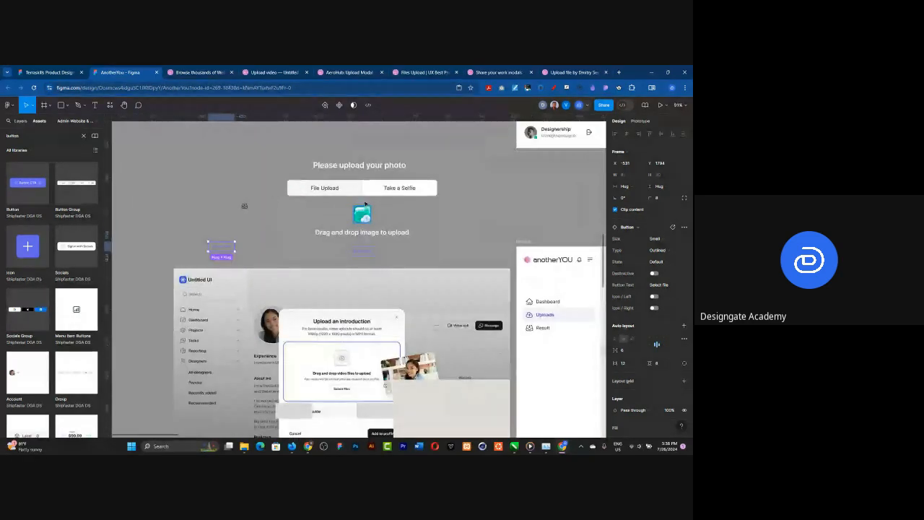
{"action": "left_click", "coordinate": [363, 217]}
{"action": "left_click", "coordinate": [373, 234], "text": "shift"}
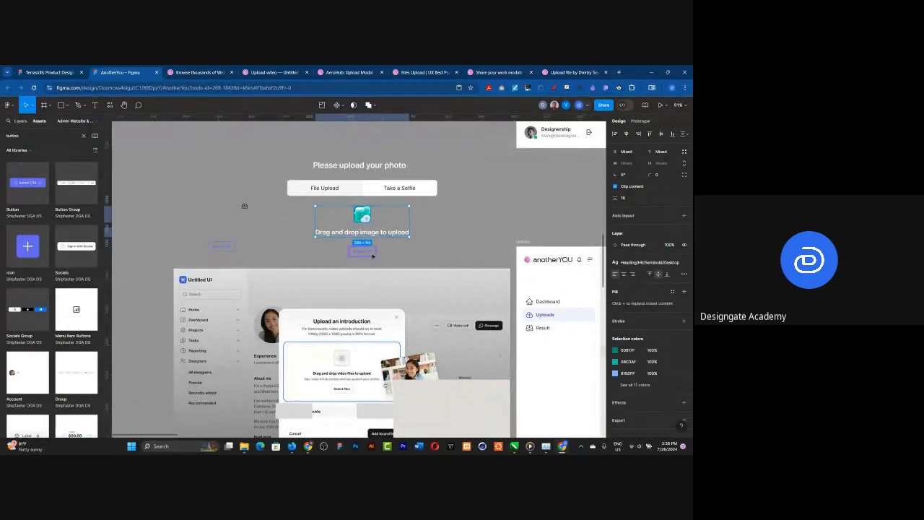
{"action": "left_click", "coordinate": [373, 251], "text": "shift"}
{"action": "key", "text": "shift+a"}
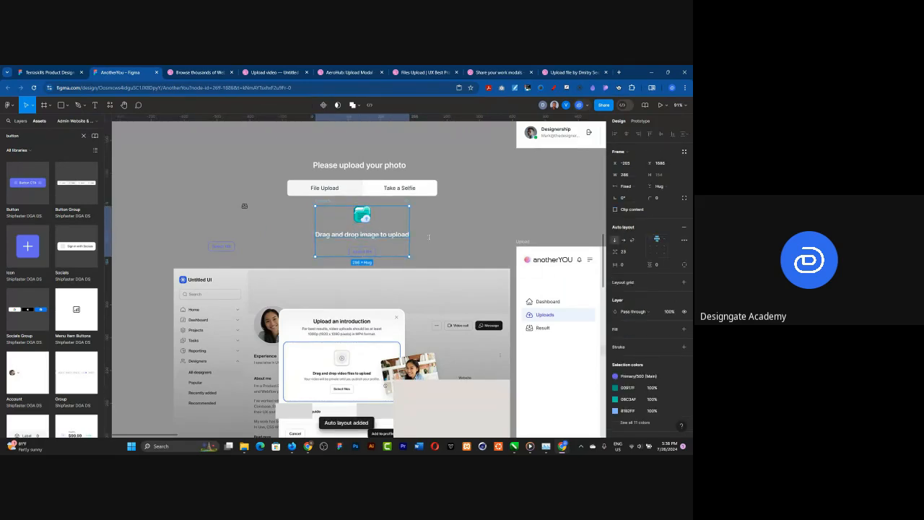
Step: Apply the library colour Neutral 800 to the "Drag and drop image to upload" text
{"action": "double_click", "coordinate": [404, 236]}
{"action": "left_click", "coordinate": [465, 239]}
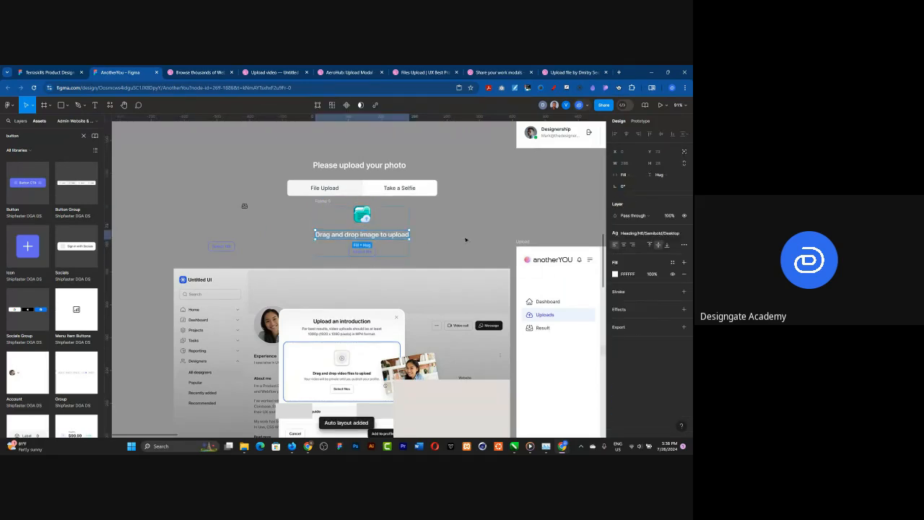
{"action": "left_click", "coordinate": [671, 262]}
{"action": "left_click", "coordinate": [618, 278]}
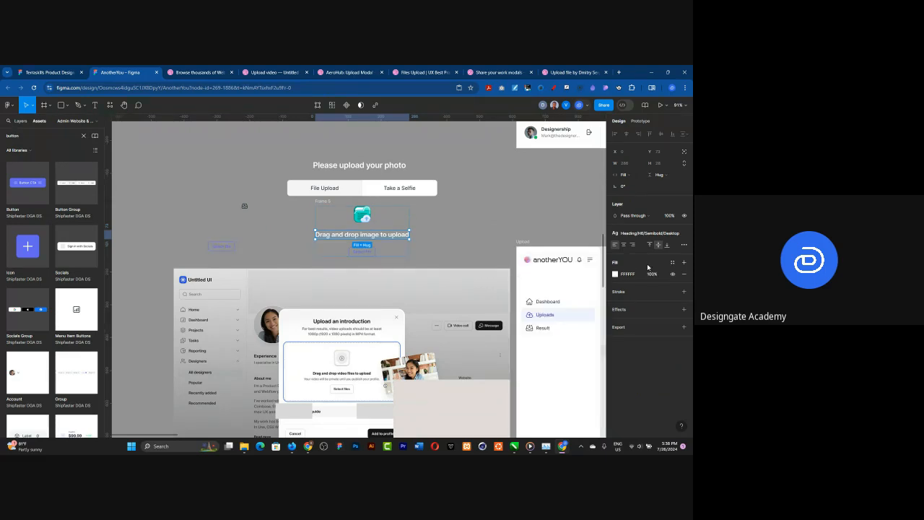
{"action": "left_click", "coordinate": [672, 262]}
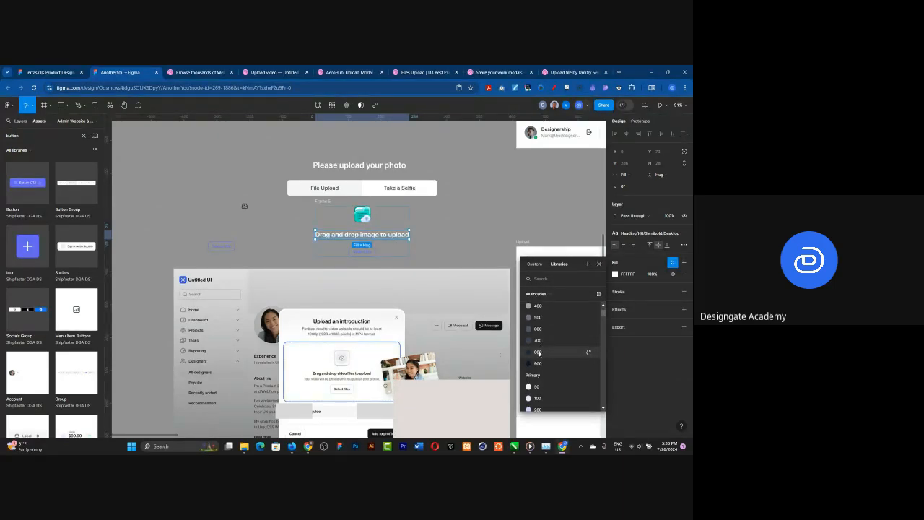
{"action": "left_click", "coordinate": [539, 353]}
Step: Apply the library colour Neutral 800 to the "Please upload your photo" heading
{"action": "left_click", "coordinate": [375, 167]}
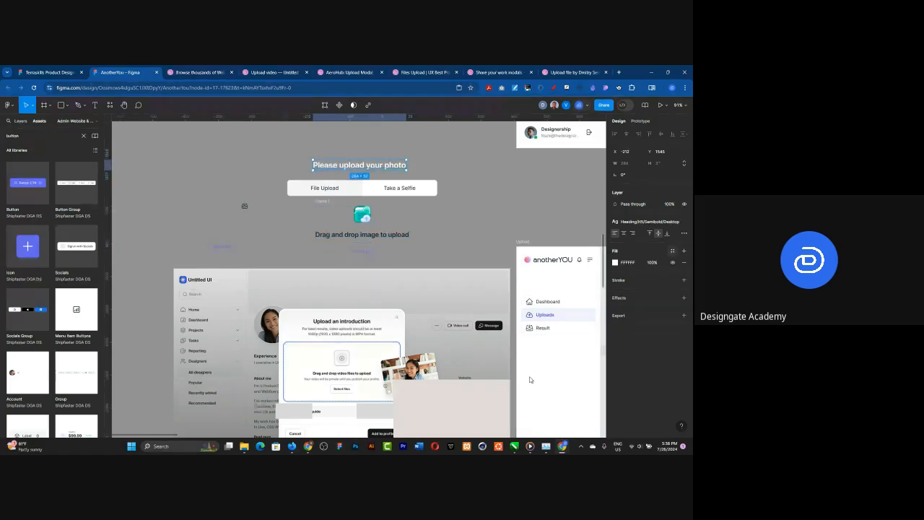
{"action": "left_click", "coordinate": [672, 251]}
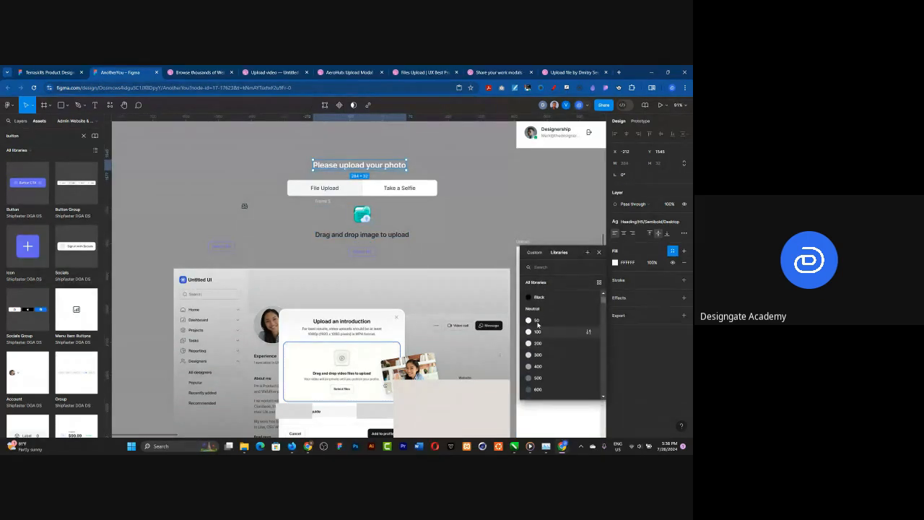
{"action": "scroll", "coordinate": [543, 337], "scroll_direction": "down", "scroll_amount": 2}
{"action": "left_click", "coordinate": [545, 375]}
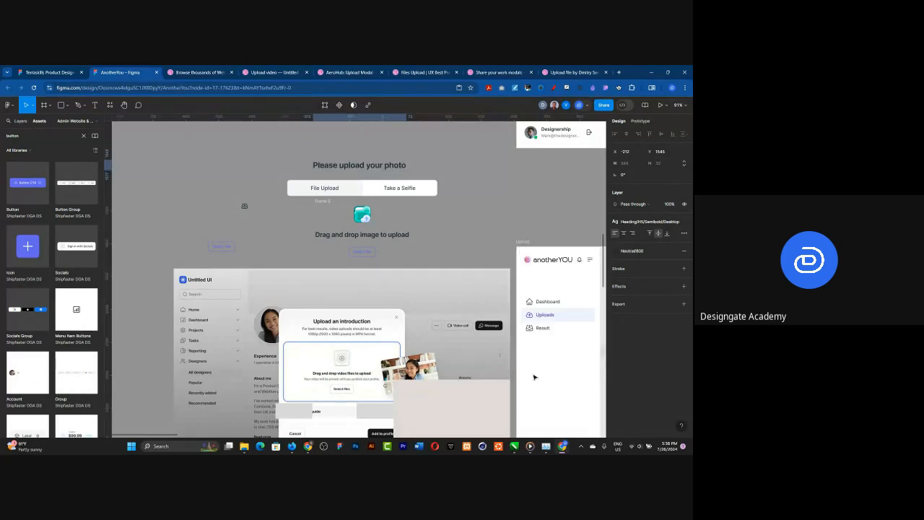
{"action": "left_click", "coordinate": [496, 206]}
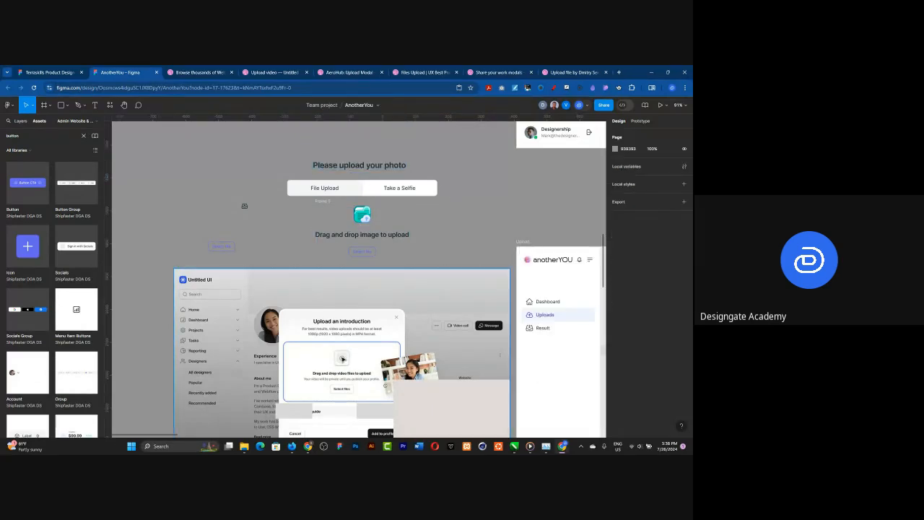
Step: Move the reference screenshot further down and place the spare "Select file" button copy in the gap below the upload group
{"action": "scroll", "coordinate": [354, 185], "scroll_direction": "down", "scroll_amount": 2}
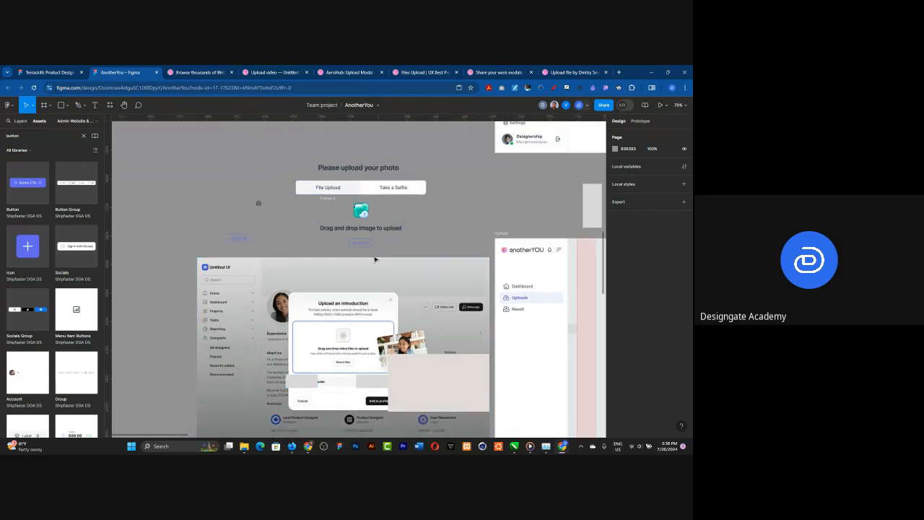
{"action": "left_click_drag", "start_coordinate": [376, 281], "coordinate": [375, 317]}
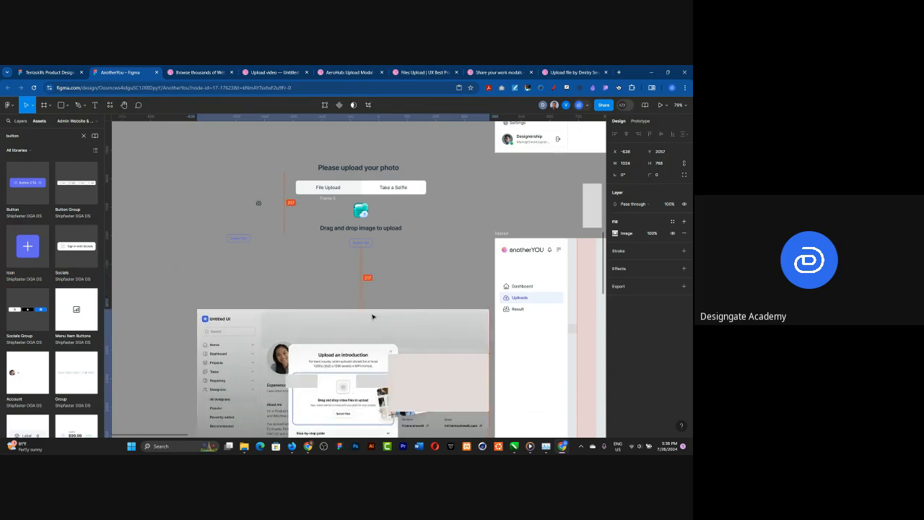
{"action": "scroll", "coordinate": [373, 272], "scroll_direction": "up", "scroll_amount": 2}
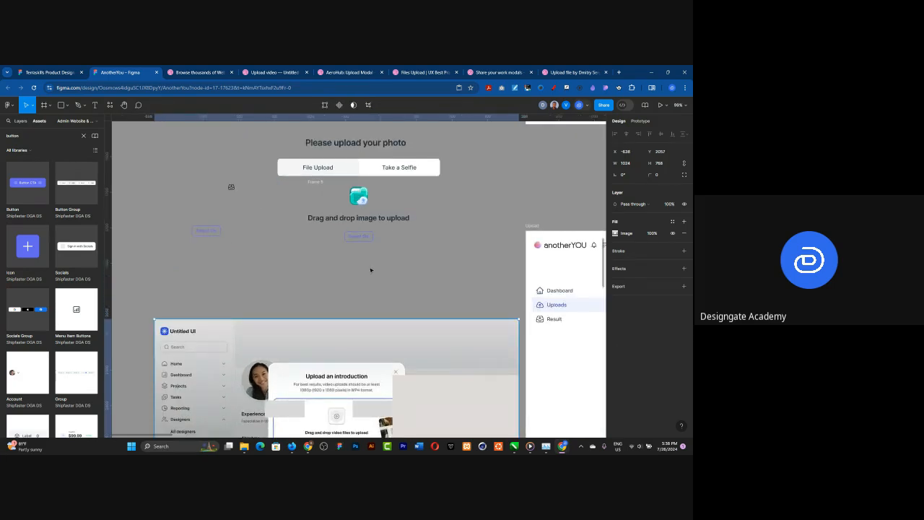
{"action": "scroll", "coordinate": [370, 270], "scroll_direction": "up", "scroll_amount": 1}
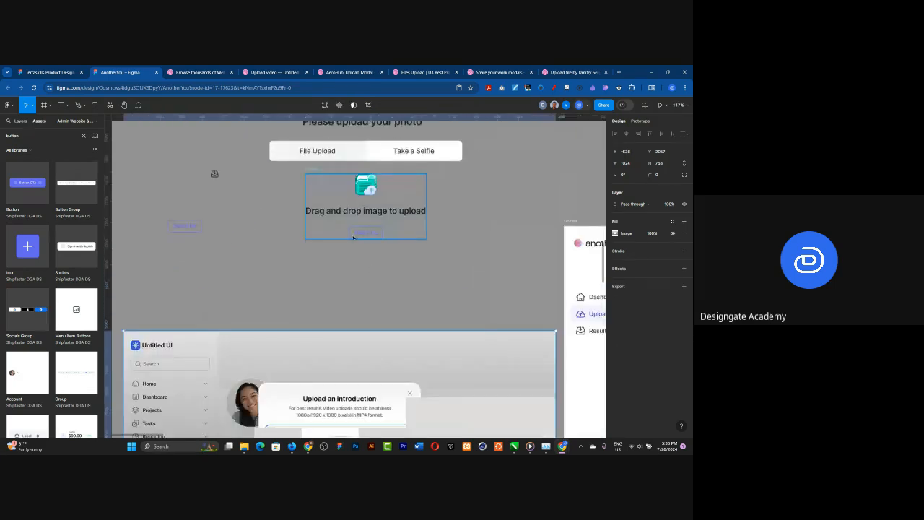
{"action": "scroll", "coordinate": [174, 228], "scroll_direction": "up", "scroll_amount": 1}
{"action": "left_click", "coordinate": [181, 229]}
{"action": "left_click_drag", "start_coordinate": [270, 283], "coordinate": [275, 285]}
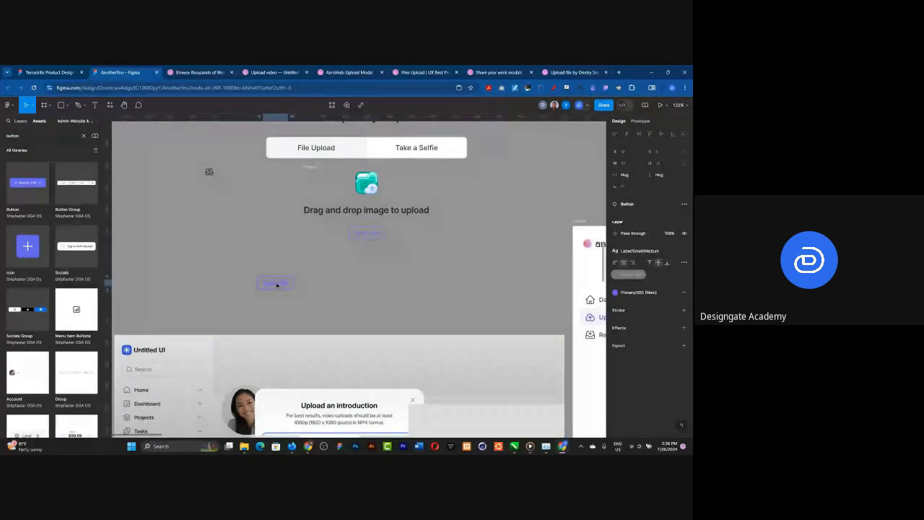
Step: Change the spare outlined button's text to "Cancel"
{"action": "double_click", "coordinate": [276, 285]}
{"action": "type", "text": "Cancel"}
{"action": "left_click", "coordinate": [354, 297]}
Step: Place a copy of the "Cancel" button to its right and change the copy's text to "Upload"
{"action": "left_click", "coordinate": [298, 286]}
{"action": "left_click", "coordinate": [282, 288]}
{"action": "left_click_drag", "start_coordinate": [282, 287], "coordinate": [366, 287]}
{"action": "double_click", "coordinate": [365, 284]}
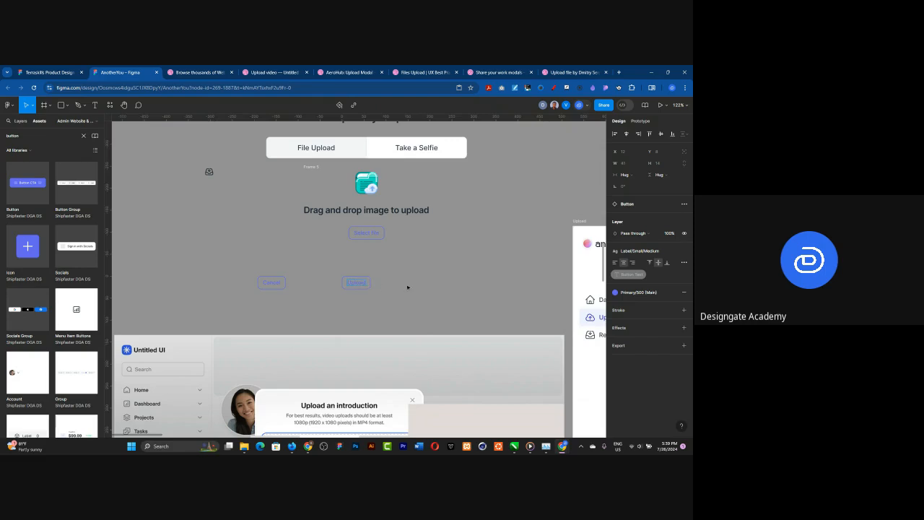
{"action": "left_click", "coordinate": [378, 293]}
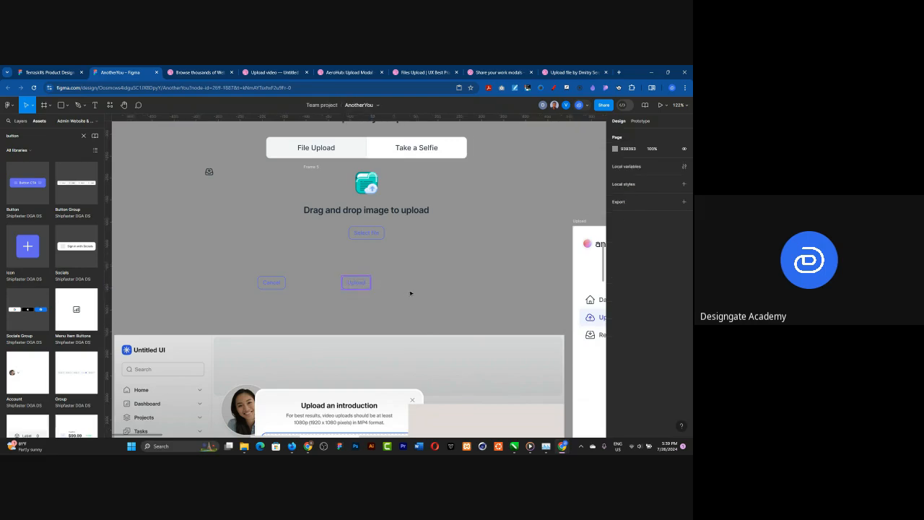
Step: Set the "Upload" button's type to Primary
{"action": "left_click", "coordinate": [356, 282]}
{"action": "left_click", "coordinate": [662, 251]}
{"action": "left_click", "coordinate": [662, 251]}
{"action": "left_click", "coordinate": [663, 250]}
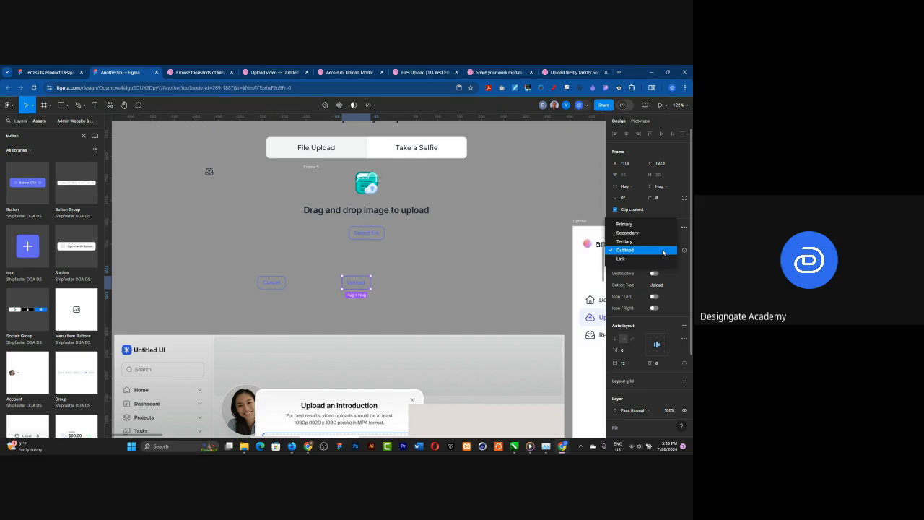
{"action": "left_click", "coordinate": [632, 226]}
{"action": "left_click", "coordinate": [304, 268]}
Step: Group the heading, tabs, drag-and-drop group and the Cancel and Upload buttons in one auto layout frame
{"action": "scroll", "coordinate": [303, 268], "scroll_direction": "down", "scroll_amount": 2}
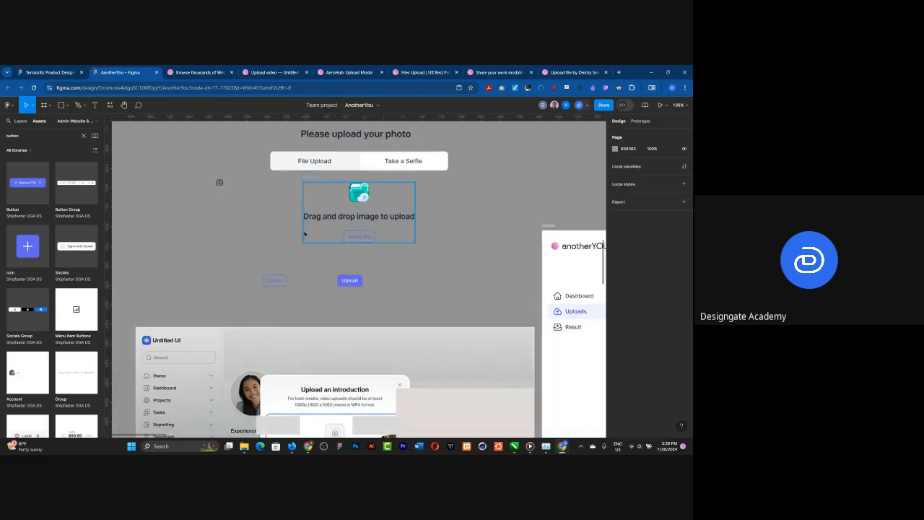
{"action": "scroll", "coordinate": [295, 200], "scroll_direction": "down", "scroll_amount": 1}
{"action": "scroll", "coordinate": [275, 242], "scroll_direction": "down", "scroll_amount": 1}
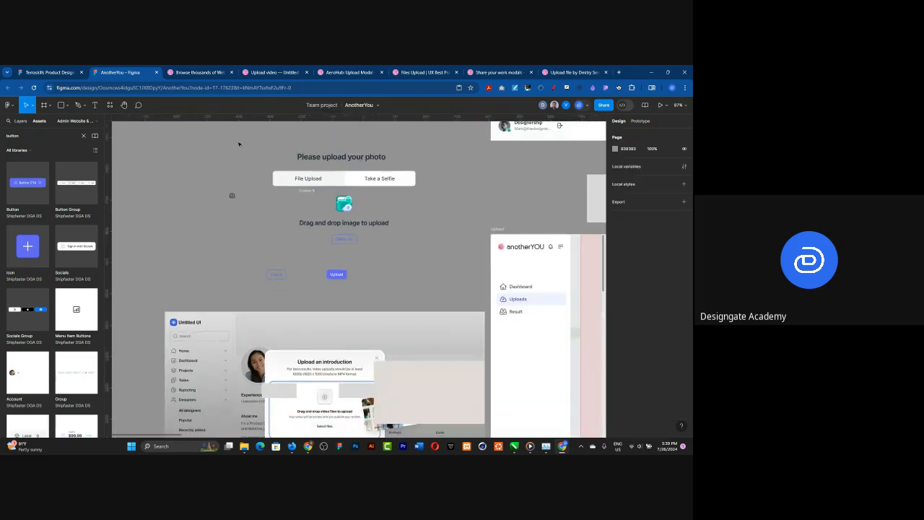
{"action": "left_click_drag", "start_coordinate": [239, 144], "coordinate": [453, 319]}
{"action": "scroll", "coordinate": [404, 307], "scroll_direction": "down", "scroll_amount": 3}
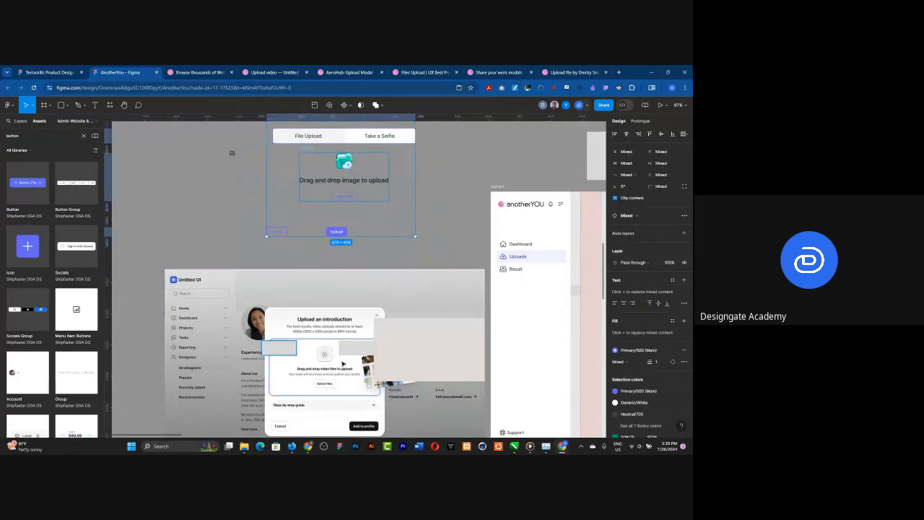
{"action": "scroll", "coordinate": [374, 298], "scroll_direction": "up", "scroll_amount": 6}
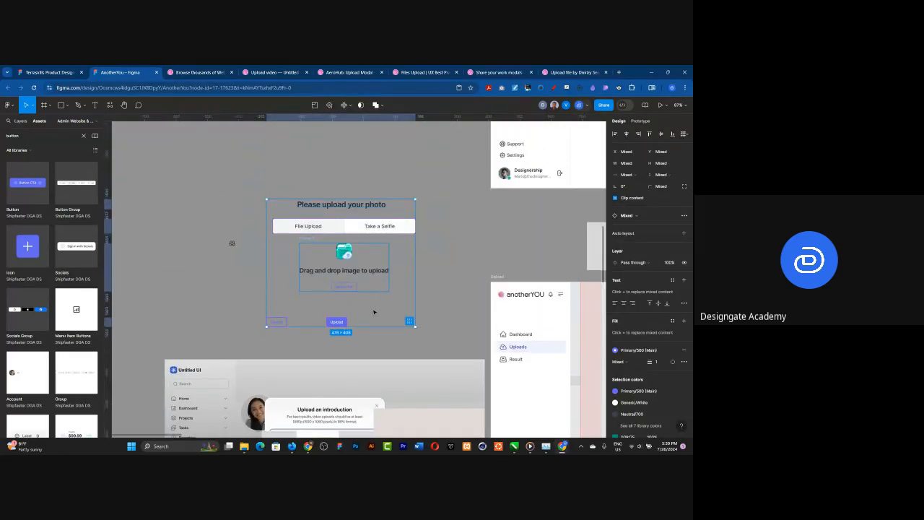
{"action": "key", "text": "shift+a"}
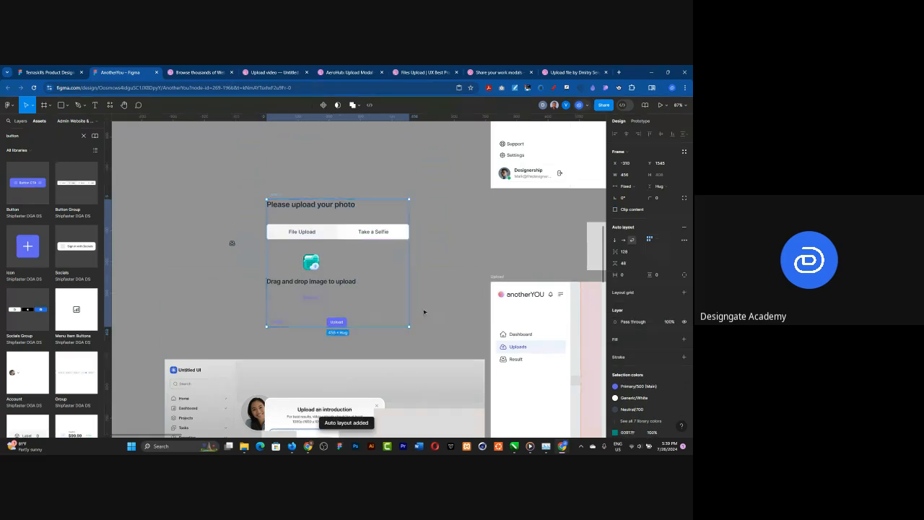
Step: Check the reference dialog's design and fill the new upload frame with the library colour Generic/White
{"action": "scroll", "coordinate": [368, 284], "scroll_direction": "down", "scroll_amount": 1}
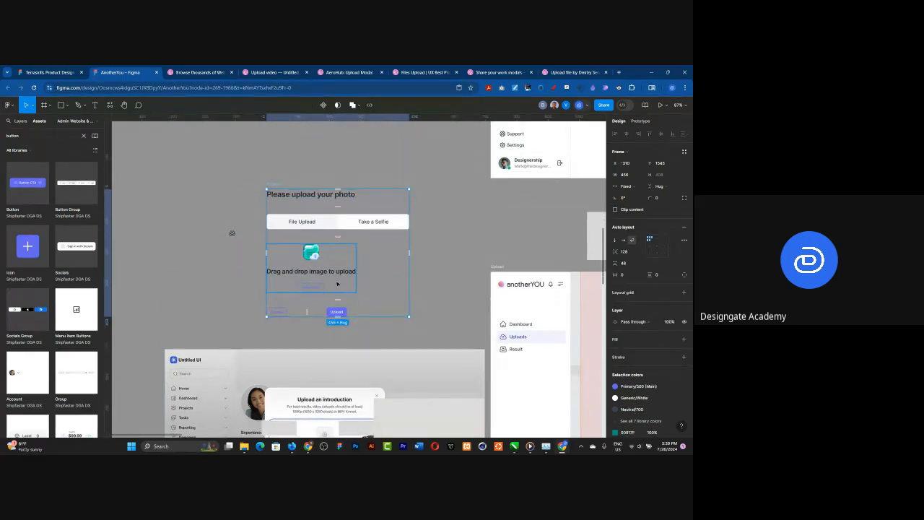
{"action": "scroll", "coordinate": [368, 284], "scroll_direction": "down", "scroll_amount": 4}
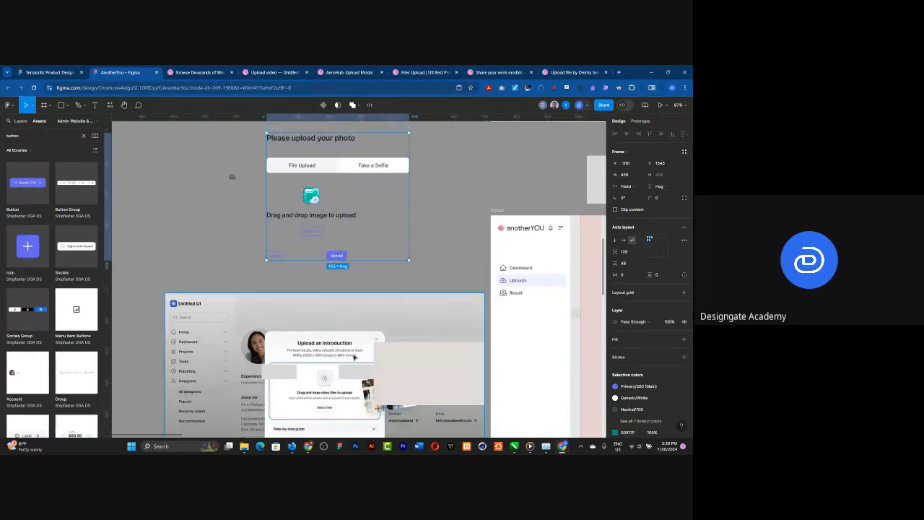
{"action": "scroll", "coordinate": [324, 307], "scroll_direction": "down", "scroll_amount": 2}
{"action": "scroll", "coordinate": [324, 307], "scroll_direction": "down", "scroll_amount": 2}
{"action": "scroll", "coordinate": [325, 383], "scroll_direction": "up", "scroll_amount": 5}
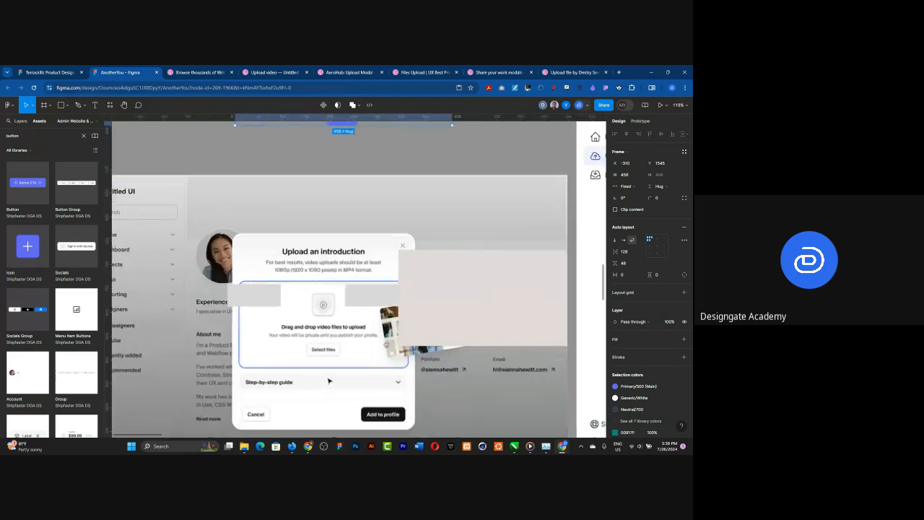
{"action": "scroll", "coordinate": [328, 265], "scroll_direction": "down", "scroll_amount": 8}
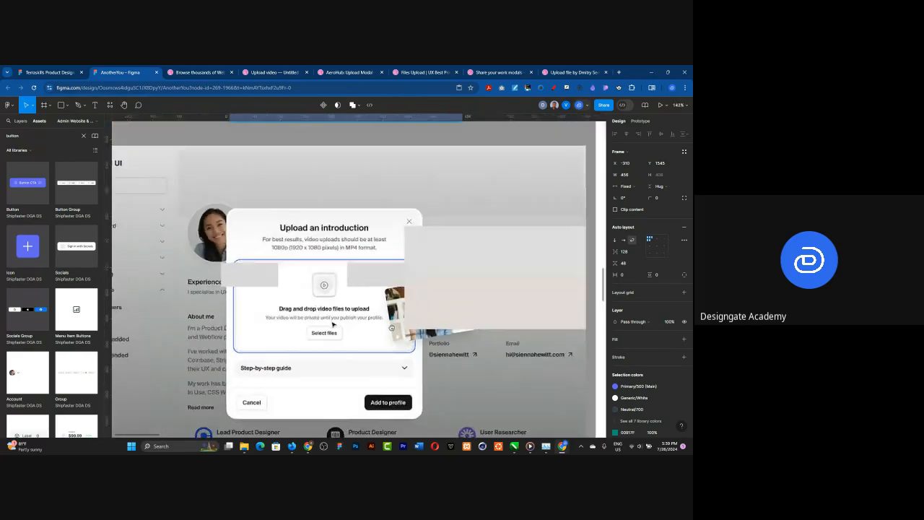
{"action": "scroll", "coordinate": [321, 175], "scroll_direction": "up", "scroll_amount": 5}
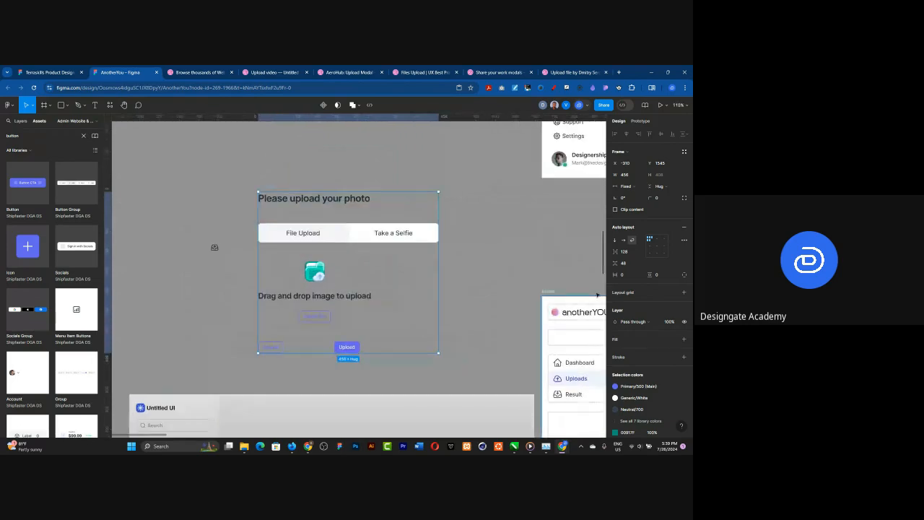
{"action": "left_click", "coordinate": [669, 342]}
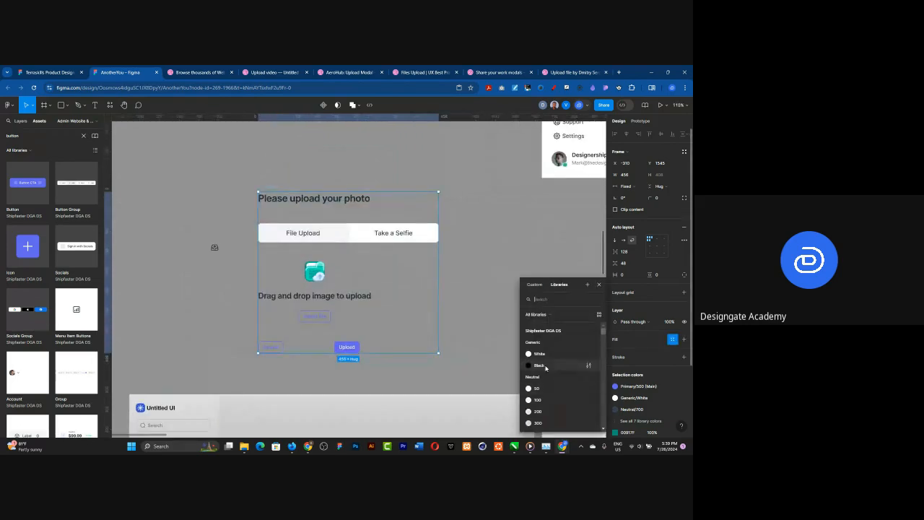
{"action": "left_click", "coordinate": [547, 358]}
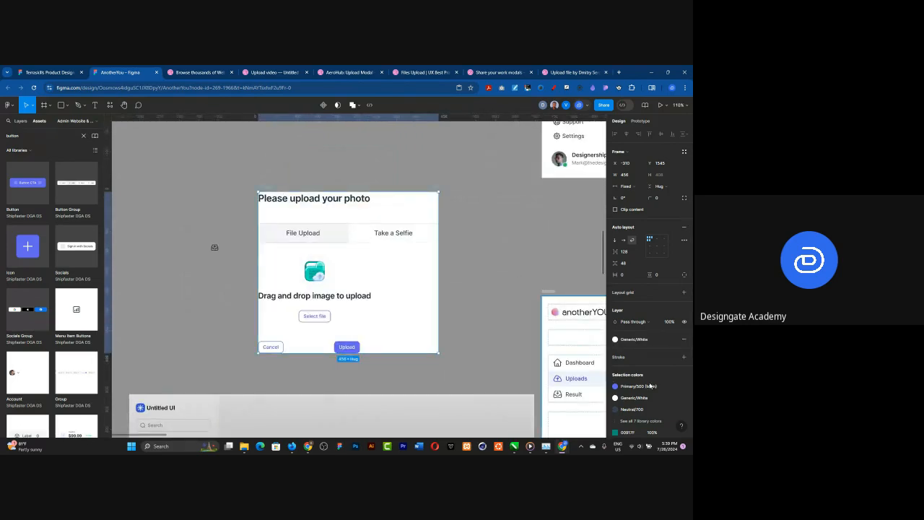
Step: Add a stroke to the upload frame using the library colour Neutral/200
{"action": "left_click", "coordinate": [684, 356]}
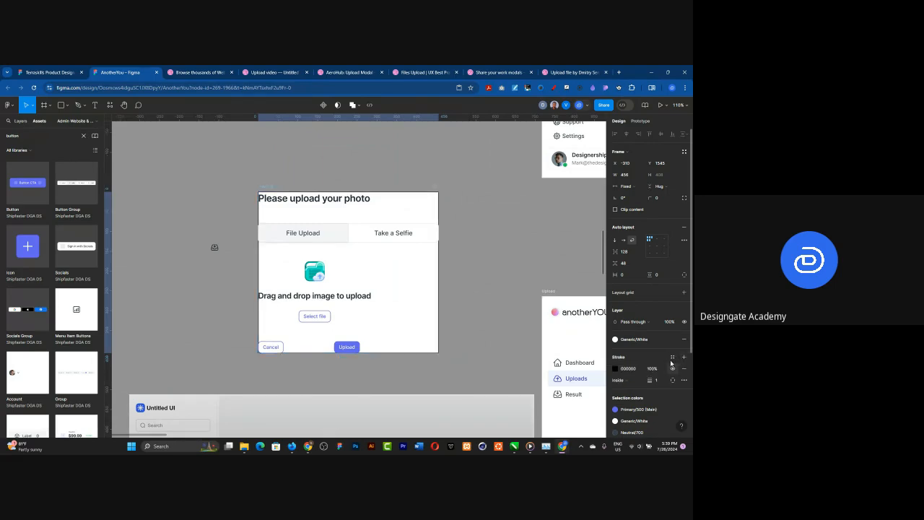
{"action": "left_click", "coordinate": [672, 356]}
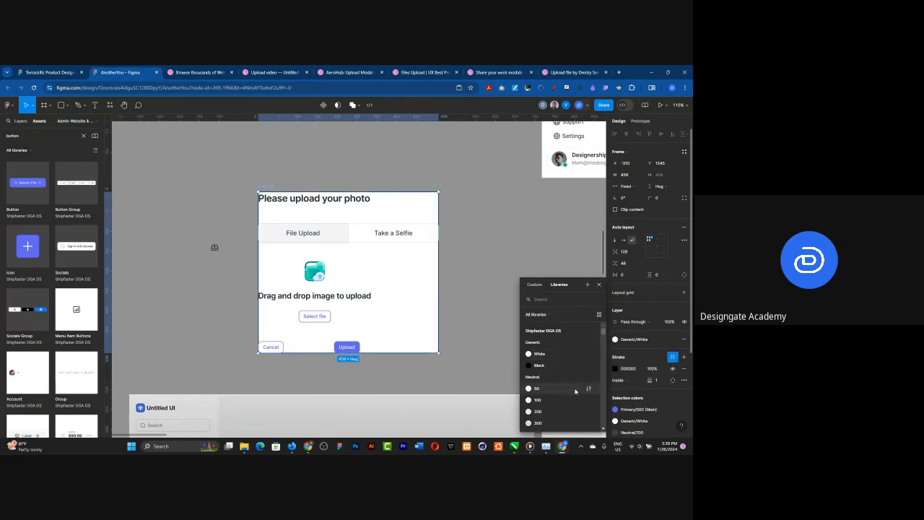
{"action": "left_click", "coordinate": [550, 379]}
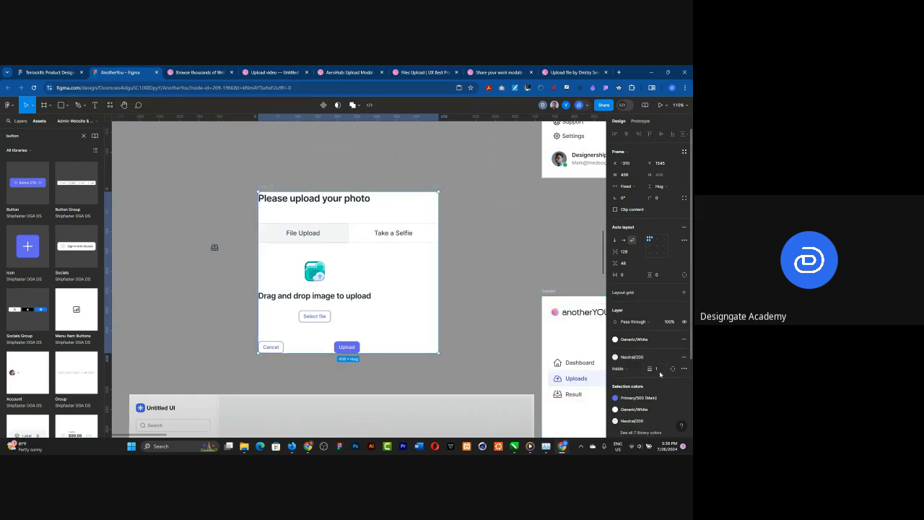
Step: Set the upload frame's horizontal and vertical padding to 24
{"action": "left_click", "coordinate": [631, 276]}
{"action": "key", "text": "Return"}
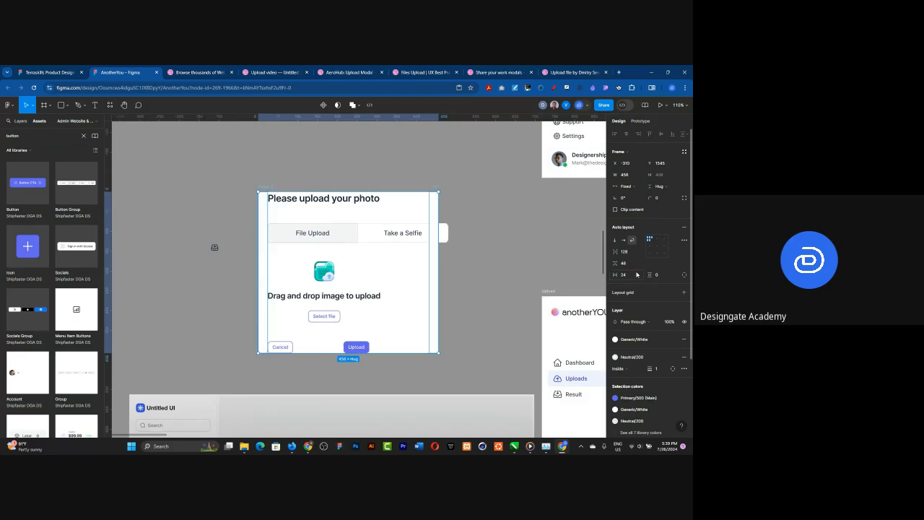
{"action": "left_click", "coordinate": [660, 276]}
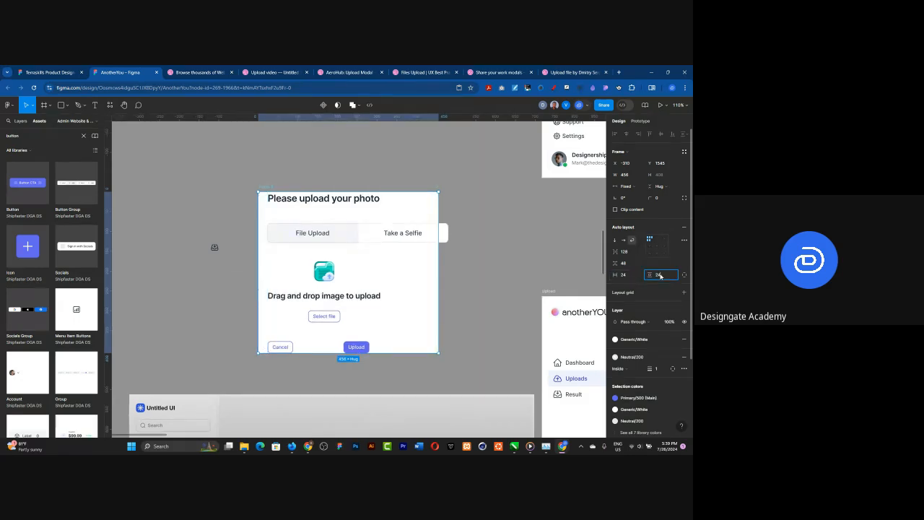
{"action": "type", "text": "24"}
{"action": "key", "text": "Return"}
{"action": "scroll", "coordinate": [408, 173], "scroll_direction": "down", "scroll_amount": 4}
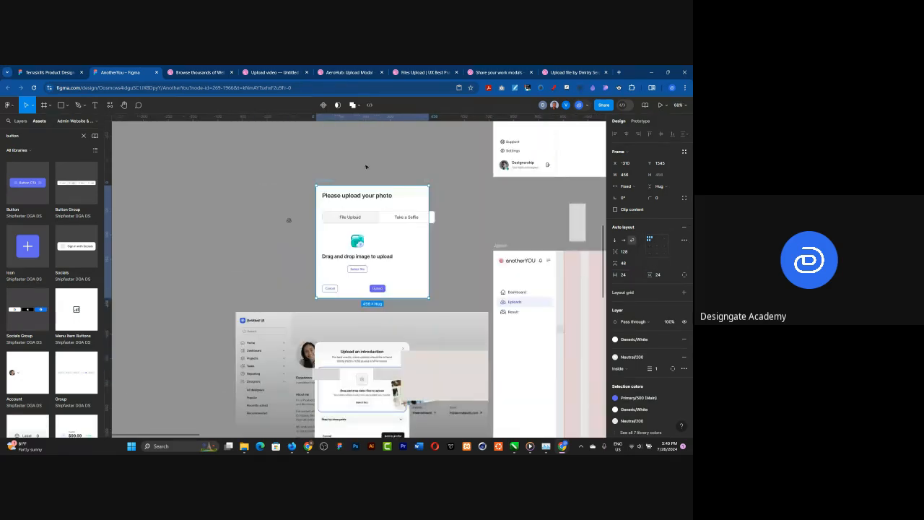
{"action": "scroll", "coordinate": [344, 417], "scroll_direction": "up", "scroll_amount": 2}
{"action": "scroll", "coordinate": [343, 417], "scroll_direction": "up", "scroll_amount": 3}
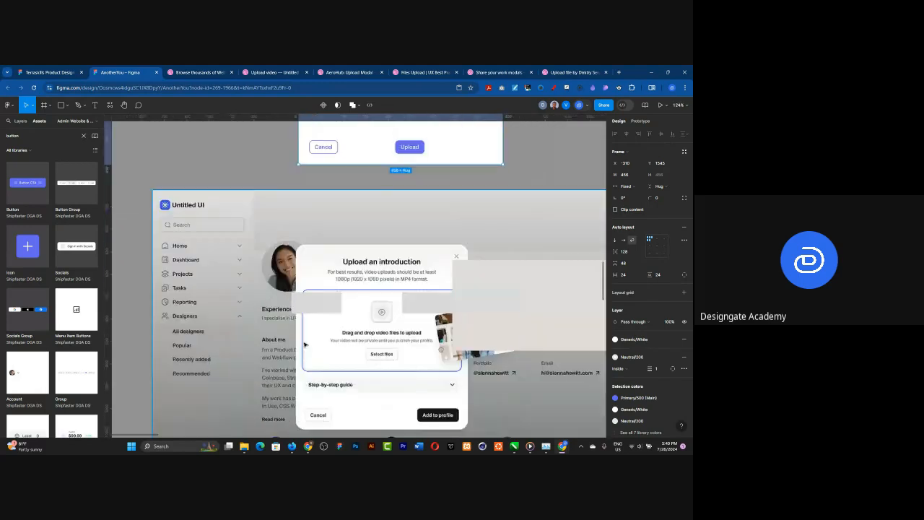
{"action": "scroll", "coordinate": [347, 383], "scroll_direction": "down", "scroll_amount": 4}
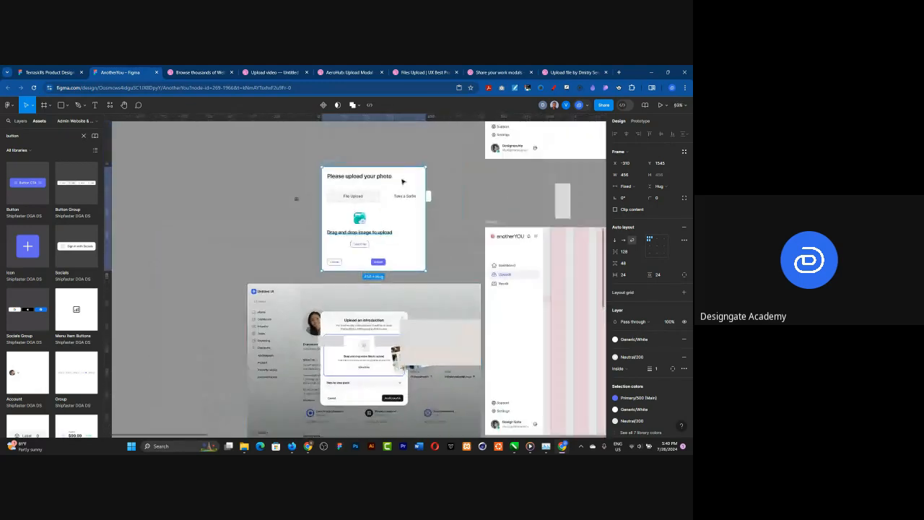
Step: Round the corners of the photo upload card with a corner radius of 24
{"action": "scroll", "coordinate": [401, 168], "scroll_direction": "up", "scroll_amount": 4}
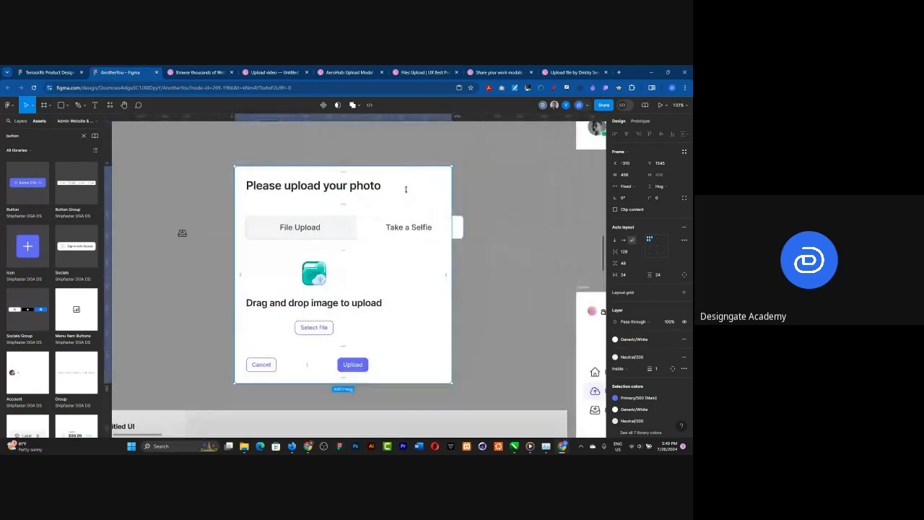
{"action": "left_click", "coordinate": [659, 199]}
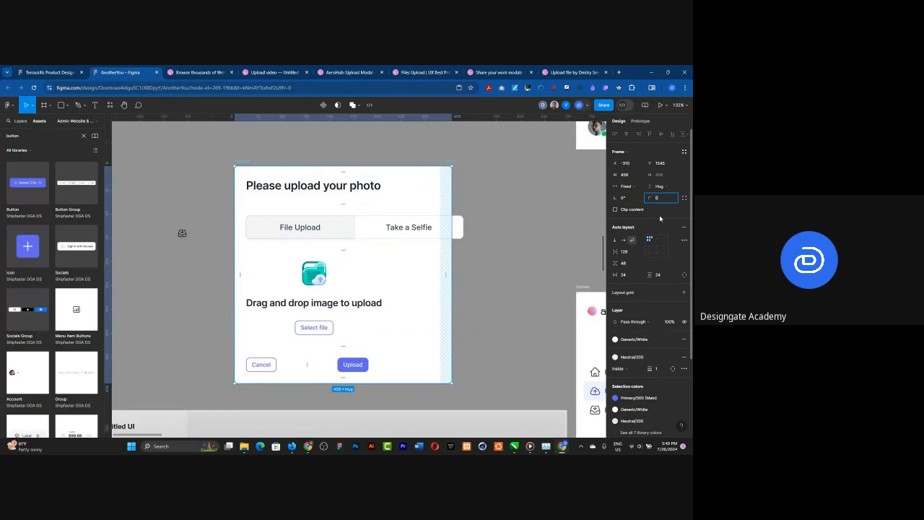
{"action": "type", "text": "24"}
{"action": "key", "text": "Return"}
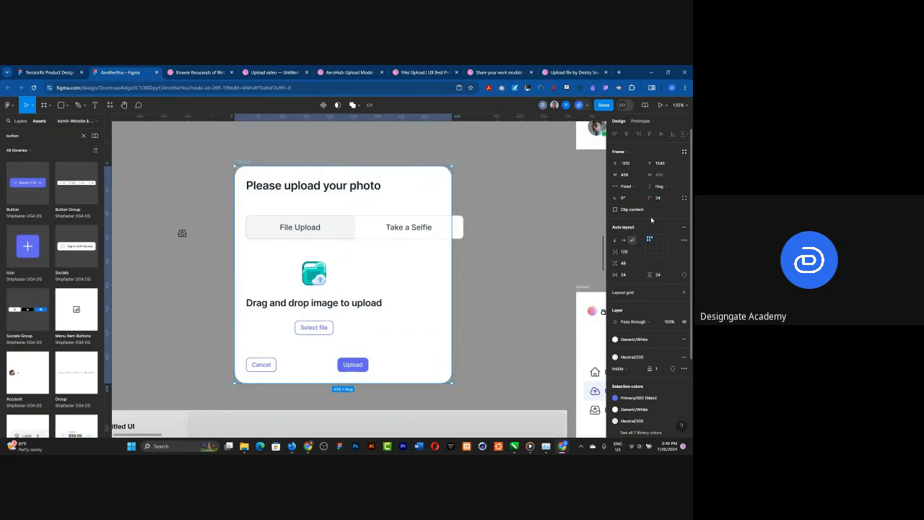
Step: Change the upload card's auto layout from wrap to a vertical direction
{"action": "left_click", "coordinate": [305, 292]}
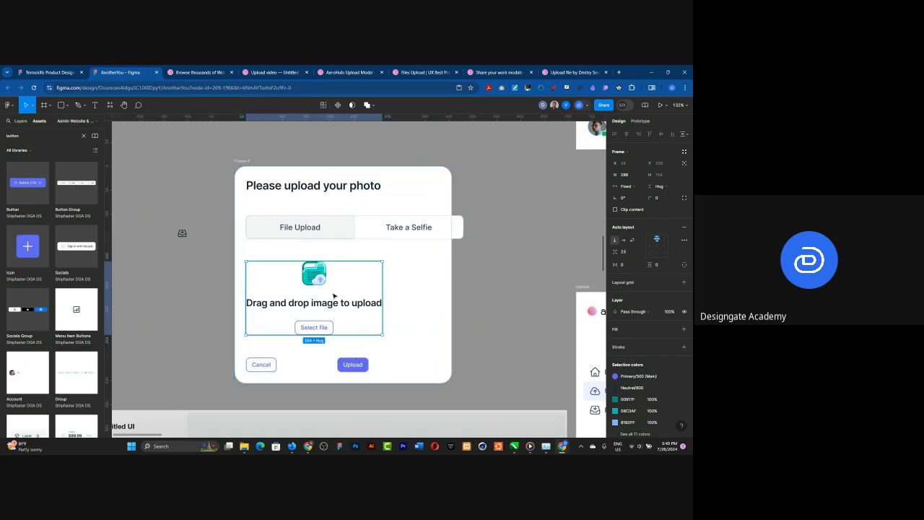
{"action": "left_click", "coordinate": [241, 160]}
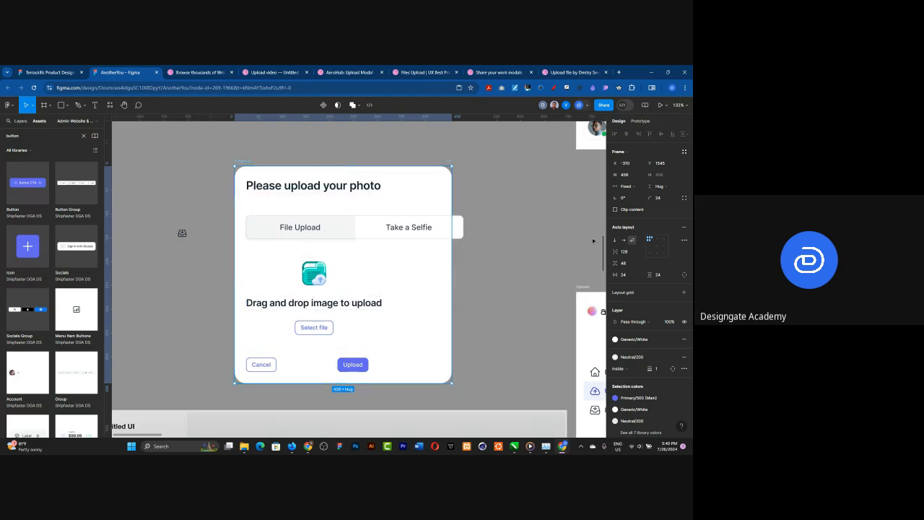
{"action": "left_click", "coordinate": [615, 243]}
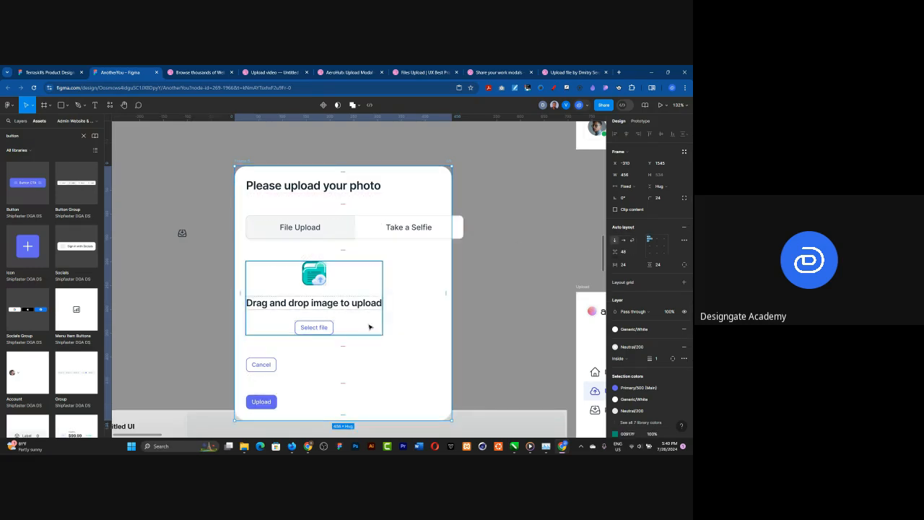
Step: Group the Cancel and Upload buttons in their own auto layout frame with a horizontal direction
{"action": "left_click", "coordinate": [254, 405]}
{"action": "left_click", "coordinate": [263, 367], "text": "shift"}
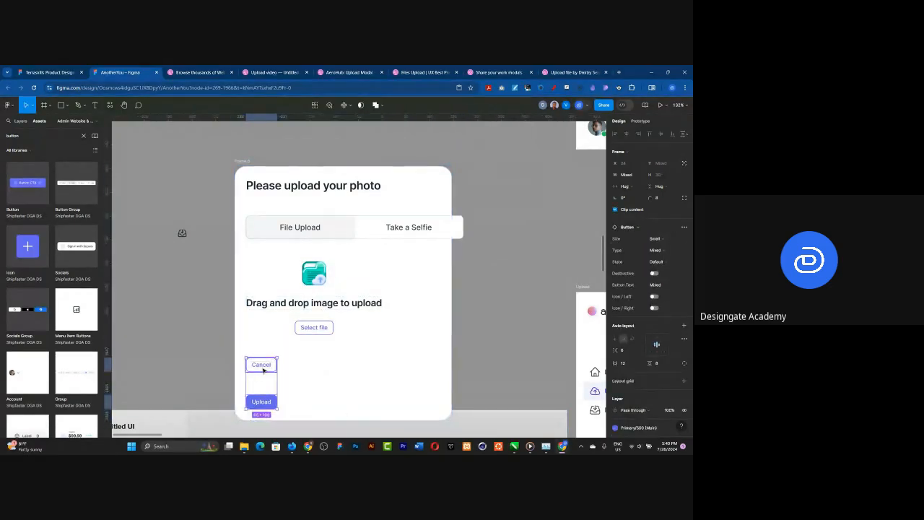
{"action": "key", "text": "shift+a"}
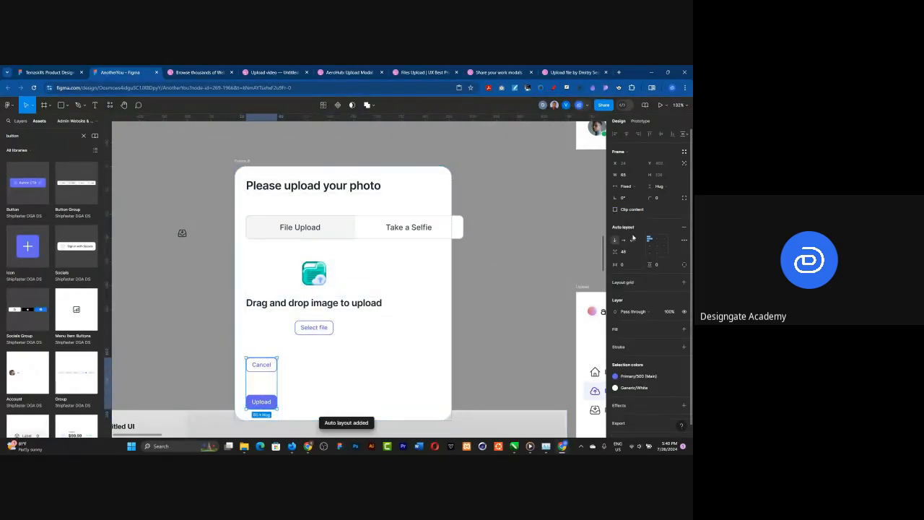
{"action": "left_click", "coordinate": [625, 240]}
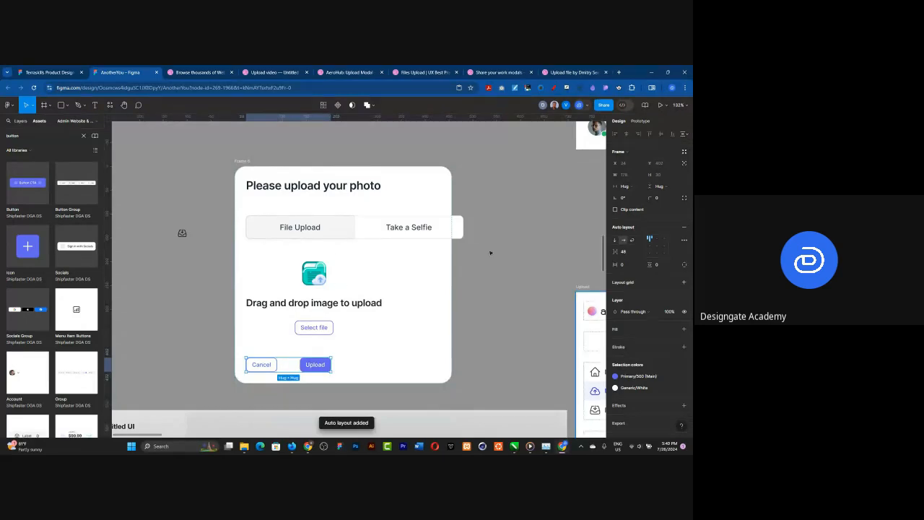
Step: Make the button row fill its container's width, with Auto spacing pushing Cancel and Upload to opposite ends
{"action": "left_click", "coordinate": [633, 186]}
{"action": "left_click", "coordinate": [640, 195]}
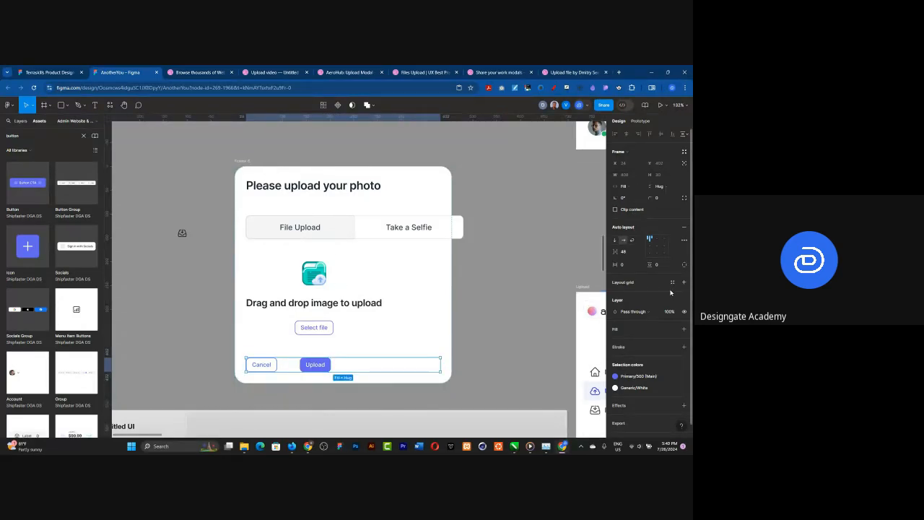
{"action": "left_click", "coordinate": [655, 249]}
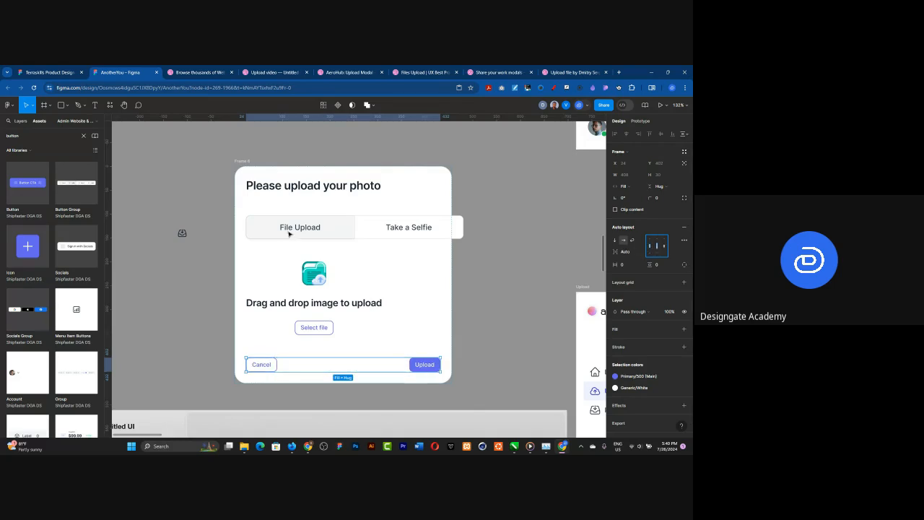
Step: Set the widths of the File Upload / Take a Selfie tabs and the drag-and-drop group to fill container
{"action": "left_click", "coordinate": [382, 222]}
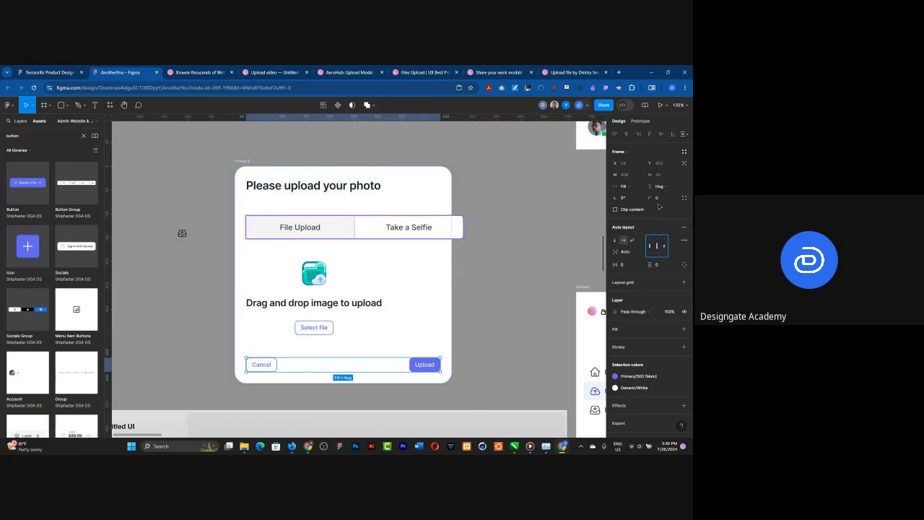
{"action": "left_click", "coordinate": [635, 187]}
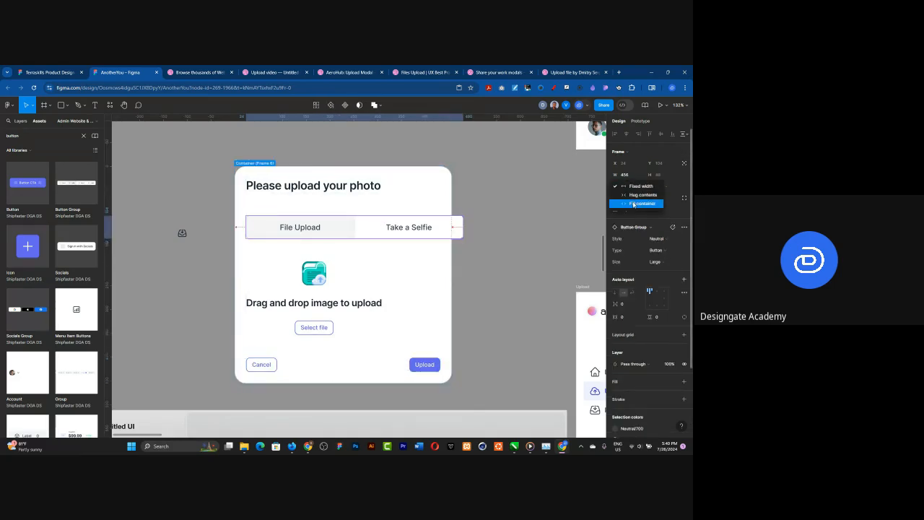
{"action": "left_click", "coordinate": [627, 206]}
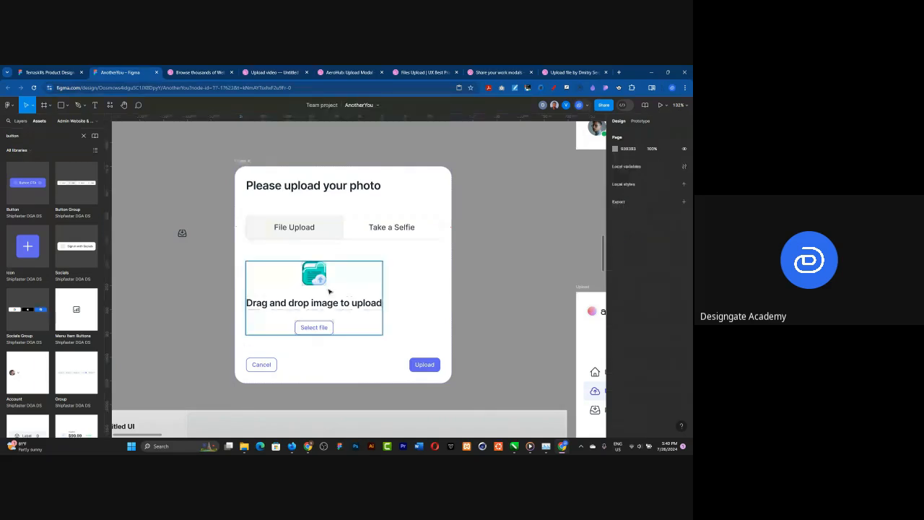
{"action": "left_click", "coordinate": [331, 293]}
{"action": "left_click", "coordinate": [633, 188]}
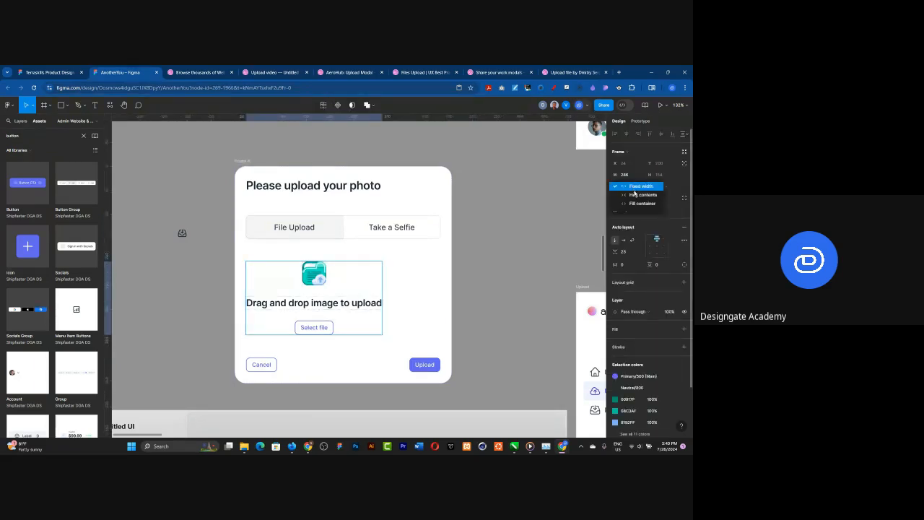
{"action": "left_click", "coordinate": [629, 205]}
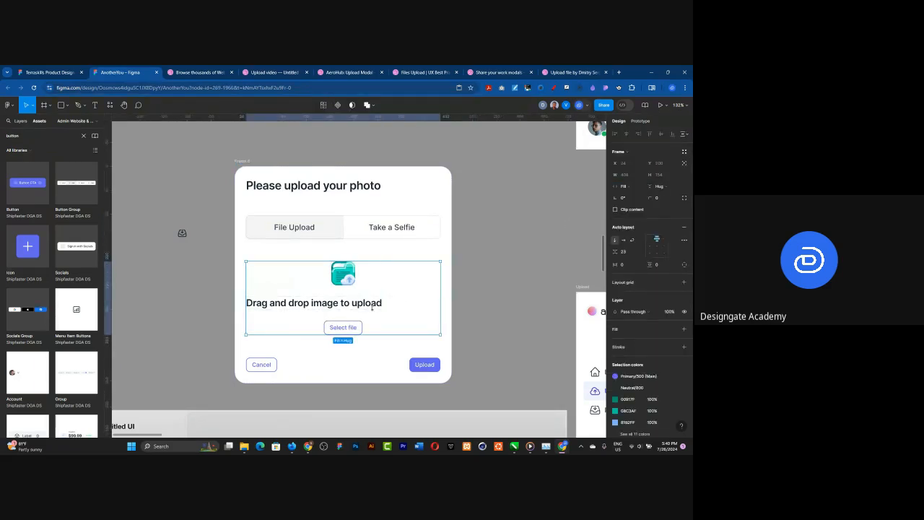
Step: Set the drag-and-drop group's horizontal and vertical padding to 16
{"action": "left_click", "coordinate": [625, 265]}
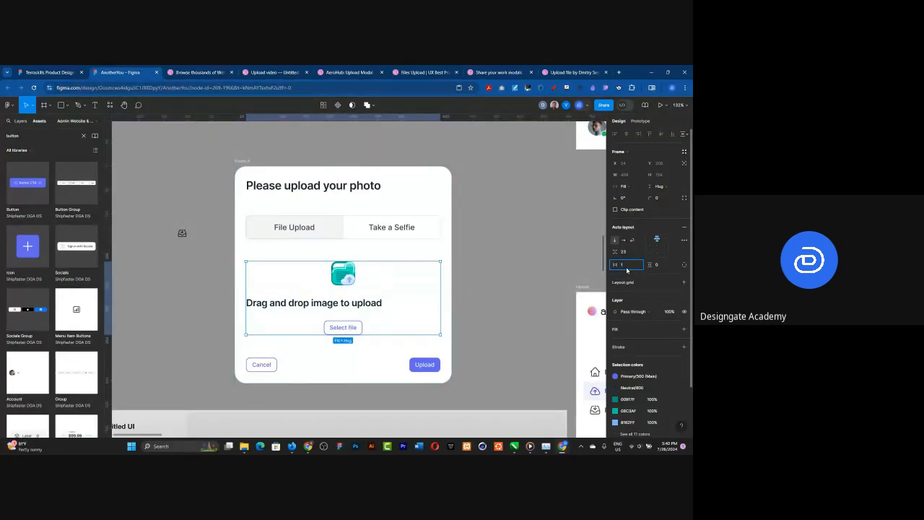
{"action": "type", "text": "16"}
{"action": "key", "text": "Return"}
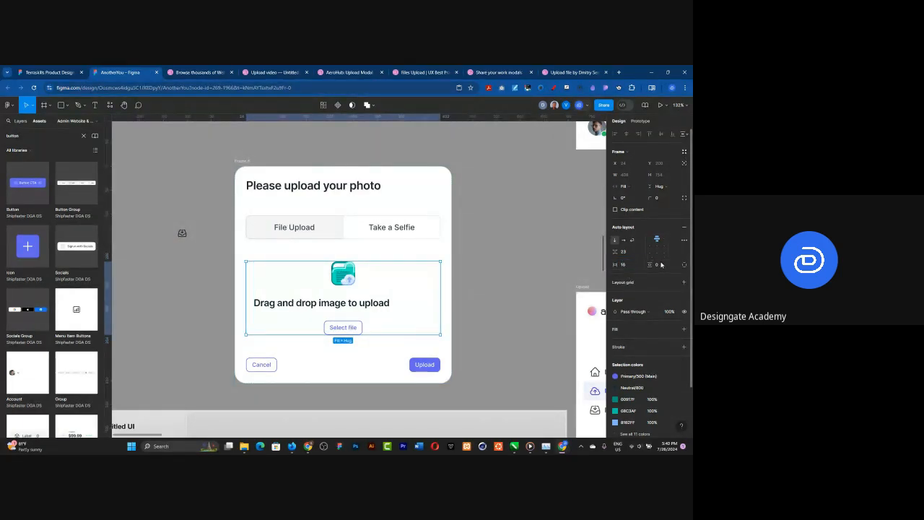
{"action": "left_click", "coordinate": [660, 266]}
{"action": "type", "text": "16"}
{"action": "key", "text": "Return"}
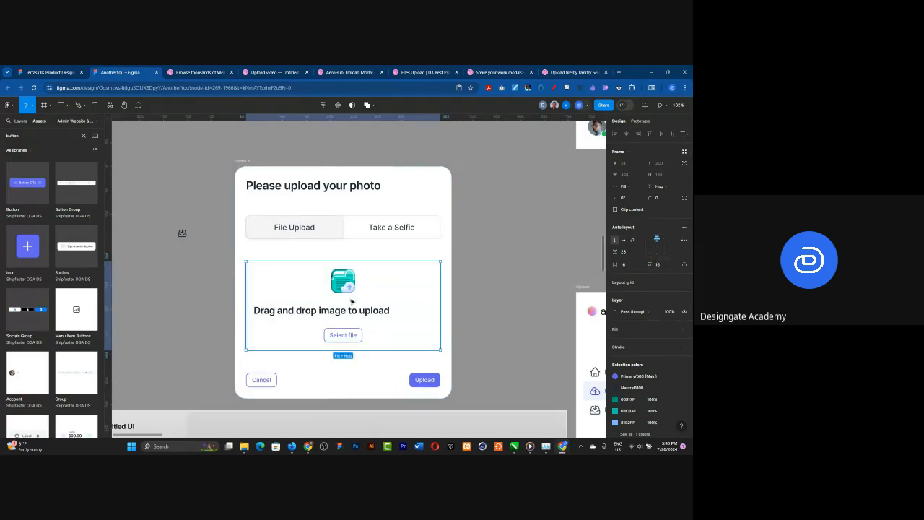
Step: Add a stroke to the drag-and-drop group using the library colour Neutral/300 and set its corner radius
{"action": "left_click", "coordinate": [673, 348]}
{"action": "scroll", "coordinate": [559, 386], "scroll_direction": "down", "scroll_amount": 2}
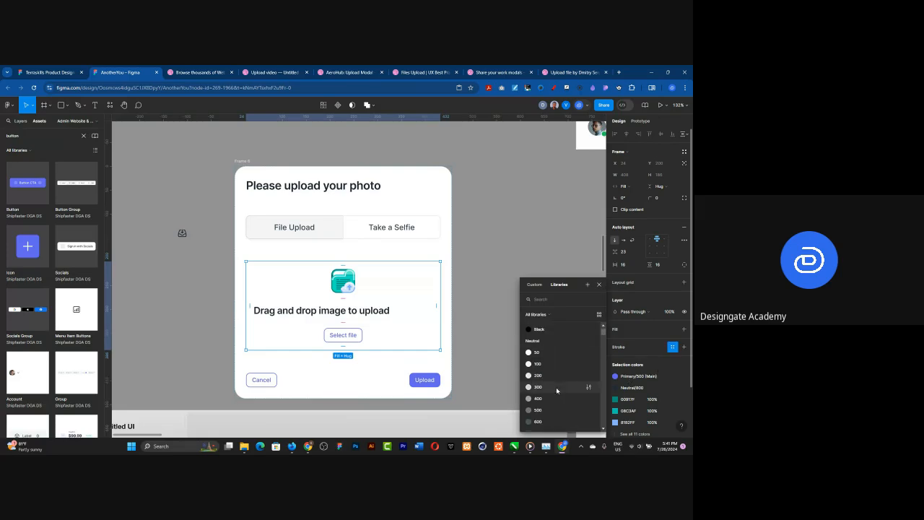
{"action": "left_click", "coordinate": [549, 387]}
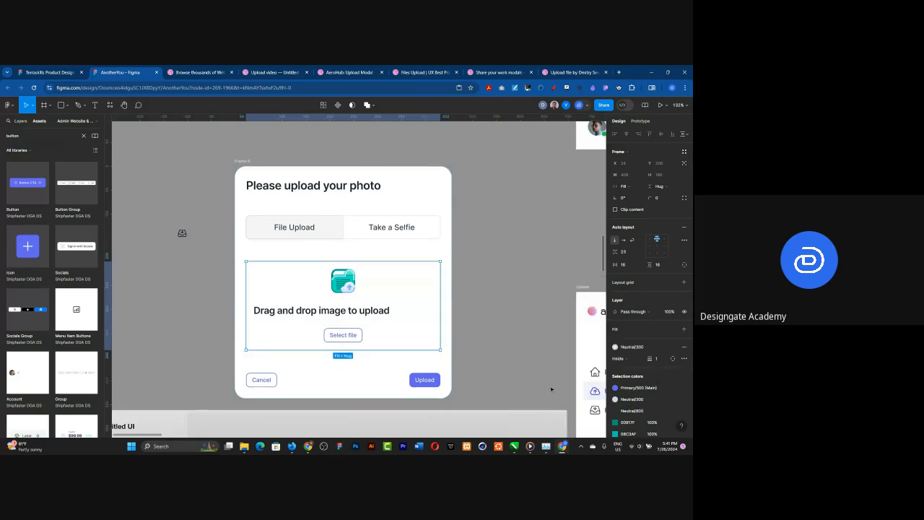
{"action": "left_click", "coordinate": [660, 201]}
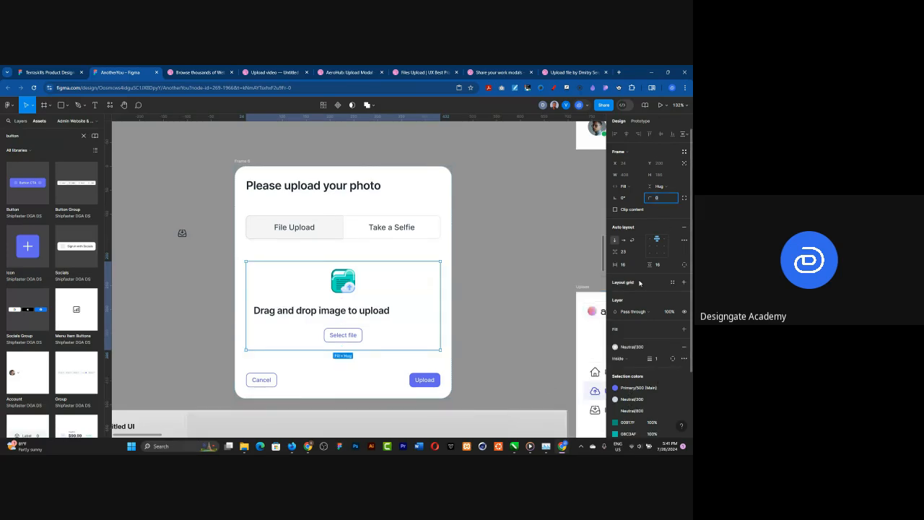
{"action": "key", "text": "Return"}
Step: Change the stroke style of the drag-and-drop group's border to Dash
{"action": "scroll", "coordinate": [684, 361], "scroll_direction": "down", "scroll_amount": 2}
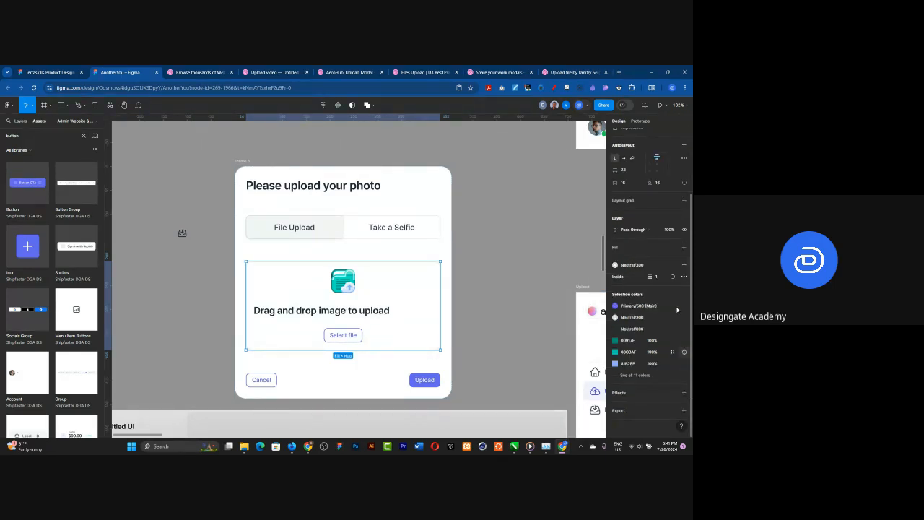
{"action": "left_click", "coordinate": [683, 276]}
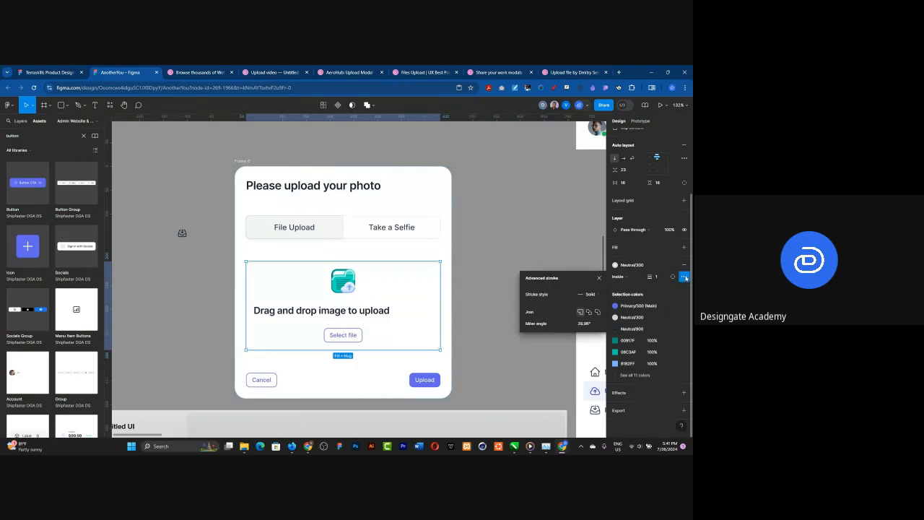
{"action": "left_click", "coordinate": [587, 295]}
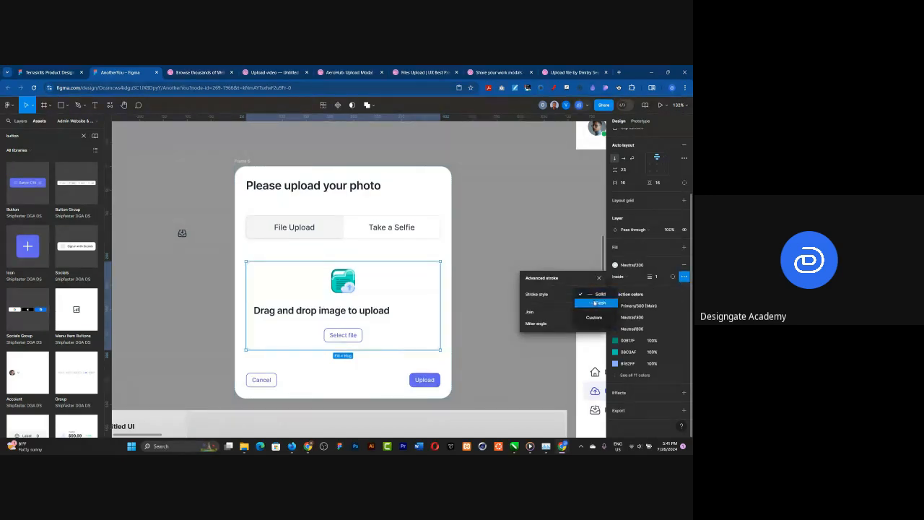
{"action": "left_click", "coordinate": [594, 303]}
{"action": "left_click", "coordinate": [485, 241]}
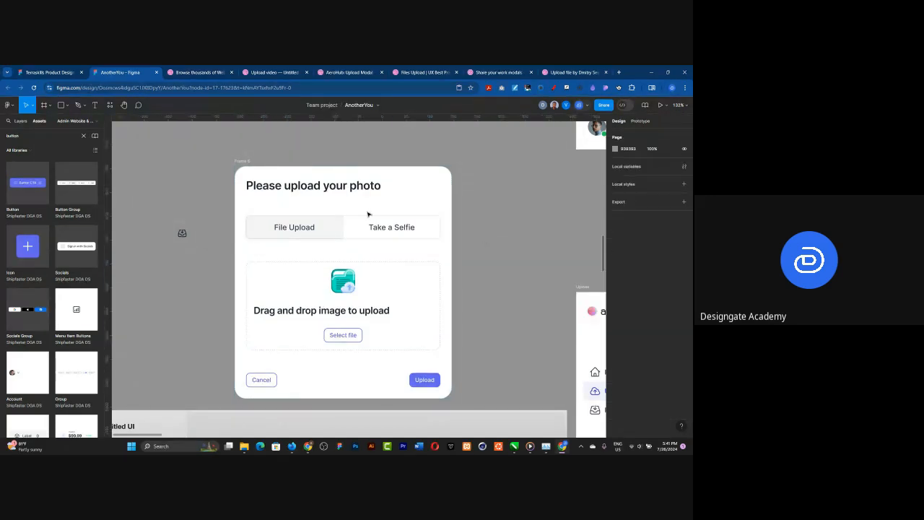
Step: Set the vertical gap between the upload card's items to 16
{"action": "scroll", "coordinate": [260, 337], "scroll_direction": "up", "scroll_amount": 1}
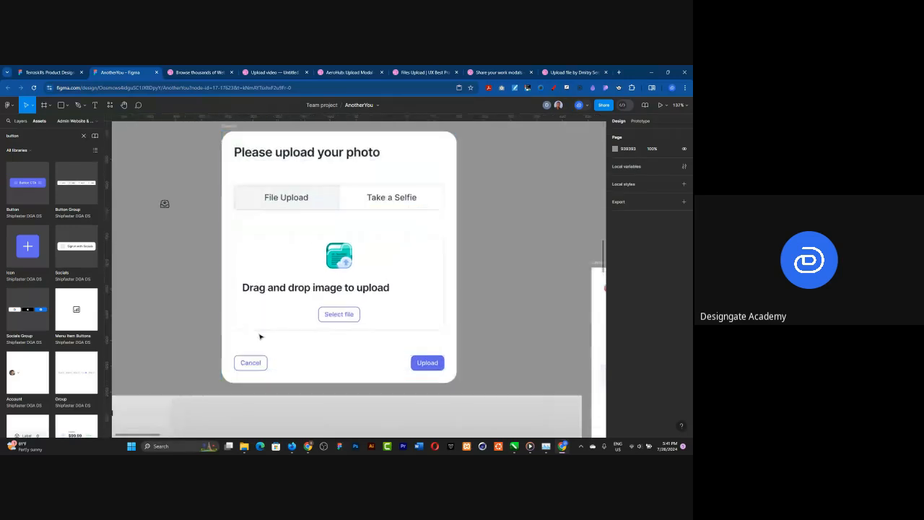
{"action": "left_click", "coordinate": [260, 336]}
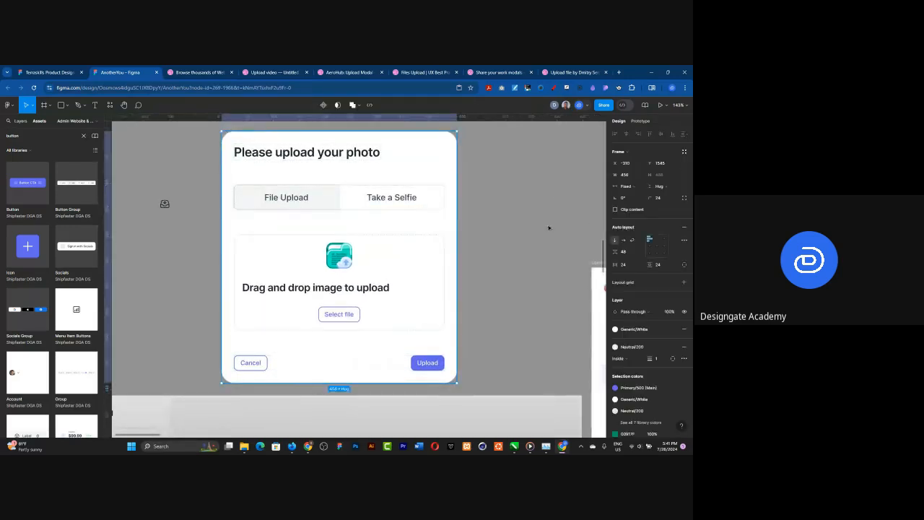
{"action": "left_click", "coordinate": [629, 256]}
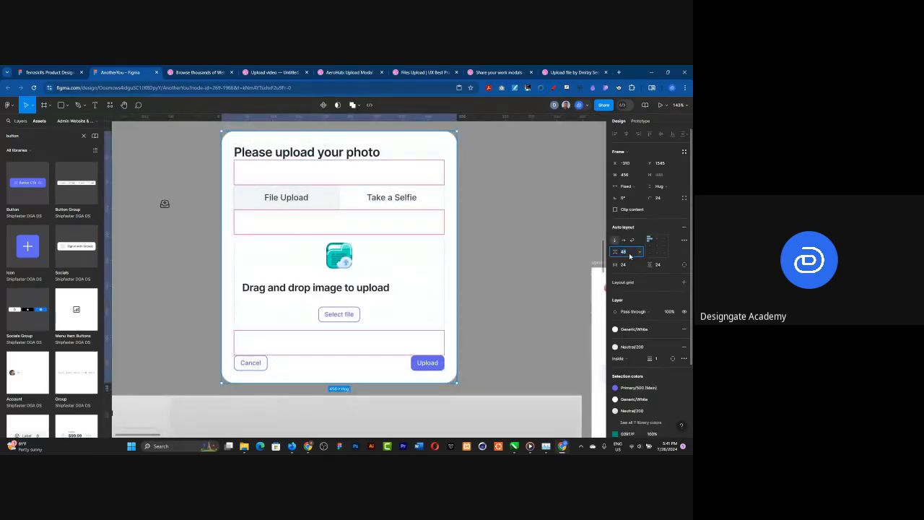
{"action": "type", "text": "16"}
{"action": "key", "text": "Return"}
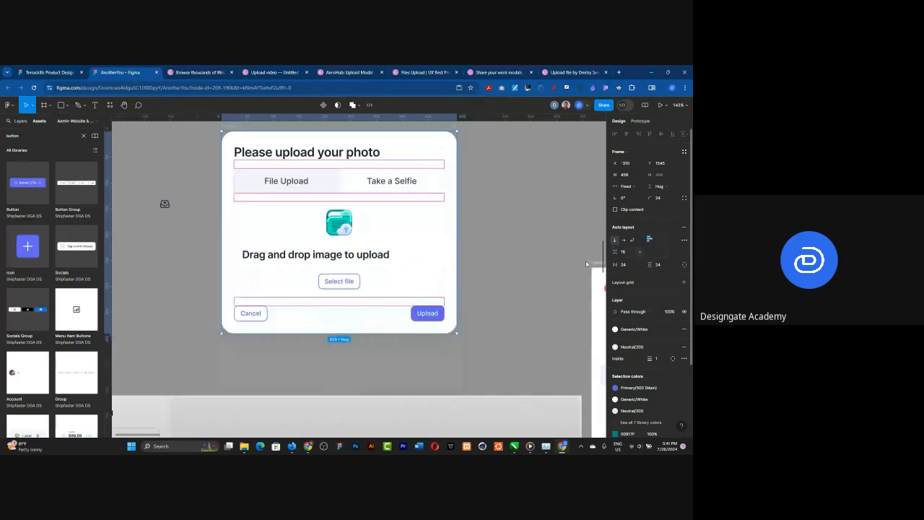
{"action": "left_click", "coordinate": [491, 259]}
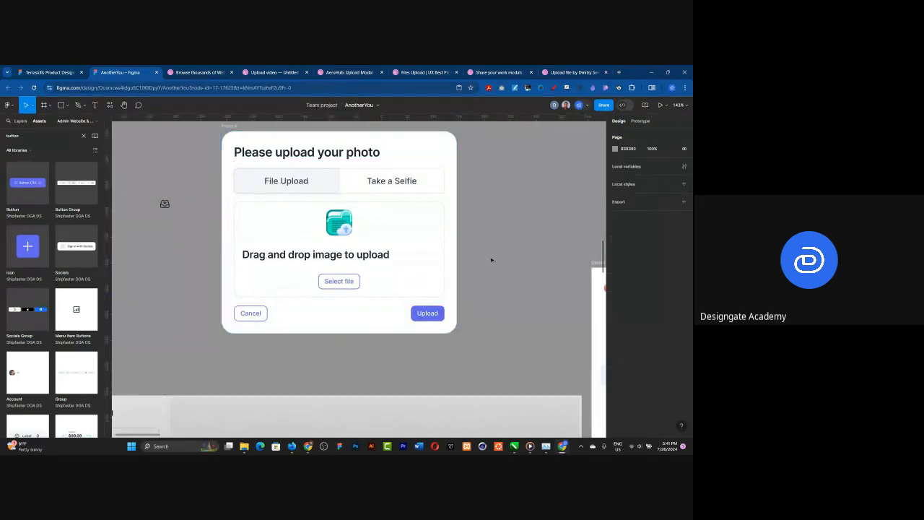
Step: Centre-align the upload card's contents so the heading sits in the middle above the tabs
{"action": "scroll", "coordinate": [283, 177], "scroll_direction": "down", "scroll_amount": 4}
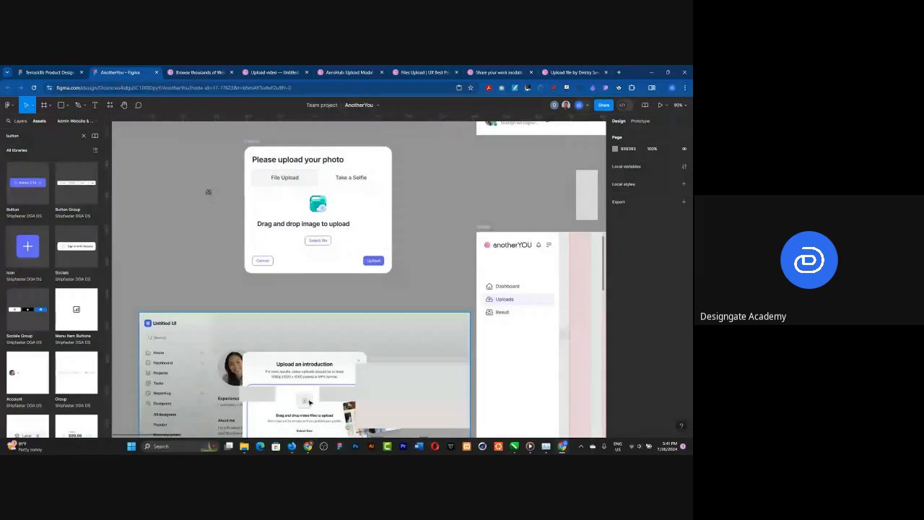
{"action": "scroll", "coordinate": [313, 152], "scroll_direction": "up", "scroll_amount": 3}
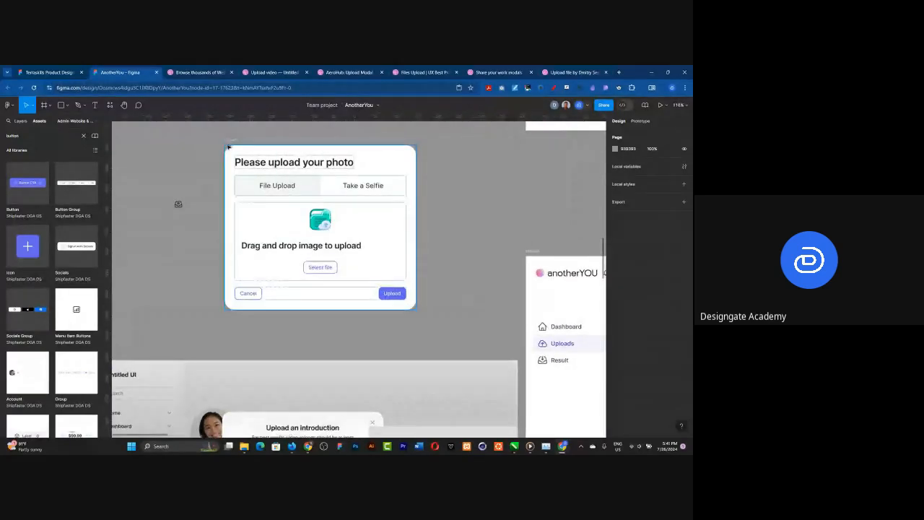
{"action": "left_click", "coordinate": [270, 153]}
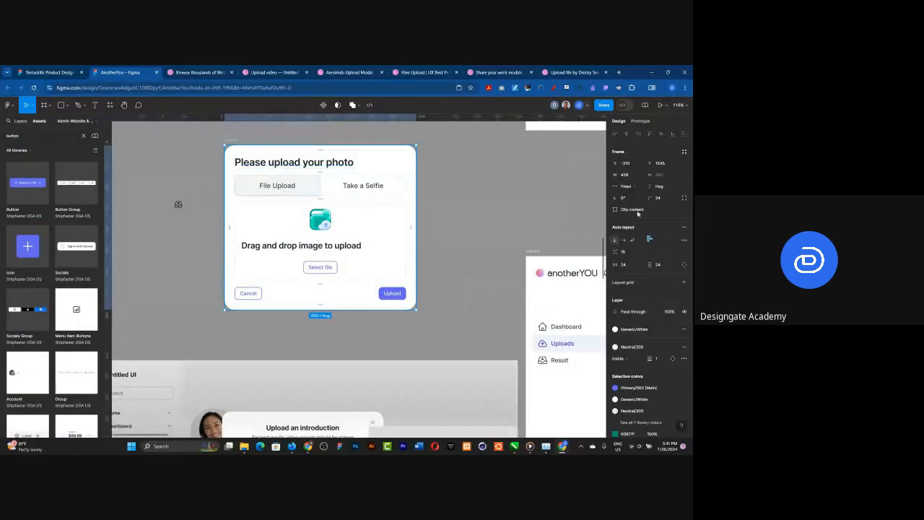
{"action": "left_click", "coordinate": [656, 248]}
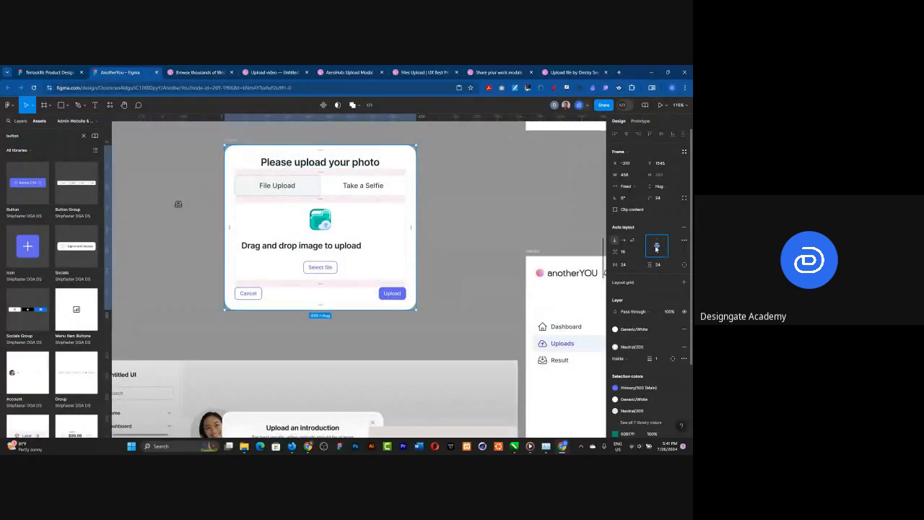
{"action": "left_click", "coordinate": [449, 181]}
{"action": "scroll", "coordinate": [359, 217], "scroll_direction": "down", "scroll_amount": 1}
{"action": "scroll", "coordinate": [358, 217], "scroll_direction": "down", "scroll_amount": 3}
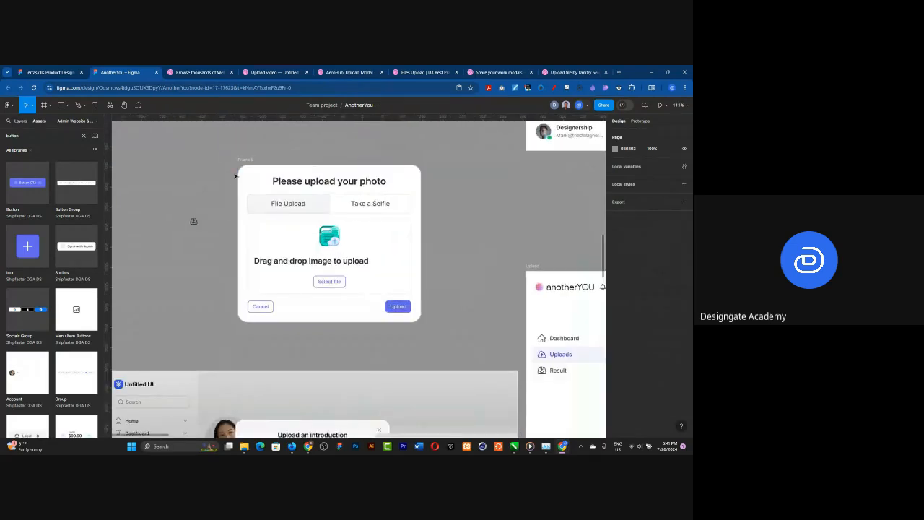
Step: Wrap the upload card's drag-and-drop area and its Cancel/Upload button row together in an auto layout frame
{"action": "left_click", "coordinate": [318, 191]}
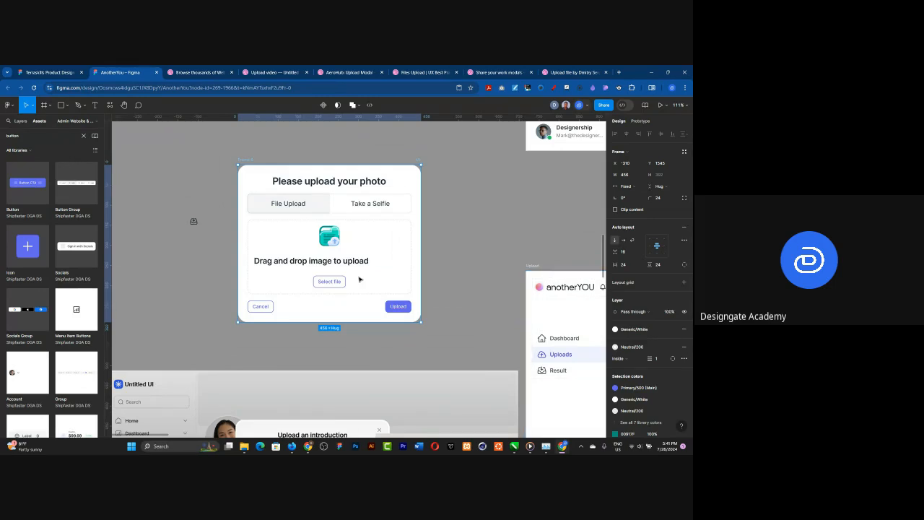
{"action": "scroll", "coordinate": [339, 285], "scroll_direction": "up", "scroll_amount": 2}
{"action": "left_click", "coordinate": [246, 312]}
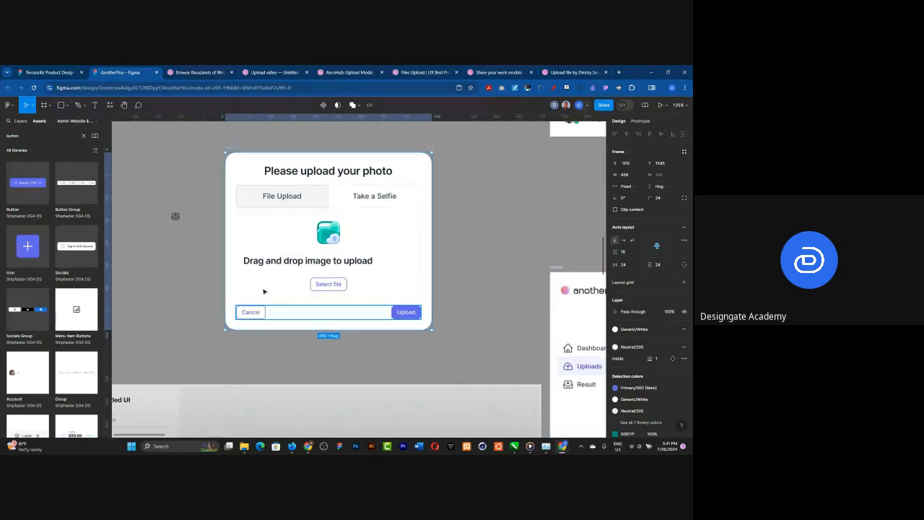
{"action": "left_click", "coordinate": [264, 289], "text": "shift"}
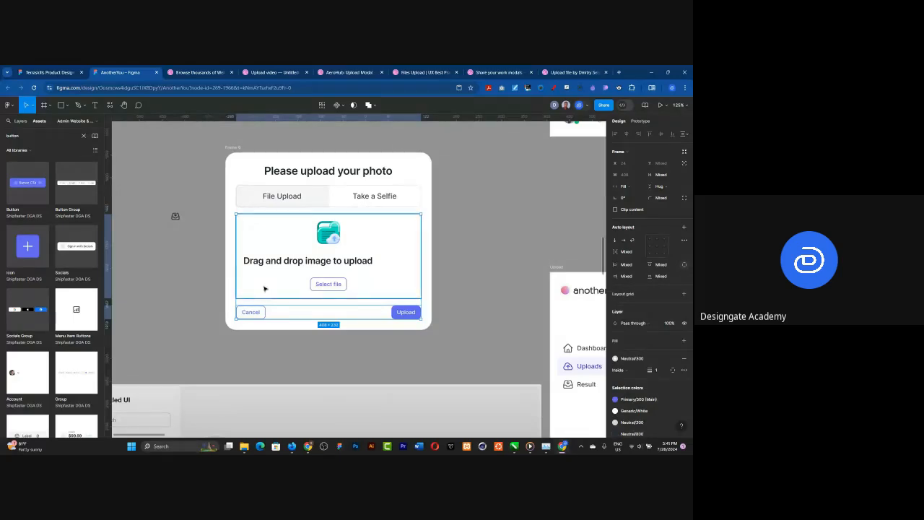
{"action": "key", "text": "shift+a"}
Step: Set the vertical gap between the upload card's items to 24
{"action": "left_click", "coordinate": [233, 148]}
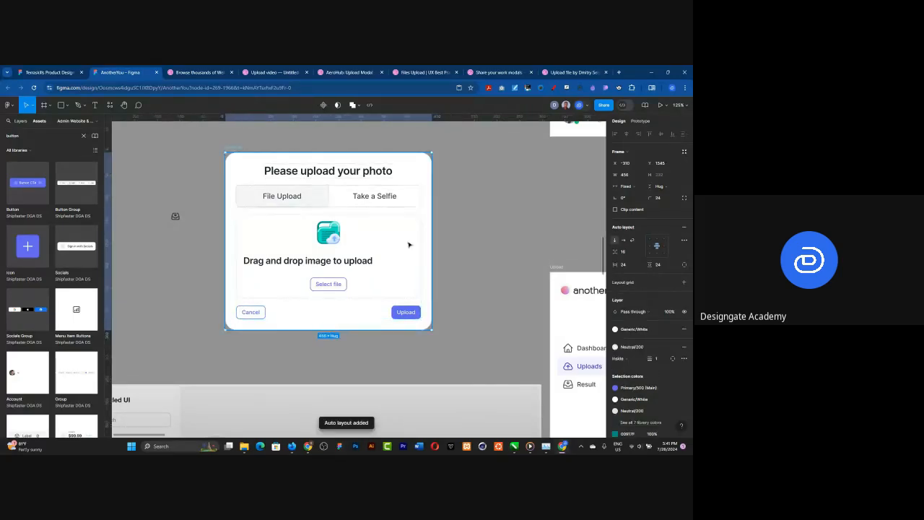
{"action": "left_click", "coordinate": [629, 254]}
{"action": "type", "text": "24"}
{"action": "key", "text": "Return"}
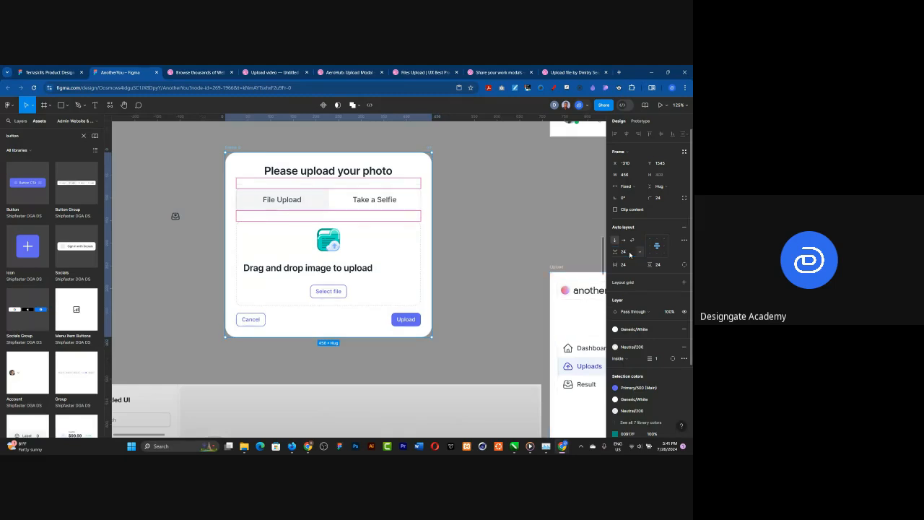
{"action": "left_click", "coordinate": [472, 205]}
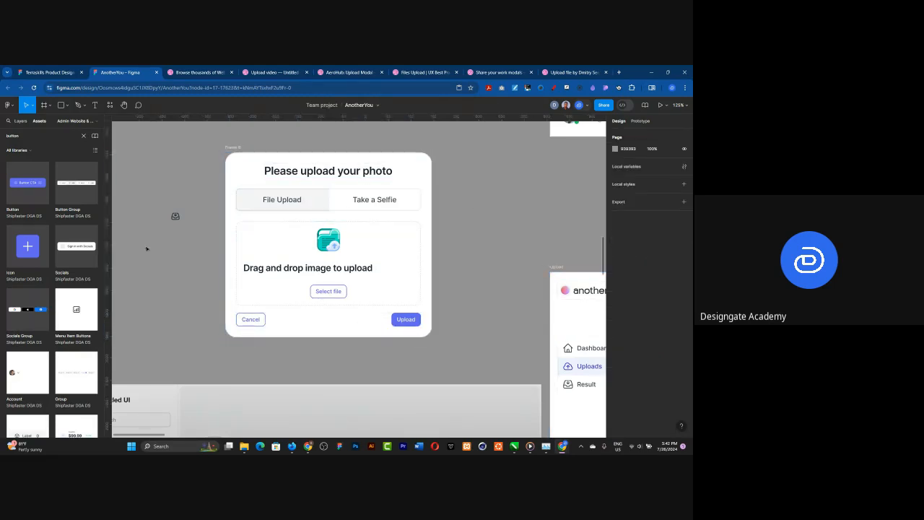
Step: Move the upload card into the white content panel of the Image Upload Page and centre it horizontally and vertically
{"action": "scroll", "coordinate": [145, 245], "scroll_direction": "down", "scroll_amount": 8}
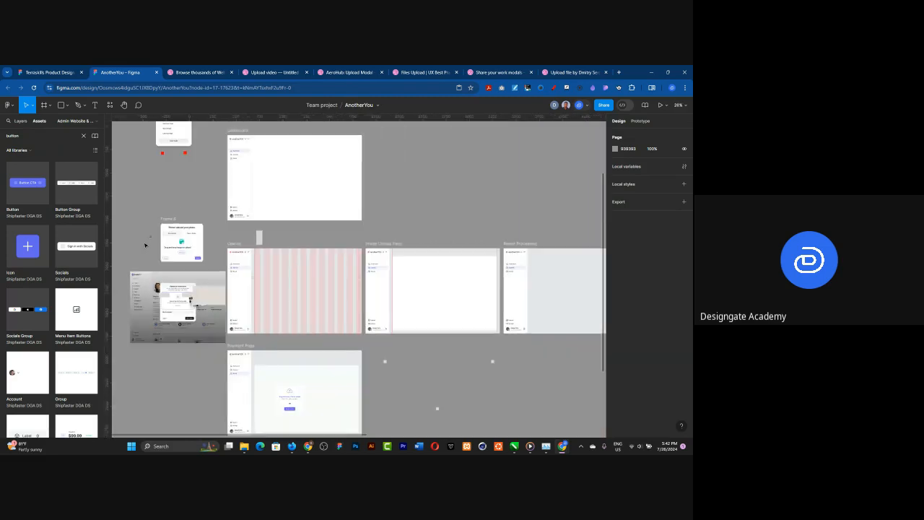
{"action": "left_click_drag", "start_coordinate": [172, 219], "coordinate": [437, 275]}
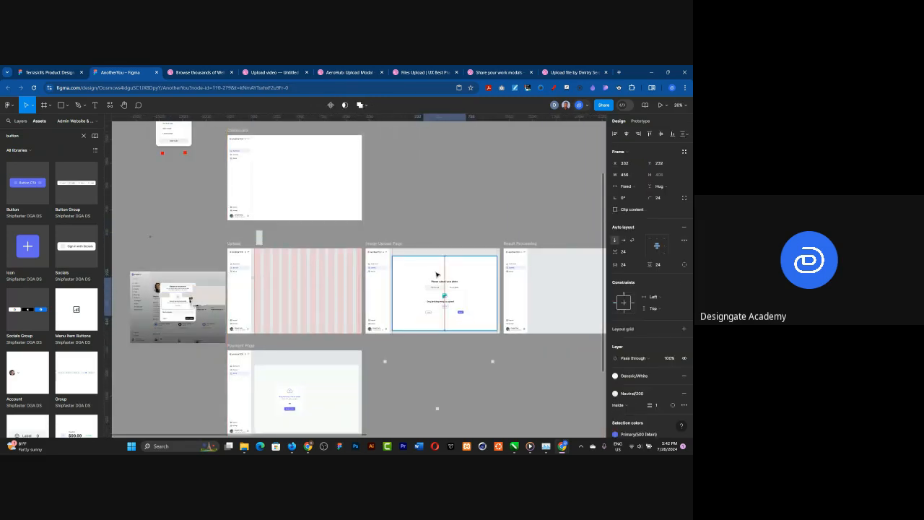
{"action": "scroll", "coordinate": [477, 311], "scroll_direction": "up", "scroll_amount": 6}
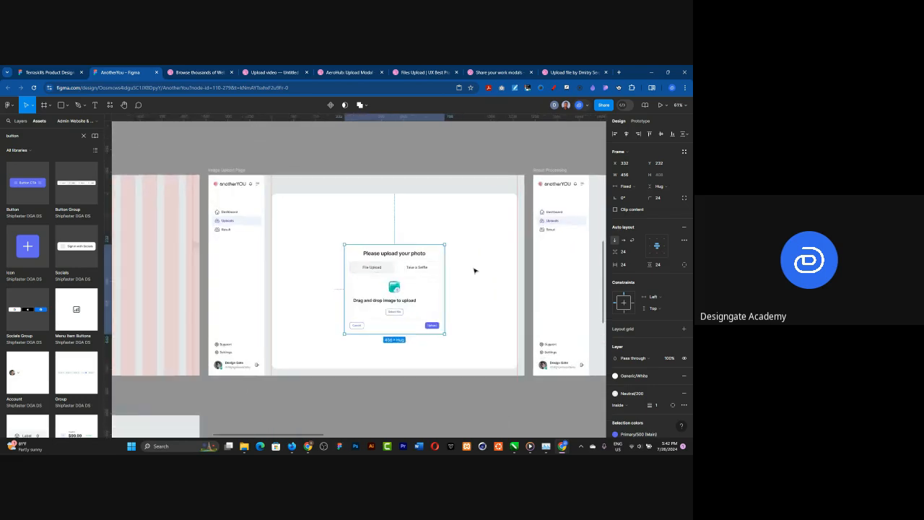
{"action": "scroll", "coordinate": [474, 271], "scroll_direction": "up", "scroll_amount": 2}
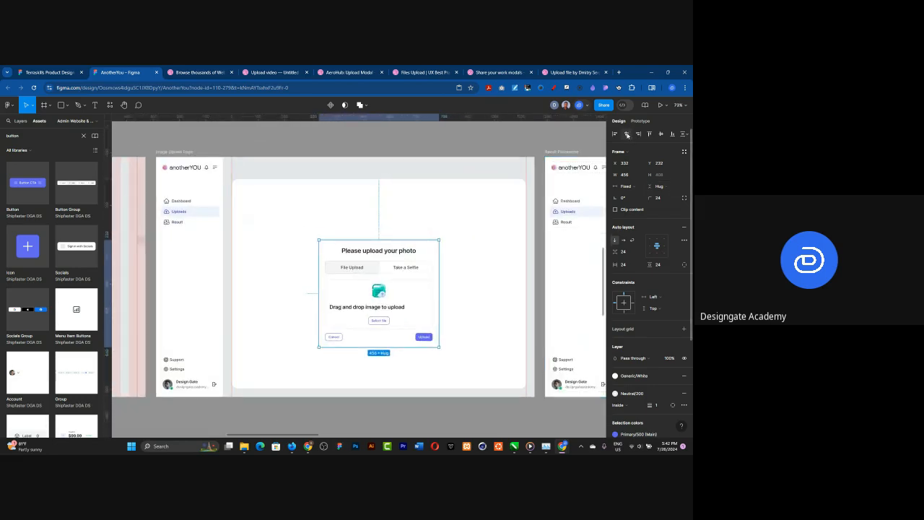
{"action": "left_click", "coordinate": [660, 134]}
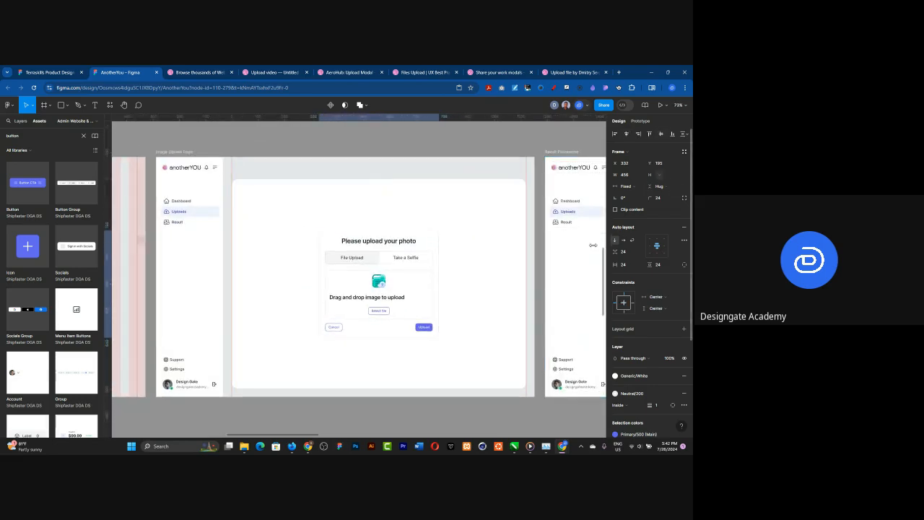
{"action": "scroll", "coordinate": [288, 301], "scroll_direction": "up", "scroll_amount": 2}
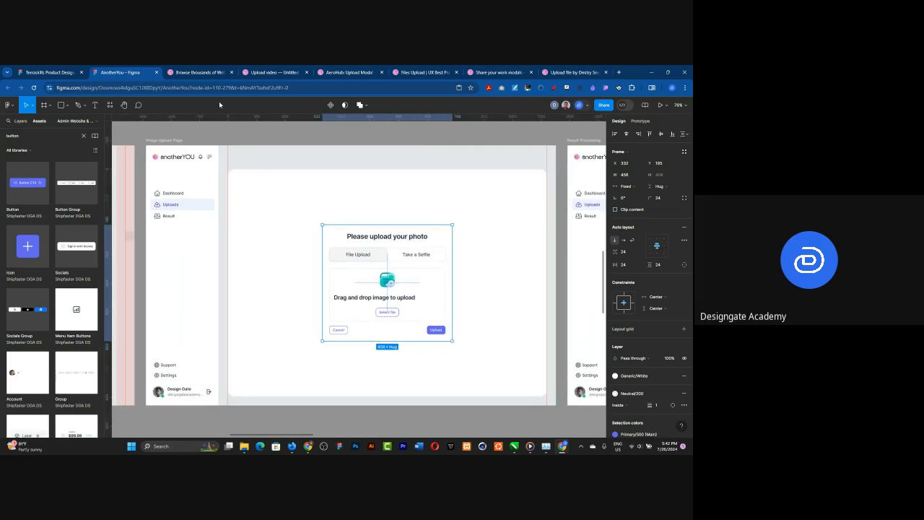
{"action": "left_click", "coordinate": [240, 132]}
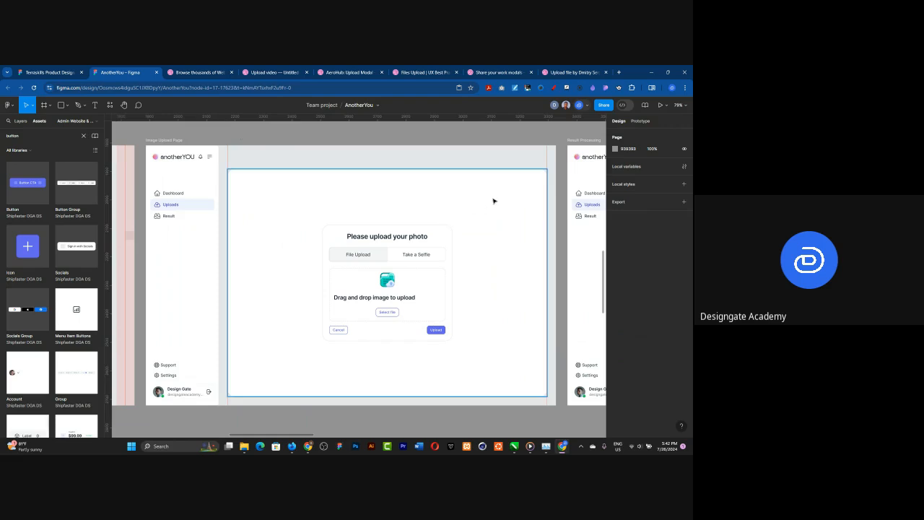
Step: Centre the "Drag and drop image to upload" text within the upload card's drag-and-drop area
{"action": "left_click", "coordinate": [410, 299]}
{"action": "double_click", "coordinate": [410, 298]}
{"action": "double_click", "coordinate": [410, 298]}
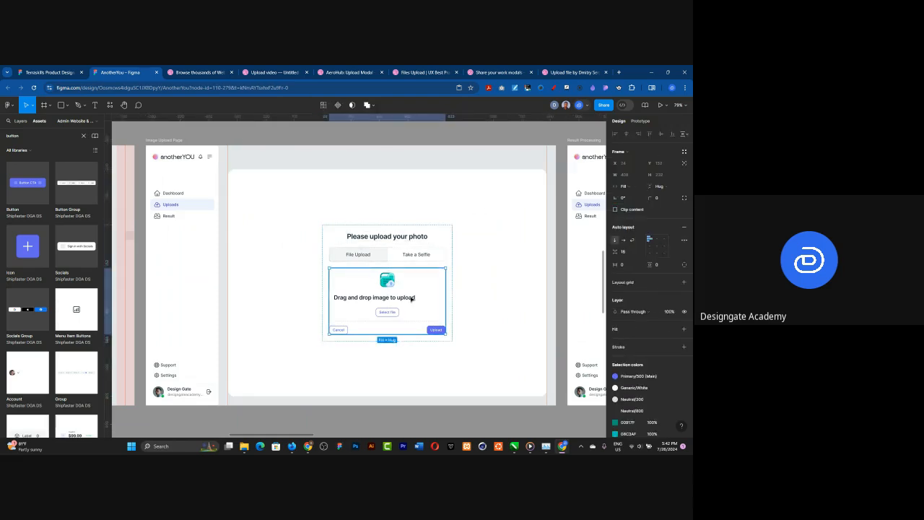
{"action": "double_click", "coordinate": [411, 298]}
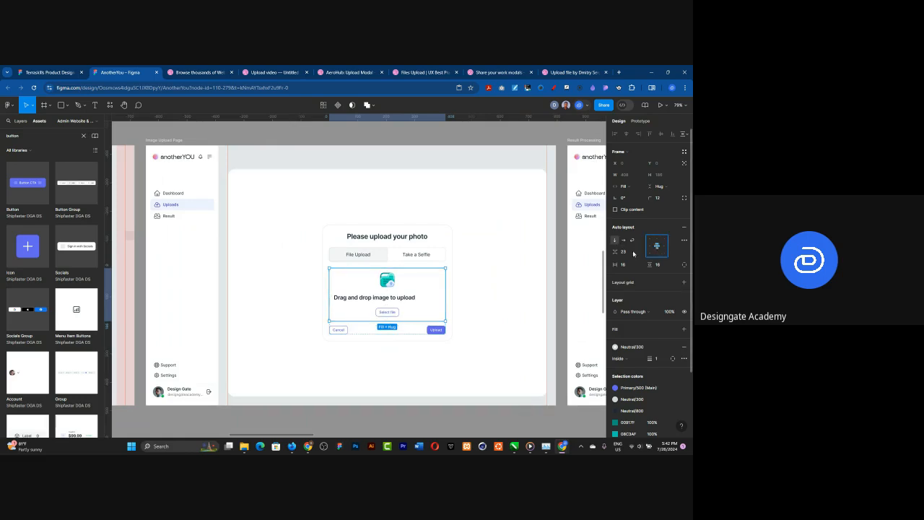
{"action": "left_click", "coordinate": [390, 299]}
{"action": "left_click", "coordinate": [623, 245]}
{"action": "left_click", "coordinate": [370, 420]}
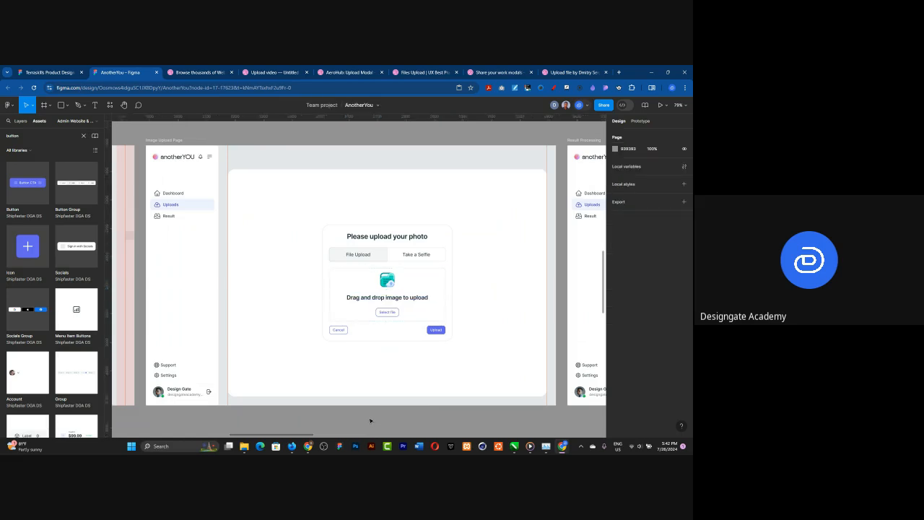
{"action": "left_click", "coordinate": [259, 224]}
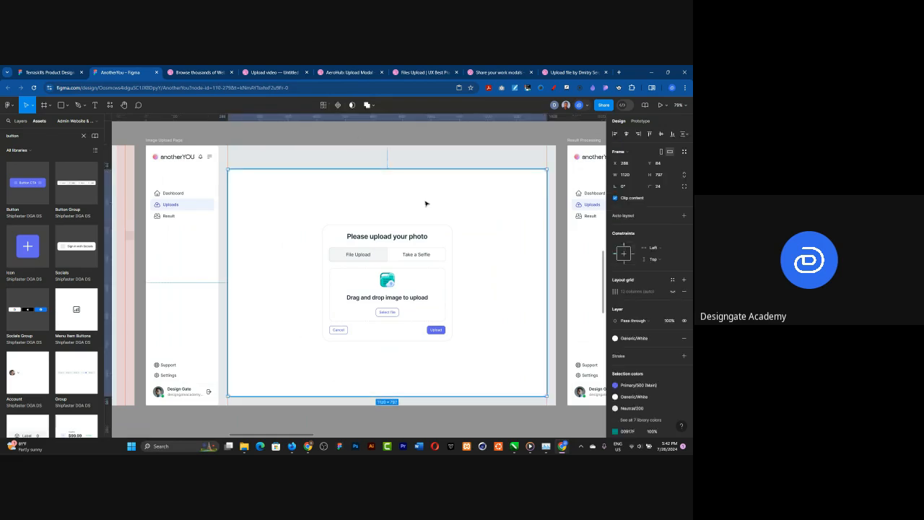
{"action": "left_click", "coordinate": [370, 155]}
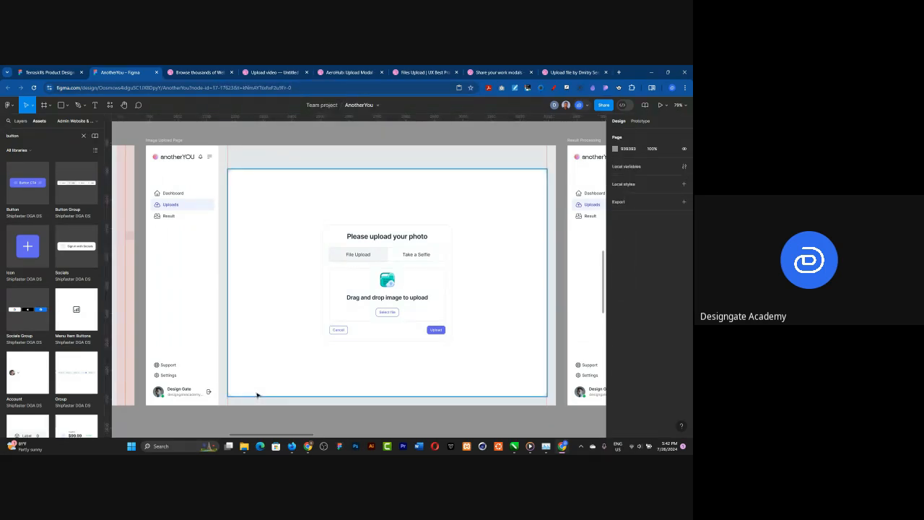
{"action": "scroll", "coordinate": [427, 296], "scroll_direction": "up", "scroll_amount": 3}
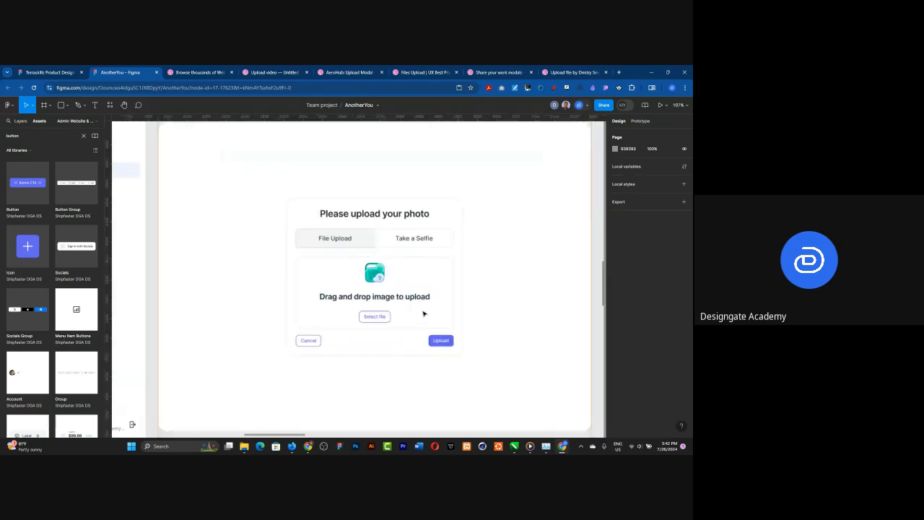
{"action": "scroll", "coordinate": [446, 333], "scroll_direction": "up", "scroll_amount": 1}
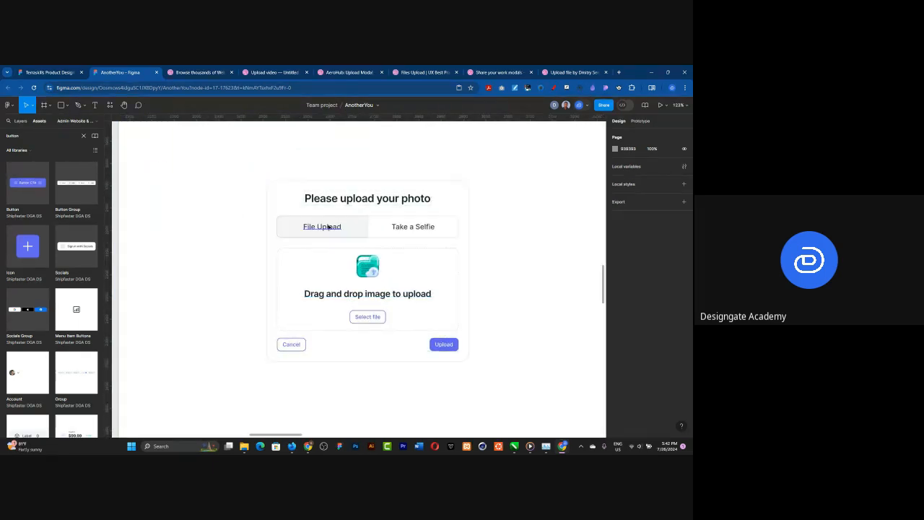
Step: Move the upload card out of the Image Upload Page onto the canvas below it and duplicate the card alongside
{"action": "scroll", "coordinate": [343, 245], "scroll_direction": "down", "scroll_amount": 6}
{"action": "left_click", "coordinate": [348, 247]}
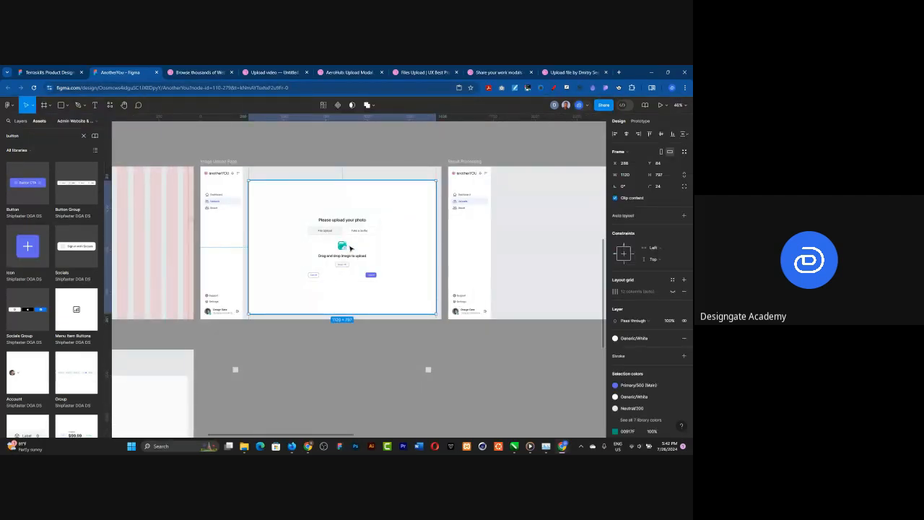
{"action": "double_click", "coordinate": [351, 247]}
{"action": "left_click_drag", "start_coordinate": [350, 248], "coordinate": [311, 371]}
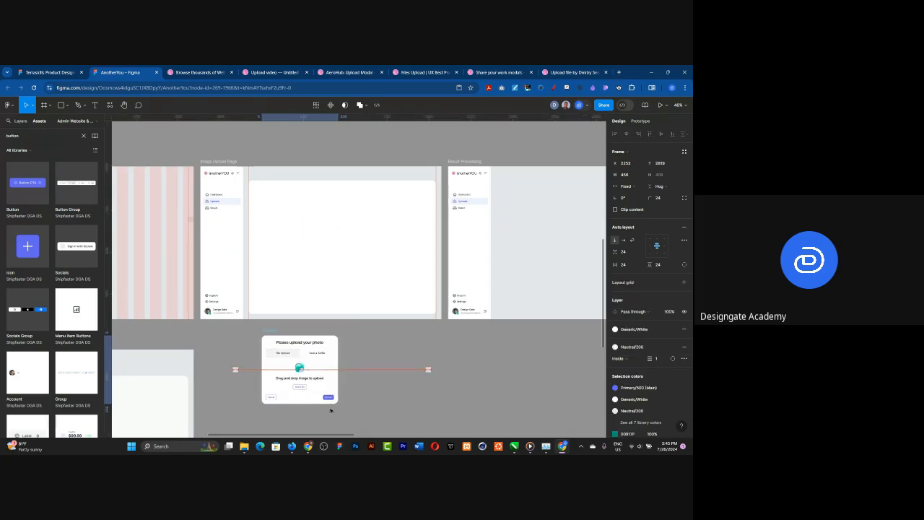
{"action": "scroll", "coordinate": [314, 414], "scroll_direction": "up", "scroll_amount": 2}
{"action": "scroll", "coordinate": [314, 414], "scroll_direction": "up", "scroll_amount": 3}
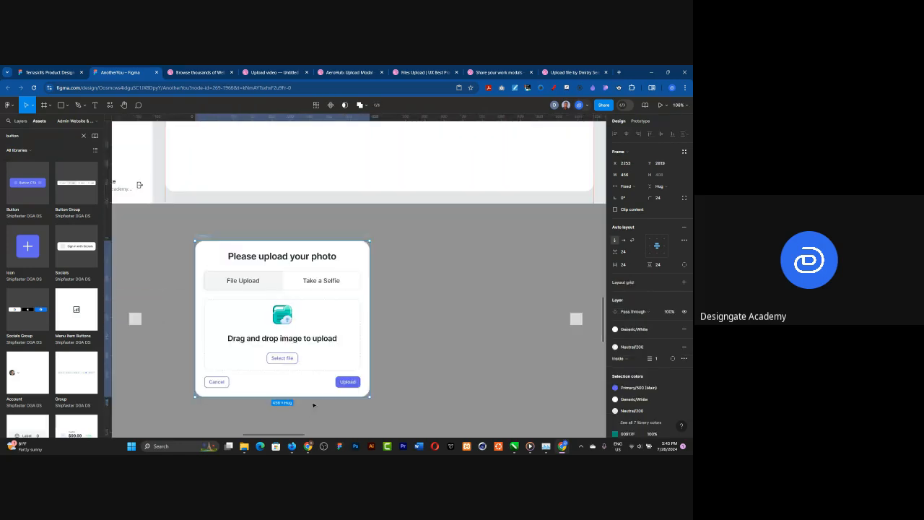
{"action": "key", "text": "ctrl+d"}
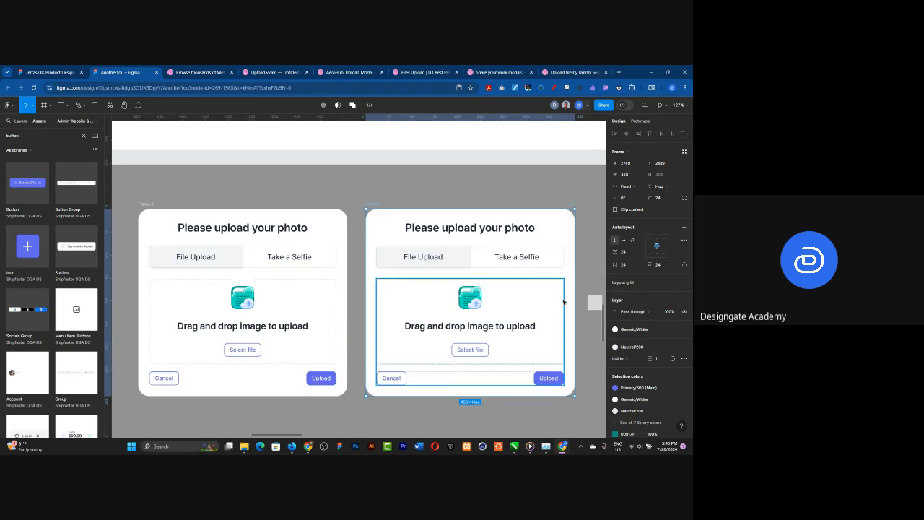
Step: Set the state of the File Upload tab in the duplicated card to Default
{"action": "left_click", "coordinate": [438, 256]}
{"action": "left_click", "coordinate": [437, 256]}
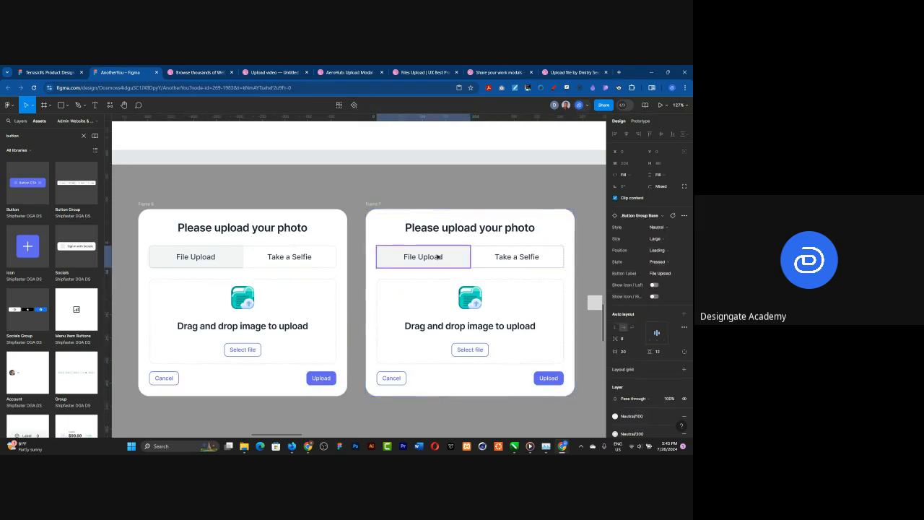
{"action": "left_click", "coordinate": [658, 229]}
{"action": "left_click", "coordinate": [658, 229]}
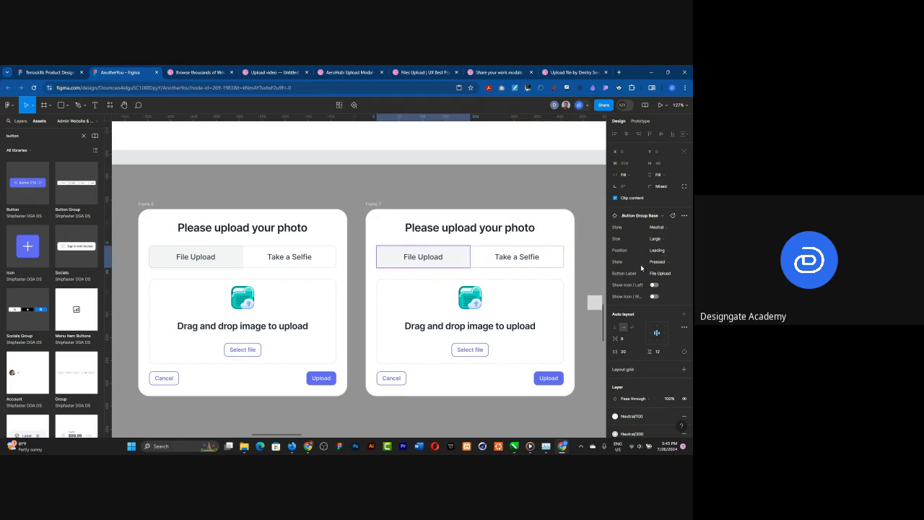
{"action": "left_click", "coordinate": [663, 262]}
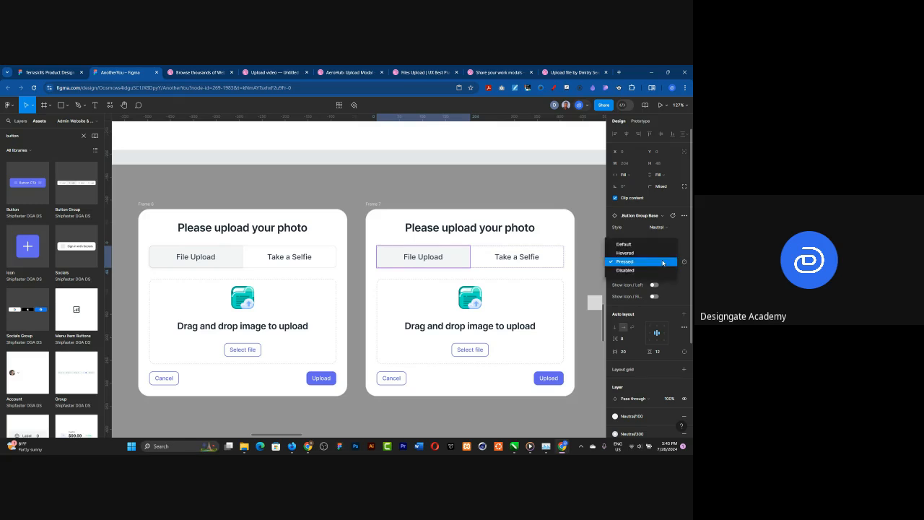
{"action": "left_click", "coordinate": [619, 244]}
Step: Set the state of the Take a Selfie tab in the duplicated card to Pressed
{"action": "left_click", "coordinate": [495, 256]}
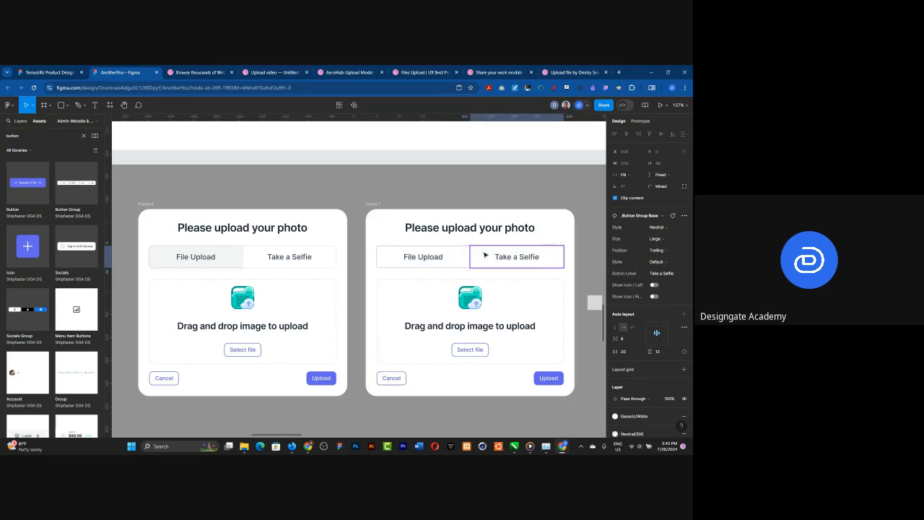
{"action": "left_click", "coordinate": [663, 262]}
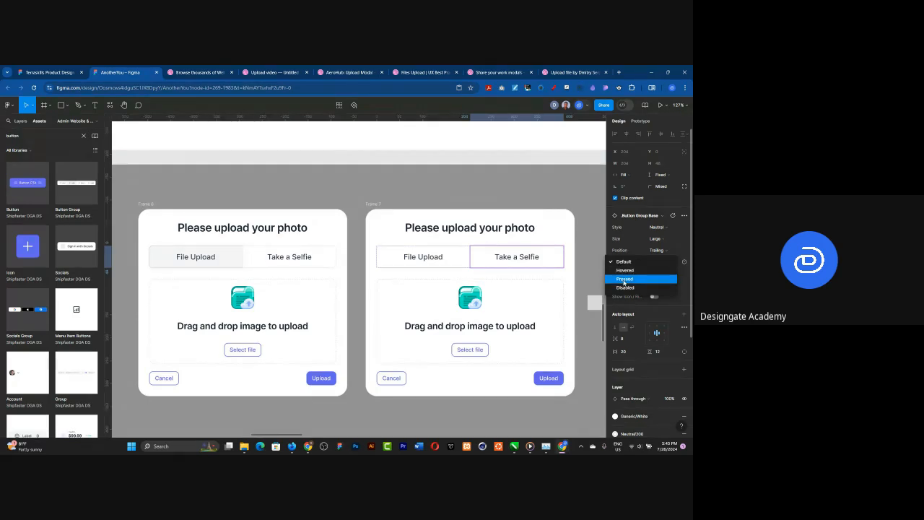
{"action": "left_click", "coordinate": [625, 279]}
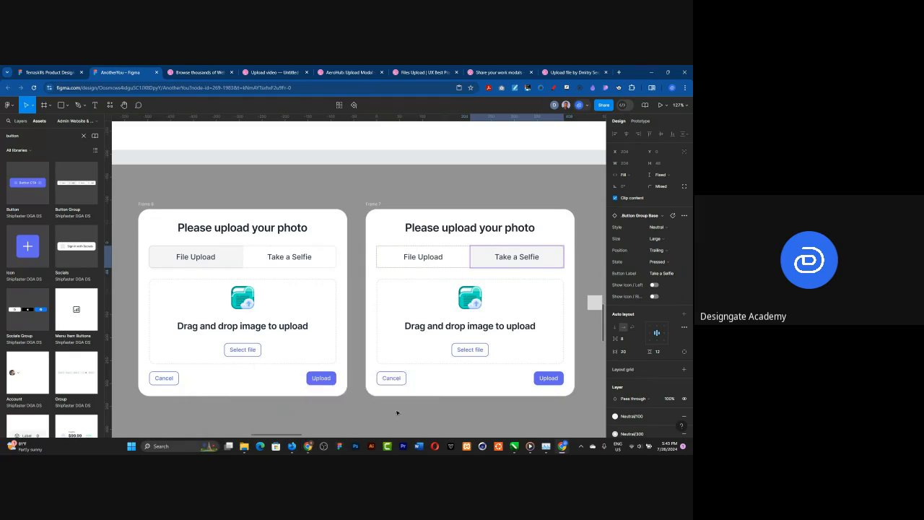
Step: Switch to Freepik, search its icons for "3d camera icon" and examine the results for a suitable camera icon
{"action": "left_click", "coordinate": [308, 446]}
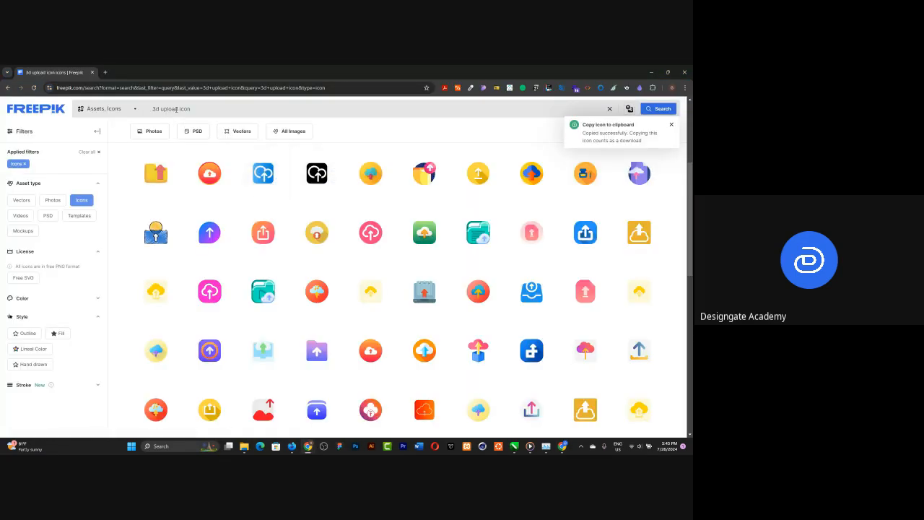
{"action": "left_click_drag", "start_coordinate": [179, 109], "coordinate": [161, 109]}
{"action": "type", "text": "camera"}
{"action": "key", "text": "Return"}
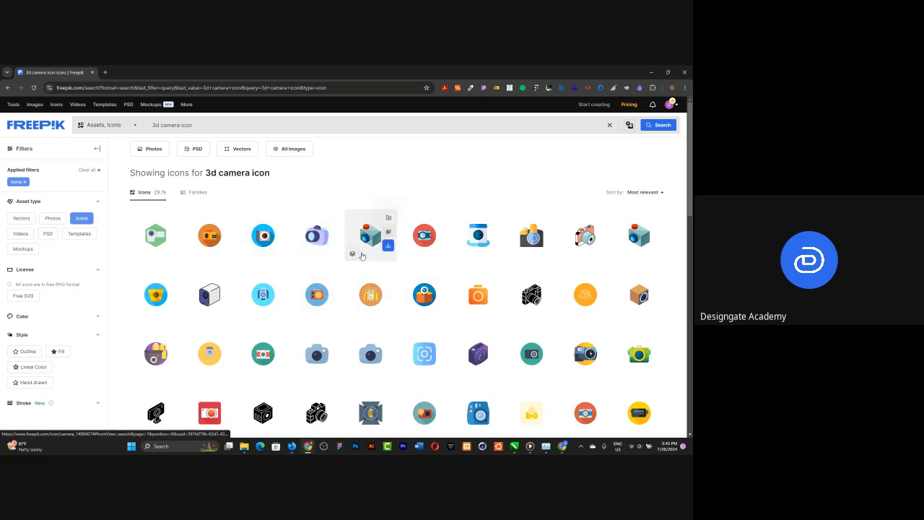
{"action": "scroll", "coordinate": [362, 256], "scroll_direction": "down", "scroll_amount": 2}
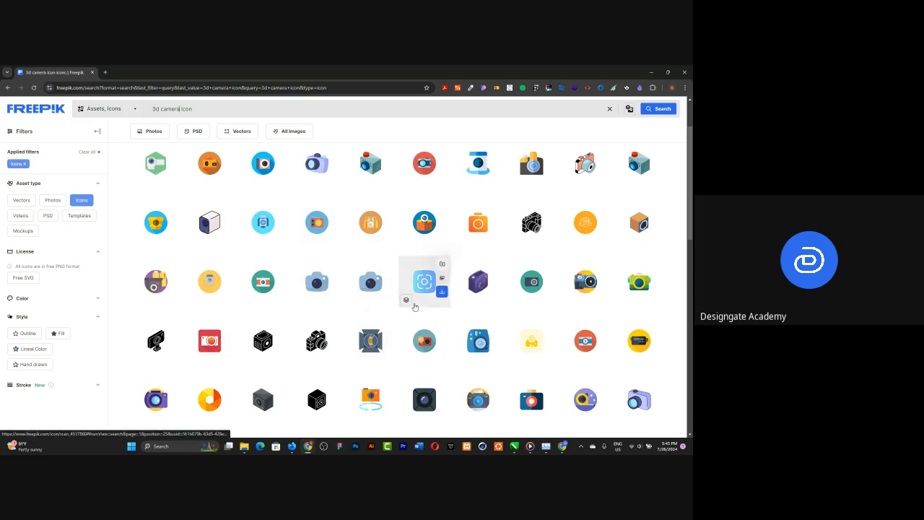
{"action": "scroll", "coordinate": [415, 306], "scroll_direction": "down", "scroll_amount": 2}
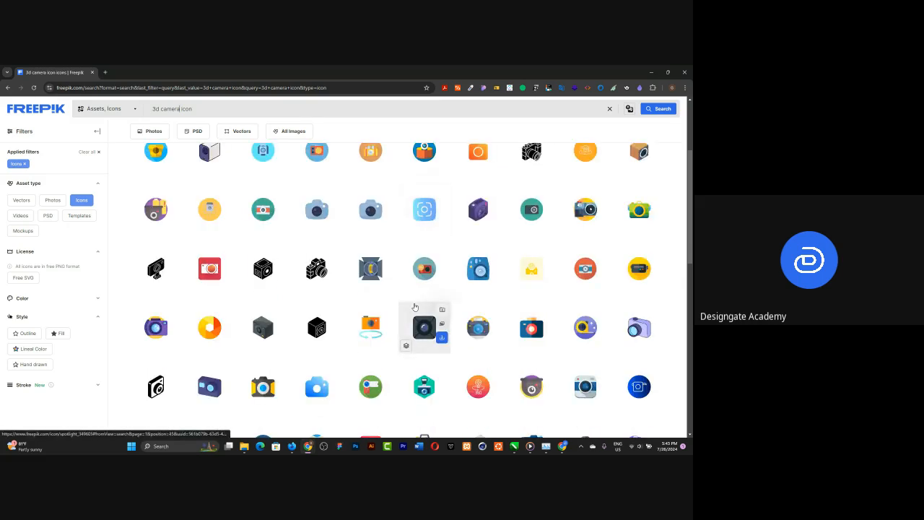
{"action": "scroll", "coordinate": [415, 307], "scroll_direction": "down", "scroll_amount": 2}
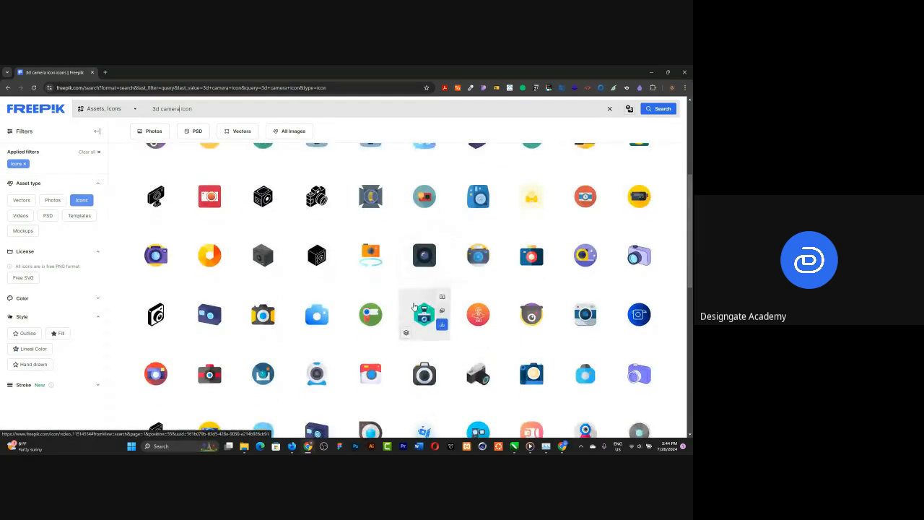
{"action": "scroll", "coordinate": [414, 309], "scroll_direction": "down", "scroll_amount": 5}
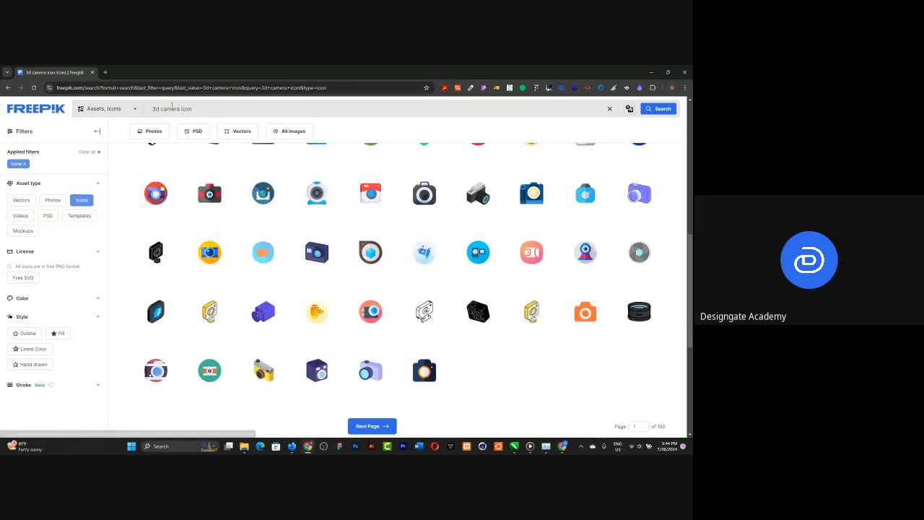
Step: Search Freepik for "3d webcam icon" and copy the blue and white webcam icon with the wide lens band as SVG
{"action": "left_click_drag", "start_coordinate": [162, 108], "coordinate": [177, 109]}
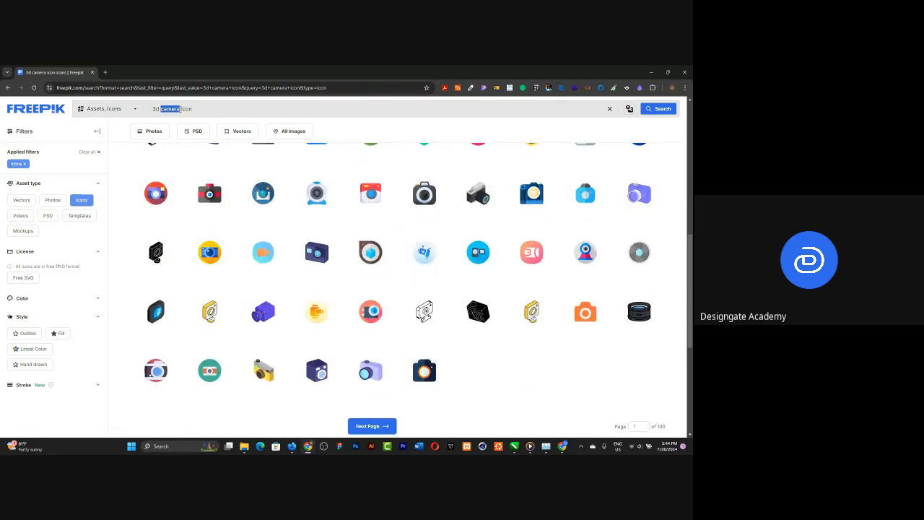
{"action": "type", "text": "webcam"}
{"action": "key", "text": "Return"}
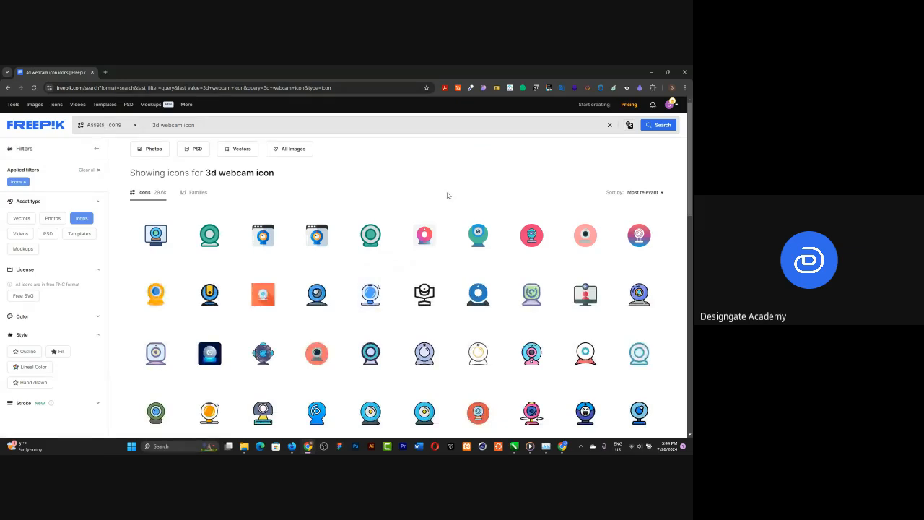
{"action": "scroll", "coordinate": [447, 195], "scroll_direction": "down", "scroll_amount": 1}
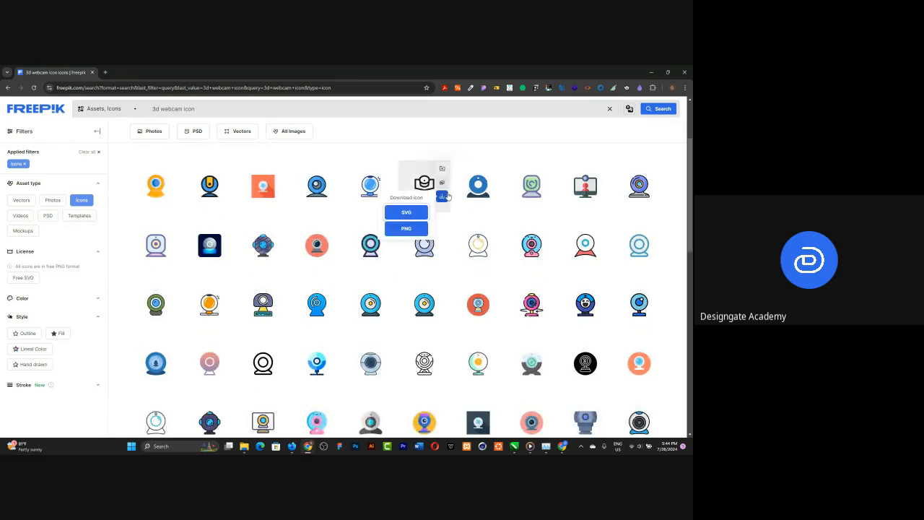
{"action": "scroll", "coordinate": [466, 217], "scroll_direction": "down", "scroll_amount": 2}
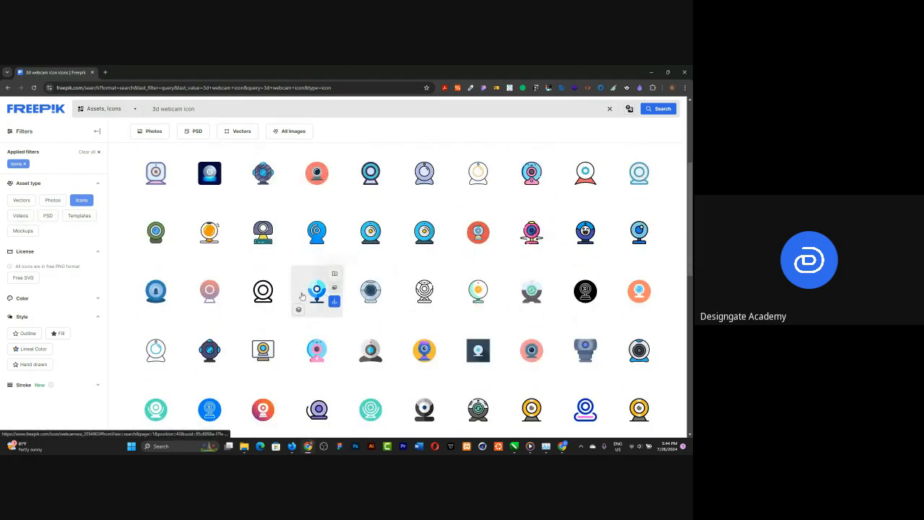
{"action": "scroll", "coordinate": [536, 252], "scroll_direction": "down", "scroll_amount": 1}
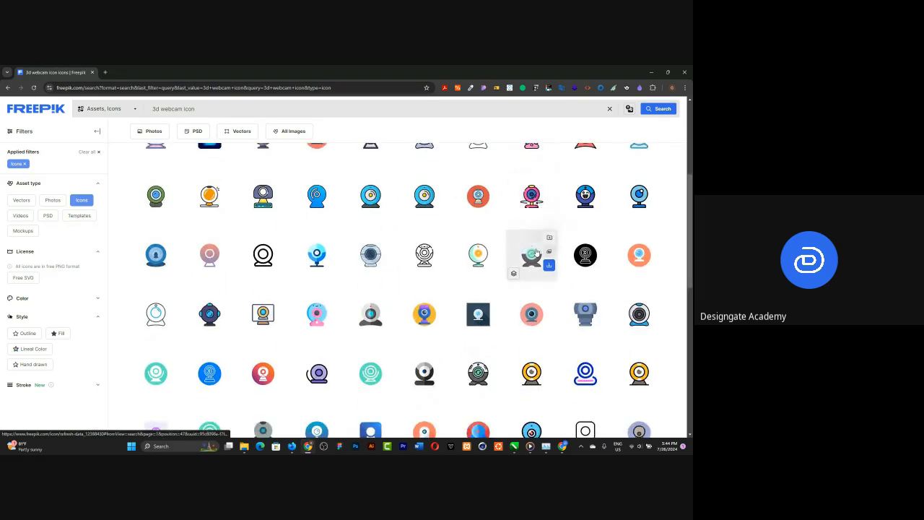
{"action": "scroll", "coordinate": [536, 252], "scroll_direction": "down", "scroll_amount": 1}
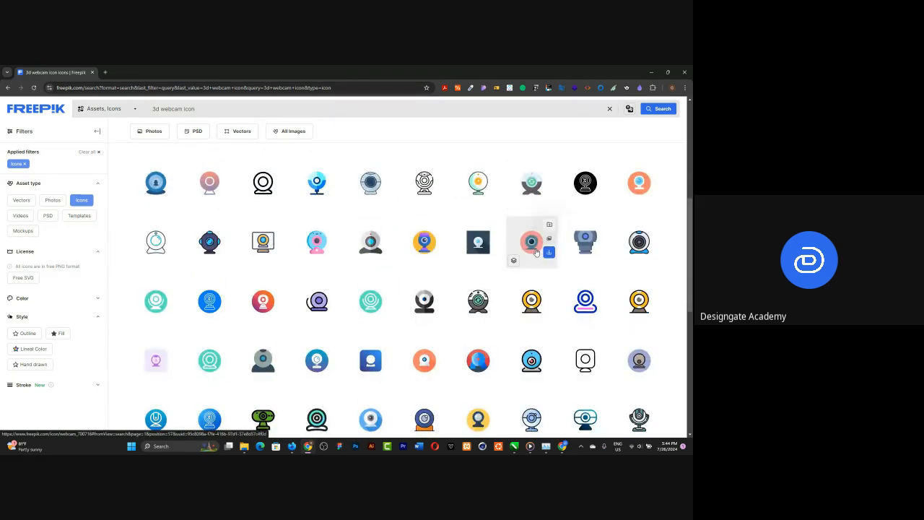
{"action": "scroll", "coordinate": [536, 252], "scroll_direction": "down", "scroll_amount": 1}
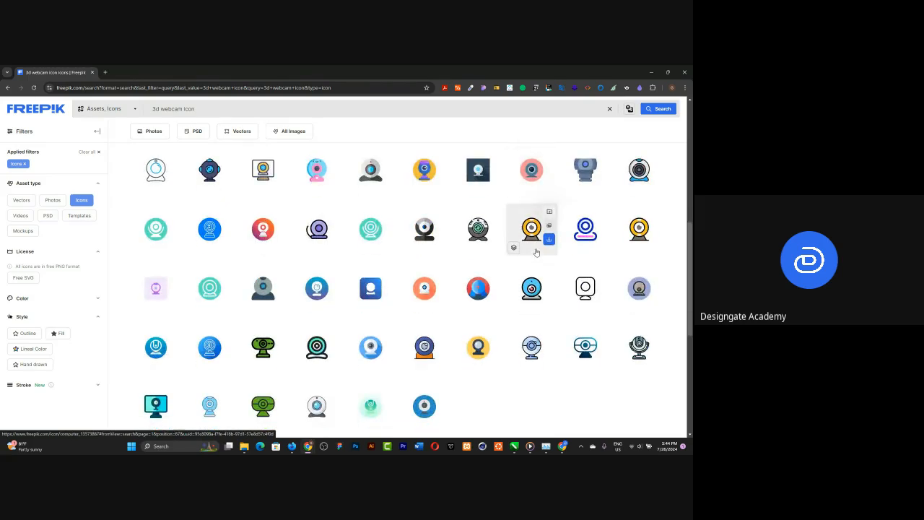
{"action": "mouse_move", "coordinate": [601, 344]}
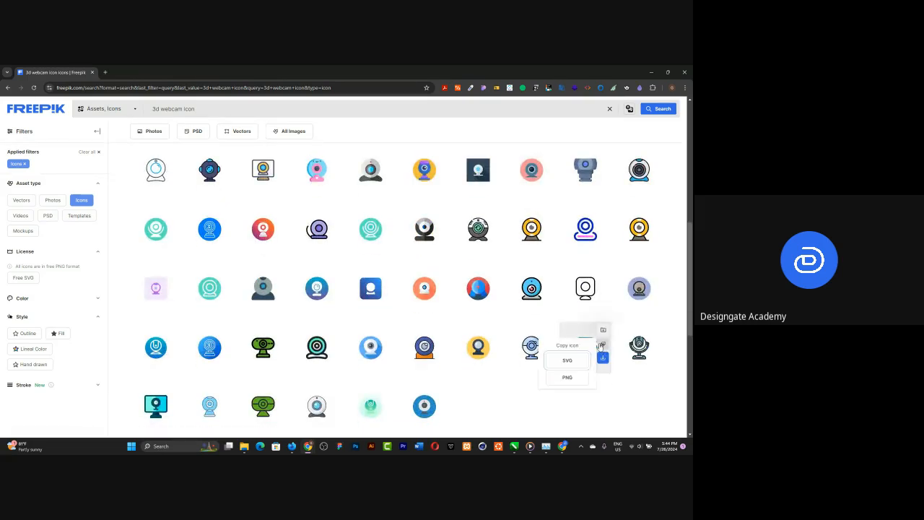
{"action": "left_click", "coordinate": [566, 360]}
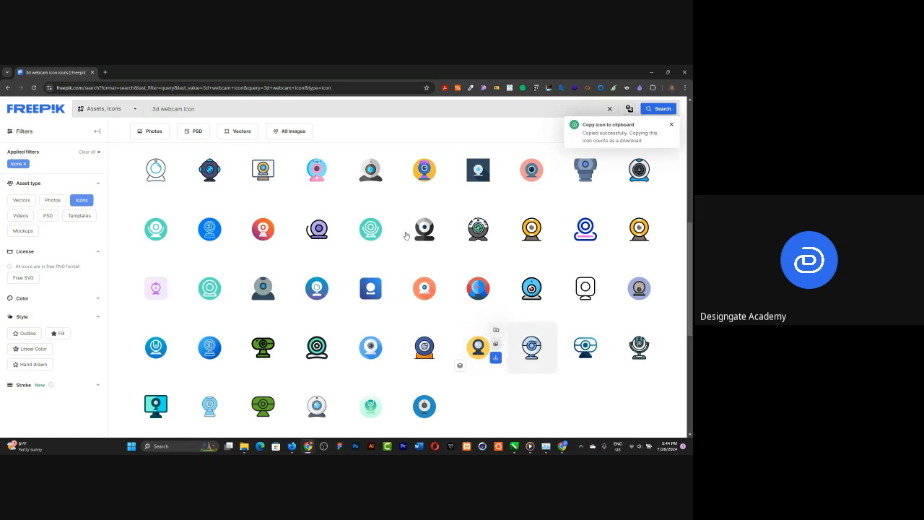
Step: Switch back to Figma, paste the webcam icon into the Take a Selfie card's content frame, scale it to 50 × 50 and place it first
{"action": "left_click", "coordinate": [649, 73]}
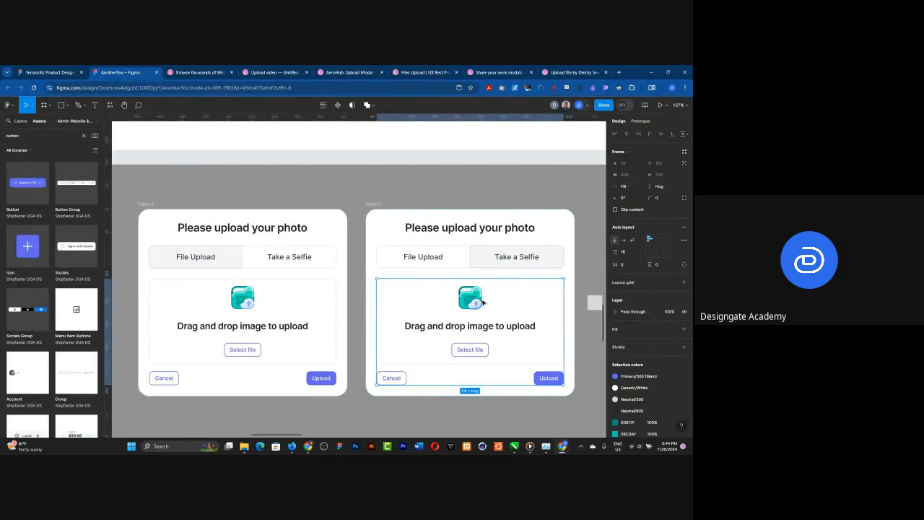
{"action": "key", "text": "ctrl+v"}
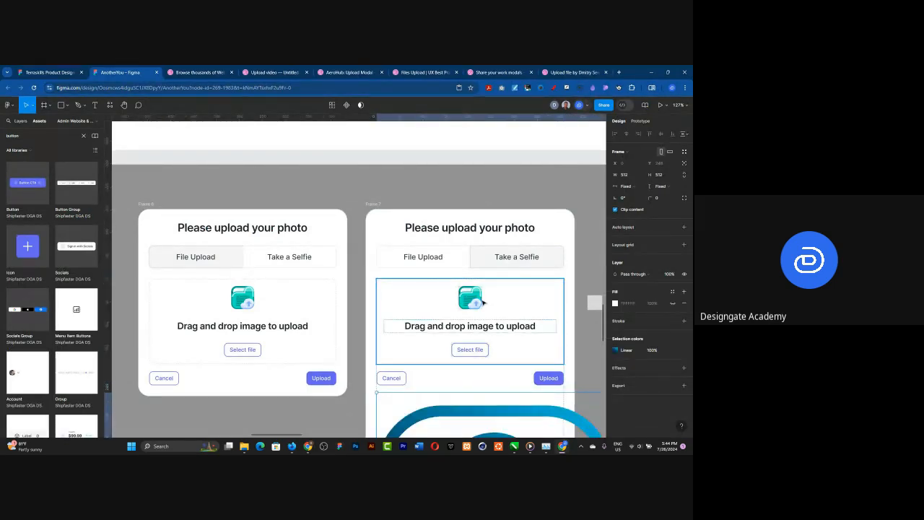
{"action": "key", "text": "k"}
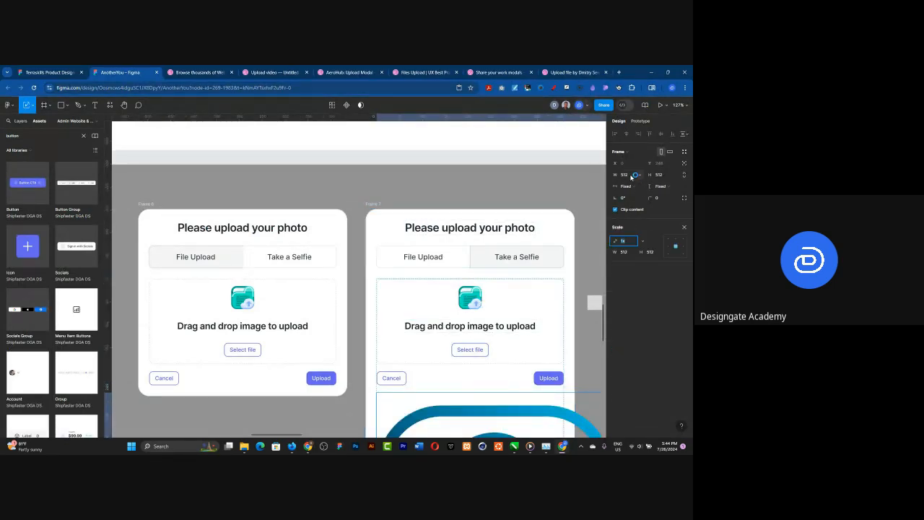
{"action": "left_click", "coordinate": [629, 252]}
{"action": "key", "text": "Return"}
{"action": "key", "text": "Up"}
{"action": "key", "text": "Up"}
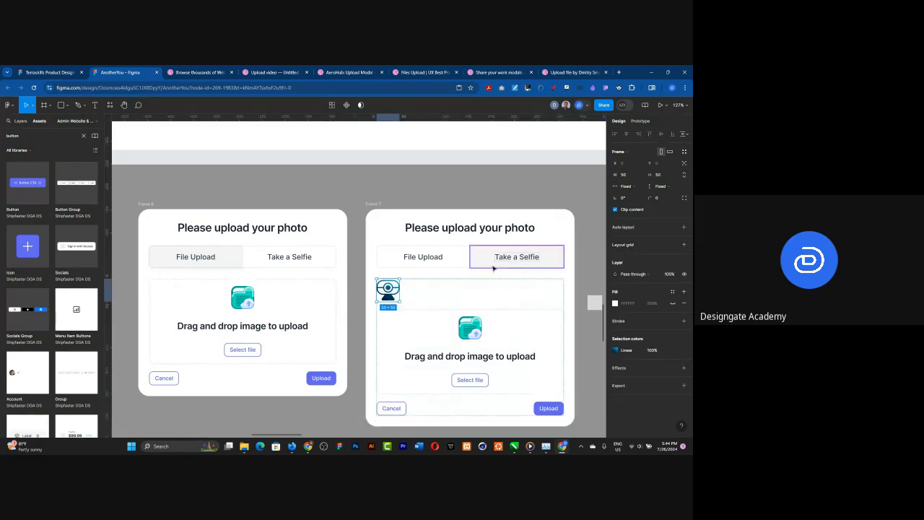
Step: Move the webcam icon into the Take a Selfie card's drag-and-drop area above the text and delete the green upload icon
{"action": "key", "text": "Delete"}
{"action": "left_click", "coordinate": [503, 301]}
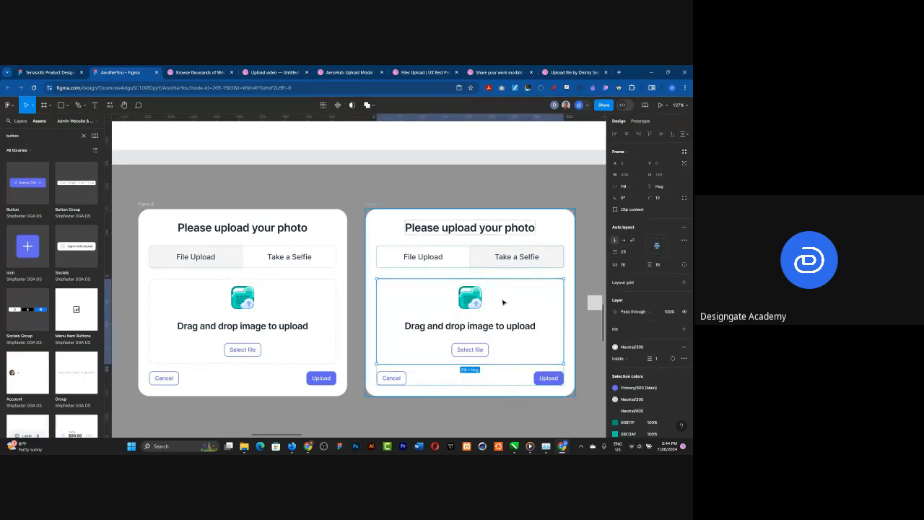
{"action": "key", "text": "ctrl+z"}
{"action": "key", "text": "Up"}
{"action": "key", "text": "Up"}
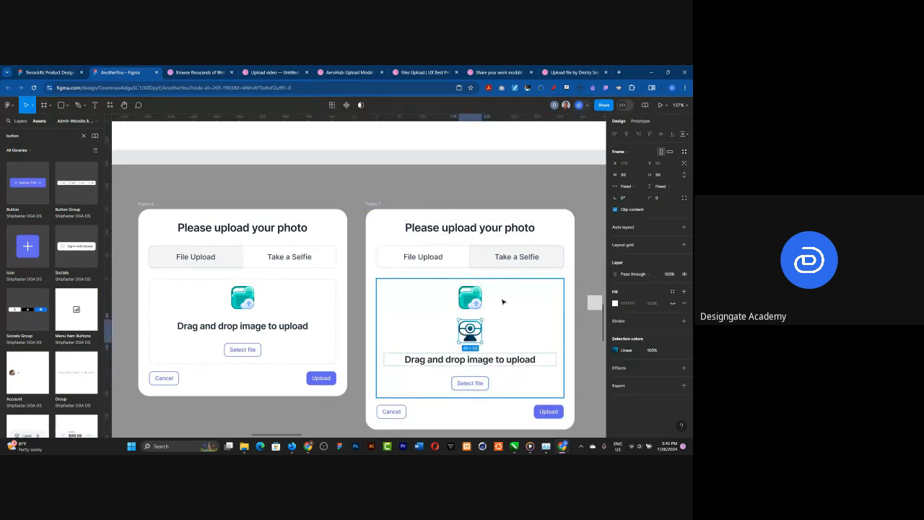
{"action": "left_click", "coordinate": [474, 298]}
{"action": "key", "text": "Delete"}
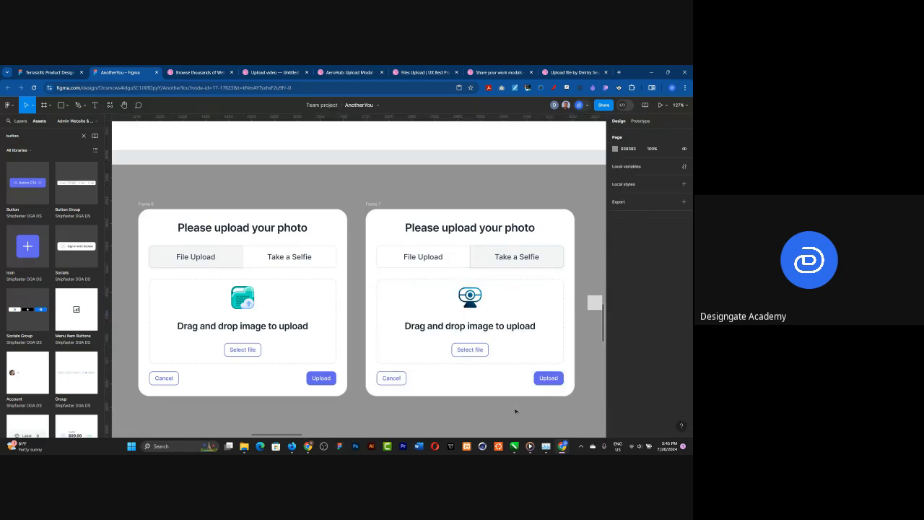
Step: Compare the two photo upload cards with the "Upload an introduction" reference modal on the canvas
{"action": "scroll", "coordinate": [485, 296], "scroll_direction": "down", "scroll_amount": 5, "text": "ctrl"}
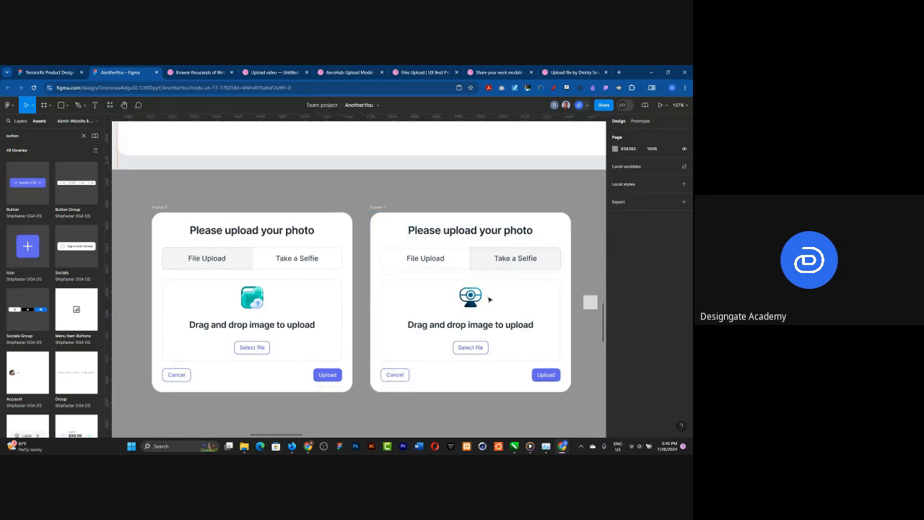
{"action": "scroll", "coordinate": [483, 332], "scroll_direction": "up", "scroll_amount": 5}
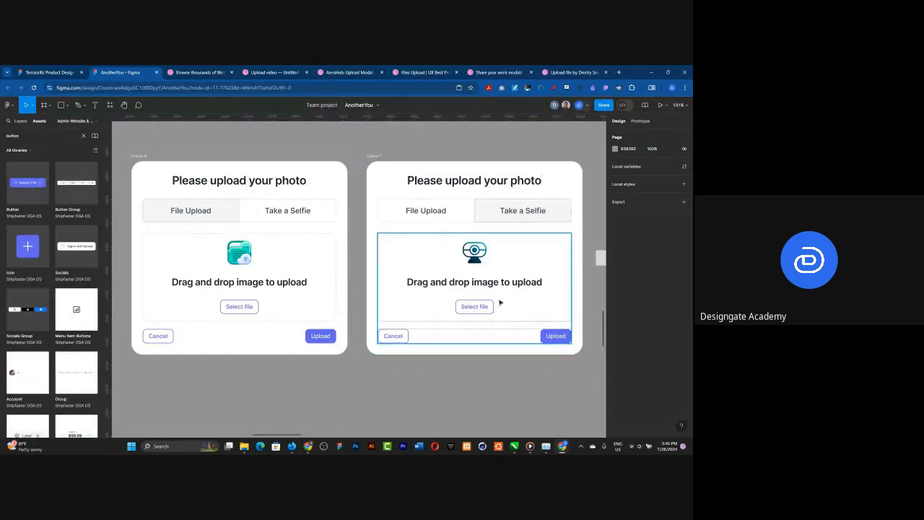
{"action": "scroll", "coordinate": [497, 302], "scroll_direction": "down", "scroll_amount": 5}
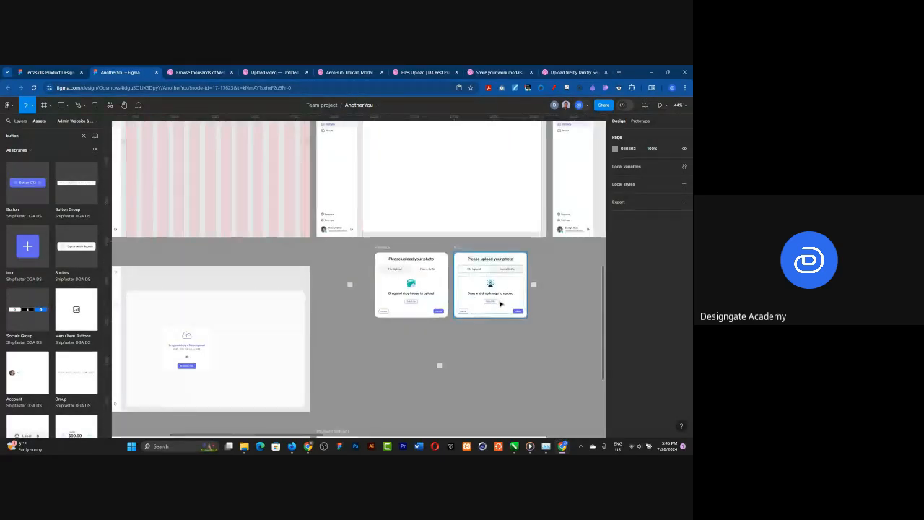
{"action": "scroll", "coordinate": [501, 304], "scroll_direction": "down", "scroll_amount": 3}
{"action": "scroll", "coordinate": [223, 232], "scroll_direction": "up", "scroll_amount": 7}
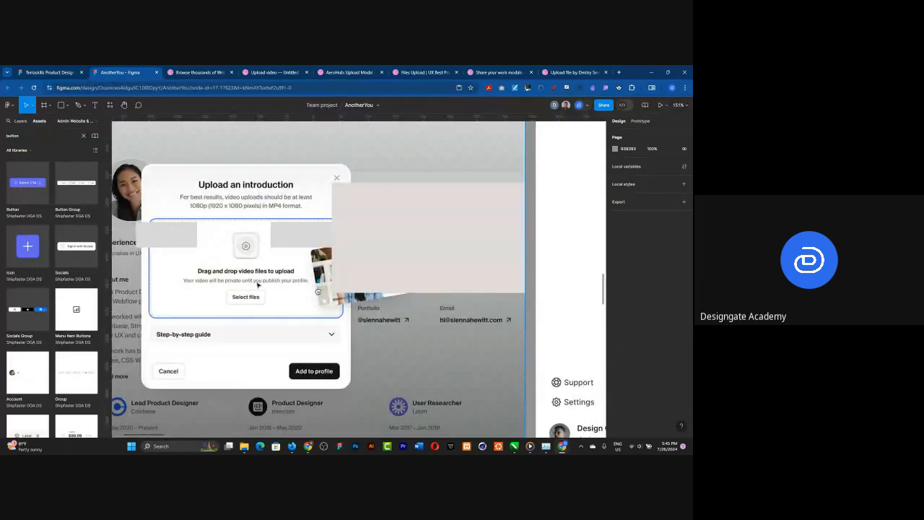
{"action": "scroll", "coordinate": [219, 290], "scroll_direction": "down", "scroll_amount": 2}
{"action": "scroll", "coordinate": [216, 292], "scroll_direction": "down", "scroll_amount": 5}
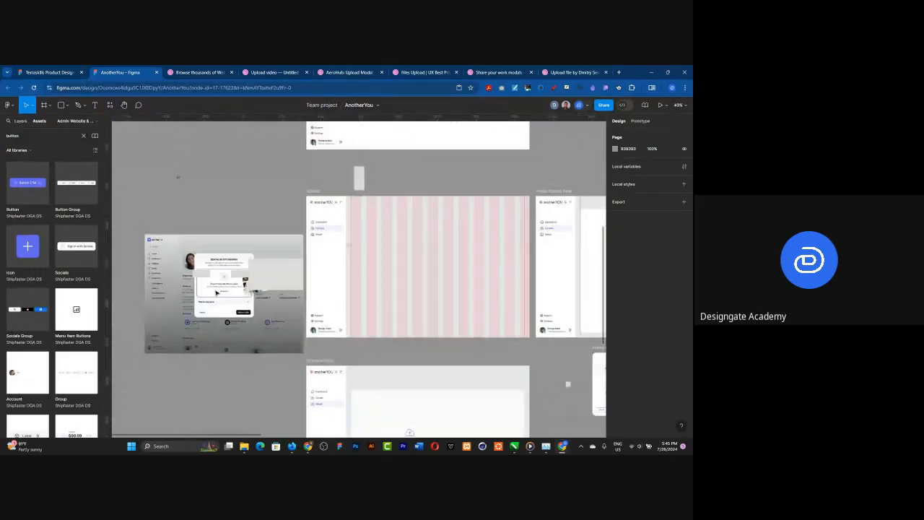
{"action": "scroll", "coordinate": [508, 371], "scroll_direction": "up", "scroll_amount": 6}
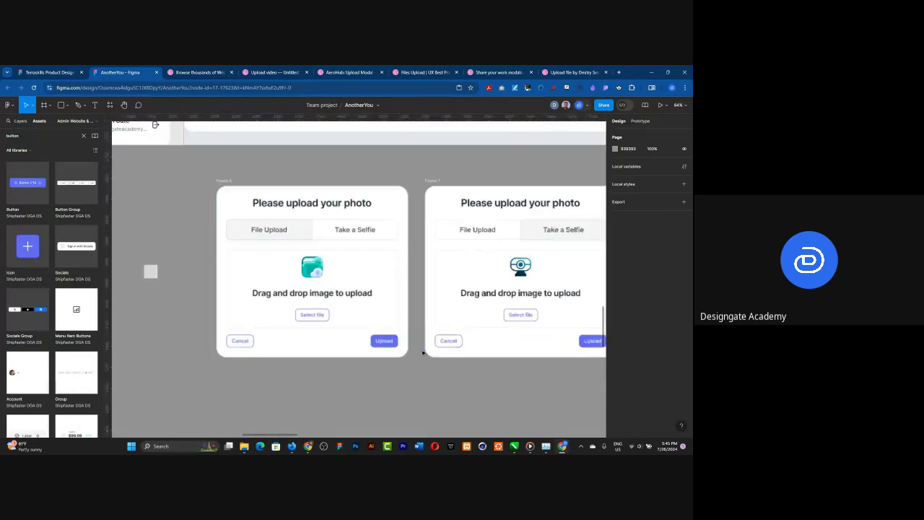
{"action": "scroll", "coordinate": [296, 371], "scroll_direction": "down", "scroll_amount": 2}
{"action": "scroll", "coordinate": [231, 368], "scroll_direction": "up", "scroll_amount": 2}
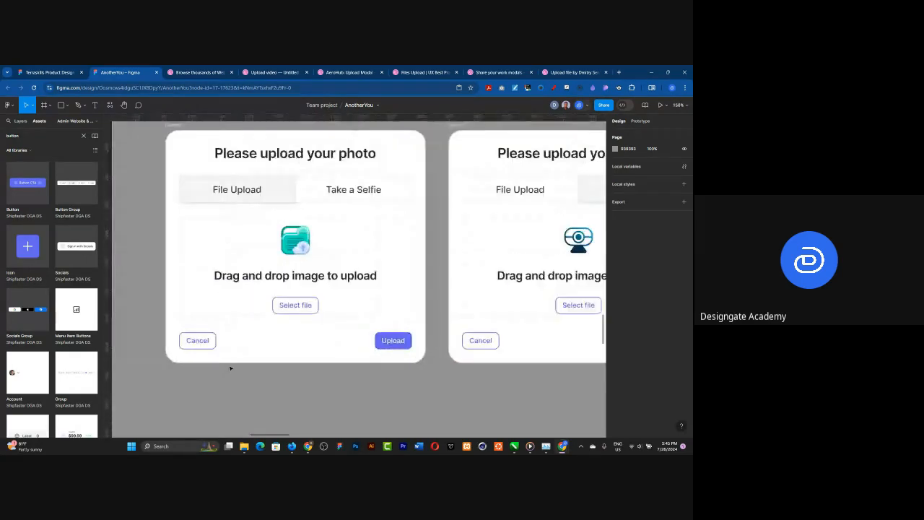
Step: Inspect the component properties of the Cancel and Select file buttons in the File Upload card
{"action": "left_click", "coordinate": [199, 343]}
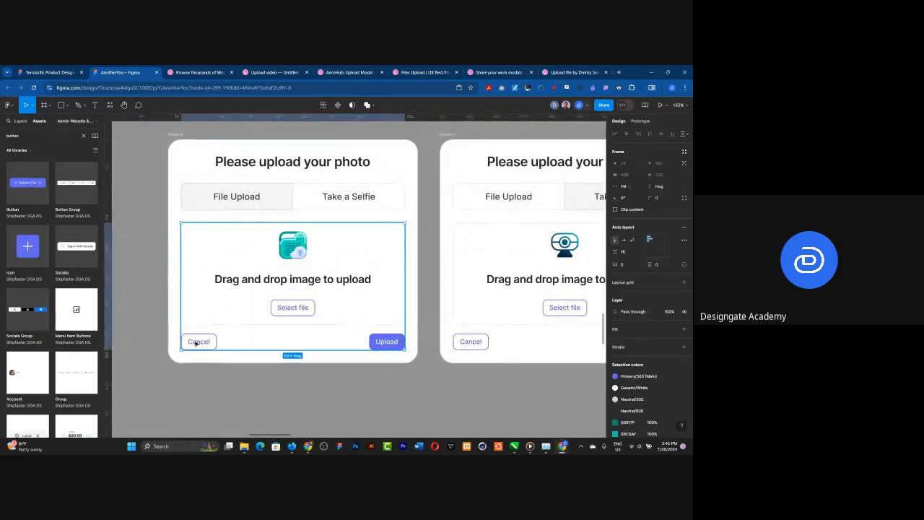
{"action": "left_click", "coordinate": [195, 343]}
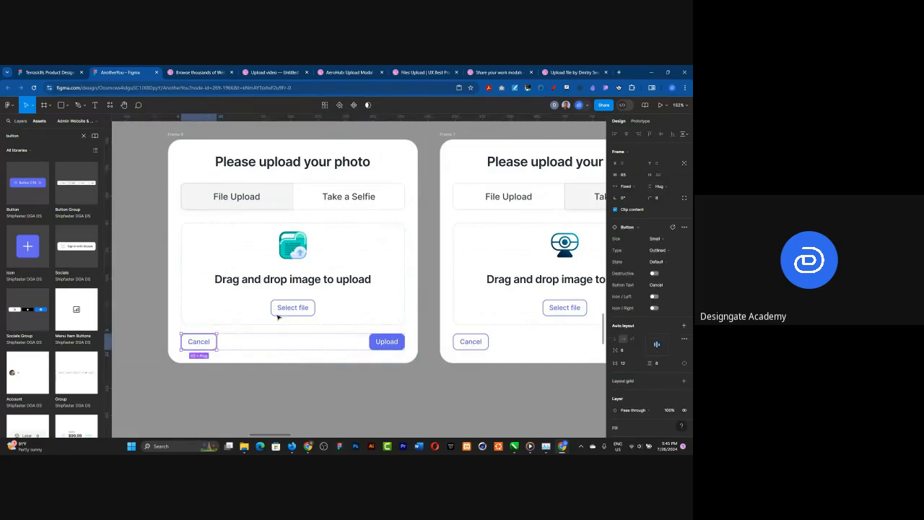
{"action": "left_click", "coordinate": [313, 304]}
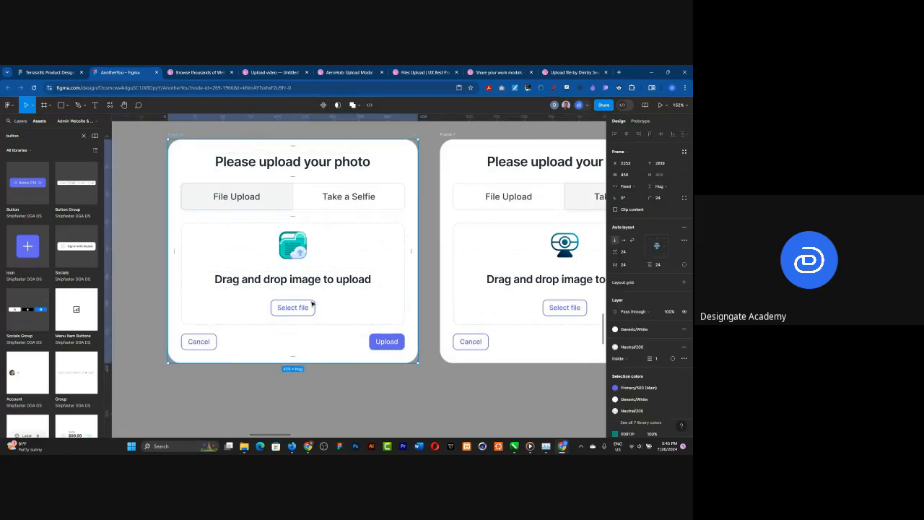
{"action": "key", "text": "Escape"}
{"action": "left_click", "coordinate": [312, 304]}
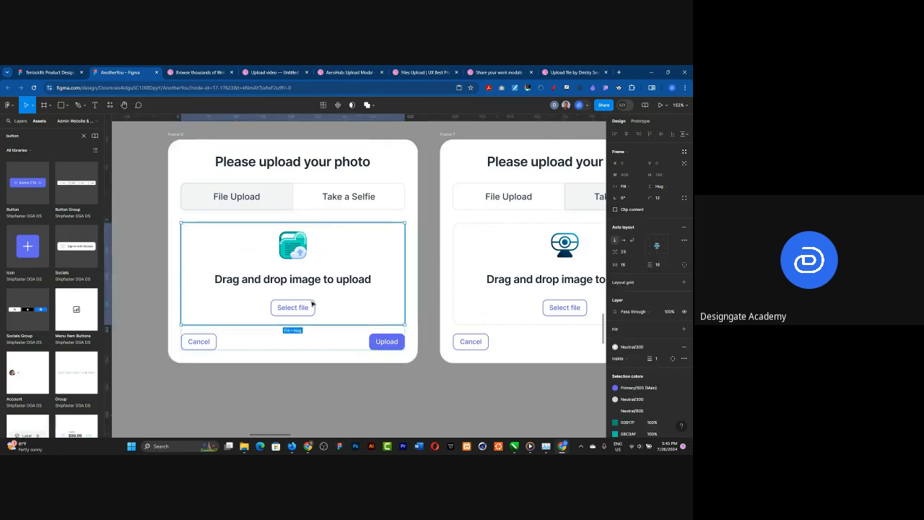
{"action": "left_click", "coordinate": [312, 304]}
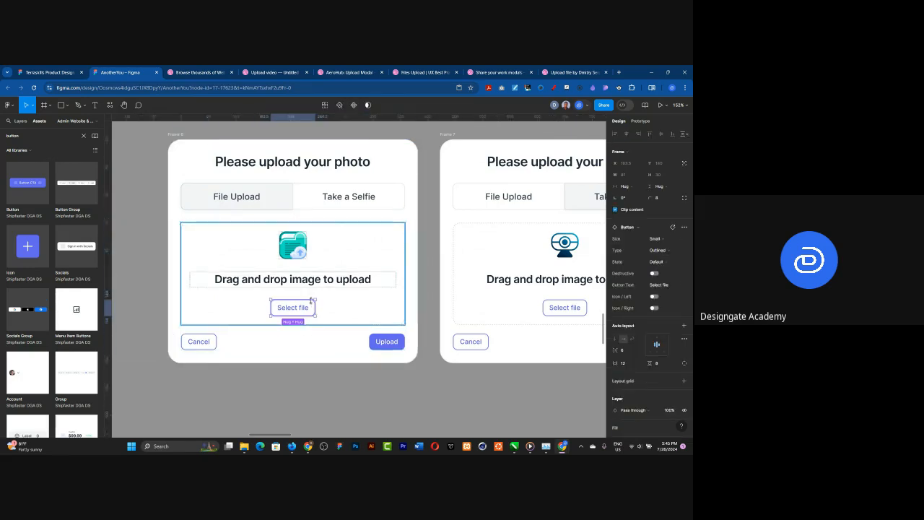
{"action": "left_click", "coordinate": [214, 342], "text": "shift"}
{"action": "key", "text": "Escape"}
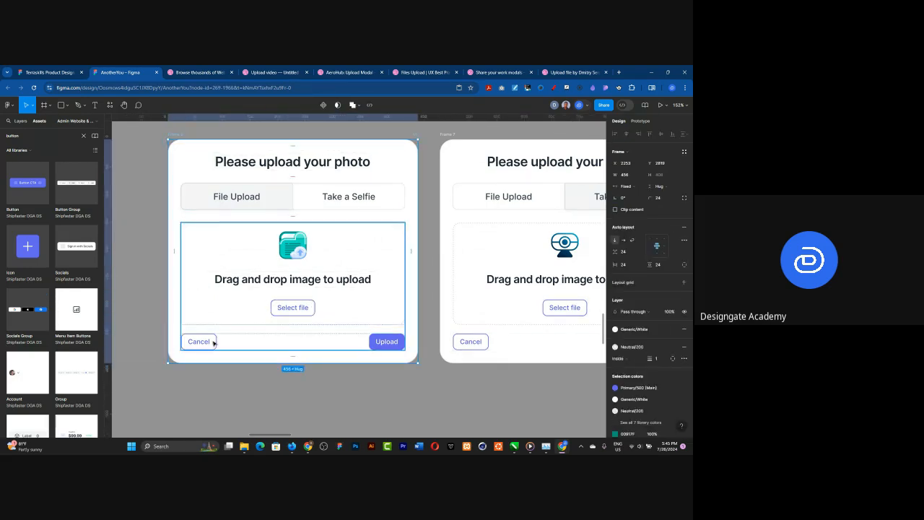
Step: Change the outline colour of the File Upload card's Select file button to the Neutral/300 library style
{"action": "left_click", "coordinate": [285, 309]}
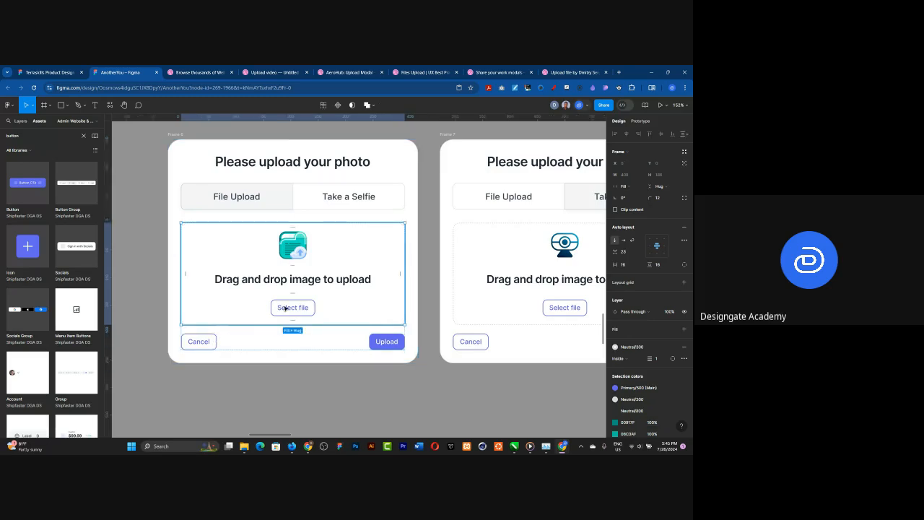
{"action": "left_click", "coordinate": [285, 308]}
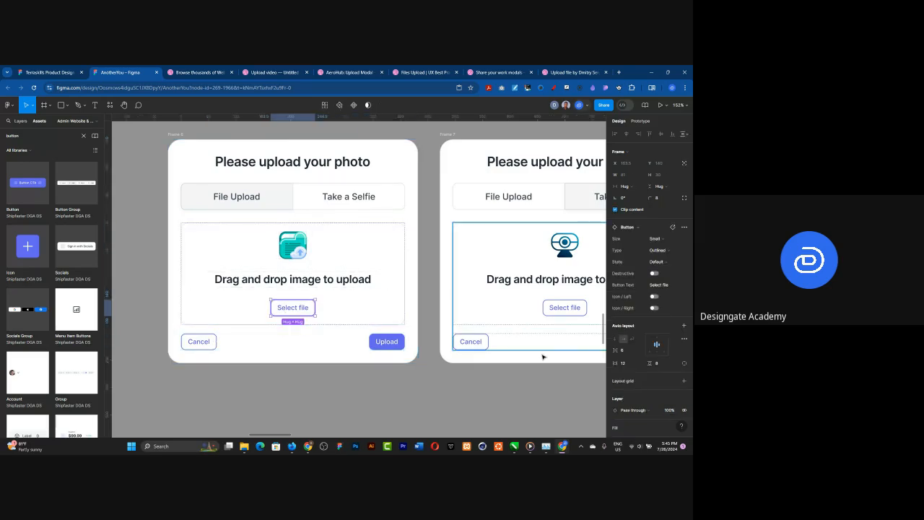
{"action": "scroll", "coordinate": [677, 357], "scroll_direction": "down", "scroll_amount": 1}
{"action": "scroll", "coordinate": [678, 356], "scroll_direction": "down", "scroll_amount": 2}
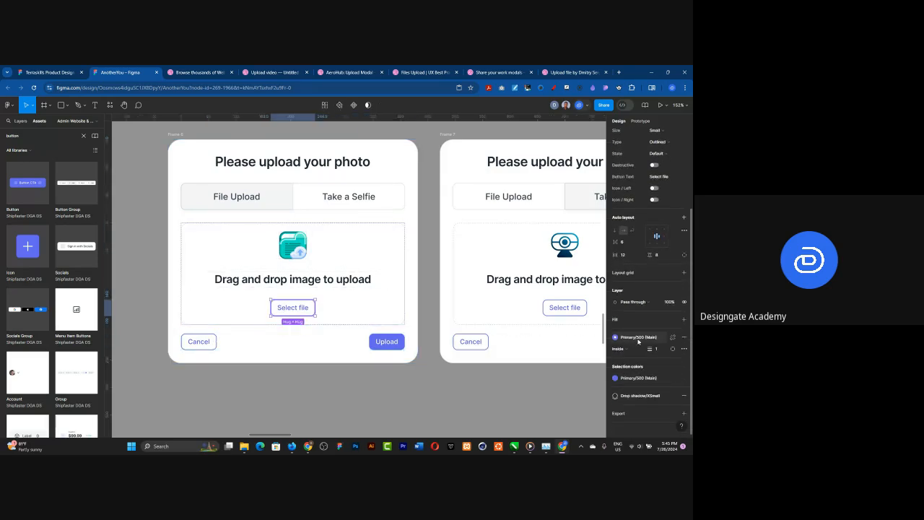
{"action": "left_click", "coordinate": [638, 337]}
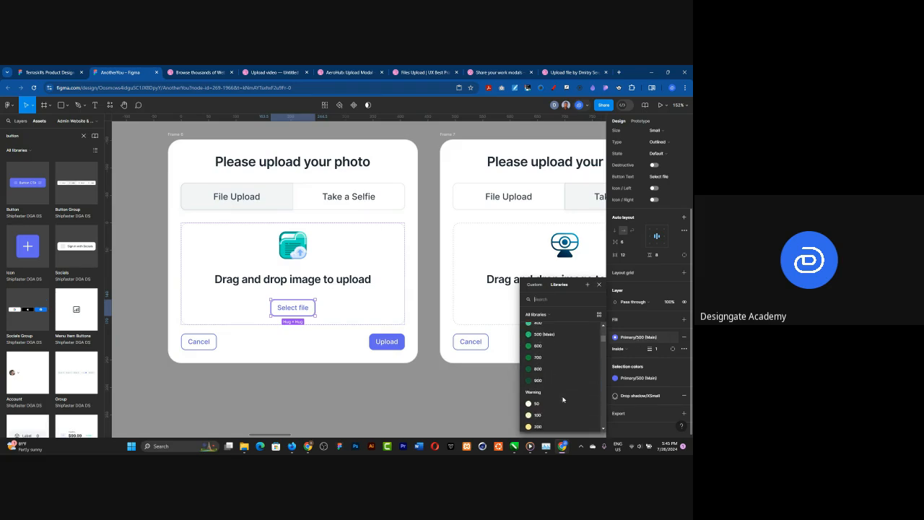
{"action": "scroll", "coordinate": [563, 398], "scroll_direction": "up", "scroll_amount": 3}
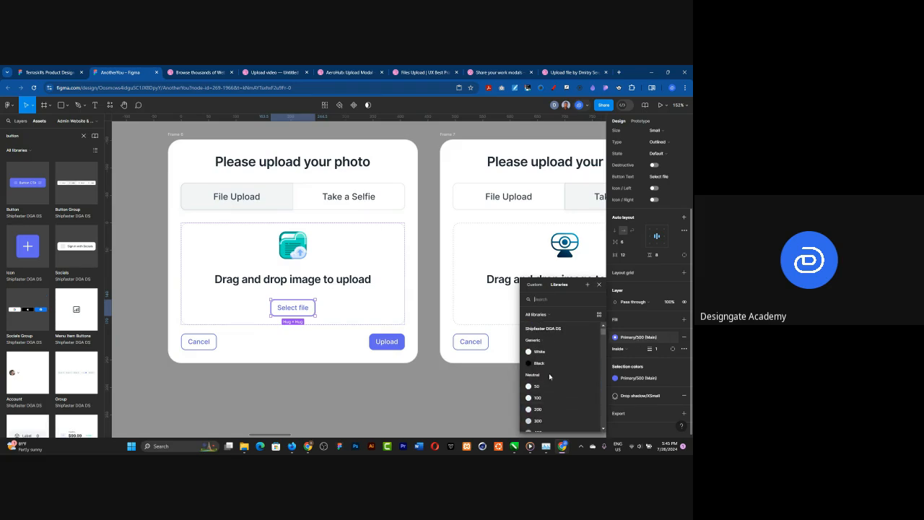
{"action": "left_click", "coordinate": [540, 351]}
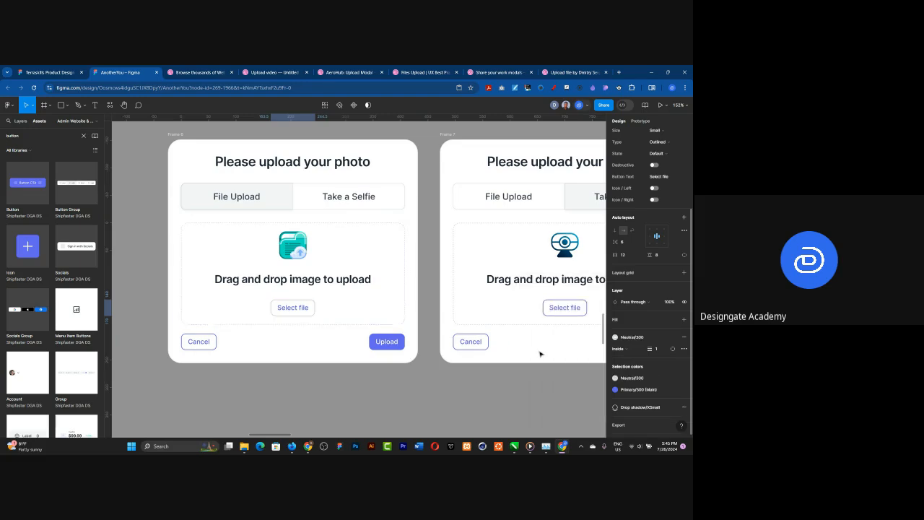
Step: Recolour the Select file button's label to Neutral/300, and switch both its label and outline to Neutral/500
{"action": "left_click", "coordinate": [644, 391]}
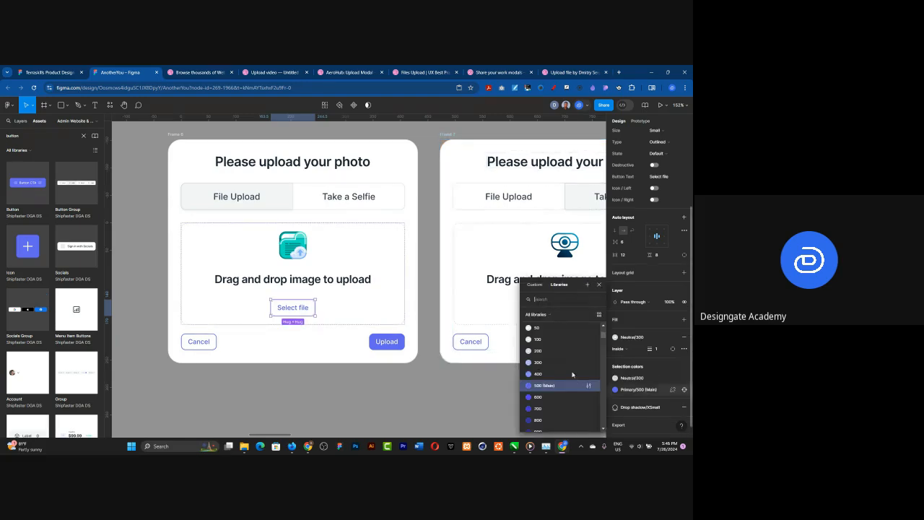
{"action": "left_click", "coordinate": [540, 344]}
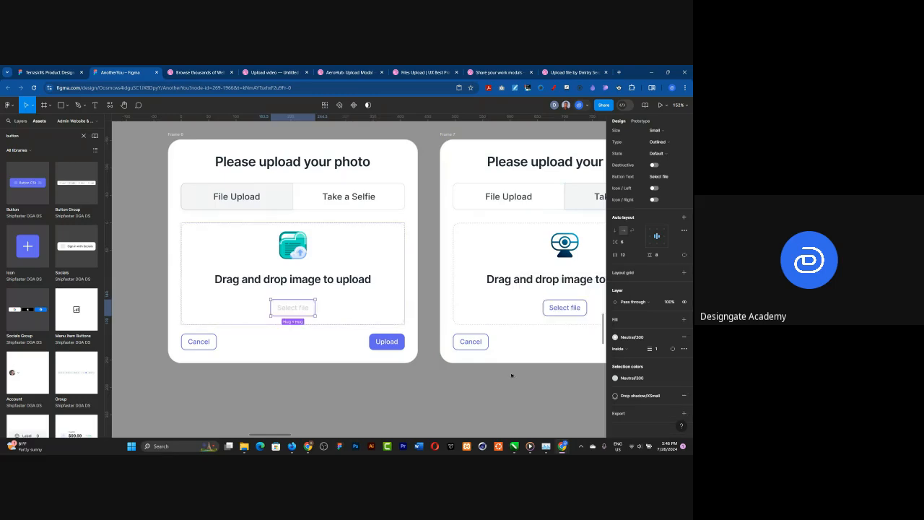
{"action": "left_click", "coordinate": [625, 377]}
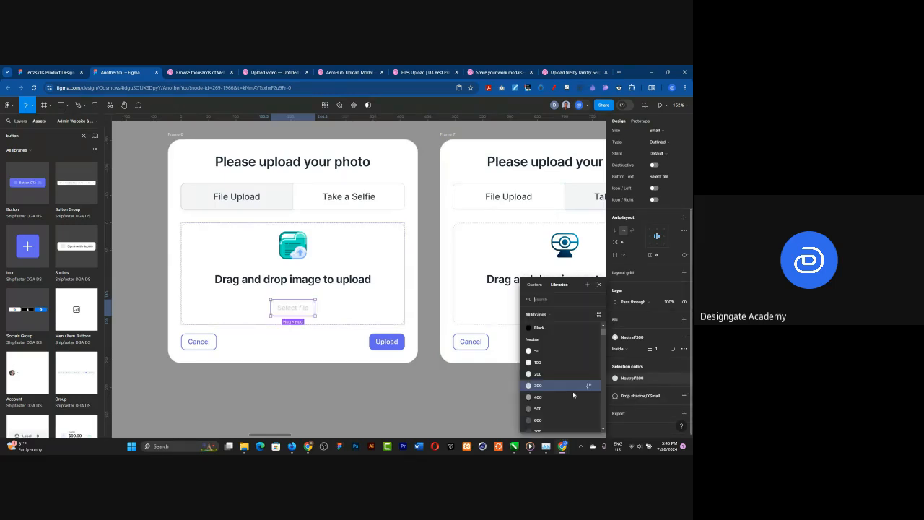
{"action": "left_click", "coordinate": [540, 409]}
{"action": "left_click", "coordinate": [215, 344]}
{"action": "left_click", "coordinate": [214, 343]}
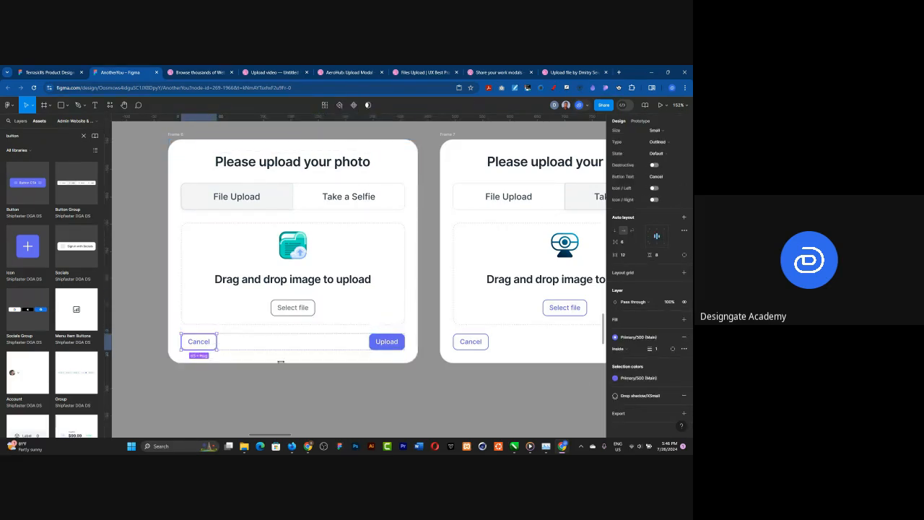
Step: Set the label and outline colour of the File Upload card's Select file button to Neutral/400
{"action": "left_click", "coordinate": [311, 312]}
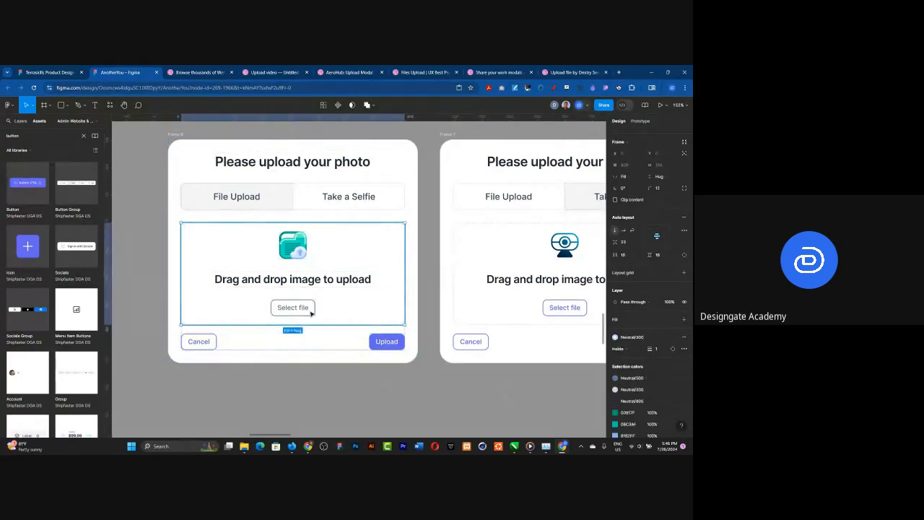
{"action": "left_click", "coordinate": [311, 312]}
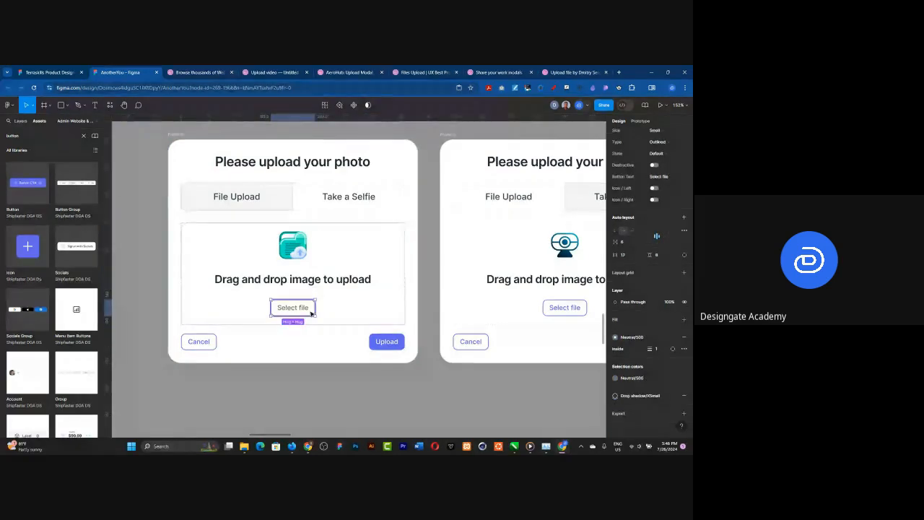
{"action": "left_click", "coordinate": [645, 380]}
{"action": "left_click", "coordinate": [537, 374]}
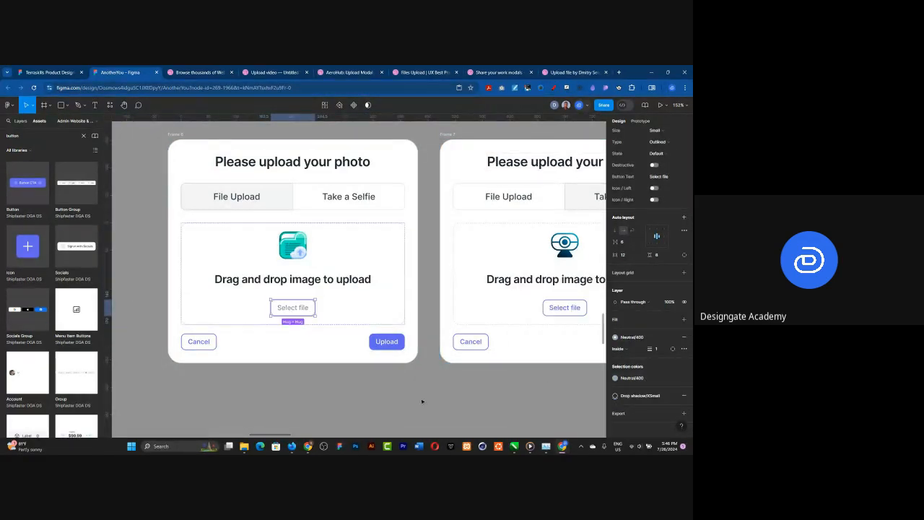
{"action": "left_click", "coordinate": [341, 403]}
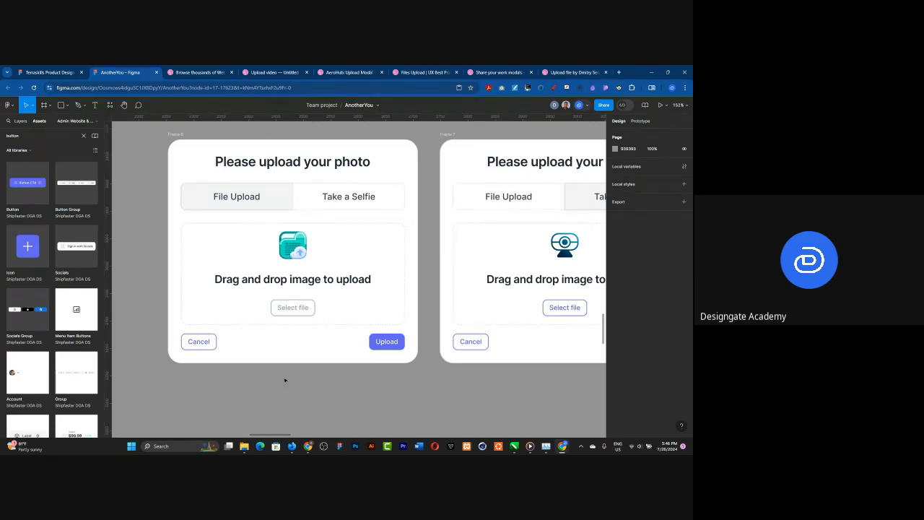
Step: Change the outline colour of the File Upload card's Cancel button to Neutral/200, and switch it to Neutral/400
{"action": "left_click", "coordinate": [202, 342]}
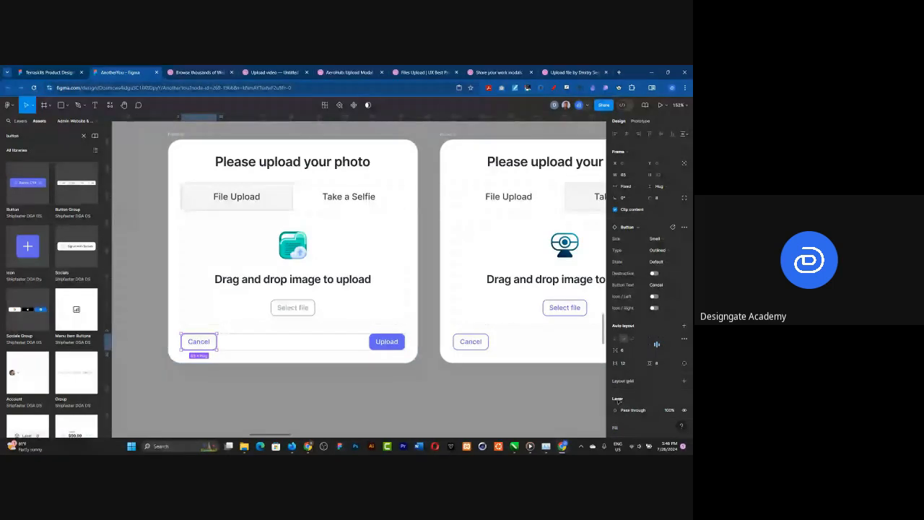
{"action": "scroll", "coordinate": [618, 398], "scroll_direction": "down", "scroll_amount": 3}
{"action": "left_click", "coordinate": [615, 334]}
{"action": "scroll", "coordinate": [551, 393], "scroll_direction": "up", "scroll_amount": 2}
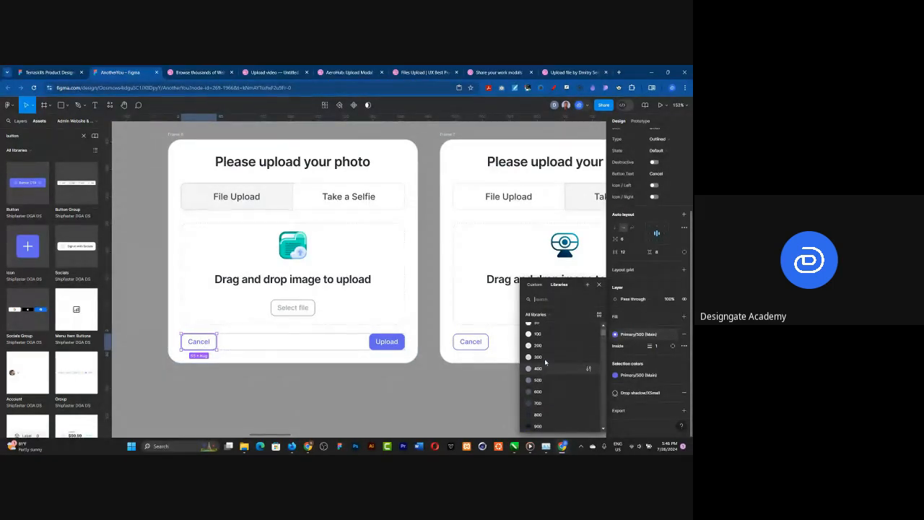
{"action": "left_click", "coordinate": [538, 340]}
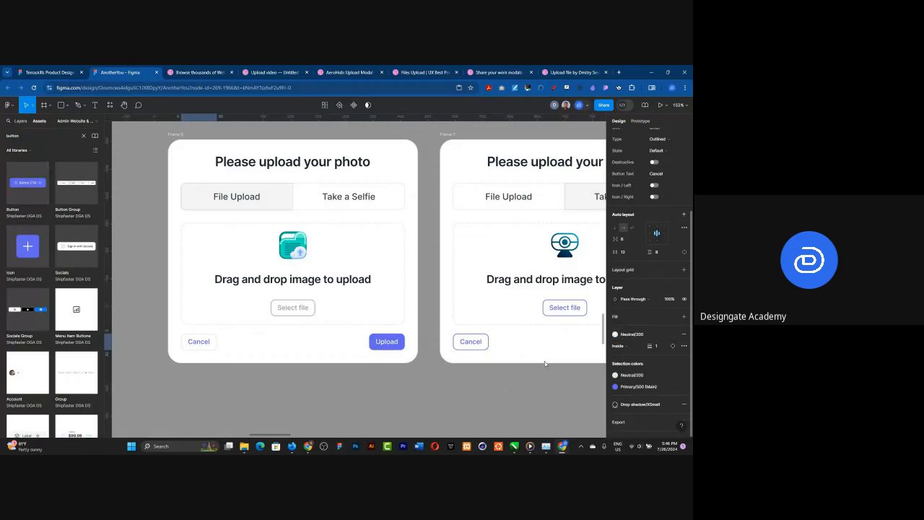
{"action": "left_click", "coordinate": [615, 334]}
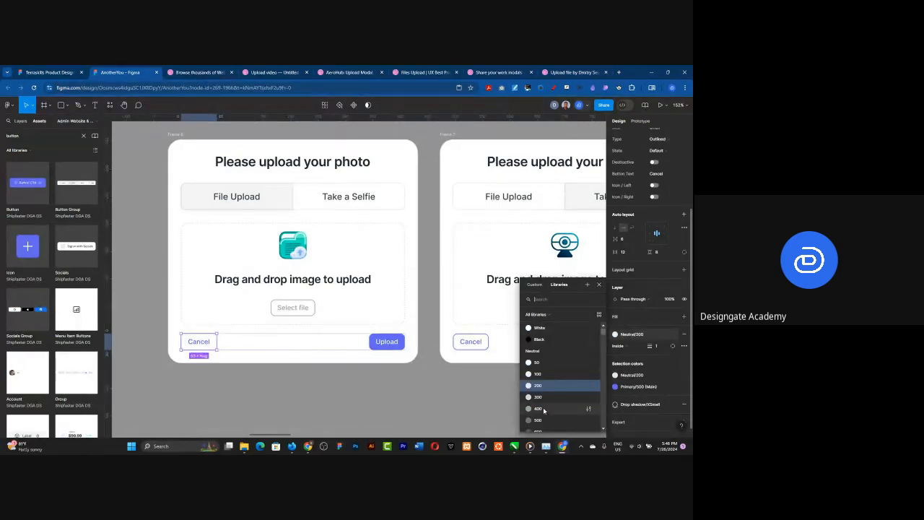
{"action": "left_click", "coordinate": [543, 409]}
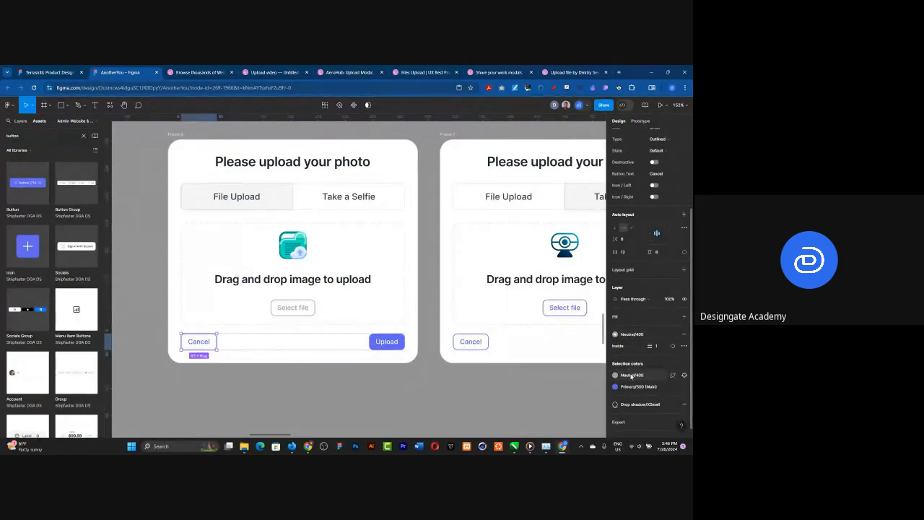
Step: Recolour the label of the File Upload card's Cancel button with the Neutral/400 library style
{"action": "left_click", "coordinate": [632, 387]}
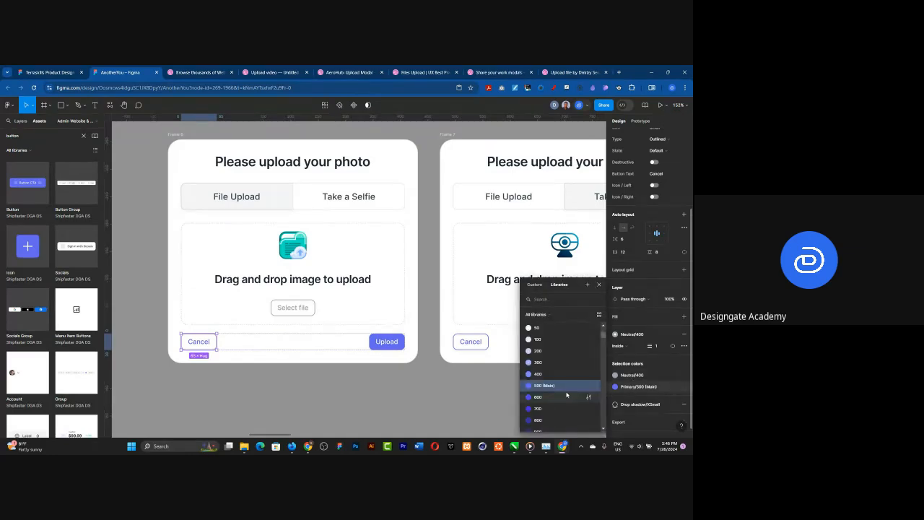
{"action": "scroll", "coordinate": [556, 375], "scroll_direction": "up", "scroll_amount": 5}
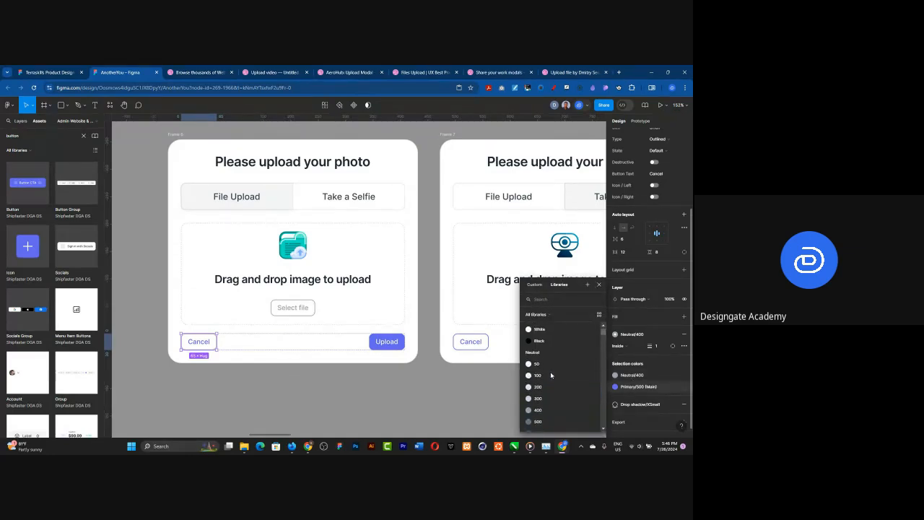
{"action": "scroll", "coordinate": [551, 375], "scroll_direction": "down", "scroll_amount": 1}
{"action": "left_click", "coordinate": [538, 398]}
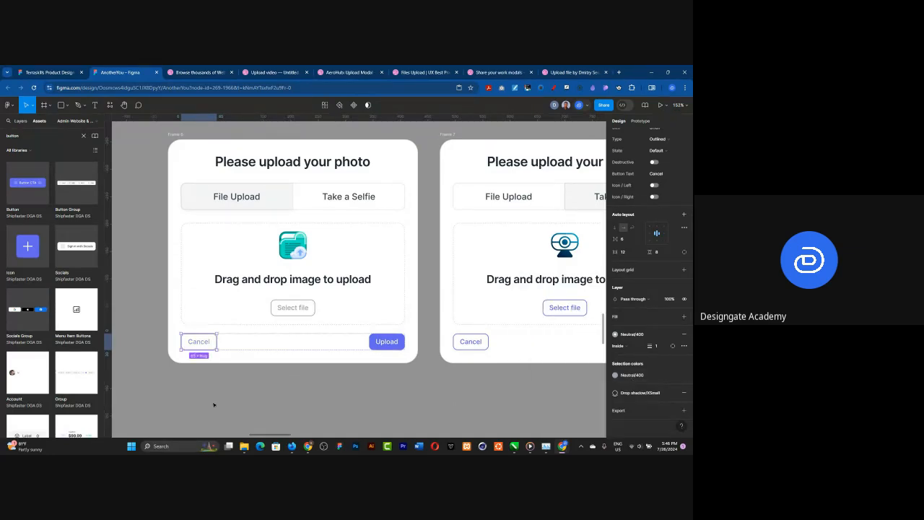
{"action": "left_click", "coordinate": [209, 403]}
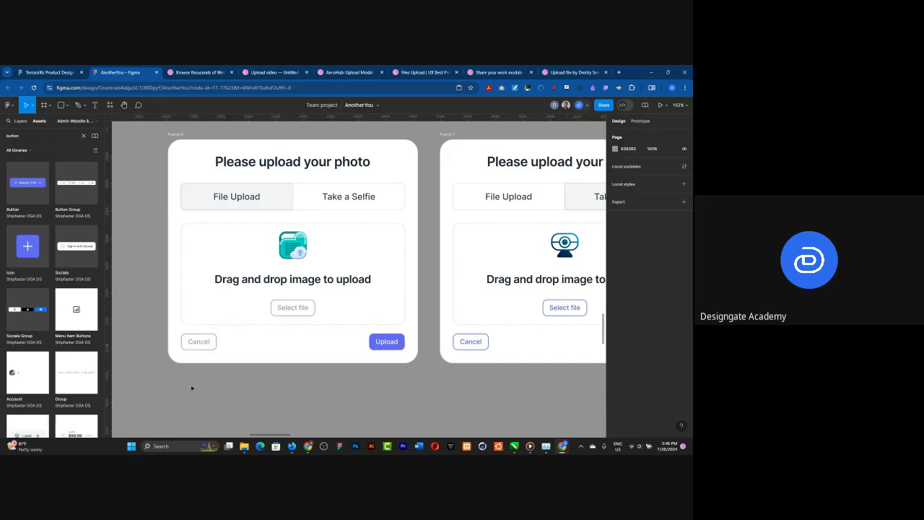
Step: Cut the webcam icon out of the old Take a Selfie card and delete that card
{"action": "key", "text": "shift+1"}
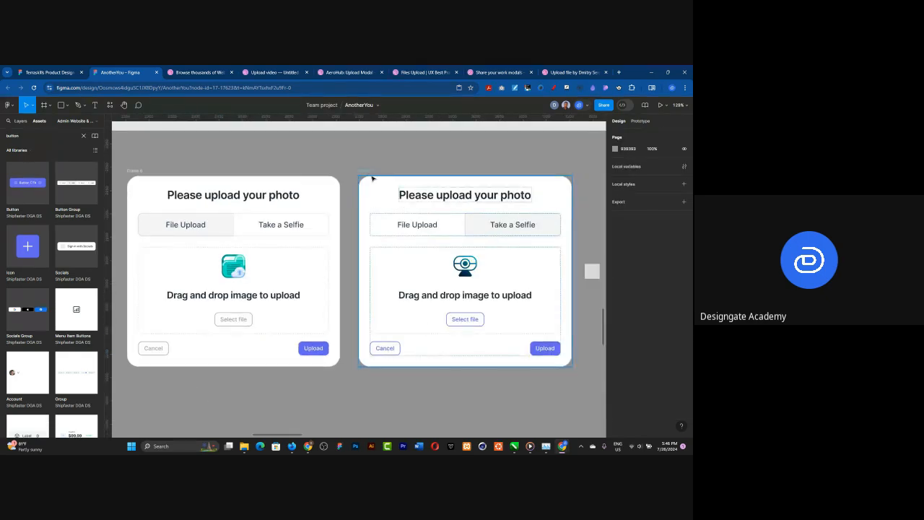
{"action": "left_click", "coordinate": [470, 264]}
{"action": "left_click", "coordinate": [470, 266]}
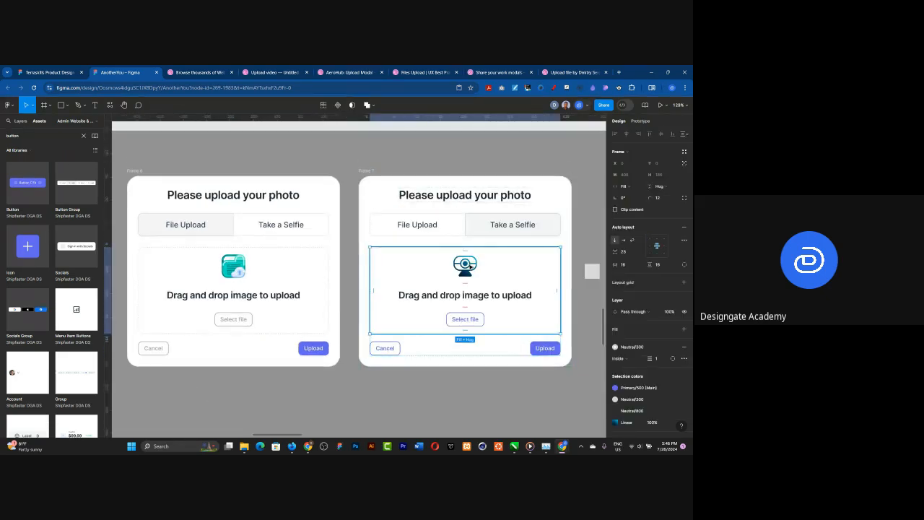
{"action": "left_click", "coordinate": [469, 267]}
{"action": "key", "text": "Delete"}
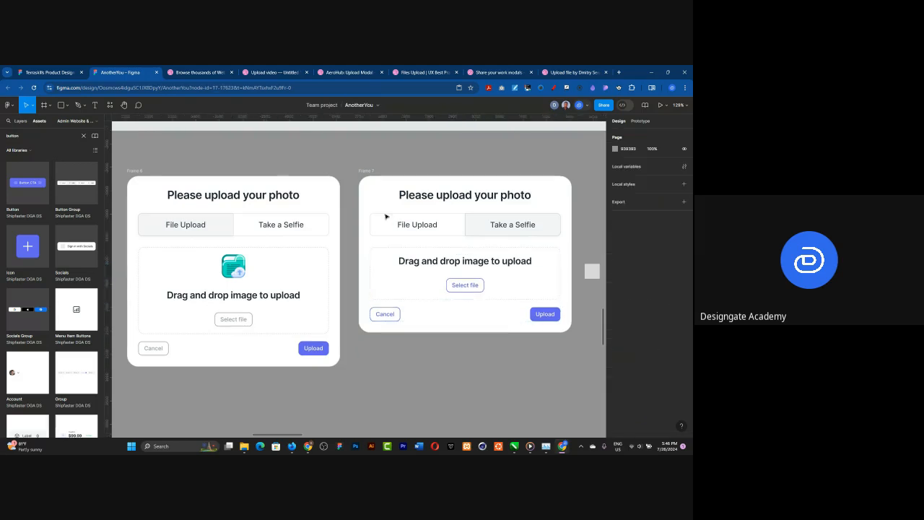
{"action": "left_click", "coordinate": [365, 170]}
{"action": "key", "text": "Delete"}
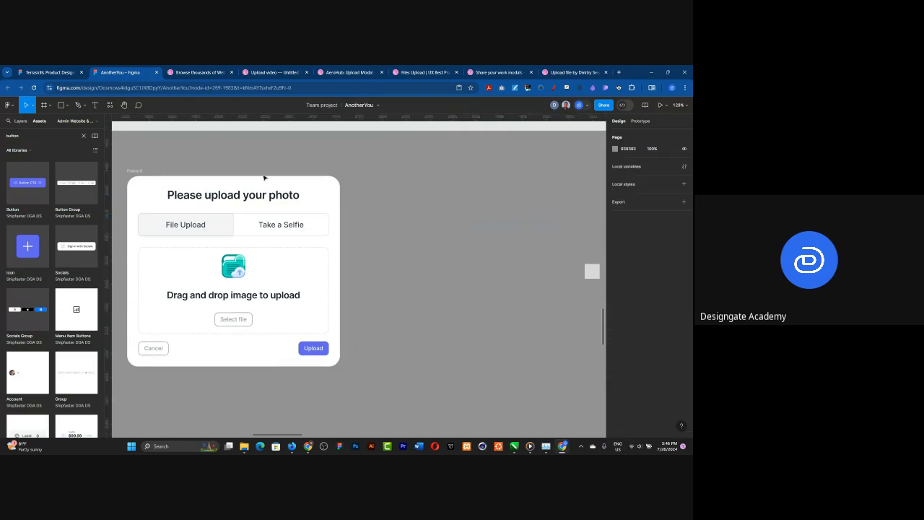
Step: Duplicate the File Upload card beside the original and replace the copy's folder icon with the webcam icon
{"action": "left_click", "coordinate": [139, 170]}
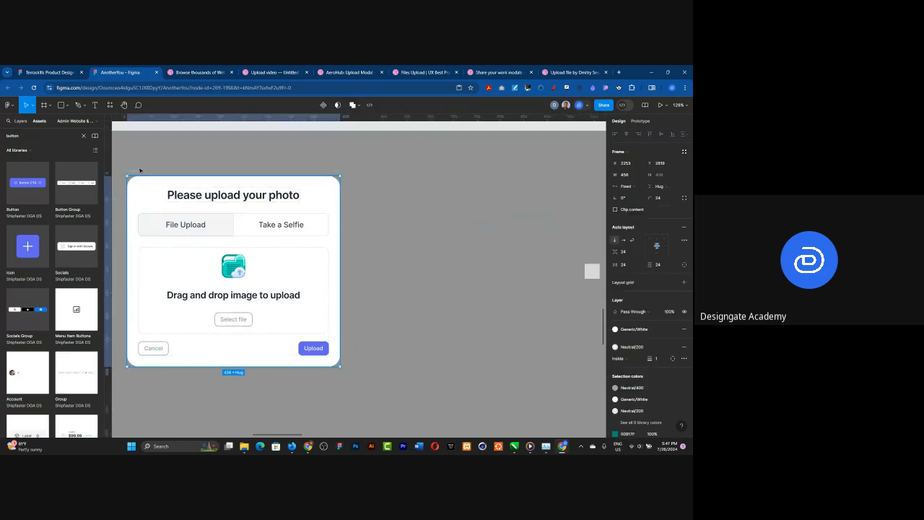
{"action": "key", "text": "ctrl+d"}
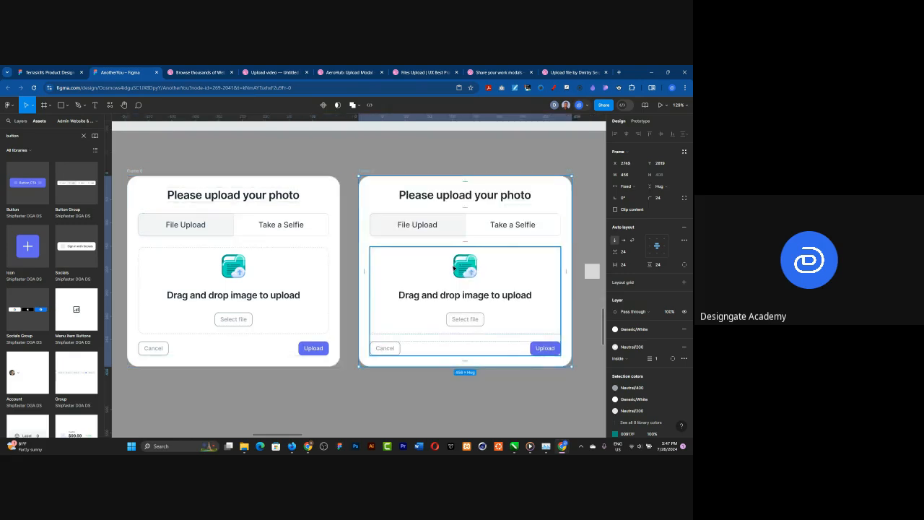
{"action": "double_click", "coordinate": [455, 267]}
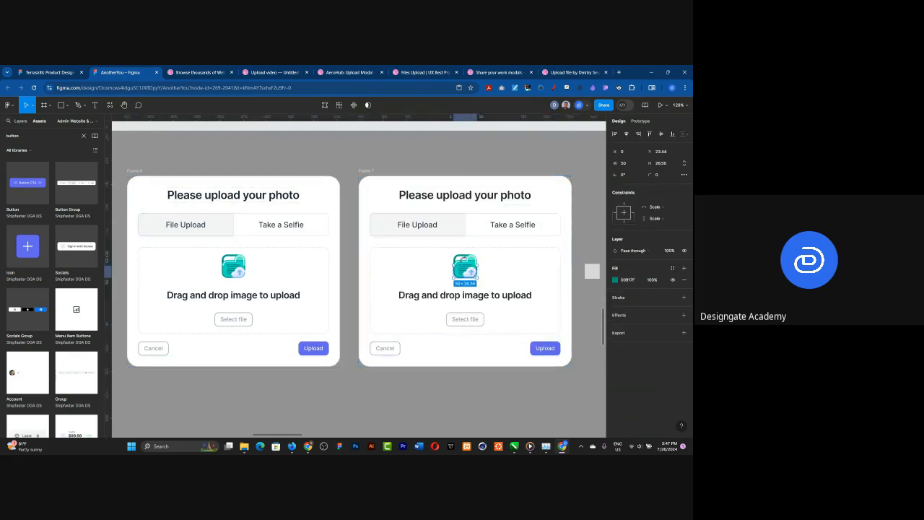
{"action": "left_click", "coordinate": [510, 265]}
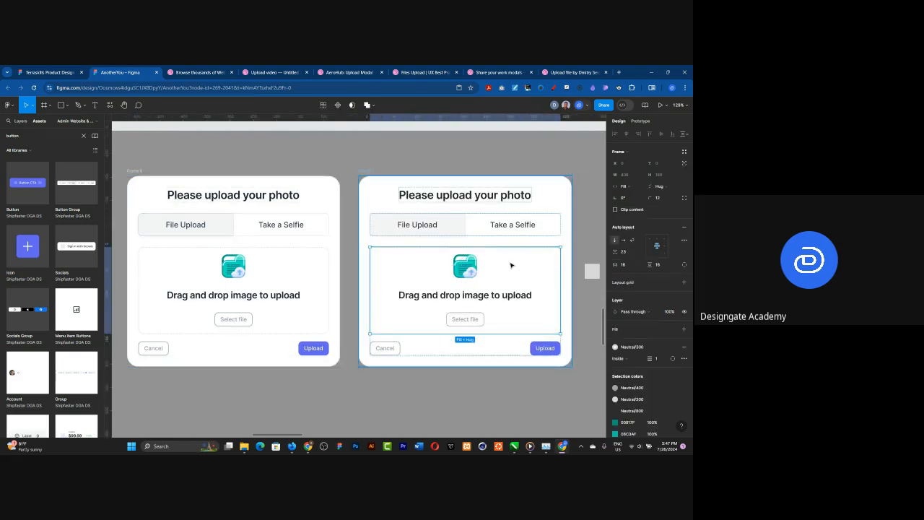
{"action": "key", "text": "ctrl+v"}
{"action": "key", "text": "Up"}
{"action": "key", "text": "Up"}
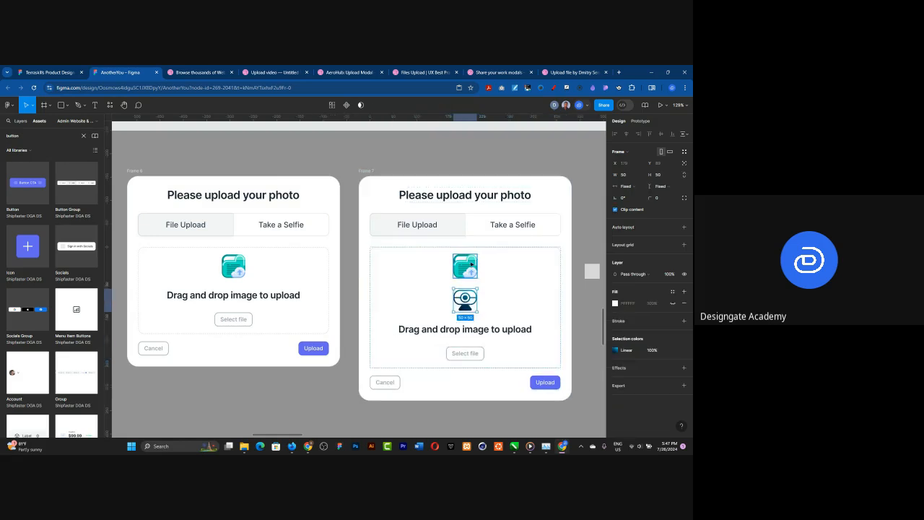
{"action": "left_click", "coordinate": [471, 264]}
{"action": "key", "text": "Delete"}
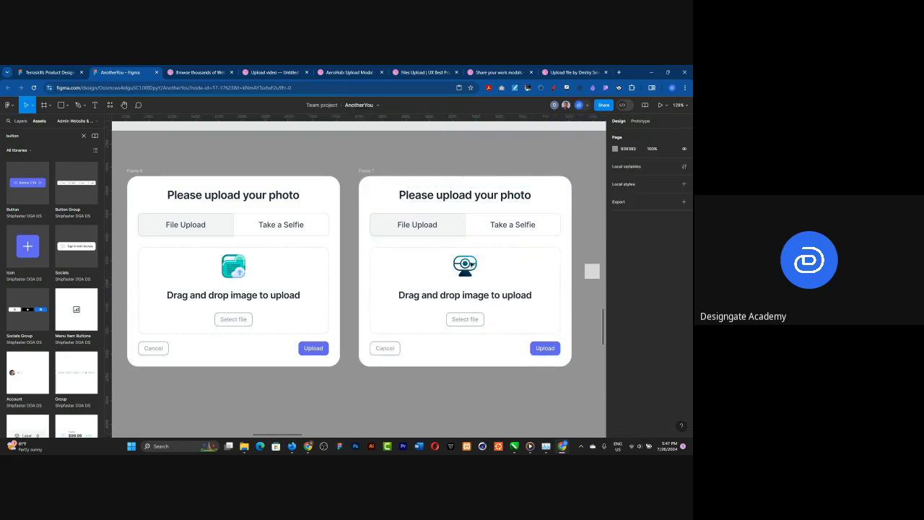
Step: Compare the webcam icon in the duplicated card with the folder icon in the File Upload card up close
{"action": "scroll", "coordinate": [241, 278], "scroll_direction": "up", "scroll_amount": 3}
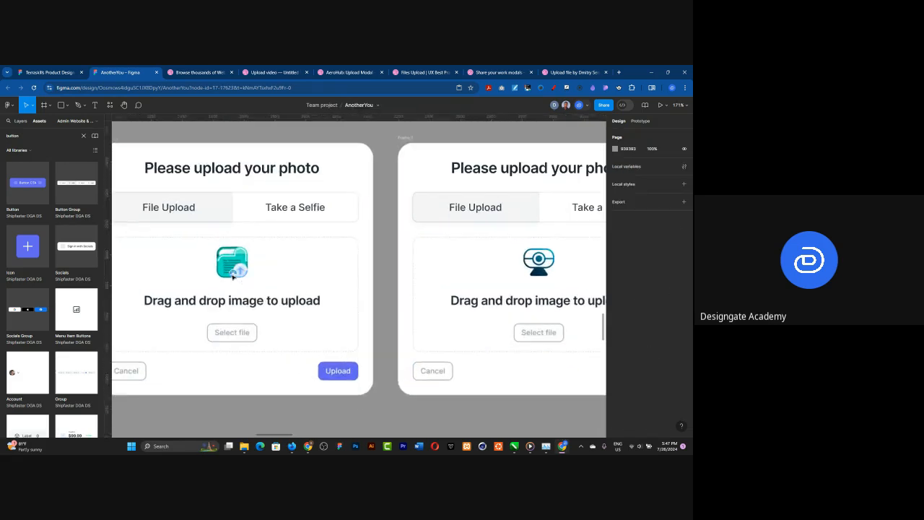
{"action": "scroll", "coordinate": [229, 282], "scroll_direction": "down", "scroll_amount": 2}
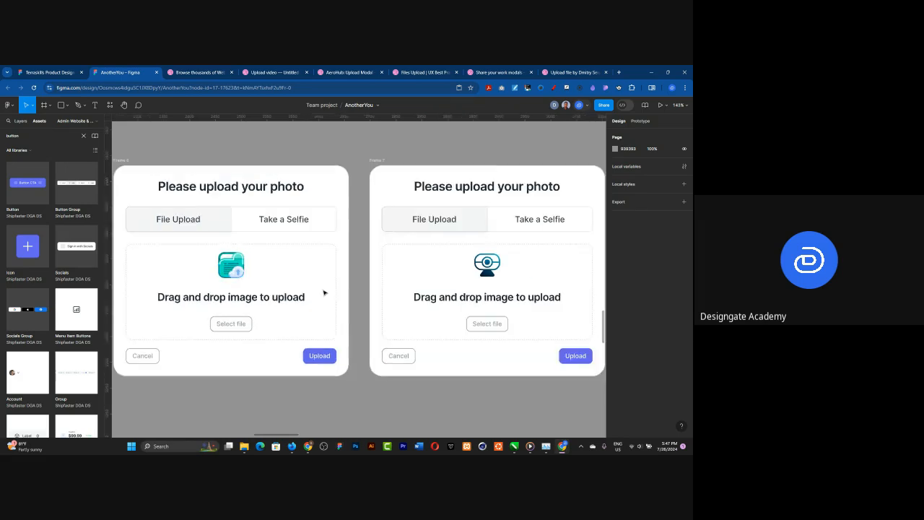
{"action": "left_click", "coordinate": [487, 269]}
{"action": "left_click", "coordinate": [488, 269]}
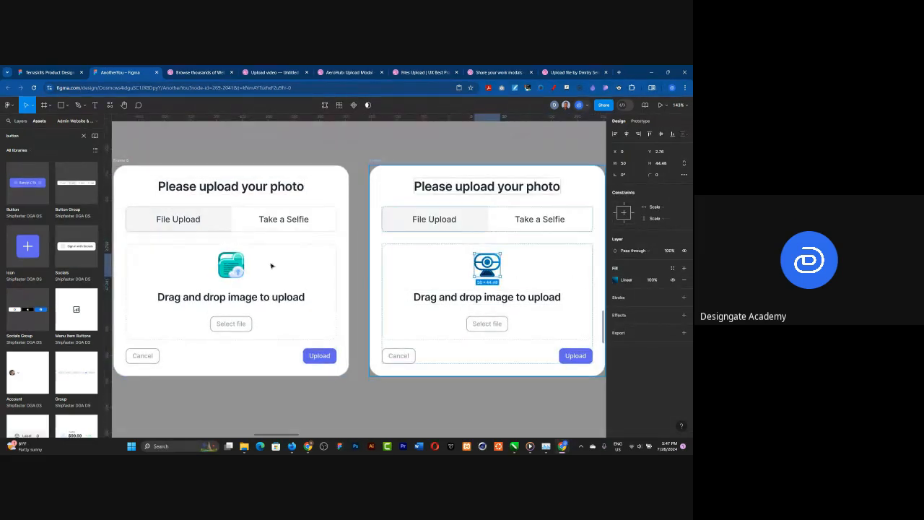
{"action": "scroll", "coordinate": [221, 267], "scroll_direction": "up", "scroll_amount": 4}
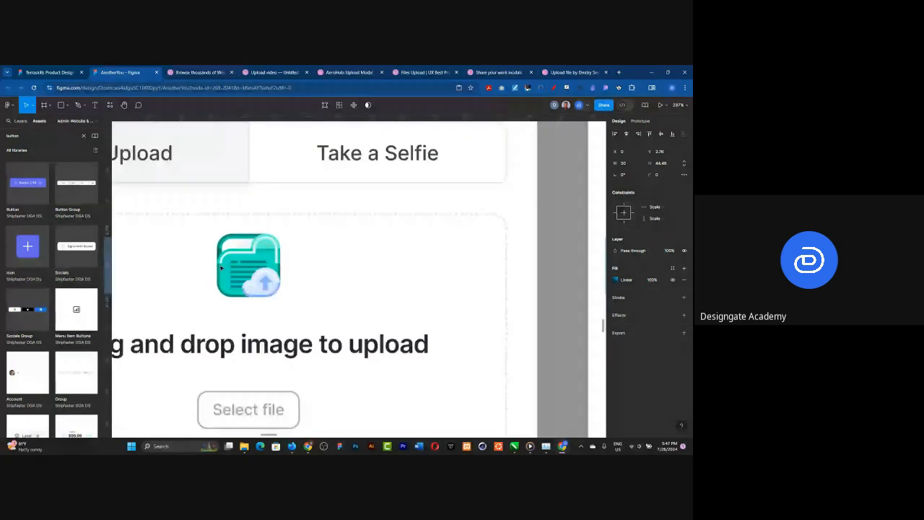
{"action": "scroll", "coordinate": [220, 268], "scroll_direction": "up", "scroll_amount": 3}
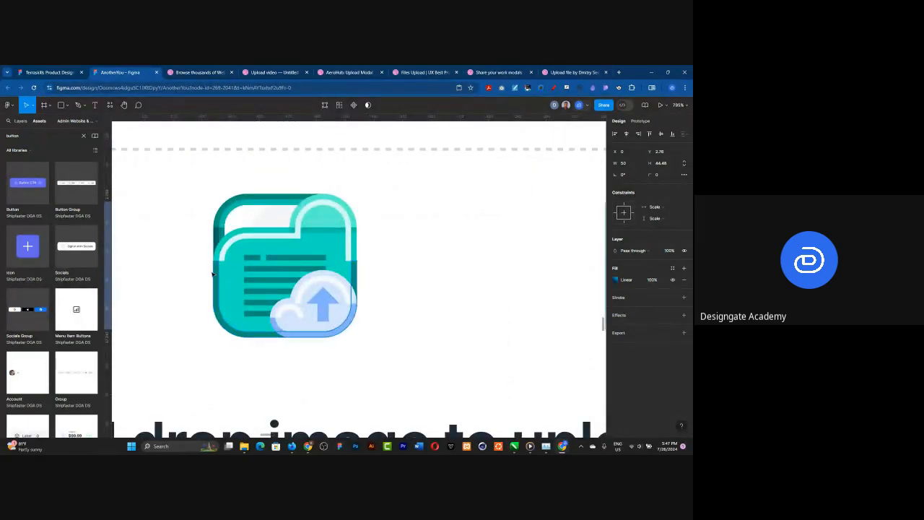
{"action": "scroll", "coordinate": [210, 274], "scroll_direction": "down", "scroll_amount": 2}
{"action": "scroll", "coordinate": [210, 275], "scroll_direction": "down", "scroll_amount": 10}
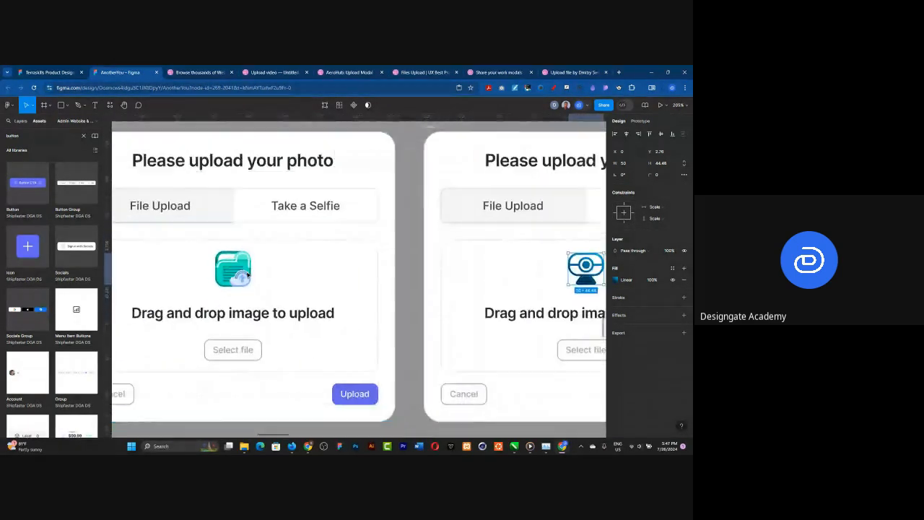
{"action": "left_click", "coordinate": [389, 360]}
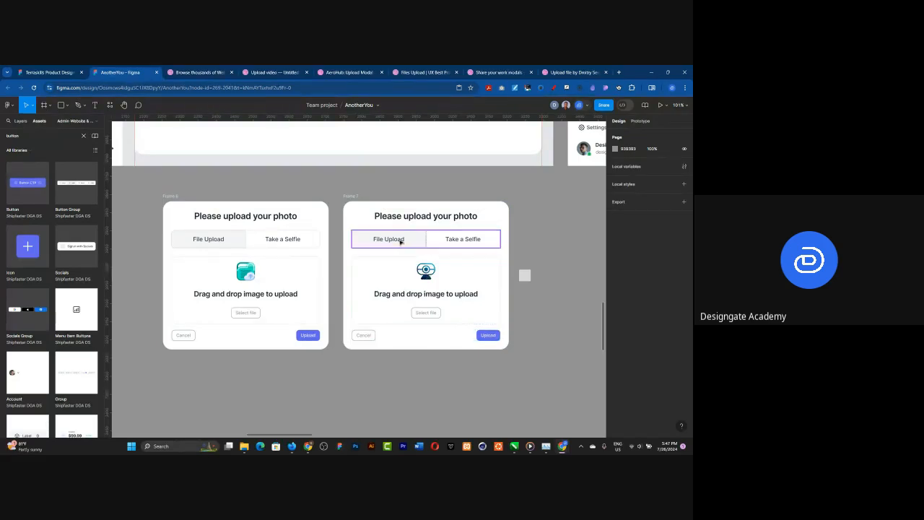
Step: In the duplicated card's button group, set File Upload to the Default state and Take a Selfie to the Pressed state
{"action": "left_click", "coordinate": [400, 242]}
{"action": "double_click", "coordinate": [395, 239]}
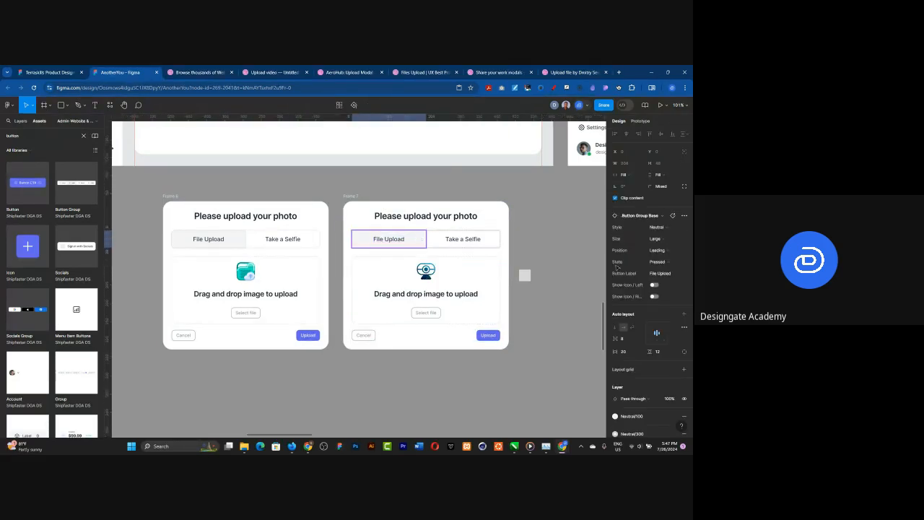
{"action": "left_click", "coordinate": [657, 261]}
{"action": "key", "text": "Return"}
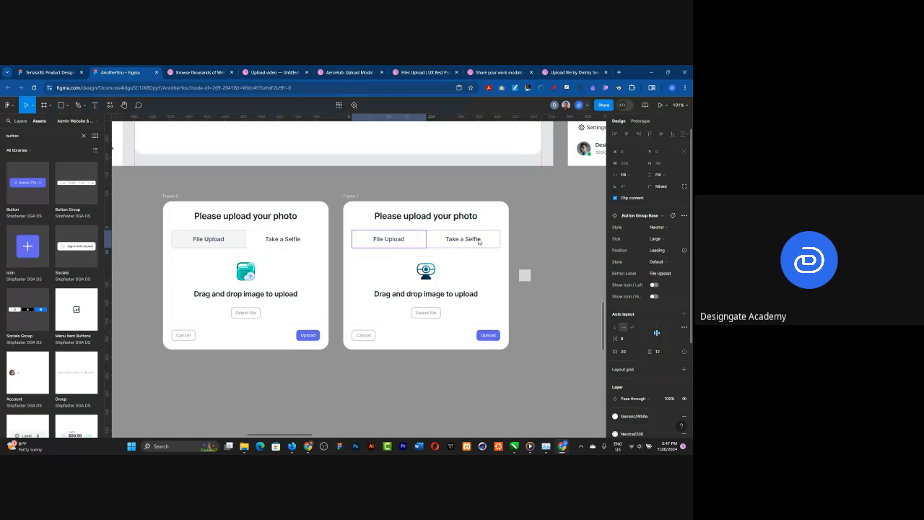
{"action": "left_click", "coordinate": [478, 241]}
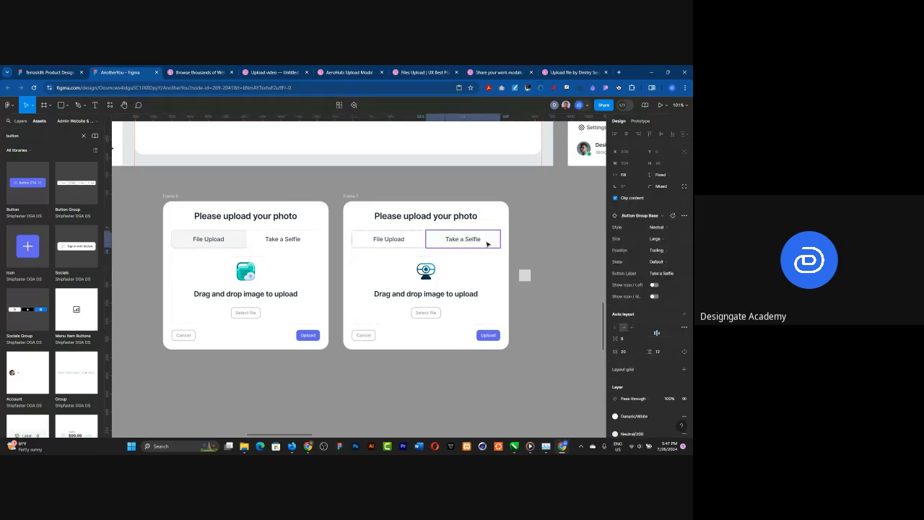
{"action": "left_click", "coordinate": [657, 261]}
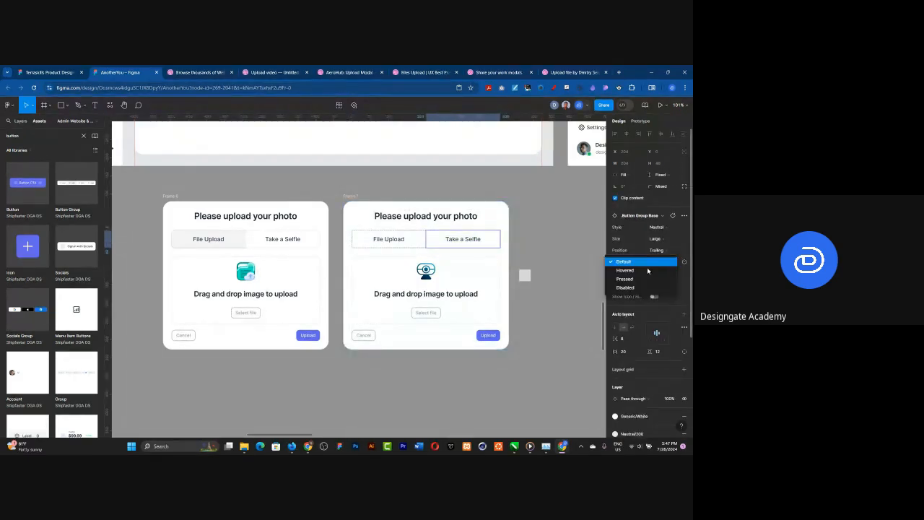
{"action": "left_click", "coordinate": [634, 281]}
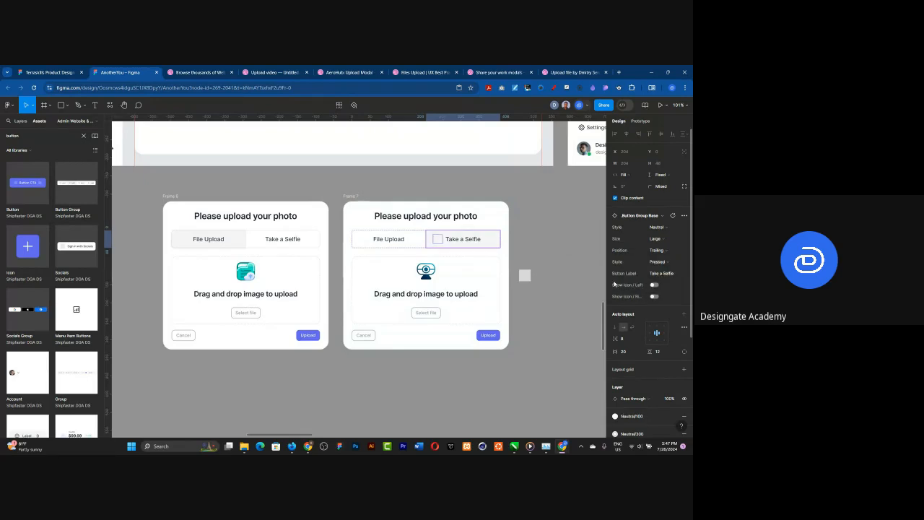
{"action": "left_click", "coordinate": [551, 240]}
Step: Move the small grey square beside the Take a Selfie card to the empty canvas below and outside the card
{"action": "left_click_drag", "start_coordinate": [524, 275], "coordinate": [559, 347]}
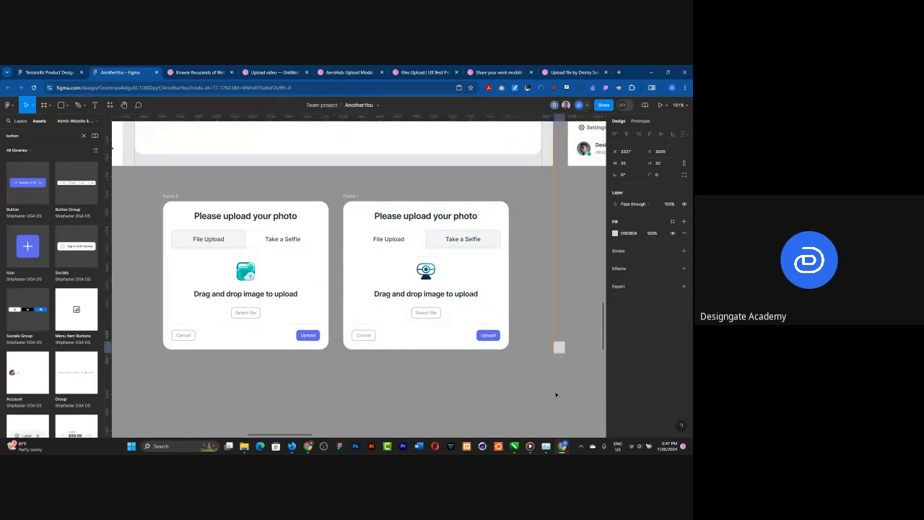
{"action": "left_click_drag", "start_coordinate": [556, 394], "coordinate": [553, 396]}
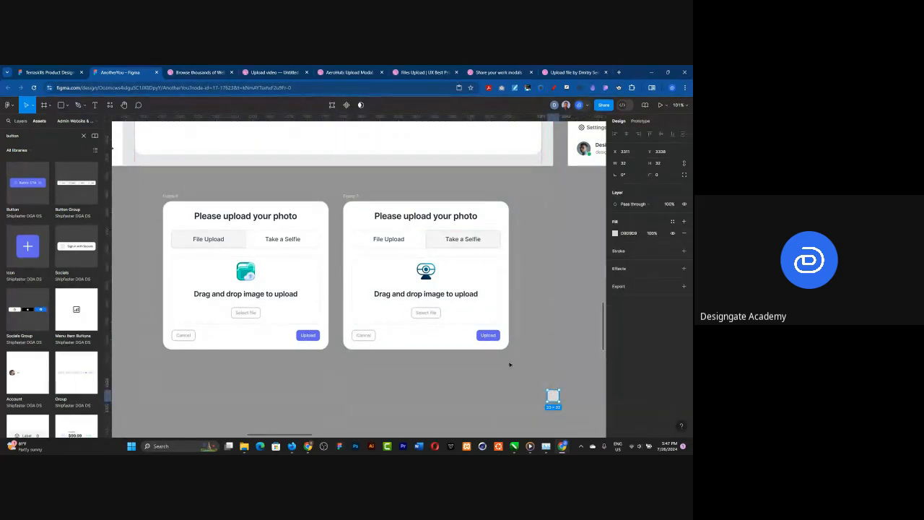
{"action": "left_click", "coordinate": [539, 276]}
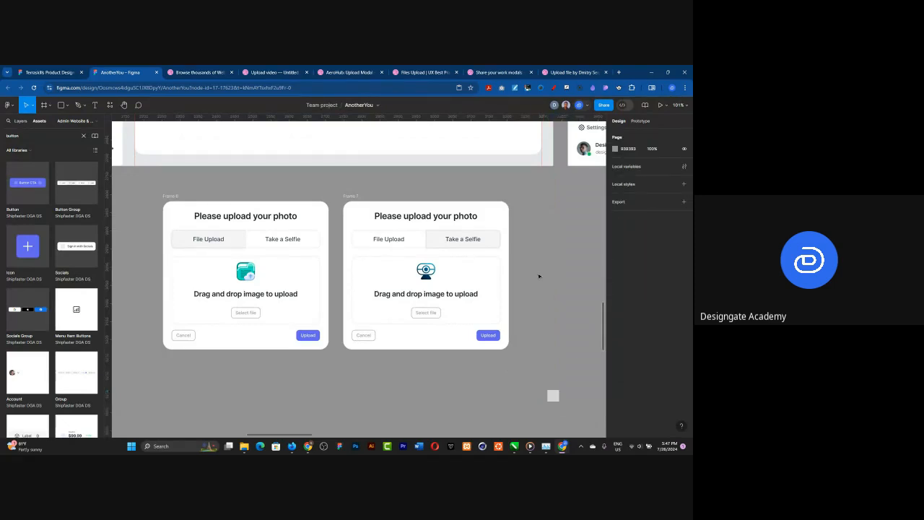
{"action": "scroll", "coordinate": [496, 269], "scroll_direction": "down", "scroll_amount": 3}
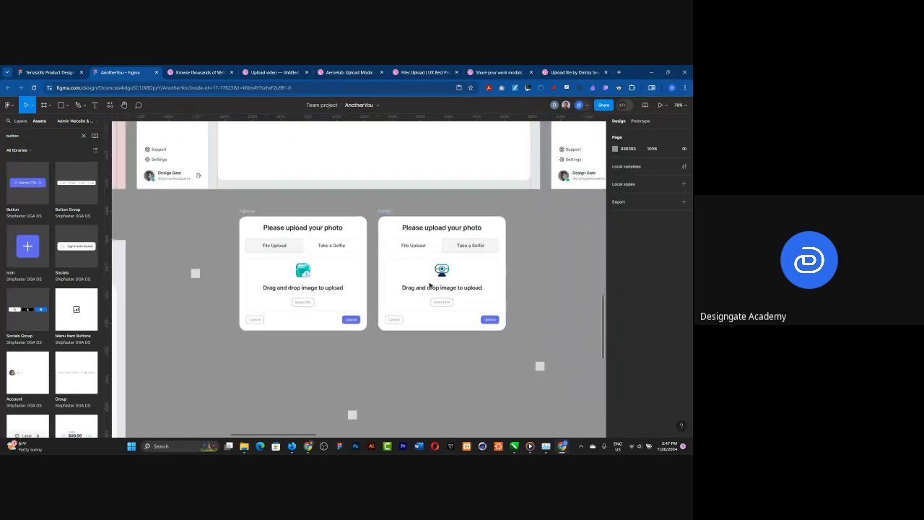
Step: Set the Upload button at the bottom of the File Upload card to fill its container's width
{"action": "scroll", "coordinate": [415, 289], "scroll_direction": "up", "scroll_amount": 3}
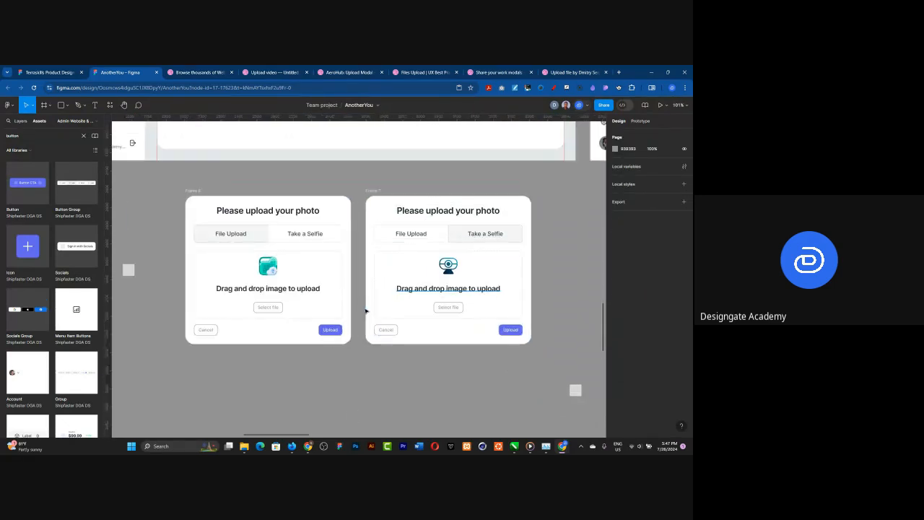
{"action": "left_click", "coordinate": [322, 335]}
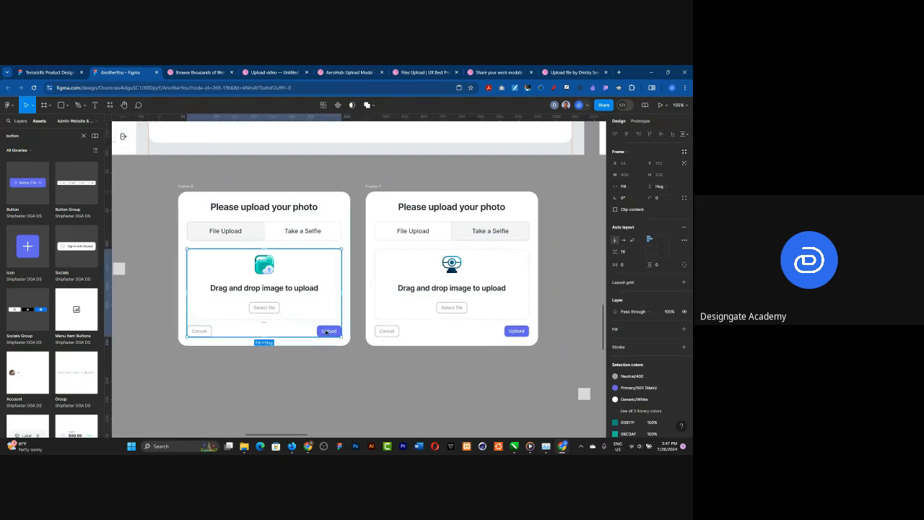
{"action": "left_click", "coordinate": [326, 332]}
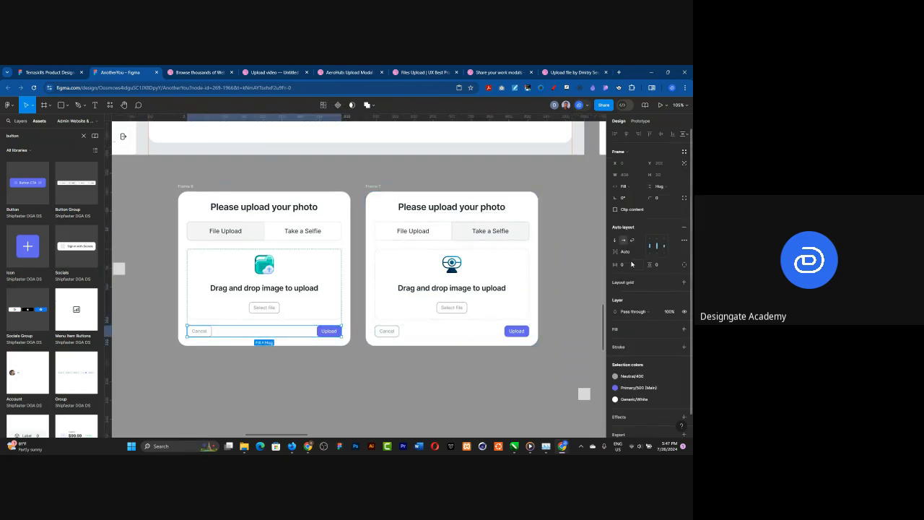
{"action": "left_click", "coordinate": [320, 331]}
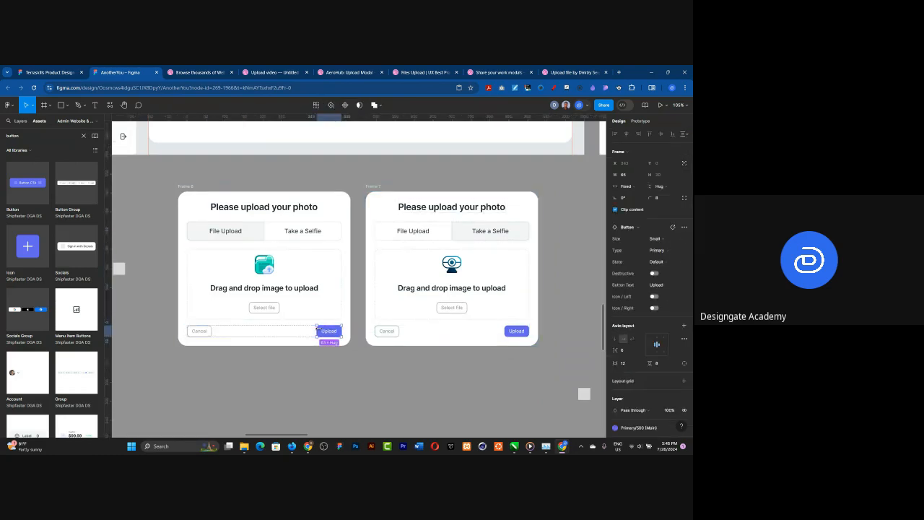
{"action": "left_click", "coordinate": [630, 174]}
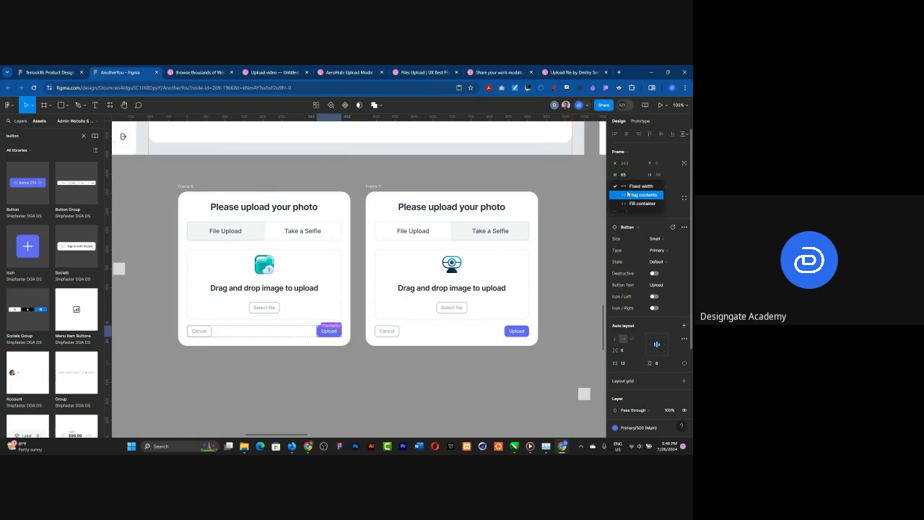
{"action": "left_click", "coordinate": [635, 203]}
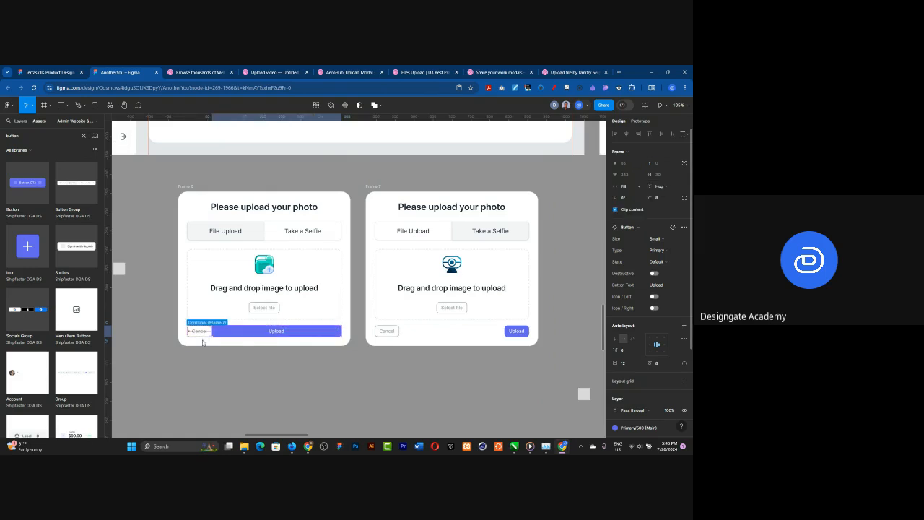
Step: Set the Cancel button in the File Upload card to fill its container horizontally
{"action": "double_click", "coordinate": [197, 332]}
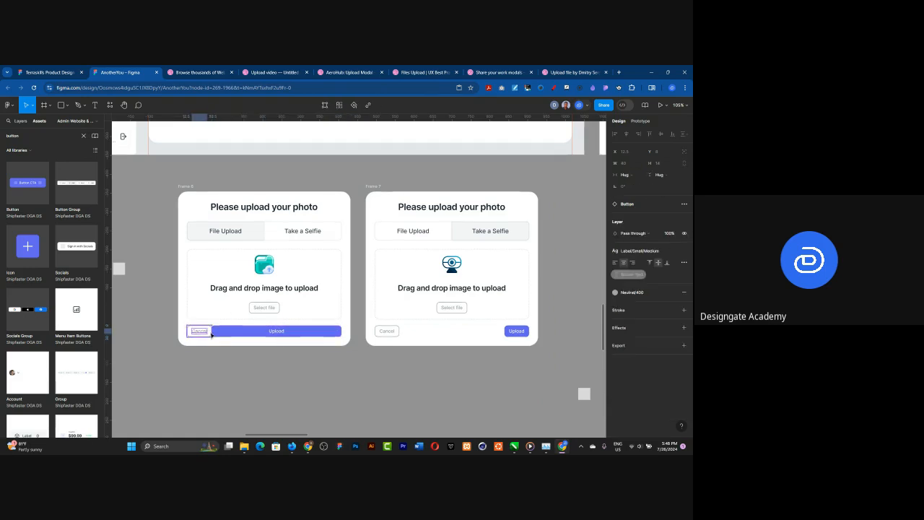
{"action": "left_click", "coordinate": [211, 334]}
{"action": "left_click", "coordinate": [209, 334]}
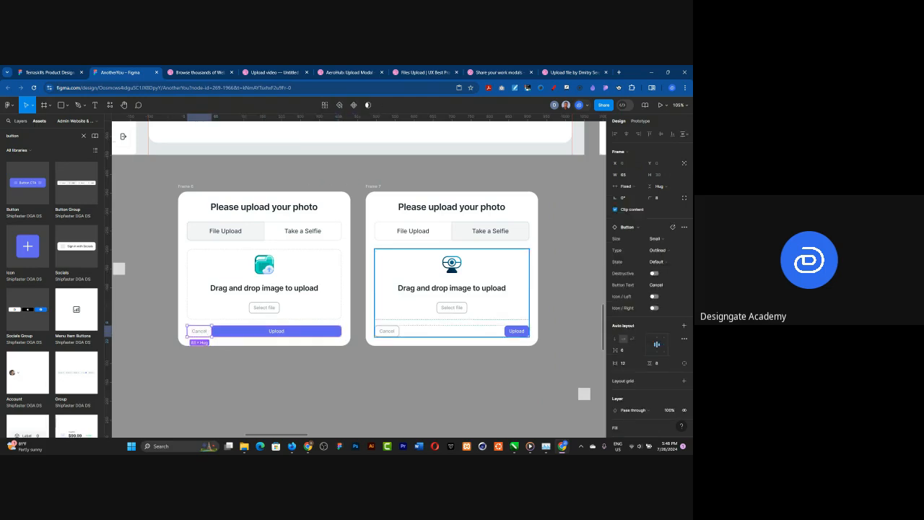
{"action": "left_click", "coordinate": [642, 186]}
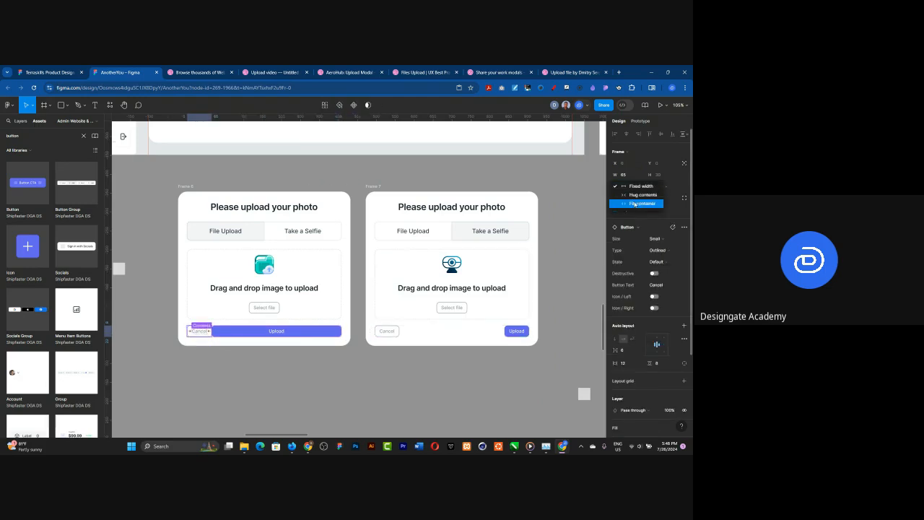
{"action": "left_click", "coordinate": [634, 204]}
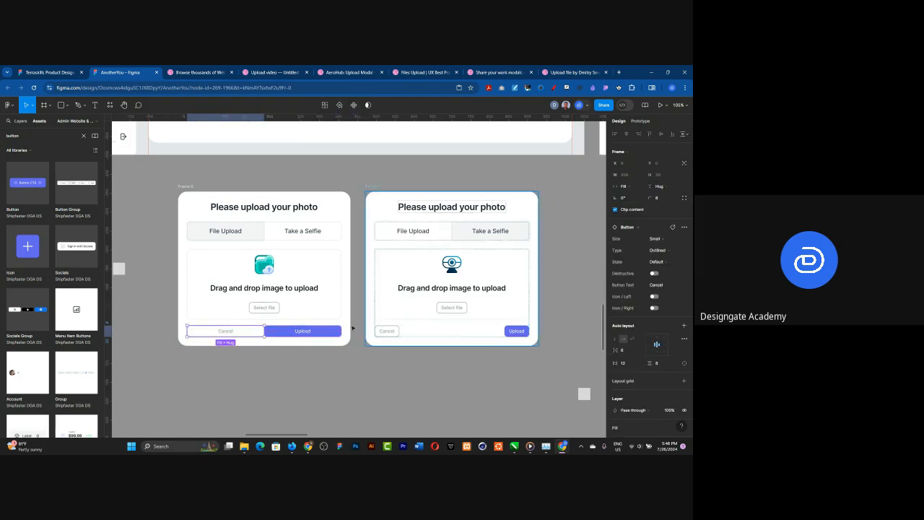
Step: Set the auto layout gap between the File Upload card's Cancel and Upload buttons to 40
{"action": "left_click", "coordinate": [299, 334]}
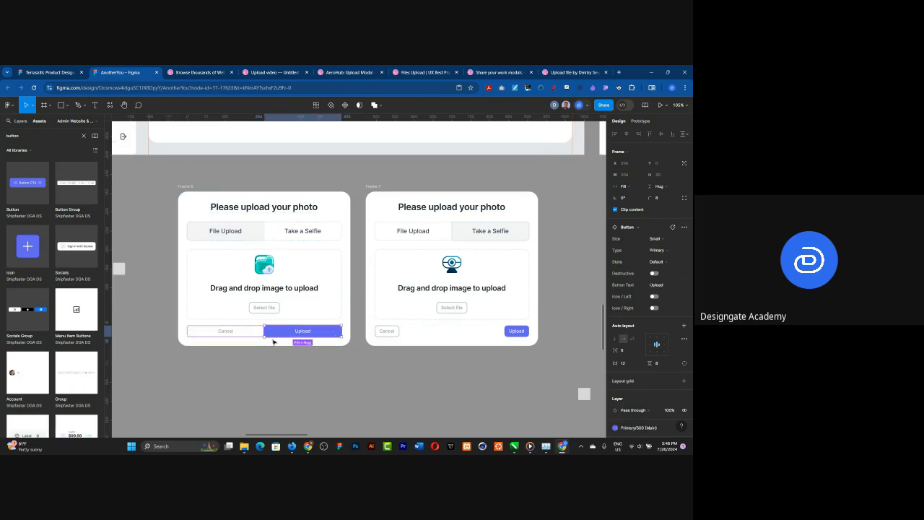
{"action": "left_click", "coordinate": [275, 342]}
{"action": "double_click", "coordinate": [270, 334]}
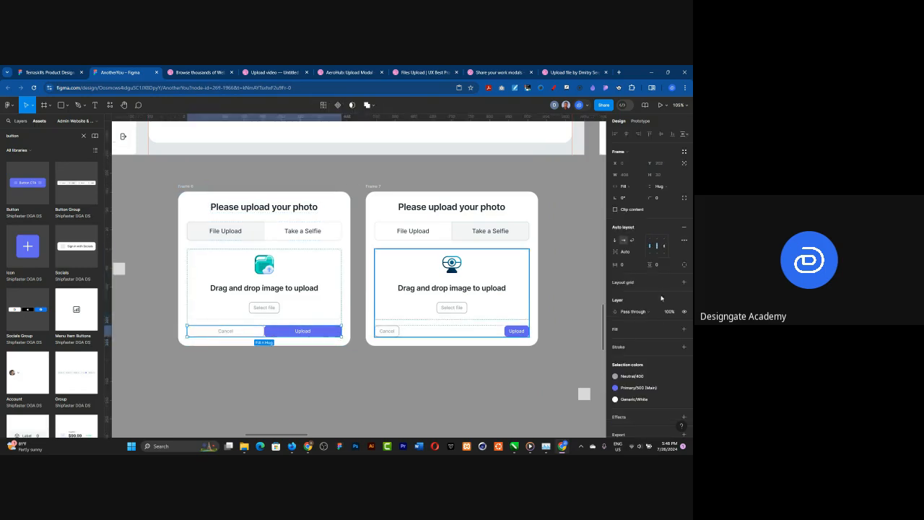
{"action": "left_click", "coordinate": [627, 252]}
{"action": "type", "text": "40"}
{"action": "key", "text": "Return"}
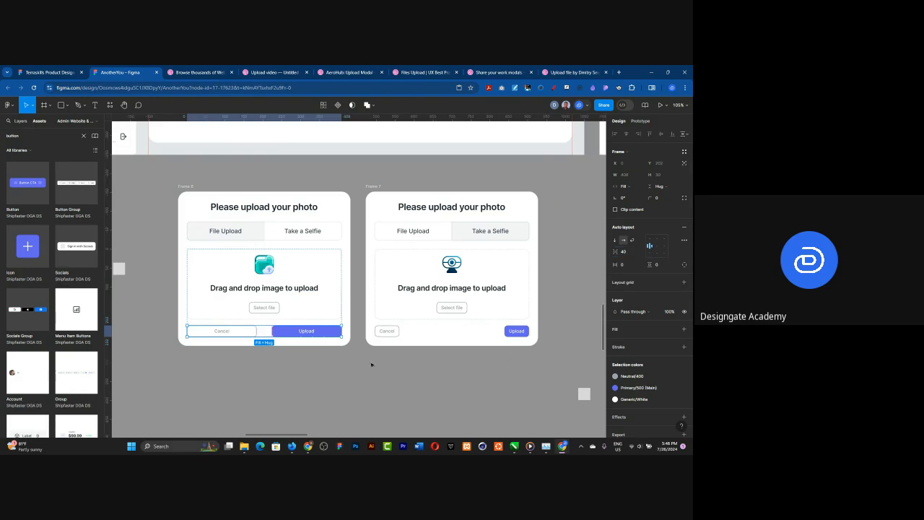
{"action": "left_click", "coordinate": [375, 371]}
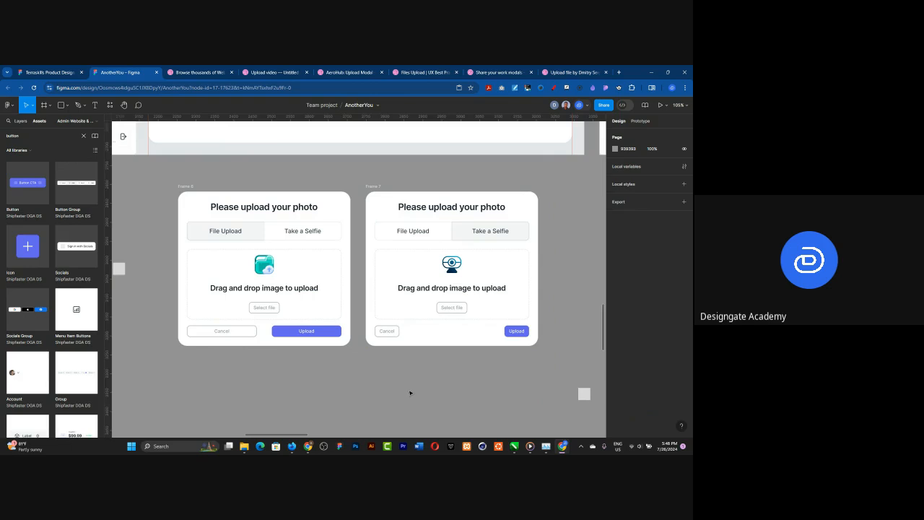
Step: Set both the Cancel and Upload buttons in the Take a Selfie card to fill container width
{"action": "scroll", "coordinate": [419, 376], "scroll_direction": "up", "scroll_amount": 4}
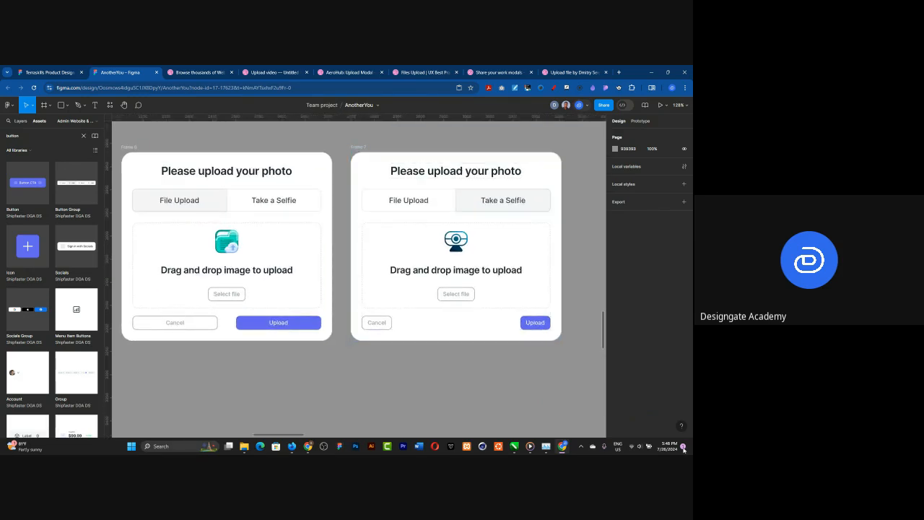
{"action": "left_click", "coordinate": [378, 325]}
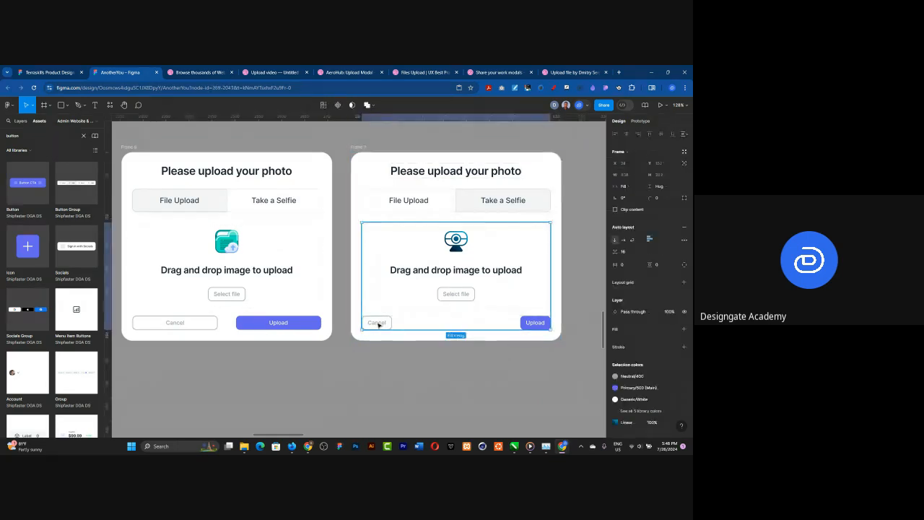
{"action": "double_click", "coordinate": [379, 325]}
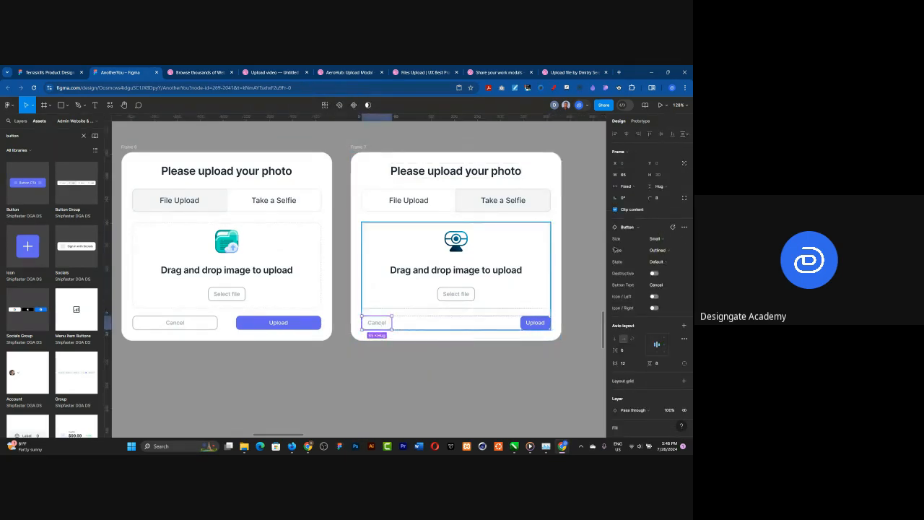
{"action": "left_click", "coordinate": [632, 189]}
{"action": "left_click", "coordinate": [635, 204]}
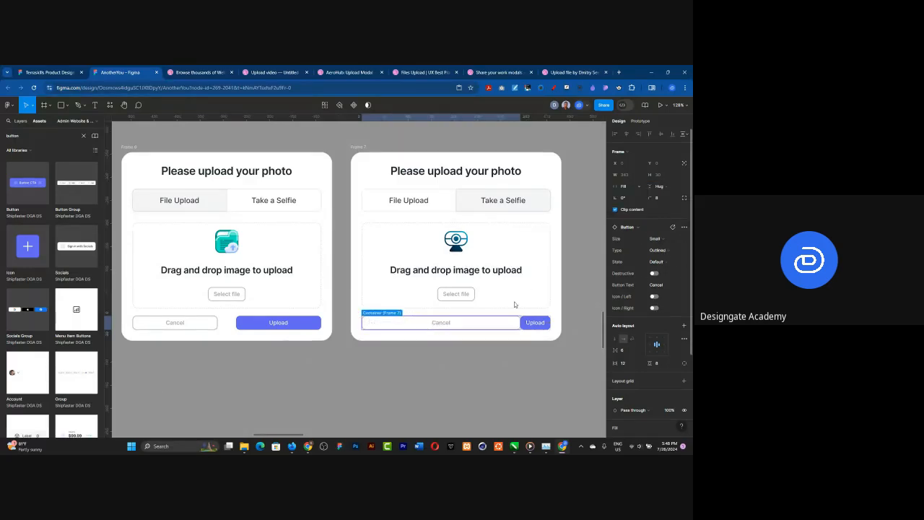
{"action": "left_click", "coordinate": [534, 322]}
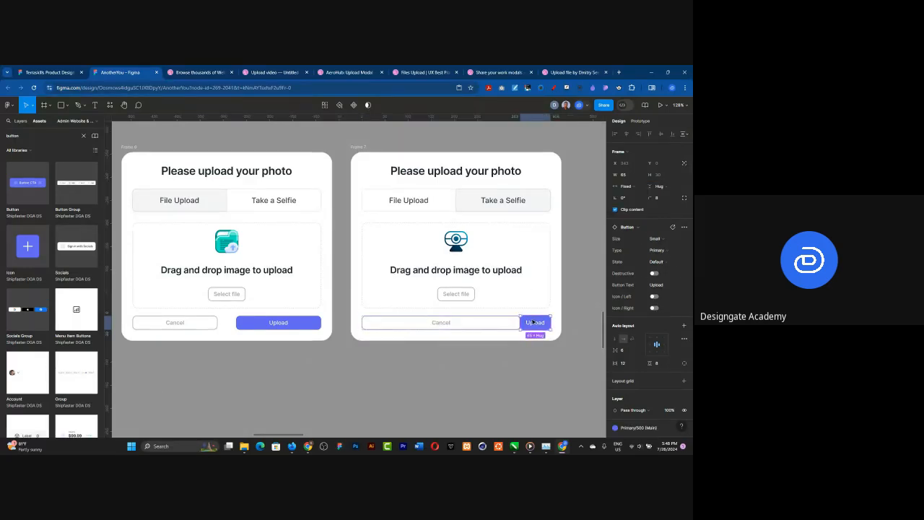
{"action": "left_click", "coordinate": [626, 186]}
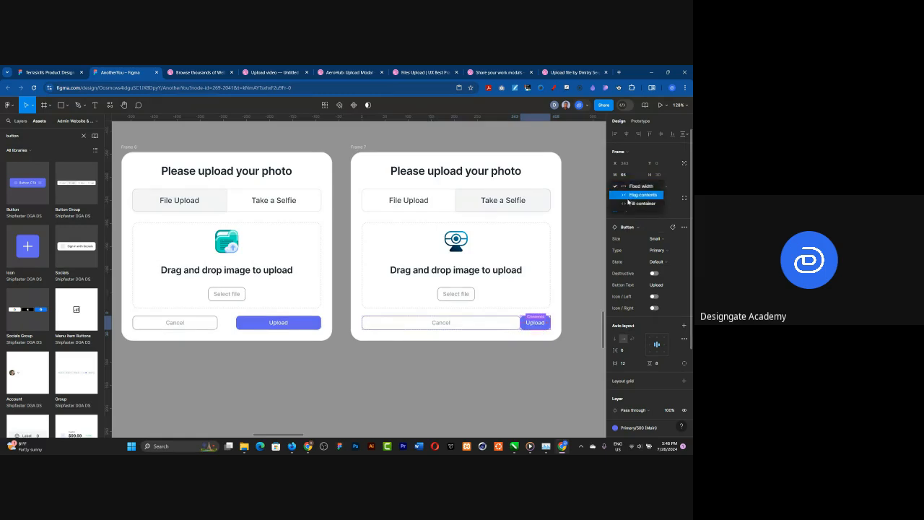
{"action": "left_click", "coordinate": [635, 204]}
{"action": "key", "text": "Escape"}
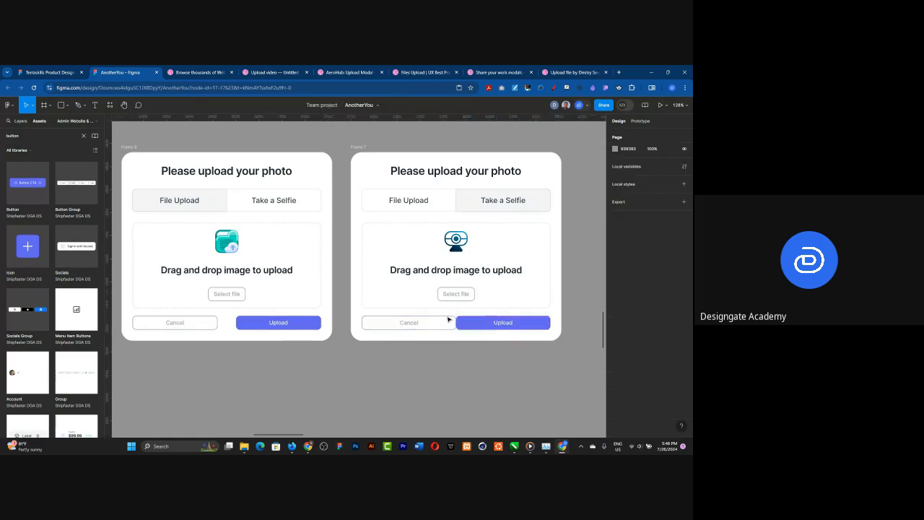
Step: Set the auto layout gap of the Take a Selfie card's Cancel and Upload button row to 40
{"action": "left_click", "coordinate": [448, 322]}
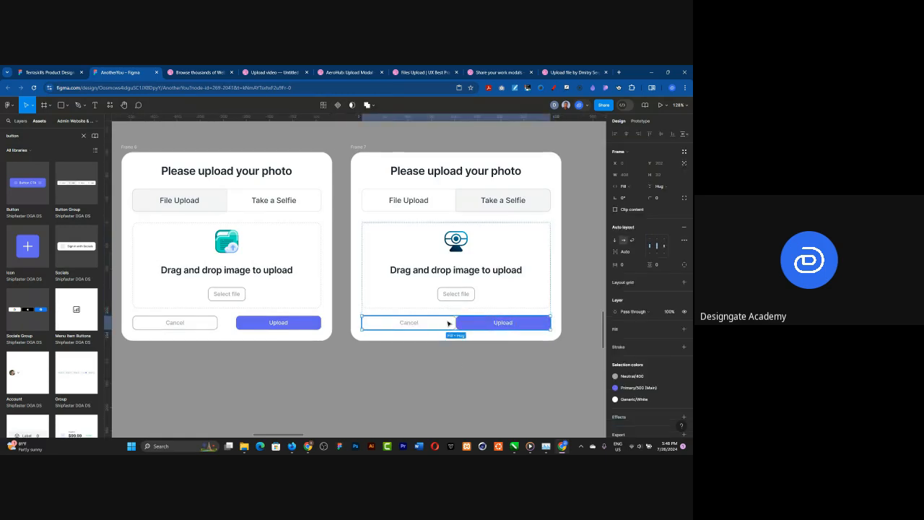
{"action": "left_click", "coordinate": [625, 251]}
{"action": "type", "text": "4"}
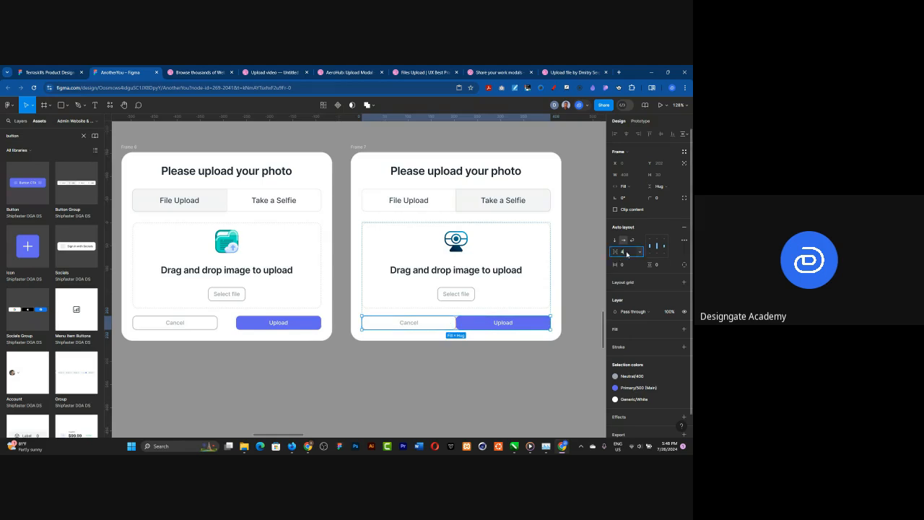
{"action": "key", "text": "Return"}
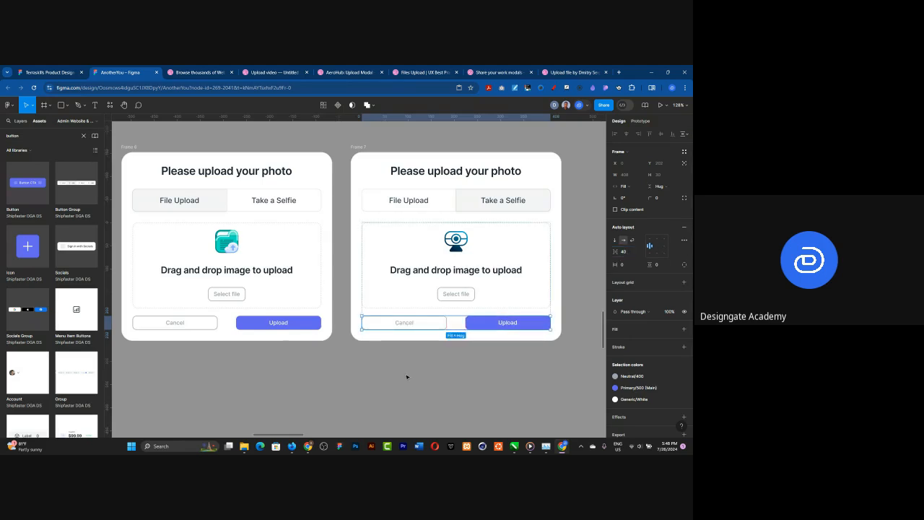
{"action": "left_click", "coordinate": [407, 376]}
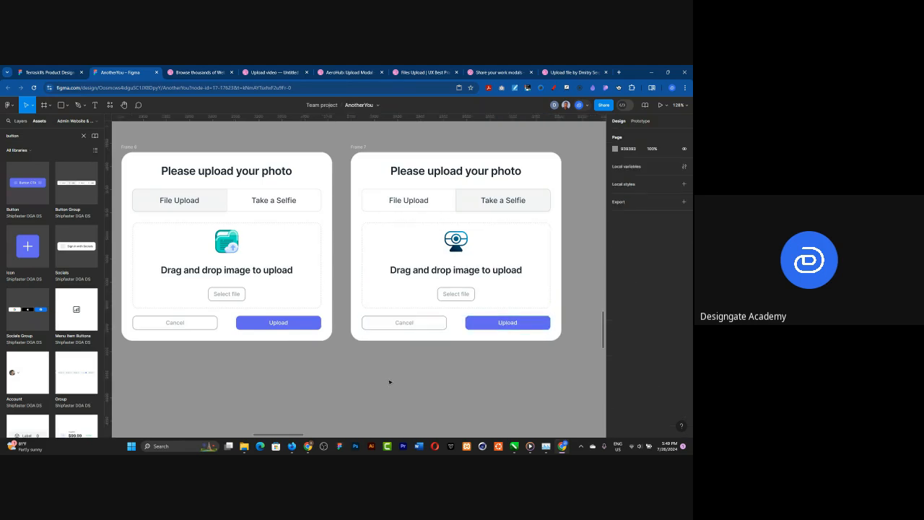
Step: Combine the two upload cards into a component set and name it Image Upload
{"action": "scroll", "coordinate": [335, 314], "scroll_direction": "down", "scroll_amount": 3}
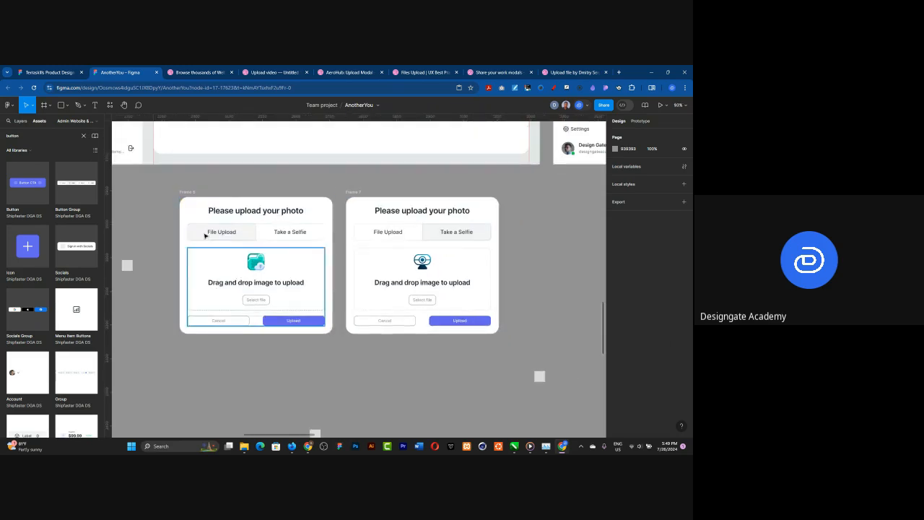
{"action": "left_click_drag", "start_coordinate": [161, 177], "coordinate": [534, 367]}
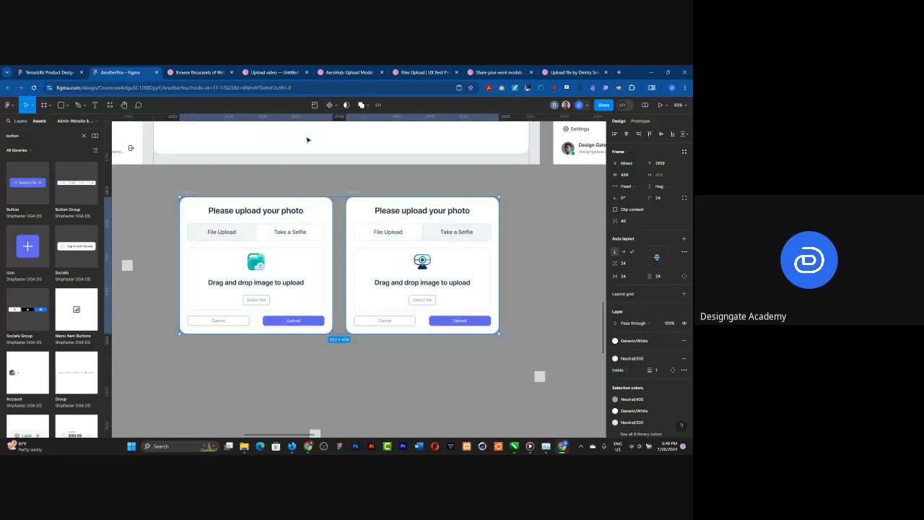
{"action": "left_click", "coordinate": [336, 105]}
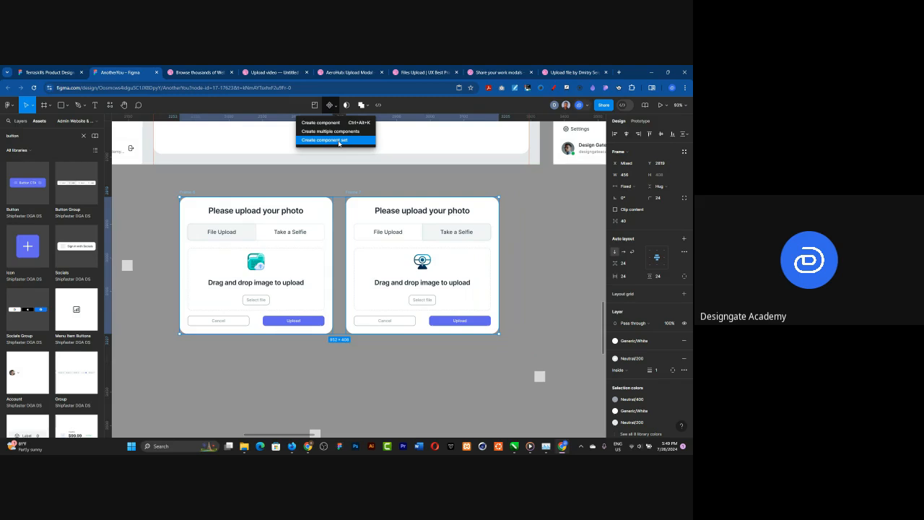
{"action": "left_click", "coordinate": [339, 140]}
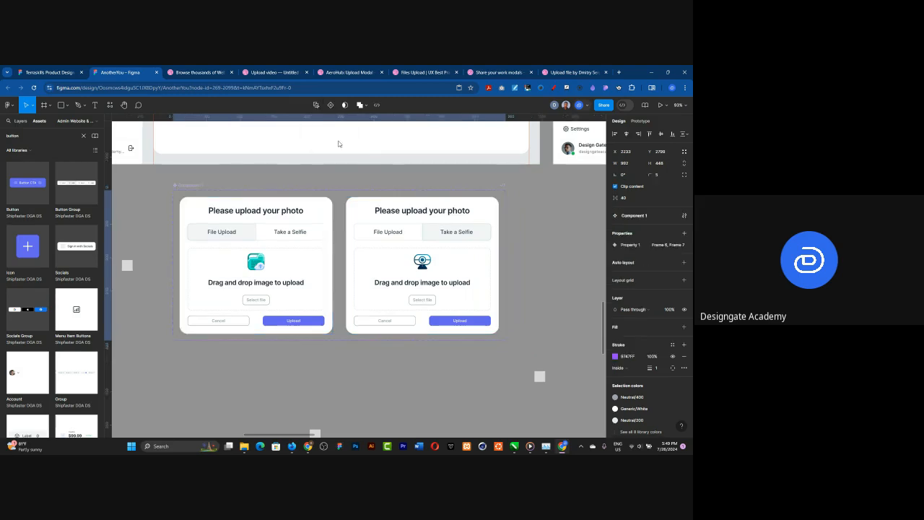
{"action": "double_click", "coordinate": [195, 185]}
{"action": "type", "text": "Image Upload"}
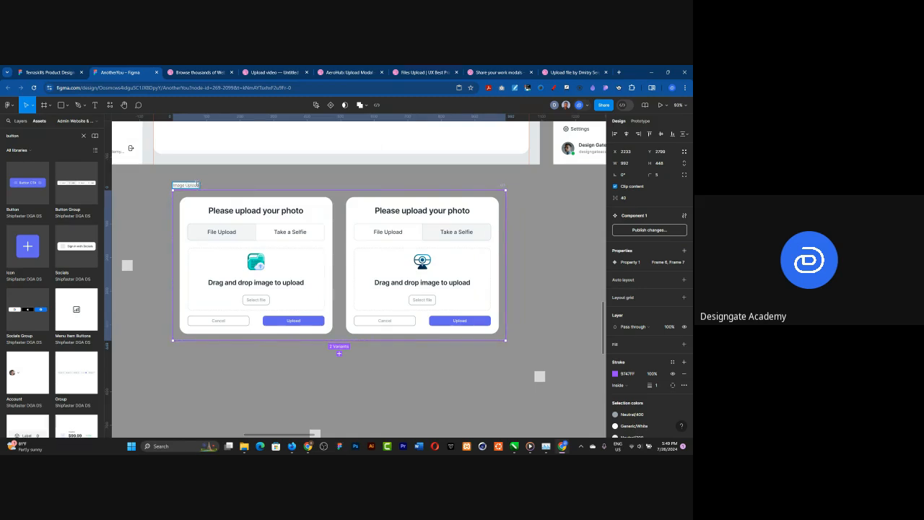
{"action": "left_click", "coordinate": [381, 245]}
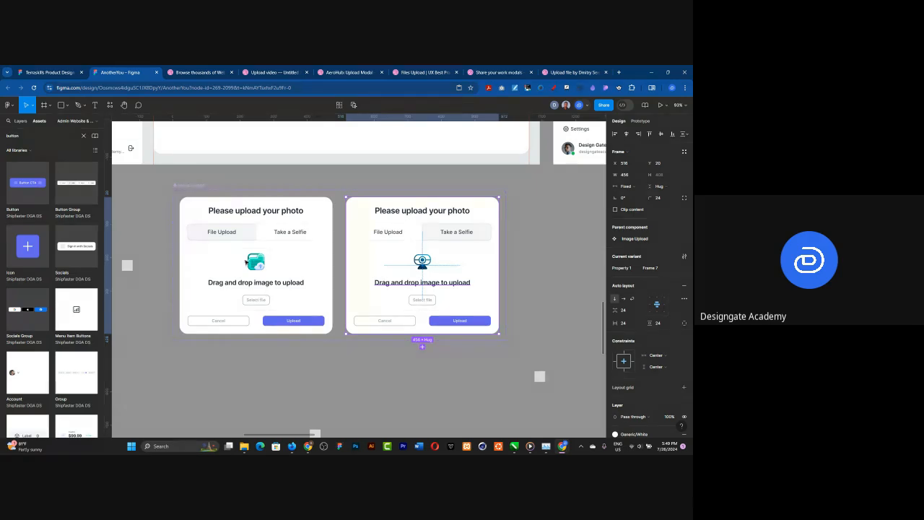
Step: Paste a copy of the Take a Selfie variant onto the canvas and place it beside the Image Upload component set
{"action": "scroll", "coordinate": [221, 228], "scroll_direction": "down", "scroll_amount": 2}
{"action": "left_click", "coordinate": [413, 347]}
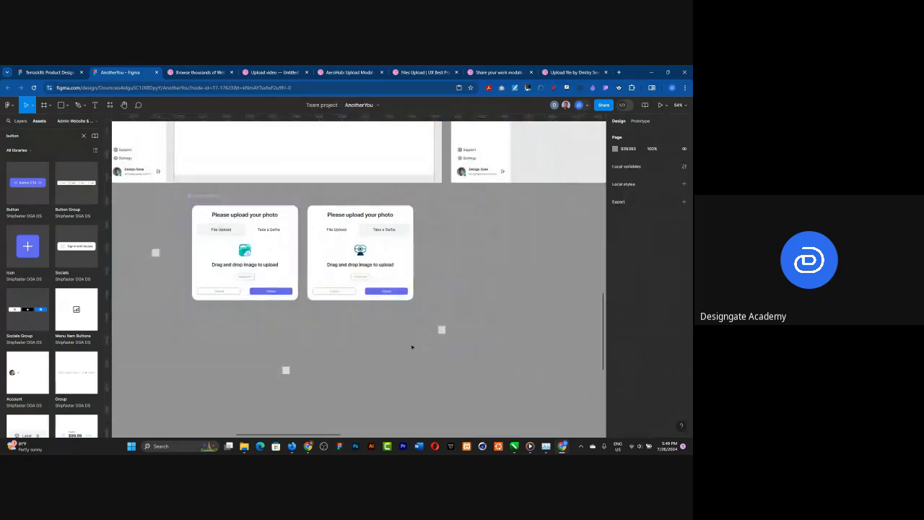
{"action": "key", "text": "ctrl+v"}
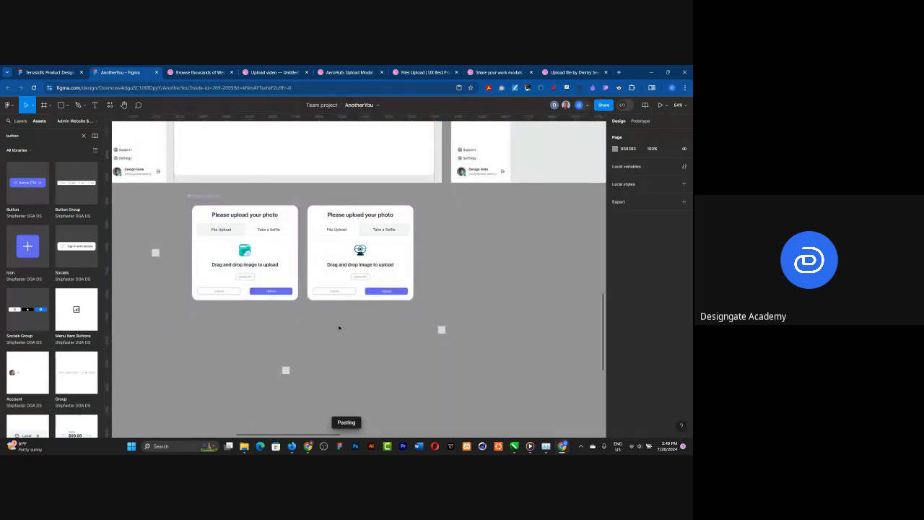
{"action": "left_click_drag", "start_coordinate": [349, 254], "coordinate": [511, 257]}
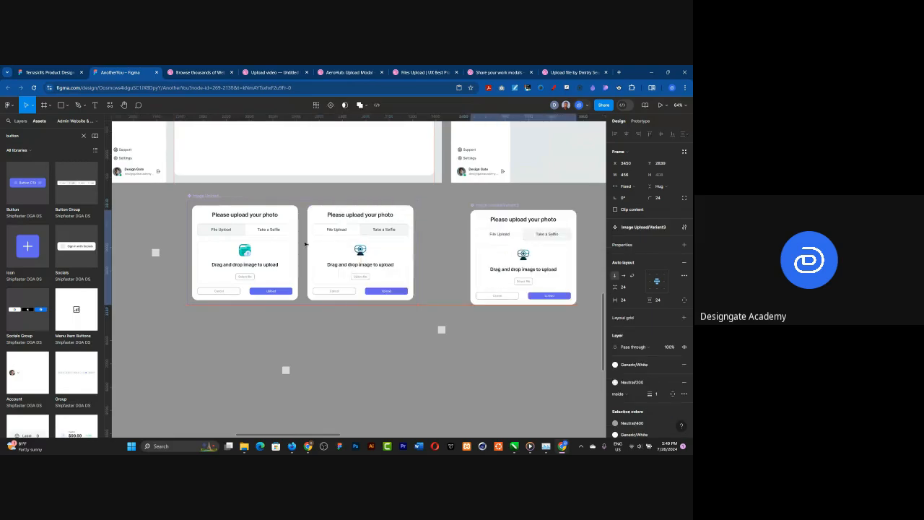
{"action": "double_click", "coordinate": [491, 206]}
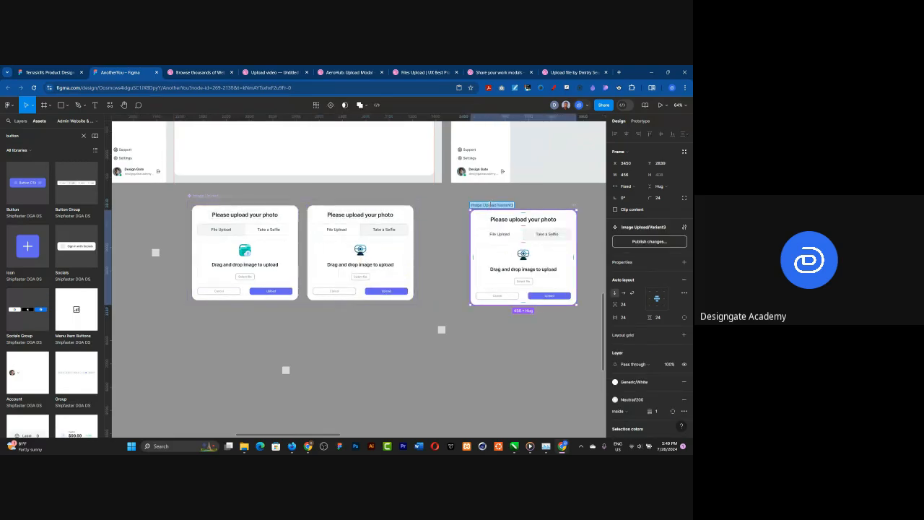
{"action": "left_click", "coordinate": [460, 204]}
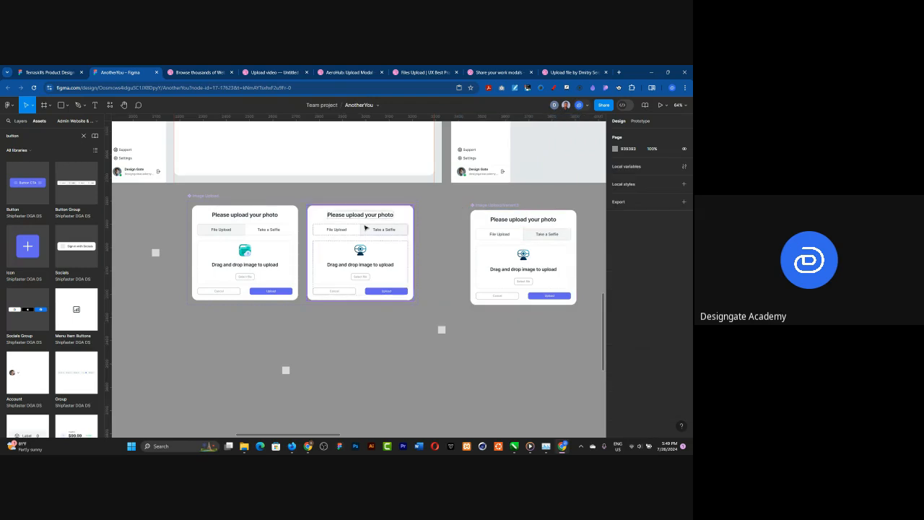
Step: Undo the pasted variant copy and the Image Upload component set, back to two separate upload card frames
{"action": "key", "text": "ctrl+z"}
{"action": "key", "text": "ctrl+z"}
{"action": "key", "text": "ctrl+z"}
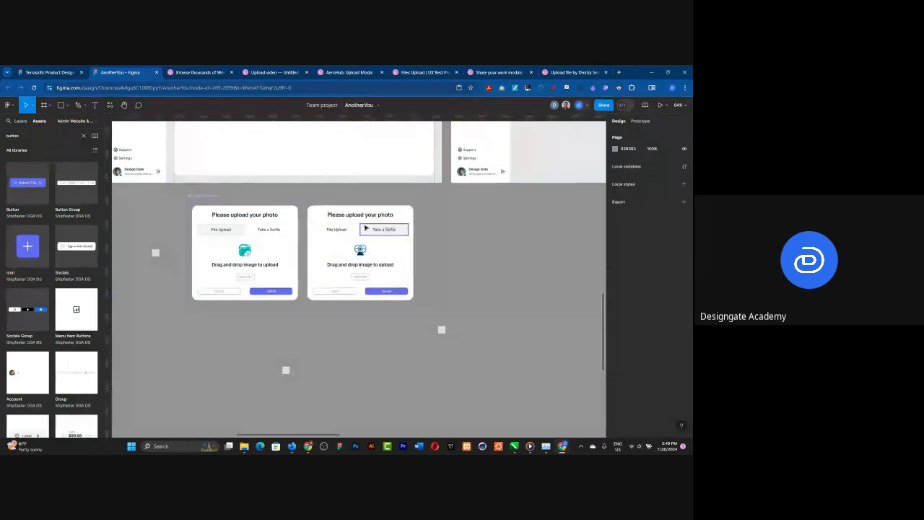
{"action": "left_click", "coordinate": [366, 228]}
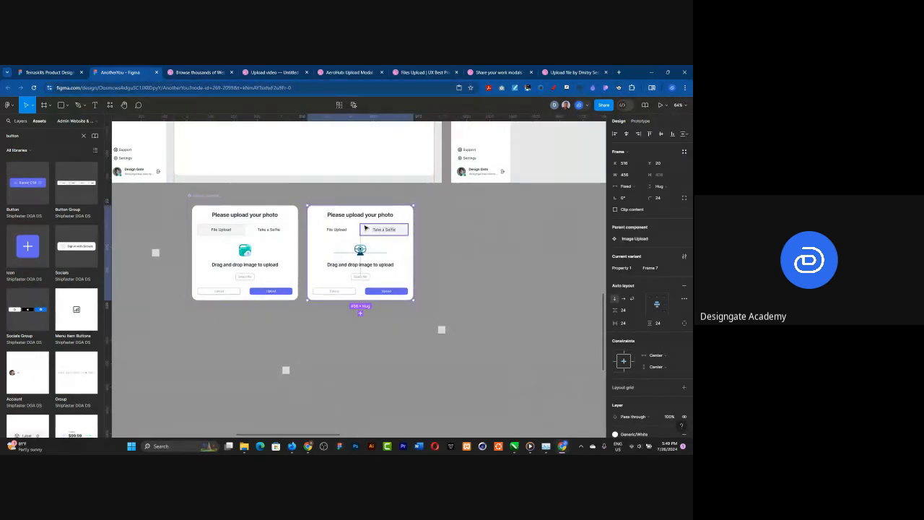
{"action": "key", "text": "Escape"}
{"action": "key", "text": "ctrl+z"}
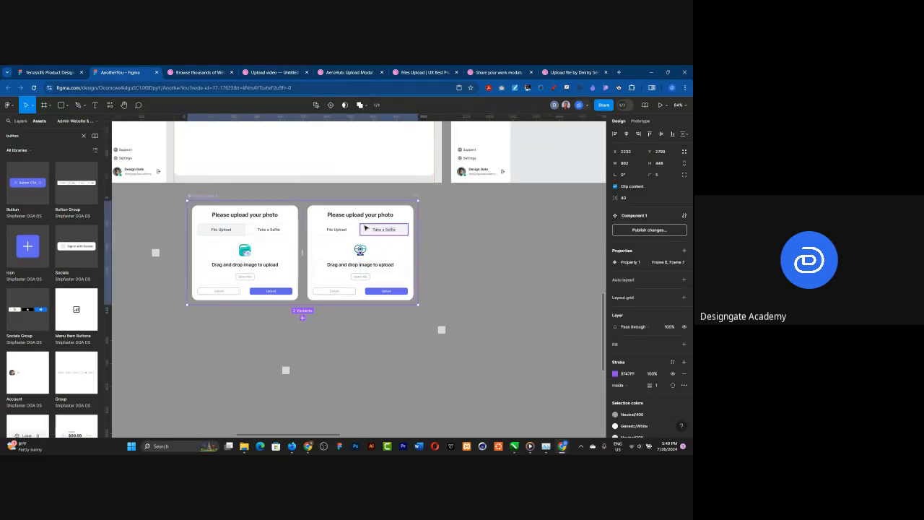
{"action": "key", "text": "ctrl+z"}
Step: Paste a copy of the plain Take a Selfie card and move it away from the two original upload cards
{"action": "left_click", "coordinate": [365, 228]}
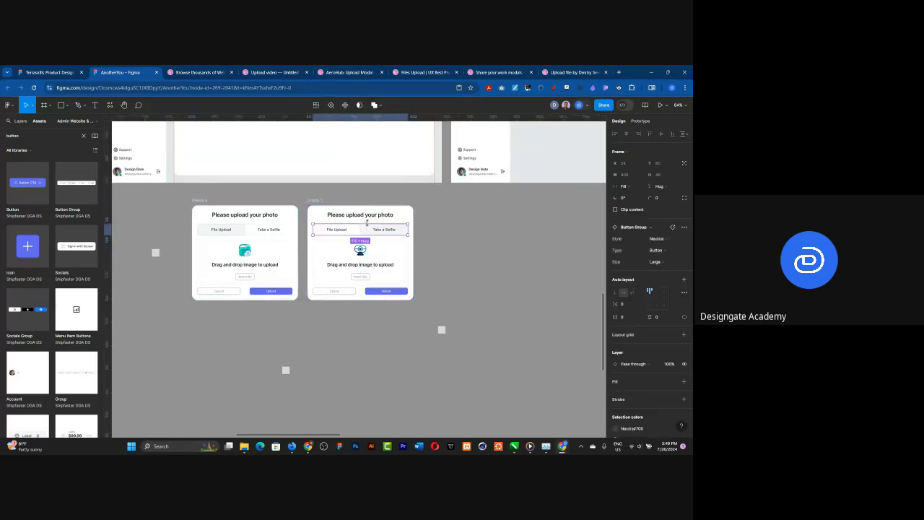
{"action": "left_click", "coordinate": [479, 223]}
{"action": "key", "text": "ctrl+v"}
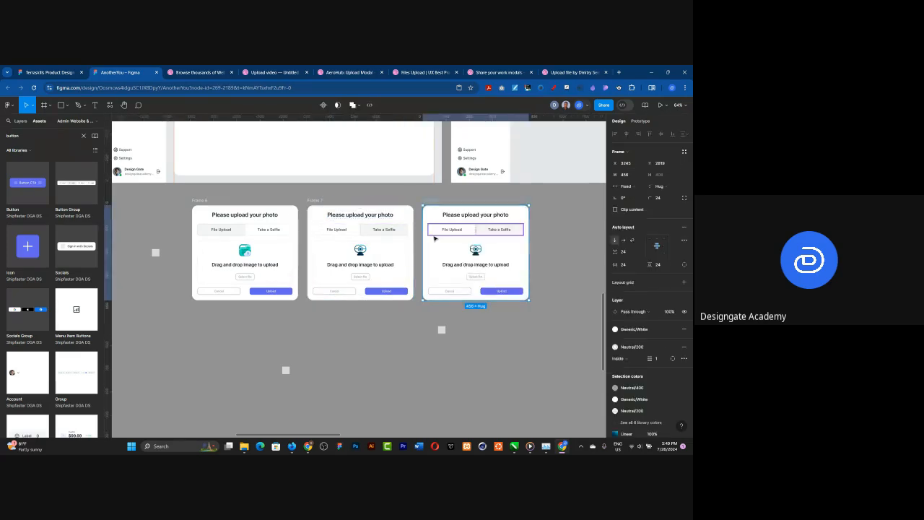
{"action": "left_click_drag", "start_coordinate": [437, 203], "coordinate": [512, 207]}
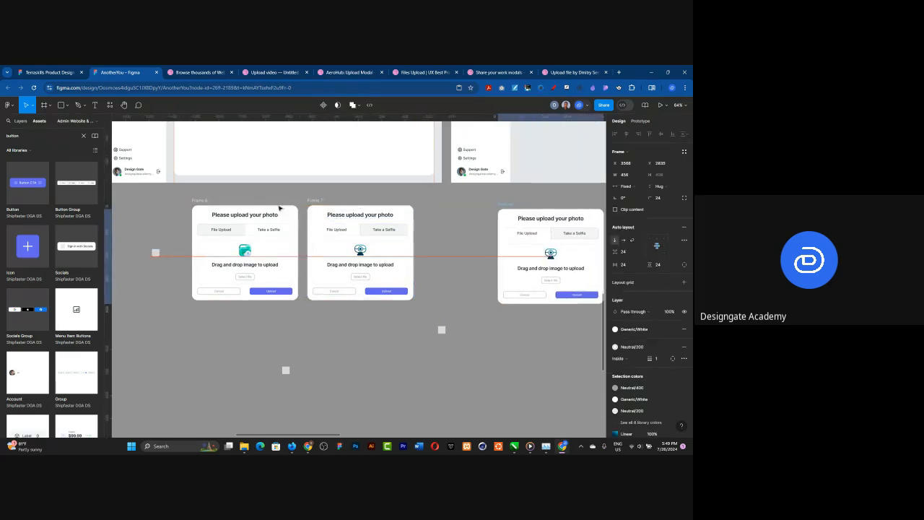
Step: Combine the original File Upload and Take a Selfie cards into a component set and name it Image upload
{"action": "left_click", "coordinate": [207, 202]}
{"action": "left_click_drag", "start_coordinate": [175, 197], "coordinate": [421, 310]}
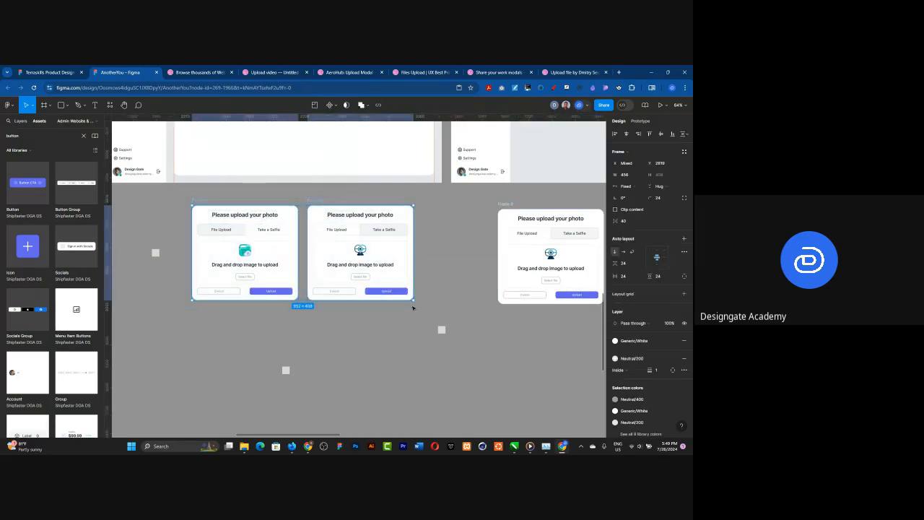
{"action": "left_click", "coordinate": [330, 105]}
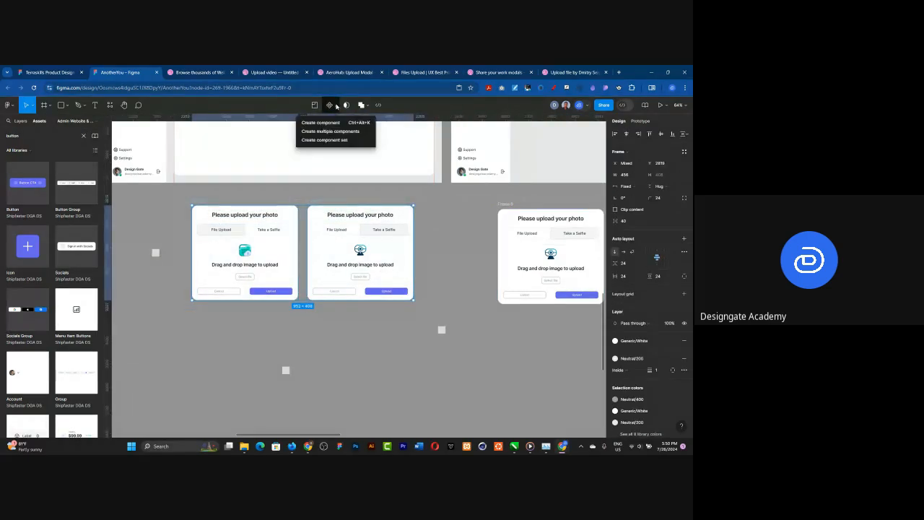
{"action": "left_click", "coordinate": [324, 140]}
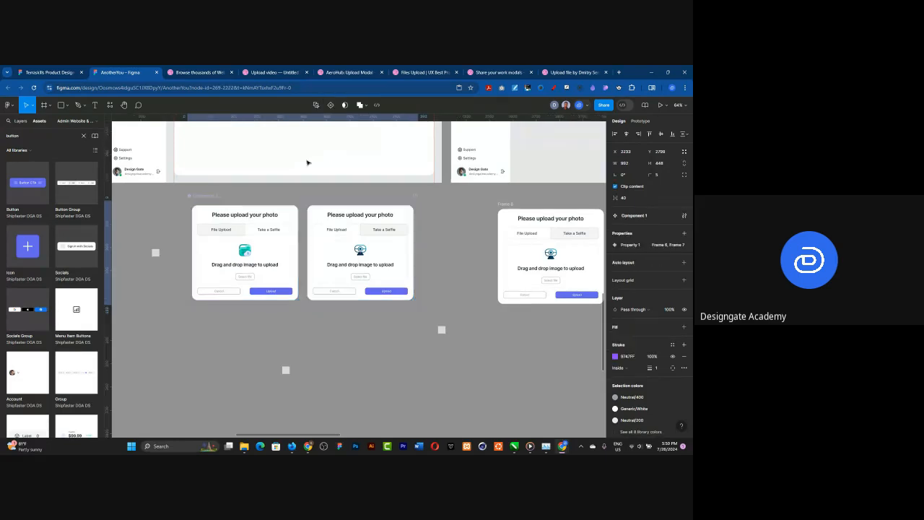
{"action": "double_click", "coordinate": [211, 194]}
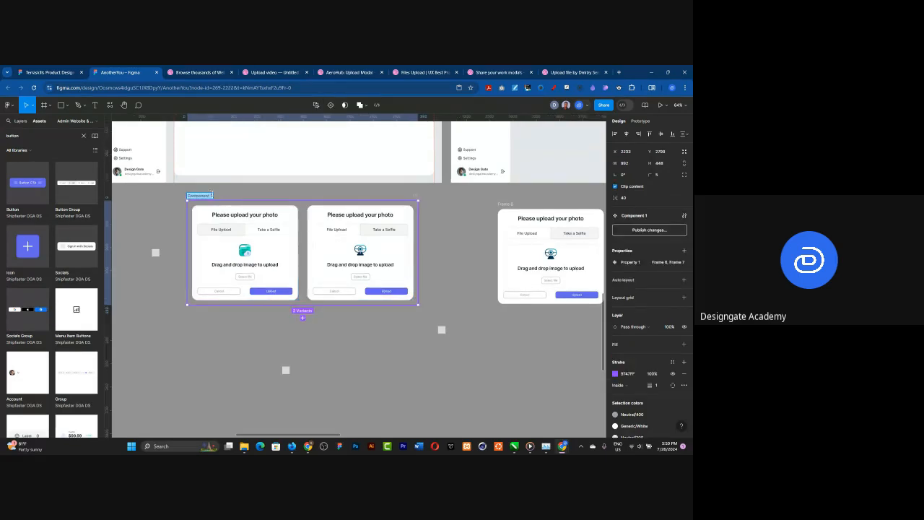
{"action": "type", "text": "Image upload"}
{"action": "key", "text": "Return"}
Step: Rename the variant property of the Image upload component set to Type
{"action": "scroll", "coordinate": [284, 249], "scroll_direction": "up", "scroll_amount": 5}
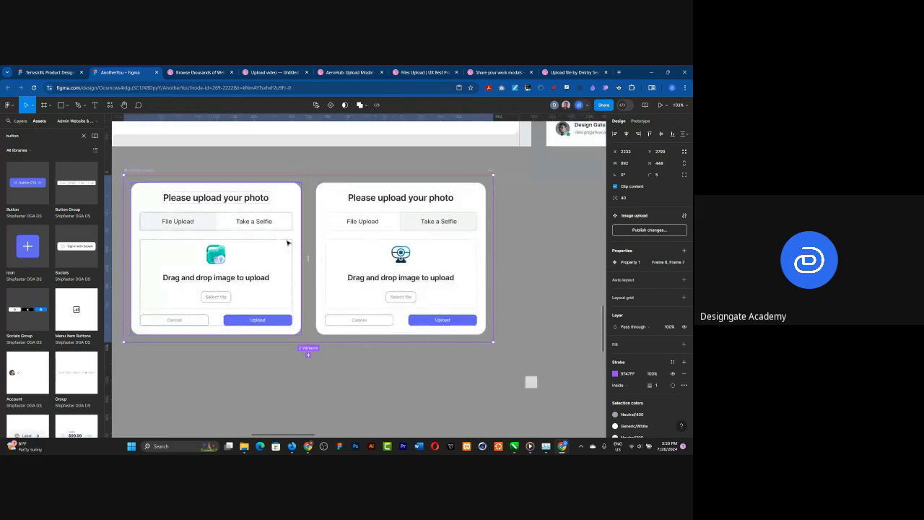
{"action": "left_click", "coordinate": [284, 247]}
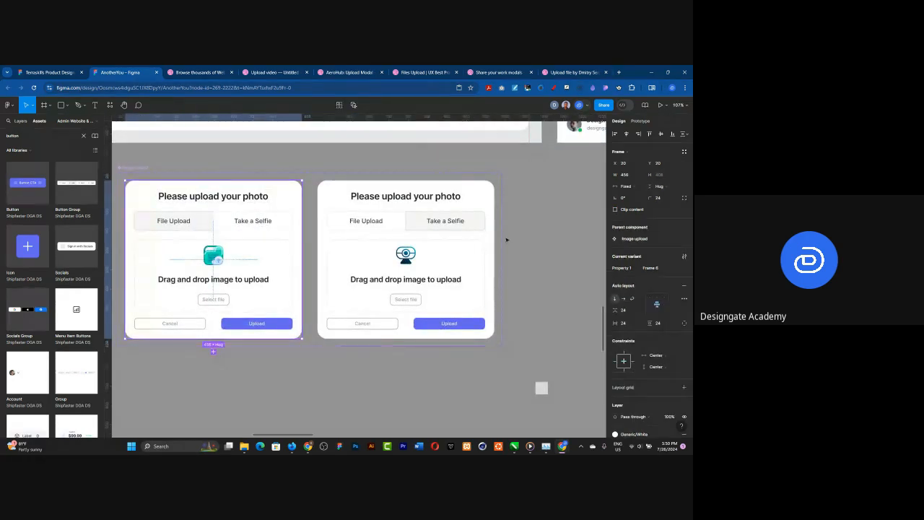
{"action": "double_click", "coordinate": [287, 248]}
{"action": "left_click", "coordinate": [294, 200]}
{"action": "double_click", "coordinate": [626, 272]}
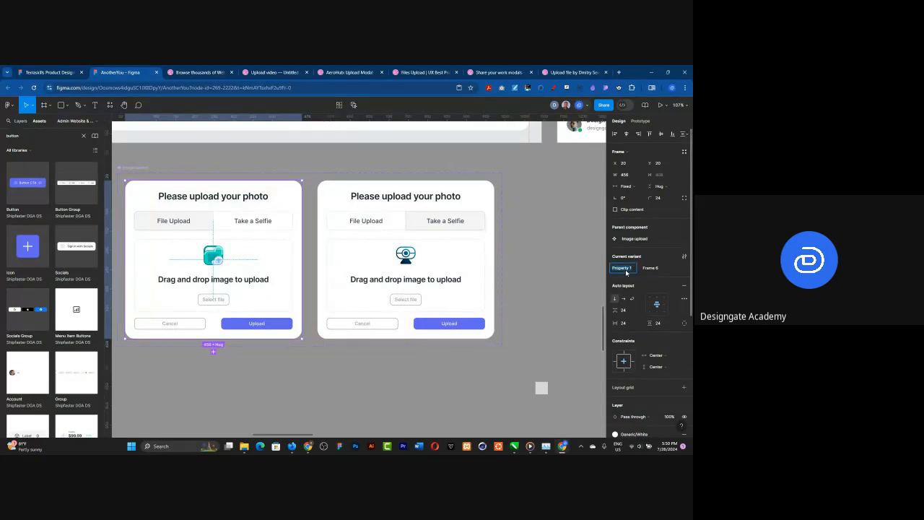
{"action": "type", "text": "Type"}
{"action": "key", "text": "Return"}
Step: Set the Type value to File Upload for the folder-icon variant and Selfie for the webcam-icon variant
{"action": "left_click", "coordinate": [649, 269]}
{"action": "type", "text": "Fi"}
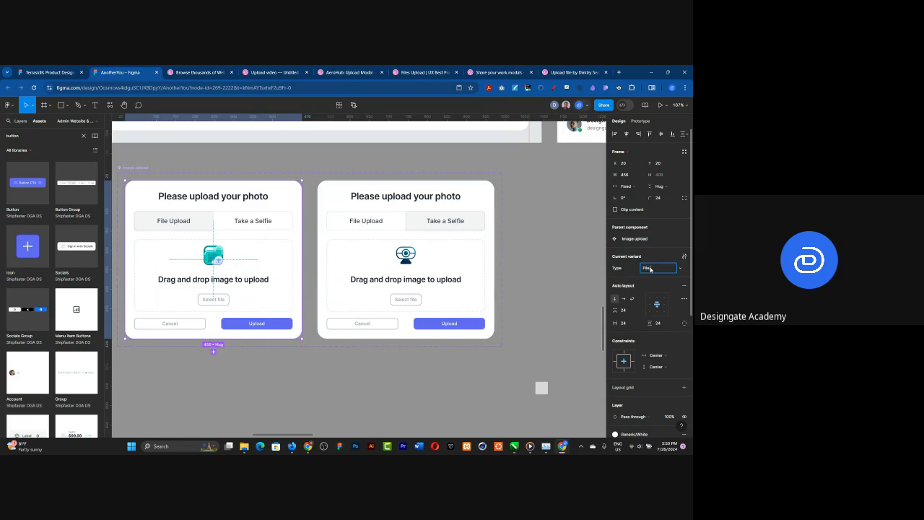
{"action": "type", "text": "le Upload"}
{"action": "key", "text": "Return"}
{"action": "left_click", "coordinate": [439, 235]}
{"action": "left_click", "coordinate": [651, 269]}
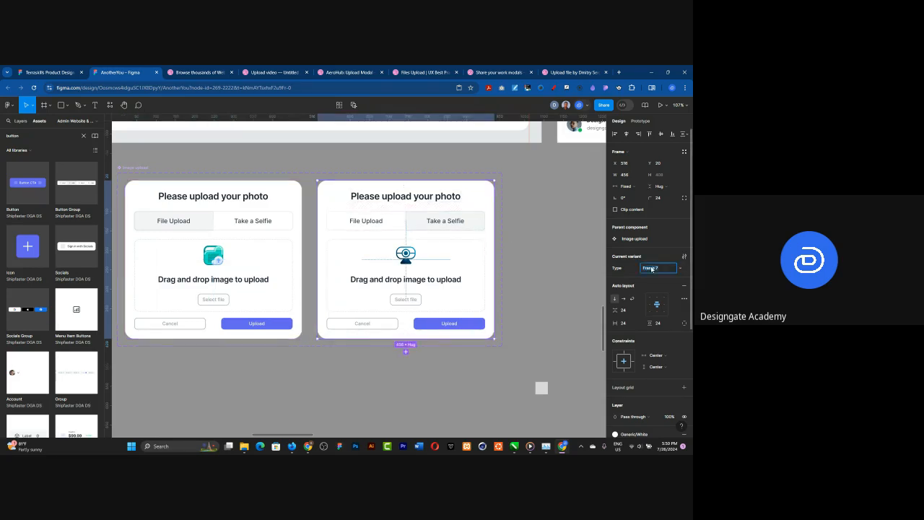
{"action": "type", "text": "Selfie"}
{"action": "key", "text": "Return"}
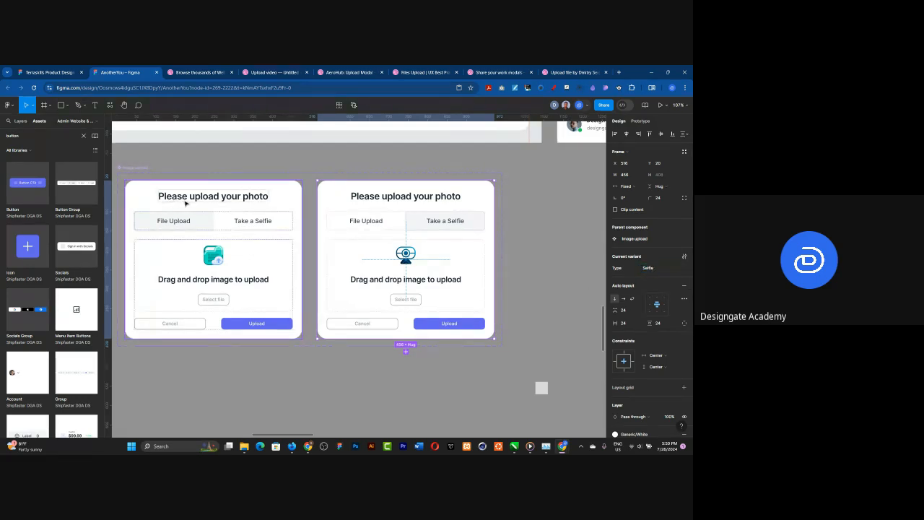
Step: Add an on-click prototype interaction from the File Upload variant's Take a Selfie tab that changes it to the Selfie variant
{"action": "key", "text": "shift+e"}
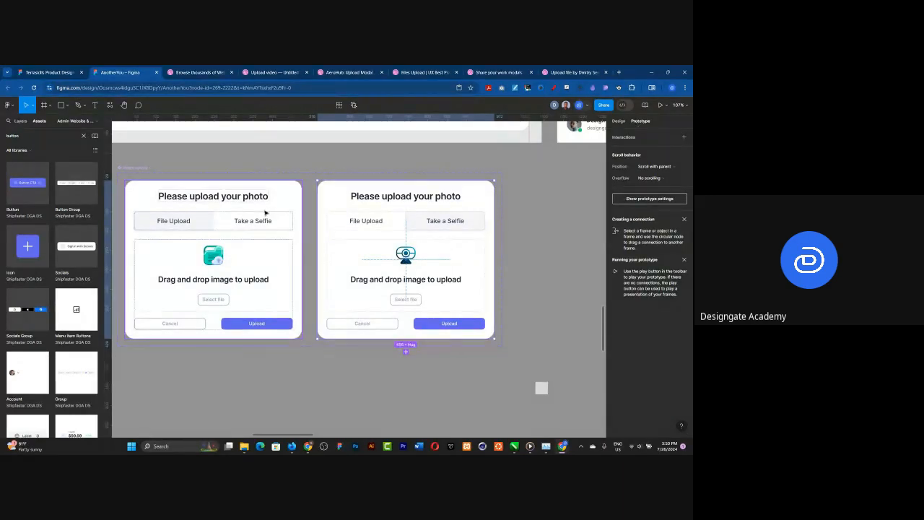
{"action": "left_click", "coordinate": [250, 223]}
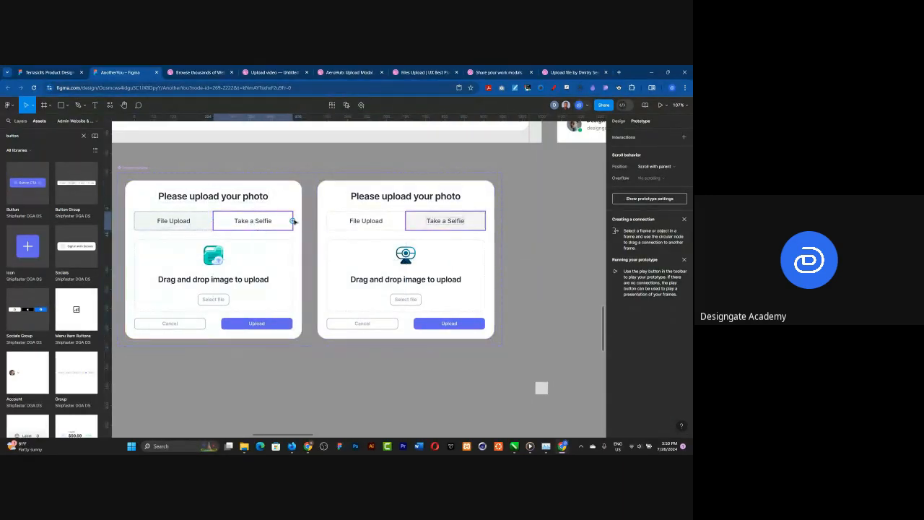
{"action": "left_click_drag", "start_coordinate": [292, 221], "coordinate": [335, 211]}
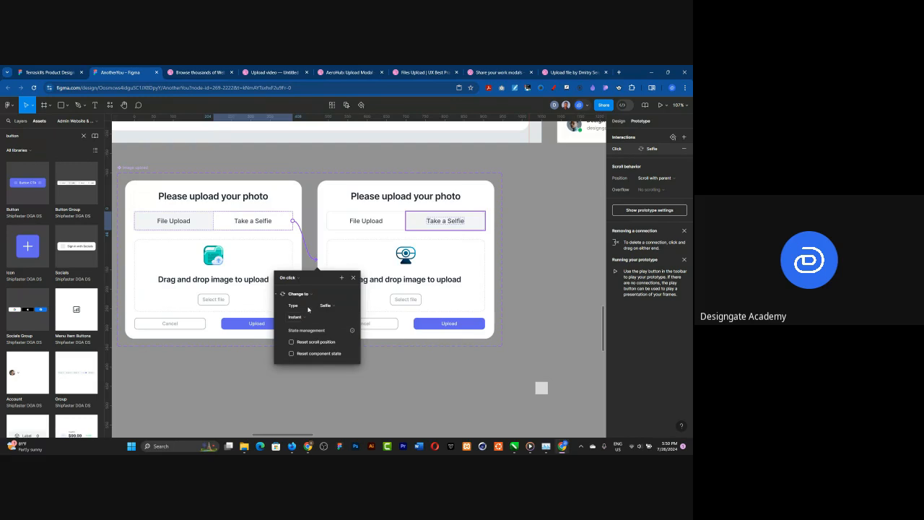
Step: Link the Selfie variant's File Upload tab on click to the File Upload variant, with Reset scroll position and Reset component state enabled
{"action": "left_click", "coordinate": [351, 222]}
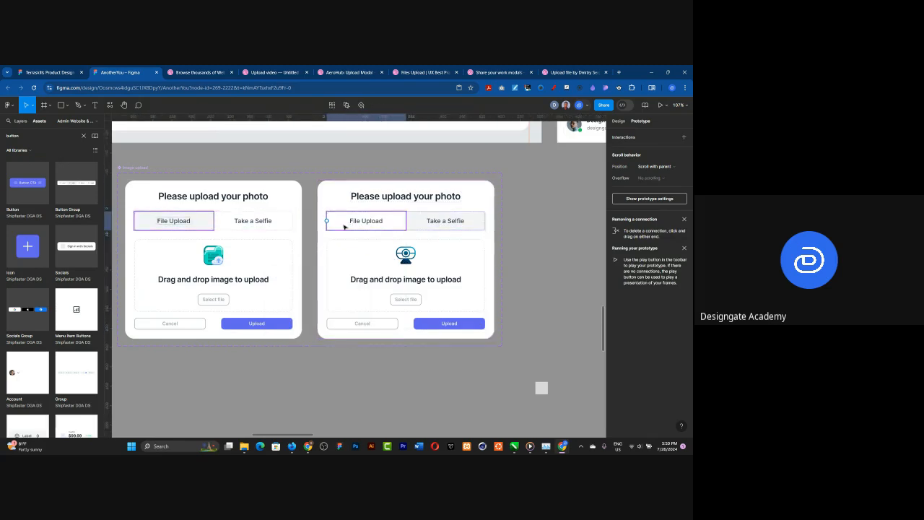
{"action": "left_click", "coordinate": [331, 222]}
{"action": "left_click_drag", "start_coordinate": [326, 221], "coordinate": [298, 268]}
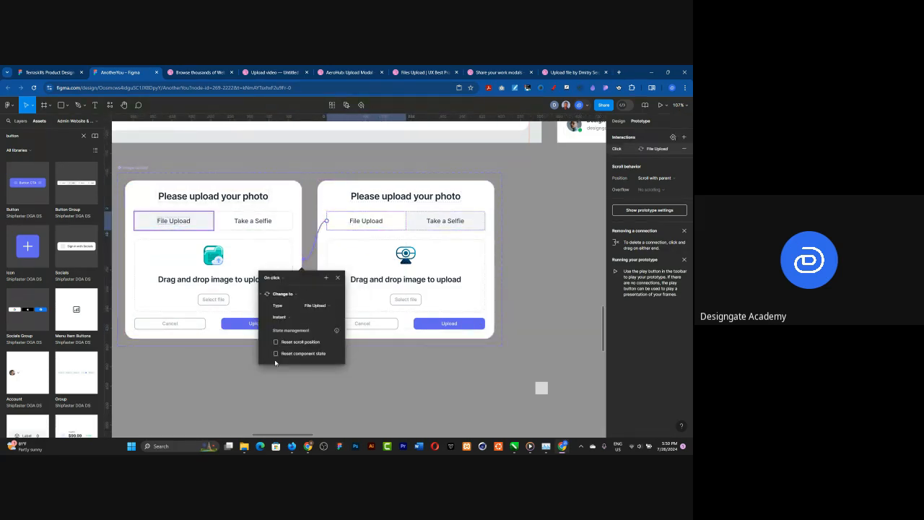
{"action": "left_click", "coordinate": [276, 353]}
{"action": "left_click", "coordinate": [275, 342]}
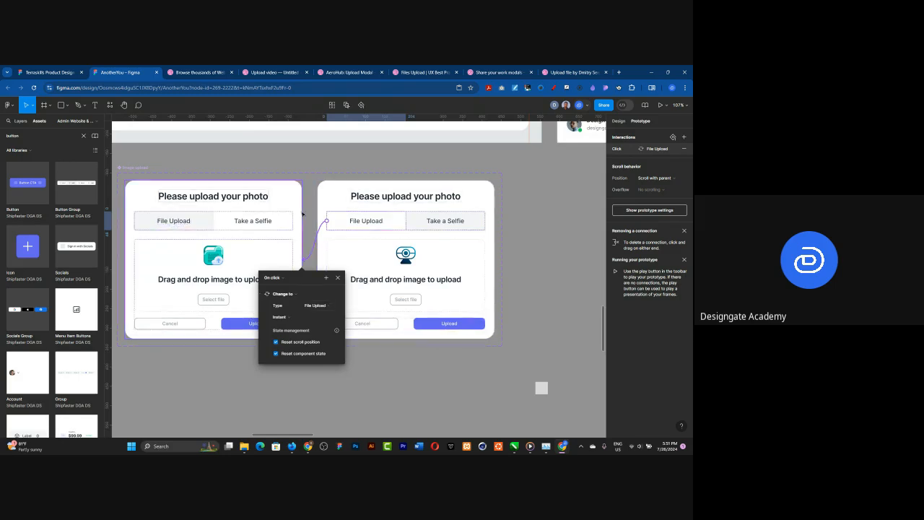
Step: Enable Reset scroll position on the Take a Selfie tab's on-click interaction in the File Upload variant
{"action": "left_click", "coordinate": [301, 213]}
{"action": "left_click", "coordinate": [294, 219]}
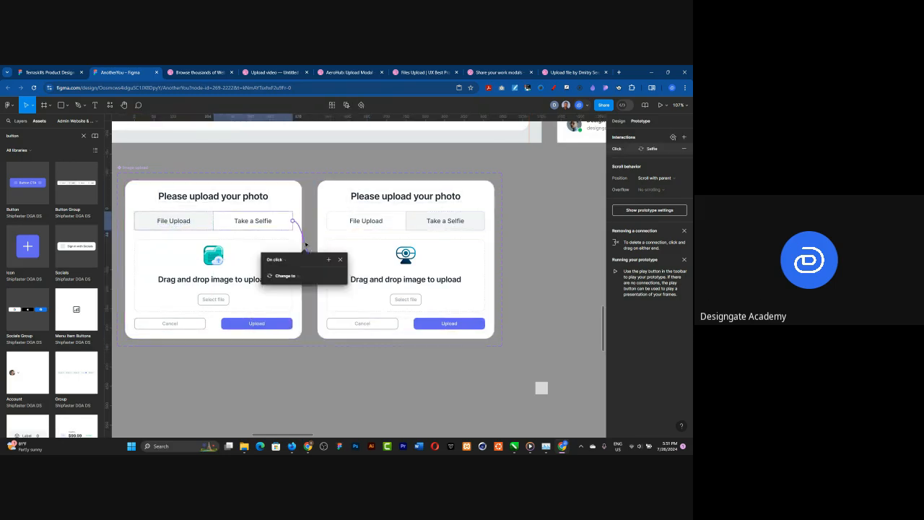
{"action": "left_click", "coordinate": [279, 323]}
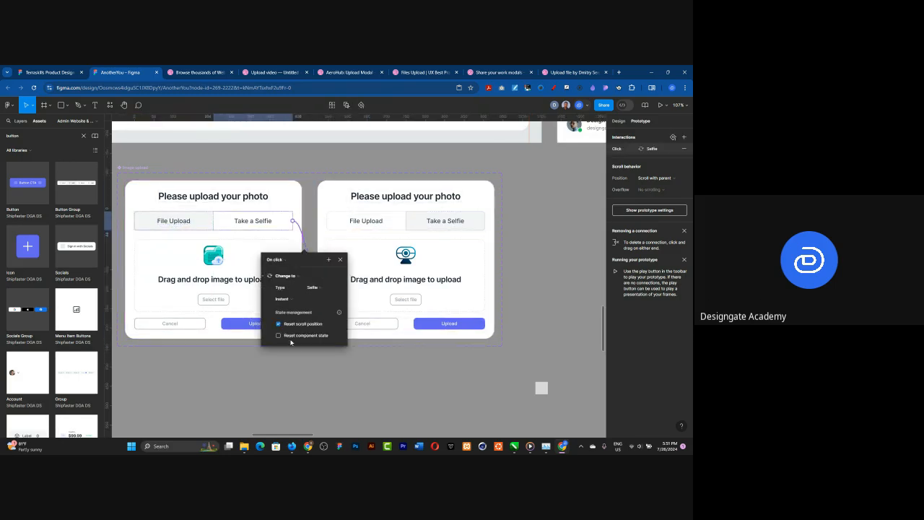
{"action": "left_click", "coordinate": [400, 346]}
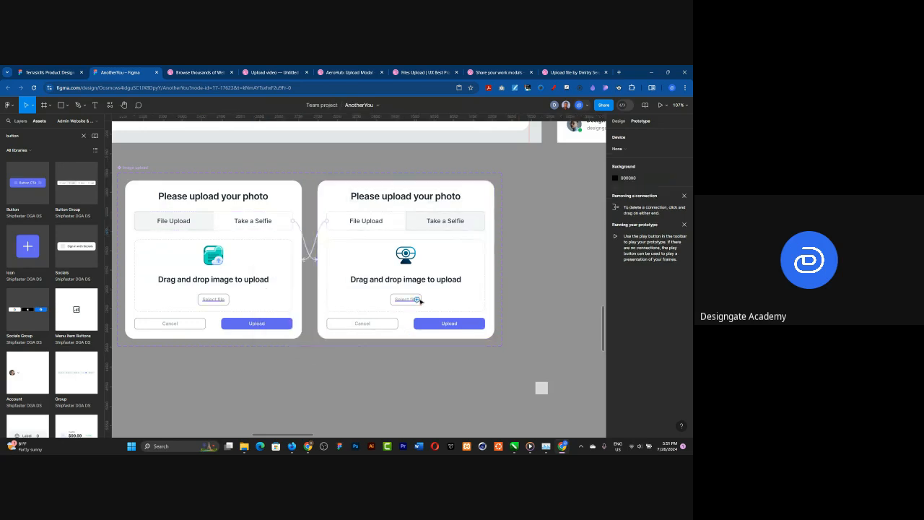
Step: Place an instance of the local Image upload component on the empty canvas above the Image Upload Page frame
{"action": "scroll", "coordinate": [416, 315], "scroll_direction": "down", "scroll_amount": 3}
{"action": "scroll", "coordinate": [415, 311], "scroll_direction": "down", "scroll_amount": 5}
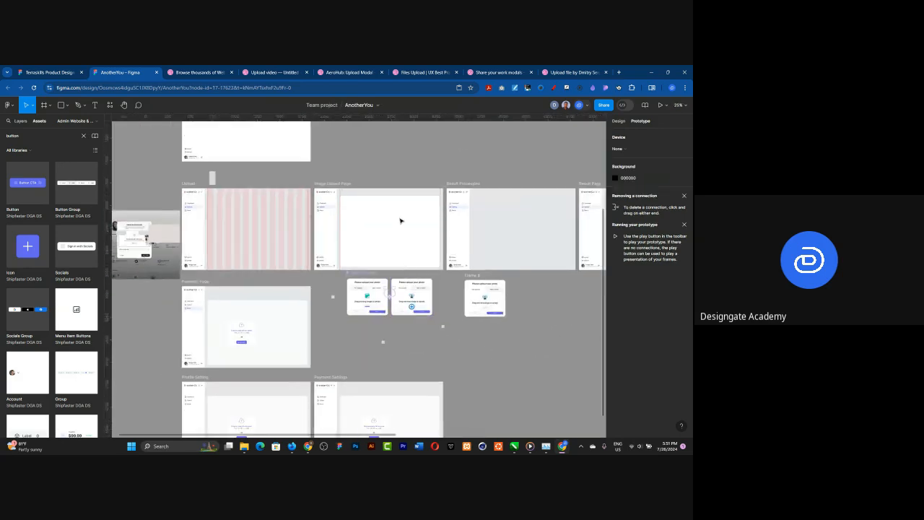
{"action": "scroll", "coordinate": [425, 210], "scroll_direction": "up", "scroll_amount": 2}
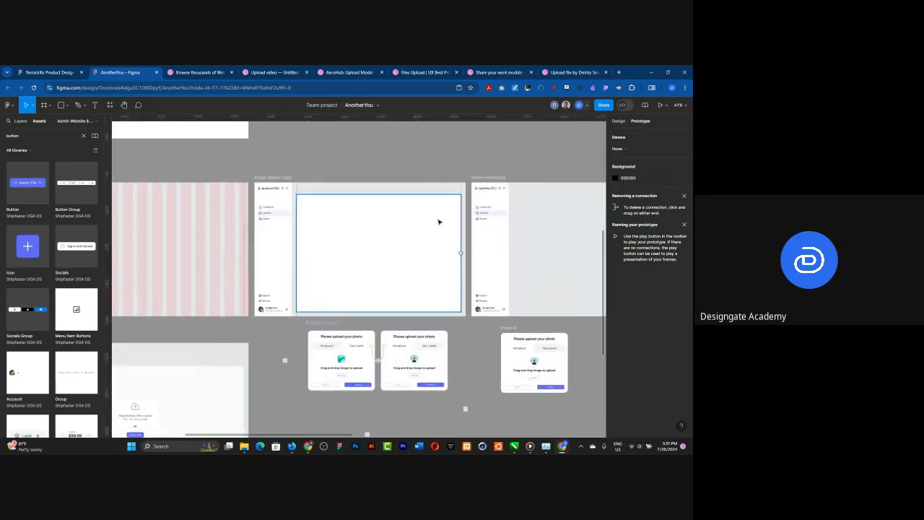
{"action": "scroll", "coordinate": [438, 221], "scroll_direction": "up", "scroll_amount": 2}
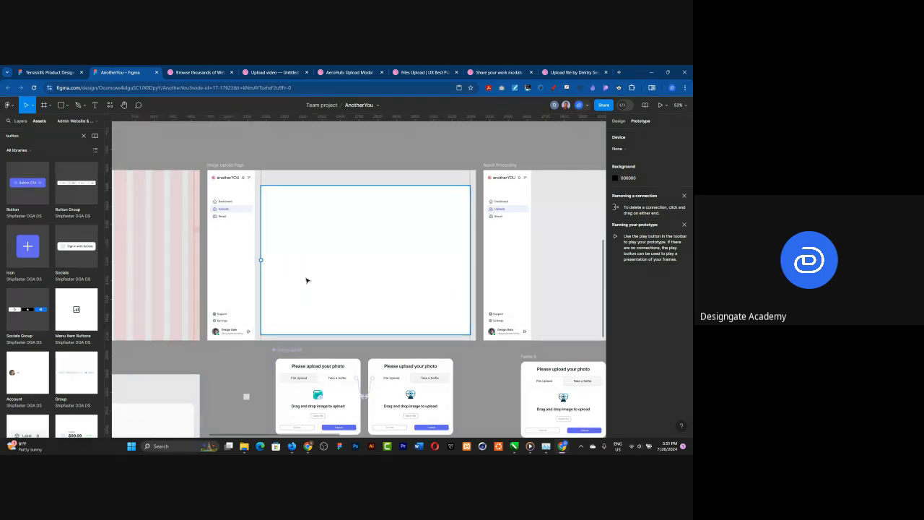
{"action": "scroll", "coordinate": [376, 293], "scroll_direction": "up", "scroll_amount": 1}
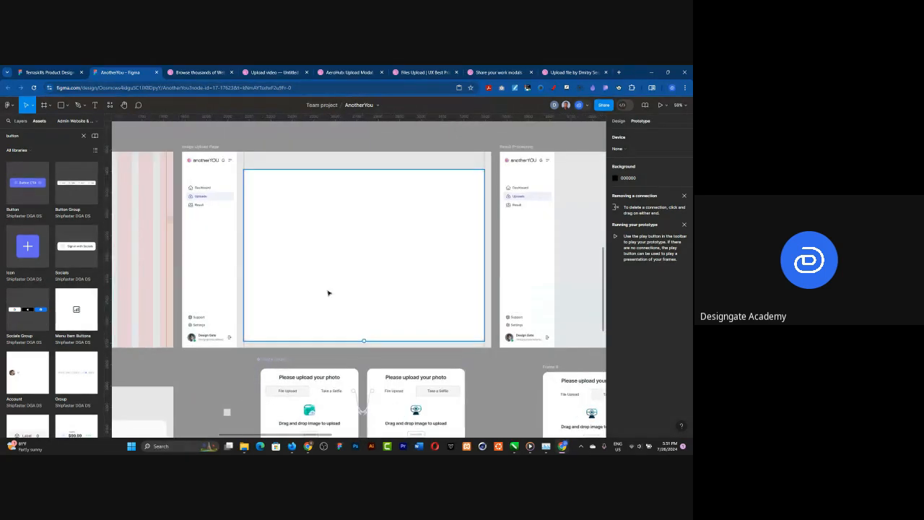
{"action": "scroll", "coordinate": [328, 293], "scroll_direction": "up", "scroll_amount": 1}
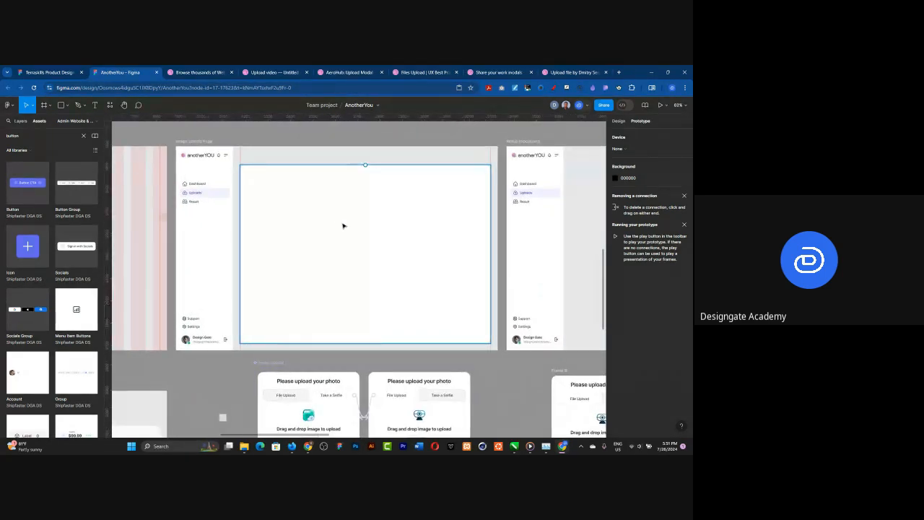
{"action": "left_click", "coordinate": [618, 121]}
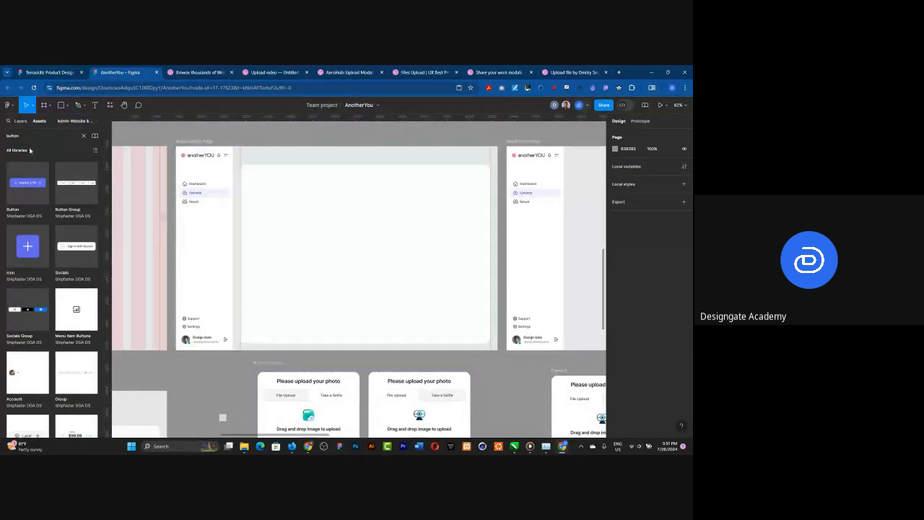
{"action": "left_click", "coordinate": [84, 136]}
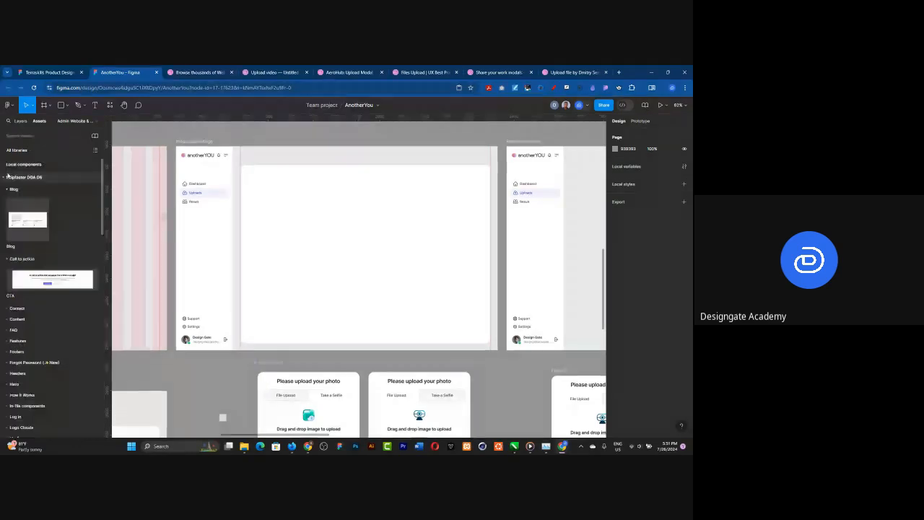
{"action": "left_click", "coordinate": [4, 165]}
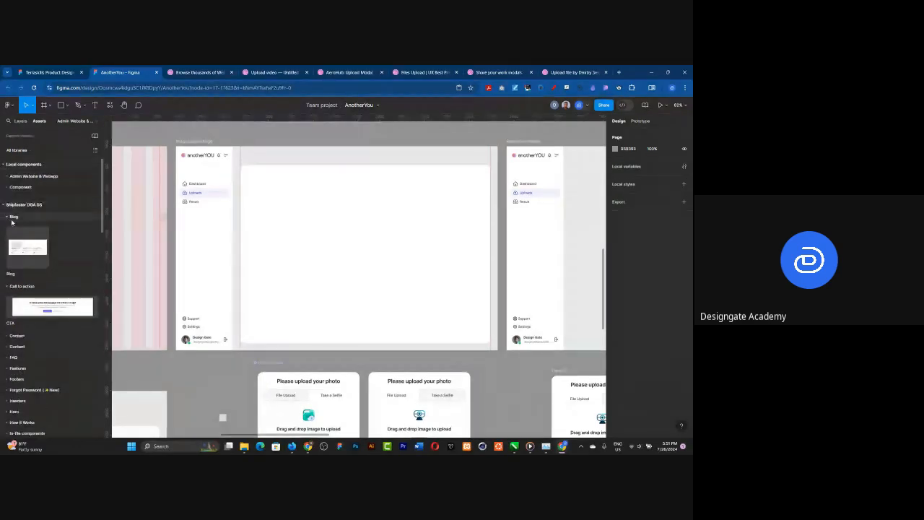
{"action": "left_click", "coordinate": [5, 177]}
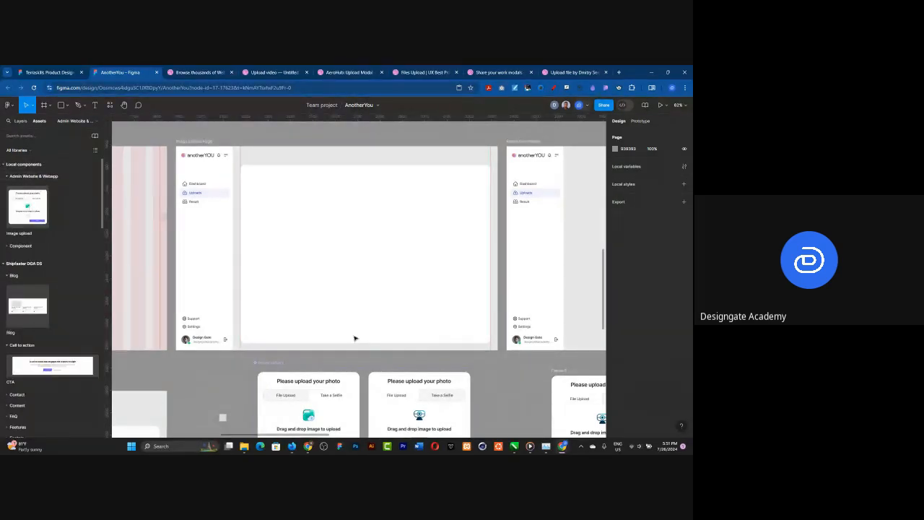
{"action": "scroll", "coordinate": [426, 317], "scroll_direction": "down", "scroll_amount": 5}
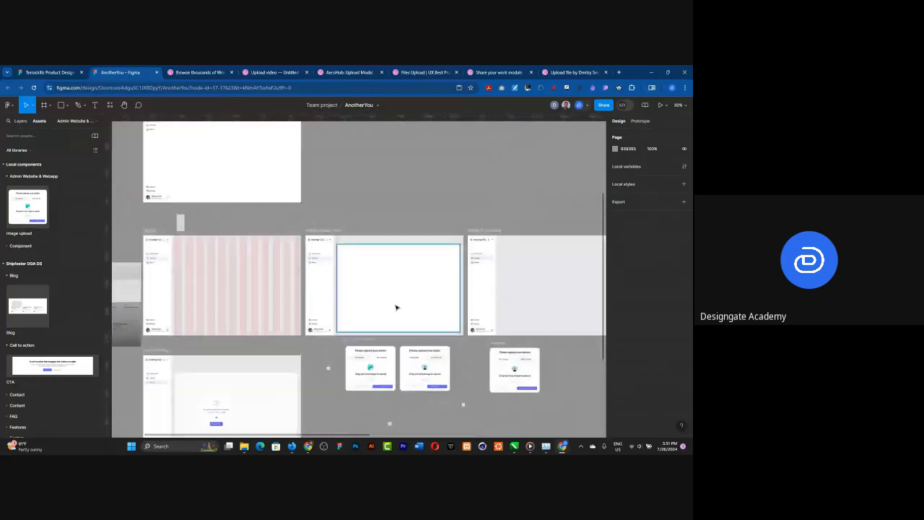
{"action": "left_click_drag", "start_coordinate": [28, 207], "coordinate": [398, 207]}
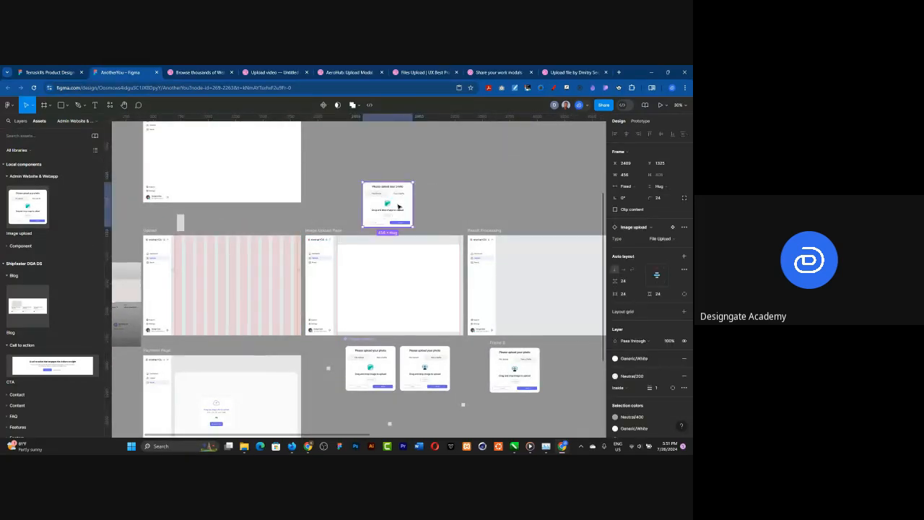
Step: Search the assets for "button" and place a Button instance in the upper right area of the Upload frame
{"action": "key", "text": "Escape"}
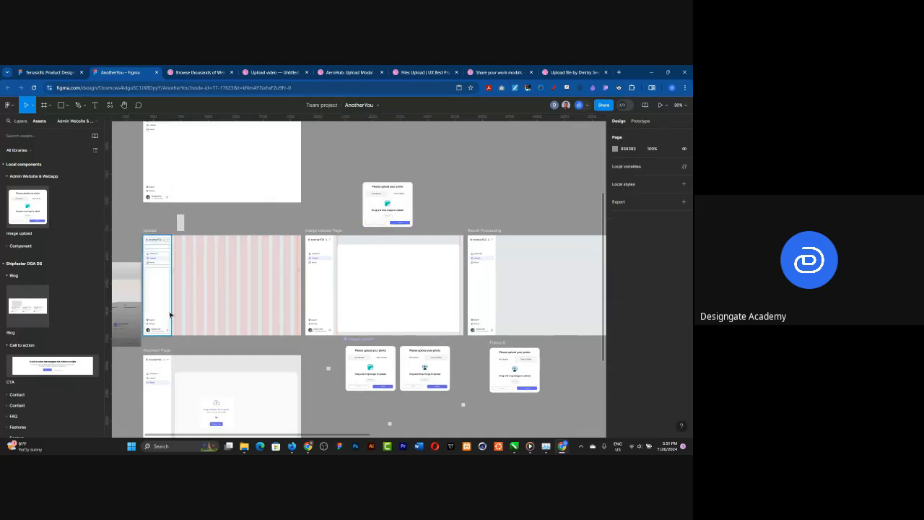
{"action": "scroll", "coordinate": [171, 314], "scroll_direction": "up", "scroll_amount": 5}
{"action": "scroll", "coordinate": [144, 243], "scroll_direction": "up", "scroll_amount": 1}
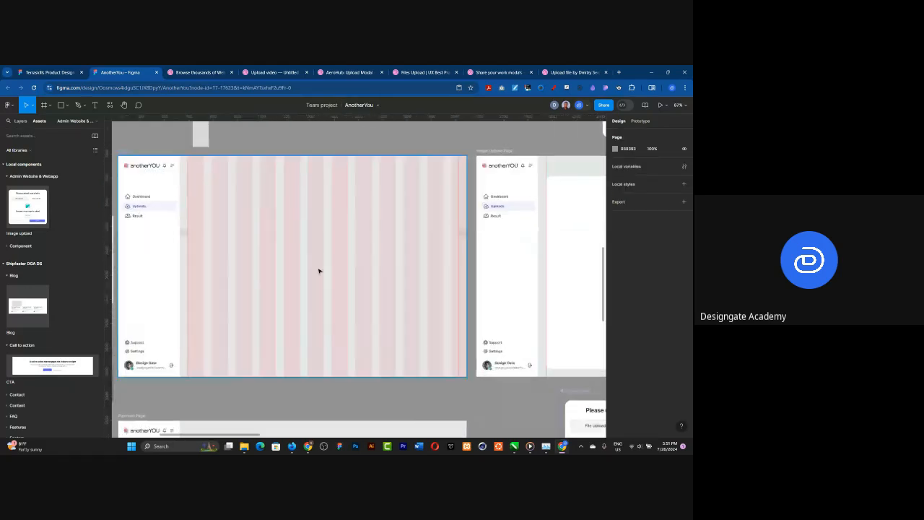
{"action": "scroll", "coordinate": [317, 270], "scroll_direction": "down", "scroll_amount": 1}
{"action": "scroll", "coordinate": [227, 266], "scroll_direction": "up", "scroll_amount": 1}
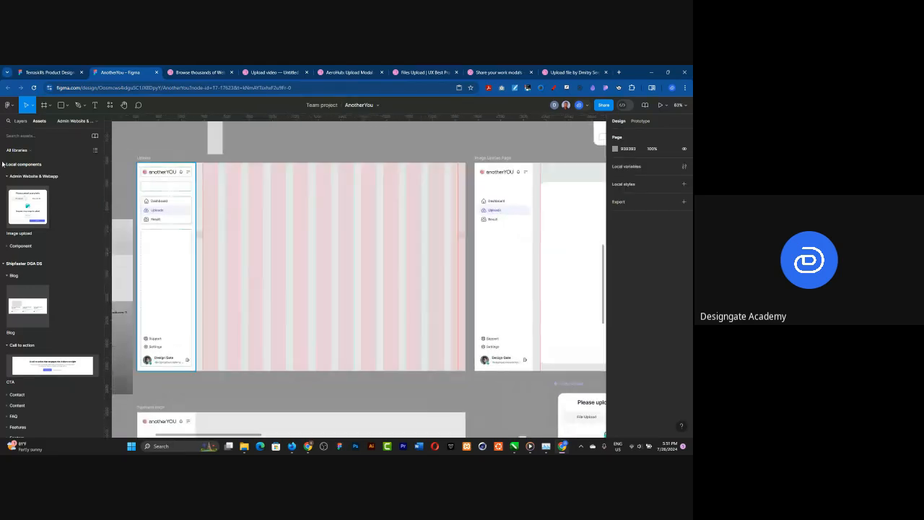
{"action": "left_click", "coordinate": [31, 136]}
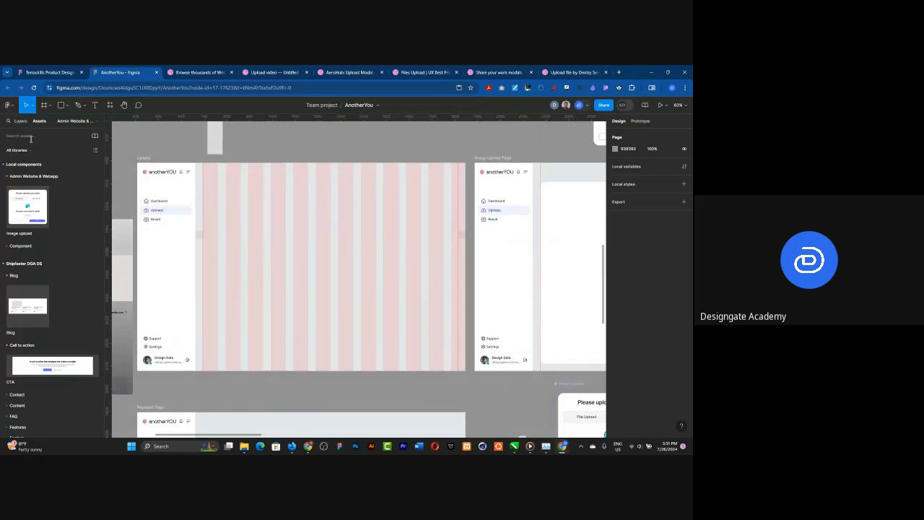
{"action": "type", "text": "su"}
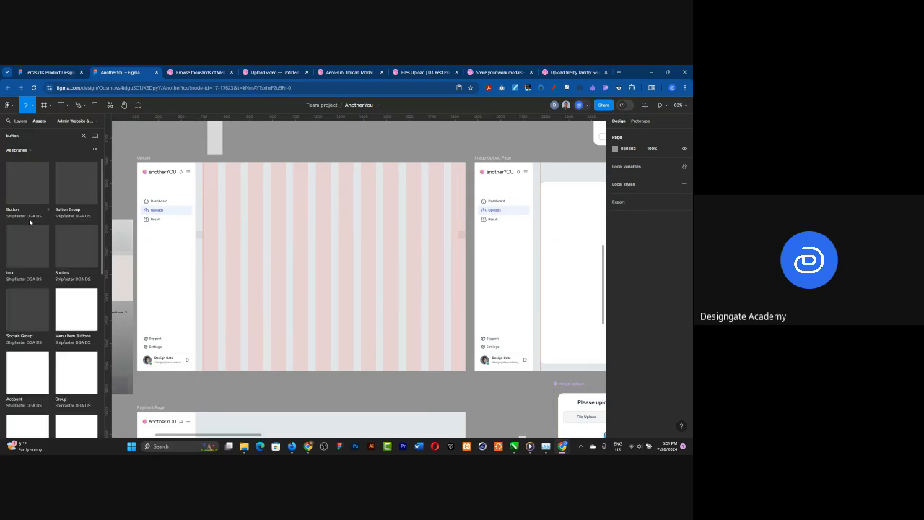
{"action": "left_click_drag", "start_coordinate": [365, 186], "coordinate": [417, 190]}
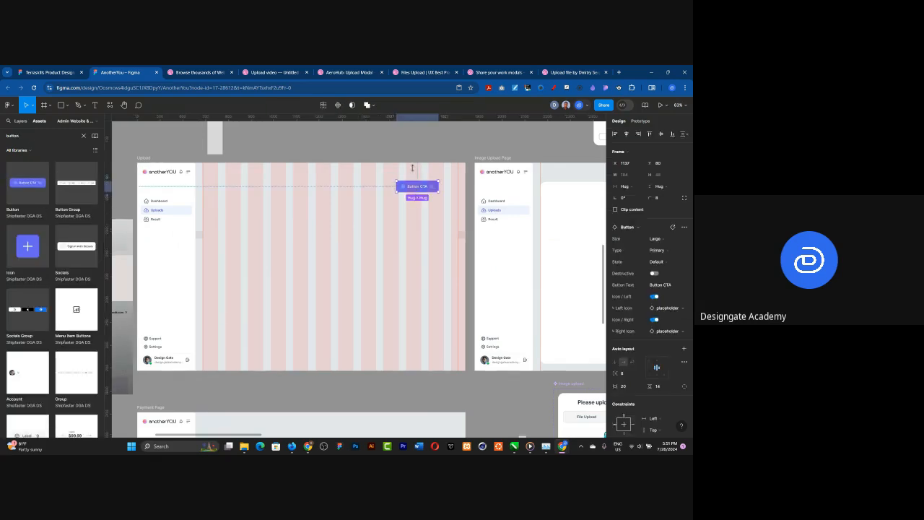
Step: Change the new button's label to "Upload Image"
{"action": "scroll", "coordinate": [417, 190], "scroll_direction": "up", "scroll_amount": 4}
{"action": "double_click", "coordinate": [419, 197]}
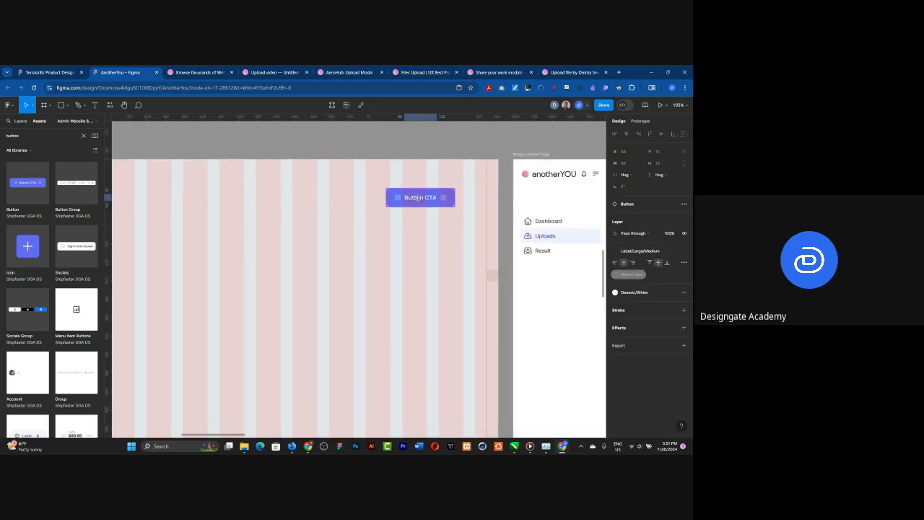
{"action": "double_click", "coordinate": [416, 197]}
{"action": "type", "text": "Uplo"}
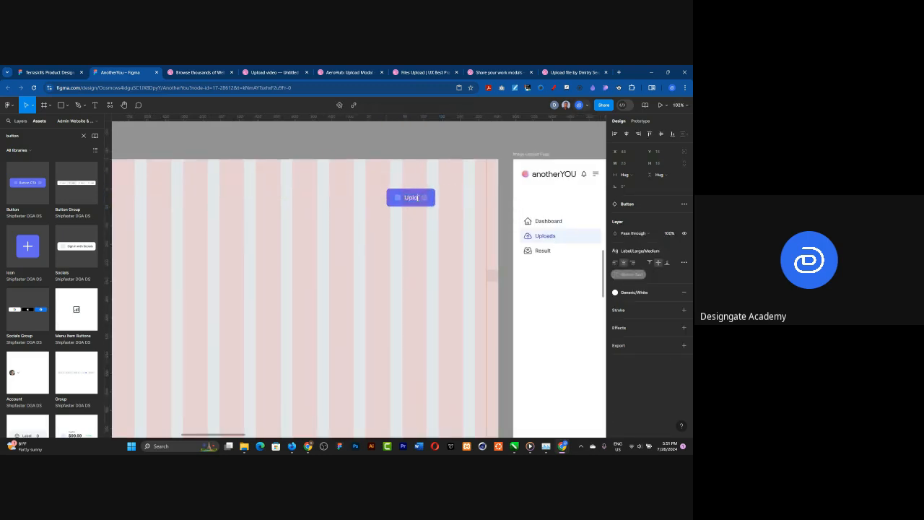
{"action": "type", "text": "ad Image"}
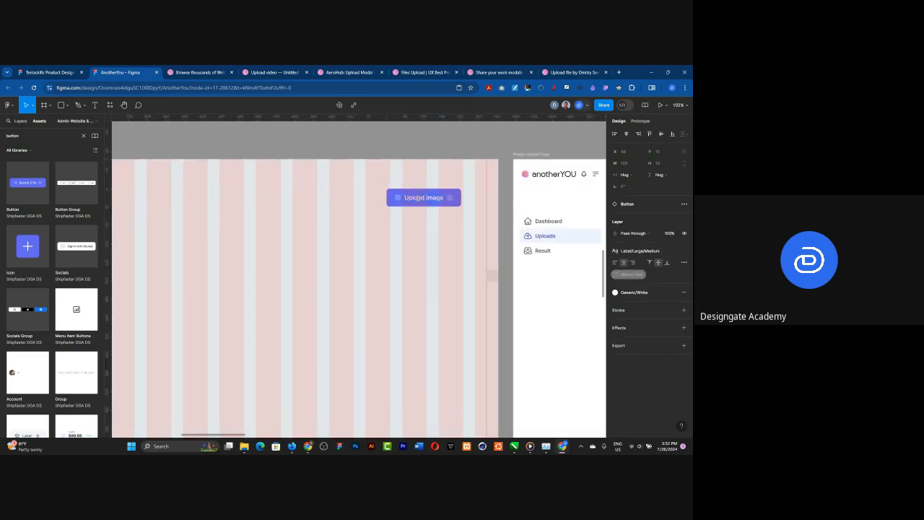
Step: Turn off both the left and right icons on the Upload Image button
{"action": "left_click", "coordinate": [399, 199]}
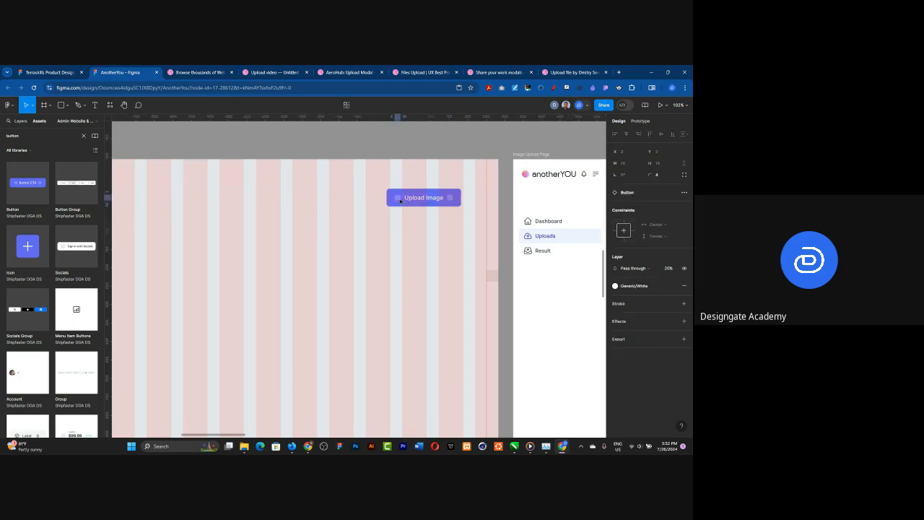
{"action": "left_click", "coordinate": [447, 211]}
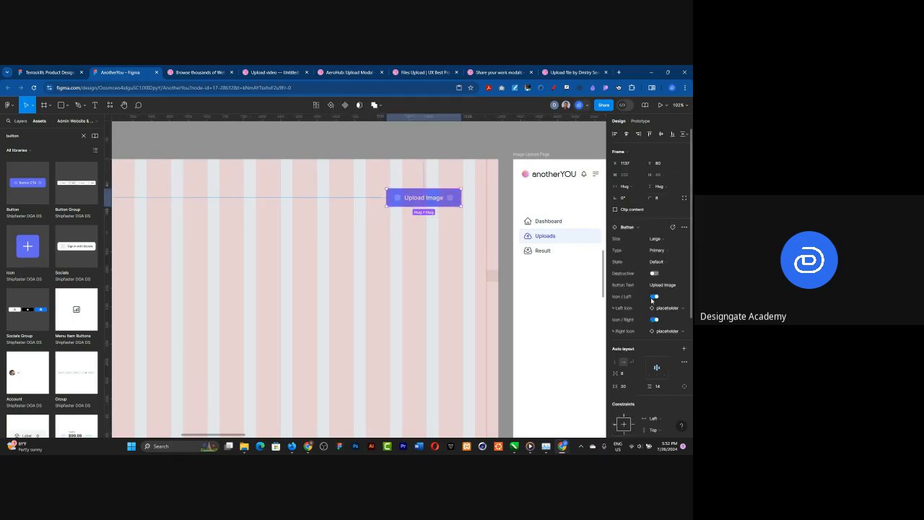
{"action": "left_click", "coordinate": [654, 296]}
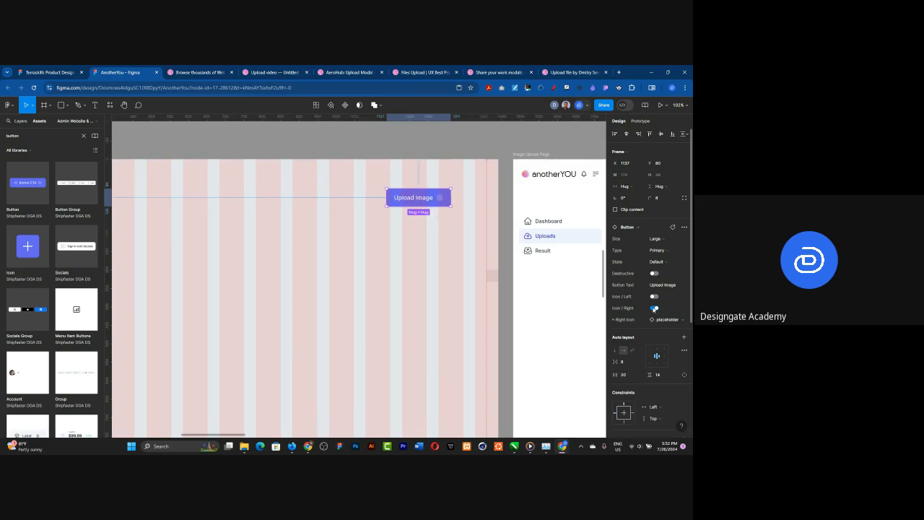
{"action": "left_click", "coordinate": [654, 308]}
{"action": "scroll", "coordinate": [465, 213], "scroll_direction": "down", "scroll_amount": 3}
{"action": "scroll", "coordinate": [404, 217], "scroll_direction": "down", "scroll_amount": 4}
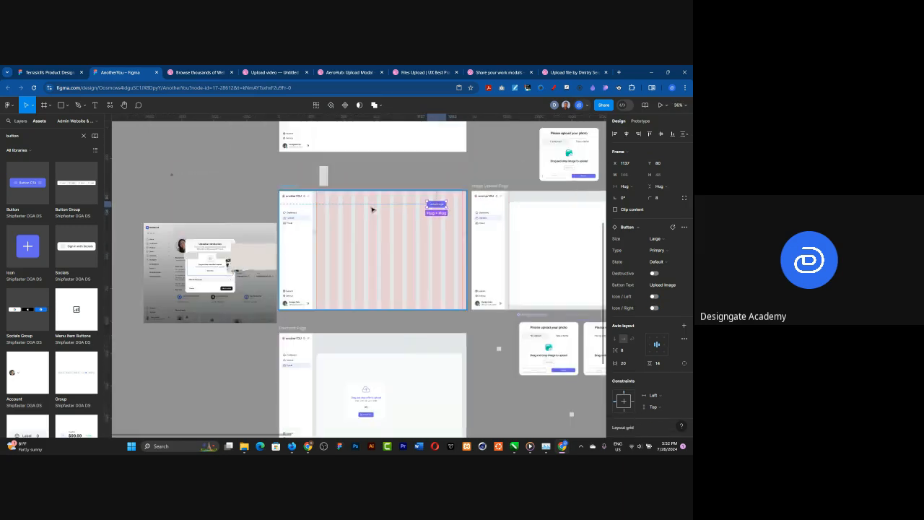
{"action": "scroll", "coordinate": [417, 227], "scroll_direction": "up", "scroll_amount": 3}
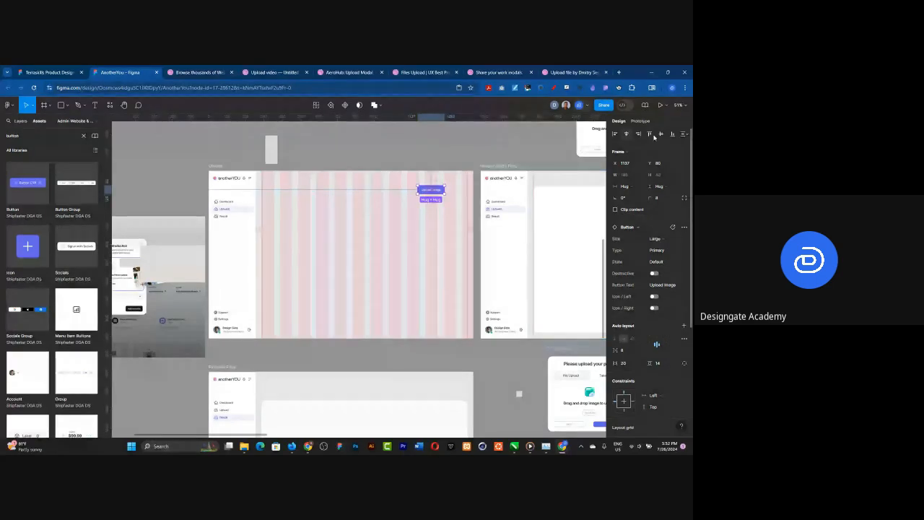
{"action": "left_click", "coordinate": [627, 134]}
{"action": "key", "text": "ctrl+z"}
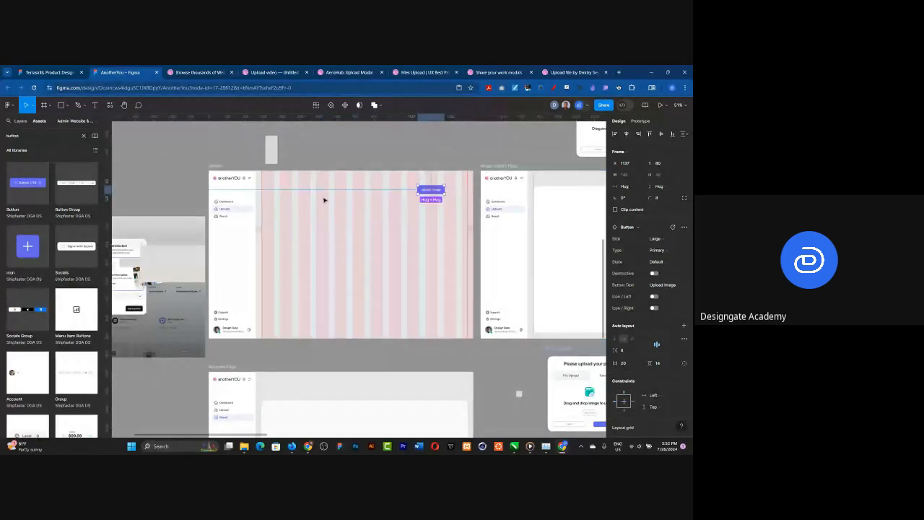
Step: Remove the column layout grid from the Upload frame
{"action": "scroll", "coordinate": [295, 204], "scroll_direction": "down", "scroll_amount": 5}
{"action": "key", "text": "Escape"}
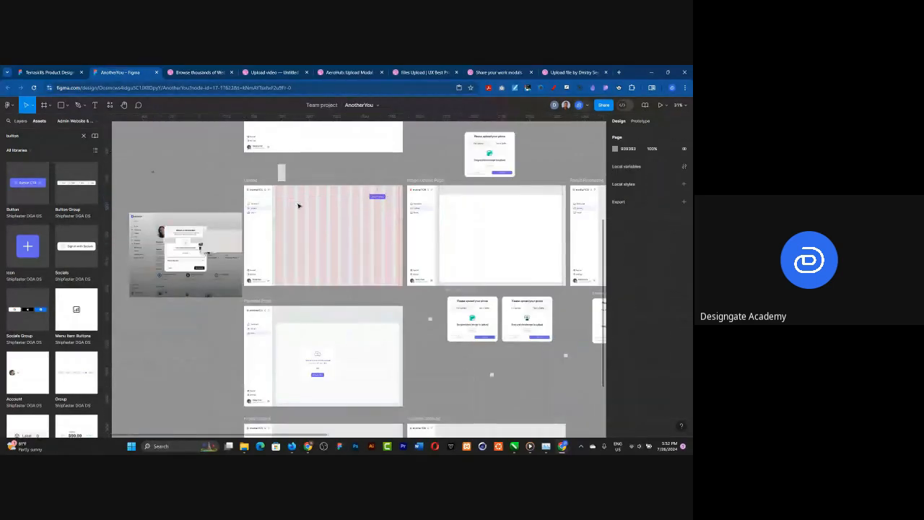
{"action": "left_click", "coordinate": [249, 182]}
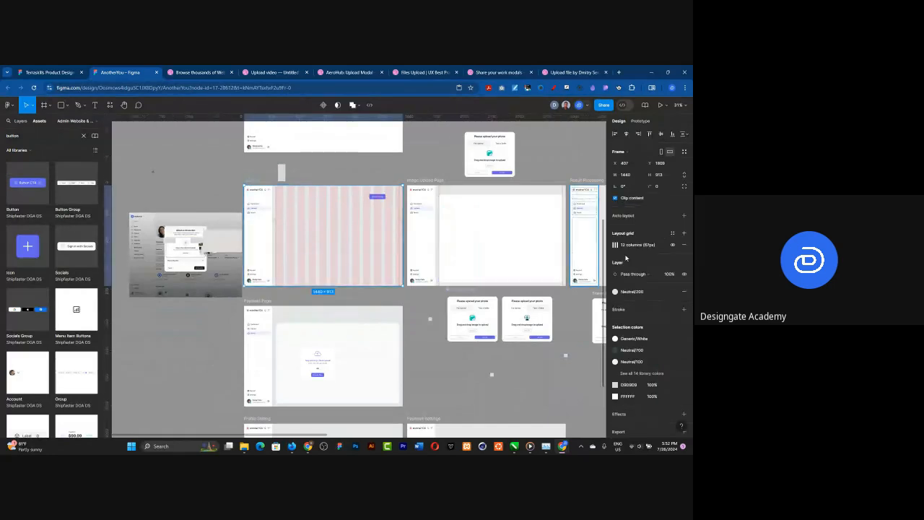
{"action": "scroll", "coordinate": [371, 246], "scroll_direction": "up", "scroll_amount": 8}
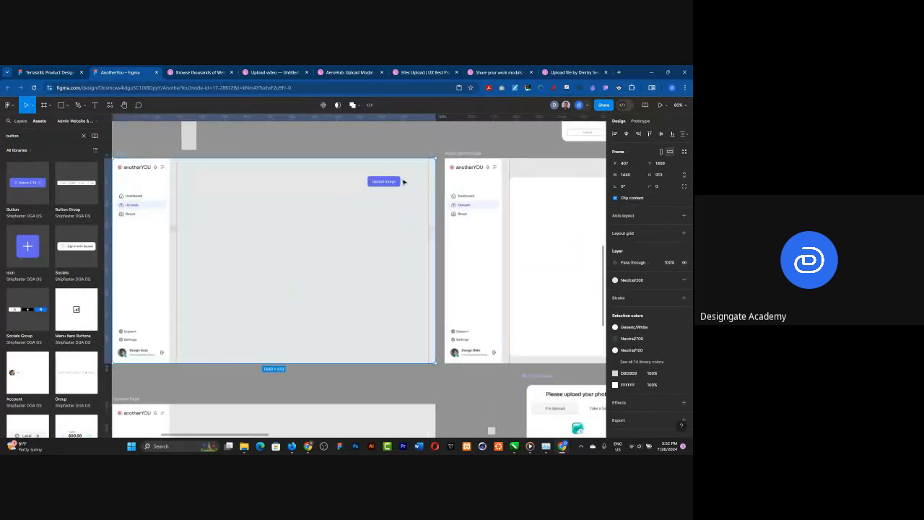
Step: Move the Upload Image button to about X 1227, Y 121 in the Upload frame and turn on its left icon
{"action": "left_click", "coordinate": [379, 186]}
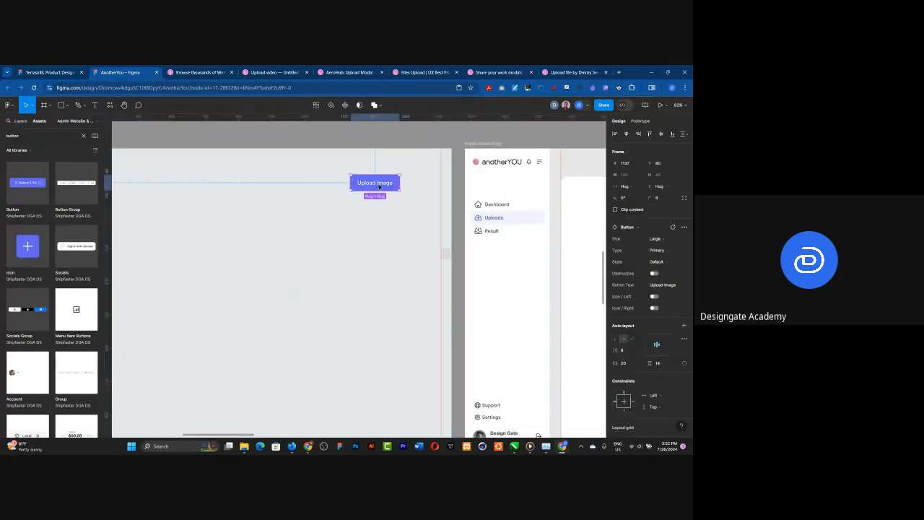
{"action": "left_click_drag", "start_coordinate": [380, 187], "coordinate": [410, 201]}
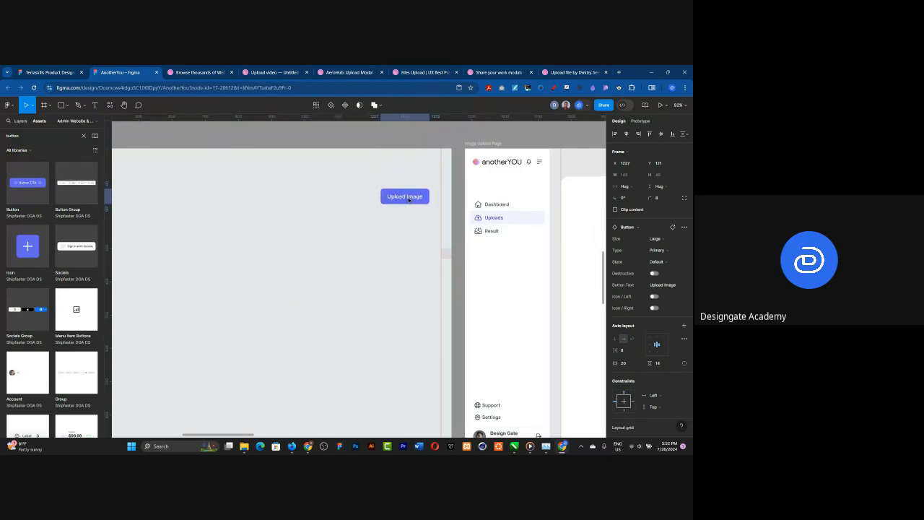
{"action": "left_click", "coordinate": [654, 297]}
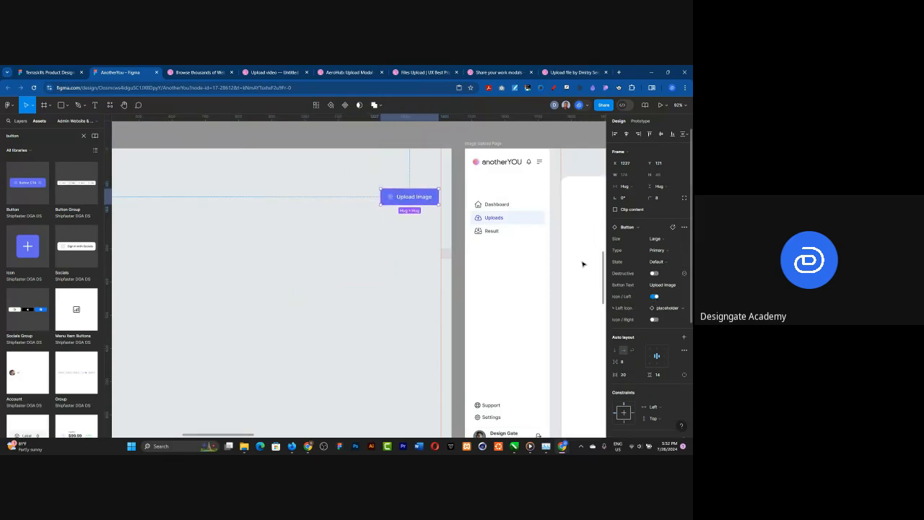
Step: Swap the Upload Image button's placeholder icon for the unfilled camera icon from the Shipfaster DGA DS library
{"action": "double_click", "coordinate": [413, 205]}
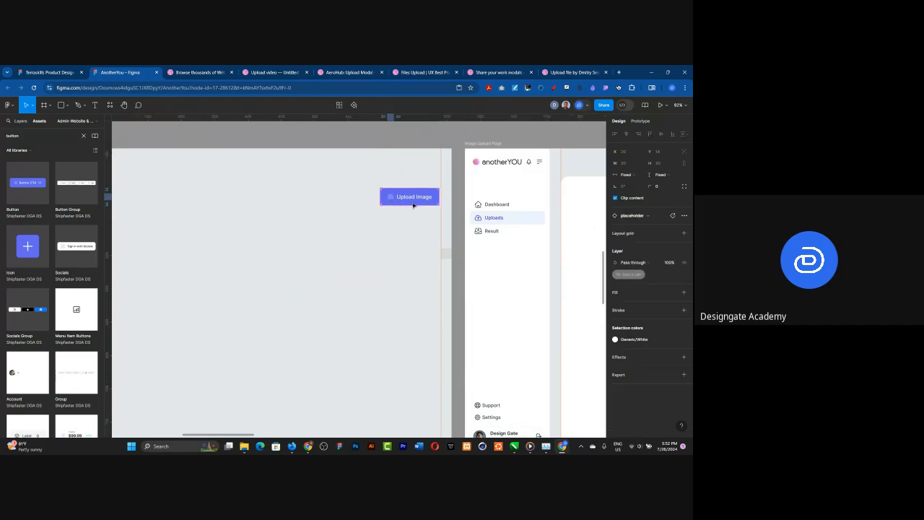
{"action": "left_click", "coordinate": [638, 226]}
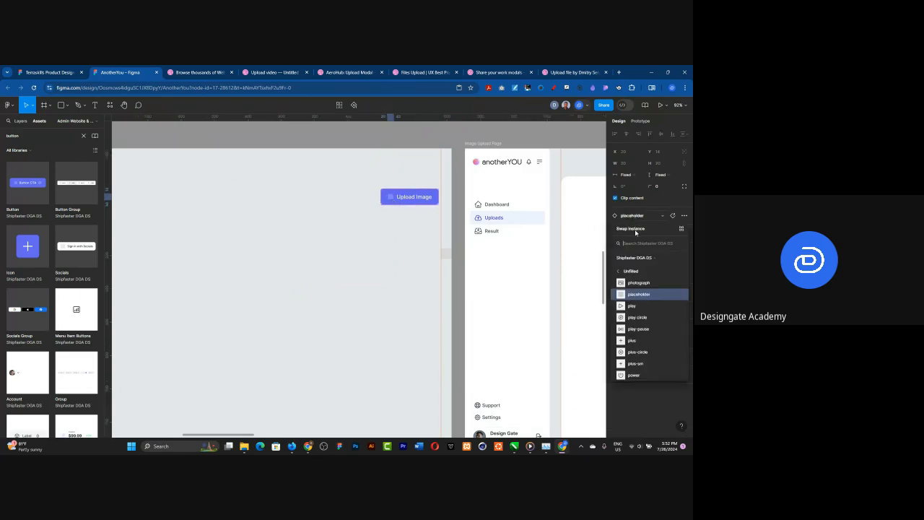
{"action": "type", "text": "u"}
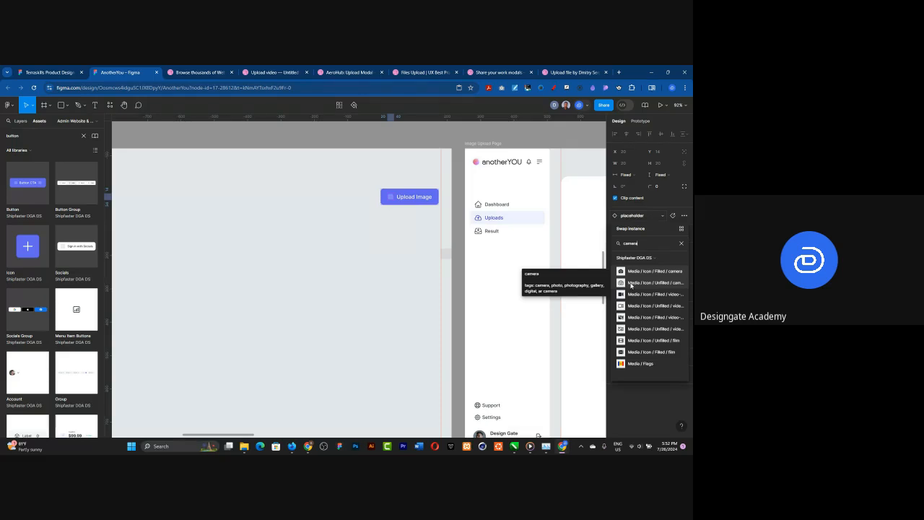
{"action": "left_click", "coordinate": [630, 285]}
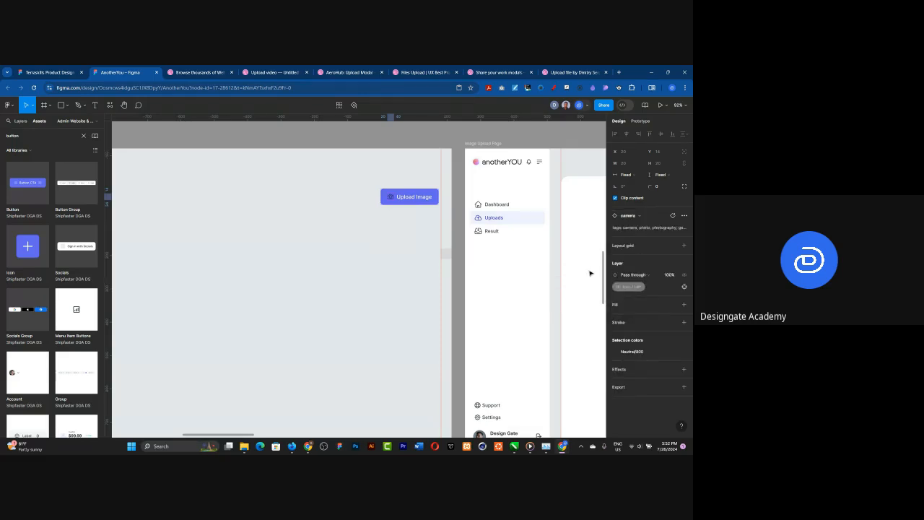
Step: Recolour the button's camera icon with the library's Generic White colour
{"action": "left_click", "coordinate": [635, 351]}
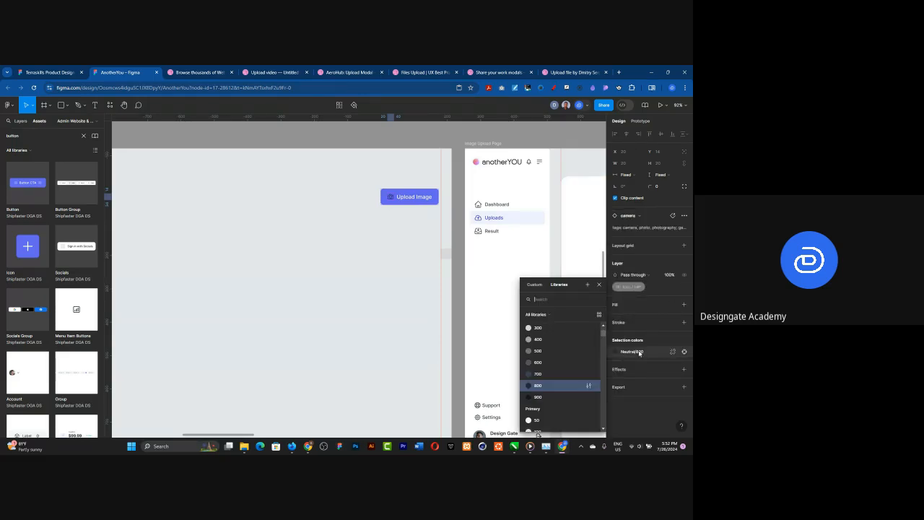
{"action": "scroll", "coordinate": [568, 365], "scroll_direction": "up", "scroll_amount": 5}
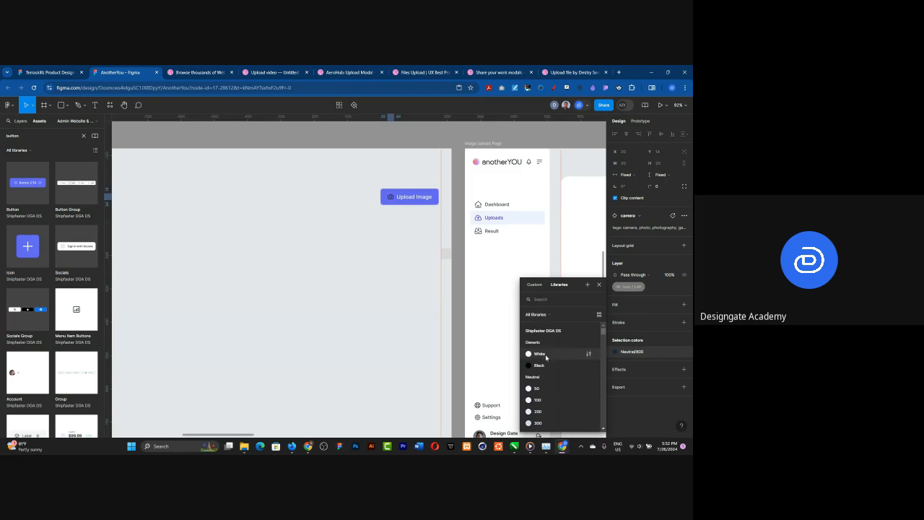
{"action": "left_click", "coordinate": [547, 356]}
{"action": "left_click", "coordinate": [429, 145]}
Step: Align the Upload Image button's right edge with the Upload frame's right margin guide, at X 1234
{"action": "scroll", "coordinate": [428, 149], "scroll_direction": "down", "scroll_amount": 4}
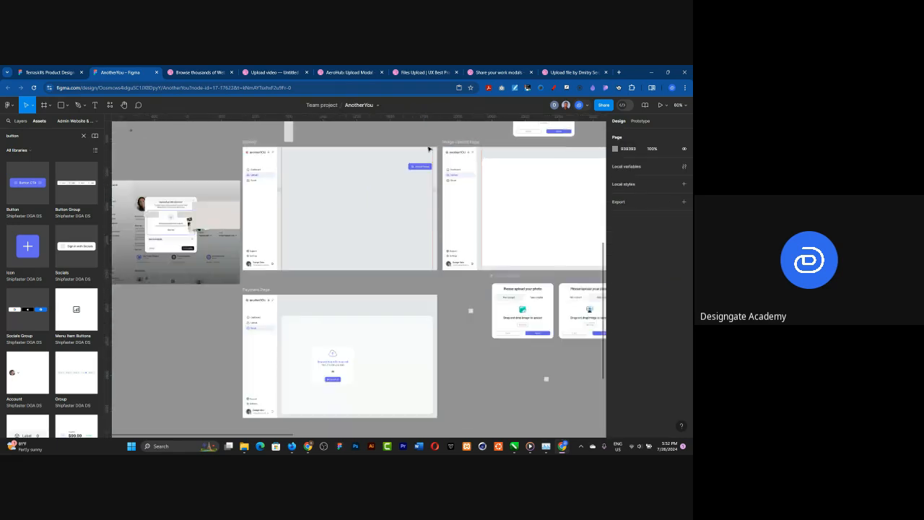
{"action": "scroll", "coordinate": [426, 159], "scroll_direction": "up", "scroll_amount": 10}
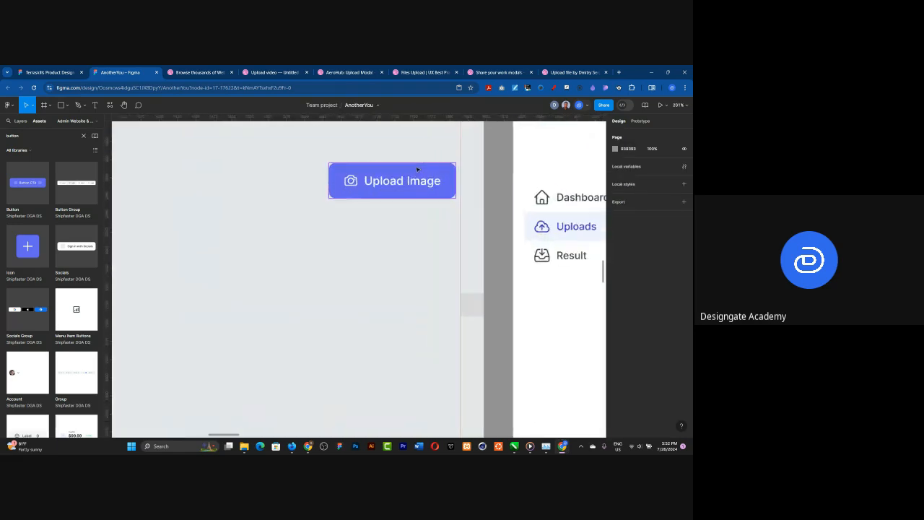
{"action": "left_click_drag", "start_coordinate": [411, 175], "coordinate": [414, 176]}
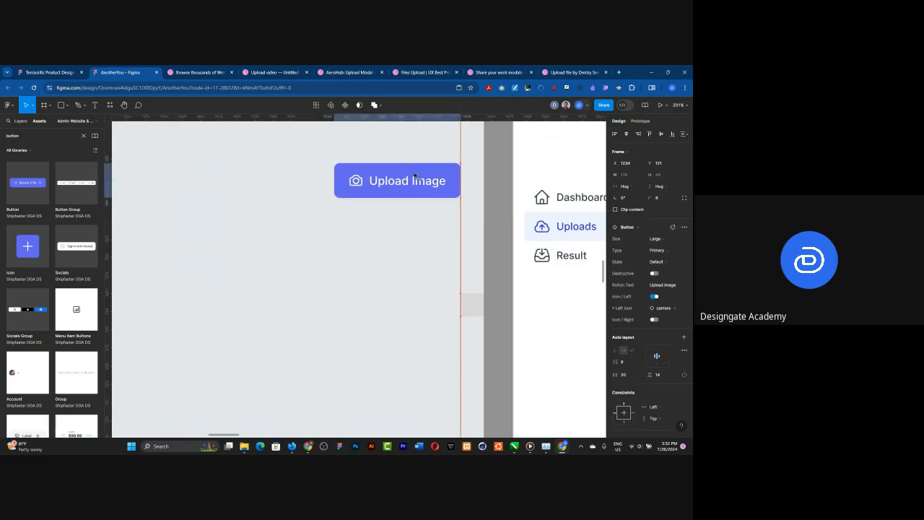
{"action": "scroll", "coordinate": [414, 176], "scroll_direction": "down", "scroll_amount": 5}
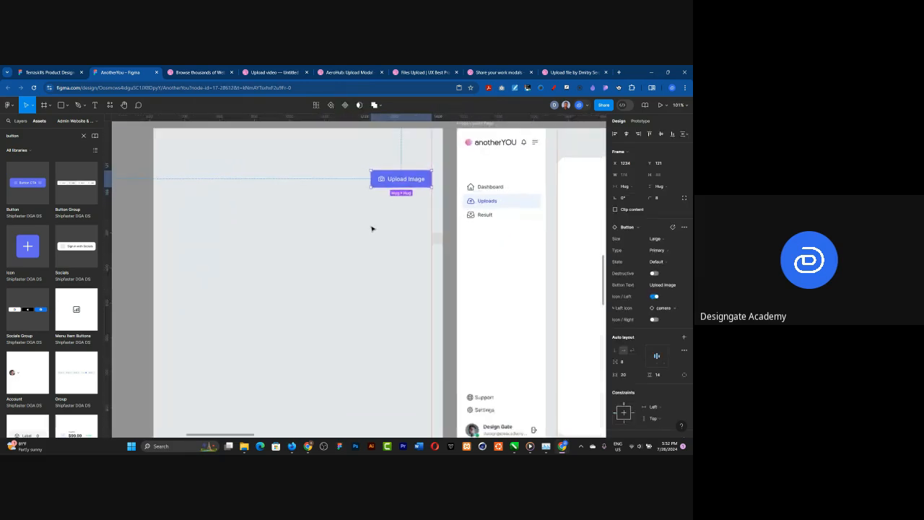
Step: Shift the five frames from Image Upload Page through the last Result Page further right to open a gap beside the Upload frame
{"action": "scroll", "coordinate": [371, 229], "scroll_direction": "down", "scroll_amount": 10}
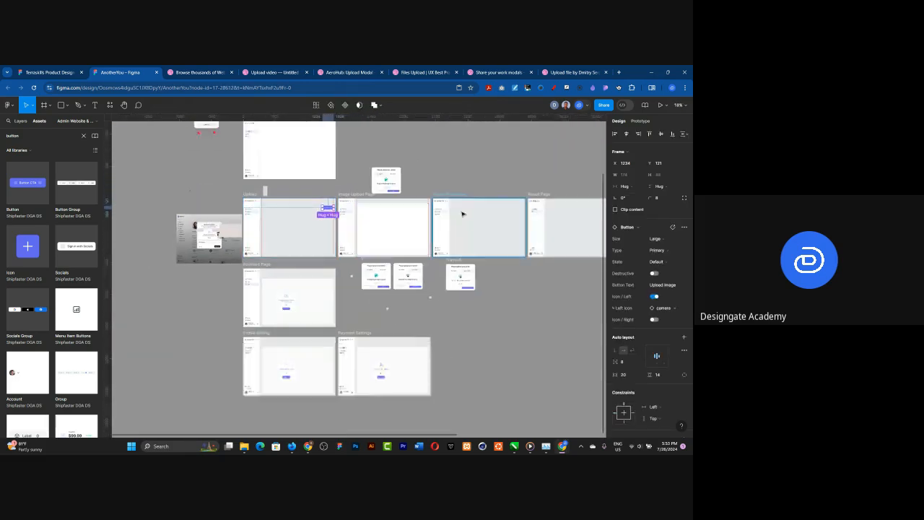
{"action": "scroll", "coordinate": [535, 202], "scroll_direction": "down", "scroll_amount": 5}
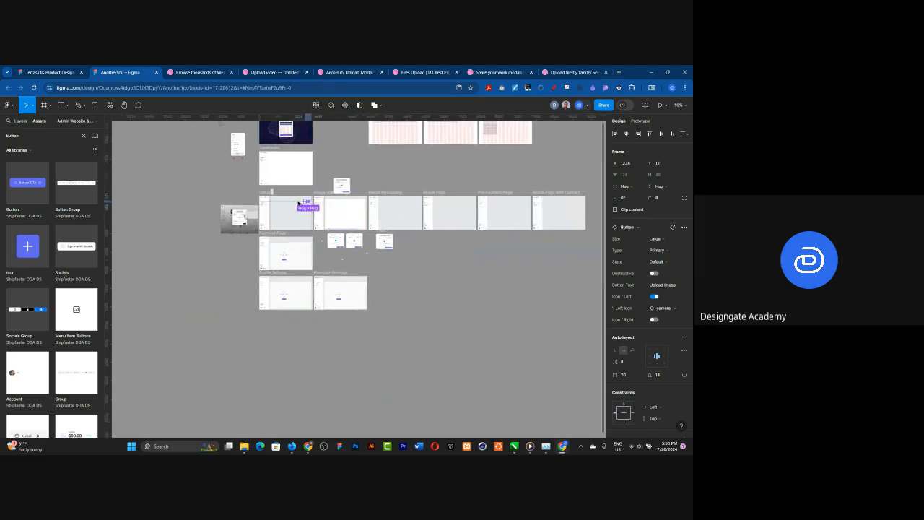
{"action": "left_click", "coordinate": [326, 192]}
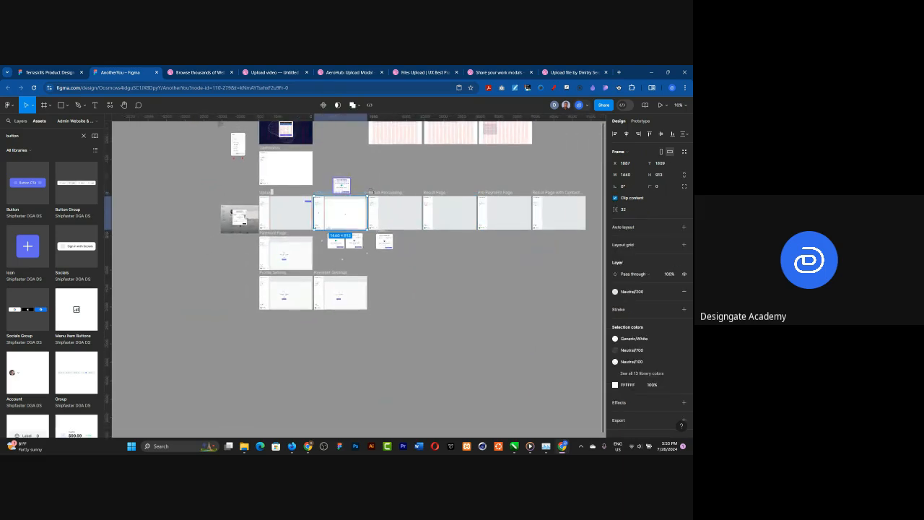
{"action": "left_click", "coordinate": [378, 193], "text": "shift"}
{"action": "left_click", "coordinate": [437, 193], "text": "shift"}
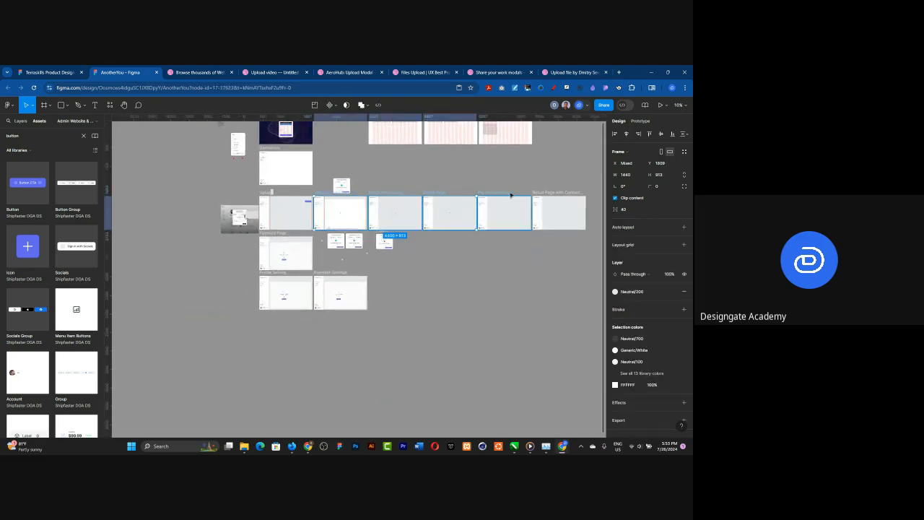
{"action": "left_click", "coordinate": [497, 193], "text": "shift"}
{"action": "left_click", "coordinate": [550, 193], "text": "shift"}
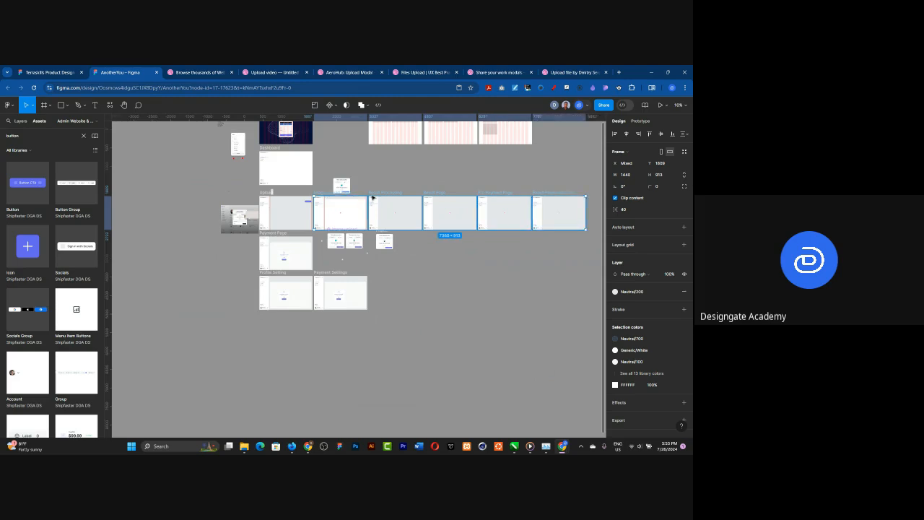
{"action": "left_click_drag", "start_coordinate": [331, 196], "coordinate": [381, 199]}
{"action": "scroll", "coordinate": [268, 218], "scroll_direction": "up", "scroll_amount": 5}
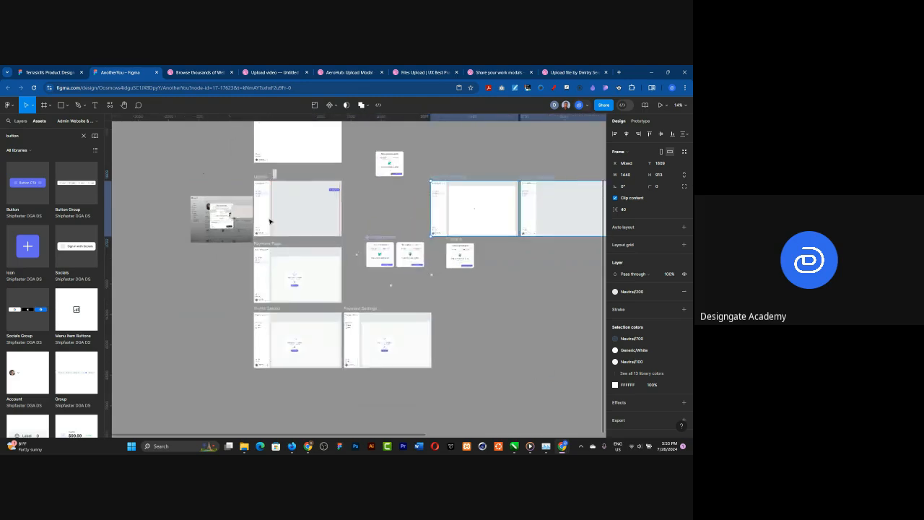
{"action": "scroll", "coordinate": [321, 182], "scroll_direction": "up", "scroll_amount": 1}
{"action": "left_click_drag", "start_coordinate": [467, 182], "coordinate": [433, 183]}
Step: Move the Image upload component set and Frame 6 down and right, out of the gap beside the Upload frame
{"action": "left_click", "coordinate": [395, 243]}
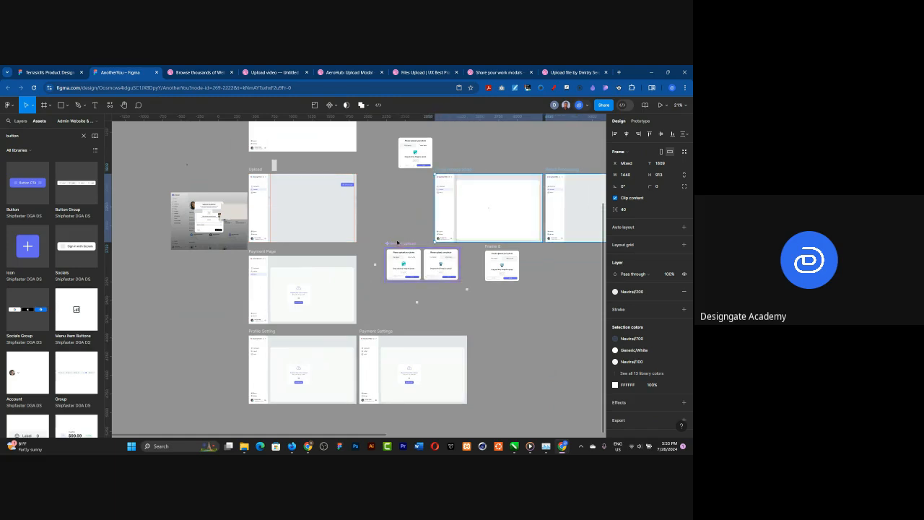
{"action": "left_click", "coordinate": [489, 247], "text": "shift"}
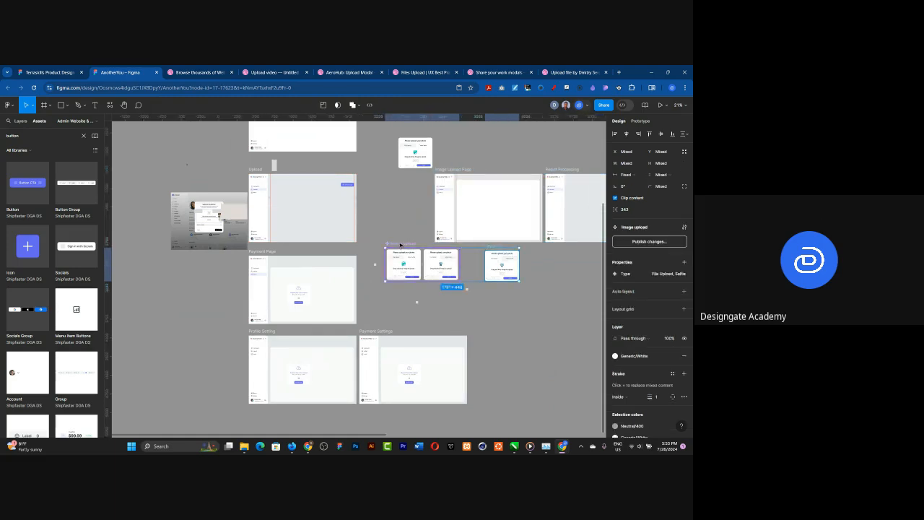
{"action": "left_click_drag", "start_coordinate": [477, 280], "coordinate": [597, 355]}
{"action": "scroll", "coordinate": [321, 163], "scroll_direction": "up", "scroll_amount": 3}
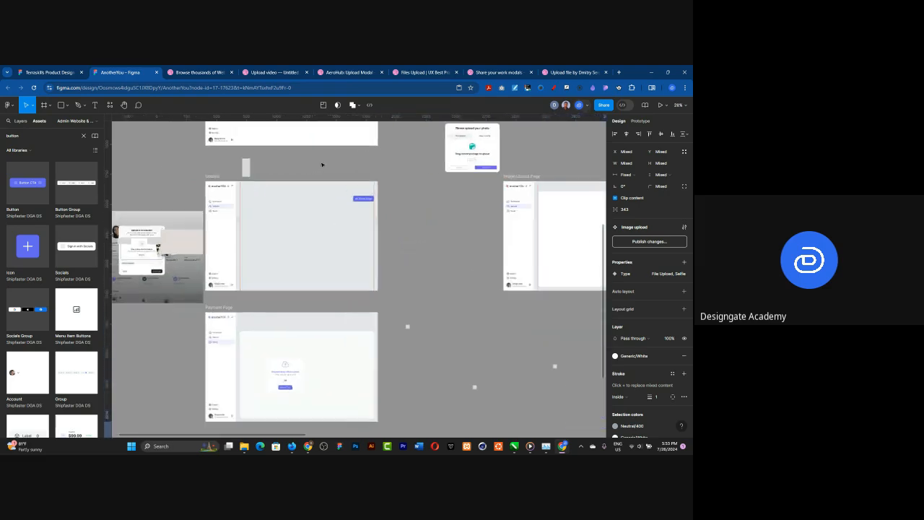
Step: Place the File Upload instance of the Image upload component in the gap between the Upload and Image Upload Page frames
{"action": "left_click_drag", "start_coordinate": [475, 232], "coordinate": [488, 278]}
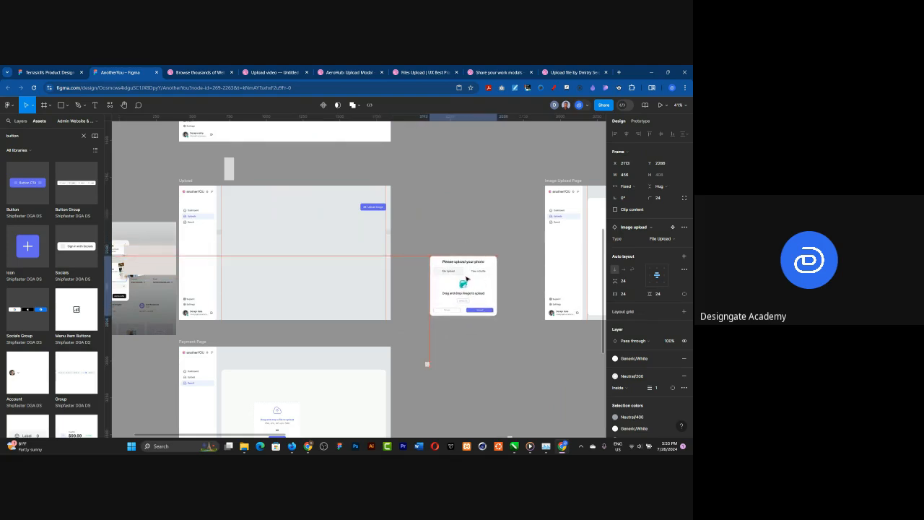
{"action": "scroll", "coordinate": [455, 266], "scroll_direction": "up", "scroll_amount": 2}
{"action": "scroll", "coordinate": [262, 212], "scroll_direction": "up", "scroll_amount": 1}
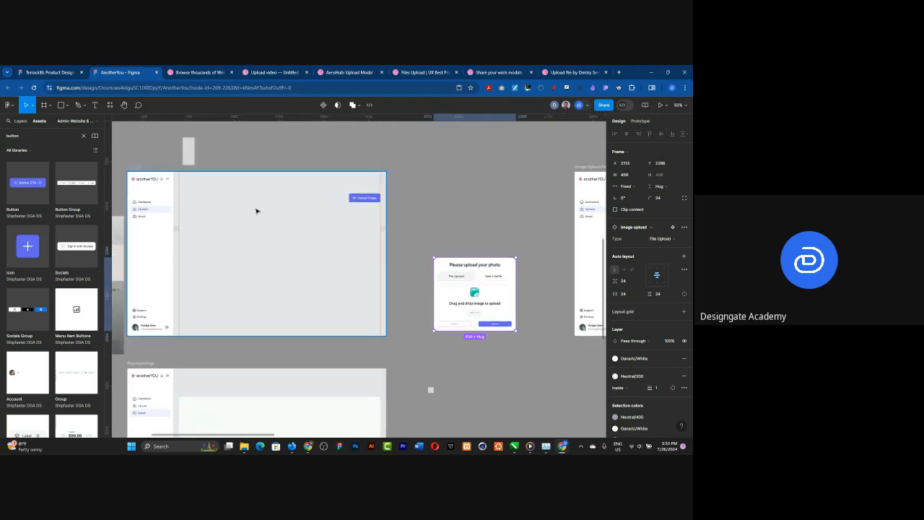
{"action": "scroll", "coordinate": [433, 194], "scroll_direction": "down", "scroll_amount": 1}
{"action": "scroll", "coordinate": [300, 255], "scroll_direction": "up", "scroll_amount": 2}
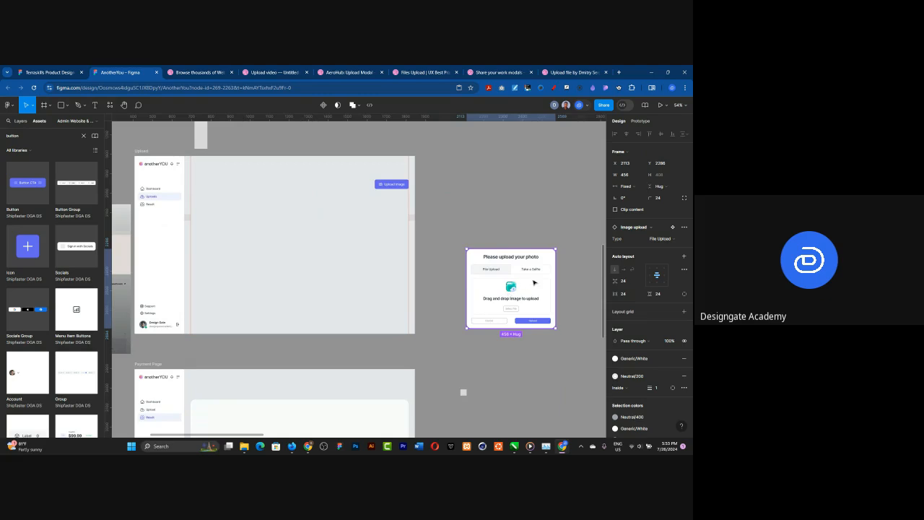
{"action": "left_click_drag", "start_coordinate": [534, 283], "coordinate": [540, 282]}
{"action": "left_click", "coordinate": [457, 189]}
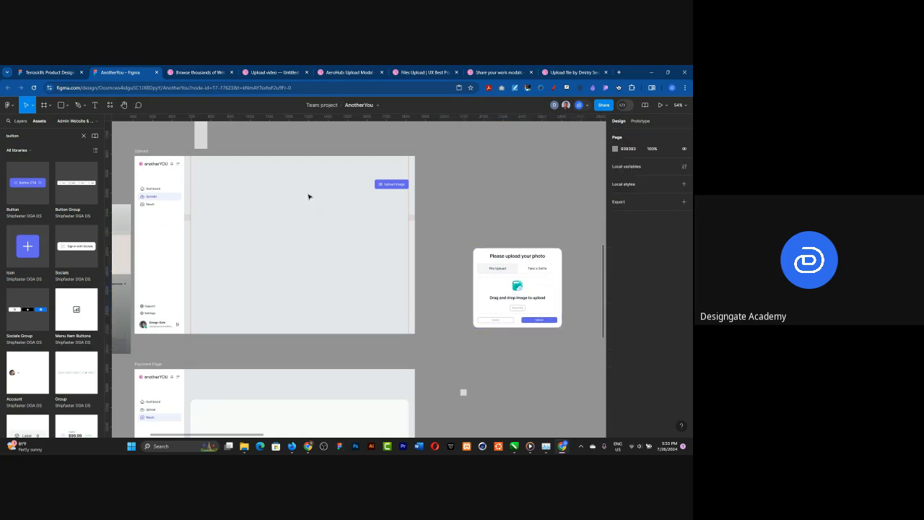
Step: Try an on-click prototype link from the Upload Image button directly to the Image upload instance, and delete the connection
{"action": "left_click", "coordinate": [639, 121]}
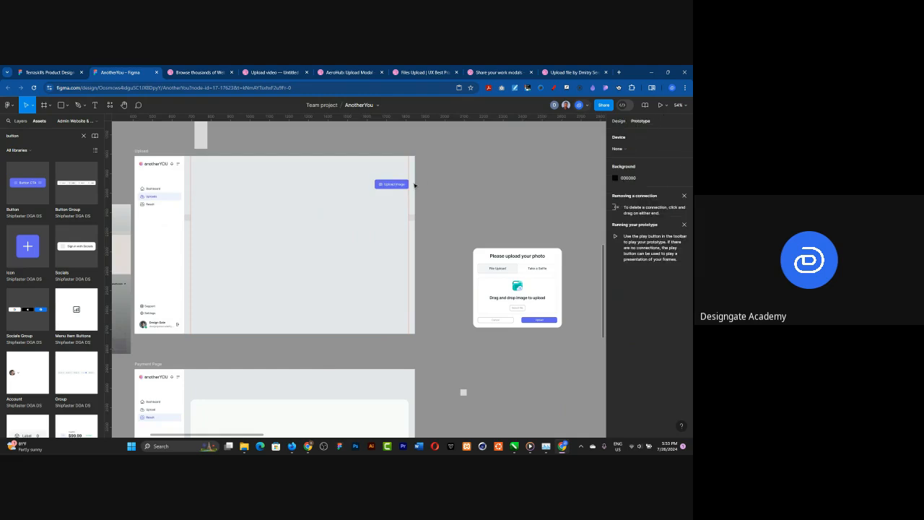
{"action": "left_click", "coordinate": [400, 184]}
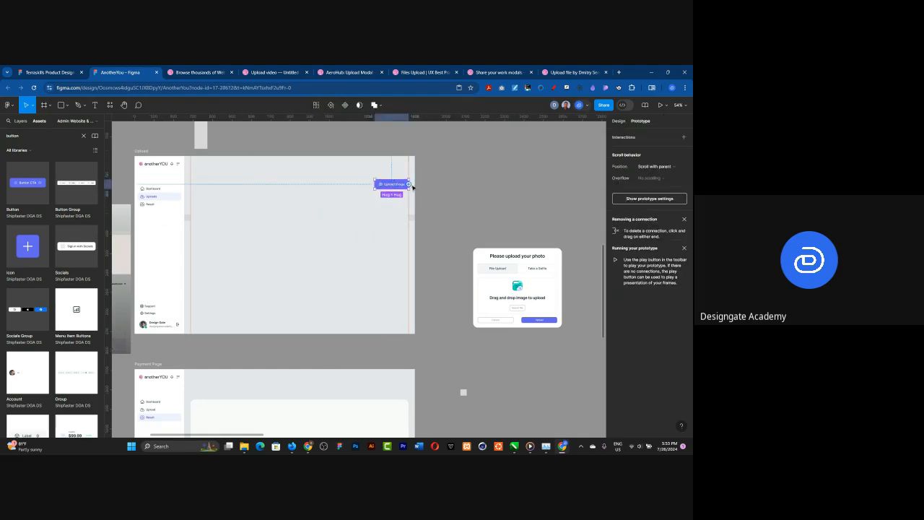
{"action": "left_click_drag", "start_coordinate": [408, 185], "coordinate": [499, 263]}
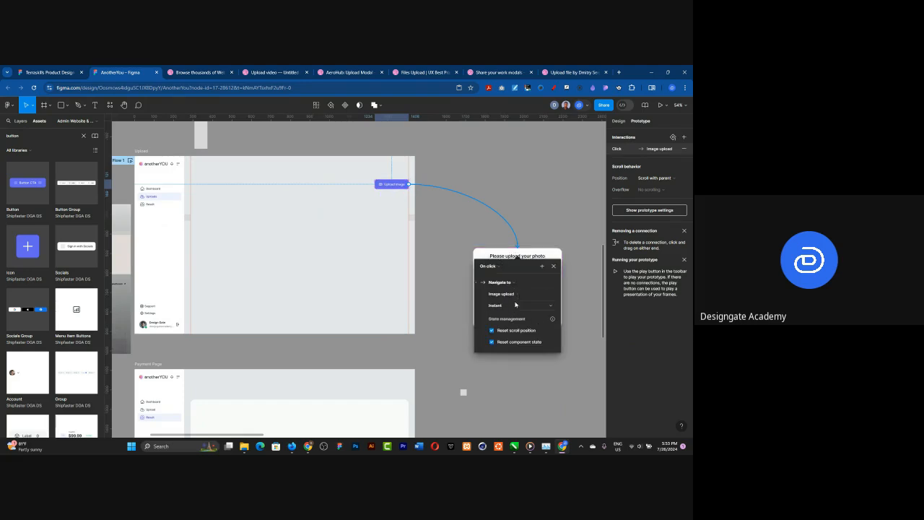
{"action": "left_click", "coordinate": [515, 305]}
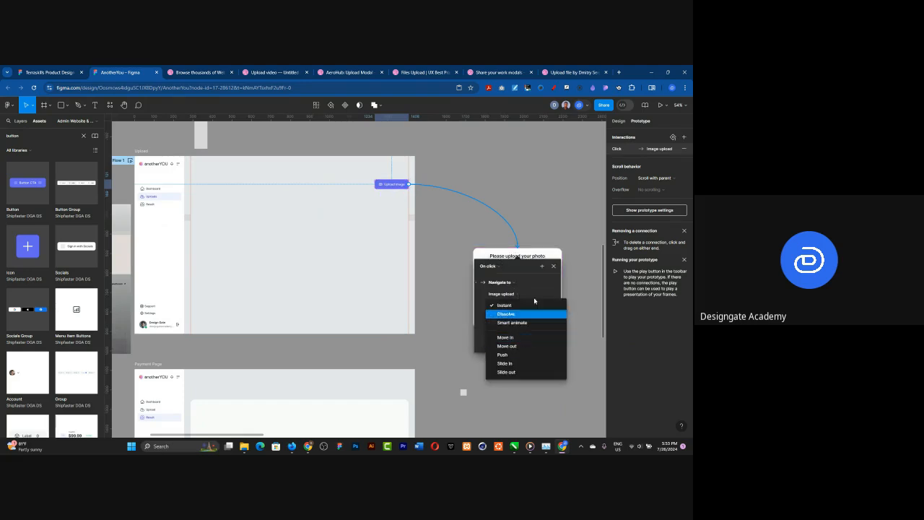
{"action": "left_click", "coordinate": [538, 255]}
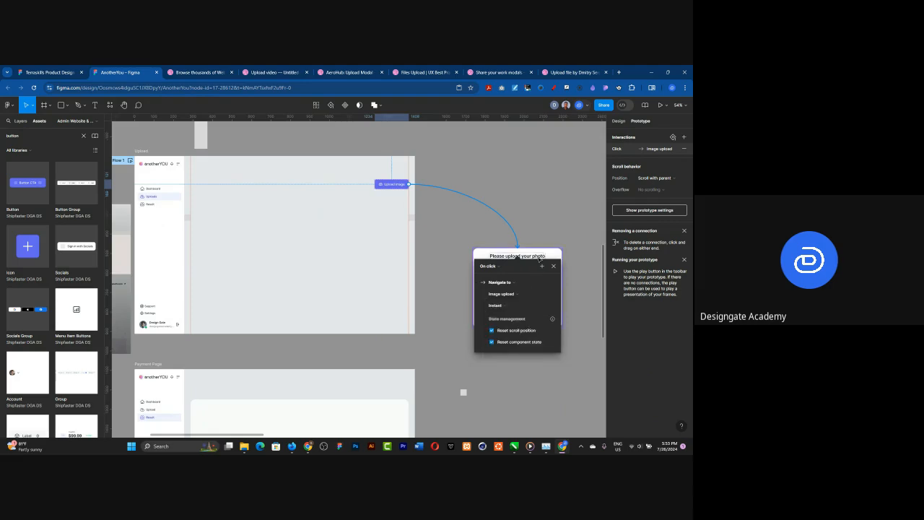
{"action": "left_click", "coordinate": [450, 193]}
{"action": "left_click", "coordinate": [452, 193]}
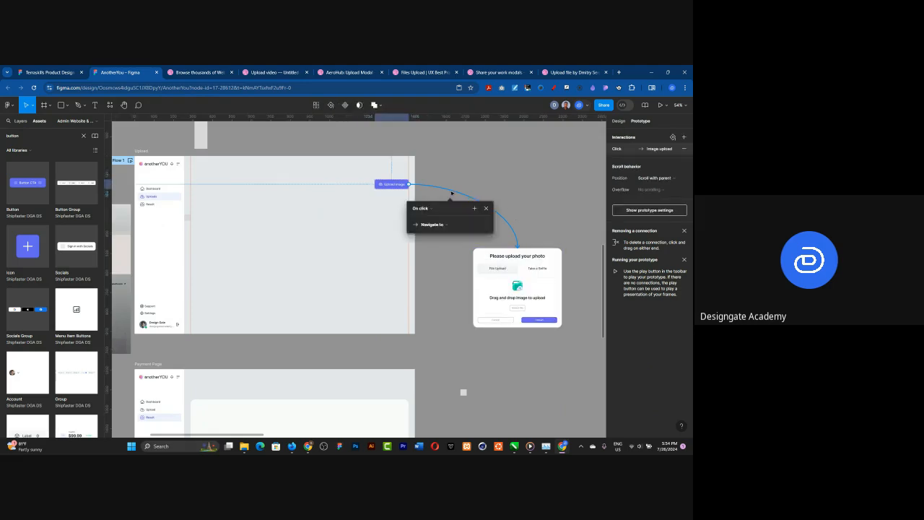
{"action": "key", "text": "Delete"}
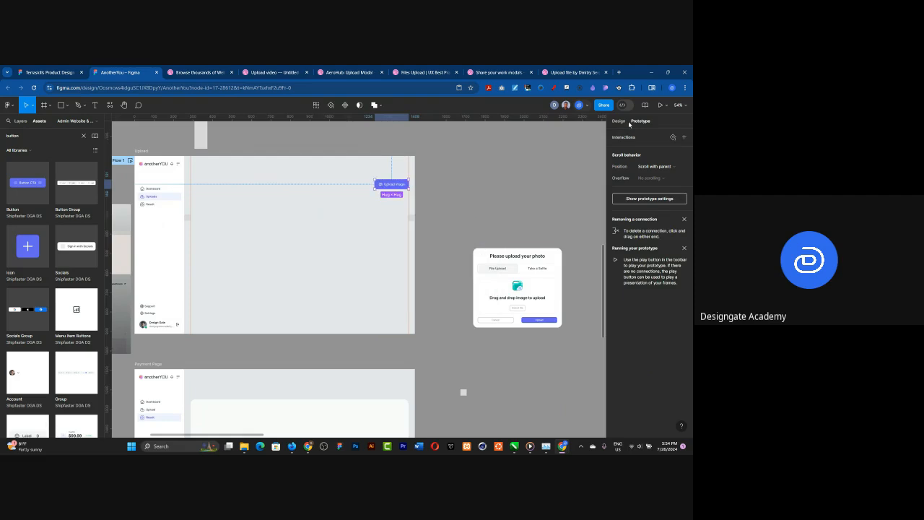
Step: Wrap the Image upload instance in its own frame and name the frame Image upload
{"action": "left_click", "coordinate": [511, 255]}
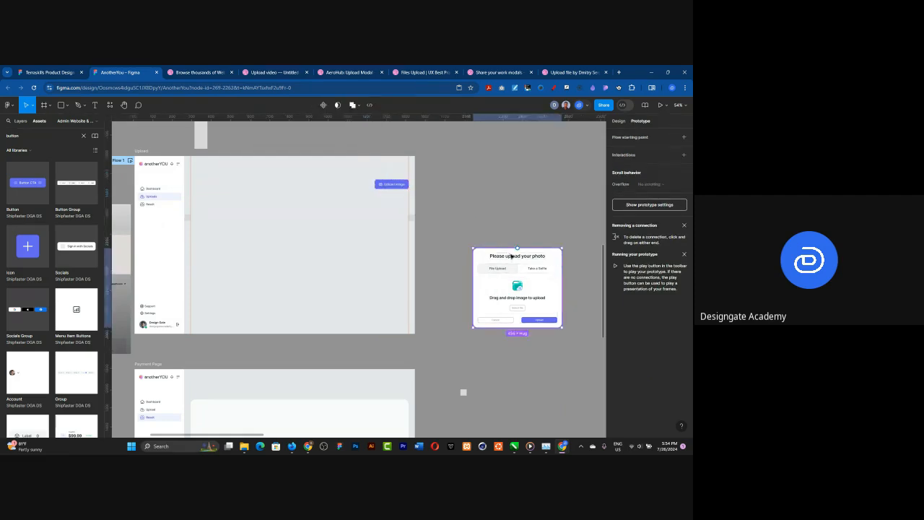
{"action": "right_click", "coordinate": [510, 255]}
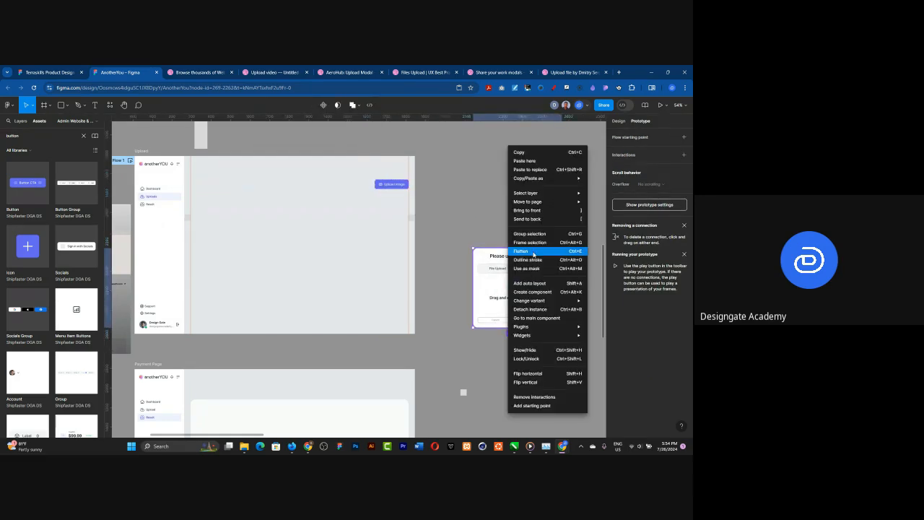
{"action": "left_click", "coordinate": [534, 243]}
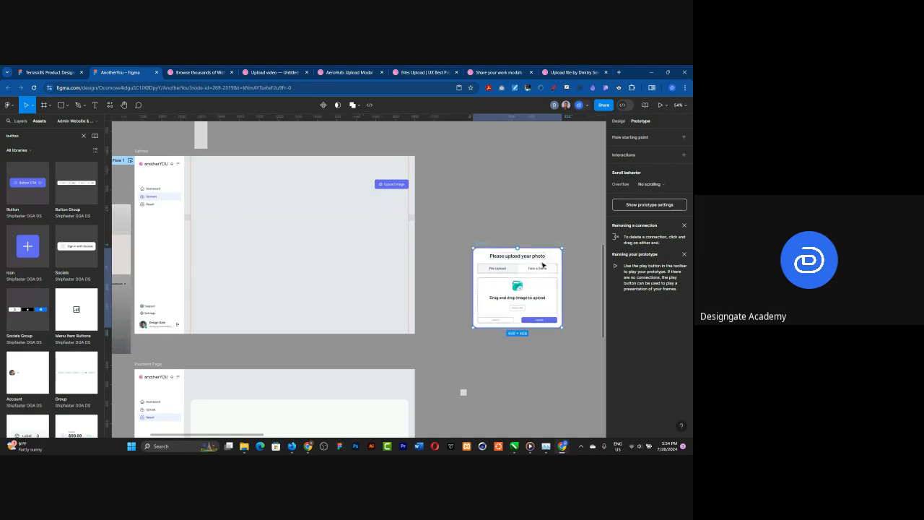
{"action": "double_click", "coordinate": [482, 243]}
{"action": "type", "text": "Image Upload"}
{"action": "key", "text": "Return"}
Step: Link the Upload Image button to the Image upload frame with an on-click Open overlay interaction
{"action": "left_click", "coordinate": [391, 185]}
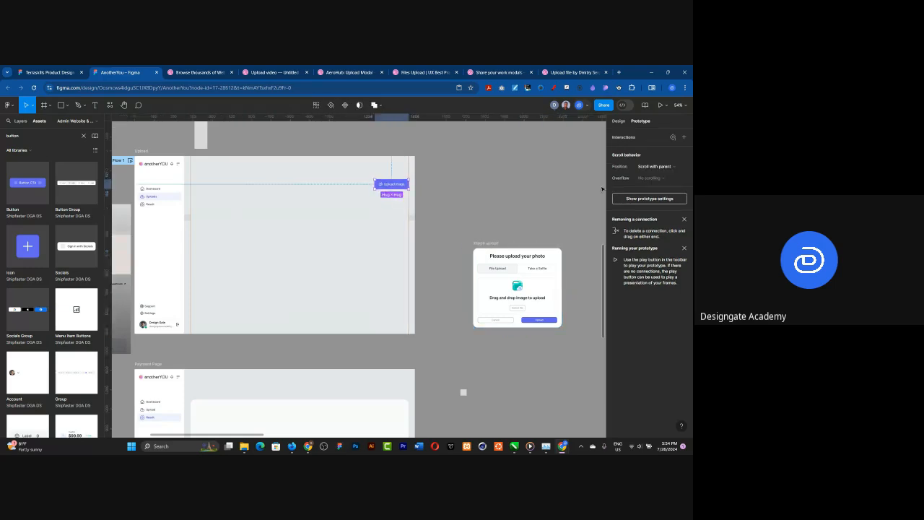
{"action": "left_click_drag", "start_coordinate": [409, 185], "coordinate": [503, 255]}
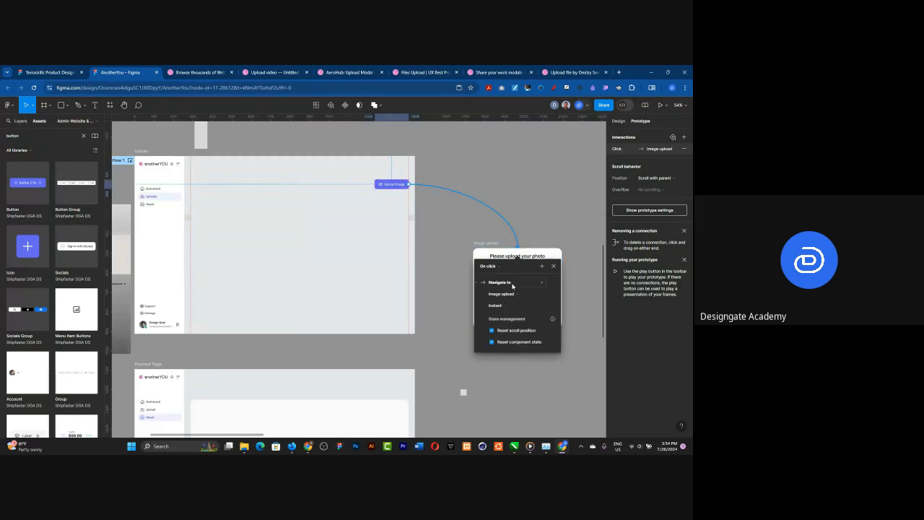
{"action": "left_click", "coordinate": [511, 284]}
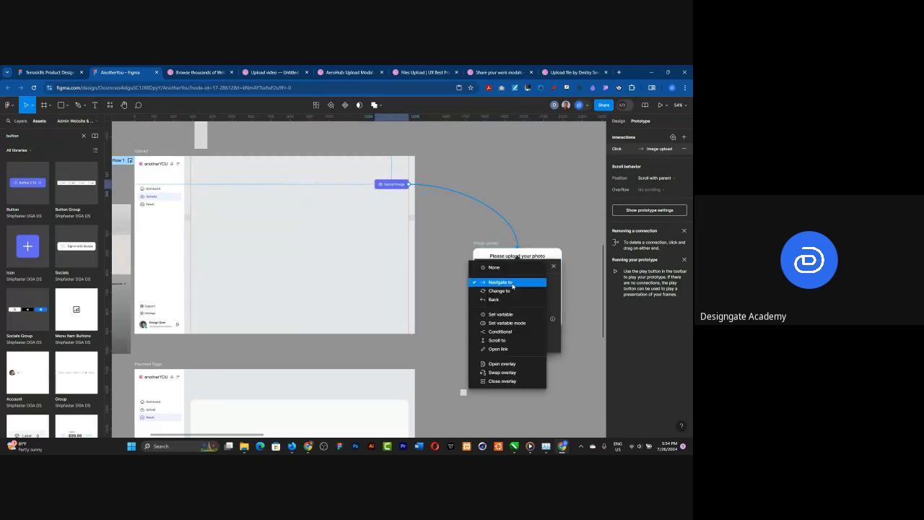
{"action": "left_click", "coordinate": [506, 364]}
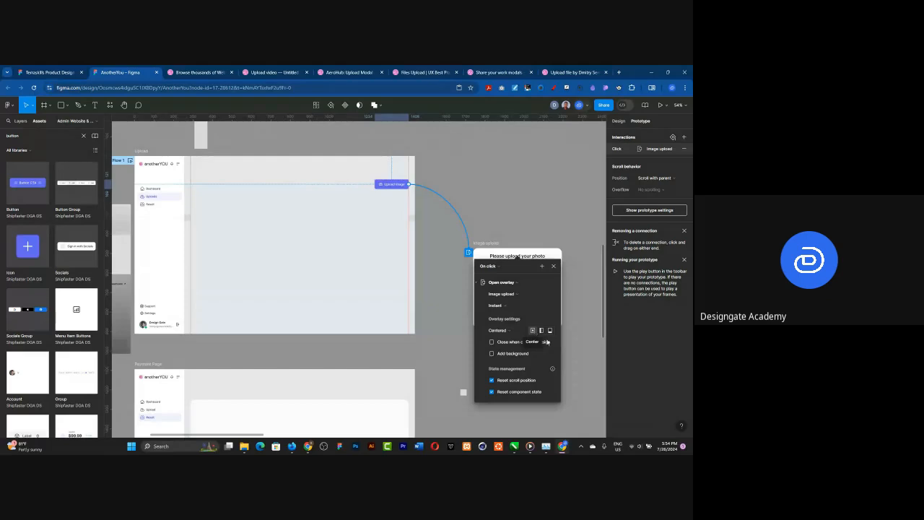
Step: Add a background to the Image upload overlay and enable closing it when clicking outside
{"action": "left_click", "coordinate": [492, 353]}
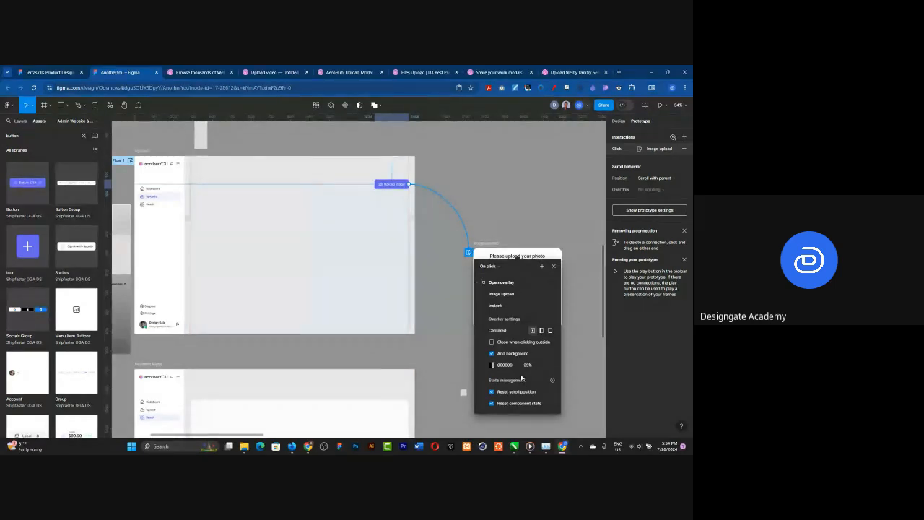
{"action": "mouse_move", "coordinate": [548, 439]}
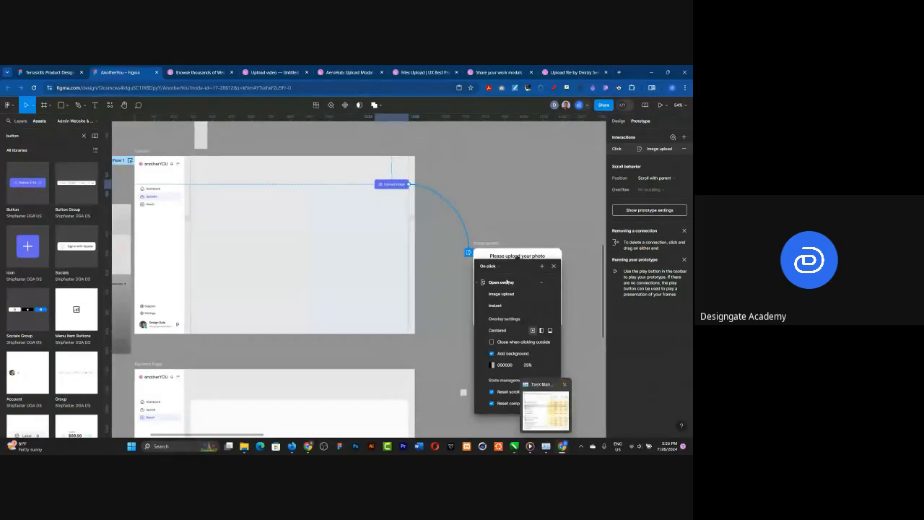
{"action": "left_click", "coordinate": [491, 340]}
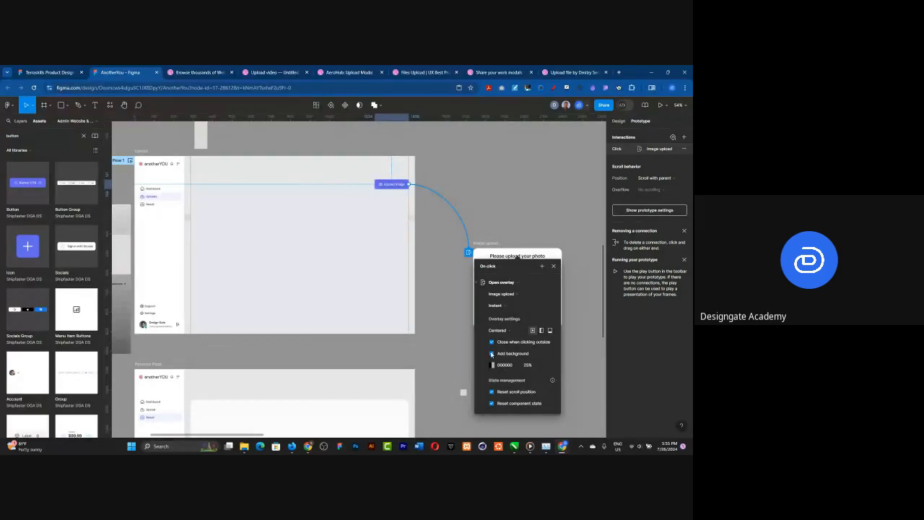
{"action": "left_click", "coordinate": [513, 214]}
Step: Preview the Upload frame's prototype inside the editor and enlarge the preview window
{"action": "scroll", "coordinate": [519, 217], "scroll_direction": "down", "scroll_amount": 2}
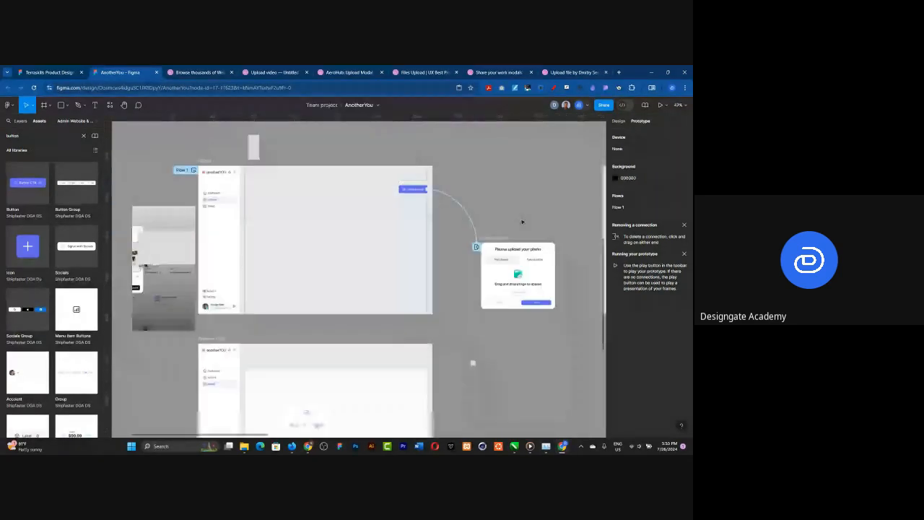
{"action": "scroll", "coordinate": [433, 210], "scroll_direction": "up", "scroll_amount": 2}
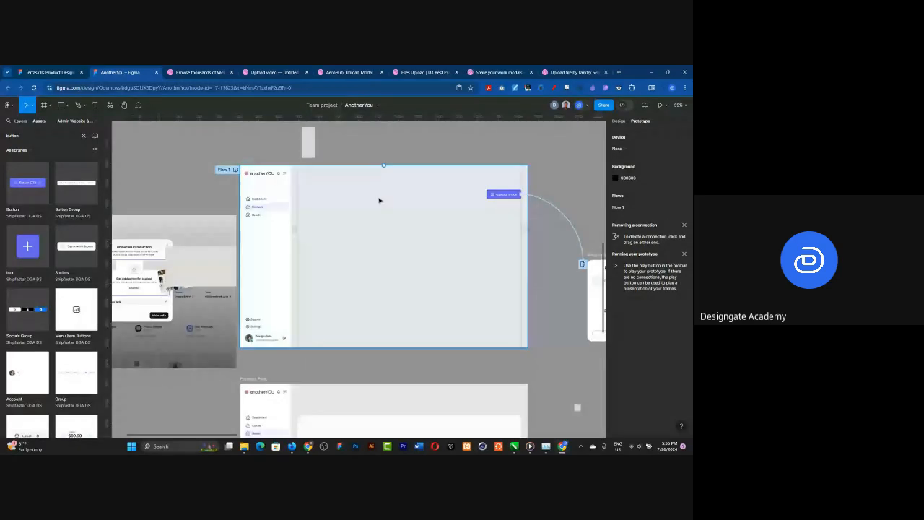
{"action": "scroll", "coordinate": [229, 165], "scroll_direction": "up", "scroll_amount": 1}
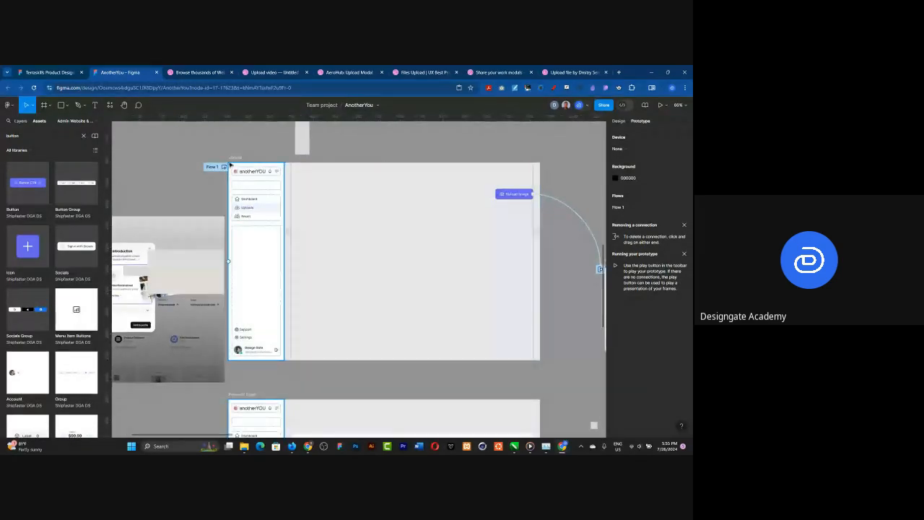
{"action": "left_click", "coordinate": [618, 121]}
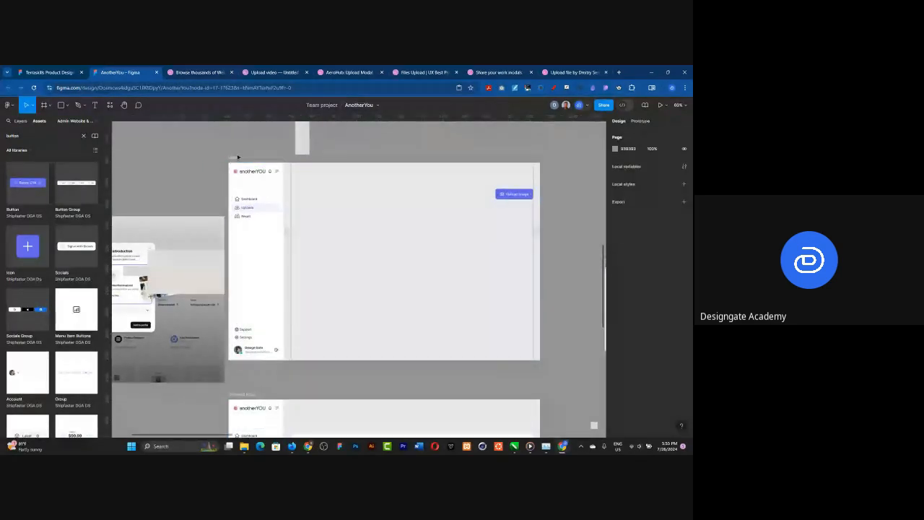
{"action": "left_click", "coordinate": [238, 157]}
{"action": "left_click", "coordinate": [666, 105]}
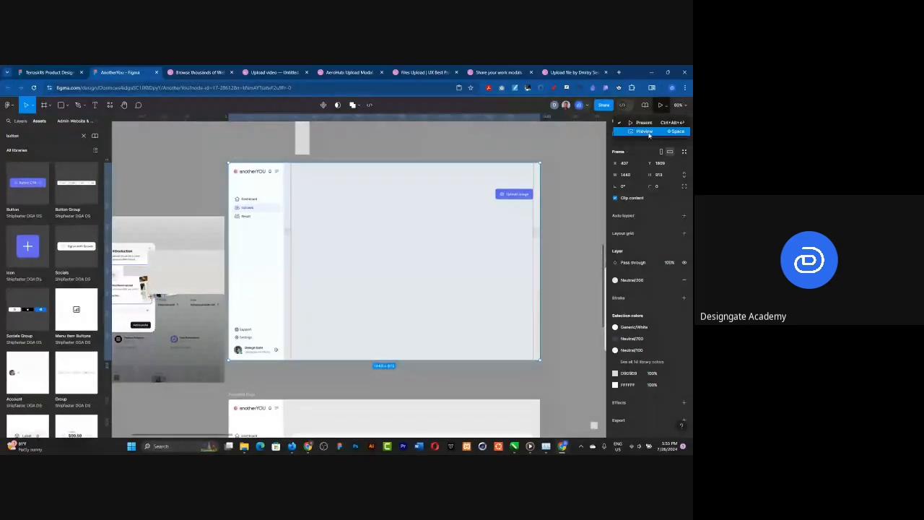
{"action": "left_click", "coordinate": [645, 131]}
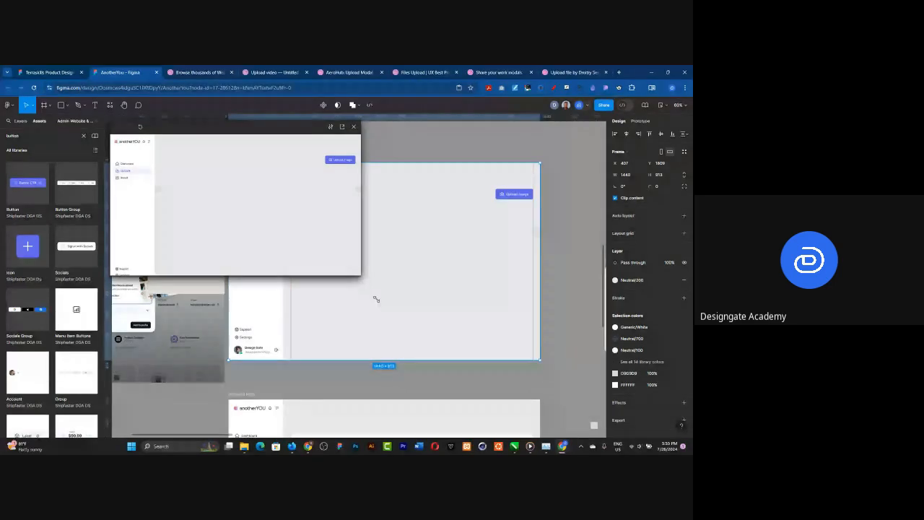
{"action": "left_click_drag", "start_coordinate": [361, 275], "coordinate": [554, 395]}
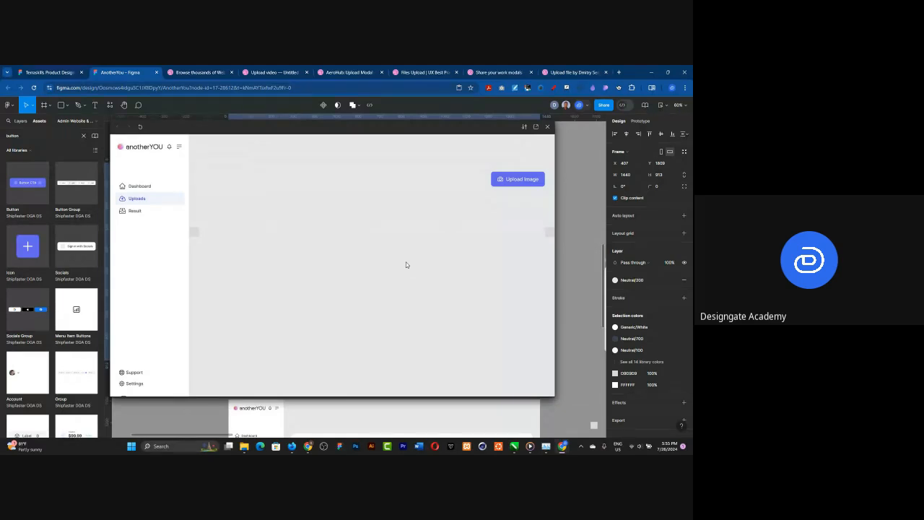
Step: Test the Upload Image overlay in the preview, switch between File Upload and Take a Selfie, and dismiss it by its outside area
{"action": "left_click", "coordinate": [521, 180]}
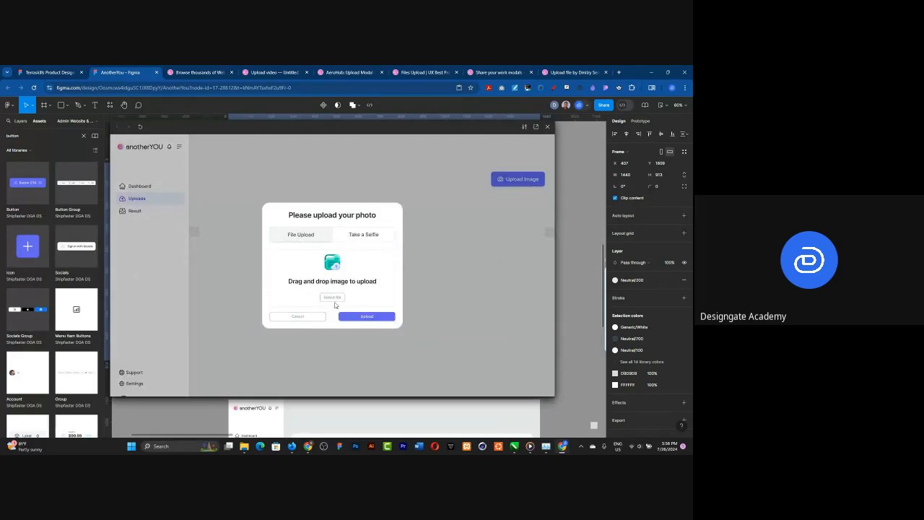
{"action": "left_click", "coordinate": [362, 236]}
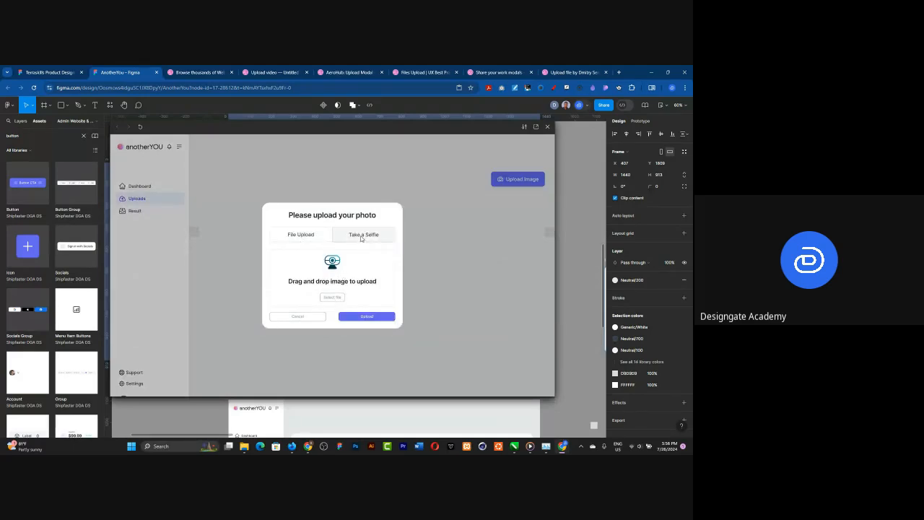
{"action": "left_click", "coordinate": [304, 235]}
{"action": "left_click", "coordinate": [348, 241]}
{"action": "left_click", "coordinate": [345, 240]}
{"action": "left_click", "coordinate": [352, 241]}
{"action": "left_click", "coordinate": [303, 239]}
{"action": "left_click", "coordinate": [298, 240]}
{"action": "left_click", "coordinate": [527, 142]}
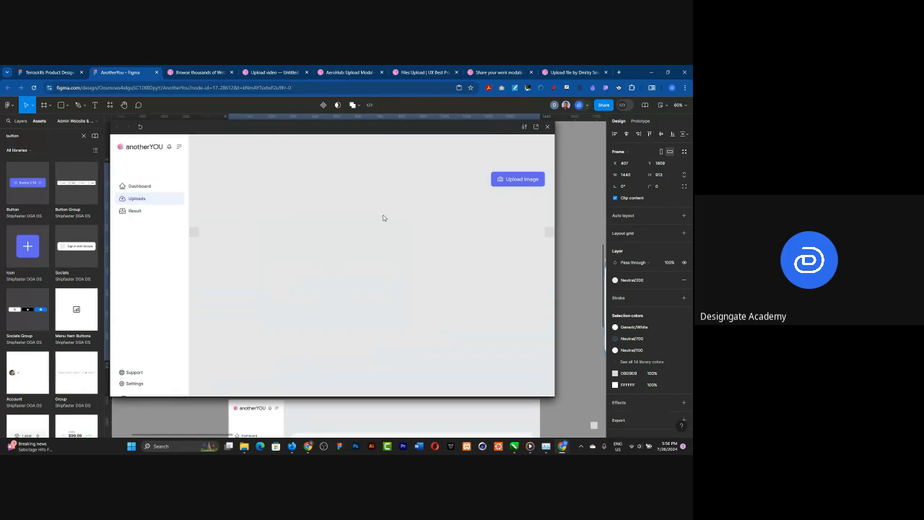
Step: Shrink the prototype preview window in width and height to uncover the canvas frames
{"action": "scroll", "coordinate": [368, 215], "scroll_direction": "down", "scroll_amount": 2}
{"action": "scroll", "coordinate": [573, 212], "scroll_direction": "down", "scroll_amount": 2}
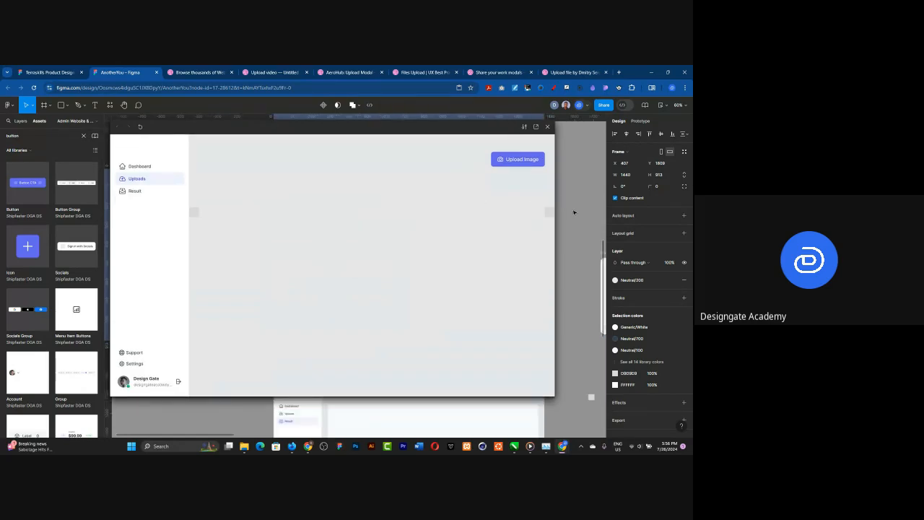
{"action": "scroll", "coordinate": [573, 212], "scroll_direction": "down", "scroll_amount": 5}
{"action": "left_click_drag", "start_coordinate": [559, 223], "coordinate": [331, 236]}
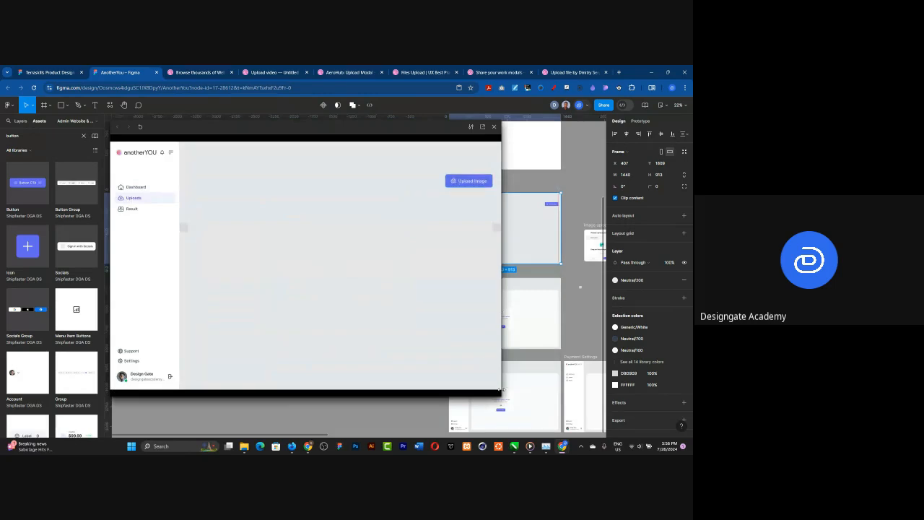
{"action": "left_click_drag", "start_coordinate": [498, 391], "coordinate": [348, 320]}
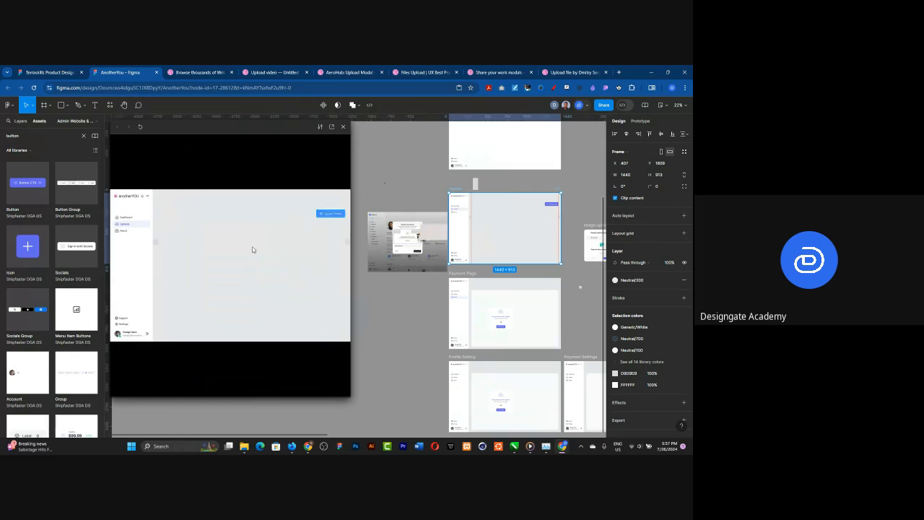
{"action": "left_click_drag", "start_coordinate": [254, 395], "coordinate": [264, 289]}
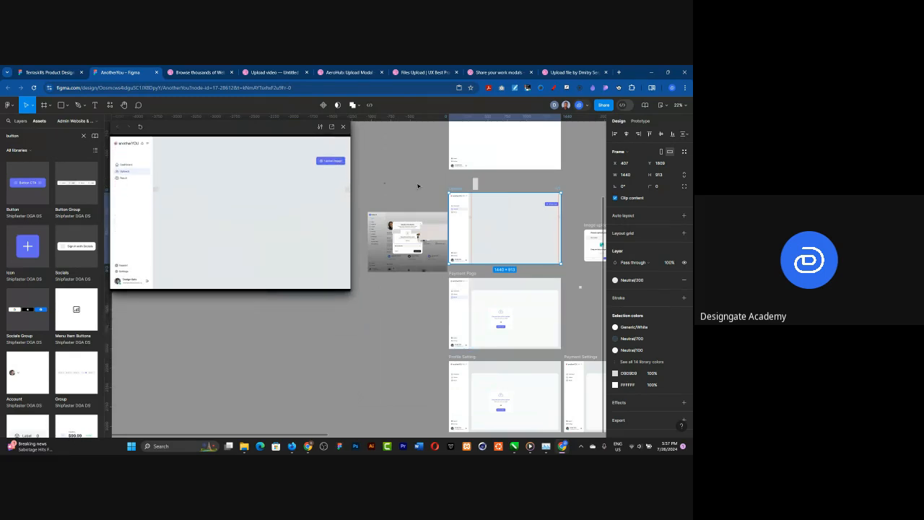
Step: Set the auto layout gap between the drop area and the Cancel/Upload buttons to 32 in the File Upload variant
{"action": "scroll", "coordinate": [411, 238], "scroll_direction": "down", "scroll_amount": 5}
{"action": "scroll", "coordinate": [431, 299], "scroll_direction": "up", "scroll_amount": 4}
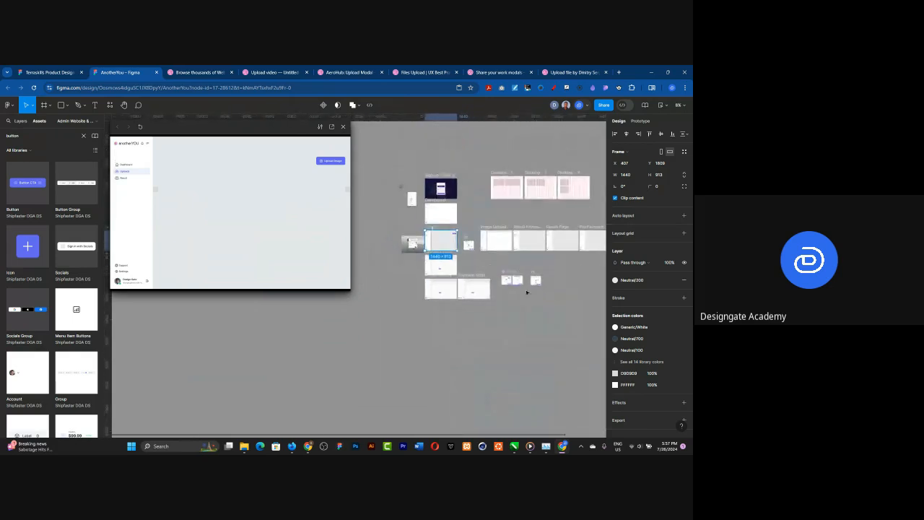
{"action": "scroll", "coordinate": [455, 304], "scroll_direction": "up", "scroll_amount": 10}
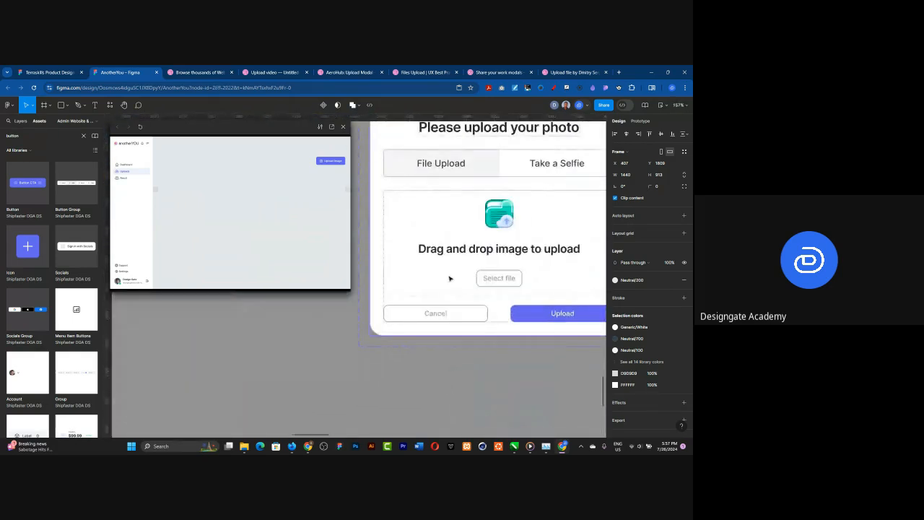
{"action": "left_click", "coordinate": [449, 279]}
{"action": "left_click", "coordinate": [449, 279]}
{"action": "left_click", "coordinate": [469, 309]}
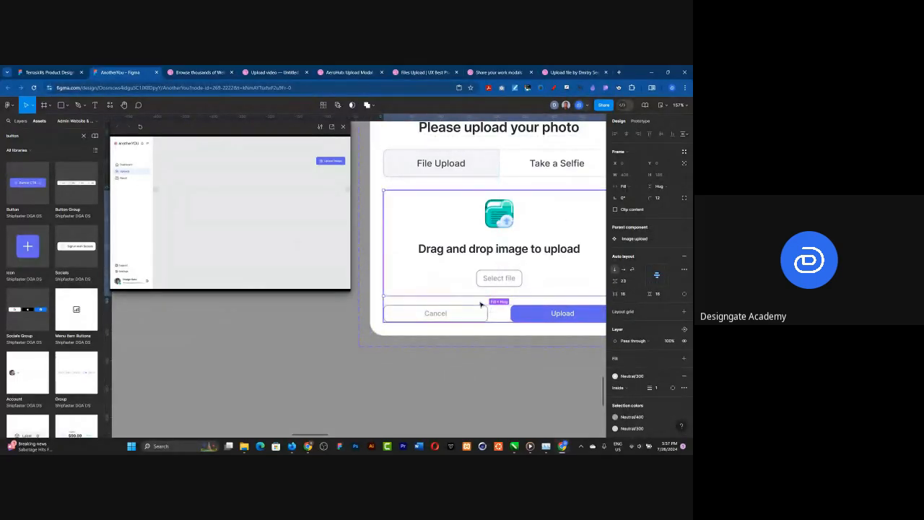
{"action": "left_click", "coordinate": [483, 305]}
{"action": "left_click", "coordinate": [624, 281]}
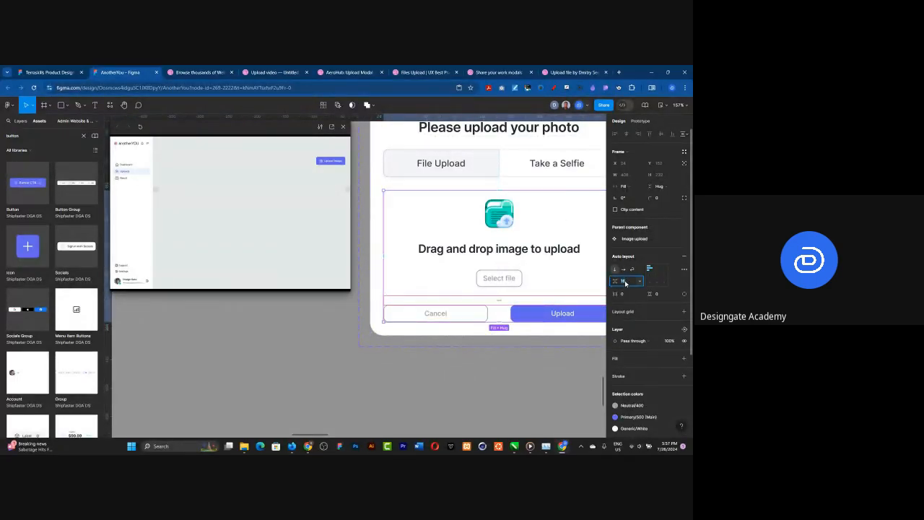
{"action": "type", "text": "32"}
{"action": "key", "text": "Return"}
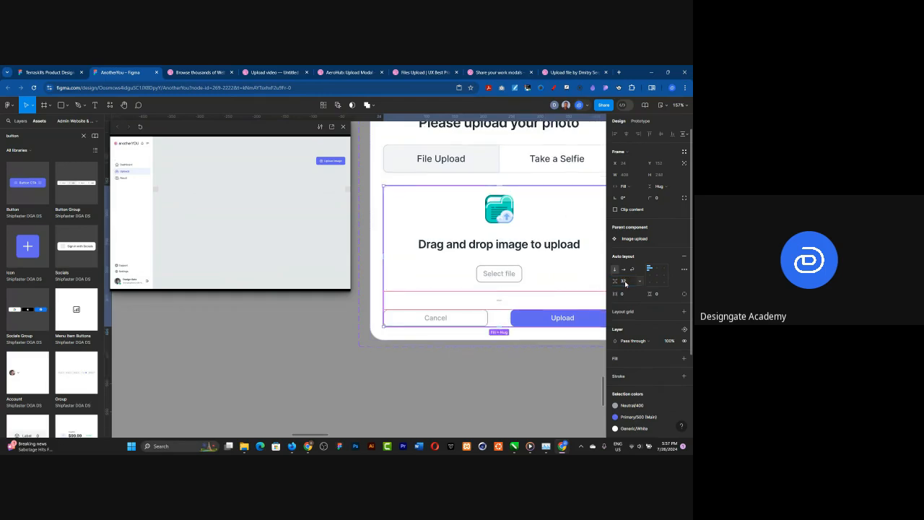
Step: Set the gap between the drop area and the Cancel/Upload buttons to 32 in the Take a Selfie variant
{"action": "left_click", "coordinate": [288, 388]}
{"action": "scroll", "coordinate": [279, 332], "scroll_direction": "down", "scroll_amount": 3}
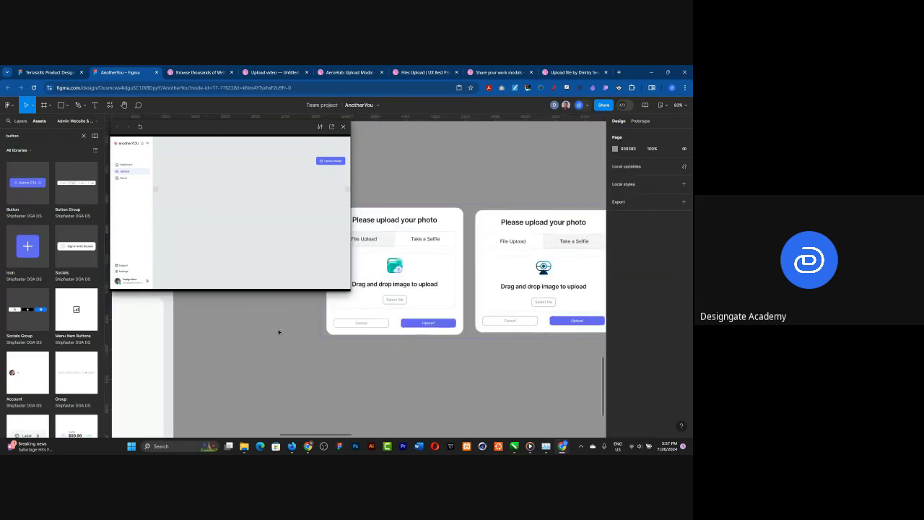
{"action": "double_click", "coordinate": [527, 324]}
{"action": "left_click", "coordinate": [629, 282]}
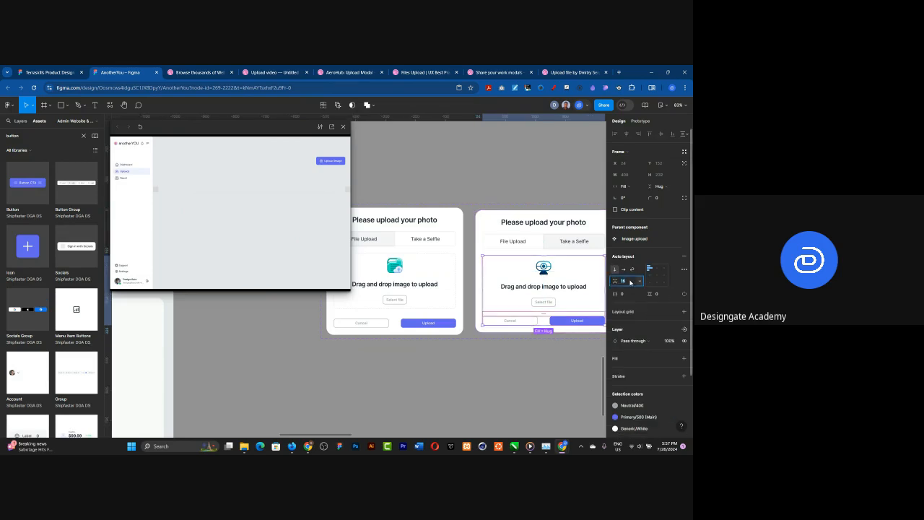
{"action": "type", "text": "32"}
{"action": "key", "text": "Return"}
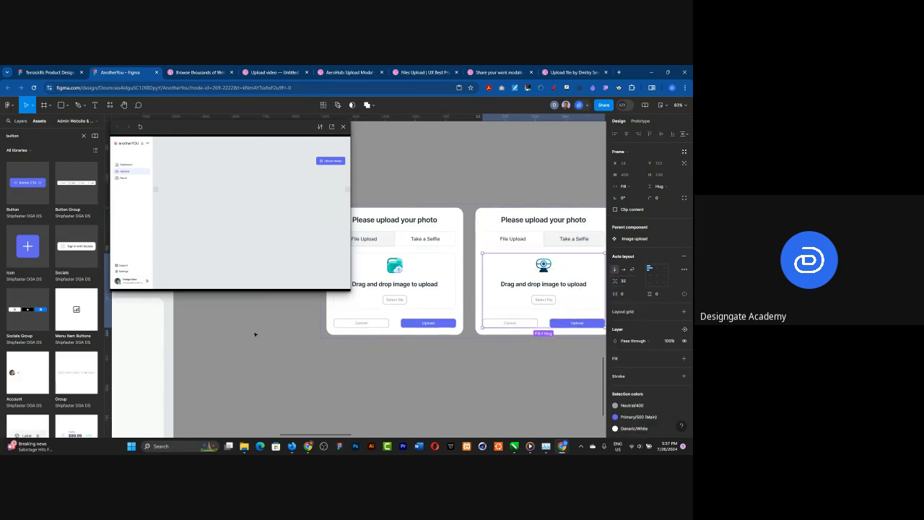
Step: Set the same content-to-buttons gap to 32 in the separate Take a Selfie card beside the component variants
{"action": "scroll", "coordinate": [250, 335], "scroll_direction": "down", "scroll_amount": 2}
{"action": "scroll", "coordinate": [249, 335], "scroll_direction": "down", "scroll_amount": 2}
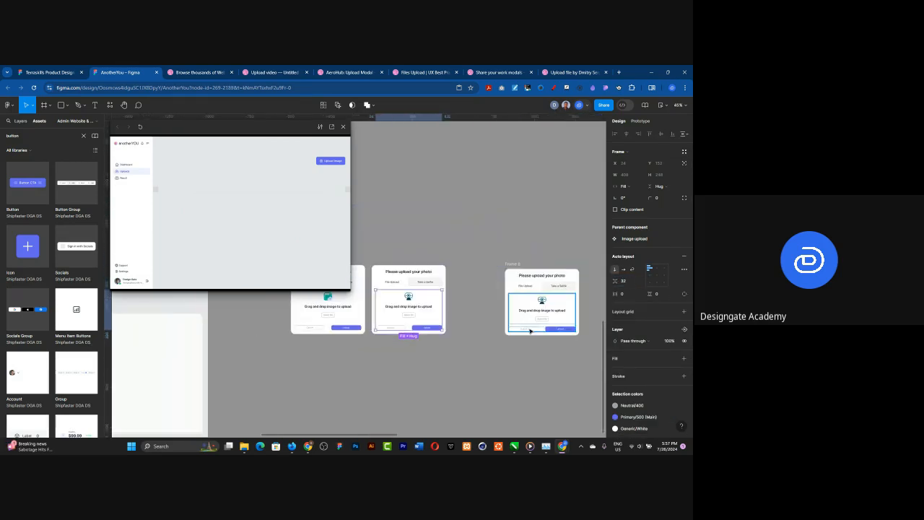
{"action": "left_click", "coordinate": [531, 331]}
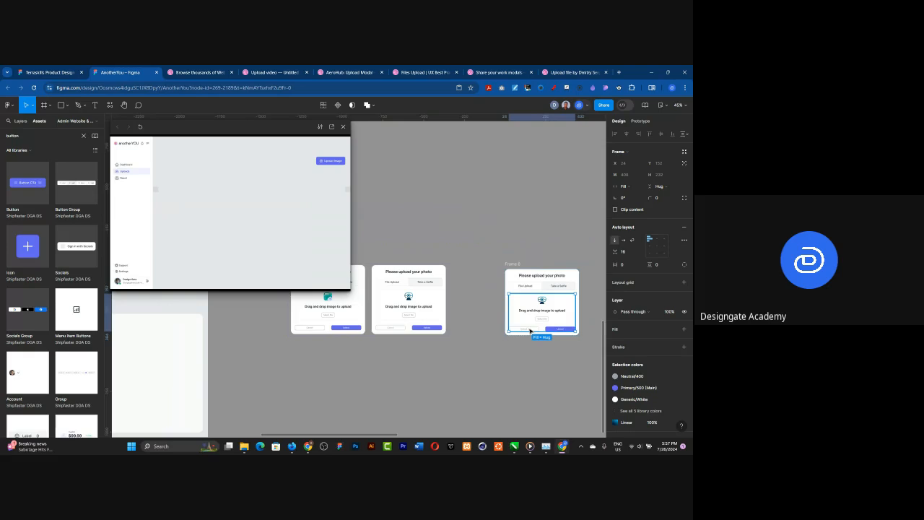
{"action": "left_click", "coordinate": [628, 251]}
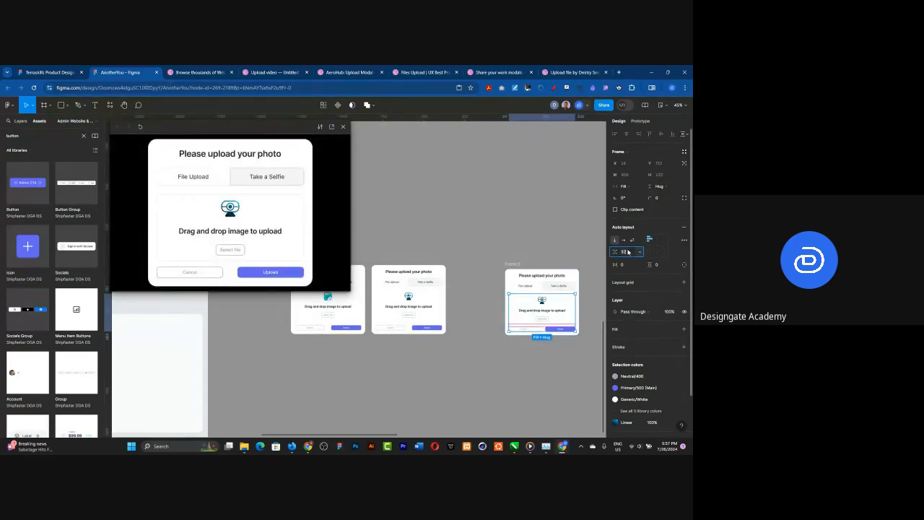
{"action": "type", "text": "32"}
{"action": "key", "text": "Return"}
Step: Bring the Upload frame back into the prototype preview and widen the preview window
{"action": "scroll", "coordinate": [507, 320], "scroll_direction": "down", "scroll_amount": 4}
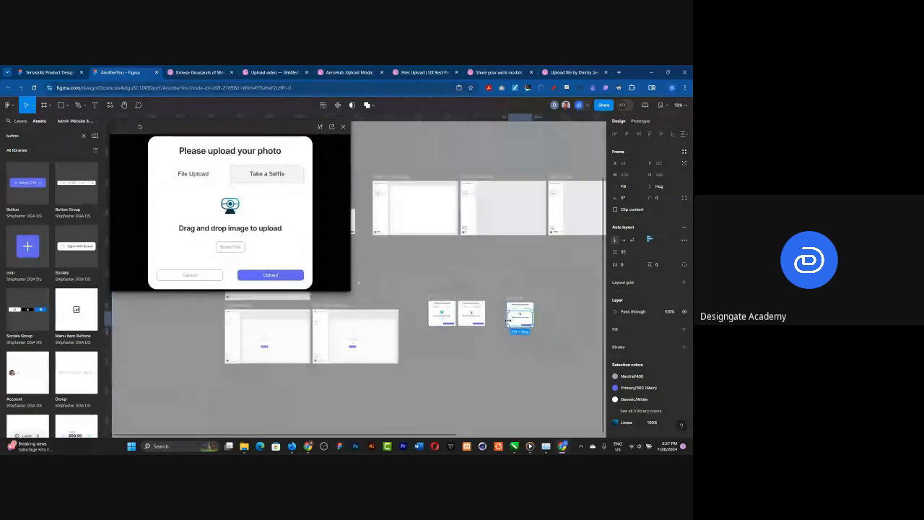
{"action": "scroll", "coordinate": [509, 320], "scroll_direction": "down", "scroll_amount": 3}
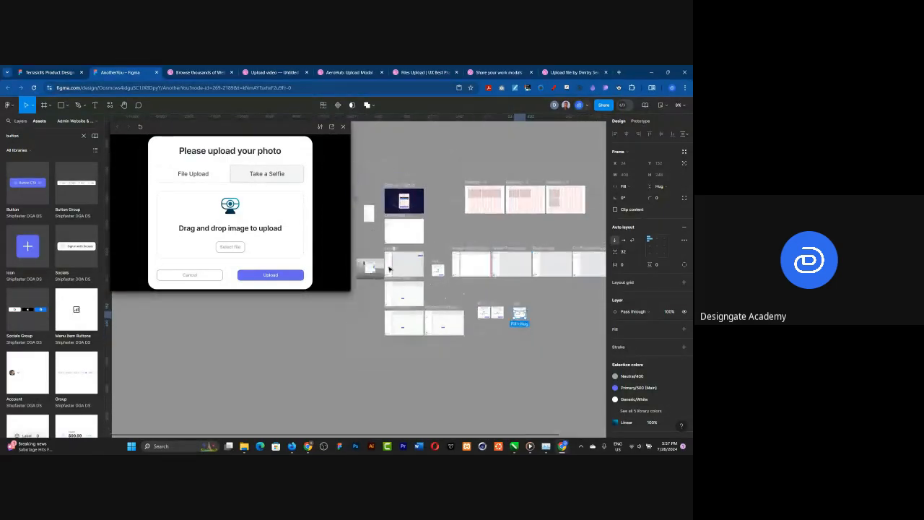
{"action": "scroll", "coordinate": [383, 268], "scroll_direction": "up", "scroll_amount": 6}
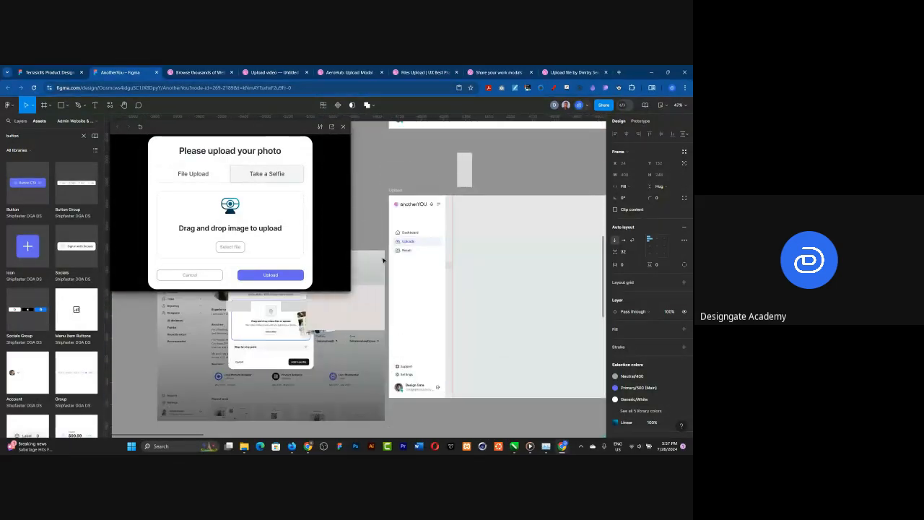
{"action": "scroll", "coordinate": [383, 260], "scroll_direction": "down", "scroll_amount": 2}
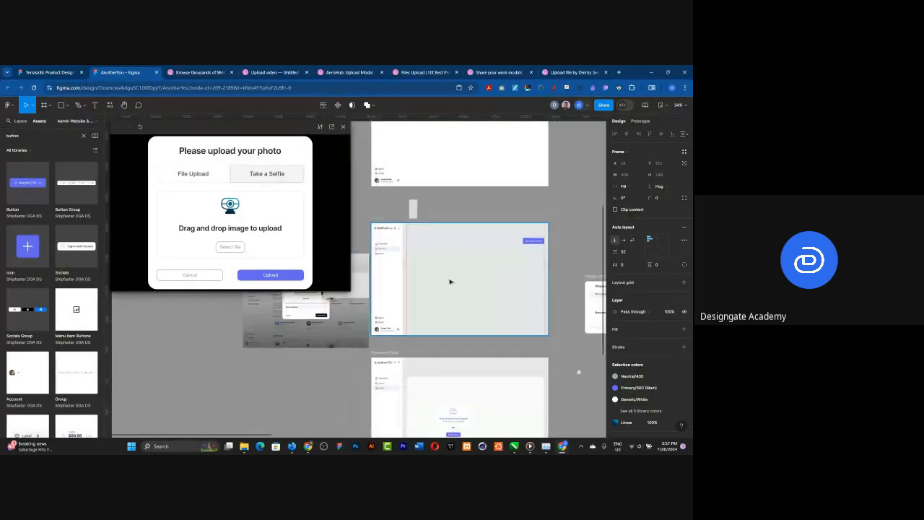
{"action": "scroll", "coordinate": [450, 281], "scroll_direction": "up", "scroll_amount": 1}
{"action": "left_click", "coordinate": [353, 196]}
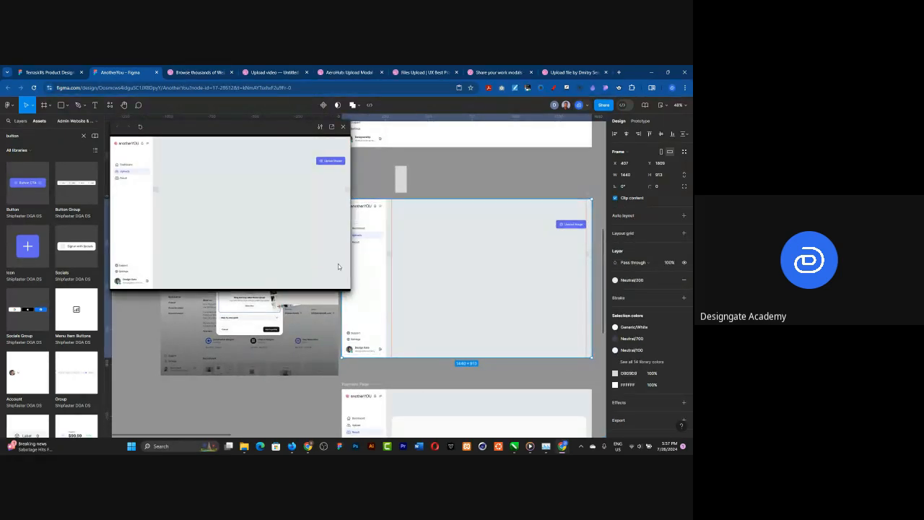
{"action": "left_click_drag", "start_coordinate": [350, 273], "coordinate": [434, 276]}
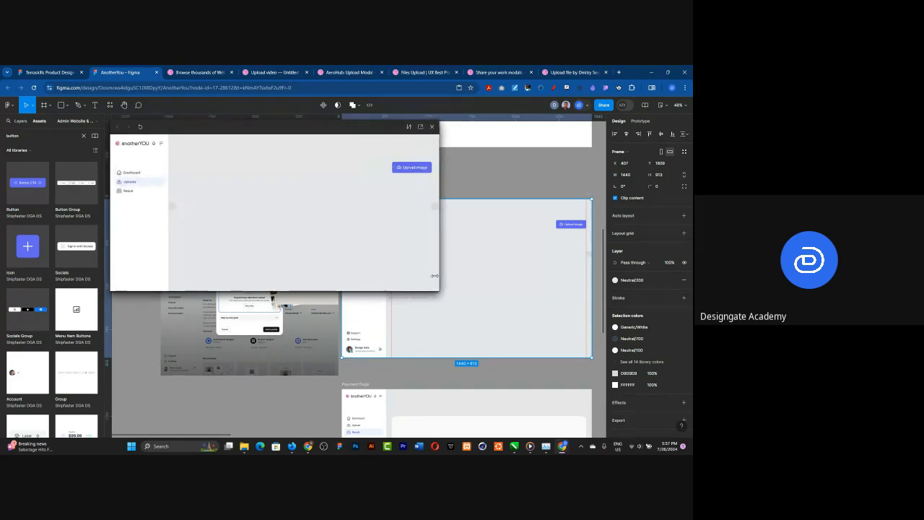
Step: Open the upload overlay in the preview and check the revised spacing in the File Upload and Take a Selfie states
{"action": "left_click", "coordinate": [417, 167]}
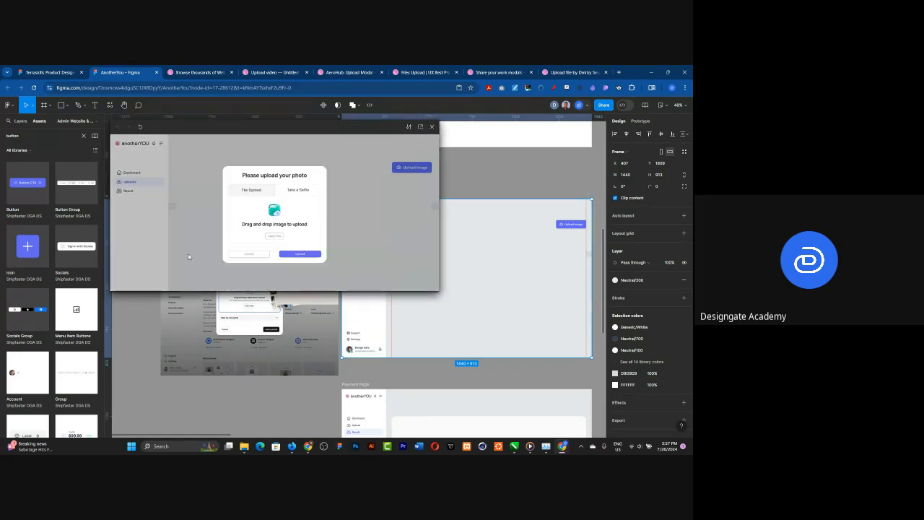
{"action": "left_click", "coordinate": [289, 192]}
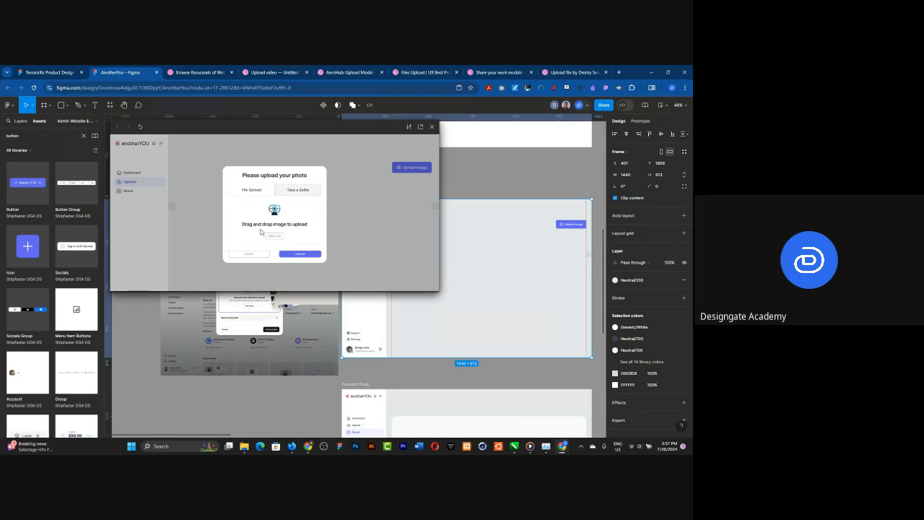
{"action": "left_click", "coordinate": [254, 193]}
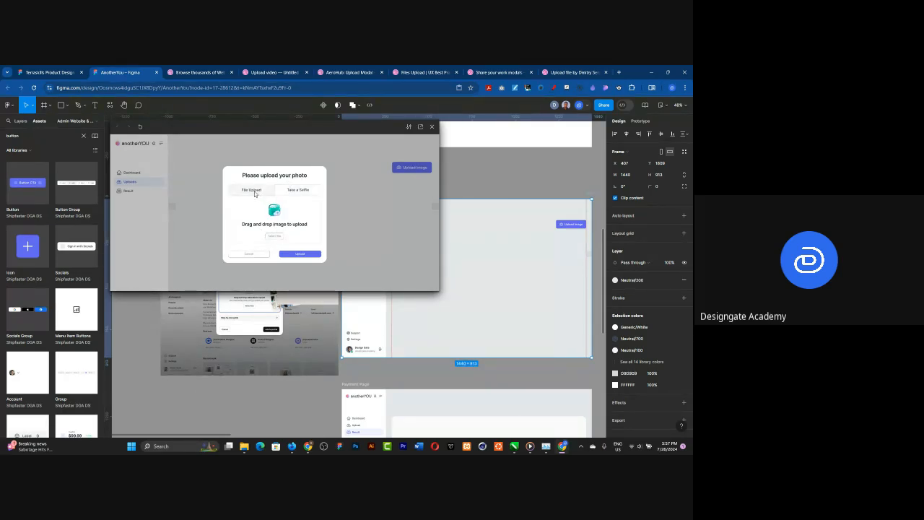
{"action": "left_click", "coordinate": [310, 190]}
{"action": "left_click", "coordinate": [255, 196]}
{"action": "left_click", "coordinate": [291, 193]}
Step: Change the instruction text in the Take a Selfie variant to "Click to launch camera"
{"action": "scroll", "coordinate": [478, 276], "scroll_direction": "down", "scroll_amount": 3, "text": "ctrl"}
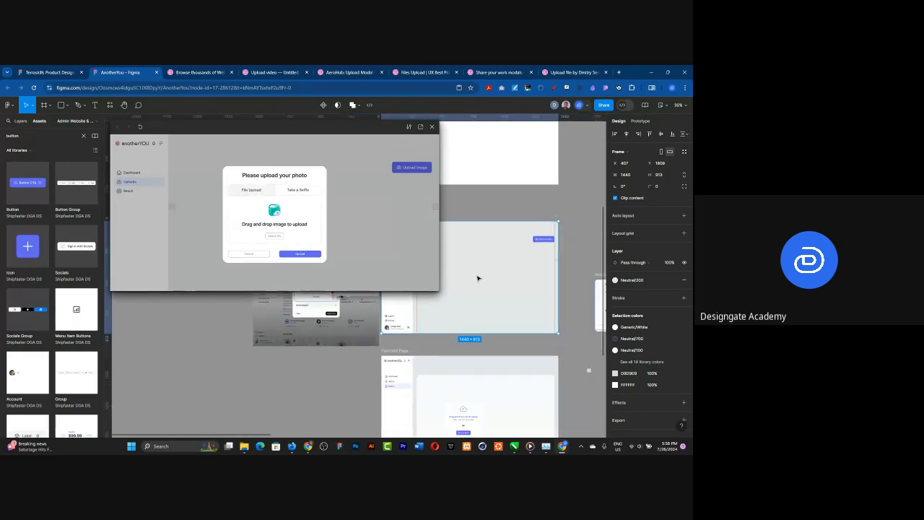
{"action": "scroll", "coordinate": [478, 277], "scroll_direction": "down", "scroll_amount": 5, "text": "ctrl"}
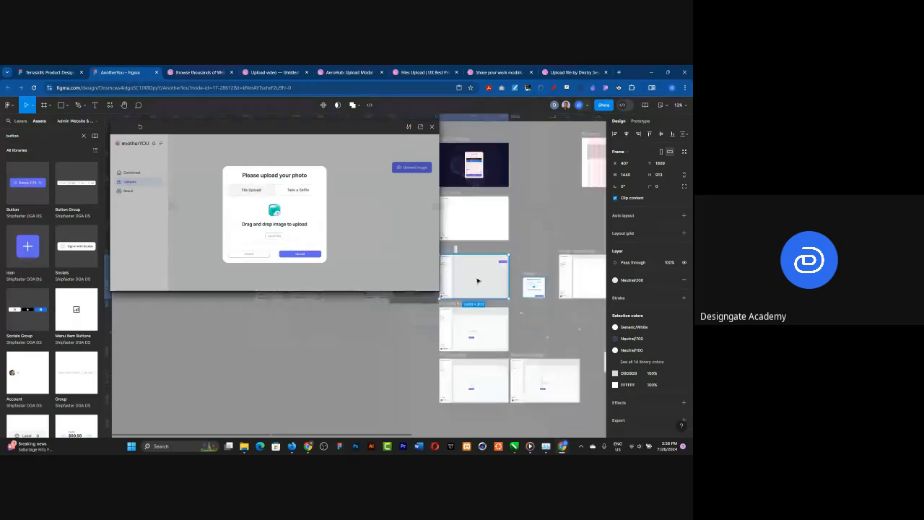
{"action": "scroll", "coordinate": [582, 327], "scroll_direction": "up", "scroll_amount": 5}
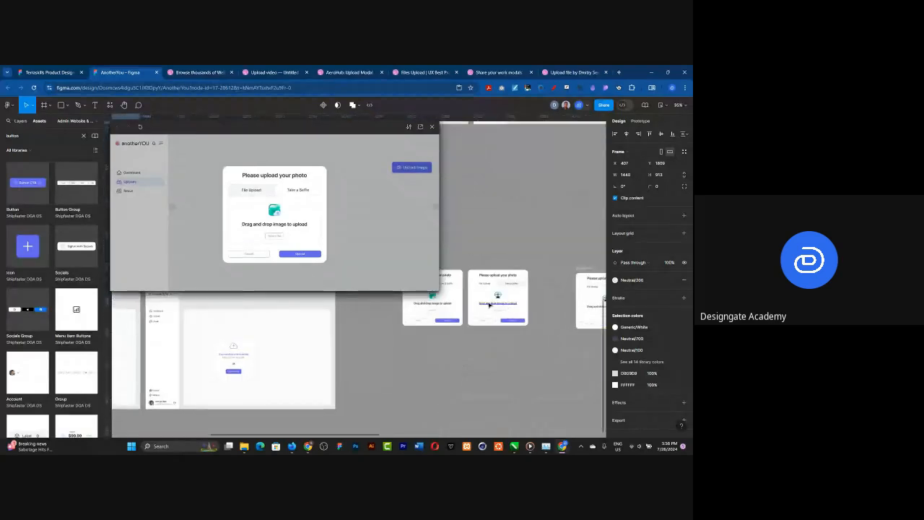
{"action": "scroll", "coordinate": [489, 305], "scroll_direction": "up", "scroll_amount": 3}
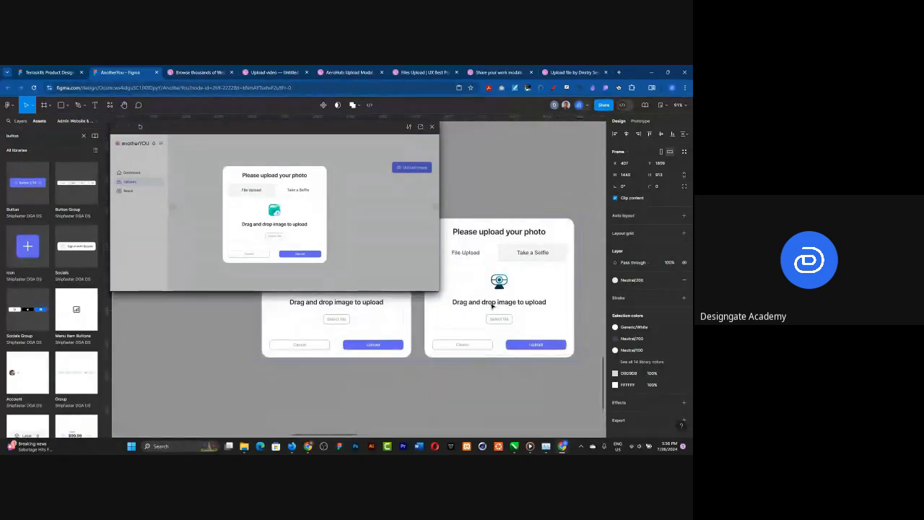
{"action": "left_click", "coordinate": [491, 302]}
{"action": "double_click", "coordinate": [491, 302]}
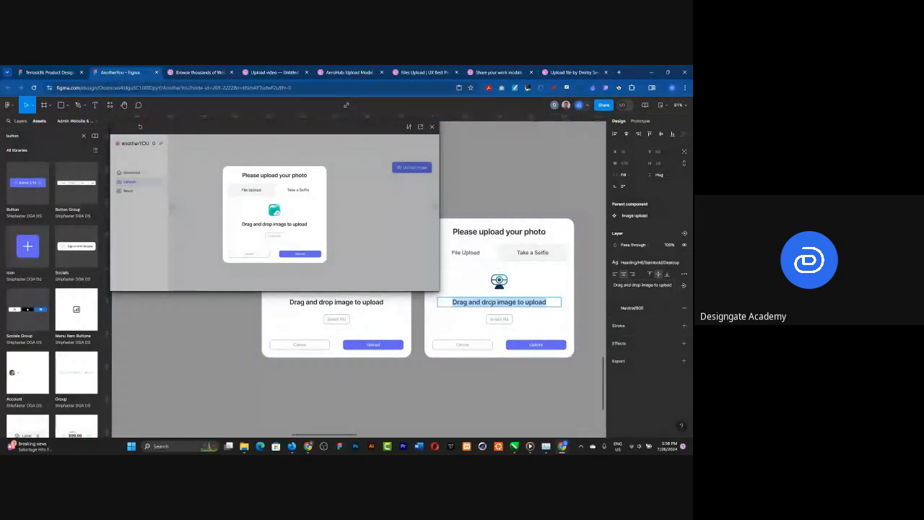
{"action": "type", "text": "Click to"}
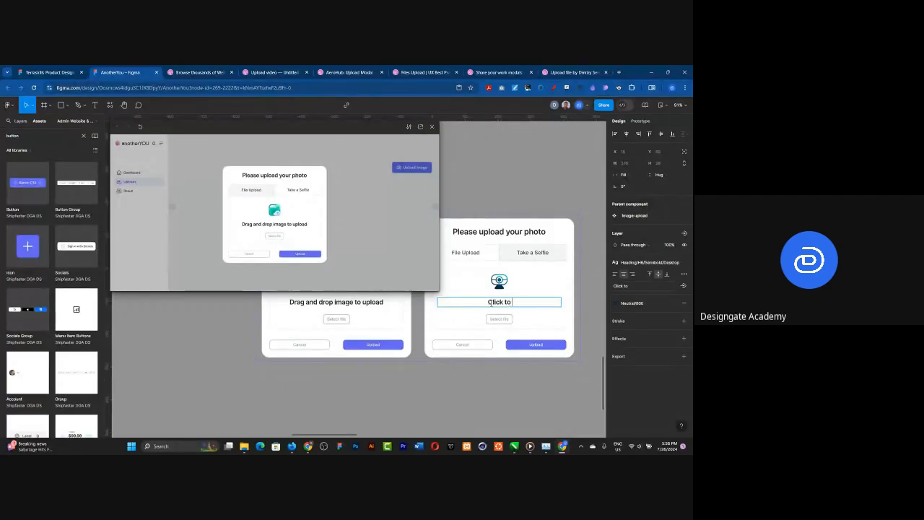
{"action": "type", "text": " lauch camera"}
{"action": "left_click", "coordinate": [499, 302]}
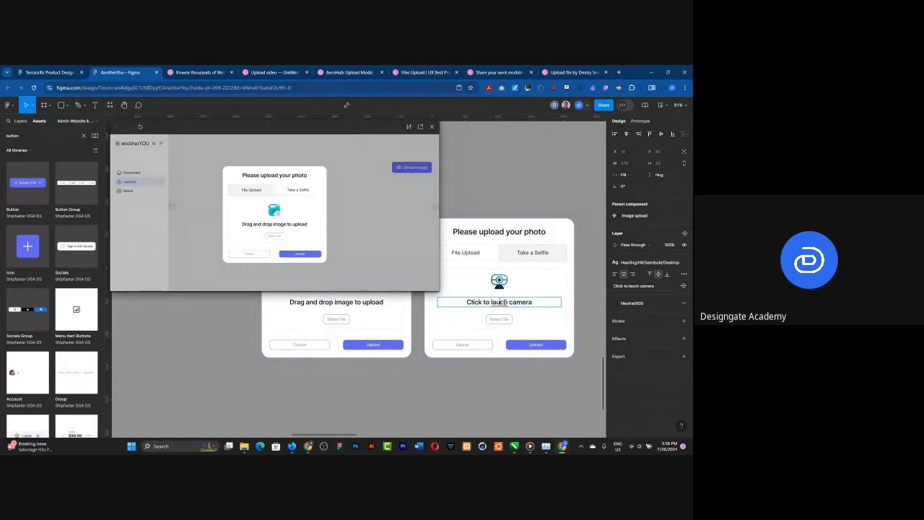
{"action": "type", "text": "n"}
Step: Change the label of the small button in the Take a Selfie variant to "Open camera"
{"action": "left_click", "coordinate": [500, 319]}
{"action": "double_click", "coordinate": [500, 319]}
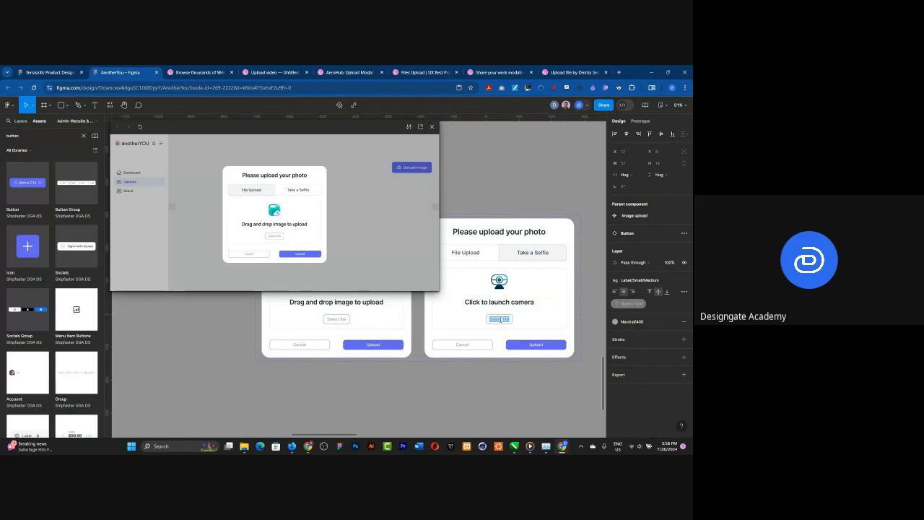
{"action": "type", "text": "Open cameraa"}
{"action": "left_click", "coordinate": [496, 395]}
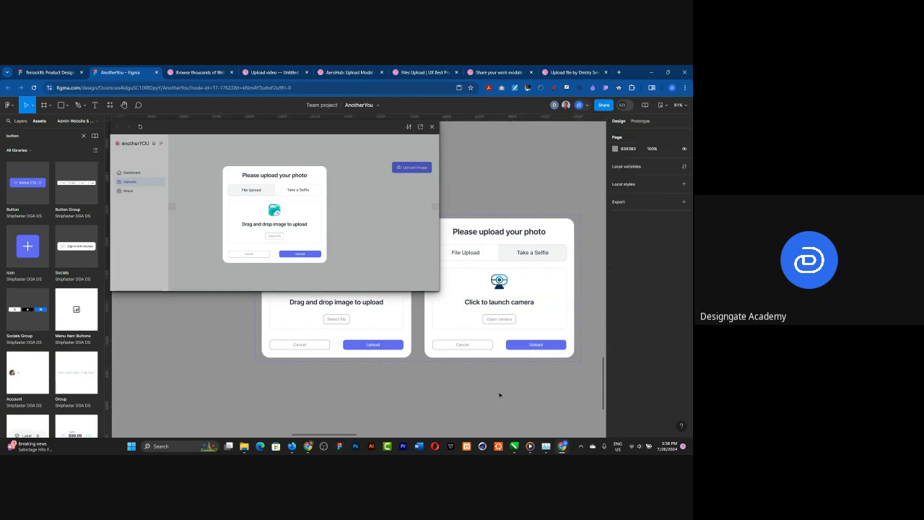
Step: Reword the instruction text in the Take a Selfie variant to "Click to take a photo"
{"action": "left_click", "coordinate": [513, 304]}
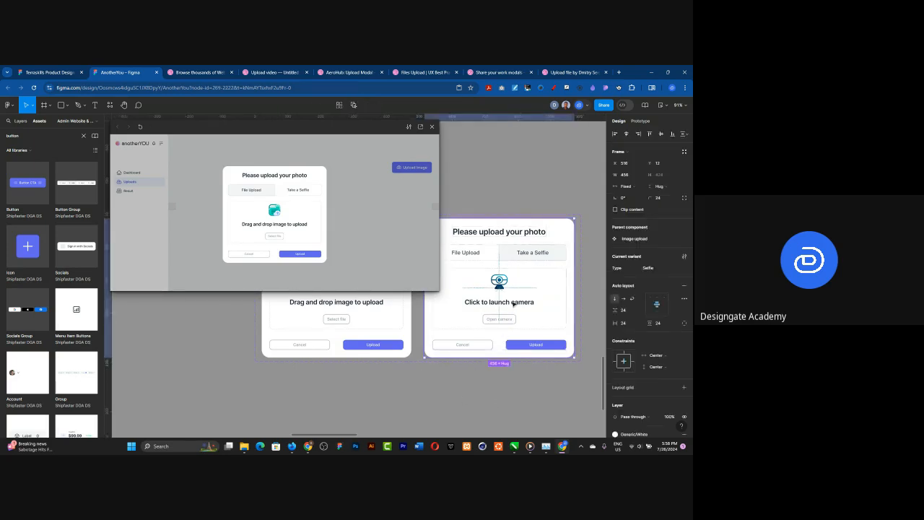
{"action": "left_click", "coordinate": [513, 304]}
{"action": "double_click", "coordinate": [513, 303]}
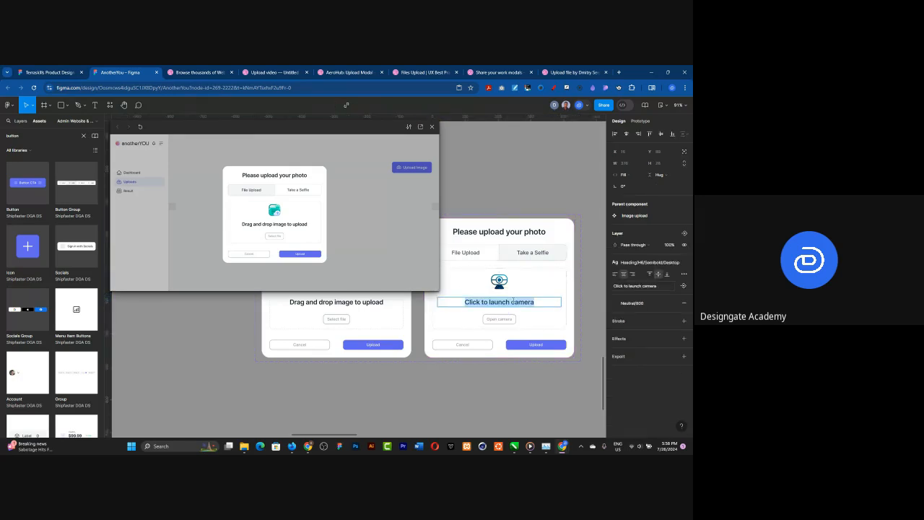
{"action": "left_click", "coordinate": [506, 302]}
{"action": "left_click", "coordinate": [552, 302], "text": "shift"}
{"action": "type", "text": "tke"}
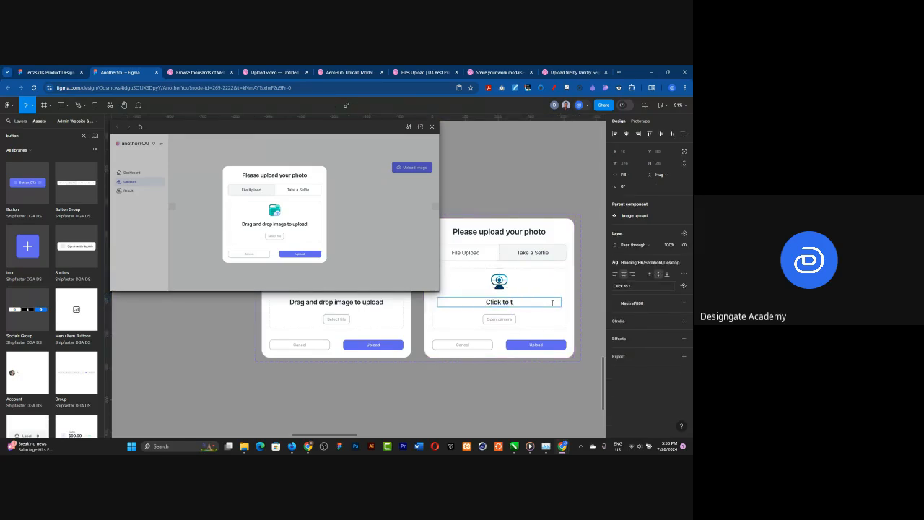
{"action": "key", "text": "BackSpace"}
{"action": "key", "text": "BackSpace"}
{"action": "type", "text": "ake a photo"}
{"action": "key", "text": "Escape"}
{"action": "left_click", "coordinate": [509, 385]}
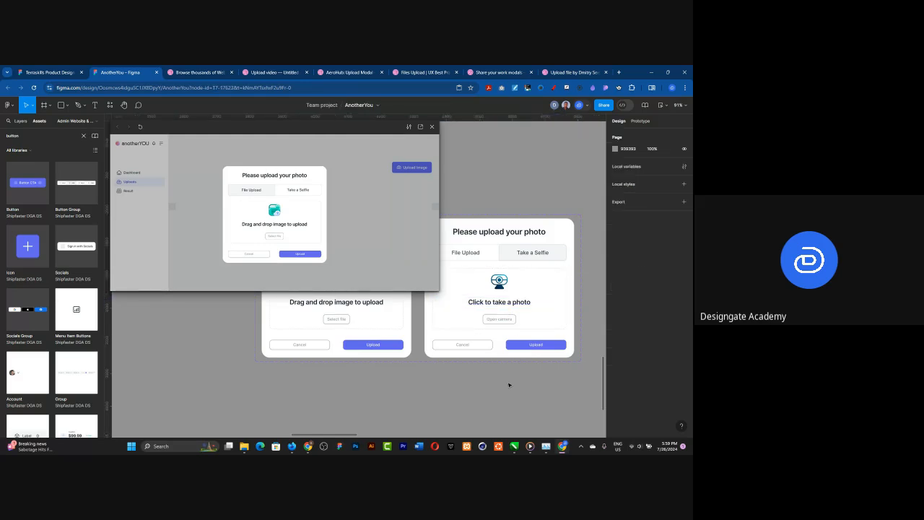
Step: Reopen the upload overlay in the preview and compare the texts of its File Upload and Take a Selfie states
{"action": "left_click", "coordinate": [350, 203]}
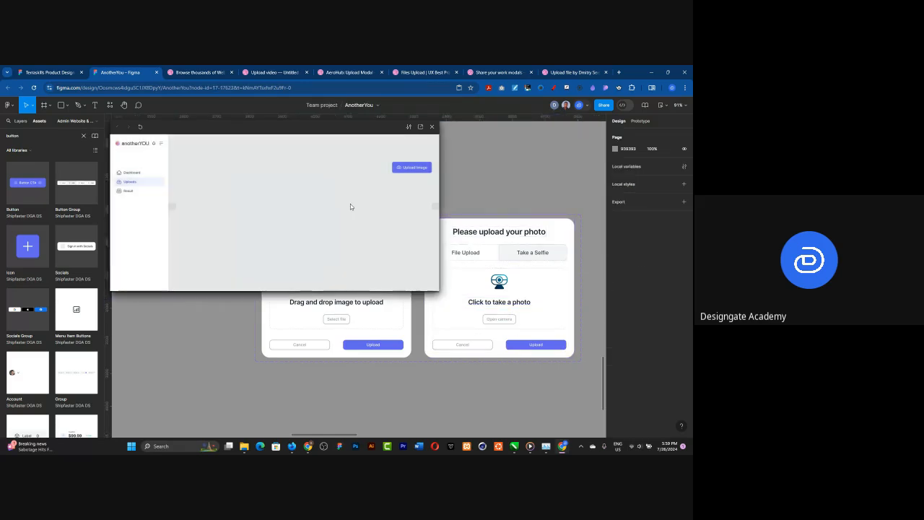
{"action": "left_click", "coordinate": [398, 173]}
{"action": "left_click", "coordinate": [300, 190]}
{"action": "left_click", "coordinate": [252, 193]}
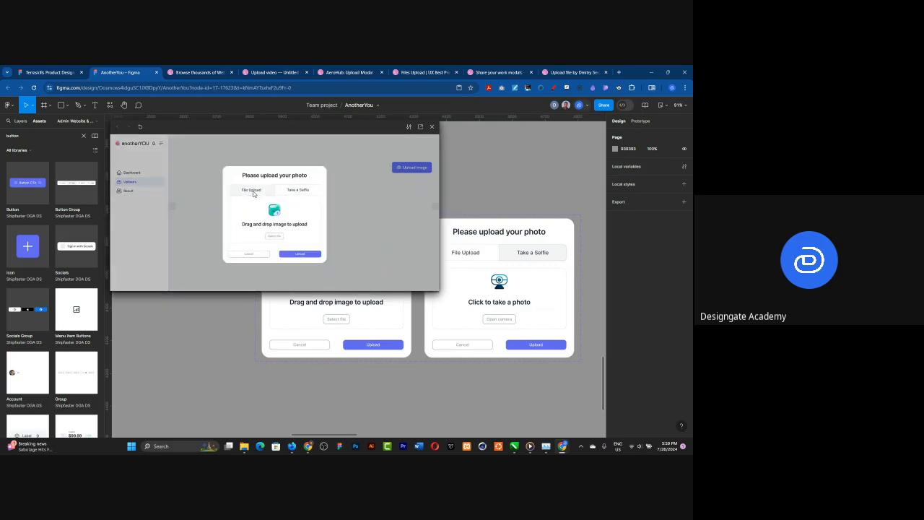
{"action": "left_click", "coordinate": [297, 195]}
{"action": "left_click", "coordinate": [254, 192]}
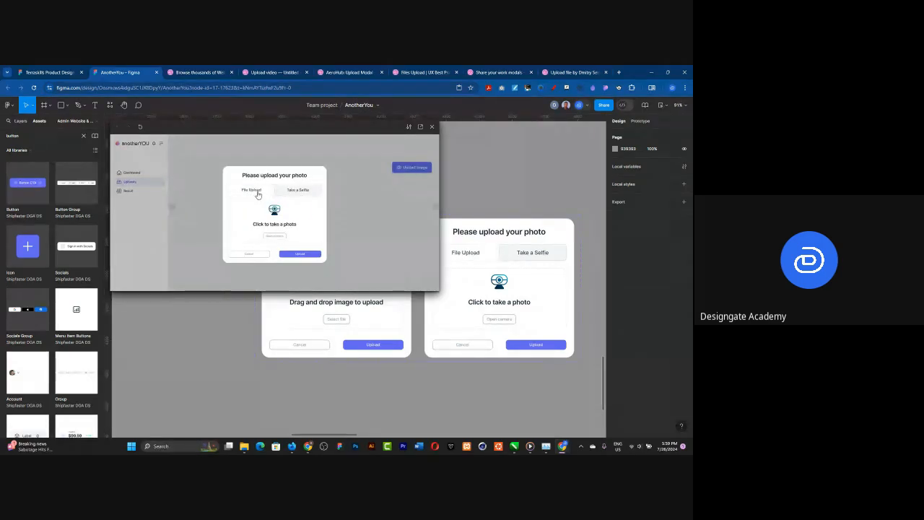
{"action": "left_click", "coordinate": [290, 196]}
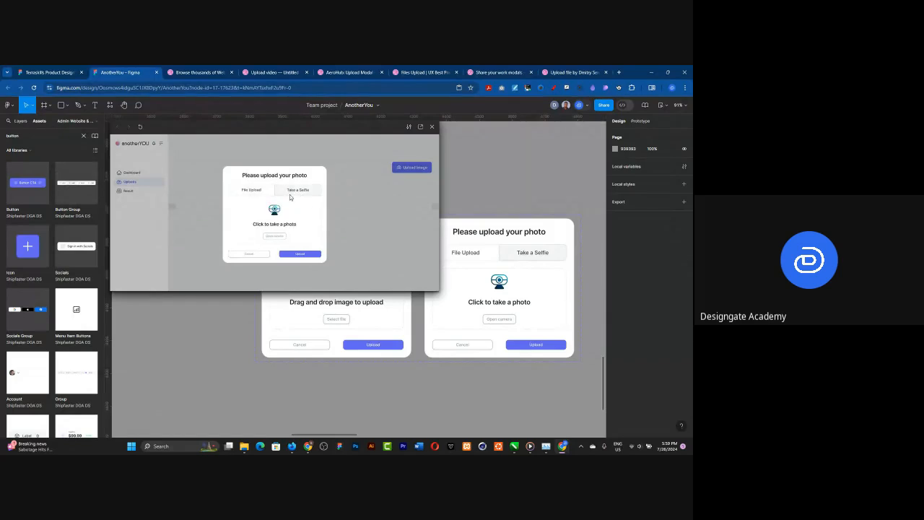
{"action": "left_click", "coordinate": [249, 197]}
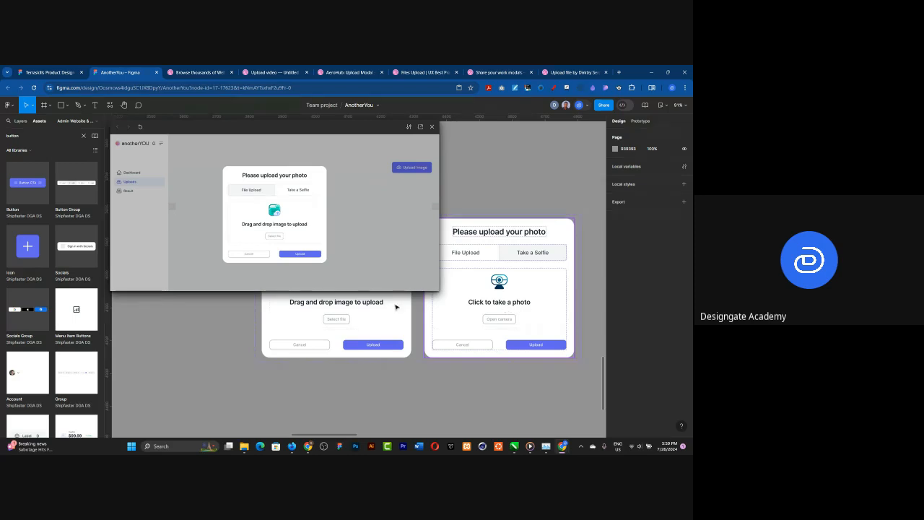
Step: Apply the Paragraph/Large Semibold text style to "Drag and drop image to upload" in the File Upload variant
{"action": "left_click", "coordinate": [363, 303]}
{"action": "left_click", "coordinate": [363, 303]}
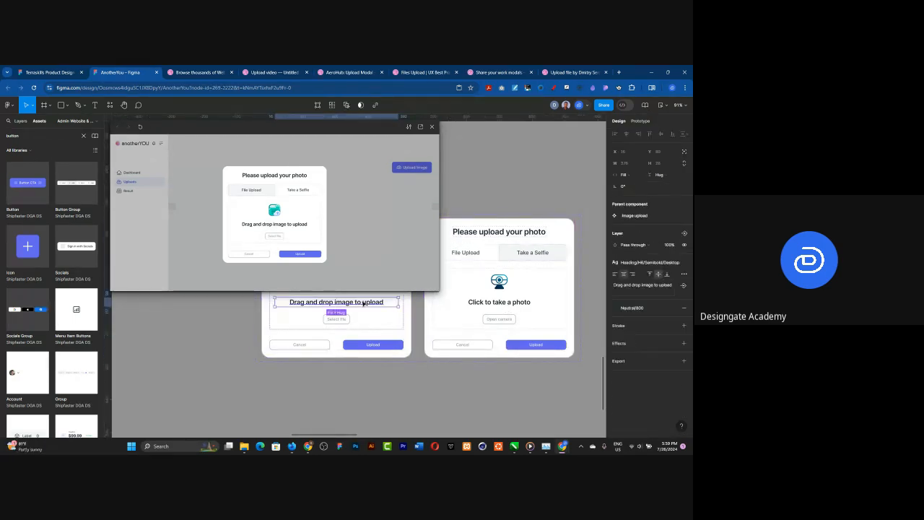
{"action": "left_click", "coordinate": [628, 265]}
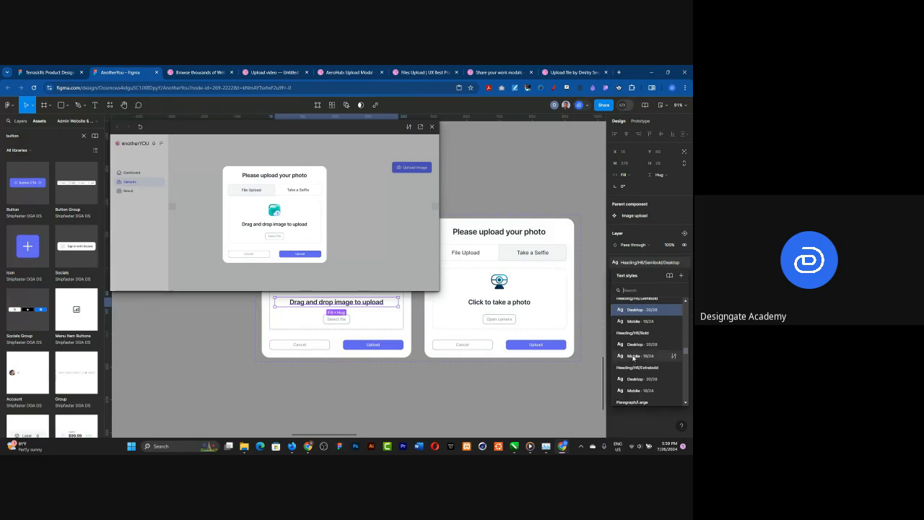
{"action": "scroll", "coordinate": [635, 360], "scroll_direction": "down", "scroll_amount": 2}
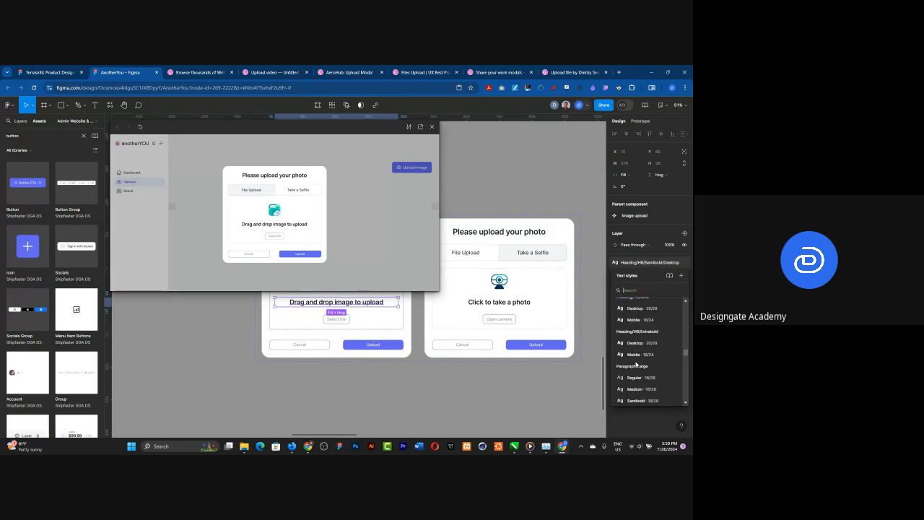
{"action": "scroll", "coordinate": [649, 366], "scroll_direction": "down", "scroll_amount": 2}
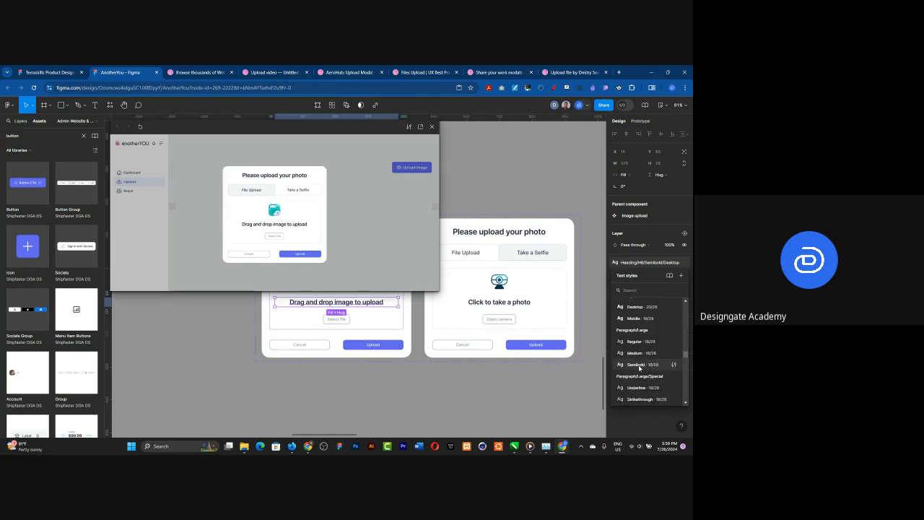
{"action": "left_click", "coordinate": [638, 364]}
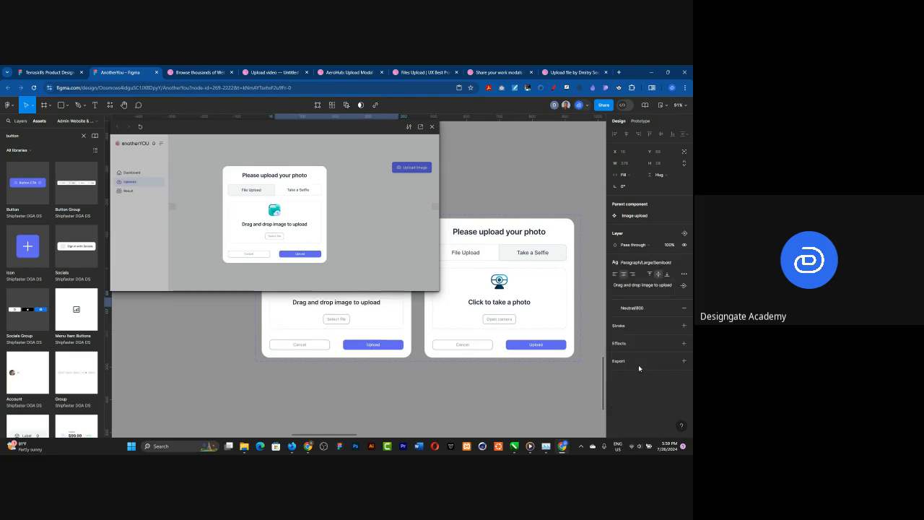
Step: Apply the Paragraph/Large Semibold text style to "Click to take a photo" in the Selfie variant
{"action": "left_click", "coordinate": [523, 307]}
{"action": "left_click", "coordinate": [523, 306]}
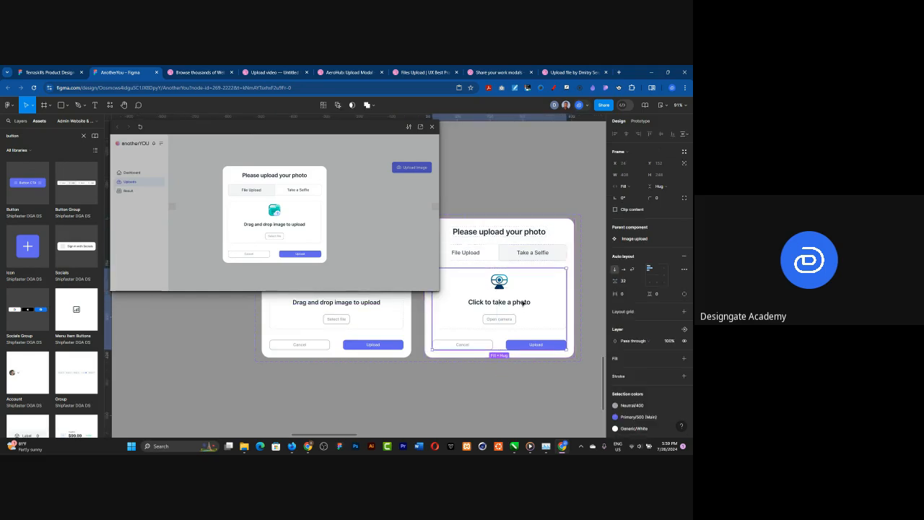
{"action": "left_click", "coordinate": [523, 303]}
{"action": "left_click", "coordinate": [523, 303]}
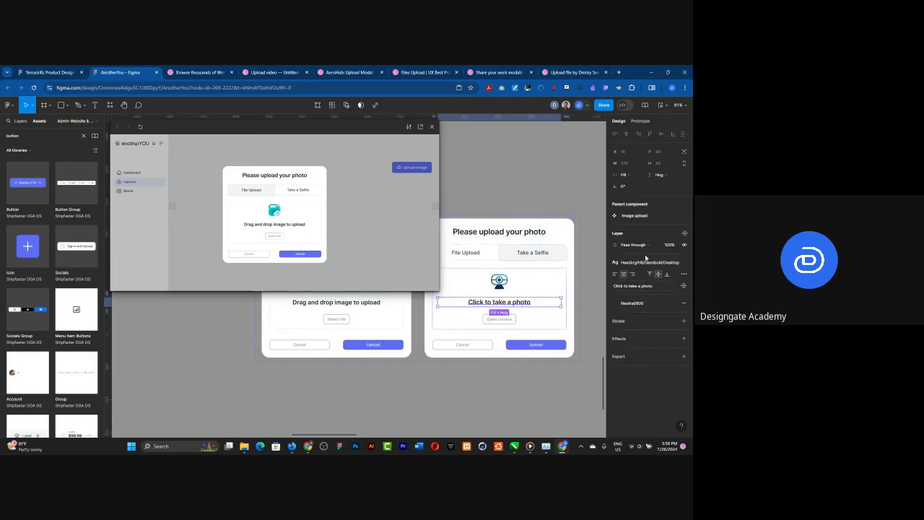
{"action": "left_click", "coordinate": [648, 262]}
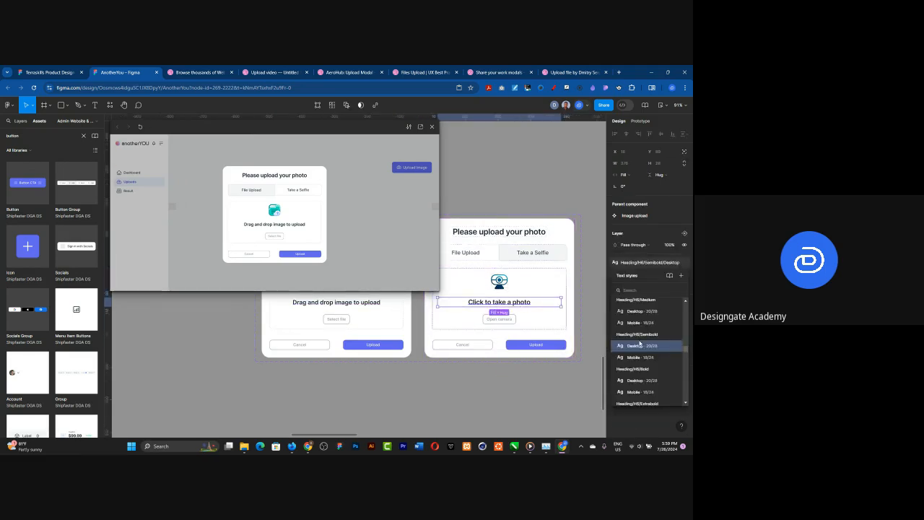
{"action": "scroll", "coordinate": [639, 347], "scroll_direction": "down", "scroll_amount": 3}
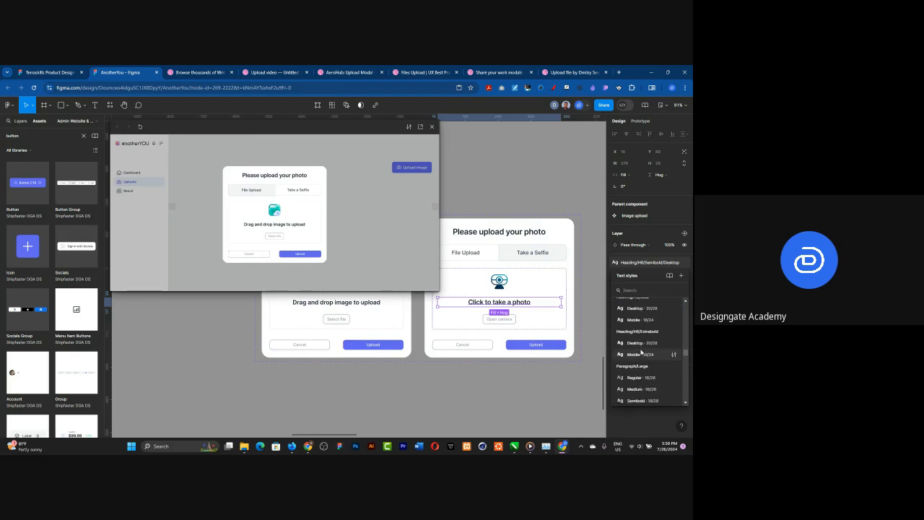
{"action": "left_click", "coordinate": [641, 364]}
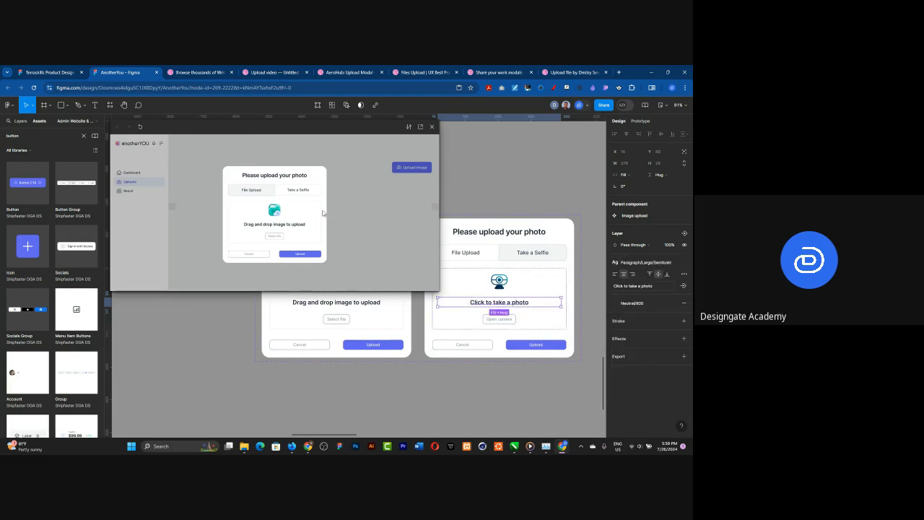
Step: Check the restyled texts in the preview by toggling between File Upload and Take a Selfie, and close the preview
{"action": "left_click", "coordinate": [290, 192]}
{"action": "left_click", "coordinate": [258, 191]}
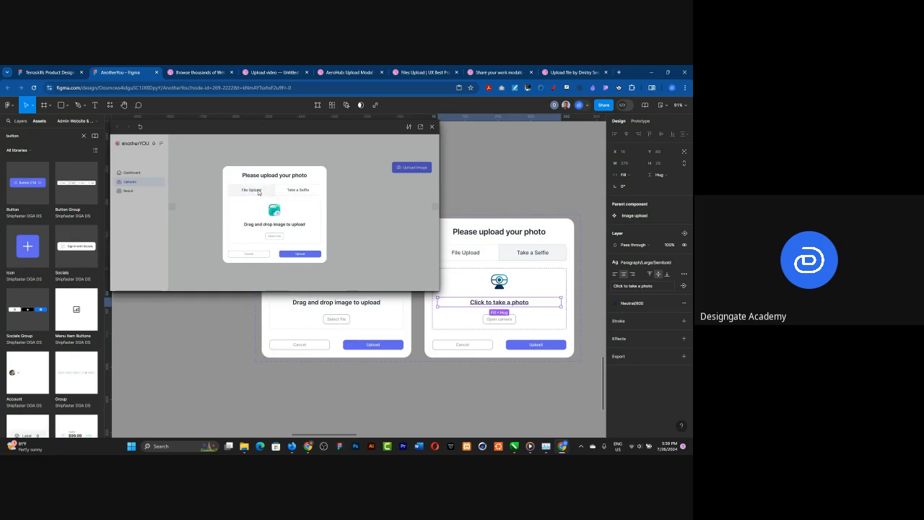
{"action": "left_click", "coordinate": [304, 192]}
{"action": "left_click", "coordinate": [253, 191]}
{"action": "left_click", "coordinate": [296, 190]}
{"action": "left_click", "coordinate": [251, 193]}
{"action": "left_click", "coordinate": [303, 191]}
{"action": "left_click", "coordinate": [277, 191]}
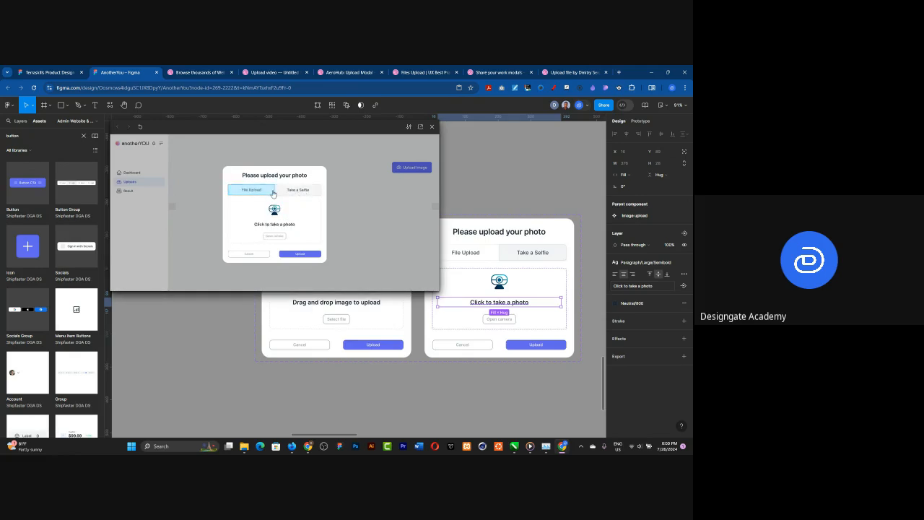
{"action": "left_click", "coordinate": [432, 126]}
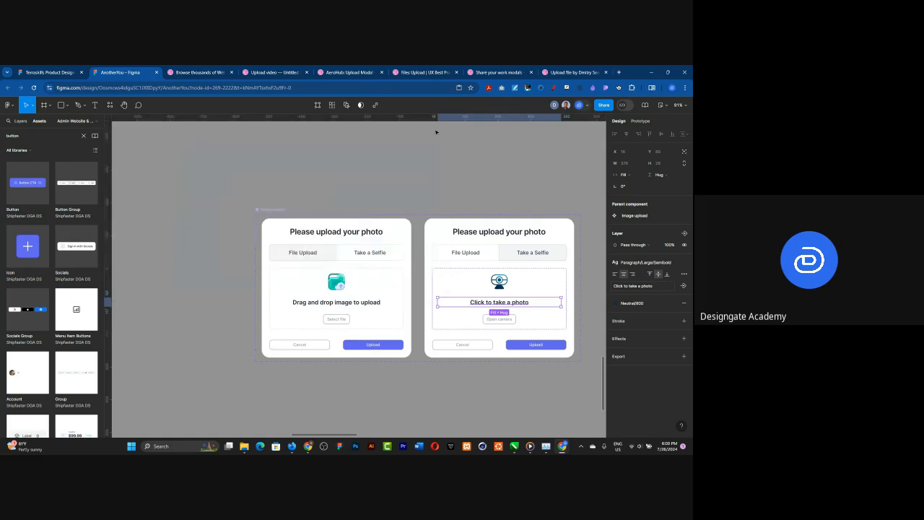
Step: Delete the two small spacer squares at the content area's side edges in the Upload frame
{"action": "scroll", "coordinate": [427, 205], "scroll_direction": "down", "scroll_amount": 10}
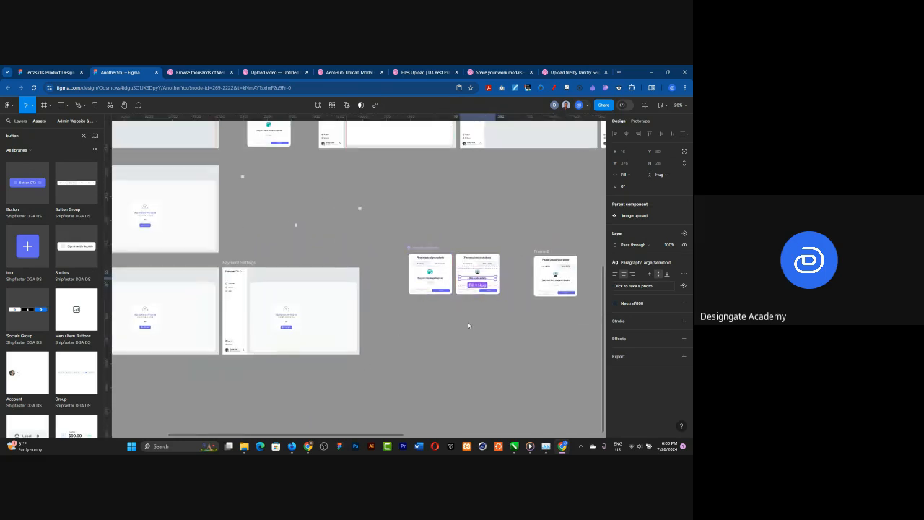
{"action": "left_click", "coordinate": [503, 293]}
{"action": "scroll", "coordinate": [512, 290], "scroll_direction": "down", "scroll_amount": 3}
{"action": "scroll", "coordinate": [512, 291], "scroll_direction": "down", "scroll_amount": 2}
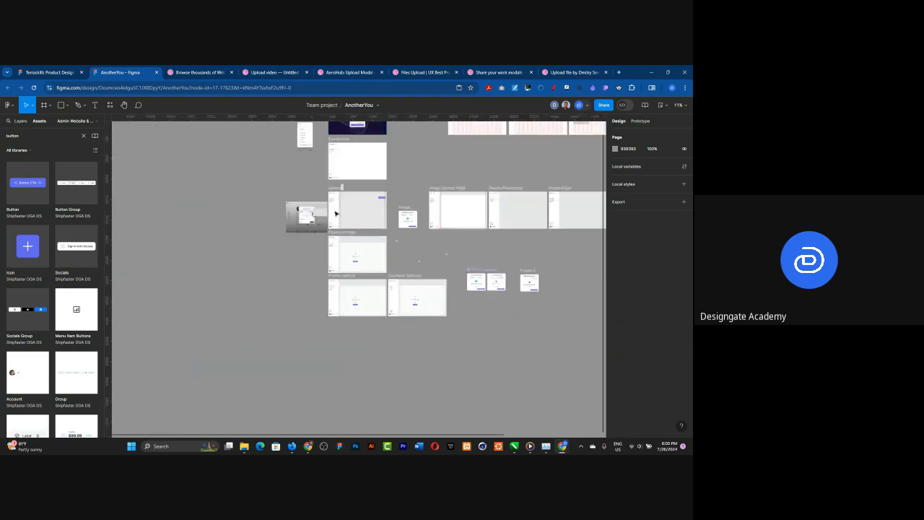
{"action": "scroll", "coordinate": [410, 205], "scroll_direction": "up", "scroll_amount": 5}
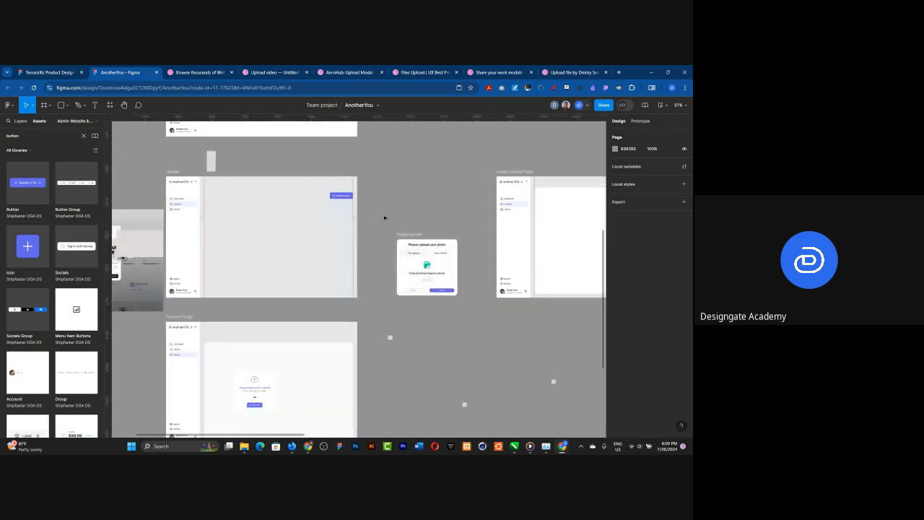
{"action": "left_click", "coordinate": [355, 218]}
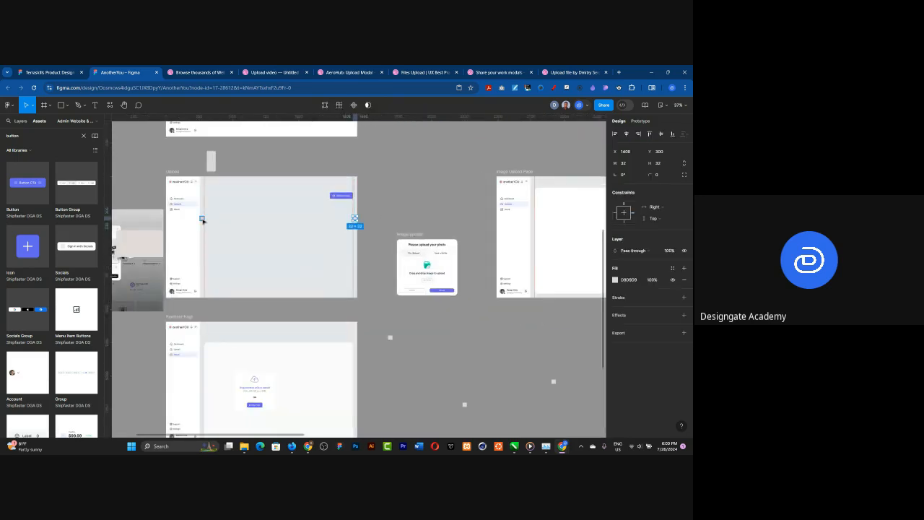
{"action": "left_click", "coordinate": [201, 217], "text": "shift"}
{"action": "key", "text": "Delete"}
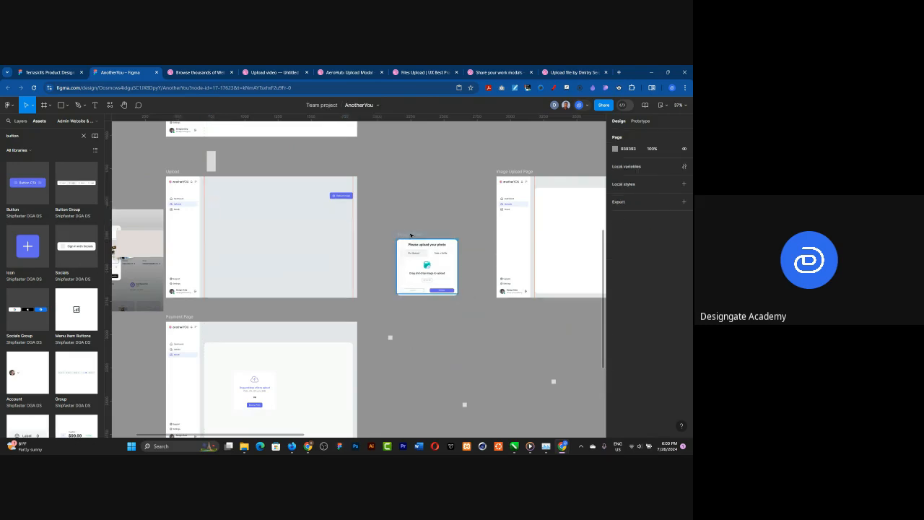
Step: Inspect the Image upload overlay frame and the File Upload and Selfie component variants on the canvas
{"action": "left_click", "coordinate": [418, 246]}
{"action": "scroll", "coordinate": [379, 216], "scroll_direction": "down", "scroll_amount": 5}
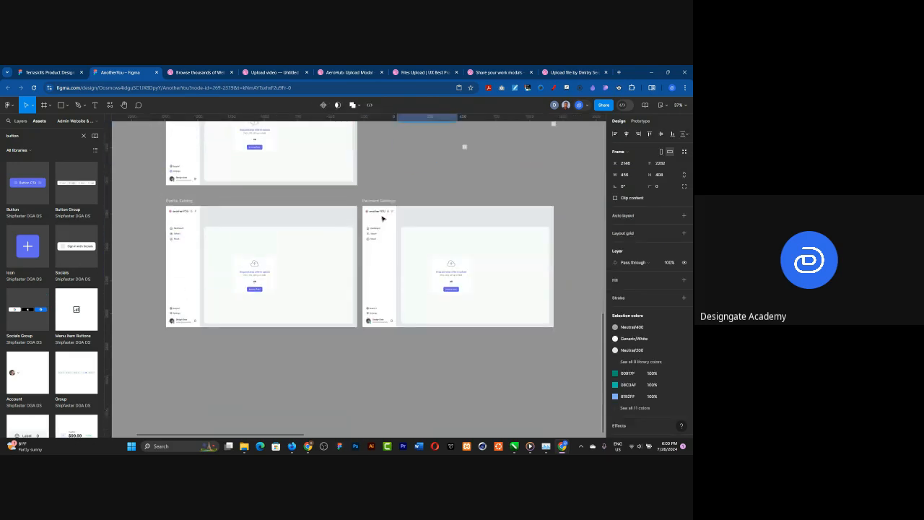
{"action": "scroll", "coordinate": [364, 216], "scroll_direction": "down", "scroll_amount": 6}
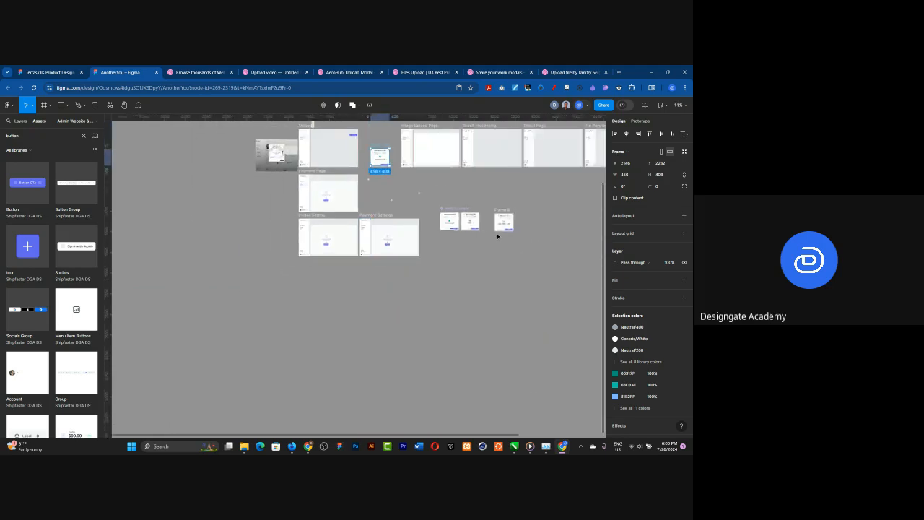
{"action": "scroll", "coordinate": [440, 227], "scroll_direction": "up", "scroll_amount": 10}
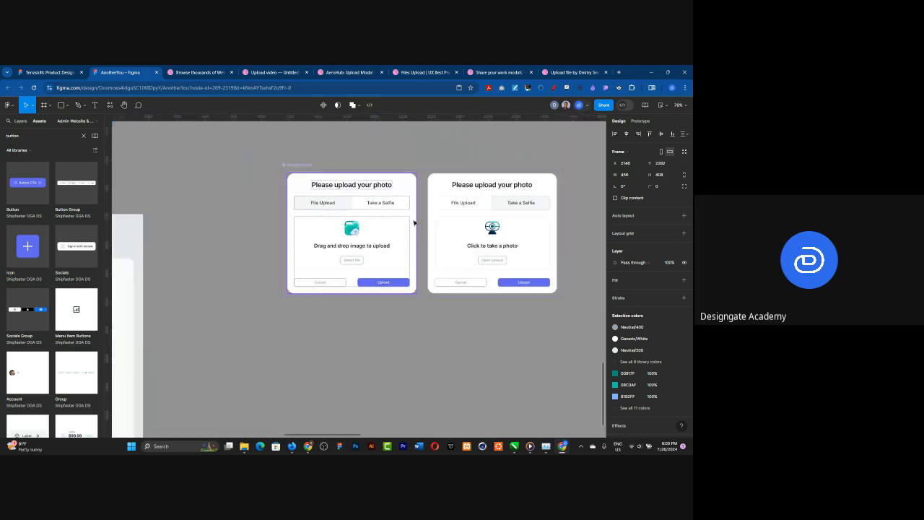
{"action": "left_click", "coordinate": [414, 222]}
{"action": "left_click", "coordinate": [444, 221]}
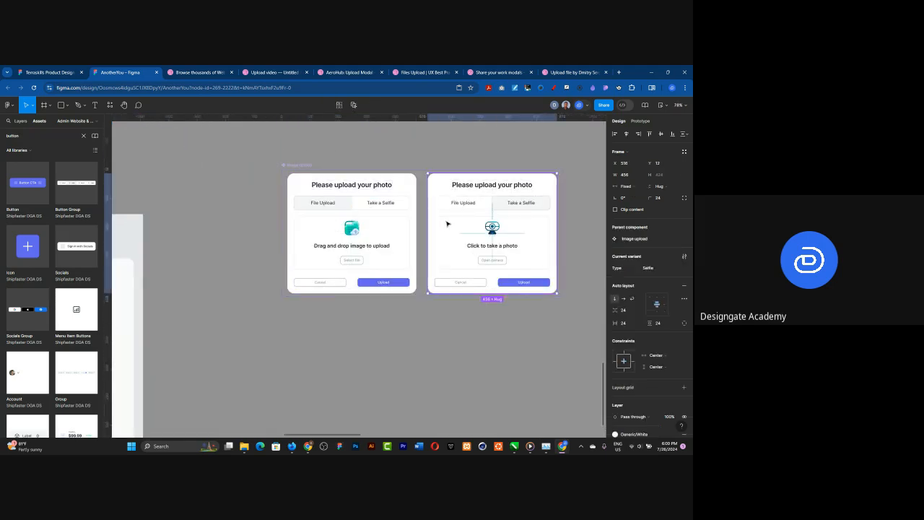
{"action": "scroll", "coordinate": [545, 260], "scroll_direction": "down", "scroll_amount": 3}
{"action": "scroll", "coordinate": [543, 258], "scroll_direction": "down", "scroll_amount": 3}
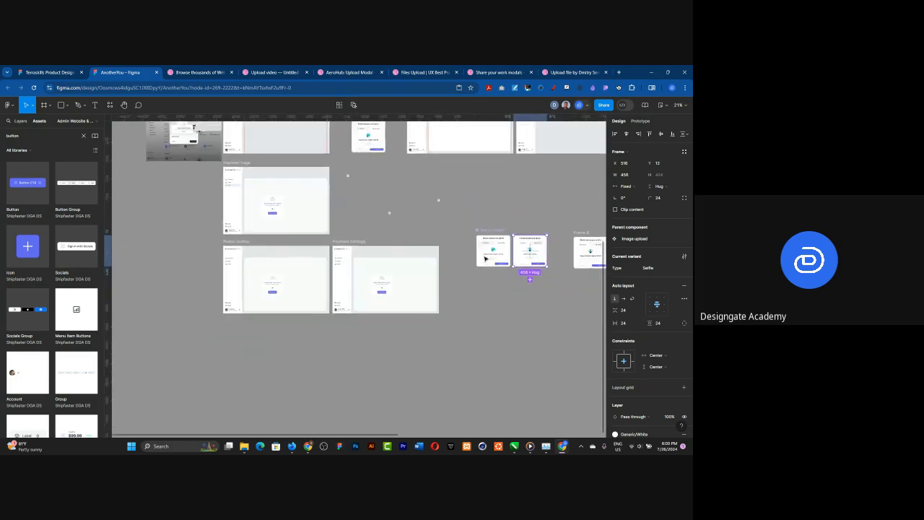
{"action": "scroll", "coordinate": [384, 163], "scroll_direction": "up", "scroll_amount": 10}
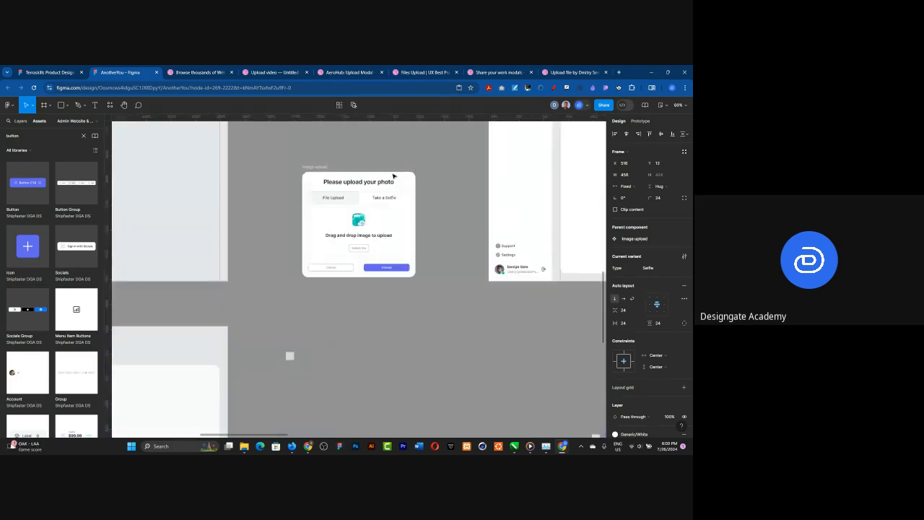
Step: Extend the Image upload frame's bottom edge to enclose the full height of the upload card
{"action": "left_click", "coordinate": [295, 167]}
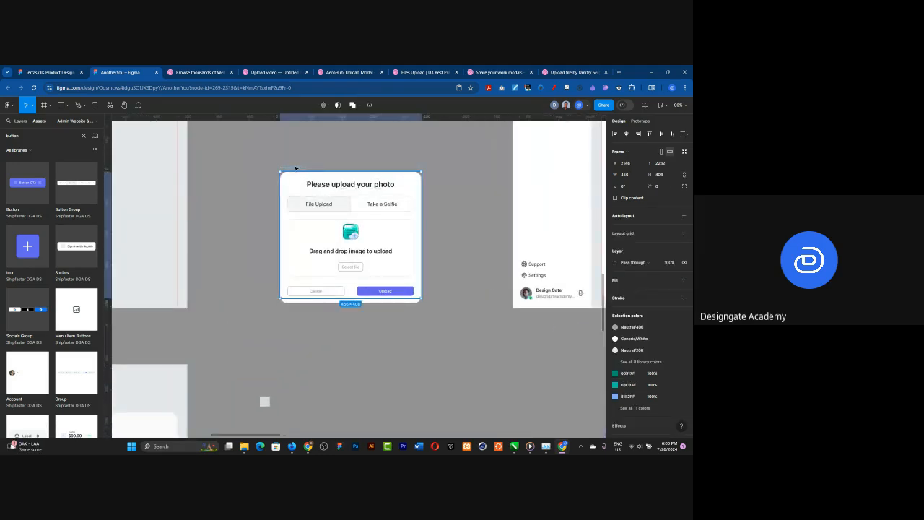
{"action": "left_click_drag", "start_coordinate": [351, 299], "coordinate": [350, 303]}
{"action": "left_click", "coordinate": [445, 318]}
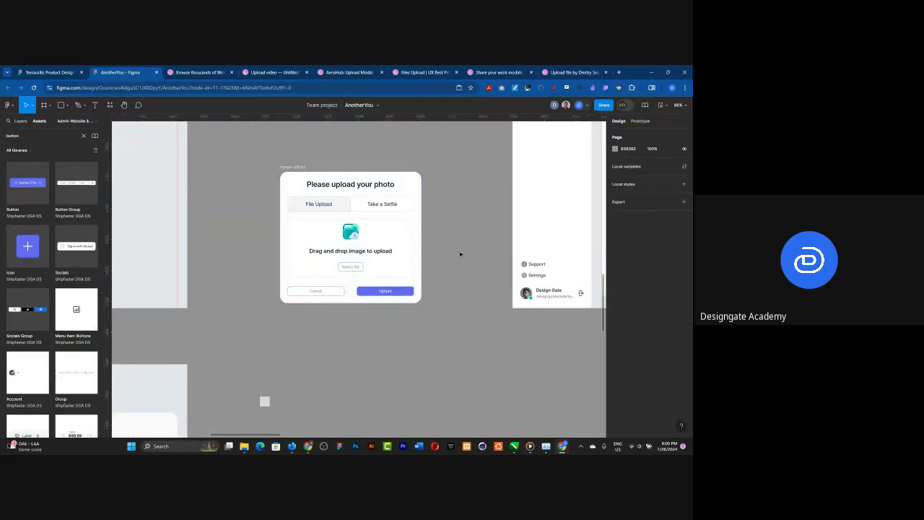
{"action": "scroll", "coordinate": [292, 271], "scroll_direction": "down", "scroll_amount": 5}
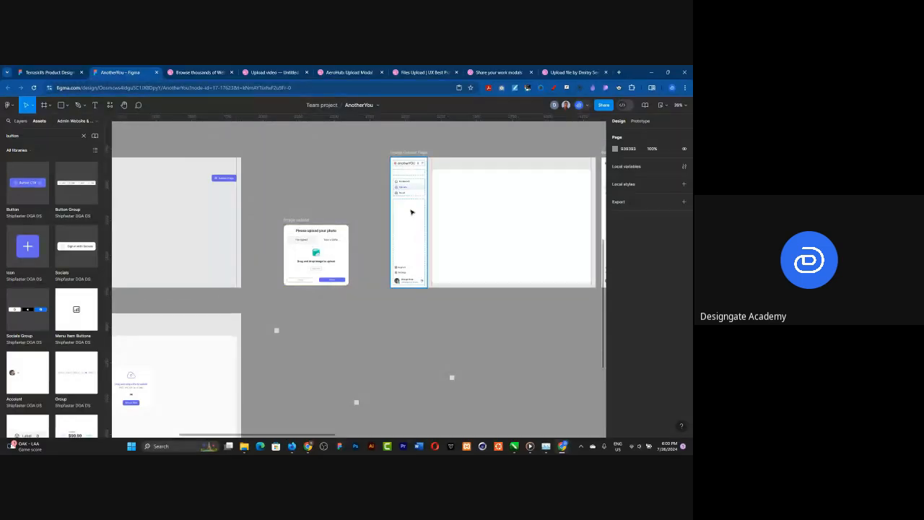
{"action": "scroll", "coordinate": [411, 212], "scroll_direction": "down", "scroll_amount": 2}
{"action": "scroll", "coordinate": [292, 216], "scroll_direction": "up", "scroll_amount": 8}
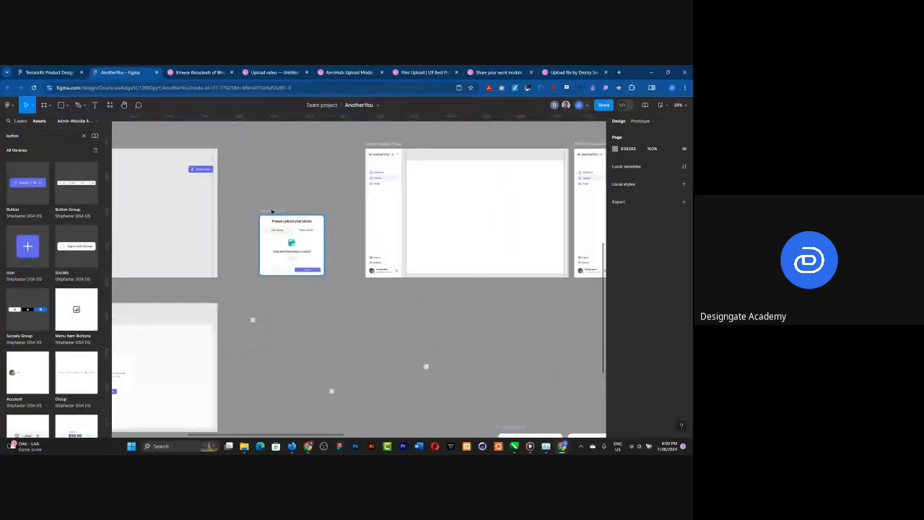
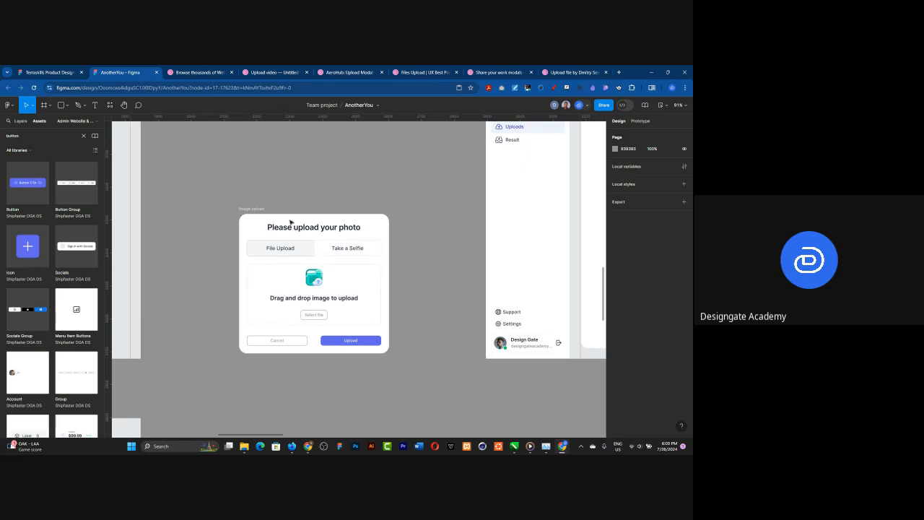
Step: Rename the standalone upload card frame beside the component variants as Loading Screen and place a duplicate beside it
{"action": "scroll", "coordinate": [224, 287], "scroll_direction": "down", "scroll_amount": 3}
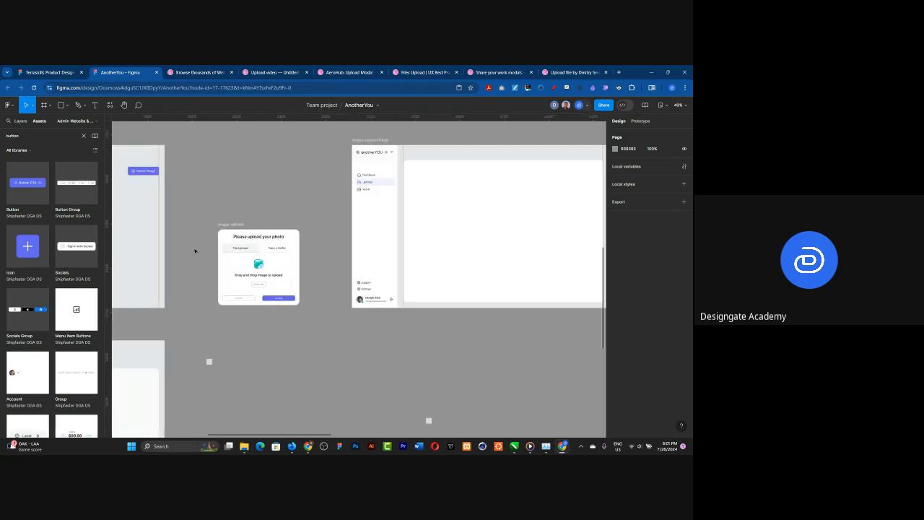
{"action": "scroll", "coordinate": [195, 250], "scroll_direction": "down", "scroll_amount": 5}
{"action": "scroll", "coordinate": [399, 367], "scroll_direction": "up", "scroll_amount": 3}
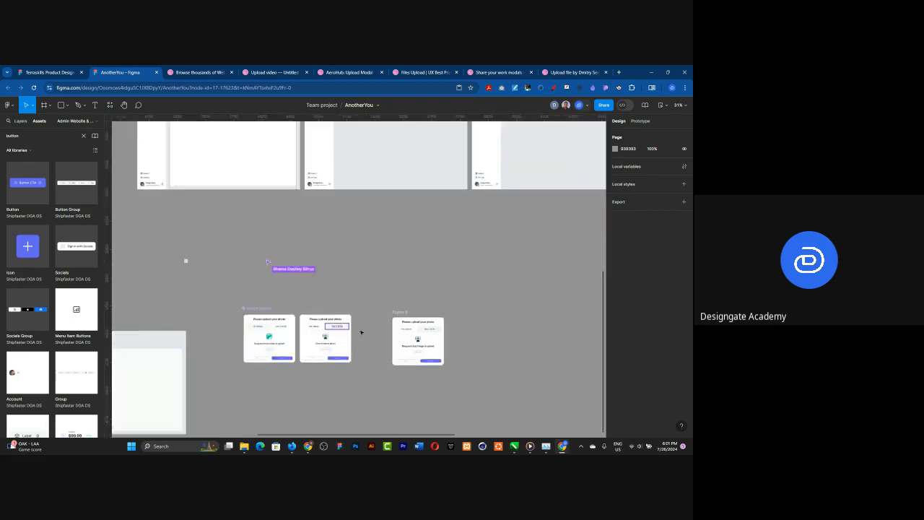
{"action": "scroll", "coordinate": [421, 366], "scroll_direction": "up", "scroll_amount": 5}
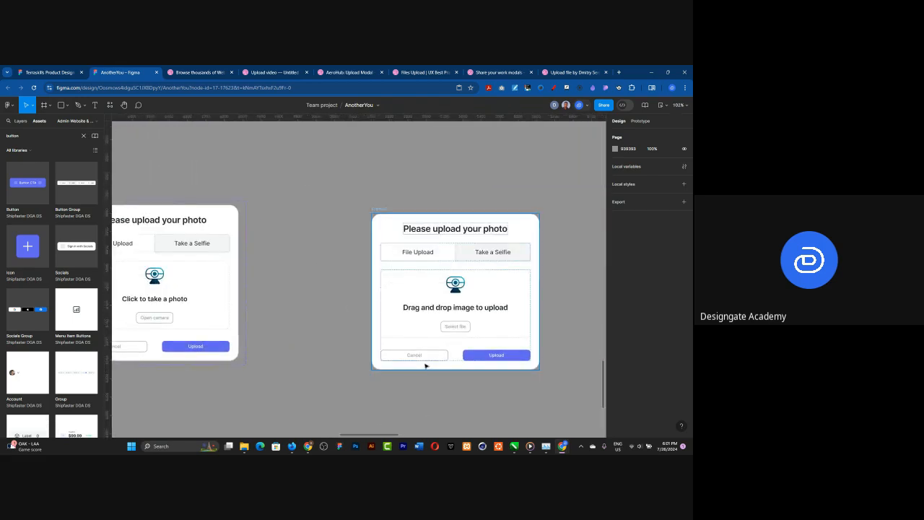
{"action": "scroll", "coordinate": [459, 342], "scroll_direction": "down", "scroll_amount": 2}
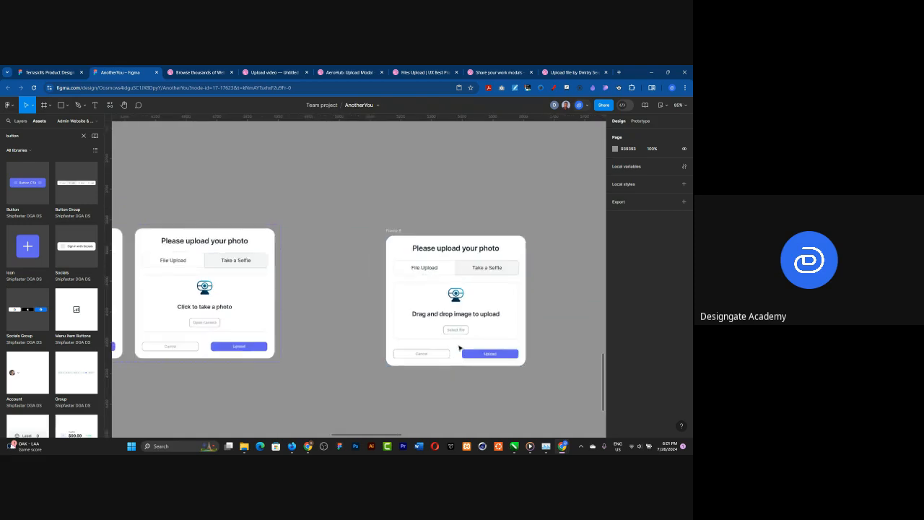
{"action": "left_click", "coordinate": [390, 231]}
{"action": "double_click", "coordinate": [393, 230]}
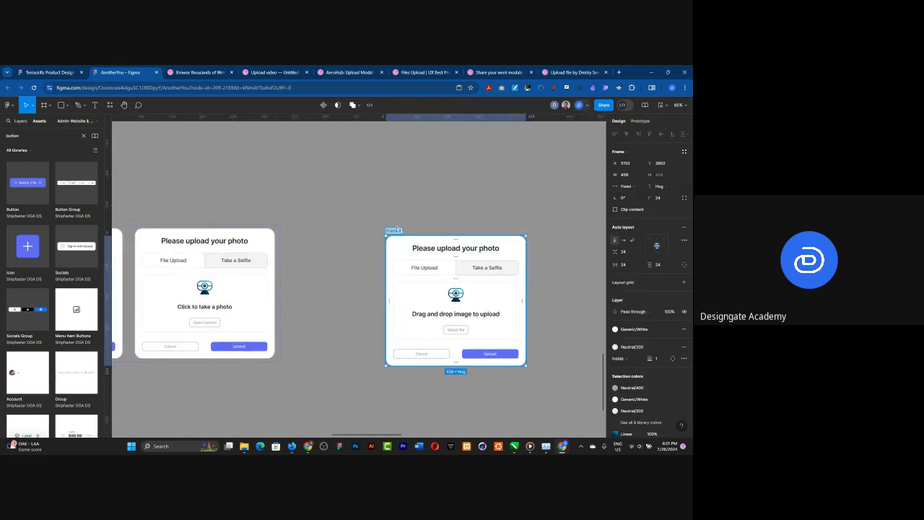
{"action": "key", "text": "BackSpace"}
{"action": "type", "text": "Loading Scr..."}
{"action": "key", "text": "Return"}
{"action": "scroll", "coordinate": [412, 232], "scroll_direction": "down", "scroll_amount": 15}
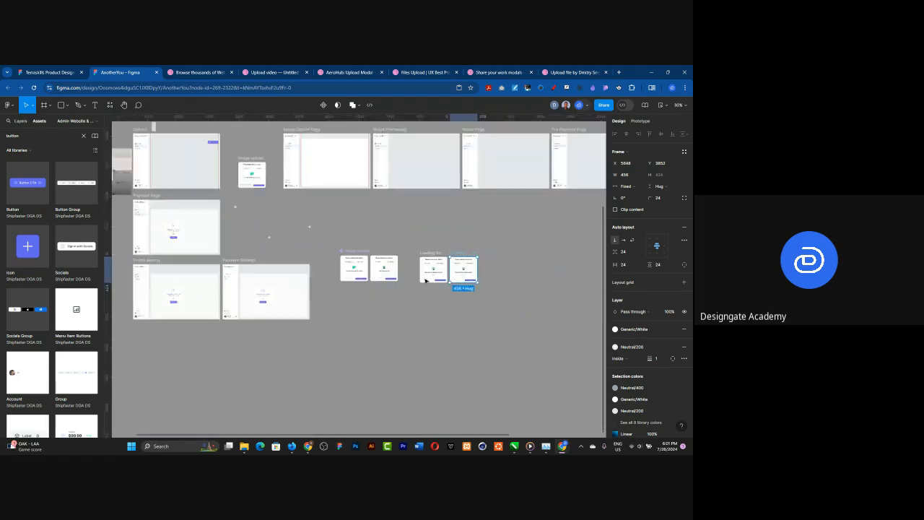
Step: Shift the row of five pages, from Image Upload Page to Result Page with Contact Info, further right to make room beside Image upload
{"action": "scroll", "coordinate": [397, 265], "scroll_direction": "up", "scroll_amount": 5}
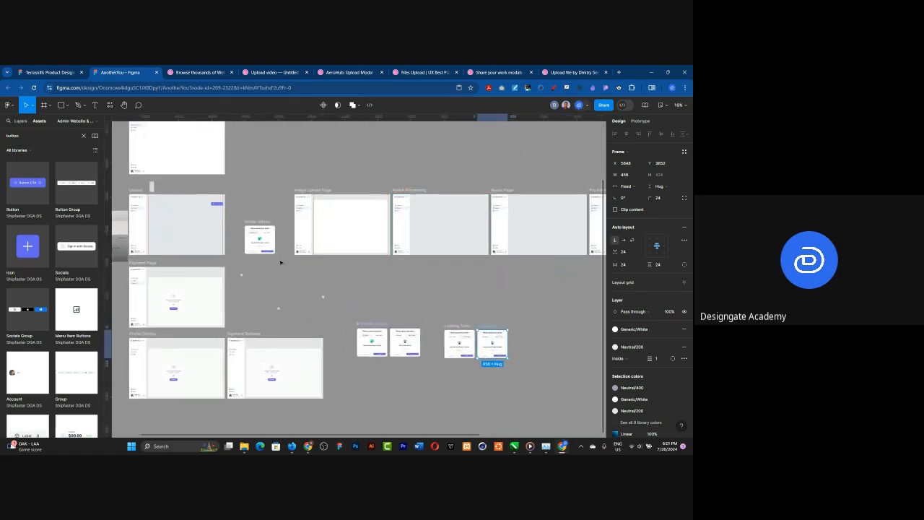
{"action": "scroll", "coordinate": [257, 248], "scroll_direction": "up", "scroll_amount": 8}
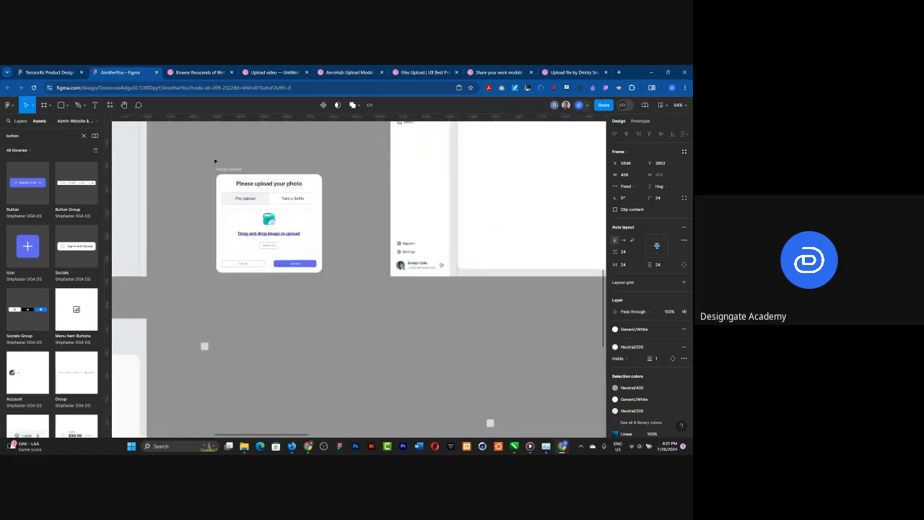
{"action": "scroll", "coordinate": [244, 205], "scroll_direction": "down", "scroll_amount": 3}
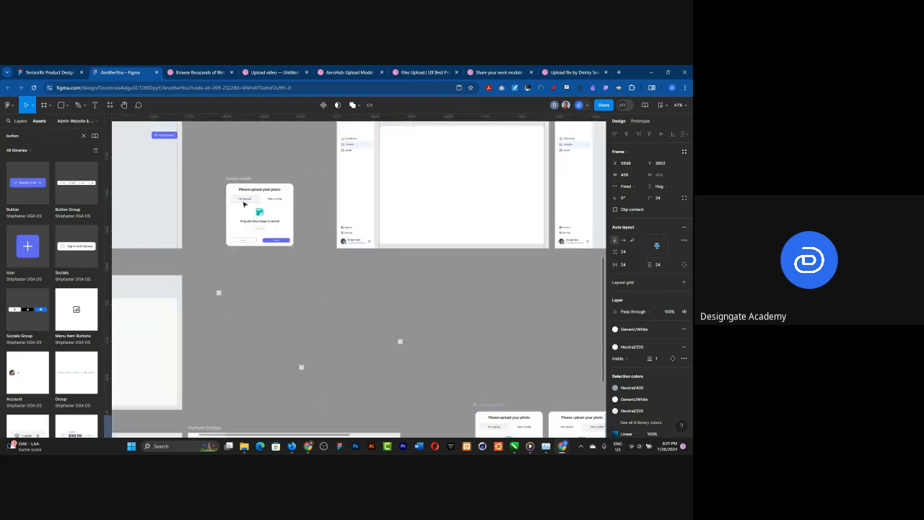
{"action": "scroll", "coordinate": [244, 204], "scroll_direction": "down", "scroll_amount": 3}
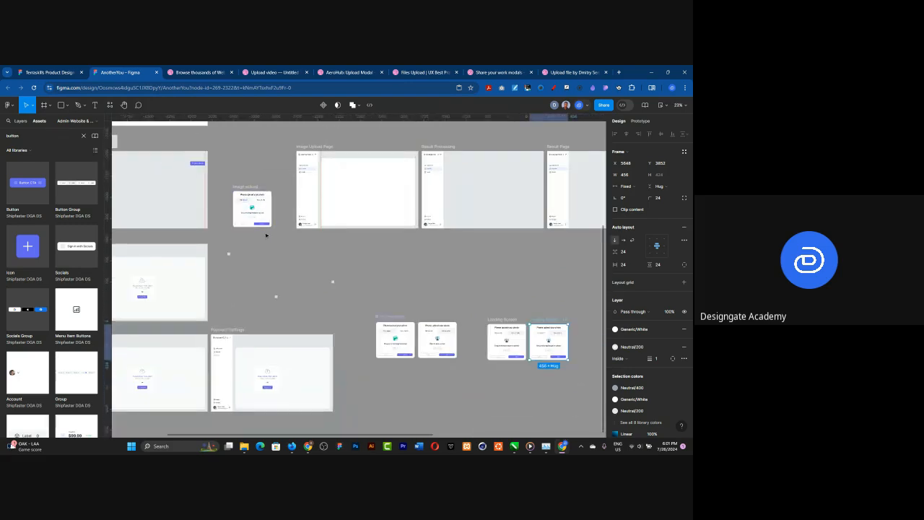
{"action": "scroll", "coordinate": [251, 195], "scroll_direction": "up", "scroll_amount": 5}
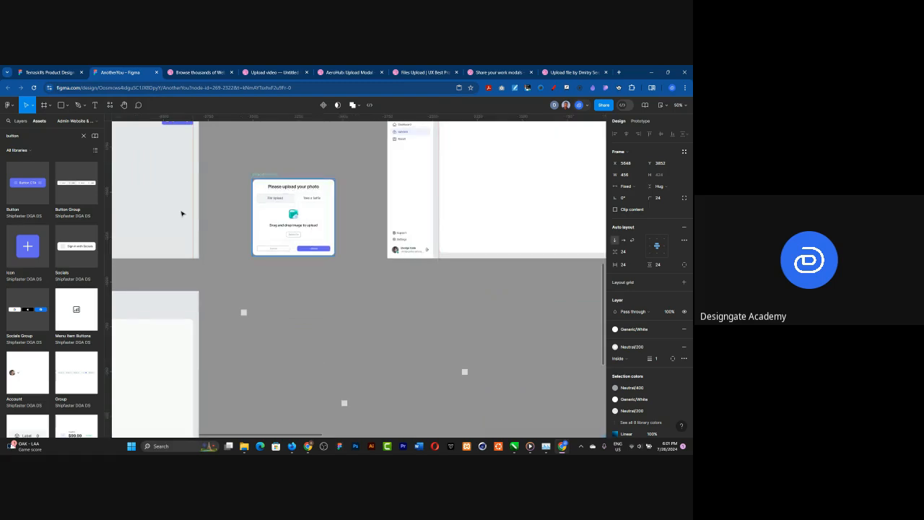
{"action": "scroll", "coordinate": [182, 238], "scroll_direction": "down", "scroll_amount": 2}
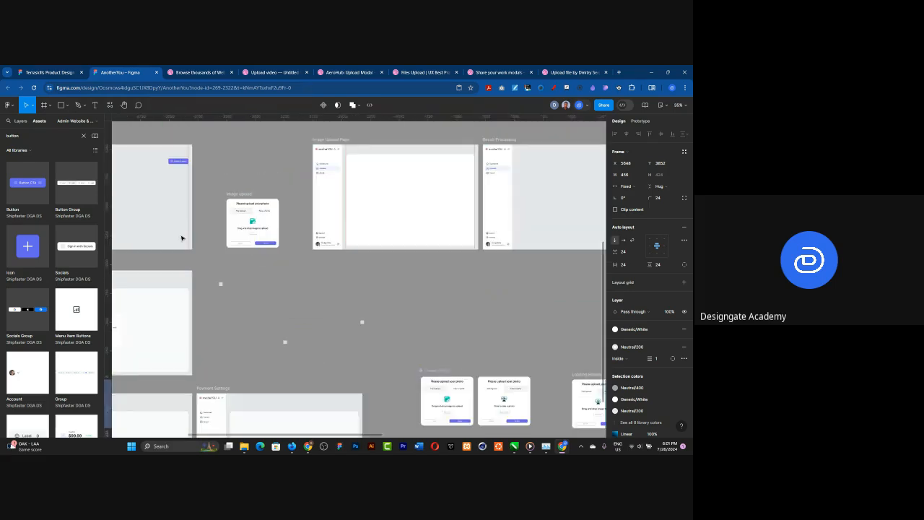
{"action": "scroll", "coordinate": [182, 238], "scroll_direction": "down", "scroll_amount": 3}
{"action": "left_click", "coordinate": [249, 184]}
{"action": "scroll", "coordinate": [289, 202], "scroll_direction": "down", "scroll_amount": 2}
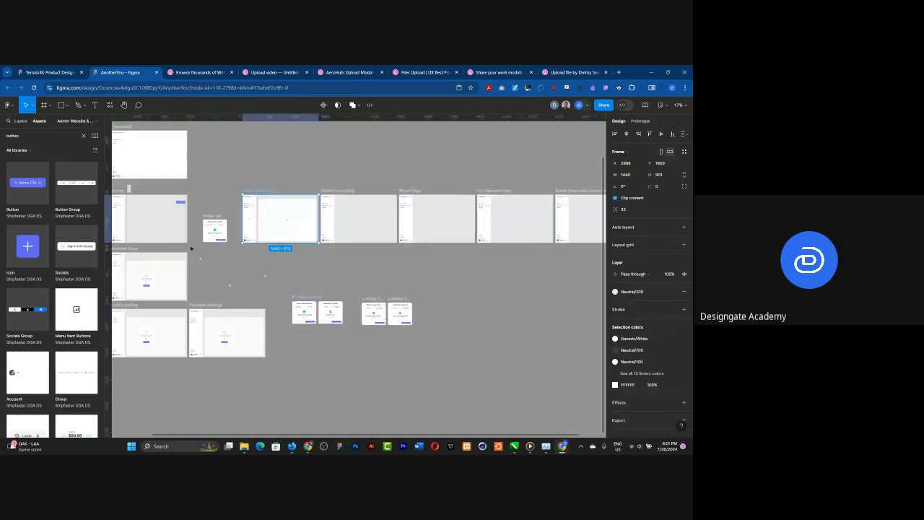
{"action": "left_click", "coordinate": [328, 197], "text": "shift"}
{"action": "left_click", "coordinate": [462, 196], "text": "shift"}
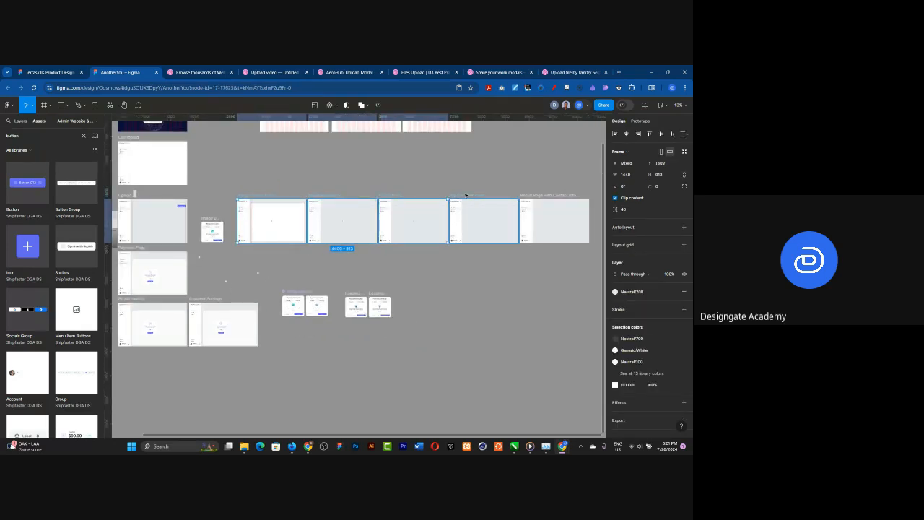
{"action": "left_click", "coordinate": [538, 195], "text": "shift"}
{"action": "left_click_drag", "start_coordinate": [259, 196], "coordinate": [352, 199]}
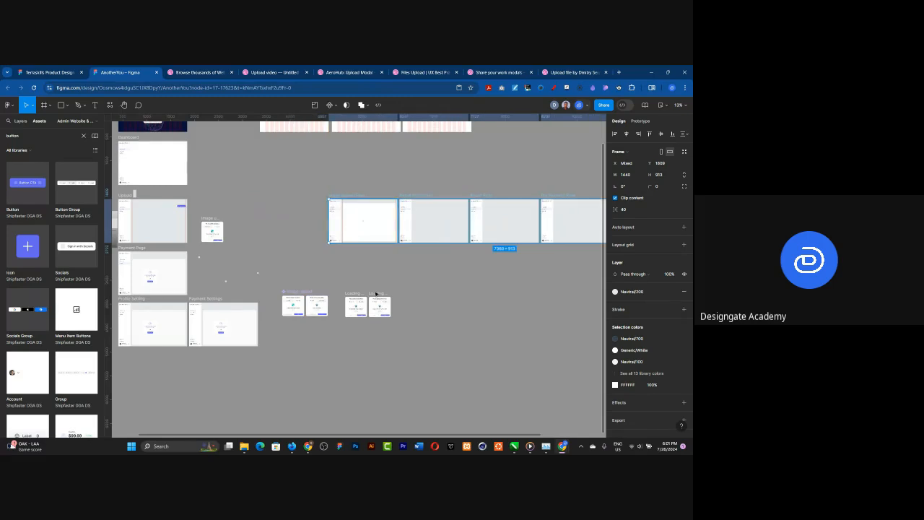
Step: Move the duplicated Loading Screen card next to the Image upload frame, aligned with its top edge
{"action": "left_click_drag", "start_coordinate": [375, 294], "coordinate": [238, 219]}
{"action": "scroll", "coordinate": [216, 229], "scroll_direction": "up", "scroll_amount": 5}
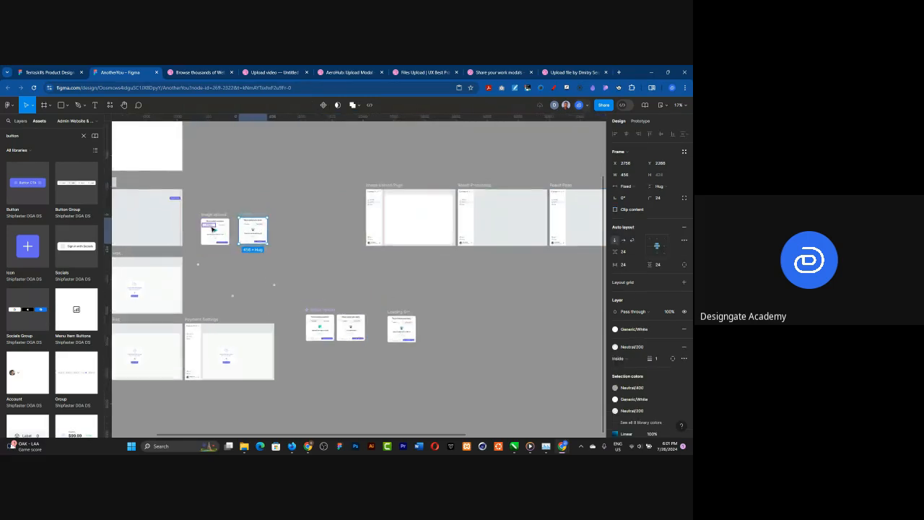
{"action": "scroll", "coordinate": [233, 231], "scroll_direction": "up", "scroll_amount": 5}
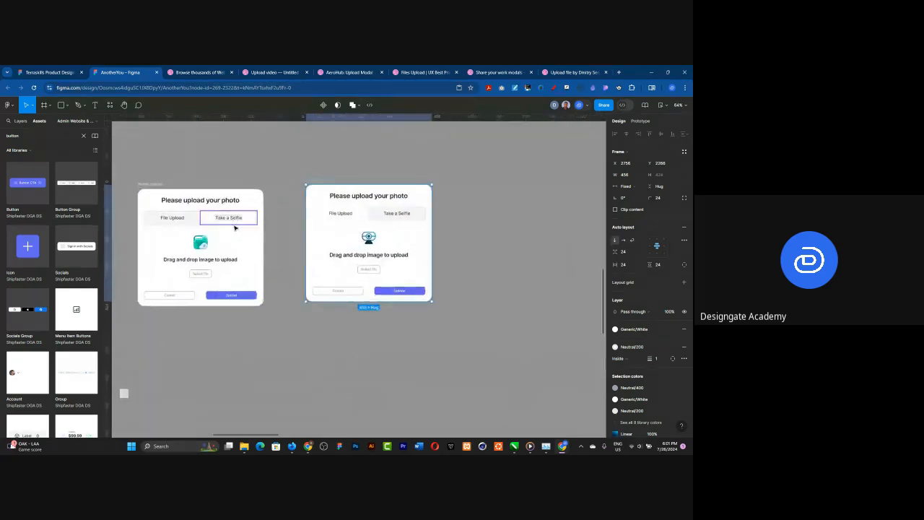
{"action": "left_click_drag", "start_coordinate": [340, 172], "coordinate": [307, 178]}
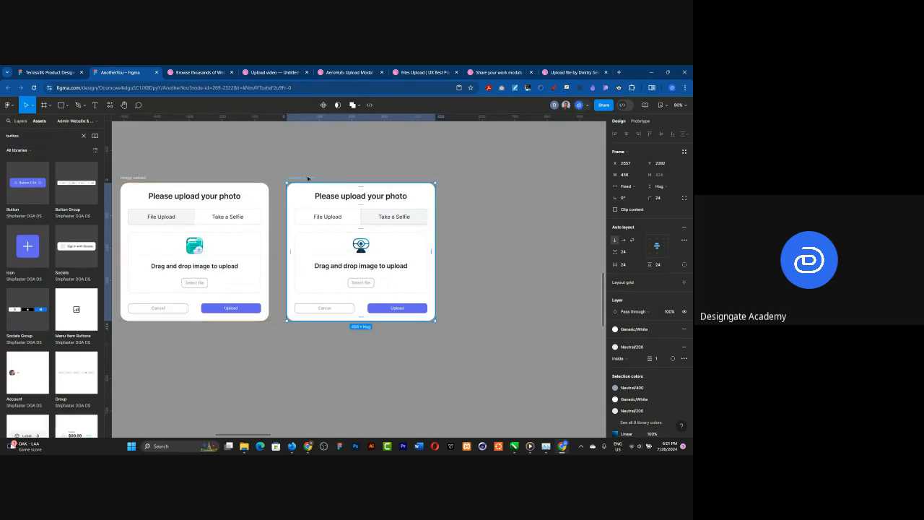
Step: Wrap the moved card in a new frame and name that frame Loading Screen
{"action": "right_click", "coordinate": [308, 179]}
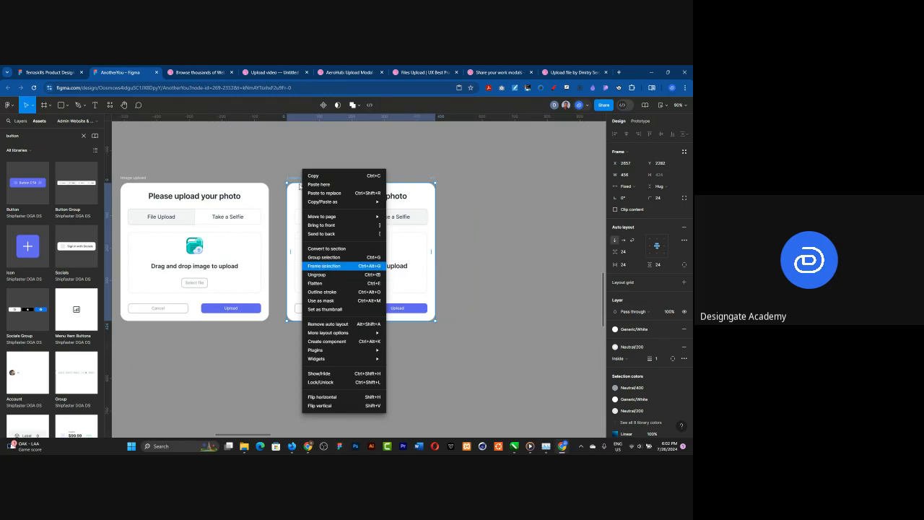
{"action": "left_click", "coordinate": [325, 265]}
{"action": "double_click", "coordinate": [298, 178]}
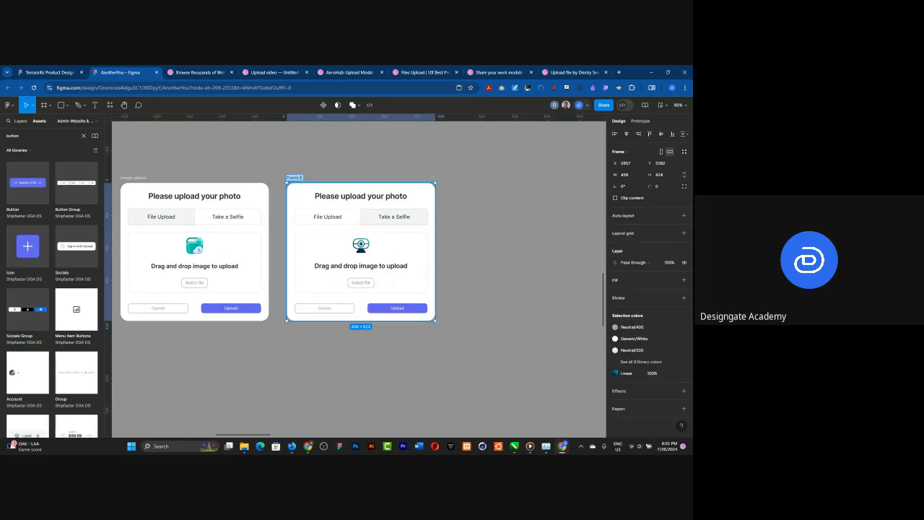
{"action": "type", "text": "Loading Sk"}
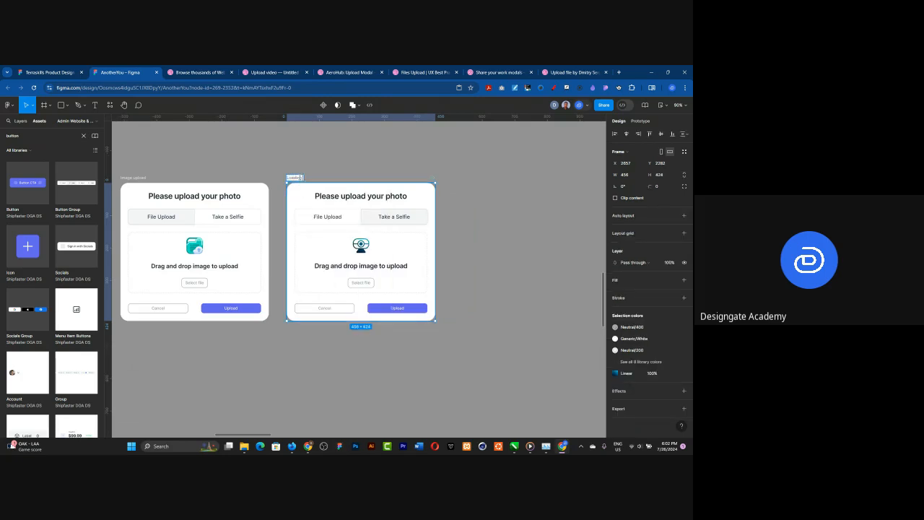
{"action": "type", "text": "reen"}
{"action": "key", "text": "Return"}
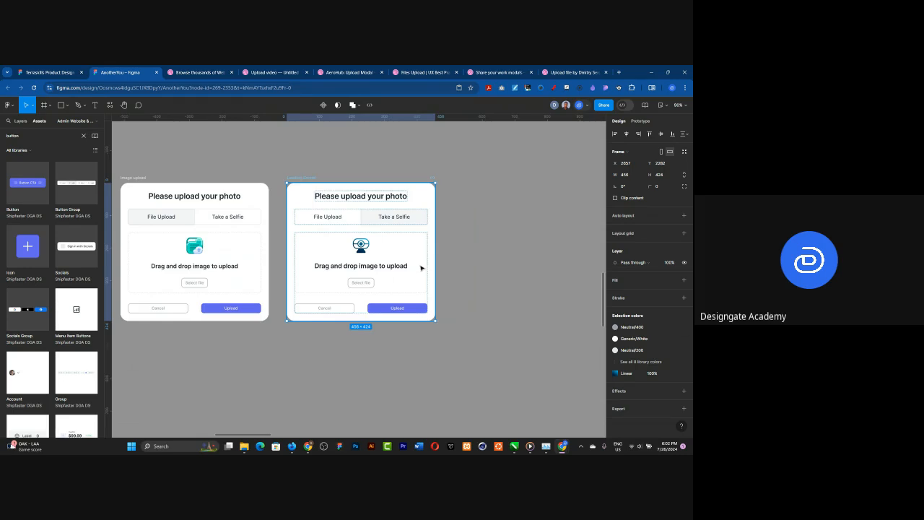
Step: Draw a rectangle about 258 × 209 inside the Loading Screen card and give it absolute position
{"action": "left_click", "coordinate": [62, 105]}
{"action": "left_click_drag", "start_coordinate": [302, 201], "coordinate": [386, 269]}
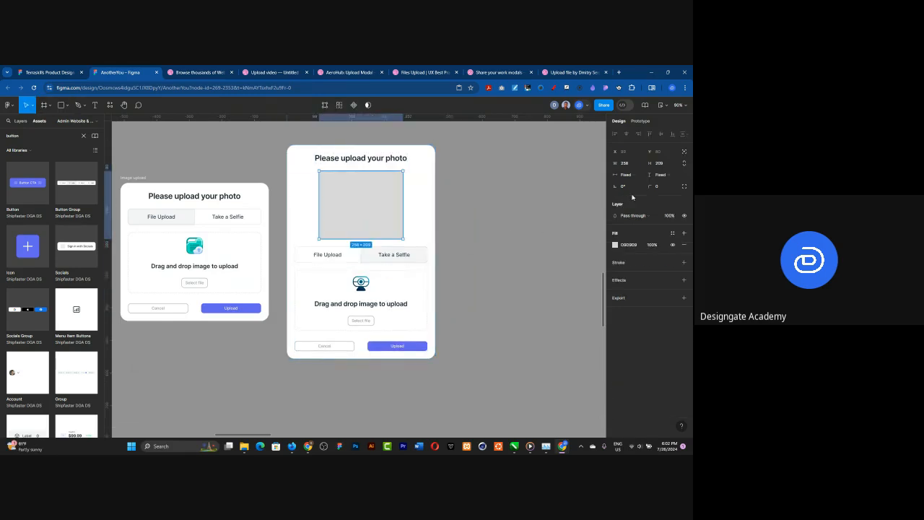
{"action": "left_click", "coordinate": [684, 152]}
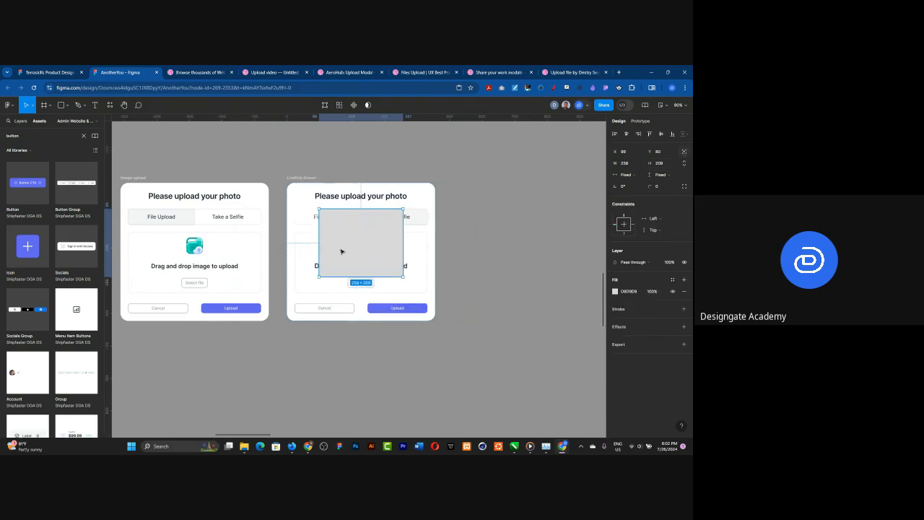
Step: Stretch the grey rectangle to cover the whole Loading Screen card at 456 × 424
{"action": "left_click_drag", "start_coordinate": [343, 187], "coordinate": [344, 182]}
{"action": "left_click_drag", "start_coordinate": [318, 217], "coordinate": [286, 217]}
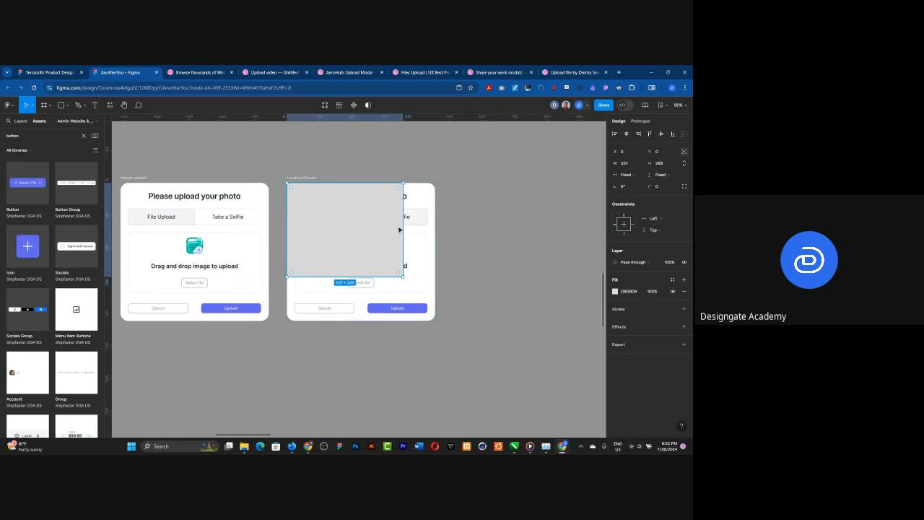
{"action": "left_click_drag", "start_coordinate": [403, 226], "coordinate": [435, 224]}
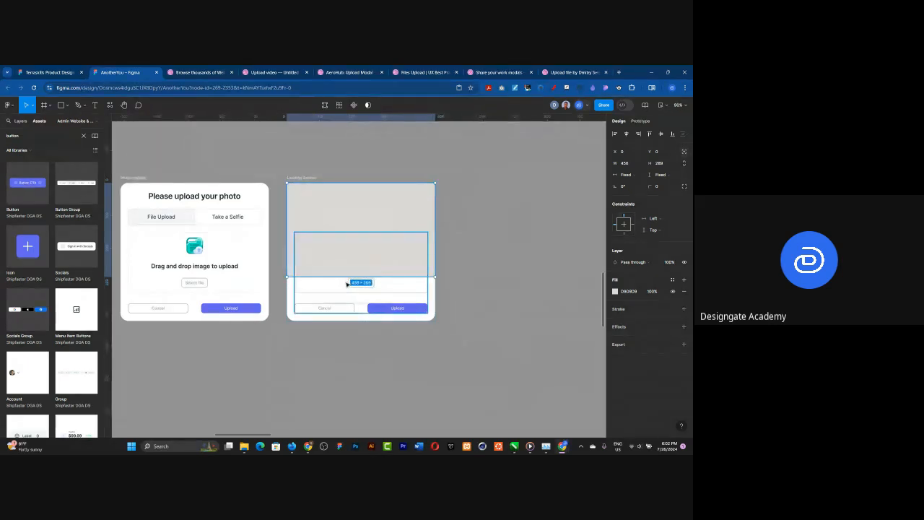
{"action": "left_click_drag", "start_coordinate": [343, 279], "coordinate": [337, 320]}
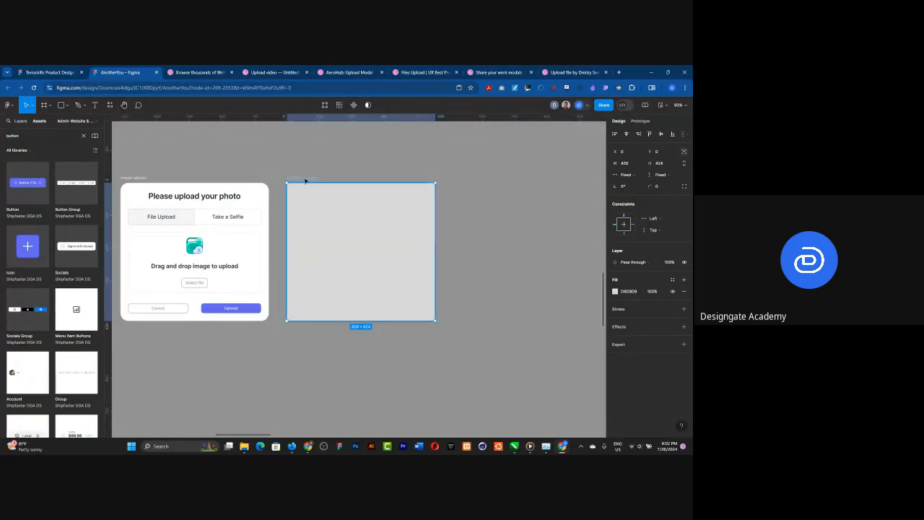
Step: Turn on content clipping for the outer Loading Screen frame and set its corner radius to 24
{"action": "left_click", "coordinate": [305, 181]}
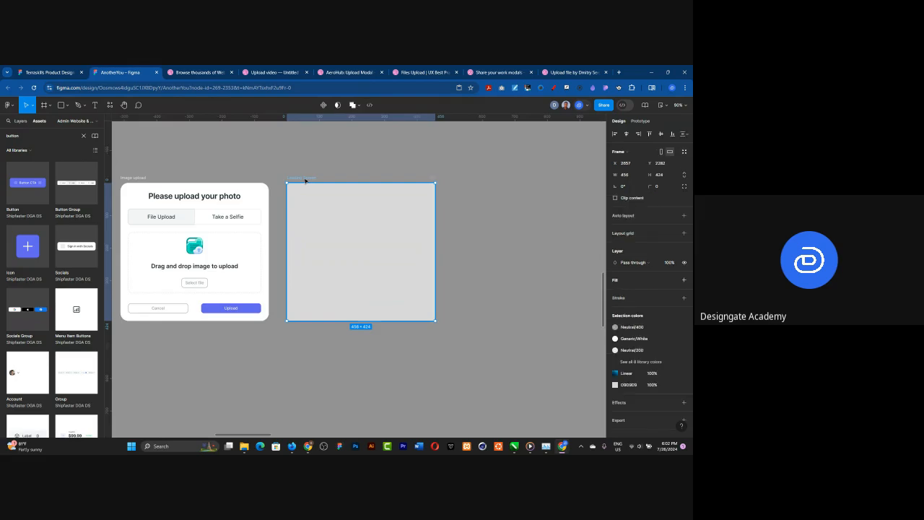
{"action": "left_click", "coordinate": [615, 198]}
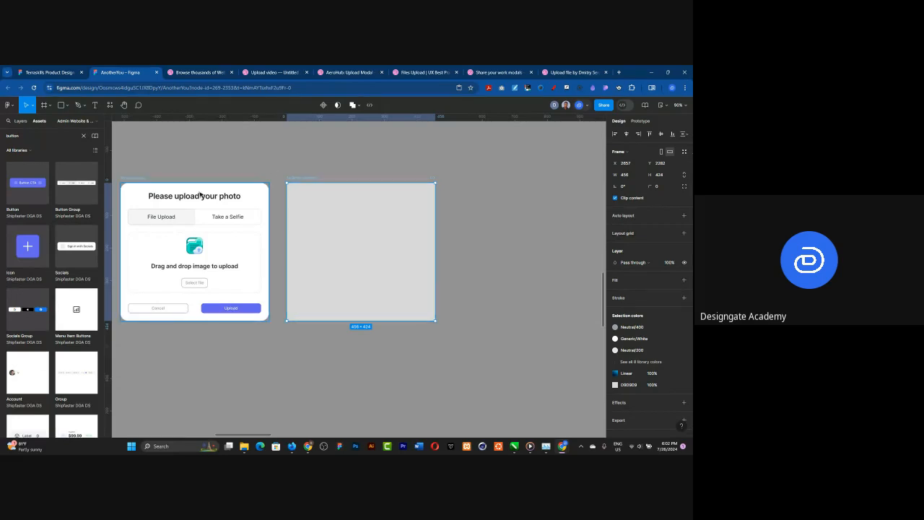
{"action": "left_click", "coordinate": [660, 186]}
{"action": "type", "text": "24"}
{"action": "key", "text": "Return"}
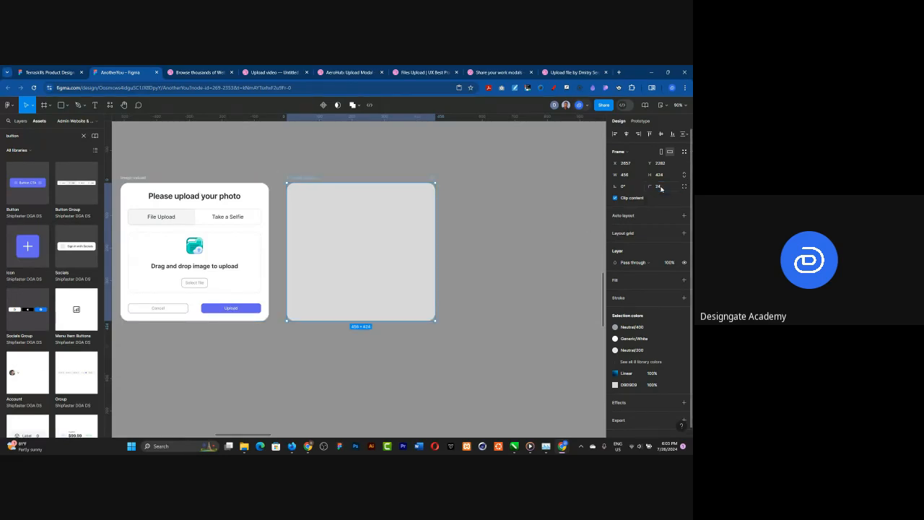
{"action": "left_click", "coordinate": [513, 184]}
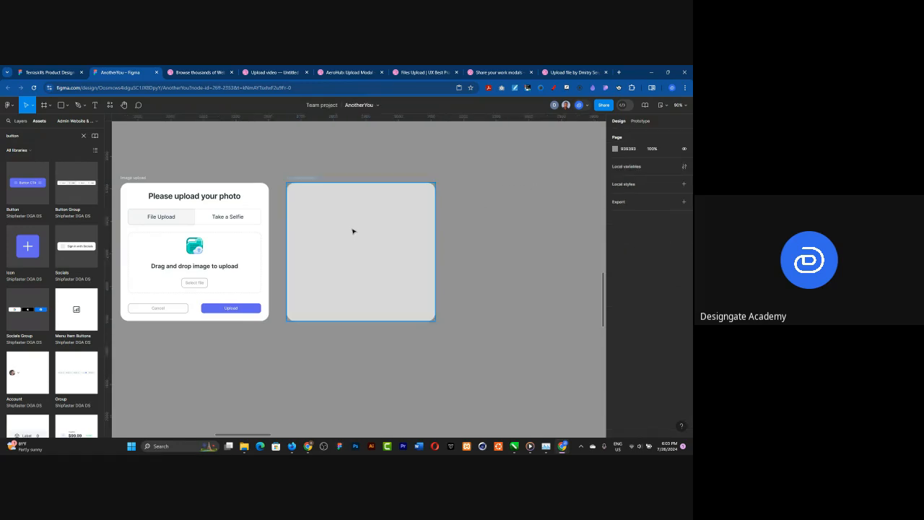
Step: Rename the rectangle layer covering the Loading Screen card as blur
{"action": "left_click", "coordinate": [353, 231]}
{"action": "left_click", "coordinate": [21, 121]}
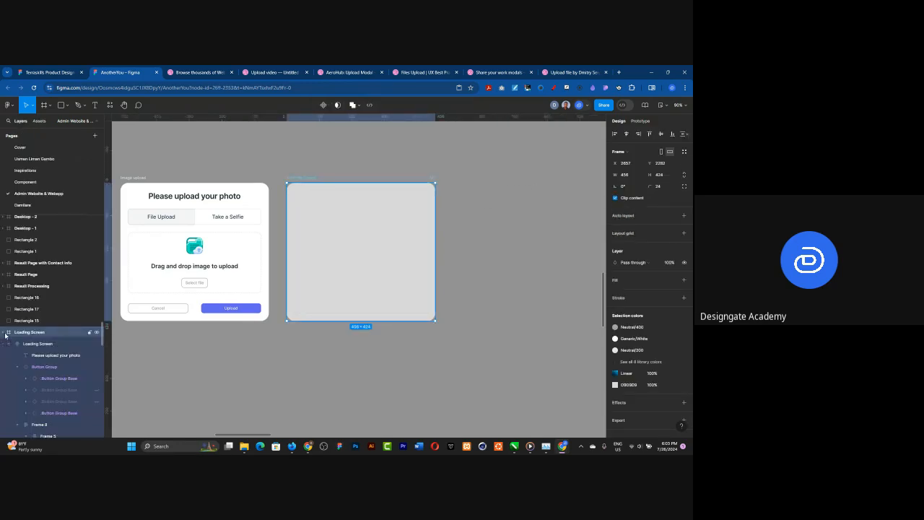
{"action": "left_click", "coordinate": [5, 333]}
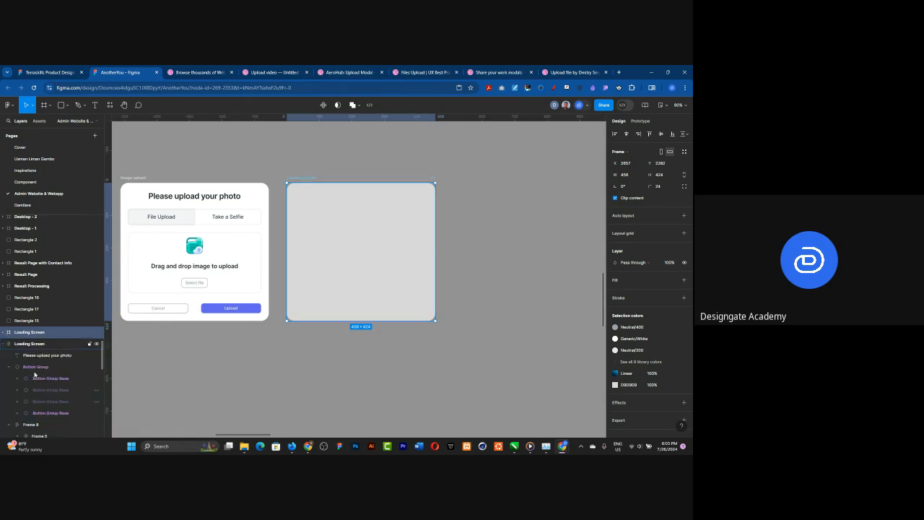
{"action": "scroll", "coordinate": [44, 361], "scroll_direction": "down", "scroll_amount": 2}
{"action": "key", "text": "ctrl+v"}
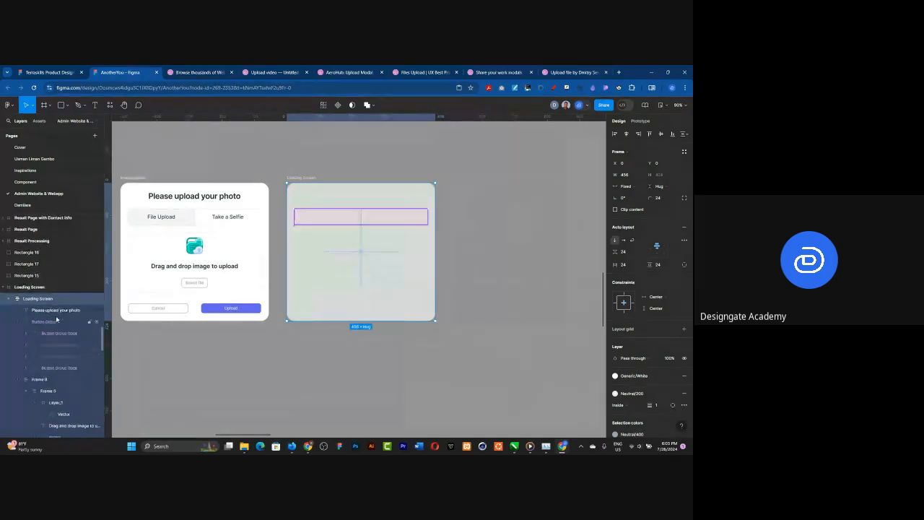
{"action": "scroll", "coordinate": [54, 317], "scroll_direction": "down", "scroll_amount": 3}
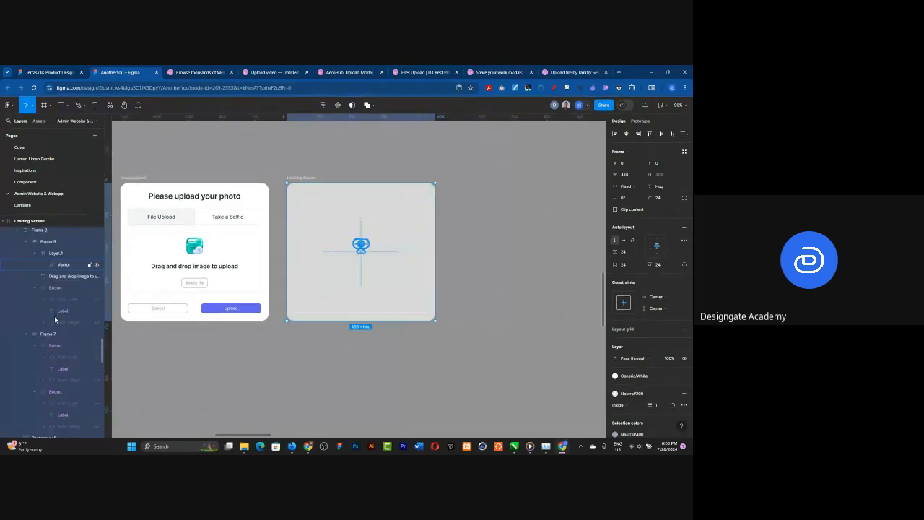
{"action": "scroll", "coordinate": [54, 316], "scroll_direction": "down", "scroll_amount": 3}
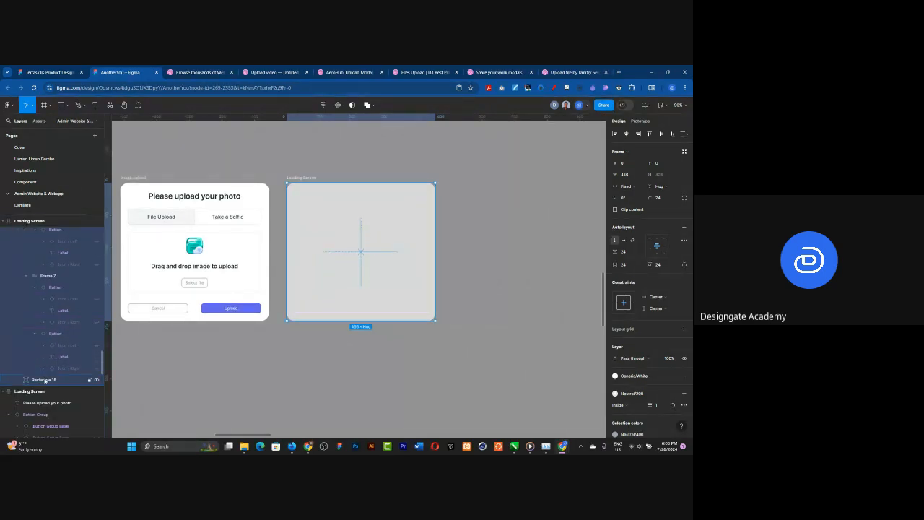
{"action": "double_click", "coordinate": [46, 380]}
{"action": "type", "text": "blu"}
{"action": "key", "text": "Return"}
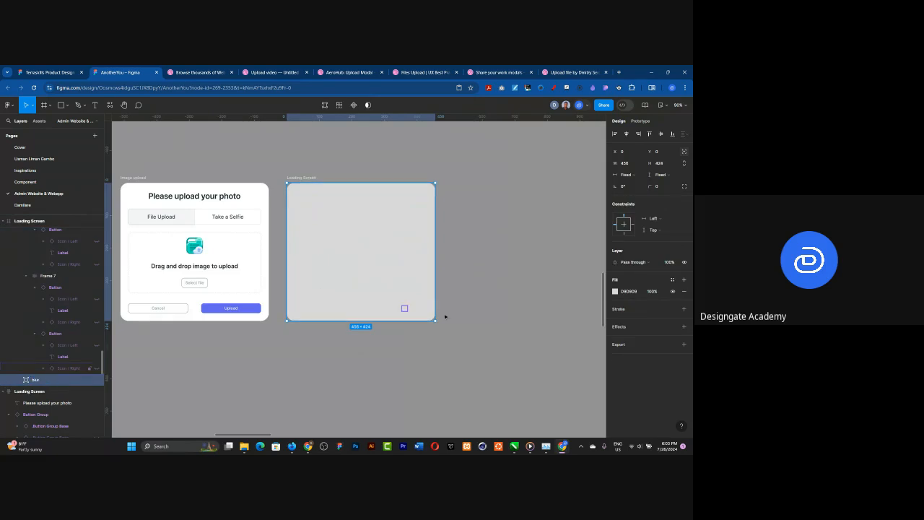
Step: Apply the library color Primary/900 as the fill of the blur rectangle
{"action": "left_click", "coordinate": [672, 281]}
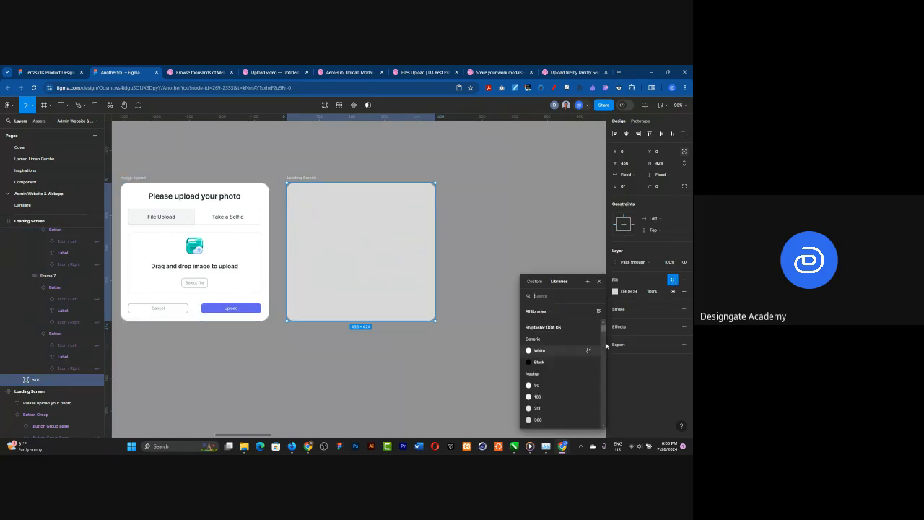
{"action": "scroll", "coordinate": [578, 366], "scroll_direction": "down", "scroll_amount": 2}
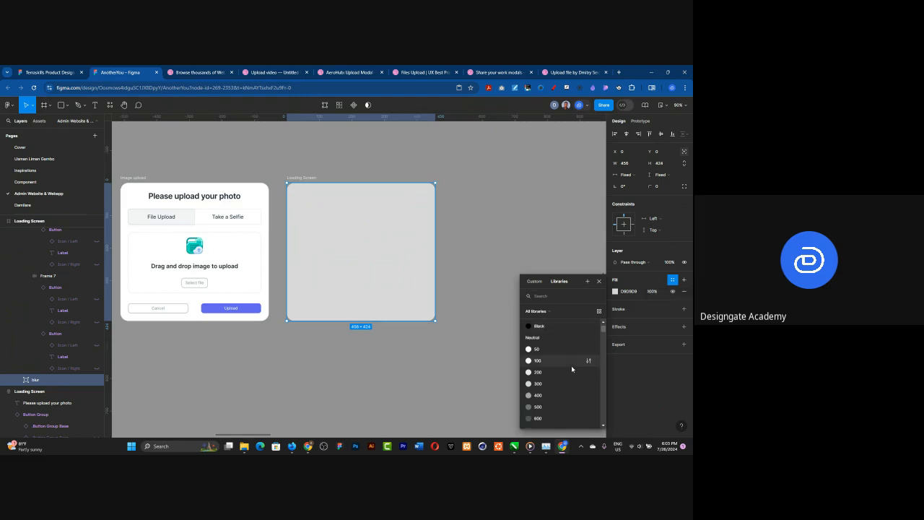
{"action": "scroll", "coordinate": [571, 368], "scroll_direction": "down", "scroll_amount": 5}
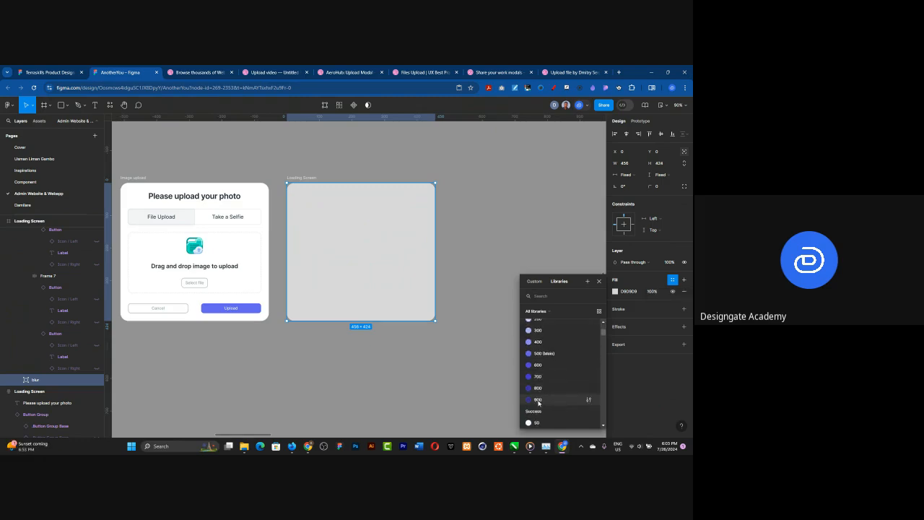
{"action": "left_click", "coordinate": [538, 402]}
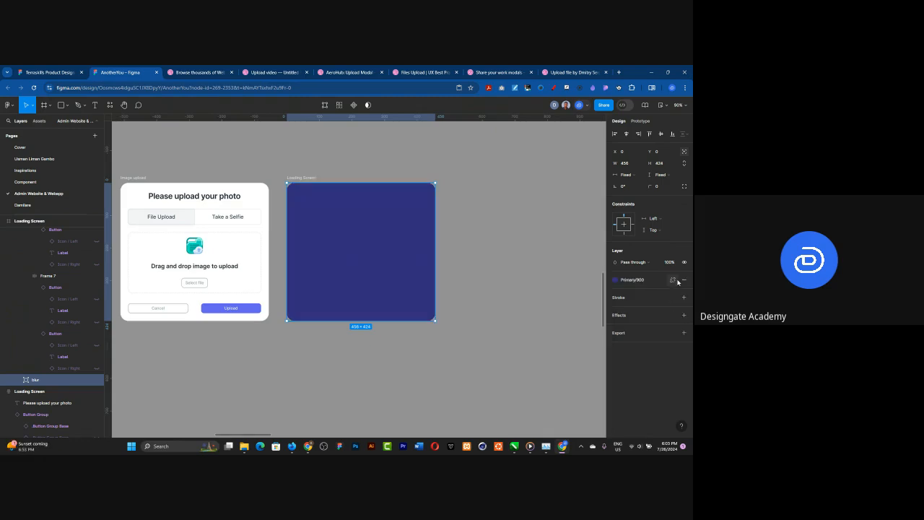
Step: Detach the blur rectangle's fill from its library style and set the fill opacity to 20%
{"action": "left_click", "coordinate": [651, 292]}
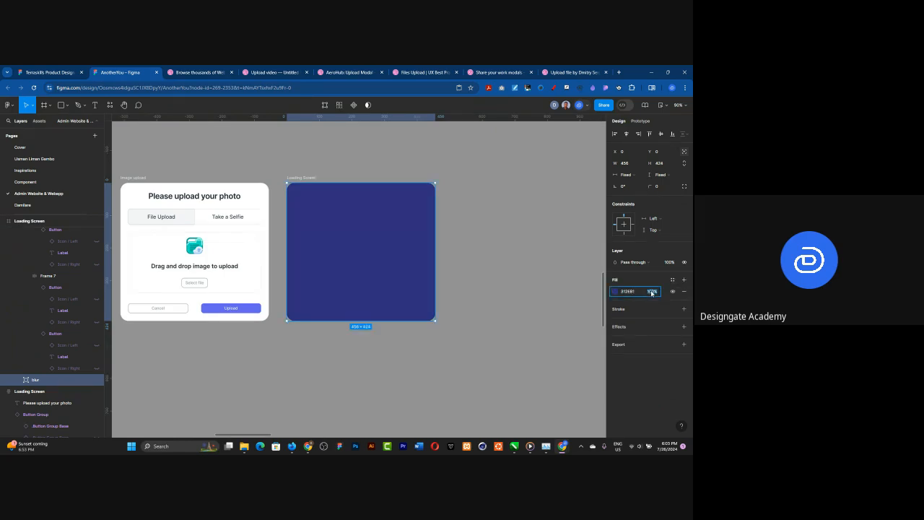
{"action": "type", "text": "10"}
{"action": "key", "text": "Return"}
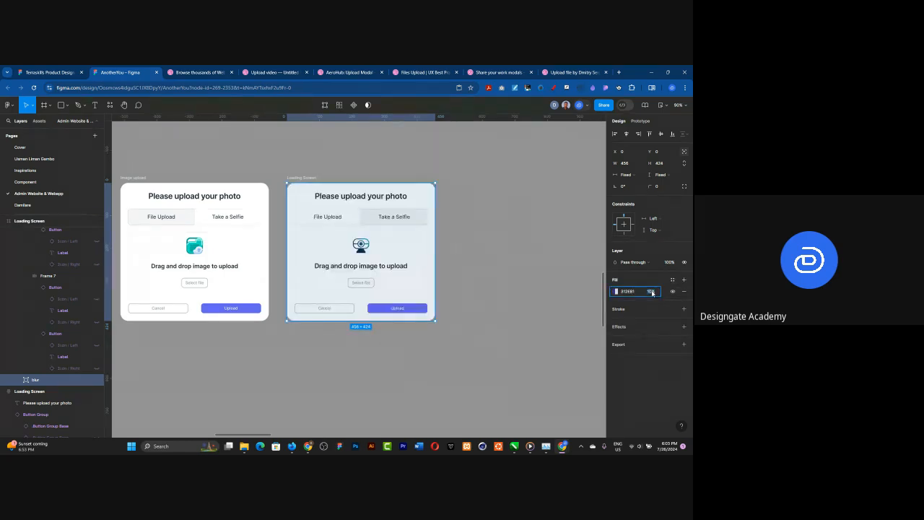
{"action": "type", "text": "50"}
{"action": "key", "text": "Return"}
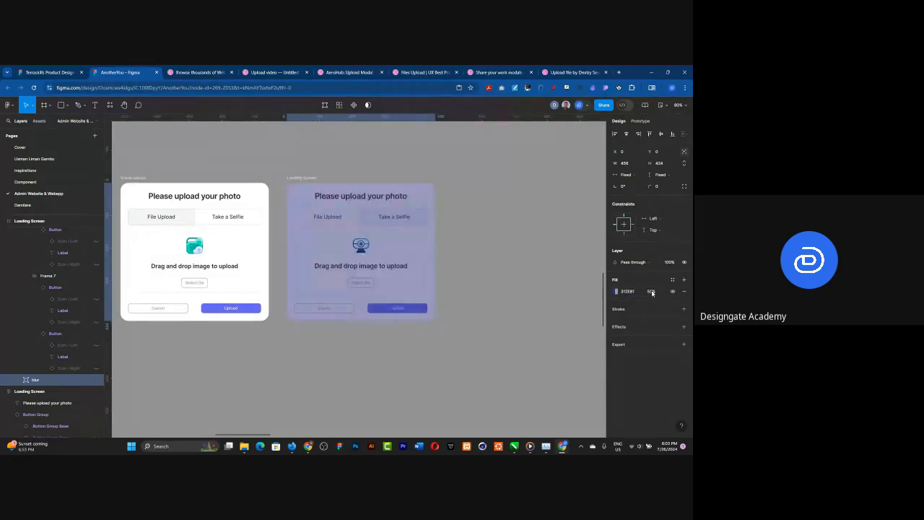
{"action": "left_click", "coordinate": [652, 292]}
{"action": "type", "text": "5"}
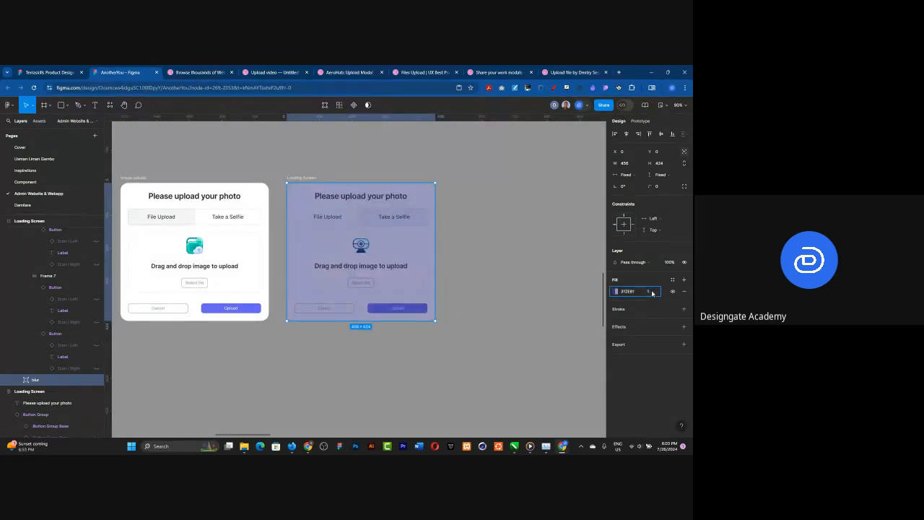
{"action": "key", "text": "Return"}
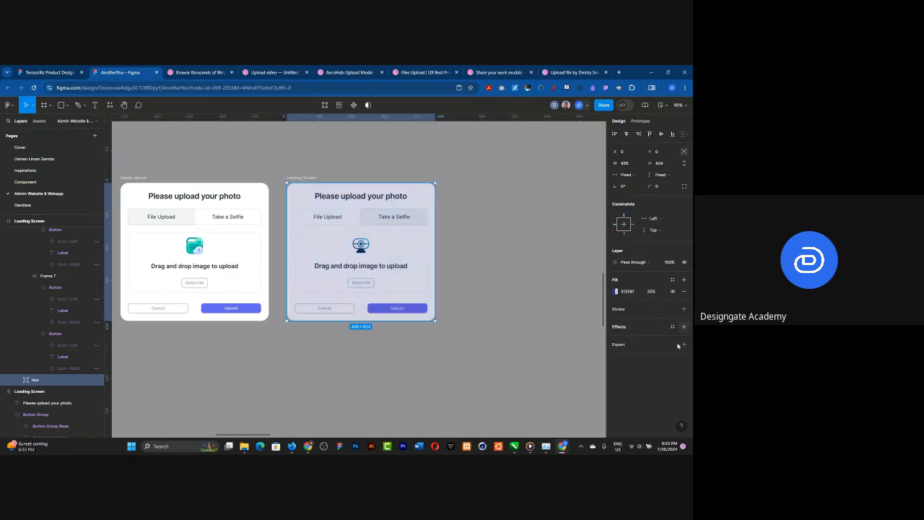
Step: Add a Background blur effect to the blur rectangle and set its blur amount to 8
{"action": "left_click", "coordinate": [684, 326]}
{"action": "left_click", "coordinate": [643, 338]}
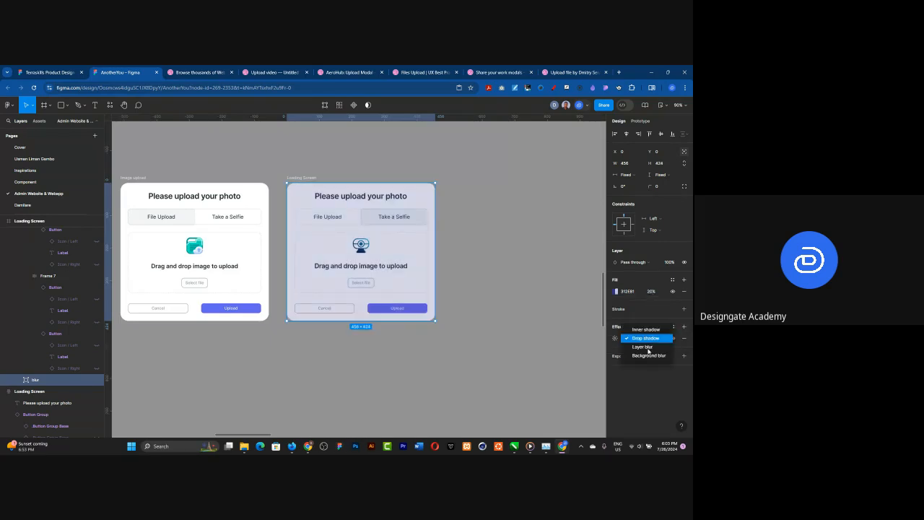
{"action": "left_click", "coordinate": [647, 355]}
{"action": "left_click", "coordinate": [615, 337]}
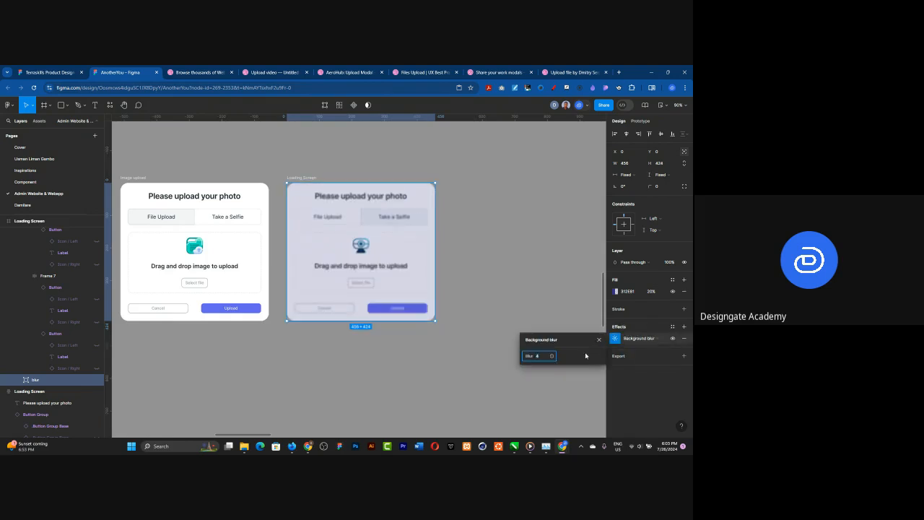
{"action": "key", "text": "Return"}
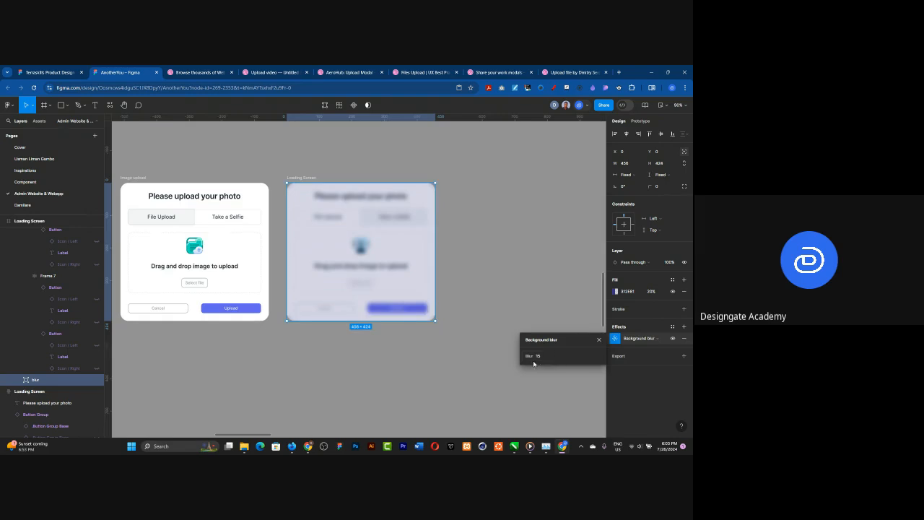
{"action": "left_click", "coordinate": [538, 358]}
{"action": "key", "text": "BackSpace"}
{"action": "type", "text": "8"}
{"action": "key", "text": "Return"}
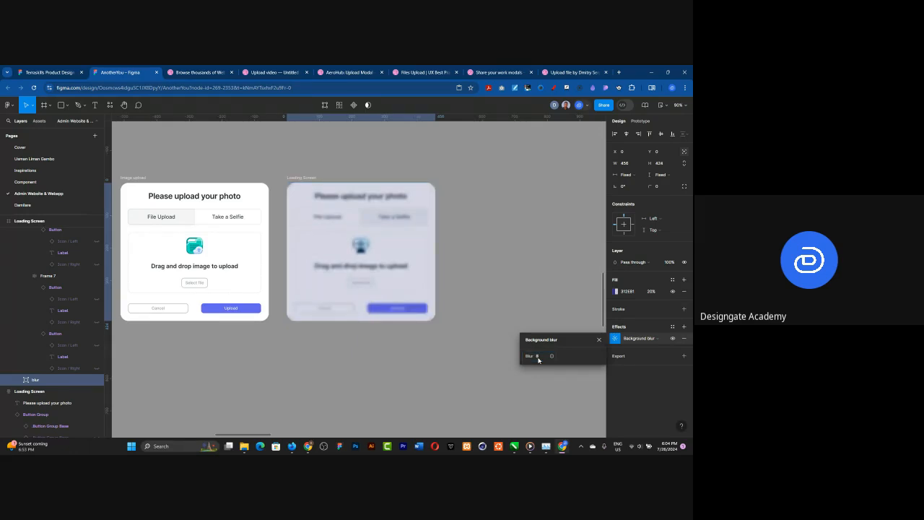
Step: Change the fill color of the blur rectangle to white (FFFFFF)
{"action": "left_click", "coordinate": [615, 291]}
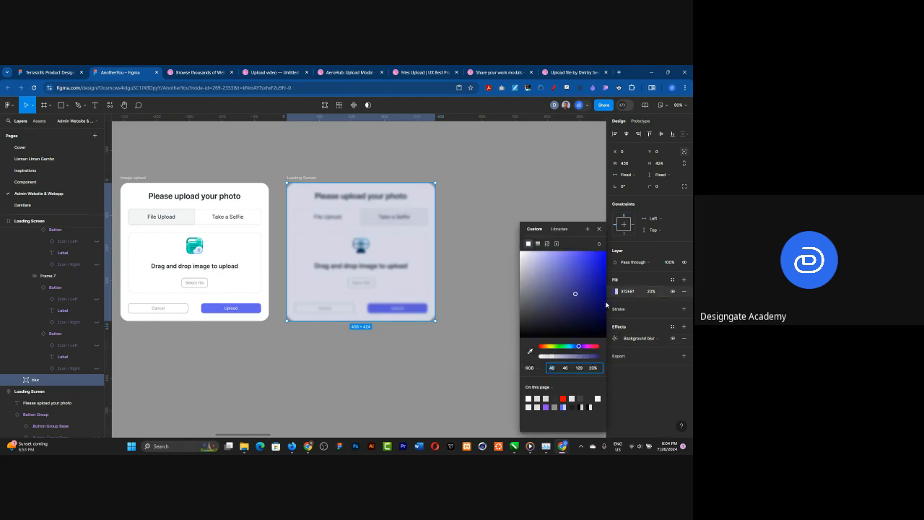
{"action": "left_click_drag", "start_coordinate": [506, 244], "coordinate": [489, 233]}
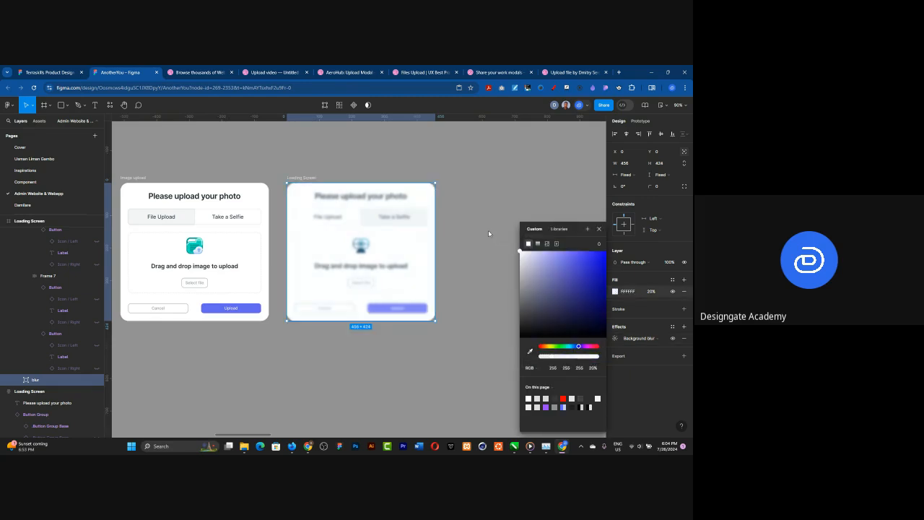
{"action": "left_click", "coordinate": [598, 229]}
Step: Search the asset libraries for loading and progress components, and insert an instance of the Progress Bar
{"action": "left_click", "coordinate": [42, 121]}
{"action": "type", "text": "l"}
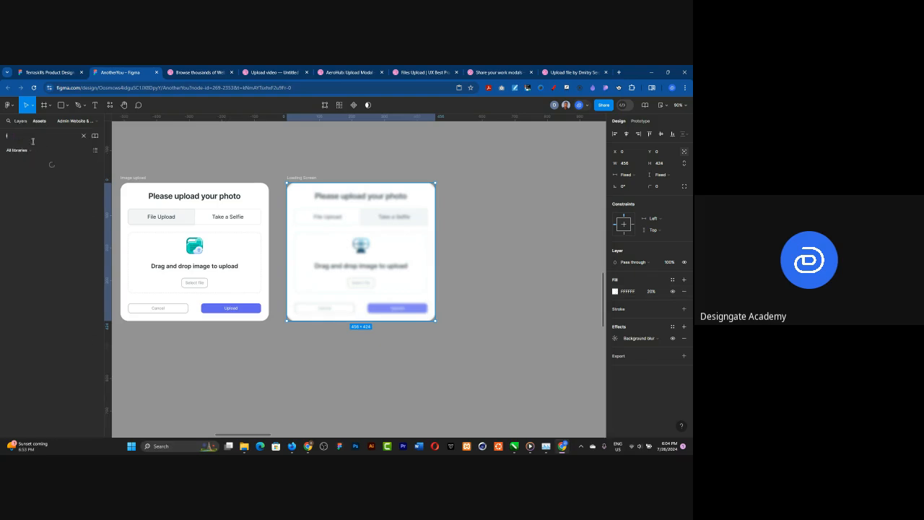
{"action": "type", "text": "oading"}
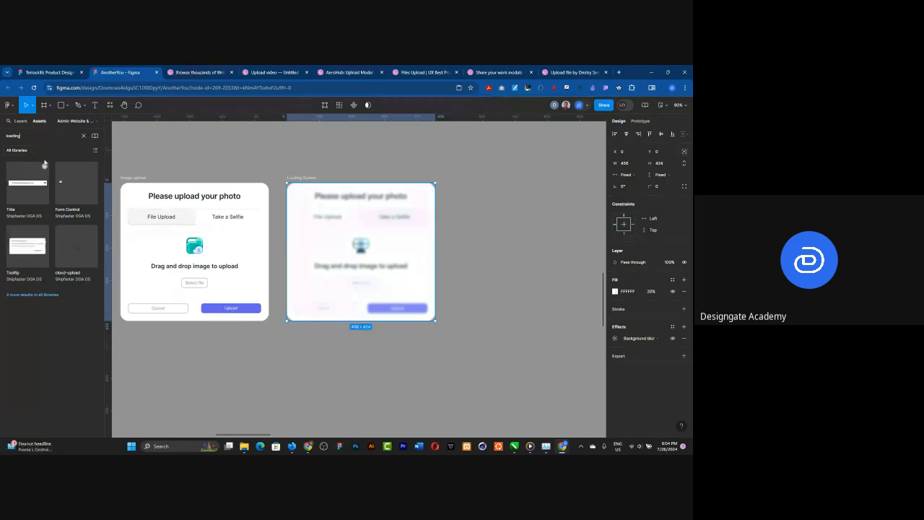
{"action": "left_click_drag", "start_coordinate": [27, 135], "coordinate": [4, 133]}
{"action": "key", "text": "BackSpace"}
{"action": "type", "text": "progress"}
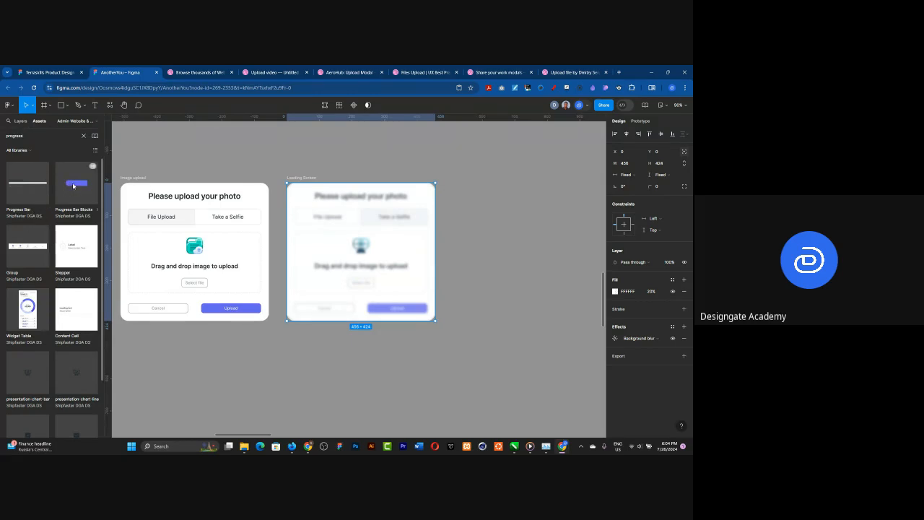
{"action": "left_click", "coordinate": [73, 186]}
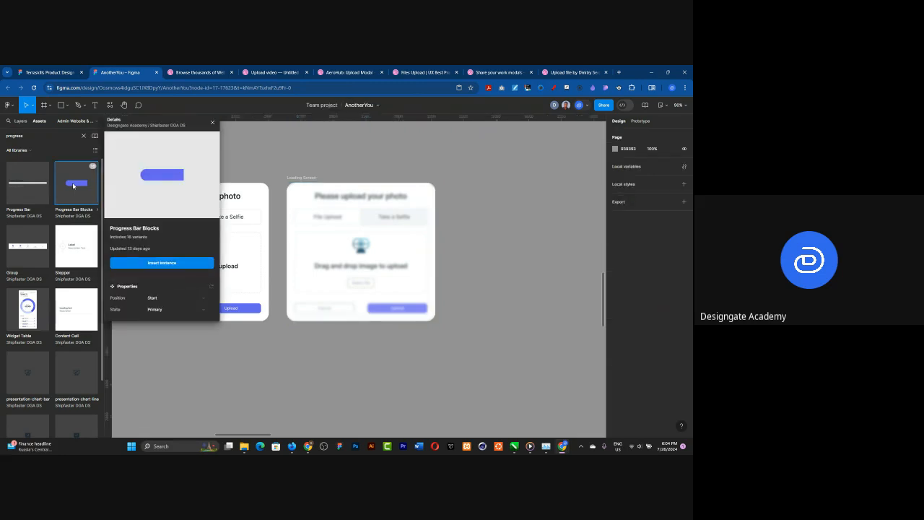
{"action": "left_click", "coordinate": [28, 187]}
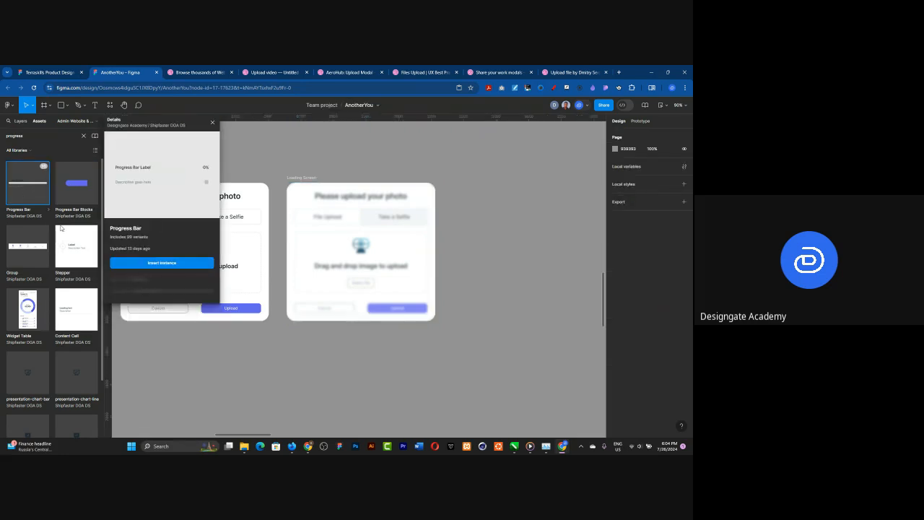
{"action": "left_click", "coordinate": [149, 264]}
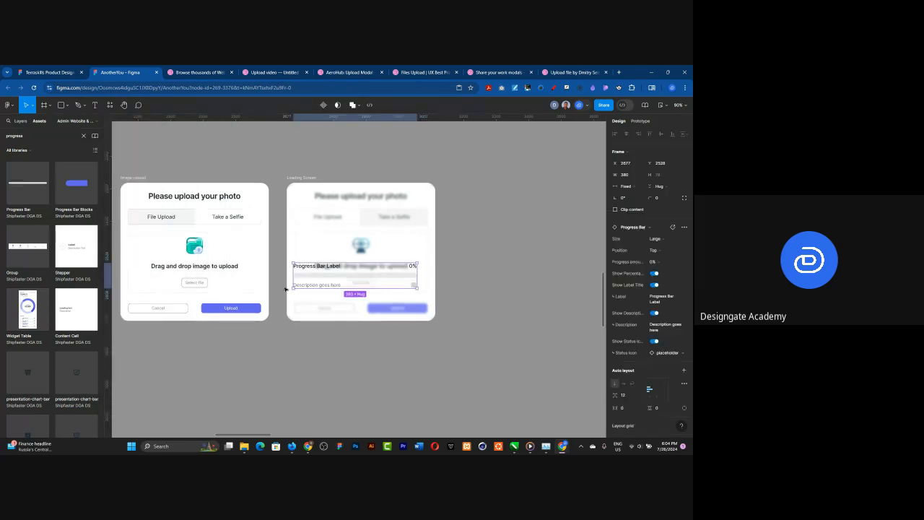
Step: Move the progress bar into the outer Loading Screen frame and center it horizontally and vertically
{"action": "left_click_drag", "start_coordinate": [379, 278], "coordinate": [388, 250]}
{"action": "key", "text": "Right"}
{"action": "key", "text": "Right"}
{"action": "key", "text": "Right"}
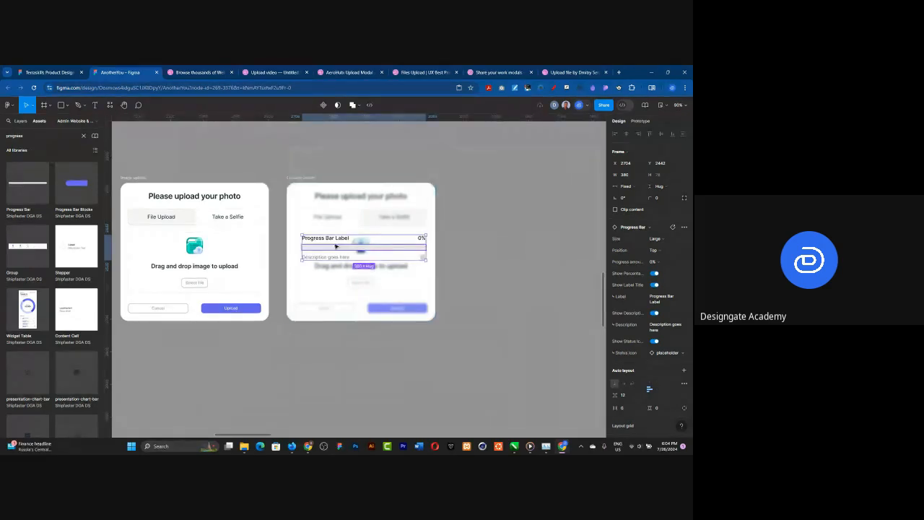
{"action": "key", "text": "Delete"}
{"action": "left_click", "coordinate": [305, 177]}
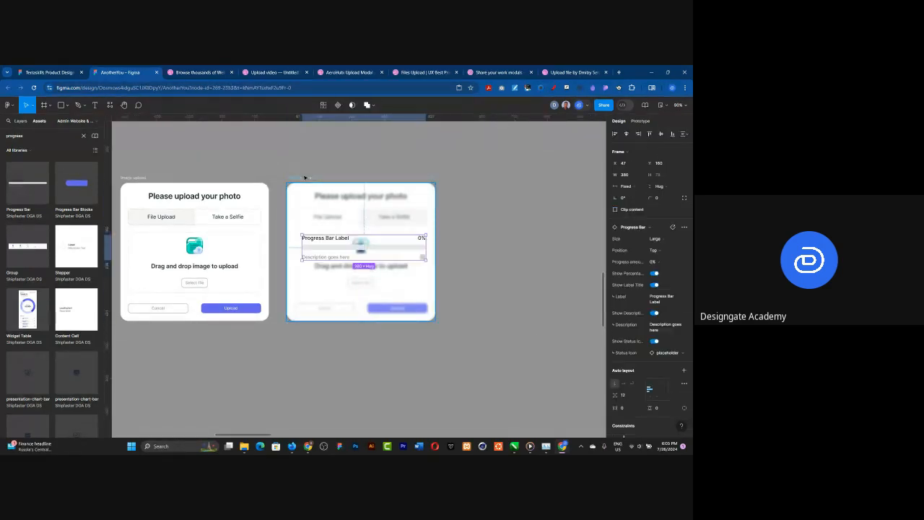
{"action": "left_click", "coordinate": [625, 134]}
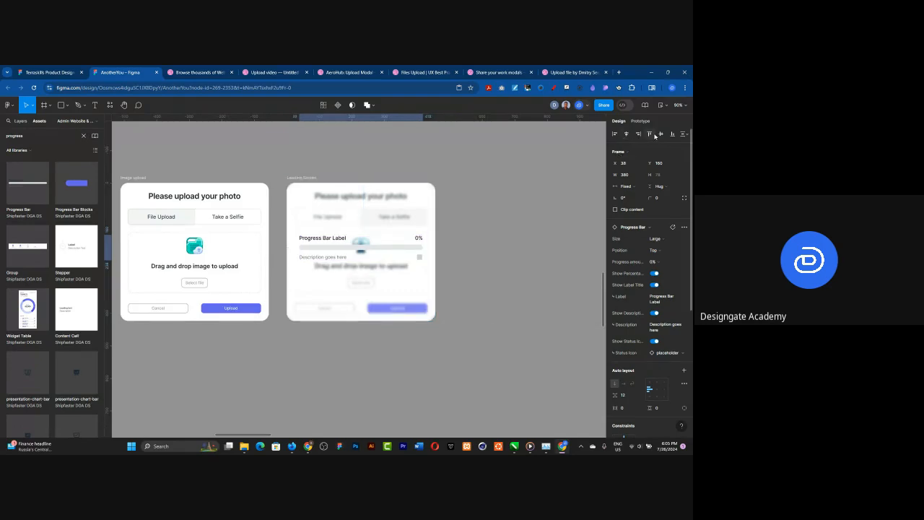
{"action": "left_click", "coordinate": [659, 134]}
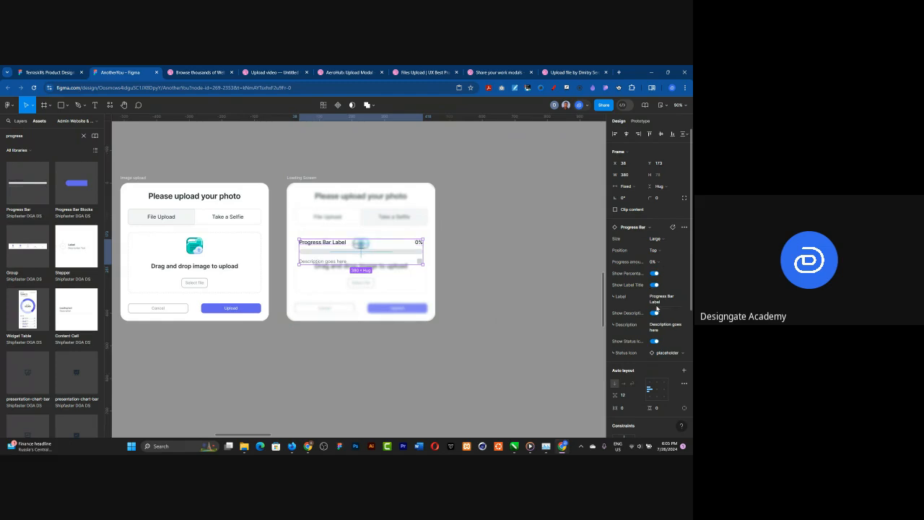
Step: Replace the progress bar's description text with "Uploading your photo"
{"action": "scroll", "coordinate": [323, 272], "scroll_direction": "up", "scroll_amount": 5}
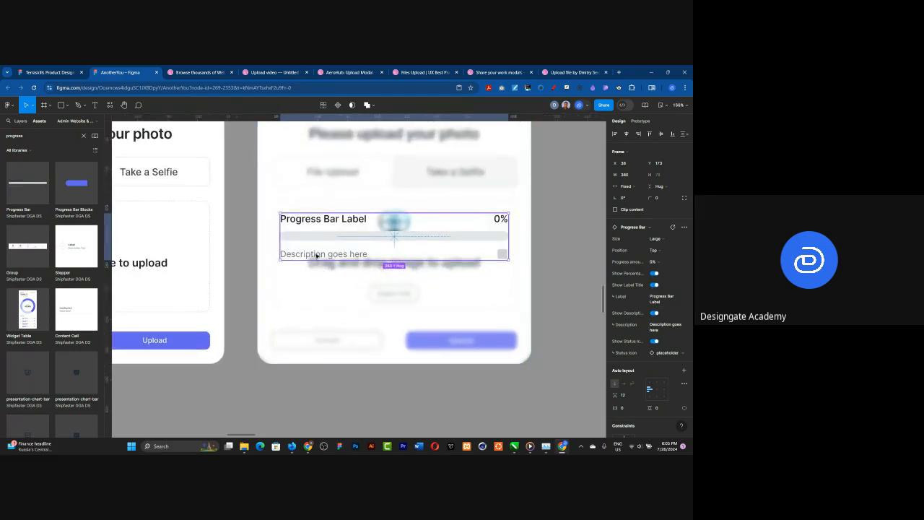
{"action": "double_click", "coordinate": [316, 254]}
{"action": "key", "text": "Return"}
{"action": "type", "text": "U"}
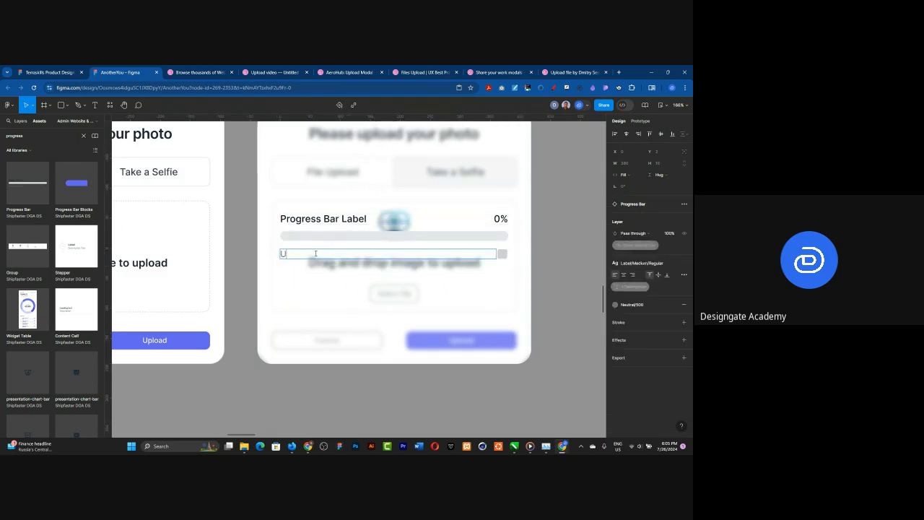
{"action": "type", "text": "ploading your photo"}
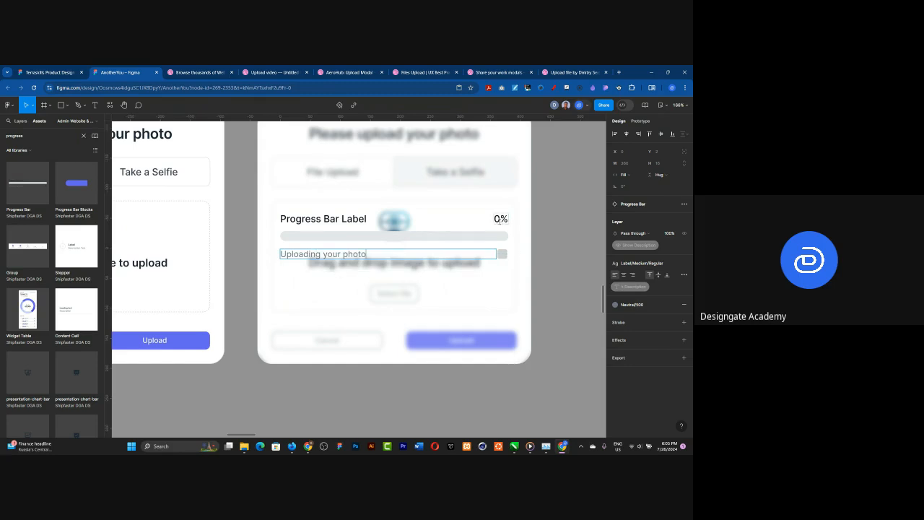
{"action": "key", "text": "Escape"}
{"action": "key", "text": "Escape"}
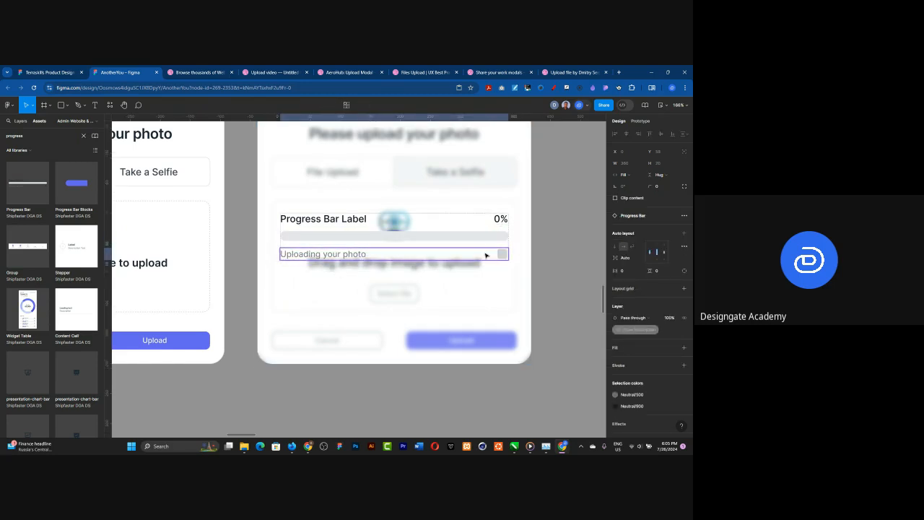
Step: Set the progress bar's size variant to Medium and keep its position option at Top
{"action": "key", "text": "Escape"}
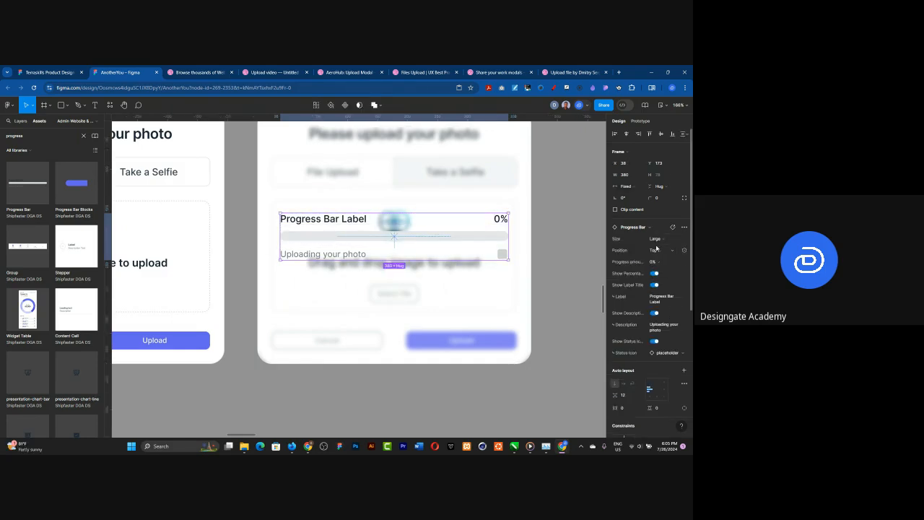
{"action": "left_click", "coordinate": [655, 239]}
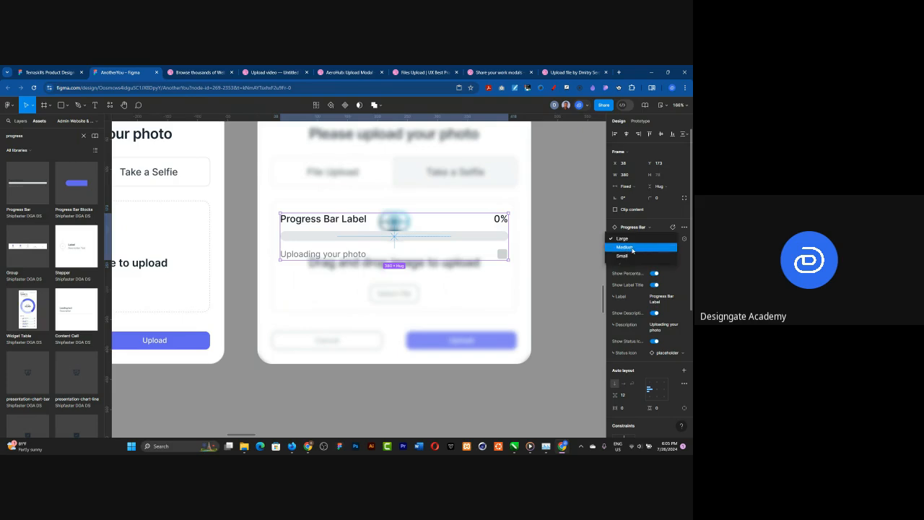
{"action": "left_click", "coordinate": [633, 247]}
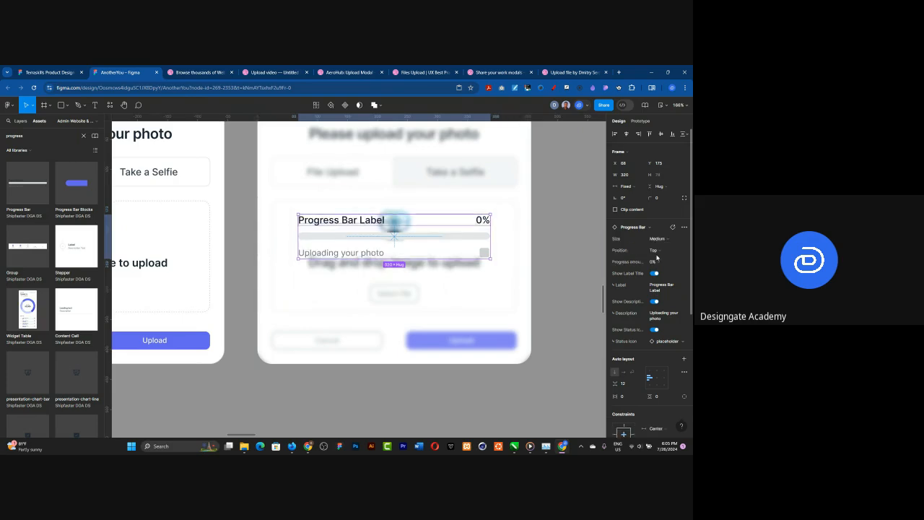
{"action": "left_click", "coordinate": [657, 252]}
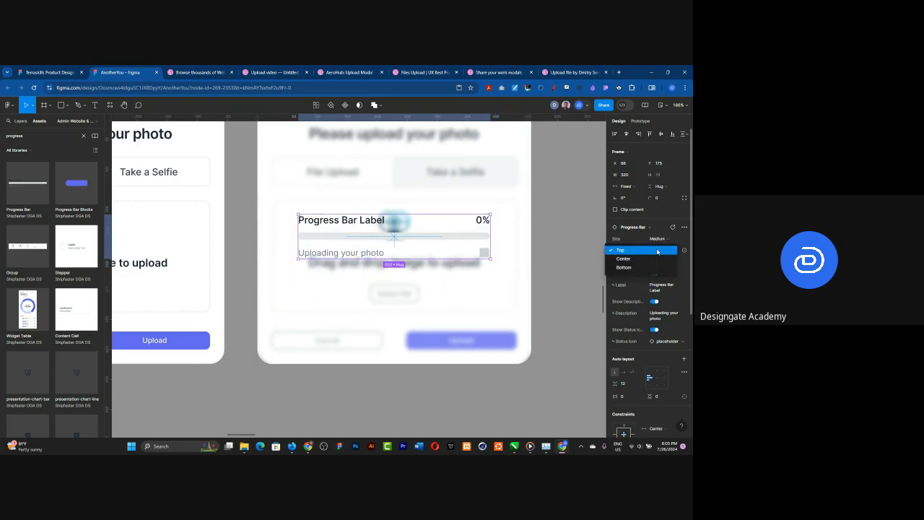
{"action": "left_click", "coordinate": [657, 251]}
Step: Set the progress bar's progress amount to 60% and hide its status icon and label title
{"action": "left_click", "coordinate": [663, 266]}
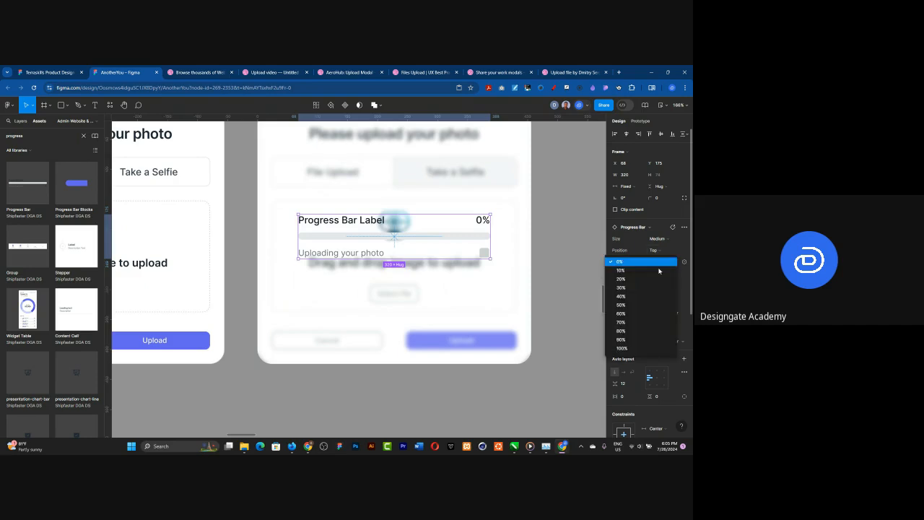
{"action": "left_click", "coordinate": [629, 313]}
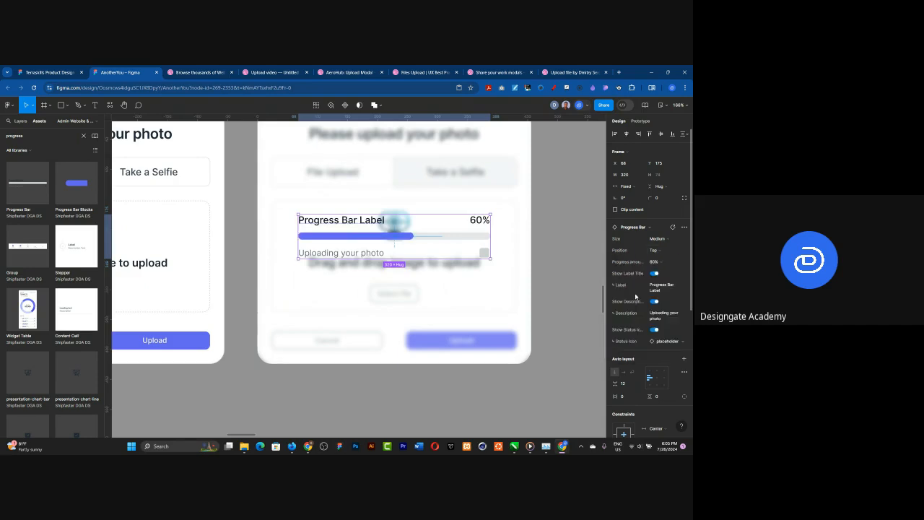
{"action": "left_click", "coordinate": [654, 330]}
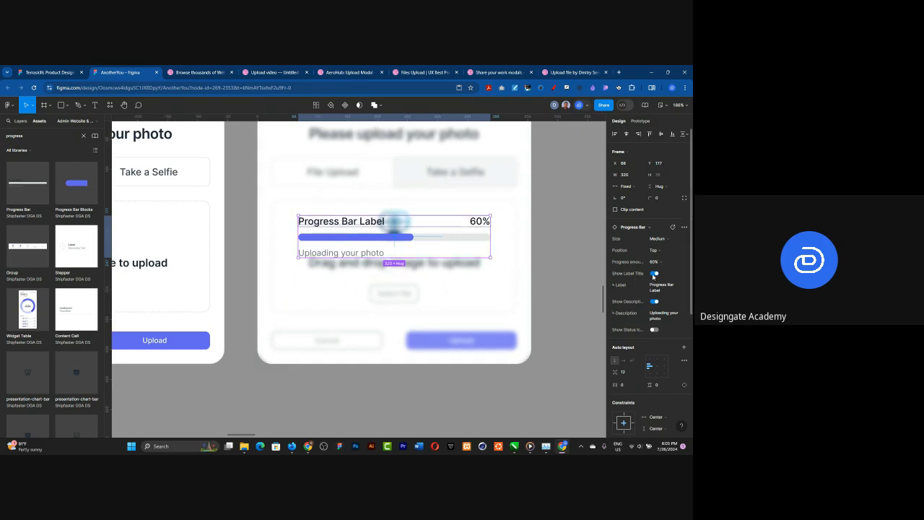
{"action": "left_click", "coordinate": [654, 274]}
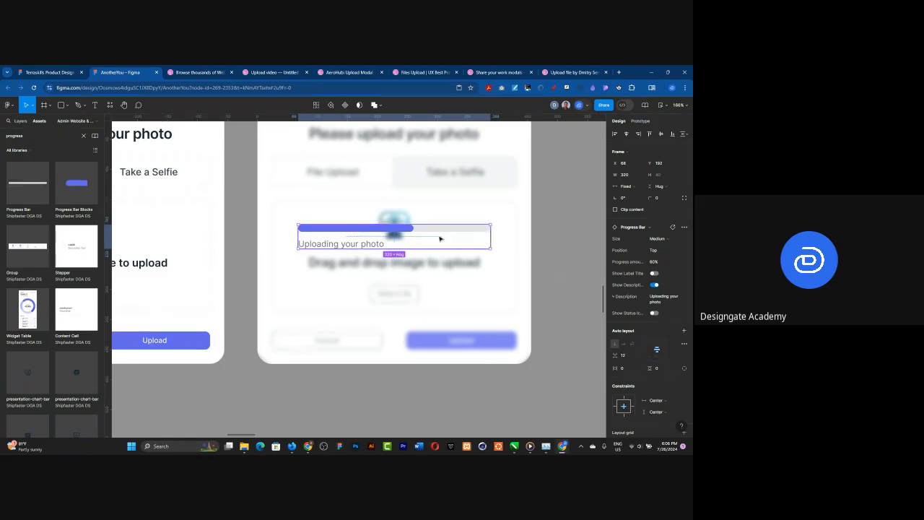
Step: Center-align the "Uploading your photo" description text under the progress bar
{"action": "double_click", "coordinate": [346, 244]}
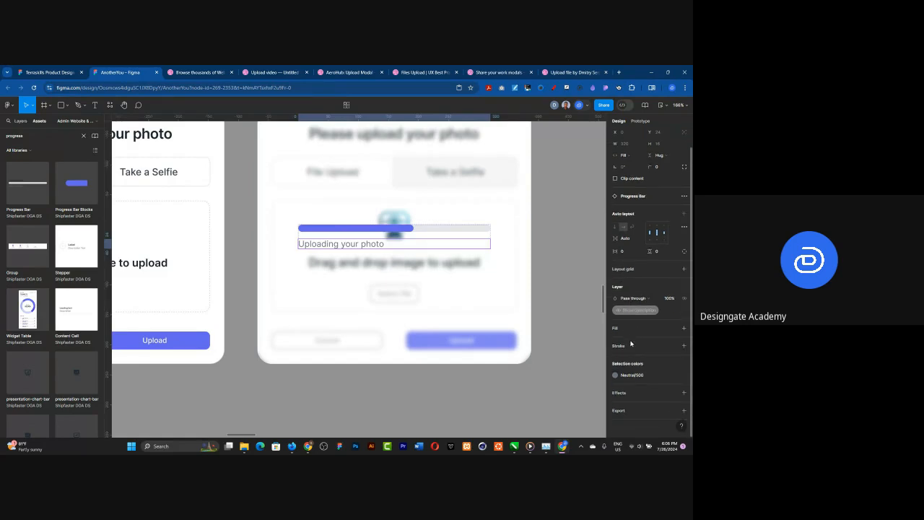
{"action": "double_click", "coordinate": [329, 245]}
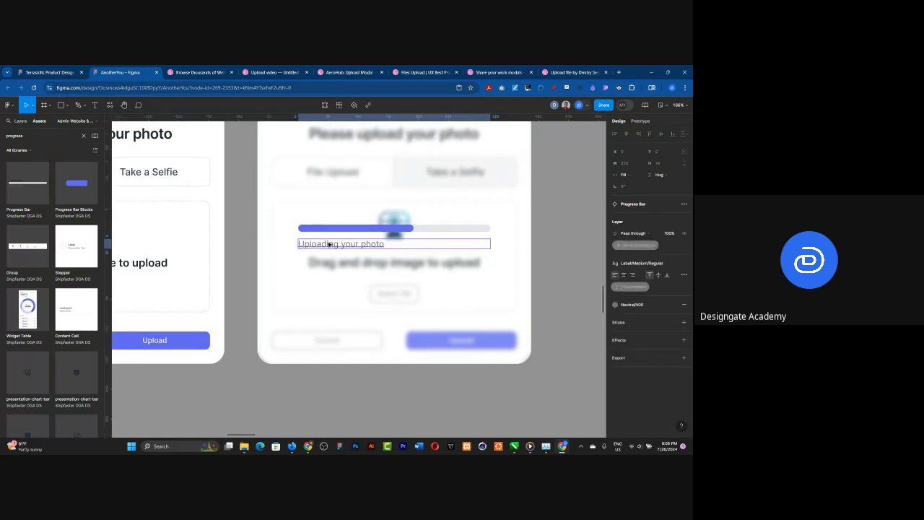
{"action": "left_click", "coordinate": [623, 276]}
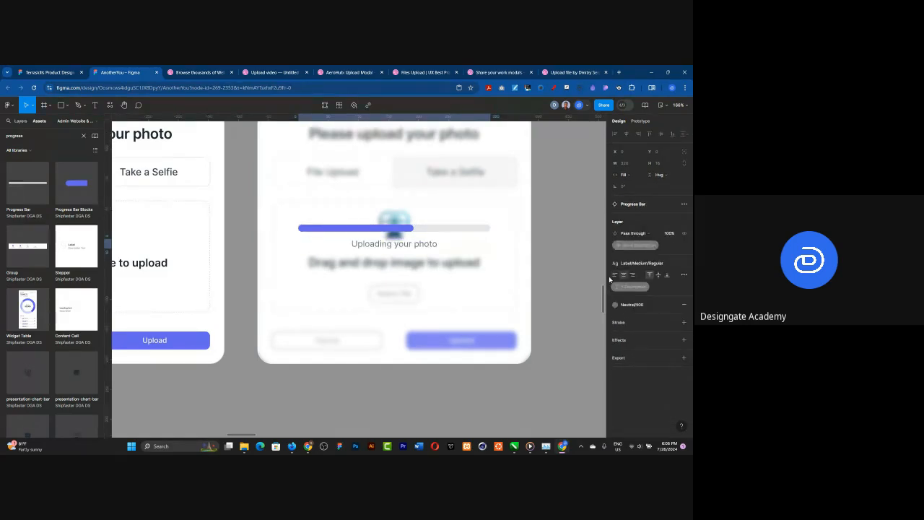
{"action": "left_click", "coordinate": [576, 249]}
Step: Turn the Loading Screen frame into a component and place a duplicate instance to its right
{"action": "scroll", "coordinate": [454, 344], "scroll_direction": "down", "scroll_amount": 3}
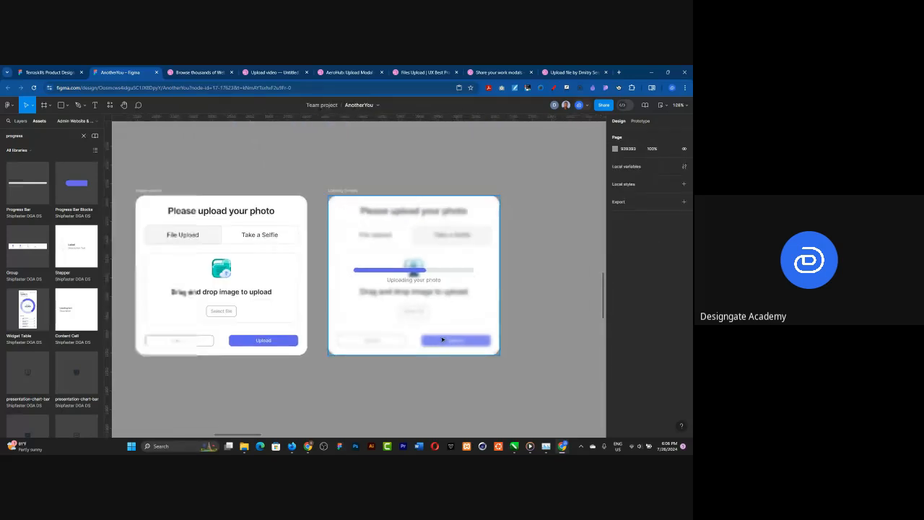
{"action": "scroll", "coordinate": [407, 312], "scroll_direction": "down", "scroll_amount": 2}
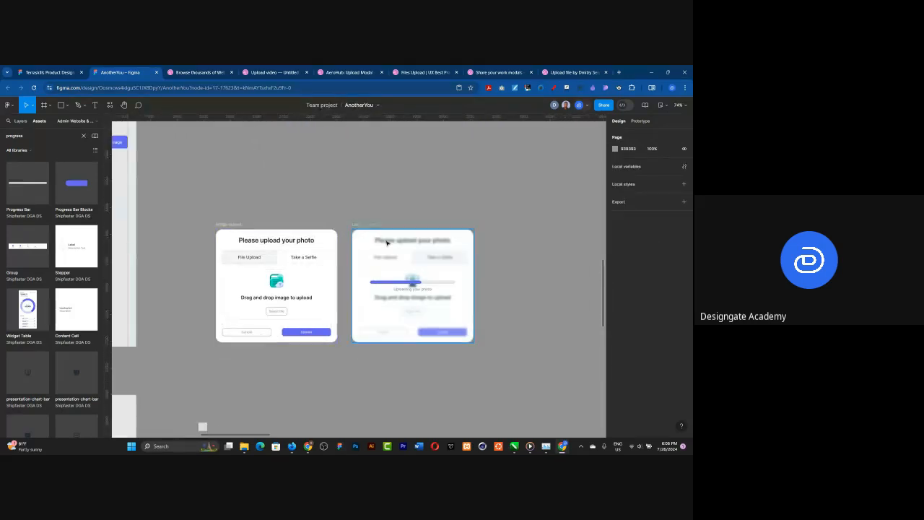
{"action": "left_click", "coordinate": [360, 226]}
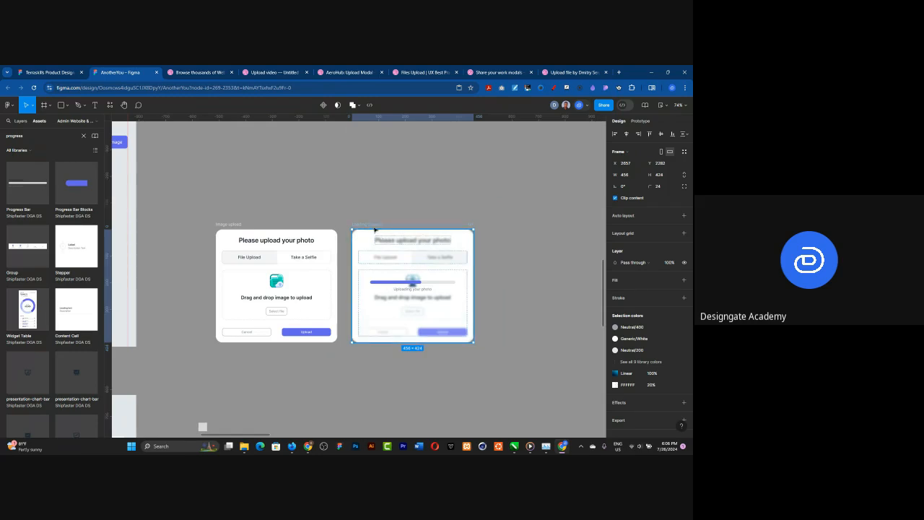
{"action": "left_click", "coordinate": [324, 105]}
{"action": "scroll", "coordinate": [303, 234], "scroll_direction": "down", "scroll_amount": 5}
{"action": "key", "text": "ctrl+d"}
{"action": "left_click_drag", "start_coordinate": [334, 252], "coordinate": [403, 253]}
Step: Move the main Loading Screen component down the canvas, beside the main Image upload components
{"action": "left_click", "coordinate": [339, 228]}
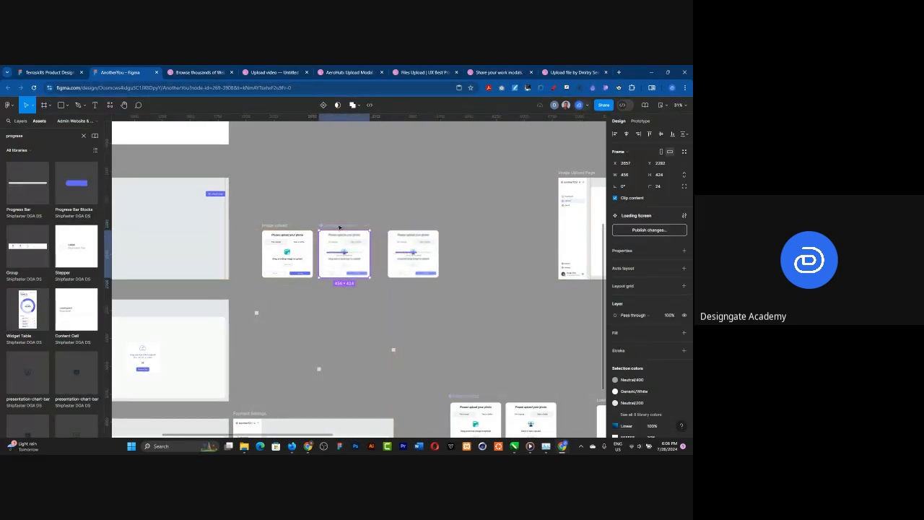
{"action": "scroll", "coordinate": [310, 241], "scroll_direction": "down", "scroll_amount": 4}
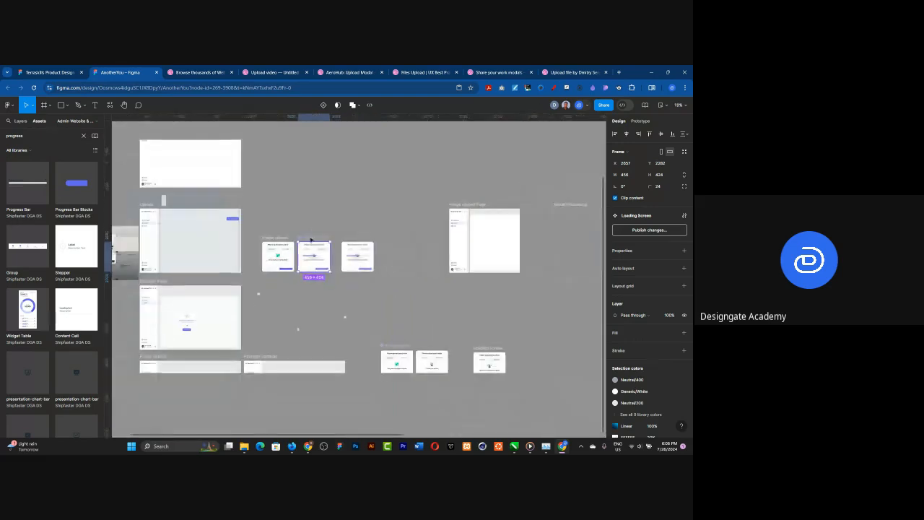
{"action": "left_click_drag", "start_coordinate": [310, 242], "coordinate": [354, 351]}
Step: Move the Loading Screen instance next to the Image upload instance, aligned with it
{"action": "scroll", "coordinate": [264, 246], "scroll_direction": "up", "scroll_amount": 3}
{"action": "scroll", "coordinate": [265, 246], "scroll_direction": "up", "scroll_amount": 5}
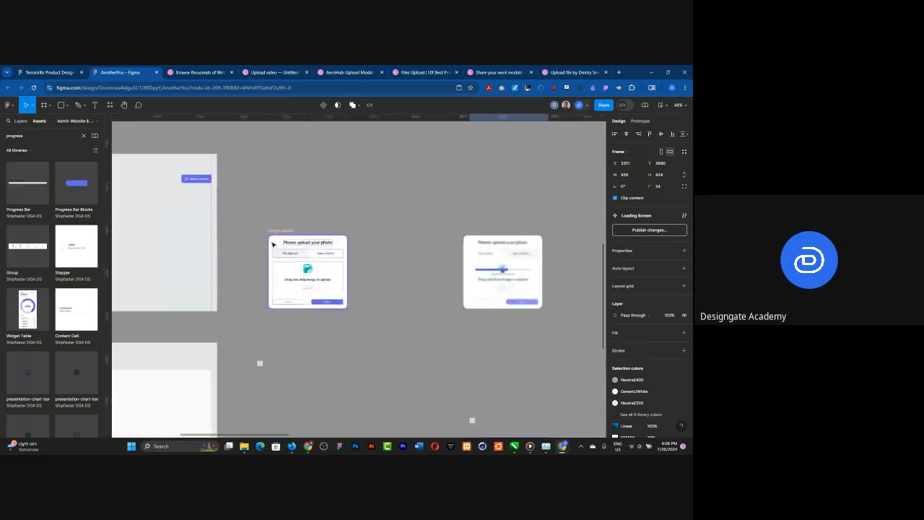
{"action": "left_click_drag", "start_coordinate": [543, 264], "coordinate": [414, 262]}
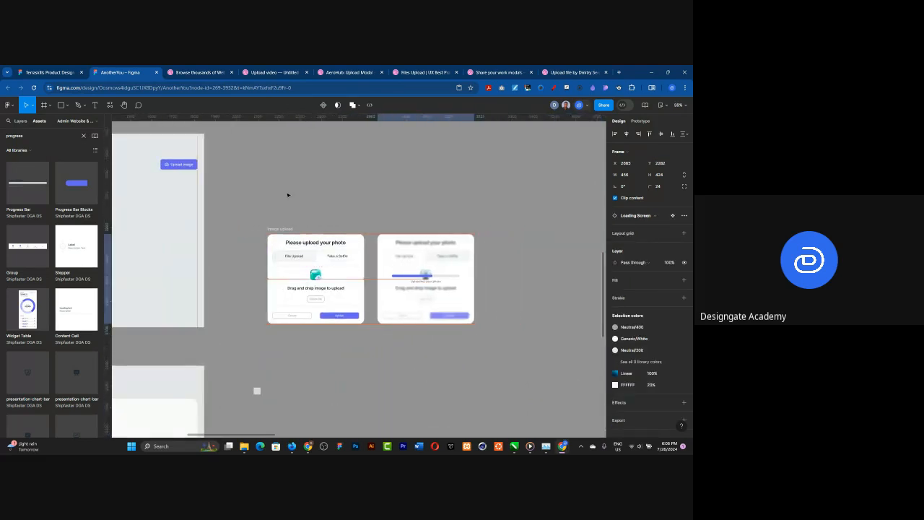
Step: Change the fill color of the blur rectangle inside the main Loading Screen component to black (000000)
{"action": "scroll", "coordinate": [289, 198], "scroll_direction": "down", "scroll_amount": 6}
{"action": "scroll", "coordinate": [365, 333], "scroll_direction": "up", "scroll_amount": 8}
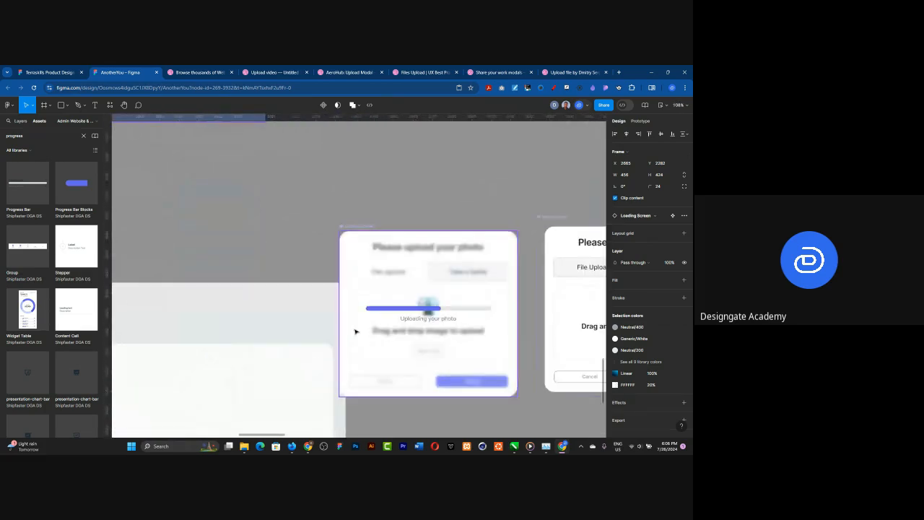
{"action": "left_click", "coordinate": [355, 331]}
{"action": "left_click", "coordinate": [355, 332]}
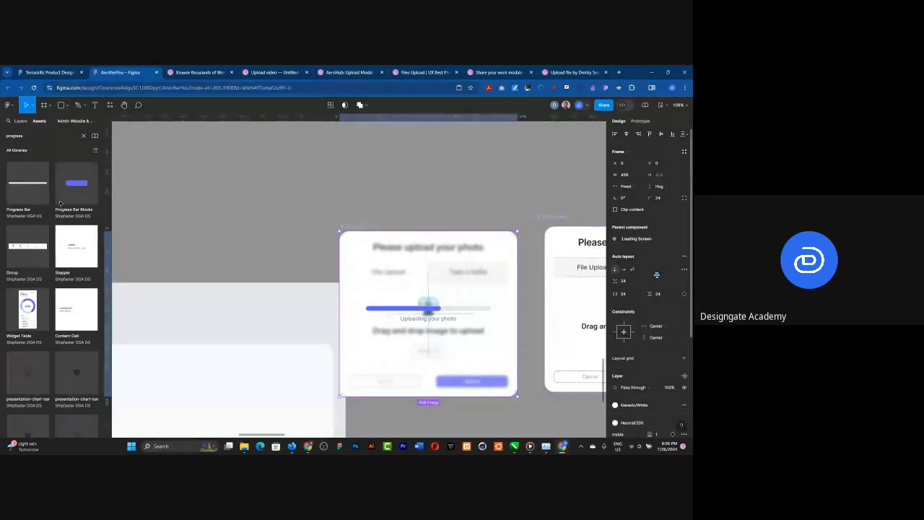
{"action": "scroll", "coordinate": [636, 338], "scroll_direction": "down", "scroll_amount": 1}
{"action": "left_click", "coordinate": [21, 121]}
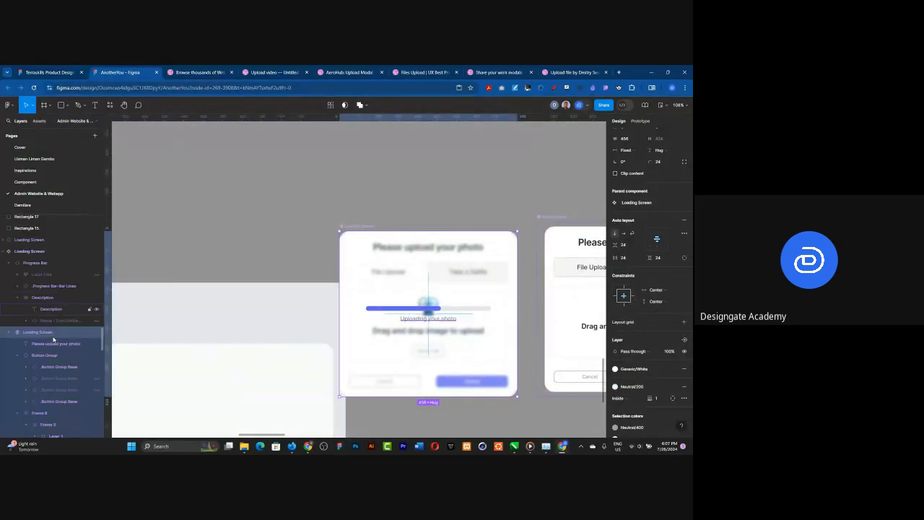
{"action": "scroll", "coordinate": [52, 338], "scroll_direction": "down", "scroll_amount": 2}
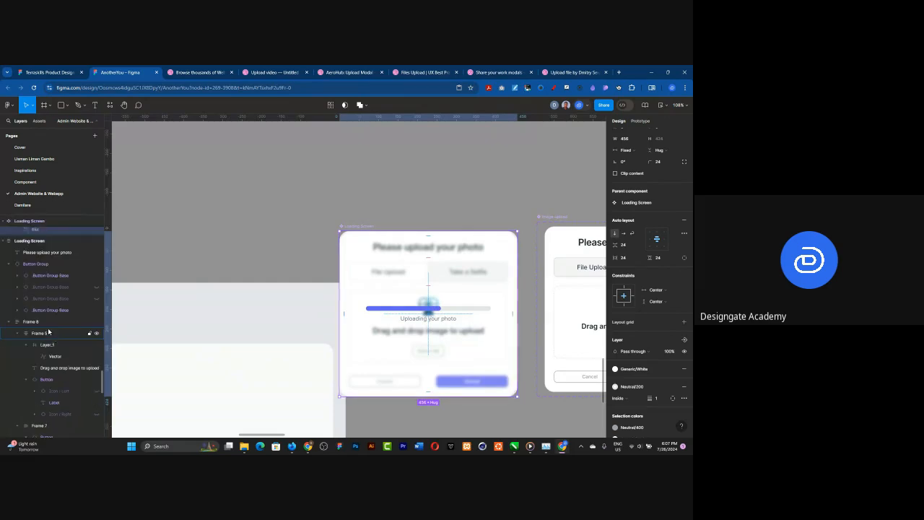
{"action": "scroll", "coordinate": [48, 331], "scroll_direction": "up", "scroll_amount": 3}
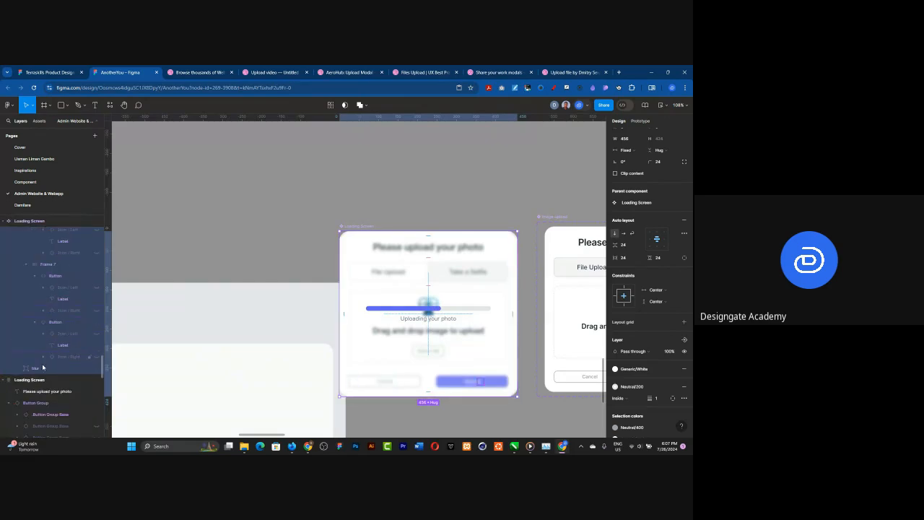
{"action": "left_click", "coordinate": [41, 367]}
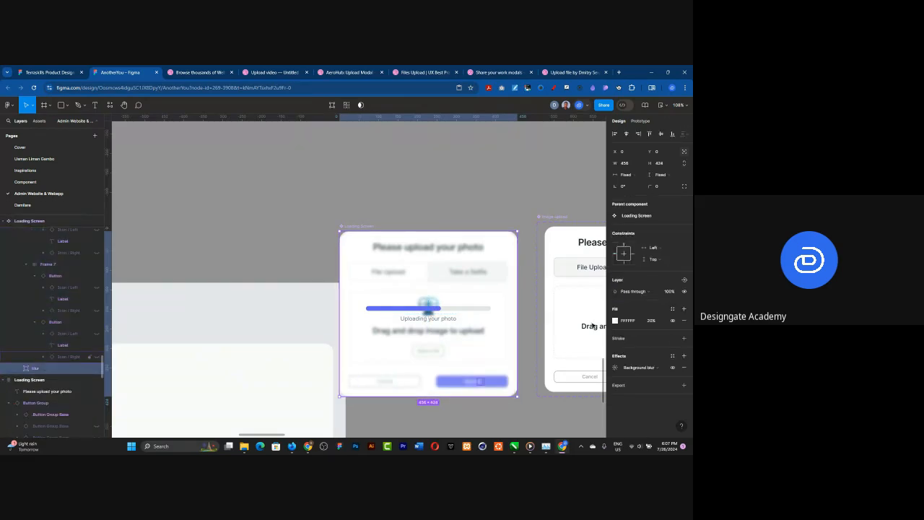
{"action": "left_click", "coordinate": [615, 320]}
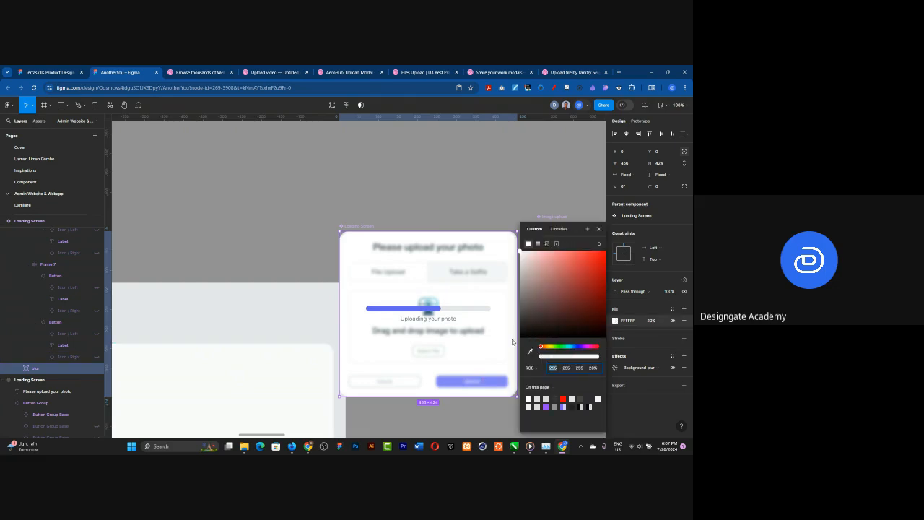
{"action": "left_click_drag", "start_coordinate": [519, 338], "coordinate": [512, 342]}
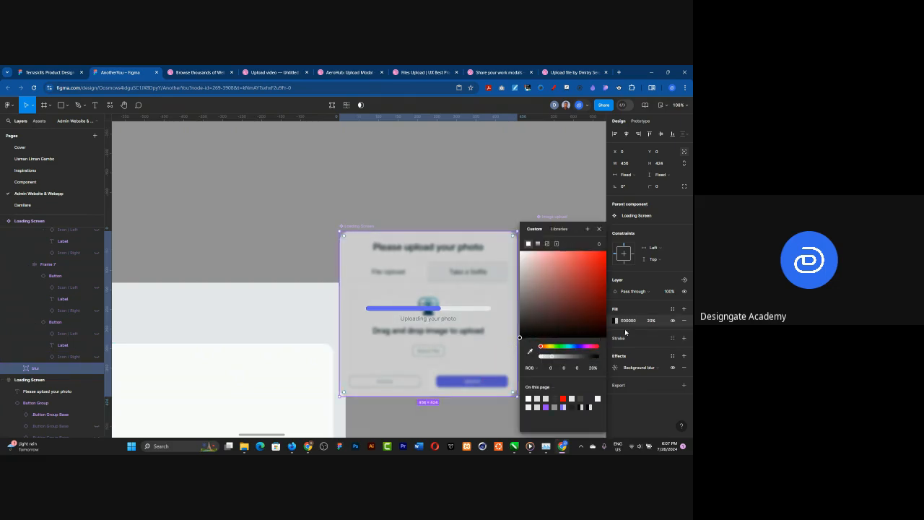
Step: Apply the Neutral/900 library color style to the blur rectangle's fill
{"action": "left_click", "coordinate": [672, 309]}
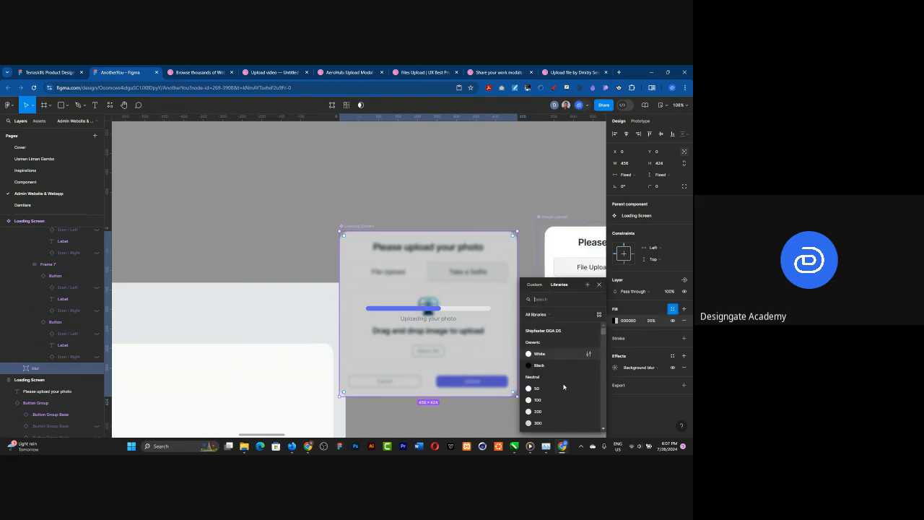
{"action": "scroll", "coordinate": [564, 388], "scroll_direction": "down", "scroll_amount": 3}
{"action": "left_click", "coordinate": [565, 385]}
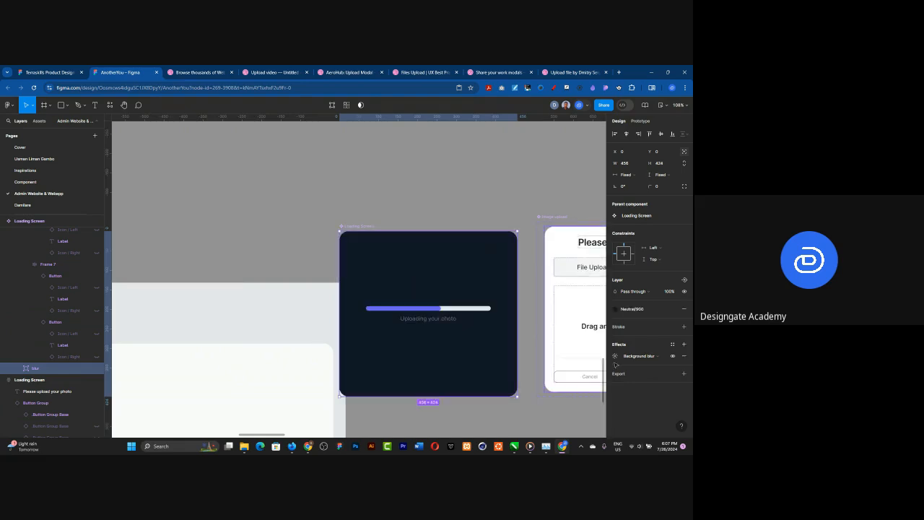
Step: Try layer opacities of 50%, 80% and 85% on the blur rectangle
{"action": "left_click", "coordinate": [671, 292]}
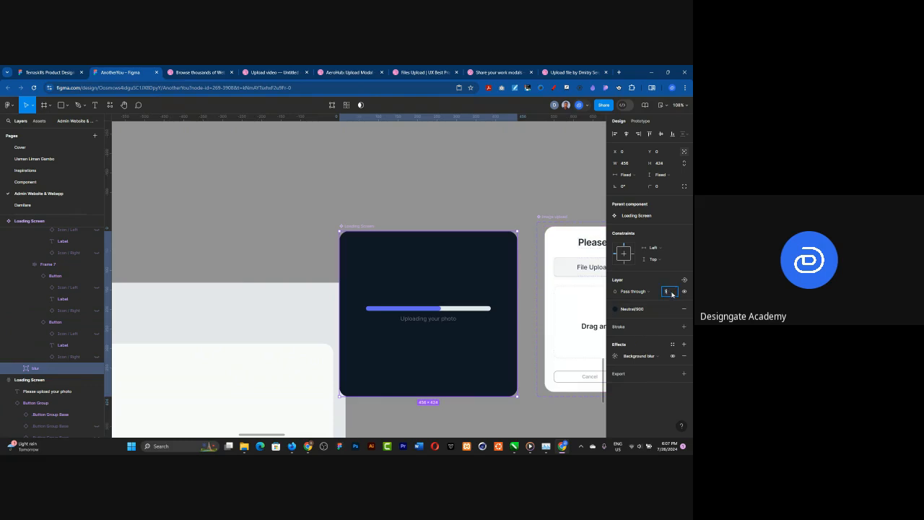
{"action": "key", "text": "Return"}
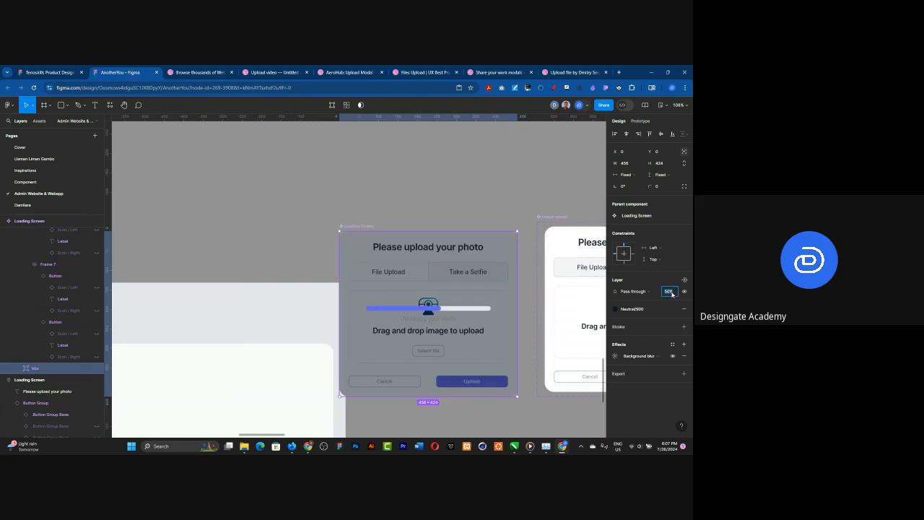
{"action": "type", "text": "80"}
{"action": "key", "text": "Return"}
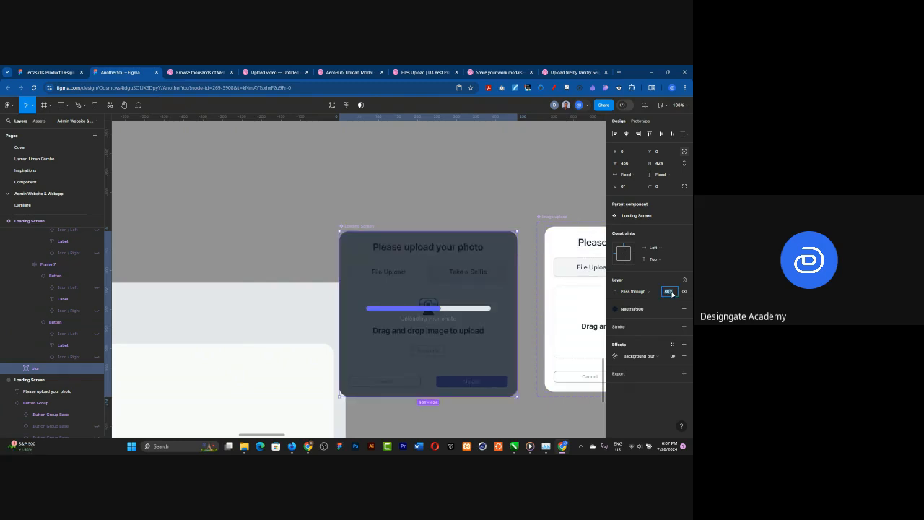
{"action": "type", "text": "85"}
{"action": "key", "text": "Return"}
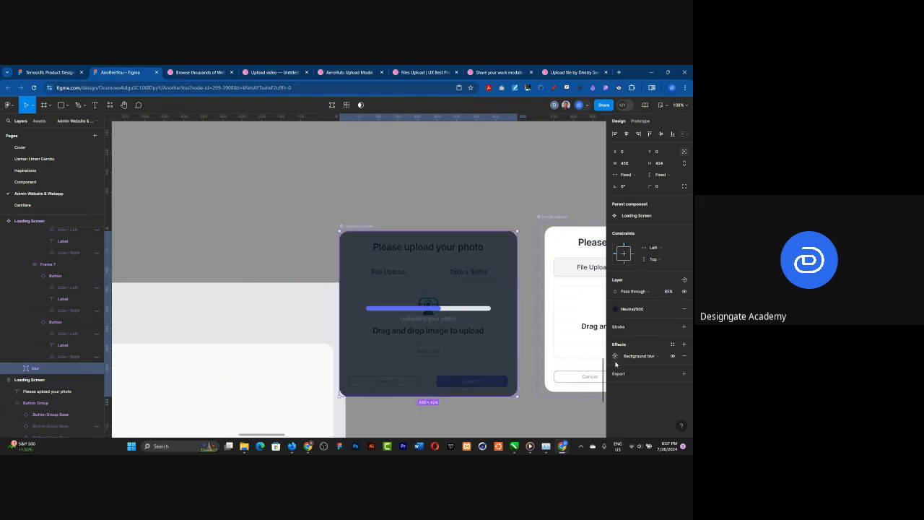
Step: Set the blur rectangle's background blur amount to 16
{"action": "left_click", "coordinate": [615, 355]}
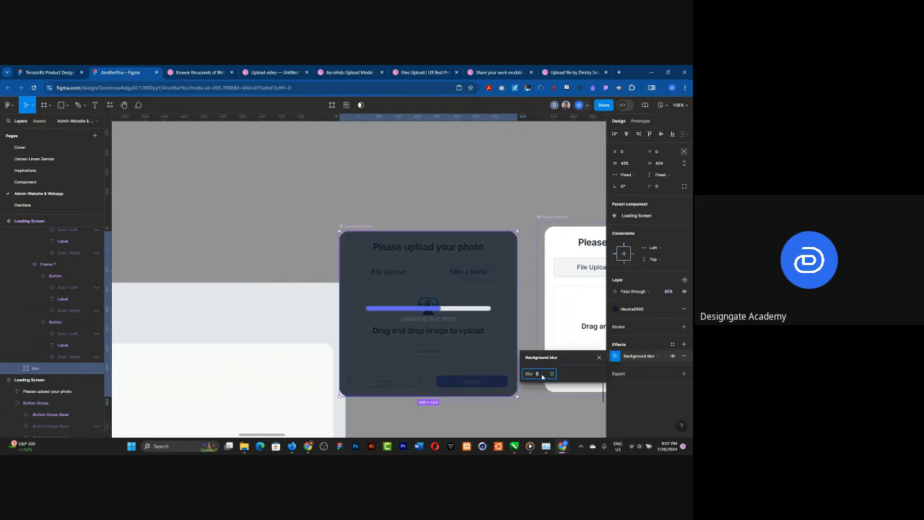
{"action": "left_click", "coordinate": [540, 376]}
{"action": "type", "text": "16"}
{"action": "key", "text": "Return"}
{"action": "left_click", "coordinate": [540, 376]}
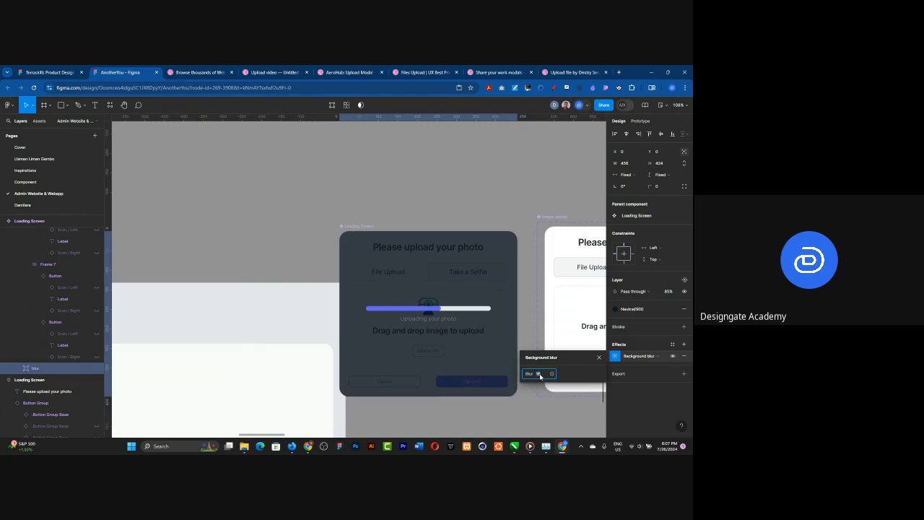
Step: Detach the color style from the blur rectangle's fill and set its layer opacity to 100%
{"action": "left_click", "coordinate": [669, 309]}
{"action": "left_click", "coordinate": [669, 291]}
{"action": "type", "text": "100"}
{"action": "key", "text": "Return"}
Step: Lower the opacity of the blur rectangle's 111827 fill to 10%
{"action": "left_click", "coordinate": [652, 321]}
{"action": "type", "text": "2"}
{"action": "type", "text": "0"}
{"action": "key", "text": "Return"}
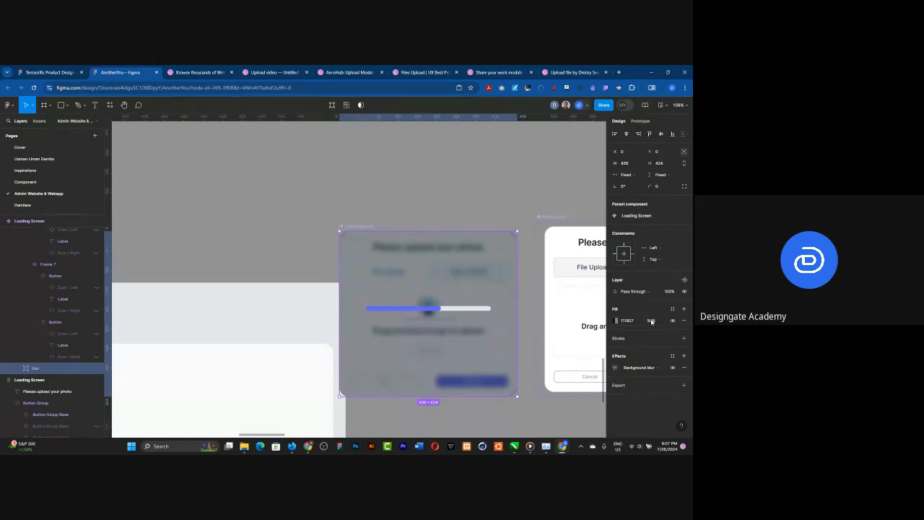
{"action": "left_click", "coordinate": [651, 321]}
{"action": "type", "text": "10"}
{"action": "key", "text": "Return"}
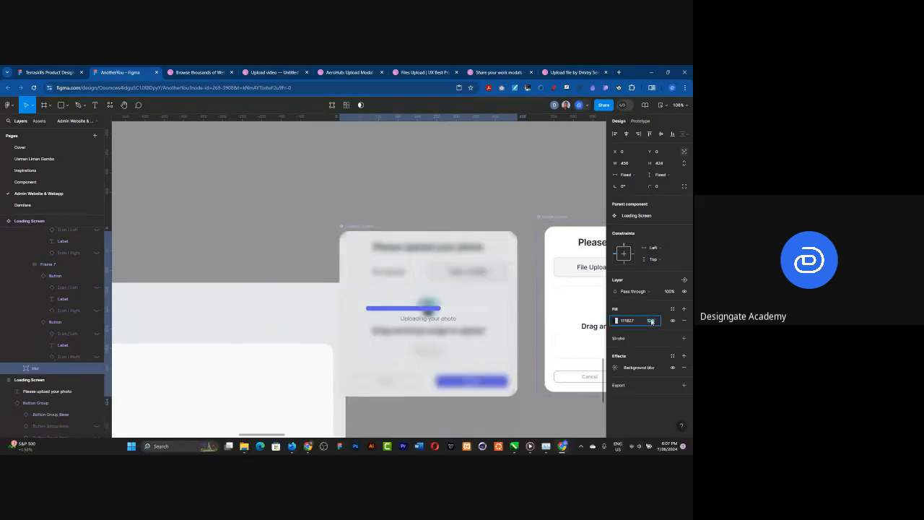
Step: Try a 40% opacity on the blur rectangle's 111827 fill behind the upload progress bar
{"action": "type", "text": "40"}
{"action": "key", "text": "Return"}
{"action": "left_click", "coordinate": [436, 327]}
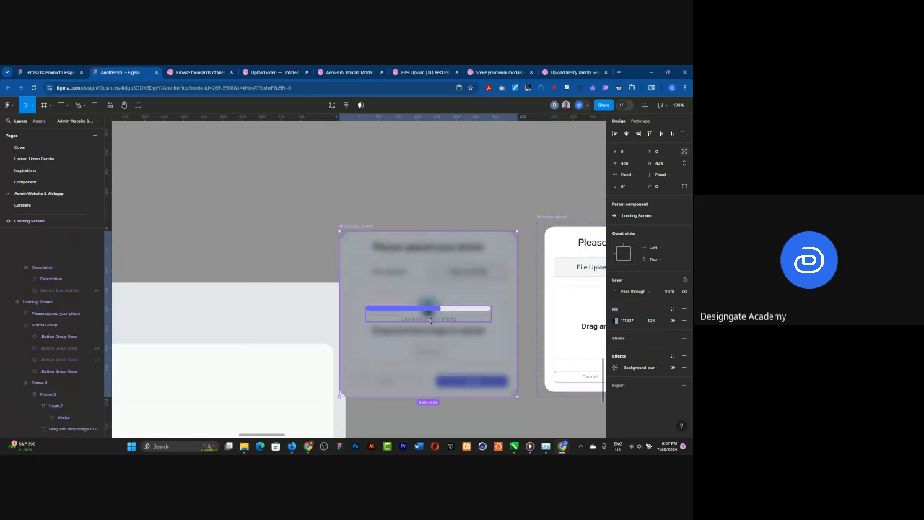
{"action": "left_click", "coordinate": [431, 319]}
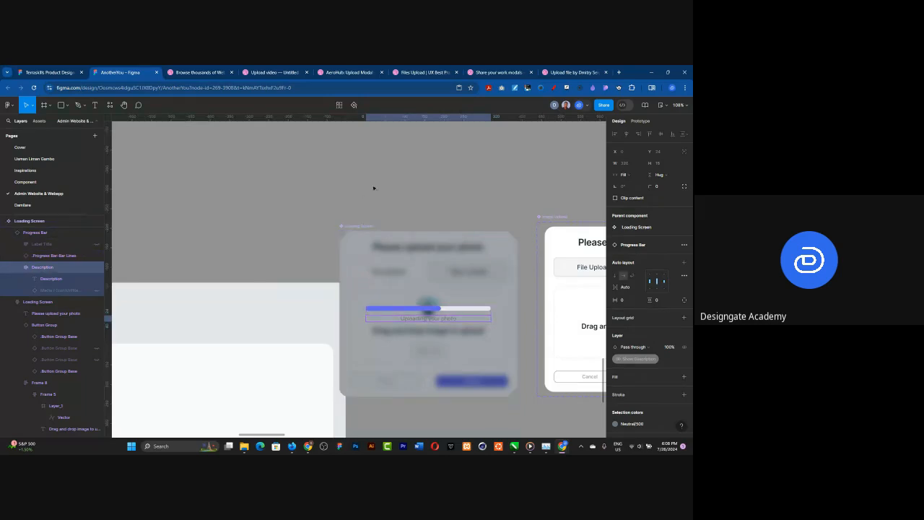
{"action": "scroll", "coordinate": [373, 188], "scroll_direction": "down", "scroll_amount": 5}
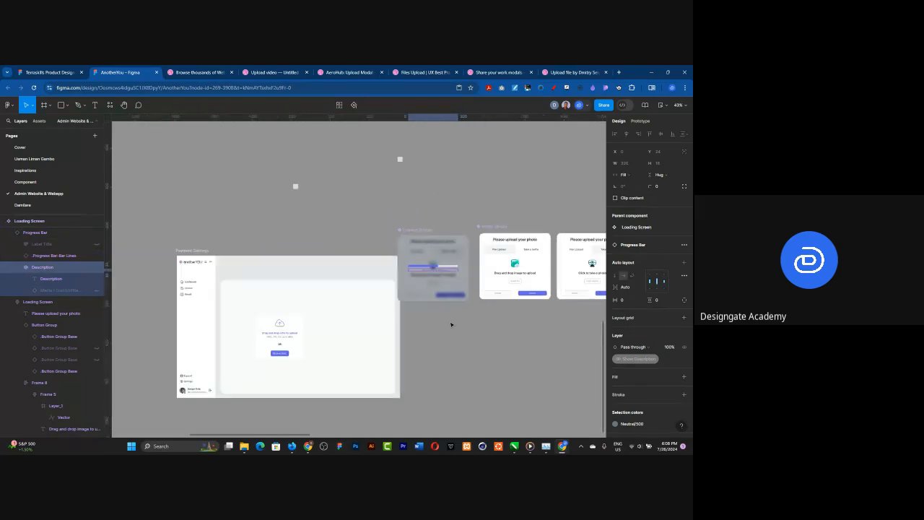
Step: Undo the blur rectangle's recent fill opacity, layer opacity and color style detachment changes
{"action": "key", "text": "ctrl+z"}
{"action": "key", "text": "ctrl+z"}
{"action": "key", "text": "ctrl+z"}
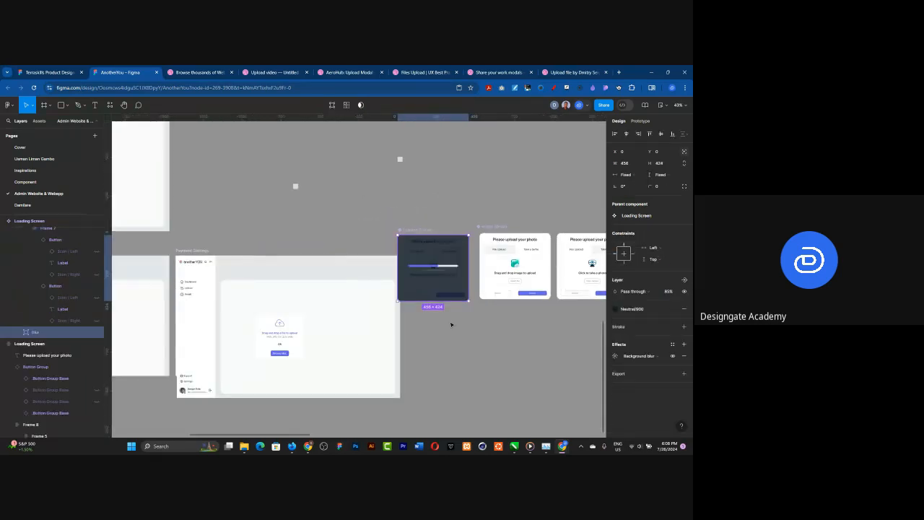
Step: Recolor the "Uploading your photo" description under the progress bar with the Generic/White library color
{"action": "scroll", "coordinate": [421, 281], "scroll_direction": "up", "scroll_amount": 5}
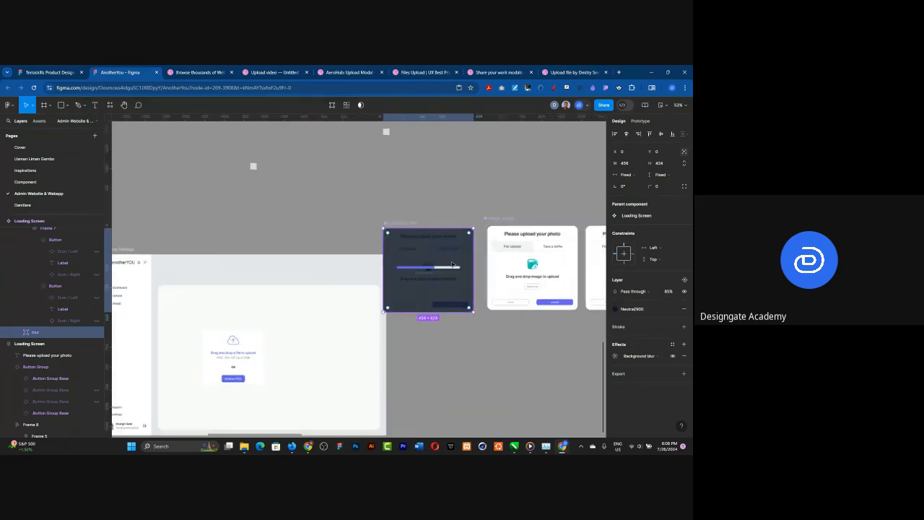
{"action": "left_click", "coordinate": [421, 282], "text": "ctrl"}
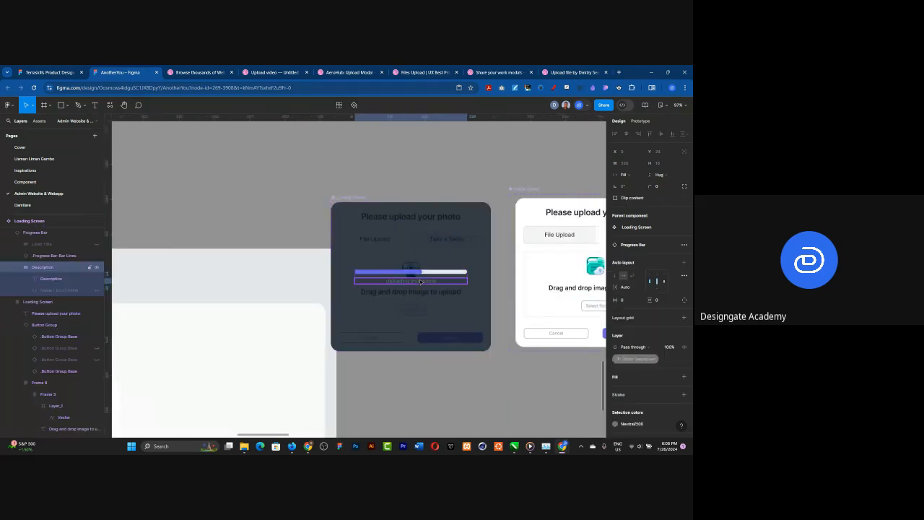
{"action": "left_click", "coordinate": [615, 424]}
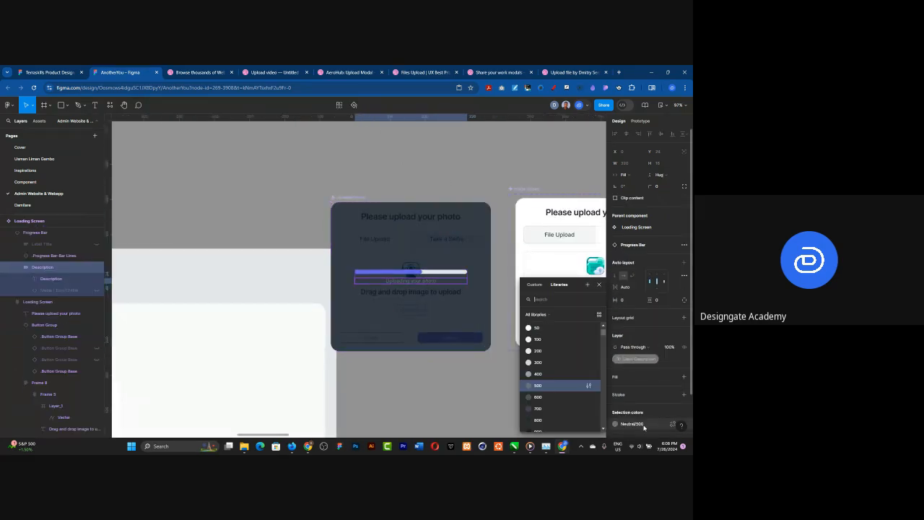
{"action": "scroll", "coordinate": [555, 366], "scroll_direction": "up", "scroll_amount": 3}
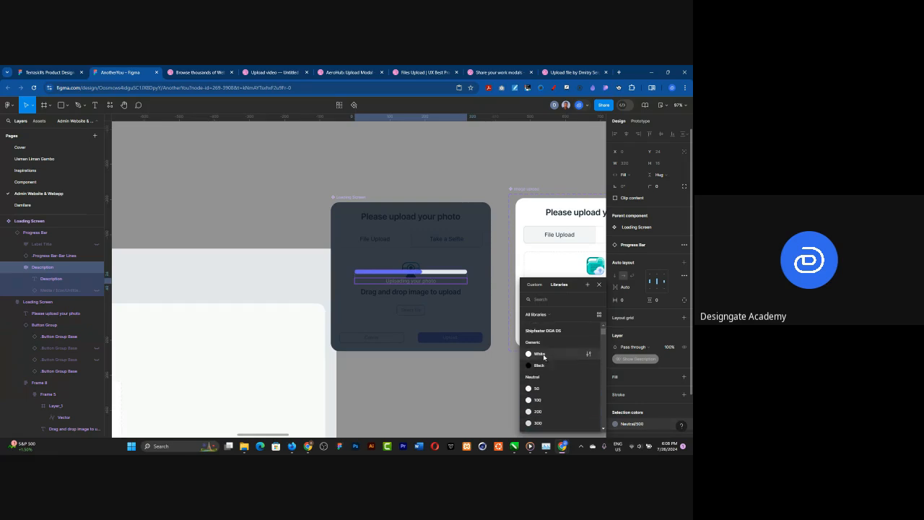
{"action": "left_click", "coordinate": [535, 354]}
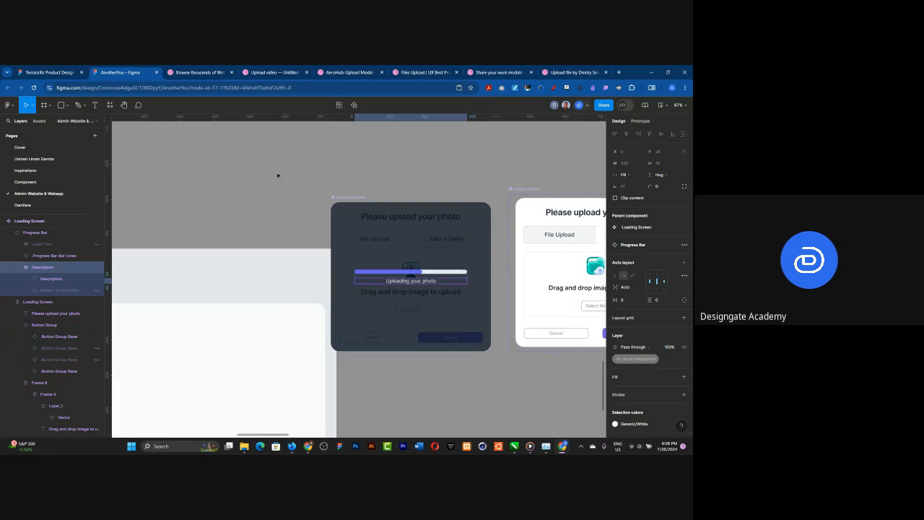
Step: Move the Loading Screen component right beside the Image upload component, at about X 3361, Y 3816
{"action": "left_click", "coordinate": [347, 195]}
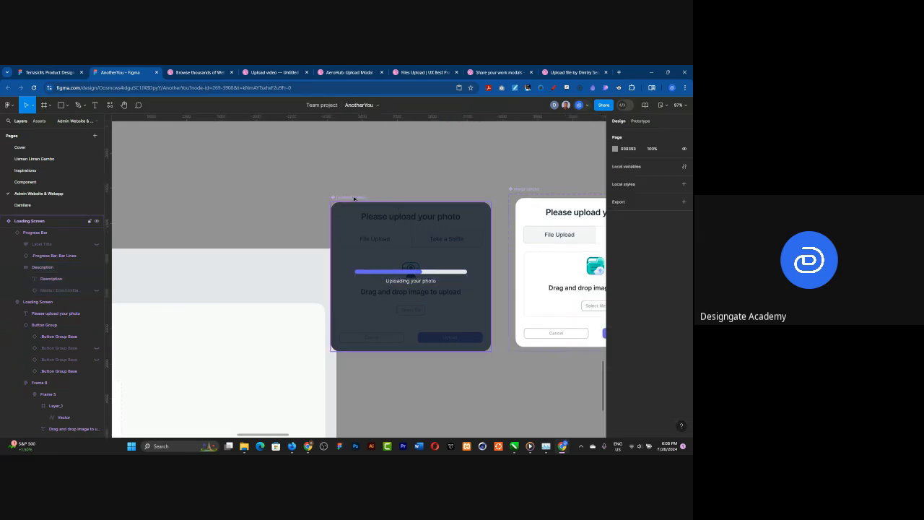
{"action": "left_click_drag", "start_coordinate": [369, 197], "coordinate": [367, 191]}
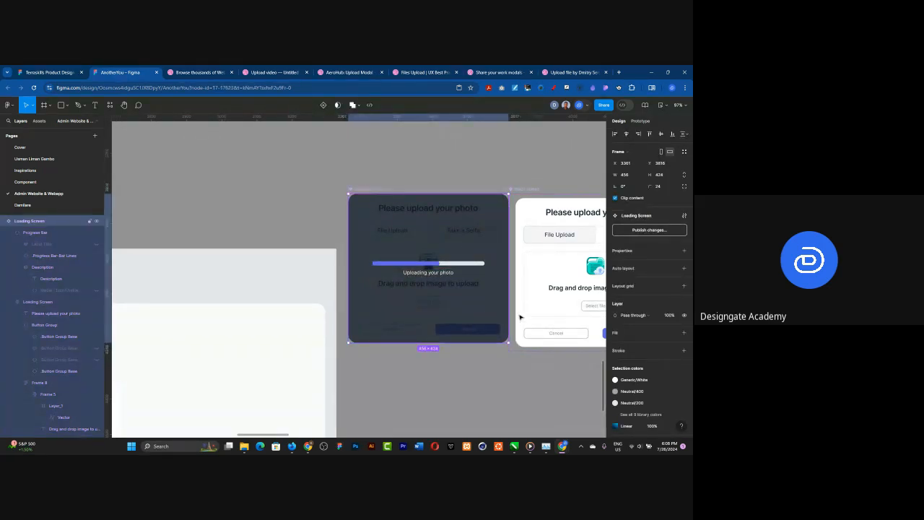
{"action": "left_click", "coordinate": [517, 316]}
Step: Prototype the Image upload frame's Upload button to the Loading Screen with an on-click Swap overlay interaction
{"action": "scroll", "coordinate": [517, 315], "scroll_direction": "down", "scroll_amount": 8}
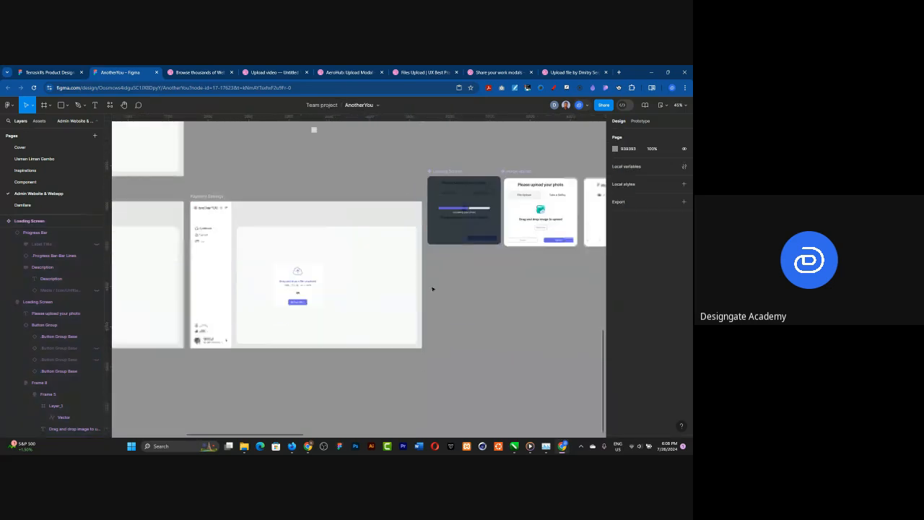
{"action": "scroll", "coordinate": [433, 288], "scroll_direction": "down", "scroll_amount": 10}
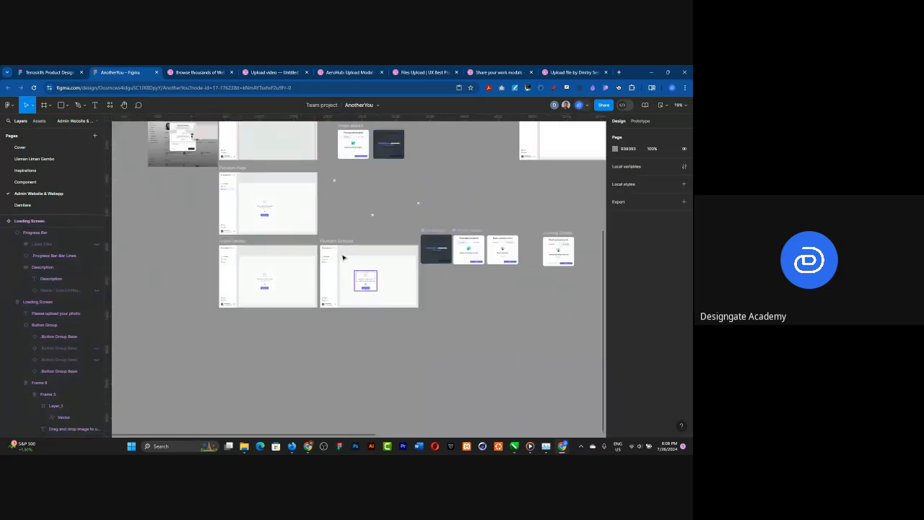
{"action": "scroll", "coordinate": [318, 137], "scroll_direction": "up", "scroll_amount": 3}
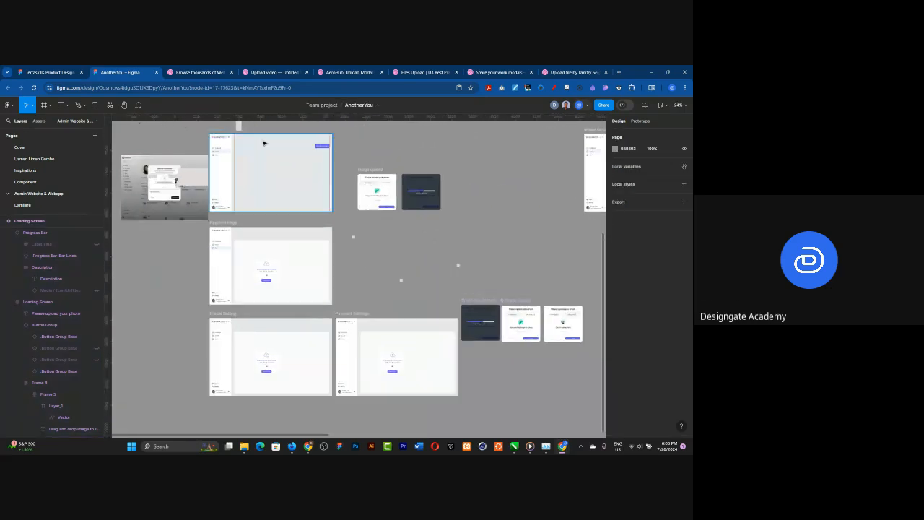
{"action": "scroll", "coordinate": [265, 142], "scroll_direction": "up", "scroll_amount": 1}
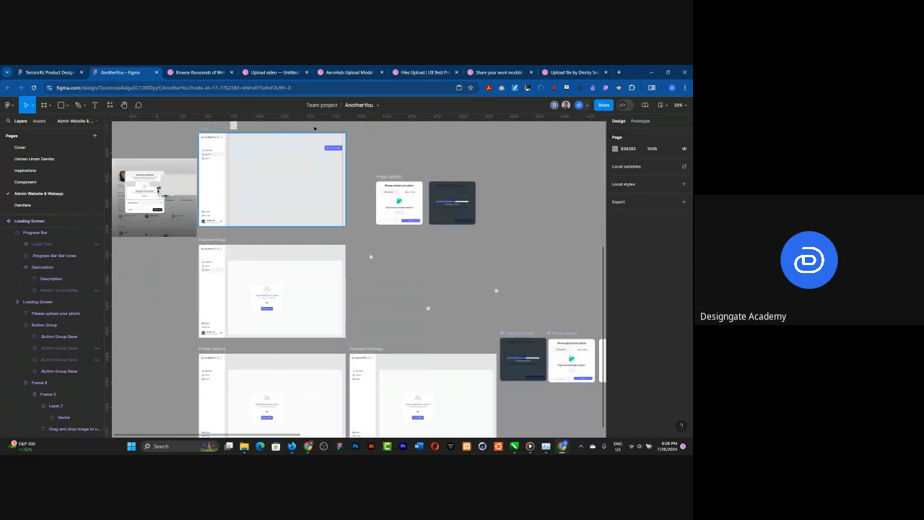
{"action": "scroll", "coordinate": [314, 128], "scroll_direction": "up", "scroll_amount": 3}
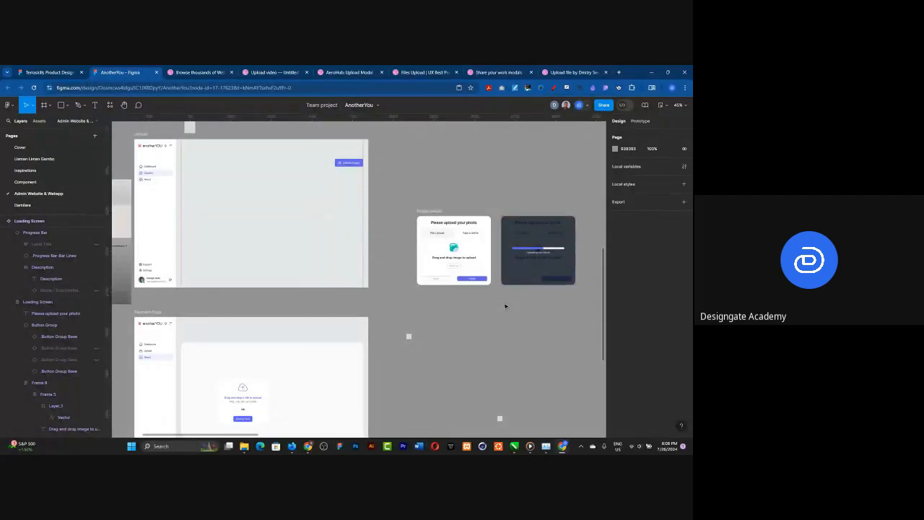
{"action": "scroll", "coordinate": [495, 229], "scroll_direction": "down", "scroll_amount": 3}
{"action": "scroll", "coordinate": [530, 224], "scroll_direction": "up", "scroll_amount": 1}
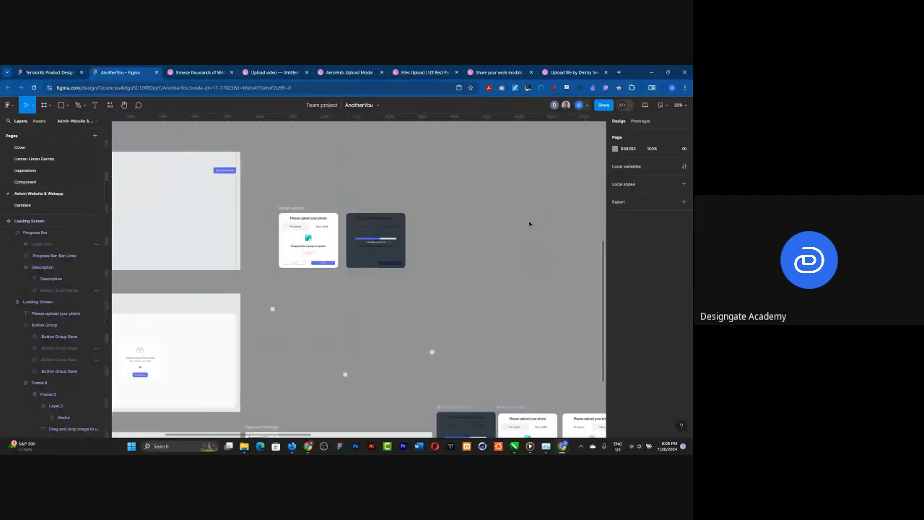
{"action": "scroll", "coordinate": [316, 184], "scroll_direction": "up", "scroll_amount": 4}
{"action": "left_click", "coordinate": [640, 121]}
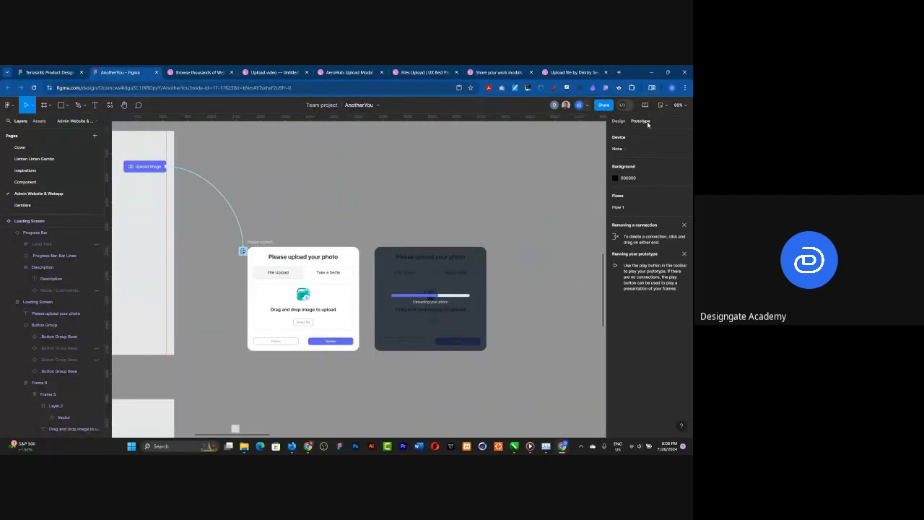
{"action": "left_click", "coordinate": [338, 345]}
{"action": "double_click", "coordinate": [338, 344]}
{"action": "double_click", "coordinate": [338, 345]}
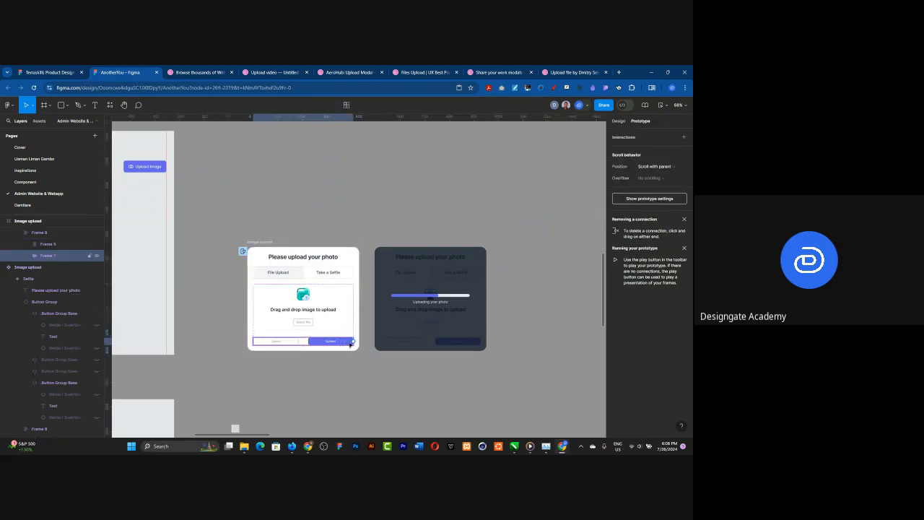
{"action": "double_click", "coordinate": [340, 345]}
{"action": "left_click_drag", "start_coordinate": [384, 275], "coordinate": [389, 278]}
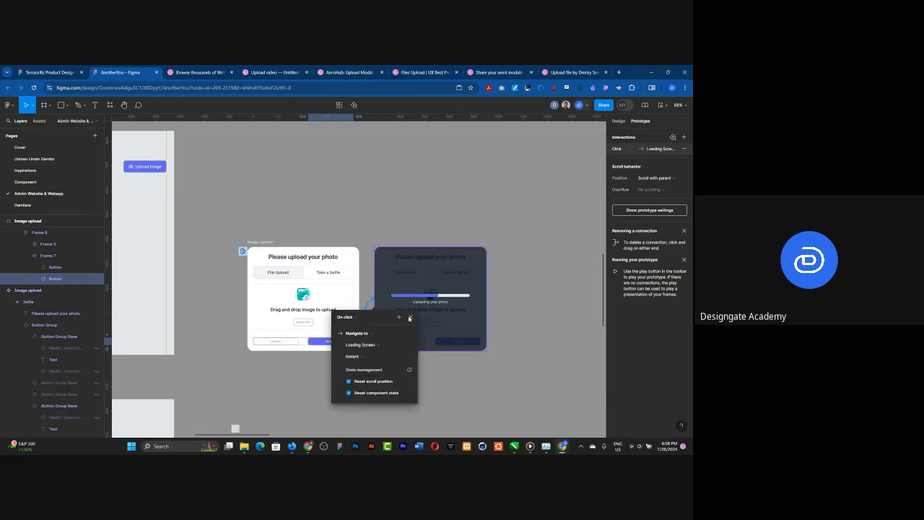
{"action": "left_click", "coordinate": [370, 333]}
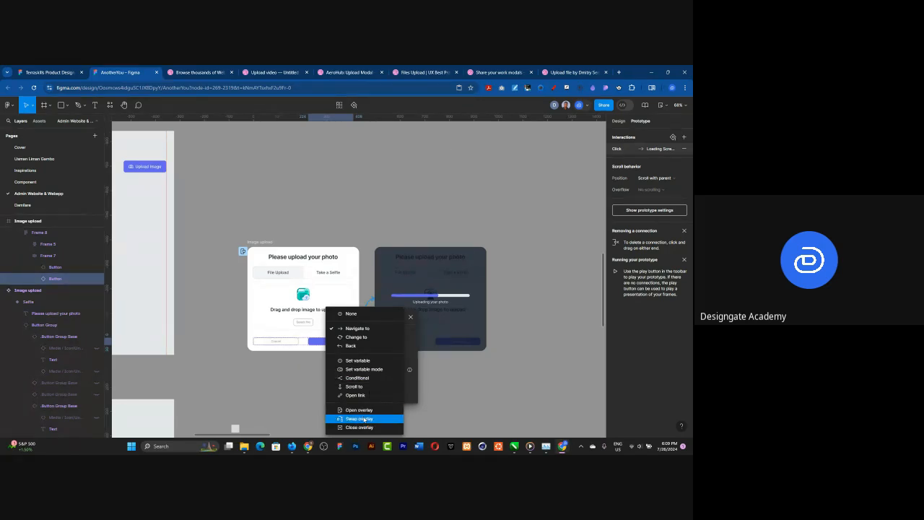
{"action": "left_click", "coordinate": [365, 419]}
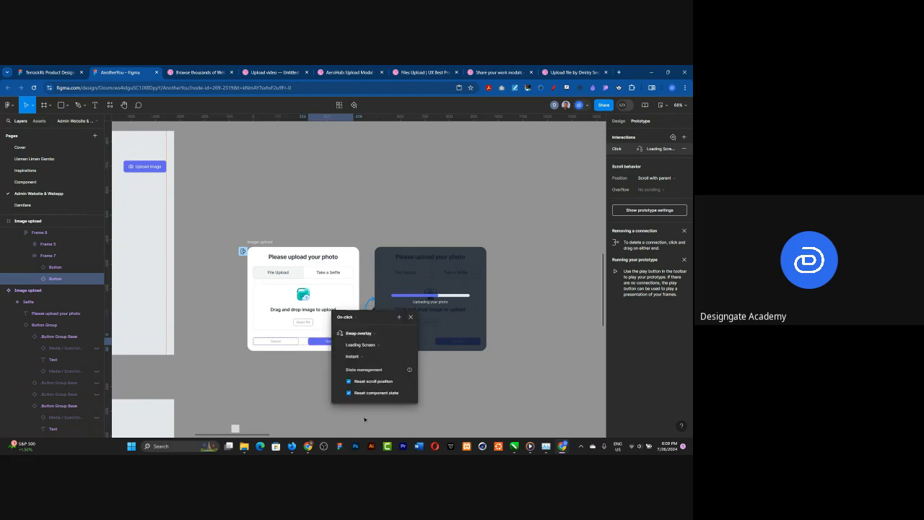
Step: Try the None and On drag triggers on the Upload button's interaction, and set the trigger back to On click
{"action": "left_click", "coordinate": [351, 318]}
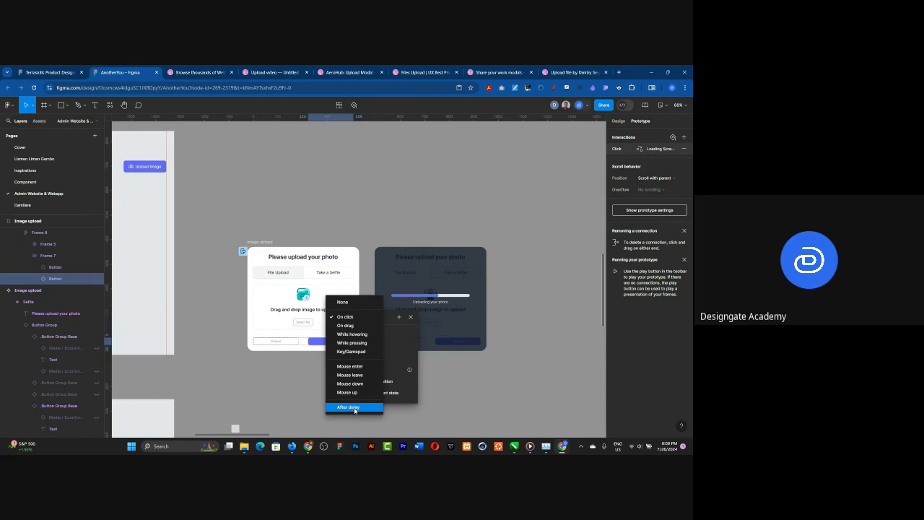
{"action": "left_click", "coordinate": [359, 302]}
{"action": "left_click", "coordinate": [353, 319]}
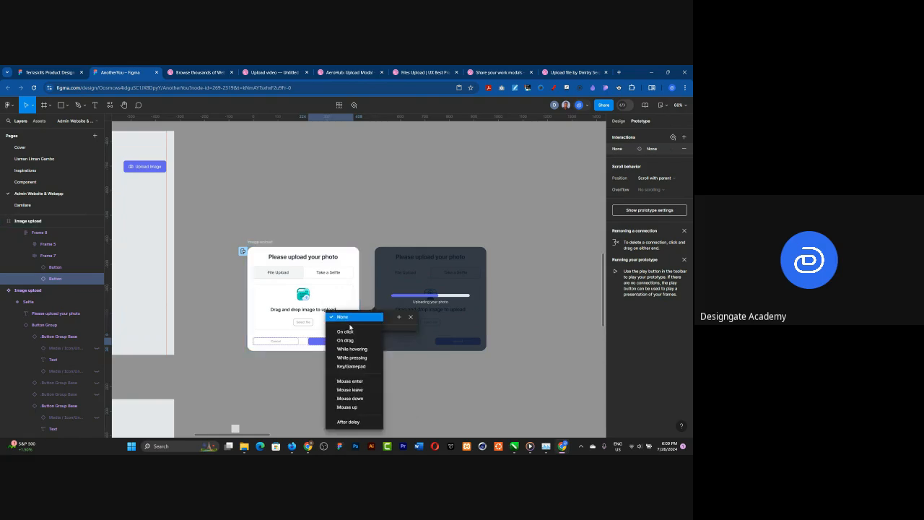
{"action": "left_click", "coordinate": [347, 339]}
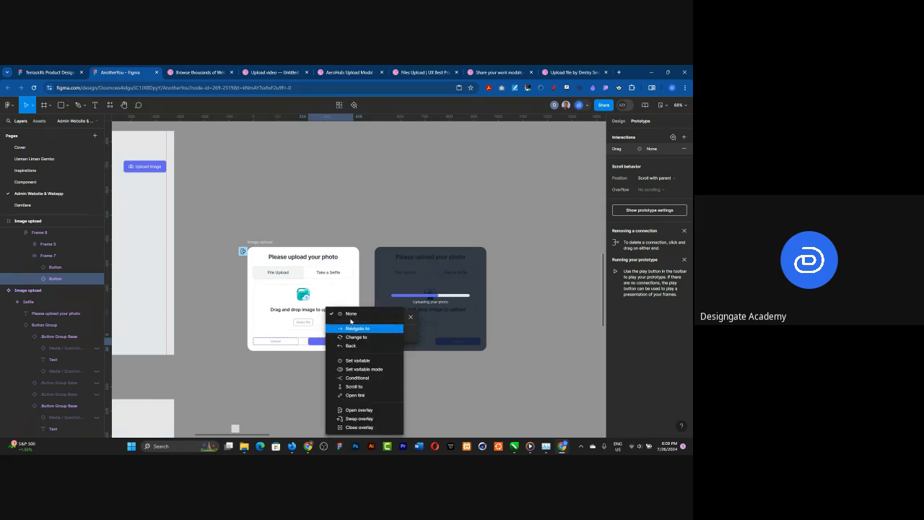
{"action": "left_click", "coordinate": [350, 317]}
{"action": "left_click", "coordinate": [350, 316]}
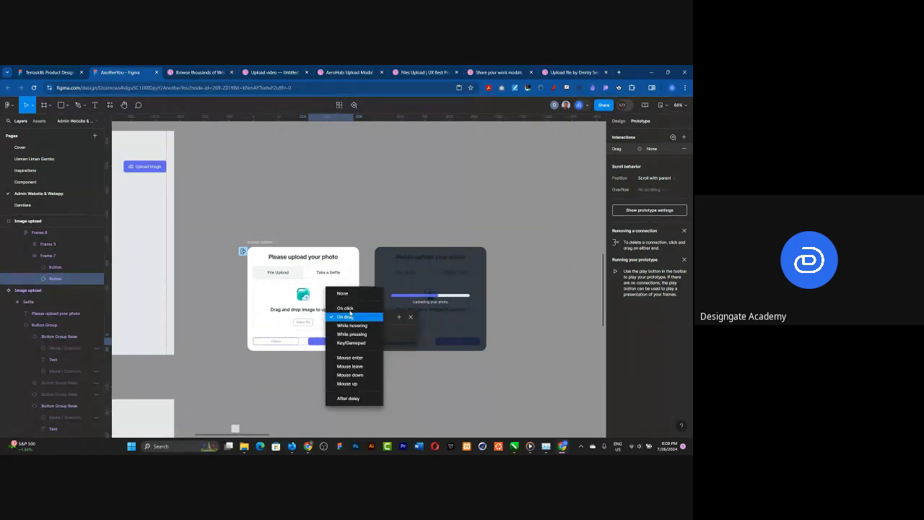
{"action": "left_click", "coordinate": [346, 309]}
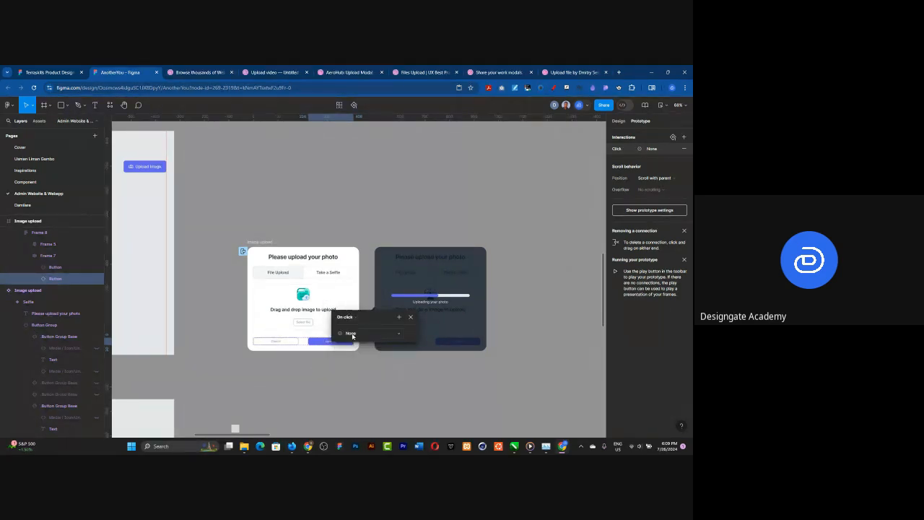
Step: Set the Upload button's on-click action to Swap overlay without a destination and toggle Reset scroll position
{"action": "left_click", "coordinate": [352, 334]}
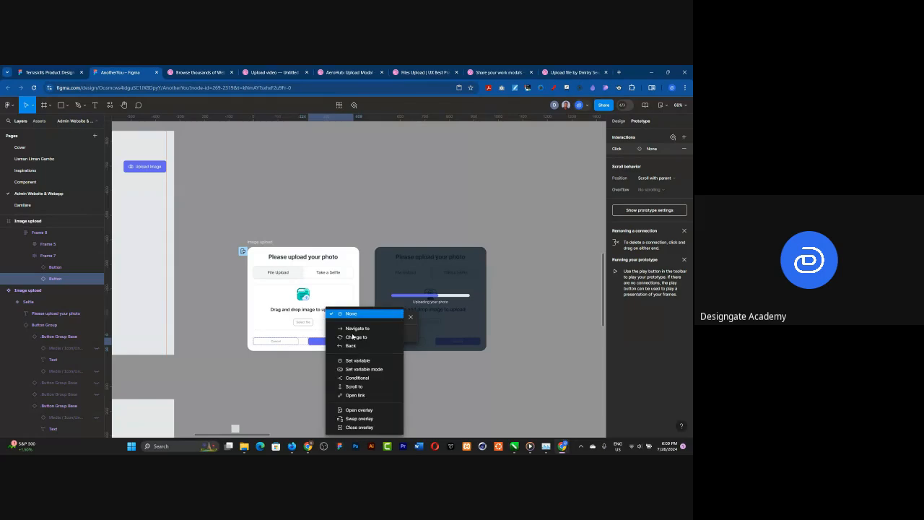
{"action": "left_click", "coordinate": [363, 419]}
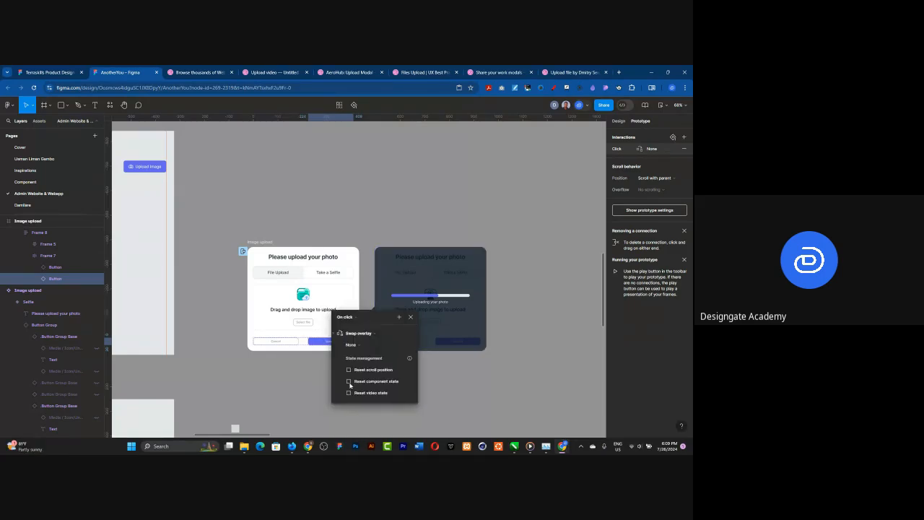
{"action": "left_click", "coordinate": [350, 369]}
{"action": "left_click", "coordinate": [529, 316]}
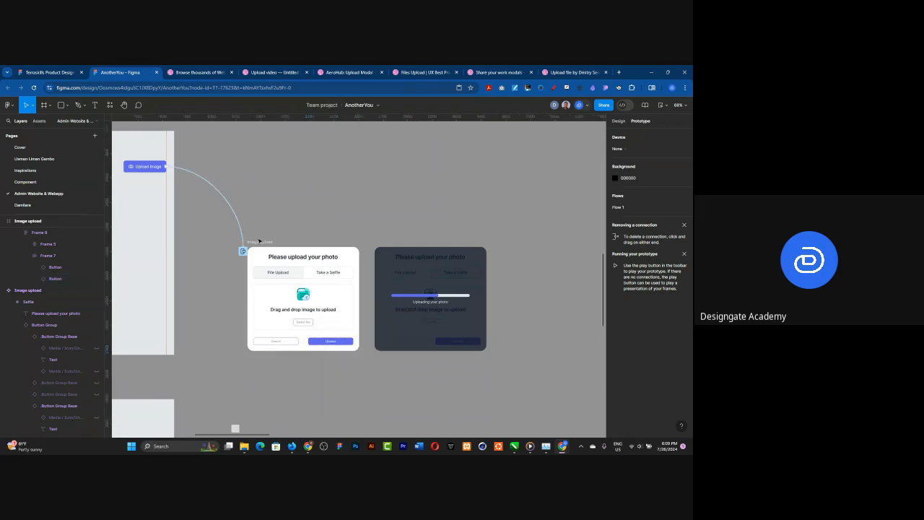
Step: Try a second connection from the Upload button to the Loading Screen with Navigate to, and remove the button's interactions
{"action": "double_click", "coordinate": [345, 341]}
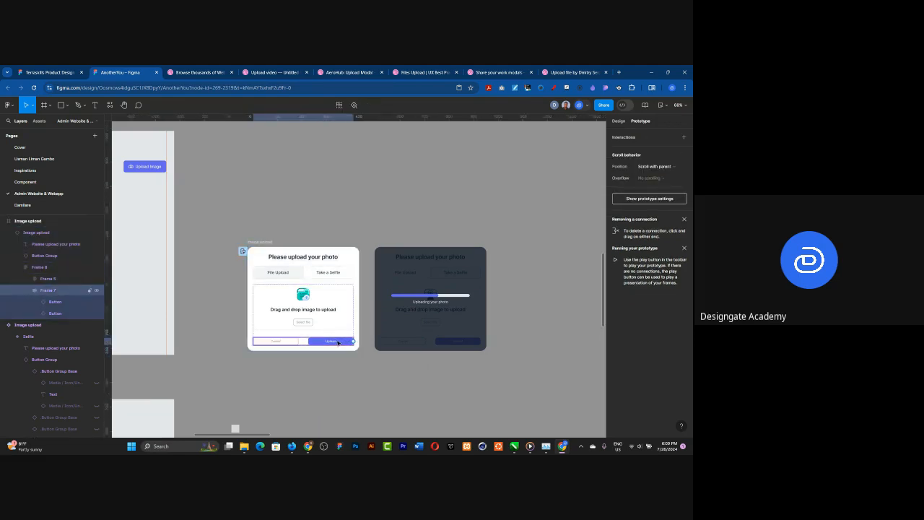
{"action": "double_click", "coordinate": [352, 342]}
{"action": "left_click_drag", "start_coordinate": [352, 342], "coordinate": [388, 316]}
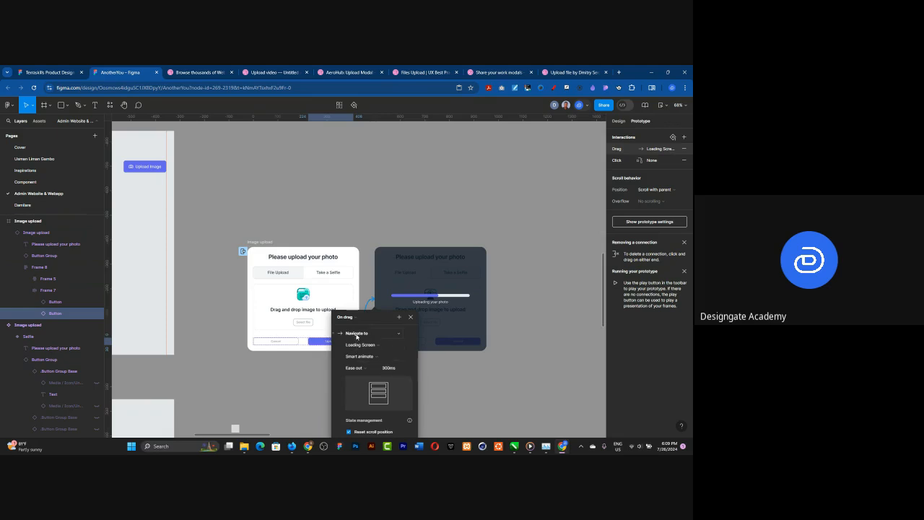
{"action": "left_click", "coordinate": [358, 334]}
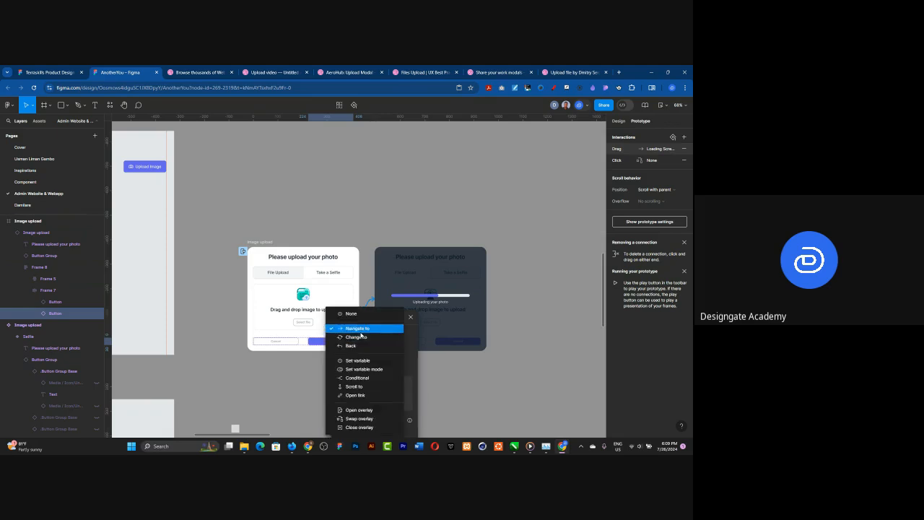
{"action": "left_click", "coordinate": [357, 329]}
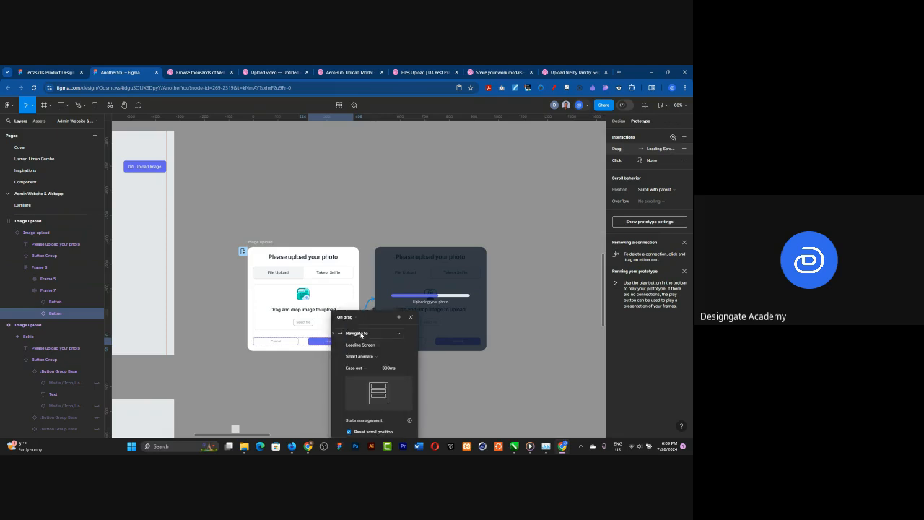
{"action": "left_click", "coordinate": [684, 151]}
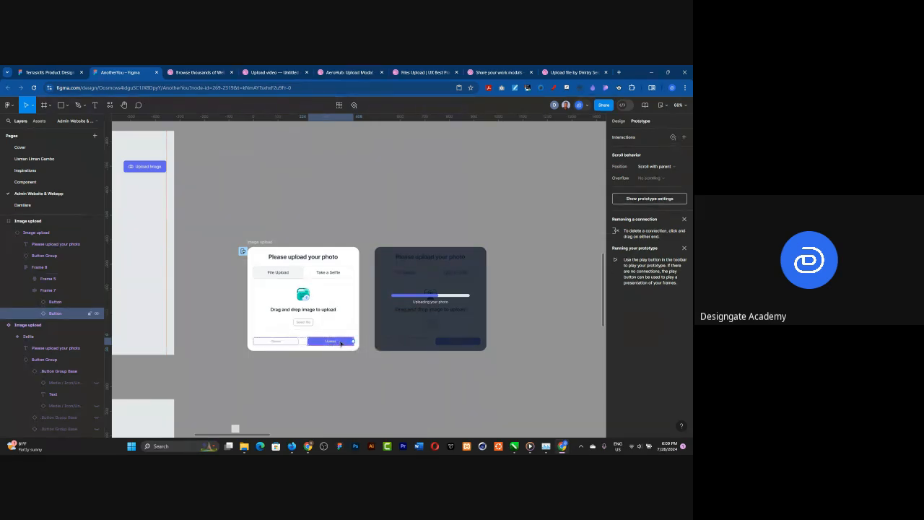
Step: Connect the Image upload frame's Upload button to the Loading Screen with an on-click Swap overlay interaction
{"action": "left_click_drag", "start_coordinate": [353, 341], "coordinate": [371, 260]}
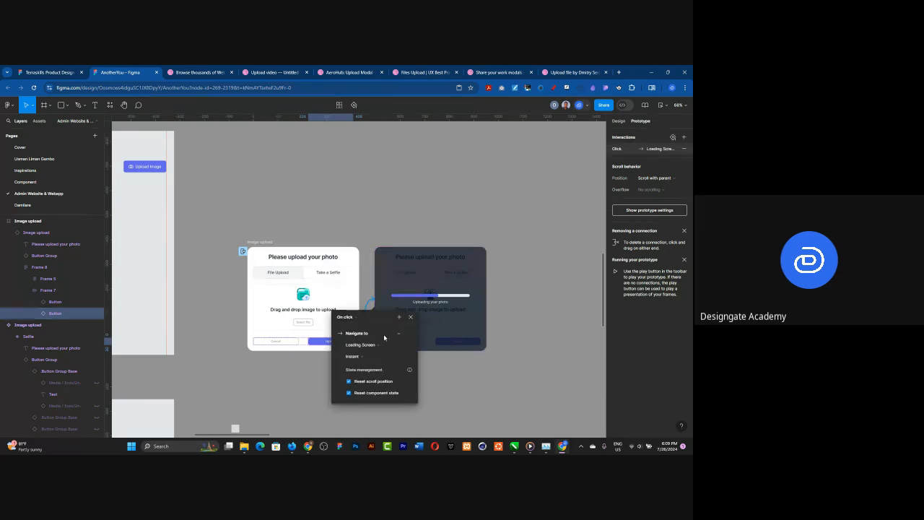
{"action": "left_click", "coordinate": [356, 332]}
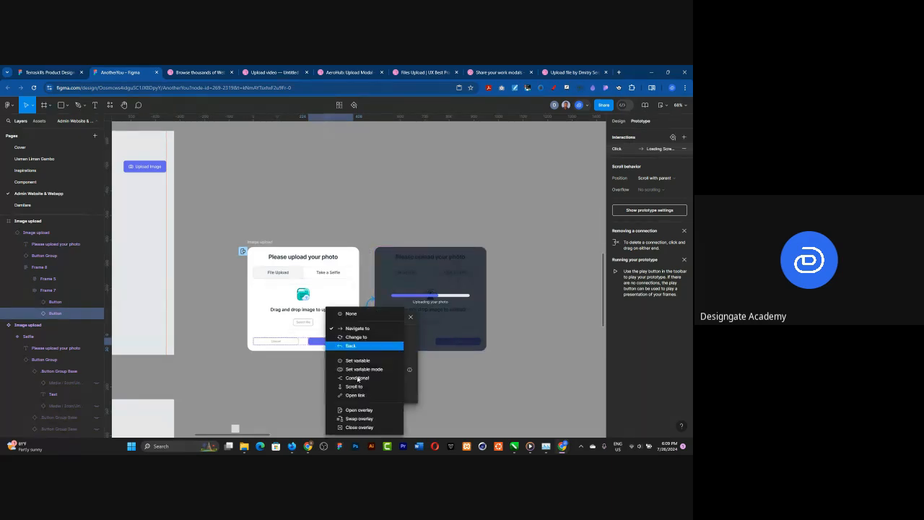
{"action": "left_click", "coordinate": [355, 418]}
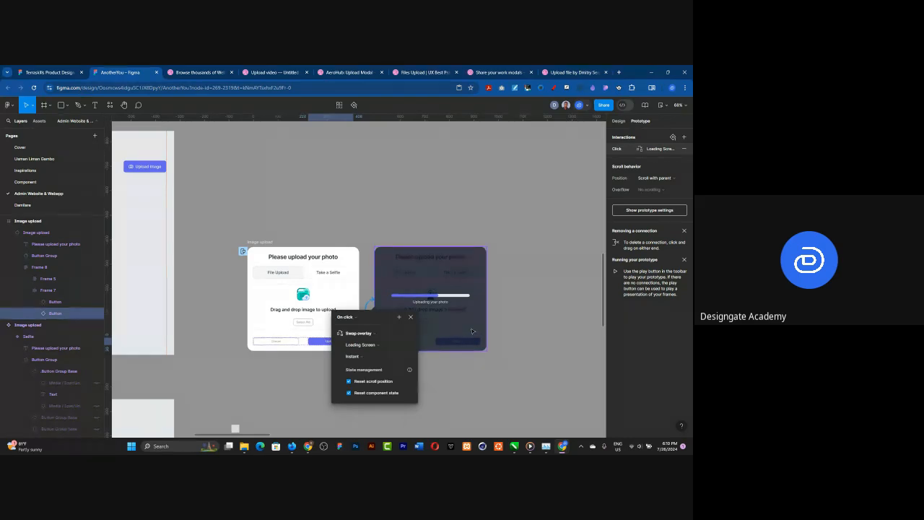
{"action": "left_click", "coordinate": [515, 304]}
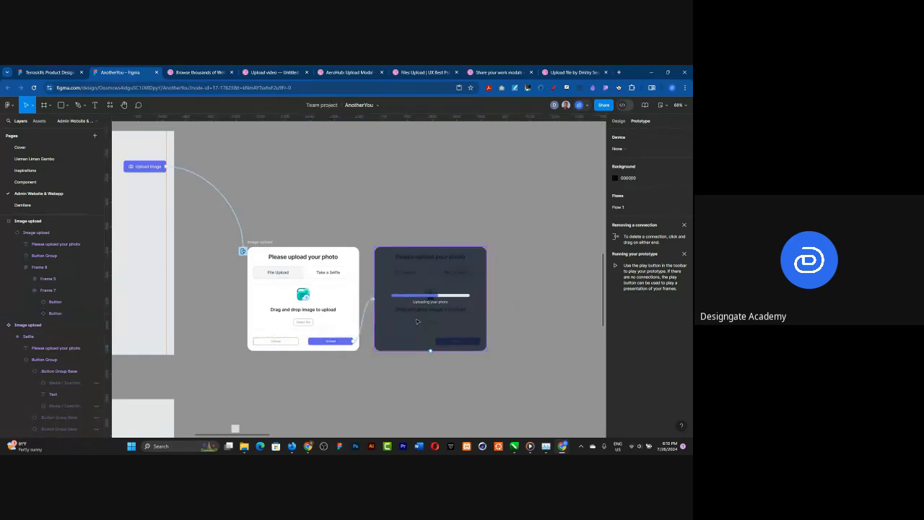
Step: Preview Flow 1 from the Upload page, testing the Upload Image button and the overlay's Upload button, and close the preview
{"action": "scroll", "coordinate": [478, 320], "scroll_direction": "down", "scroll_amount": 5}
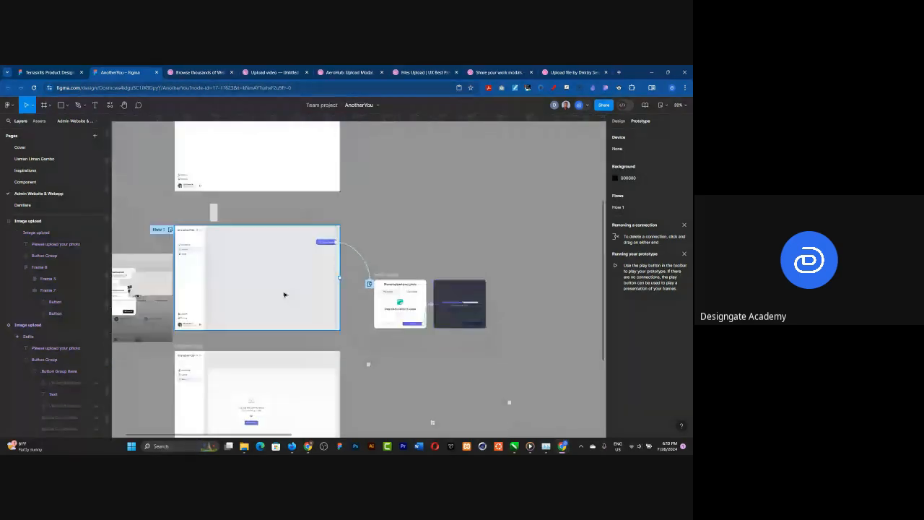
{"action": "scroll", "coordinate": [168, 273], "scroll_direction": "up", "scroll_amount": 4}
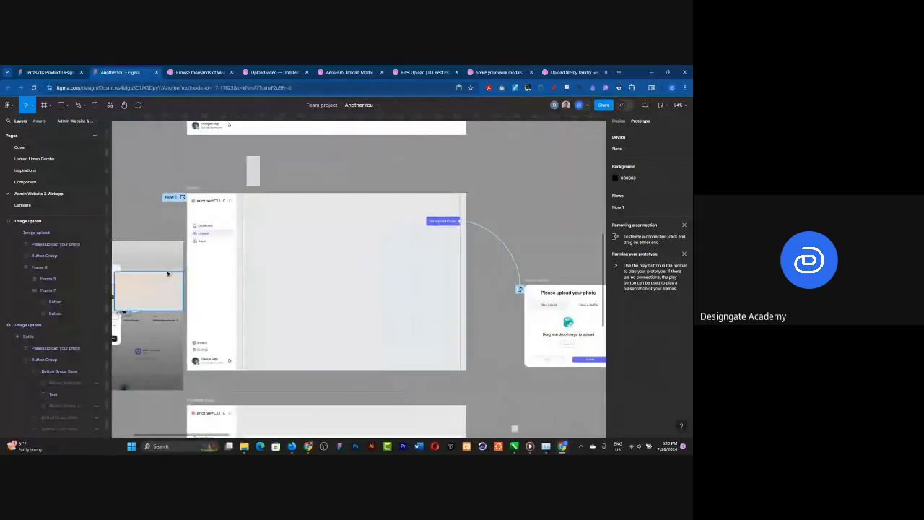
{"action": "left_click", "coordinate": [182, 196]}
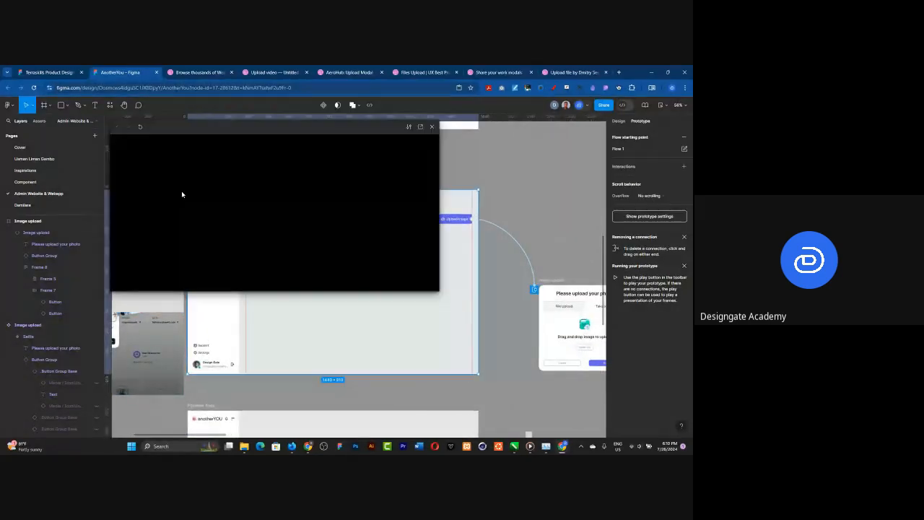
{"action": "left_click", "coordinate": [410, 170]}
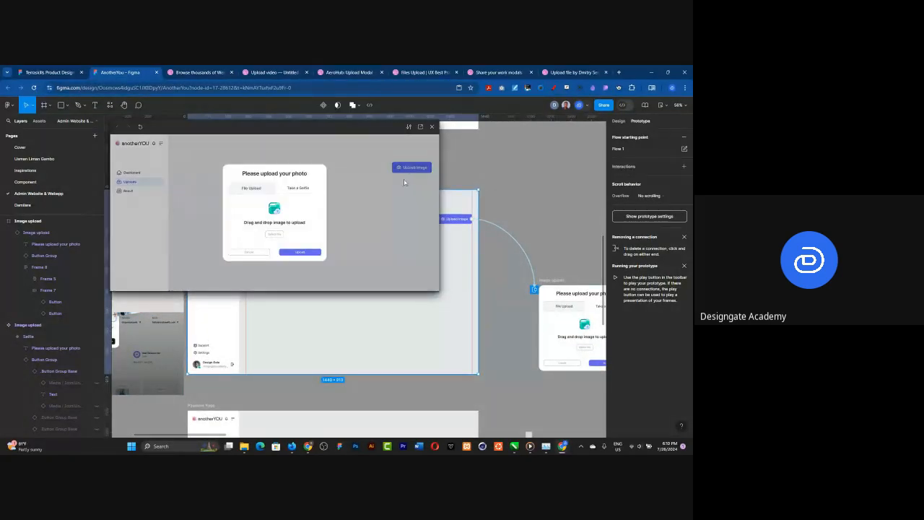
{"action": "left_click", "coordinate": [311, 253]}
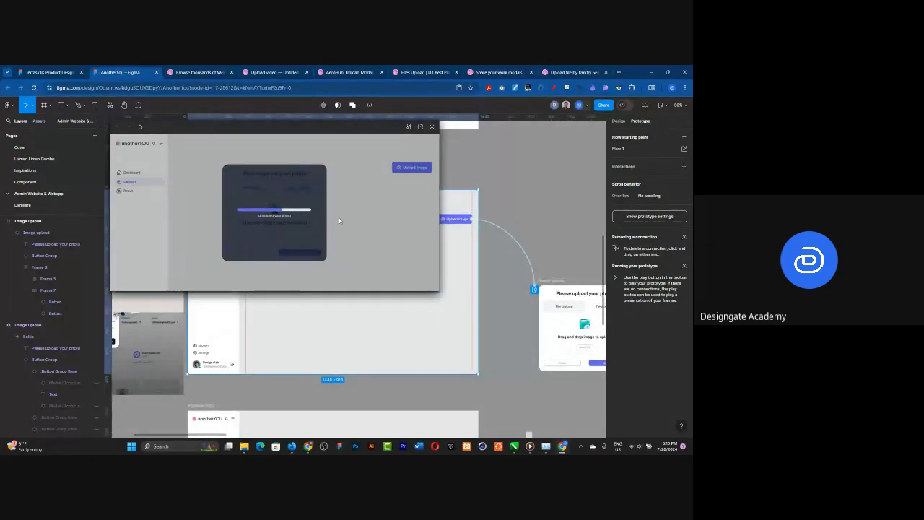
{"action": "left_click", "coordinate": [432, 127]}
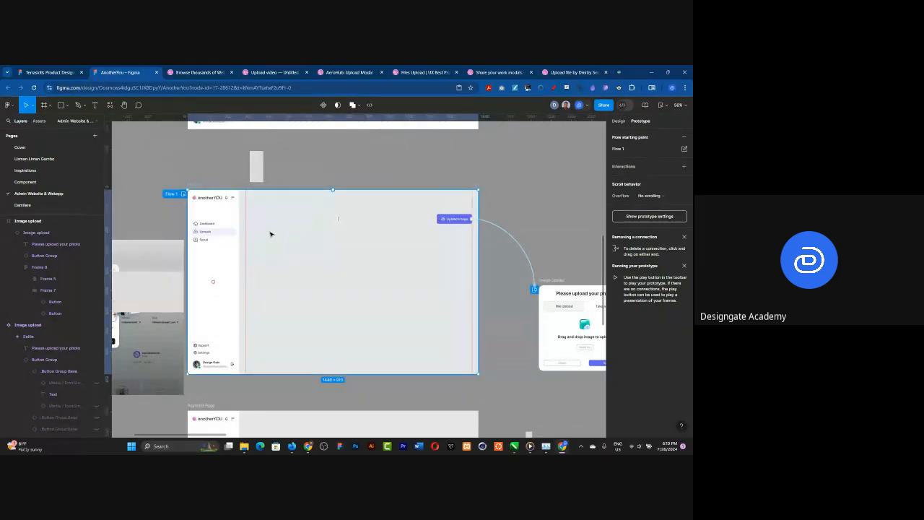
Step: Move the separate Image Upload Page frame next to the Loading Screen overlay and rename it "Image Uploaded Page"
{"action": "scroll", "coordinate": [270, 234], "scroll_direction": "down", "scroll_amount": 5}
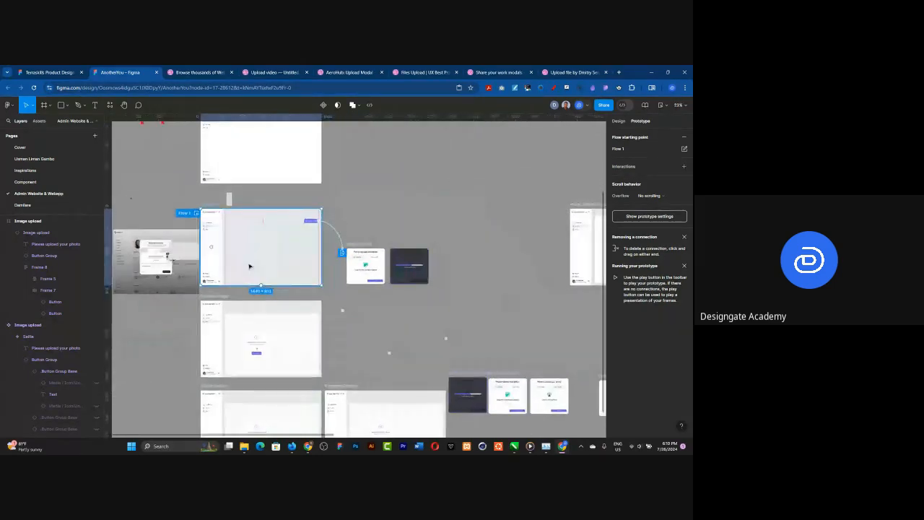
{"action": "scroll", "coordinate": [480, 273], "scroll_direction": "up", "scroll_amount": 2}
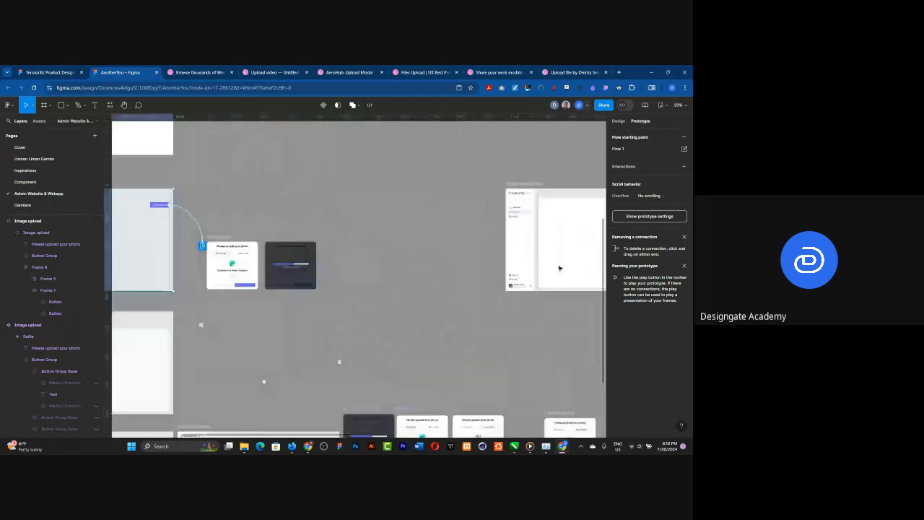
{"action": "left_click", "coordinate": [524, 186]}
{"action": "left_click_drag", "start_coordinate": [525, 203], "coordinate": [347, 202]}
{"action": "left_click", "coordinate": [349, 185]}
{"action": "double_click", "coordinate": [348, 184]}
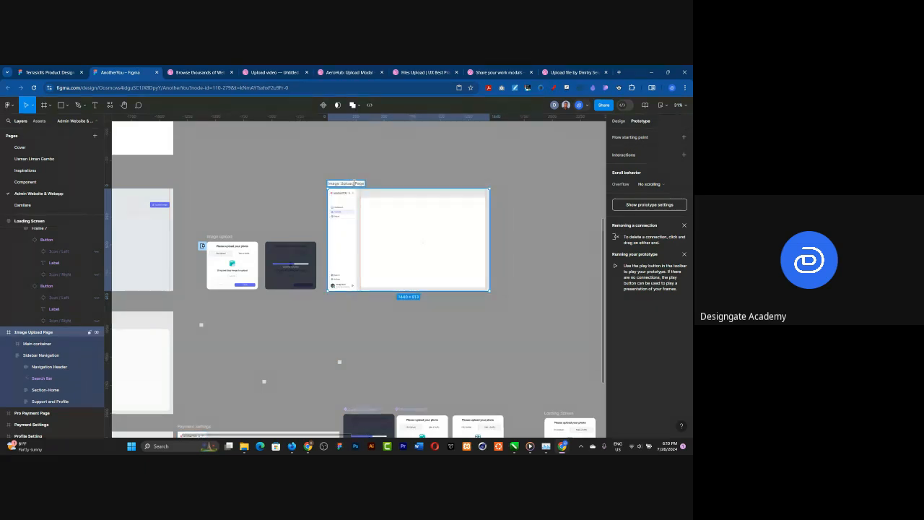
{"action": "type", "text": "ed"}
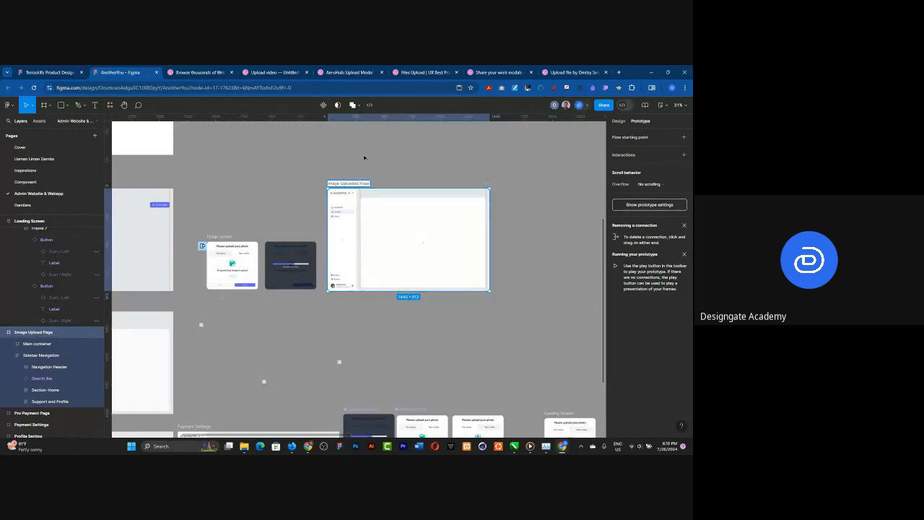
{"action": "left_click", "coordinate": [365, 157]}
Step: Return to design mode and examine the Image Uploaded Page's main container alongside the upload and loading overlays
{"action": "scroll", "coordinate": [307, 280], "scroll_direction": "up", "scroll_amount": 5}
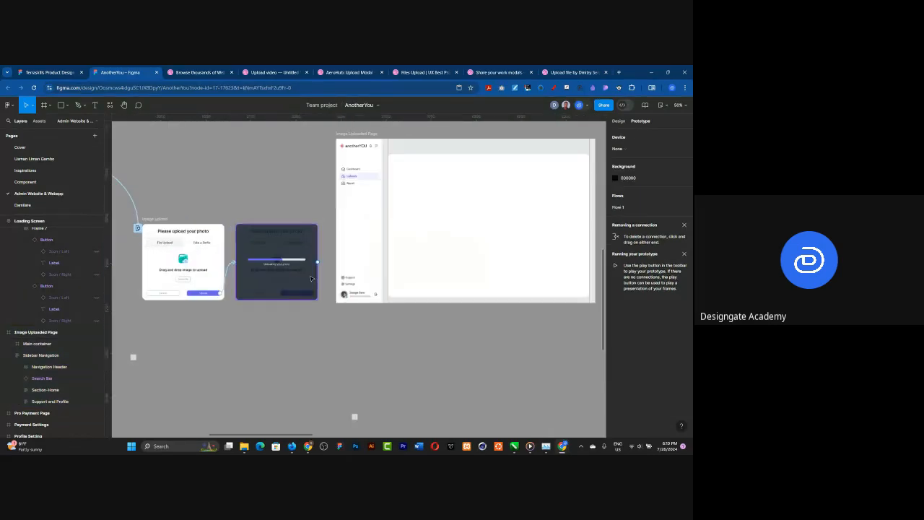
{"action": "scroll", "coordinate": [338, 242], "scroll_direction": "down", "scroll_amount": 5}
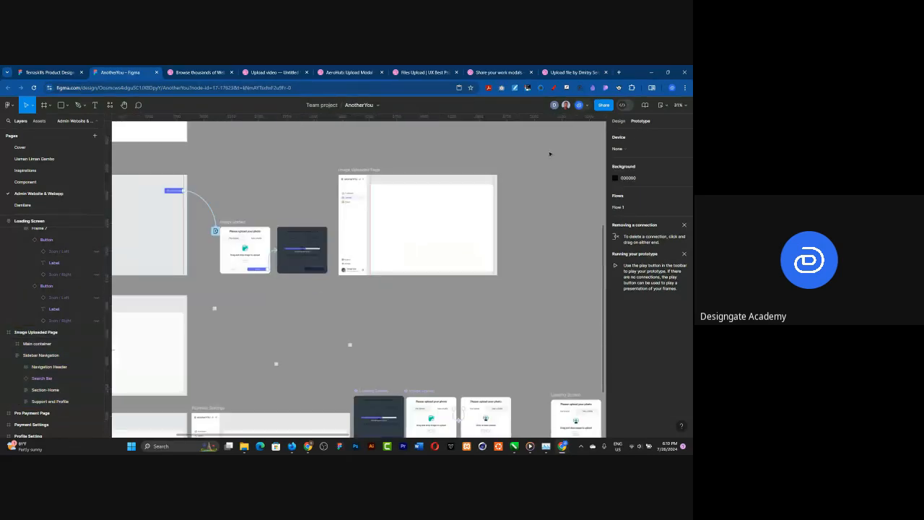
{"action": "key", "text": "alt+8"}
{"action": "scroll", "coordinate": [270, 254], "scroll_direction": "down", "scroll_amount": 2}
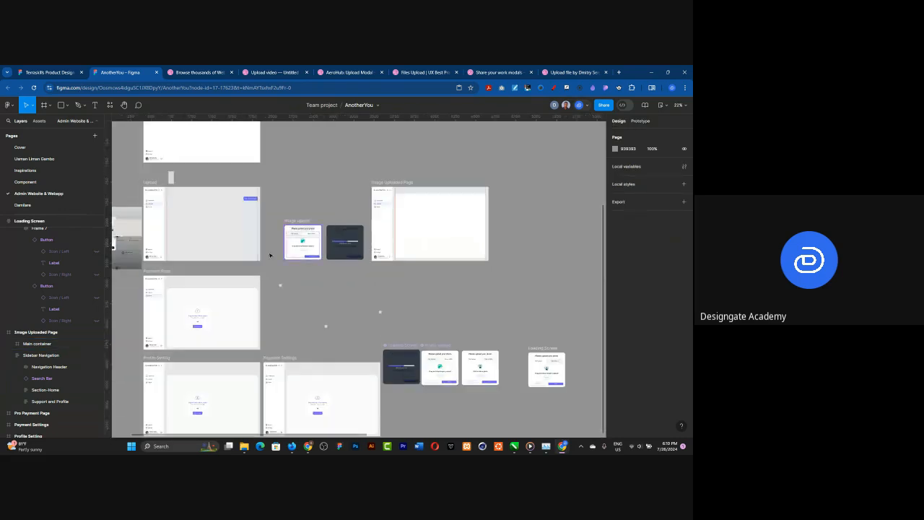
{"action": "scroll", "coordinate": [517, 218], "scroll_direction": "up", "scroll_amount": 5}
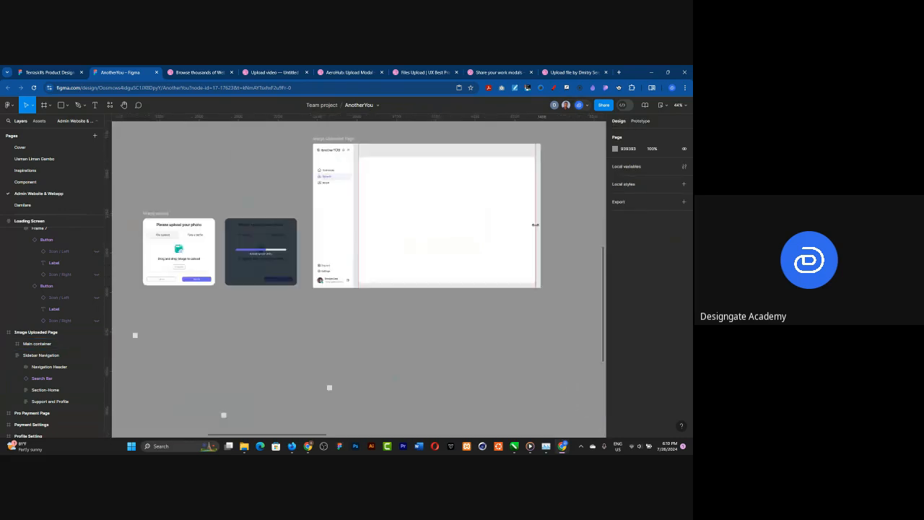
{"action": "scroll", "coordinate": [534, 223], "scroll_direction": "up", "scroll_amount": 1}
{"action": "left_click", "coordinate": [433, 209]}
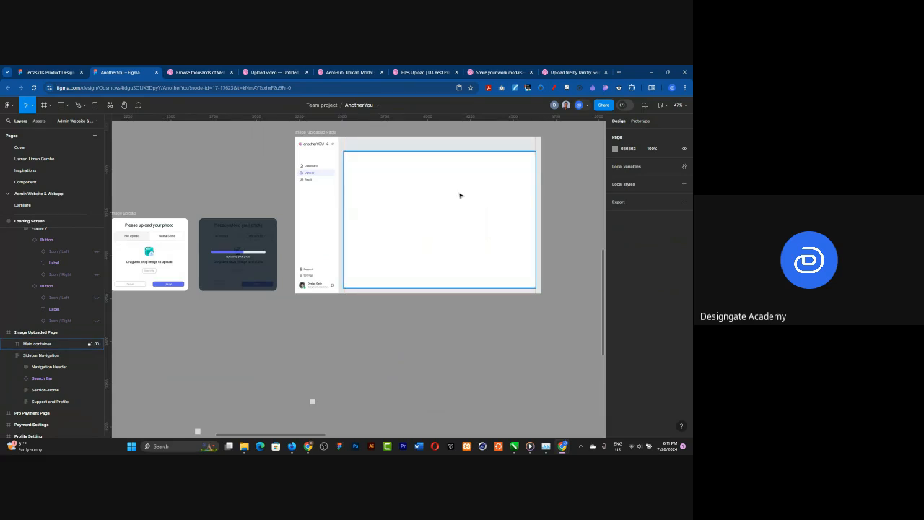
{"action": "scroll", "coordinate": [493, 149], "scroll_direction": "up", "scroll_amount": 3}
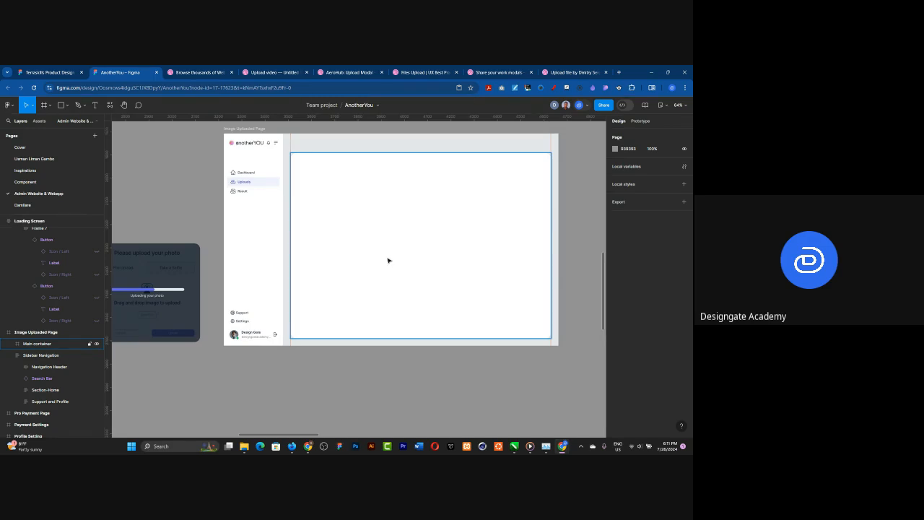
Step: Switch to the Dribbble references in the browser and close the five individual upload-modal shots, keeping the search results page
{"action": "left_click", "coordinate": [353, 73]}
{"action": "scroll", "coordinate": [380, 229], "scroll_direction": "down", "scroll_amount": 3}
{"action": "scroll", "coordinate": [380, 229], "scroll_direction": "up", "scroll_amount": 2}
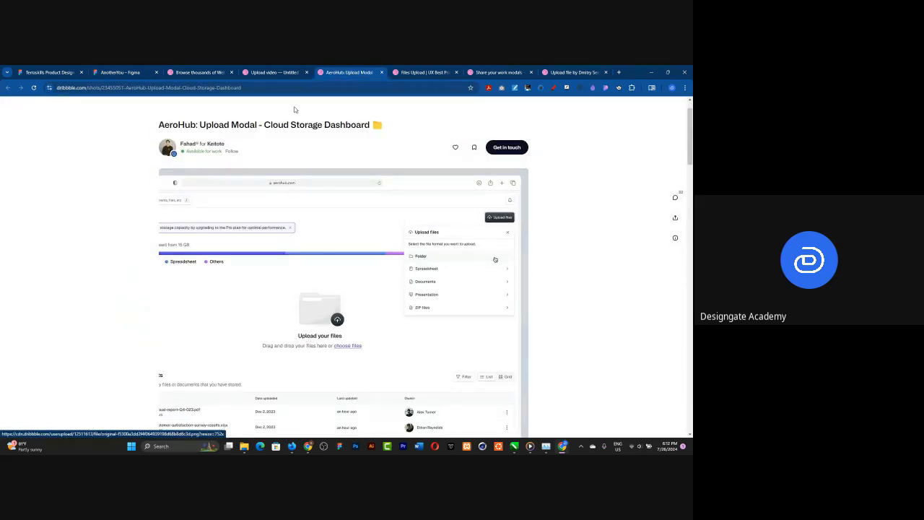
{"action": "left_click", "coordinate": [382, 73]}
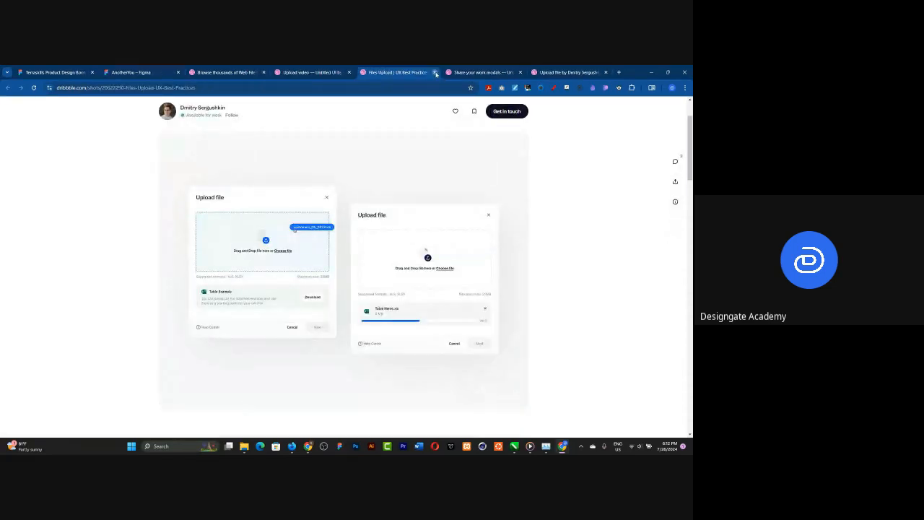
{"action": "left_click", "coordinate": [433, 72]}
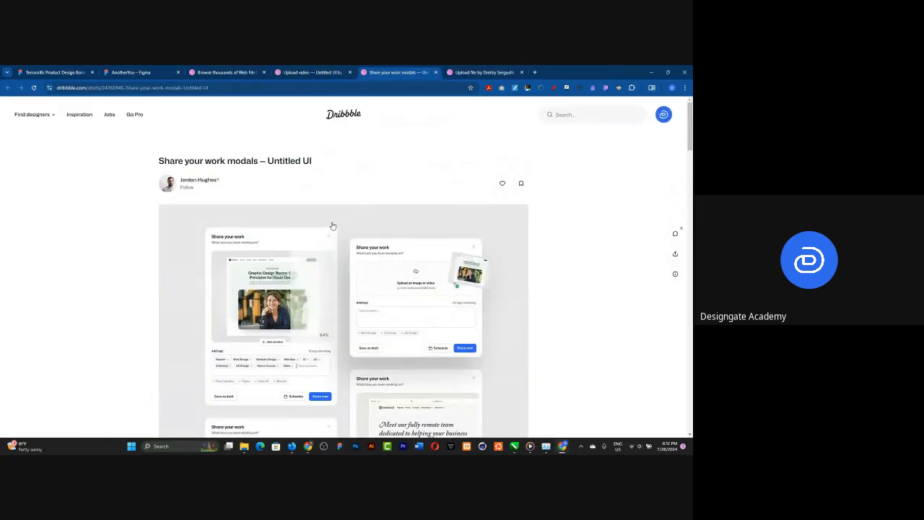
{"action": "scroll", "coordinate": [332, 231], "scroll_direction": "down", "scroll_amount": 1}
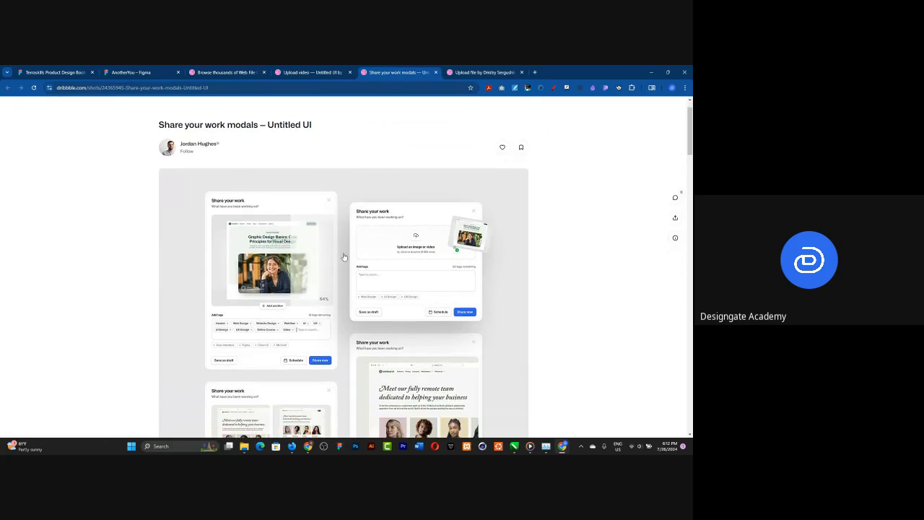
{"action": "left_click", "coordinate": [436, 72]}
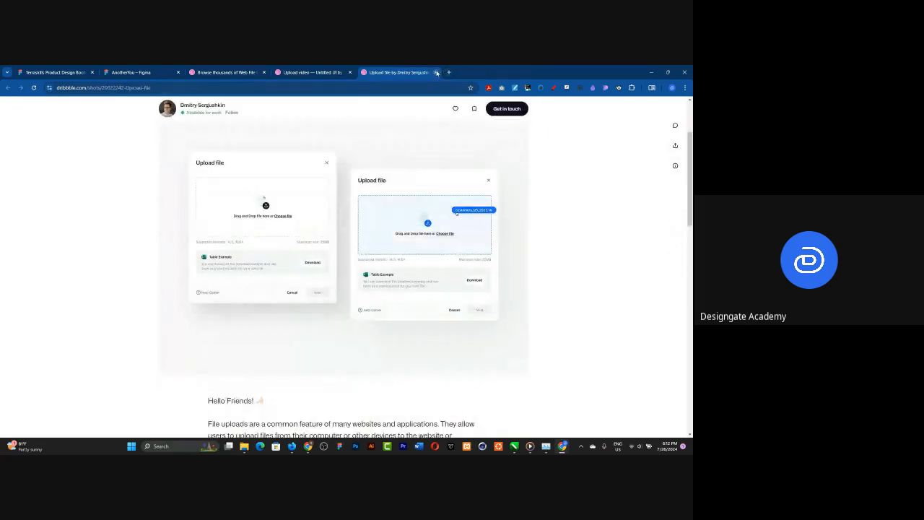
{"action": "left_click", "coordinate": [436, 72]}
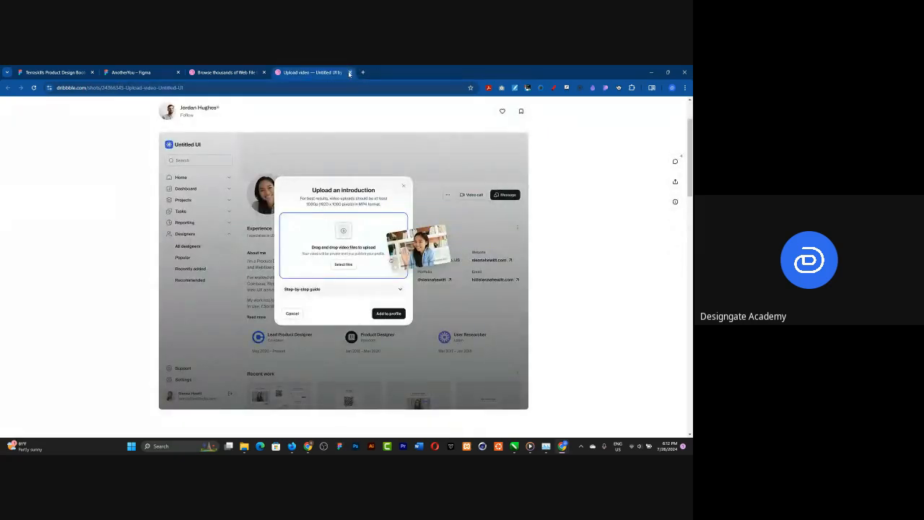
{"action": "left_click", "coordinate": [350, 72]}
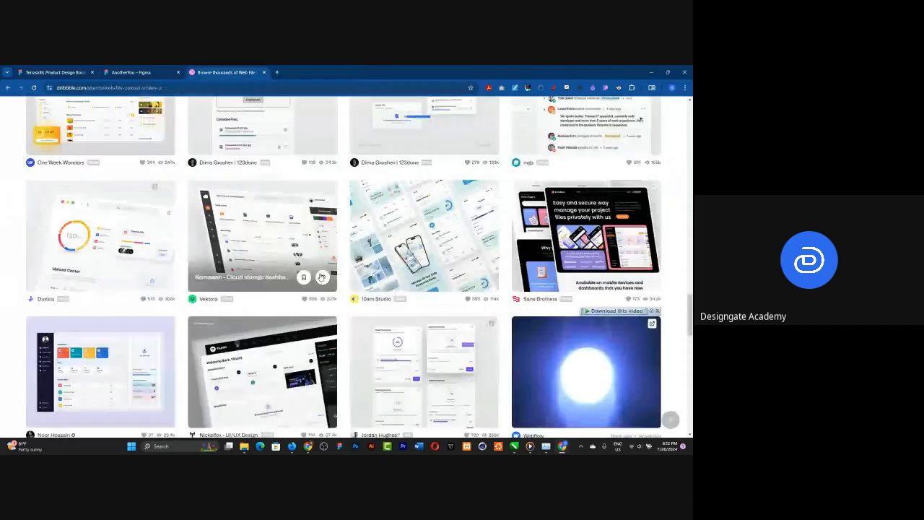
Step: Search Dribbble for "web image comparison screen ui" in place of the file upload query
{"action": "scroll", "coordinate": [399, 258], "scroll_direction": "down", "scroll_amount": 8}
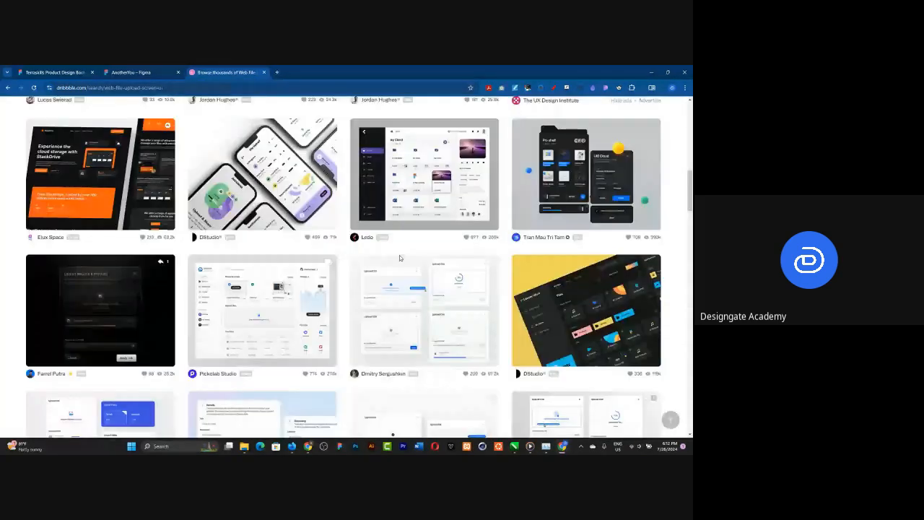
{"action": "scroll", "coordinate": [401, 258], "scroll_direction": "up", "scroll_amount": 10}
{"action": "scroll", "coordinate": [399, 258], "scroll_direction": "up", "scroll_amount": 3}
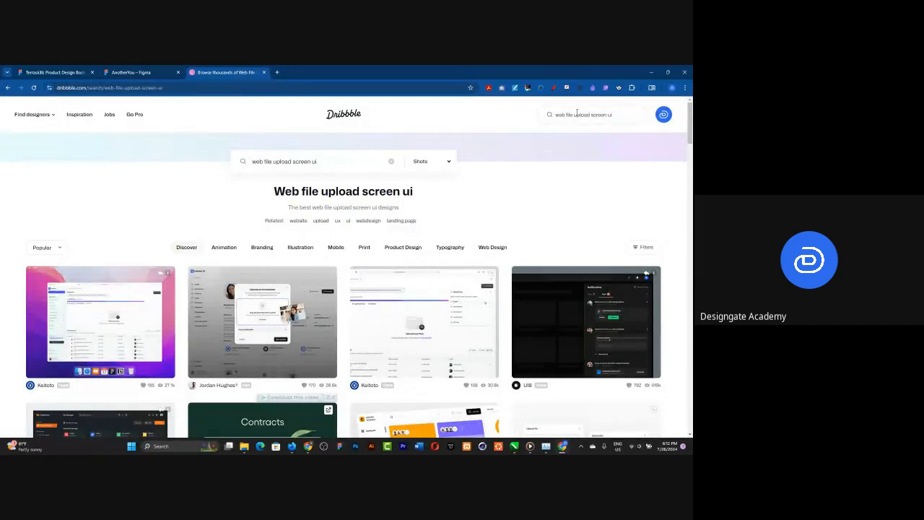
{"action": "left_click_drag", "start_coordinate": [566, 115], "coordinate": [592, 112]}
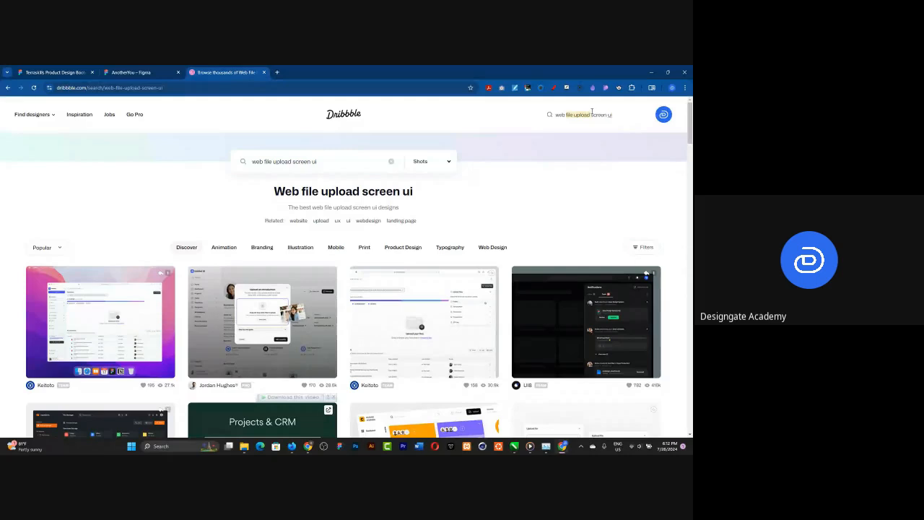
{"action": "type", "text": "image comparison"}
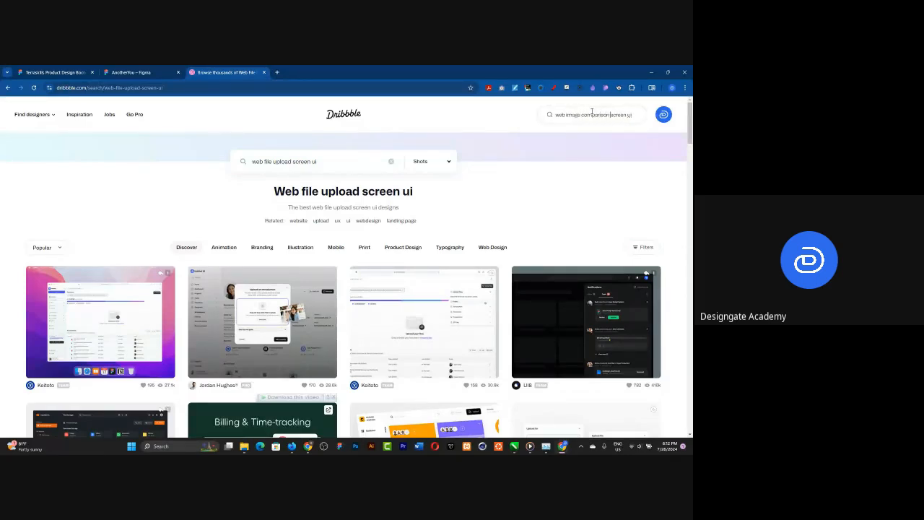
{"action": "key", "text": "Return"}
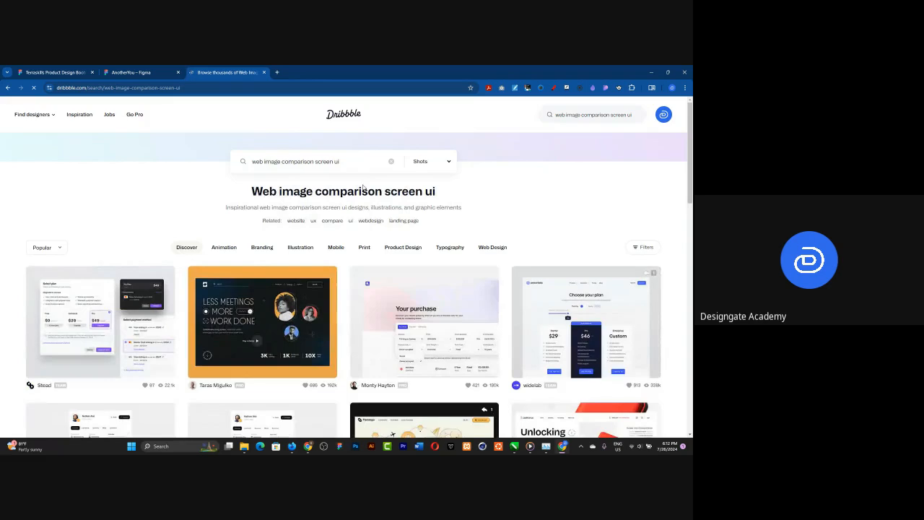
Step: Browse the image comparison results and open the "Unleash Your Imagination" and "AI Image Generator Service" shots in separate tabs
{"action": "scroll", "coordinate": [344, 233], "scroll_direction": "down", "scroll_amount": 5}
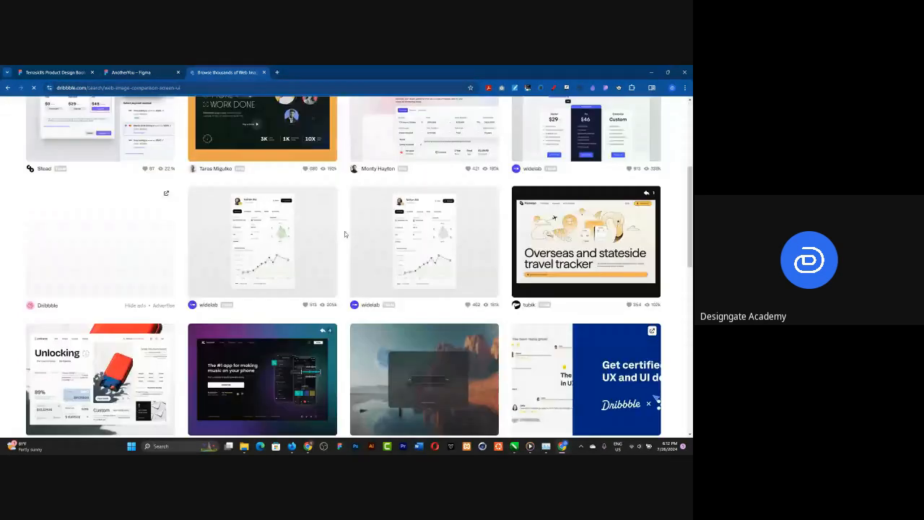
{"action": "scroll", "coordinate": [344, 231], "scroll_direction": "down", "scroll_amount": 3}
{"action": "scroll", "coordinate": [358, 258], "scroll_direction": "up", "scroll_amount": 1}
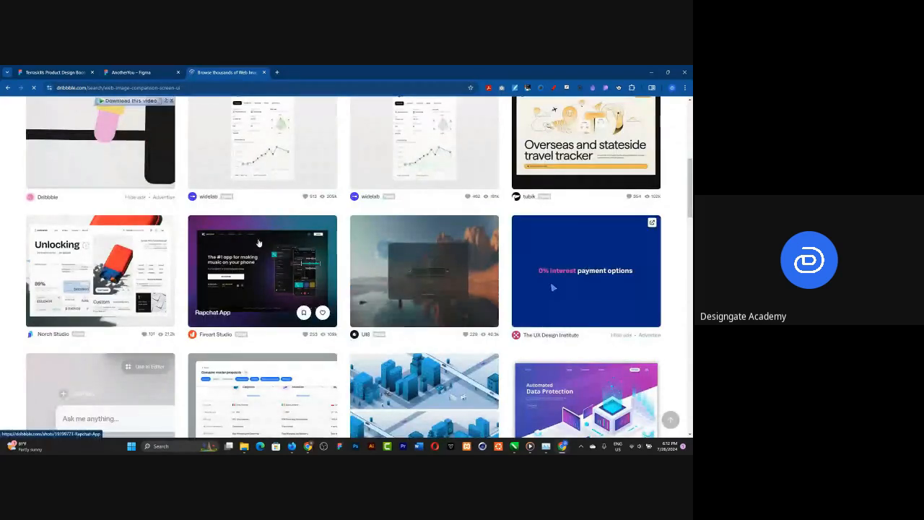
{"action": "scroll", "coordinate": [258, 246], "scroll_direction": "down", "scroll_amount": 3}
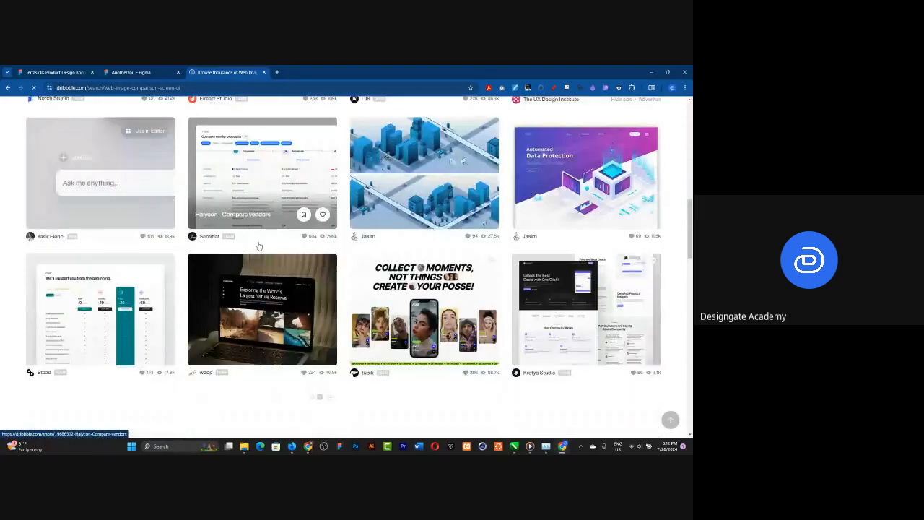
{"action": "scroll", "coordinate": [258, 247], "scroll_direction": "down", "scroll_amount": 3}
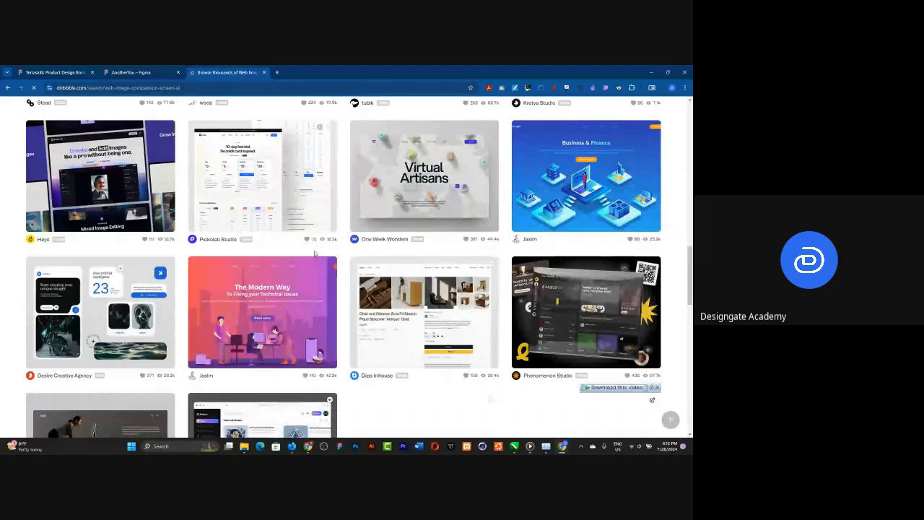
{"action": "middle_click", "coordinate": [303, 174]}
{"action": "scroll", "coordinate": [303, 174], "scroll_direction": "down", "scroll_amount": 2}
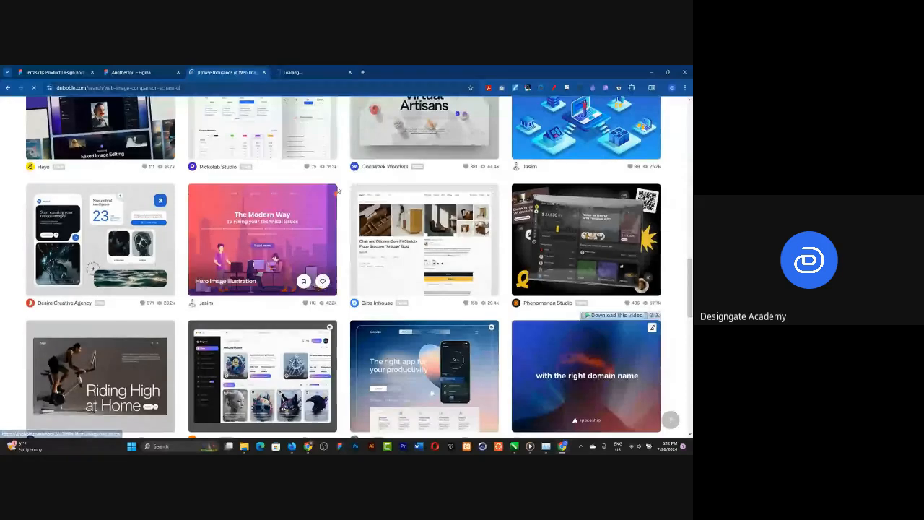
{"action": "scroll", "coordinate": [103, 213], "scroll_direction": "down", "scroll_amount": 1}
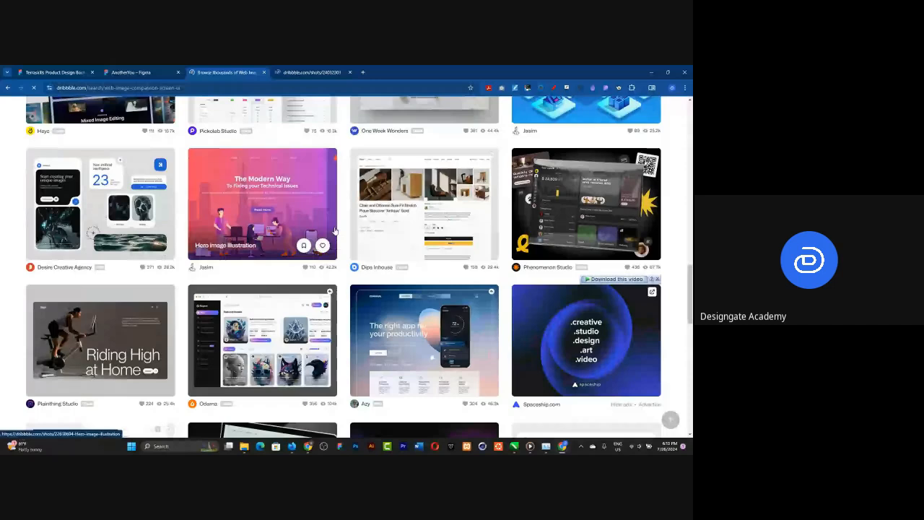
{"action": "right_click", "coordinate": [129, 196]}
{"action": "left_click", "coordinate": [154, 202]}
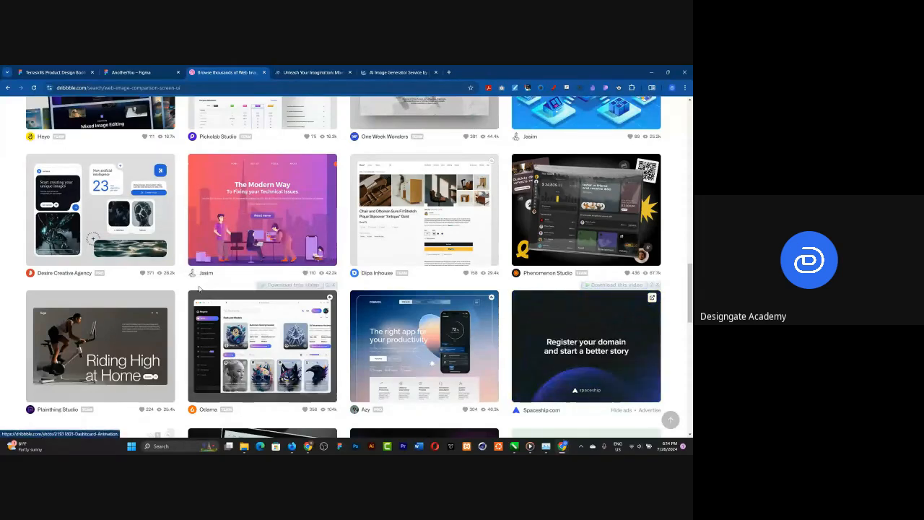
Step: Look through more of the search results and view the AI Image Generator Service shot in full
{"action": "scroll", "coordinate": [199, 280], "scroll_direction": "down", "scroll_amount": 1}
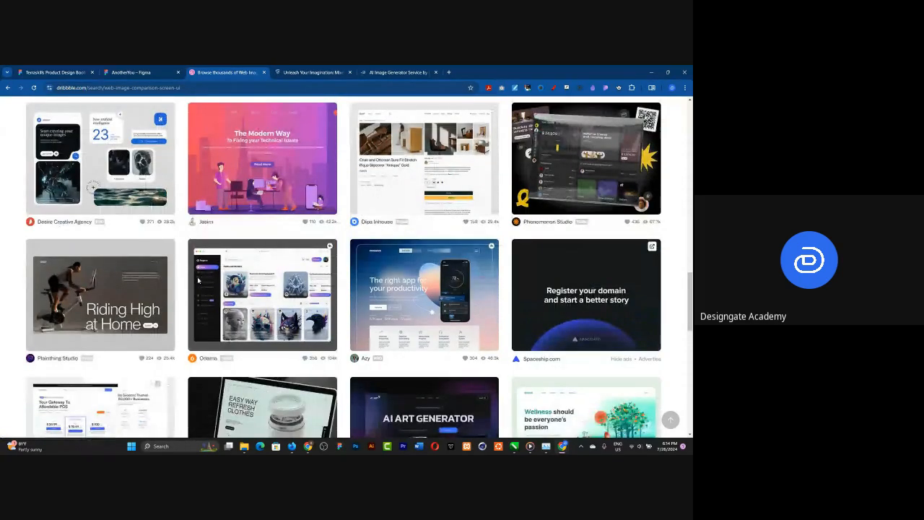
{"action": "scroll", "coordinate": [198, 280], "scroll_direction": "down", "scroll_amount": 4}
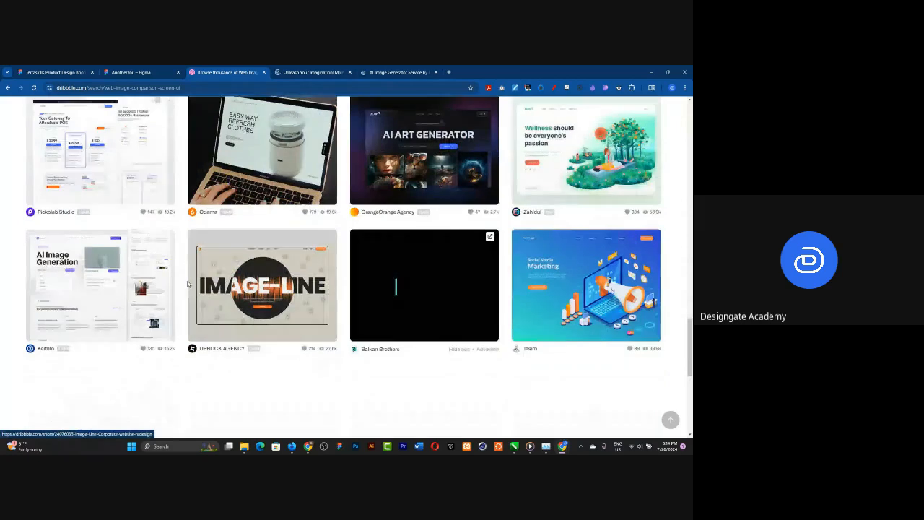
{"action": "scroll", "coordinate": [278, 301], "scroll_direction": "down", "scroll_amount": 1}
{"action": "scroll", "coordinate": [279, 300], "scroll_direction": "down", "scroll_amount": 1}
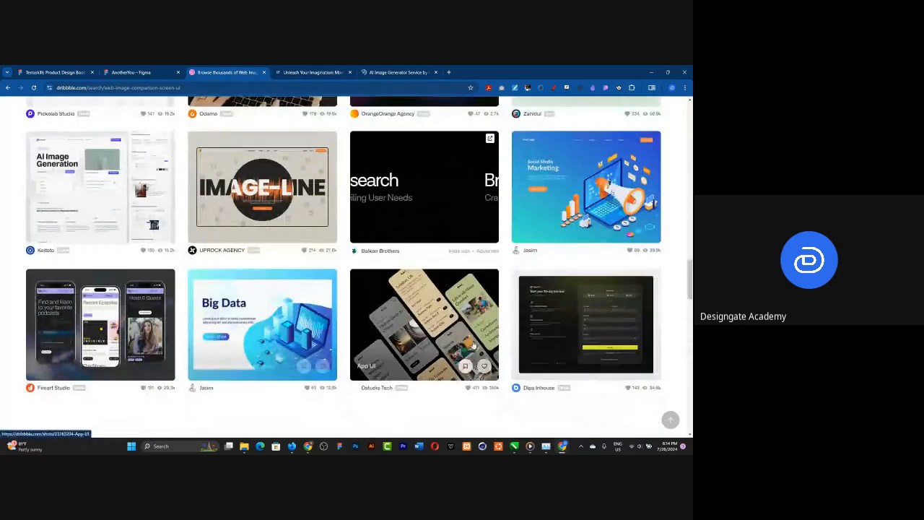
{"action": "left_click", "coordinate": [401, 75]}
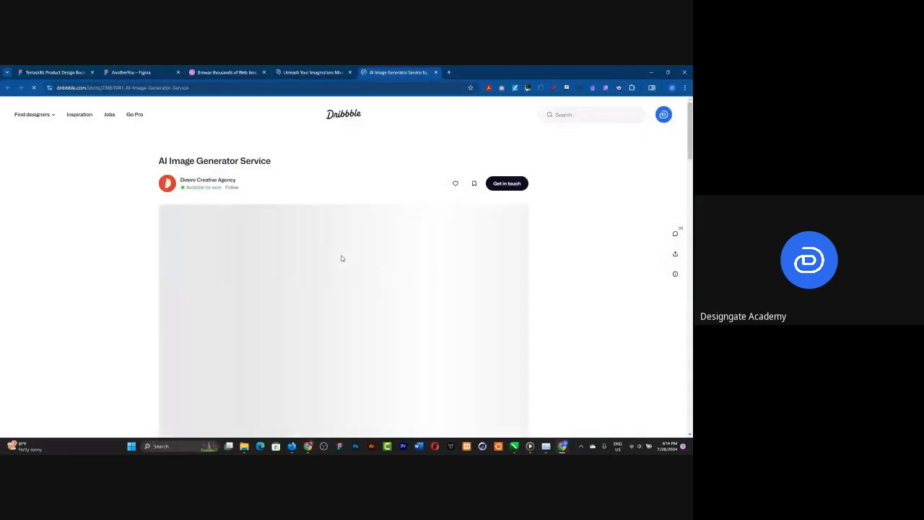
{"action": "scroll", "coordinate": [342, 258], "scroll_direction": "down", "scroll_amount": 2}
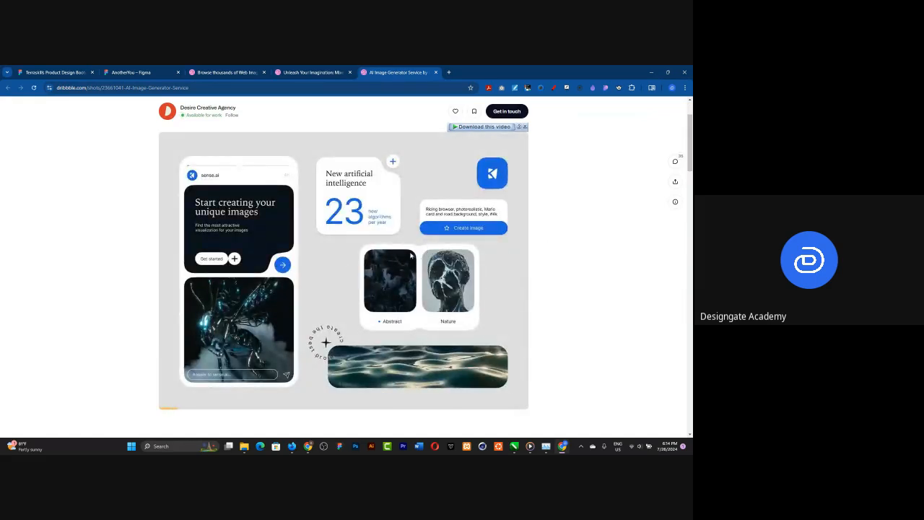
{"action": "right_click", "coordinate": [344, 234]}
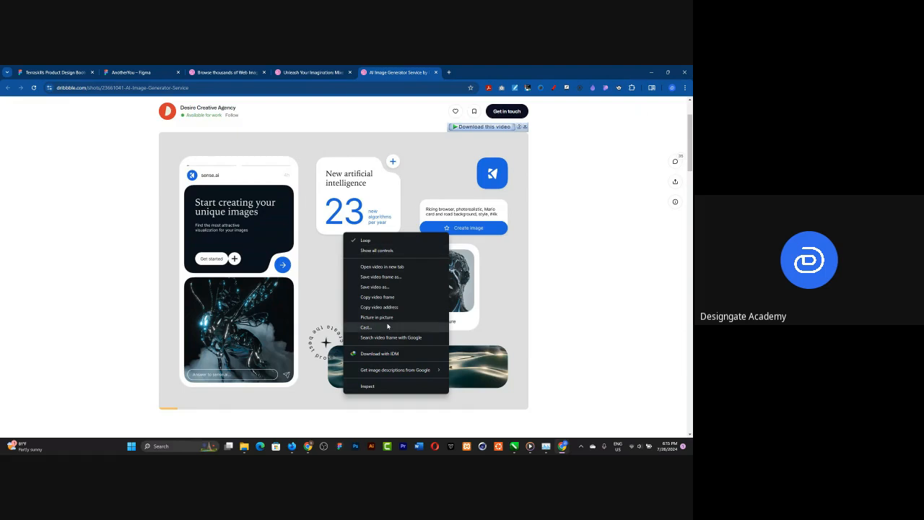
{"action": "left_click", "coordinate": [540, 90]}
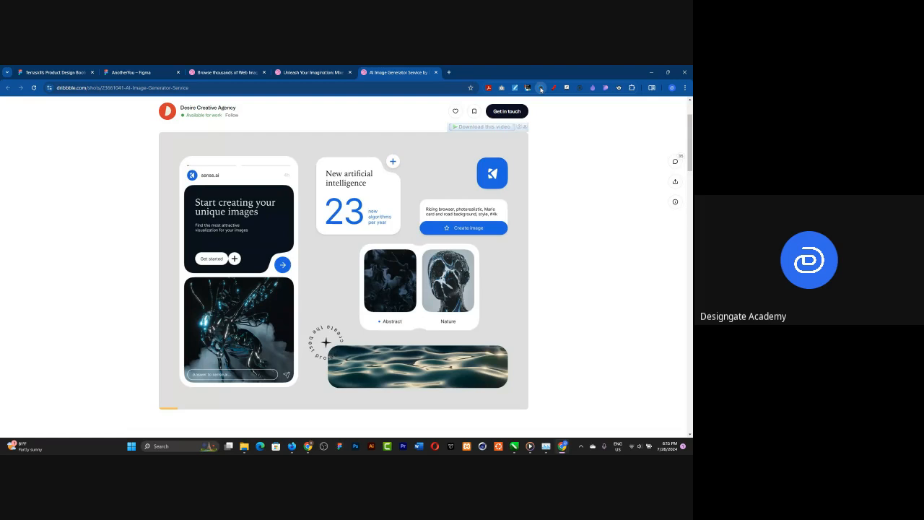
{"action": "left_click", "coordinate": [540, 89]}
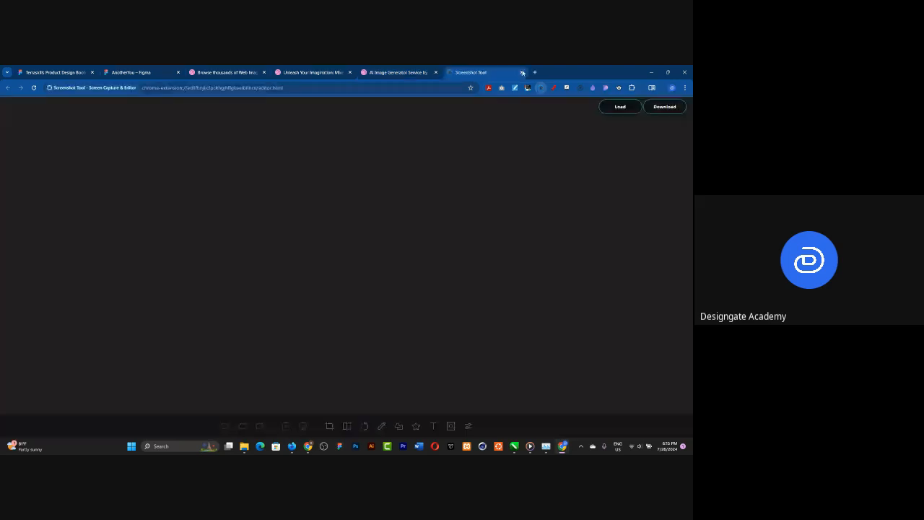
{"action": "left_click", "coordinate": [521, 72]}
Step: Capture the entire AI Image Generator Service shot as a selected-area screenshot and copy it
{"action": "left_click", "coordinate": [542, 89]}
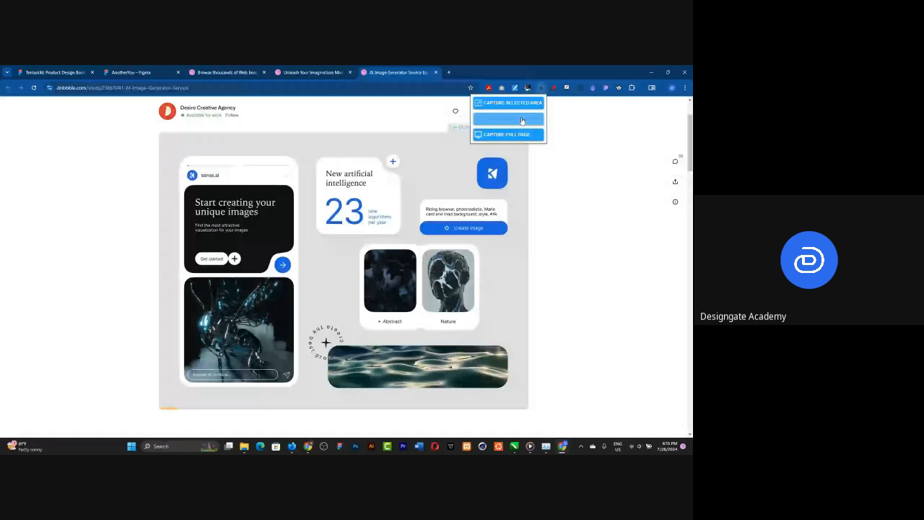
{"action": "left_click", "coordinate": [522, 120]}
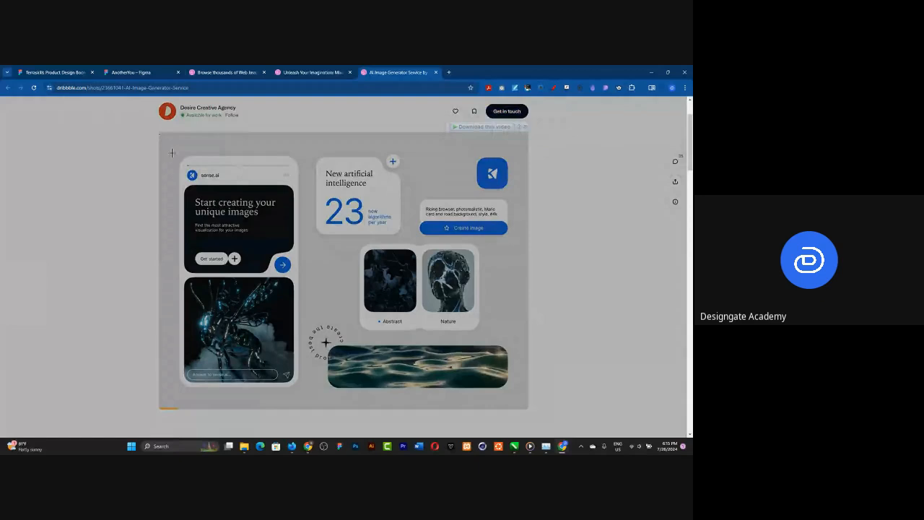
{"action": "left_click", "coordinate": [420, 385]}
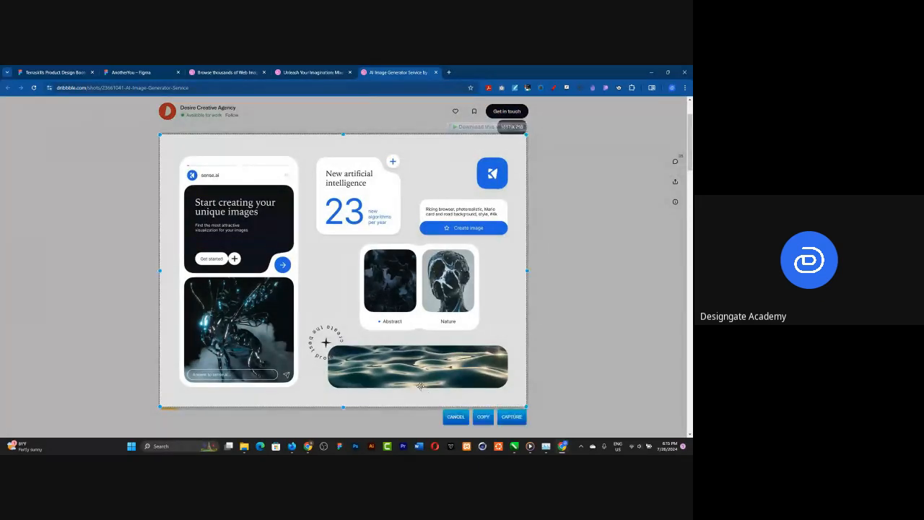
{"action": "left_click", "coordinate": [483, 417]}
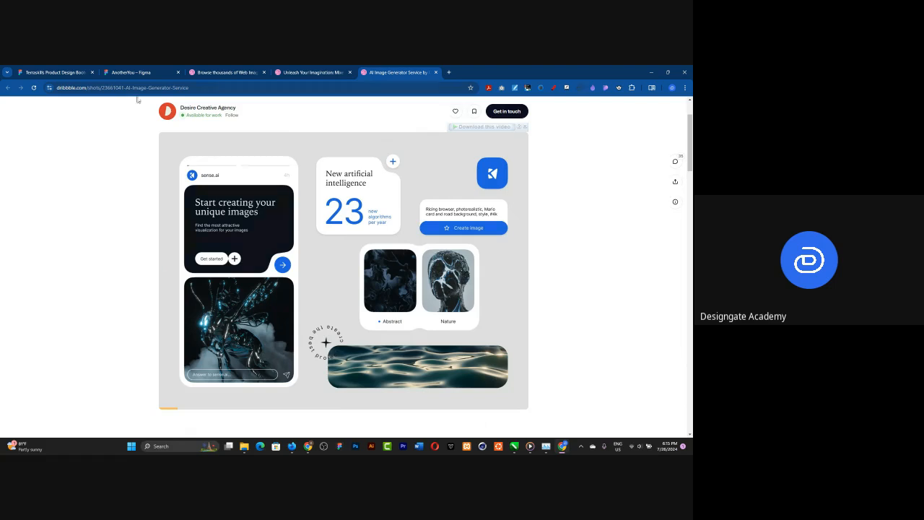
Step: Switch to the AnotherYou file in Figma, paste the captured reference and place it beside the Image Uploaded Page frame
{"action": "left_click", "coordinate": [126, 71]}
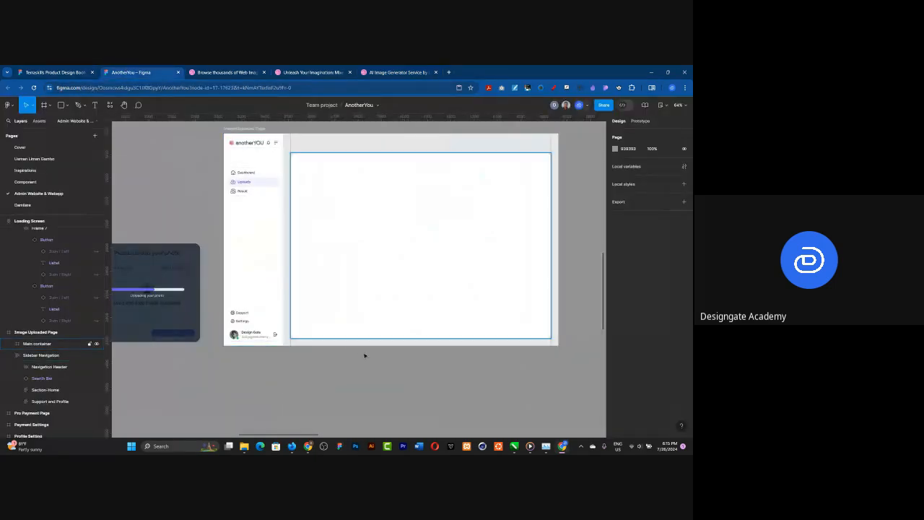
{"action": "left_click", "coordinate": [373, 68]}
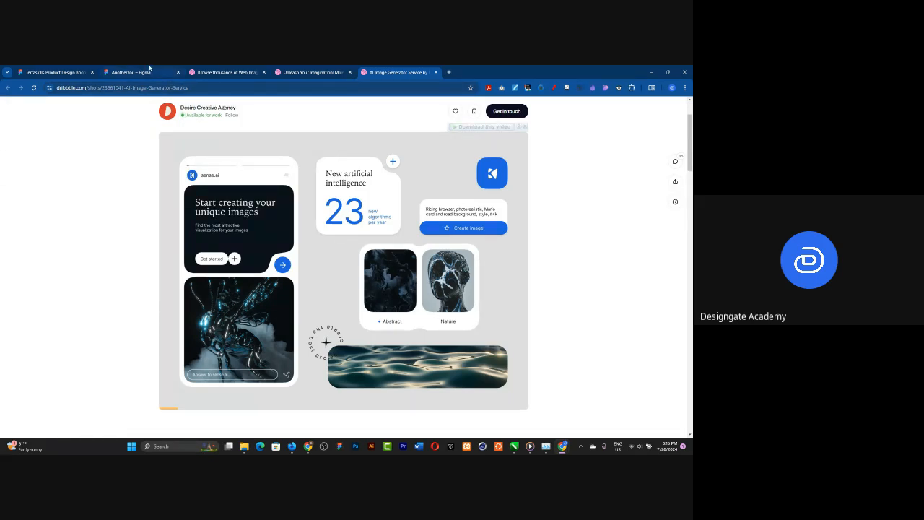
{"action": "mouse_move", "coordinate": [139, 73]}
{"action": "left_click", "coordinate": [138, 70]}
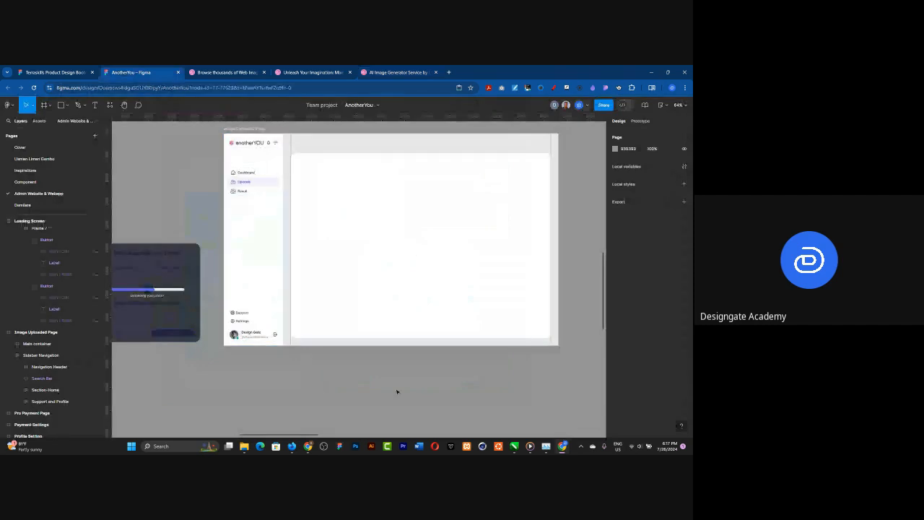
{"action": "scroll", "coordinate": [396, 391], "scroll_direction": "down", "scroll_amount": 3}
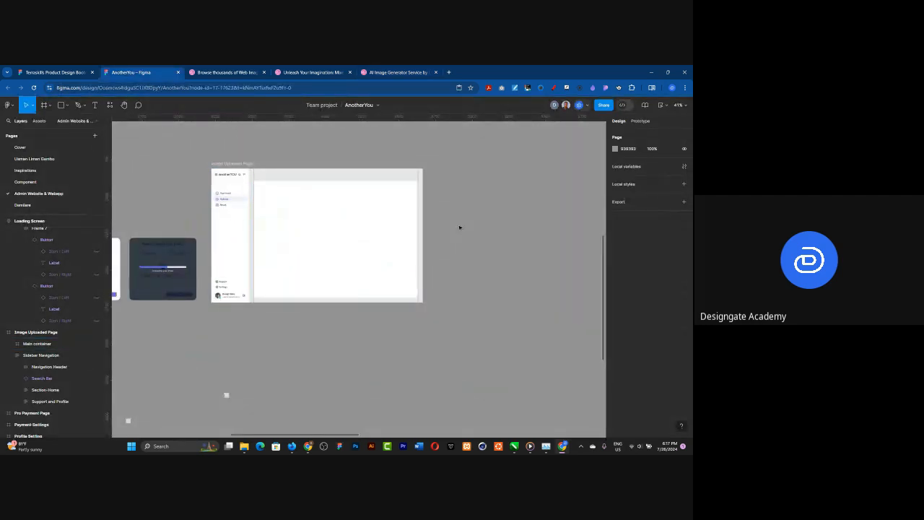
{"action": "key", "text": "ctrl+v"}
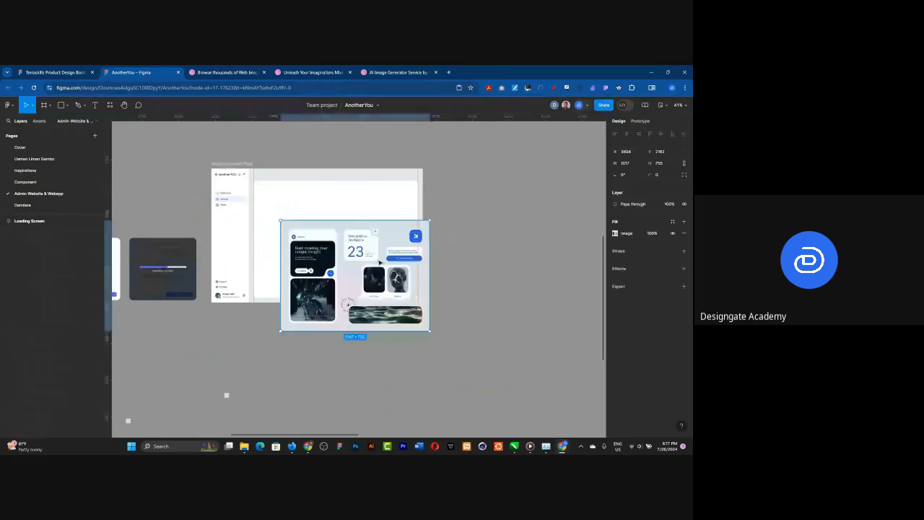
{"action": "left_click_drag", "start_coordinate": [345, 272], "coordinate": [487, 224]}
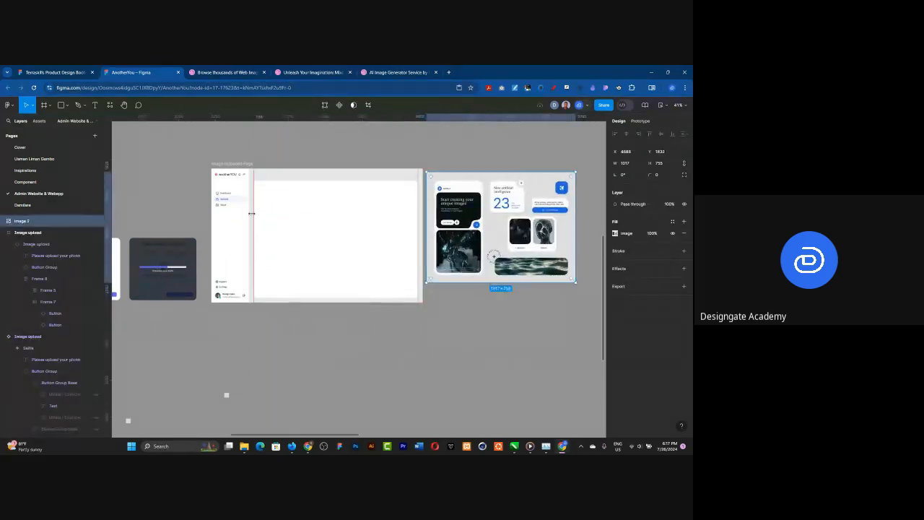
Step: Examine the pasted reference's layout, especially the paired Abstract and Nature image cards, alongside the Image Uploaded Page
{"action": "scroll", "coordinate": [258, 216], "scroll_direction": "down", "scroll_amount": 2}
{"action": "scroll", "coordinate": [304, 222], "scroll_direction": "up", "scroll_amount": 2}
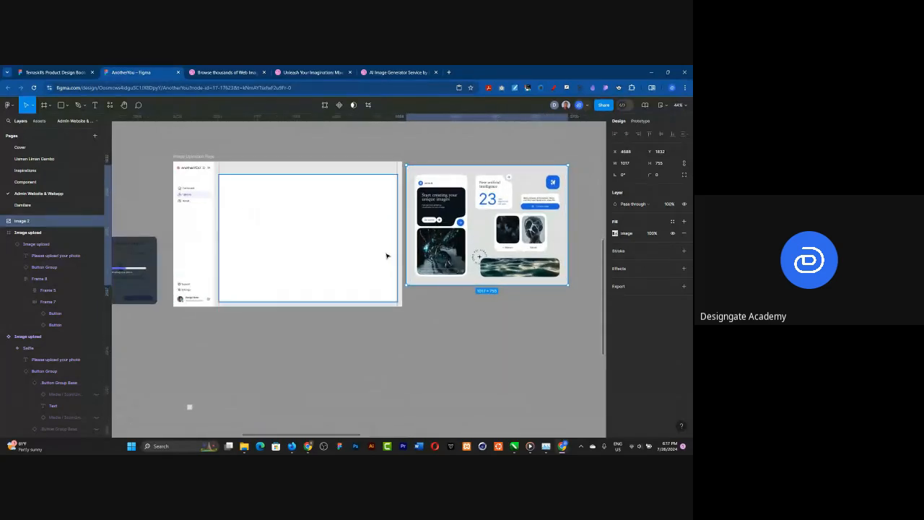
{"action": "scroll", "coordinate": [462, 234], "scroll_direction": "up", "scroll_amount": 1}
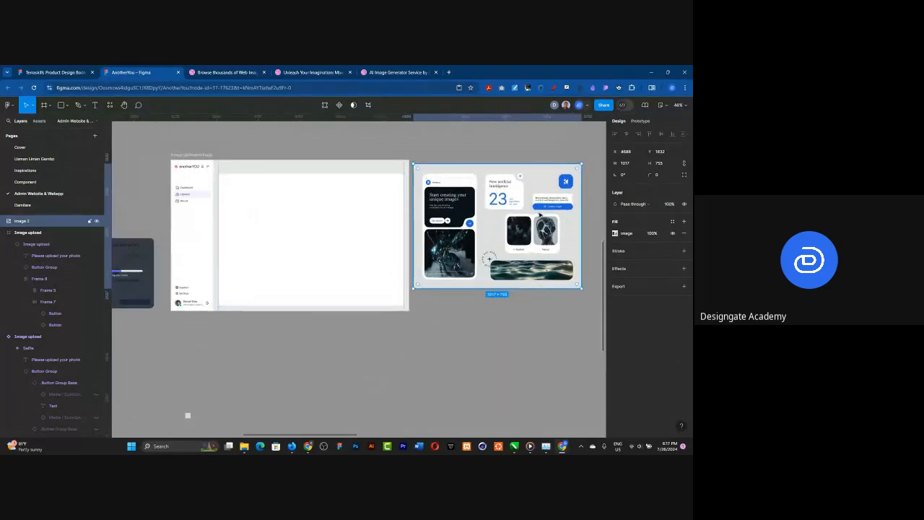
{"action": "scroll", "coordinate": [589, 236], "scroll_direction": "up", "scroll_amount": 5}
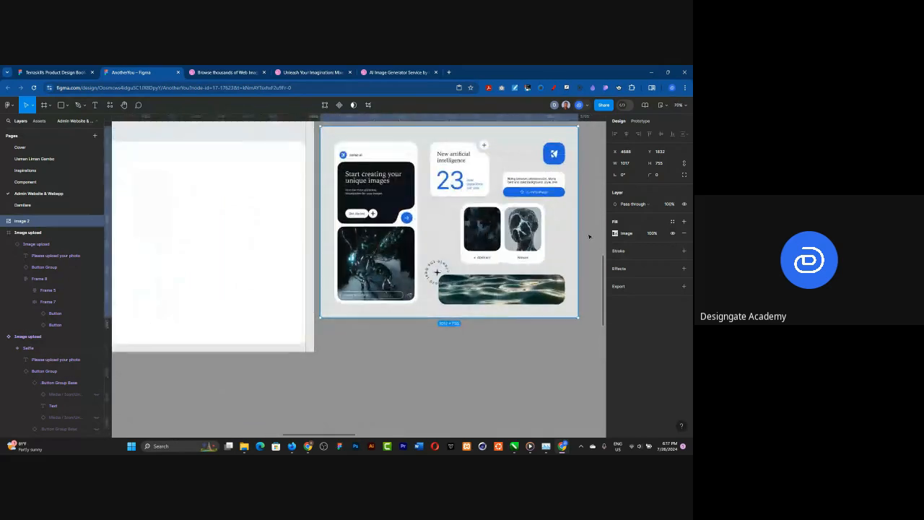
{"action": "scroll", "coordinate": [517, 199], "scroll_direction": "up", "scroll_amount": 4}
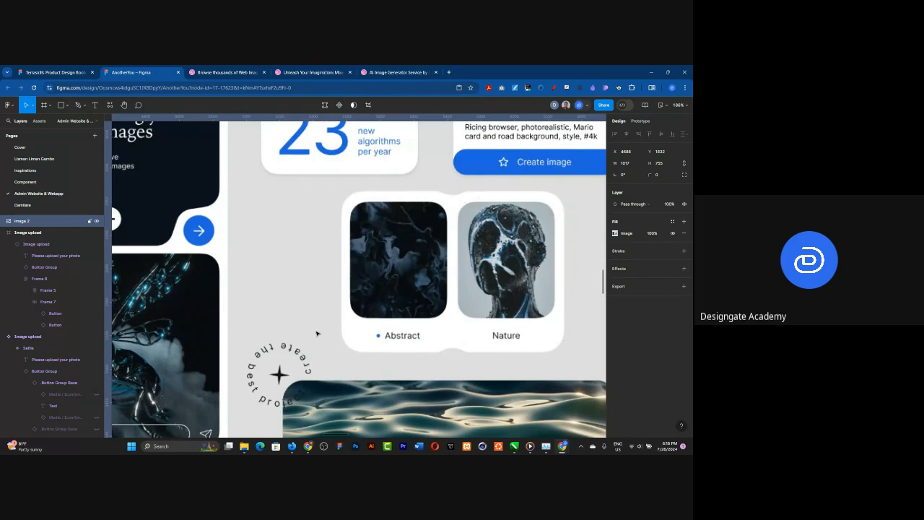
{"action": "scroll", "coordinate": [289, 233], "scroll_direction": "down", "scroll_amount": 3}
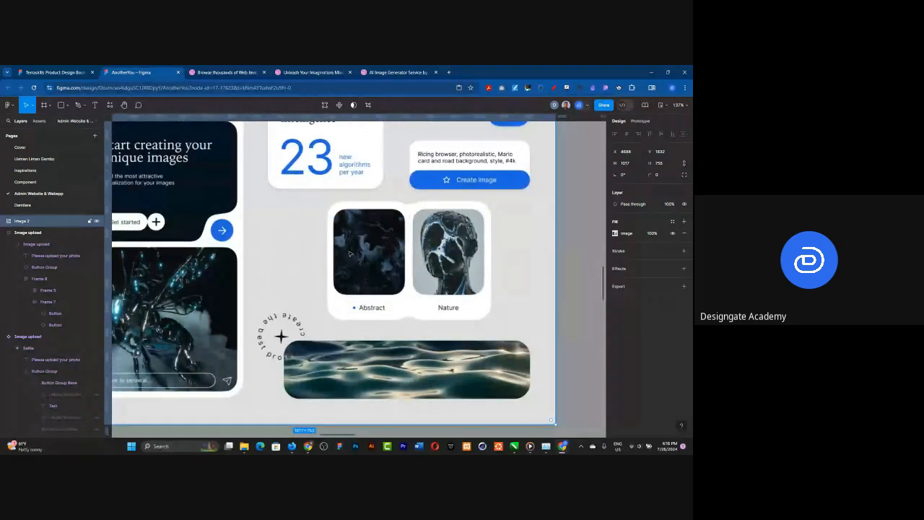
{"action": "scroll", "coordinate": [349, 253], "scroll_direction": "down", "scroll_amount": 6}
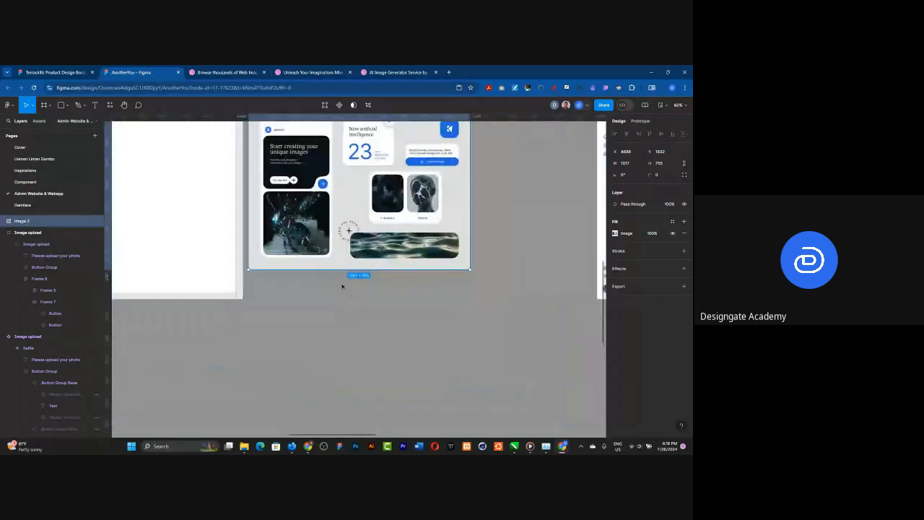
{"action": "scroll", "coordinate": [368, 287], "scroll_direction": "down", "scroll_amount": 3}
Step: Lock and hide the Main container of the Image Uploaded Page
{"action": "left_click", "coordinate": [224, 239]}
{"action": "scroll", "coordinate": [209, 217], "scroll_direction": "up", "scroll_amount": 2}
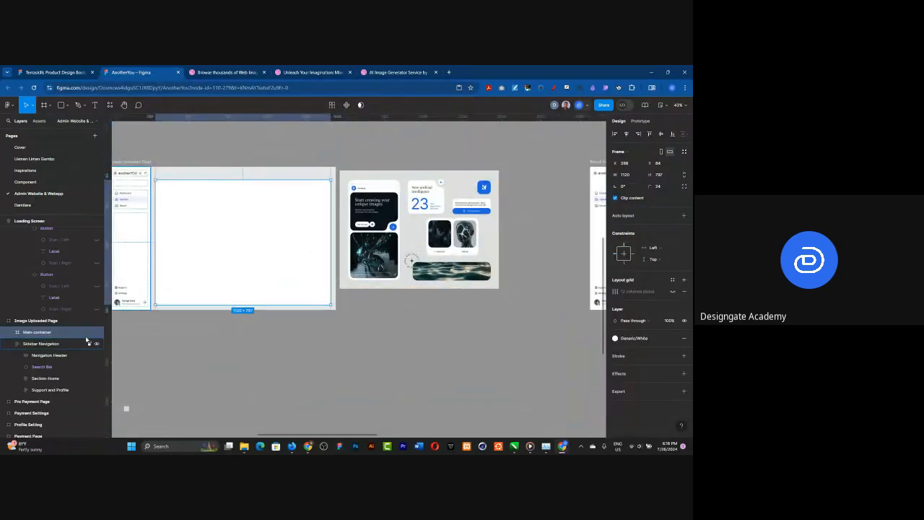
{"action": "left_click", "coordinate": [89, 332]}
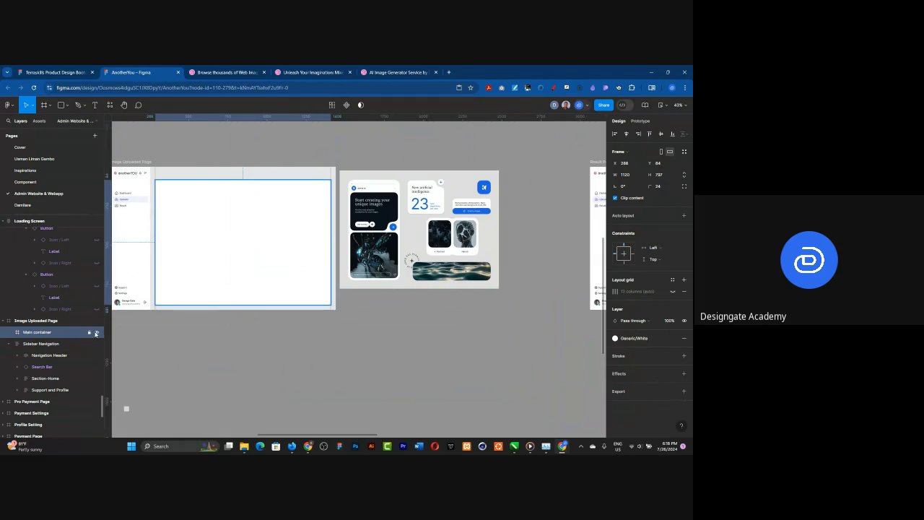
{"action": "left_click", "coordinate": [96, 332]}
{"action": "scroll", "coordinate": [183, 203], "scroll_direction": "up", "scroll_amount": 2}
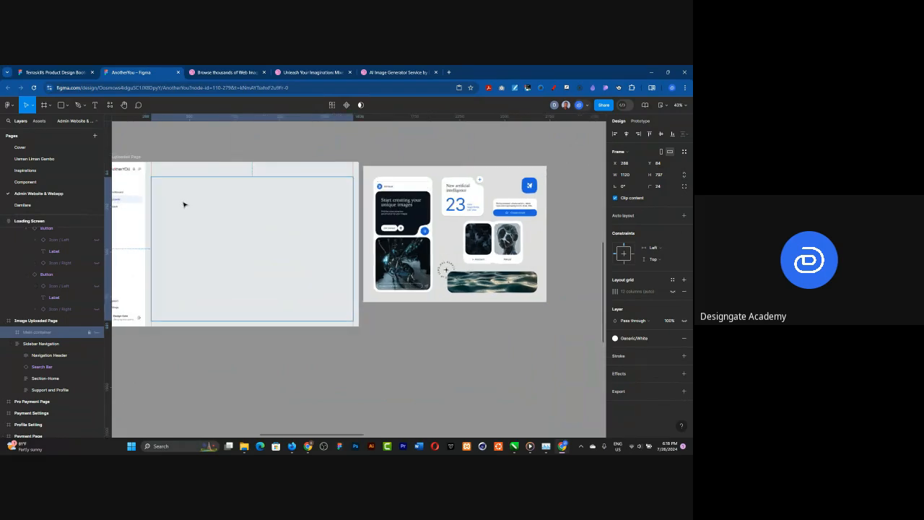
{"action": "left_click", "coordinate": [374, 198]}
{"action": "left_click_drag", "start_coordinate": [371, 198], "coordinate": [331, 199]}
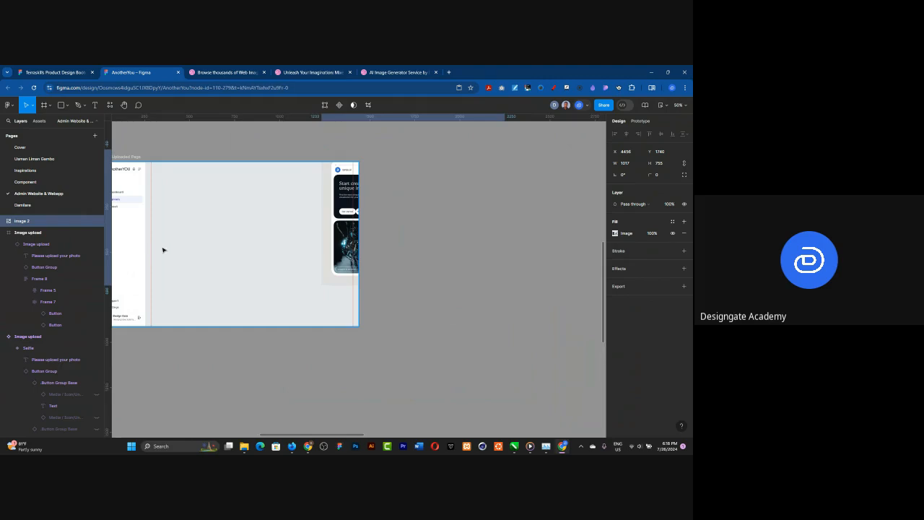
{"action": "scroll", "coordinate": [177, 250], "scroll_direction": "up", "scroll_amount": 3}
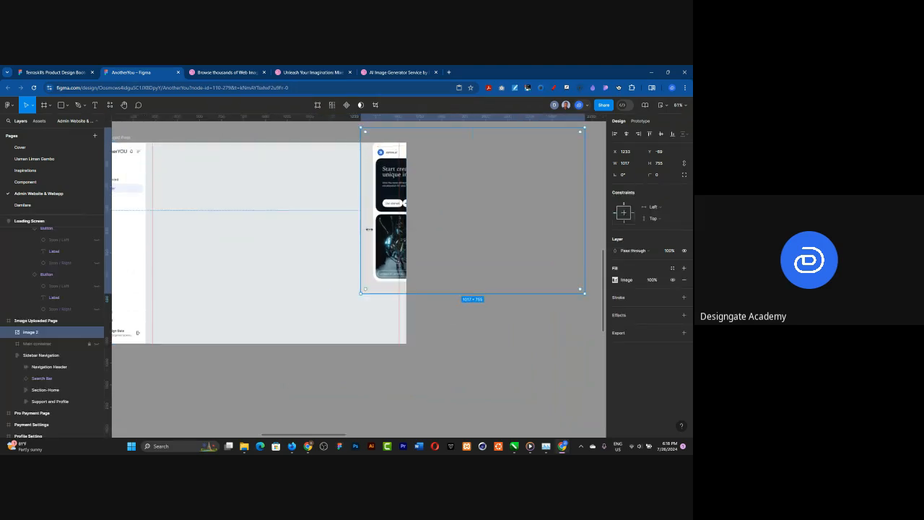
{"action": "key", "text": "ctrl+z"}
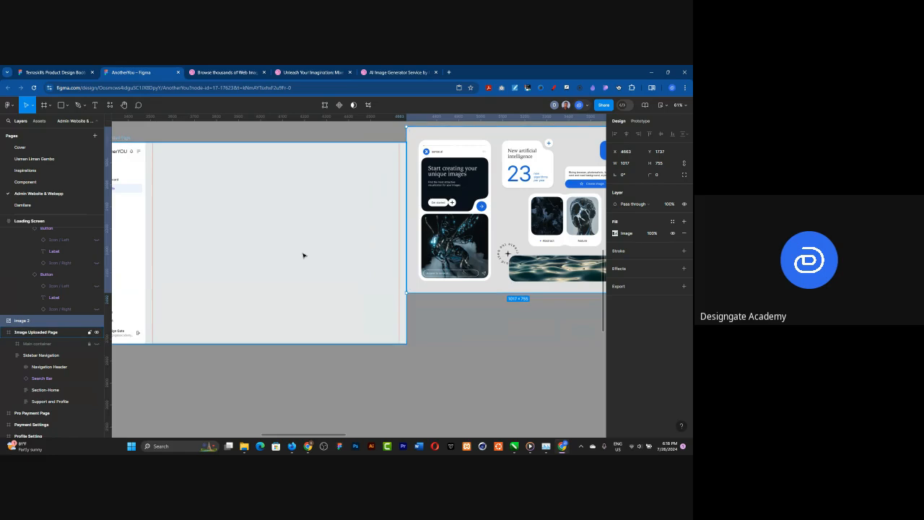
Step: Draw a rectangle about 603 × 377 in the middle of the Image Uploaded Page's content area
{"action": "scroll", "coordinate": [284, 255], "scroll_direction": "down", "scroll_amount": 1}
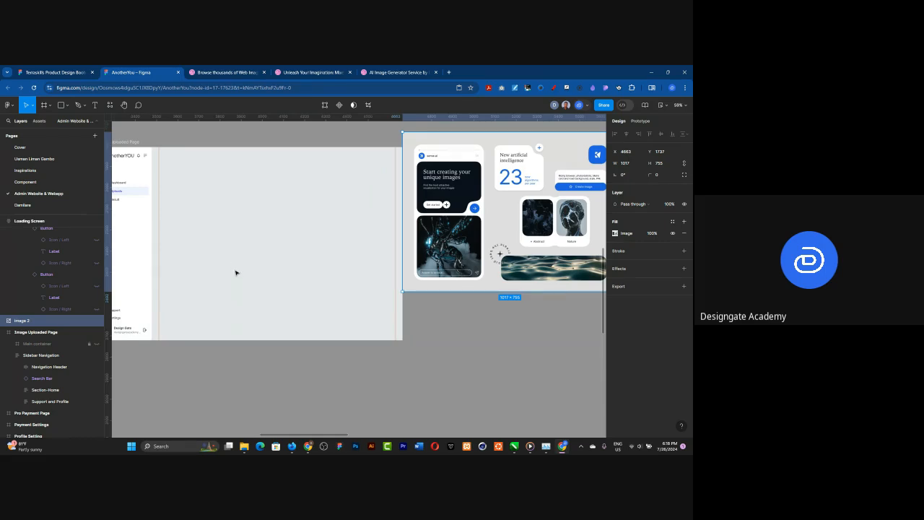
{"action": "left_click", "coordinate": [62, 105]}
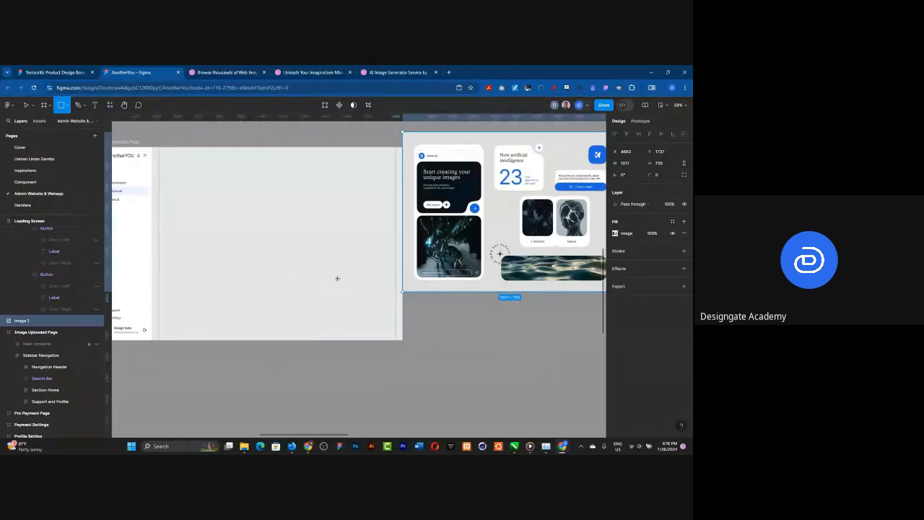
{"action": "left_click_drag", "start_coordinate": [210, 197], "coordinate": [339, 277]}
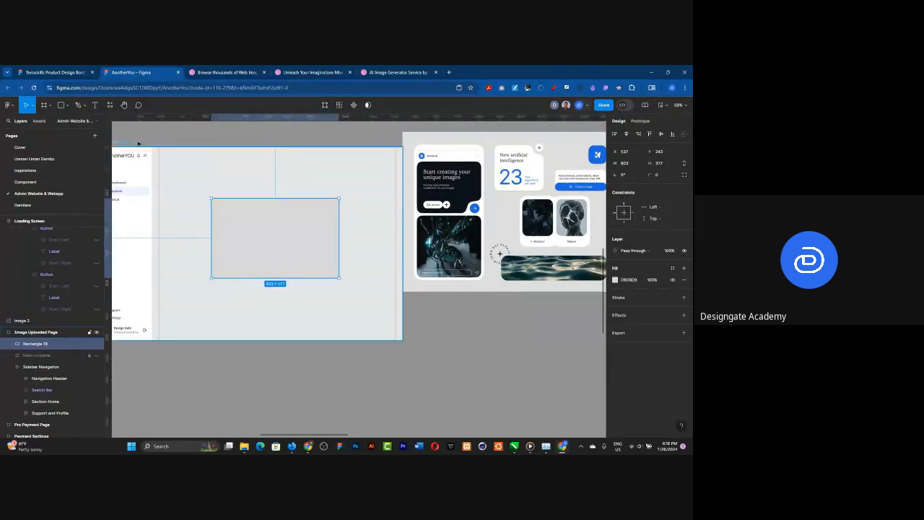
Step: Show the Main container again and make its 12-column layout grid visible
{"action": "left_click", "coordinate": [96, 355]}
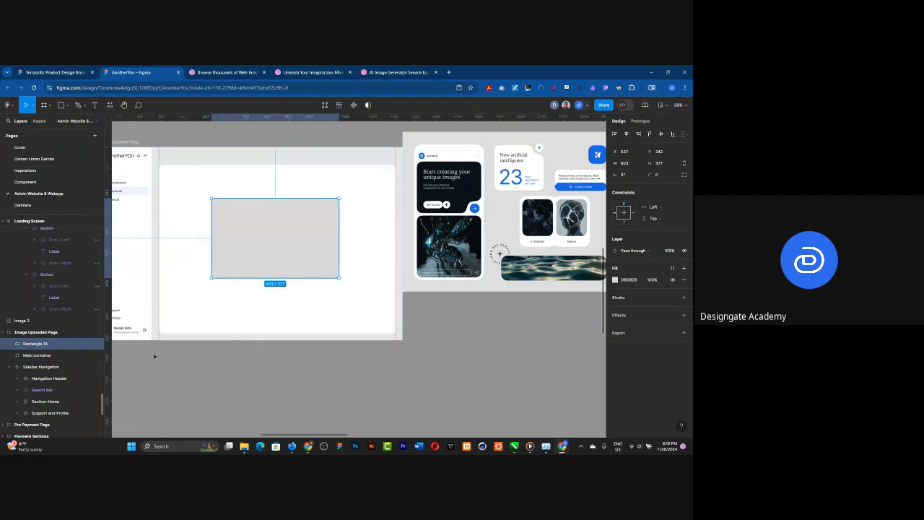
{"action": "left_click", "coordinate": [274, 296]}
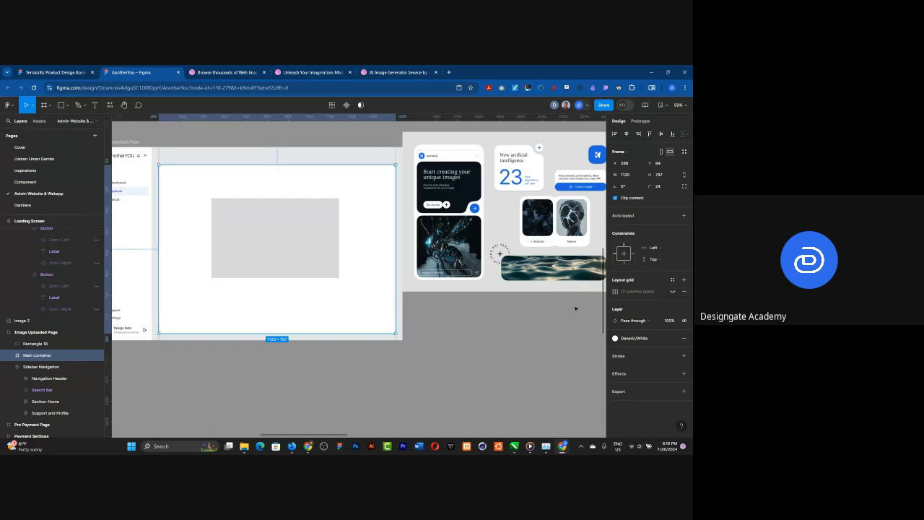
{"action": "left_click", "coordinate": [672, 291]}
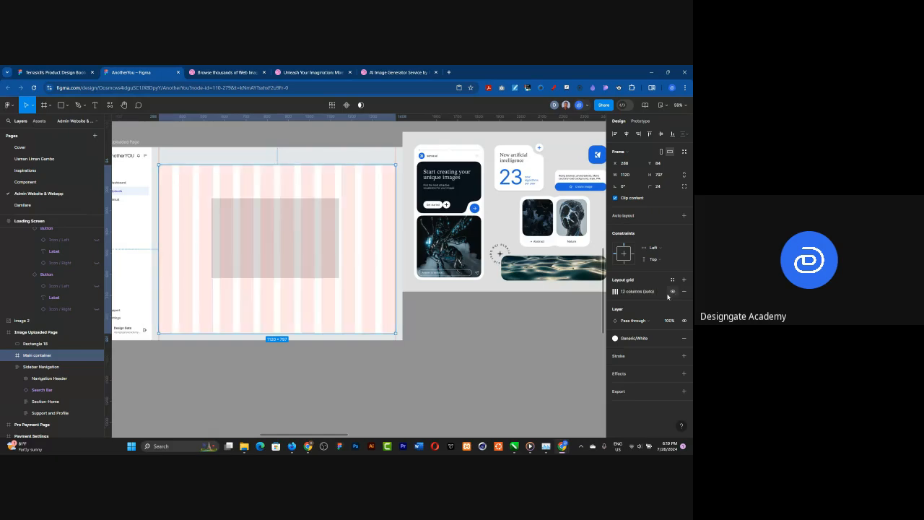
Step: Move the grey rectangle onto the grid columns and adjust its width to about 734
{"action": "left_click", "coordinate": [283, 261]}
{"action": "scroll", "coordinate": [243, 227], "scroll_direction": "up", "scroll_amount": 2}
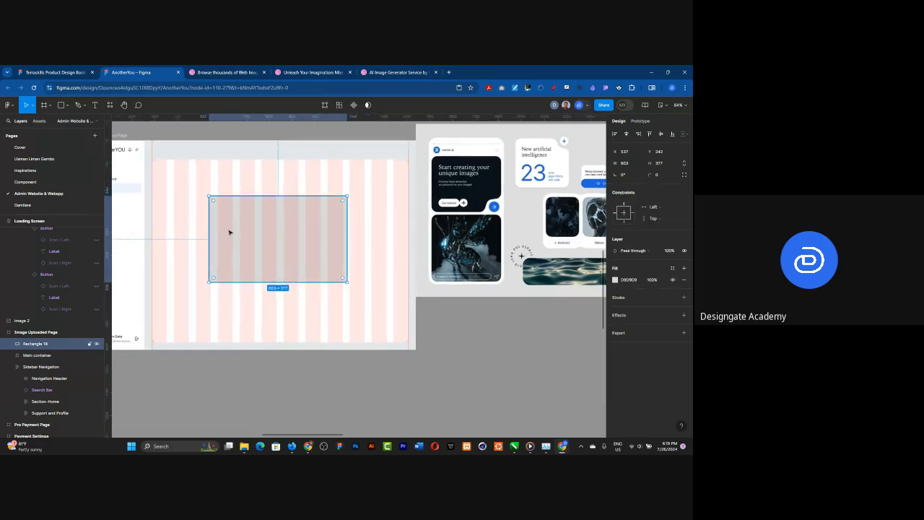
{"action": "left_click_drag", "start_coordinate": [239, 231], "coordinate": [248, 237]}
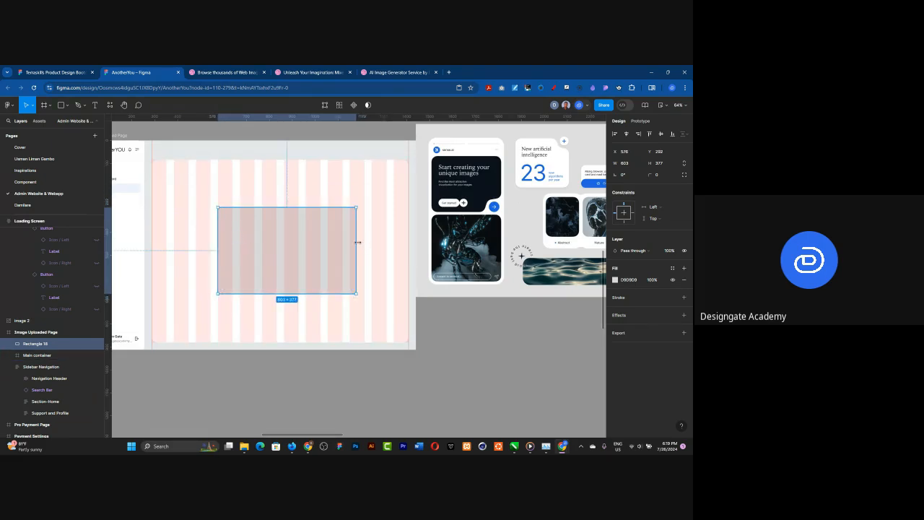
{"action": "left_click_drag", "start_coordinate": [355, 242], "coordinate": [342, 241]}
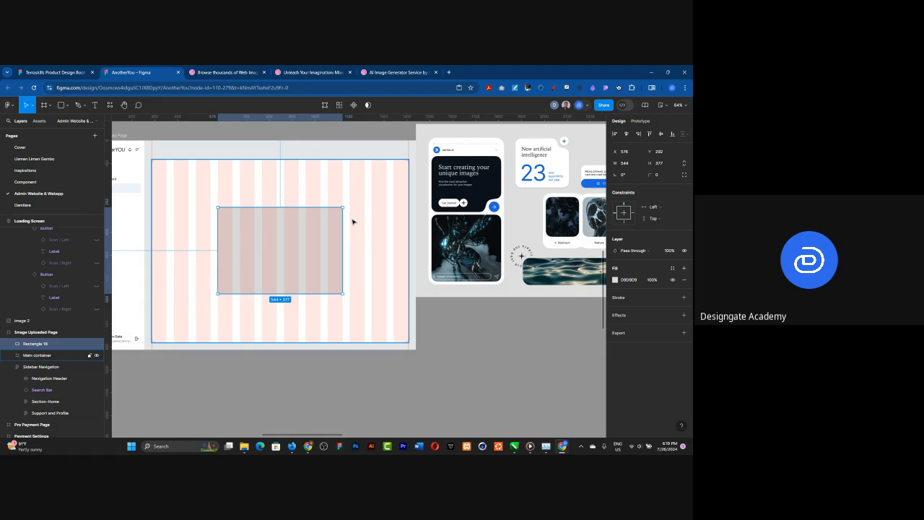
{"action": "left_click_drag", "start_coordinate": [343, 231], "coordinate": [386, 229]}
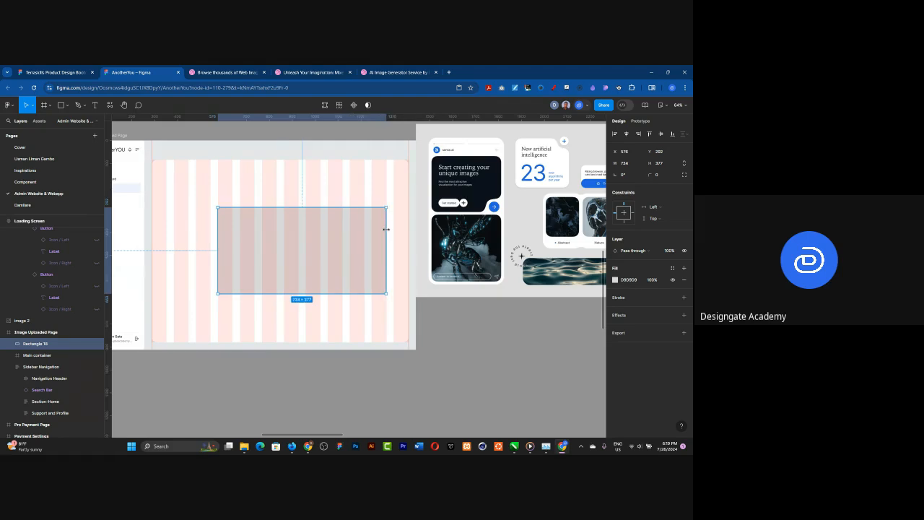
Step: Centre the rectangle horizontally and vertically on the page, and shift it sideways to the middle of the Main container
{"action": "left_click", "coordinate": [626, 134]}
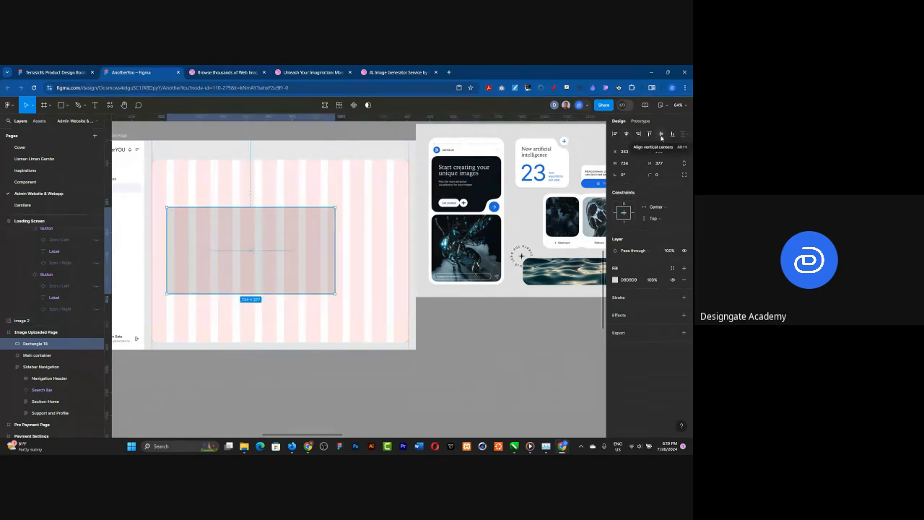
{"action": "left_click", "coordinate": [660, 135]}
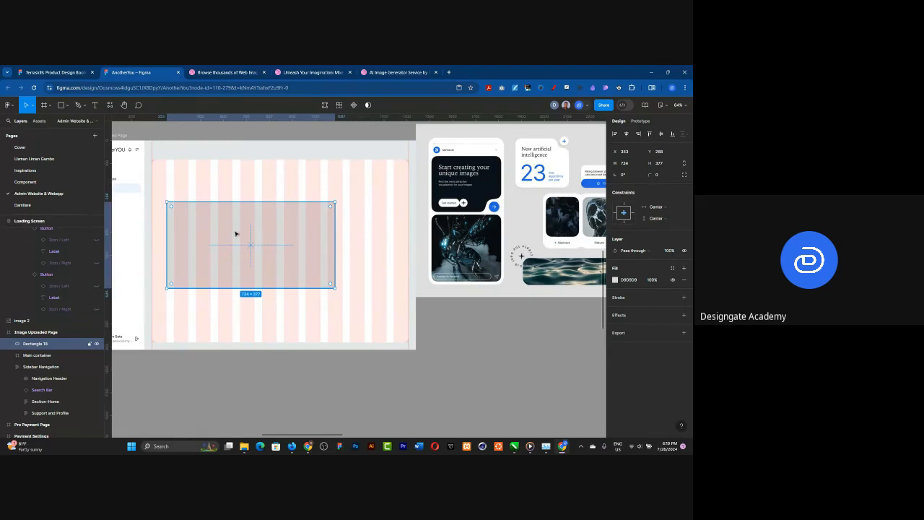
{"action": "left_click_drag", "start_coordinate": [234, 240], "coordinate": [264, 242]}
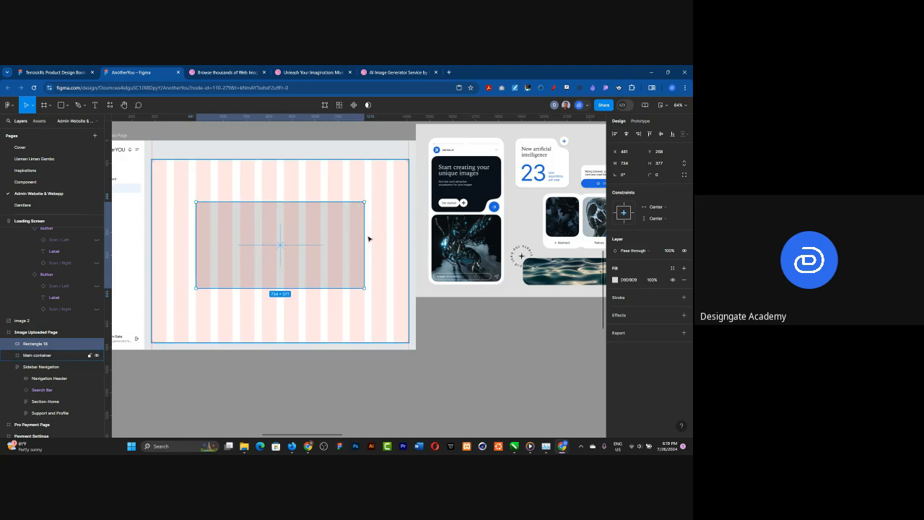
Step: Narrow the rectangle to about 544 wide and centre it horizontally on the page
{"action": "left_click_drag", "start_coordinate": [344, 235], "coordinate": [342, 235]}
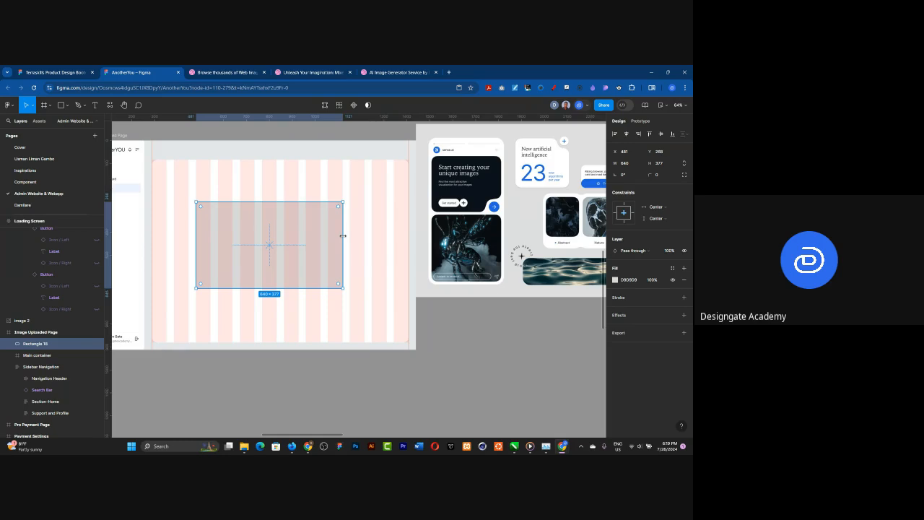
{"action": "left_click_drag", "start_coordinate": [343, 235], "coordinate": [320, 235]}
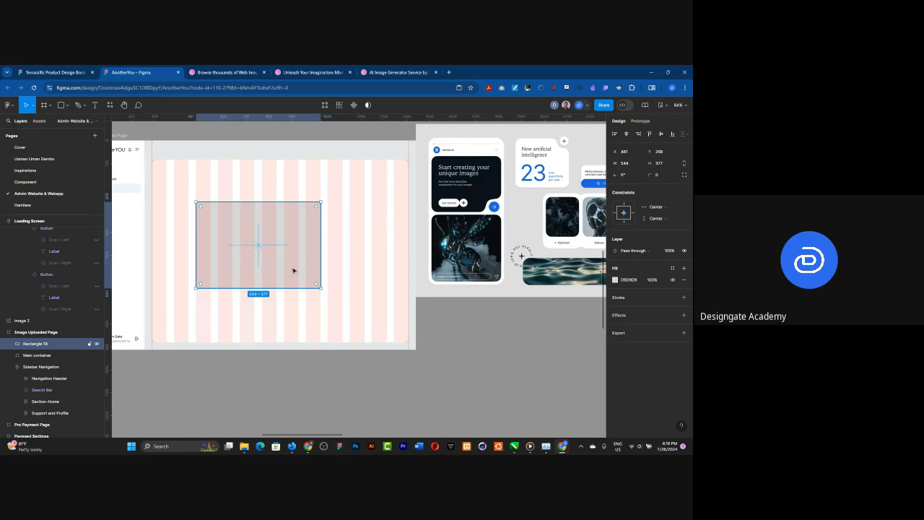
{"action": "left_click", "coordinate": [636, 137]}
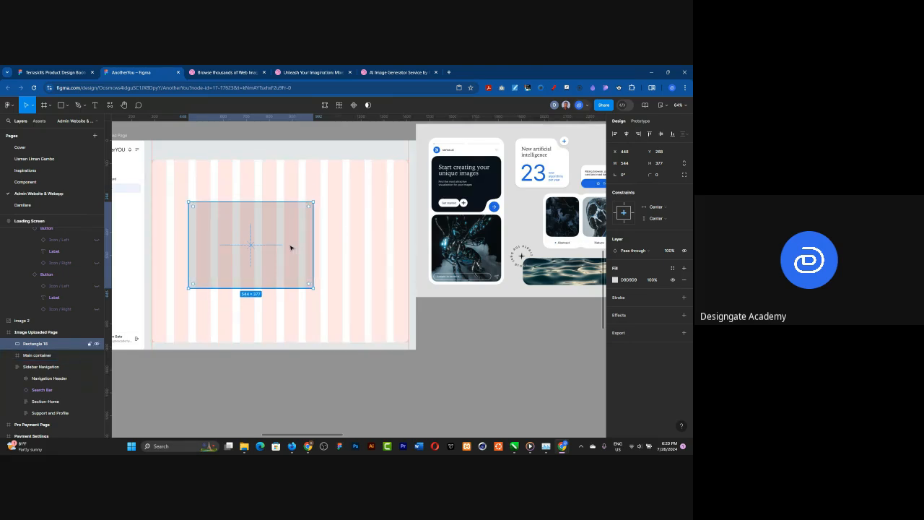
Step: Cut the rectangle, paste it inside the Main container and centre it there horizontally and vertically
{"action": "key", "text": "Delete"}
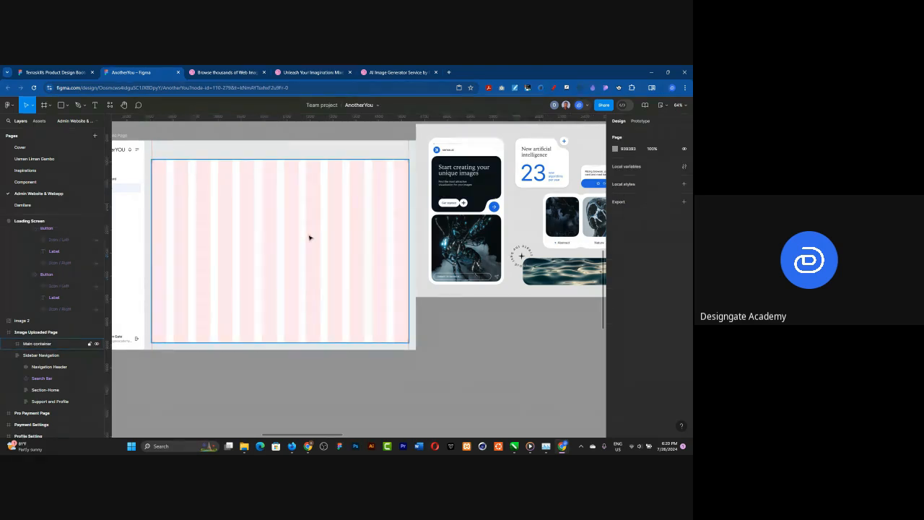
{"action": "left_click", "coordinate": [309, 237]}
{"action": "key", "text": "ctrl+z"}
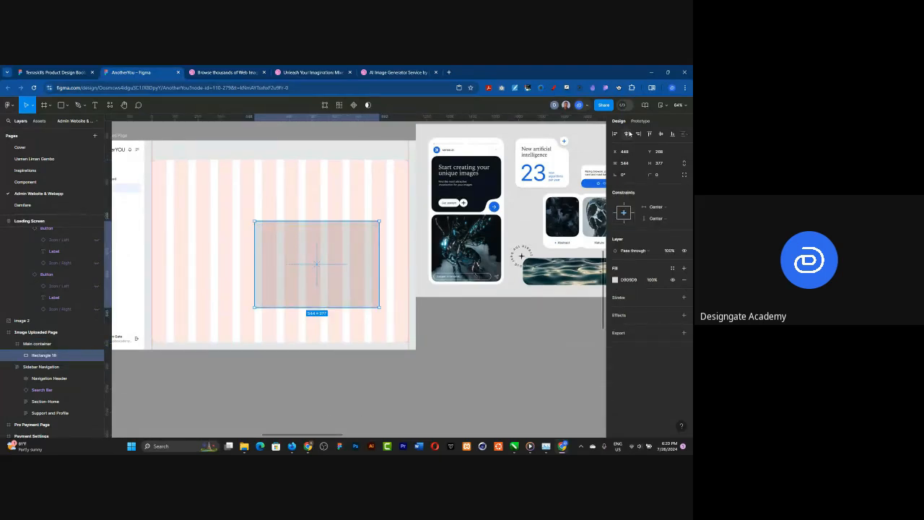
{"action": "left_click", "coordinate": [627, 134]}
{"action": "left_click", "coordinate": [661, 133]}
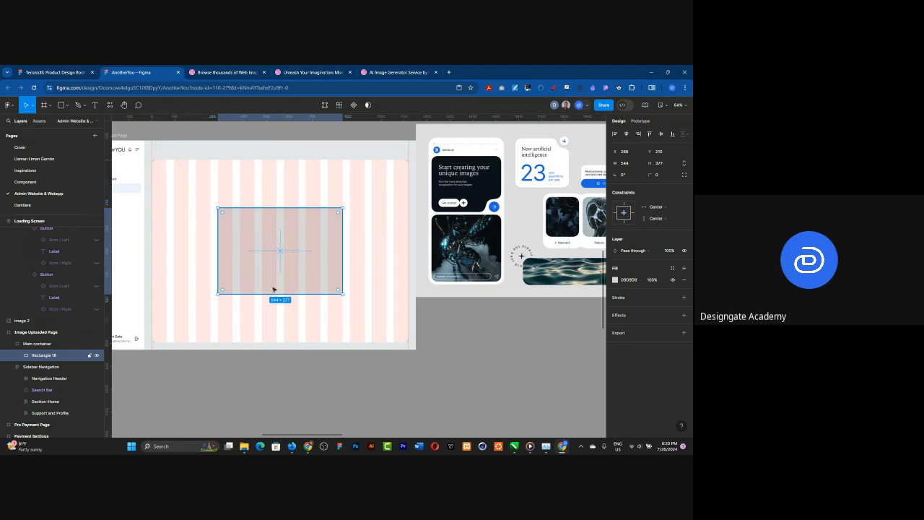
Step: Set the rectangle's corner radius to 24
{"action": "left_click", "coordinate": [657, 176]}
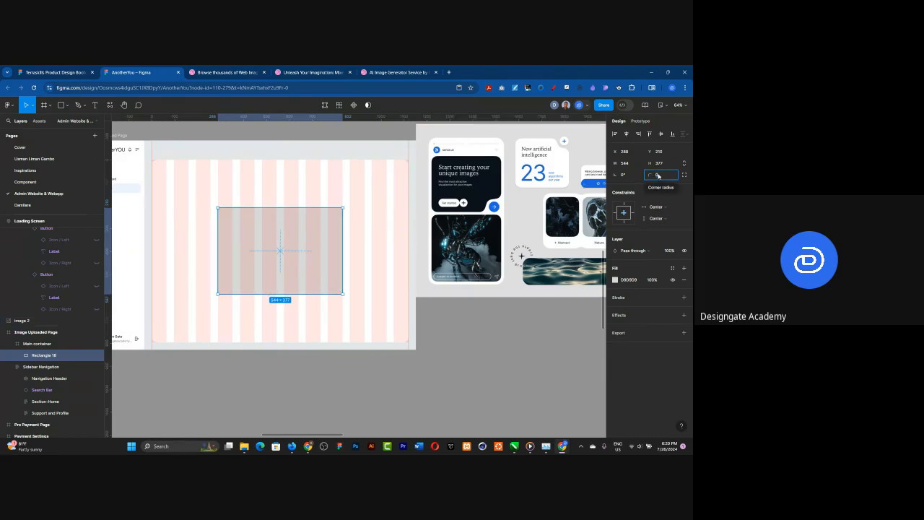
{"action": "type", "text": "24"}
{"action": "key", "text": "Return"}
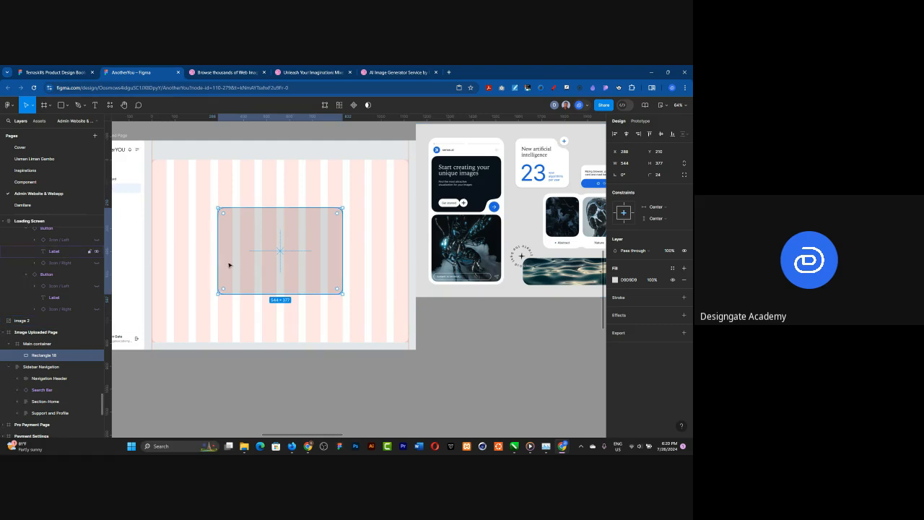
Step: Extend the rounded rectangle by one grid gutter on each side, to about 608 wide
{"action": "scroll", "coordinate": [234, 246], "scroll_direction": "up", "scroll_amount": 3}
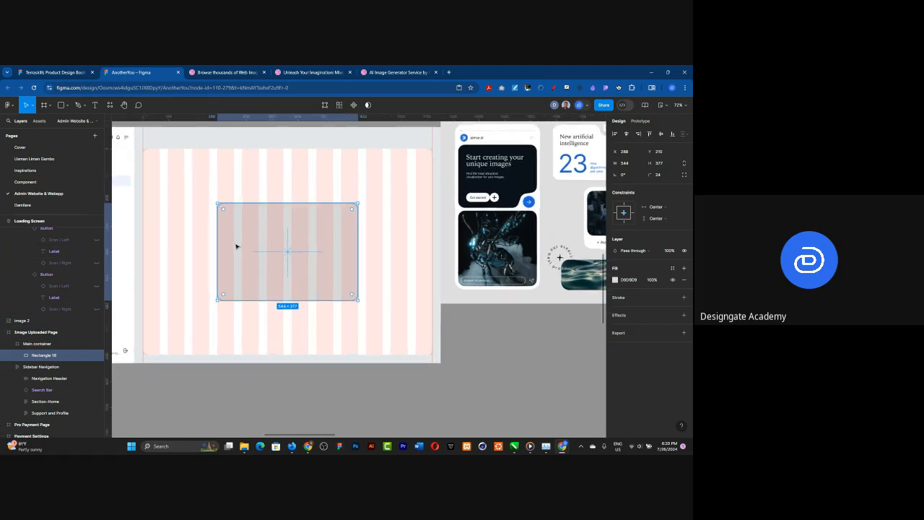
{"action": "scroll", "coordinate": [235, 246], "scroll_direction": "up", "scroll_amount": 2}
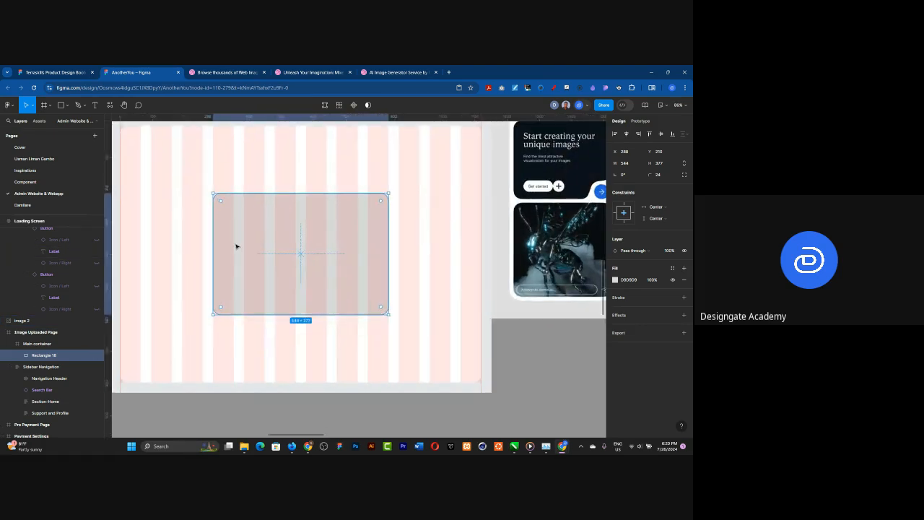
{"action": "scroll", "coordinate": [245, 251], "scroll_direction": "up", "scroll_amount": 1}
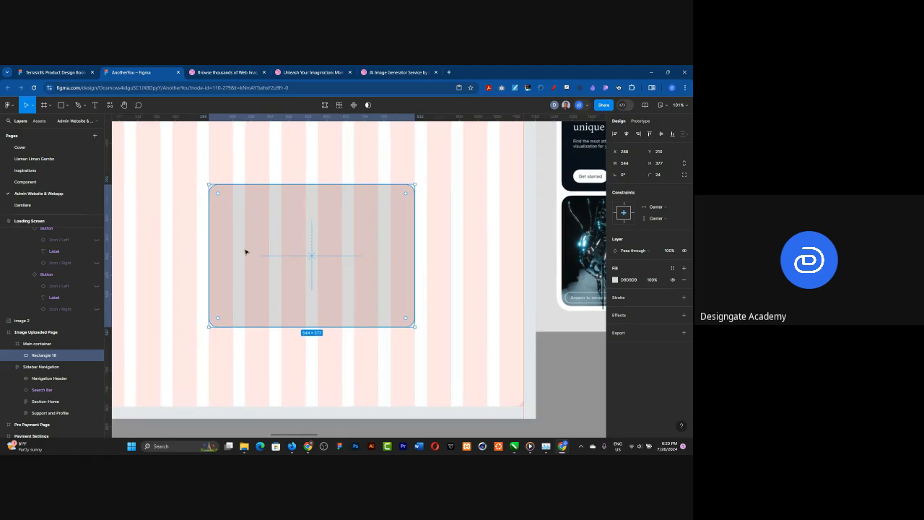
{"action": "scroll", "coordinate": [246, 251], "scroll_direction": "up", "scroll_amount": 3}
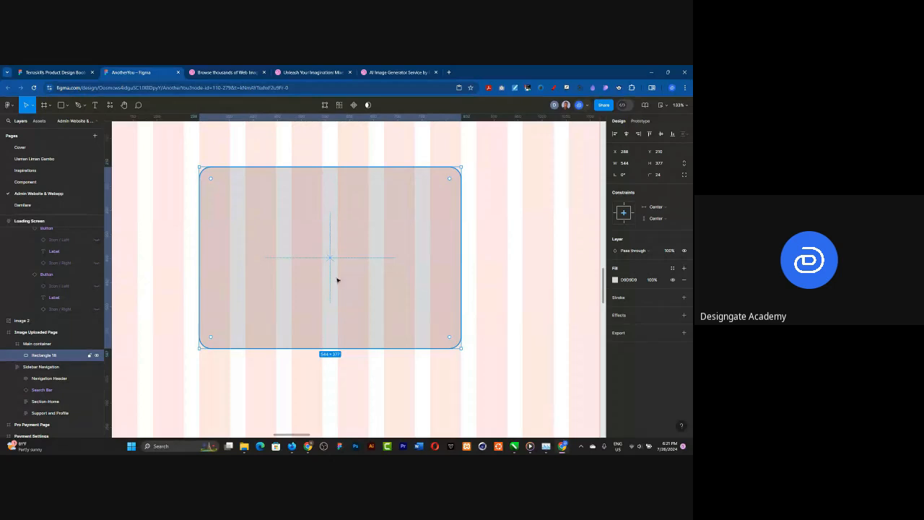
{"action": "left_click_drag", "start_coordinate": [193, 230], "coordinate": [183, 230]}
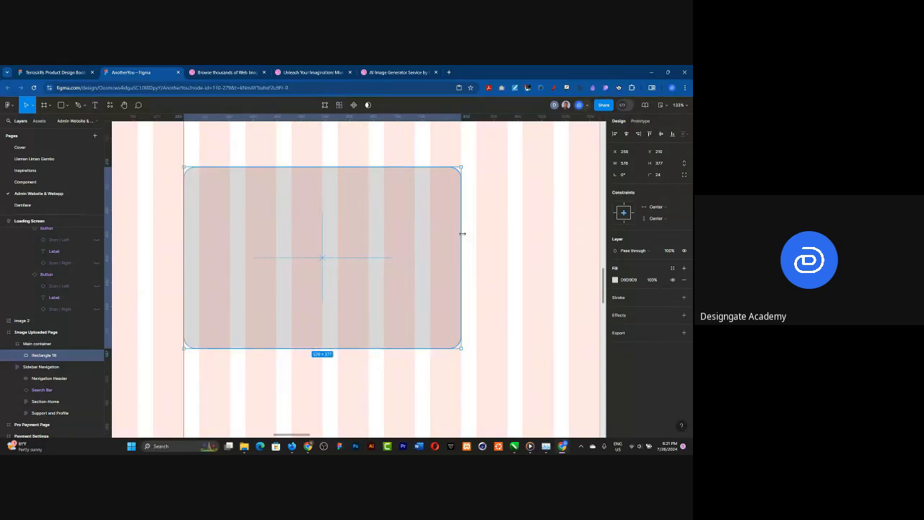
{"action": "left_click_drag", "start_coordinate": [462, 233], "coordinate": [478, 232]}
Step: Draw a rectangle about 256 × 299 over the left half of the rounded panel and name it "Your Image"
{"action": "left_click", "coordinate": [62, 107]}
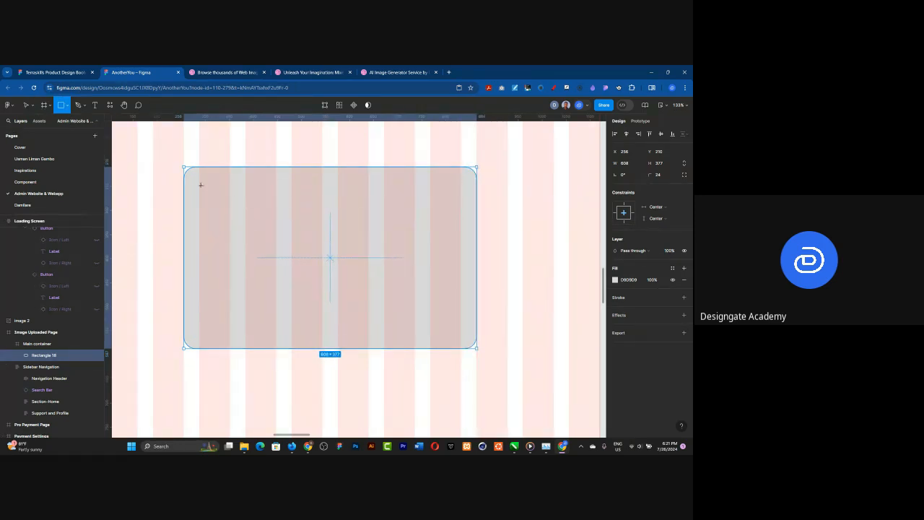
{"action": "mouse_move", "coordinate": [200, 185]}
{"action": "left_mouse_down"}
{"action": "mouse_move", "coordinate": [291, 318]}
{"action": "mouse_move", "coordinate": [322, 328]}
{"action": "left_mouse_up"}
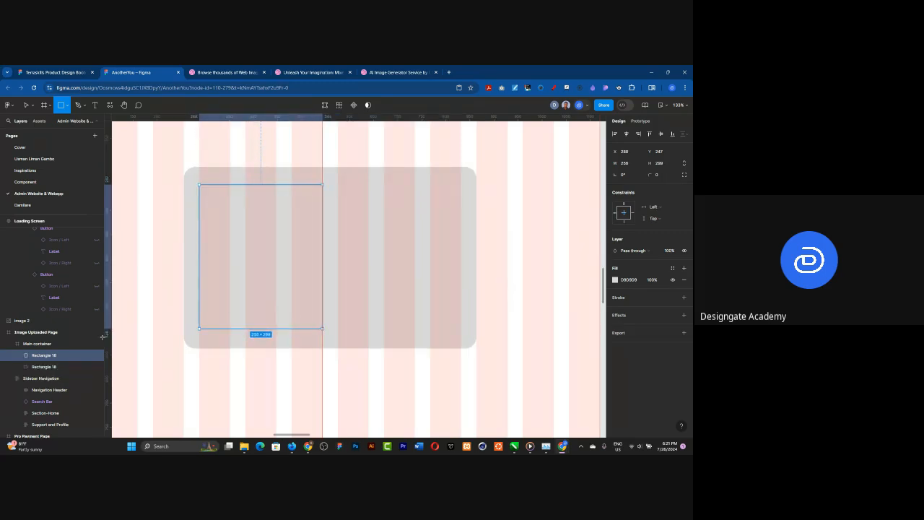
{"action": "double_click", "coordinate": [44, 355]}
{"action": "type", "text": "Your Image"}
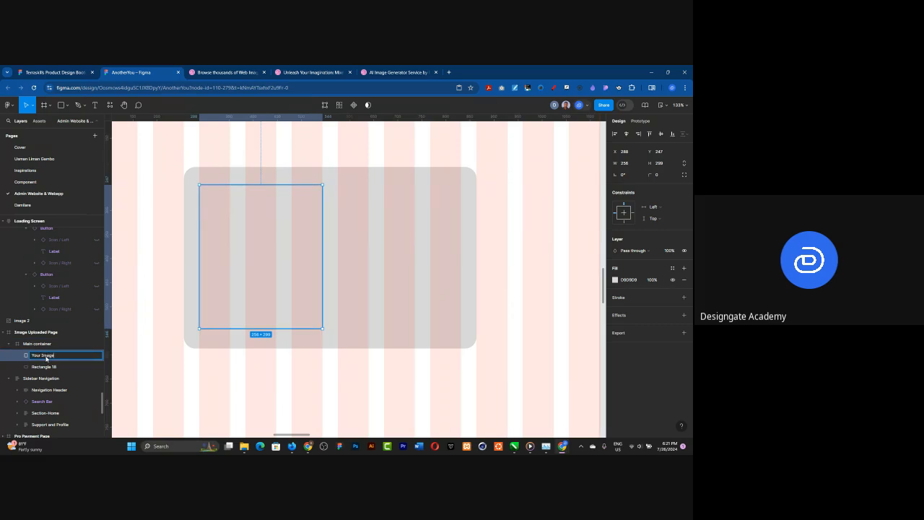
{"action": "key", "text": "Return"}
{"action": "scroll", "coordinate": [199, 282], "scroll_direction": "down", "scroll_amount": 5}
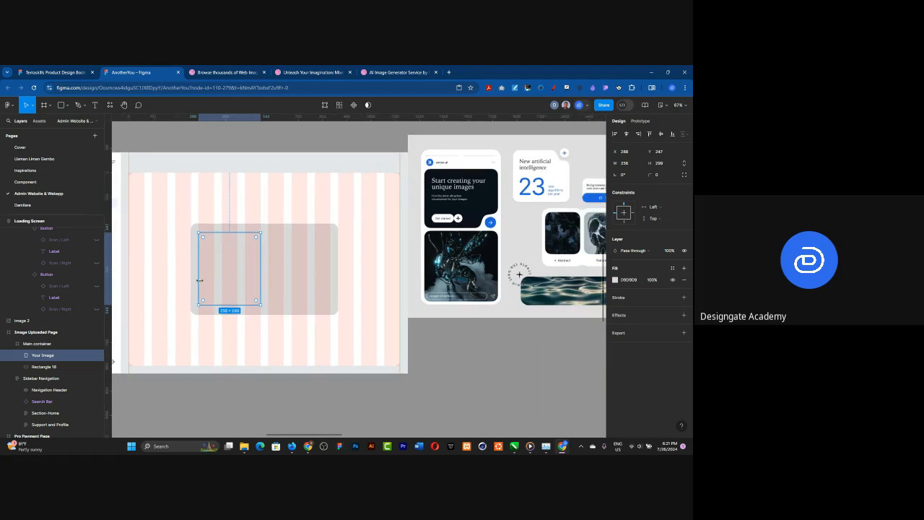
{"action": "scroll", "coordinate": [199, 280], "scroll_direction": "down", "scroll_amount": 1}
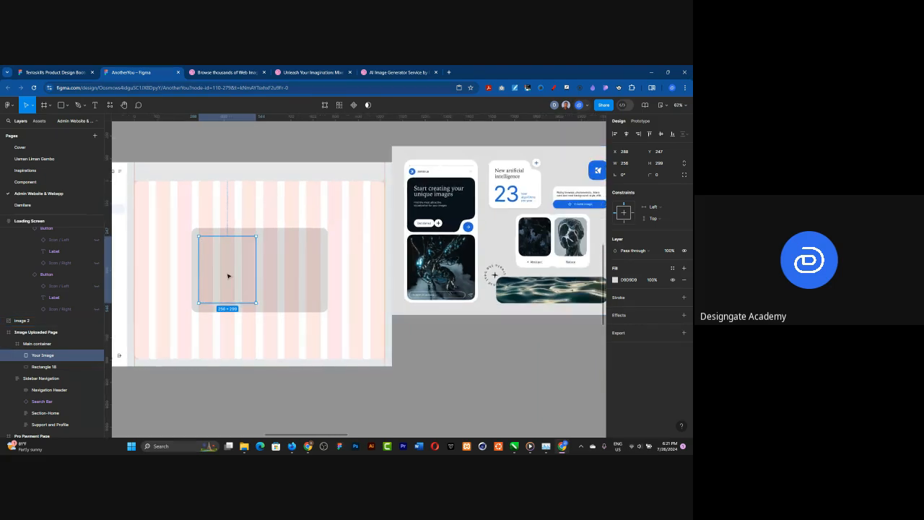
Step: Set the corner radius of the "Your Image" rectangle to 24
{"action": "scroll", "coordinate": [228, 275], "scroll_direction": "up", "scroll_amount": 5}
{"action": "left_click", "coordinate": [662, 175]}
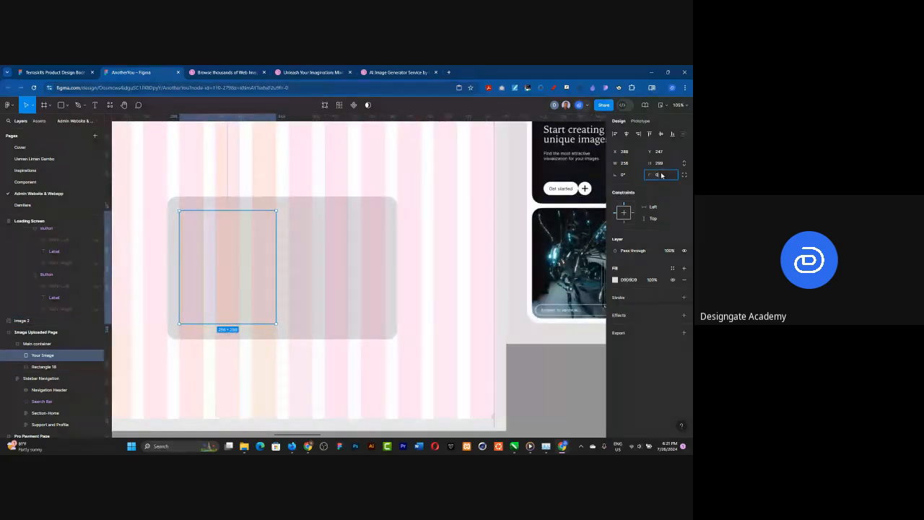
{"action": "key", "text": "Return"}
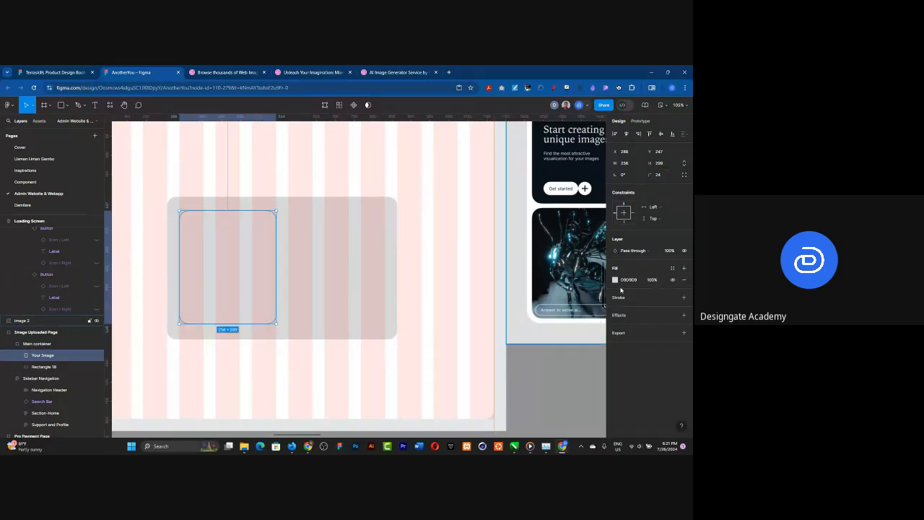
Step: Remove the white fill from the Main container
{"action": "scroll", "coordinate": [253, 290], "scroll_direction": "down", "scroll_amount": 3}
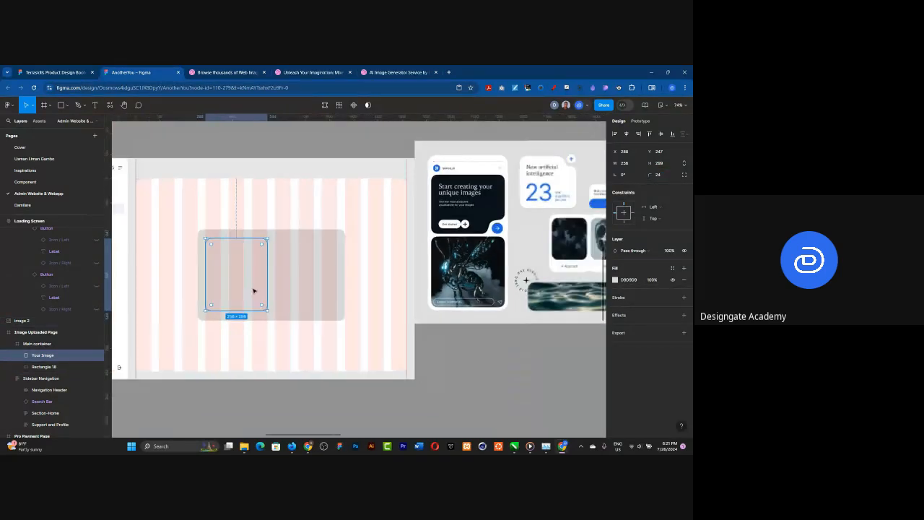
{"action": "scroll", "coordinate": [254, 290], "scroll_direction": "down", "scroll_amount": 2}
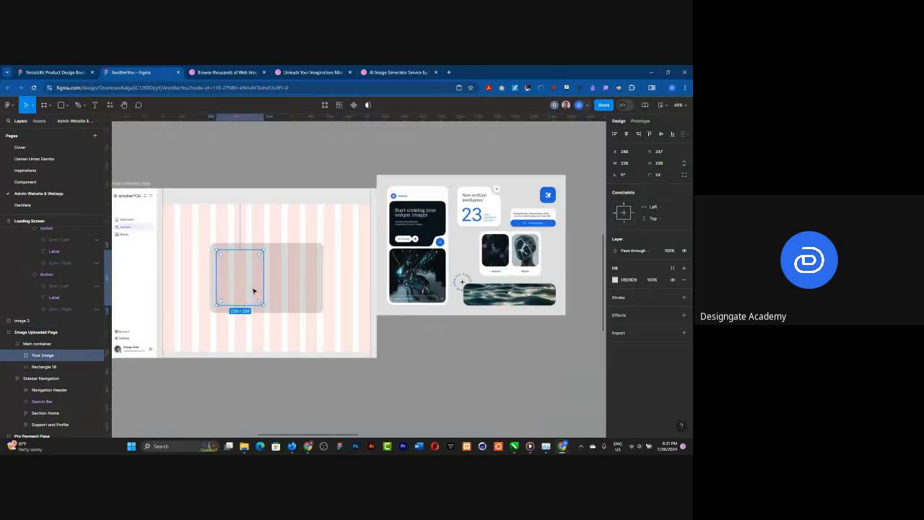
{"action": "left_click", "coordinate": [197, 228]}
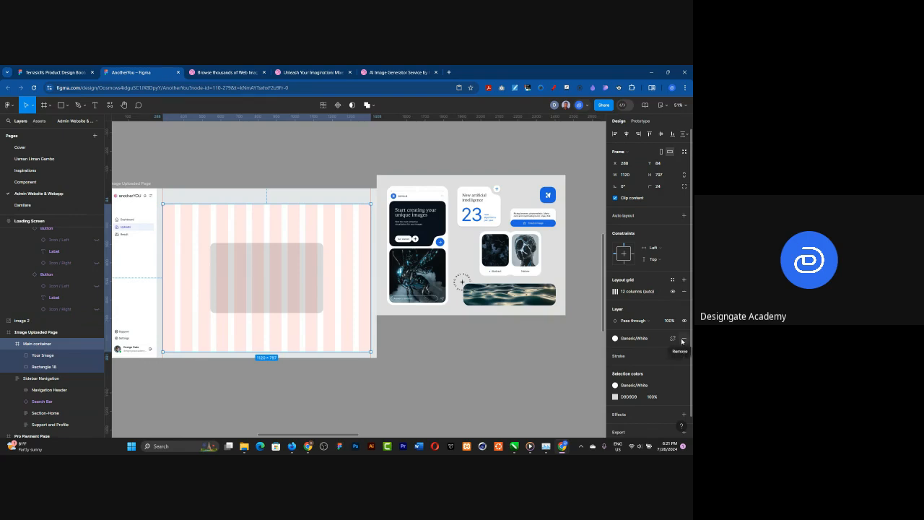
{"action": "left_click", "coordinate": [683, 340]}
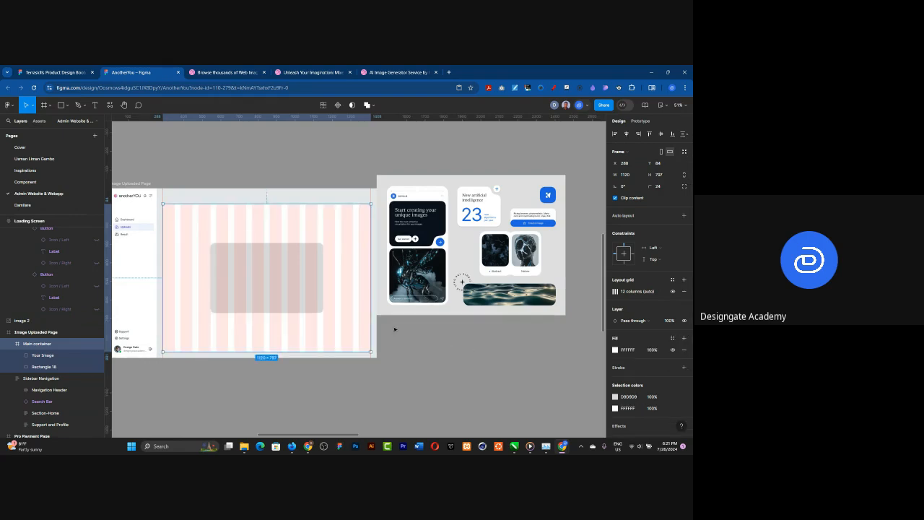
Step: Apply the Generic/White library colour to the large rounded panel behind the "Your Image" rectangle
{"action": "left_click", "coordinate": [254, 303]}
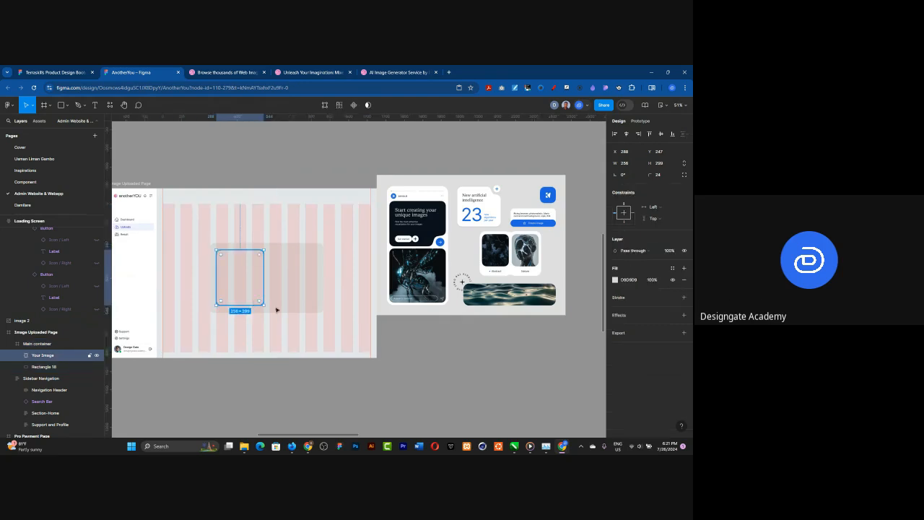
{"action": "left_click", "coordinate": [278, 311]}
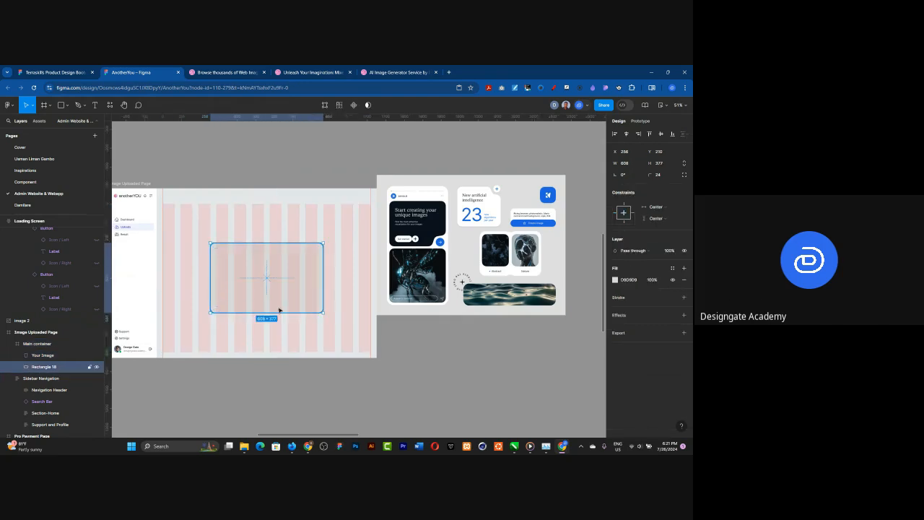
{"action": "left_click", "coordinate": [672, 269]}
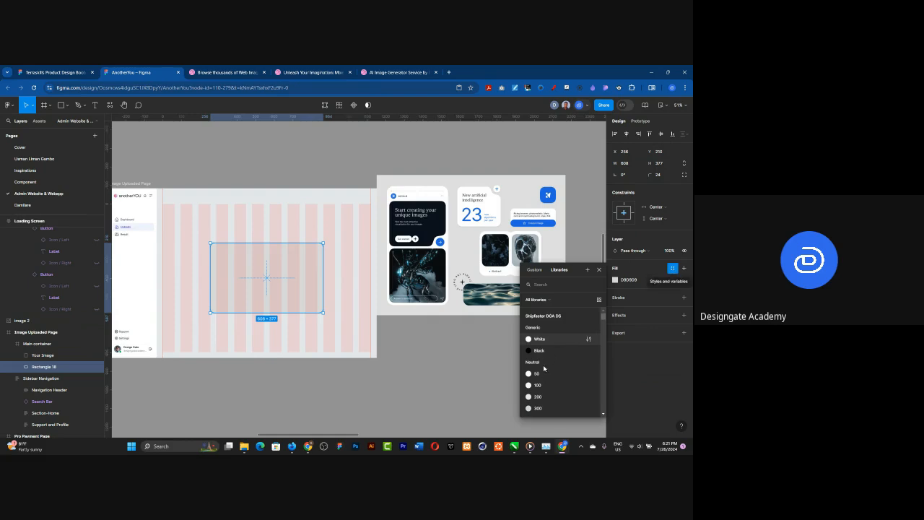
{"action": "left_click", "coordinate": [541, 340]}
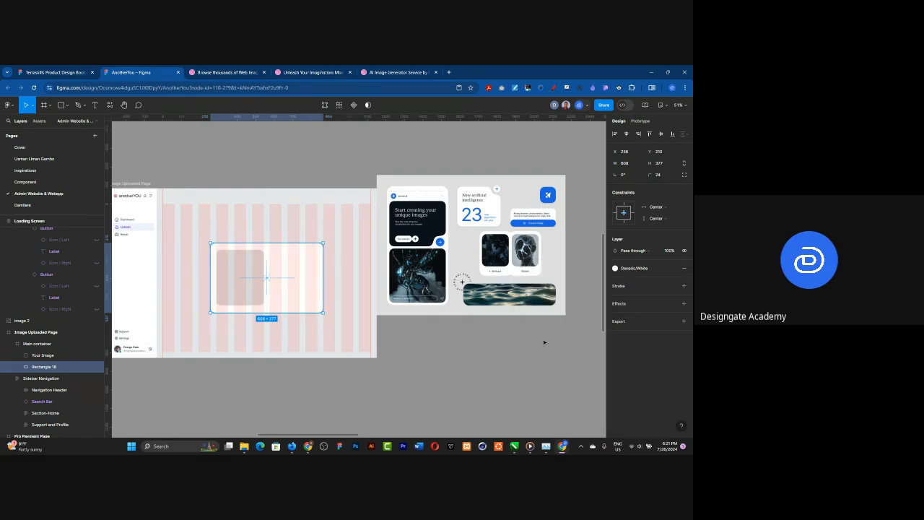
Step: Draw a small square above the white panel and set its size to 32 × 32 as a spacing guide
{"action": "scroll", "coordinate": [209, 276], "scroll_direction": "up", "scroll_amount": 2}
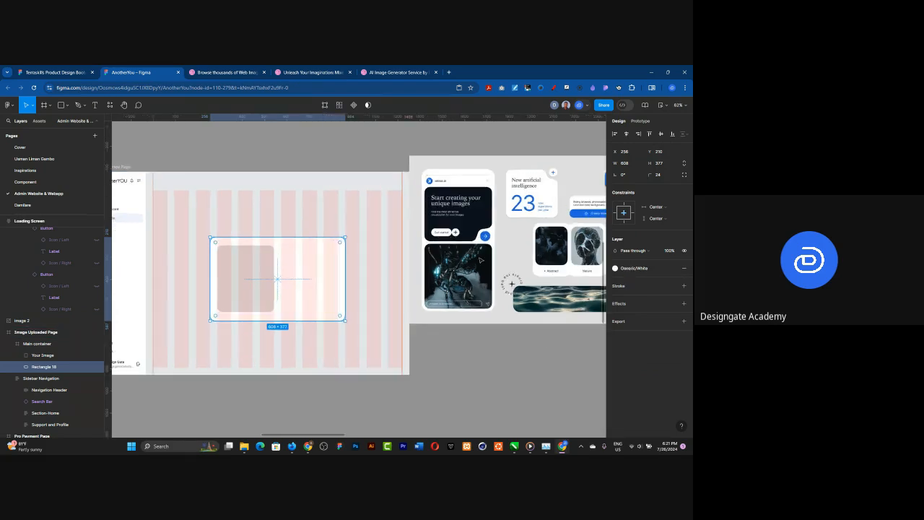
{"action": "scroll", "coordinate": [209, 282], "scroll_direction": "up", "scroll_amount": 5}
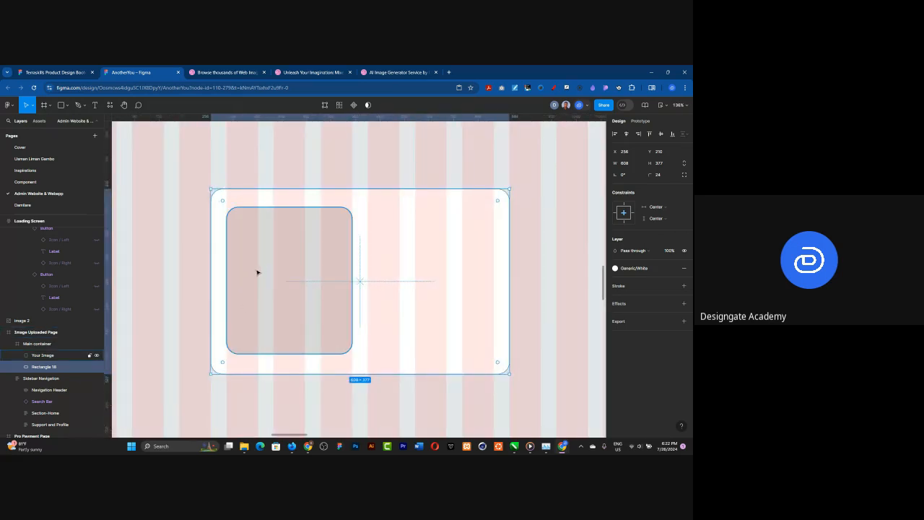
{"action": "left_click", "coordinate": [282, 227]}
{"action": "key", "text": "r"}
{"action": "left_click_drag", "start_coordinate": [283, 151], "coordinate": [306, 170]}
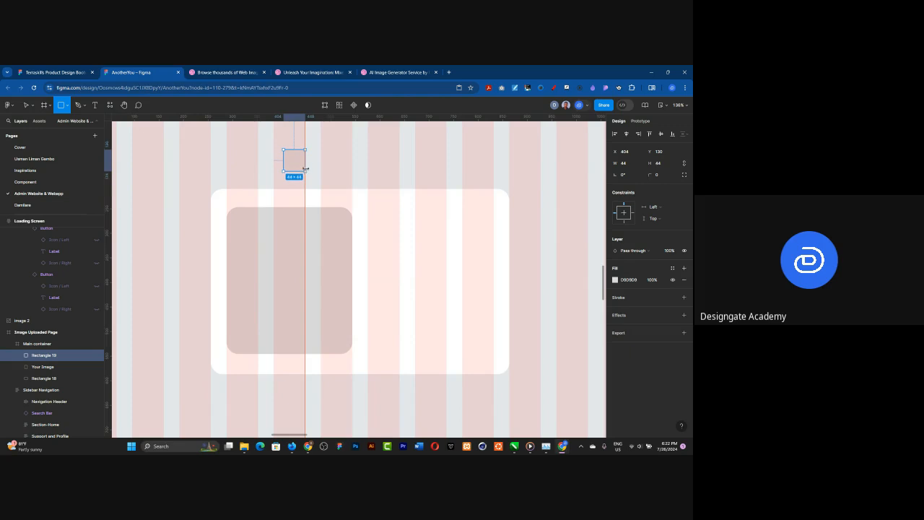
{"action": "left_click", "coordinate": [627, 165]}
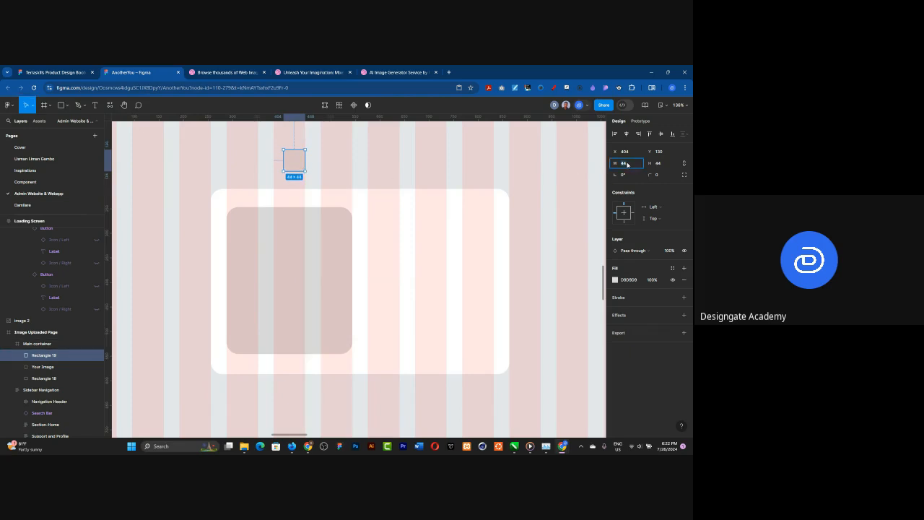
{"action": "type", "text": "32"}
{"action": "key", "text": "Return"}
Step: Using the 32 px square as a spacer at the panel's top and bottom edges, stretch "Your Image" vertically to about 313 high
{"action": "left_click_drag", "start_coordinate": [288, 158], "coordinate": [287, 196]}
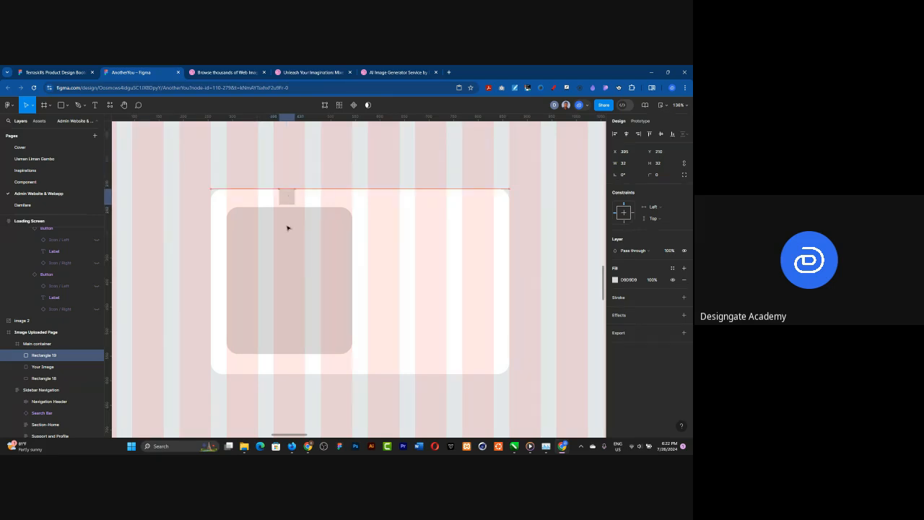
{"action": "left_click", "coordinate": [288, 228]}
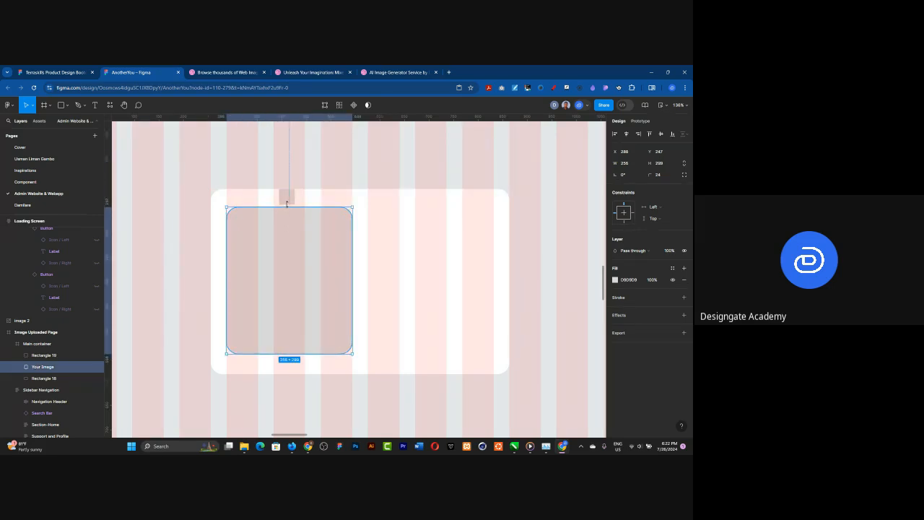
{"action": "left_click", "coordinate": [287, 198]}
{"action": "left_click_drag", "start_coordinate": [287, 200], "coordinate": [286, 366]}
{"action": "left_click", "coordinate": [282, 349]}
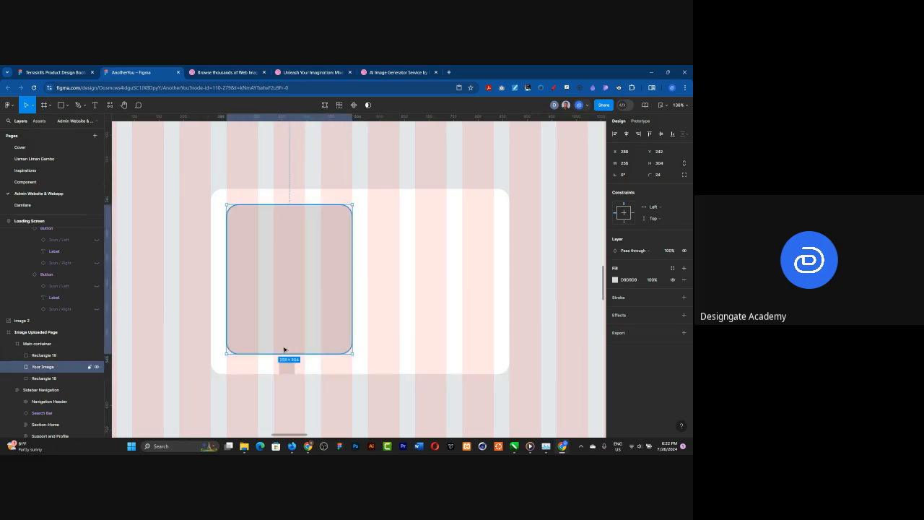
{"action": "left_click_drag", "start_coordinate": [289, 355], "coordinate": [289, 359]}
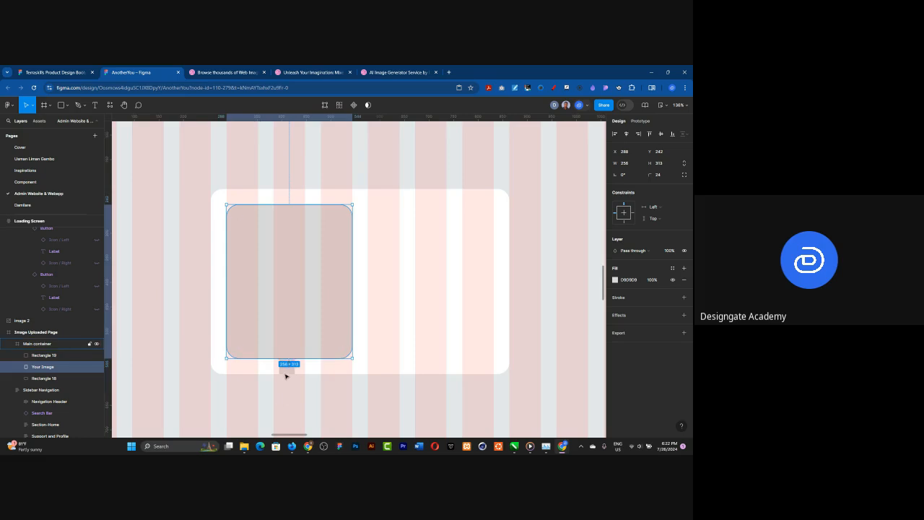
Step: Move the 32 px spacer square off the panel and delete it
{"action": "left_click", "coordinate": [286, 373]}
{"action": "left_click_drag", "start_coordinate": [286, 372], "coordinate": [176, 374]}
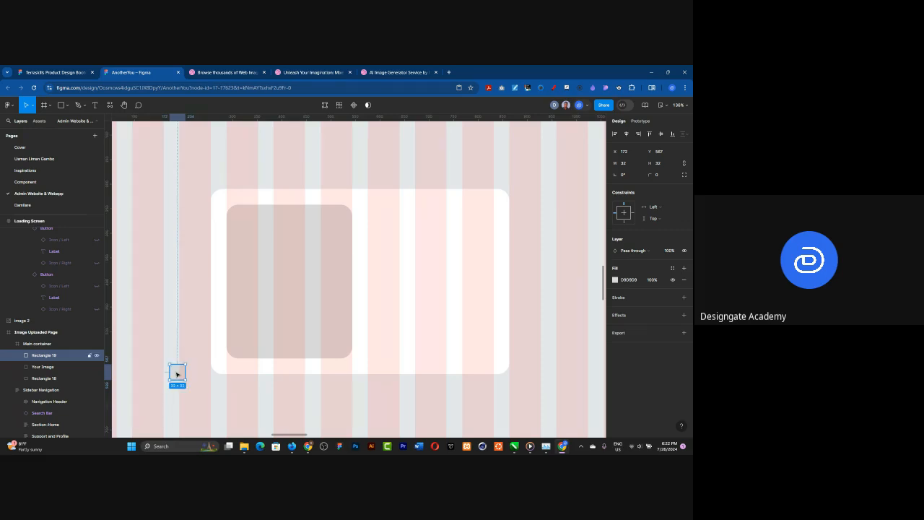
{"action": "key", "text": "Delete"}
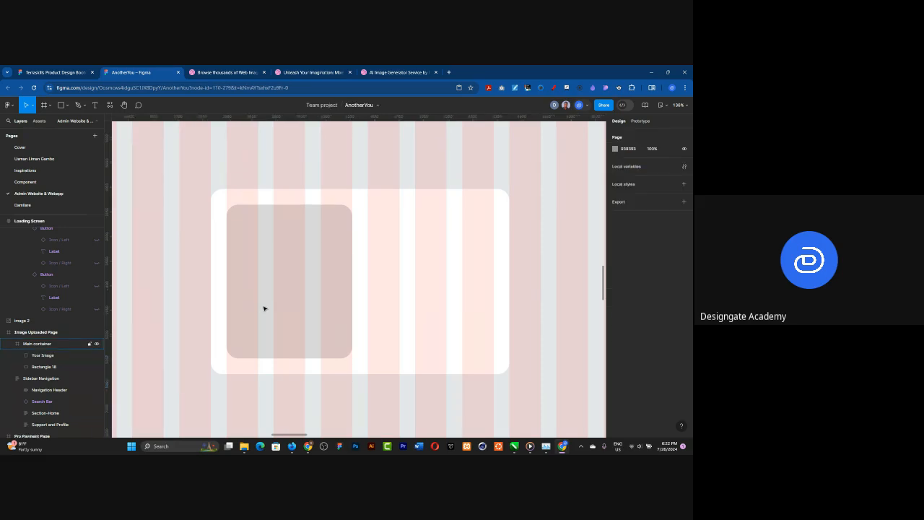
Step: Duplicate the "Your Image" rectangle and place the copy level with it in the panel's right half, leaving one 32 px gutter between them
{"action": "left_click", "coordinate": [263, 308]}
{"action": "double_click", "coordinate": [267, 305]}
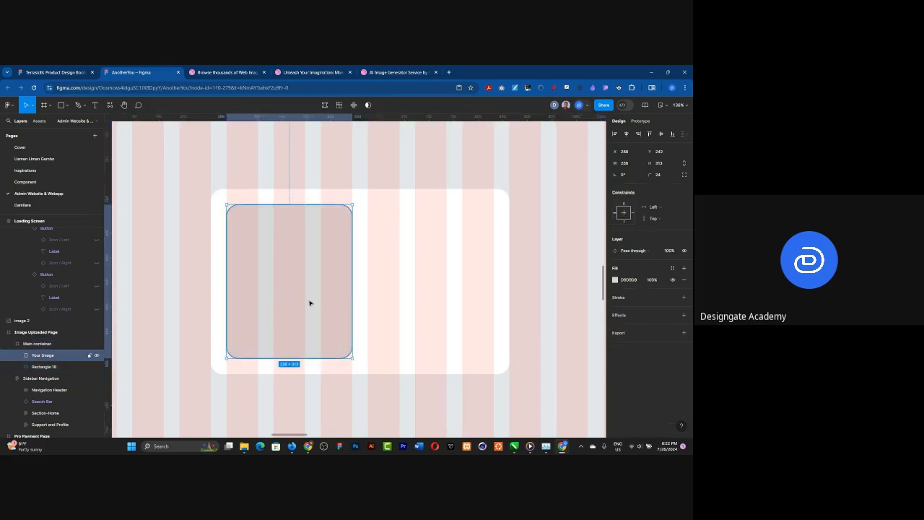
{"action": "key", "text": "ctrl+d"}
{"action": "left_click_drag", "start_coordinate": [402, 300], "coordinate": [411, 298]}
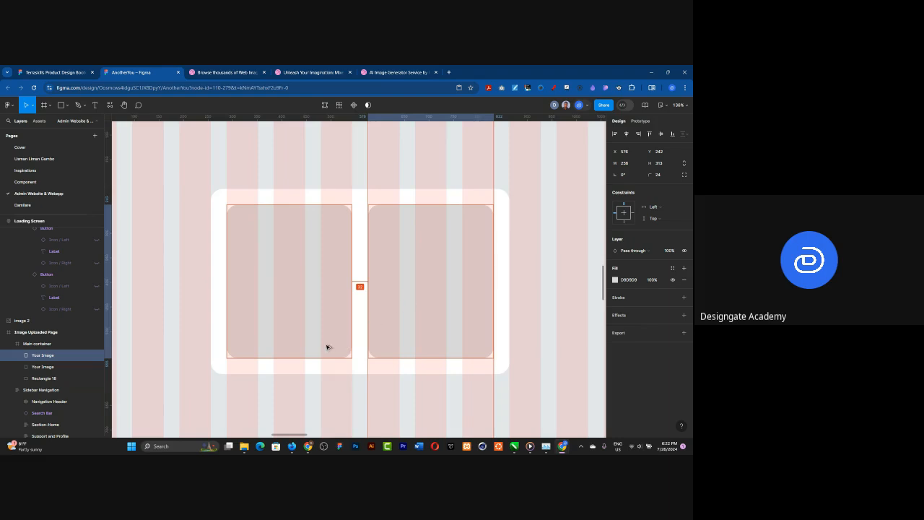
Step: Examine the paired-image card in the AI image generator reference and compare its outline with the new two-image panel
{"action": "scroll", "coordinate": [282, 329], "scroll_direction": "down", "scroll_amount": 2}
{"action": "scroll", "coordinate": [281, 328], "scroll_direction": "down", "scroll_amount": 5}
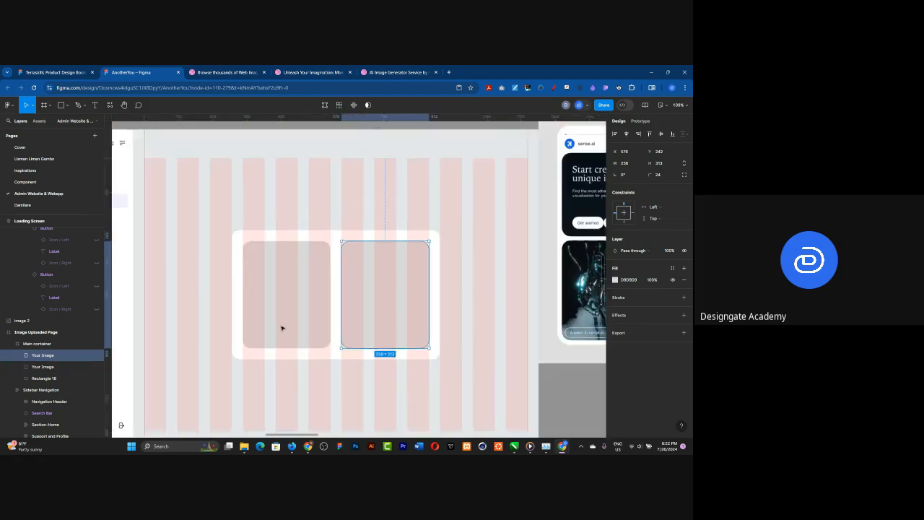
{"action": "scroll", "coordinate": [371, 311], "scroll_direction": "down", "scroll_amount": 2}
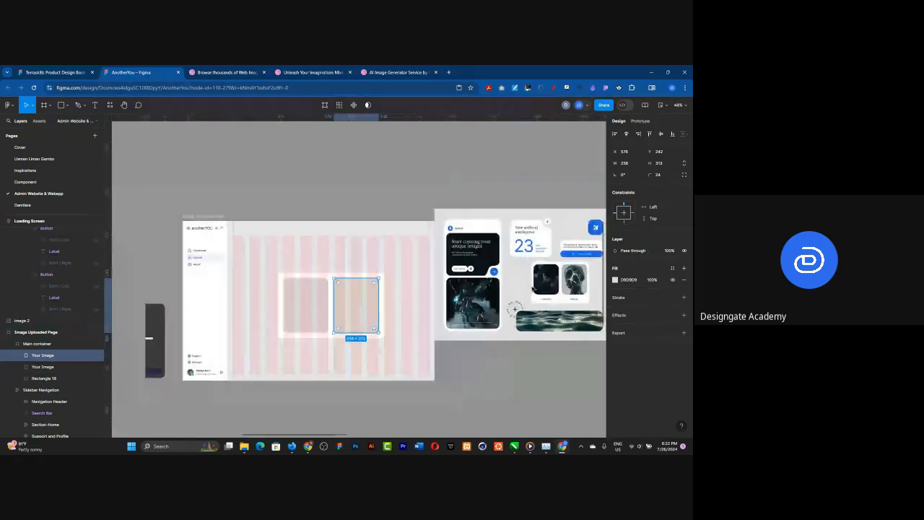
{"action": "scroll", "coordinate": [325, 313], "scroll_direction": "up", "scroll_amount": 5}
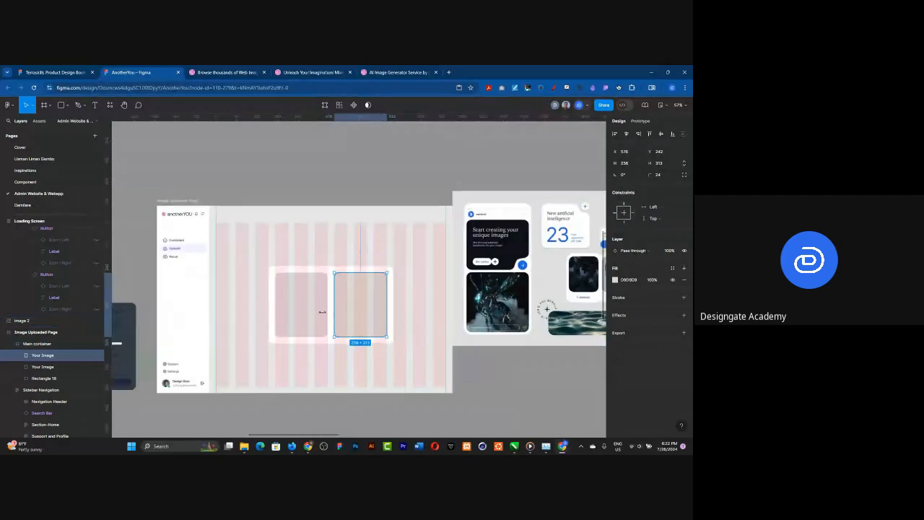
{"action": "scroll", "coordinate": [325, 312], "scroll_direction": "up", "scroll_amount": 3}
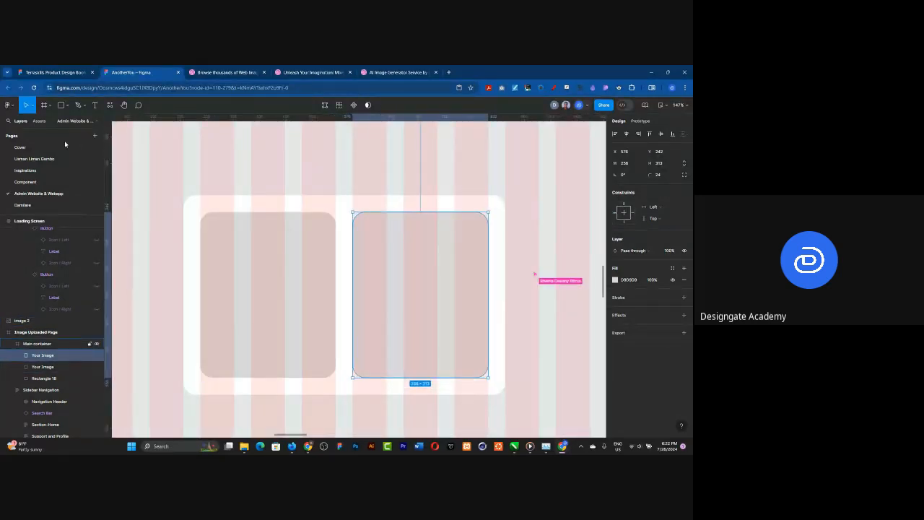
{"action": "scroll", "coordinate": [211, 298], "scroll_direction": "down", "scroll_amount": 10}
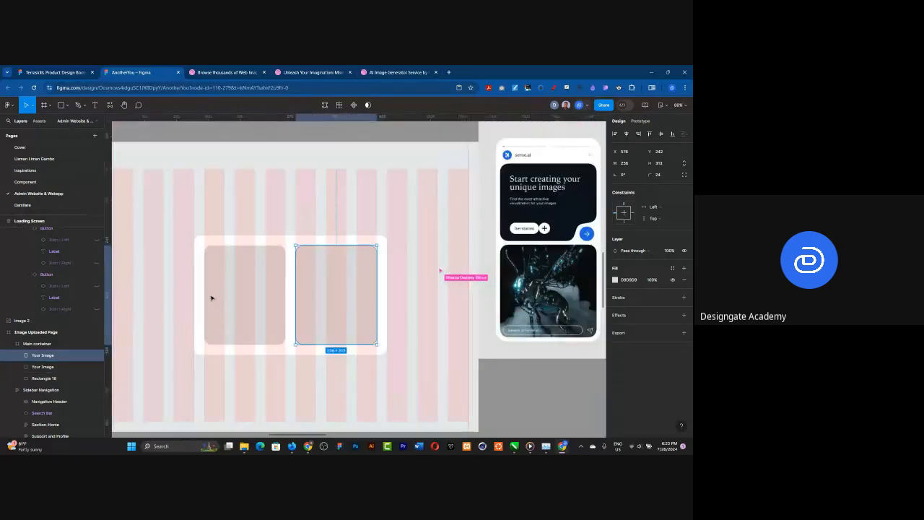
{"action": "scroll", "coordinate": [383, 283], "scroll_direction": "up", "scroll_amount": 2}
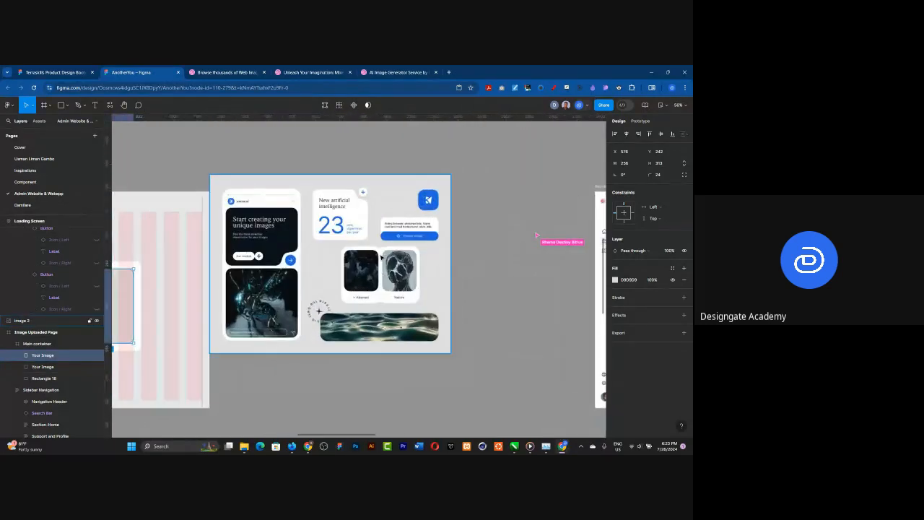
{"action": "scroll", "coordinate": [381, 257], "scroll_direction": "up", "scroll_amount": 8}
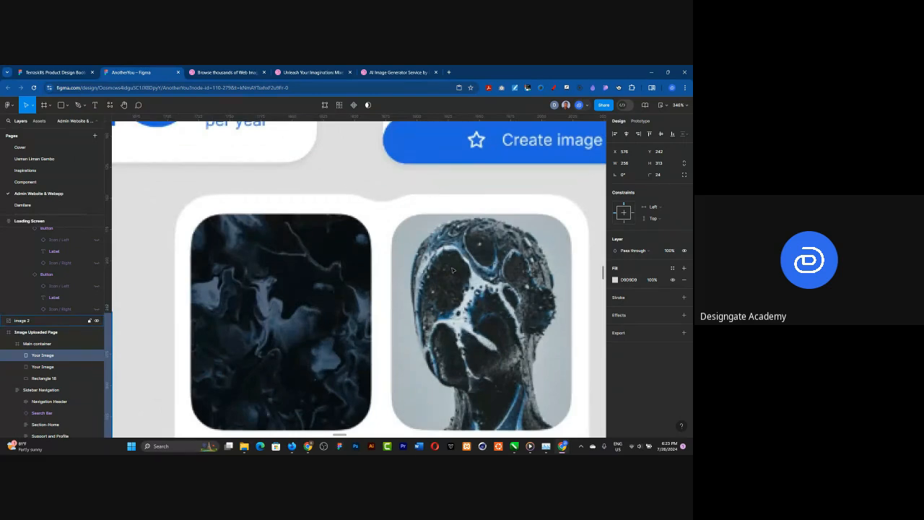
{"action": "scroll", "coordinate": [432, 192], "scroll_direction": "down", "scroll_amount": 5}
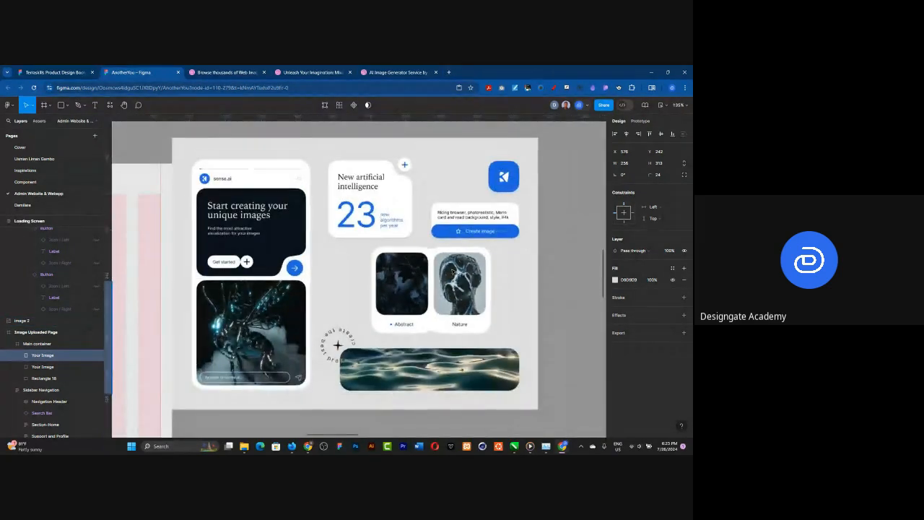
{"action": "scroll", "coordinate": [452, 271], "scroll_direction": "down", "scroll_amount": 2}
{"action": "scroll", "coordinate": [451, 268], "scroll_direction": "down", "scroll_amount": 3}
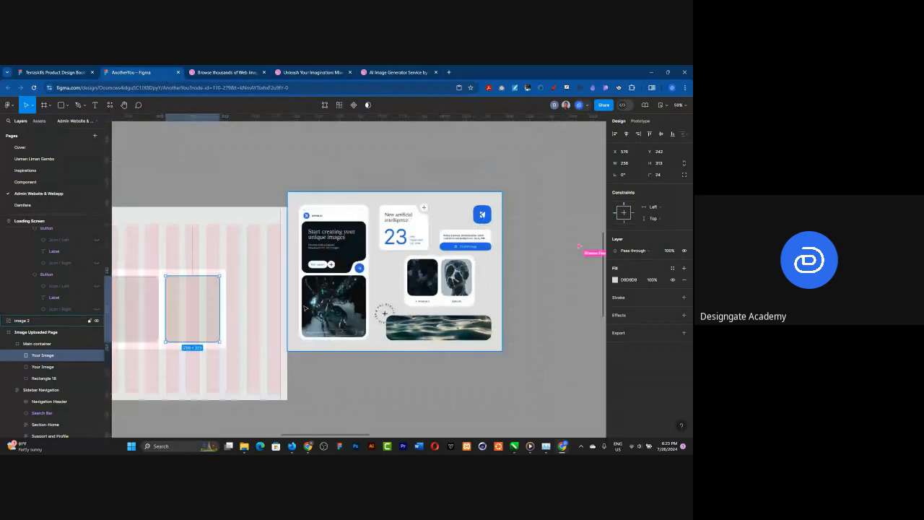
{"action": "scroll", "coordinate": [457, 289], "scroll_direction": "down", "scroll_amount": 1}
Step: Open the shape tool choices while working at the panel's top edge above the gap between the two image rectangles
{"action": "scroll", "coordinate": [192, 305], "scroll_direction": "up", "scroll_amount": 4}
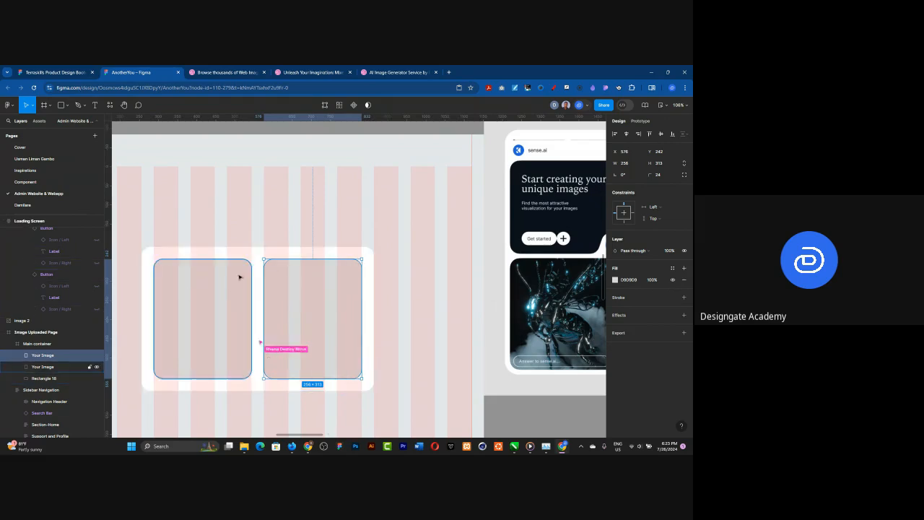
{"action": "scroll", "coordinate": [195, 257], "scroll_direction": "up", "scroll_amount": 3}
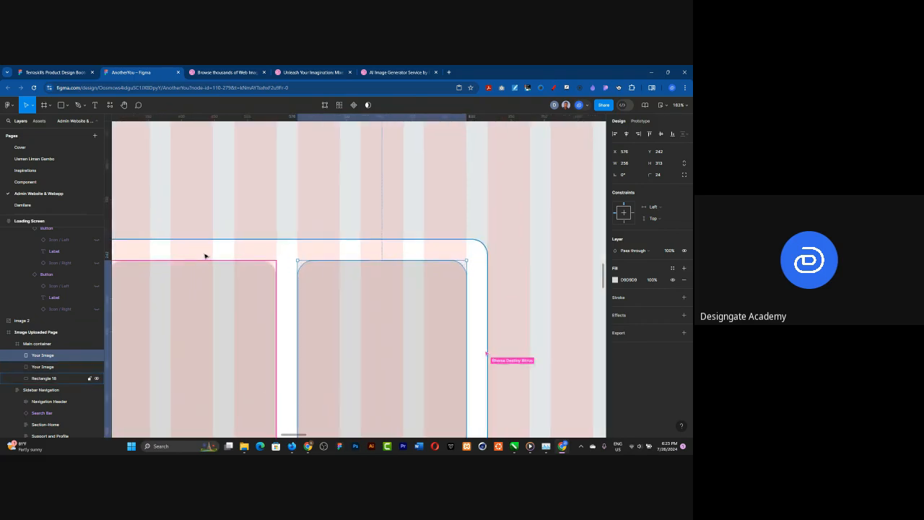
{"action": "scroll", "coordinate": [205, 256], "scroll_direction": "up", "scroll_amount": 2}
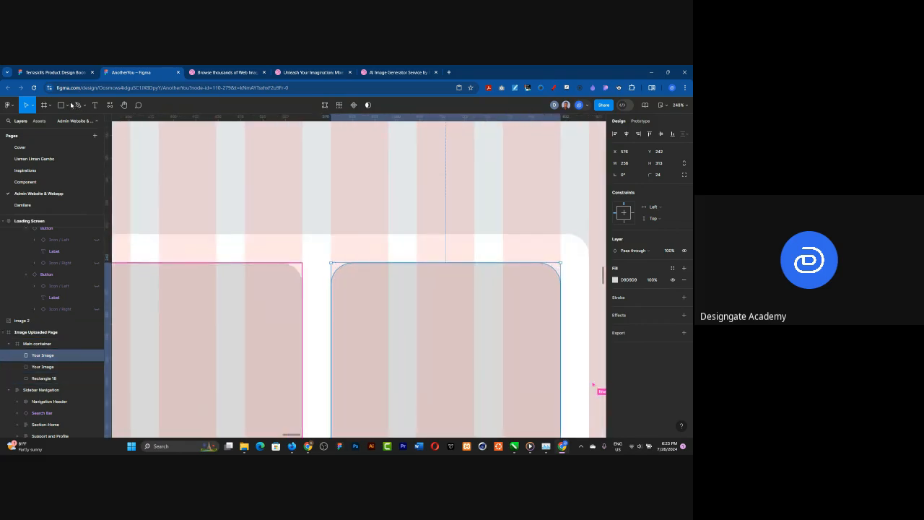
{"action": "left_click", "coordinate": [67, 106]}
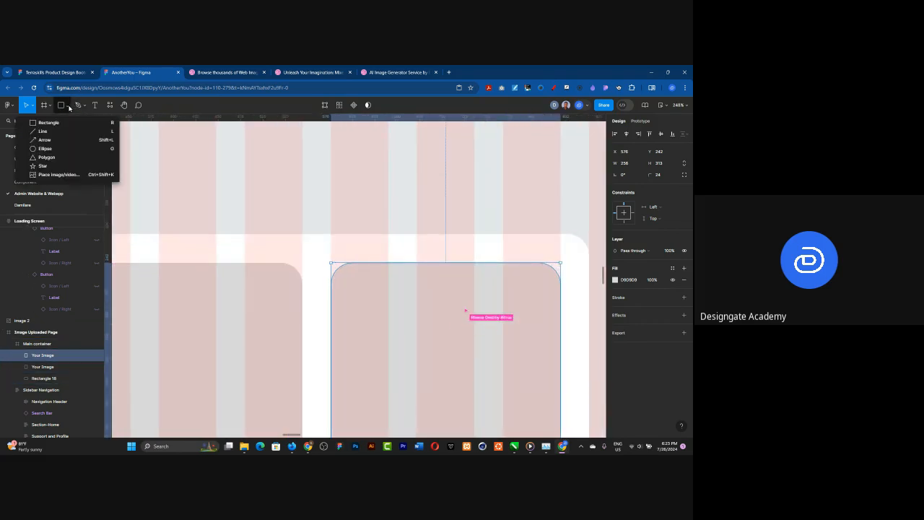
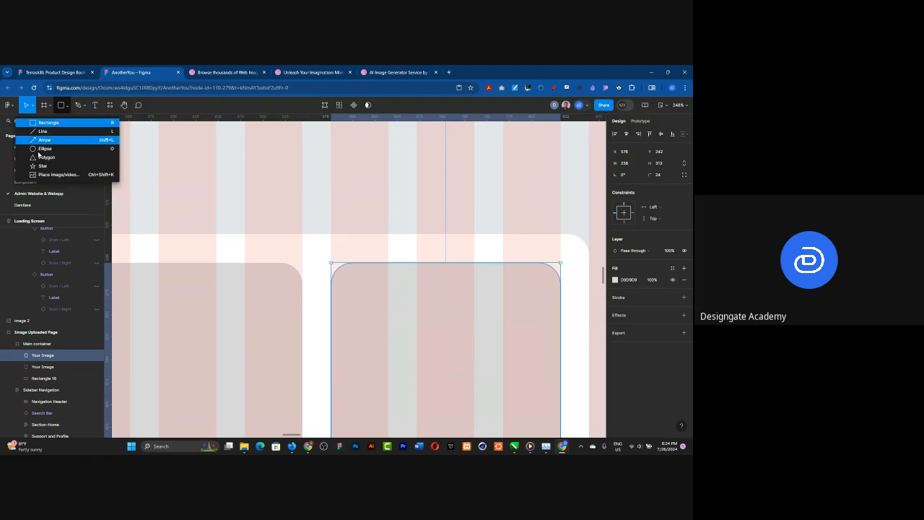
Step: Draw a circle about 55 × 55 straddling the white card's top edge between the two placeholders, and centre it horizontally on the card
{"action": "left_click", "coordinate": [43, 148]}
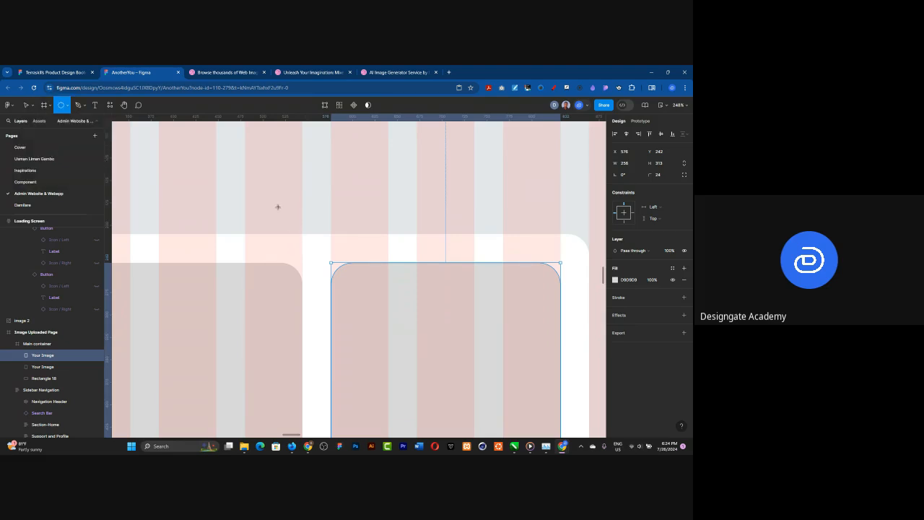
{"action": "left_click_drag", "start_coordinate": [278, 206], "coordinate": [328, 239]}
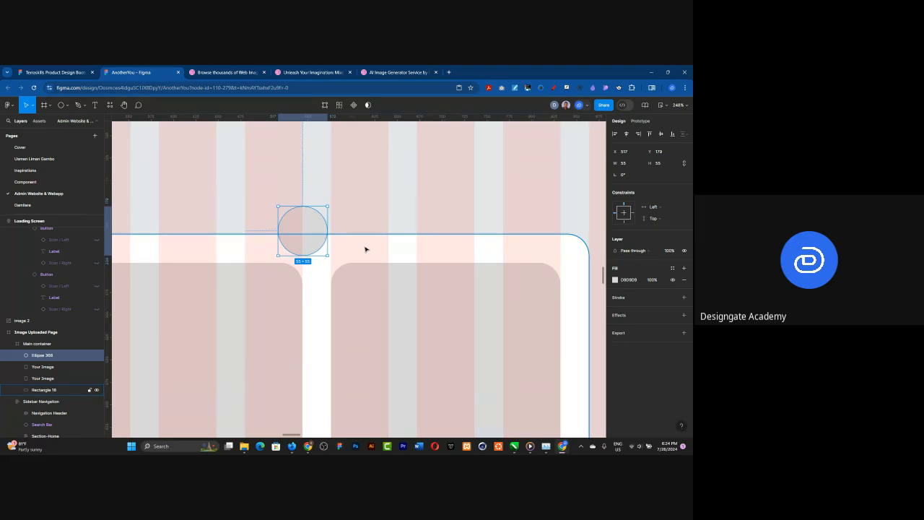
{"action": "left_click", "coordinate": [365, 249], "text": "shift"}
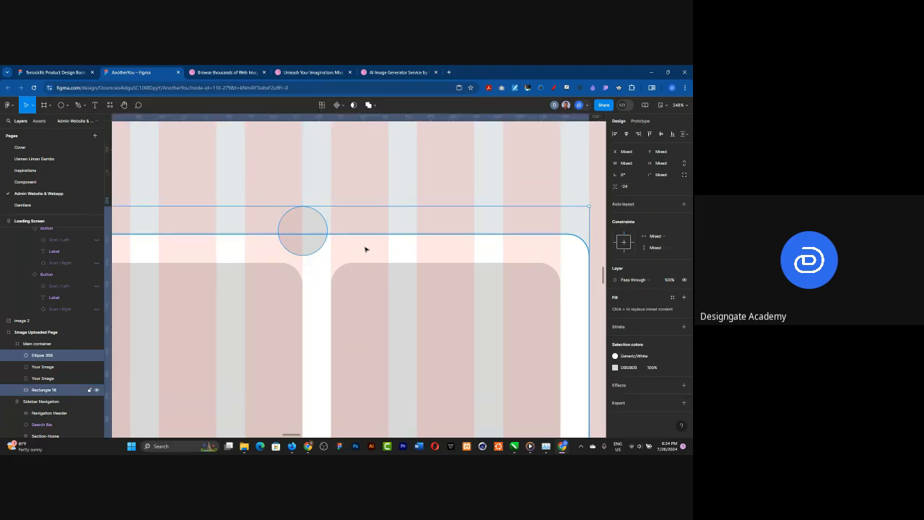
{"action": "left_click", "coordinate": [627, 134]}
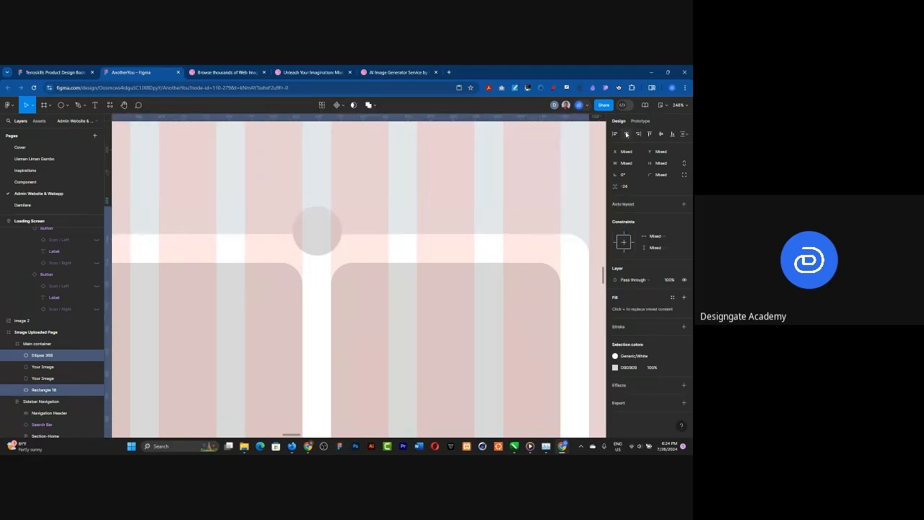
{"action": "left_click", "coordinate": [381, 199]}
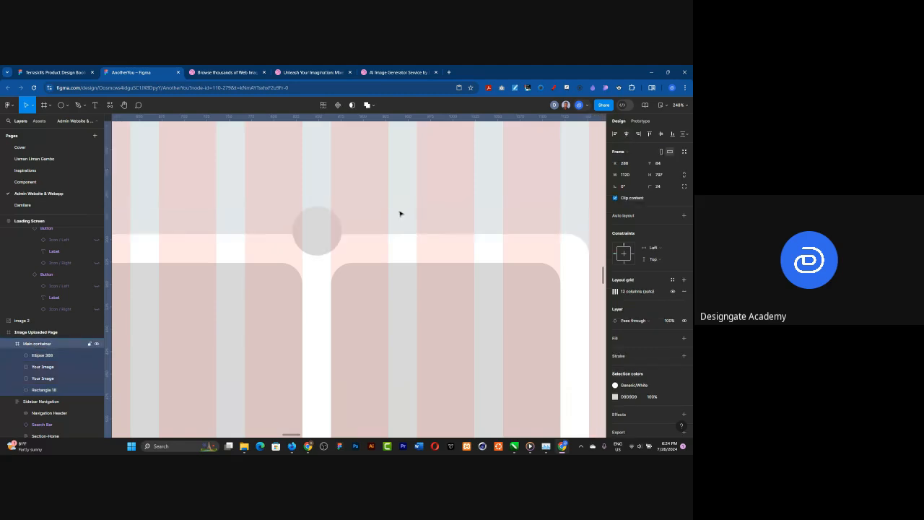
{"action": "left_click", "coordinate": [313, 229]}
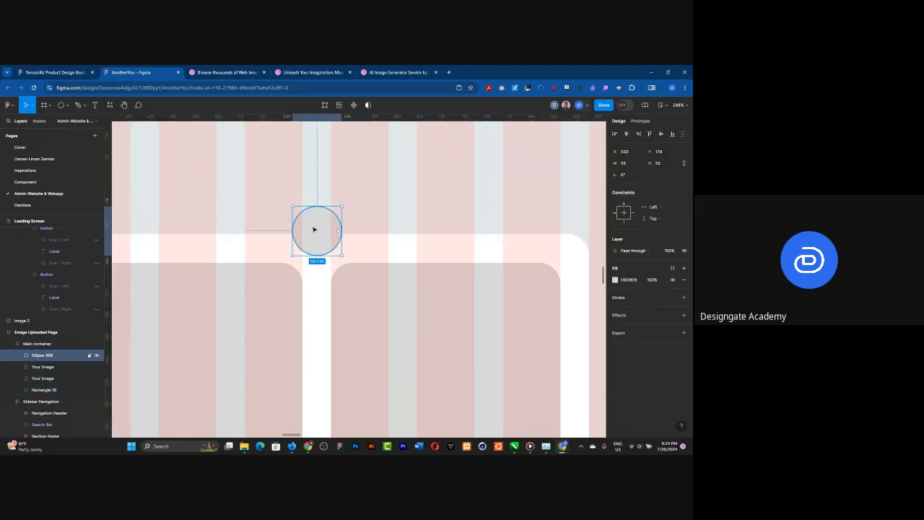
{"action": "left_click", "coordinate": [369, 242], "text": "shift"}
{"action": "scroll", "coordinate": [369, 244], "scroll_direction": "down", "scroll_amount": 3}
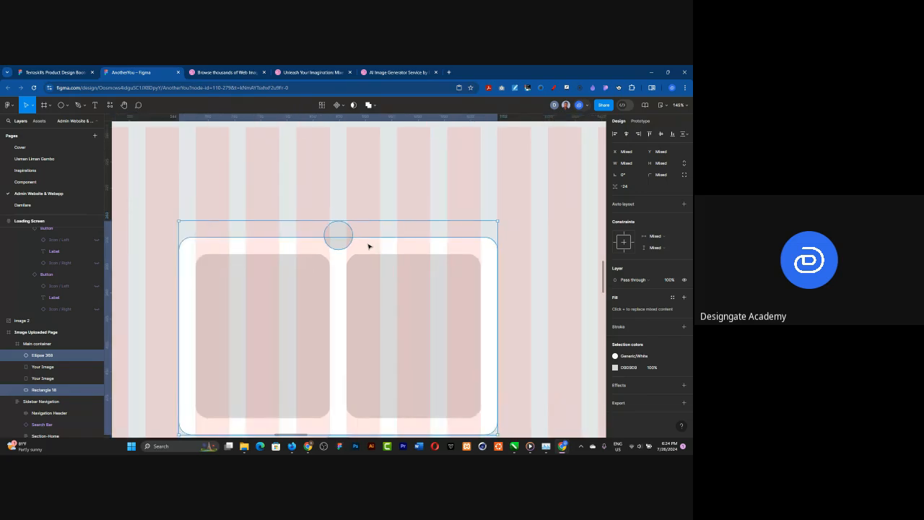
{"action": "scroll", "coordinate": [368, 247], "scroll_direction": "down", "scroll_amount": 2}
{"action": "scroll", "coordinate": [361, 363], "scroll_direction": "up", "scroll_amount": 2}
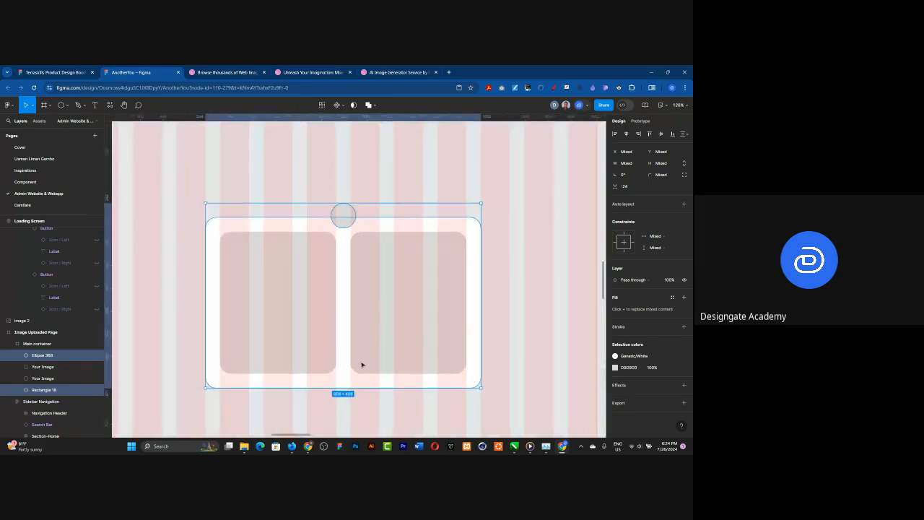
{"action": "scroll", "coordinate": [356, 238], "scroll_direction": "up", "scroll_amount": 1}
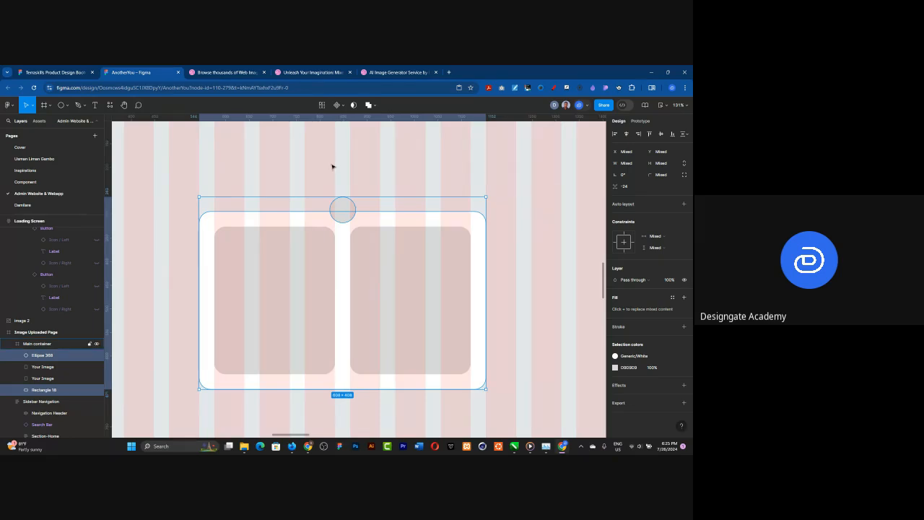
Step: Shift the circle above the right placeholder to measure the gap between them, and centre it horizontally on the card again
{"action": "scroll", "coordinate": [335, 223], "scroll_direction": "up", "scroll_amount": 10}
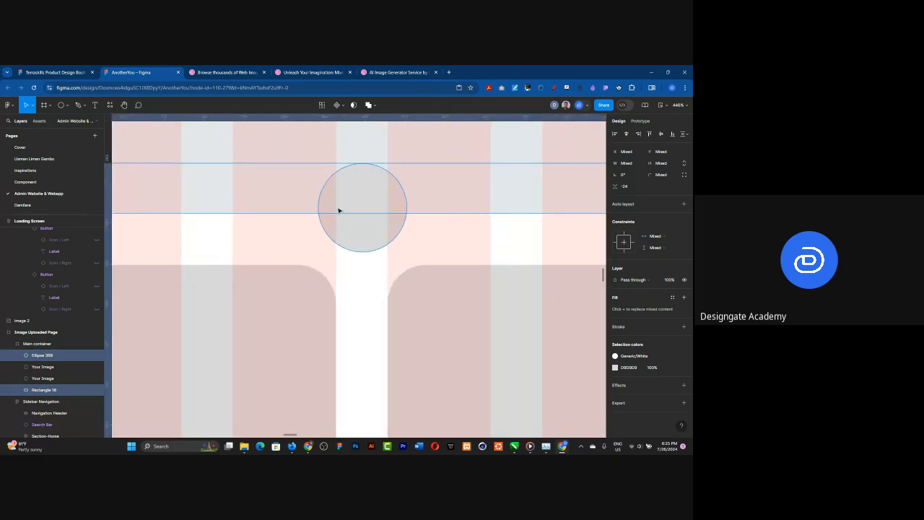
{"action": "left_click", "coordinate": [290, 193]}
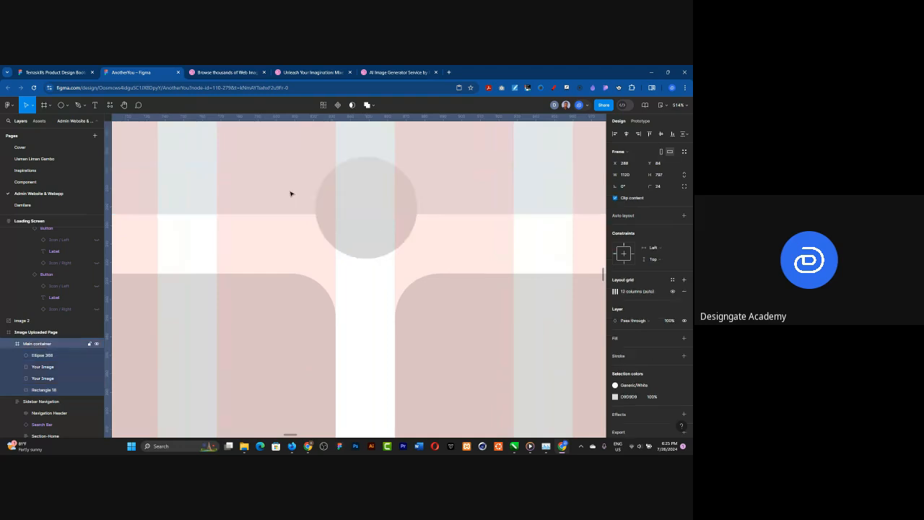
{"action": "double_click", "coordinate": [361, 229]}
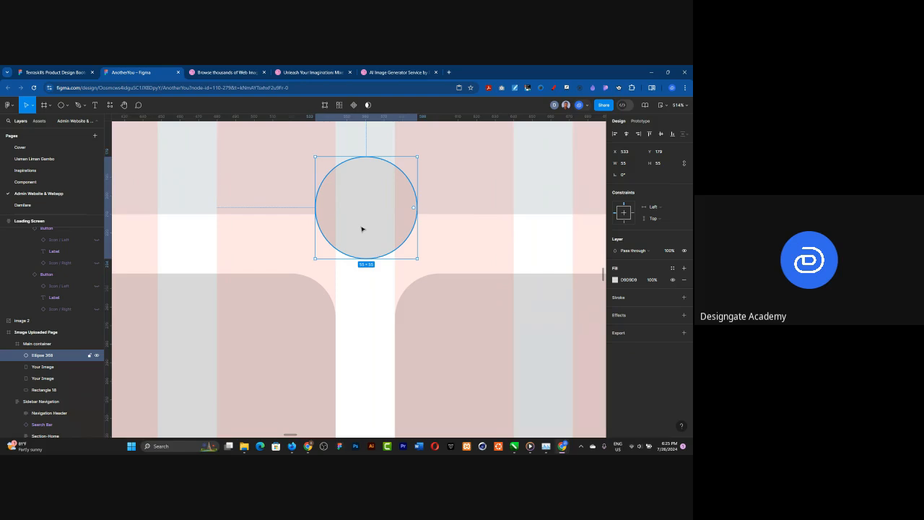
{"action": "left_click_drag", "start_coordinate": [376, 228], "coordinate": [473, 234]}
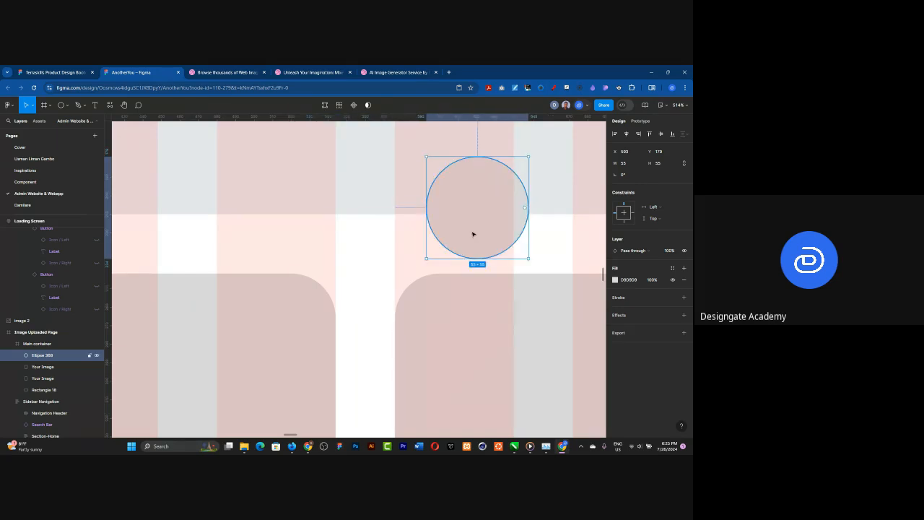
{"action": "key", "text": "alt"}
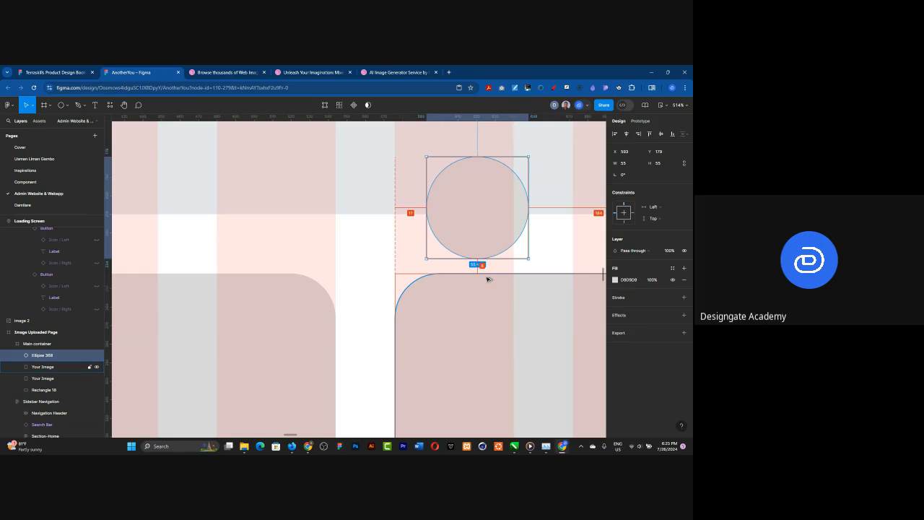
{"action": "left_click", "coordinate": [372, 234], "text": "shift"}
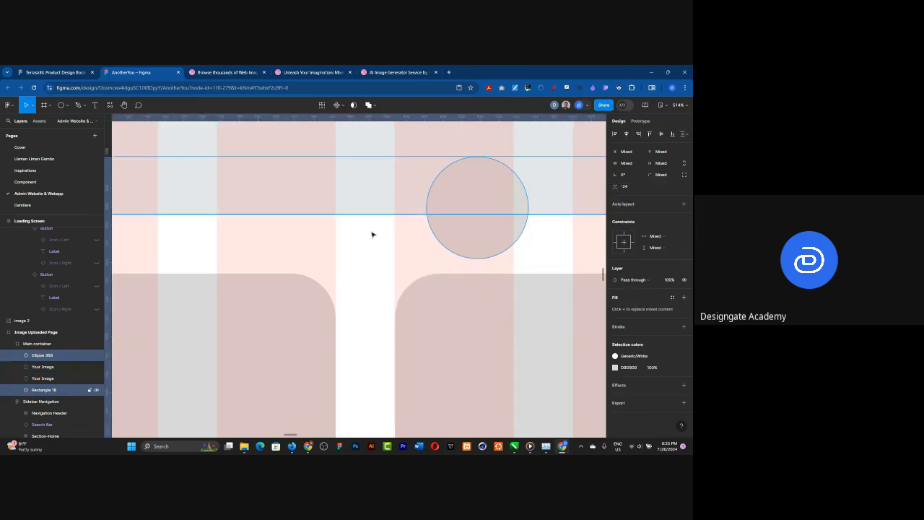
{"action": "left_click", "coordinate": [661, 134]}
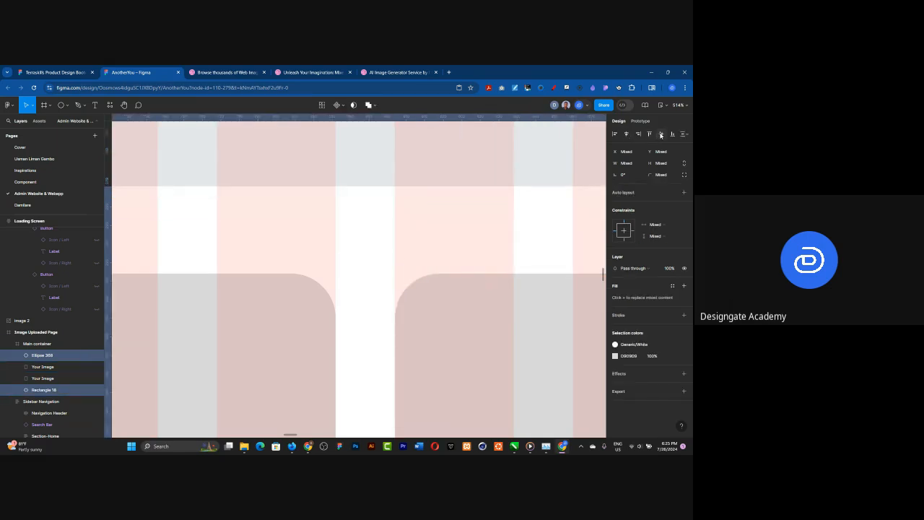
{"action": "left_click", "coordinate": [639, 135]}
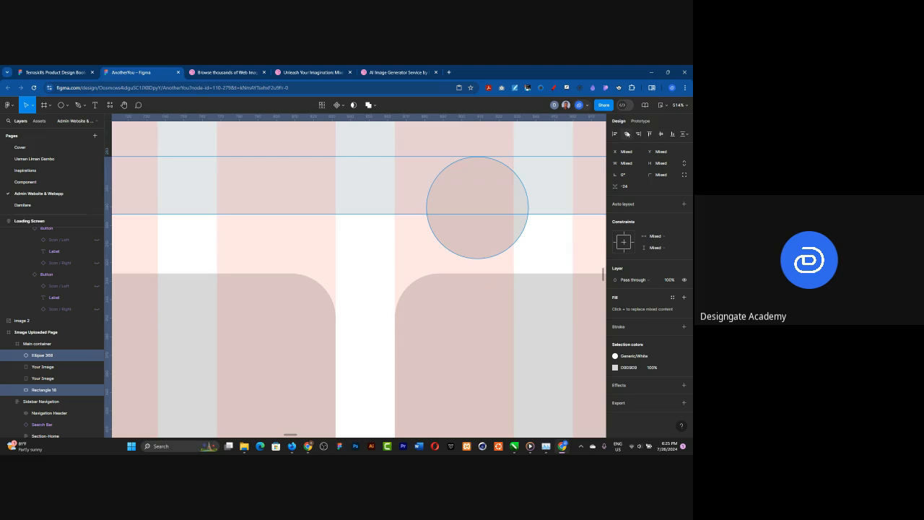
Step: Duplicate the circle straight down onto the card's bottom edge, at about Y 559
{"action": "scroll", "coordinate": [309, 200], "scroll_direction": "down", "scroll_amount": 6}
{"action": "scroll", "coordinate": [310, 195], "scroll_direction": "down", "scroll_amount": 2}
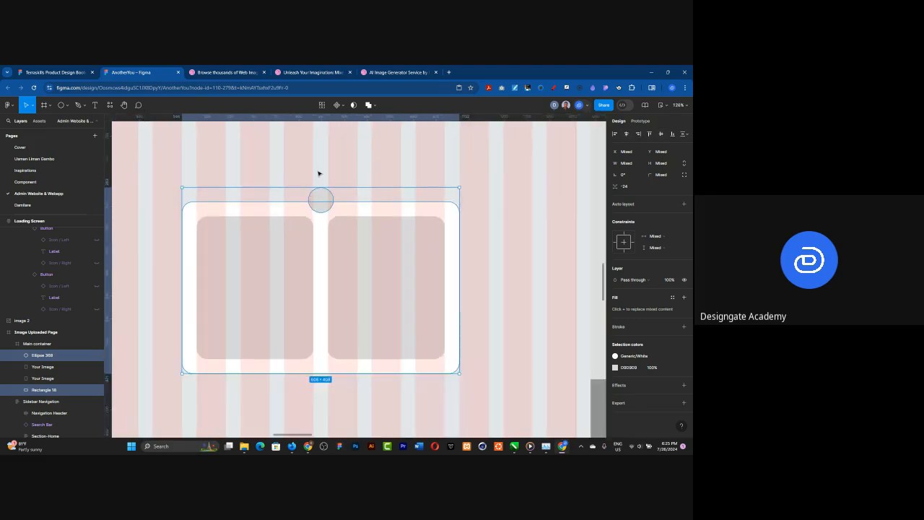
{"action": "left_click", "coordinate": [322, 200]}
{"action": "left_click_drag", "start_coordinate": [323, 200], "coordinate": [331, 374]}
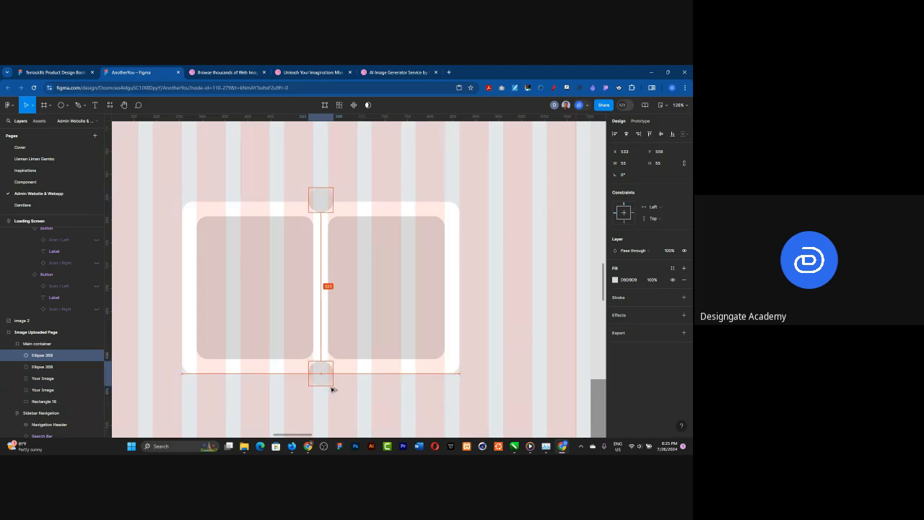
Step: Lower the bottom circle to Y 563, leaving an 8 px gap below the placeholders, and centre it horizontally on the card
{"action": "scroll", "coordinate": [331, 382], "scroll_direction": "up", "scroll_amount": 3}
{"action": "scroll", "coordinate": [331, 378], "scroll_direction": "up", "scroll_amount": 3}
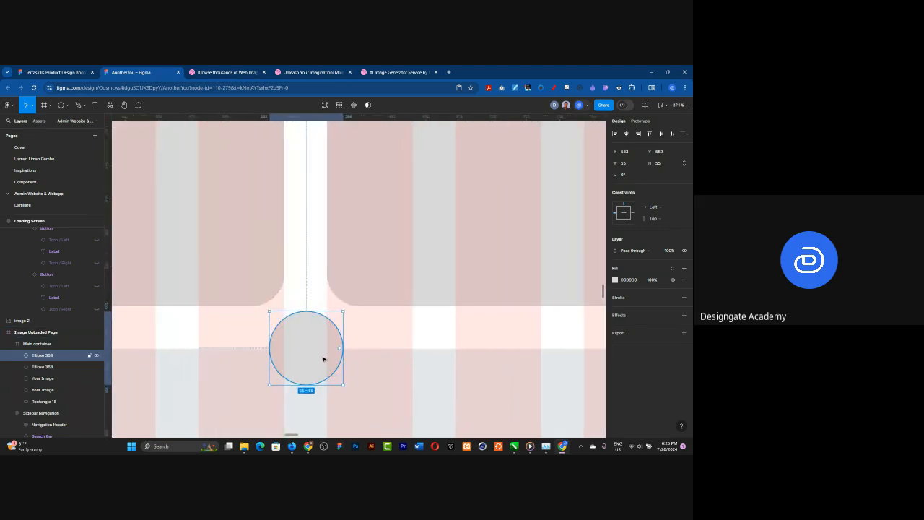
{"action": "left_click_drag", "start_coordinate": [317, 349], "coordinate": [402, 348]}
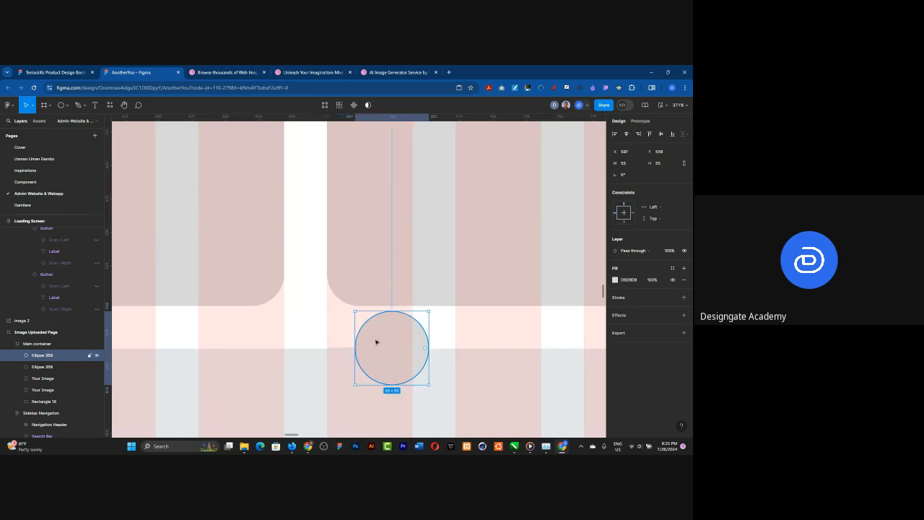
{"action": "key", "text": "alt"}
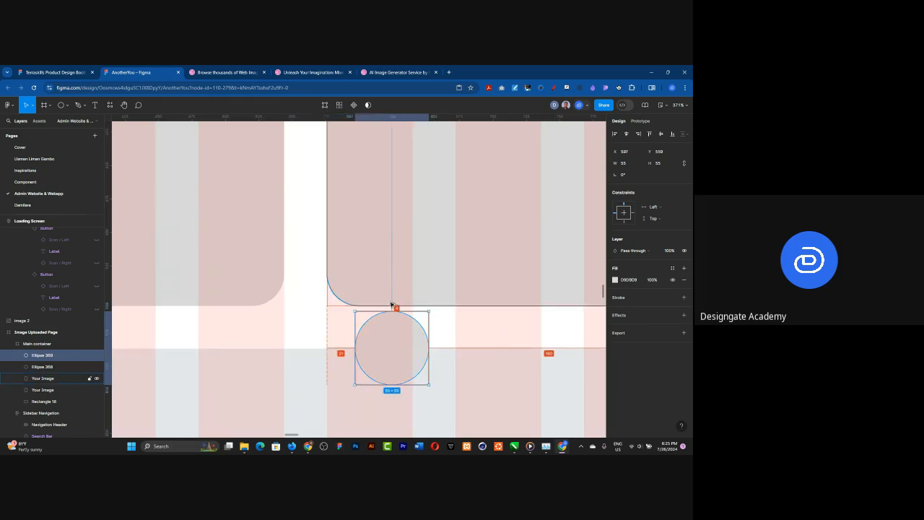
{"action": "key", "text": "Down"}
{"action": "key", "text": "Down"}
{"action": "key", "text": "Down"}
{"action": "key", "text": "Down"}
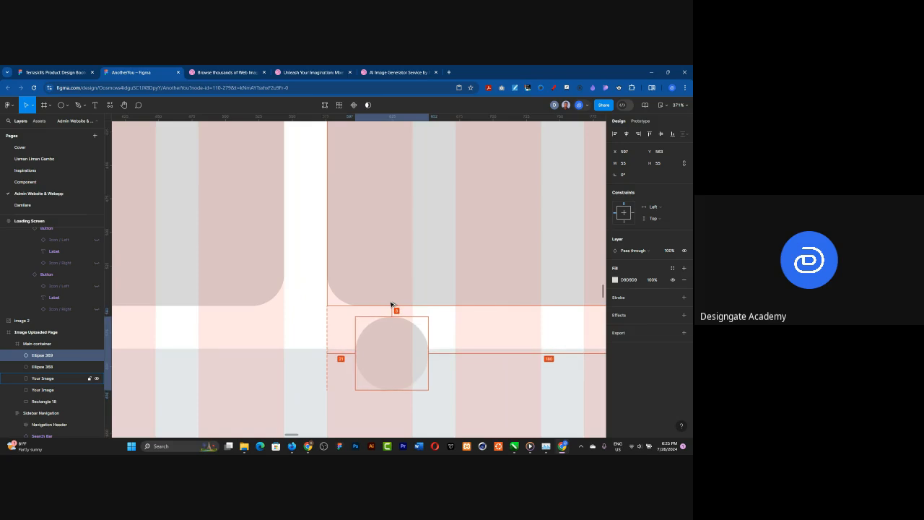
{"action": "left_click", "coordinate": [316, 333], "text": "shift"}
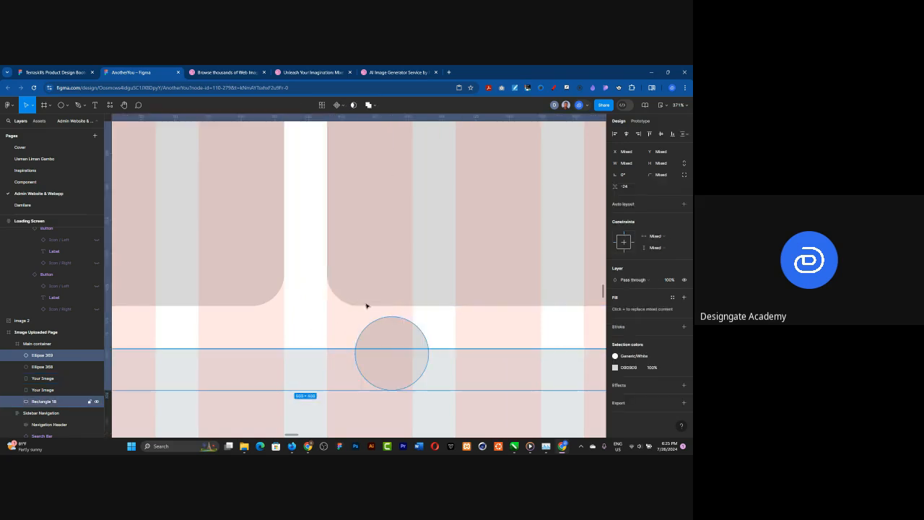
{"action": "left_click", "coordinate": [626, 133]}
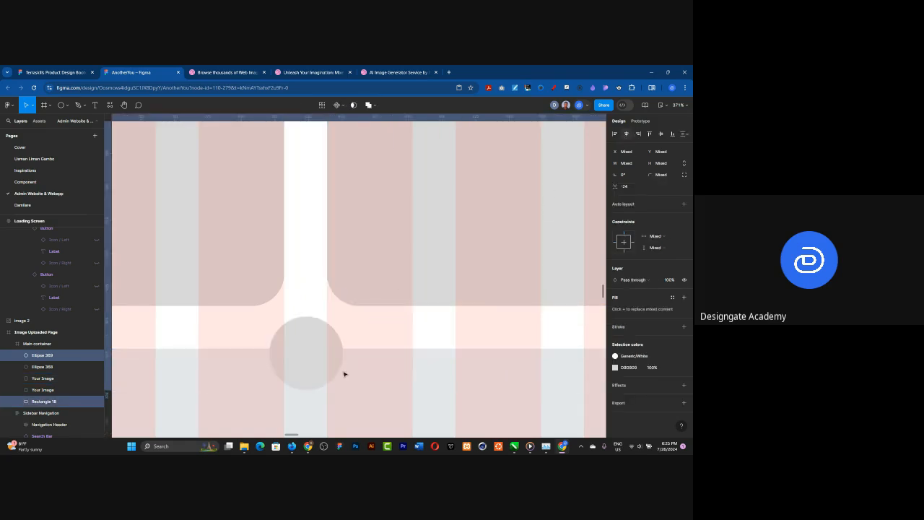
{"action": "key", "text": "Escape"}
Step: Subtract the top circle from the white card rectangle to cut a notch in its top edge
{"action": "scroll", "coordinate": [353, 389], "scroll_direction": "down", "scroll_amount": 5}
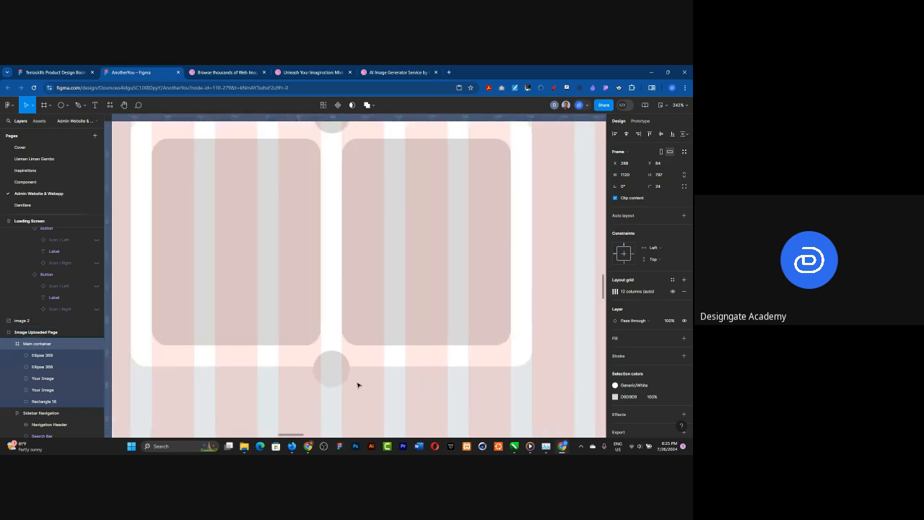
{"action": "scroll", "coordinate": [352, 379], "scroll_direction": "down", "scroll_amount": 1}
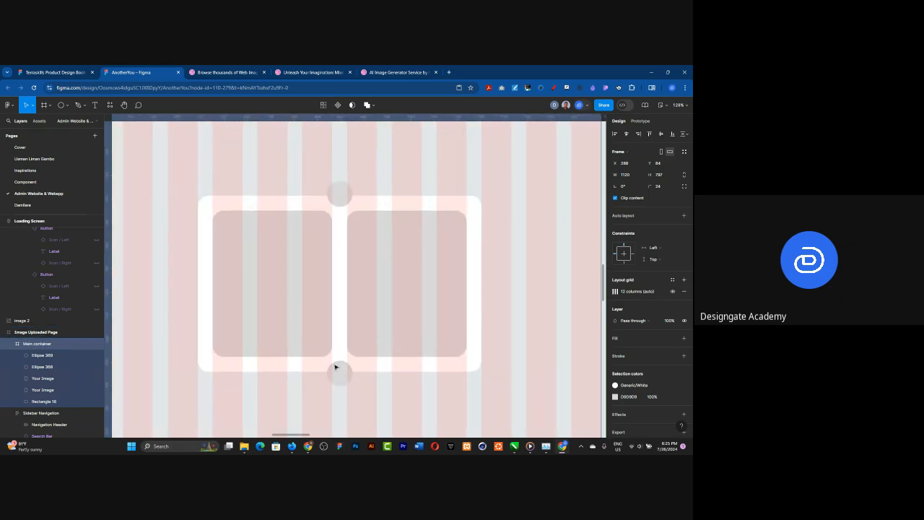
{"action": "left_click", "coordinate": [343, 202]}
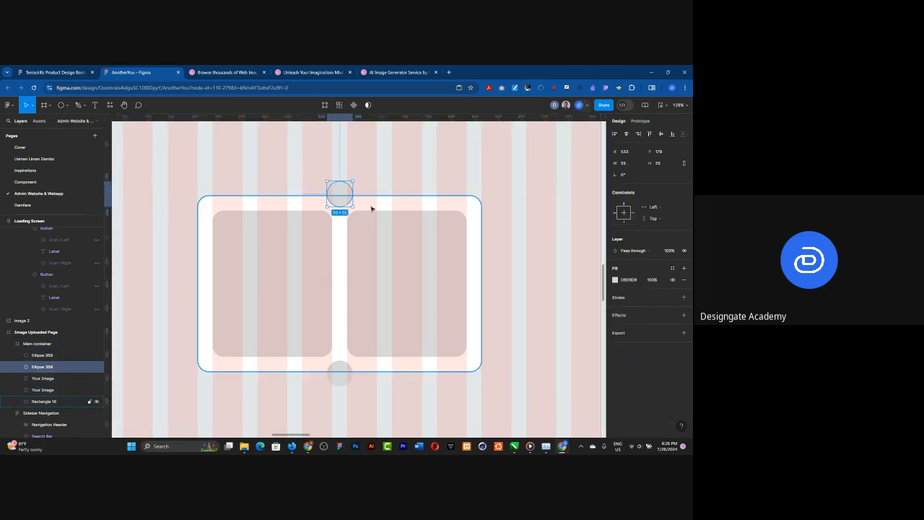
{"action": "left_click", "coordinate": [358, 204], "text": "shift"}
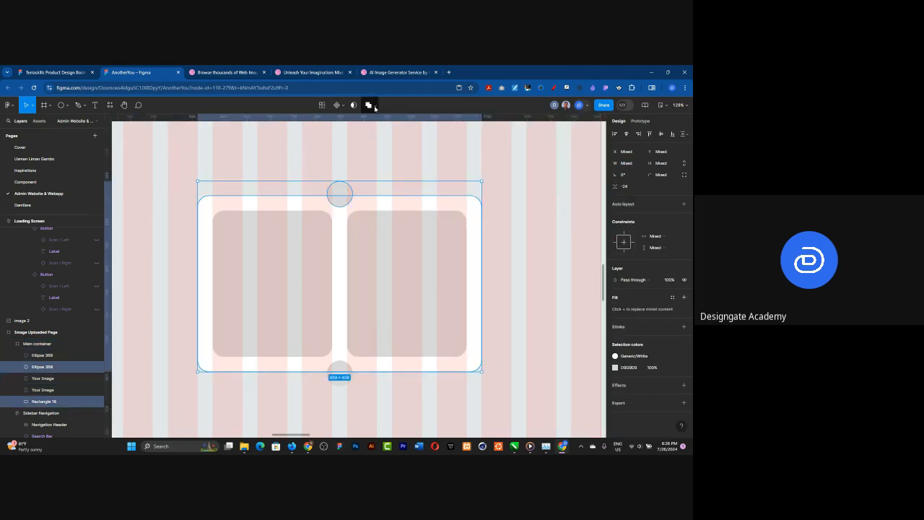
{"action": "left_click", "coordinate": [375, 107]}
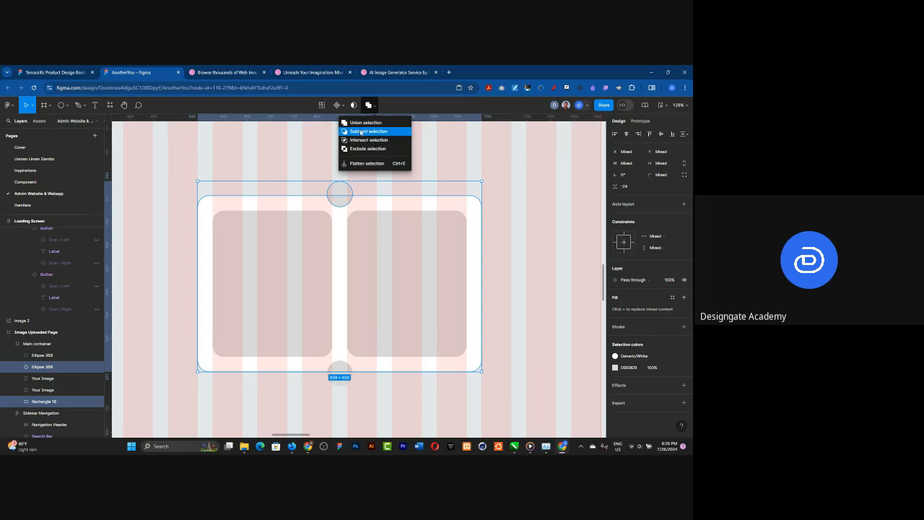
{"action": "left_click", "coordinate": [360, 131]}
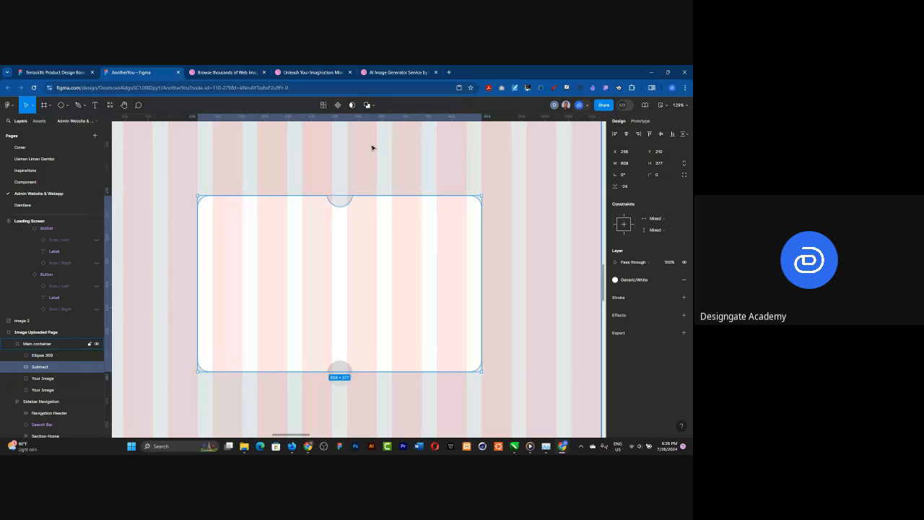
Step: Subtract the bottom circle from the notched card to cut a matching notch in its bottom edge
{"action": "double_click", "coordinate": [353, 372]}
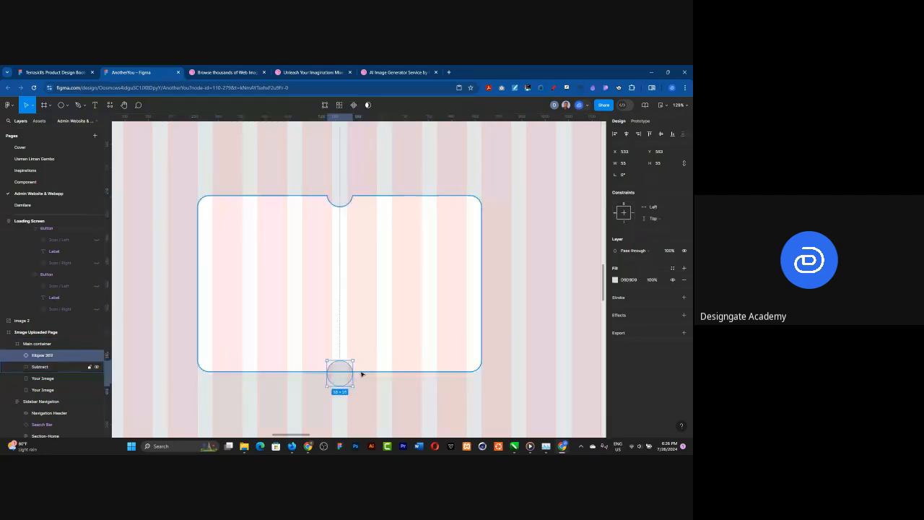
{"action": "left_click", "coordinate": [361, 374], "text": "shift"}
{"action": "left_click", "coordinate": [374, 106]}
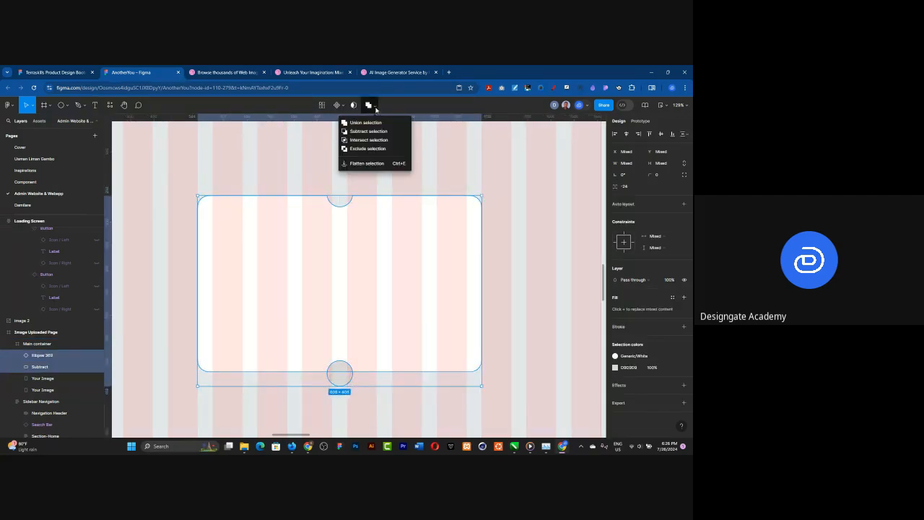
{"action": "left_click", "coordinate": [375, 132]}
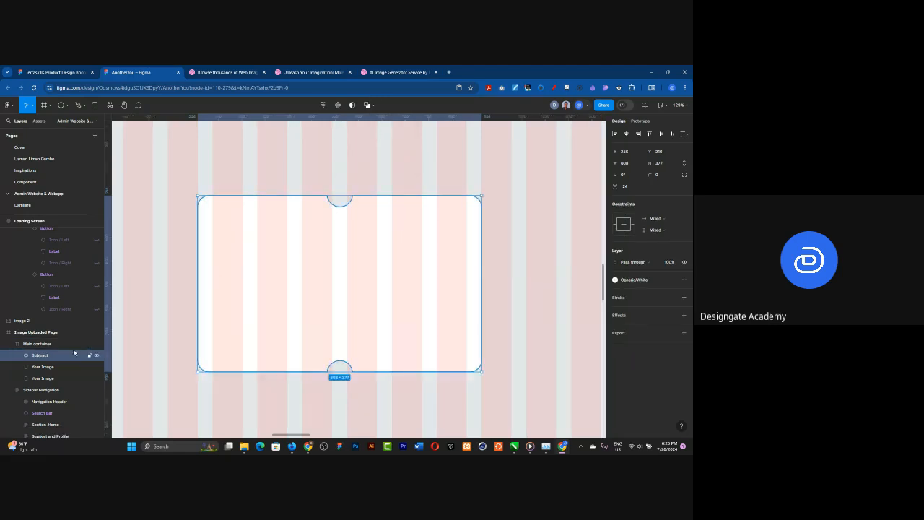
Step: Move both Your Image placeholders above the notched white card in the Main container's layer order
{"action": "left_click", "coordinate": [43, 367]}
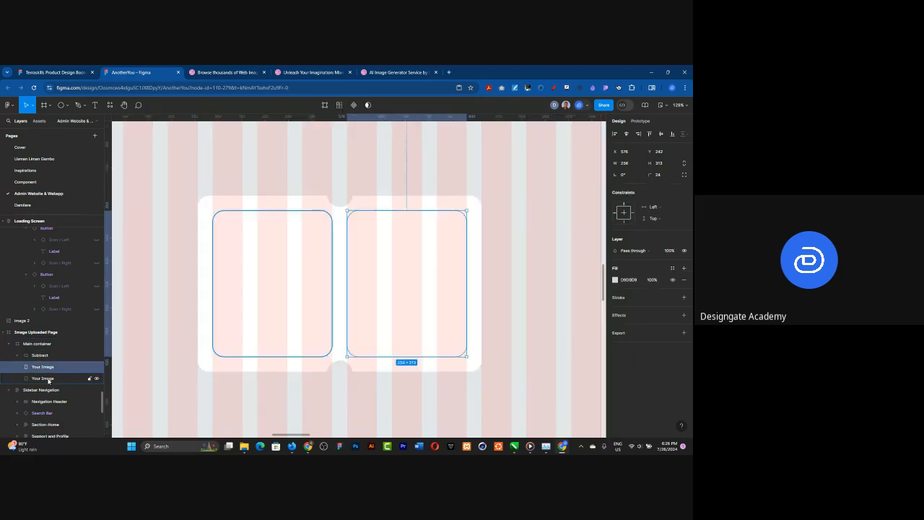
{"action": "left_click", "coordinate": [43, 378], "text": "shift"}
{"action": "left_click_drag", "start_coordinate": [44, 371], "coordinate": [47, 354]}
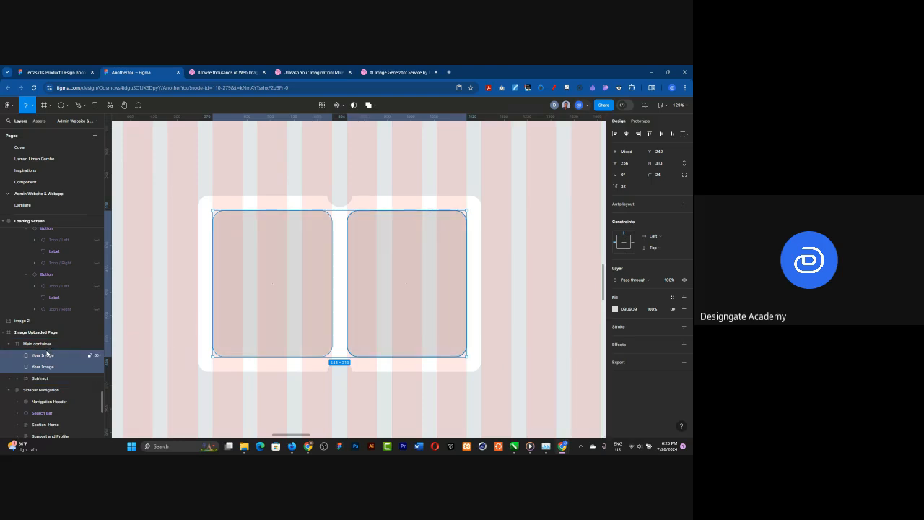
{"action": "left_click", "coordinate": [351, 386]}
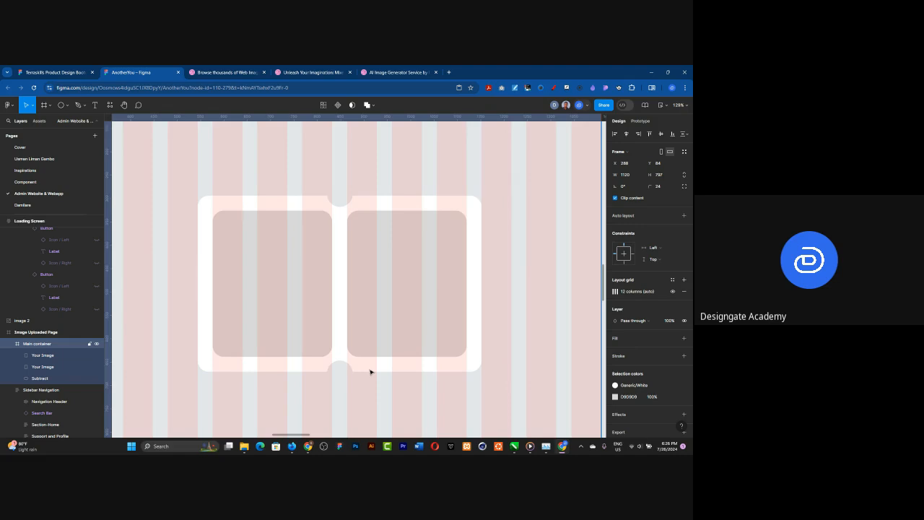
Step: Draw a circle about 246 × 246 on the empty canvas above the Image Uploaded Page
{"action": "scroll", "coordinate": [220, 325], "scroll_direction": "down", "scroll_amount": 3}
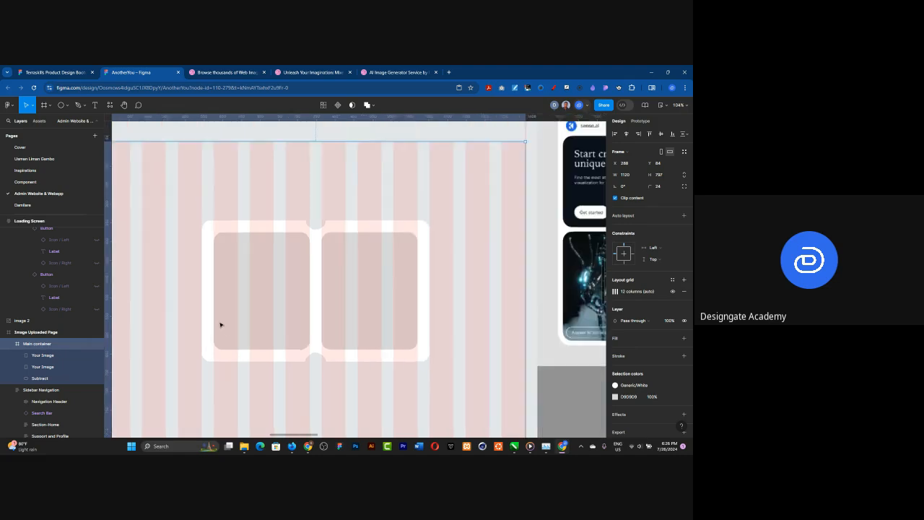
{"action": "scroll", "coordinate": [220, 325], "scroll_direction": "down", "scroll_amount": 2}
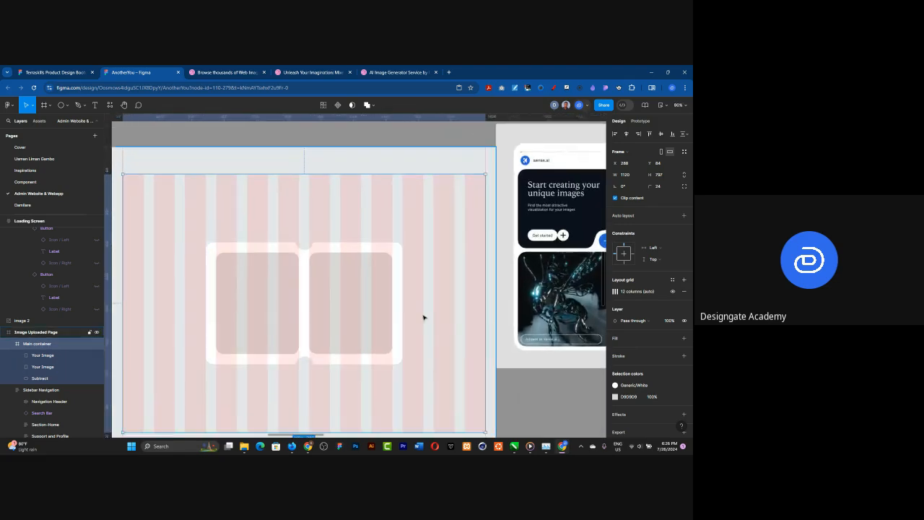
{"action": "scroll", "coordinate": [424, 317], "scroll_direction": "down", "scroll_amount": 5}
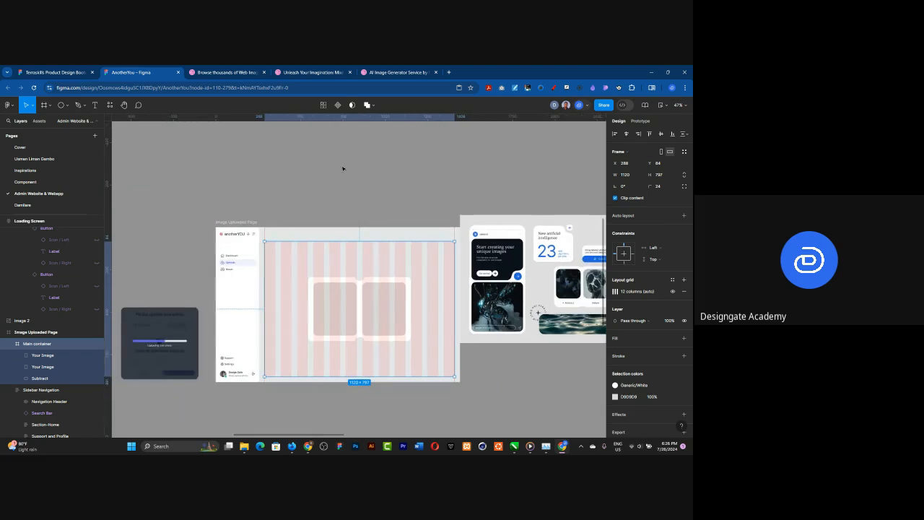
{"action": "scroll", "coordinate": [343, 168], "scroll_direction": "up", "scroll_amount": 5}
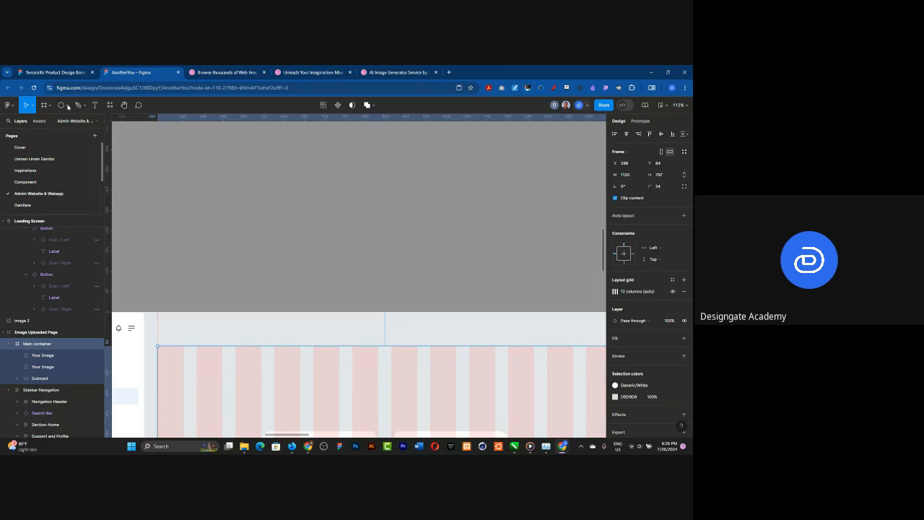
{"action": "left_click", "coordinate": [67, 105]}
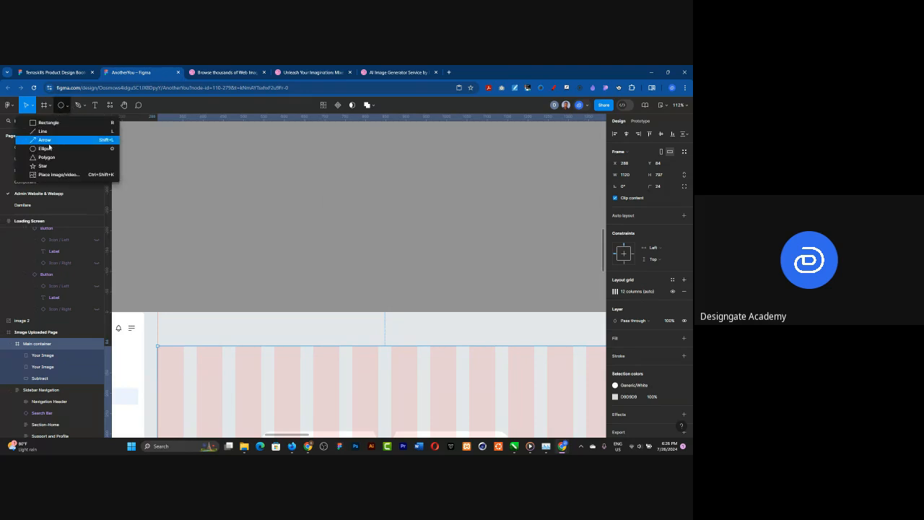
{"action": "left_click", "coordinate": [44, 148]}
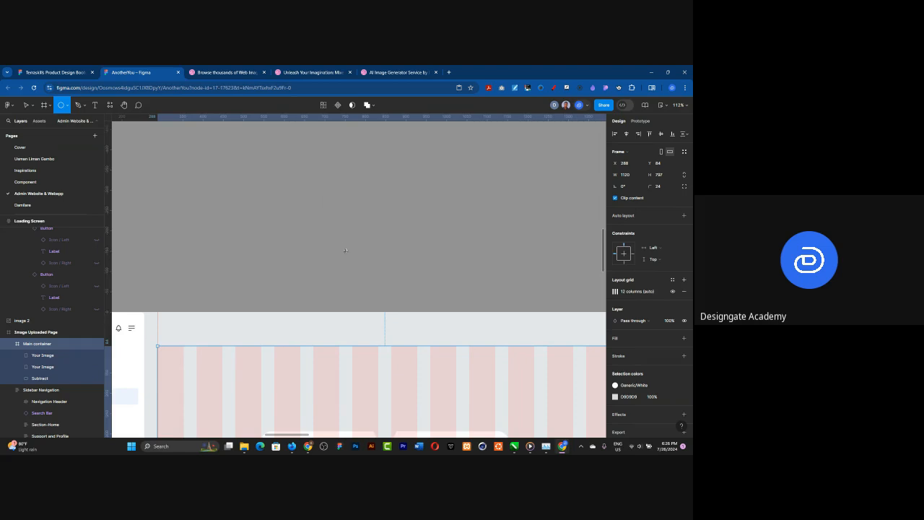
{"action": "left_click_drag", "start_coordinate": [245, 158], "coordinate": [345, 250]}
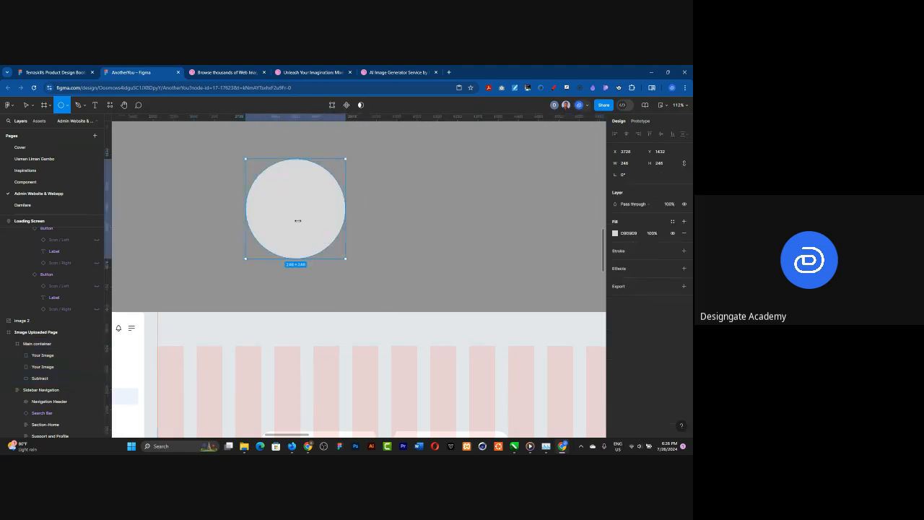
Step: Duplicate the circle so the copy overlaps it about 66 px to the right, and fill the copy with the canvas grey 939393
{"action": "left_click_drag", "start_coordinate": [299, 220], "coordinate": [431, 220]}
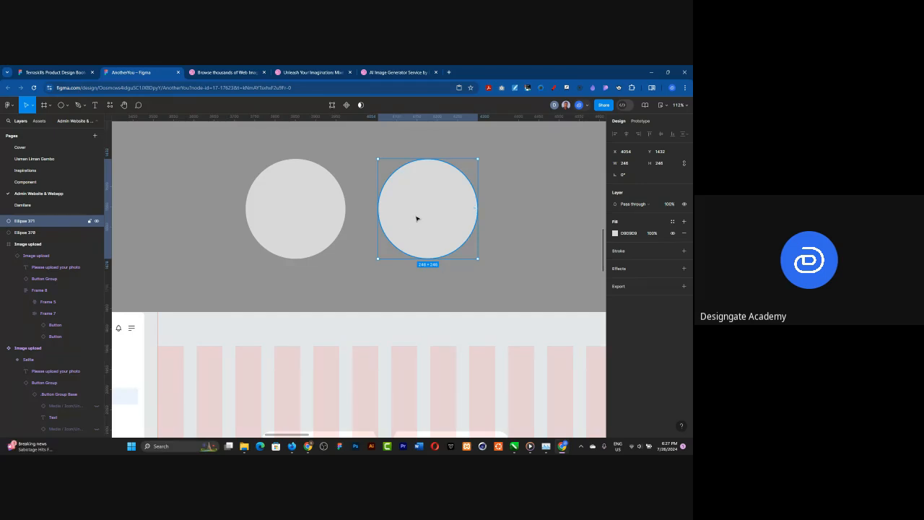
{"action": "left_click_drag", "start_coordinate": [384, 218], "coordinate": [314, 218]}
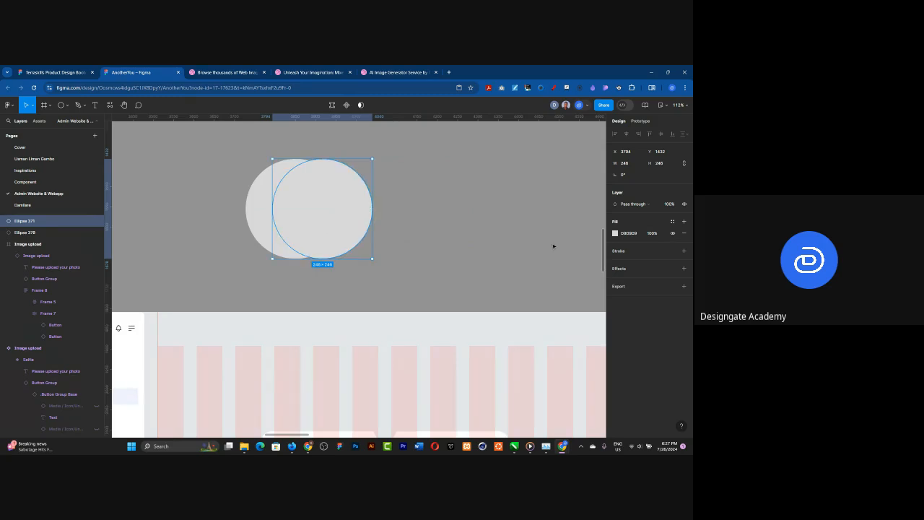
{"action": "left_click", "coordinate": [615, 233]}
{"action": "left_click", "coordinate": [529, 352]}
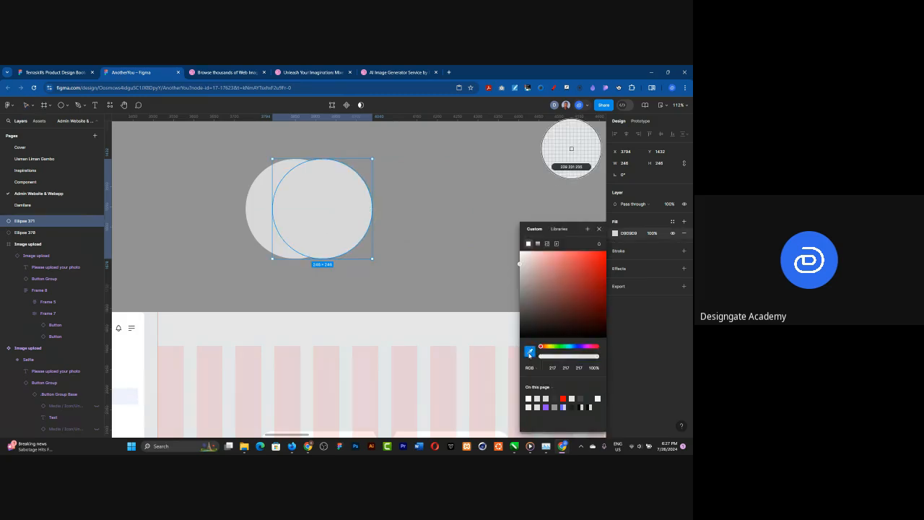
{"action": "left_click", "coordinate": [442, 232]}
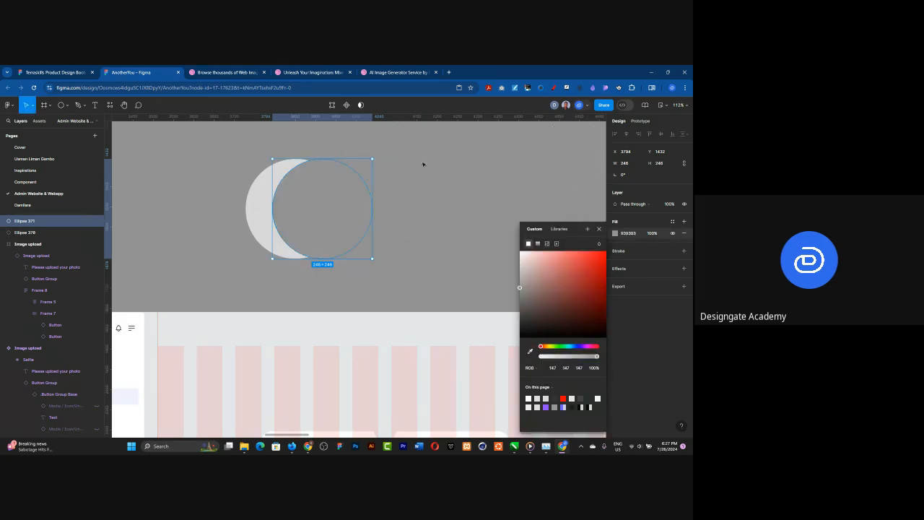
{"action": "left_click", "coordinate": [423, 164]}
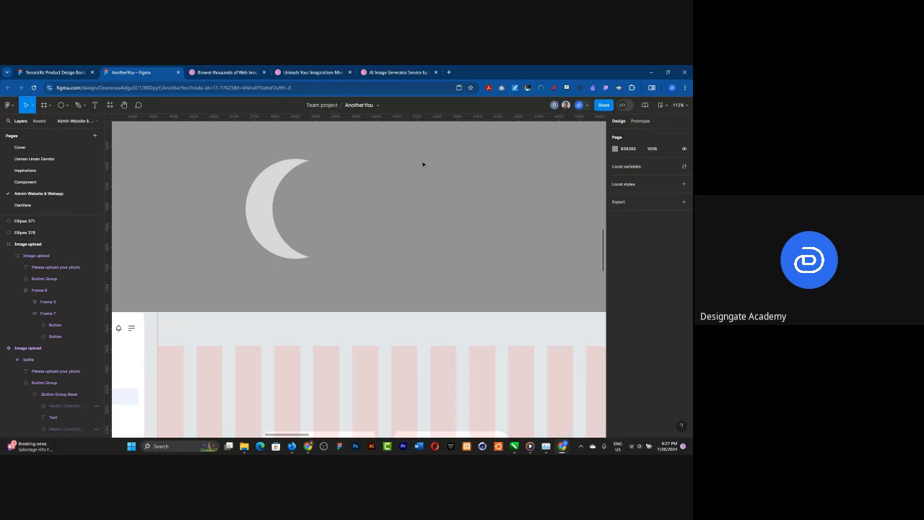
Step: Draw a frame about 580 × 384 enclosing both overlapping circles
{"action": "left_click", "coordinate": [44, 105]}
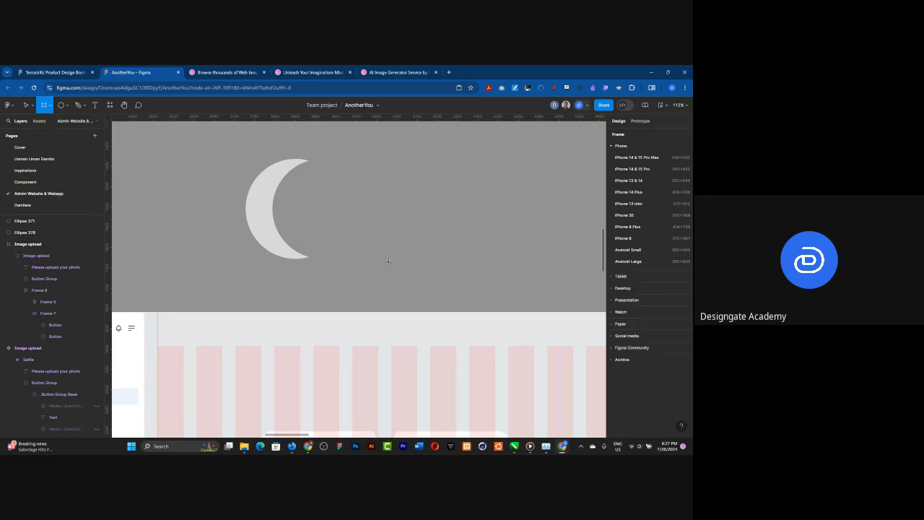
{"action": "left_click_drag", "start_coordinate": [221, 132], "coordinate": [457, 288]}
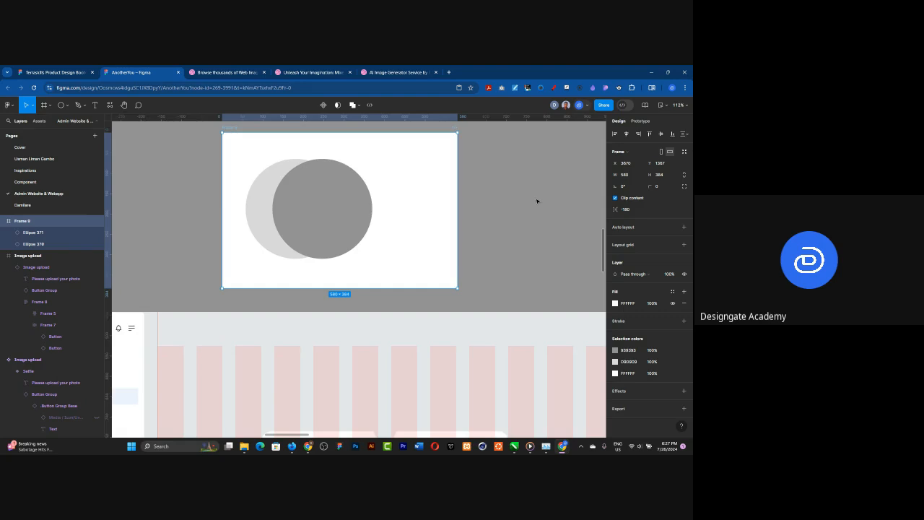
Step: Subtract the dark grey circle from the light grey circle to form a crescent
{"action": "left_click", "coordinate": [315, 222]}
{"action": "left_click", "coordinate": [256, 221]}
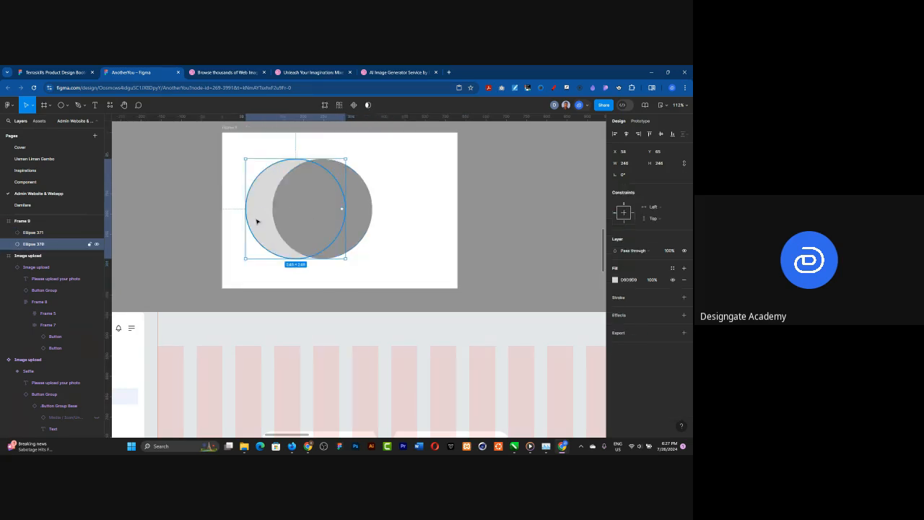
{"action": "left_click", "coordinate": [354, 222]}
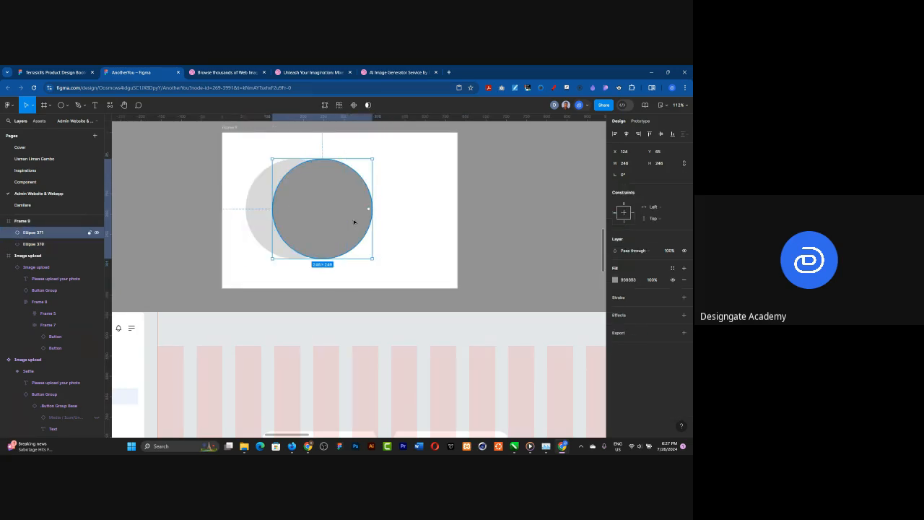
{"action": "left_click", "coordinate": [259, 216], "text": "shift"}
{"action": "left_click", "coordinate": [375, 107]}
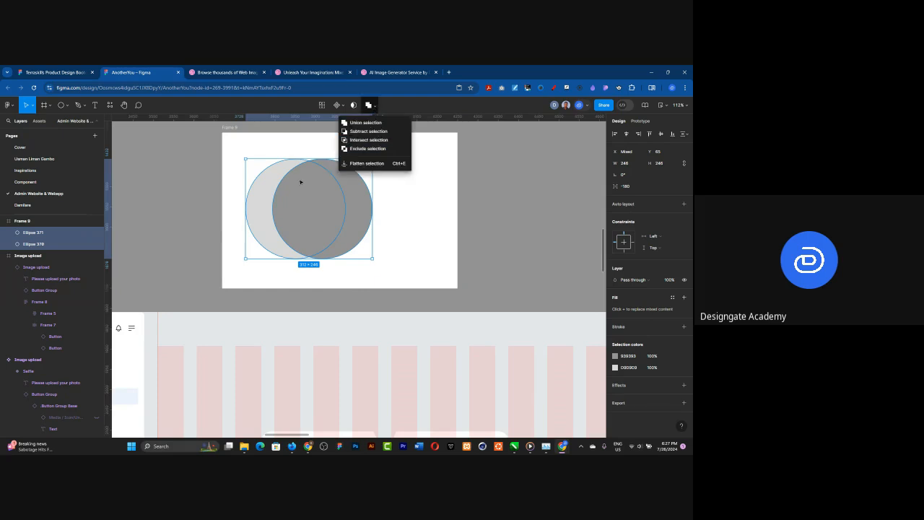
{"action": "left_click", "coordinate": [362, 131]}
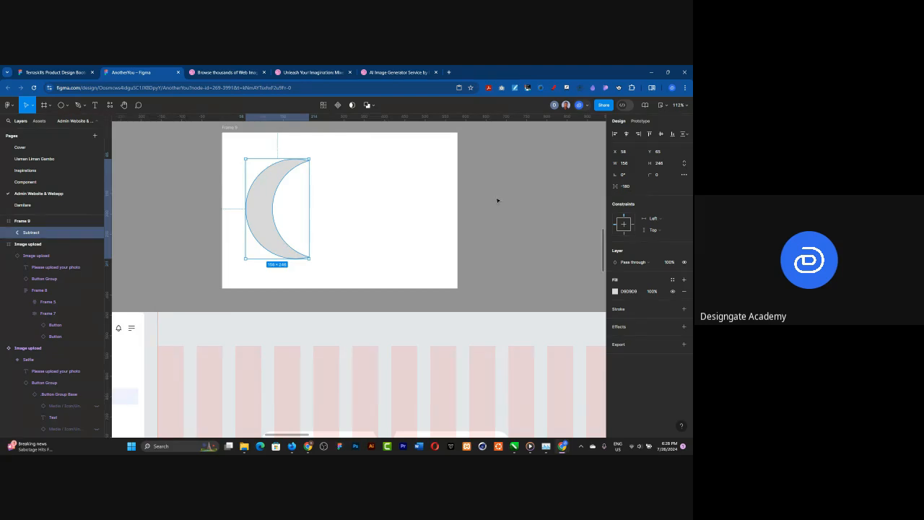
{"action": "key", "text": "Escape"}
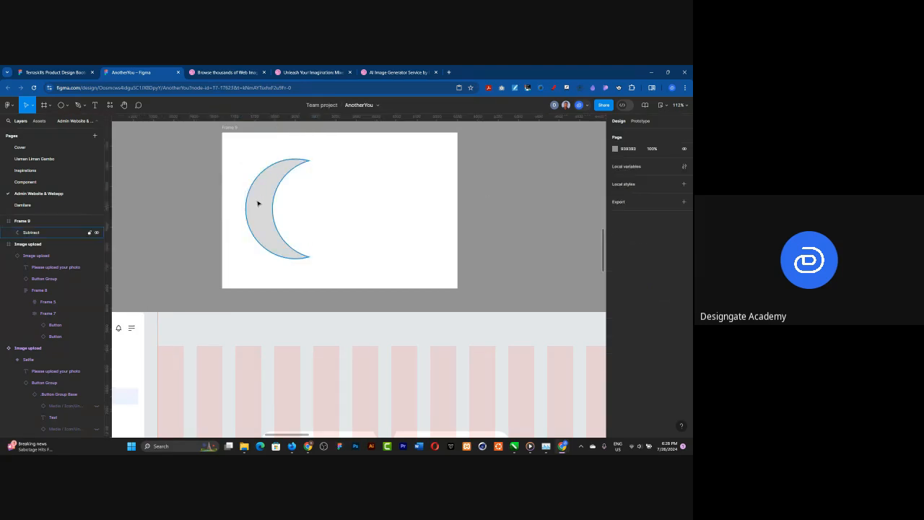
Step: Move the crescent's subtracted circle to about X 91, Y 69, and return it to X 124, Y 65
{"action": "left_click", "coordinate": [11, 232]}
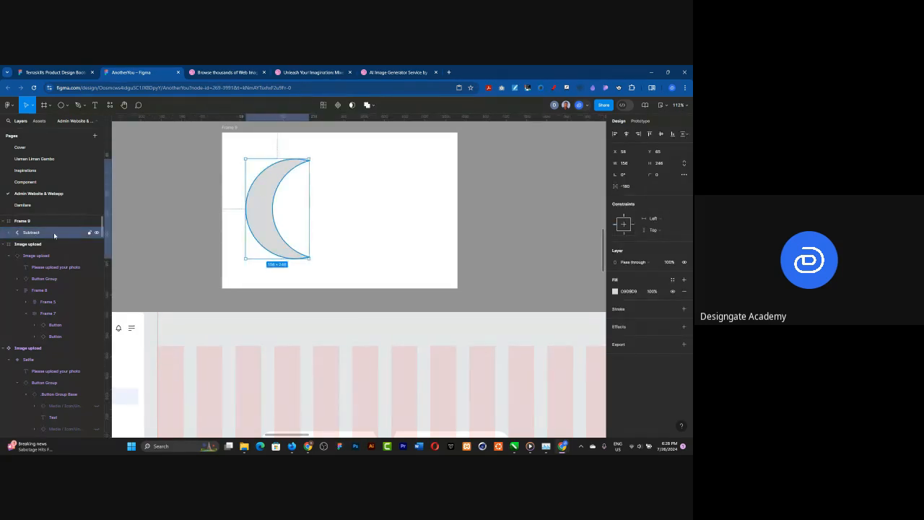
{"action": "left_click", "coordinate": [11, 232]}
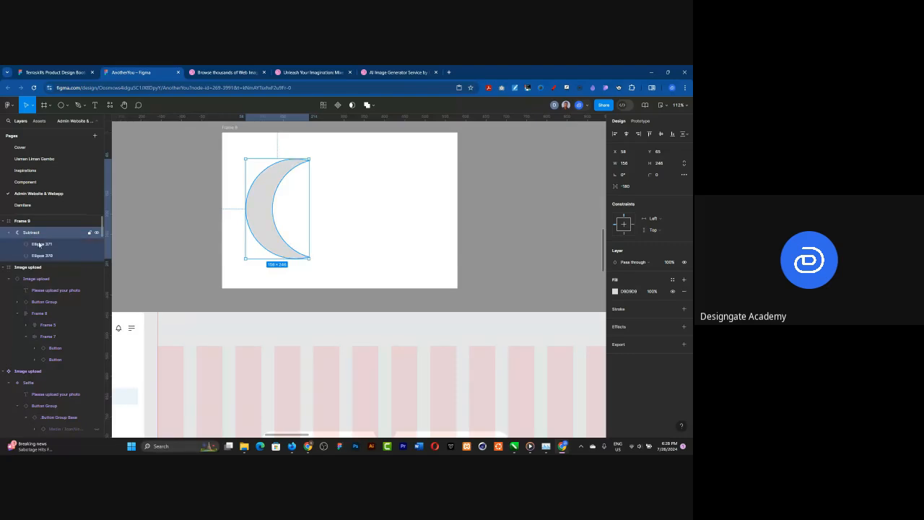
{"action": "left_click", "coordinate": [43, 256]}
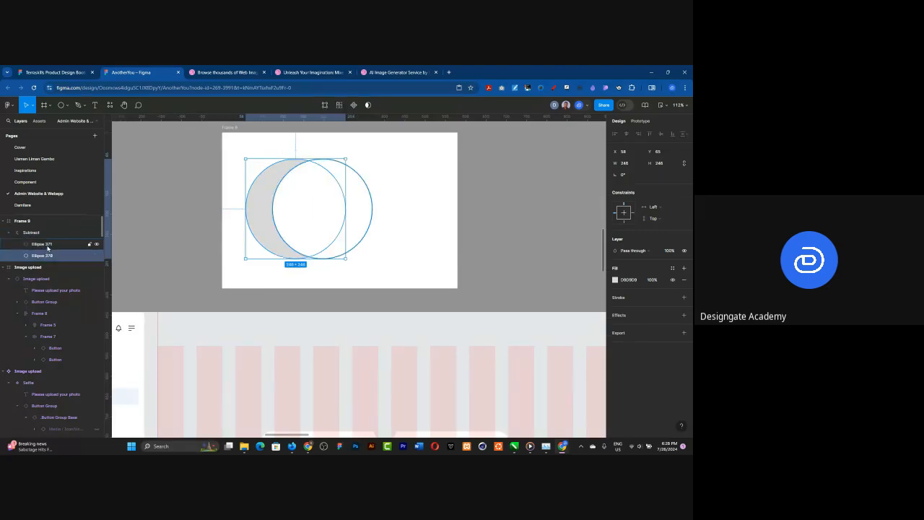
{"action": "left_click", "coordinate": [48, 246]}
{"action": "mouse_move", "coordinate": [307, 208]}
{"action": "left_mouse_down"}
{"action": "mouse_move", "coordinate": [342, 208]}
{"action": "mouse_move", "coordinate": [298, 212]}
{"action": "left_mouse_up"}
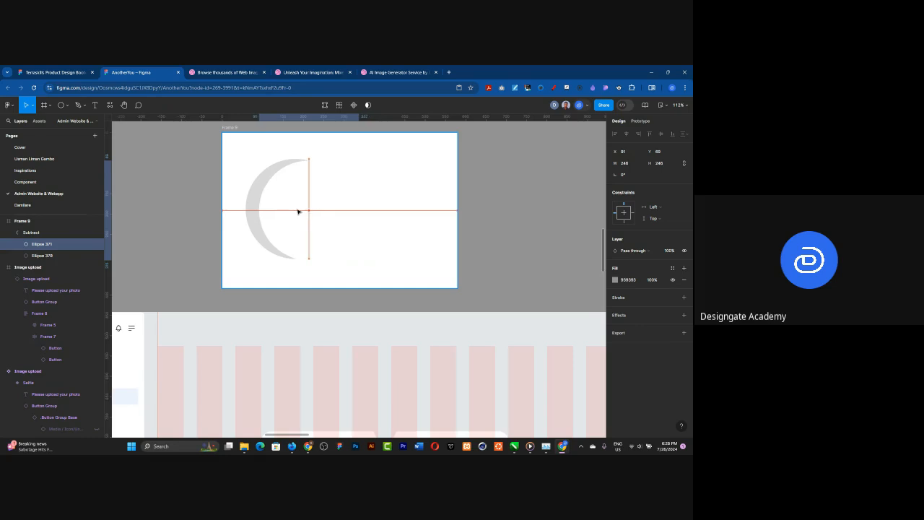
{"action": "left_click_drag", "start_coordinate": [298, 212], "coordinate": [311, 213]}
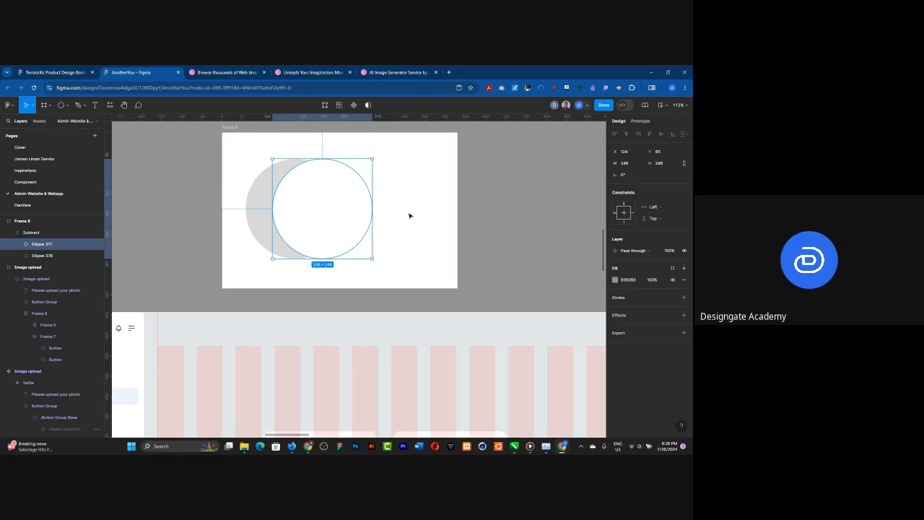
Step: Take both circles out of the Subtract group and delete the leftover empty group
{"action": "left_click", "coordinate": [39, 256], "text": "shift"}
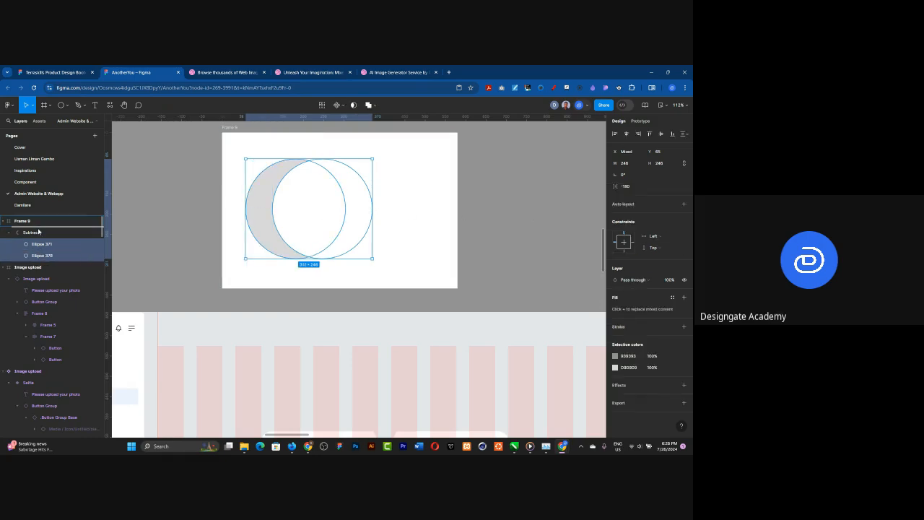
{"action": "left_click_drag", "start_coordinate": [39, 231], "coordinate": [39, 231]}
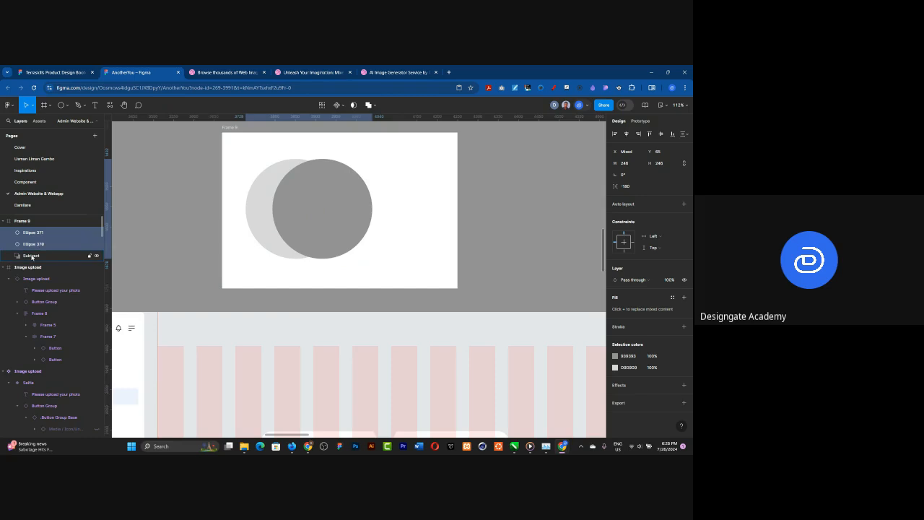
{"action": "left_click", "coordinate": [31, 257]}
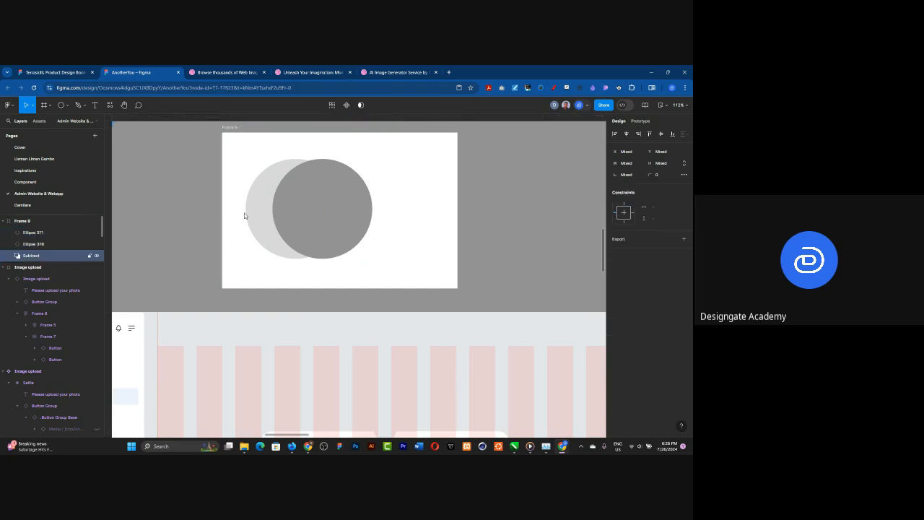
{"action": "key", "text": "Delete"}
Step: Move the dark circle to X 325, and place a duplicate about 137 × 137 overlapping both large circles
{"action": "left_click_drag", "start_coordinate": [307, 214], "coordinate": [389, 213]}
{"action": "key", "text": "ctrl+d"}
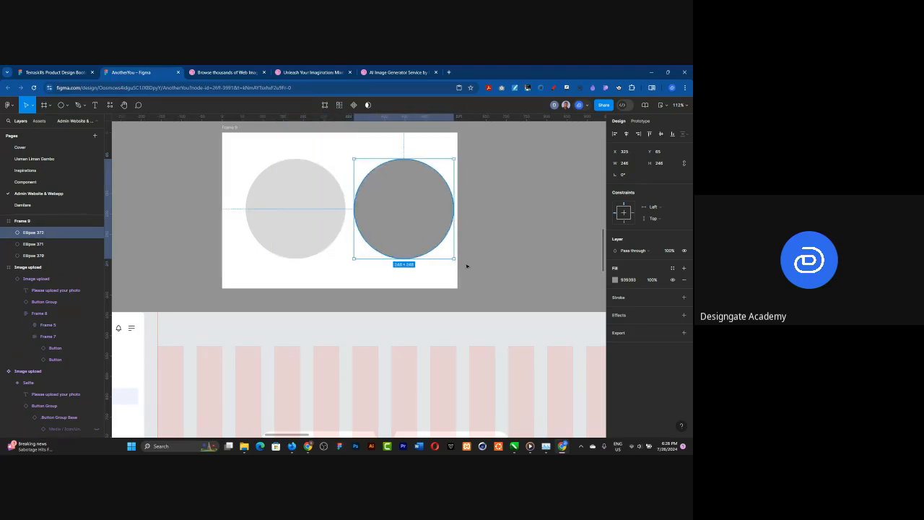
{"action": "left_click_drag", "start_coordinate": [415, 216], "coordinate": [377, 230]}
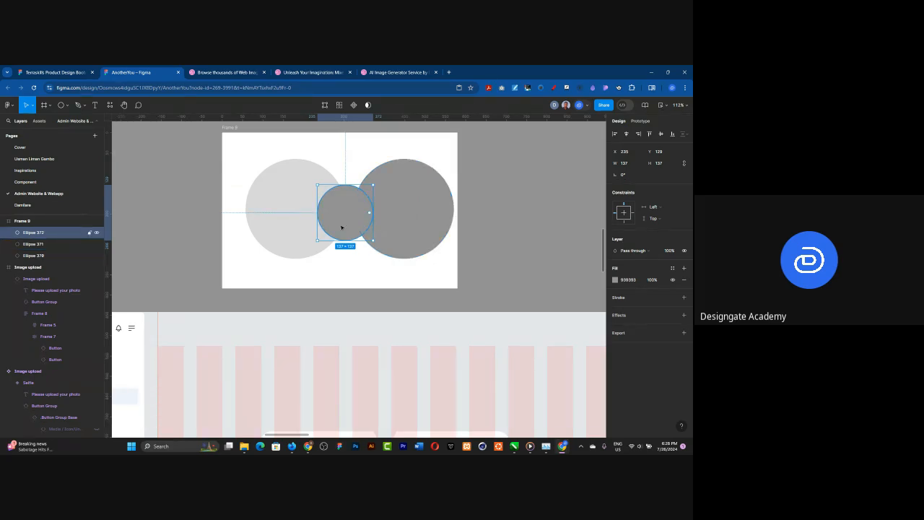
Step: Combine the two large circles and the small overlapping circle into one shape with a Union operation
{"action": "left_click", "coordinate": [284, 209]}
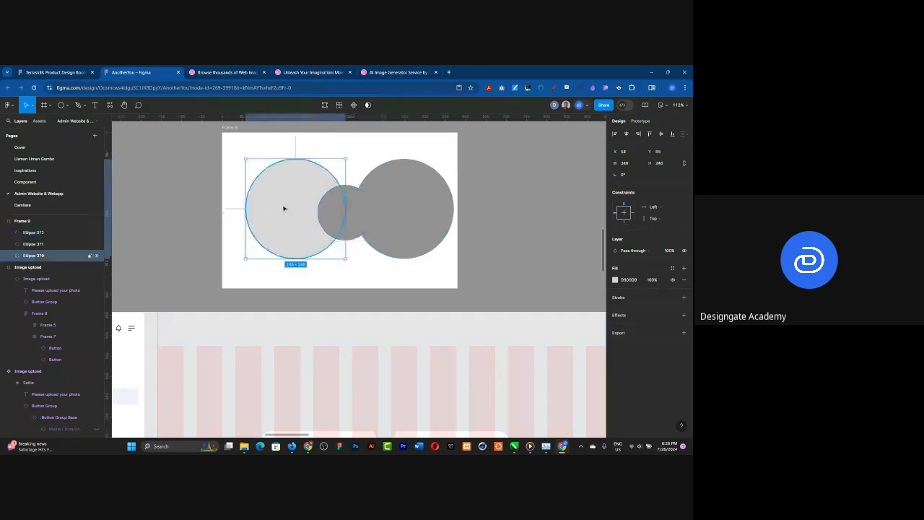
{"action": "left_click", "coordinate": [351, 210], "text": "shift"}
{"action": "left_click", "coordinate": [396, 200], "text": "shift"}
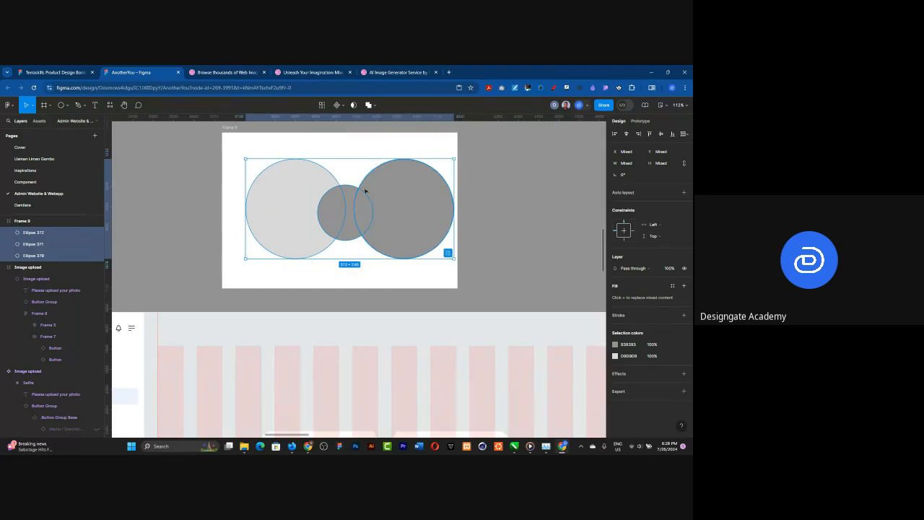
{"action": "left_click", "coordinate": [371, 106]}
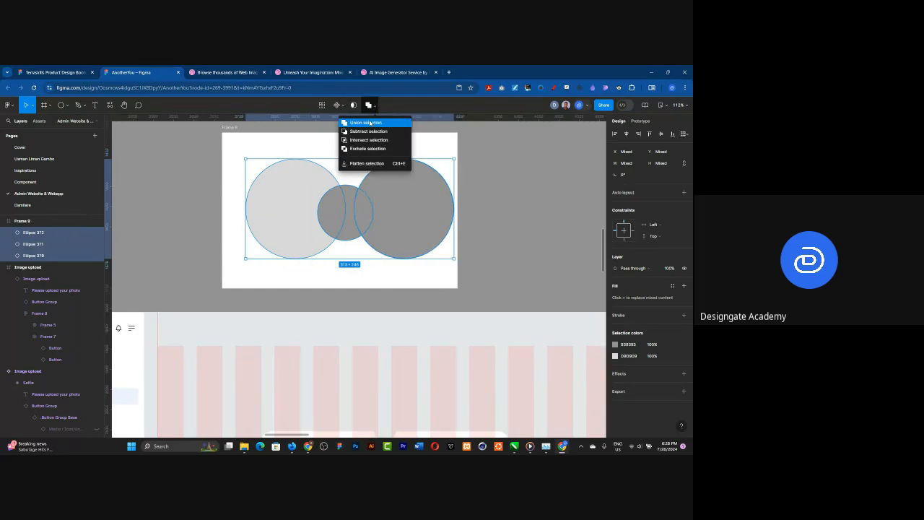
{"action": "left_click", "coordinate": [366, 123]}
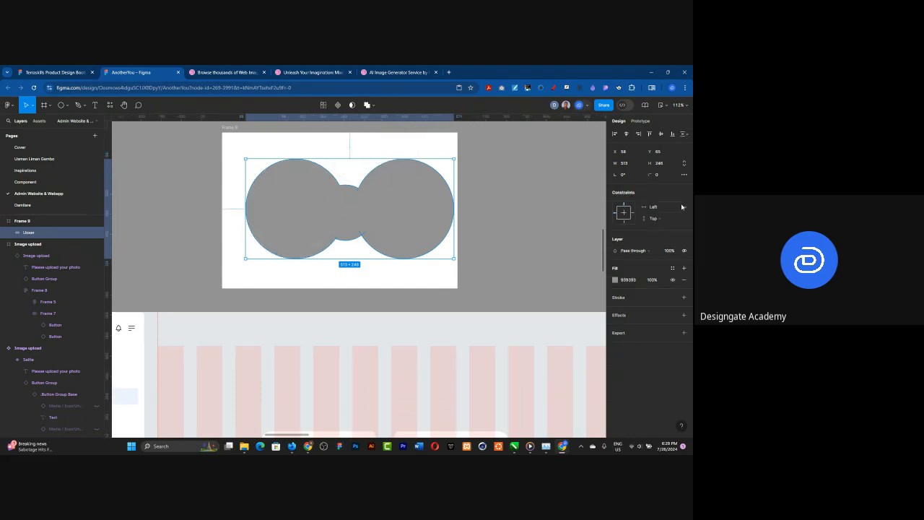
Step: Round the union shape's corners, trying a radius of 50 and settling on 100
{"action": "left_click", "coordinate": [657, 175]}
{"action": "type", "text": "50"}
{"action": "key", "text": "Return"}
{"action": "left_click", "coordinate": [662, 175]}
{"action": "type", "text": "100"}
{"action": "key", "text": "Return"}
Step: Move the right-hand circle inside the union to about X 282, Y 76 and try a pale pink fill on it
{"action": "double_click", "coordinate": [405, 228]}
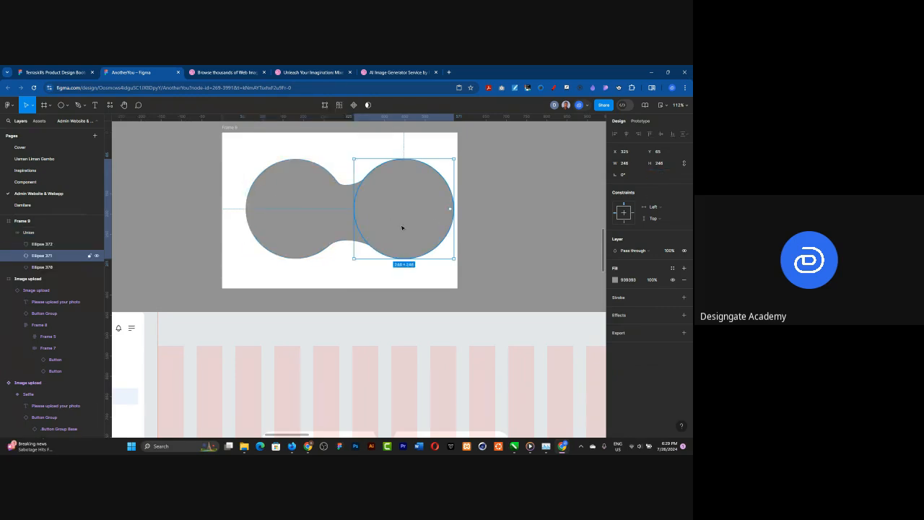
{"action": "left_click_drag", "start_coordinate": [406, 210], "coordinate": [392, 233]}
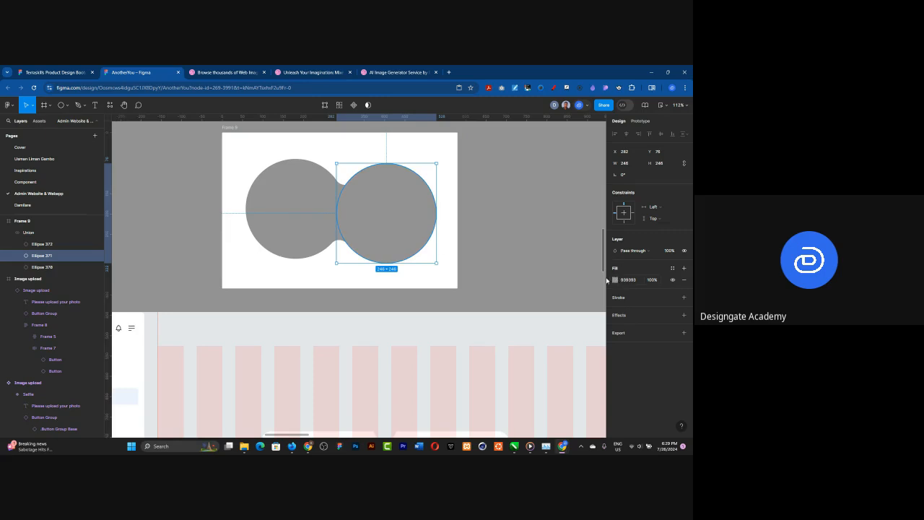
{"action": "left_click", "coordinate": [614, 279]}
{"action": "left_click", "coordinate": [528, 265]}
{"action": "left_click_drag", "start_coordinate": [526, 265], "coordinate": [526, 265]}
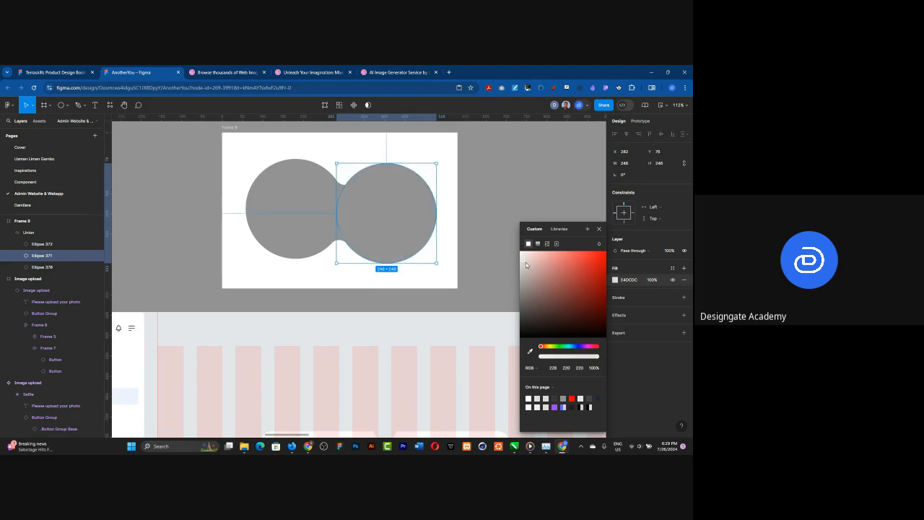
{"action": "left_click", "coordinate": [367, 200]}
{"action": "left_click", "coordinate": [398, 200]}
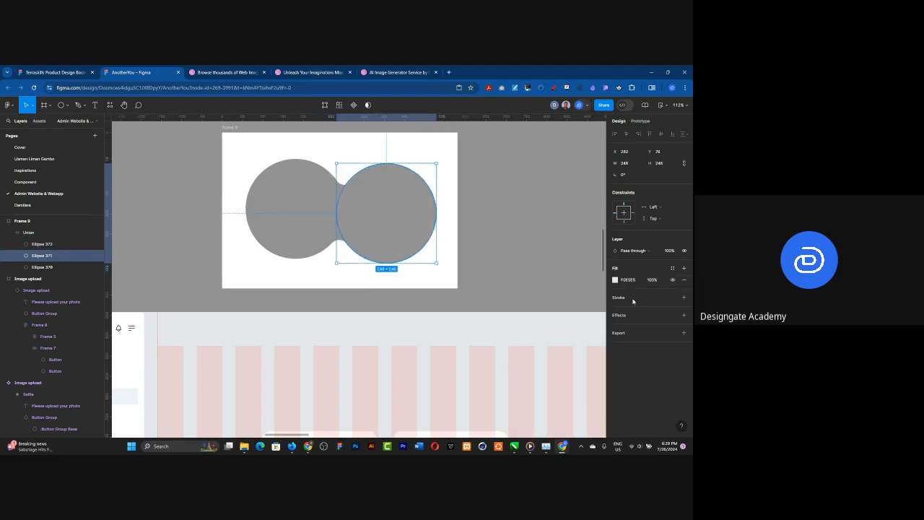
{"action": "left_click", "coordinate": [614, 285]}
{"action": "left_click", "coordinate": [614, 285]}
Step: Toggle the visibility of the whole union's fill, and remove that fill
{"action": "left_click", "coordinate": [29, 233]}
{"action": "left_click", "coordinate": [673, 280]}
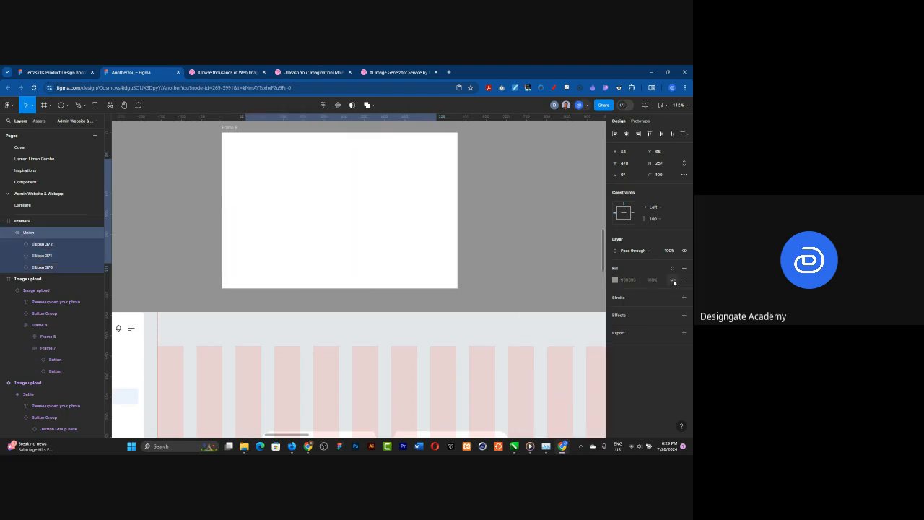
{"action": "left_click", "coordinate": [673, 281]}
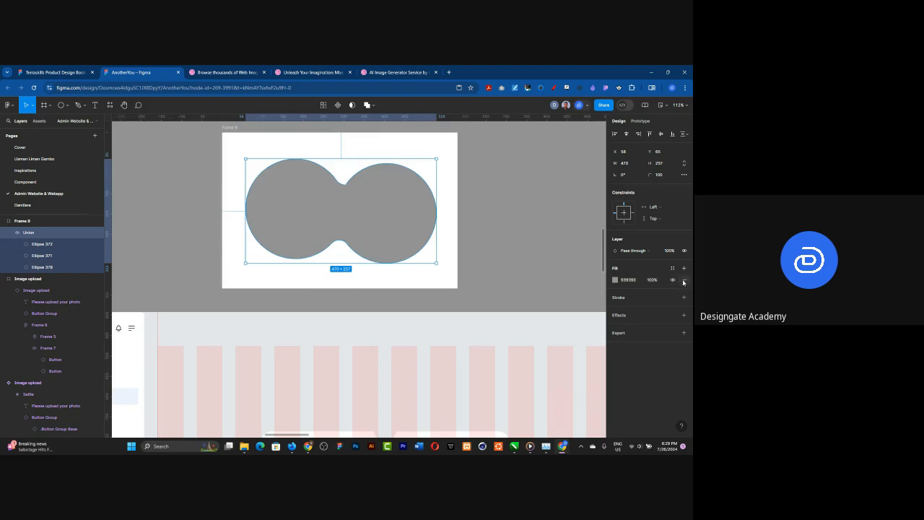
{"action": "left_click", "coordinate": [684, 279]}
Step: Set the fill of the right-hand circle inside the union to AB9797
{"action": "left_click", "coordinate": [44, 266]}
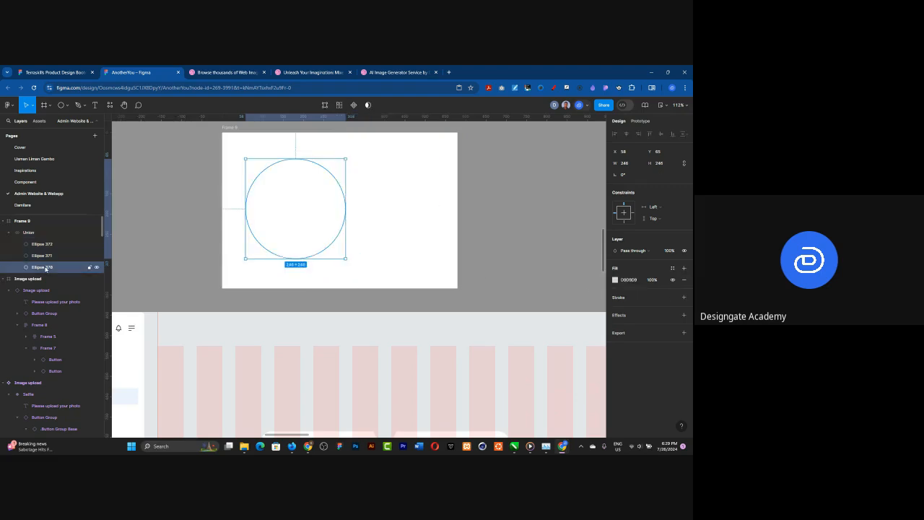
{"action": "left_click", "coordinate": [51, 256]}
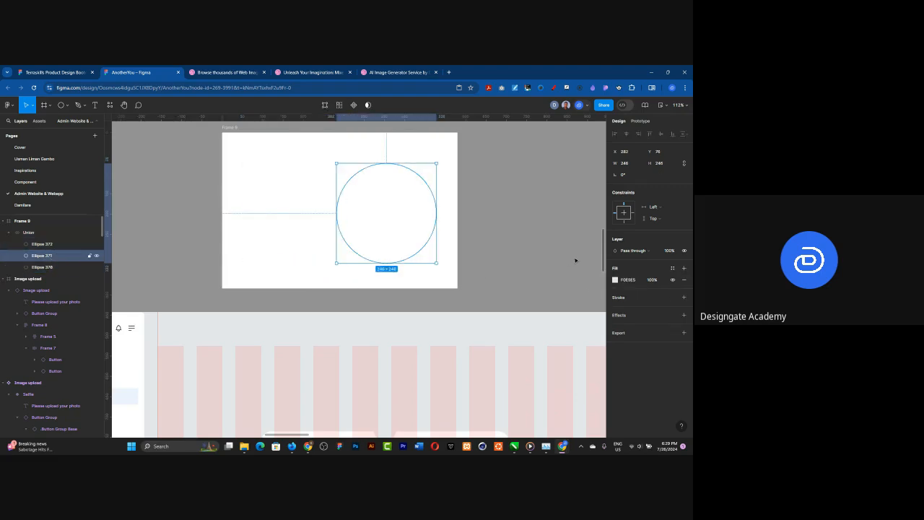
{"action": "left_click", "coordinate": [615, 279]}
{"action": "left_click", "coordinate": [534, 266]}
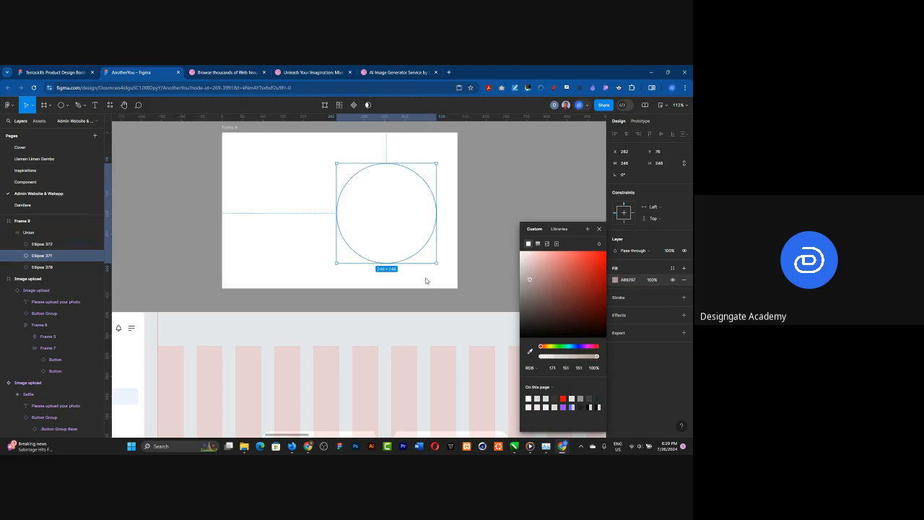
Step: Add a new fill to the whole union and set it to light grey E2E1E1
{"action": "left_click", "coordinate": [30, 233]}
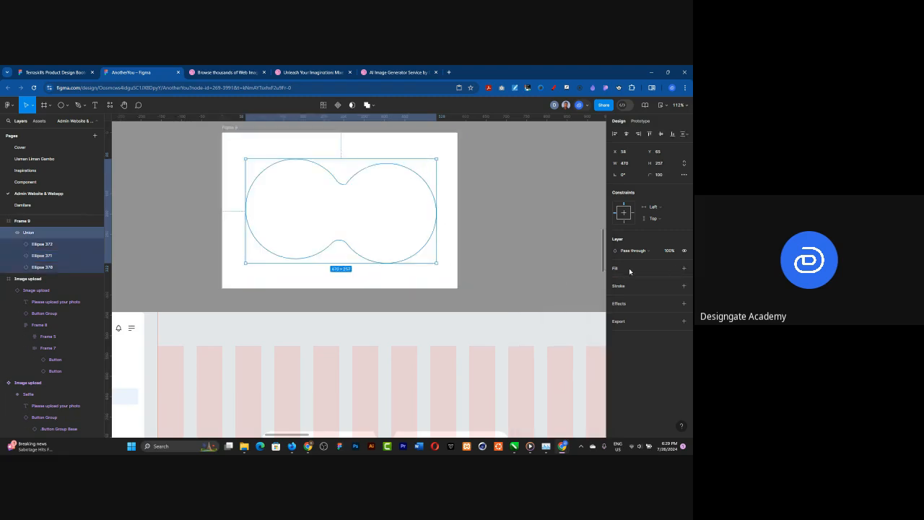
{"action": "left_click", "coordinate": [684, 269]}
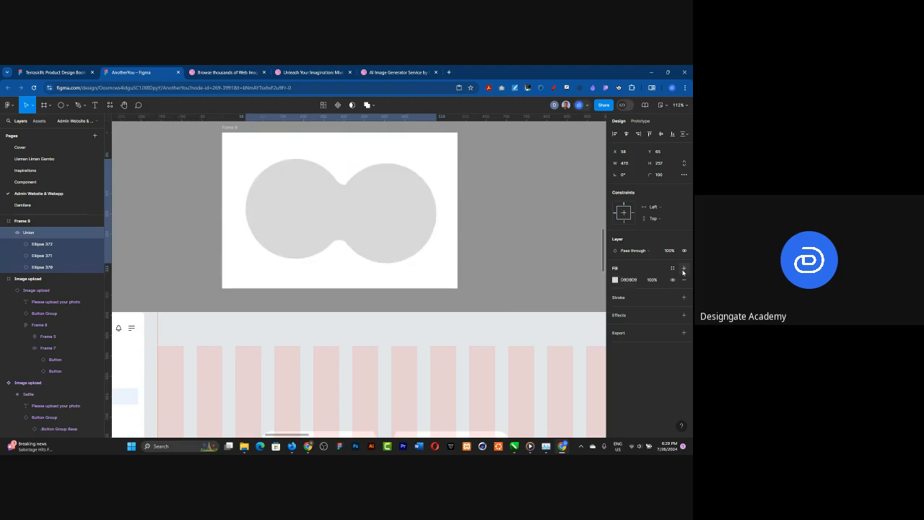
{"action": "left_click", "coordinate": [615, 280]}
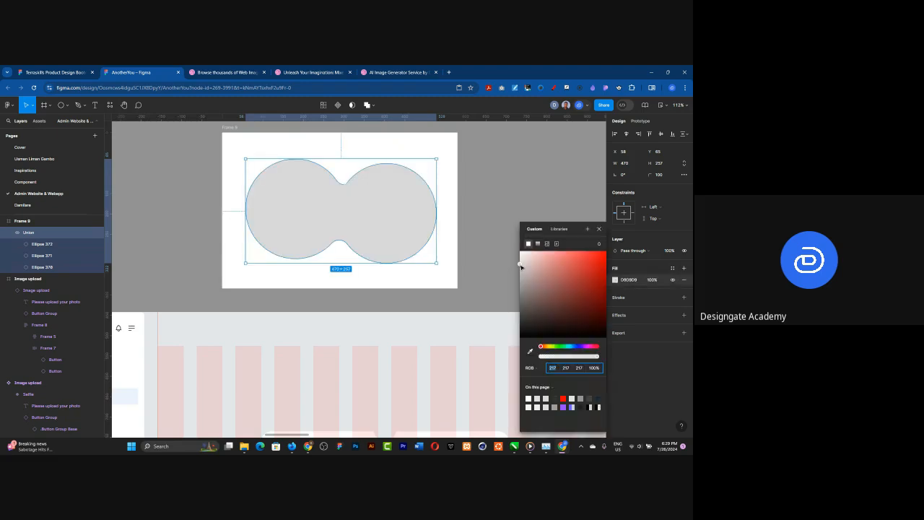
{"action": "left_click", "coordinate": [520, 260]}
{"action": "mouse_move", "coordinate": [520, 260]}
{"action": "left_mouse_down"}
{"action": "mouse_move", "coordinate": [522, 273]}
{"action": "mouse_move", "coordinate": [519, 261]}
{"action": "left_mouse_up"}
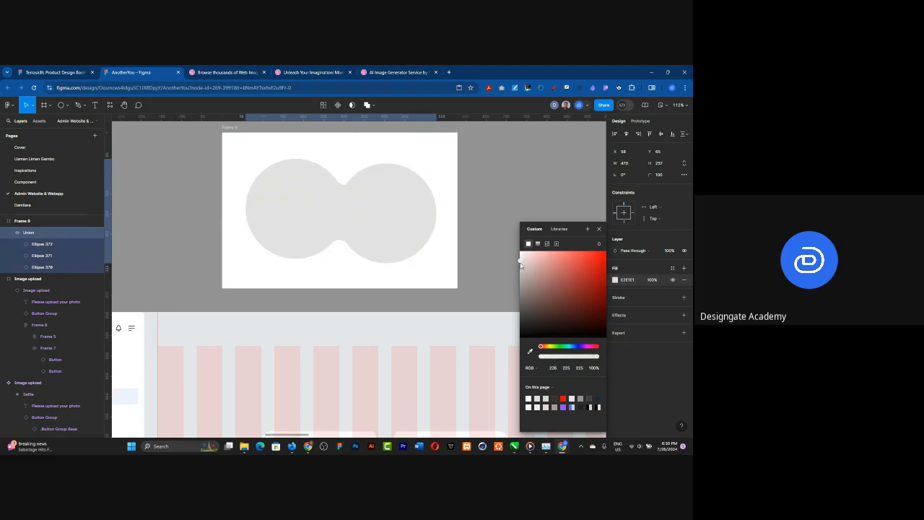
{"action": "left_click", "coordinate": [548, 177]}
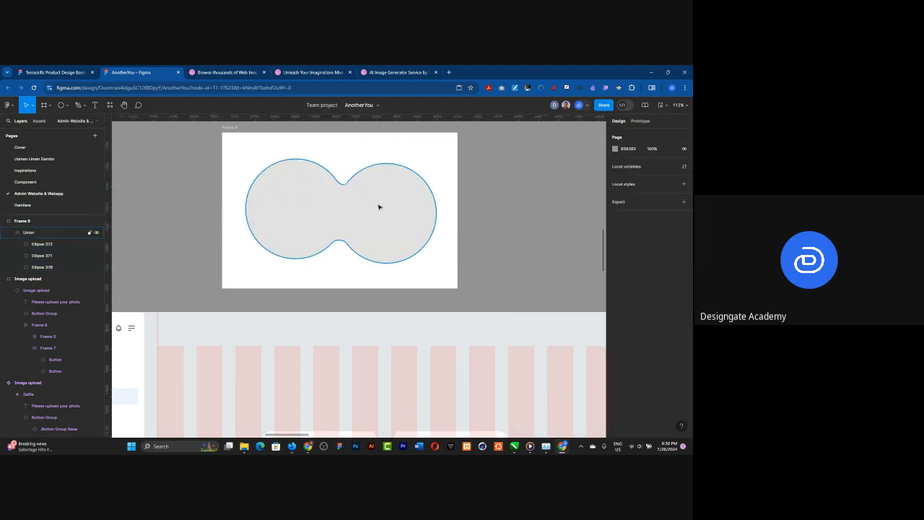
Step: Shrink the union's right-hand circle to about 202 × 202 and move it to about X 367, Y 100
{"action": "double_click", "coordinate": [386, 218]}
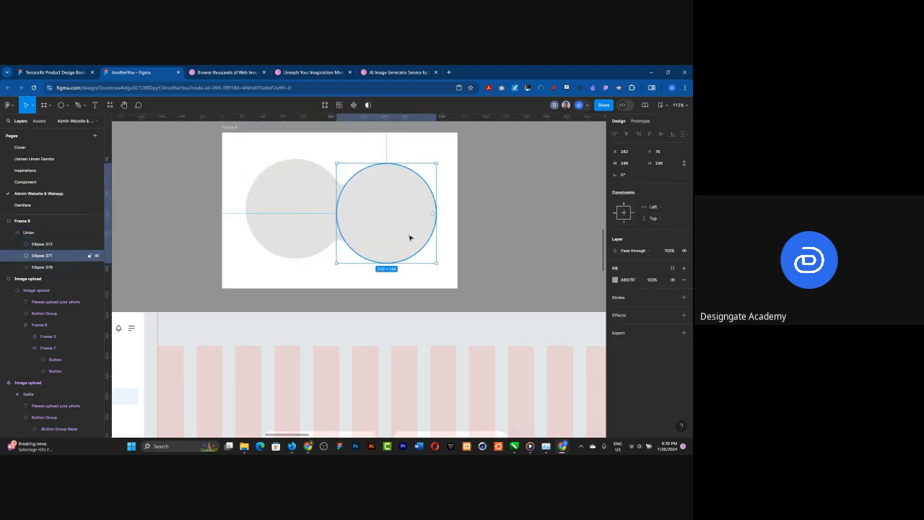
{"action": "left_click_drag", "start_coordinate": [426, 256], "coordinate": [419, 245]}
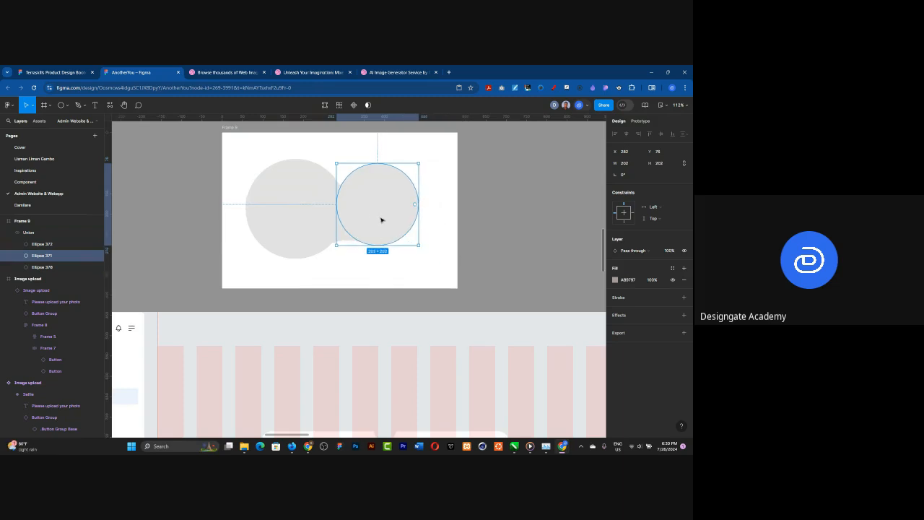
{"action": "left_click_drag", "start_coordinate": [381, 221], "coordinate": [415, 223]}
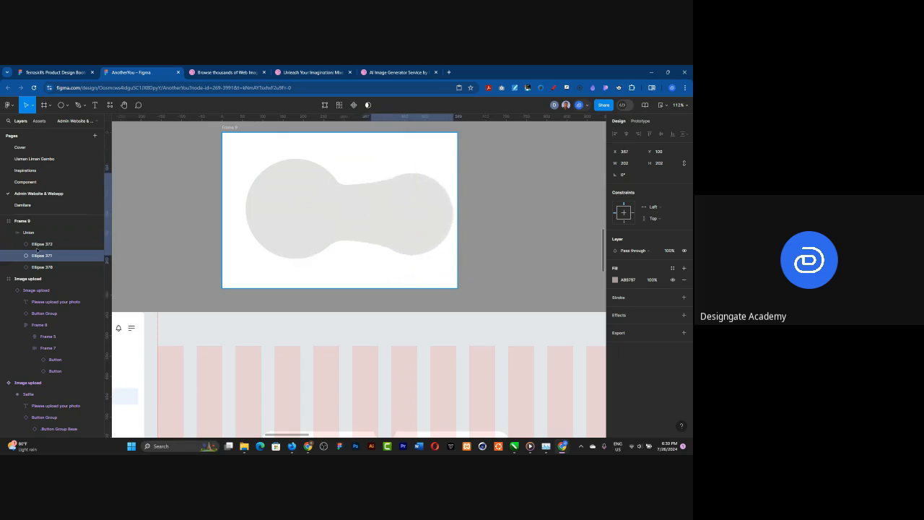
Step: Move the union's small 137 × 137 circle to about X 262, Y 9, beside the large circle's upper edge
{"action": "left_click", "coordinate": [40, 267]}
{"action": "left_click", "coordinate": [48, 244]}
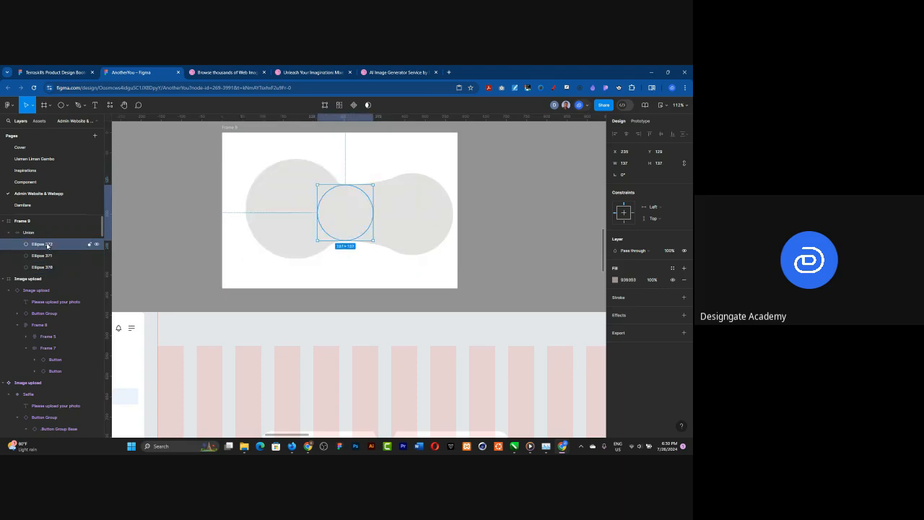
{"action": "left_click_drag", "start_coordinate": [361, 214], "coordinate": [370, 167]}
{"action": "left_click_drag", "start_coordinate": [411, 221], "coordinate": [368, 253]}
{"action": "key", "text": "ctrl+z"}
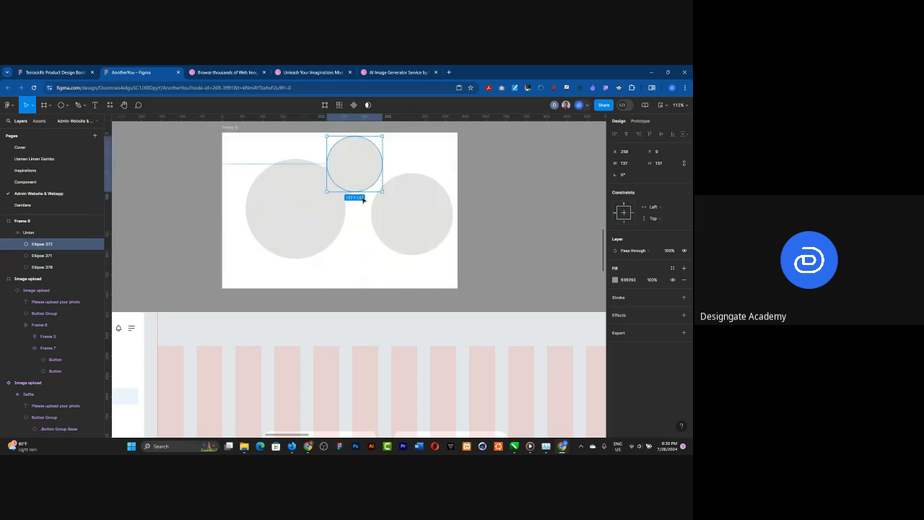
{"action": "left_click_drag", "start_coordinate": [363, 175], "coordinate": [363, 175]}
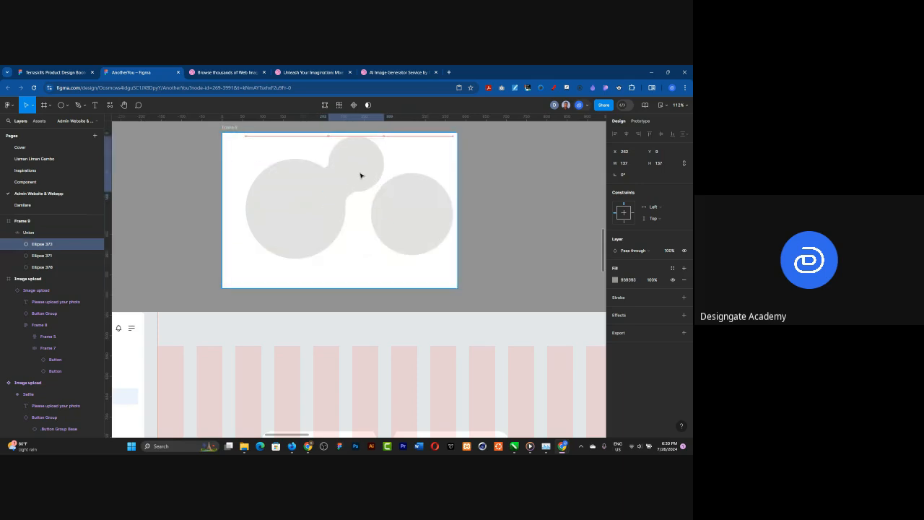
Step: Move the union's 202 × 202 circle to about X 276, Y 182, overlapping the large circle's lower edge
{"action": "left_click", "coordinate": [43, 266]}
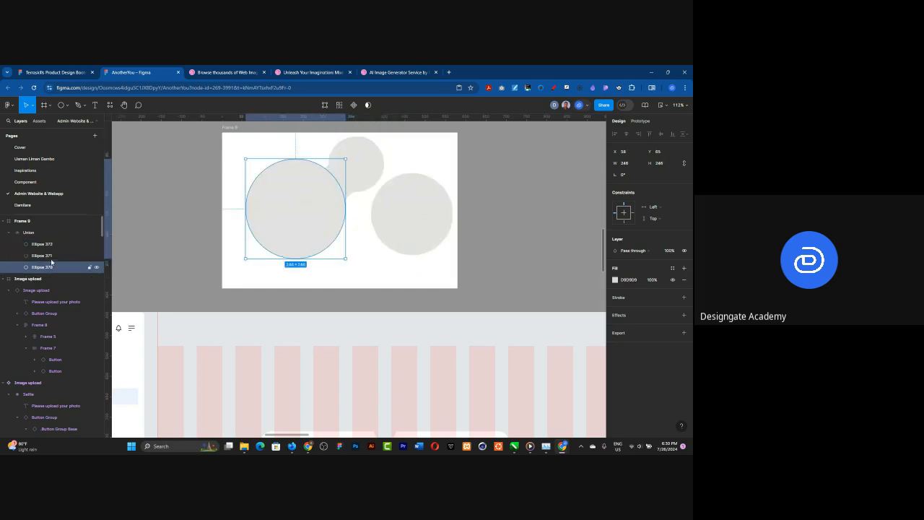
{"action": "left_click", "coordinate": [43, 255]}
{"action": "left_click_drag", "start_coordinate": [392, 226], "coordinate": [372, 247]}
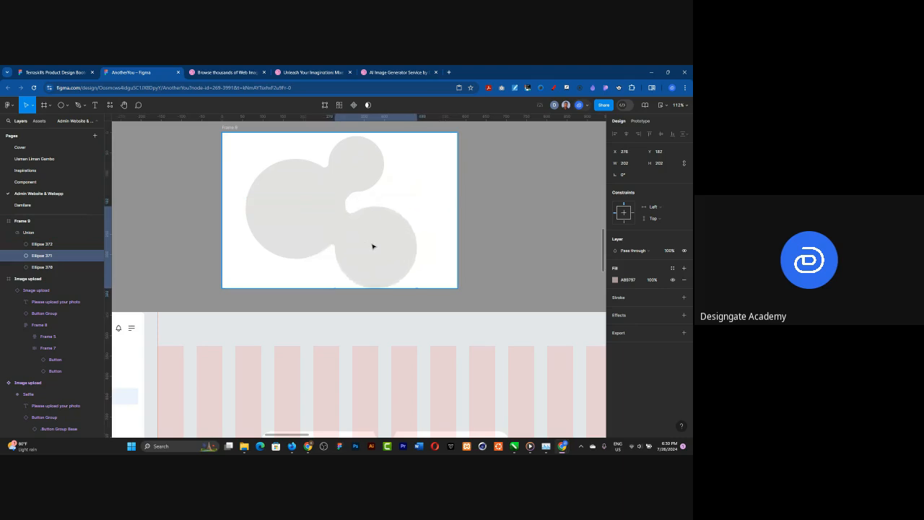
{"action": "left_click", "coordinate": [431, 202]}
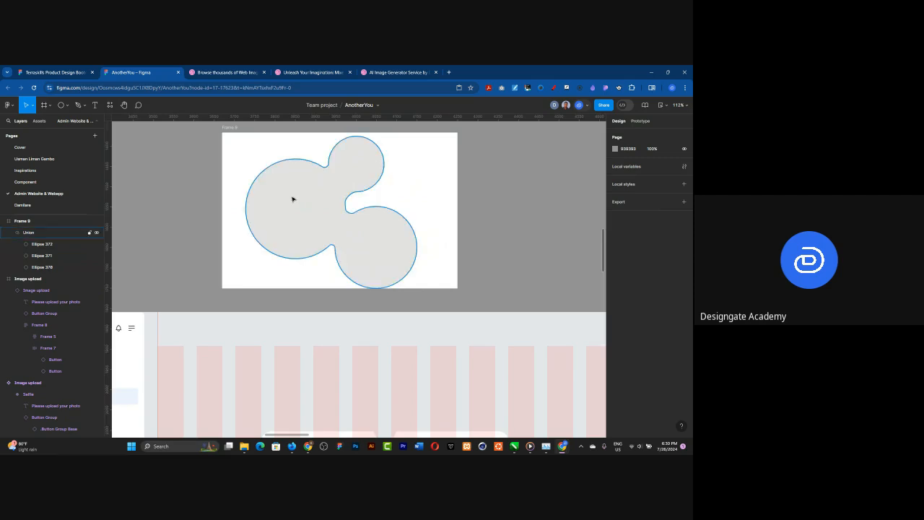
Step: Draw a circle about 203 × 203 and place it inside the union's largest circle at about X 79, Y 90
{"action": "left_click", "coordinate": [61, 106]}
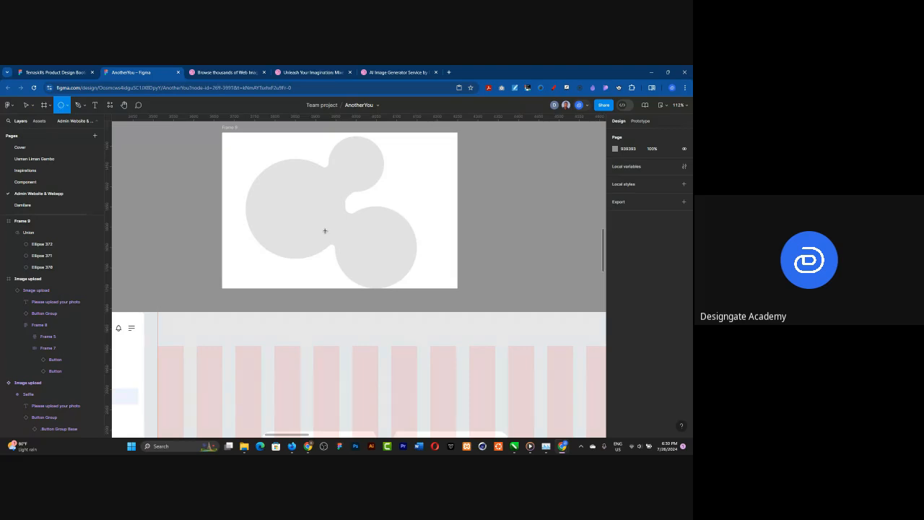
{"action": "left_click_drag", "start_coordinate": [277, 178], "coordinate": [359, 250]}
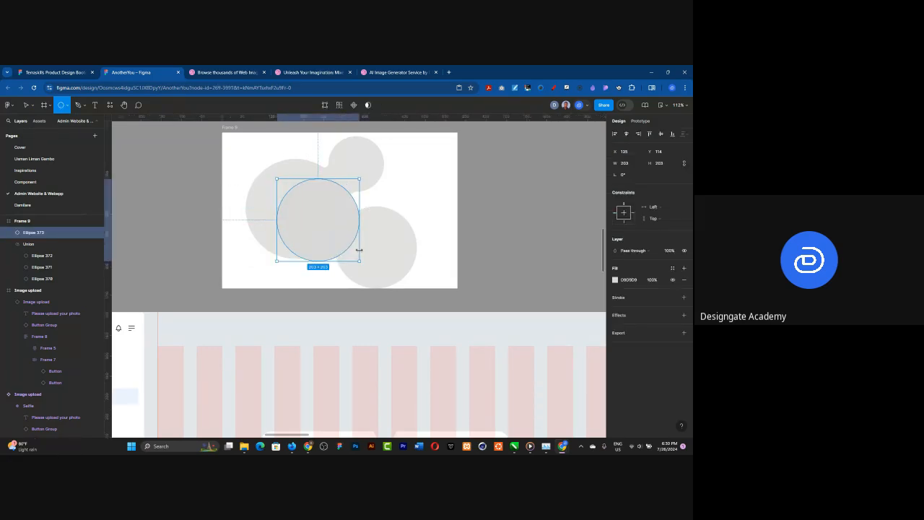
{"action": "left_click_drag", "start_coordinate": [323, 220], "coordinate": [301, 210]}
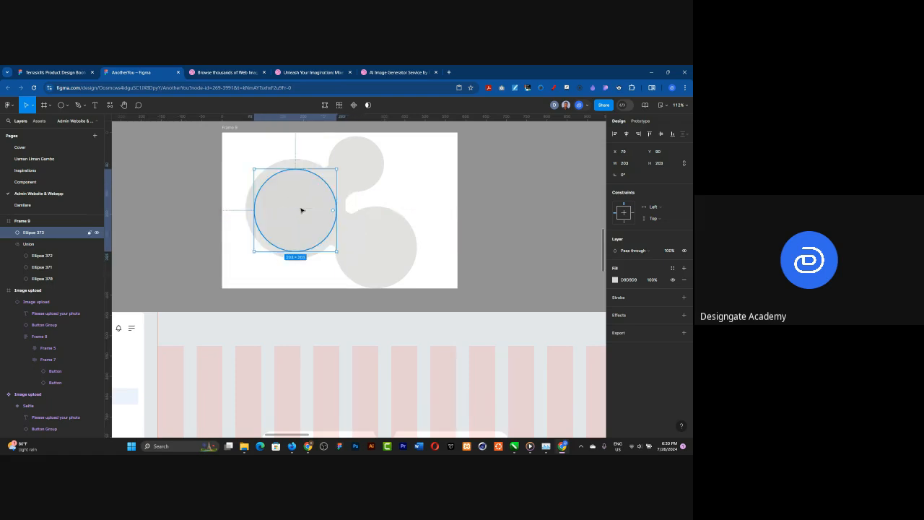
Step: Set the new inner circle's fill to dusty pink D1AFAF
{"action": "left_click", "coordinate": [614, 279]}
{"action": "left_click", "coordinate": [534, 266]}
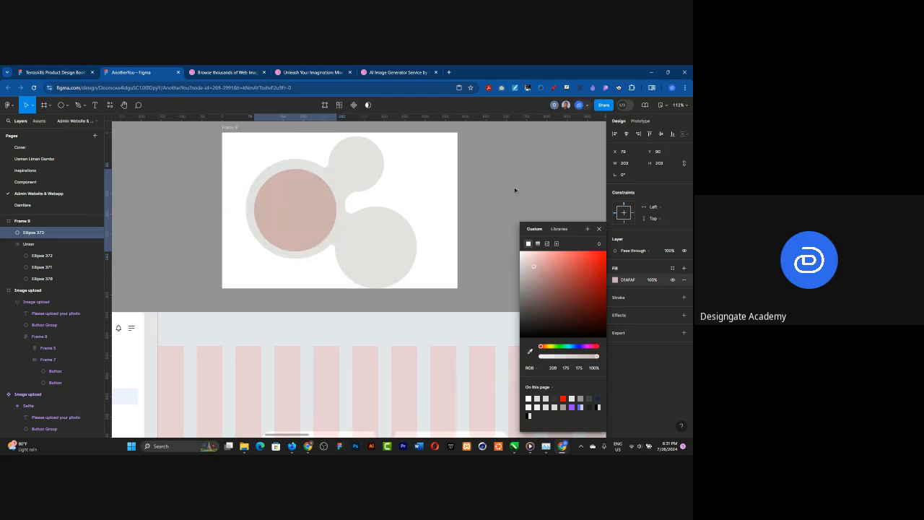
{"action": "left_click", "coordinate": [392, 151]}
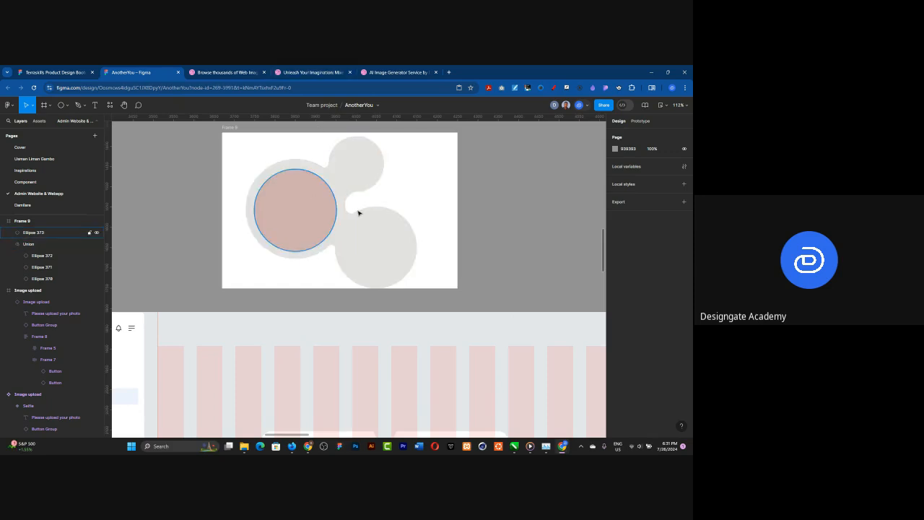
{"action": "left_click", "coordinate": [316, 211]}
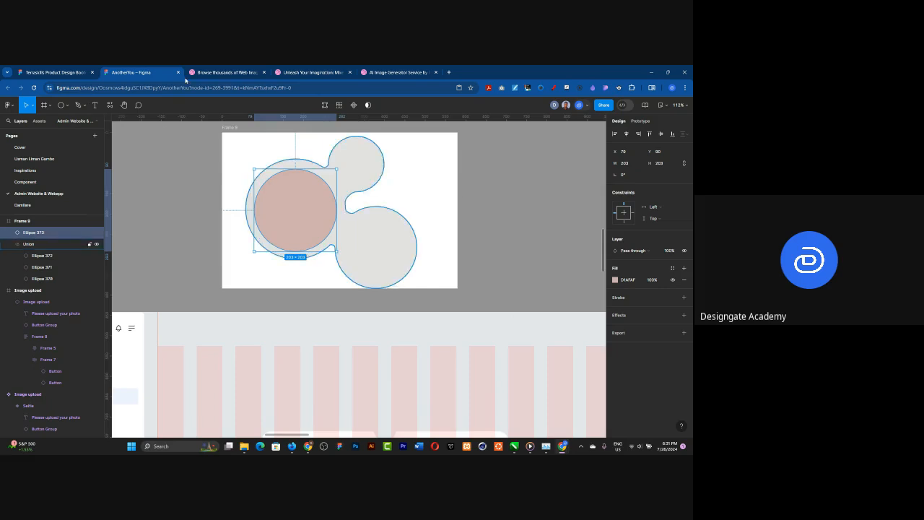
{"action": "left_click", "coordinate": [427, 172]}
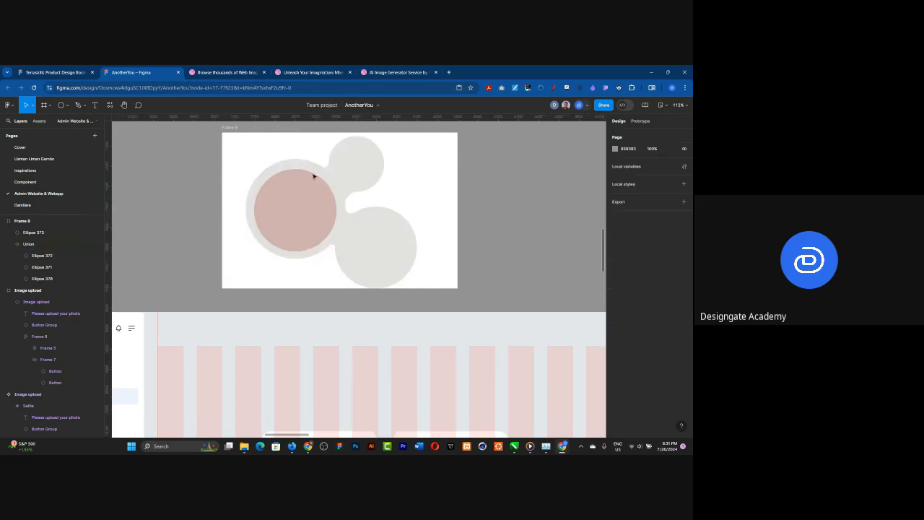
Step: Draw a circle about 139 × 139 on the canvas beside the white frame containing the union shape
{"action": "left_click", "coordinate": [227, 128]}
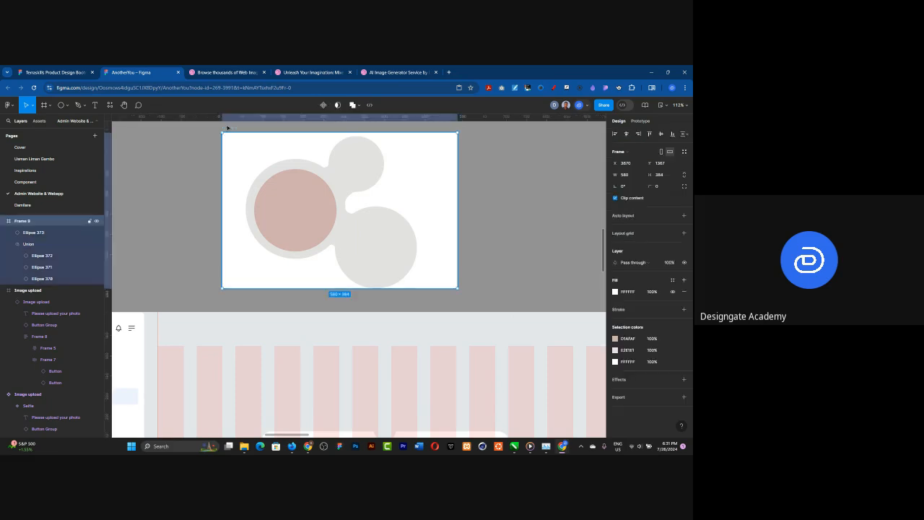
{"action": "left_click", "coordinate": [60, 105]}
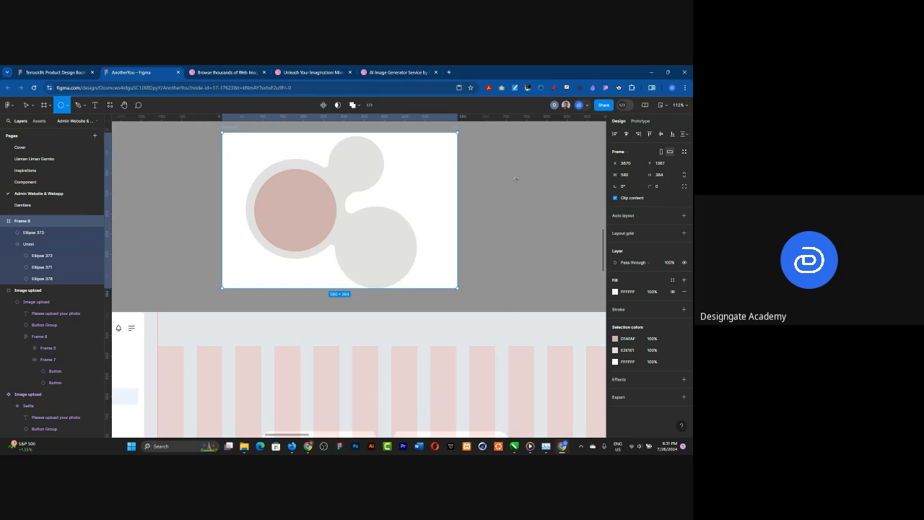
{"action": "mouse_move", "coordinate": [470, 144]}
{"action": "left_mouse_down"}
{"action": "mouse_move", "coordinate": [515, 177]}
{"action": "mouse_move", "coordinate": [527, 200]}
{"action": "left_mouse_up"}
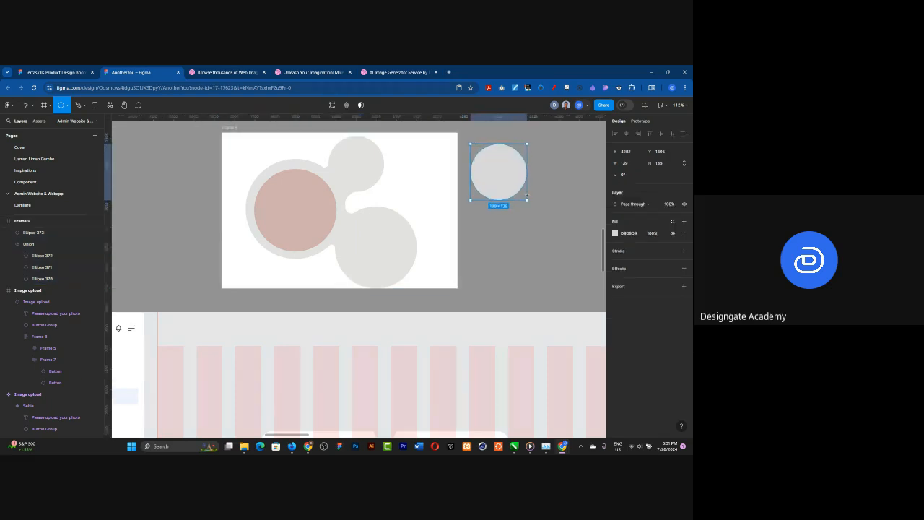
Step: Draw a five-point star about 132 × 110 below the new circle
{"action": "left_click", "coordinate": [66, 106]}
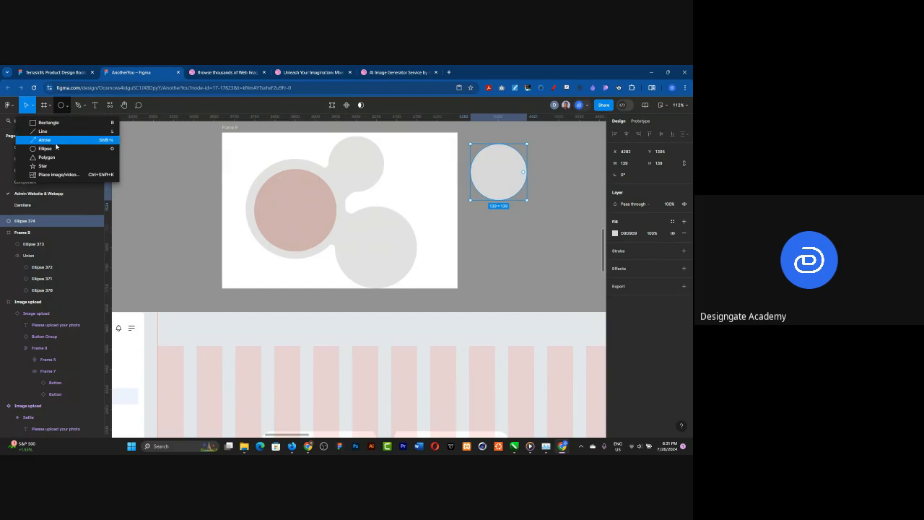
{"action": "key", "text": "Return"}
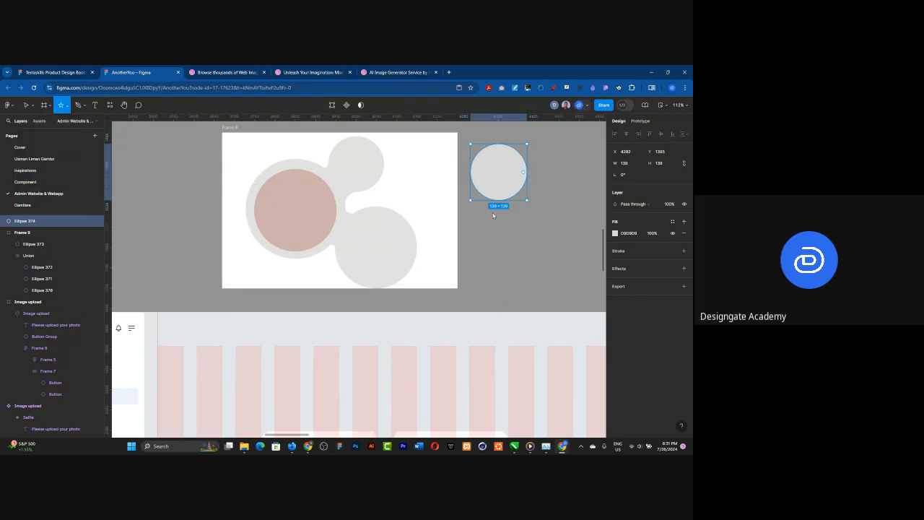
{"action": "left_click_drag", "start_coordinate": [491, 211], "coordinate": [544, 255]}
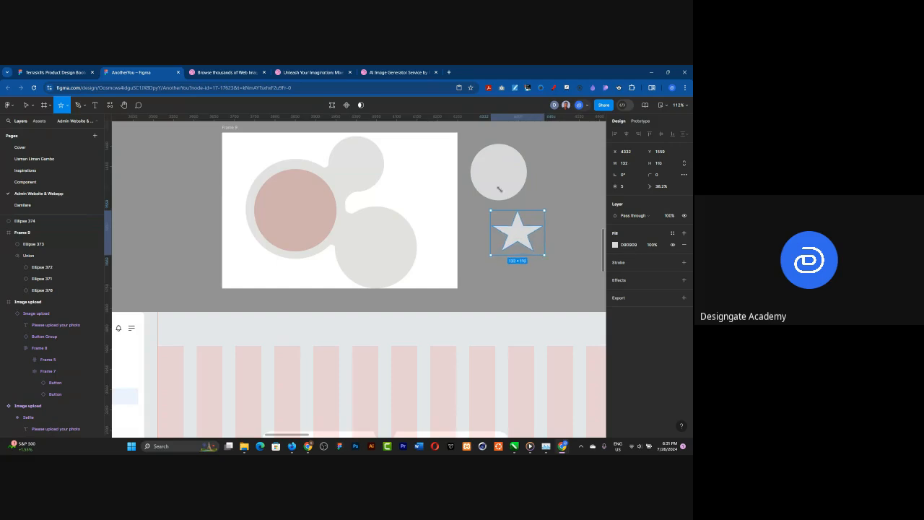
Step: Move the star onto the circle, to about X 4275, Y 1410
{"action": "left_click", "coordinate": [499, 189], "text": "shift"}
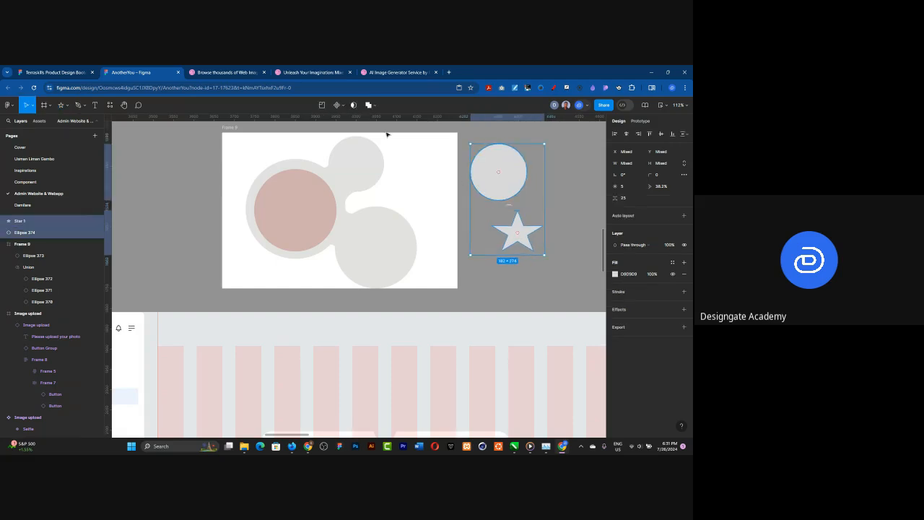
{"action": "left_click", "coordinate": [371, 105]}
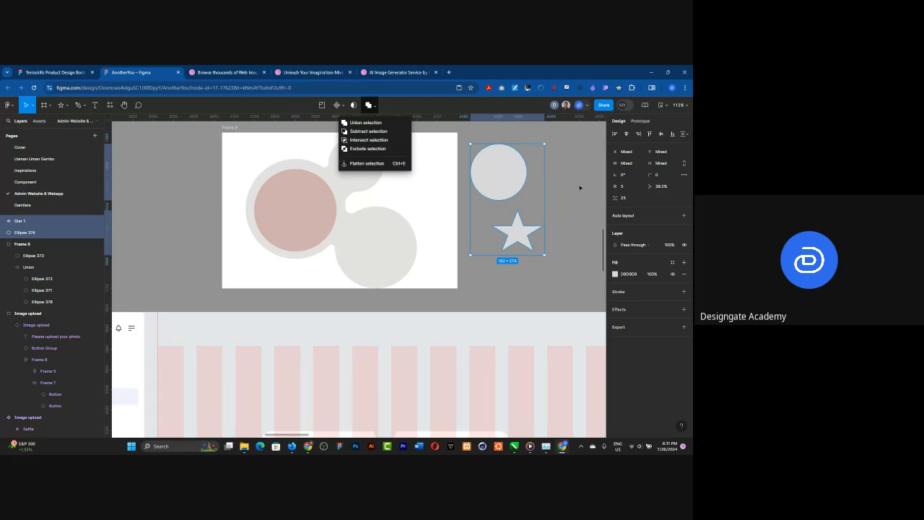
{"action": "left_click", "coordinate": [579, 187]}
{"action": "left_click", "coordinate": [524, 238]}
{"action": "left_click_drag", "start_coordinate": [511, 215], "coordinate": [498, 177]}
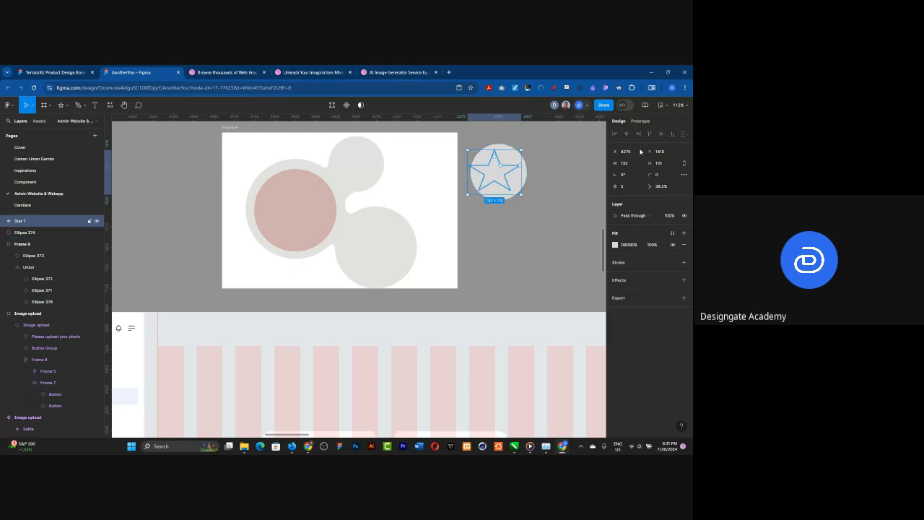
Step: Combine the star and the circle beneath it with the Exclude boolean operation
{"action": "left_click", "coordinate": [507, 148], "text": "shift"}
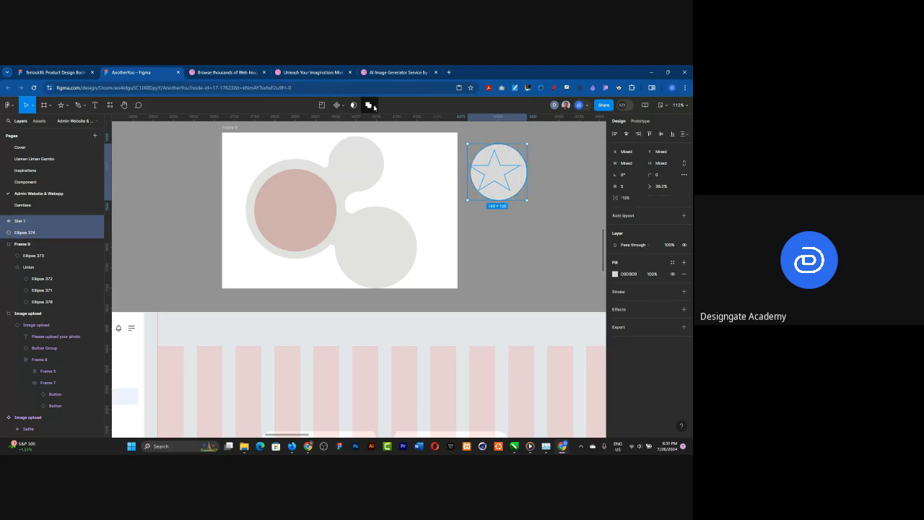
{"action": "left_click", "coordinate": [373, 106]}
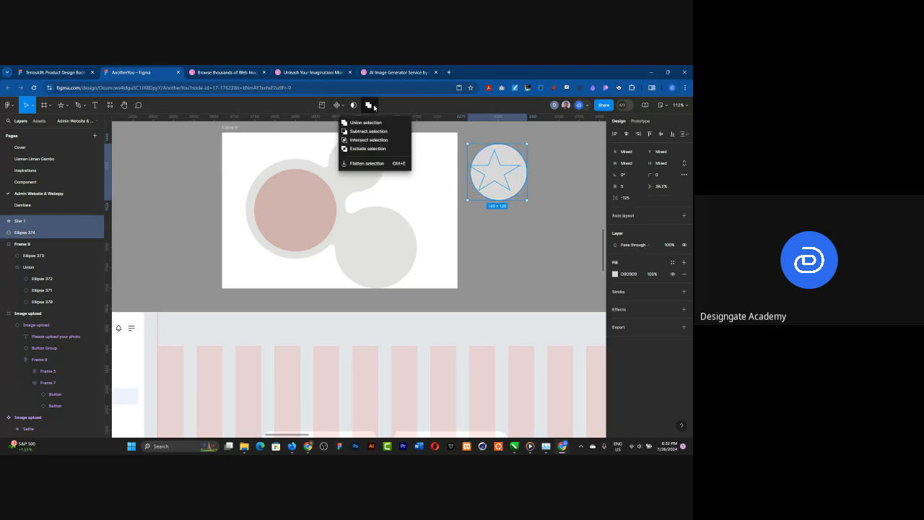
{"action": "left_click", "coordinate": [368, 151]}
{"action": "left_click", "coordinate": [523, 253]}
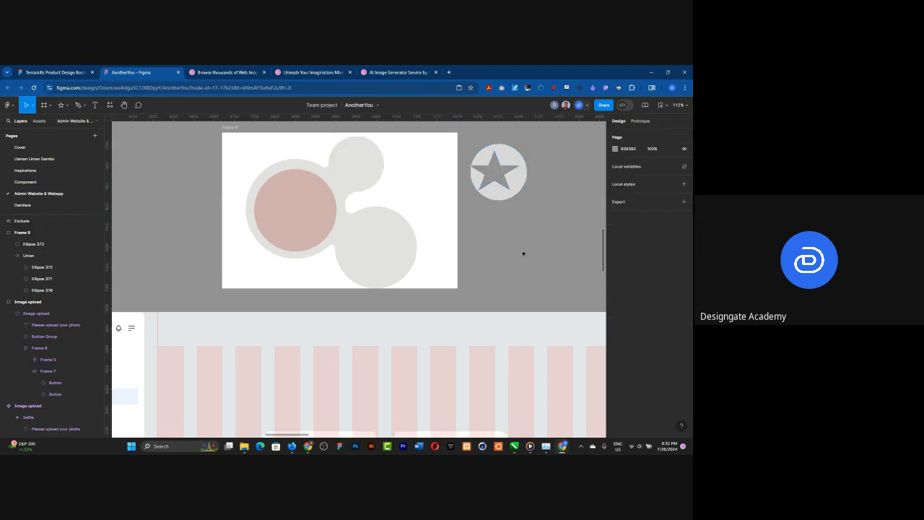
Step: Move the excluded star-and-circle shape to about X 4298, Y 1446, beside the white frame
{"action": "left_click", "coordinate": [517, 189]}
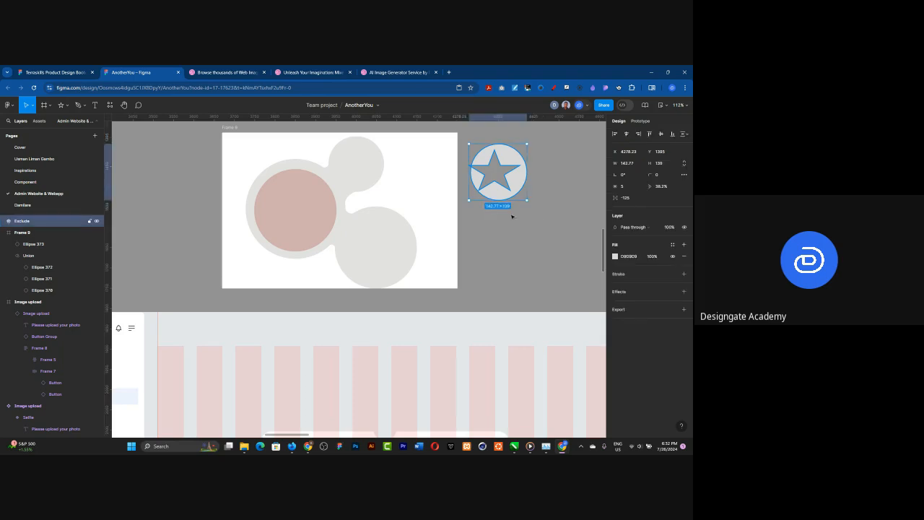
{"action": "left_click_drag", "start_coordinate": [518, 189], "coordinate": [526, 283]}
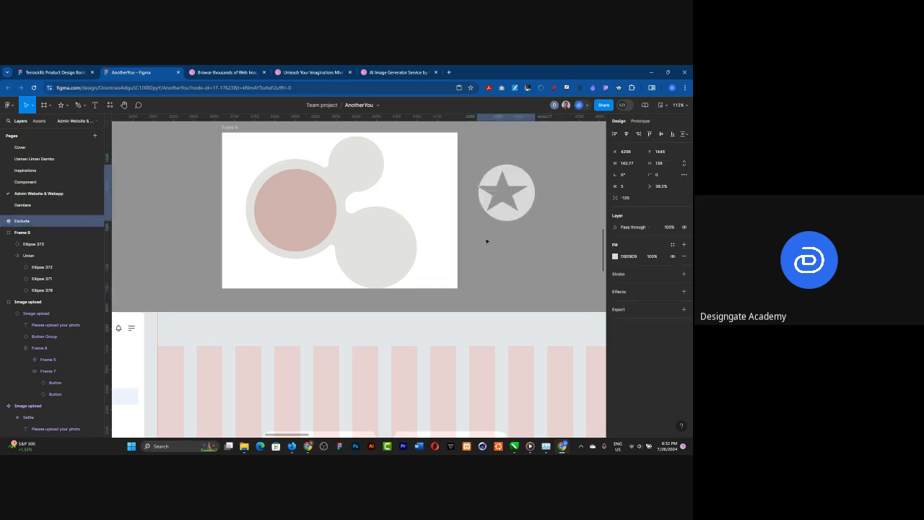
{"action": "left_click", "coordinate": [414, 223]}
Step: Compare the page's notched white card with the cut-out and merged card shapes in the reference image
{"action": "scroll", "coordinate": [300, 186], "scroll_direction": "down", "scroll_amount": 5}
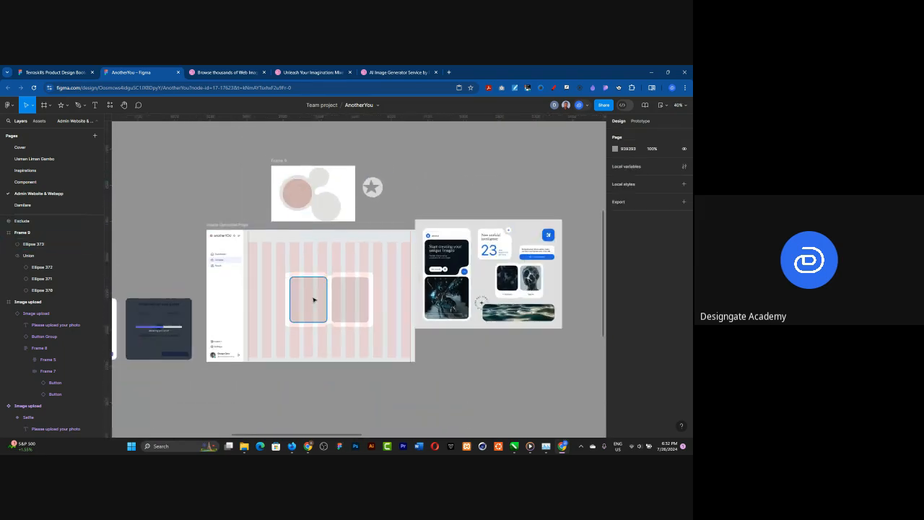
{"action": "scroll", "coordinate": [312, 291], "scroll_direction": "up", "scroll_amount": 10}
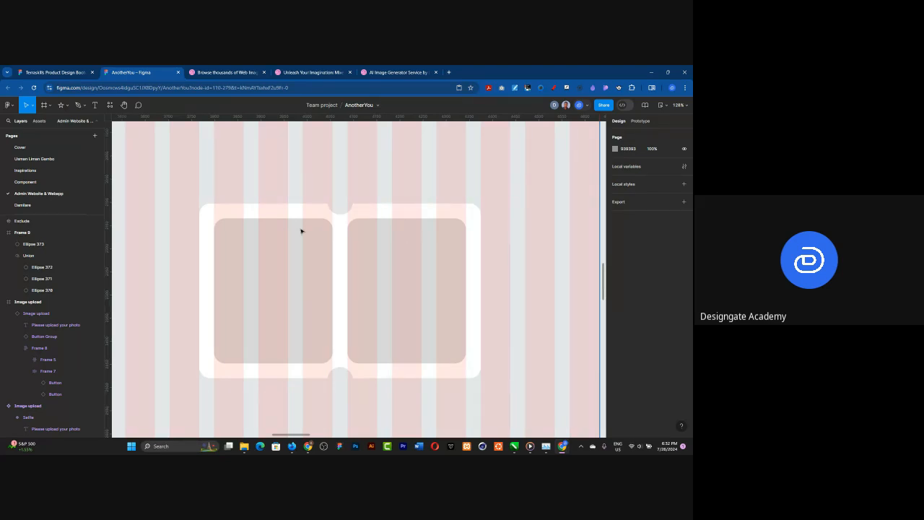
{"action": "scroll", "coordinate": [301, 231], "scroll_direction": "down", "scroll_amount": 1}
{"action": "left_click", "coordinate": [265, 252]}
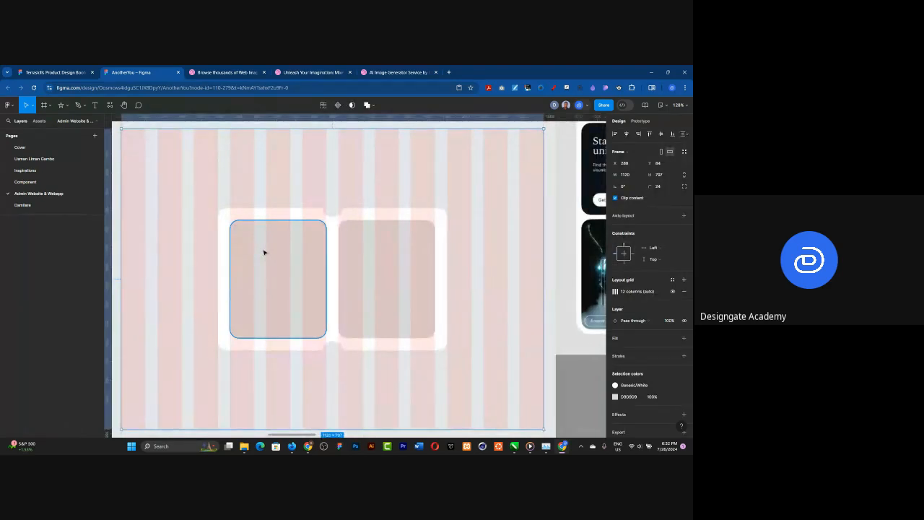
{"action": "scroll", "coordinate": [264, 252], "scroll_direction": "down", "scroll_amount": 3}
{"action": "scroll", "coordinate": [245, 233], "scroll_direction": "down", "scroll_amount": 3}
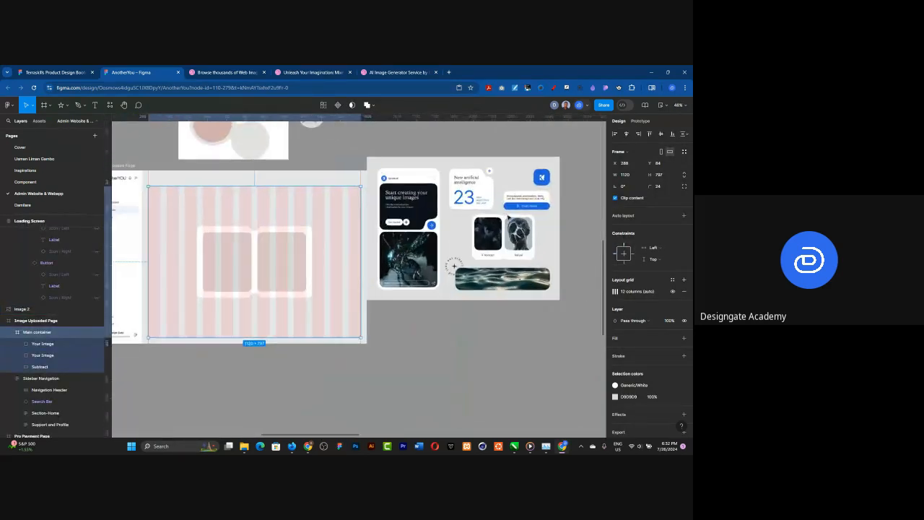
{"action": "scroll", "coordinate": [508, 216], "scroll_direction": "up", "scroll_amount": 5}
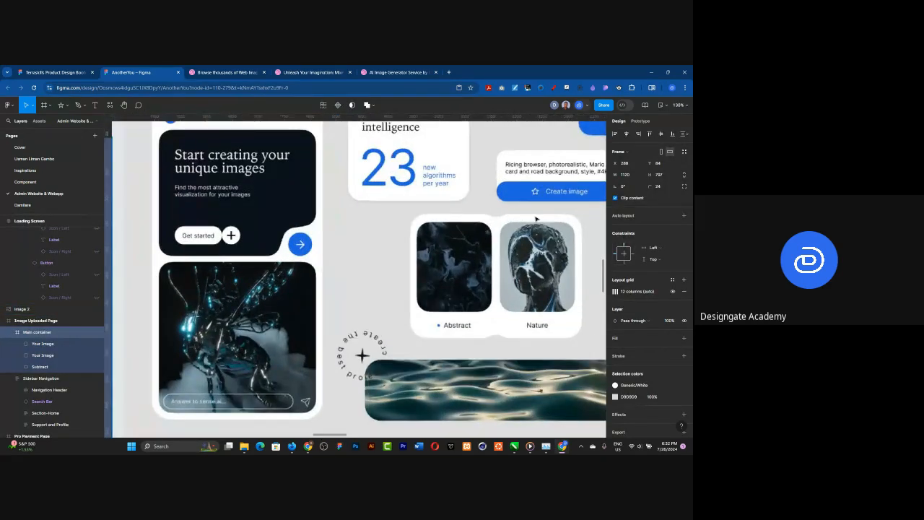
{"action": "scroll", "coordinate": [505, 224], "scroll_direction": "up", "scroll_amount": 3}
{"action": "scroll", "coordinate": [433, 245], "scroll_direction": "down", "scroll_amount": 1}
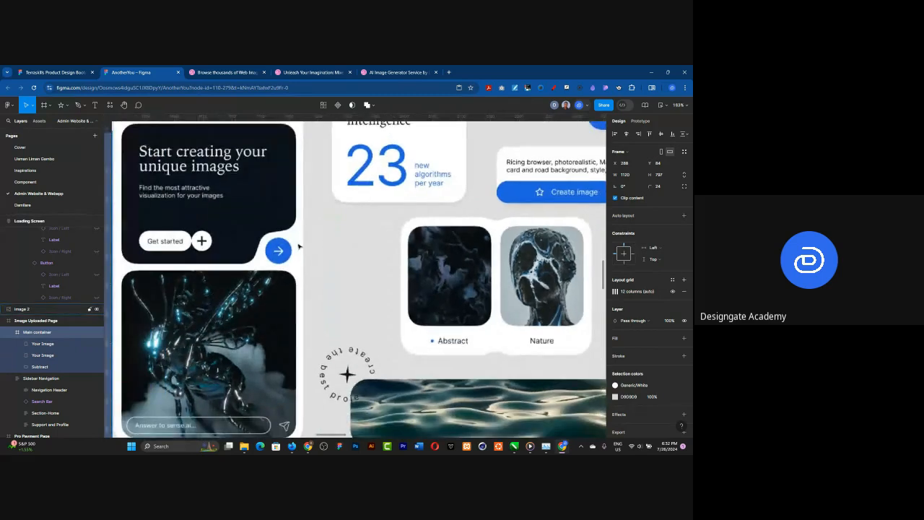
{"action": "scroll", "coordinate": [290, 247], "scroll_direction": "down", "scroll_amount": 3}
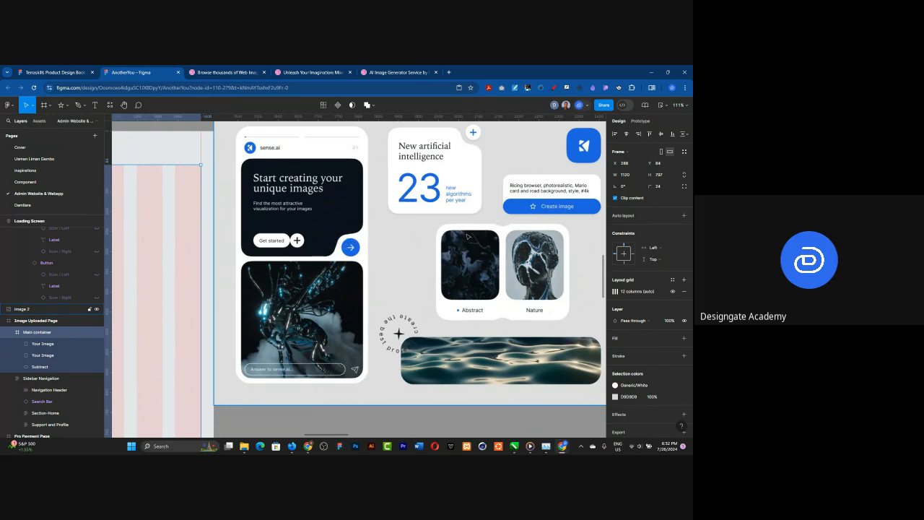
{"action": "scroll", "coordinate": [467, 236], "scroll_direction": "down", "scroll_amount": 2}
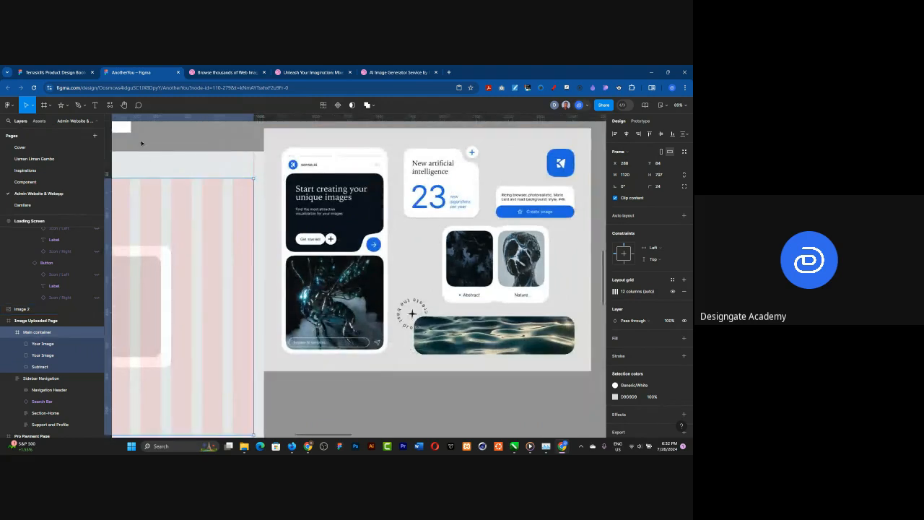
Step: Draw a rectangle about 212 × 139 on the empty canvas below the reference image
{"action": "left_click", "coordinate": [49, 106]}
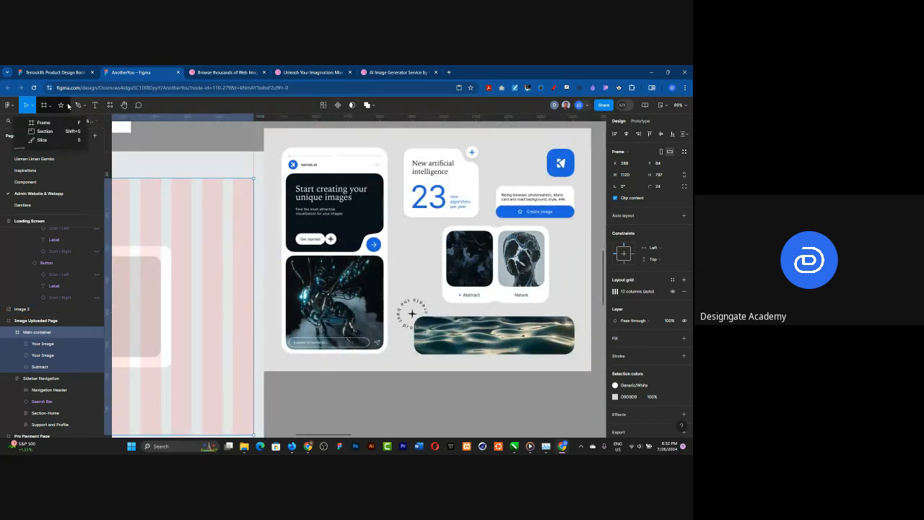
{"action": "left_click", "coordinate": [69, 106]}
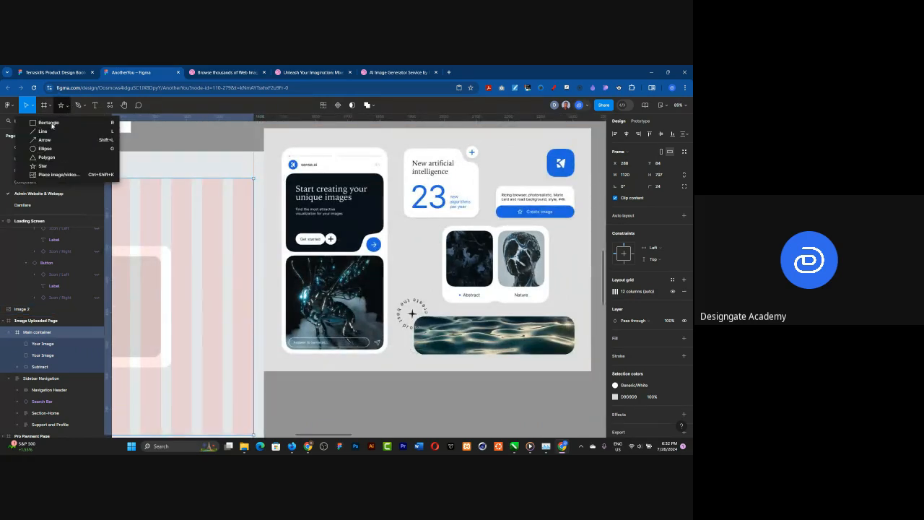
{"action": "left_click", "coordinate": [51, 123]}
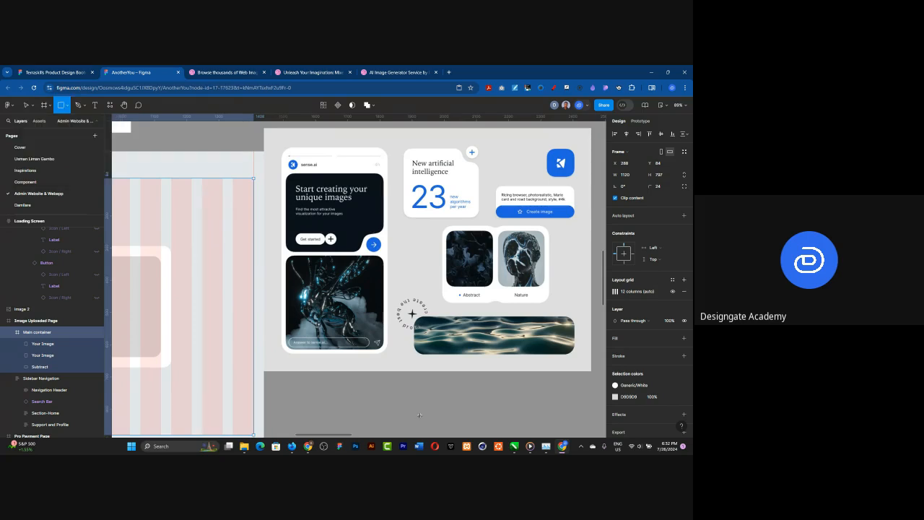
{"action": "left_click_drag", "start_coordinate": [347, 384], "coordinate": [414, 428]}
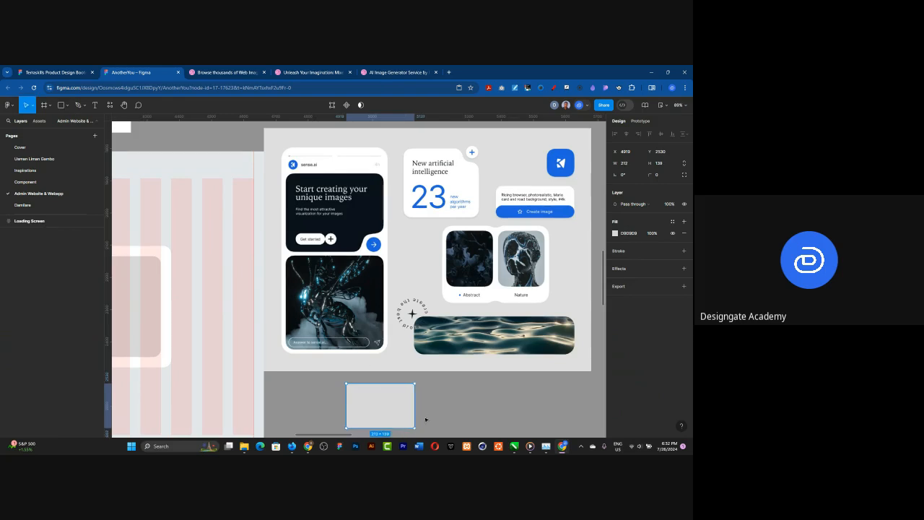
Step: Draw a circle about 63 × 63 and place it over the new rectangle's lower-right corner
{"action": "scroll", "coordinate": [425, 419], "scroll_direction": "down", "scroll_amount": 1}
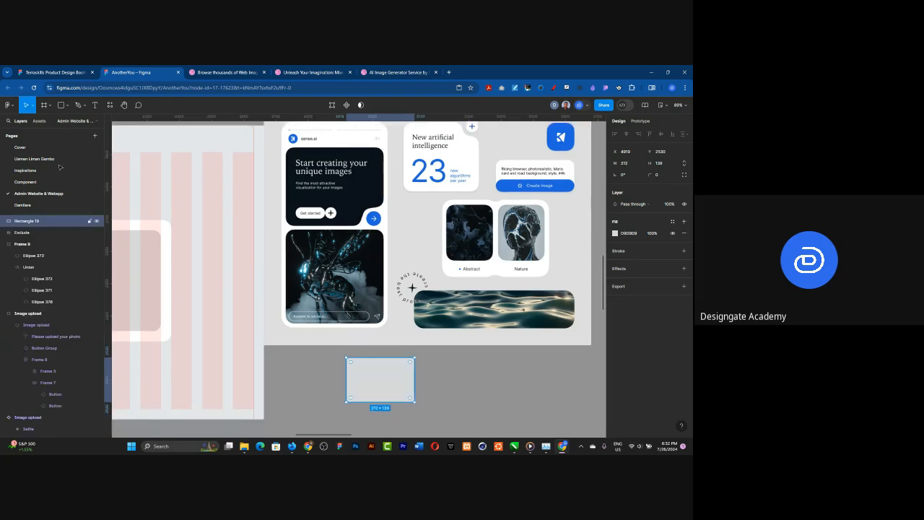
{"action": "left_click", "coordinate": [69, 106]}
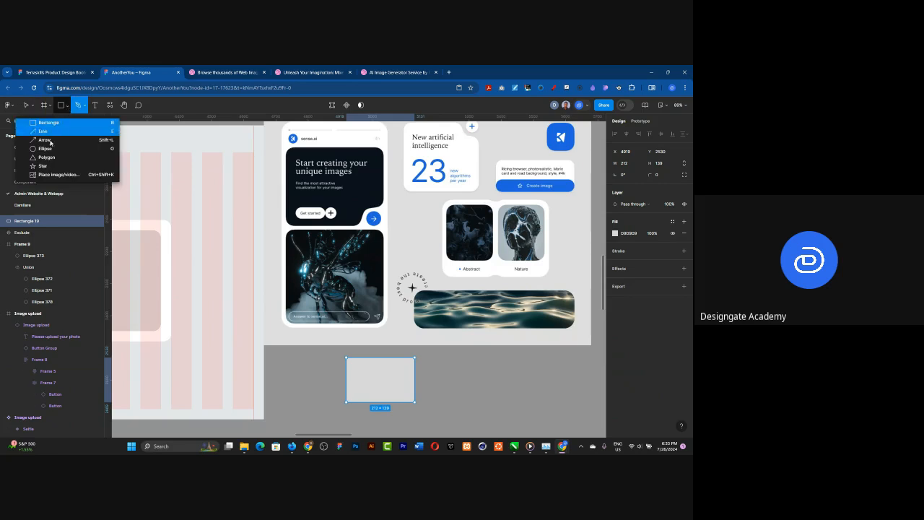
{"action": "left_click", "coordinate": [46, 148]}
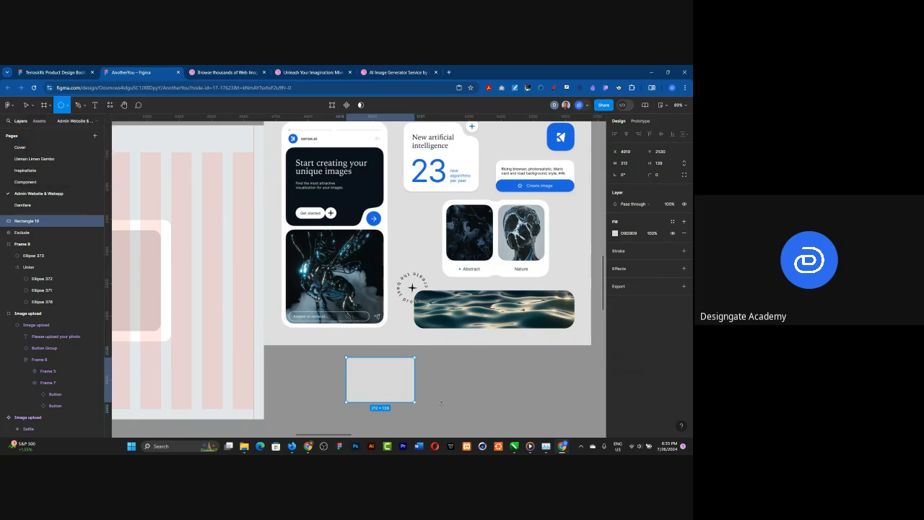
{"action": "mouse_move", "coordinate": [441, 391]}
{"action": "left_mouse_down"}
{"action": "mouse_move", "coordinate": [420, 412]}
{"action": "mouse_move", "coordinate": [413, 397]}
{"action": "left_mouse_up"}
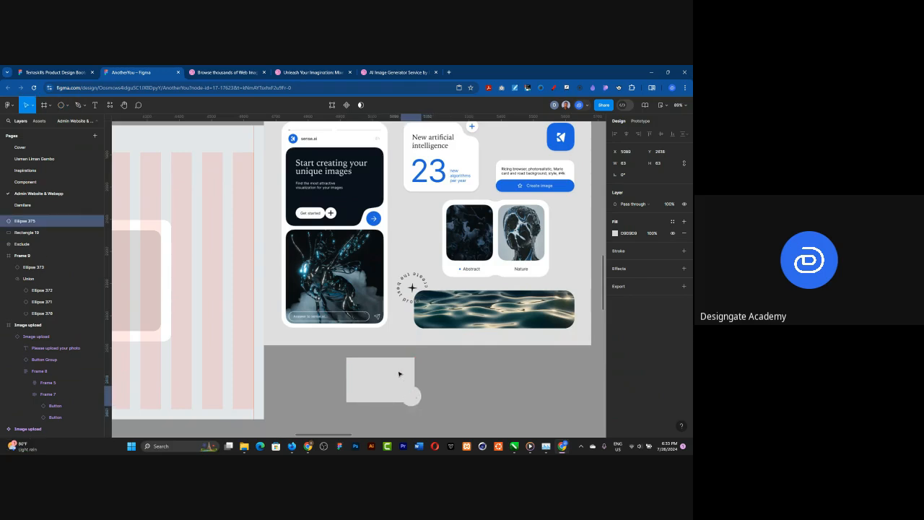
Step: Subtract the corner circle from the rectangle with the Subtract boolean operation
{"action": "left_click", "coordinate": [399, 374], "text": "shift"}
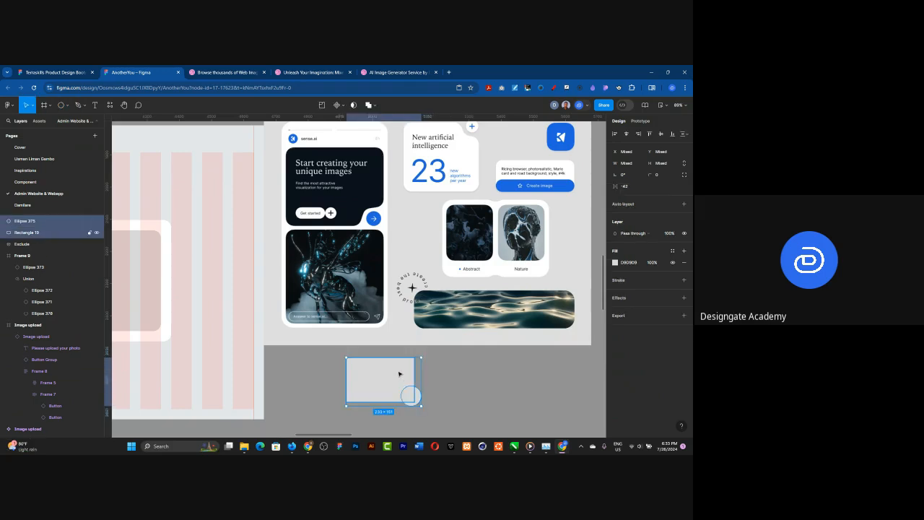
{"action": "left_click", "coordinate": [371, 105]}
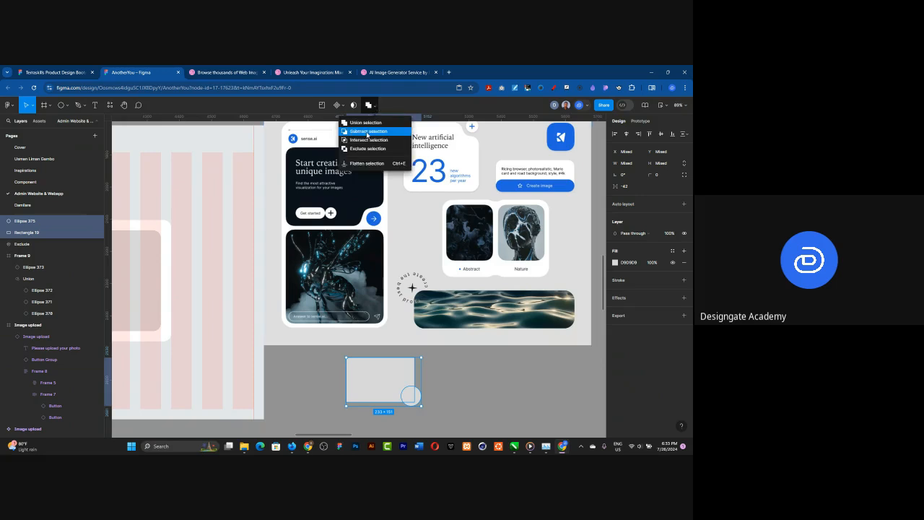
{"action": "left_click", "coordinate": [368, 132]}
Step: Round the notched sample rectangle's corners, trying radii of 50 and 16 before setting 24
{"action": "left_click", "coordinate": [661, 177]}
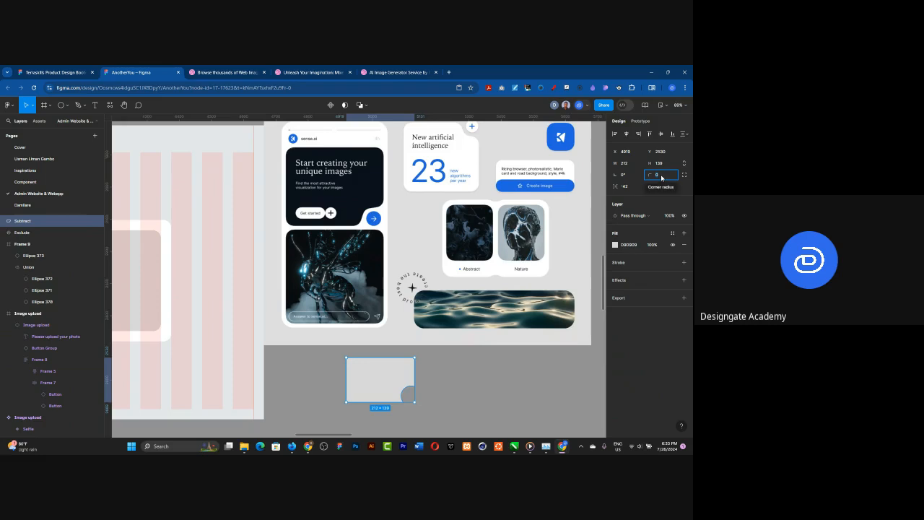
{"action": "type", "text": "50"}
{"action": "key", "text": "Return"}
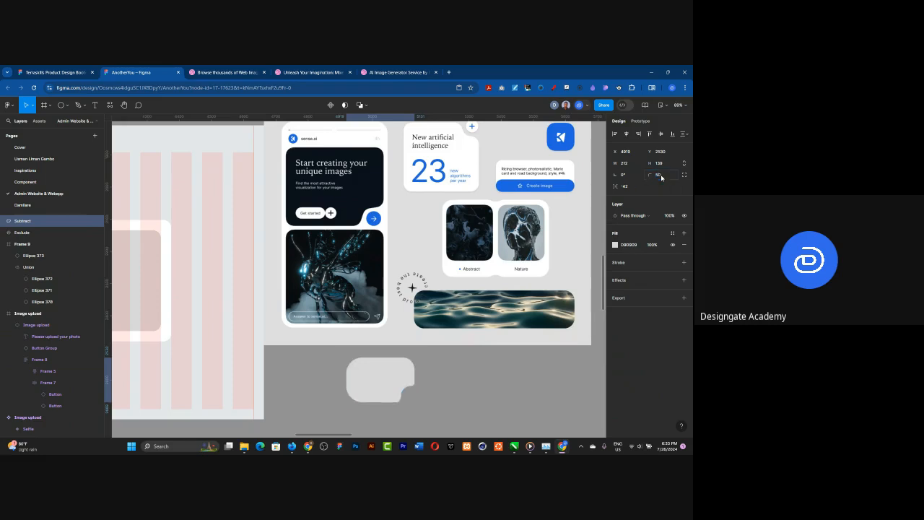
{"action": "left_click", "coordinate": [661, 177]}
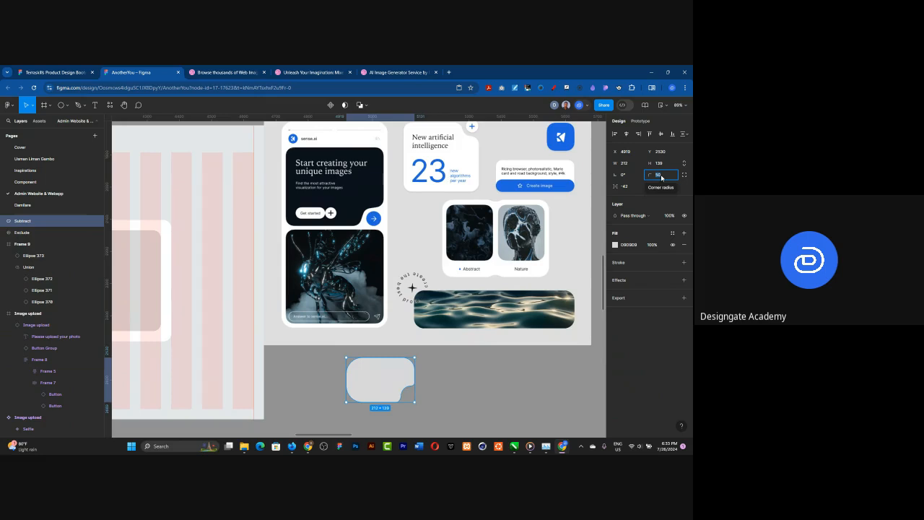
{"action": "type", "text": "16"}
{"action": "key", "text": "Return"}
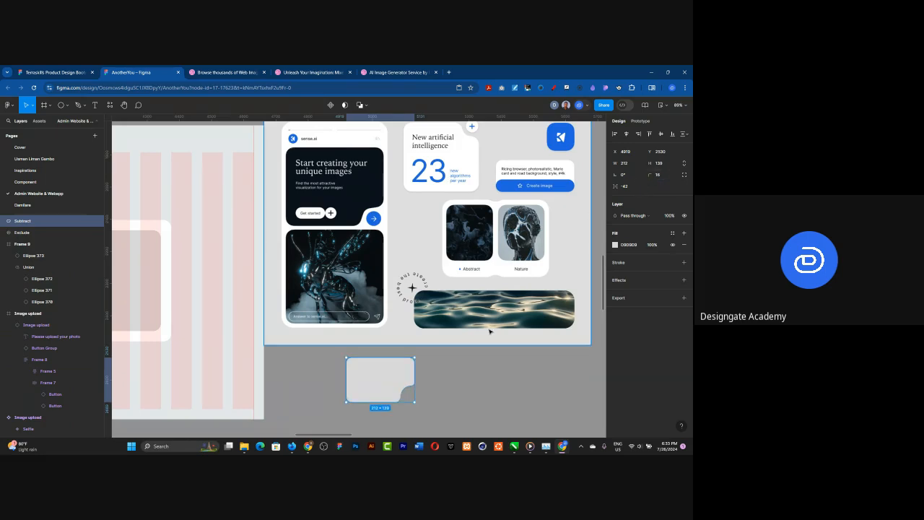
{"action": "left_click", "coordinate": [660, 177]}
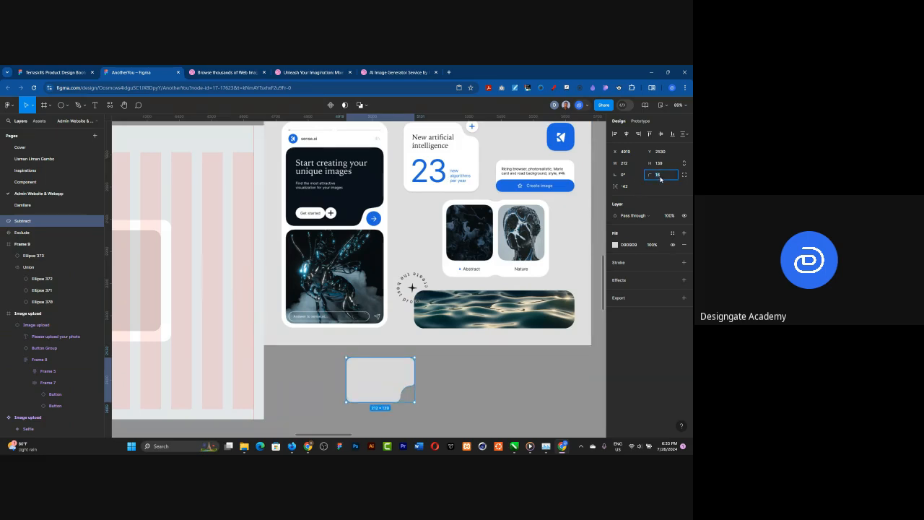
{"action": "type", "text": "24"}
{"action": "key", "text": "Return"}
{"action": "key", "text": "Escape"}
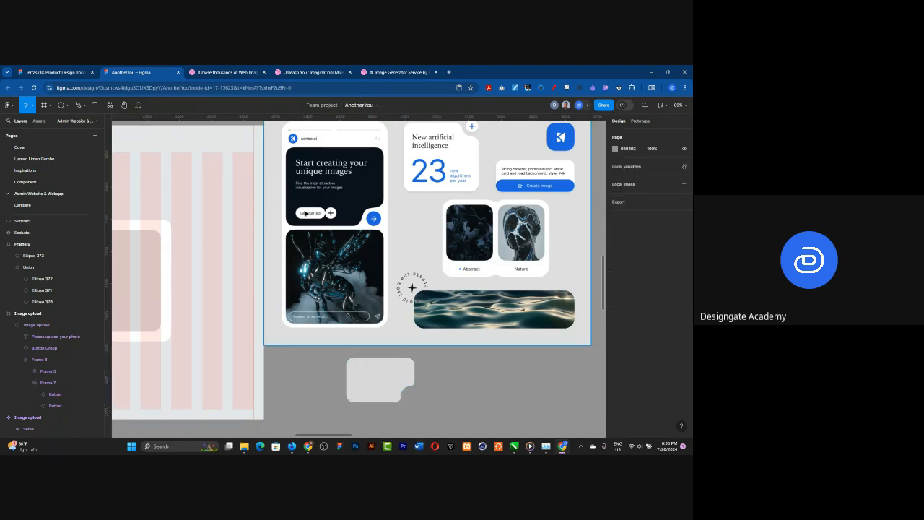
Step: Delete the notched sample rectangle from the canvas below the reference image
{"action": "left_click", "coordinate": [395, 380]}
{"action": "key", "text": "Delete"}
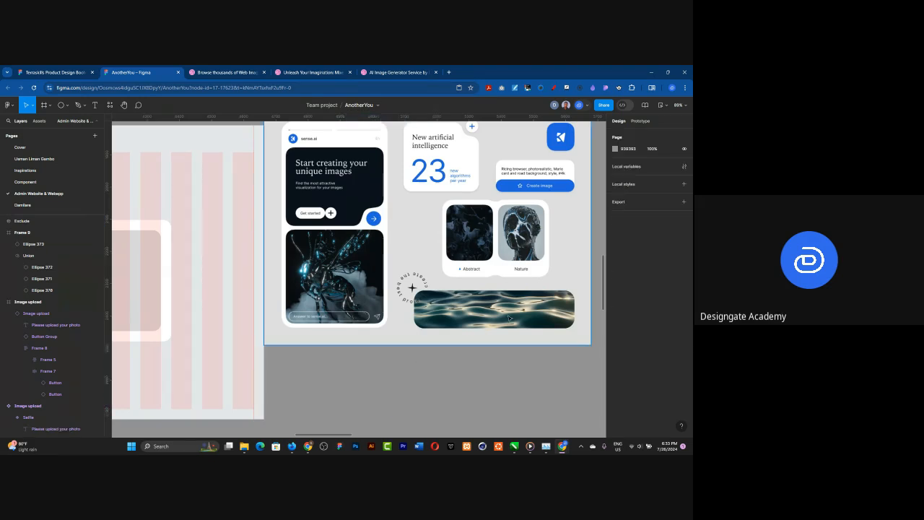
Step: Set the corner radius of the Image Uploaded Page's notched white card to 24
{"action": "scroll", "coordinate": [509, 317], "scroll_direction": "down", "scroll_amount": 2}
{"action": "scroll", "coordinate": [509, 318], "scroll_direction": "down", "scroll_amount": 1}
{"action": "scroll", "coordinate": [327, 292], "scroll_direction": "up", "scroll_amount": 4}
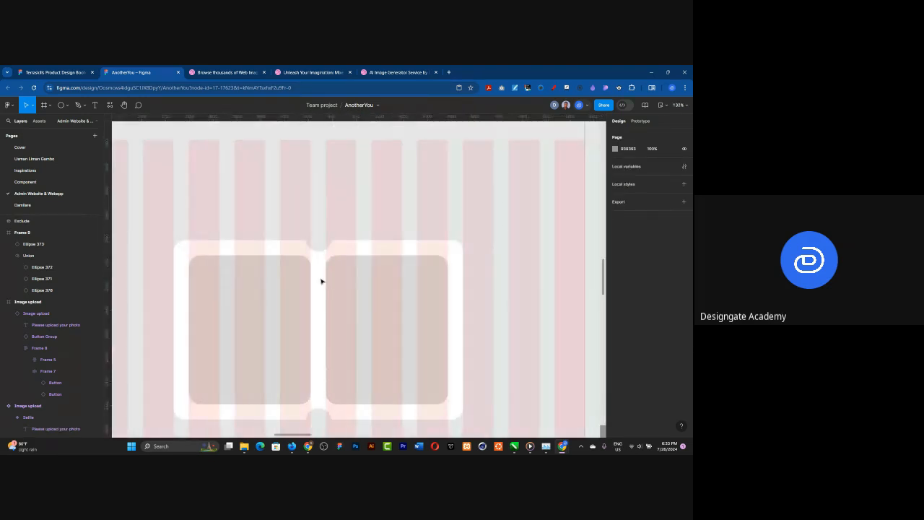
{"action": "left_click", "coordinate": [312, 261]}
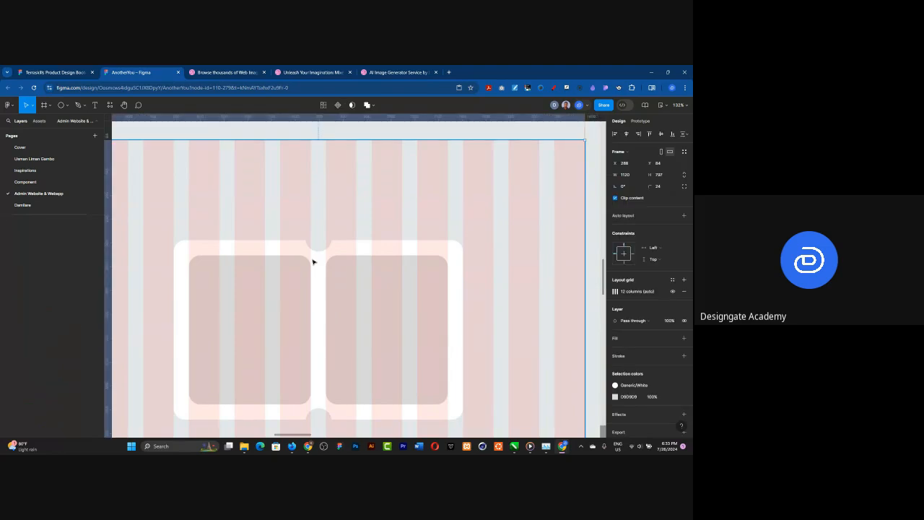
{"action": "left_click", "coordinate": [313, 262]}
{"action": "left_click", "coordinate": [661, 175]}
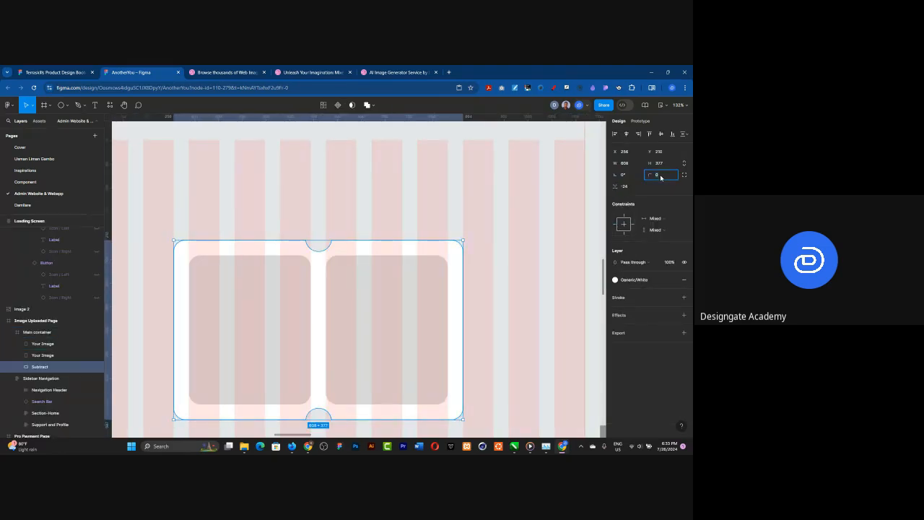
{"action": "type", "text": "24"}
{"action": "key", "text": "Return"}
Step: Try corner radii of 50 and 40 on the white card and return it to 24
{"action": "left_click", "coordinate": [661, 177]}
{"action": "type", "text": "50"}
{"action": "key", "text": "Return"}
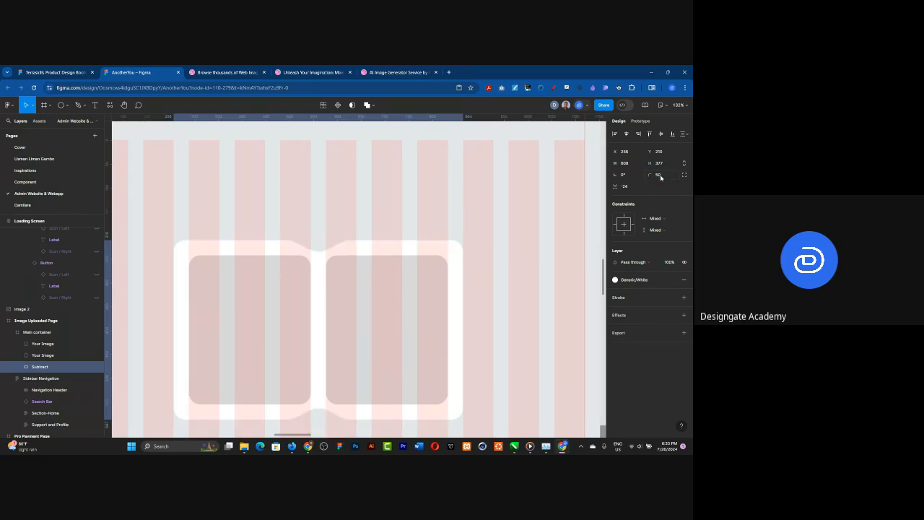
{"action": "left_click", "coordinate": [660, 177]}
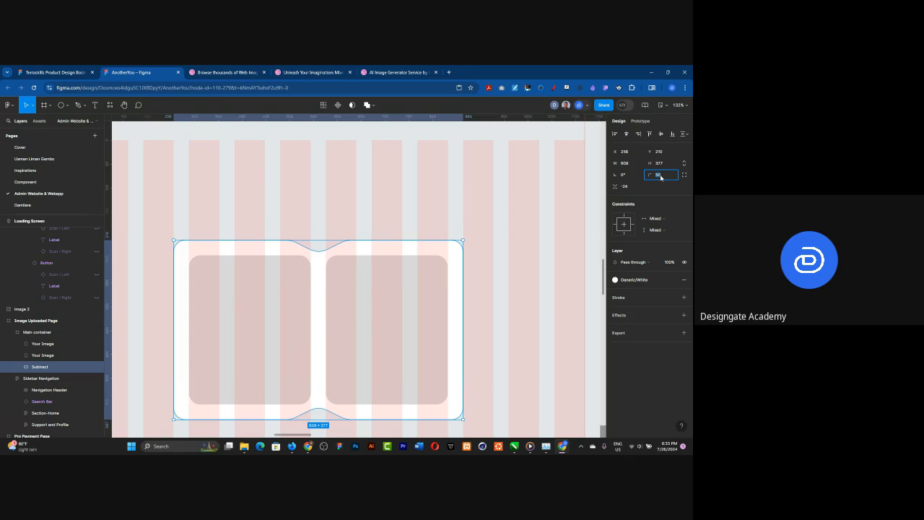
{"action": "type", "text": "40"}
{"action": "key", "text": "Return"}
{"action": "left_click", "coordinate": [660, 176]}
{"action": "type", "text": "24"}
{"action": "key", "text": "Return"}
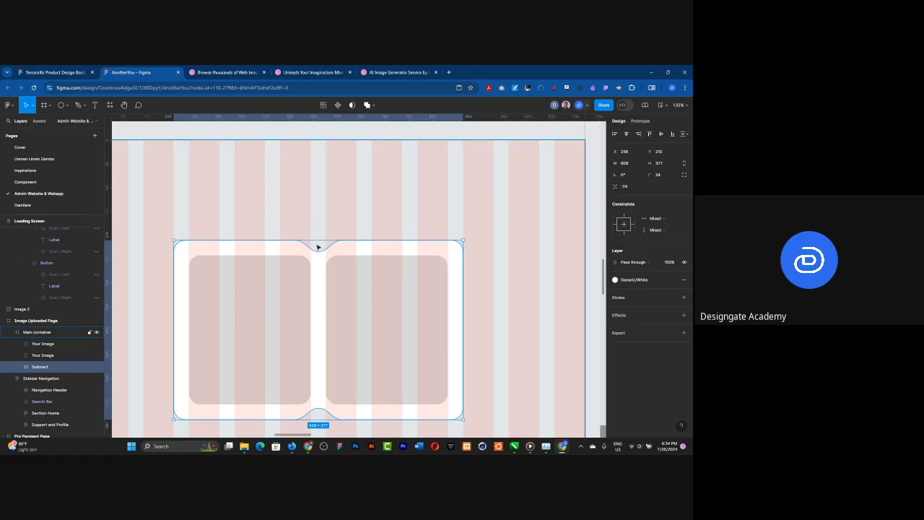
Step: Make the white card's lower notch shallower by moving its subtracted circle down to Y 575
{"action": "left_click", "coordinate": [18, 367]}
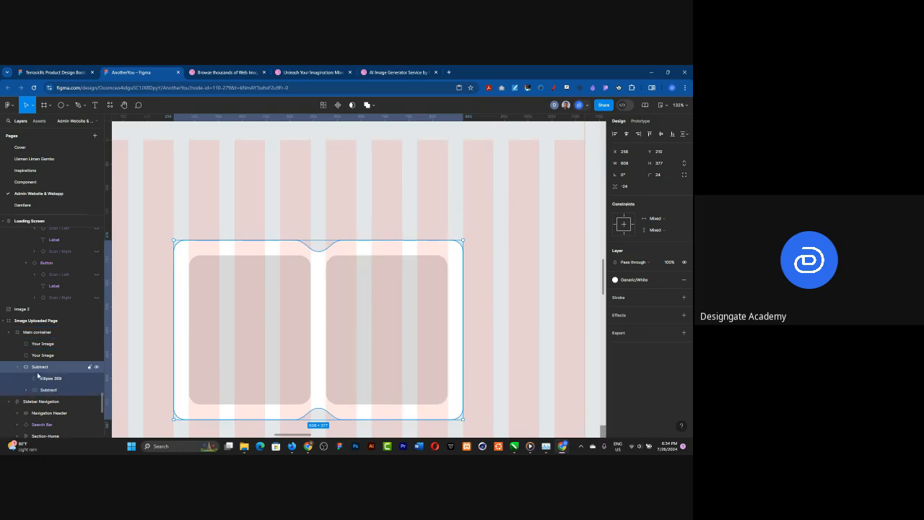
{"action": "left_click", "coordinate": [48, 379]}
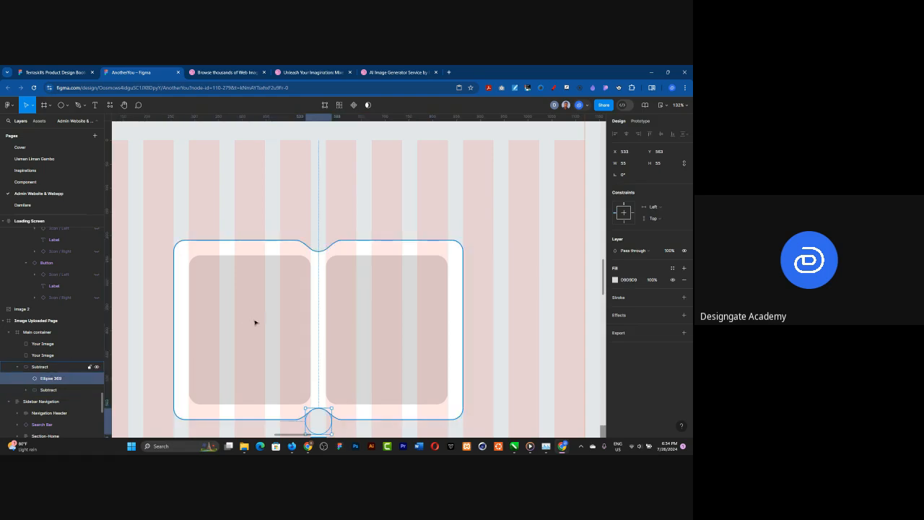
{"action": "scroll", "coordinate": [294, 340], "scroll_direction": "down", "scroll_amount": 1}
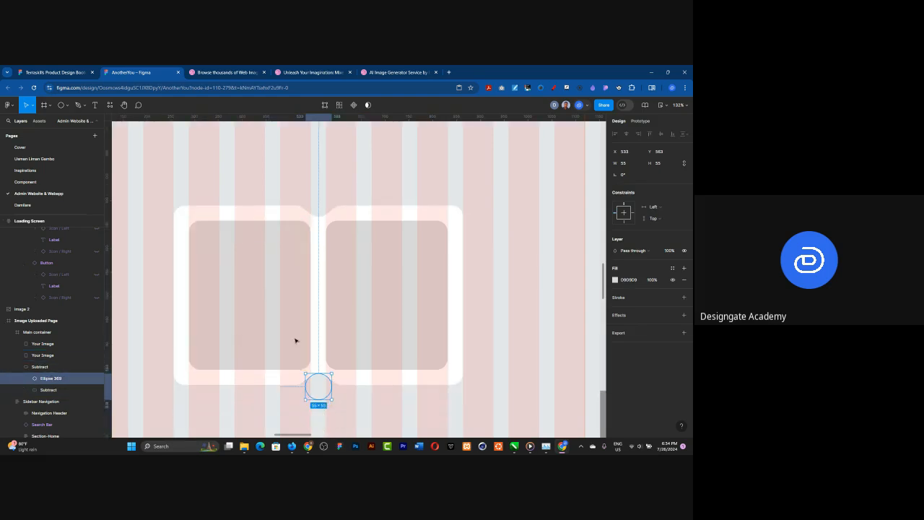
{"action": "scroll", "coordinate": [317, 417], "scroll_direction": "up", "scroll_amount": 2}
{"action": "scroll", "coordinate": [316, 417], "scroll_direction": "up", "scroll_amount": 3}
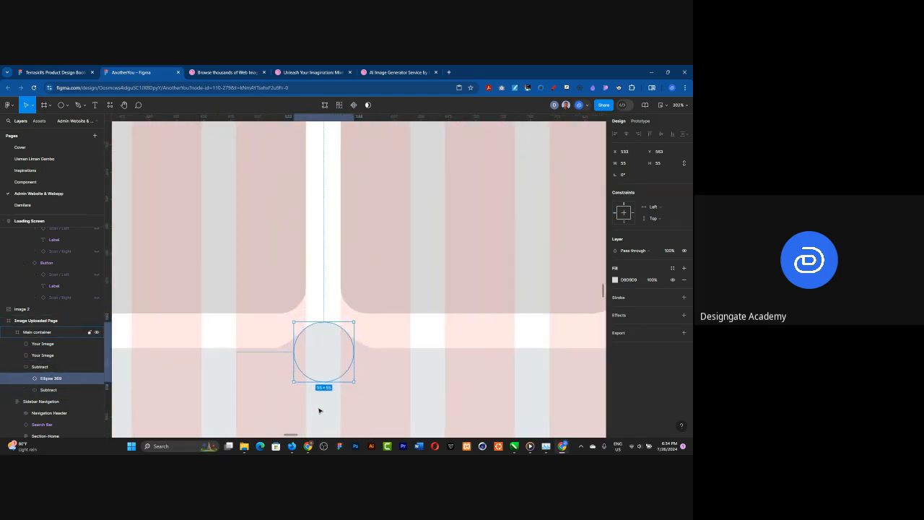
{"action": "key", "text": "Down"}
{"action": "key", "text": "Down"}
{"action": "key", "text": "Down"}
{"action": "key", "text": "Down"}
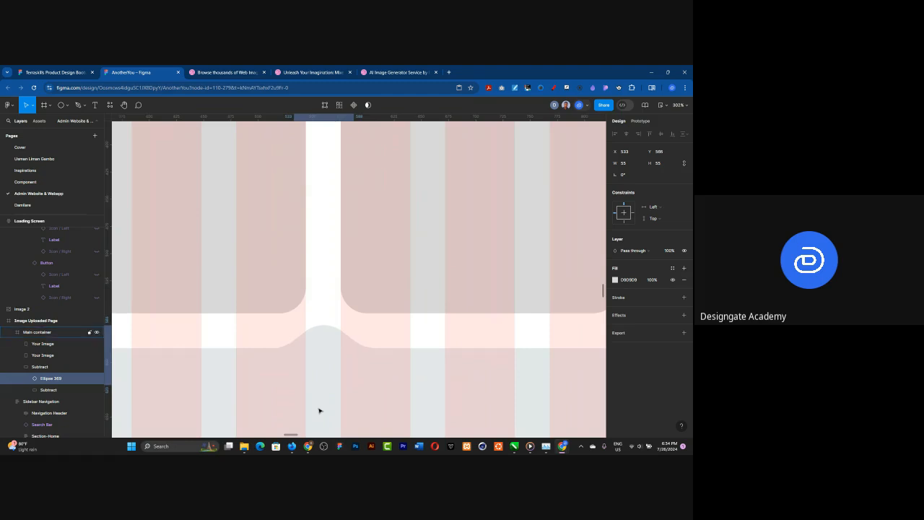
{"action": "key", "text": "Down"}
{"action": "key", "text": "Down"}
{"action": "key", "text": "Down"}
{"action": "key", "text": "Down"}
{"action": "key", "text": "Down"}
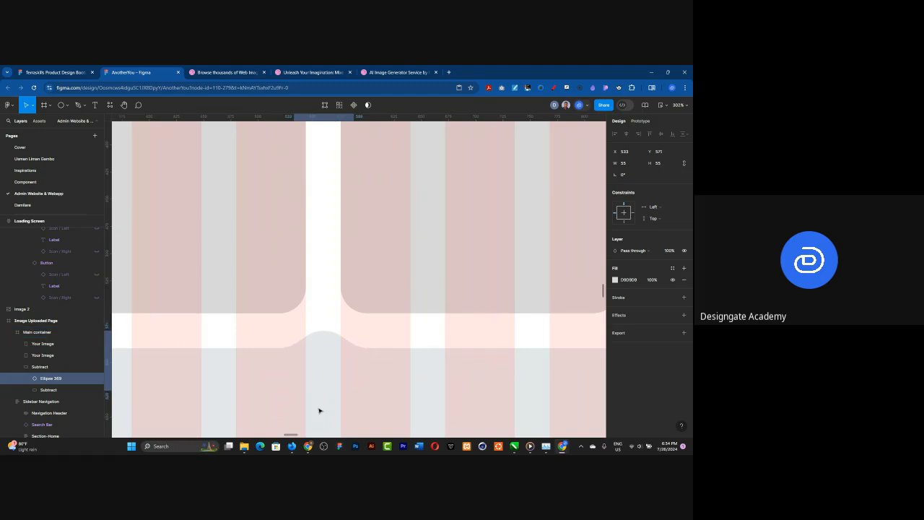
{"action": "key", "text": "Down"}
{"action": "key", "text": "Down"}
{"action": "key", "text": "Down"}
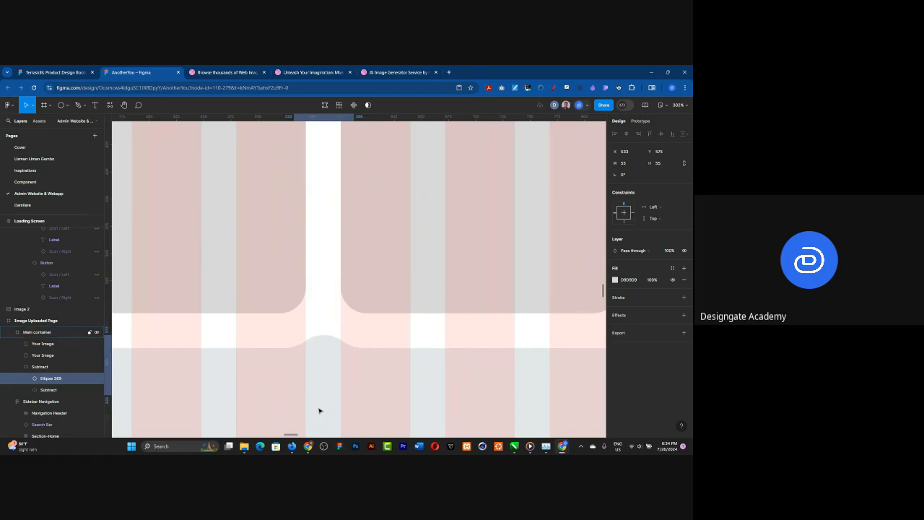
Step: Make the white card's upper notch shallower by moving its nested subtracted circle up to Y 167
{"action": "scroll", "coordinate": [425, 388], "scroll_direction": "down", "scroll_amount": 10}
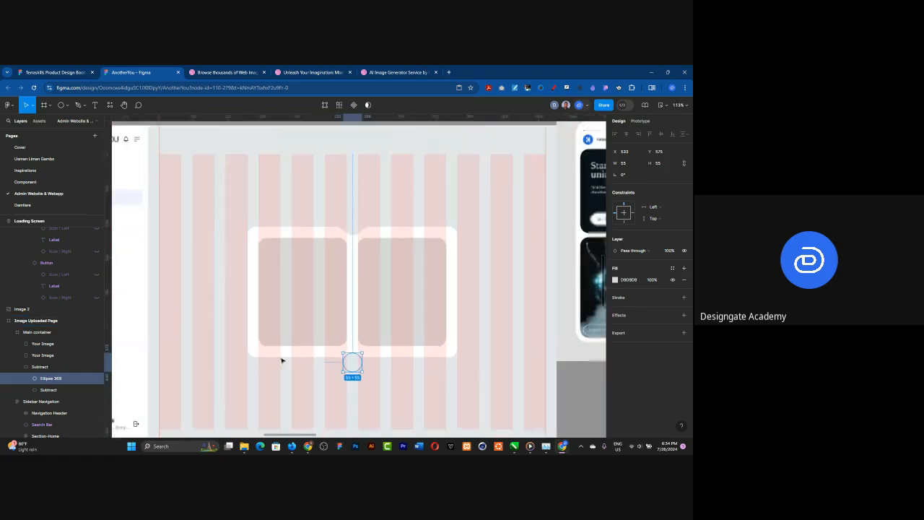
{"action": "left_click", "coordinate": [23, 390]}
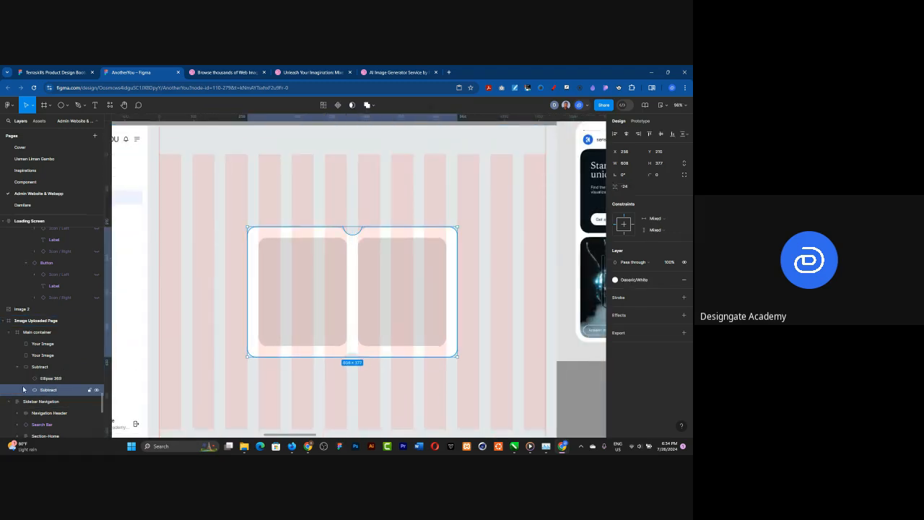
{"action": "left_click", "coordinate": [26, 389]}
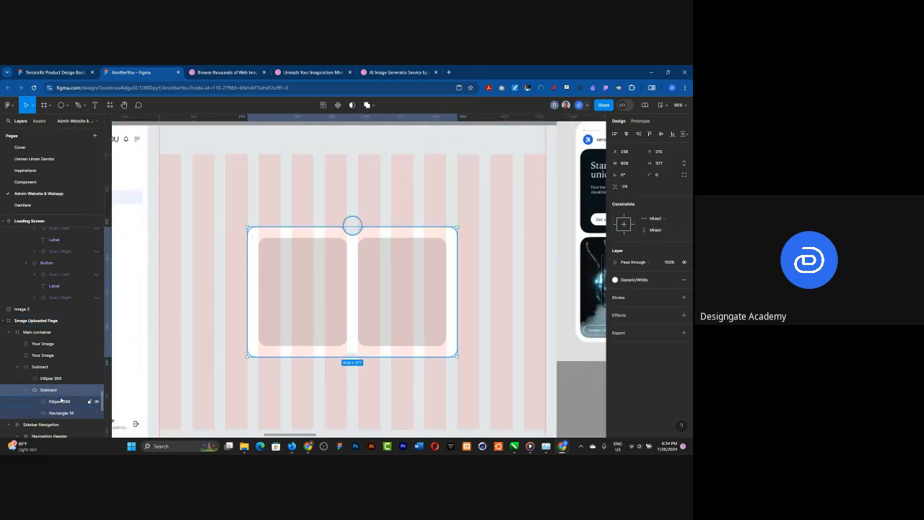
{"action": "left_click", "coordinate": [61, 400]}
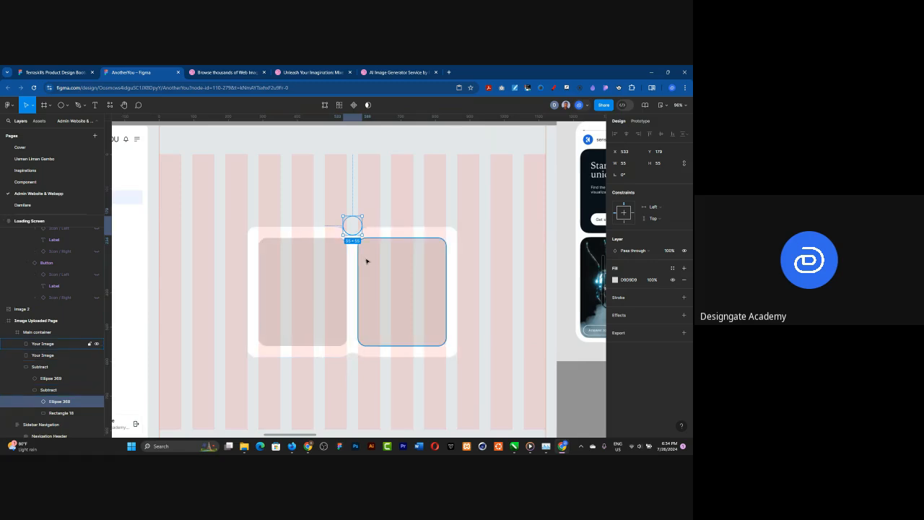
{"action": "key", "text": "Up"}
{"action": "key", "text": "Up"}
{"action": "key", "text": "Up"}
{"action": "key", "text": "Up"}
{"action": "key", "text": "Up"}
{"action": "key", "text": "Up"}
{"action": "key", "text": "Up"}
{"action": "key", "text": "Up"}
{"action": "key", "text": "Up"}
{"action": "key", "text": "Up"}
{"action": "key", "text": "Up"}
{"action": "key", "text": "Up"}
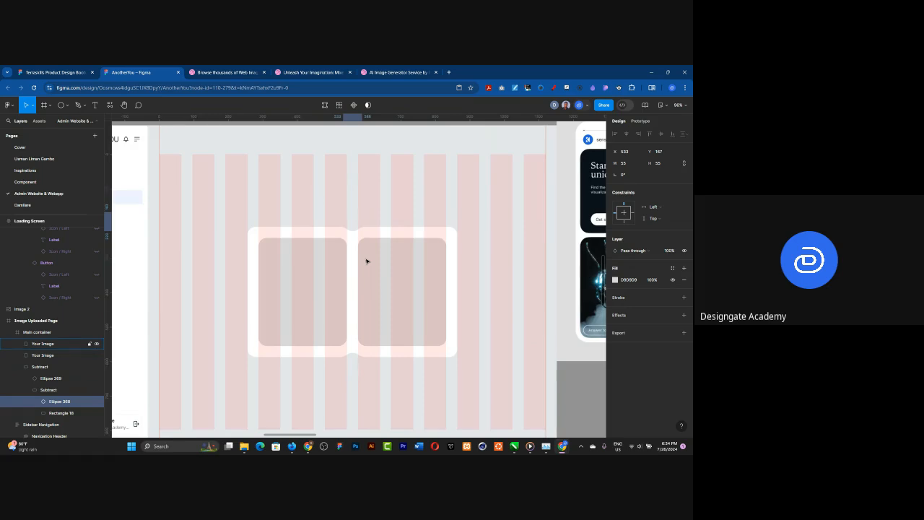
Step: Hide the 12-column layout grid of the page's Main container frame
{"action": "scroll", "coordinate": [276, 227], "scroll_direction": "down", "scroll_amount": 3}
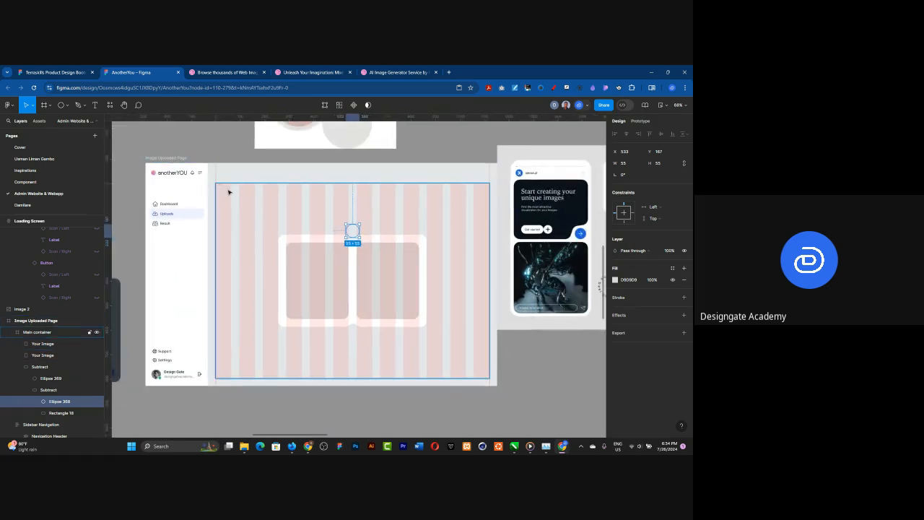
{"action": "left_click", "coordinate": [229, 192]}
{"action": "left_click", "coordinate": [673, 292]}
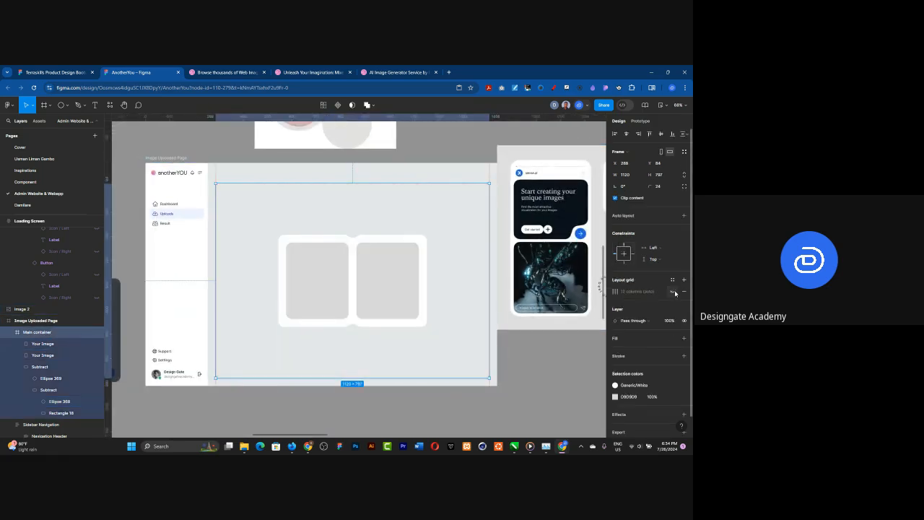
{"action": "left_click", "coordinate": [529, 385]}
Step: Compare the page's softened notched card with the paired Abstract and Nature image card in the reference image
{"action": "scroll", "coordinate": [245, 285], "scroll_direction": "down", "scroll_amount": 2}
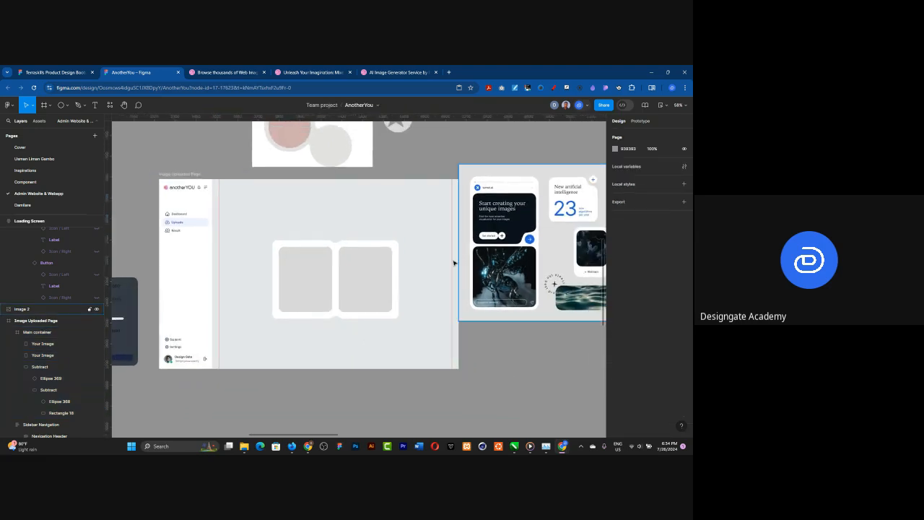
{"action": "scroll", "coordinate": [268, 238], "scroll_direction": "down", "scroll_amount": 2}
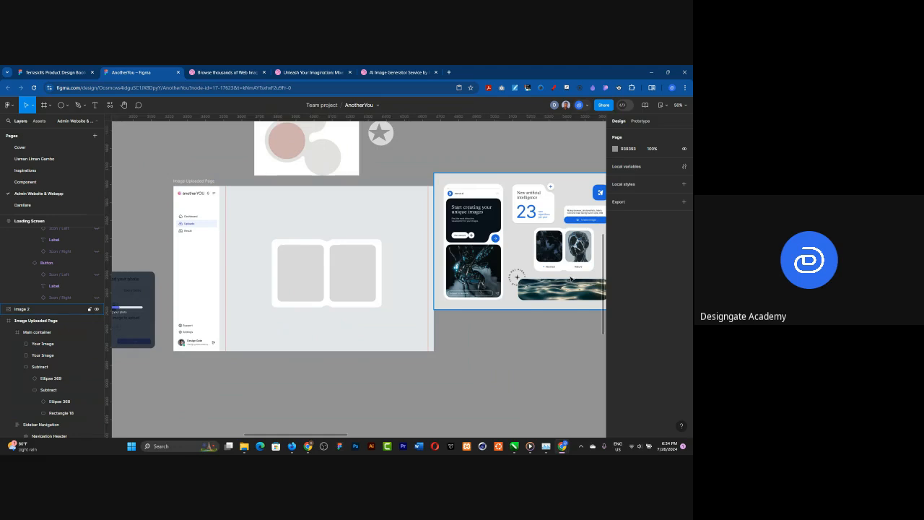
{"action": "left_click", "coordinate": [400, 275]}
{"action": "scroll", "coordinate": [231, 256], "scroll_direction": "down", "scroll_amount": 2}
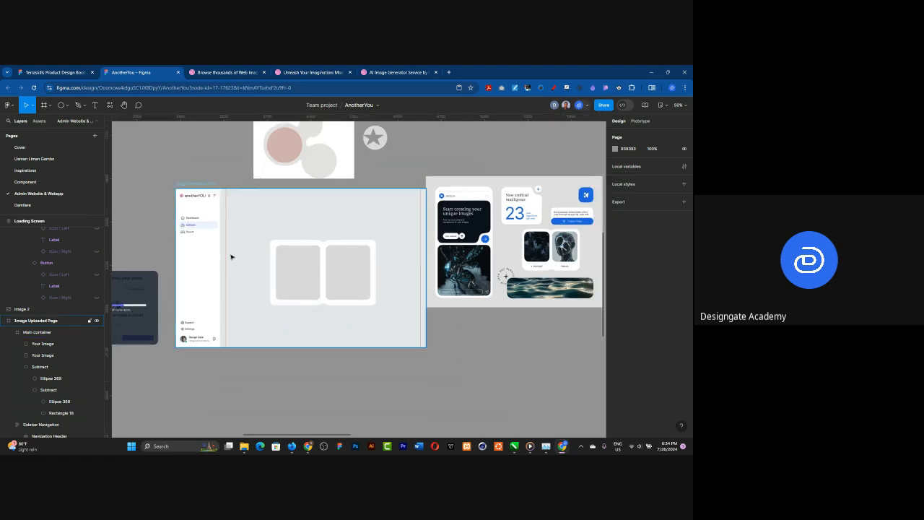
{"action": "left_click", "coordinate": [534, 291]}
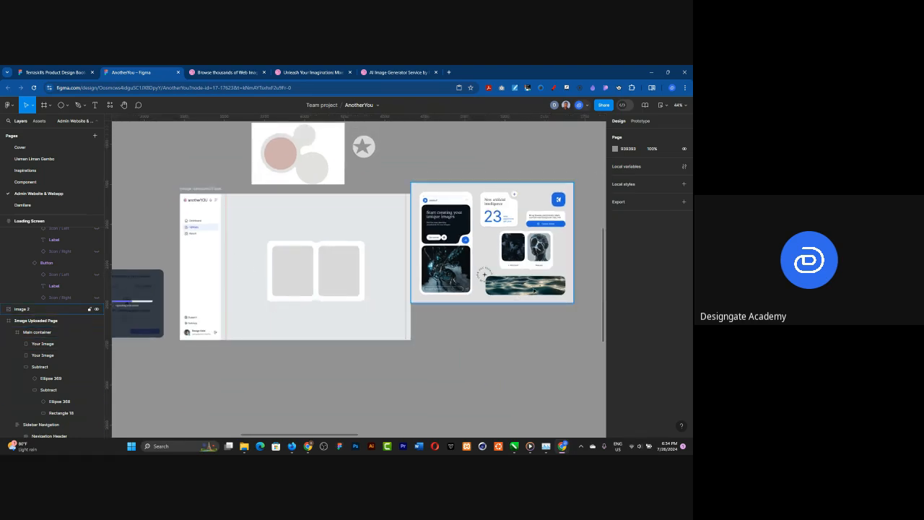
{"action": "scroll", "coordinate": [535, 290], "scroll_direction": "up", "scroll_amount": 5}
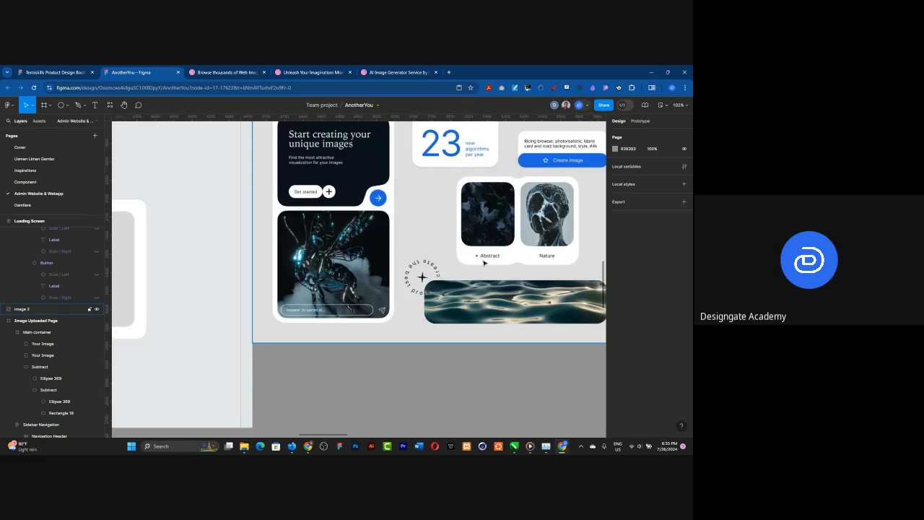
{"action": "scroll", "coordinate": [483, 263], "scroll_direction": "down", "scroll_amount": 3}
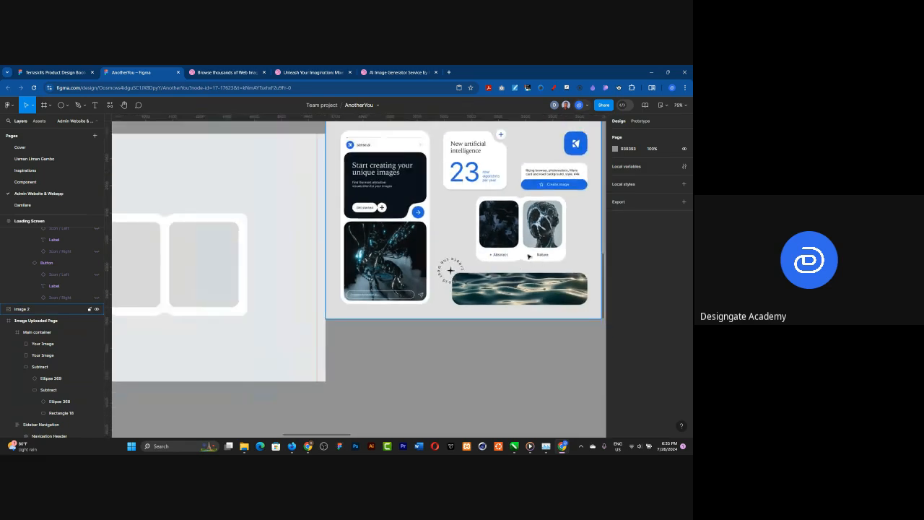
{"action": "scroll", "coordinate": [549, 267], "scroll_direction": "down", "scroll_amount": 4}
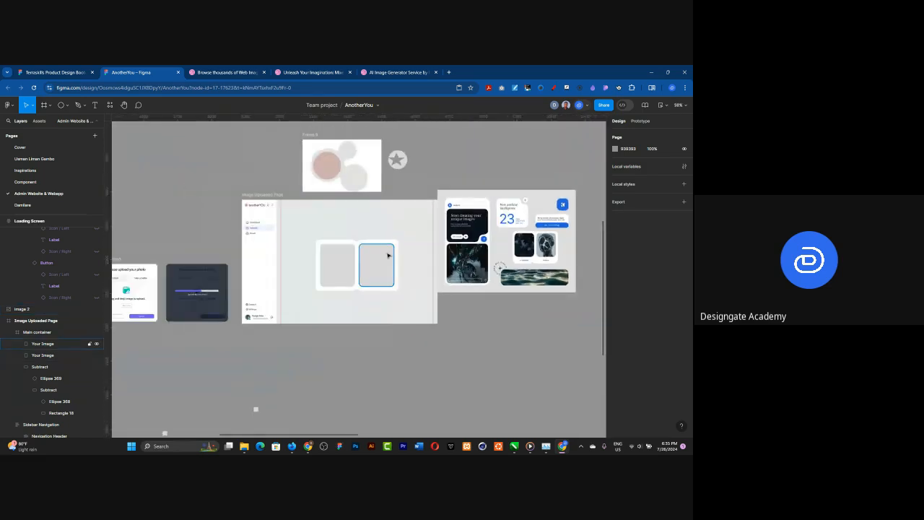
{"action": "scroll", "coordinate": [333, 269], "scroll_direction": "up", "scroll_amount": 2}
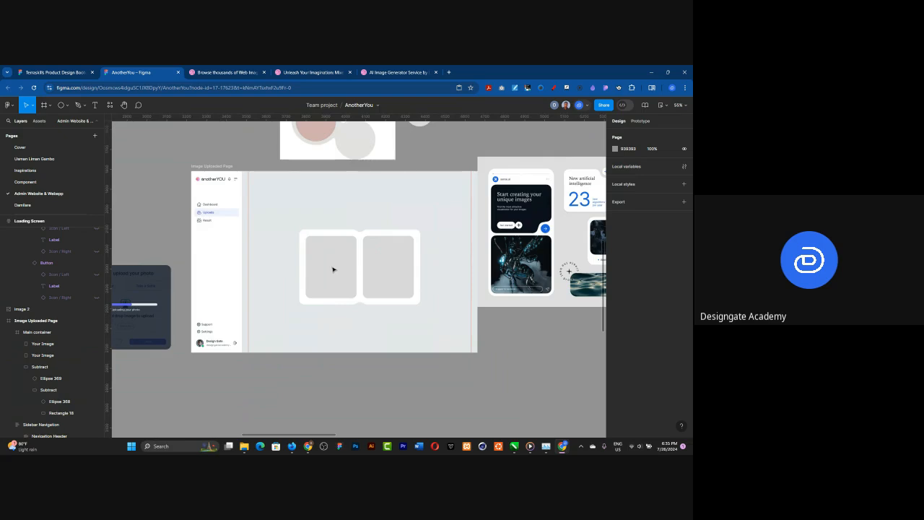
Step: Check the padding around the second image placeholder and set the notched white card's corner radius to 32+24
{"action": "scroll", "coordinate": [333, 269], "scroll_direction": "up", "scroll_amount": 2}
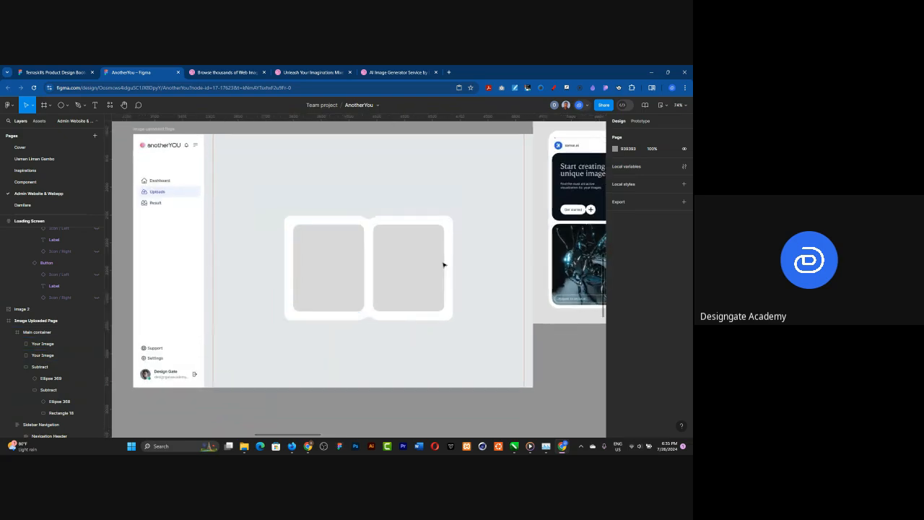
{"action": "scroll", "coordinate": [437, 261], "scroll_direction": "up", "scroll_amount": 5}
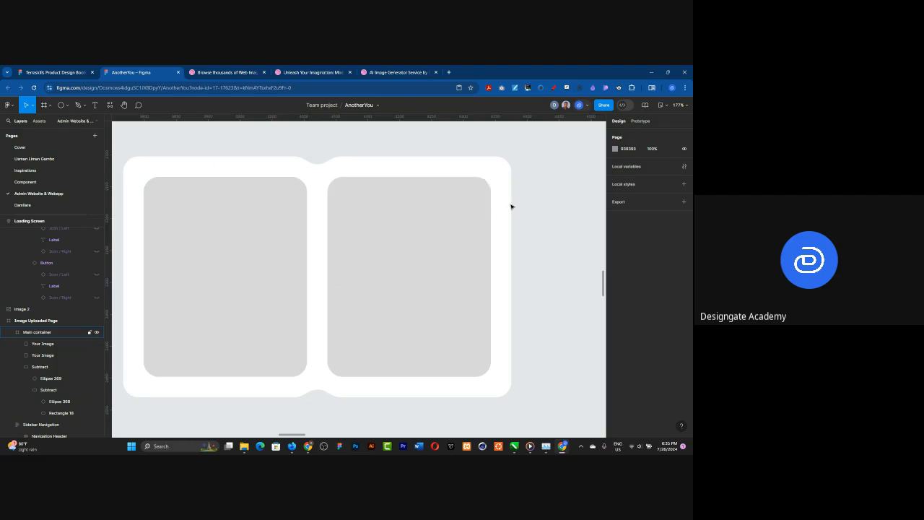
{"action": "double_click", "coordinate": [467, 203]}
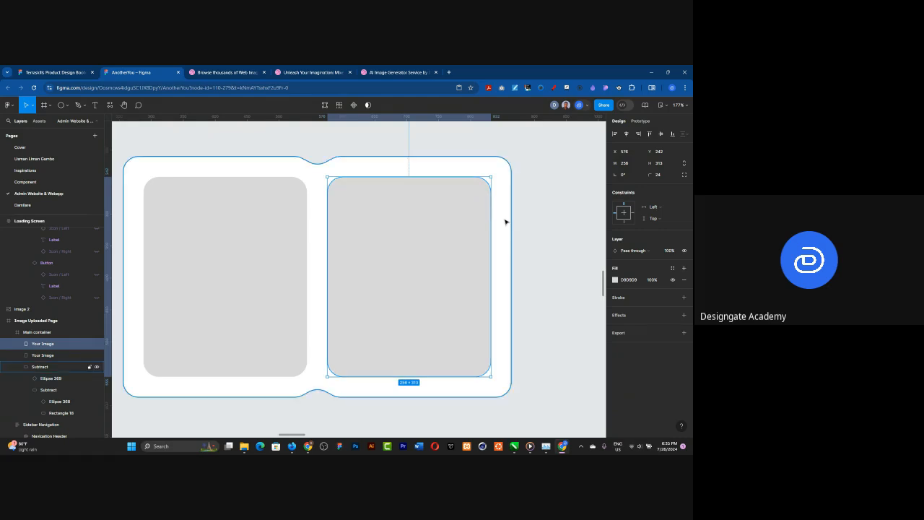
{"action": "key", "text": "alt"}
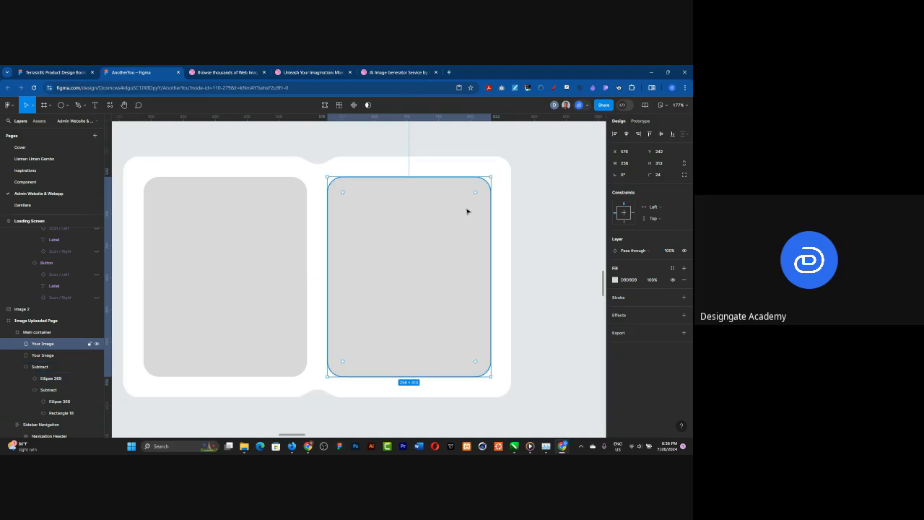
{"action": "left_click", "coordinate": [499, 177]}
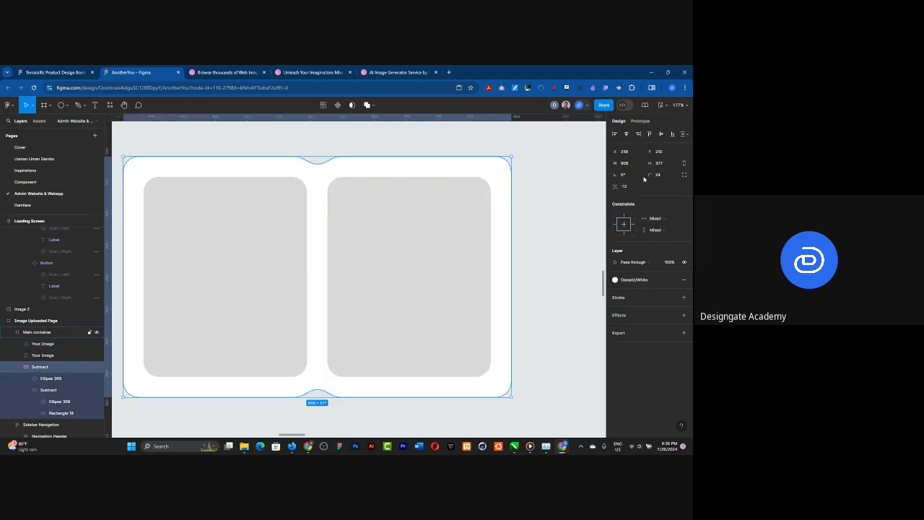
{"action": "left_click", "coordinate": [659, 174]}
{"action": "double_click", "coordinate": [661, 178]}
{"action": "type", "text": "32+24"}
{"action": "key", "text": "Return"}
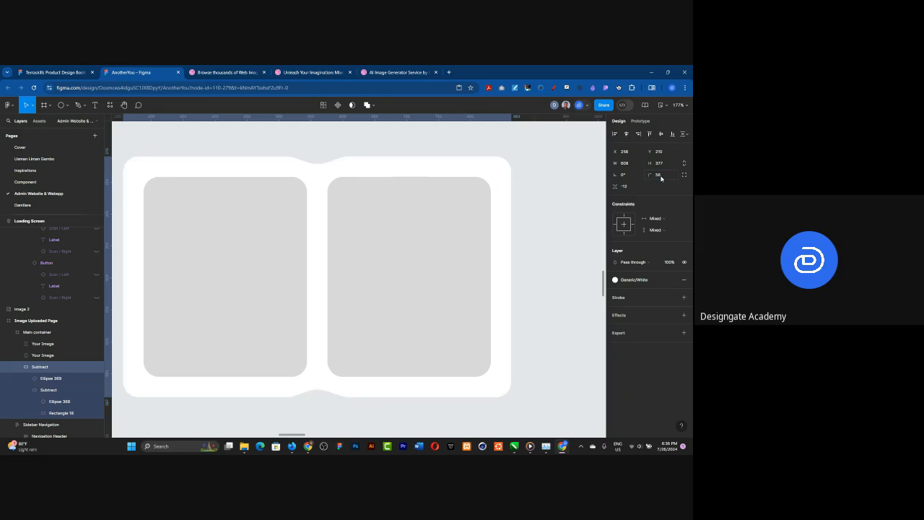
{"action": "left_click", "coordinate": [549, 195]}
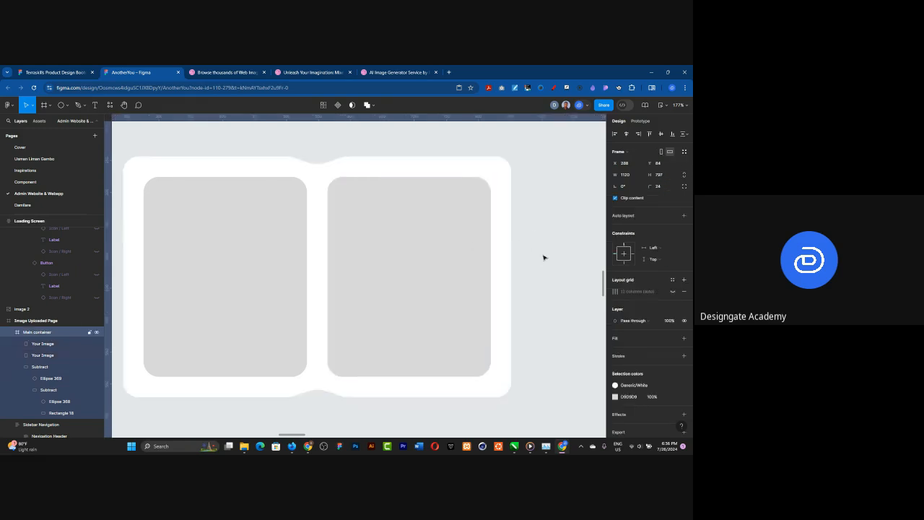
Step: Find the library's Button component by searching for "button" and place an instance below the notched white card
{"action": "scroll", "coordinate": [548, 242], "scroll_direction": "down", "scroll_amount": 2}
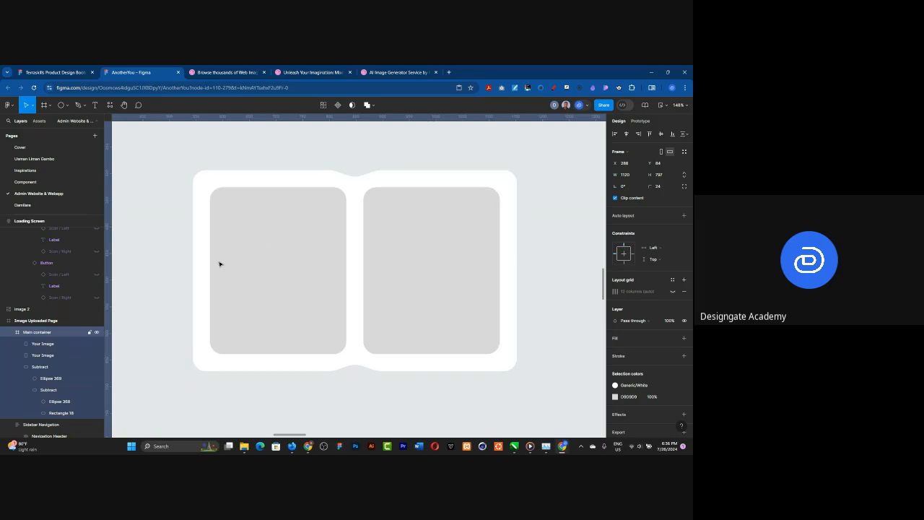
{"action": "scroll", "coordinate": [270, 251], "scroll_direction": "down", "scroll_amount": 3}
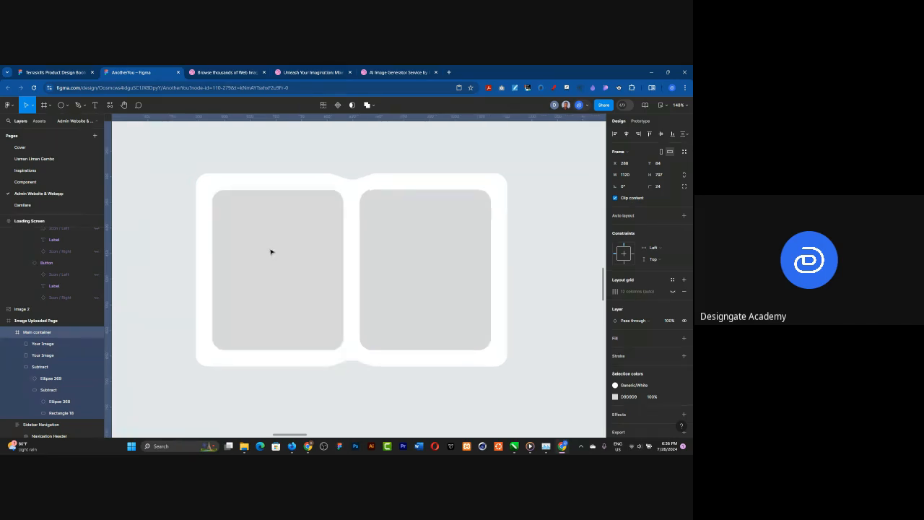
{"action": "scroll", "coordinate": [255, 315], "scroll_direction": "down", "scroll_amount": 5}
{"action": "scroll", "coordinate": [253, 318], "scroll_direction": "up", "scroll_amount": 3}
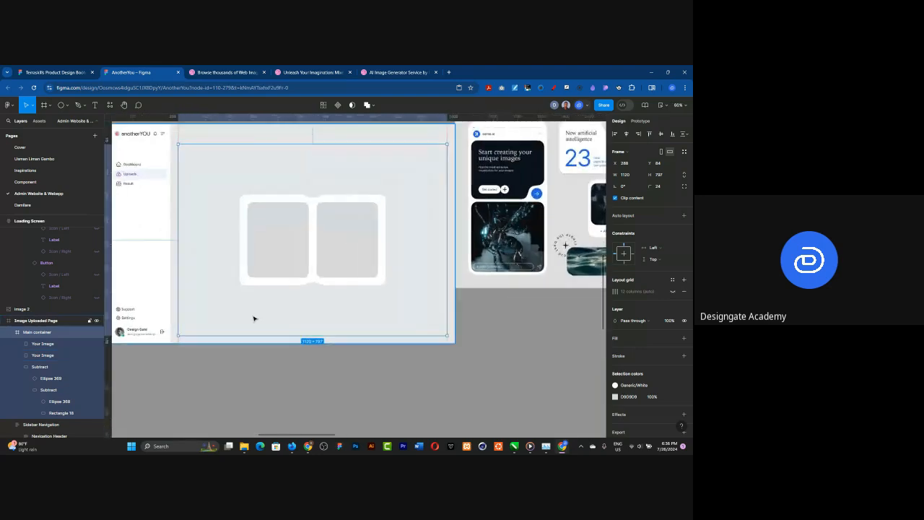
{"action": "left_click", "coordinate": [441, 377]}
{"action": "left_click", "coordinate": [40, 121]}
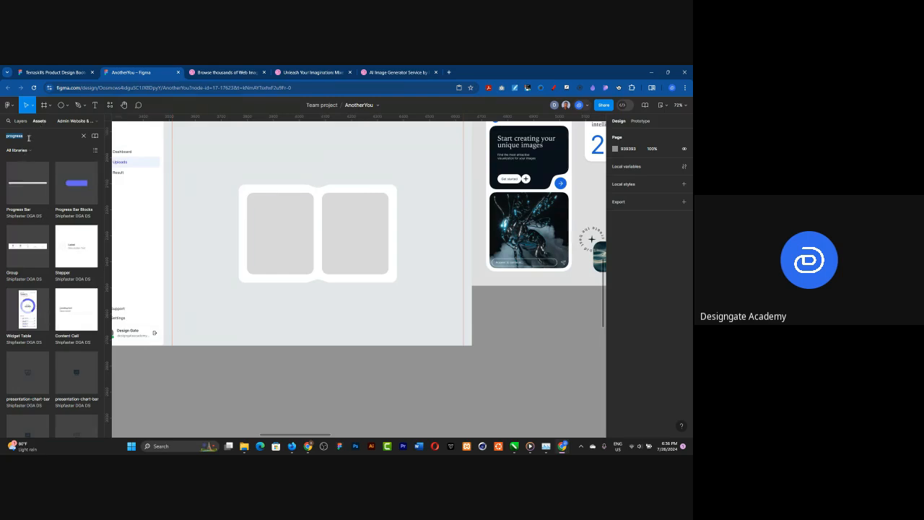
{"action": "type", "text": "ta"}
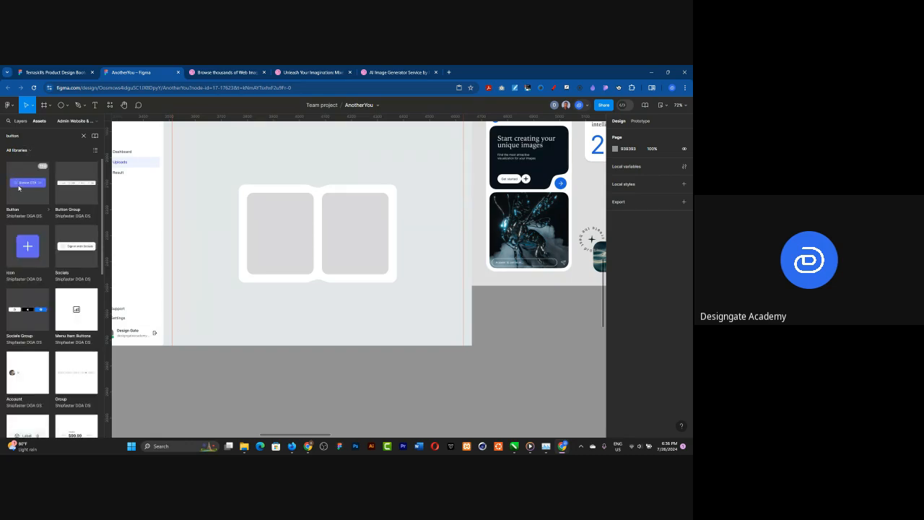
{"action": "left_click_drag", "start_coordinate": [18, 187], "coordinate": [322, 310]}
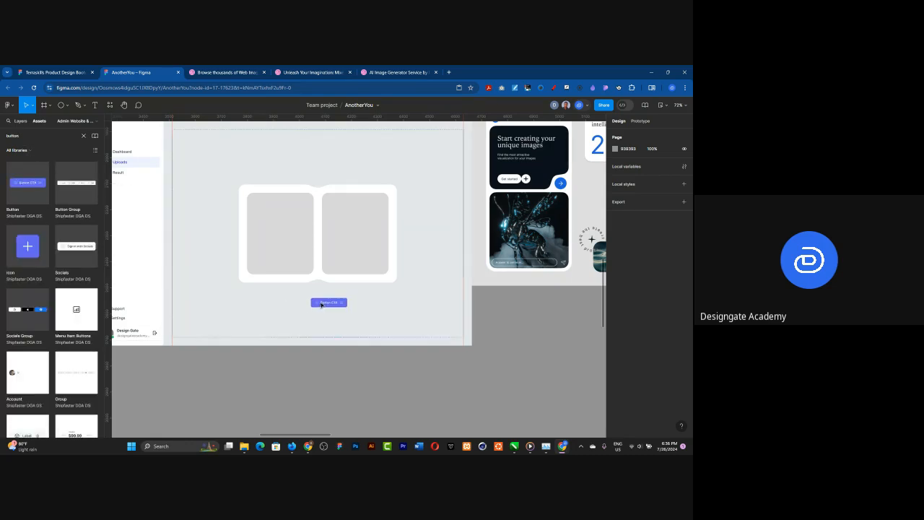
Step: Centre the Button CTA horizontally under the white card, at X 468 and Y 639
{"action": "scroll", "coordinate": [313, 307], "scroll_direction": "up", "scroll_amount": 5, "text": "ctrl"}
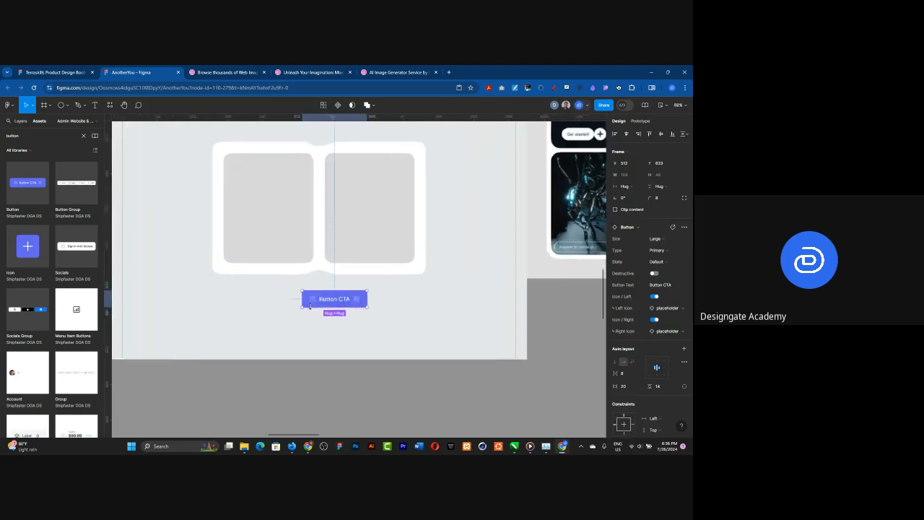
{"action": "scroll", "coordinate": [326, 334], "scroll_direction": "down", "scroll_amount": 5}
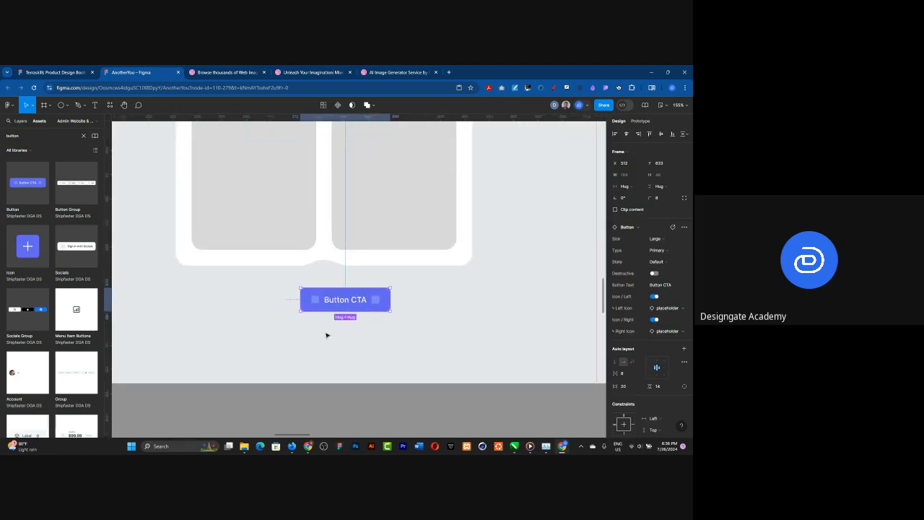
{"action": "scroll", "coordinate": [332, 317], "scroll_direction": "up", "scroll_amount": 4}
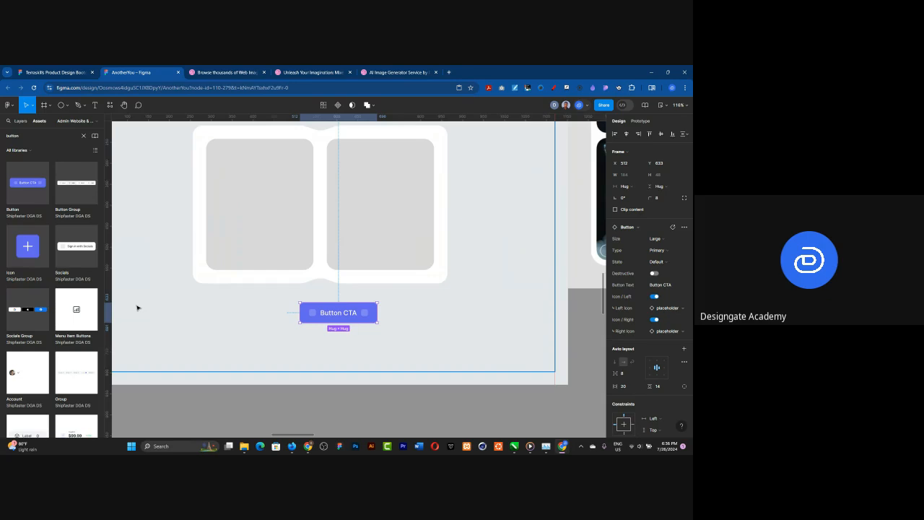
{"action": "scroll", "coordinate": [339, 307], "scroll_direction": "down", "scroll_amount": 4}
{"action": "scroll", "coordinate": [345, 234], "scroll_direction": "up", "scroll_amount": 3}
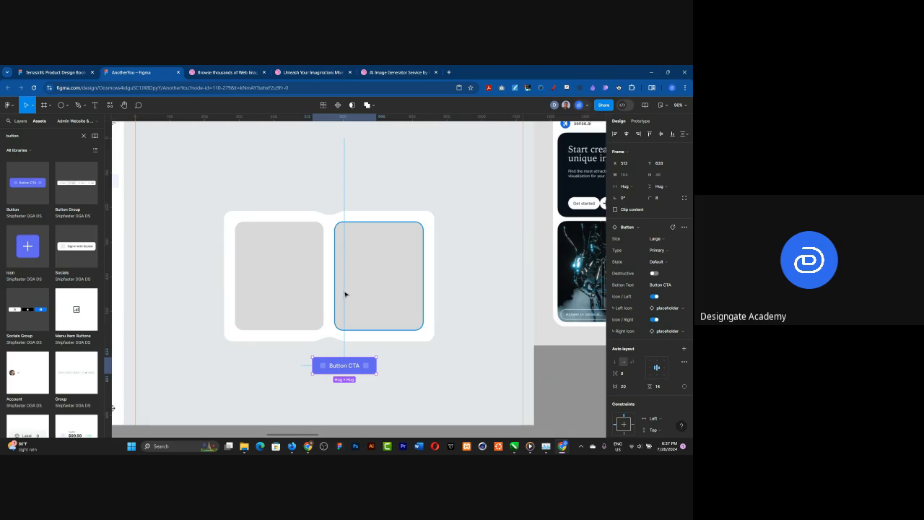
{"action": "left_click_drag", "start_coordinate": [326, 370], "coordinate": [328, 370]}
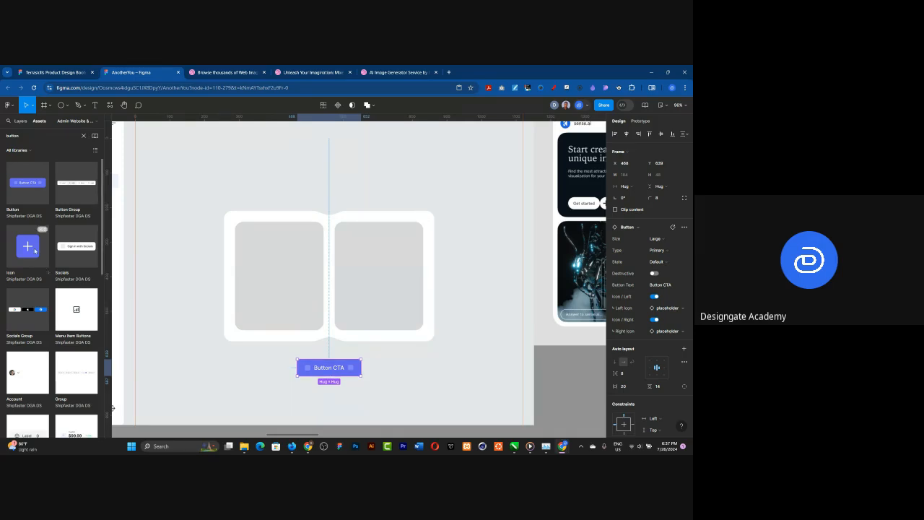
Step: Place the library's 64 × 64 plus Icon button over the gap between the two image placeholders
{"action": "left_click_drag", "start_coordinate": [75, 249], "coordinate": [334, 278]}
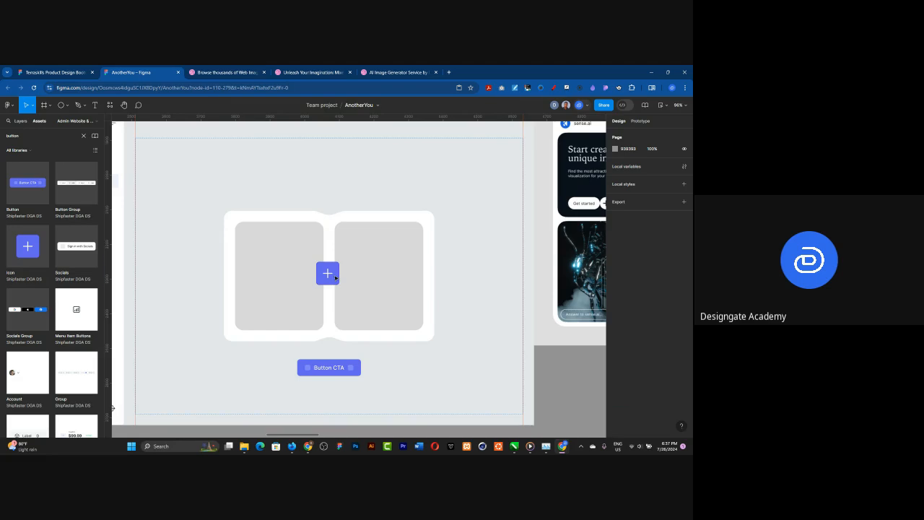
{"action": "left_click", "coordinate": [334, 276]}
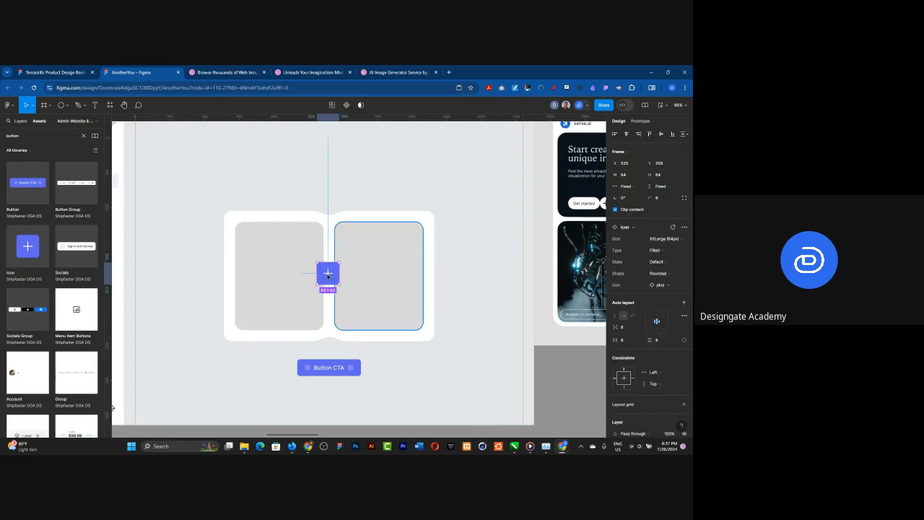
Step: Try swapping the icon button's plus for the filled arrow-right icon, and undo the swap
{"action": "double_click", "coordinate": [328, 275]}
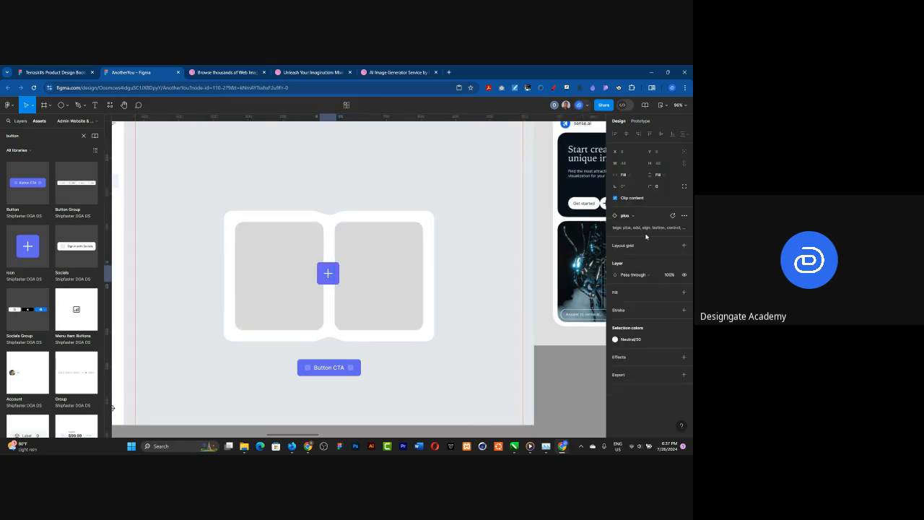
{"action": "left_click", "coordinate": [632, 215]}
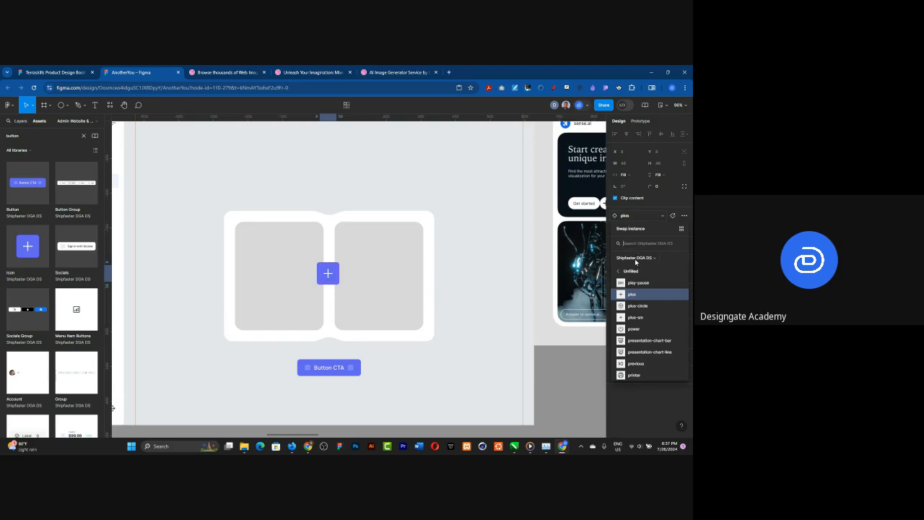
{"action": "scroll", "coordinate": [643, 296], "scroll_direction": "down", "scroll_amount": 3}
{"action": "scroll", "coordinate": [643, 298], "scroll_direction": "down", "scroll_amount": 2}
{"action": "type", "text": "arrow"}
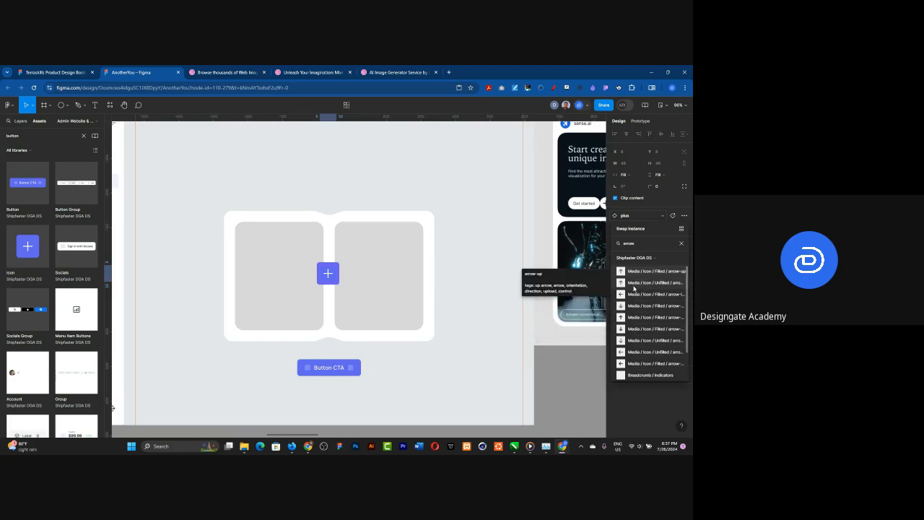
{"action": "scroll", "coordinate": [641, 322], "scroll_direction": "down", "scroll_amount": 2}
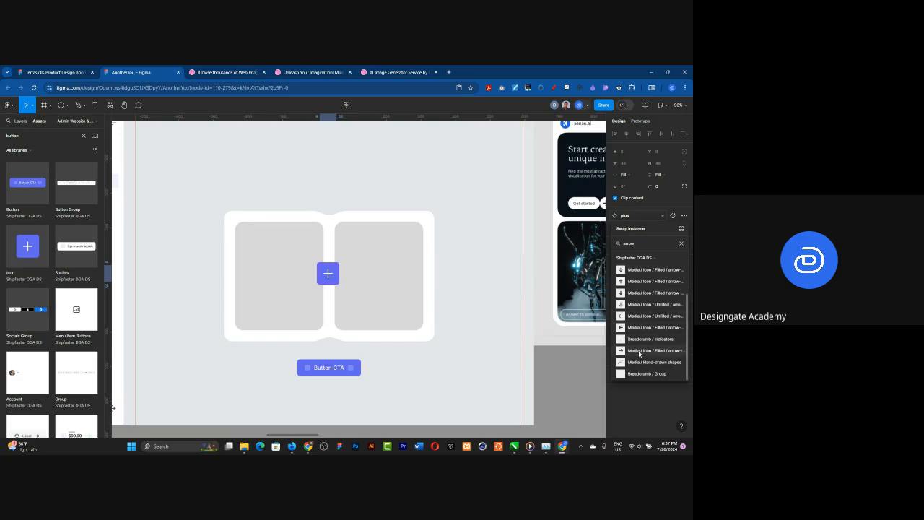
{"action": "left_click", "coordinate": [639, 351]}
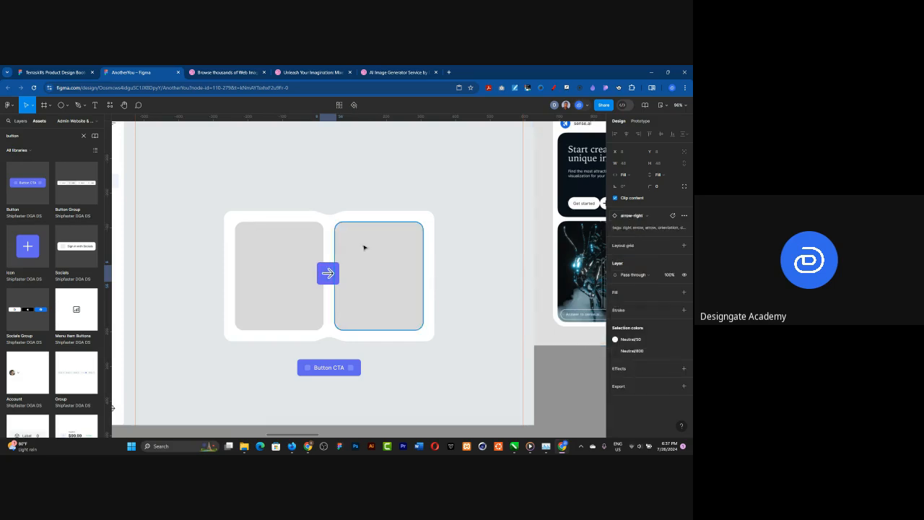
{"action": "key", "text": "ctrl+z"}
{"action": "scroll", "coordinate": [324, 277], "scroll_direction": "up", "scroll_amount": 1}
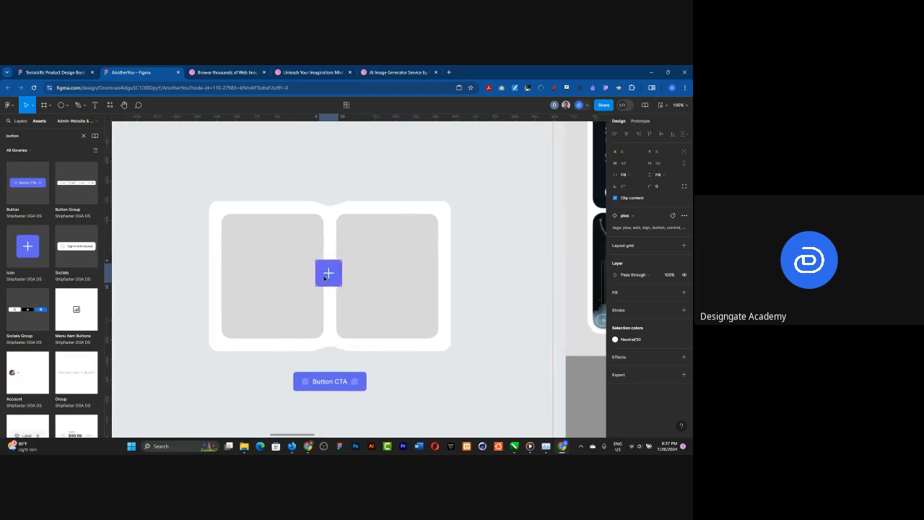
{"action": "scroll", "coordinate": [324, 277], "scroll_direction": "up", "scroll_amount": 3}
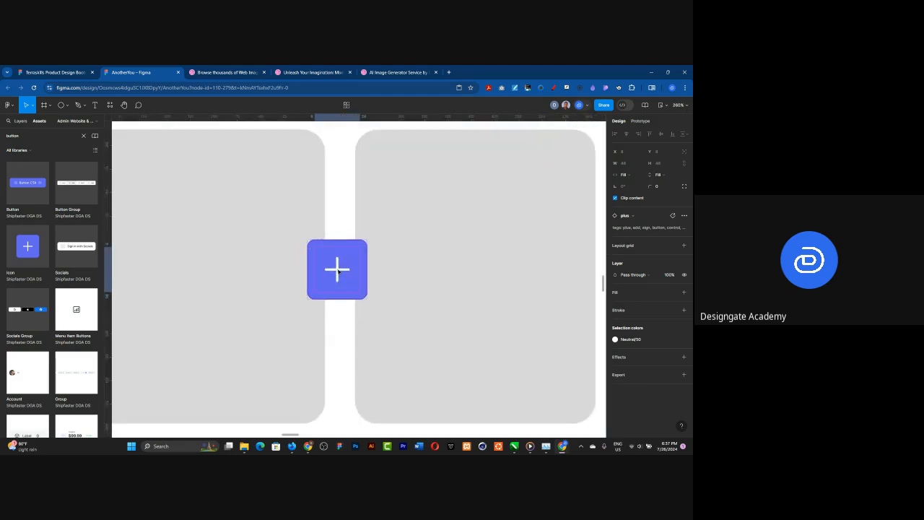
{"action": "double_click", "coordinate": [337, 270]}
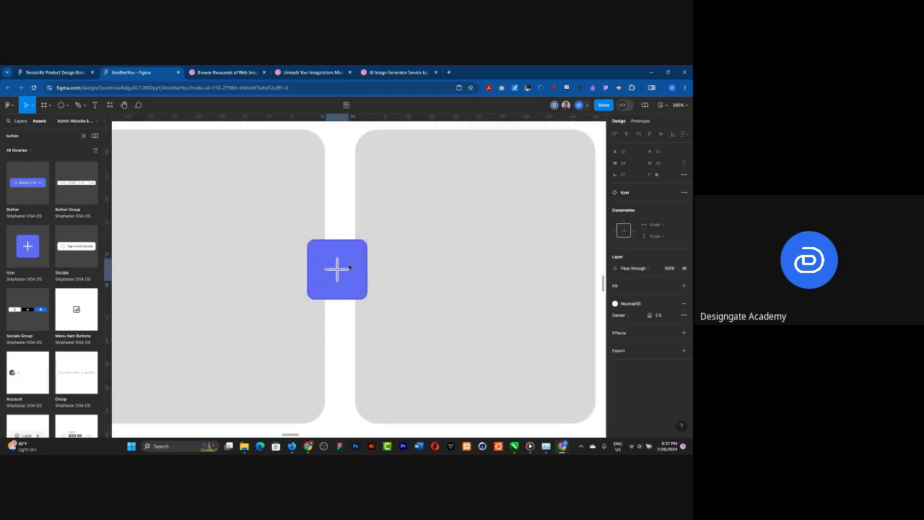
{"action": "key", "text": "Escape"}
{"action": "scroll", "coordinate": [346, 244], "scroll_direction": "down", "scroll_amount": 3}
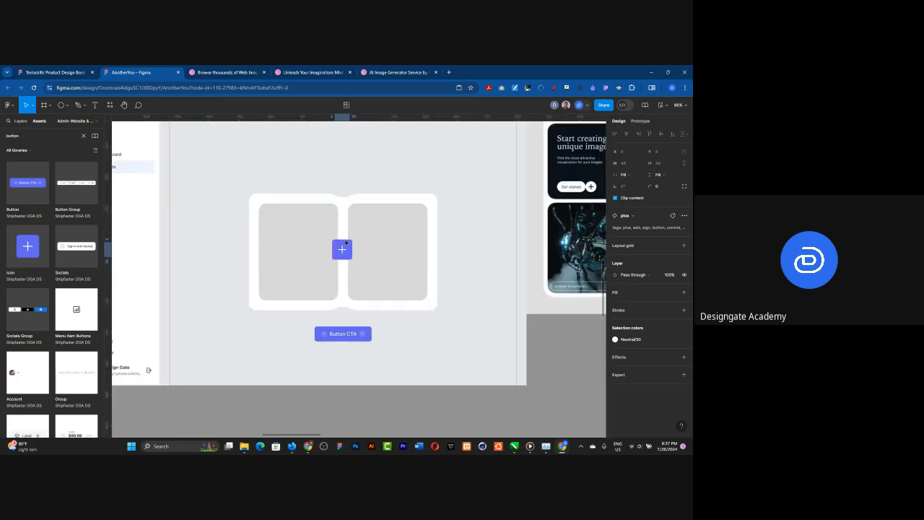
{"action": "left_click", "coordinate": [344, 336]}
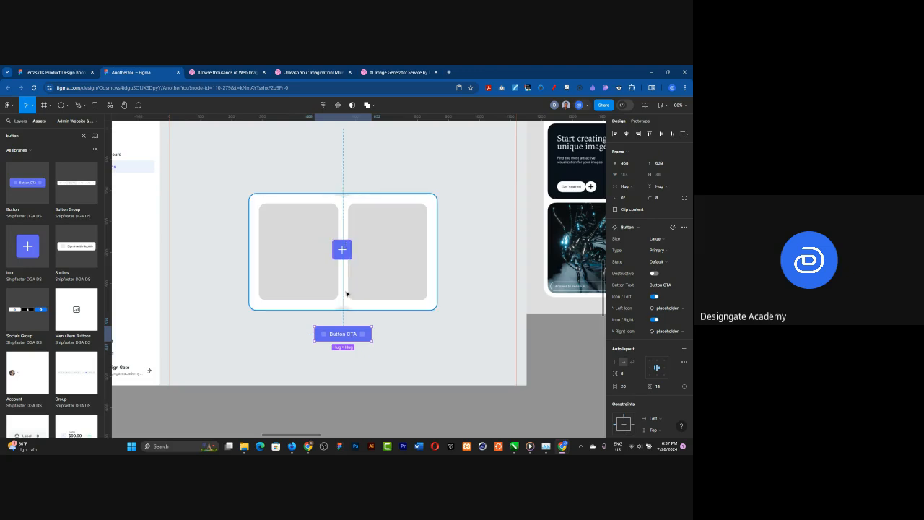
{"action": "scroll", "coordinate": [346, 293], "scroll_direction": "down", "scroll_amount": 3}
{"action": "scroll", "coordinate": [301, 213], "scroll_direction": "up", "scroll_amount": 3}
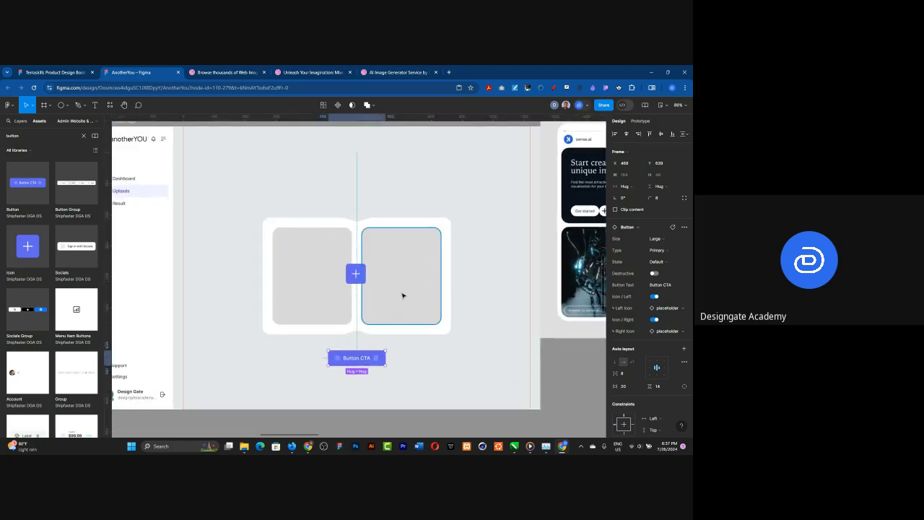
Step: Launch the Photos by Freepik plugin for the left image placeholder and move its window clear of the white card
{"action": "left_click", "coordinate": [296, 275]}
{"action": "scroll", "coordinate": [345, 245], "scroll_direction": "down", "scroll_amount": 2}
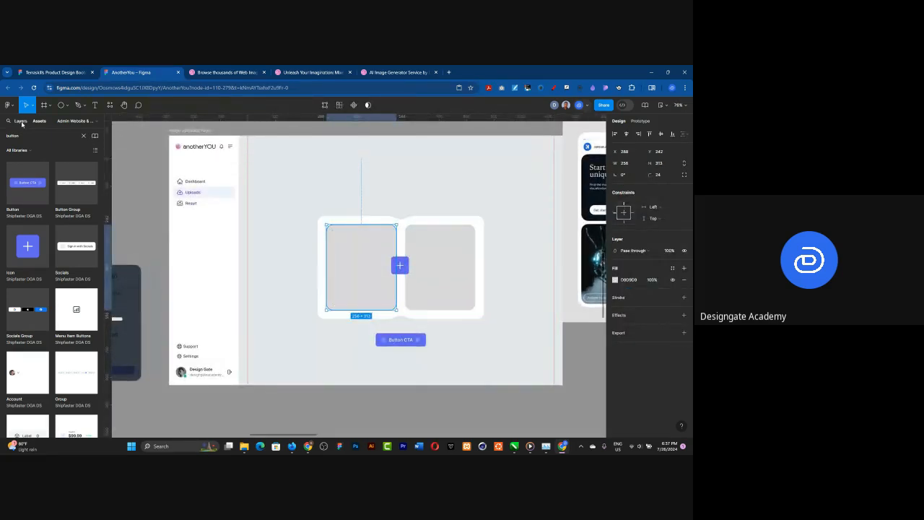
{"action": "left_click", "coordinate": [21, 121]}
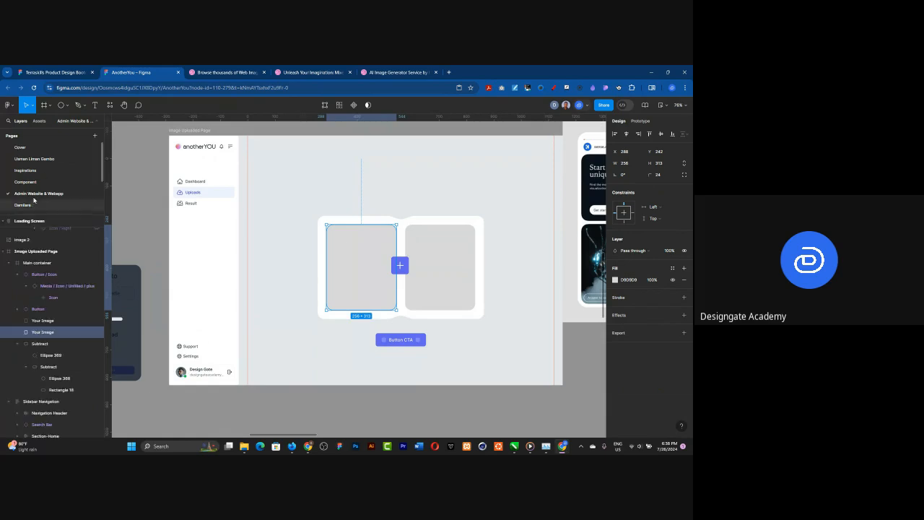
{"action": "left_click", "coordinate": [11, 107]}
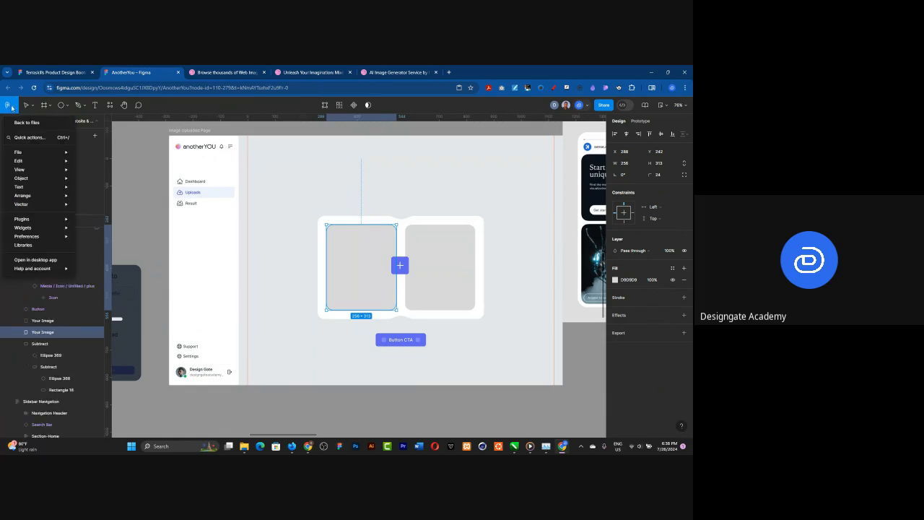
{"action": "mouse_move", "coordinate": [43, 219]}
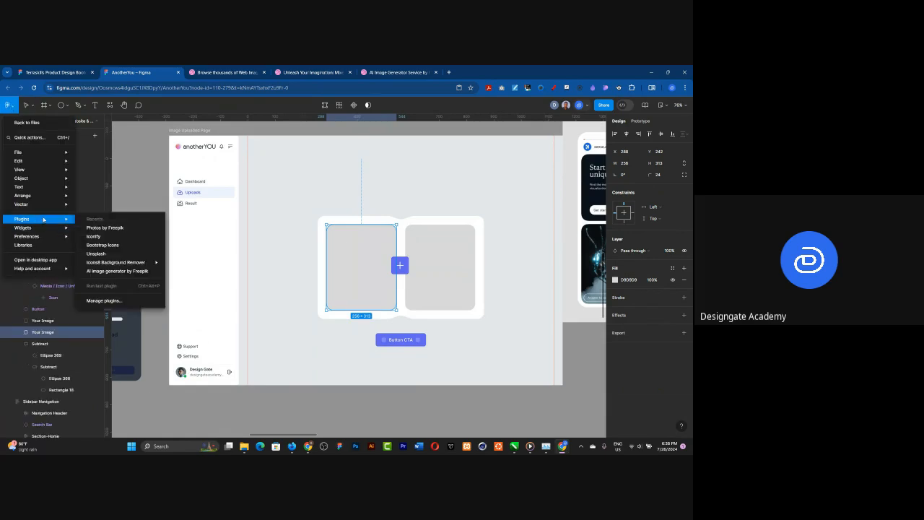
{"action": "left_click", "coordinate": [114, 229]}
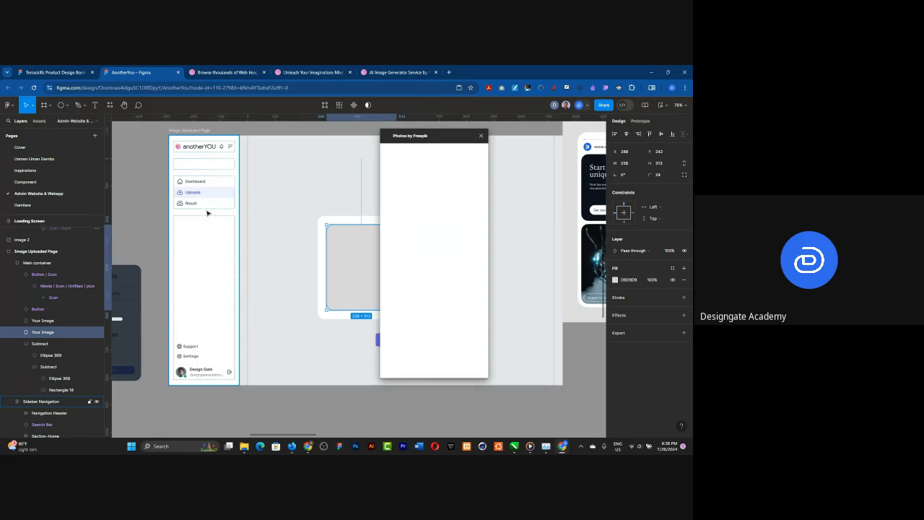
{"action": "left_click_drag", "start_coordinate": [465, 134], "coordinate": [253, 139]}
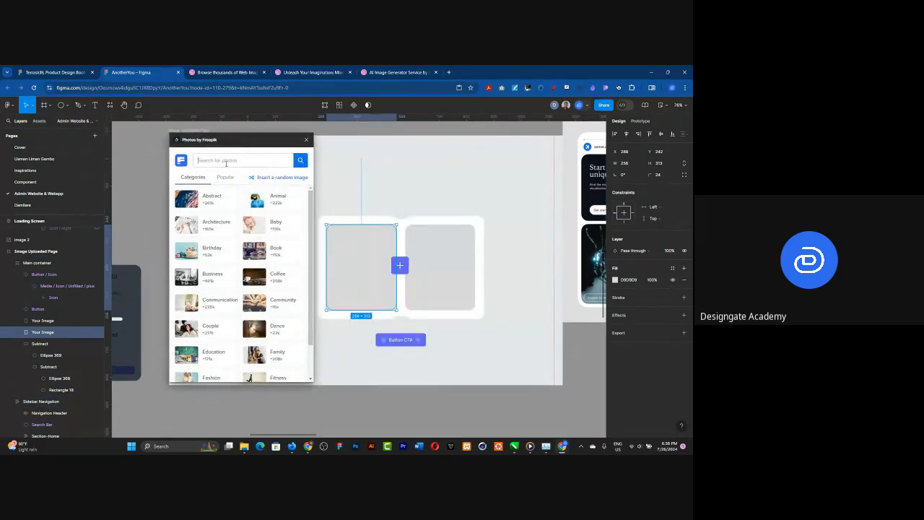
Step: Search the Freepik photos for "african man face photo portrait"
{"action": "type", "text": "ancien"}
{"action": "key", "text": "BackSpace"}
{"action": "key", "text": "BackSpace"}
{"action": "key", "text": "BackSpace"}
{"action": "key", "text": "BackSpace"}
{"action": "type", "text": "fr"}
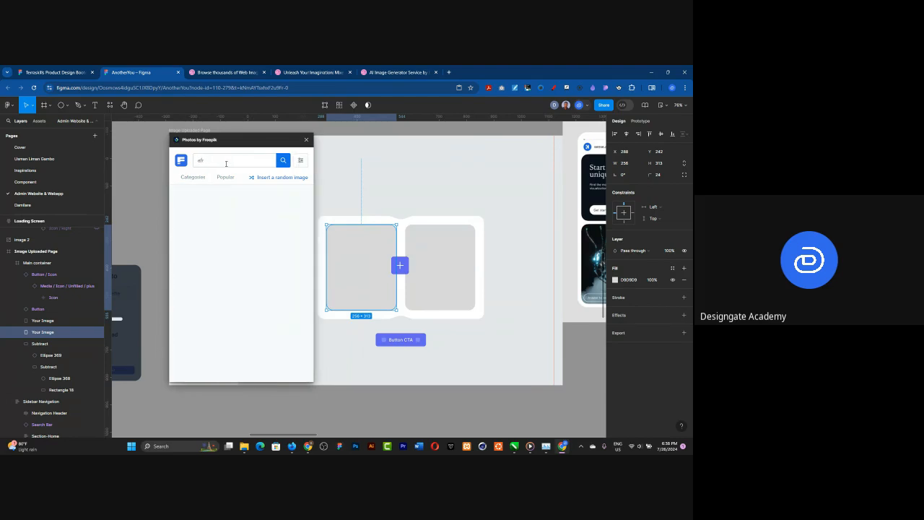
{"action": "type", "text": "ican man self"}
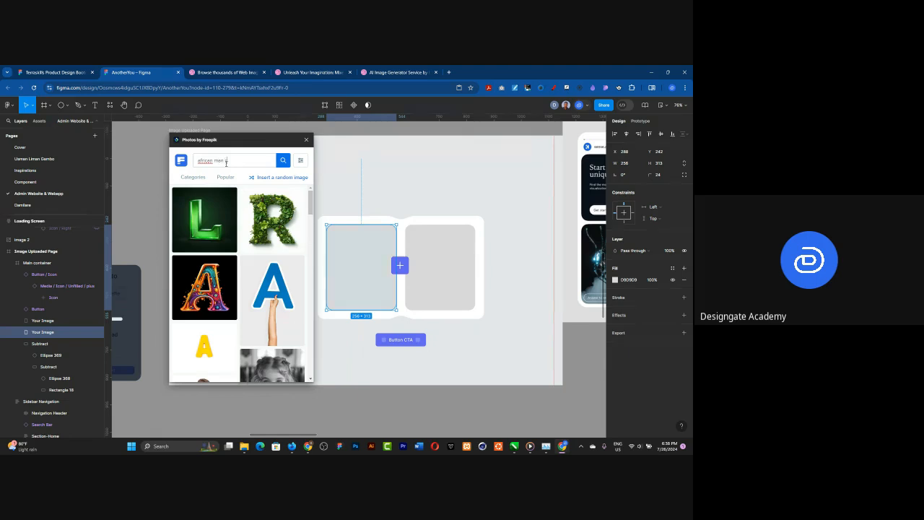
{"action": "key", "text": "BackSpace"}
{"action": "key", "text": "BackSpace"}
{"action": "key", "text": "BackSpace"}
{"action": "key", "text": "BackSpace"}
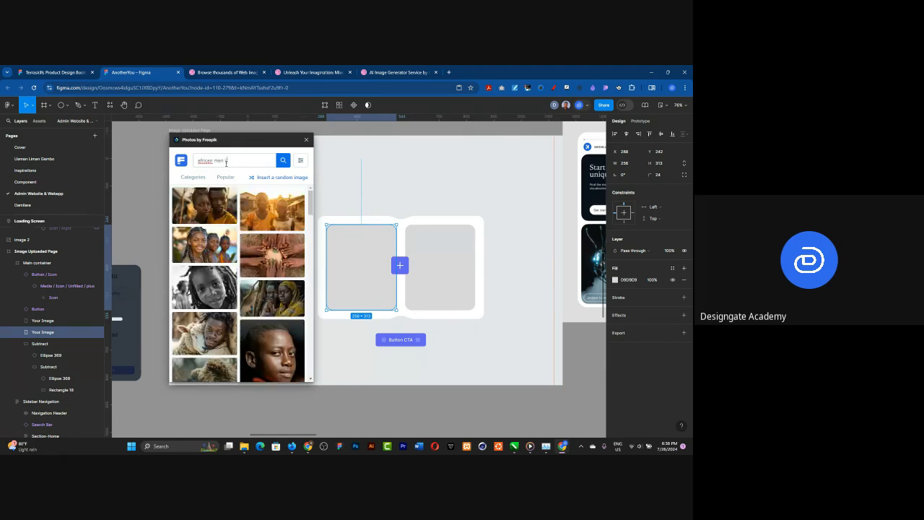
{"action": "key", "text": "BackSpace"}
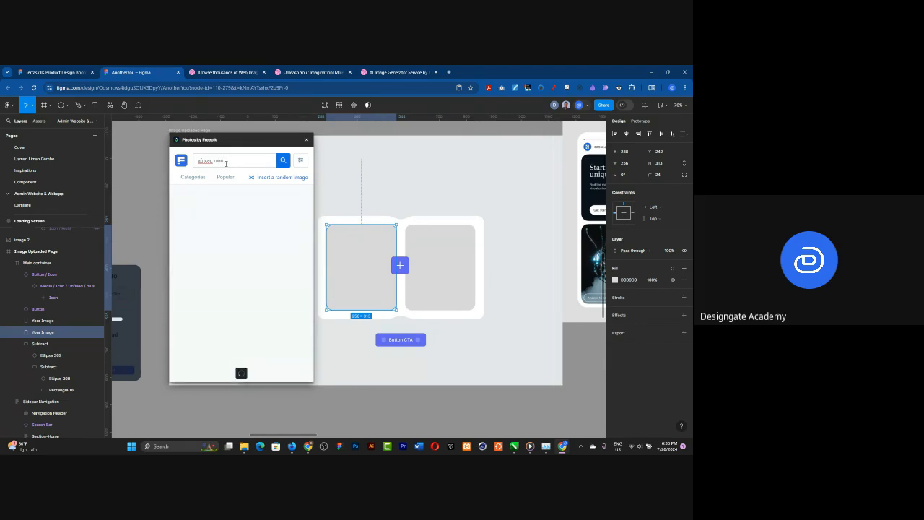
{"action": "type", "text": "fa"}
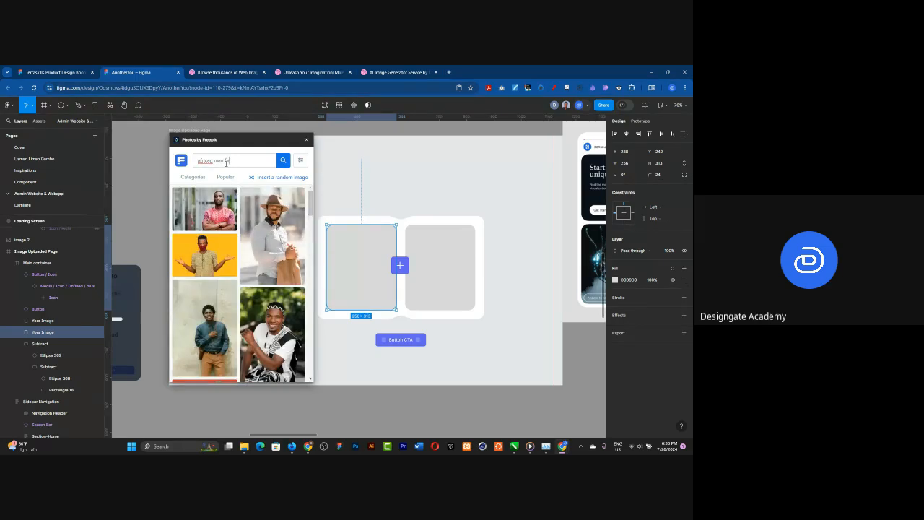
{"action": "type", "text": "ce photo portrait"}
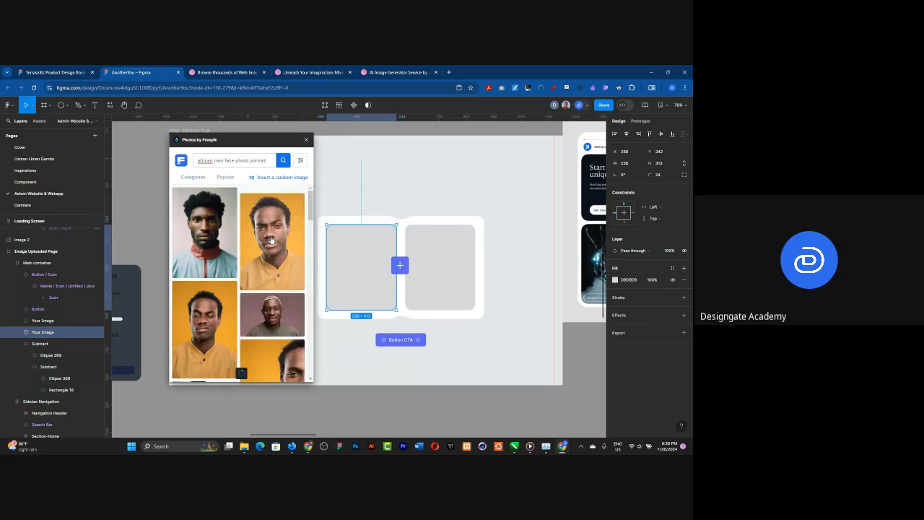
Step: Try the portrait of the man in a brown hat in the left placeholder, and replace it with the man in a white T-shirt
{"action": "scroll", "coordinate": [292, 236], "scroll_direction": "down", "scroll_amount": 2}
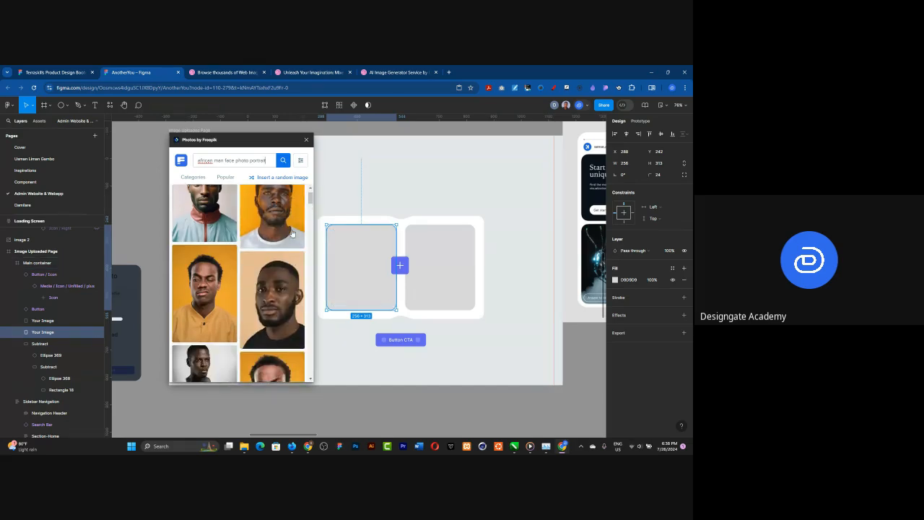
{"action": "scroll", "coordinate": [292, 236], "scroll_direction": "down", "scroll_amount": 3}
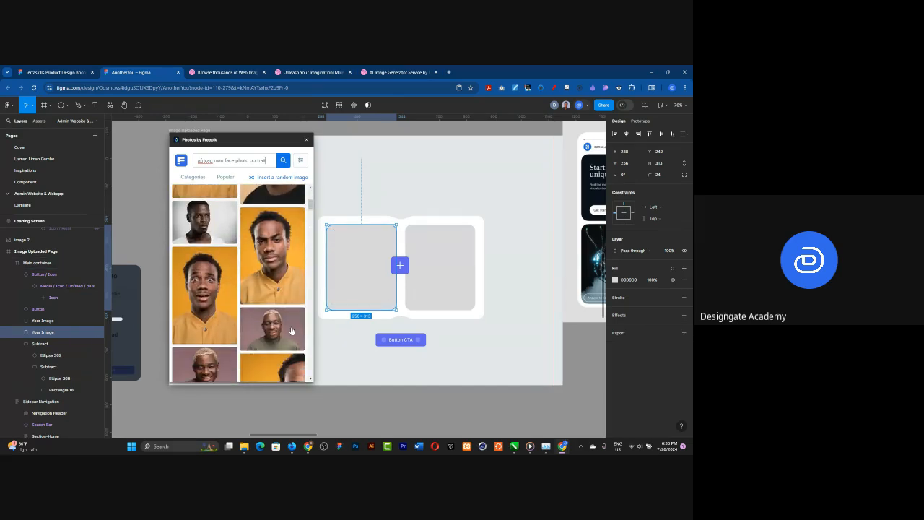
{"action": "scroll", "coordinate": [271, 245], "scroll_direction": "down", "scroll_amount": 4}
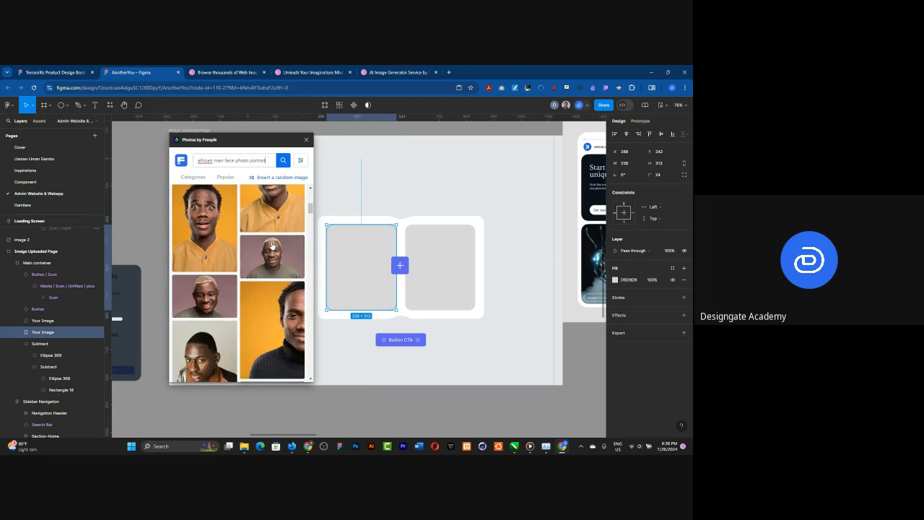
{"action": "scroll", "coordinate": [272, 244], "scroll_direction": "down", "scroll_amount": 5}
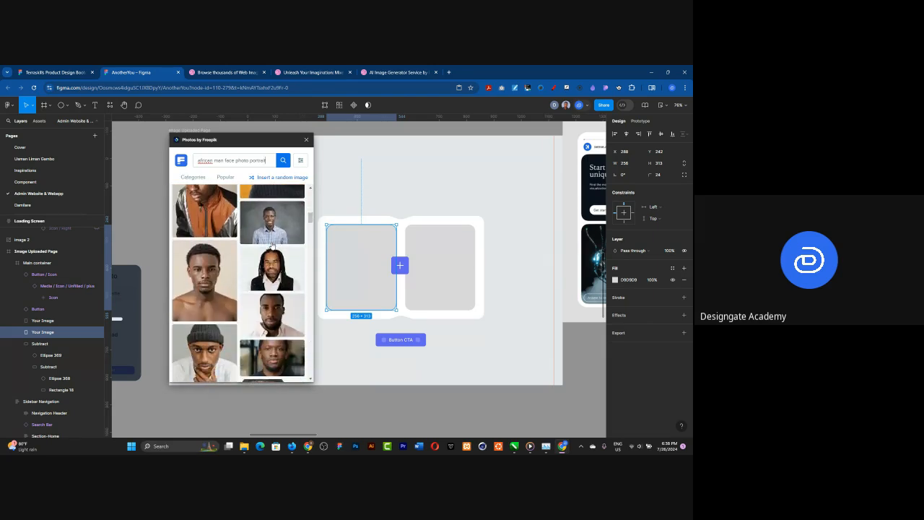
{"action": "scroll", "coordinate": [272, 253], "scroll_direction": "down", "scroll_amount": 5}
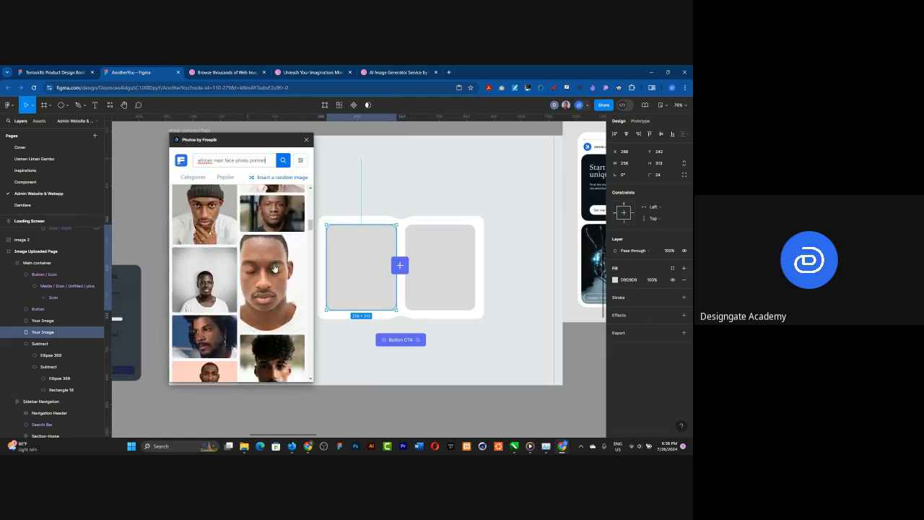
{"action": "scroll", "coordinate": [274, 271], "scroll_direction": "down", "scroll_amount": 5}
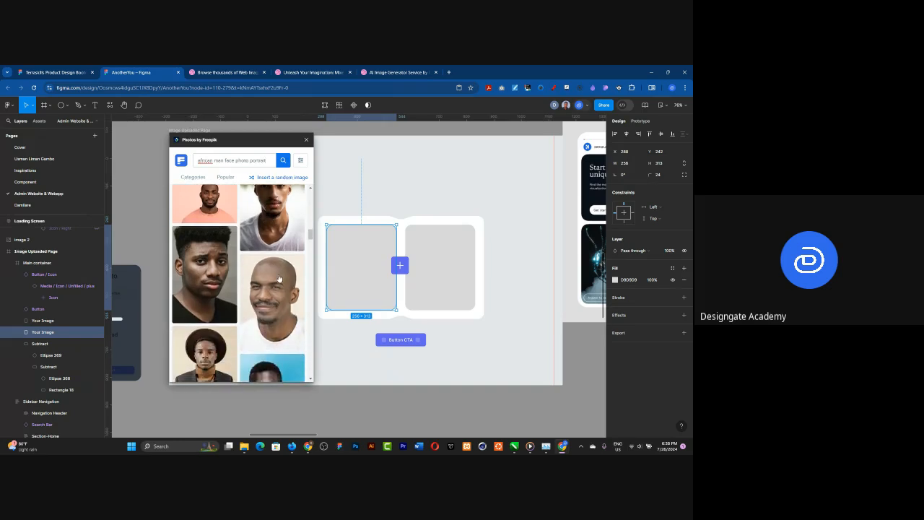
{"action": "scroll", "coordinate": [277, 278], "scroll_direction": "down", "scroll_amount": 2}
{"action": "left_click", "coordinate": [203, 297]}
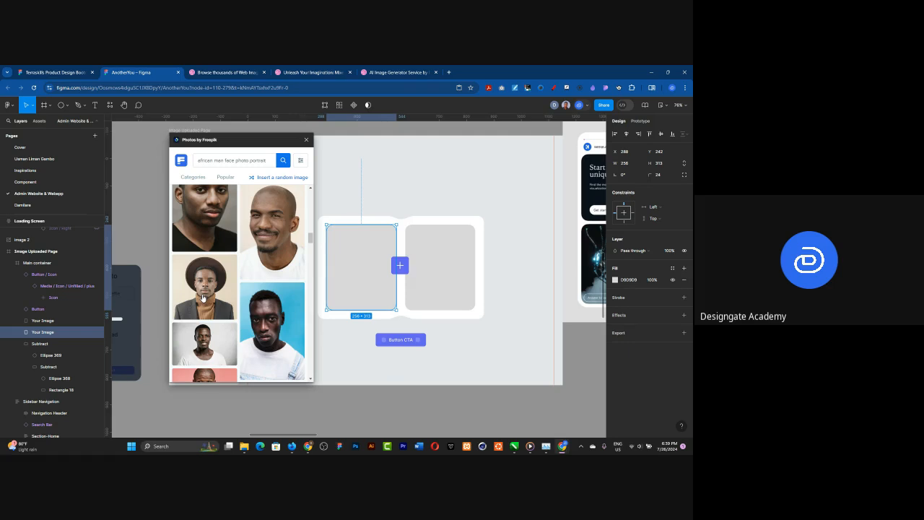
{"action": "left_click", "coordinate": [220, 242]}
{"action": "scroll", "coordinate": [221, 249], "scroll_direction": "down", "scroll_amount": 2}
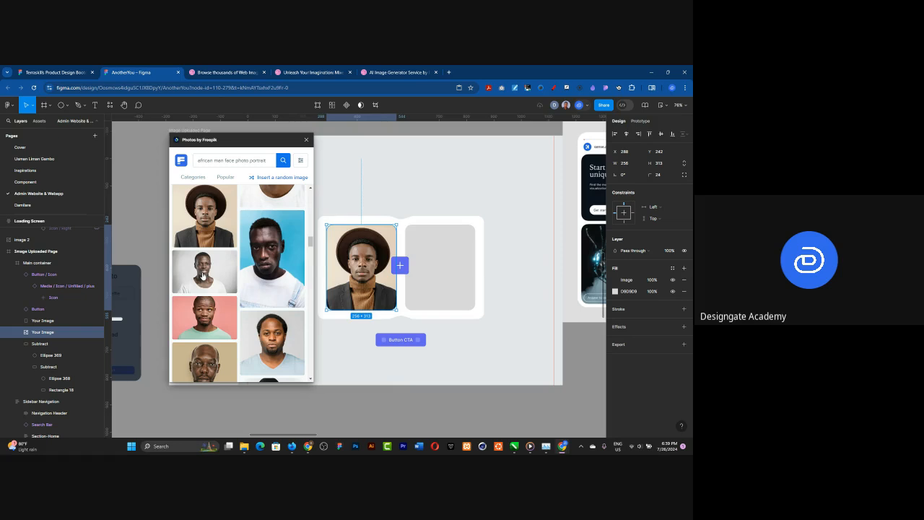
{"action": "left_click", "coordinate": [203, 275]}
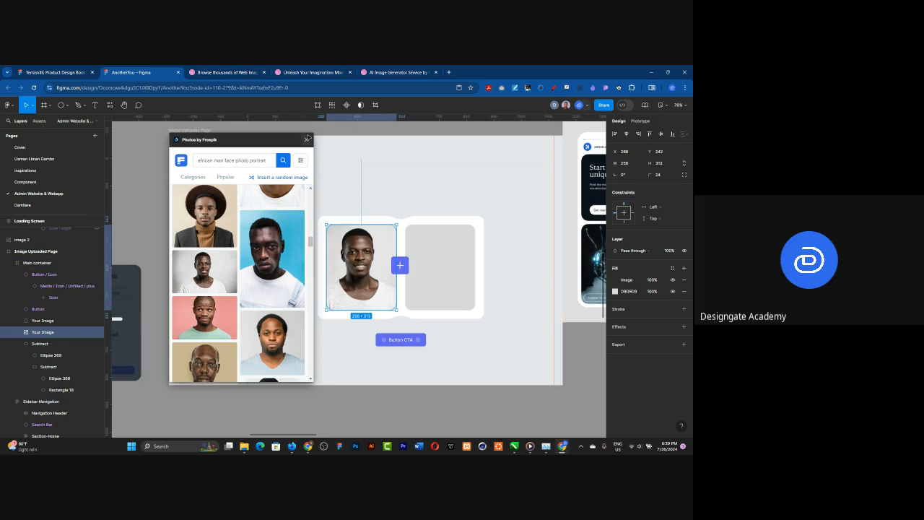
Step: Close the photo plugin and move the plus icon button off the placeholders to below the white card, at X 352 and Y 669
{"action": "left_click", "coordinate": [307, 138]}
{"action": "left_click_drag", "start_coordinate": [404, 267], "coordinate": [359, 351]}
{"action": "scroll", "coordinate": [423, 280], "scroll_direction": "up", "scroll_amount": 3}
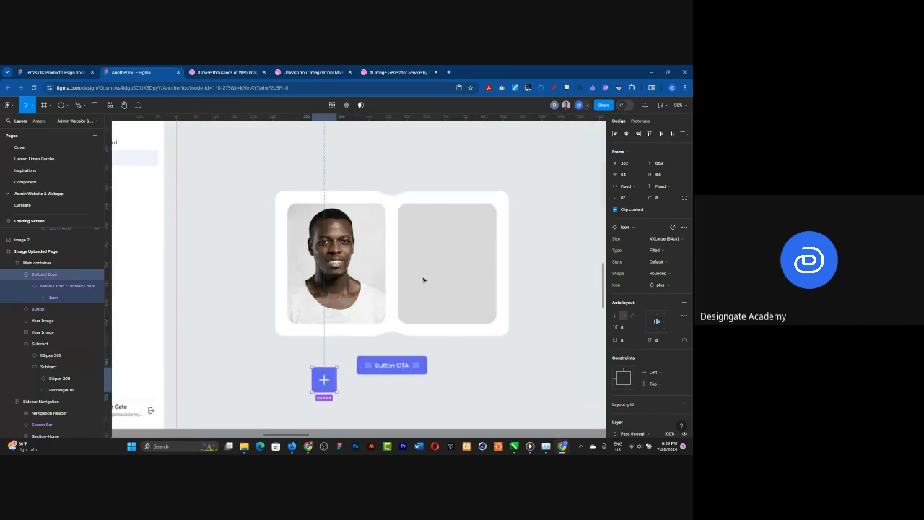
{"action": "scroll", "coordinate": [423, 280], "scroll_direction": "up", "scroll_amount": 5}
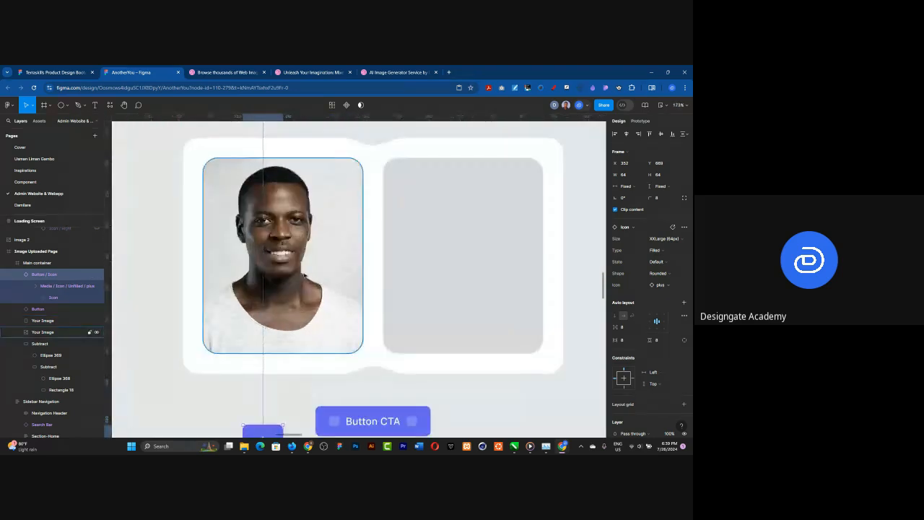
Step: Set the left portrait's image fill to Crop and shift the photo slightly right to centre the face in the placeholder
{"action": "left_click", "coordinate": [310, 267]}
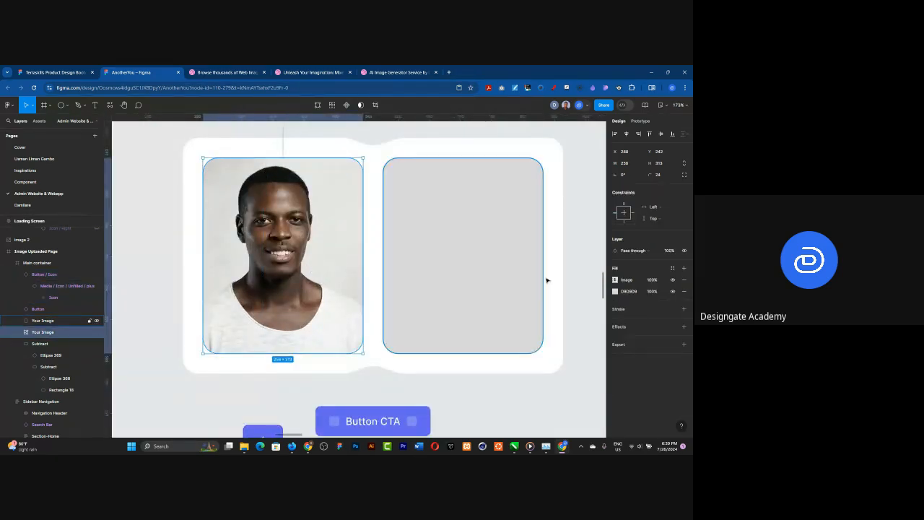
{"action": "left_click", "coordinate": [614, 280]}
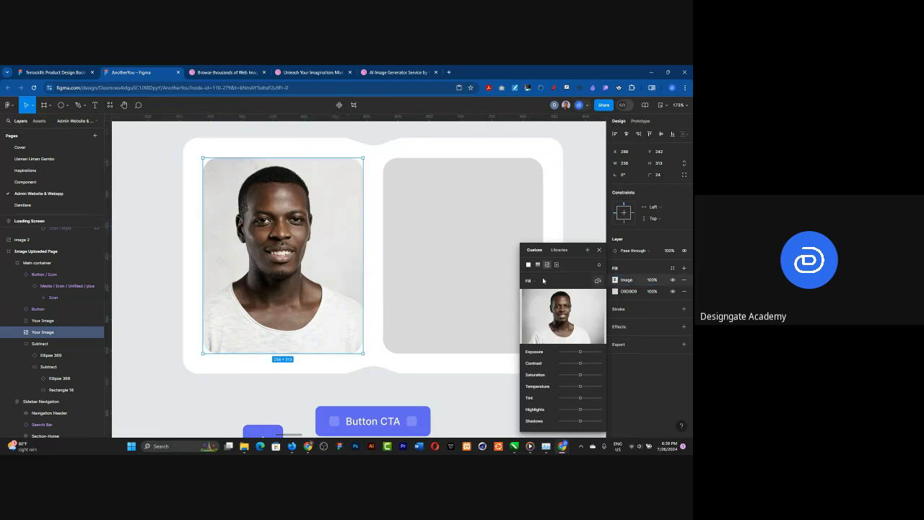
{"action": "left_click", "coordinate": [531, 282]}
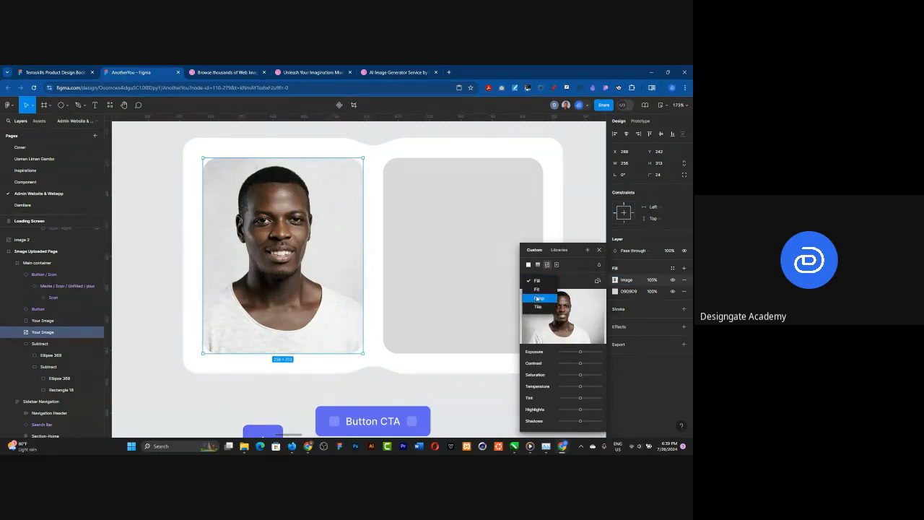
{"action": "left_click", "coordinate": [536, 299]}
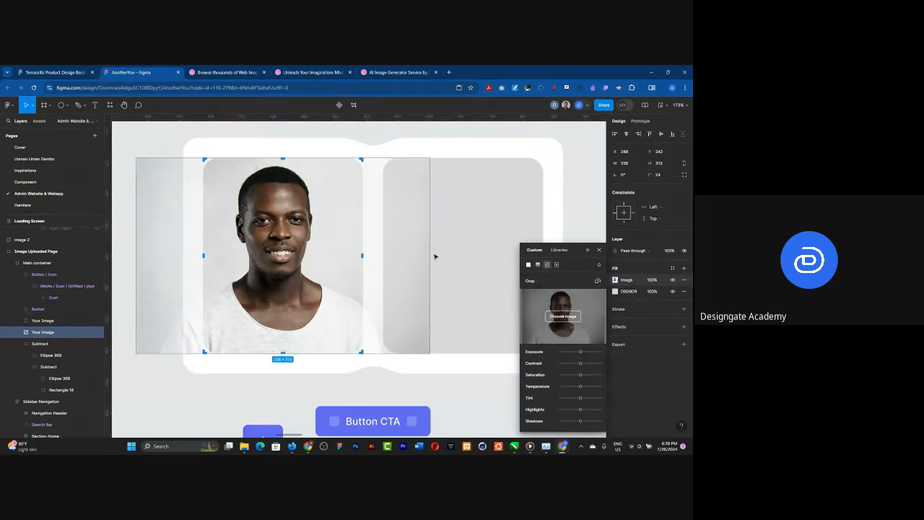
{"action": "key", "text": "Right"}
{"action": "key", "text": "Right"}
{"action": "key", "text": "Right"}
{"action": "key", "text": "Right"}
{"action": "key", "text": "Right"}
{"action": "key", "text": "Right"}
{"action": "key", "text": "Right"}
{"action": "key", "text": "Right"}
{"action": "key", "text": "Right"}
{"action": "key", "text": "Right"}
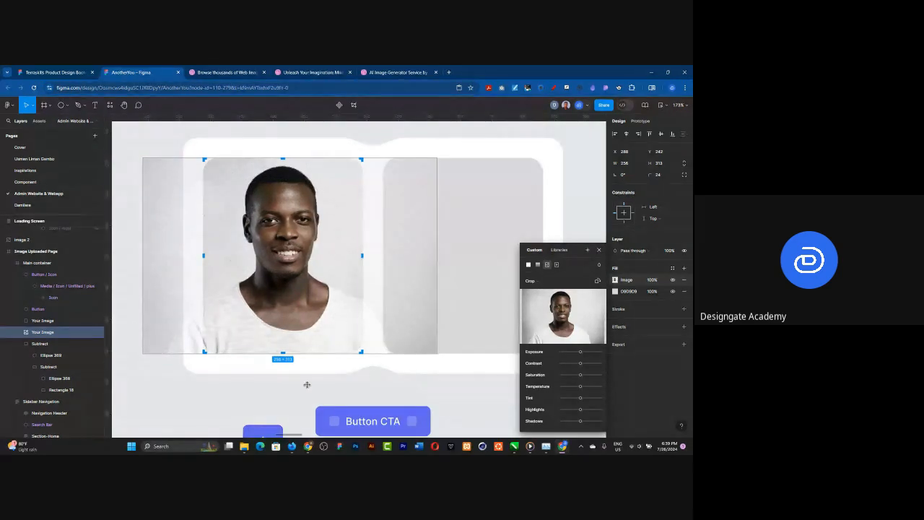
{"action": "key", "text": "Escape"}
{"action": "left_click", "coordinate": [538, 256]}
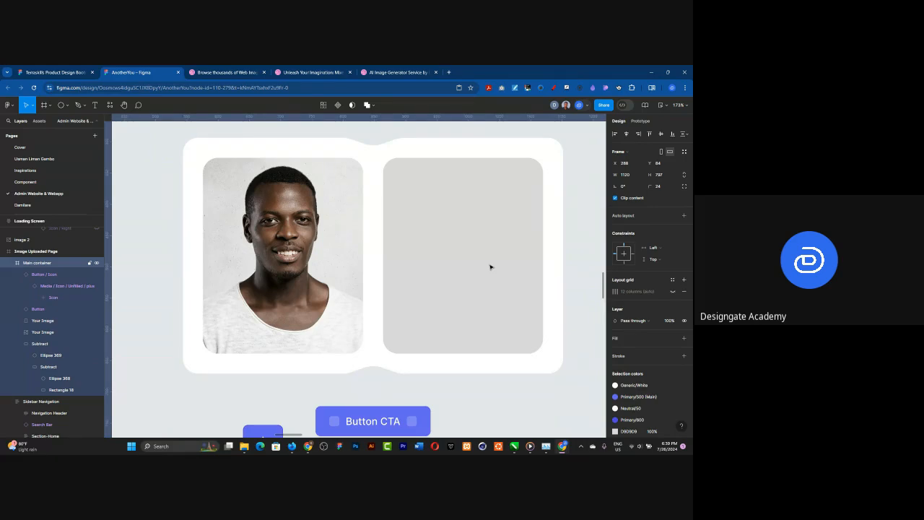
Step: Move the plus icon button and the Button CTA together out of the Image Uploaded Page frame, onto the canvas below it
{"action": "scroll", "coordinate": [334, 185], "scroll_direction": "down", "scroll_amount": 5}
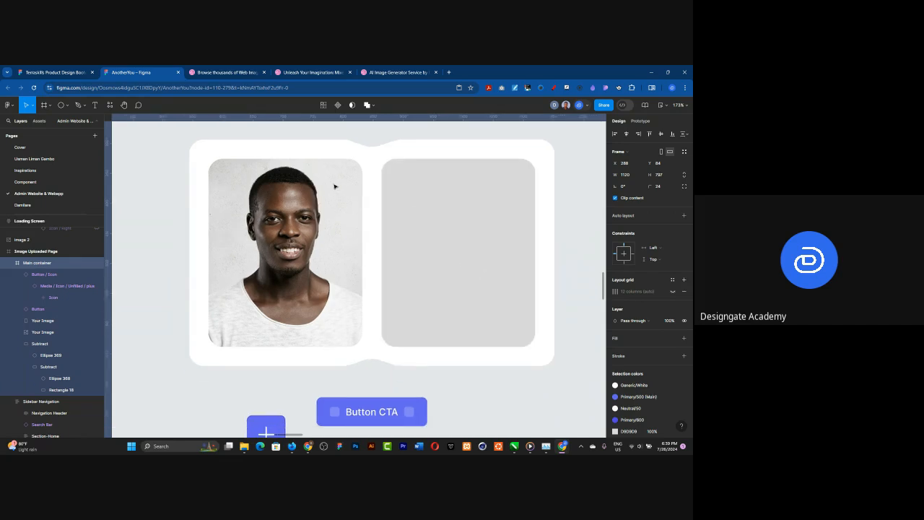
{"action": "scroll", "coordinate": [324, 201], "scroll_direction": "down", "scroll_amount": 6}
{"action": "scroll", "coordinate": [308, 165], "scroll_direction": "up", "scroll_amount": 4}
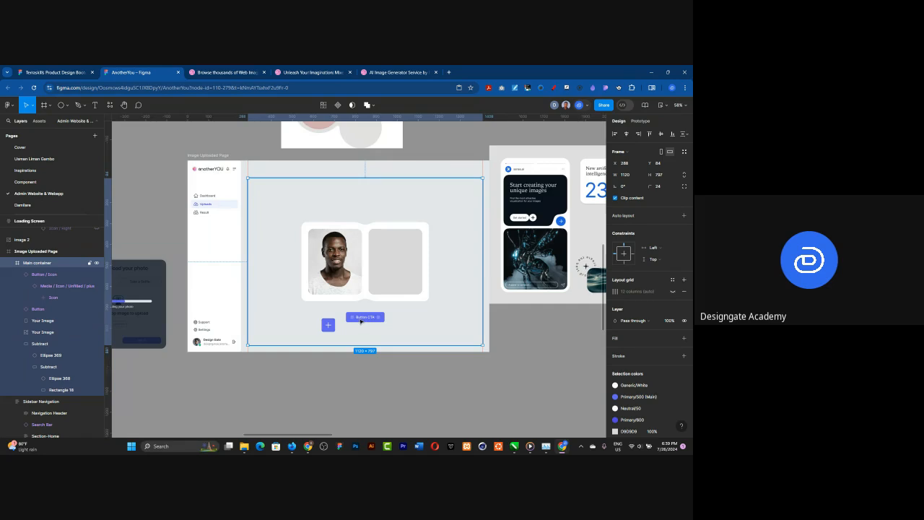
{"action": "left_click", "coordinate": [361, 320]}
{"action": "left_click", "coordinate": [328, 324], "text": "shift"}
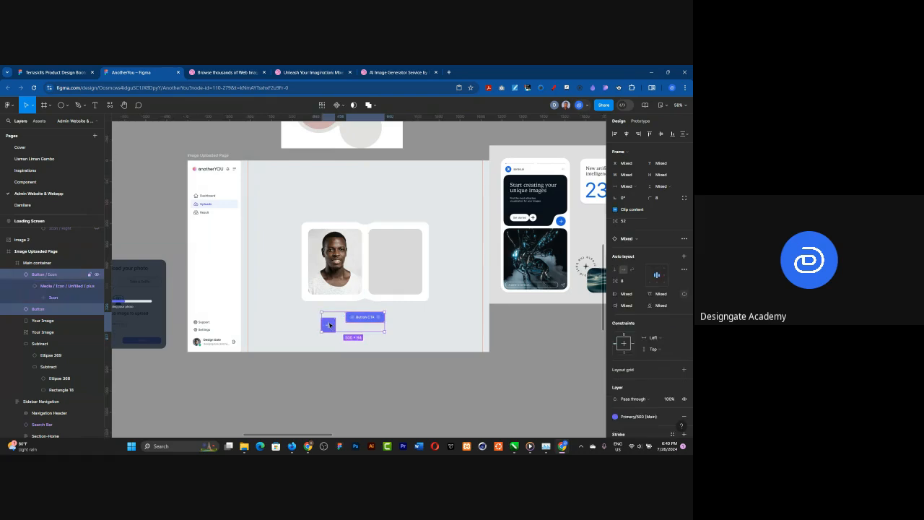
{"action": "left_click_drag", "start_coordinate": [328, 324], "coordinate": [331, 376]}
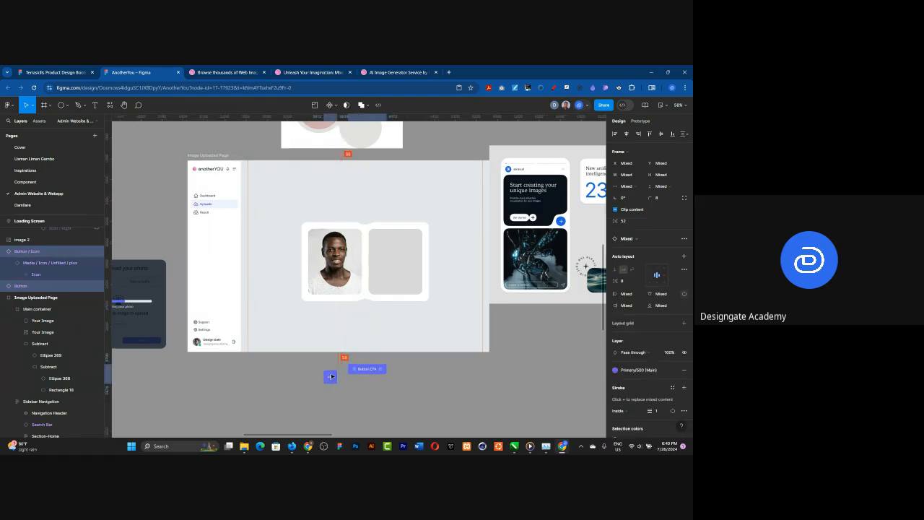
Step: Select the empty right image placeholder in the white card
{"action": "left_click", "coordinate": [396, 270]}
{"action": "left_click", "coordinate": [396, 270]}
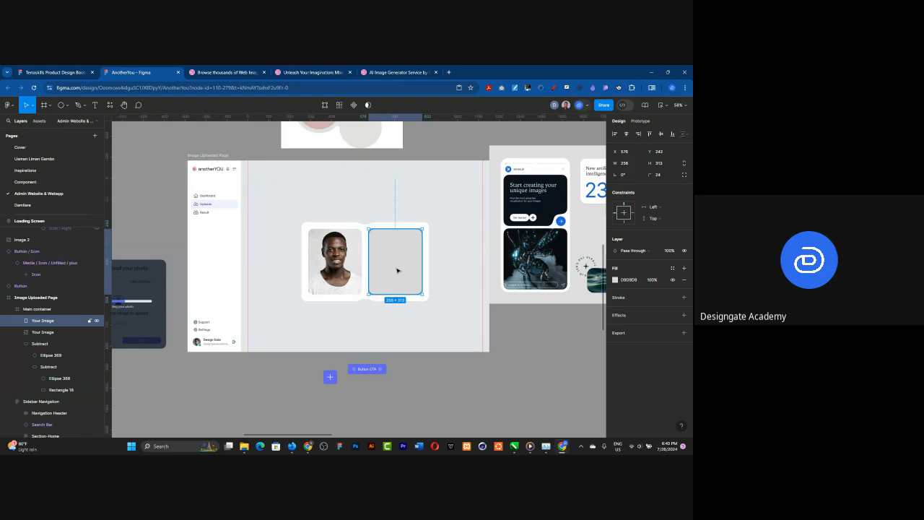
{"action": "mouse_move", "coordinate": [391, 270]}
{"action": "scroll", "coordinate": [368, 240], "scroll_direction": "up", "scroll_amount": 3}
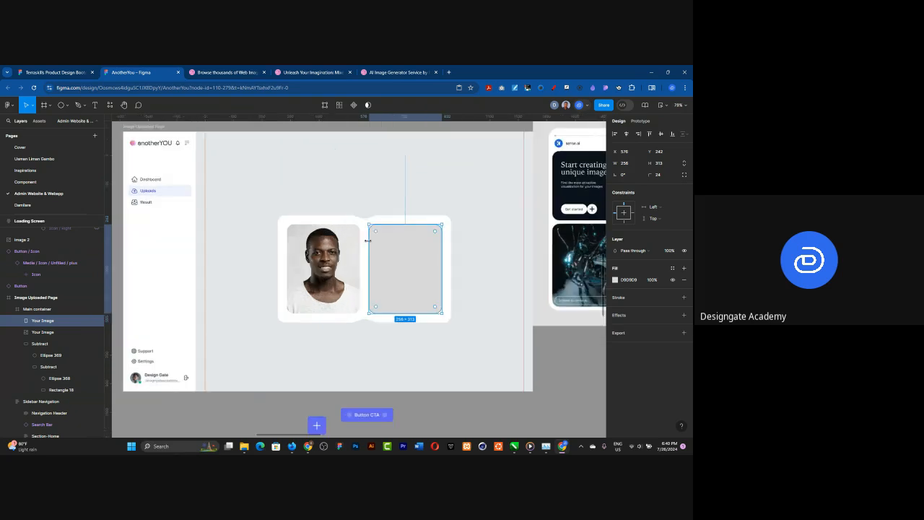
{"action": "scroll", "coordinate": [368, 241], "scroll_direction": "up", "scroll_amount": 3}
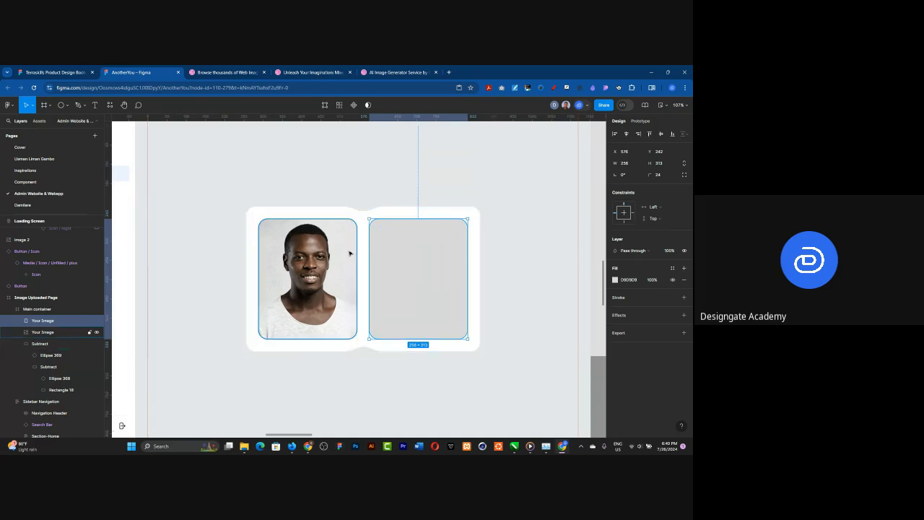
{"action": "scroll", "coordinate": [363, 239], "scroll_direction": "up", "scroll_amount": 2}
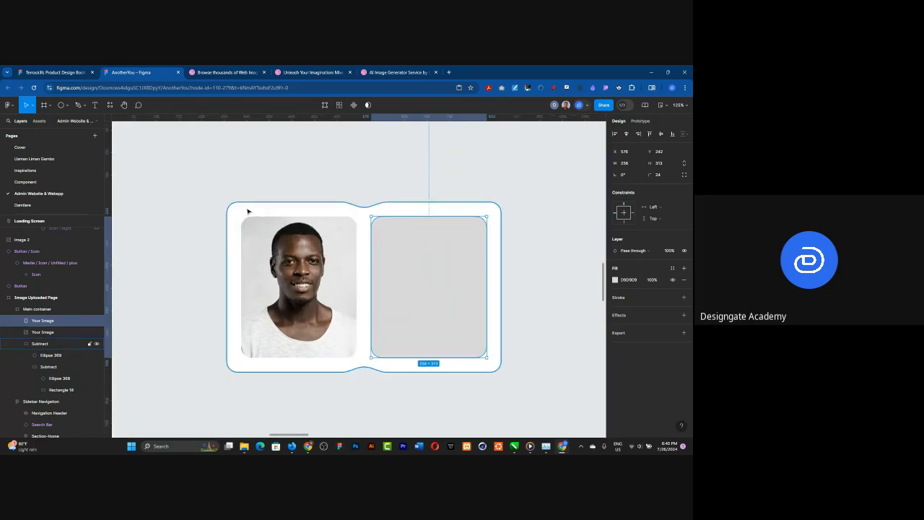
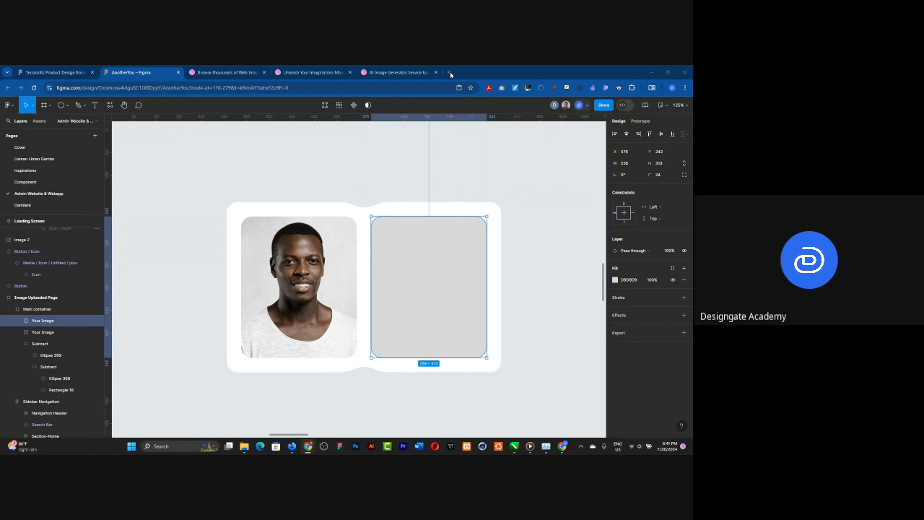
Step: Open the unicorn.studio site from the Website Inspirations bookmarks in a new browser tab
{"action": "left_click", "coordinate": [450, 72]}
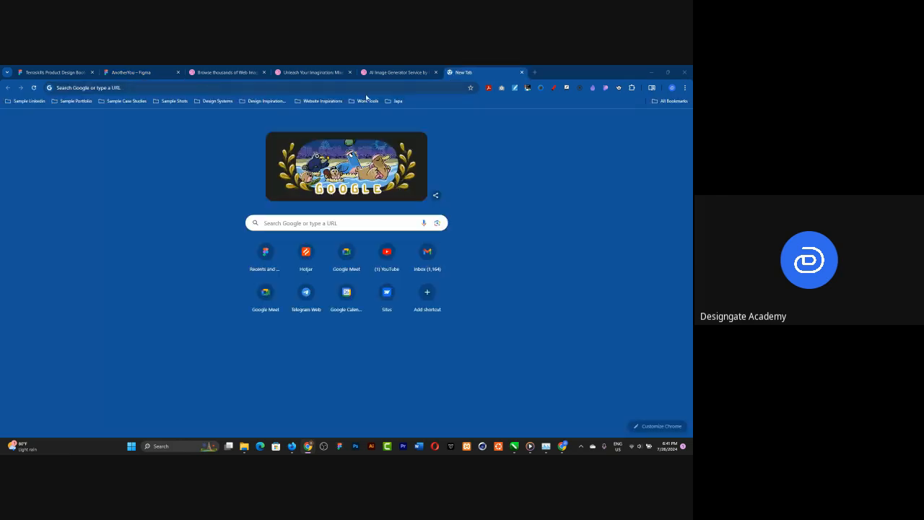
{"action": "left_click", "coordinate": [364, 101]}
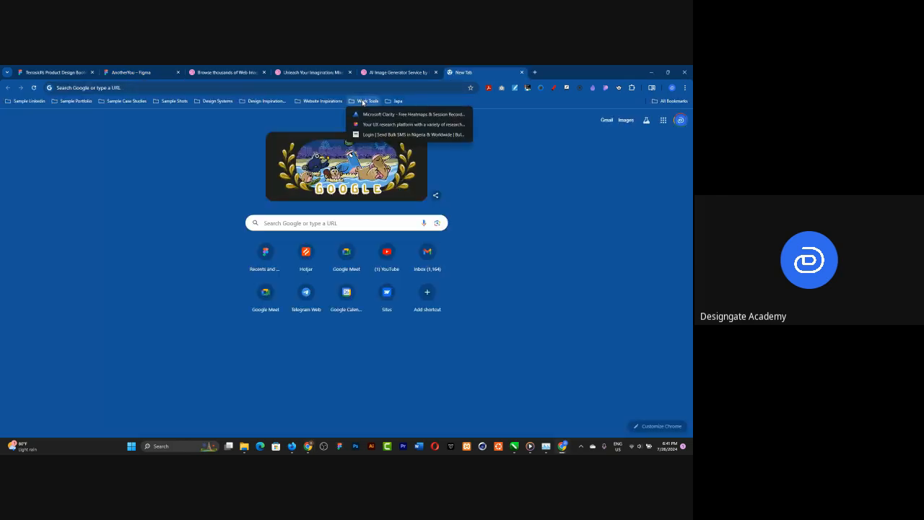
{"action": "left_click", "coordinate": [363, 101]}
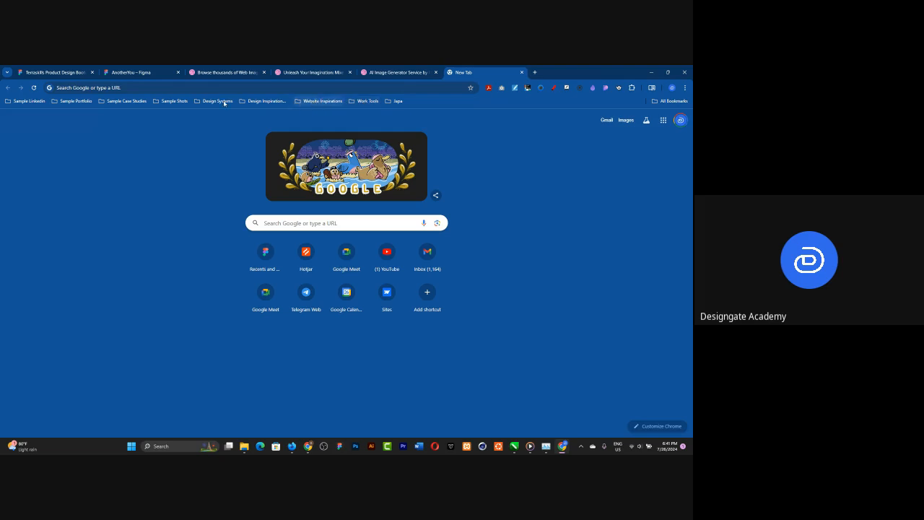
{"action": "left_click", "coordinate": [307, 101]}
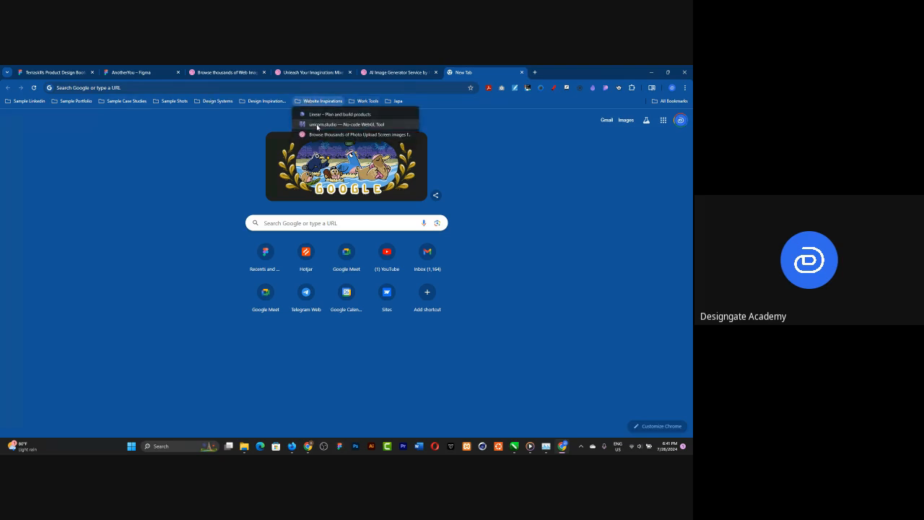
{"action": "left_click", "coordinate": [316, 125]}
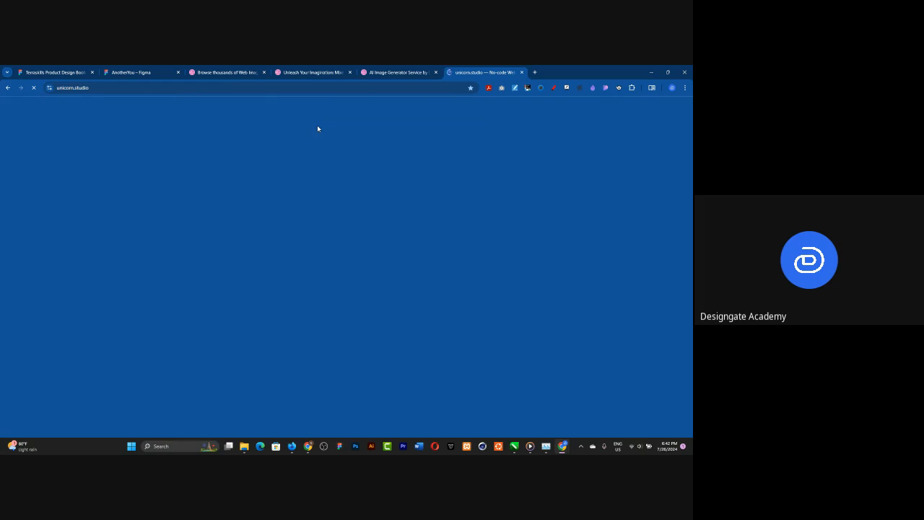
Step: Switch back to the AnotherYou file in Figma and move the Button CTA into the main container below the white card, at X 452 and Y 620
{"action": "left_click", "coordinate": [140, 68]}
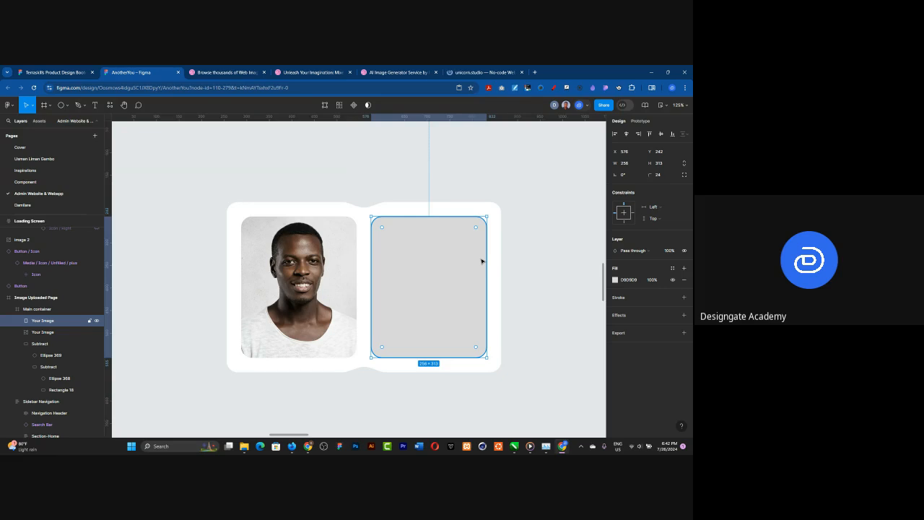
{"action": "scroll", "coordinate": [419, 248], "scroll_direction": "down", "scroll_amount": 4}
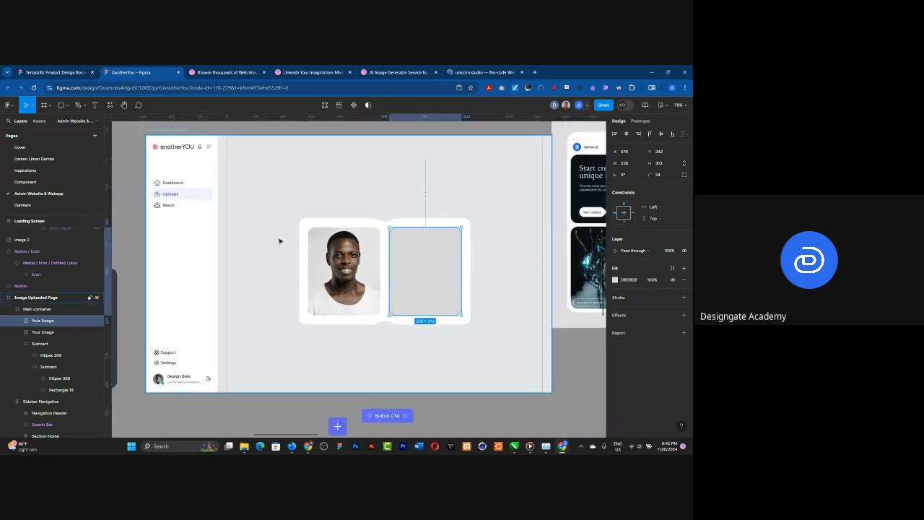
{"action": "scroll", "coordinate": [393, 252], "scroll_direction": "down", "scroll_amount": 3}
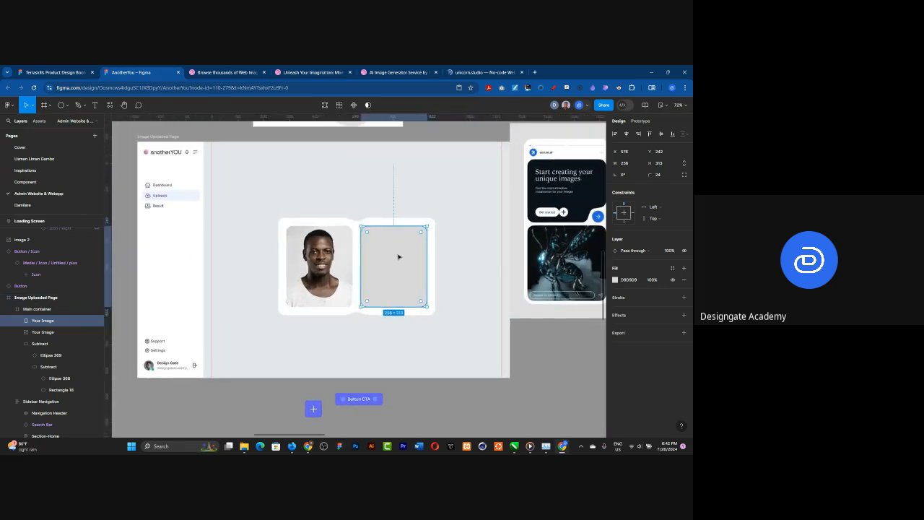
{"action": "left_click", "coordinate": [465, 280]}
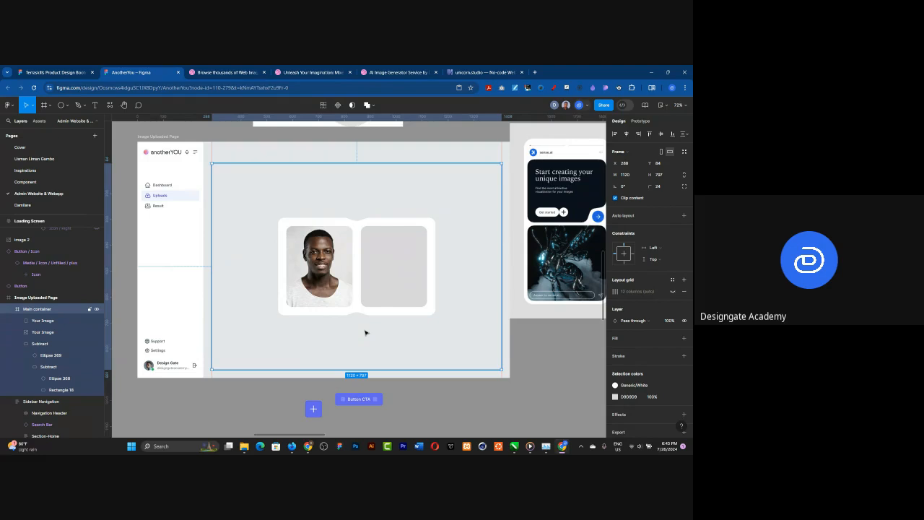
{"action": "left_click", "coordinate": [365, 400]}
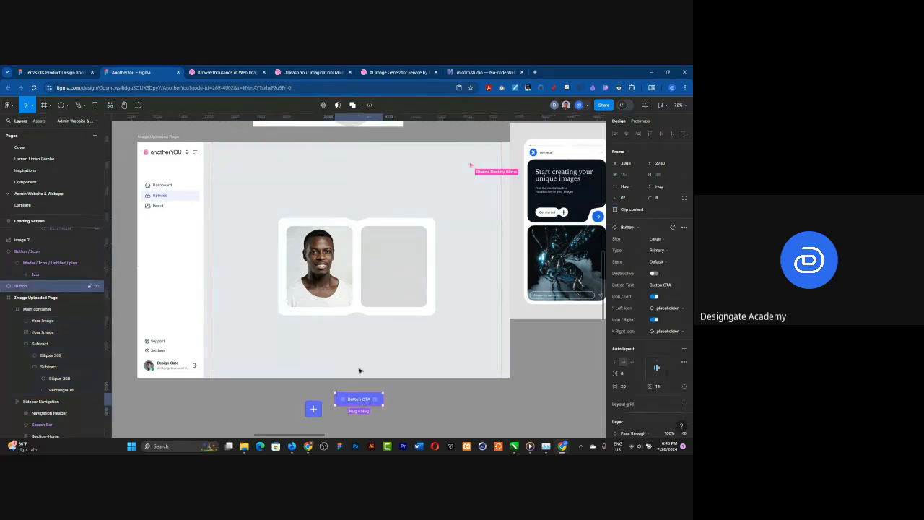
{"action": "left_click_drag", "start_coordinate": [351, 335], "coordinate": [353, 330]}
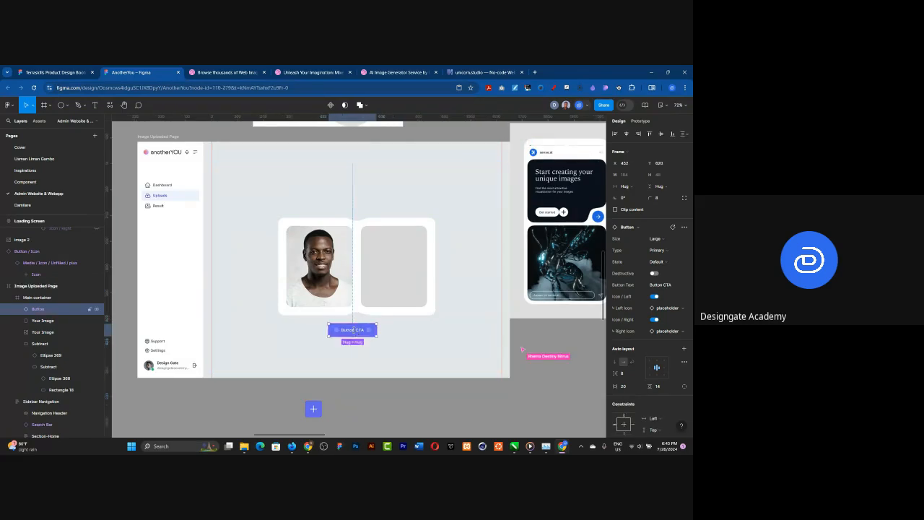
Step: Replace the button's label text with "Find my Doupleganger"
{"action": "double_click", "coordinate": [354, 330]}
{"action": "type", "text": "Rind my"}
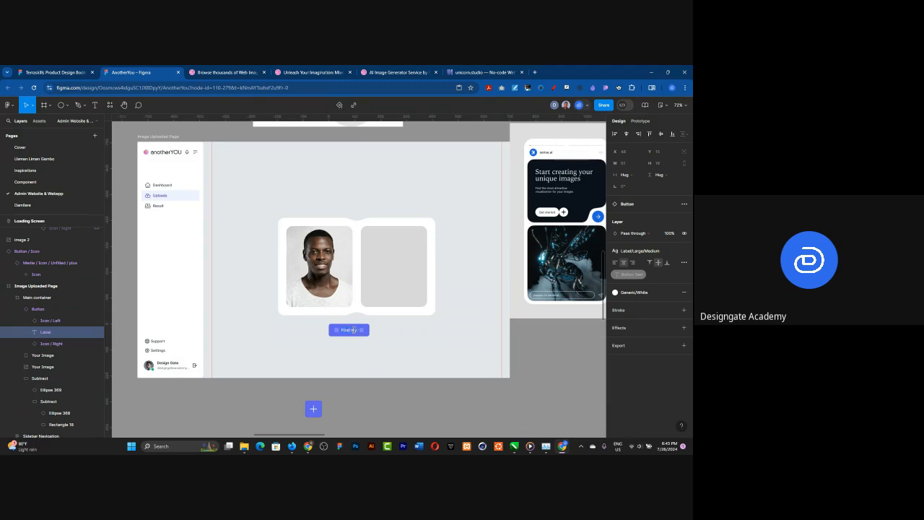
{"action": "type", "text": " Des"}
{"action": "type", "text": "pleganger"}
{"action": "key", "text": "Escape"}
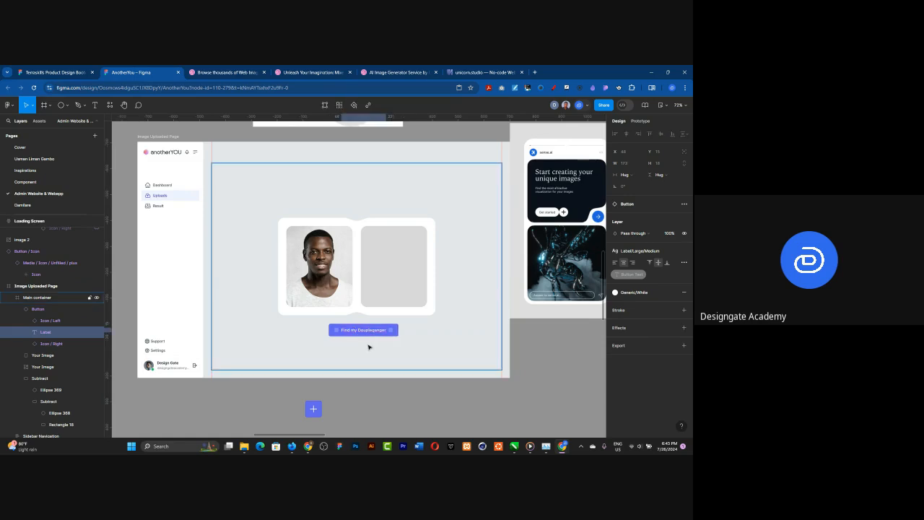
Step: Correct the last word of the button label to "Doppelganger" using the spelling suggestions
{"action": "left_click", "coordinate": [368, 347]}
{"action": "scroll", "coordinate": [368, 348], "scroll_direction": "up", "scroll_amount": 10}
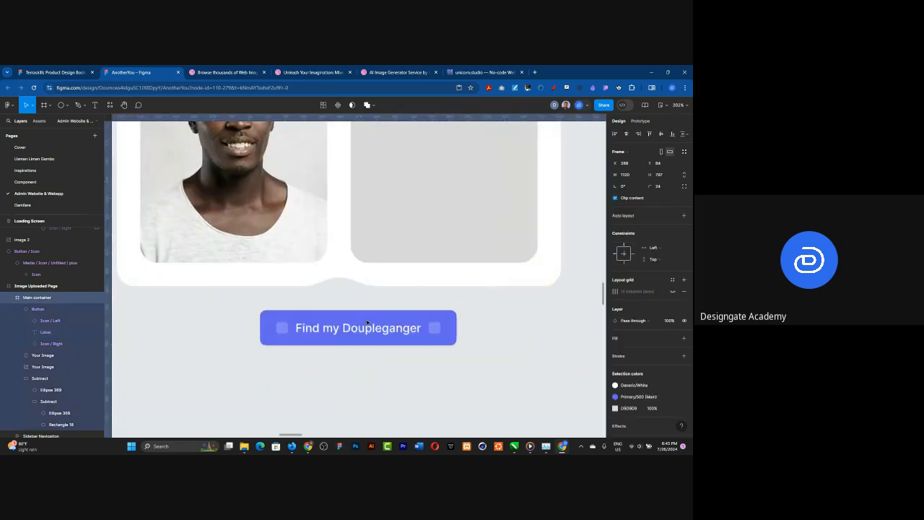
{"action": "double_click", "coordinate": [416, 329]}
{"action": "double_click", "coordinate": [417, 328]}
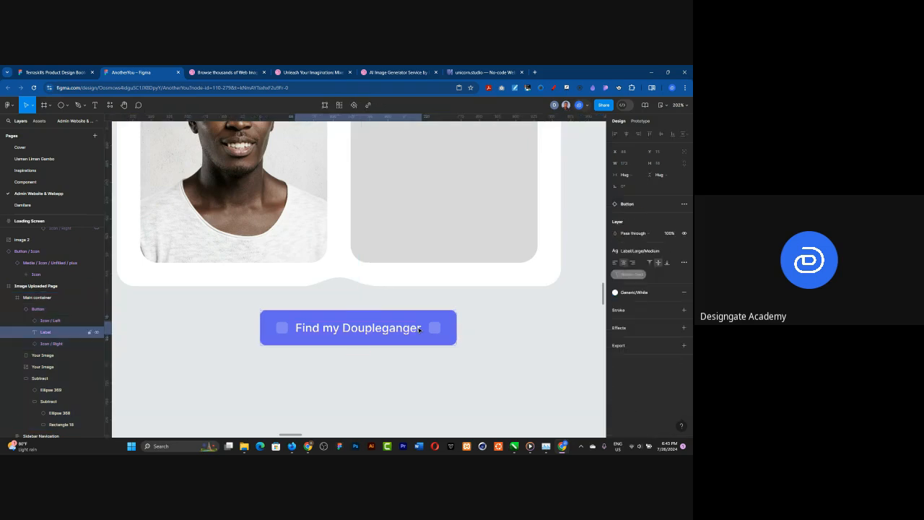
{"action": "right_click", "coordinate": [417, 328]}
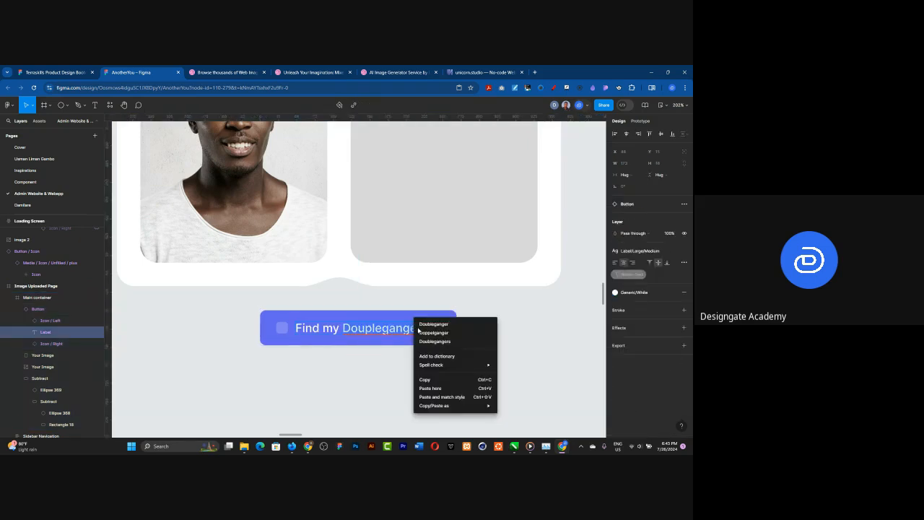
{"action": "left_click", "coordinate": [435, 323]}
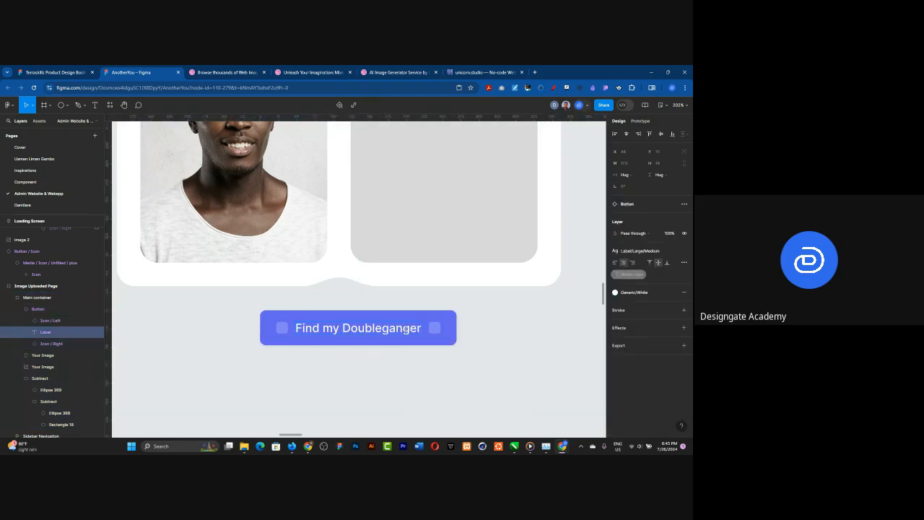
{"action": "right_click", "coordinate": [404, 329]}
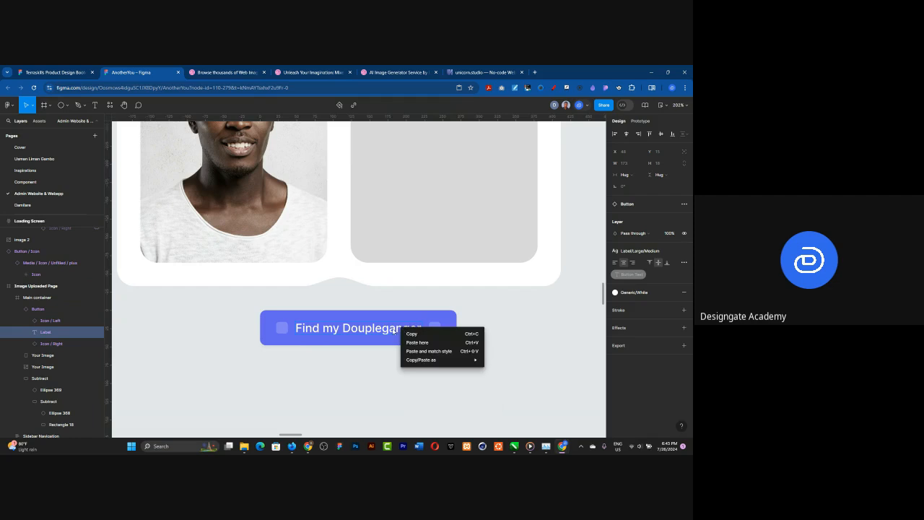
{"action": "left_click", "coordinate": [395, 330]}
{"action": "right_click", "coordinate": [405, 318]}
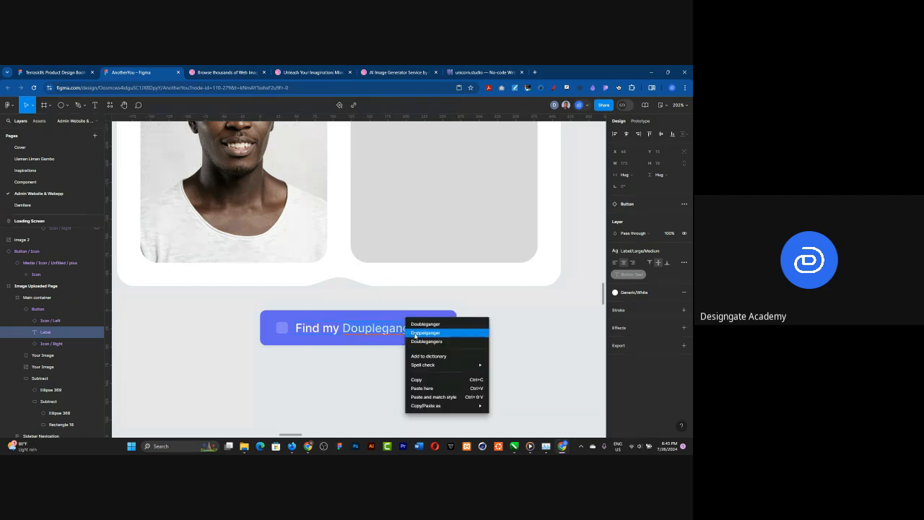
{"action": "left_click", "coordinate": [426, 333]}
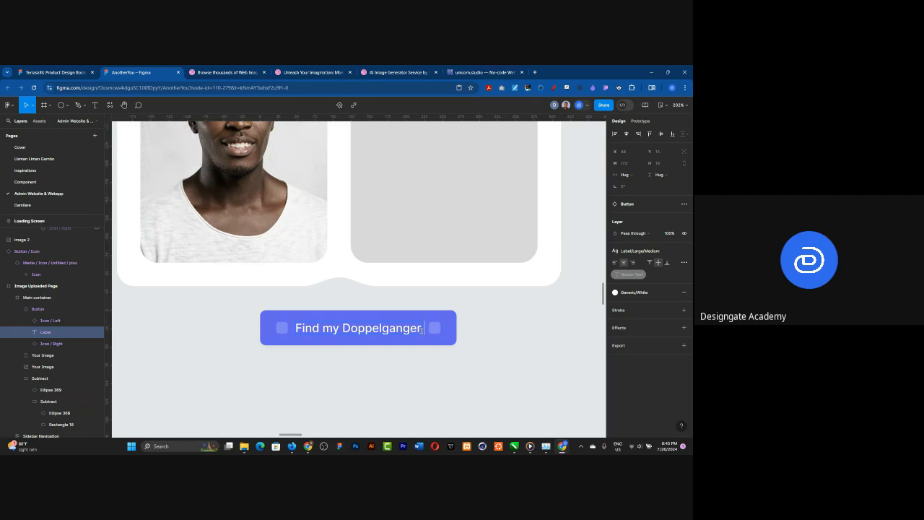
Step: Search the emoji picker for "star" and add the sparkles emoji ✨ at the end of the button label
{"action": "key", "text": "super+period"}
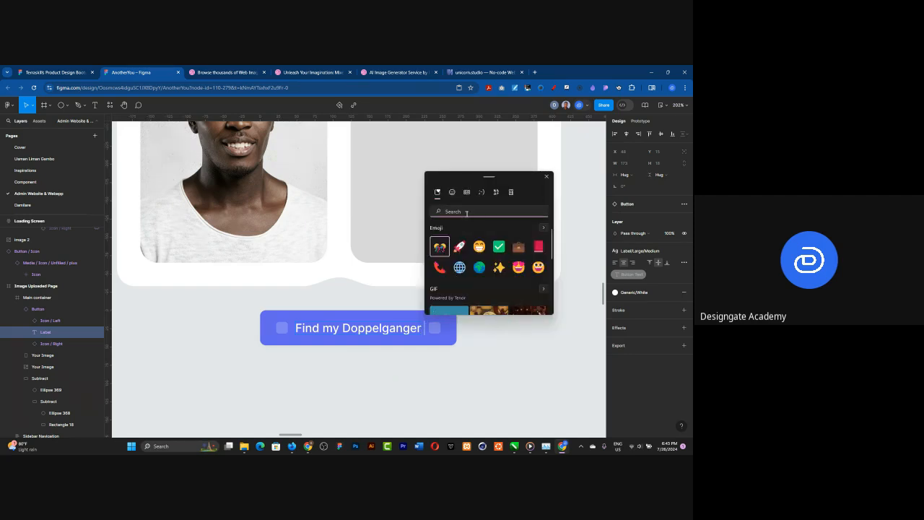
{"action": "type", "text": "star"}
{"action": "left_click", "coordinate": [499, 284]}
{"action": "key", "text": "Escape"}
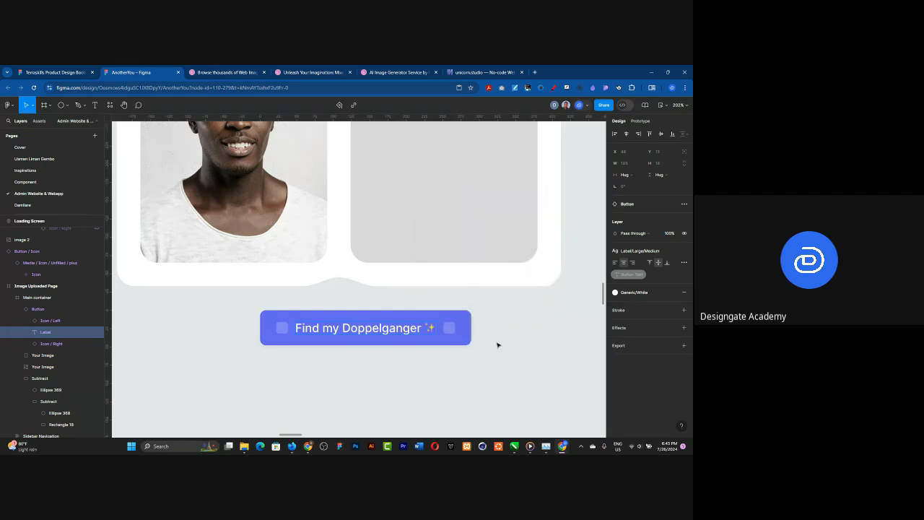
Step: Turn off both the left and right icons of the "Find my Doppelganger" button
{"action": "left_click", "coordinate": [463, 330]}
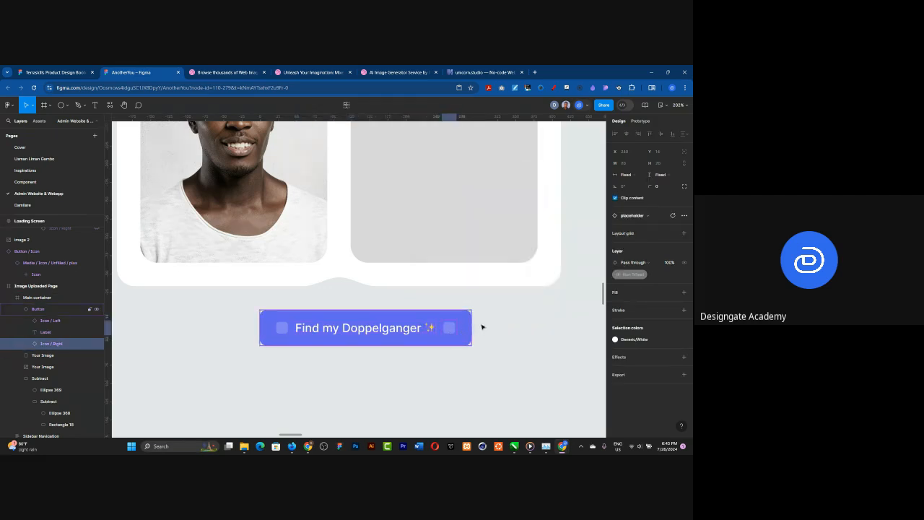
{"action": "key", "text": "Escape"}
{"action": "left_click", "coordinate": [653, 302]}
{"action": "left_click", "coordinate": [653, 312]}
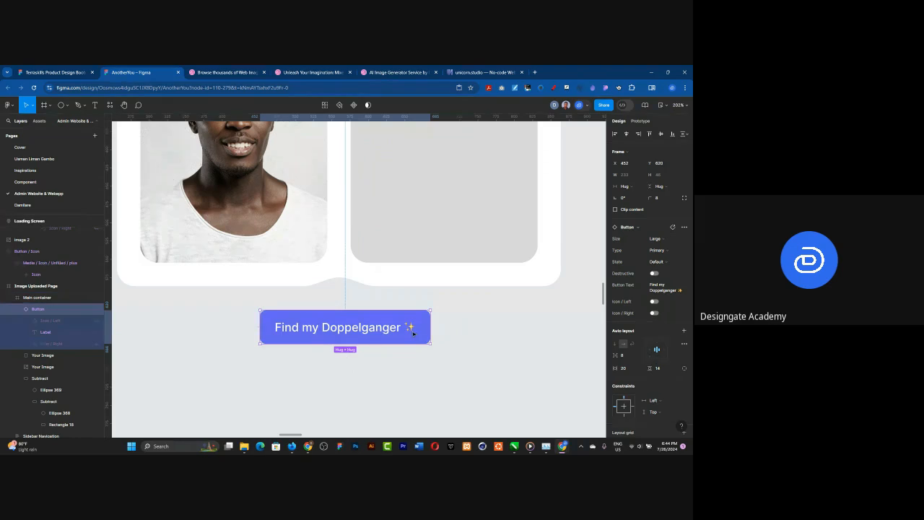
Step: Change the button's fill to the orange library style Gradient/Mesh/06
{"action": "scroll", "coordinate": [638, 284], "scroll_direction": "down", "scroll_amount": 3}
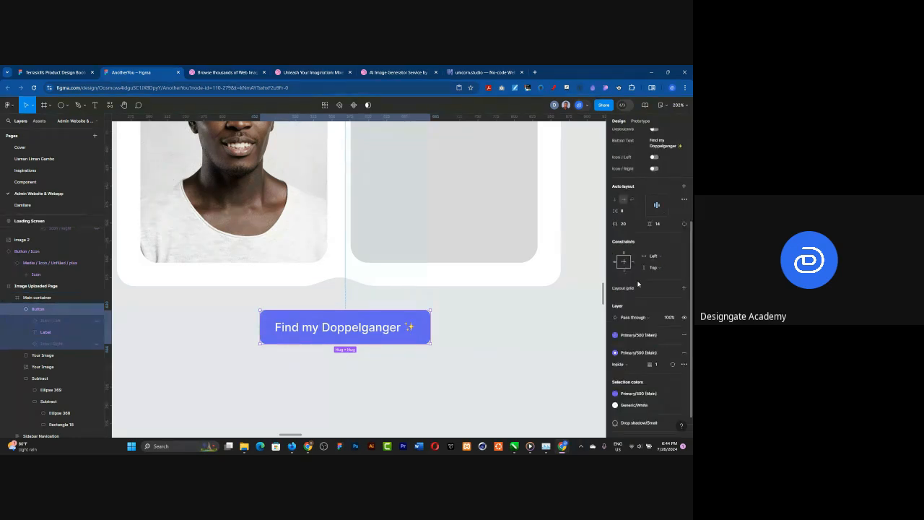
{"action": "left_click", "coordinate": [640, 335]}
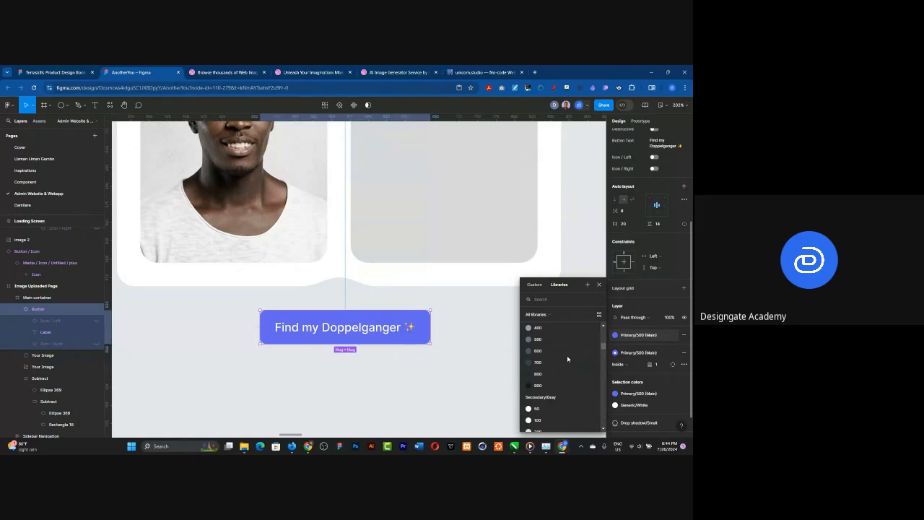
{"action": "scroll", "coordinate": [567, 360], "scroll_direction": "down", "scroll_amount": 5}
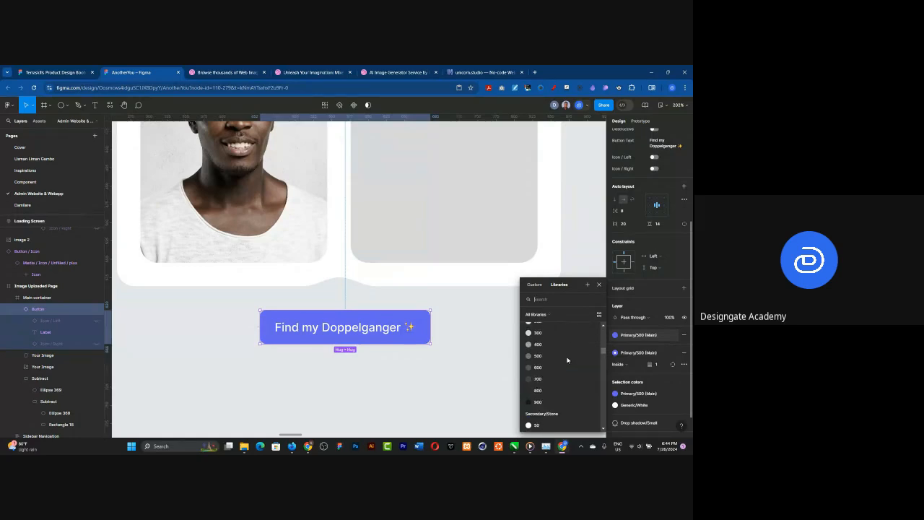
{"action": "scroll", "coordinate": [568, 359], "scroll_direction": "down", "scroll_amount": 6}
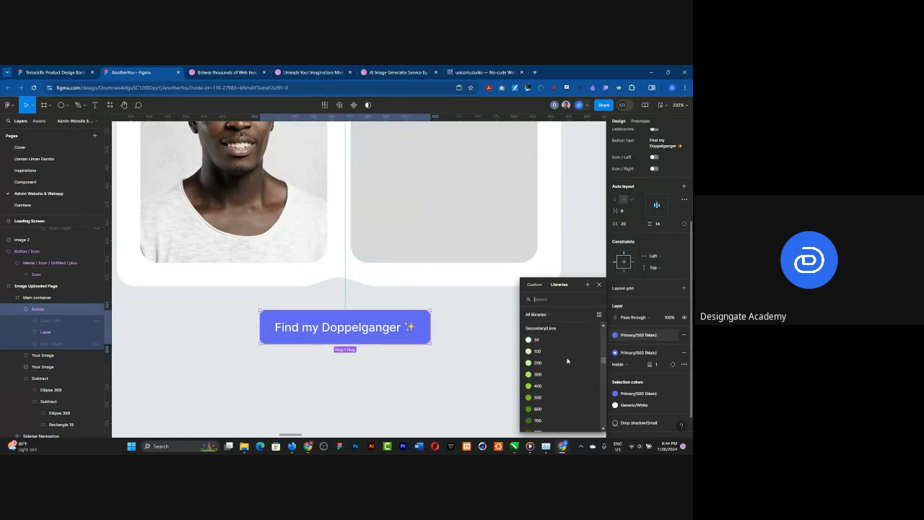
{"action": "scroll", "coordinate": [567, 361], "scroll_direction": "down", "scroll_amount": 5}
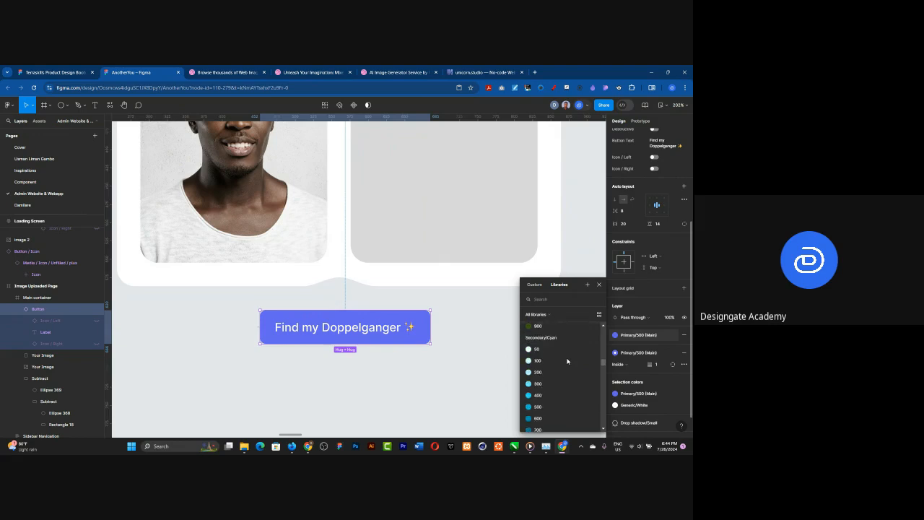
{"action": "scroll", "coordinate": [567, 361], "scroll_direction": "down", "scroll_amount": 6}
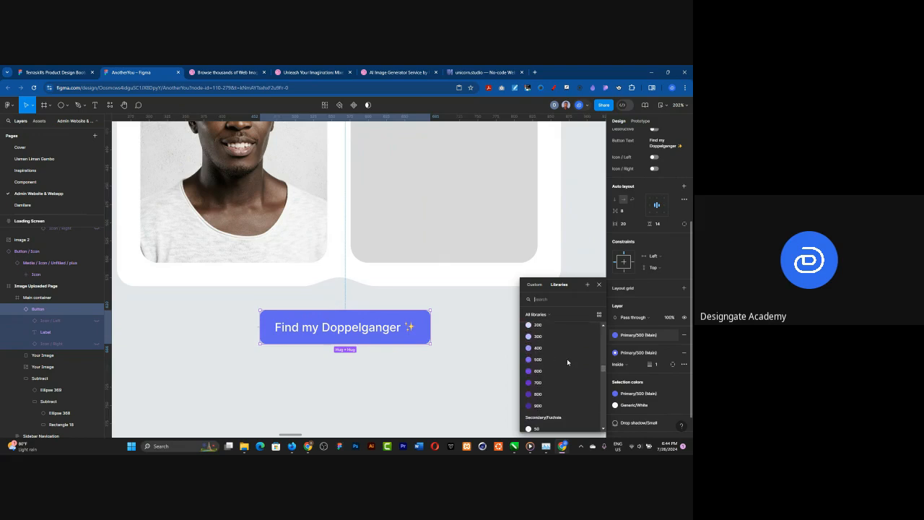
{"action": "scroll", "coordinate": [567, 361], "scroll_direction": "down", "scroll_amount": 6}
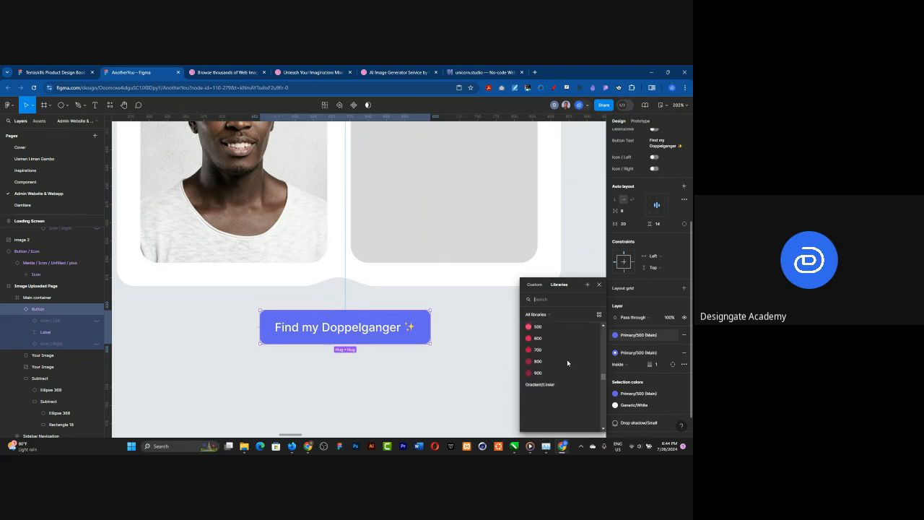
{"action": "scroll", "coordinate": [568, 362], "scroll_direction": "down", "scroll_amount": 5}
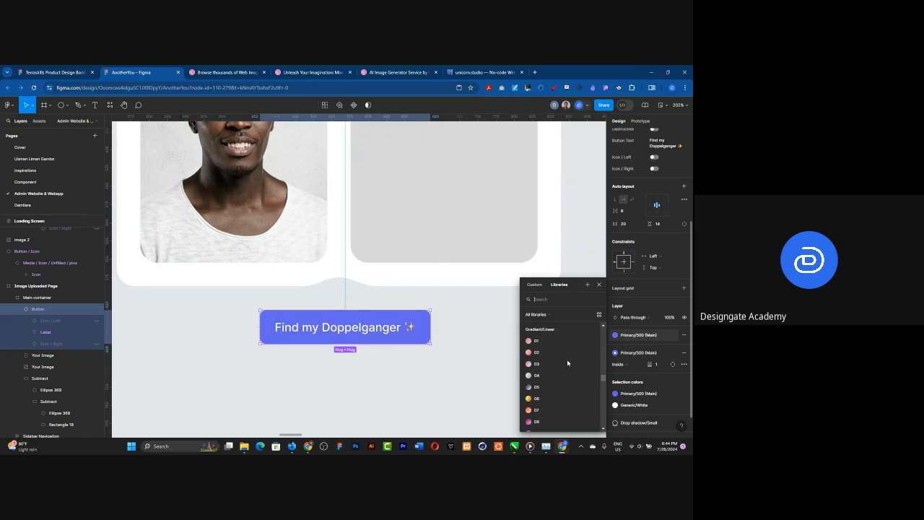
{"action": "scroll", "coordinate": [567, 365], "scroll_direction": "down", "scroll_amount": 2}
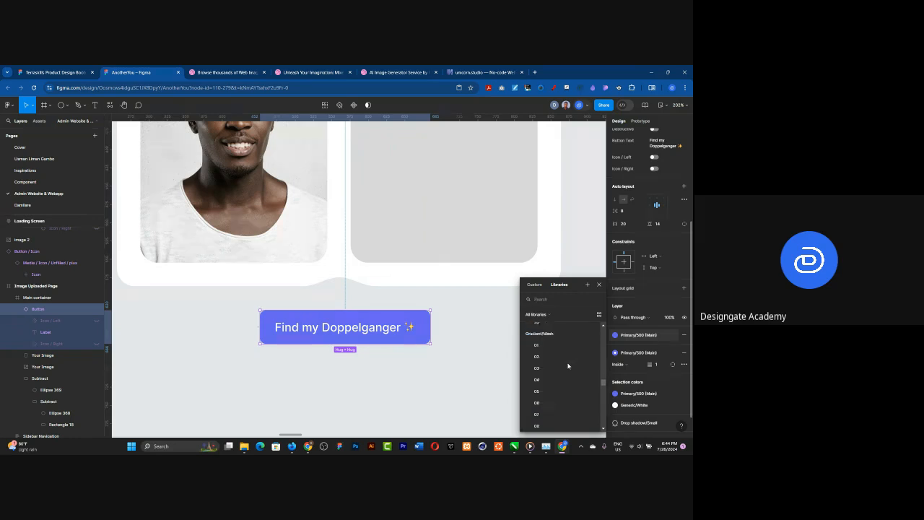
{"action": "scroll", "coordinate": [568, 366], "scroll_direction": "down", "scroll_amount": 1}
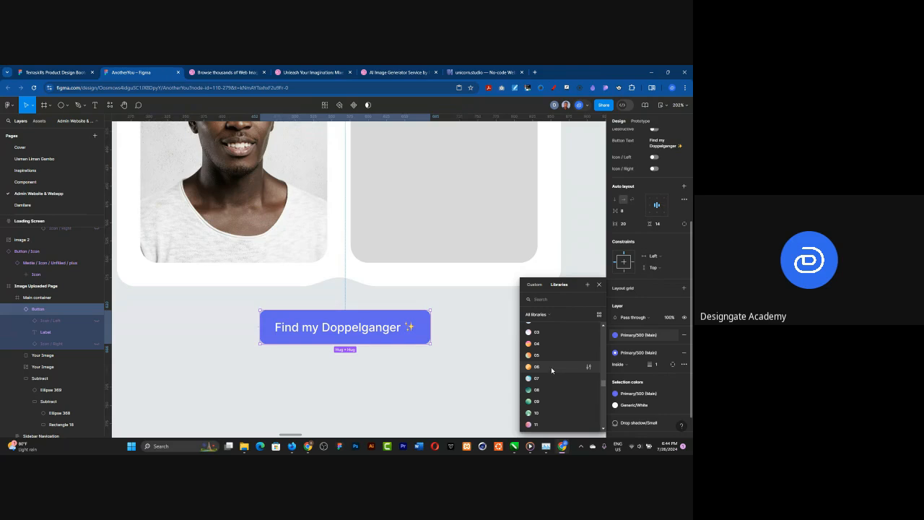
{"action": "left_click", "coordinate": [551, 367]}
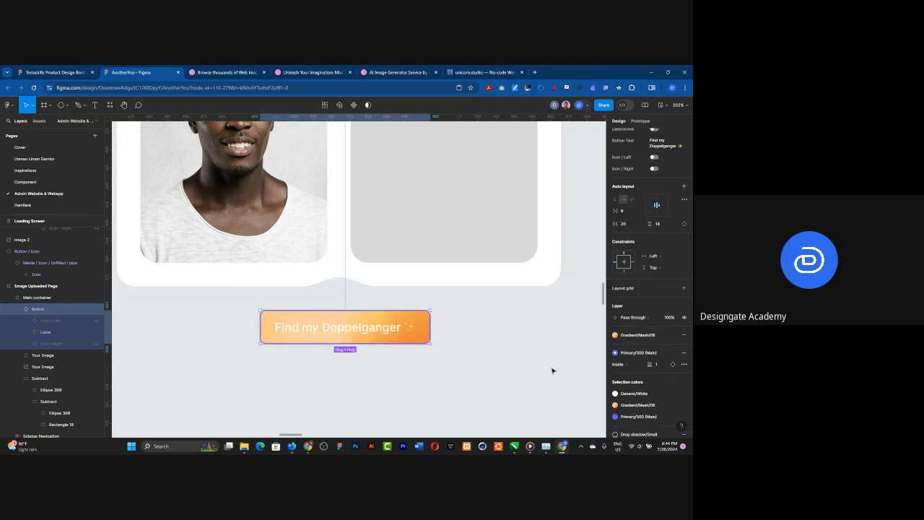
Step: Try the library styles Gradient/Mesh/04 and Gradient/Mesh/09 as the fill of the "Find my Doppelganger" button
{"action": "left_click", "coordinate": [633, 336]}
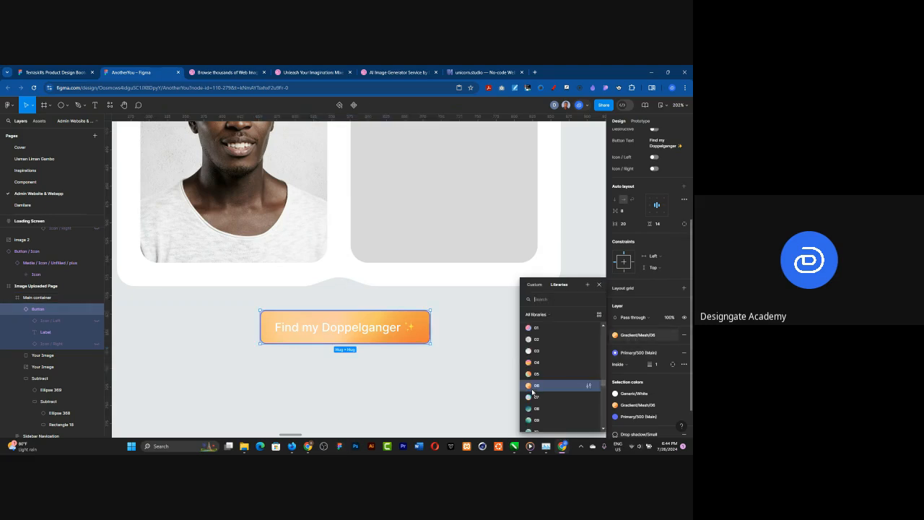
{"action": "left_click", "coordinate": [536, 363]}
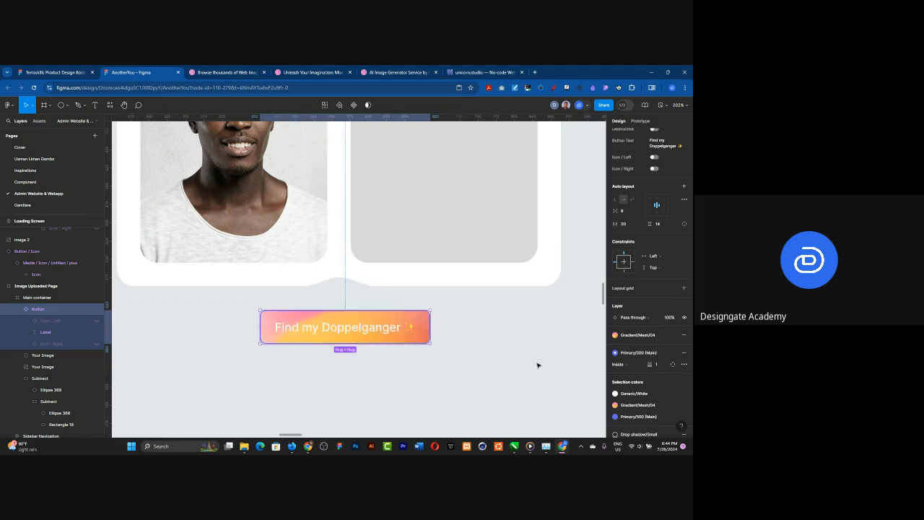
{"action": "left_click", "coordinate": [634, 336]}
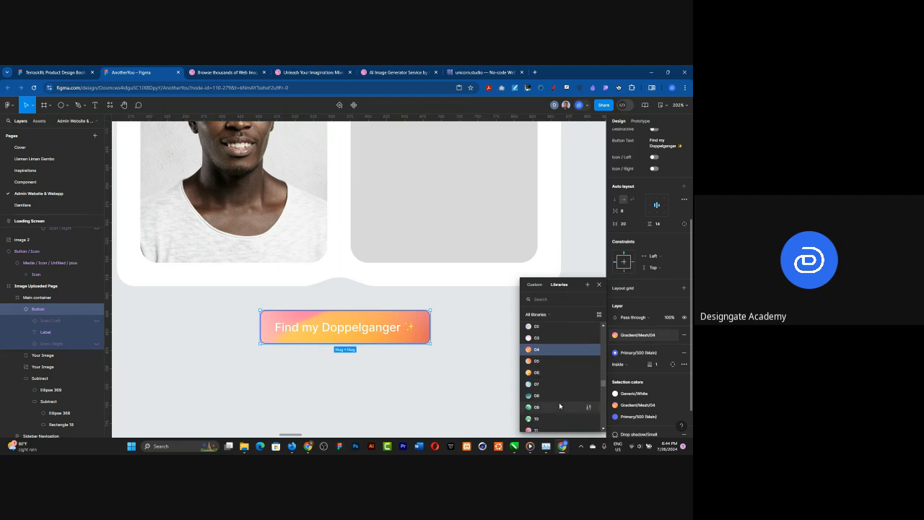
{"action": "left_click", "coordinate": [559, 405]}
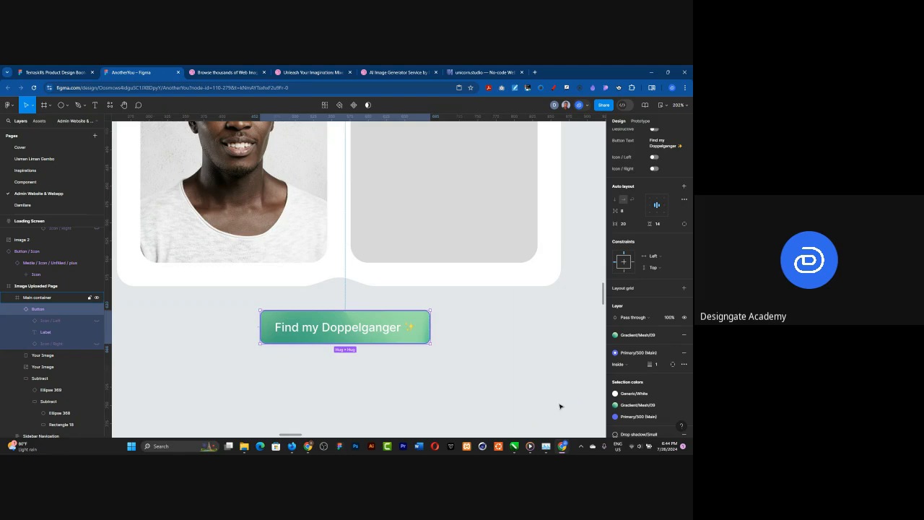
Step: Change the "Find my Doppelganger" button's fill to the library style Gradient/Mesh/17 and review it within the main container
{"action": "left_click", "coordinate": [636, 337]}
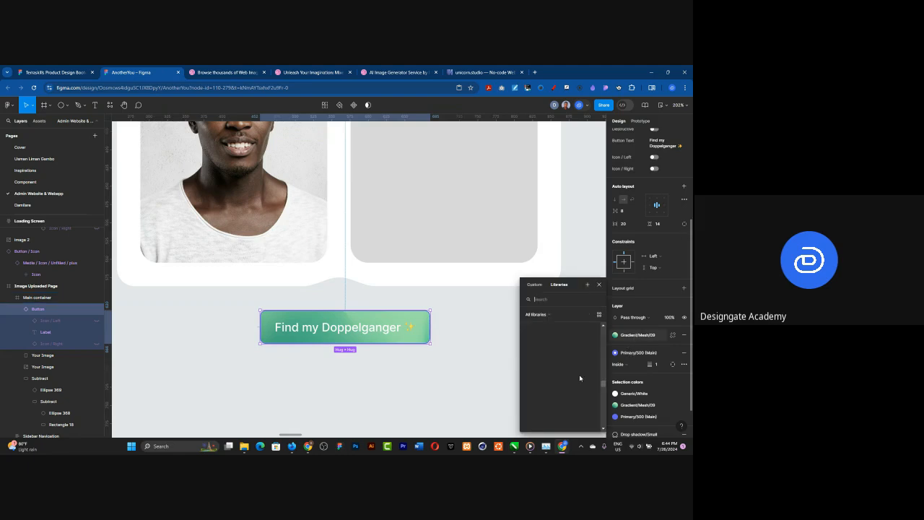
{"action": "scroll", "coordinate": [576, 379], "scroll_direction": "down", "scroll_amount": 1}
{"action": "scroll", "coordinate": [576, 380], "scroll_direction": "down", "scroll_amount": 1}
{"action": "left_click", "coordinate": [547, 407]}
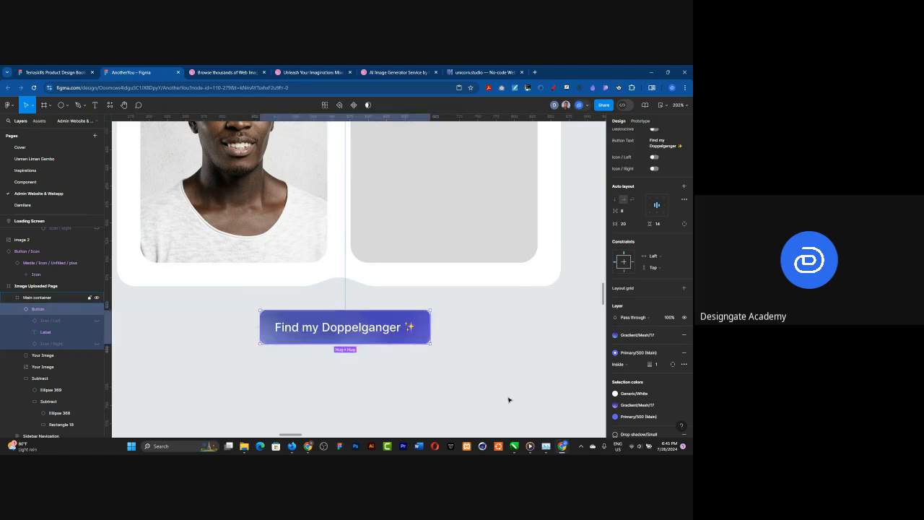
{"action": "left_click", "coordinate": [507, 341]}
{"action": "scroll", "coordinate": [433, 330], "scroll_direction": "down", "scroll_amount": 2}
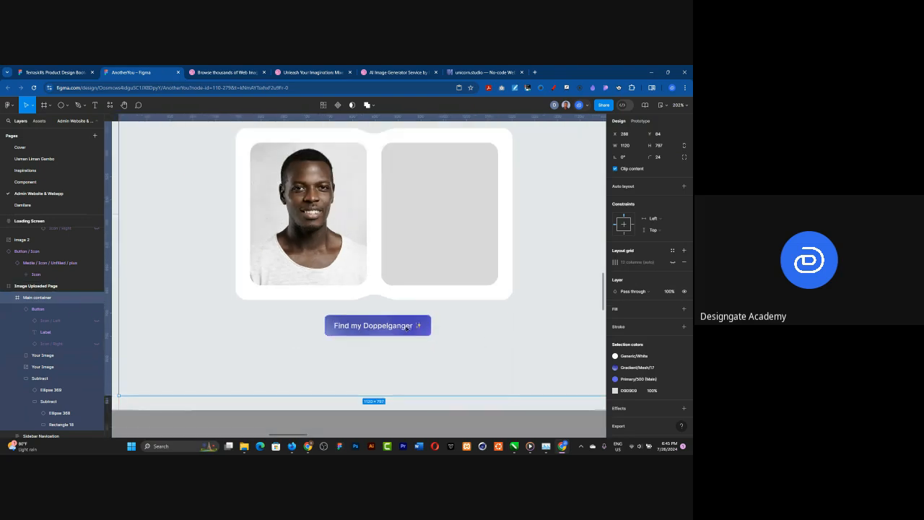
{"action": "scroll", "coordinate": [361, 334], "scroll_direction": "down", "scroll_amount": 2}
{"action": "scroll", "coordinate": [291, 292], "scroll_direction": "up", "scroll_amount": 2}
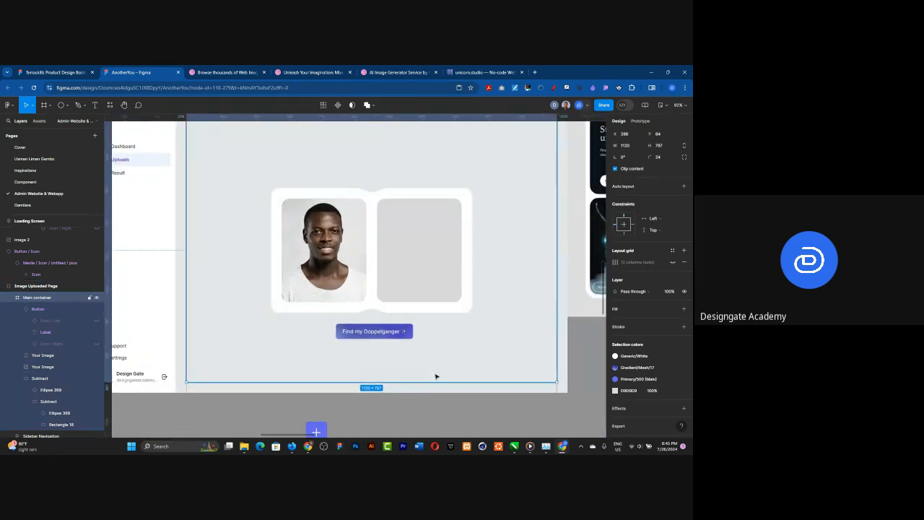
Step: Switch to the Unicorn.studio website, look over its landing page and reload it
{"action": "left_click", "coordinate": [477, 73]}
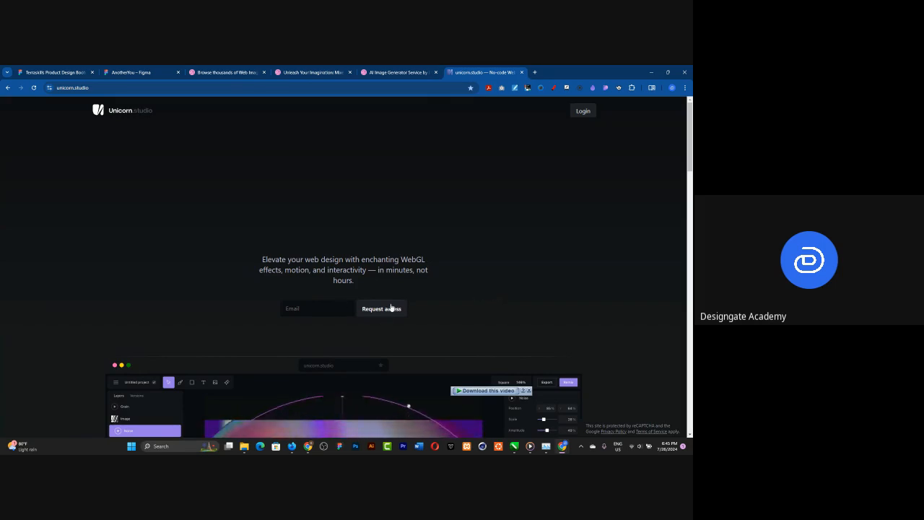
{"action": "scroll", "coordinate": [368, 230], "scroll_direction": "down", "scroll_amount": 3}
{"action": "scroll", "coordinate": [369, 235], "scroll_direction": "up", "scroll_amount": 3}
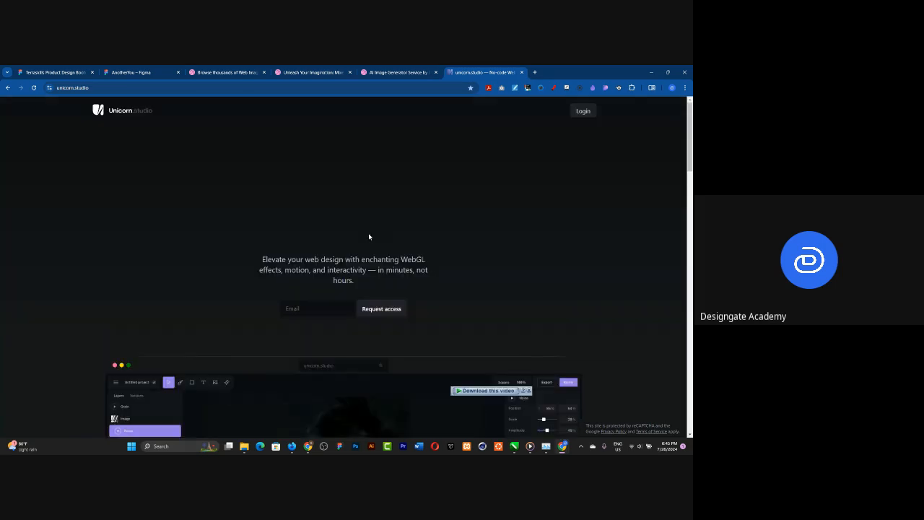
{"action": "left_click", "coordinate": [39, 88]}
{"action": "left_click", "coordinate": [39, 88]}
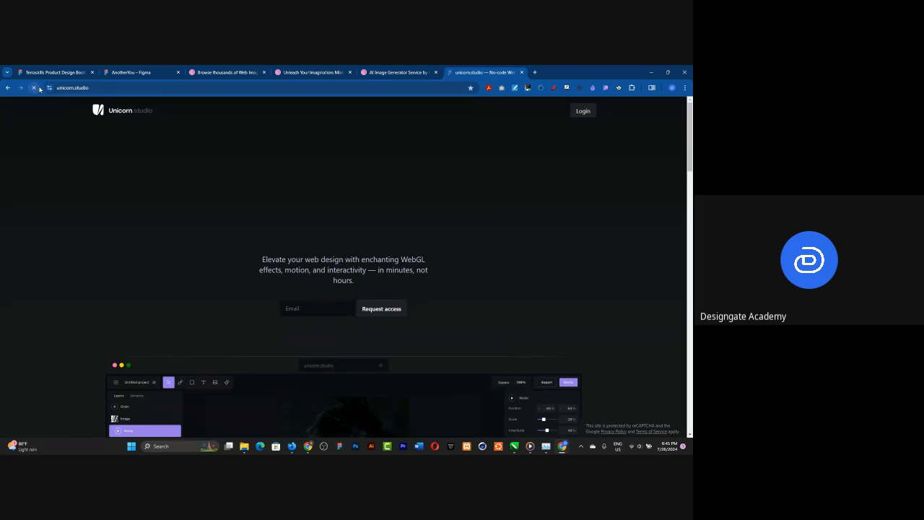
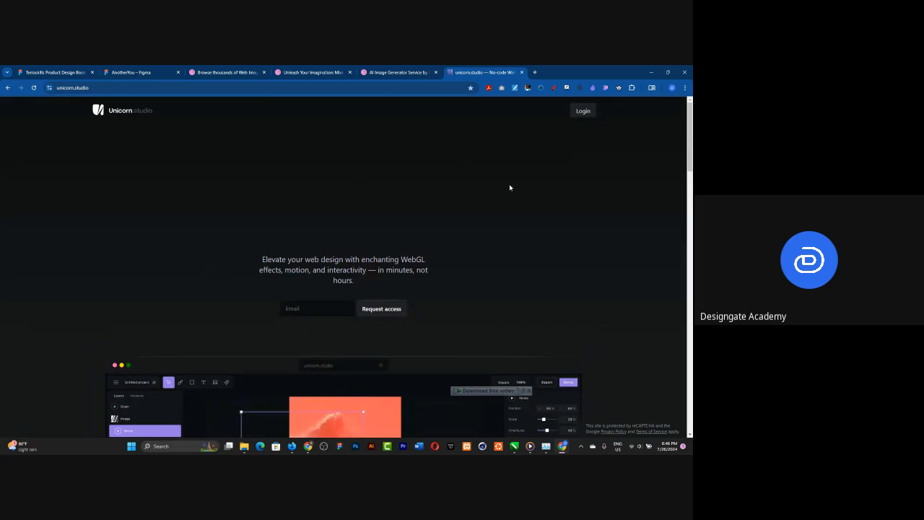
Step: Switch back to the AnotherYou Figma file and review the Image Uploaded Page frame
{"action": "left_click", "coordinate": [134, 67]}
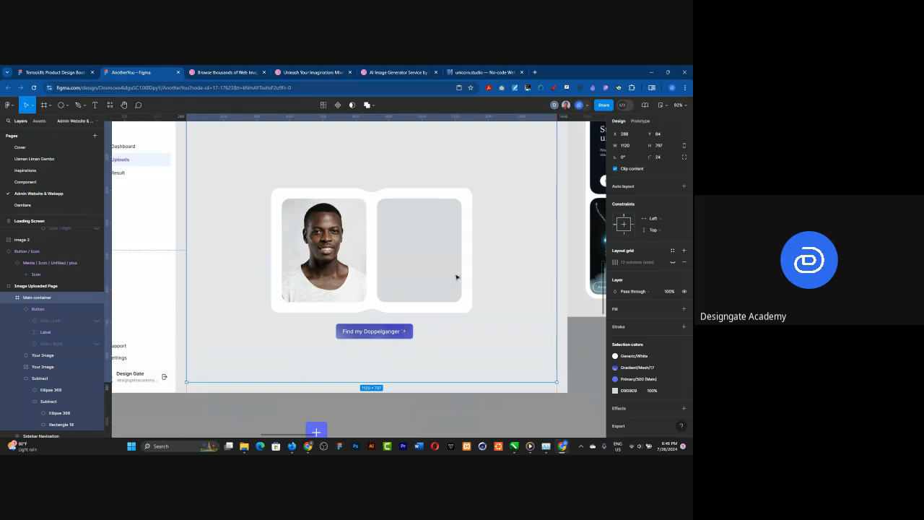
{"action": "key", "text": "Escape"}
{"action": "scroll", "coordinate": [456, 277], "scroll_direction": "down", "scroll_amount": 3}
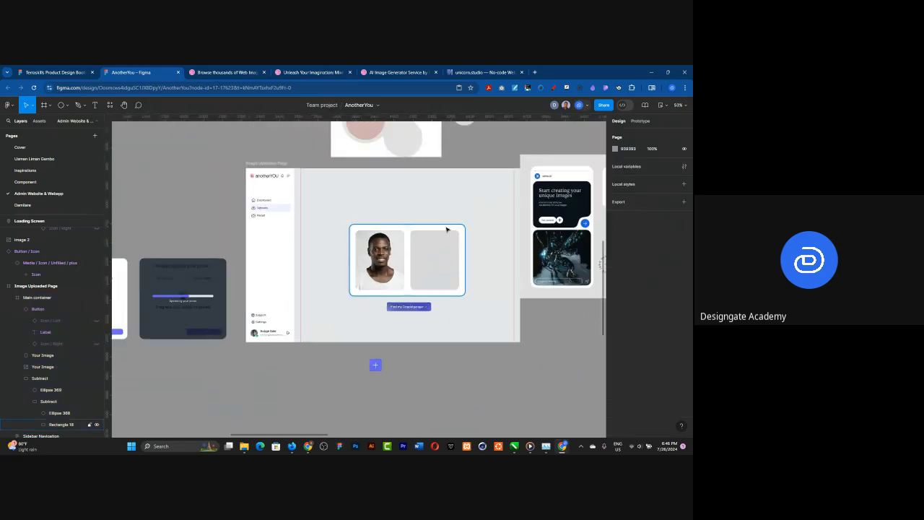
{"action": "scroll", "coordinate": [447, 230], "scroll_direction": "up", "scroll_amount": 3}
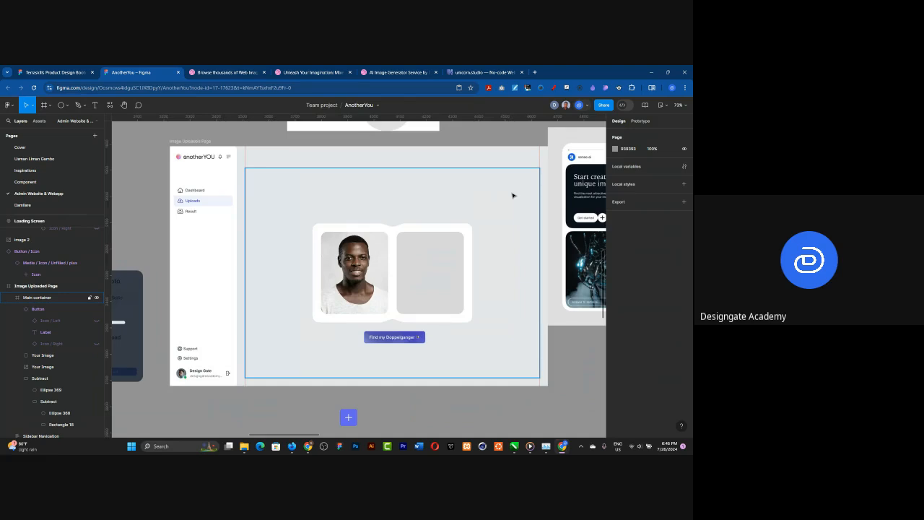
Step: Wrap the two image placeholders and the notched white card behind them in a single frame
{"action": "left_click", "coordinate": [415, 282]}
{"action": "left_click", "coordinate": [415, 282]}
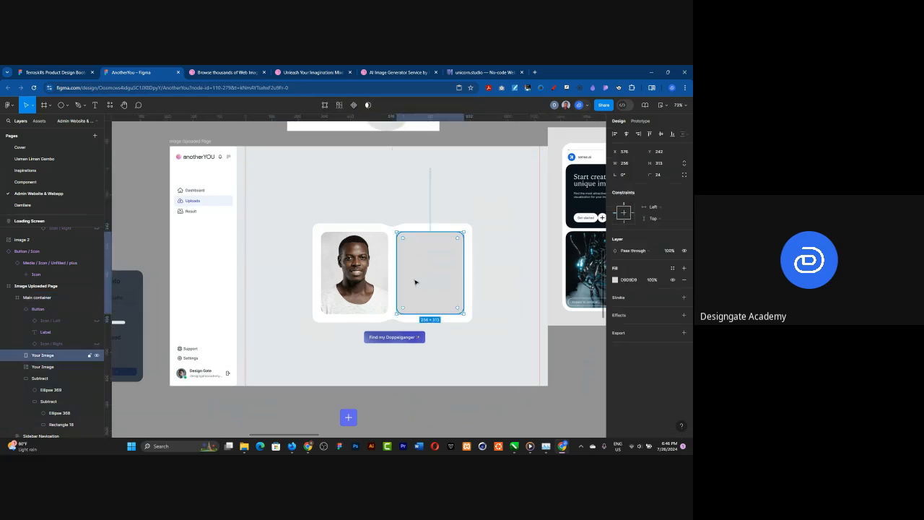
{"action": "left_click", "coordinate": [381, 274], "text": "shift"}
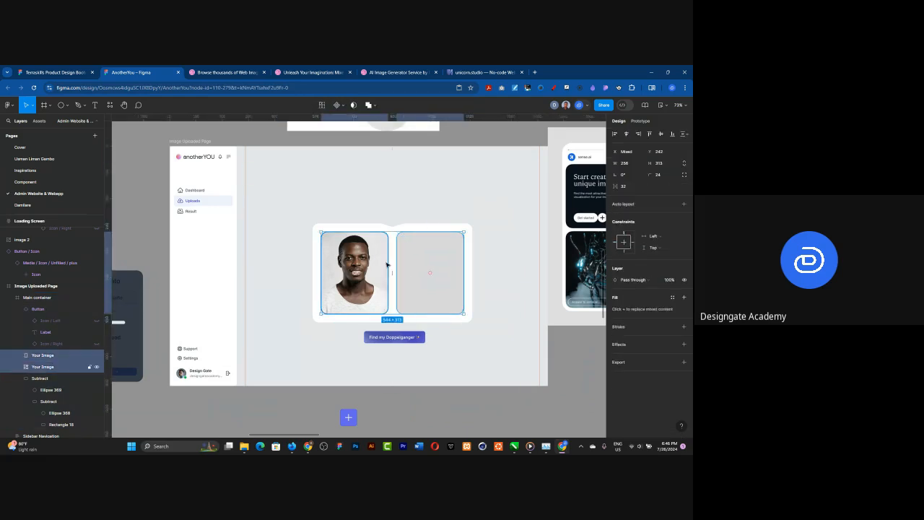
{"action": "left_click", "coordinate": [417, 229], "text": "shift"}
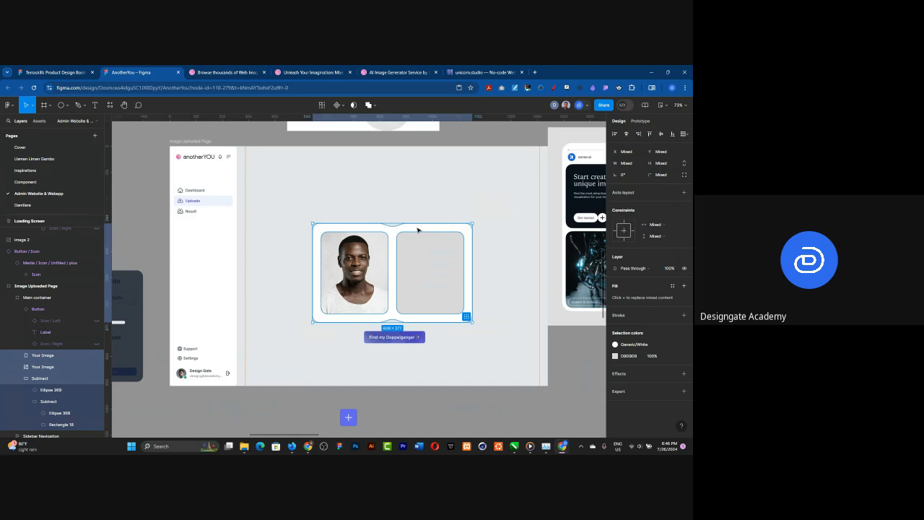
{"action": "right_click", "coordinate": [417, 229]}
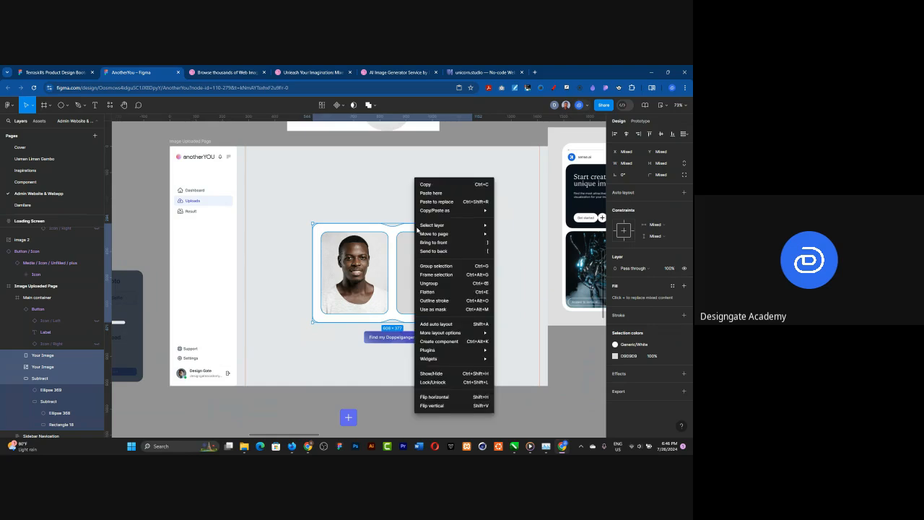
{"action": "left_click", "coordinate": [454, 280]}
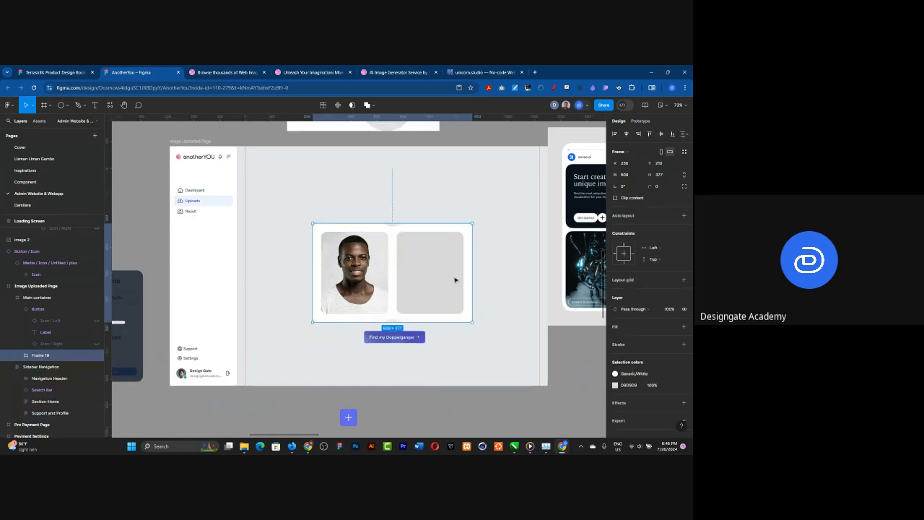
Step: Rename the new frame around the images and card as "Image Sction"
{"action": "double_click", "coordinate": [40, 355]}
{"action": "type", "text": "Image"}
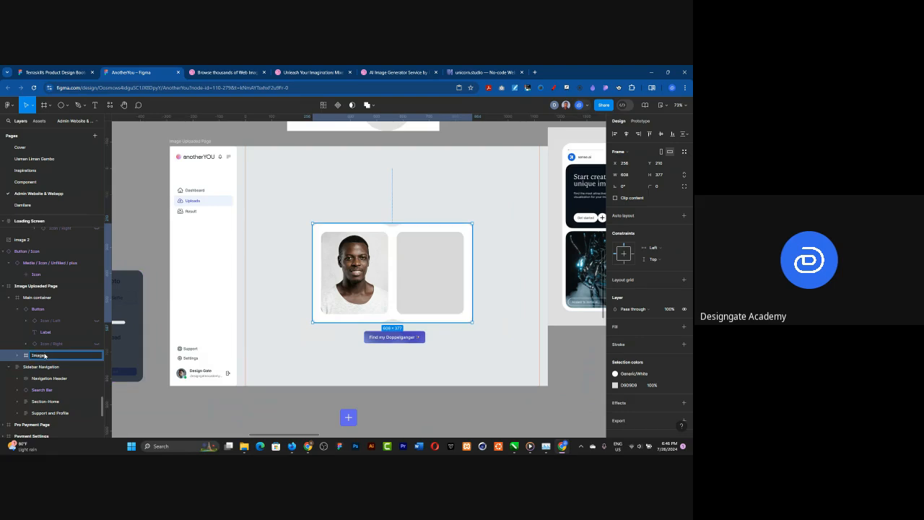
{"action": "type", "text": " Sction"}
{"action": "key", "text": "Return"}
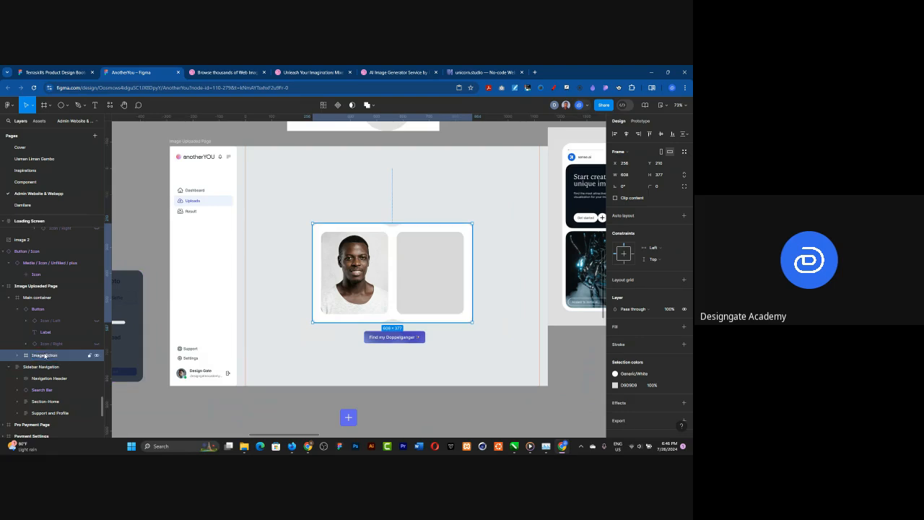
Step: Add auto layout around the image frame and the "Find my Doppelganger" button, with a horizontal padding of 32
{"action": "left_click", "coordinate": [385, 338], "text": "shift"}
{"action": "key", "text": "shift+a"}
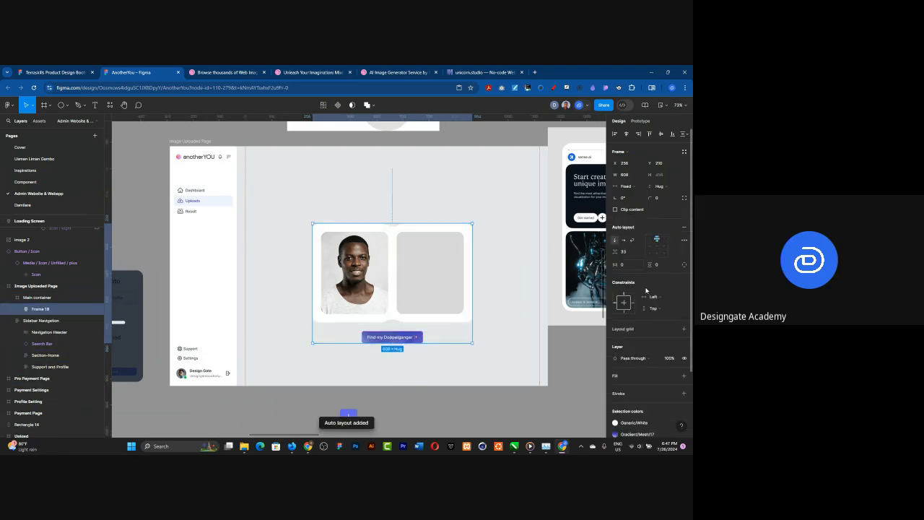
{"action": "left_click", "coordinate": [625, 265]}
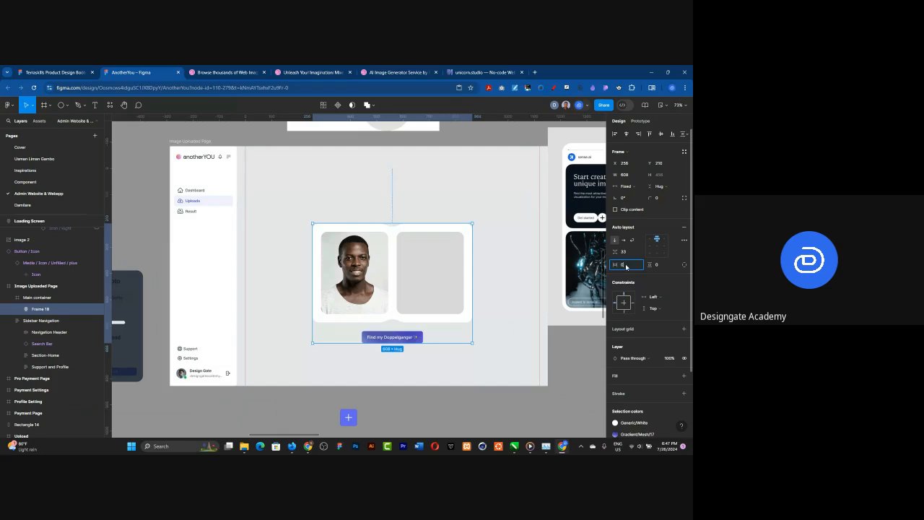
{"action": "type", "text": "32"}
{"action": "key", "text": "Return"}
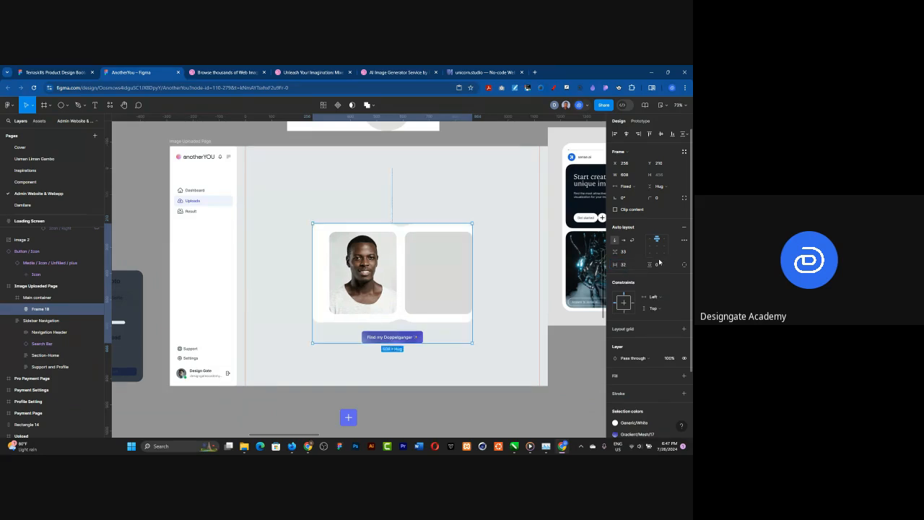
Step: Undo the horizontal padding, the auto layout and the renaming of the image frame
{"action": "key", "text": "ctrl+z"}
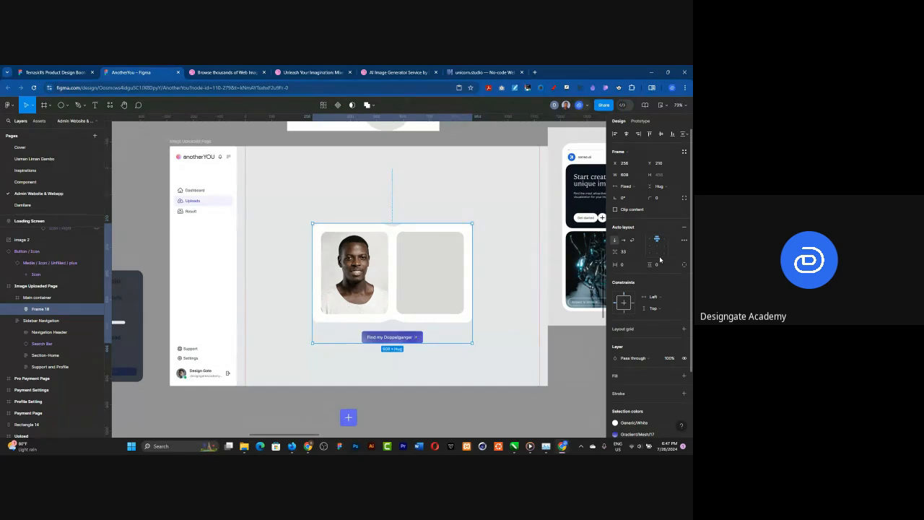
{"action": "key", "text": "ctrl+z"}
{"action": "key", "text": "ctrl+z"}
{"action": "key", "text": "ctrl+z"}
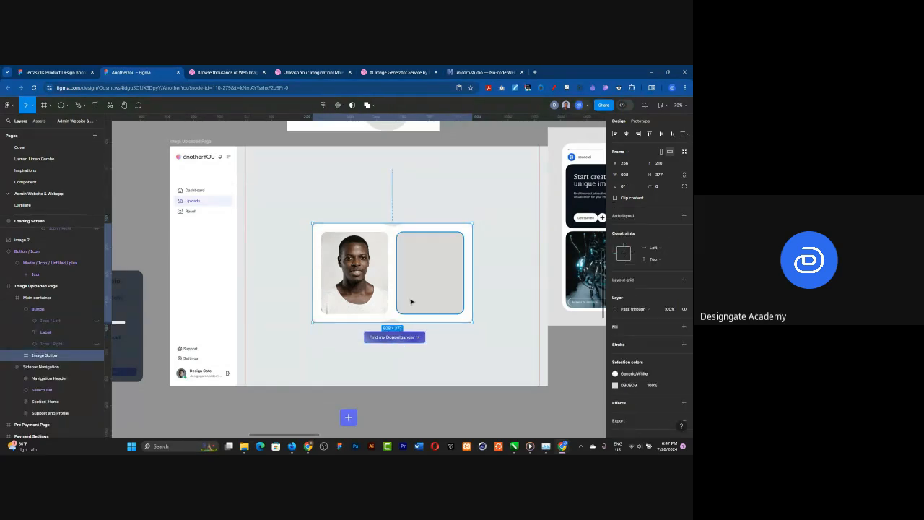
Step: Examine the main container's layers, checking the image frame's contents and briefly hiding and showing that frame
{"action": "left_click", "coordinate": [28, 298]}
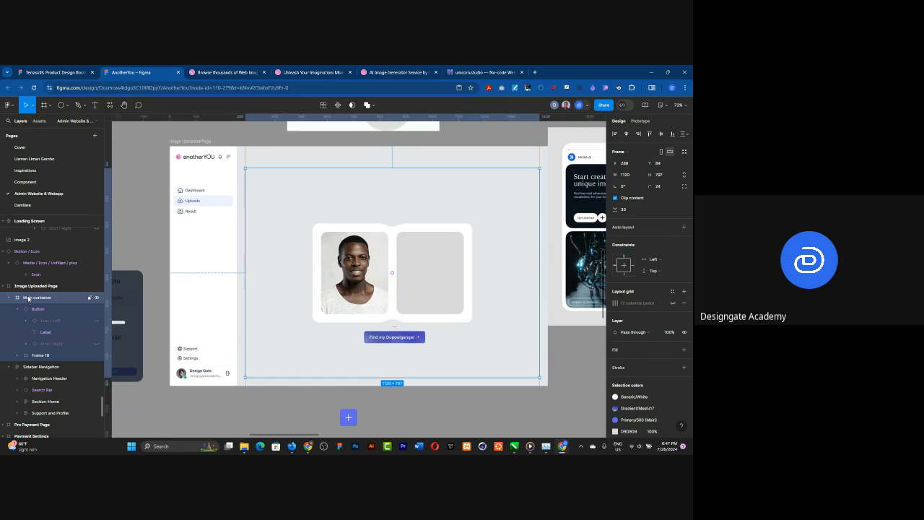
{"action": "left_click", "coordinate": [40, 355]}
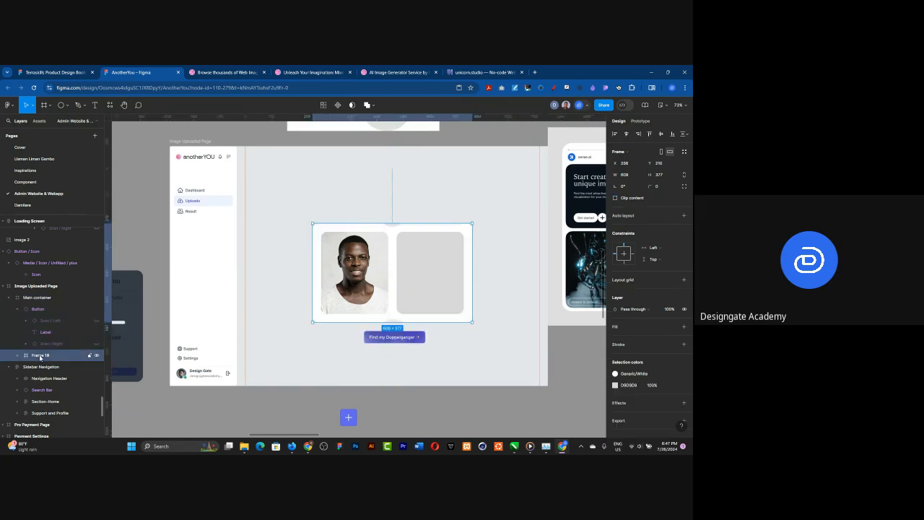
{"action": "left_click", "coordinate": [18, 357]}
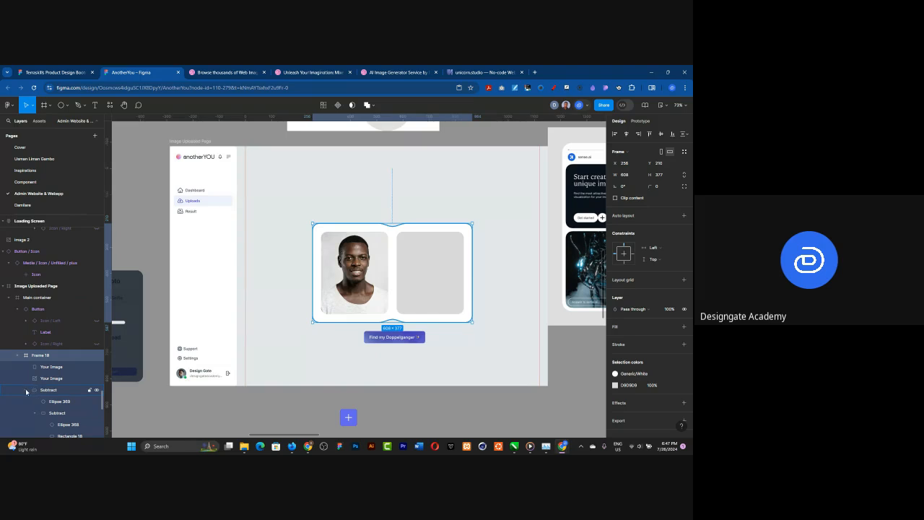
{"action": "left_click", "coordinate": [27, 390]}
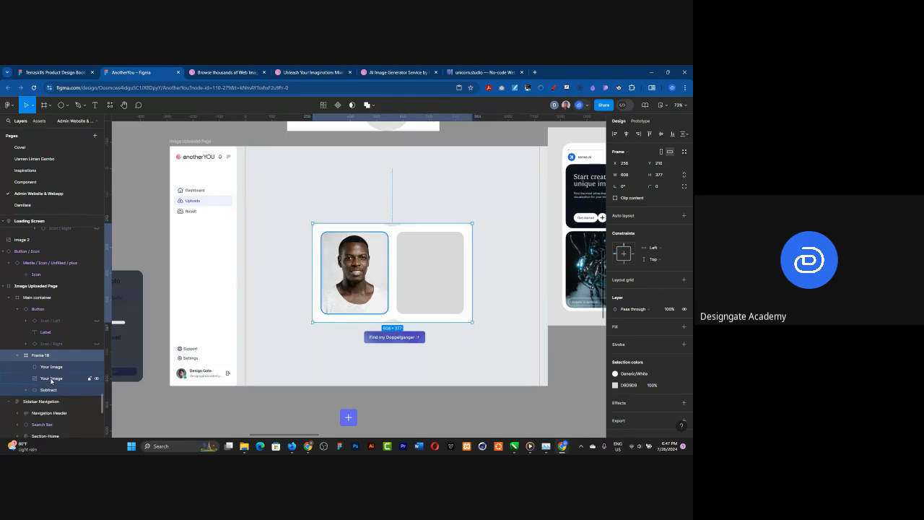
{"action": "left_click", "coordinate": [48, 378]}
{"action": "left_click", "coordinate": [54, 368]}
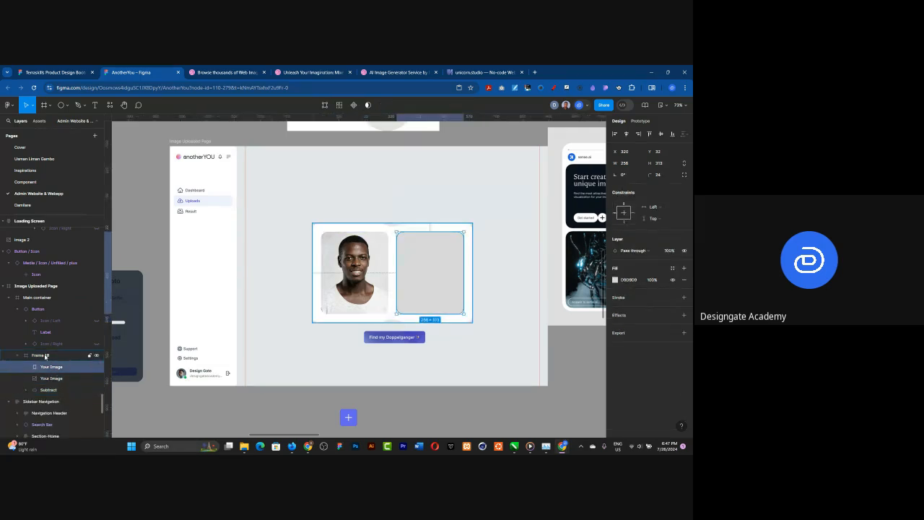
{"action": "left_click", "coordinate": [45, 356]}
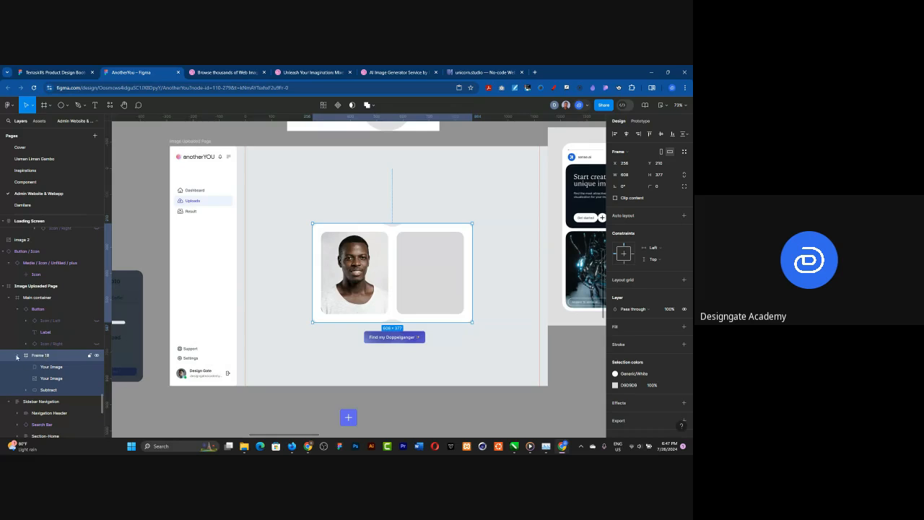
{"action": "left_click", "coordinate": [17, 355]}
{"action": "left_click", "coordinate": [94, 355]}
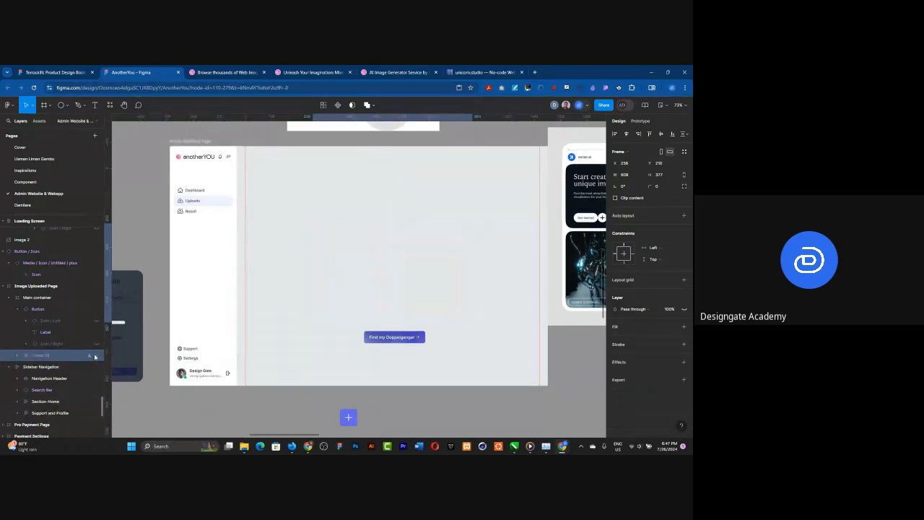
{"action": "left_click", "coordinate": [94, 355]}
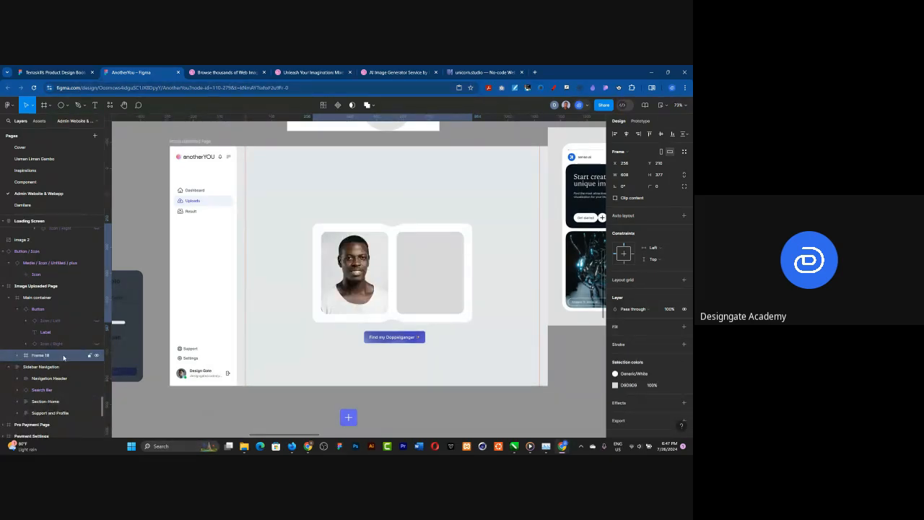
Step: Combine the "Find my Doppelganger" button and the image frame in one auto layout frame
{"action": "left_click", "coordinate": [17, 309]}
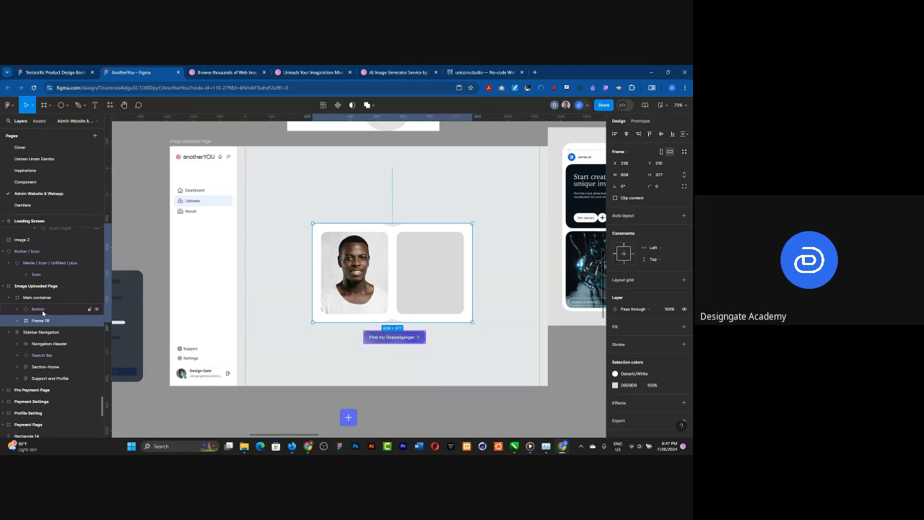
{"action": "left_click", "coordinate": [43, 309], "text": "shift"}
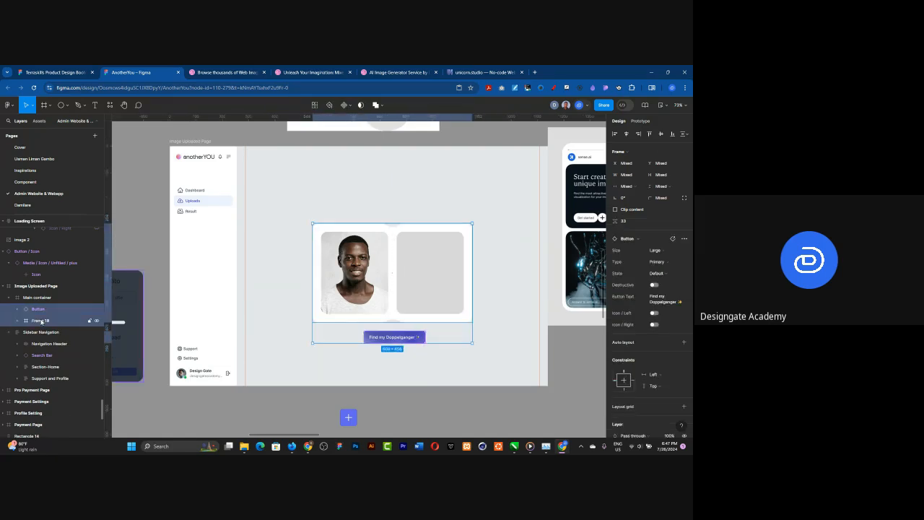
{"action": "key", "text": "shift+a"}
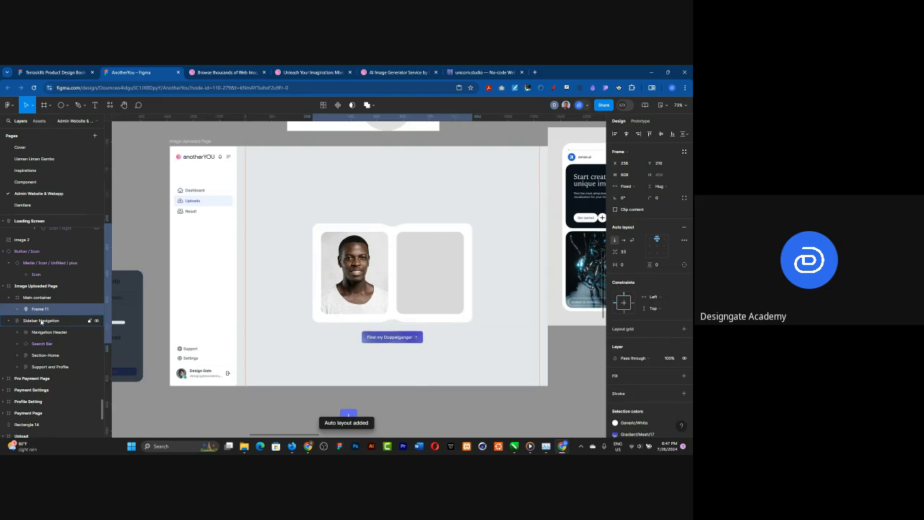
Step: Set both the horizontal and vertical padding of the new auto layout frame to 32
{"action": "left_click", "coordinate": [627, 267]}
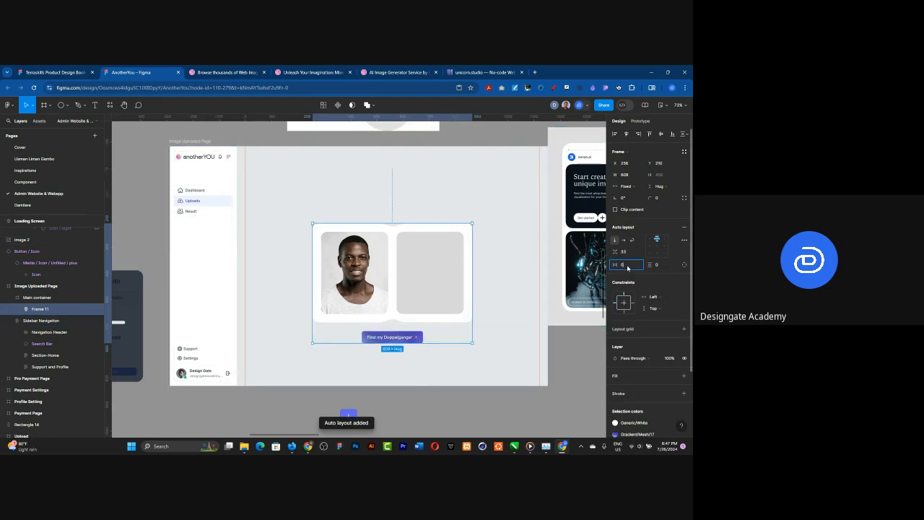
{"action": "type", "text": "32"}
{"action": "key", "text": "Return"}
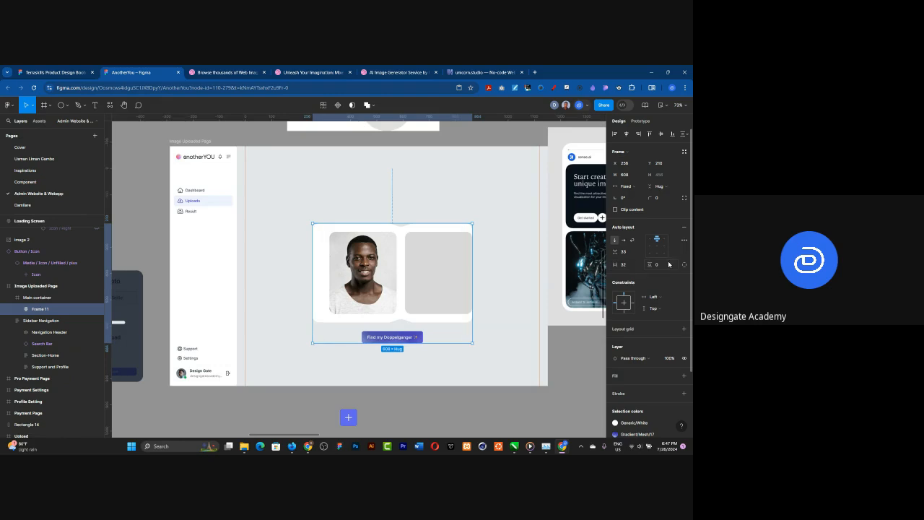
{"action": "left_click", "coordinate": [665, 265]}
{"action": "key", "text": "Return"}
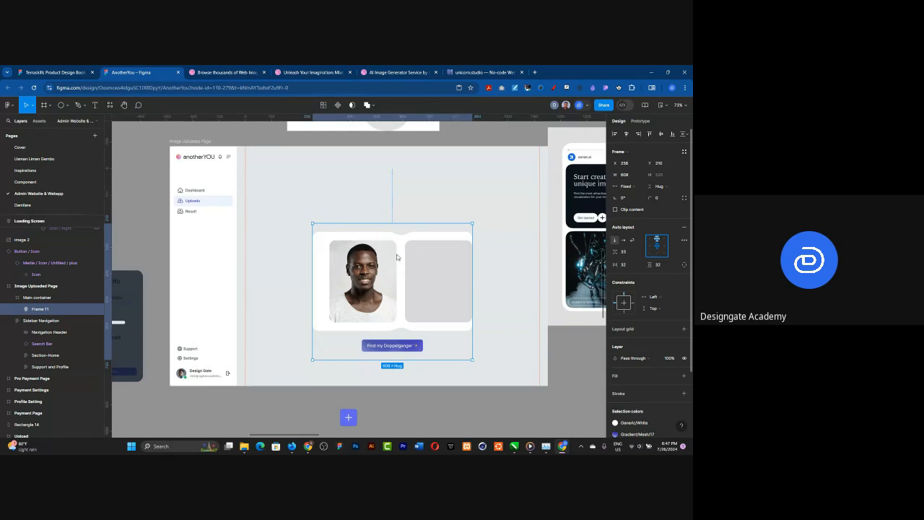
Step: Try a fixed width on the inner image frame, and undo it together with the auto layout frame's padding changes
{"action": "double_click", "coordinate": [328, 242]}
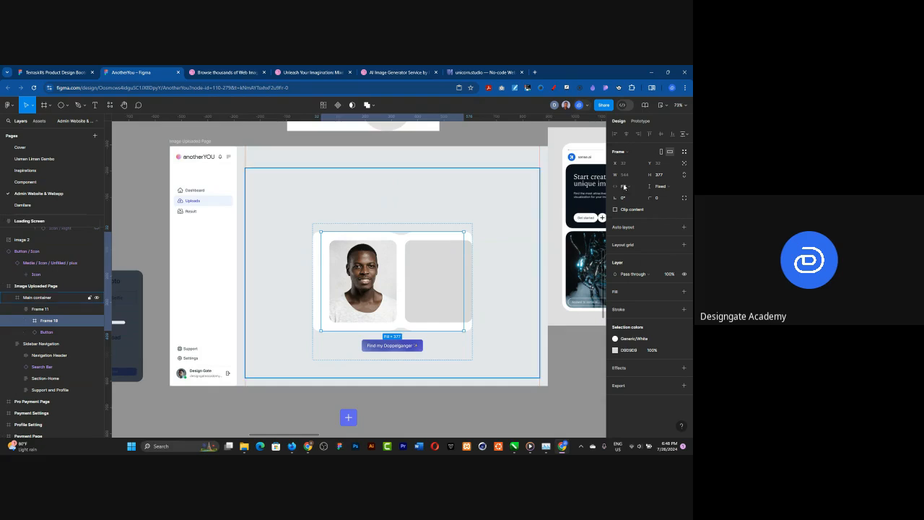
{"action": "left_click", "coordinate": [623, 186]}
{"action": "left_click", "coordinate": [629, 178]}
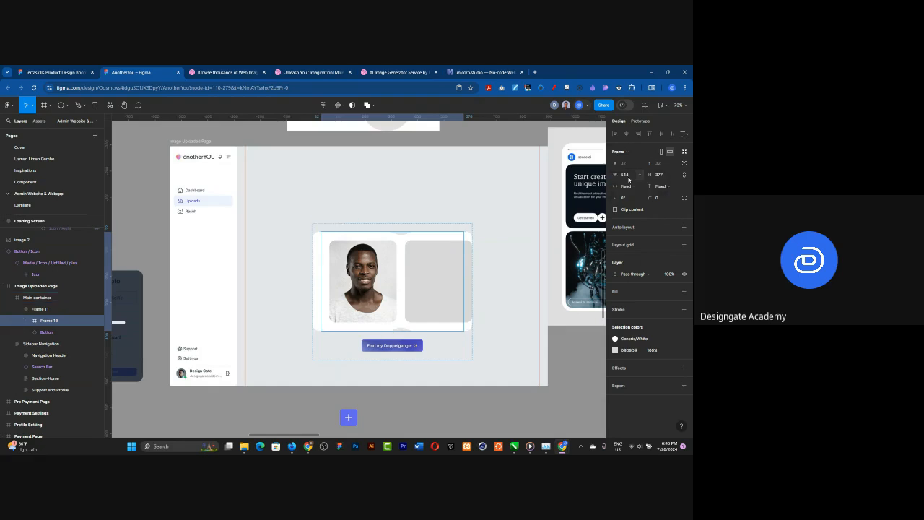
{"action": "key", "text": "ctrl+z"}
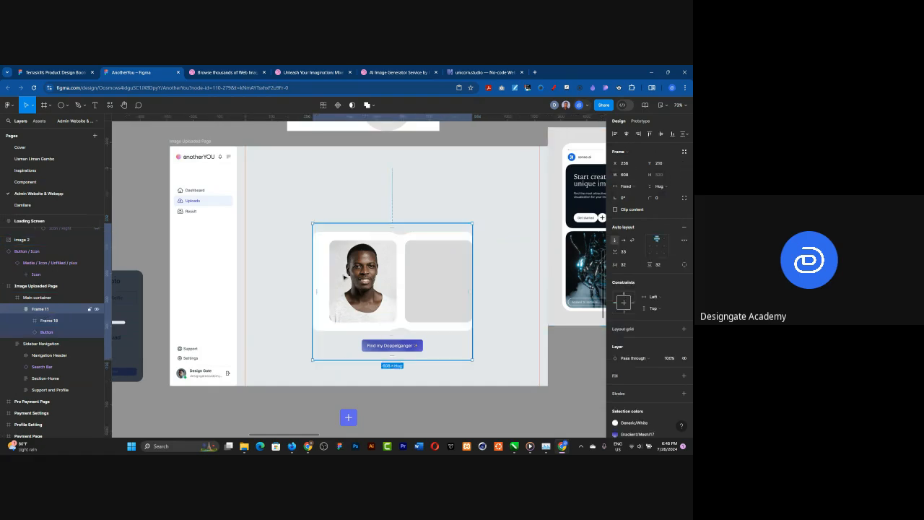
{"action": "key", "text": "ctrl+z"}
{"action": "key", "text": "ctrl+z"}
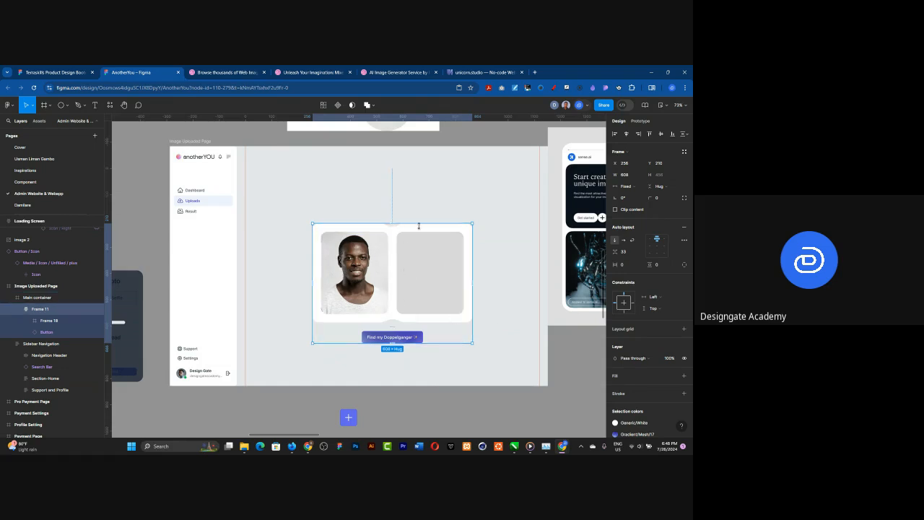
Step: Set only the vertical padding of the auto layout frame holding the images and button to 32
{"action": "left_click", "coordinate": [658, 266]}
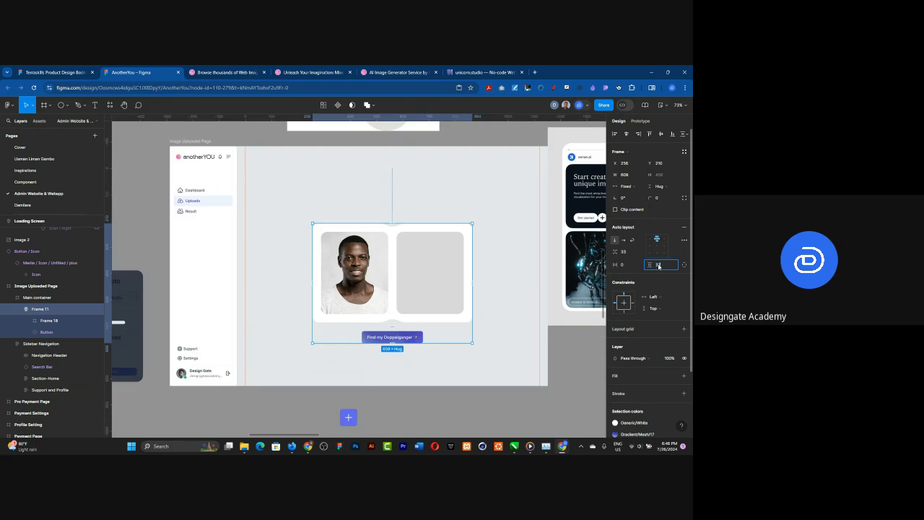
{"action": "type", "text": "32"}
{"action": "key", "text": "Return"}
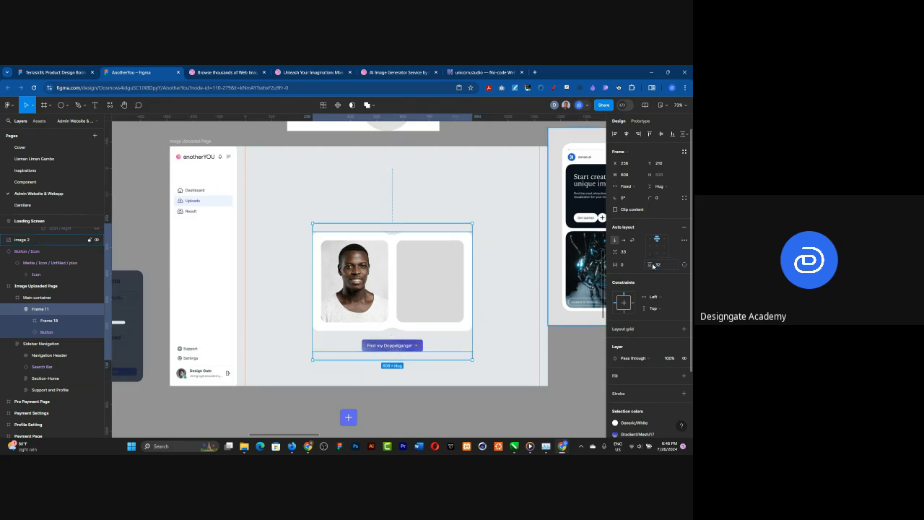
Step: Set the image frame inside the auto layout frame to a fixed width
{"action": "left_click", "coordinate": [405, 280]}
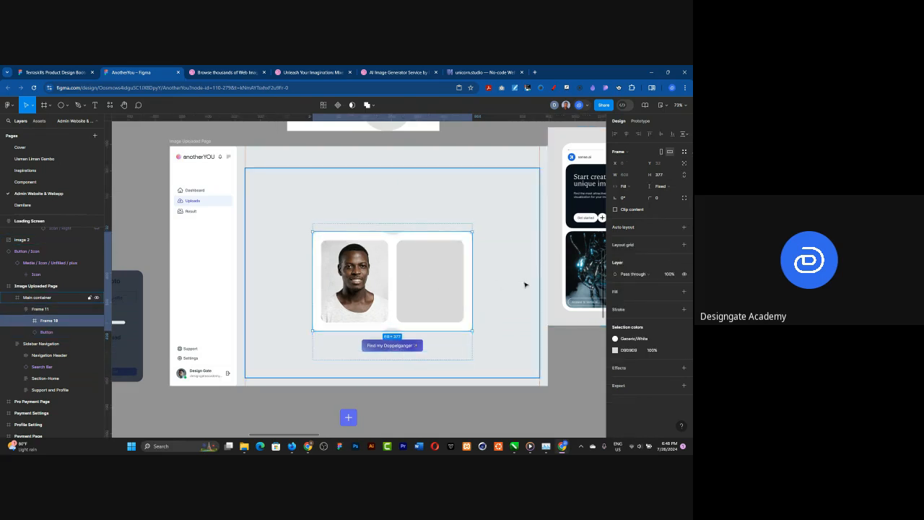
{"action": "left_click", "coordinate": [630, 187]}
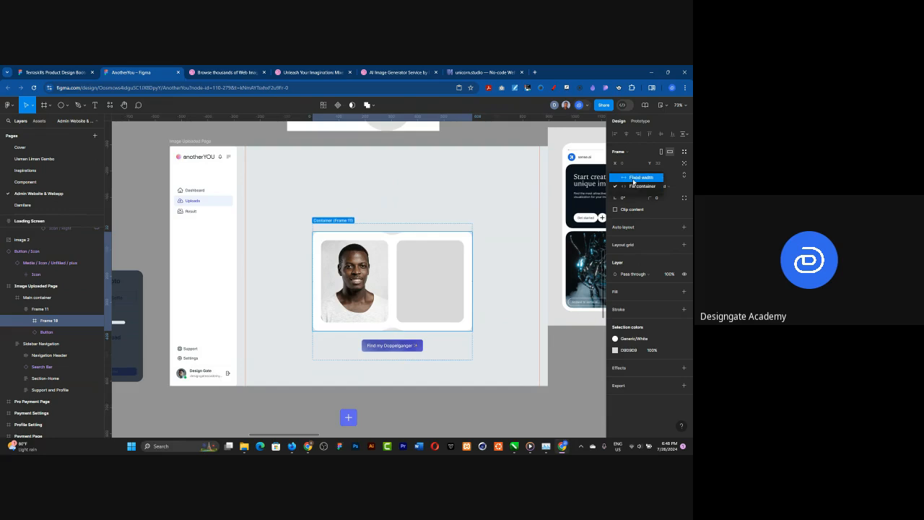
{"action": "left_click", "coordinate": [635, 177]}
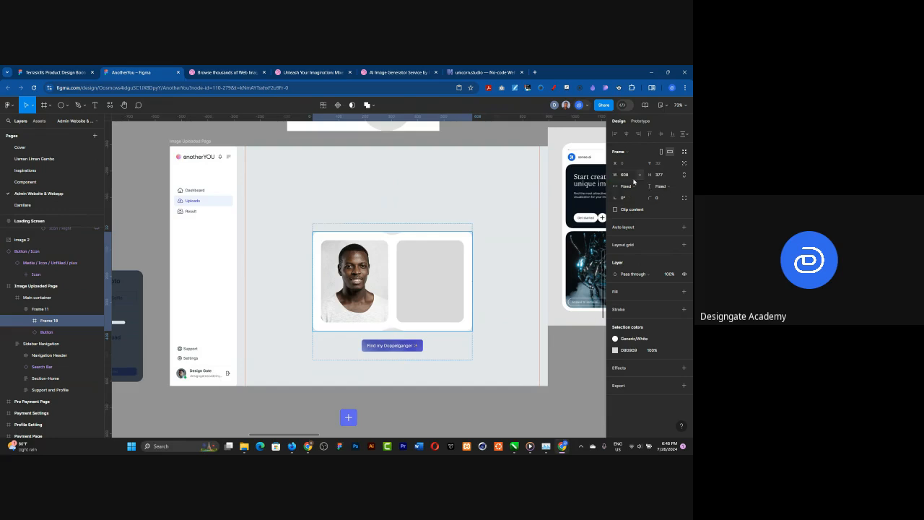
Step: Set the horizontal padding of the outer auto layout frame to 32
{"action": "left_click", "coordinate": [388, 228]}
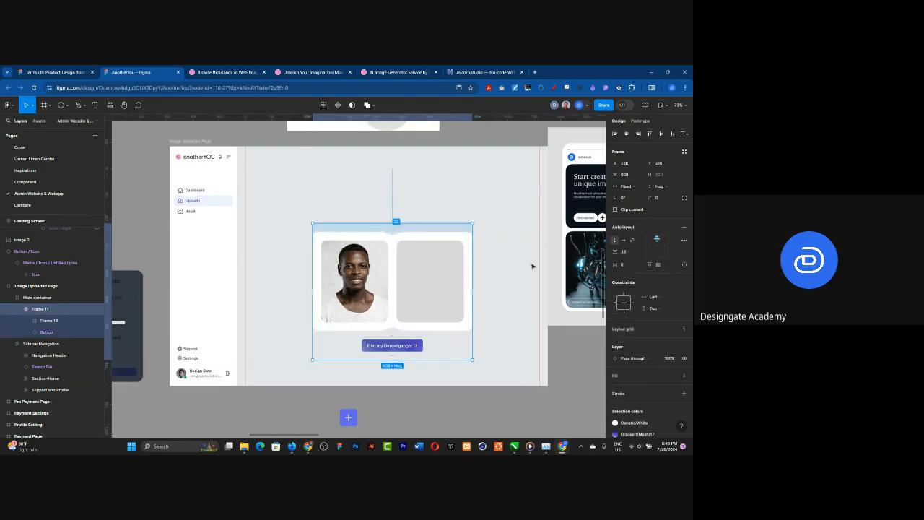
{"action": "left_click", "coordinate": [623, 265]}
{"action": "type", "text": "32"}
{"action": "key", "text": "Return"}
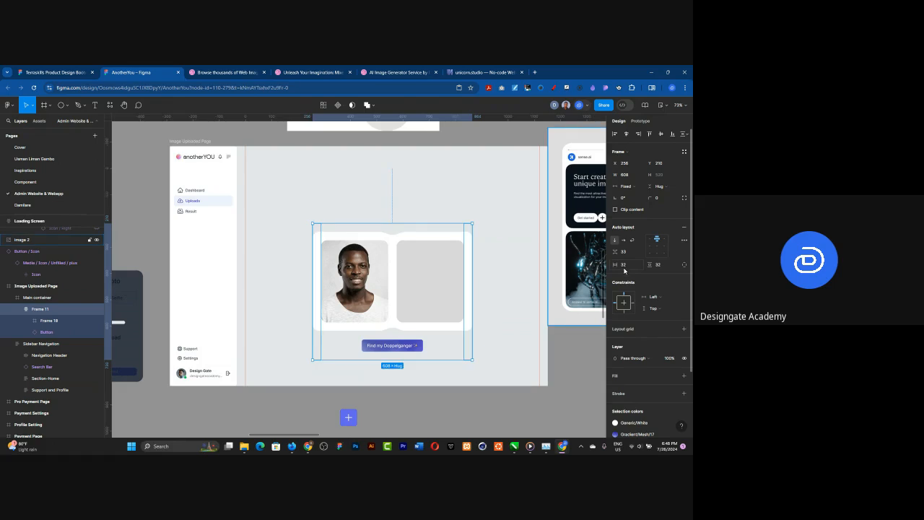
Step: Try the fill container width on the inner image frame, and undo it
{"action": "left_click", "coordinate": [423, 284]}
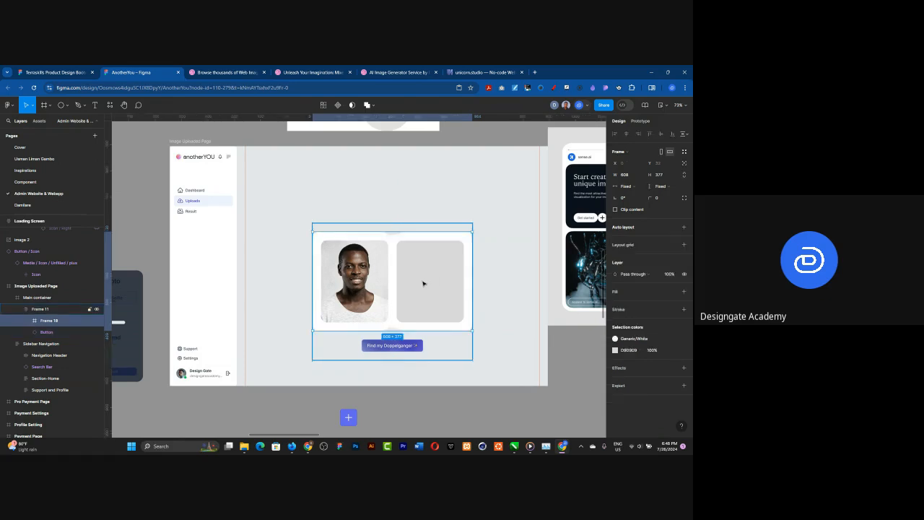
{"action": "left_click", "coordinate": [638, 187]}
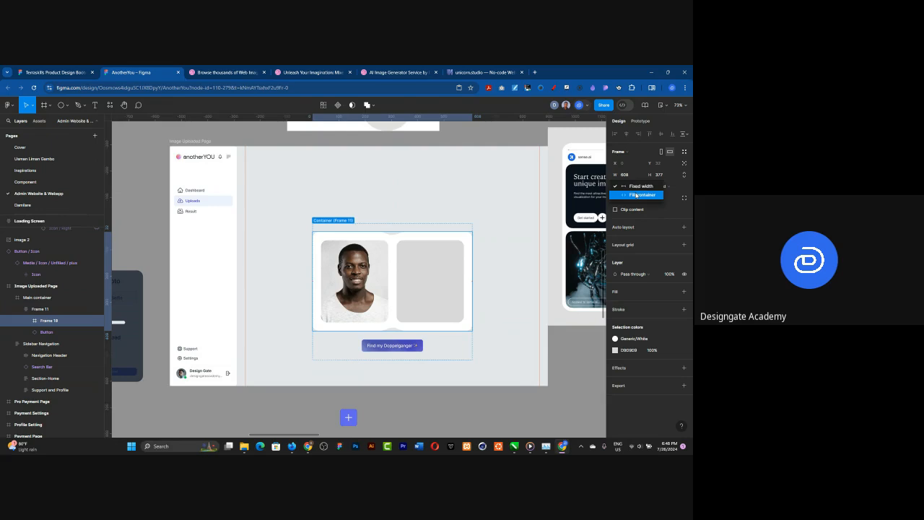
{"action": "left_click", "coordinate": [636, 195]}
{"action": "key", "text": "ctrl+z"}
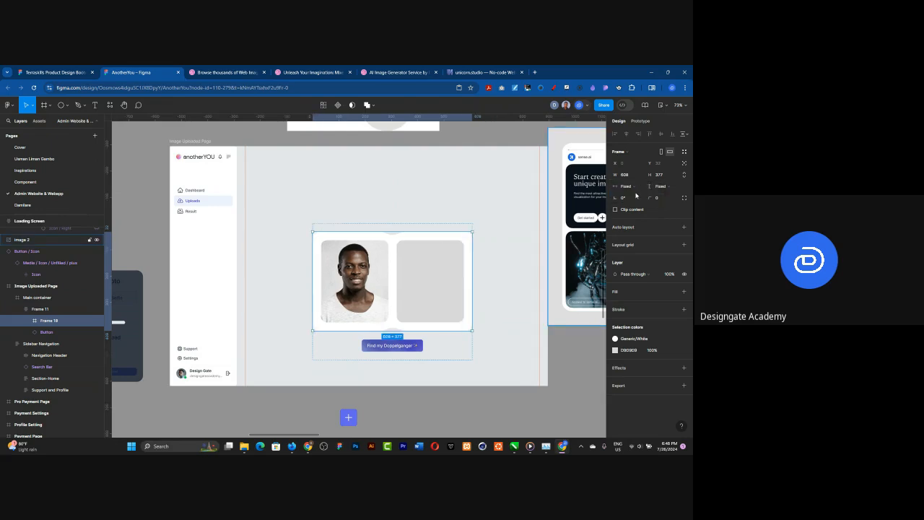
Step: Try fill container width on the inner image frame with horizontal and vertical Scale constraints on its white Subtract shape, and undo the changes
{"action": "left_click", "coordinate": [636, 187]}
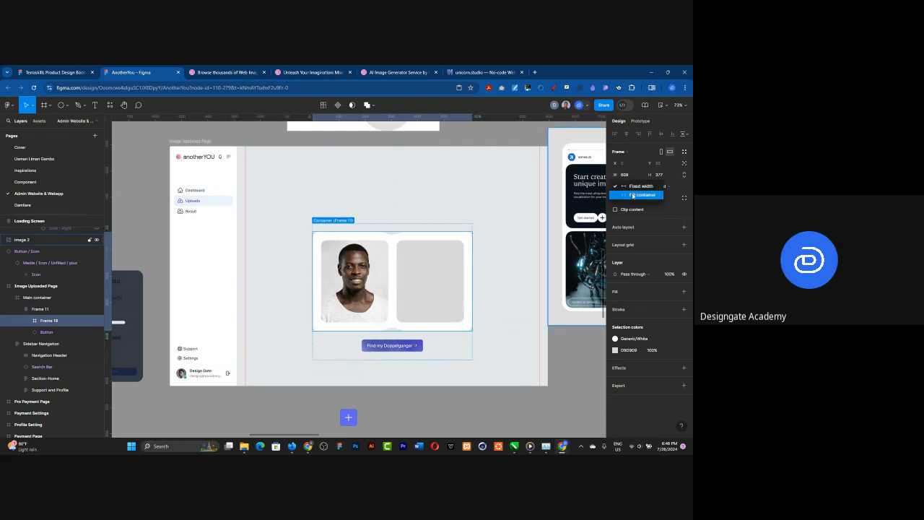
{"action": "left_click", "coordinate": [625, 197]}
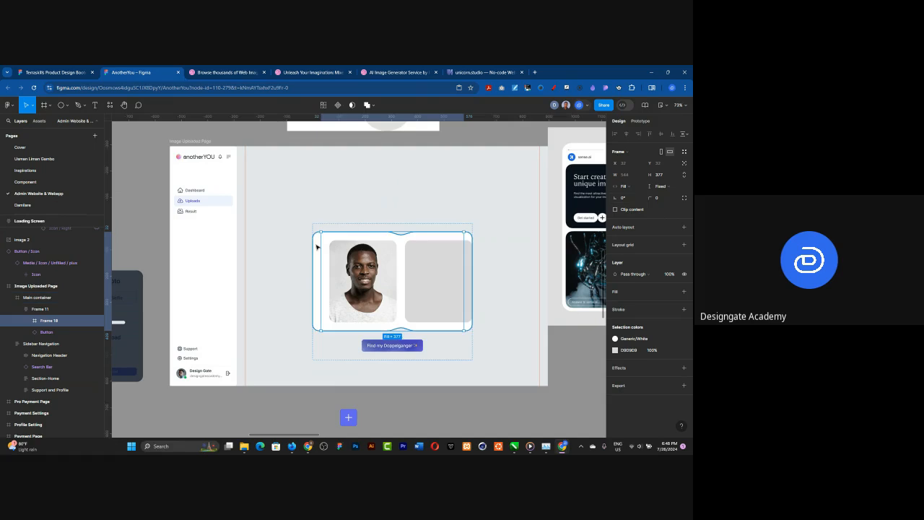
{"action": "double_click", "coordinate": [316, 247]}
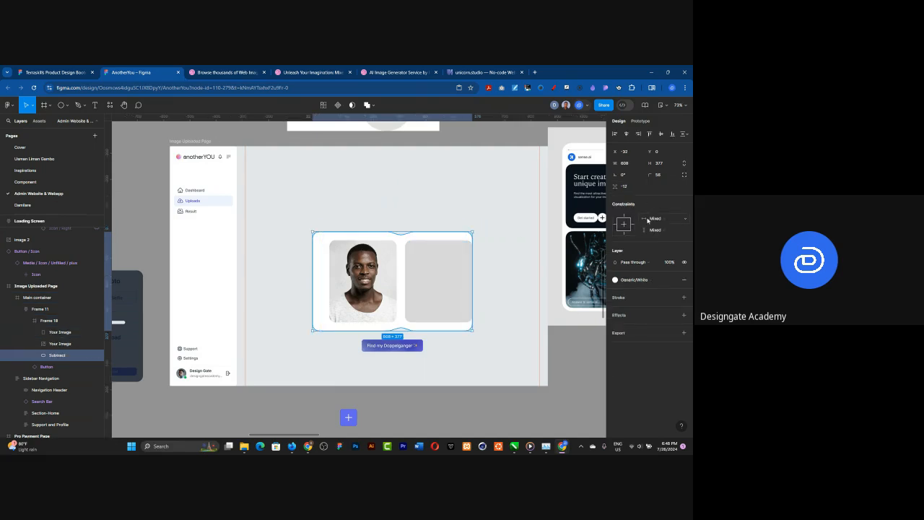
{"action": "left_click", "coordinate": [675, 219]}
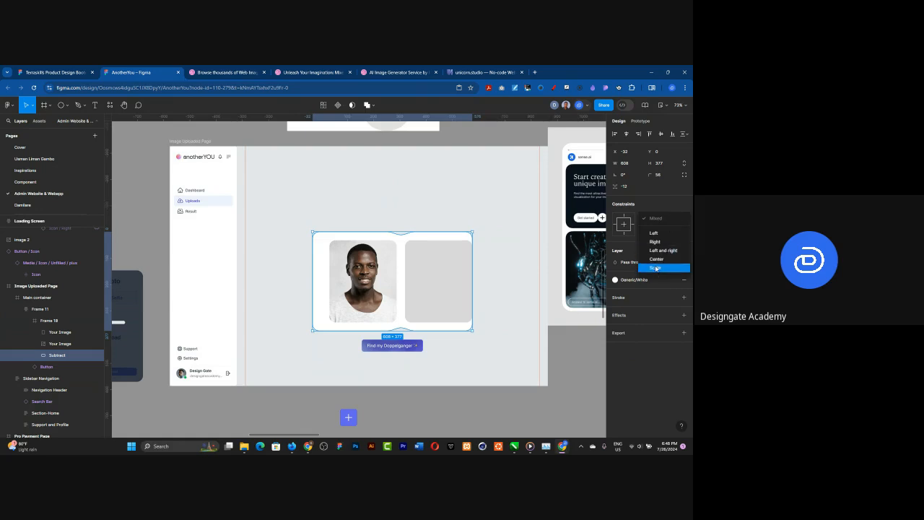
{"action": "left_click", "coordinate": [657, 267]}
{"action": "left_click", "coordinate": [663, 231]}
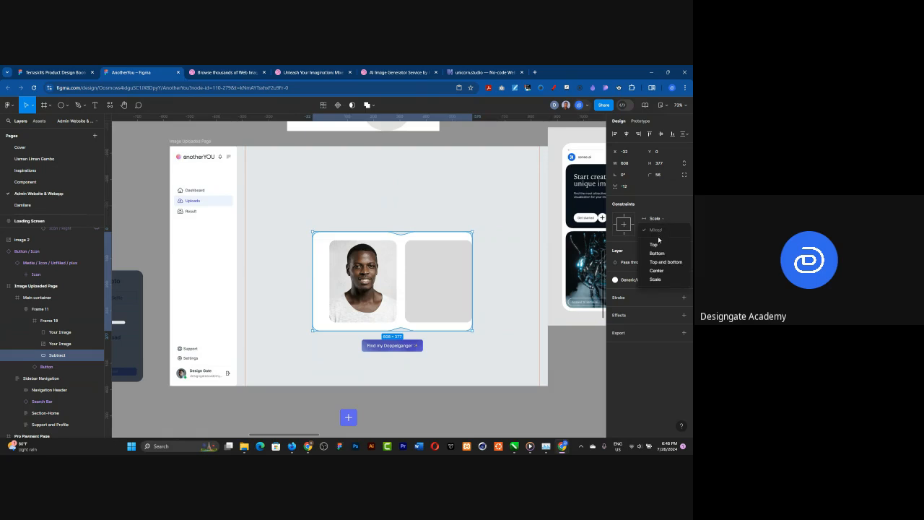
{"action": "left_click", "coordinate": [652, 277]}
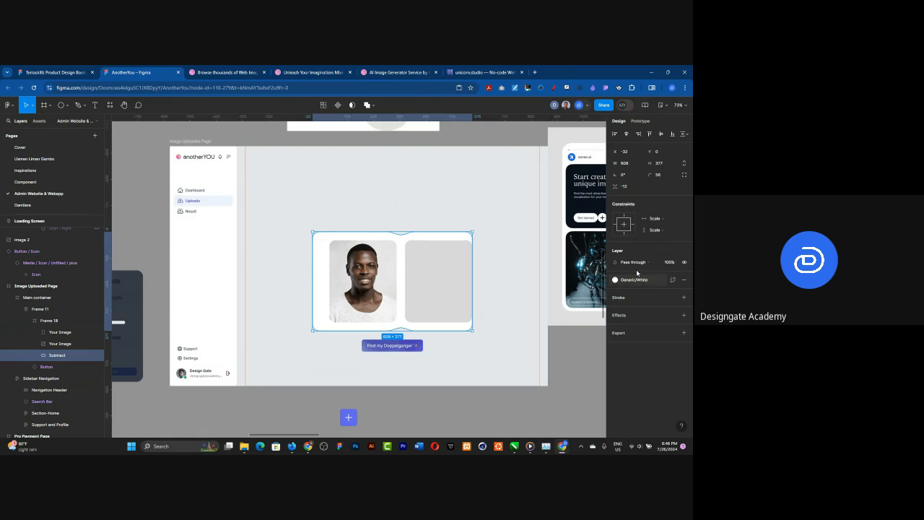
{"action": "left_click", "coordinate": [397, 266]}
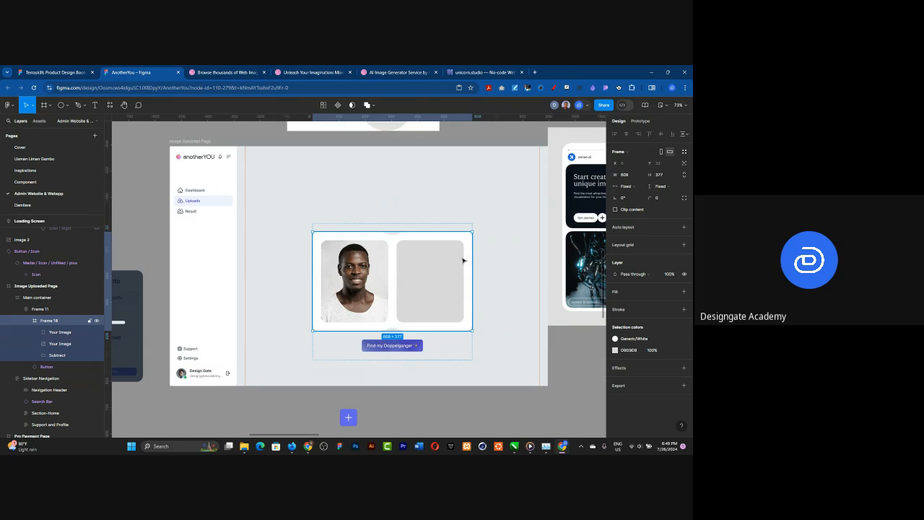
Step: Apply the Gradient/Mesh/03 library style as the stroke of the outer auto layout frame holding the images and button
{"action": "key", "text": "shift+Return"}
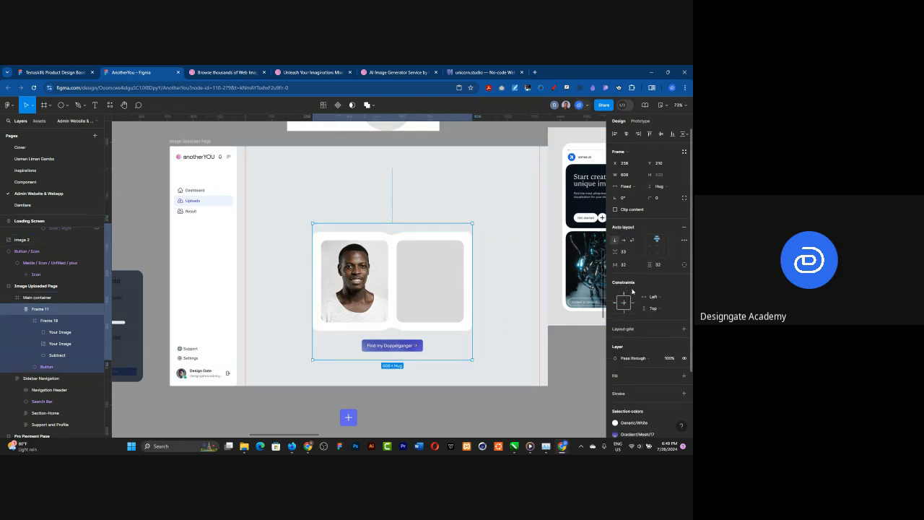
{"action": "scroll", "coordinate": [666, 367], "scroll_direction": "down", "scroll_amount": 2}
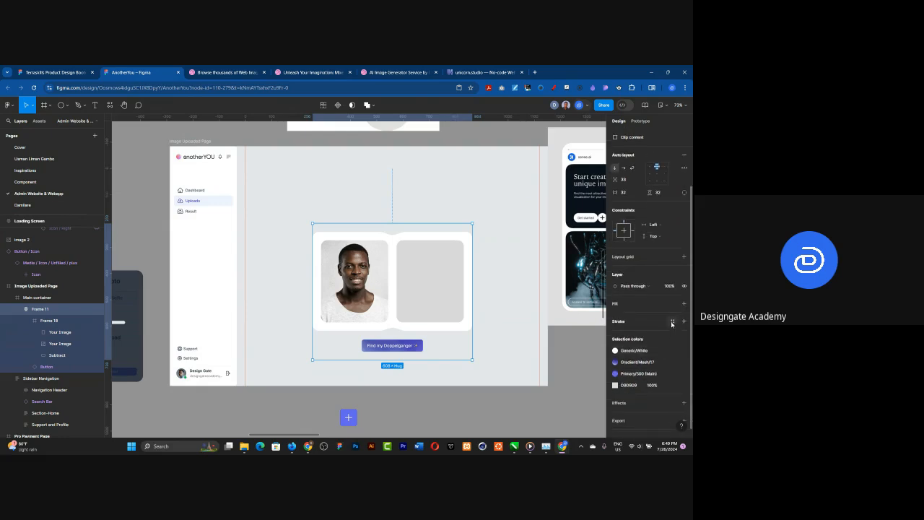
{"action": "left_click", "coordinate": [671, 322]}
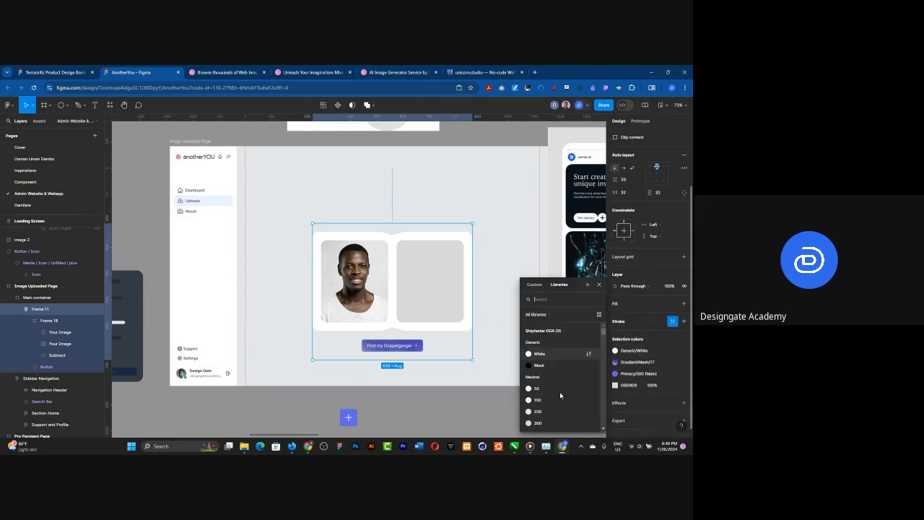
{"action": "scroll", "coordinate": [561, 381], "scroll_direction": "down", "scroll_amount": 8}
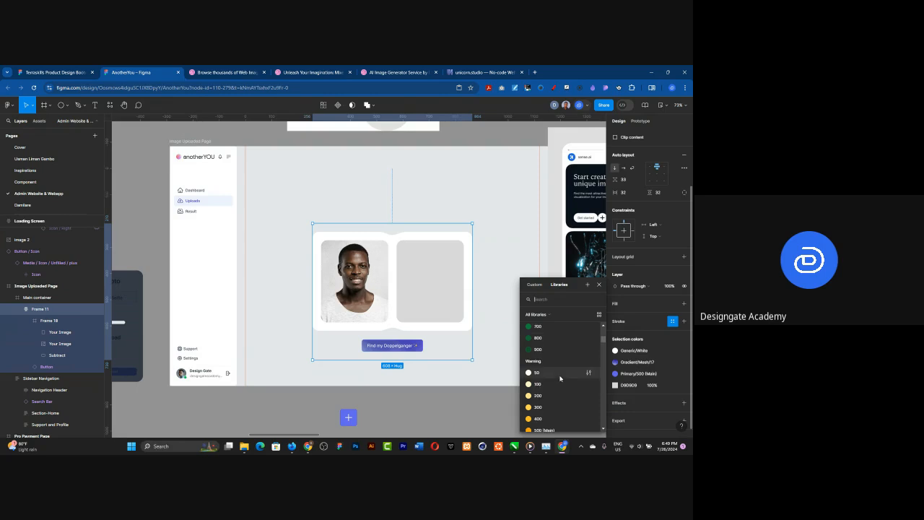
{"action": "scroll", "coordinate": [560, 377], "scroll_direction": "down", "scroll_amount": 8}
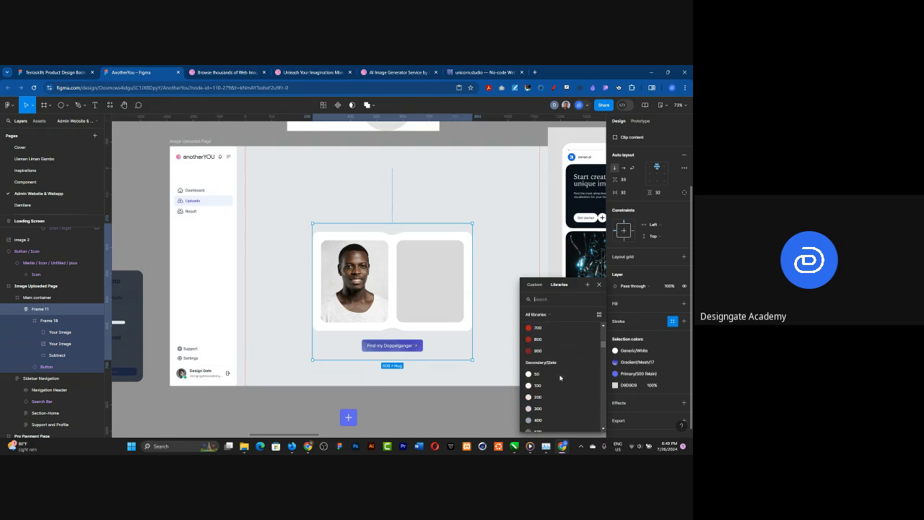
{"action": "scroll", "coordinate": [560, 377], "scroll_direction": "down", "scroll_amount": 3}
{"action": "scroll", "coordinate": [560, 377], "scroll_direction": "down", "scroll_amount": 10}
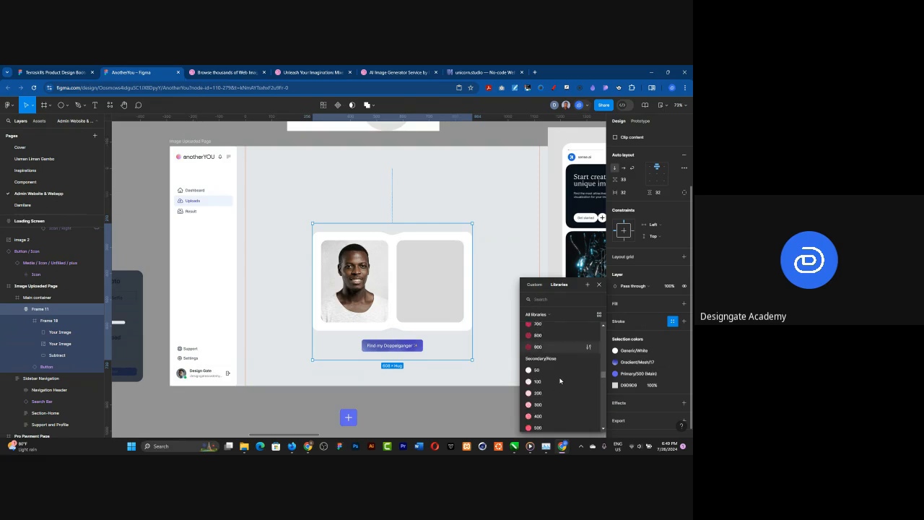
{"action": "scroll", "coordinate": [560, 380], "scroll_direction": "down", "scroll_amount": 2}
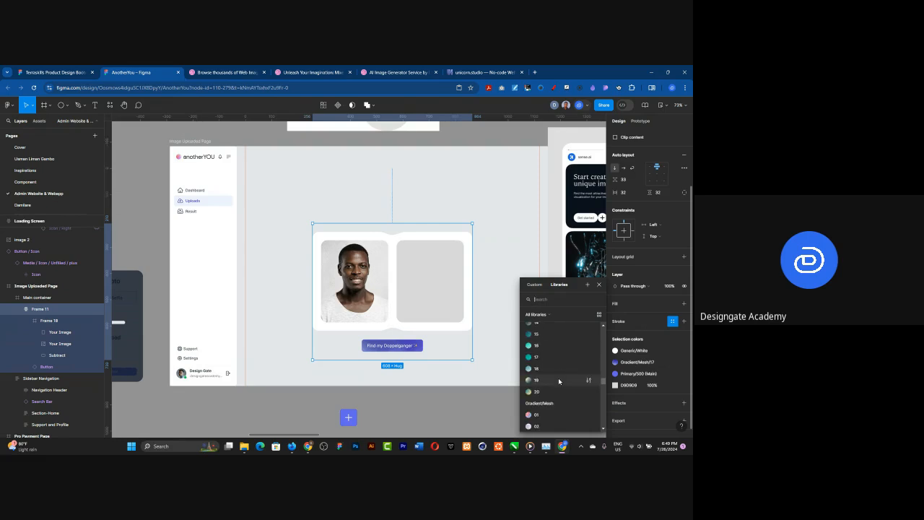
{"action": "scroll", "coordinate": [558, 379], "scroll_direction": "down", "scroll_amount": 2}
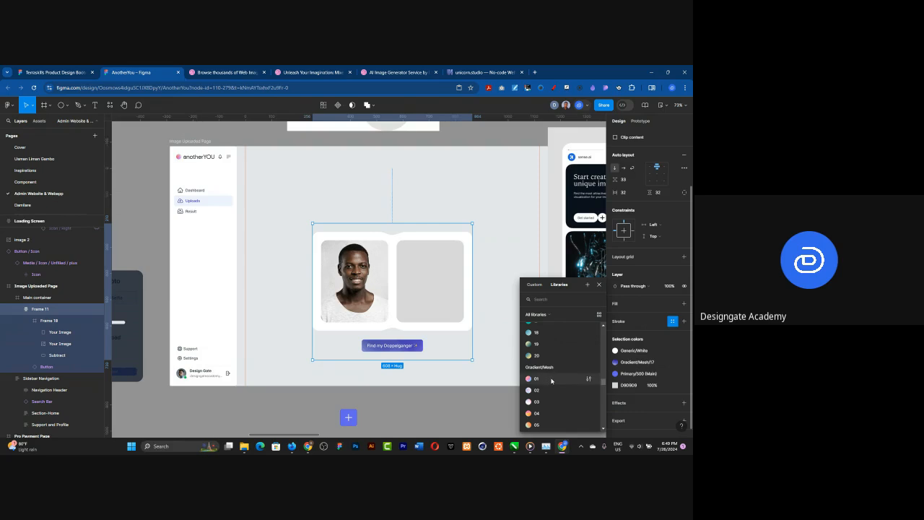
{"action": "scroll", "coordinate": [551, 380], "scroll_direction": "down", "scroll_amount": 3}
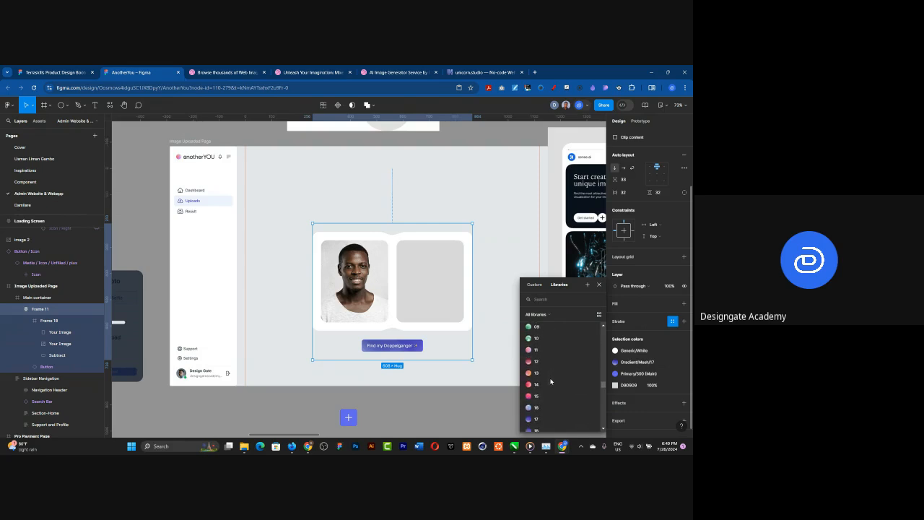
{"action": "scroll", "coordinate": [551, 381], "scroll_direction": "up", "scroll_amount": 2}
{"action": "left_click", "coordinate": [533, 330]}
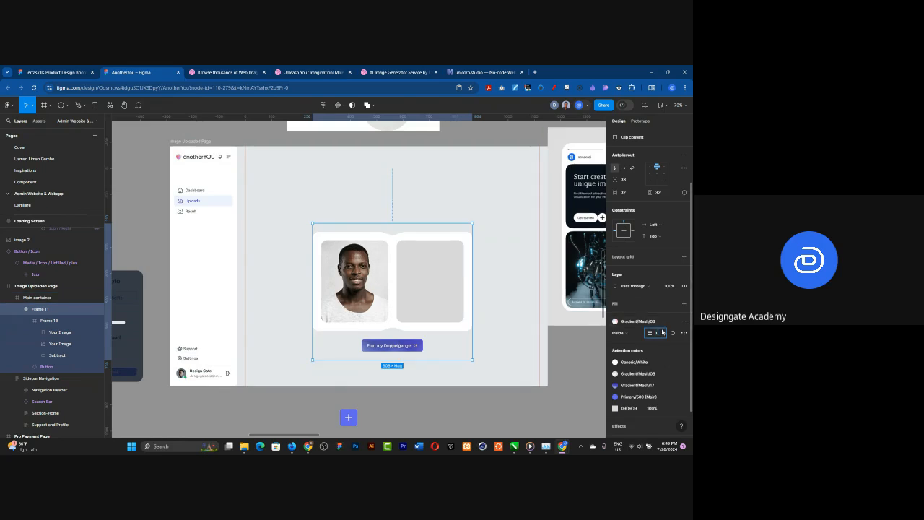
Step: Set the outer frame's gradient stroke to a weight of 5 and a dashed style
{"action": "type", "text": "5"}
{"action": "key", "text": "Return"}
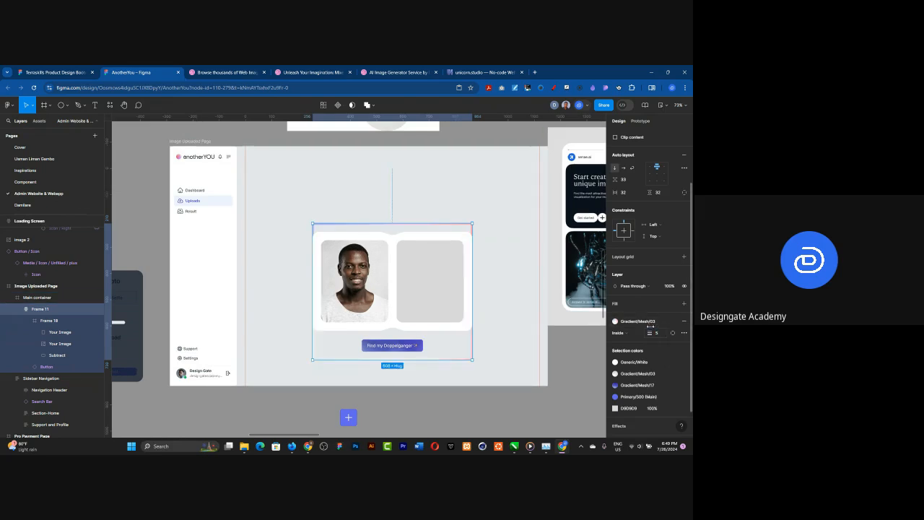
{"action": "left_click", "coordinate": [684, 332]}
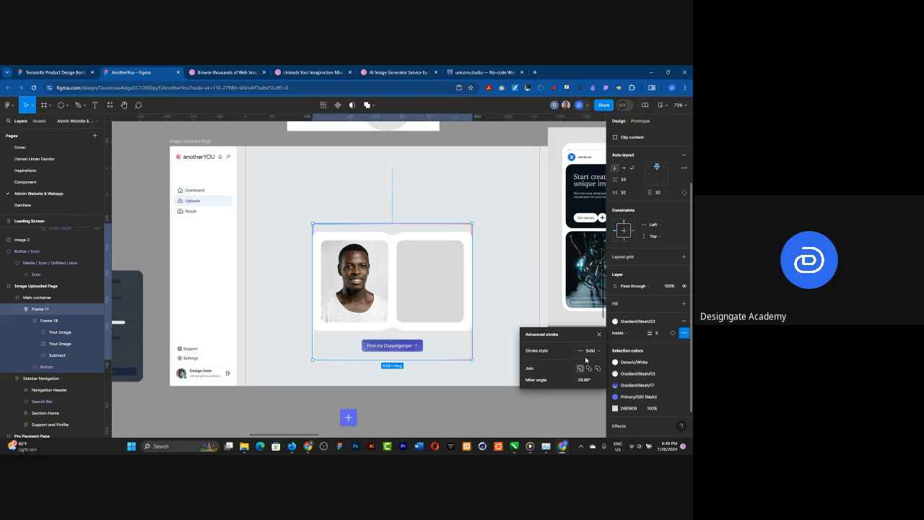
{"action": "left_click", "coordinate": [588, 351]}
{"action": "left_click", "coordinate": [575, 362]}
Step: Set the corner radius of the outer auto layout frame to 32
{"action": "left_click", "coordinate": [658, 193]}
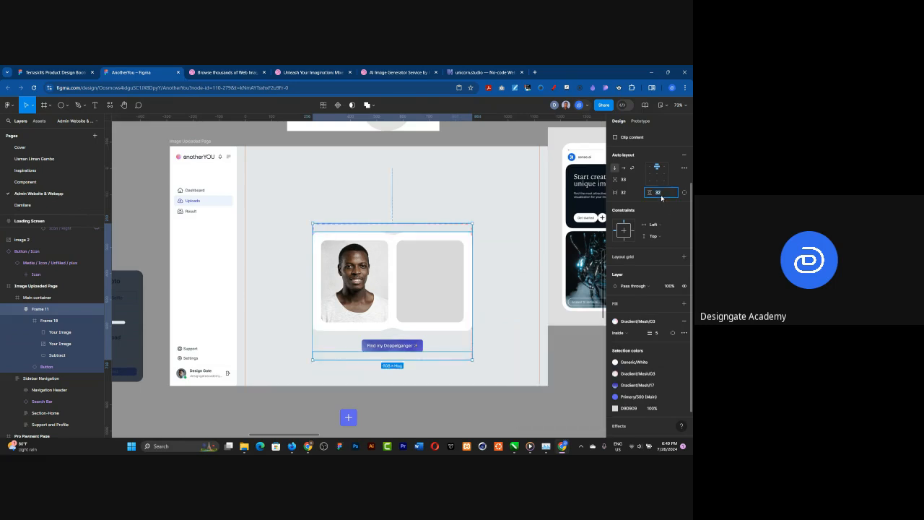
{"action": "scroll", "coordinate": [659, 204], "scroll_direction": "up", "scroll_amount": 1}
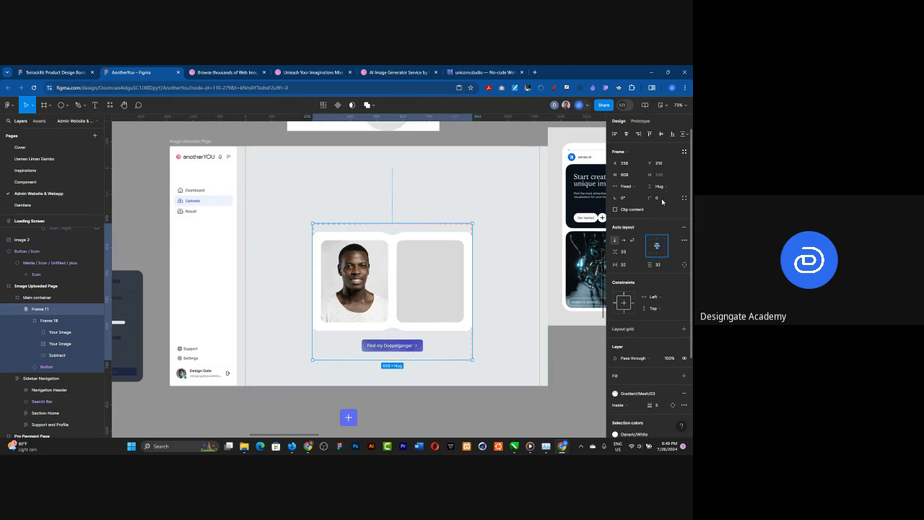
{"action": "left_click", "coordinate": [661, 198]}
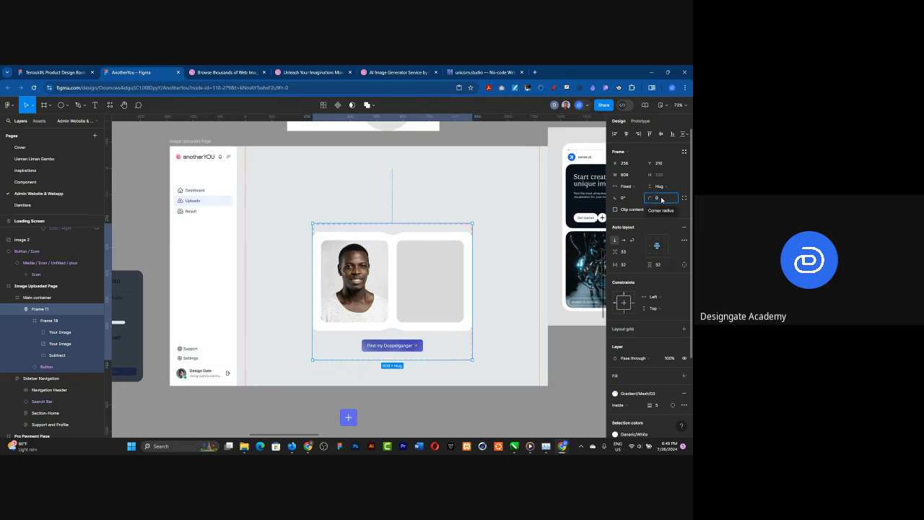
{"action": "type", "text": "32"}
{"action": "key", "text": "Return"}
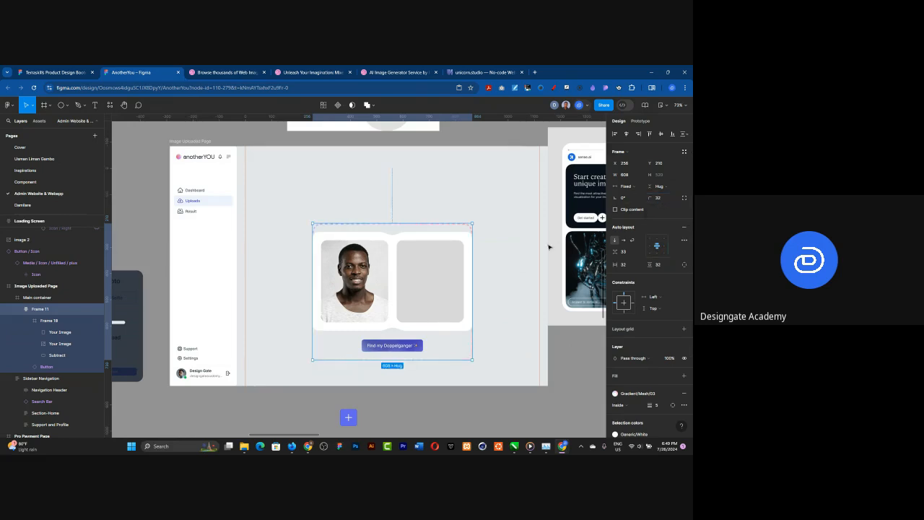
Step: Add a white FFFFFF fill to the outer auto layout frame and position its dashed stroke outside
{"action": "scroll", "coordinate": [438, 270], "scroll_direction": "up", "scroll_amount": 1}
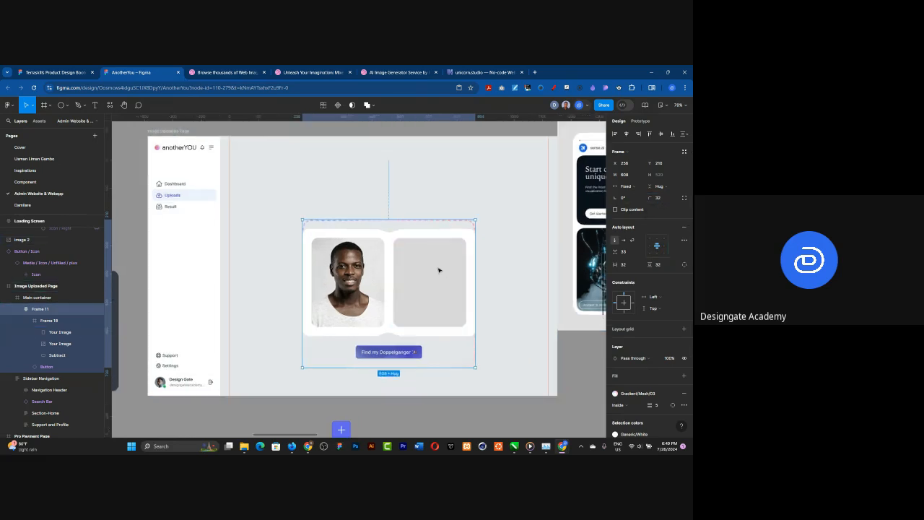
{"action": "left_click", "coordinate": [684, 378]}
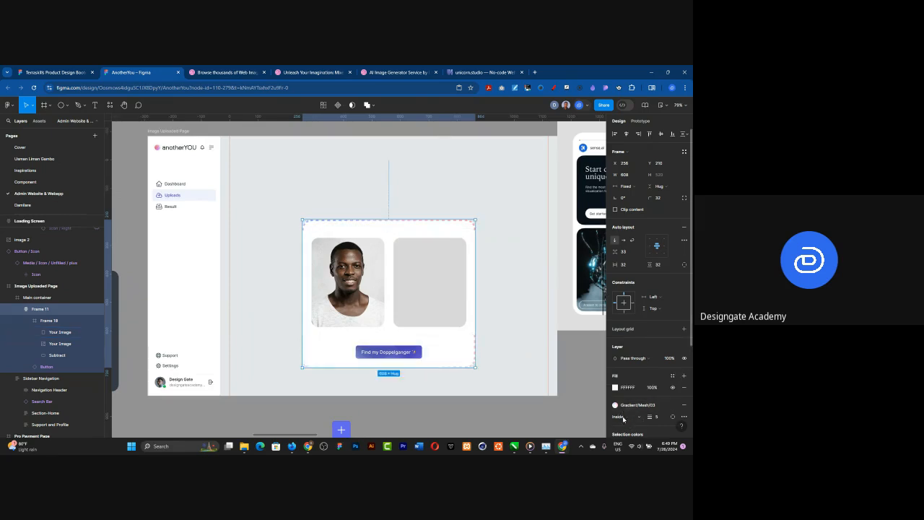
{"action": "left_click", "coordinate": [625, 417]}
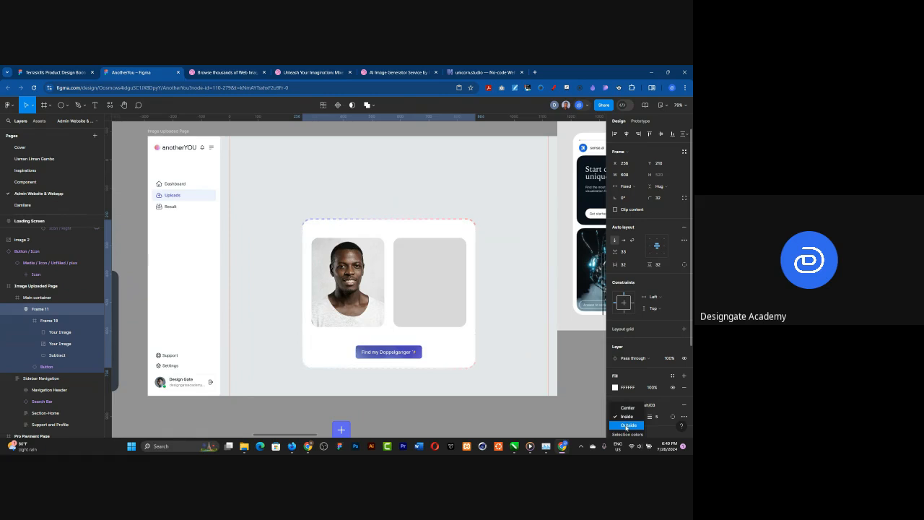
{"action": "left_click", "coordinate": [628, 424]}
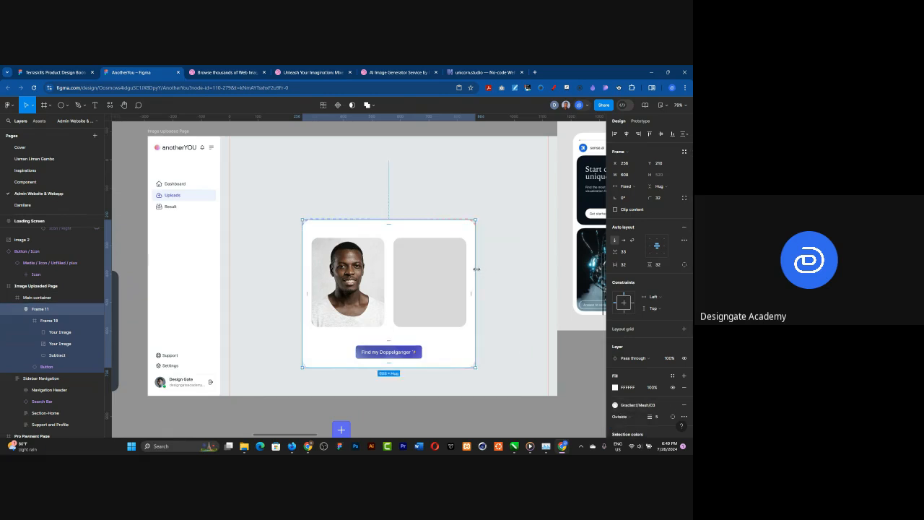
Step: Remove the auto layout from the outer card frame and widen it to about 646
{"action": "left_click", "coordinate": [684, 227]}
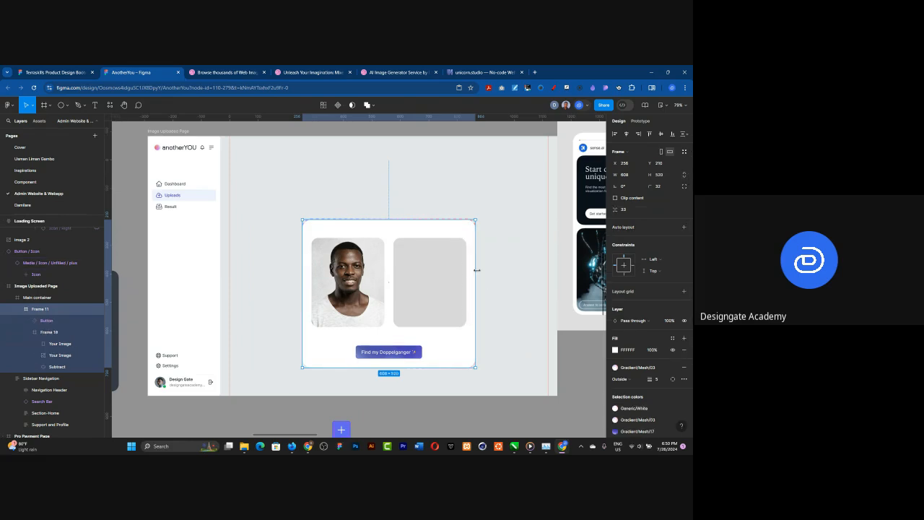
{"action": "left_click_drag", "start_coordinate": [483, 269], "coordinate": [486, 269]}
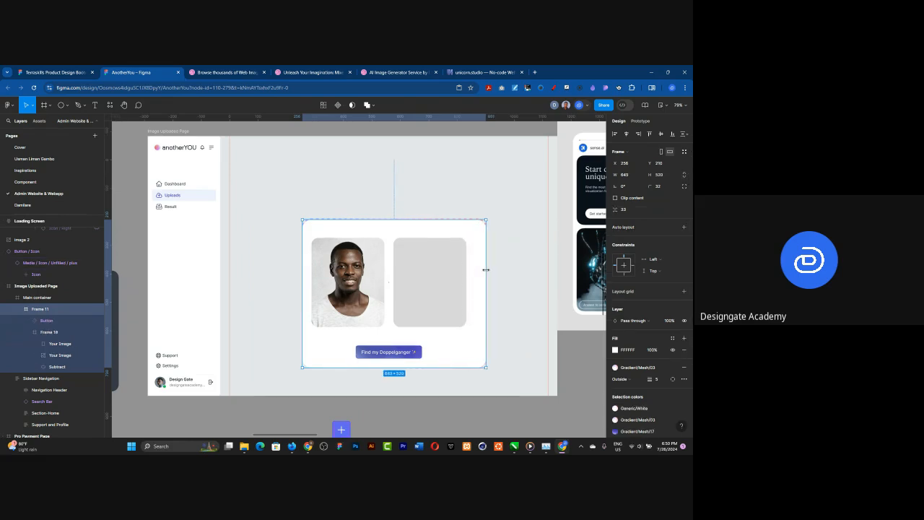
{"action": "left_click", "coordinate": [288, 288]}
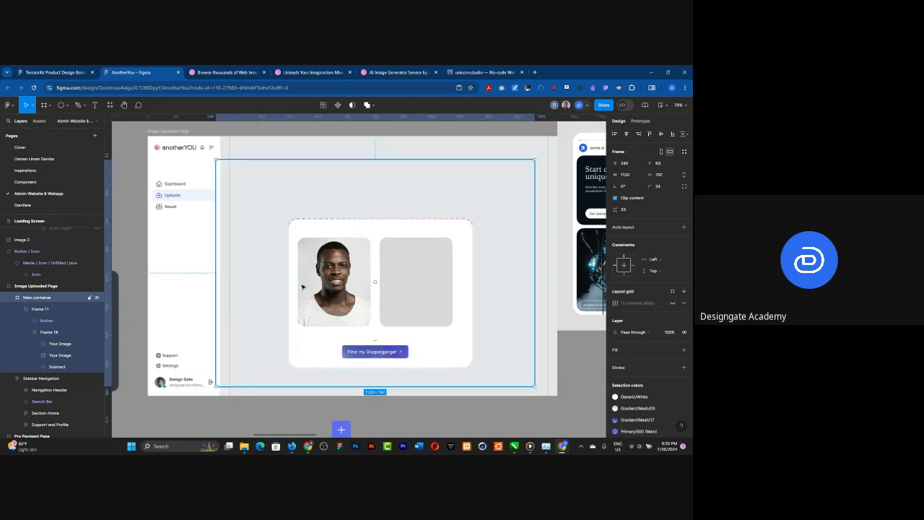
Step: Centre the frame holding the two images horizontally within the card
{"action": "left_click", "coordinate": [301, 283]}
{"action": "mouse_move", "coordinate": [301, 283]}
{"action": "left_mouse_down"}
{"action": "mouse_move", "coordinate": [293, 285]}
{"action": "mouse_move", "coordinate": [301, 283]}
{"action": "left_mouse_up"}
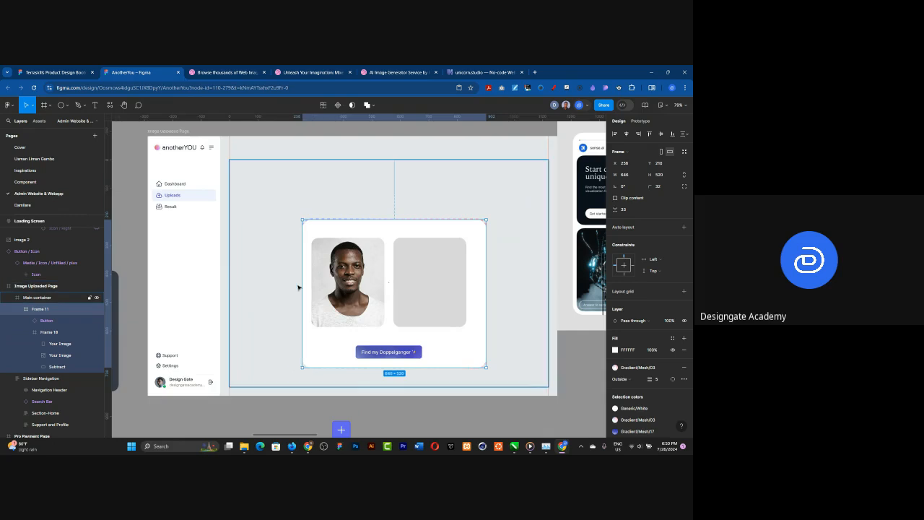
{"action": "left_click", "coordinate": [355, 281]}
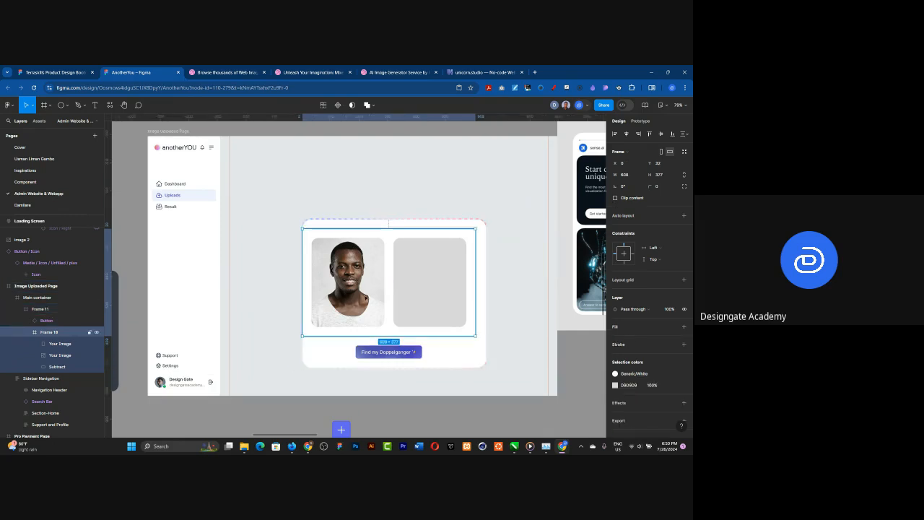
{"action": "left_click", "coordinate": [626, 135]}
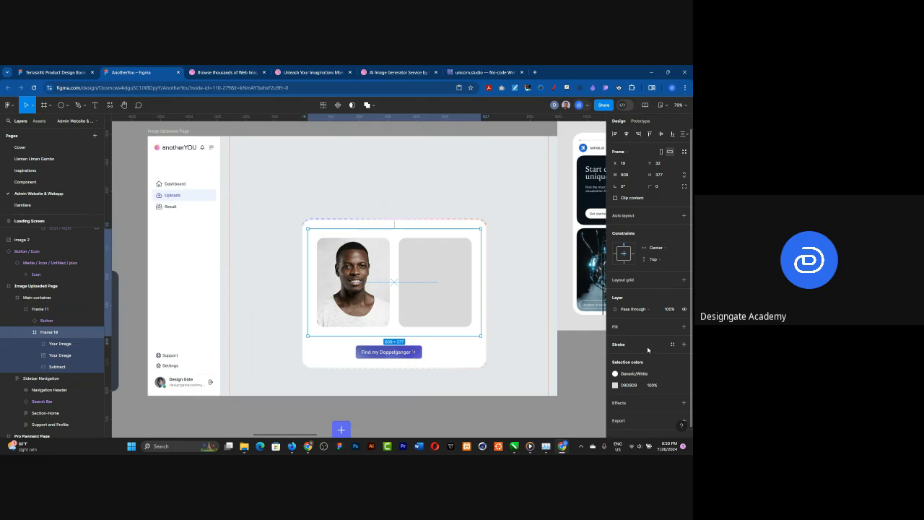
Step: Fill the images frame with the Neutral/100 library style
{"action": "left_click", "coordinate": [672, 327]}
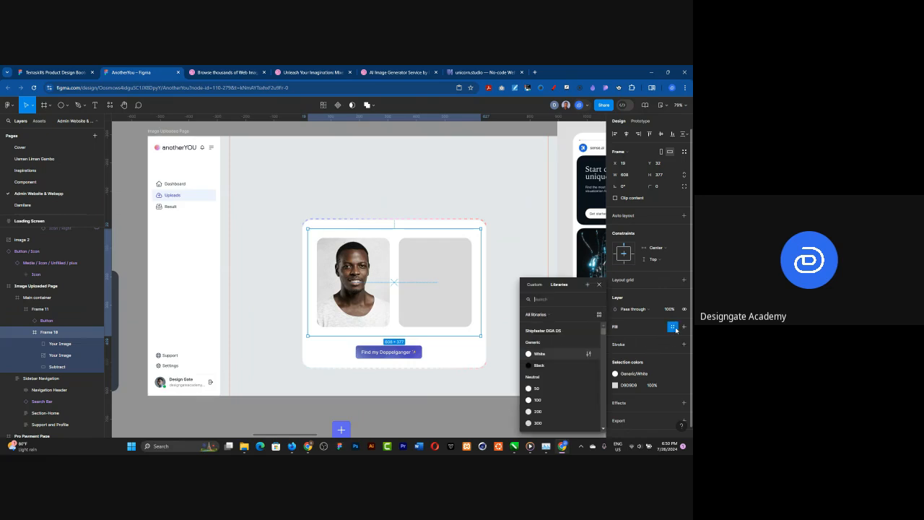
{"action": "left_click", "coordinate": [542, 398]}
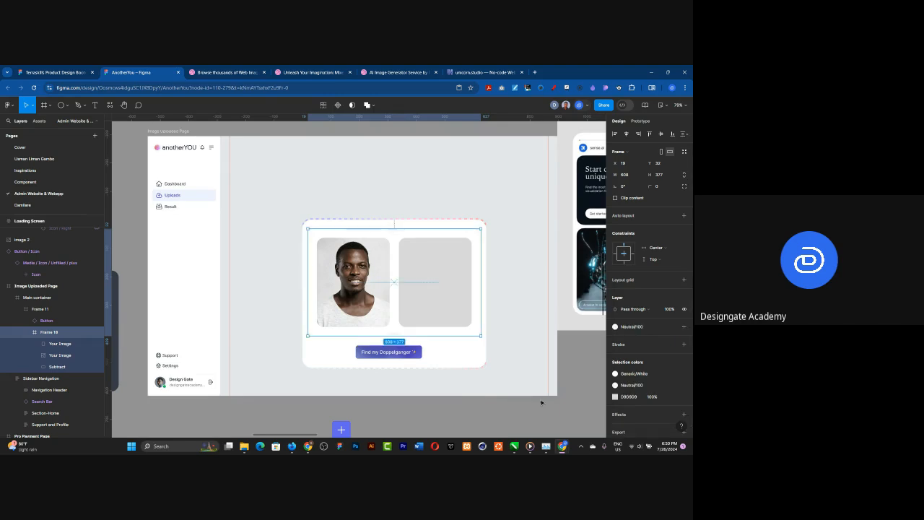
{"action": "left_click", "coordinate": [442, 398]}
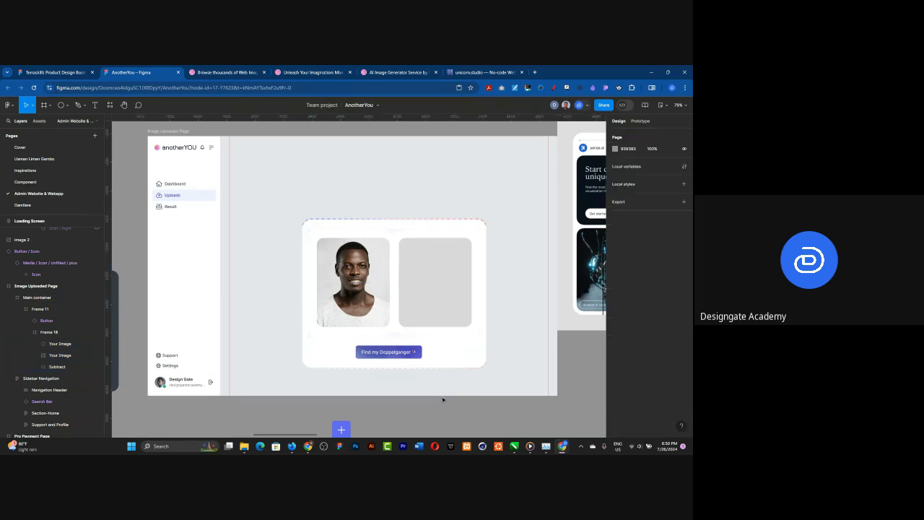
Step: Set the corner radius of the images frame to 32
{"action": "left_click", "coordinate": [313, 292]}
{"action": "left_click", "coordinate": [313, 293]}
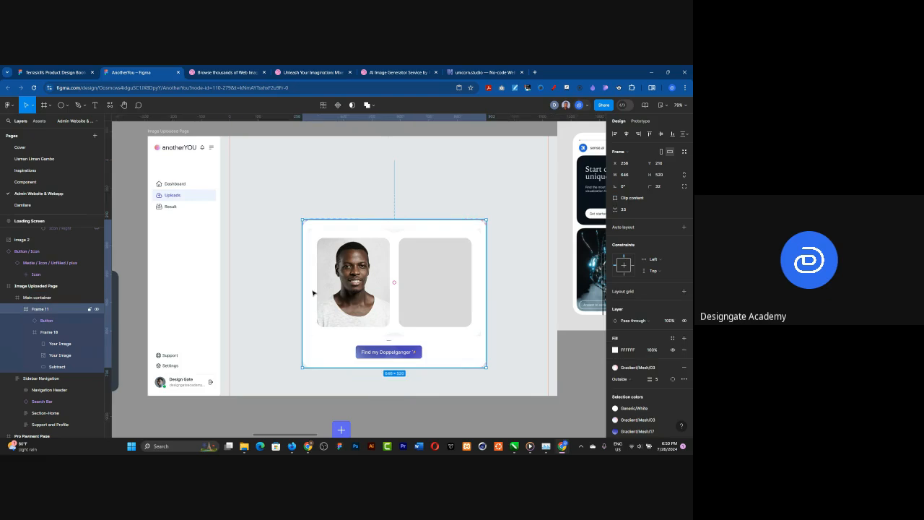
{"action": "left_click", "coordinate": [313, 293]}
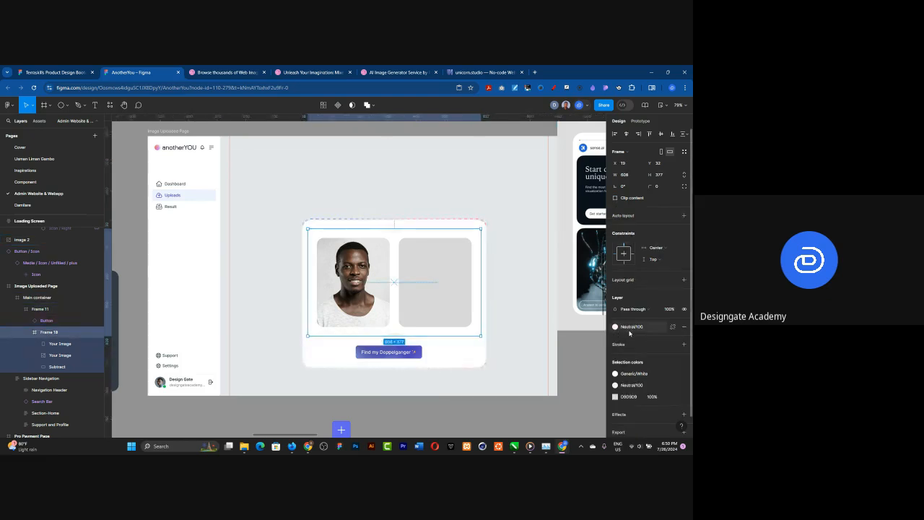
{"action": "left_click", "coordinate": [664, 189]}
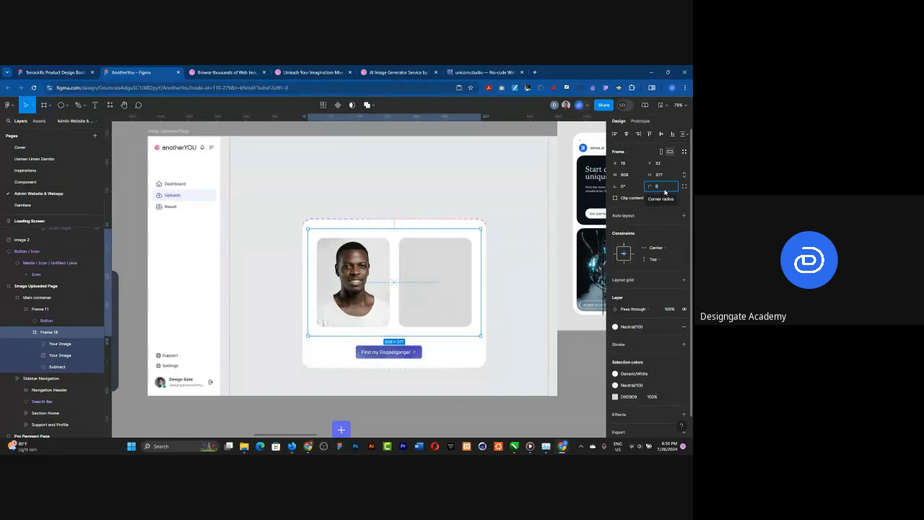
{"action": "type", "text": "32"}
{"action": "key", "text": "Return"}
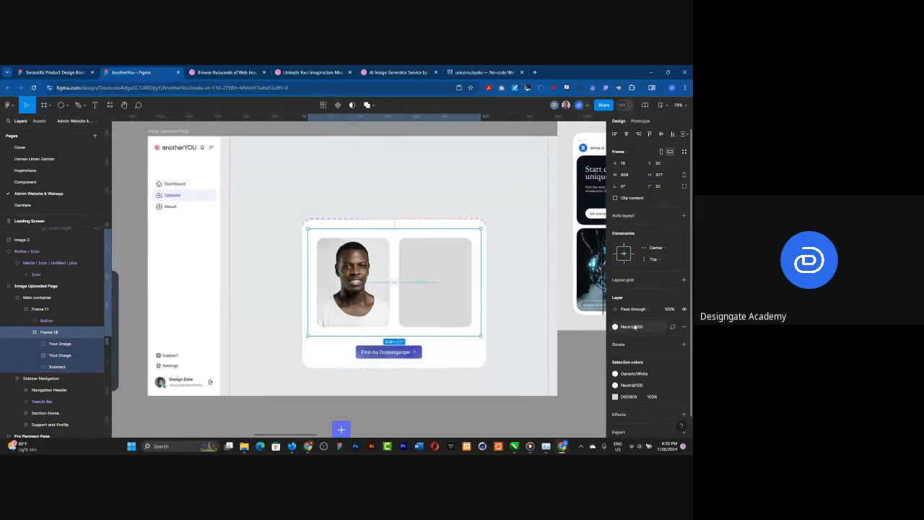
Step: Try the Neutral/200 library style as the images frame's fill, then undo the recent changes to that frame
{"action": "left_click", "coordinate": [633, 326]}
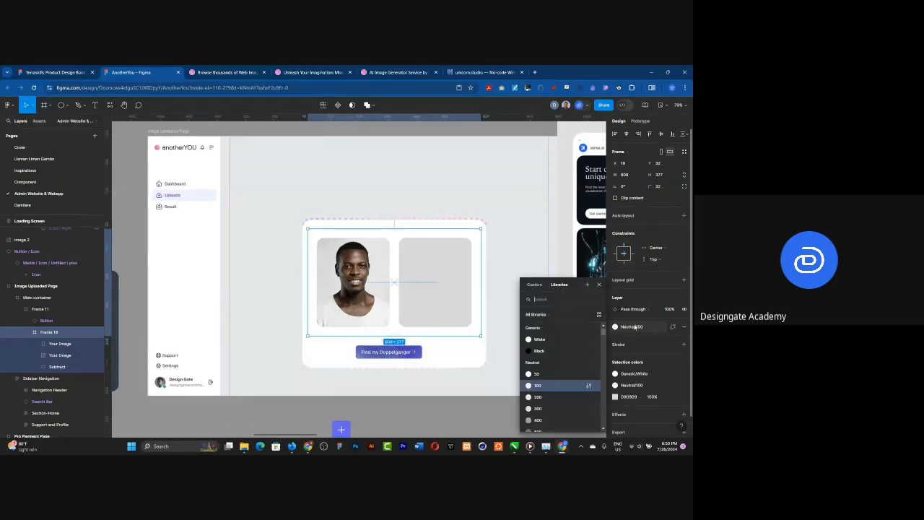
{"action": "left_click", "coordinate": [553, 399]}
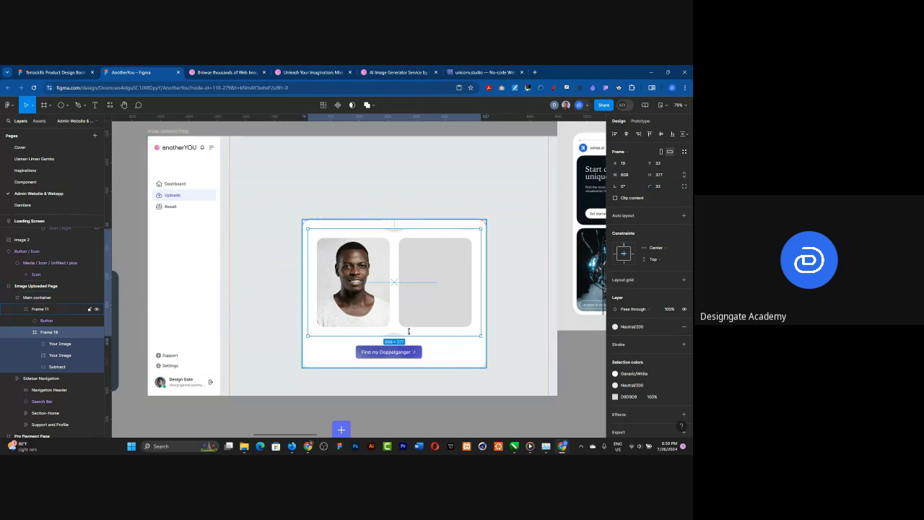
{"action": "scroll", "coordinate": [406, 319], "scroll_direction": "up", "scroll_amount": 5}
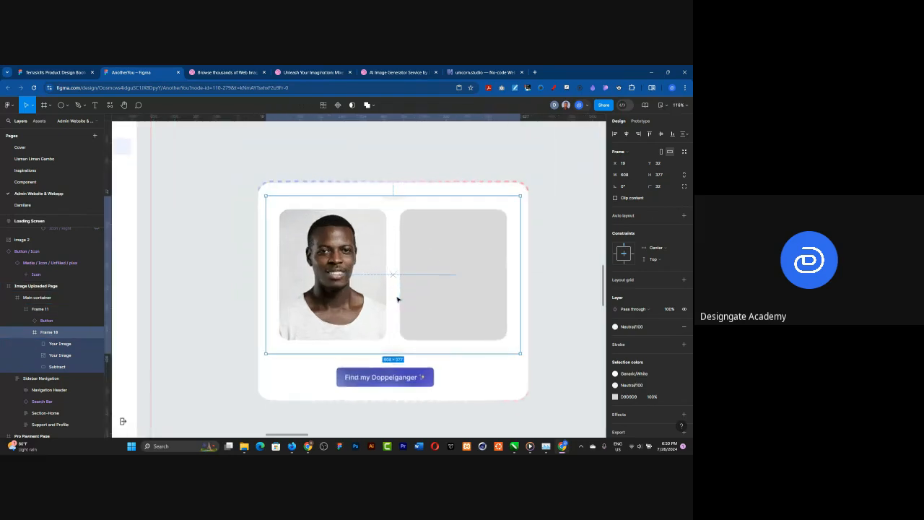
{"action": "key", "text": "ctrl+z"}
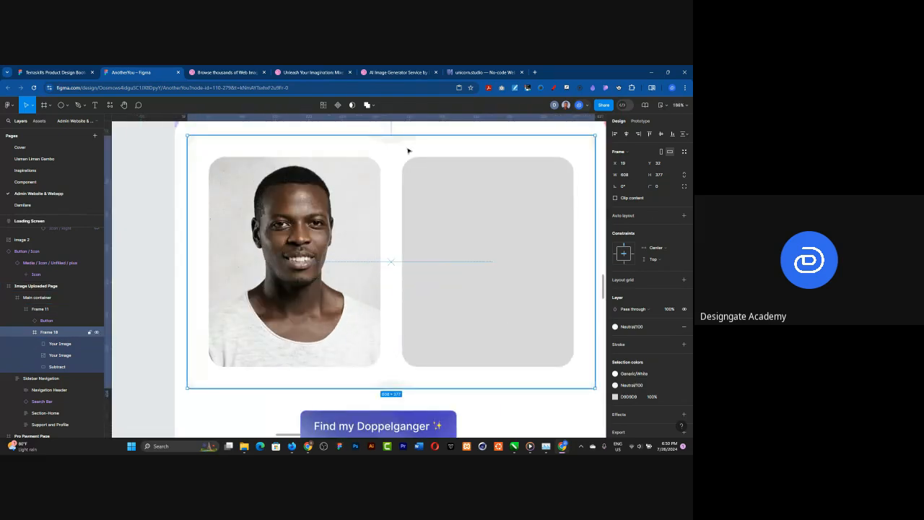
Step: Change the fill of the Subtract shape behind the images to the Neutral/100 library style
{"action": "left_click", "coordinate": [411, 152]}
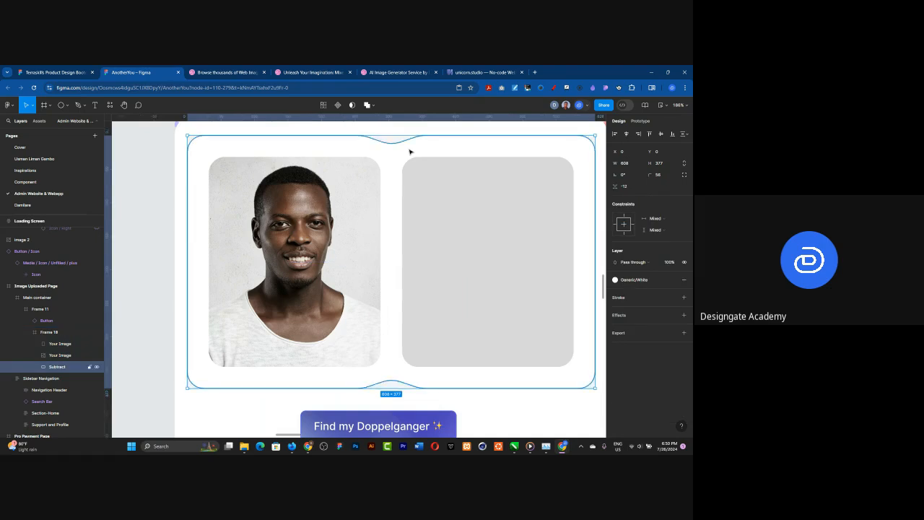
{"action": "scroll", "coordinate": [414, 216], "scroll_direction": "down", "scroll_amount": 3}
{"action": "scroll", "coordinate": [414, 215], "scroll_direction": "down", "scroll_amount": 3}
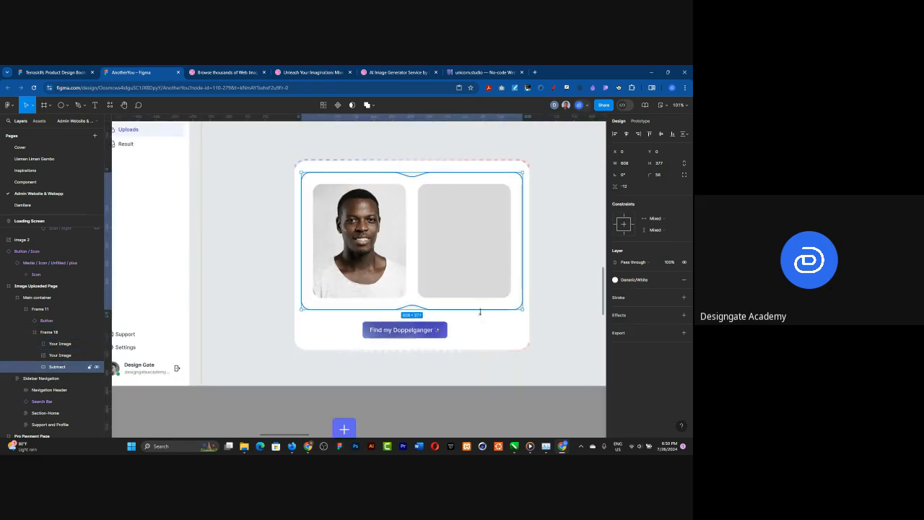
{"action": "left_click", "coordinate": [628, 279]}
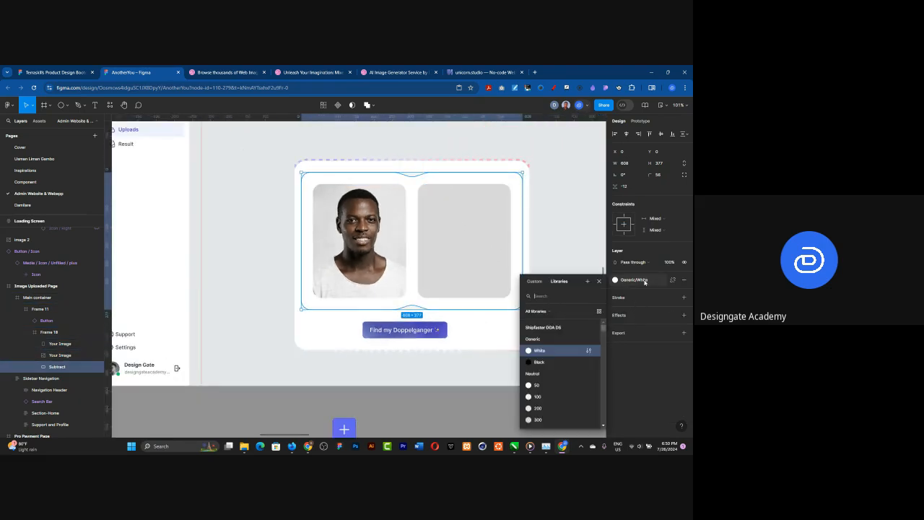
{"action": "left_click", "coordinate": [537, 396]}
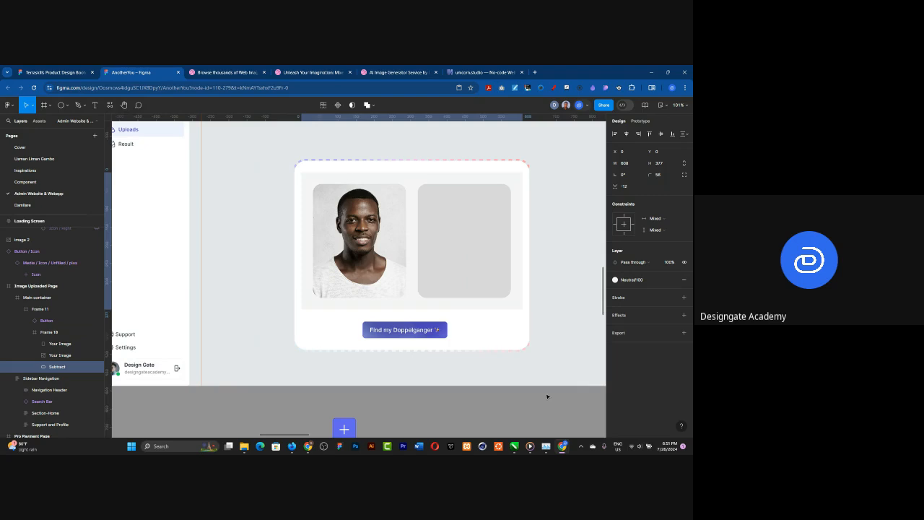
{"action": "left_click", "coordinate": [371, 392]}
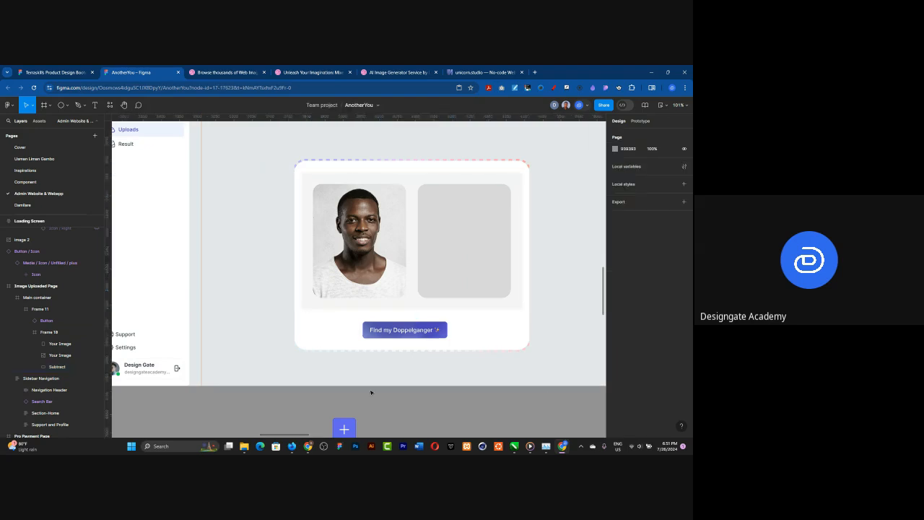
Step: Remove the Neutral/100 fill from the frame containing the images and the Subtract shape
{"action": "left_click", "coordinate": [327, 179]}
{"action": "double_click", "coordinate": [327, 180]}
{"action": "double_click", "coordinate": [327, 180]}
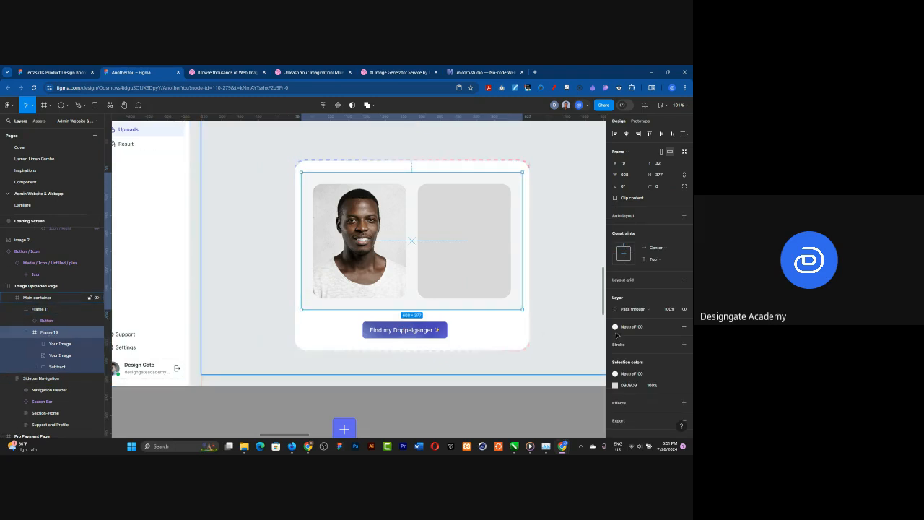
{"action": "left_click", "coordinate": [682, 327]}
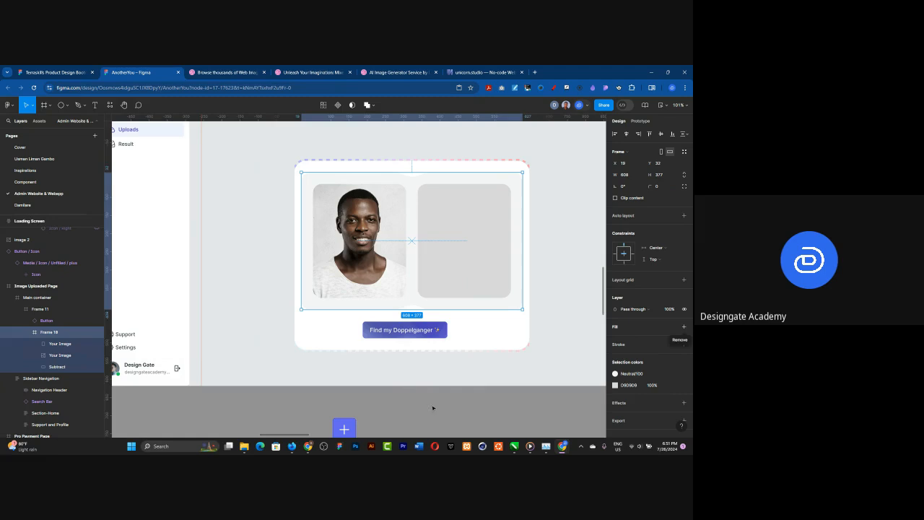
Step: Centre the "Find my Doppelganger ✨" button horizontally within the card
{"action": "left_click", "coordinate": [394, 354]}
{"action": "left_click", "coordinate": [405, 332]}
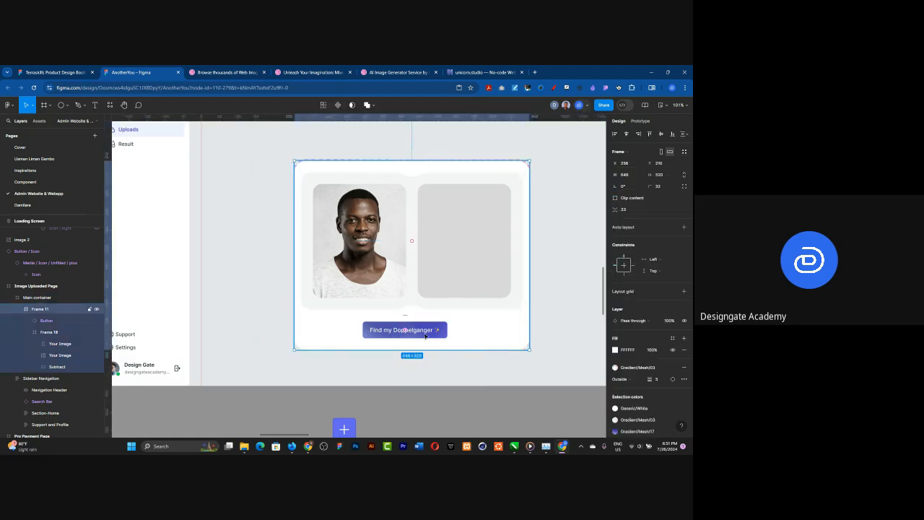
{"action": "left_click", "coordinate": [405, 331]}
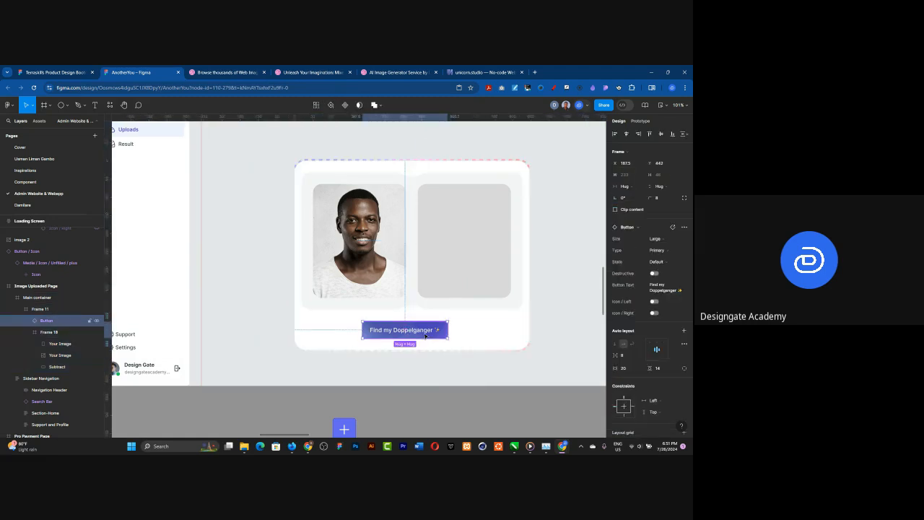
{"action": "left_click", "coordinate": [661, 134]}
{"action": "key", "text": "ctrl+z"}
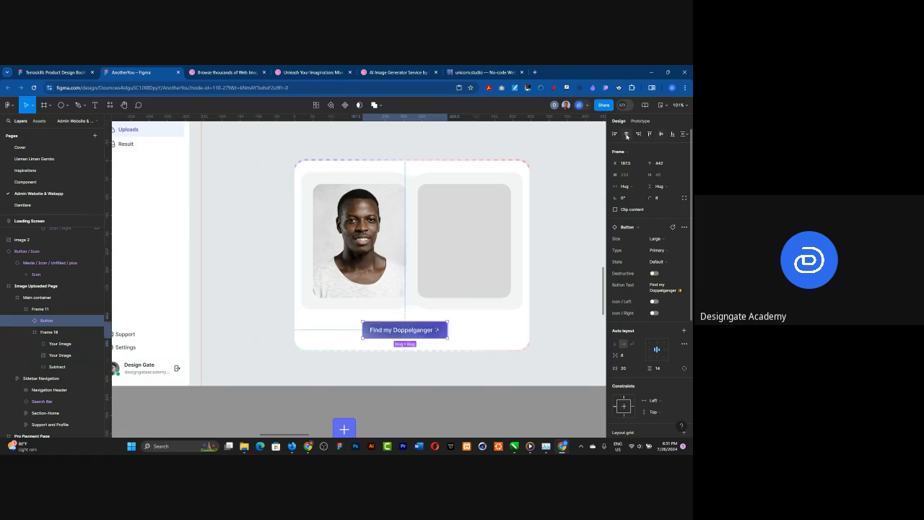
{"action": "left_click", "coordinate": [626, 135]}
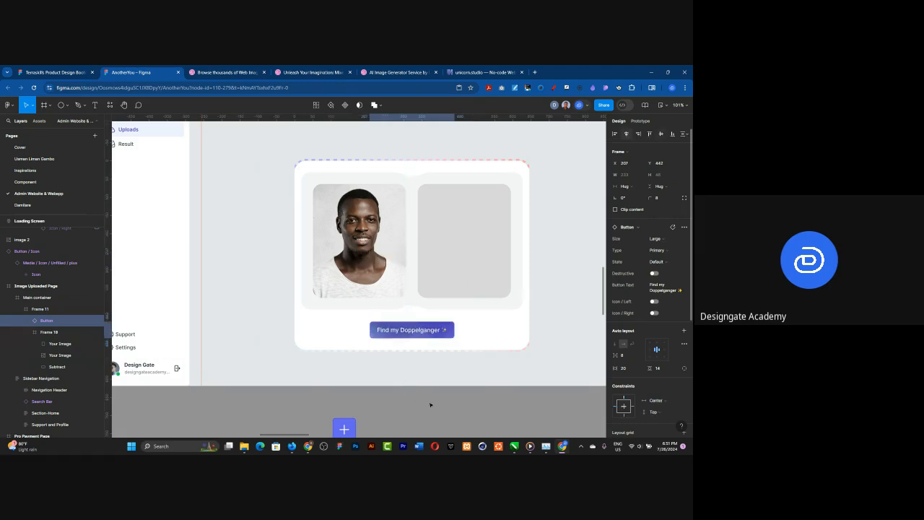
{"action": "left_click", "coordinate": [471, 416]}
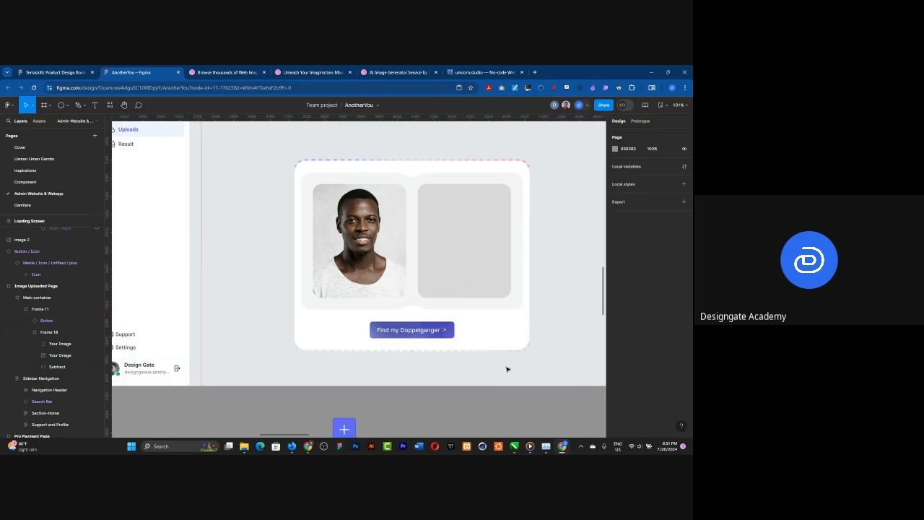
Step: Change the card's gradient stroke to a solid style and position it inside the frame
{"action": "left_click", "coordinate": [516, 337]}
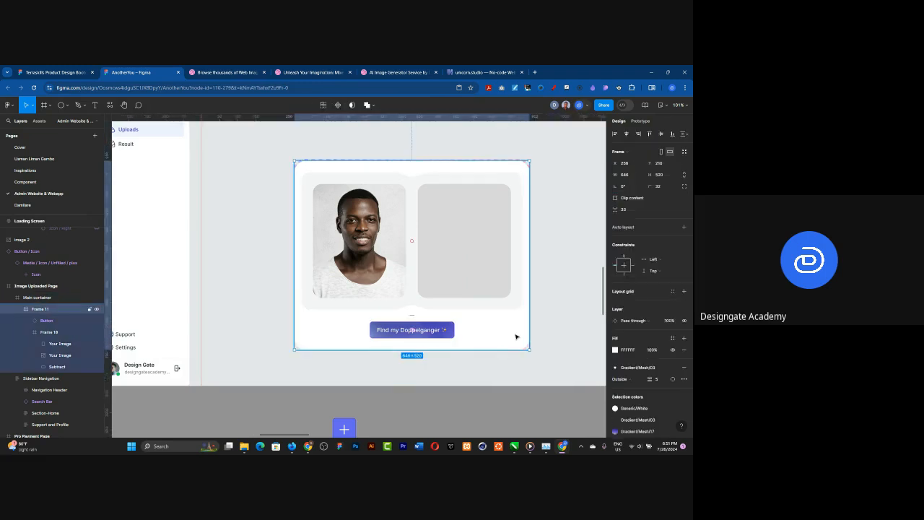
{"action": "left_click", "coordinate": [684, 379]}
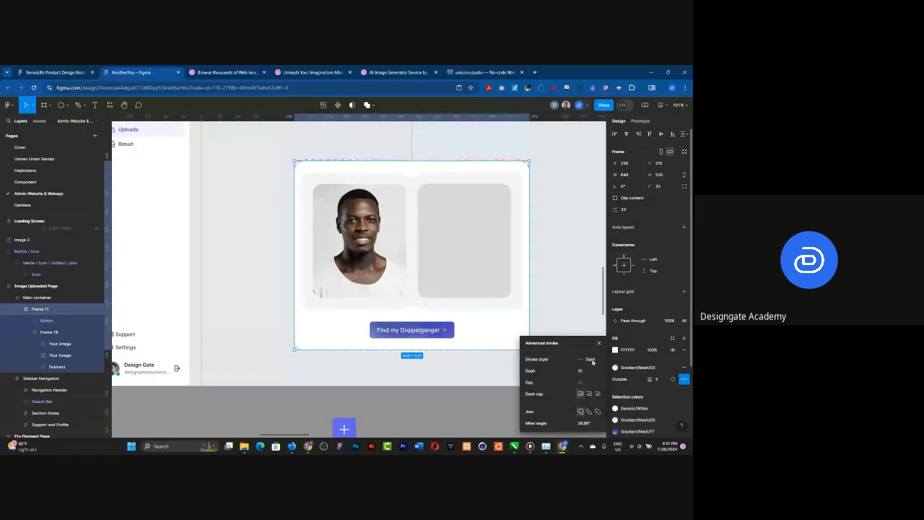
{"action": "left_click", "coordinate": [592, 360]}
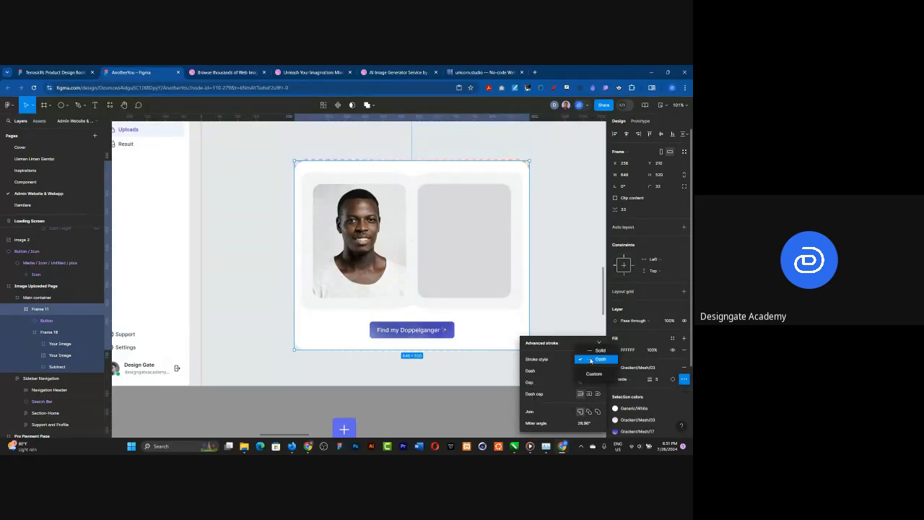
{"action": "left_click", "coordinate": [591, 352]}
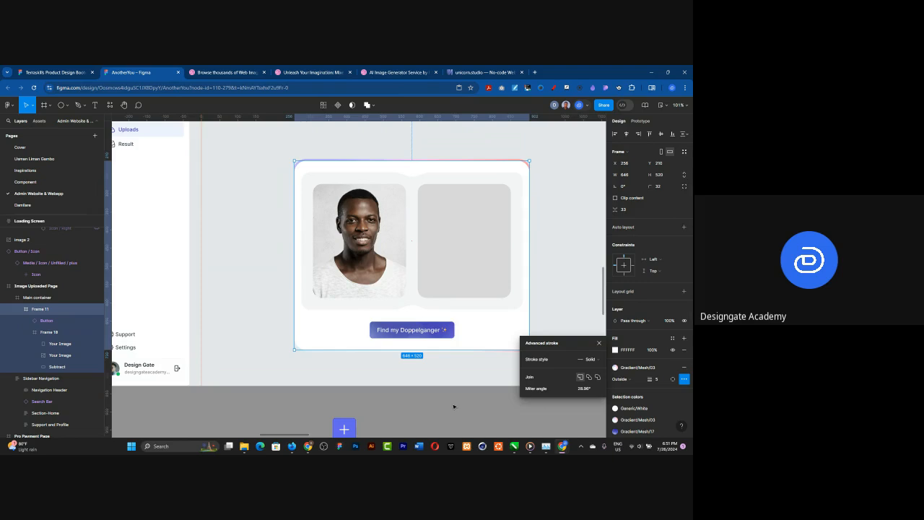
{"action": "left_click", "coordinate": [624, 379]}
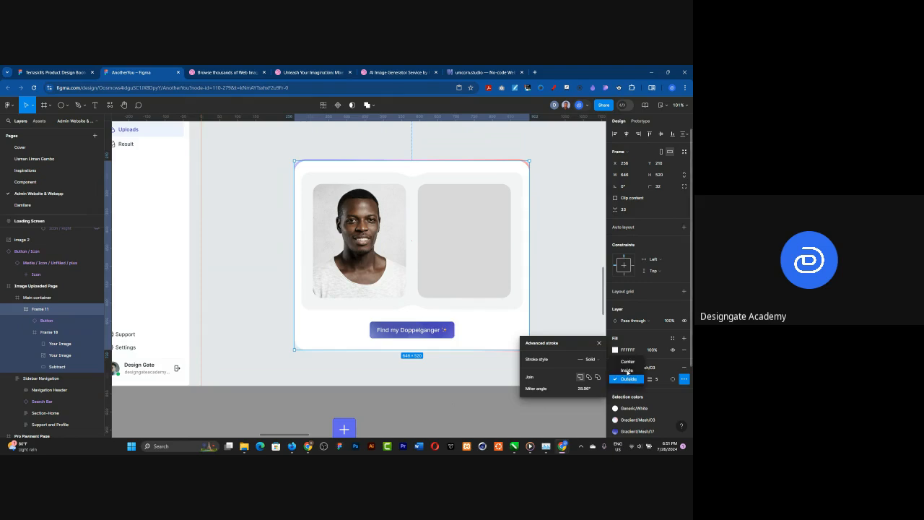
{"action": "left_click", "coordinate": [626, 370]}
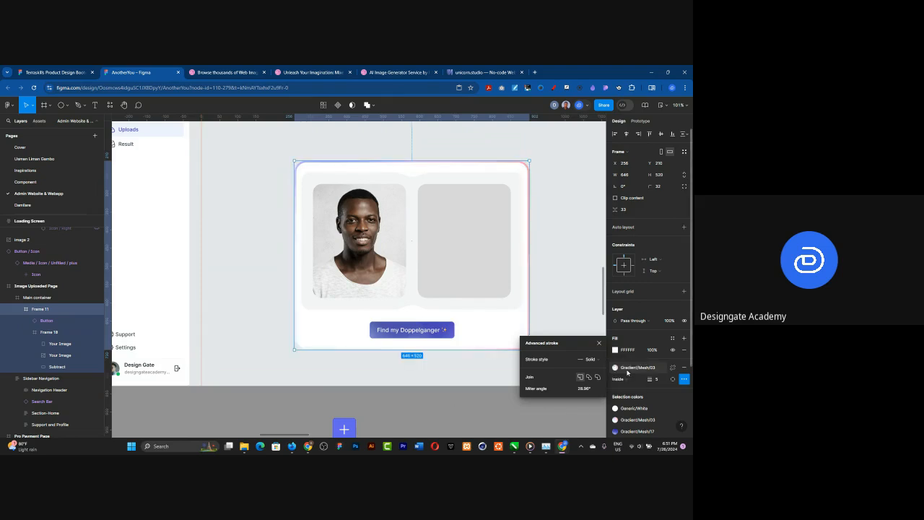
{"action": "left_click", "coordinate": [447, 400]}
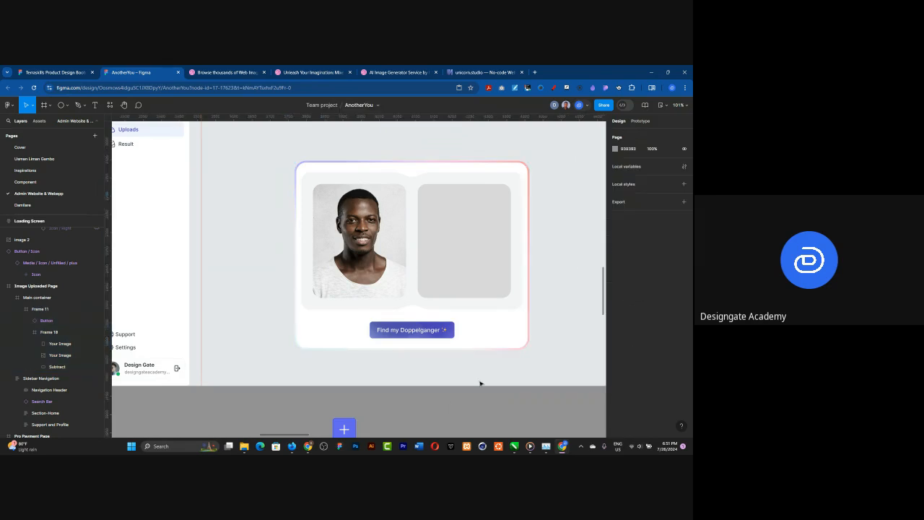
Step: Draw a square spacer, size it to 32 × 32, and place it between the card's top edge and the grey backing
{"action": "scroll", "coordinate": [481, 382], "scroll_direction": "up", "scroll_amount": 2}
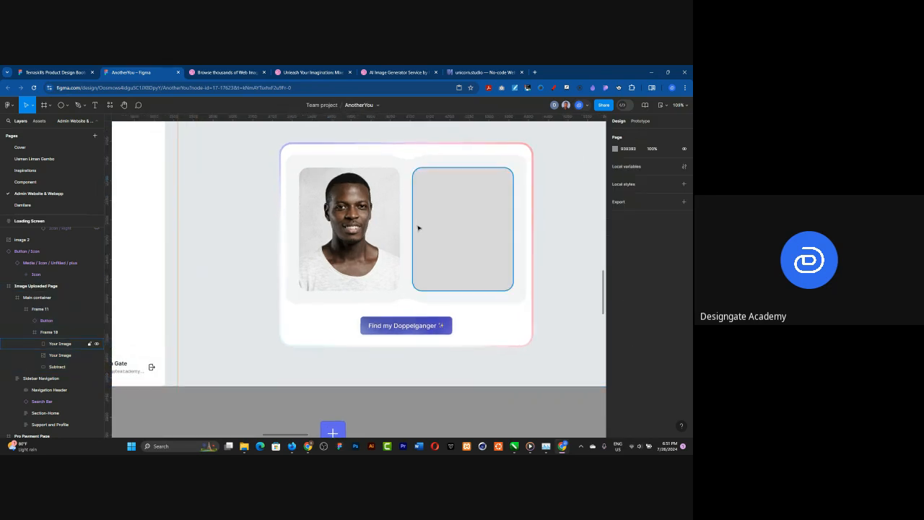
{"action": "scroll", "coordinate": [301, 186], "scroll_direction": "up", "scroll_amount": 5}
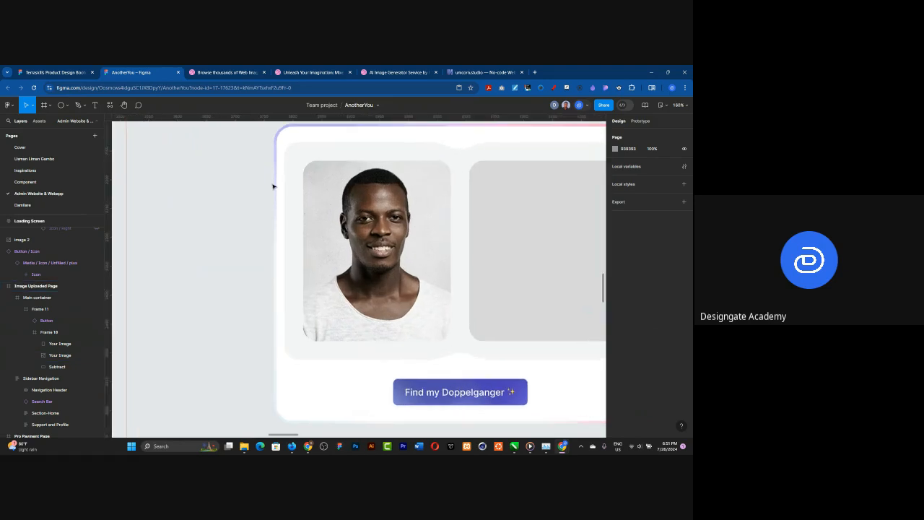
{"action": "scroll", "coordinate": [273, 187], "scroll_direction": "up", "scroll_amount": 1}
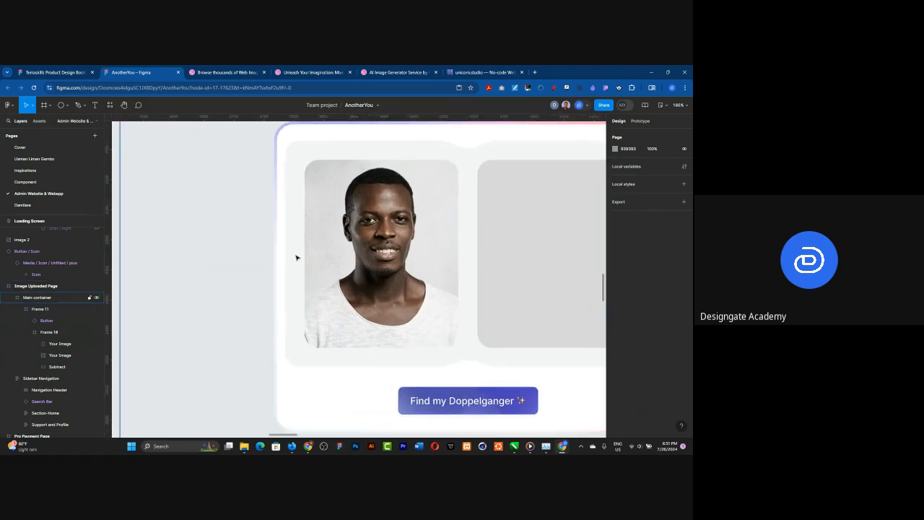
{"action": "left_click", "coordinate": [67, 106]}
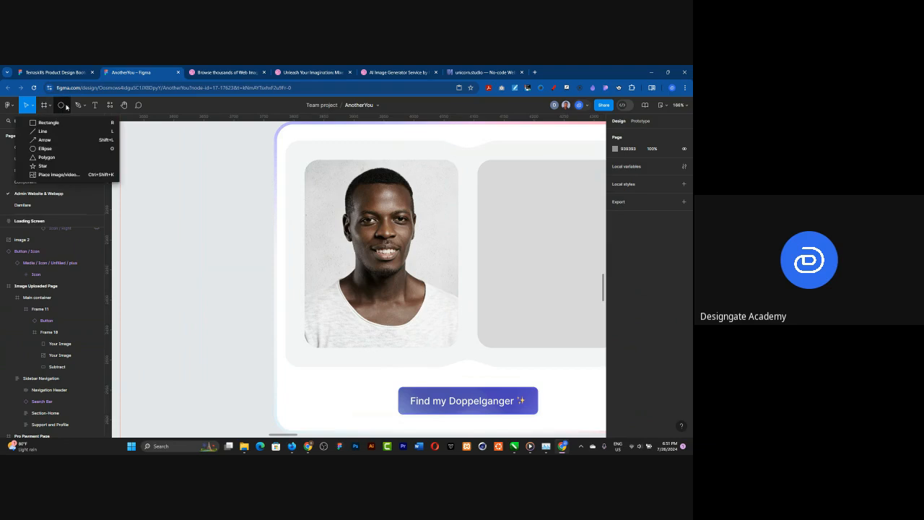
{"action": "left_click", "coordinate": [49, 123]}
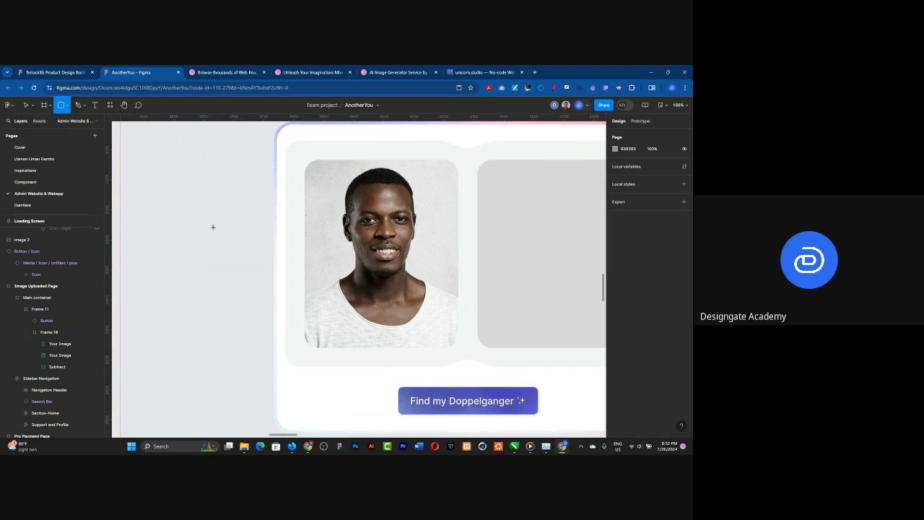
{"action": "left_click_drag", "start_coordinate": [183, 195], "coordinate": [212, 224]}
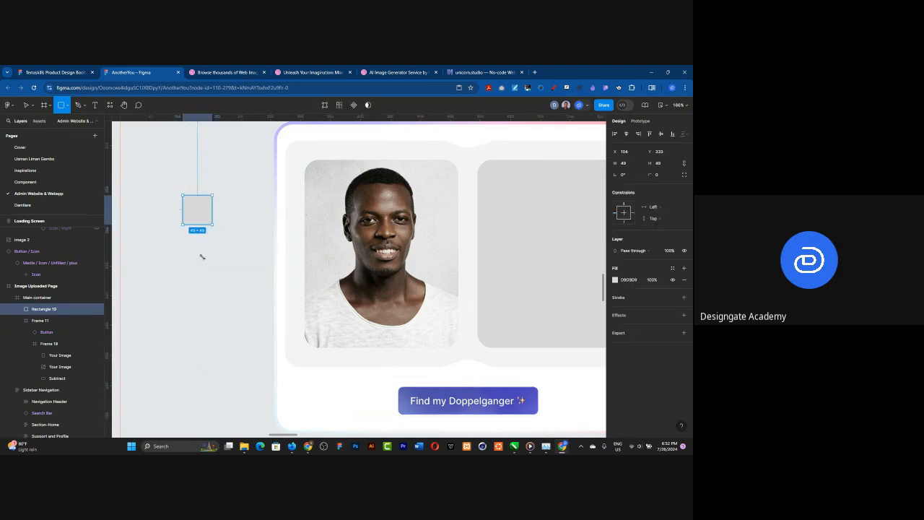
{"action": "scroll", "coordinate": [199, 249], "scroll_direction": "down", "scroll_amount": 2}
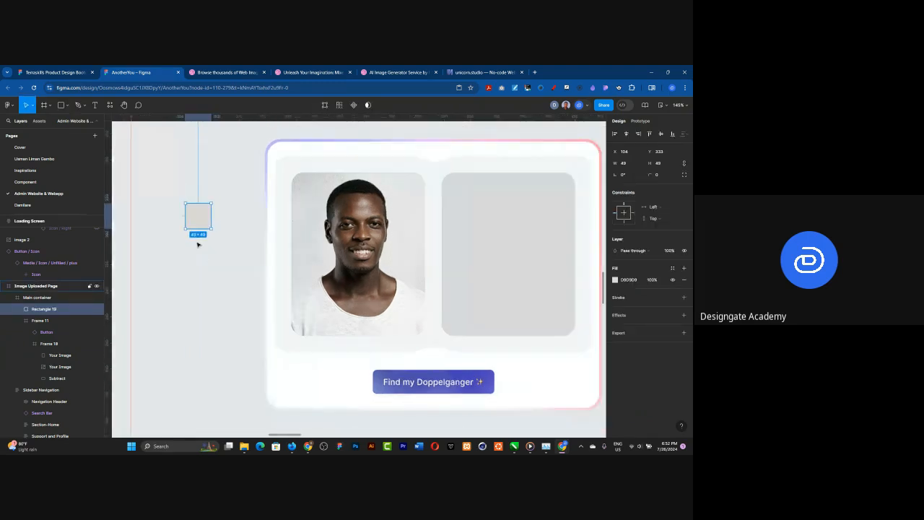
{"action": "left_click_drag", "start_coordinate": [197, 220], "coordinate": [313, 155]}
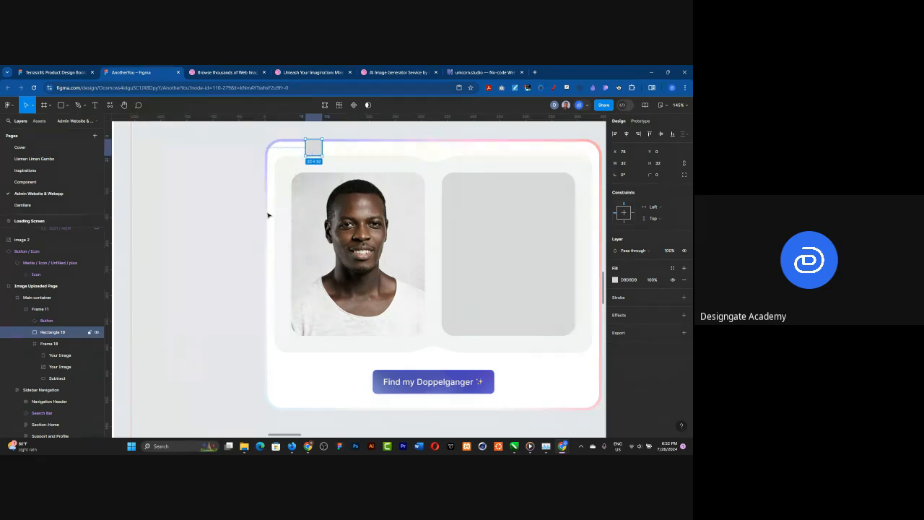
Step: Move the 32 × 32 spacer against the grey backing's left edge and extend the card's left side to match, making it 659 wide
{"action": "left_click_drag", "start_coordinate": [308, 149], "coordinate": [260, 220]}
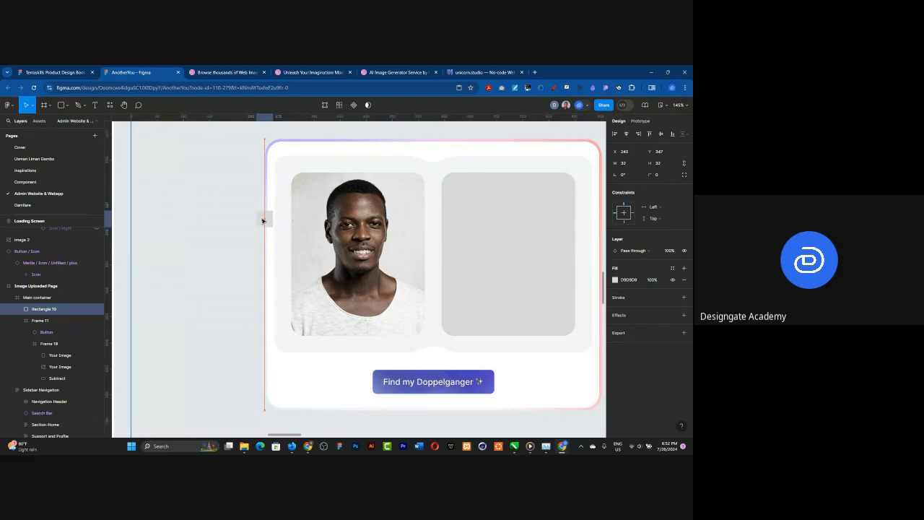
{"action": "left_click", "coordinate": [266, 182]}
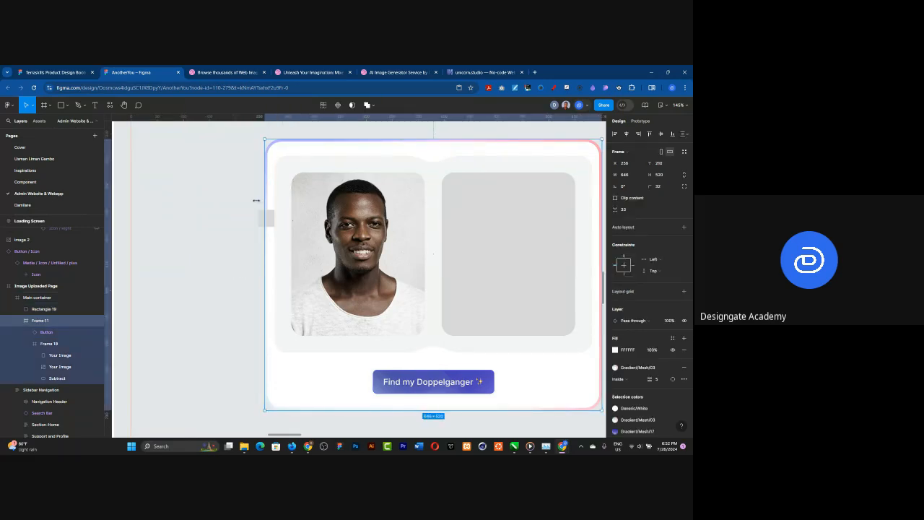
{"action": "left_click_drag", "start_coordinate": [256, 200], "coordinate": [256, 201]}
{"action": "scroll", "coordinate": [212, 196], "scroll_direction": "down", "scroll_amount": 2}
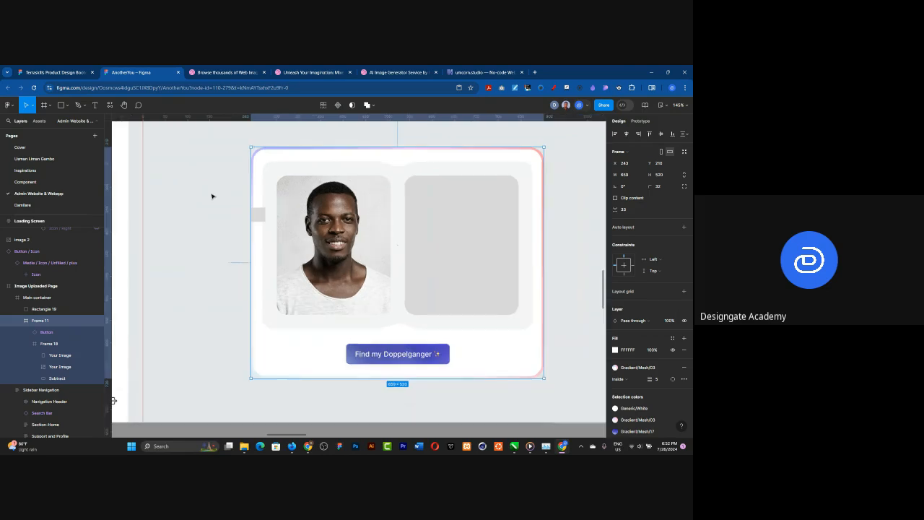
Step: Extend the card's right side to a width of 666 using the 32 × 32 spacer beside the grey backing, then delete the spacer
{"action": "left_click", "coordinate": [258, 214]}
{"action": "key", "text": "Escape"}
{"action": "left_click", "coordinate": [258, 215]}
{"action": "left_click_drag", "start_coordinate": [258, 215], "coordinate": [549, 204]}
{"action": "left_click", "coordinate": [543, 201]}
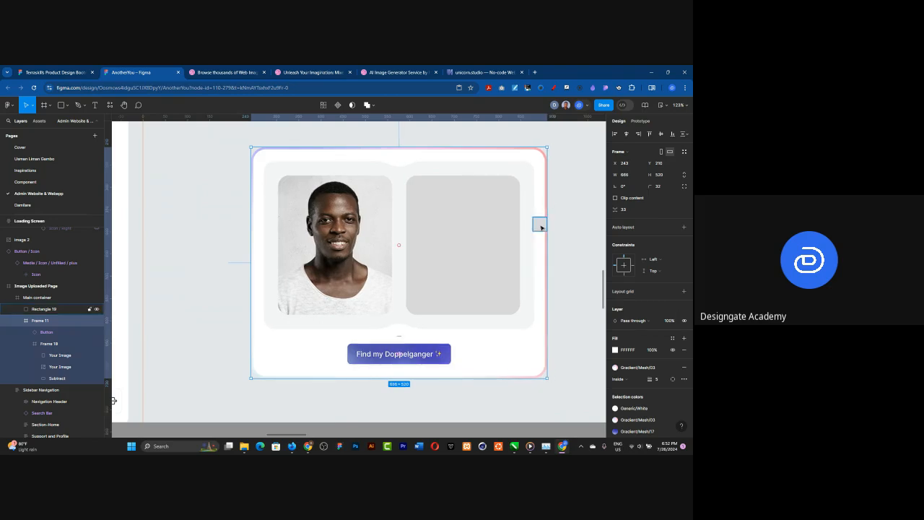
{"action": "left_click", "coordinate": [541, 228]}
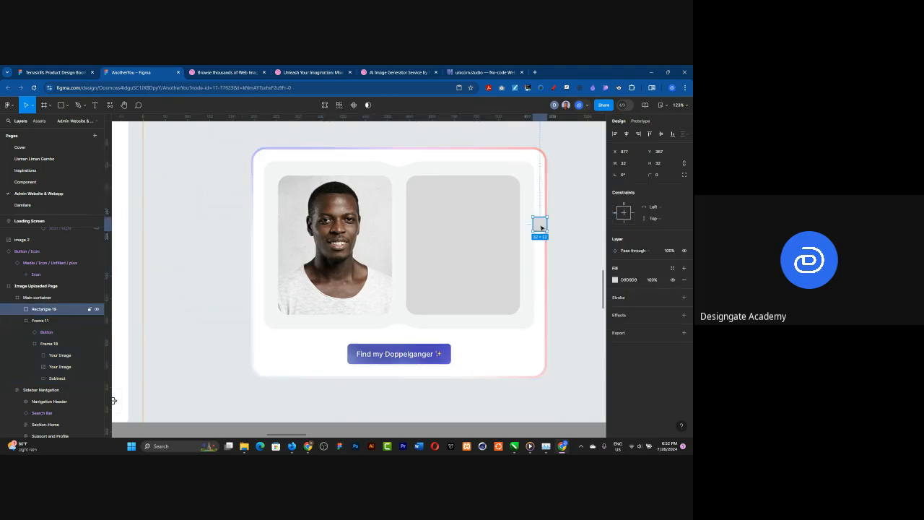
{"action": "key", "text": "Delete"}
Step: Centre the card horizontally and vertically within the Main container
{"action": "scroll", "coordinate": [371, 217], "scroll_direction": "down", "scroll_amount": 5}
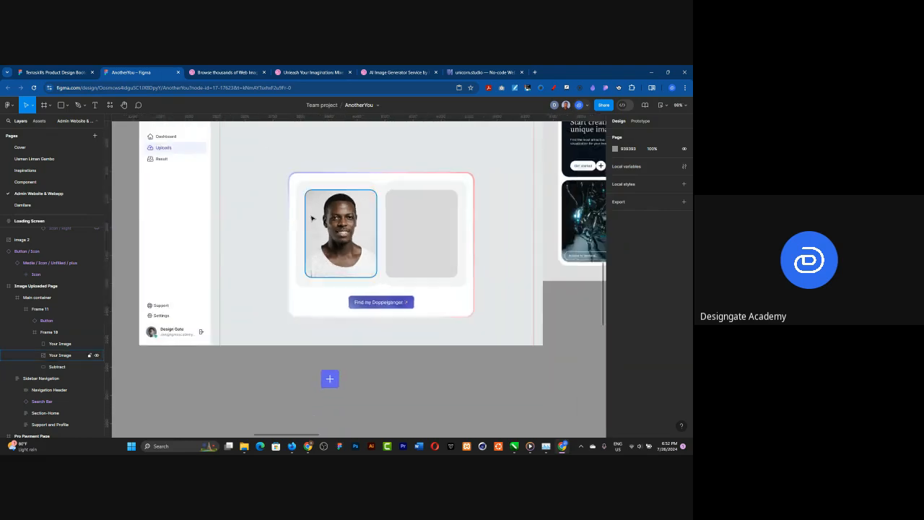
{"action": "scroll", "coordinate": [282, 226], "scroll_direction": "down", "scroll_amount": 2}
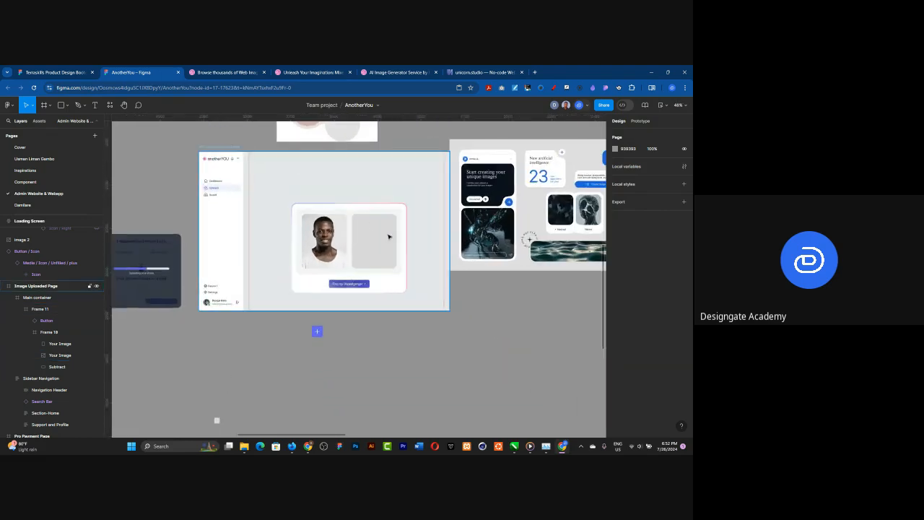
{"action": "left_click", "coordinate": [403, 246]}
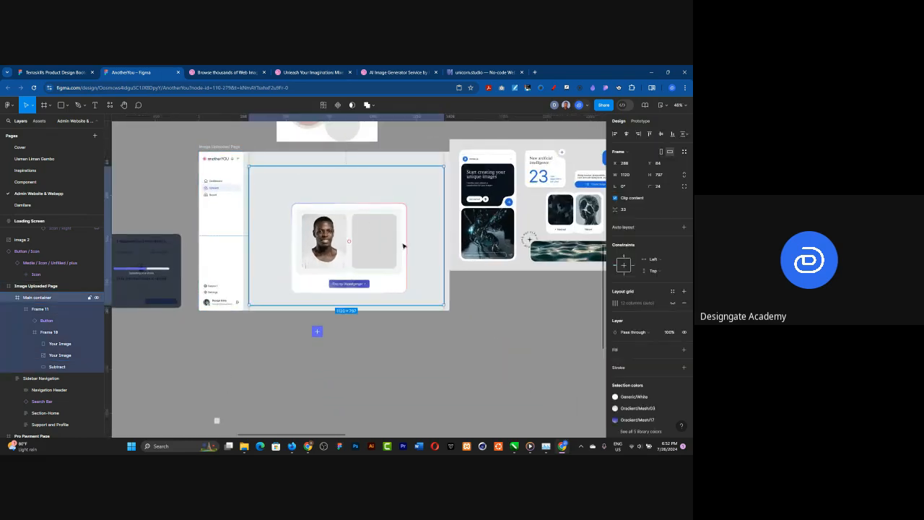
{"action": "left_click", "coordinate": [402, 244]}
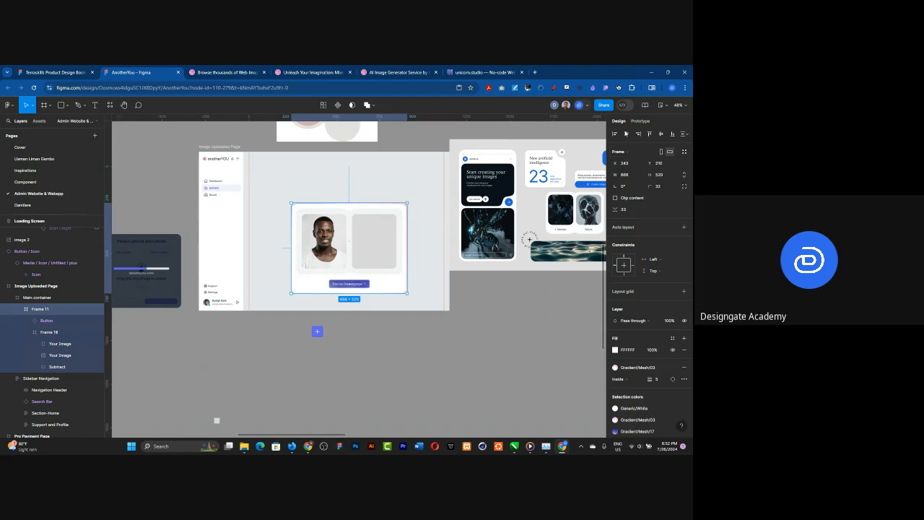
{"action": "left_click", "coordinate": [660, 135]}
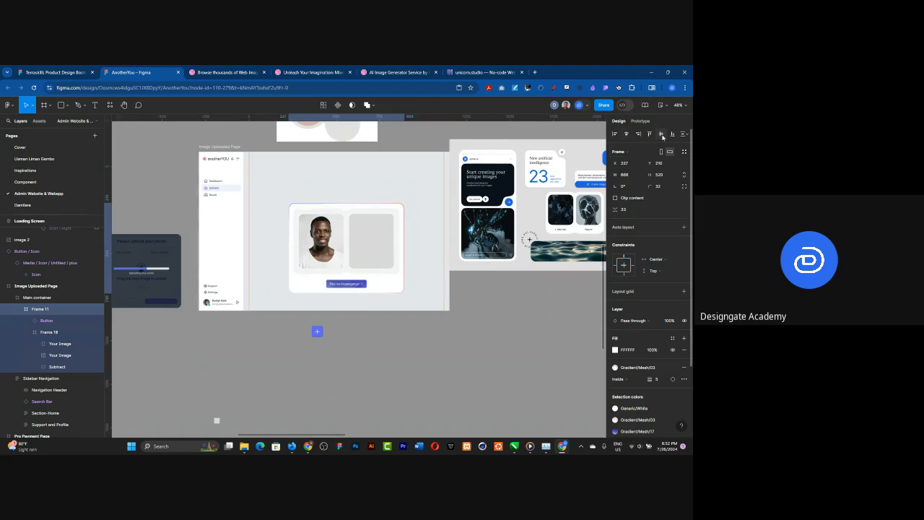
{"action": "left_click", "coordinate": [661, 135]}
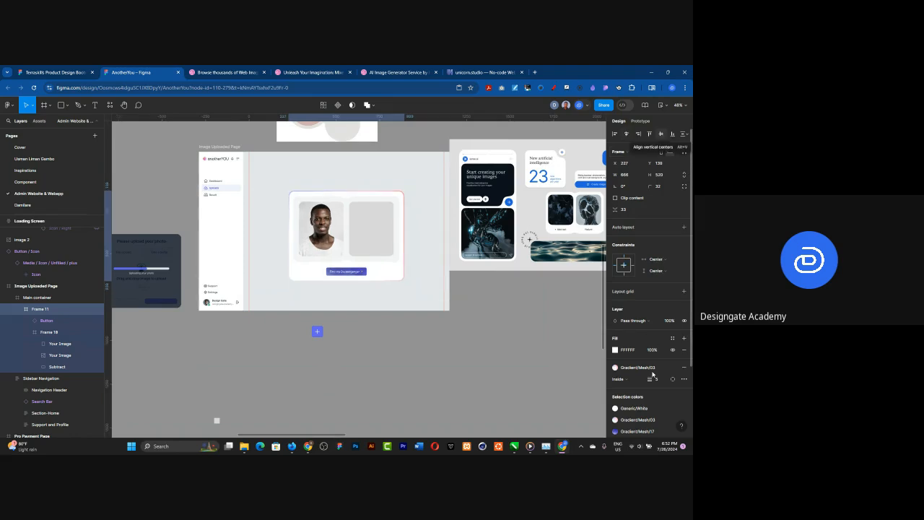
Step: Apply the Drop shadow/XLarge effect style to the card
{"action": "scroll", "coordinate": [649, 346], "scroll_direction": "down", "scroll_amount": 2}
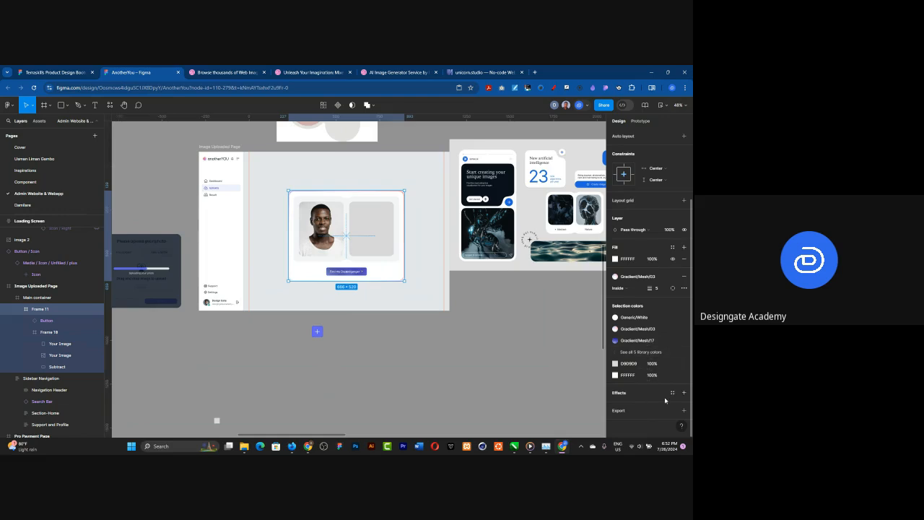
{"action": "left_click", "coordinate": [672, 392]}
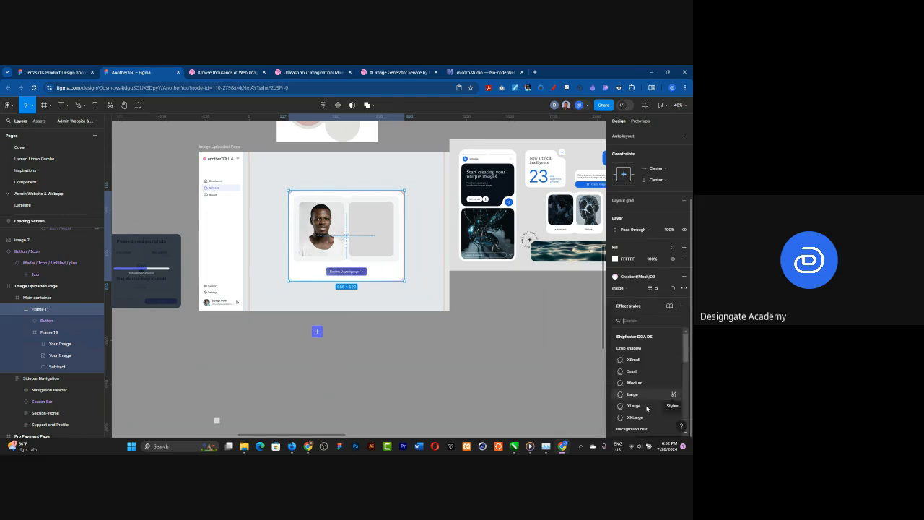
{"action": "key", "text": "Escape"}
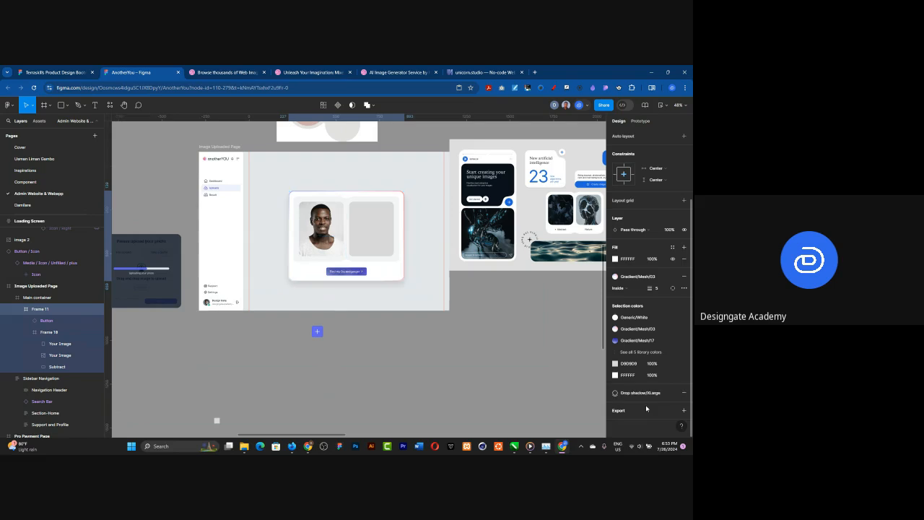
{"action": "left_click", "coordinate": [448, 366]}
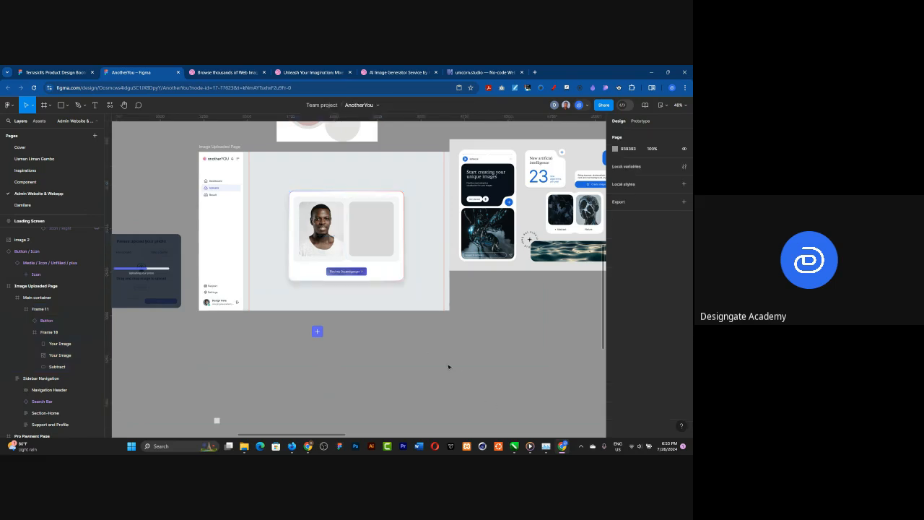
Step: Change the fill of the Image Uploaded Page frame to the Neutral/50 library style
{"action": "left_click", "coordinate": [221, 147]}
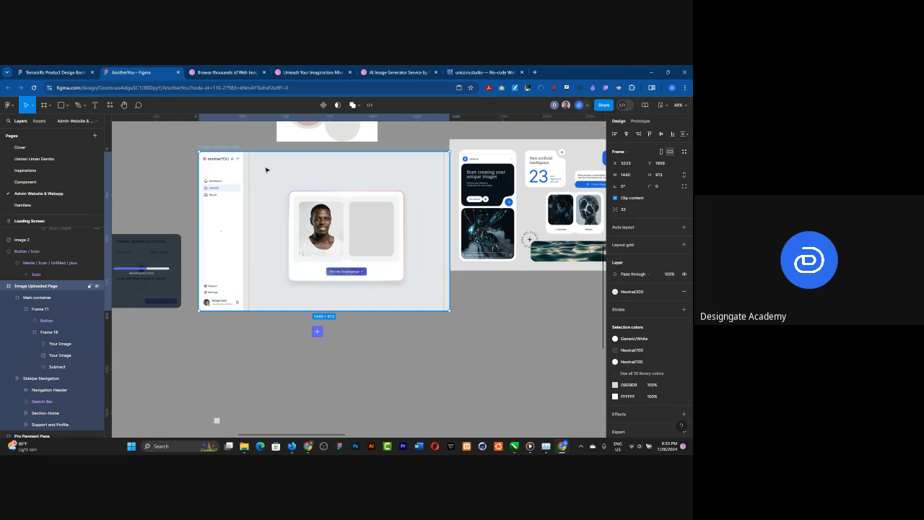
{"action": "left_click", "coordinate": [641, 290]}
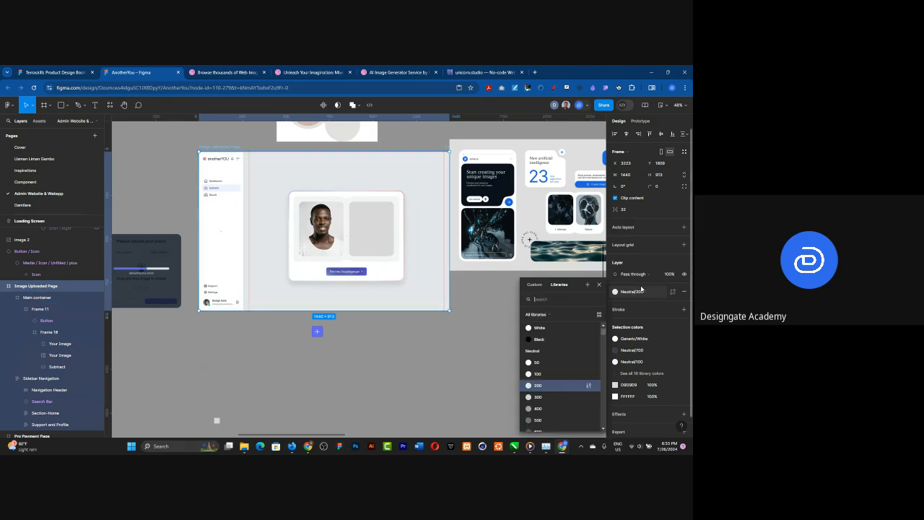
{"action": "left_click", "coordinate": [544, 364]}
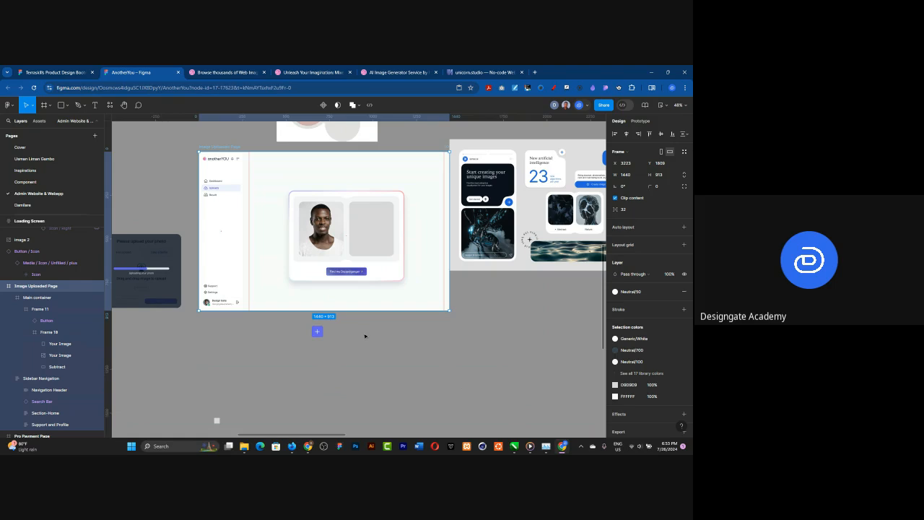
{"action": "left_click", "coordinate": [193, 231]}
{"action": "scroll", "coordinate": [251, 158], "scroll_direction": "up", "scroll_amount": 3}
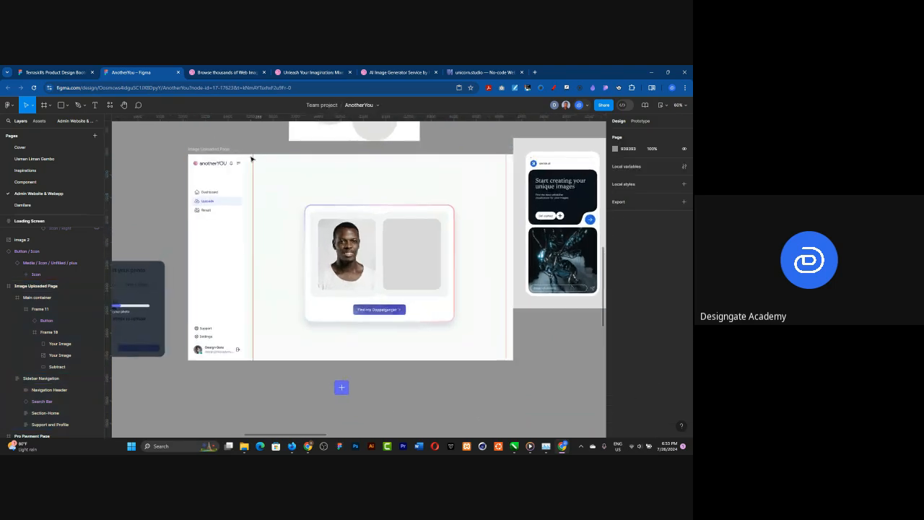
Step: Change the card's effect style to Drop shadow/Medium
{"action": "scroll", "coordinate": [260, 163], "scroll_direction": "up", "scroll_amount": 2}
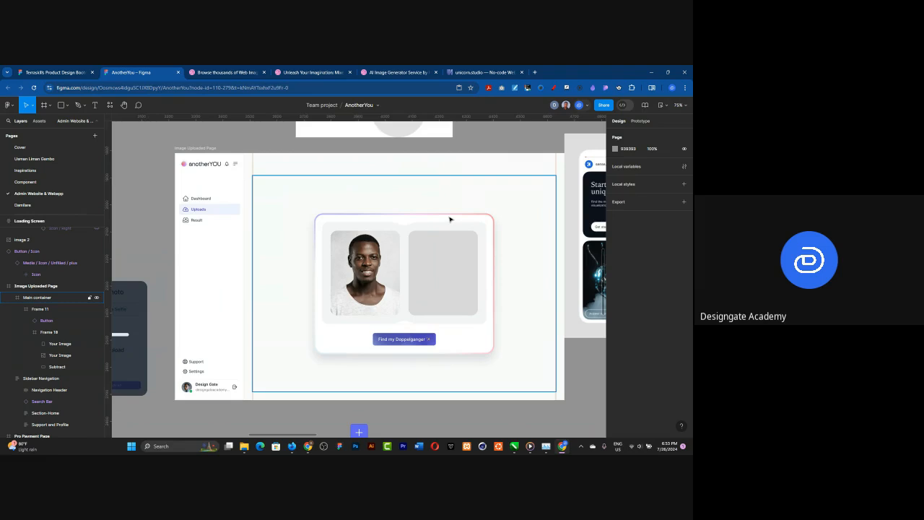
{"action": "left_click", "coordinate": [450, 219]}
{"action": "left_click", "coordinate": [451, 220]}
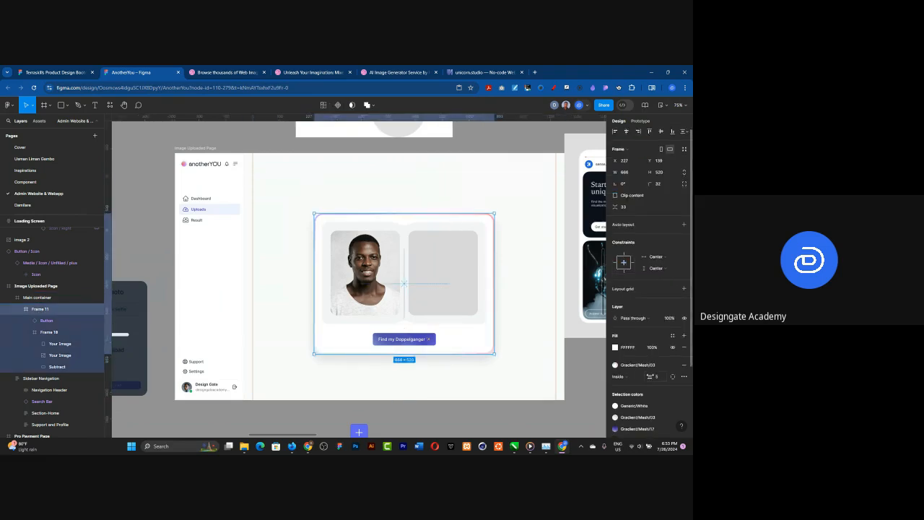
{"action": "scroll", "coordinate": [651, 376], "scroll_direction": "down", "scroll_amount": 3}
{"action": "left_click", "coordinate": [647, 391]}
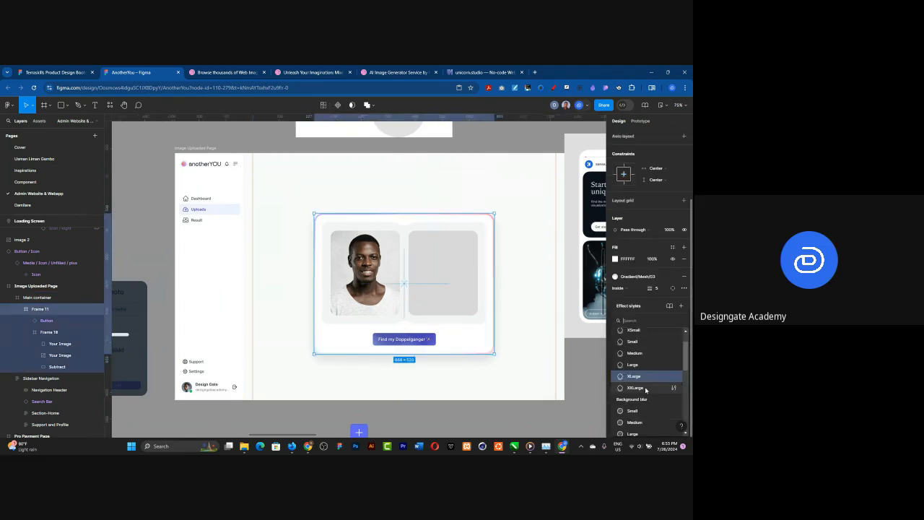
{"action": "left_click", "coordinate": [633, 354]}
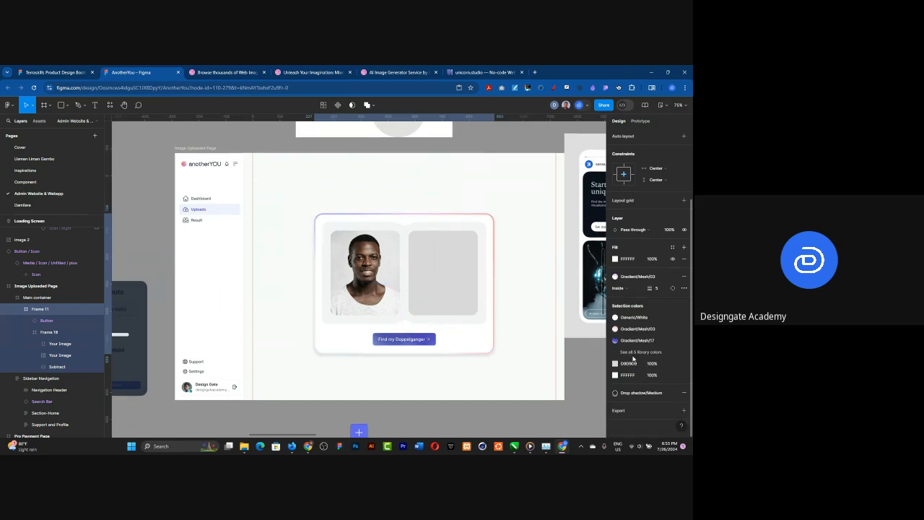
{"action": "left_click", "coordinate": [452, 420]}
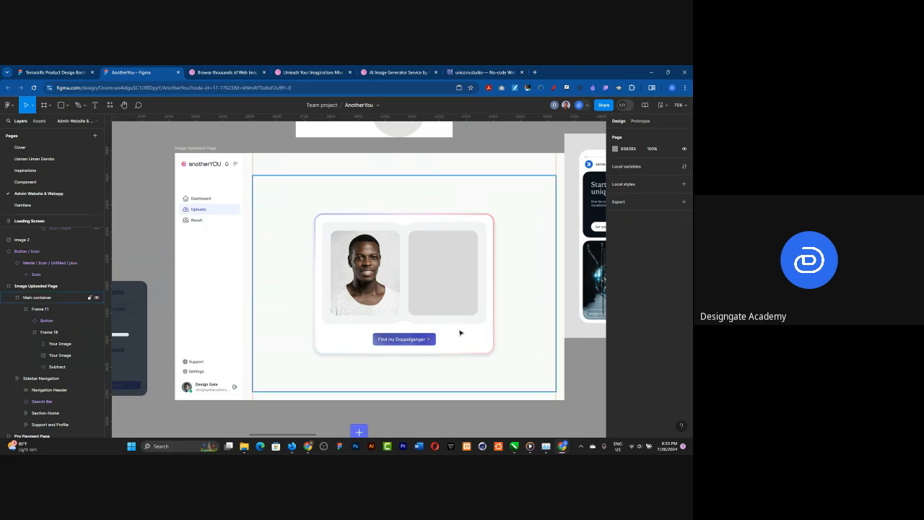
Step: Select the empty grey image placeholder, launch the AI image generator by Freepik plugin and place its window below the Image Uploaded Page
{"action": "left_click", "coordinate": [444, 266]}
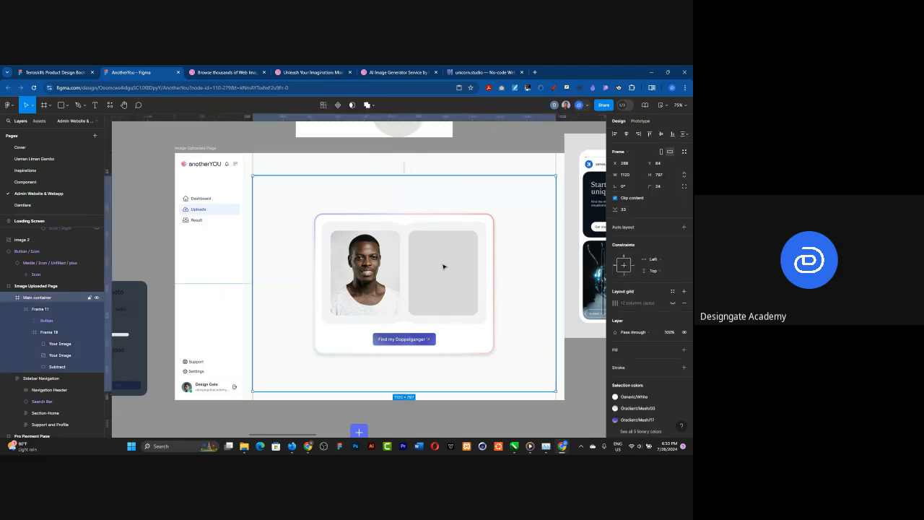
{"action": "double_click", "coordinate": [443, 266]}
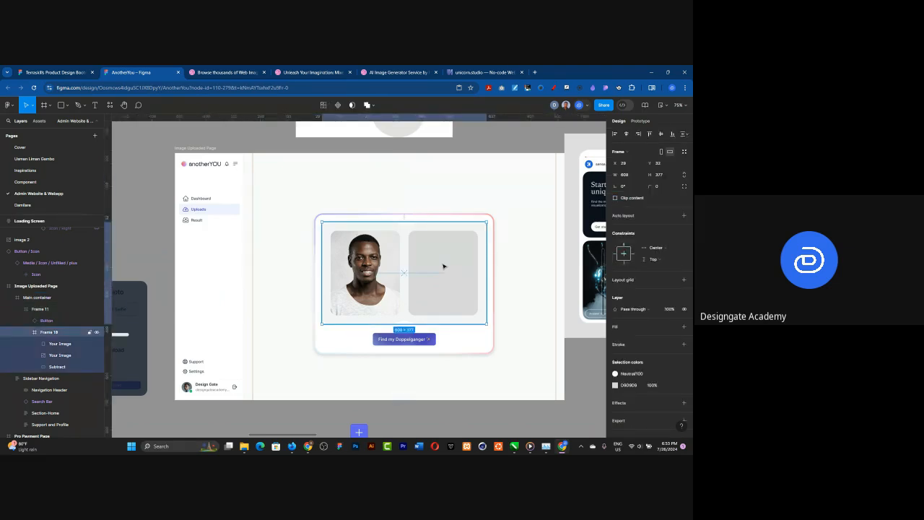
{"action": "left_click", "coordinate": [443, 266]}
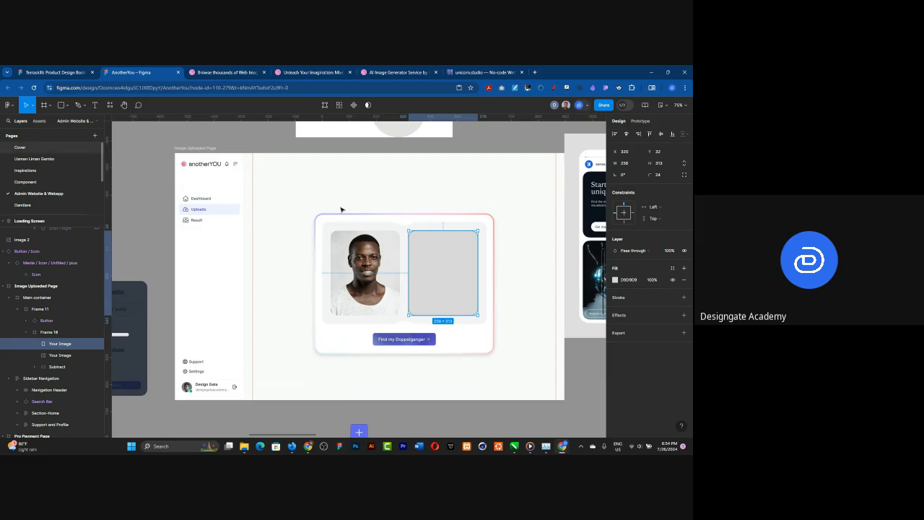
{"action": "scroll", "coordinate": [341, 209], "scroll_direction": "down", "scroll_amount": 5, "text": "ctrl"}
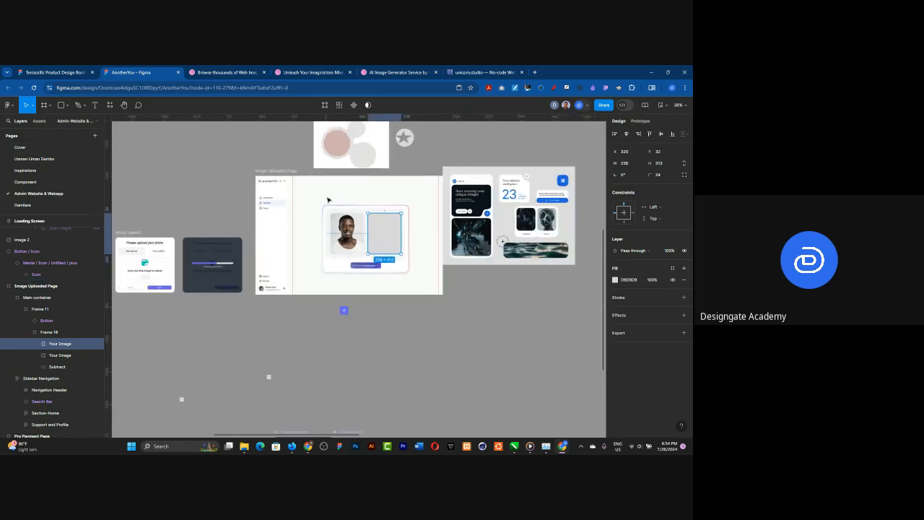
{"action": "scroll", "coordinate": [387, 293], "scroll_direction": "up", "scroll_amount": 3, "text": "ctrl"}
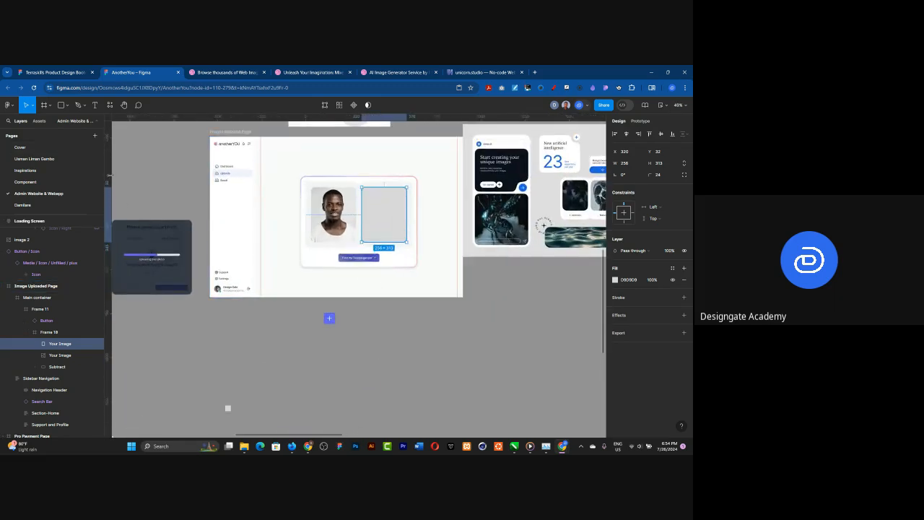
{"action": "left_click", "coordinate": [12, 106]}
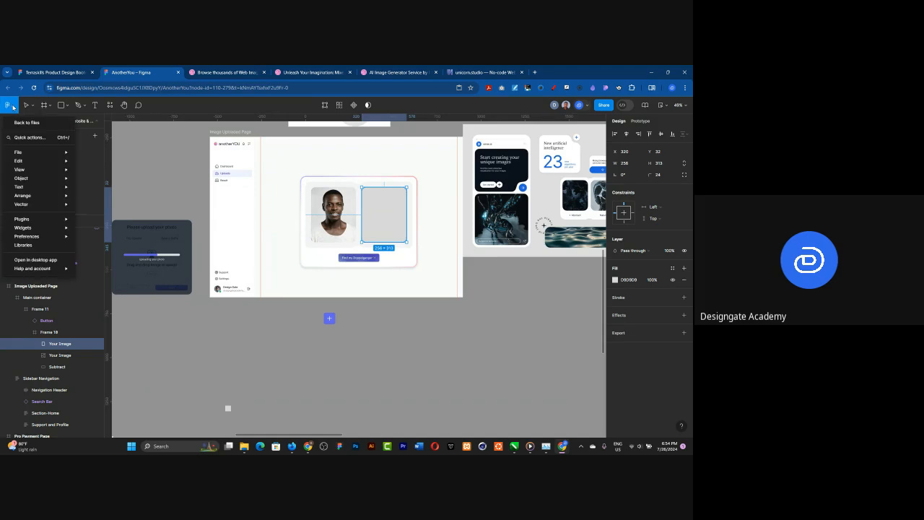
{"action": "mouse_move", "coordinate": [28, 219]}
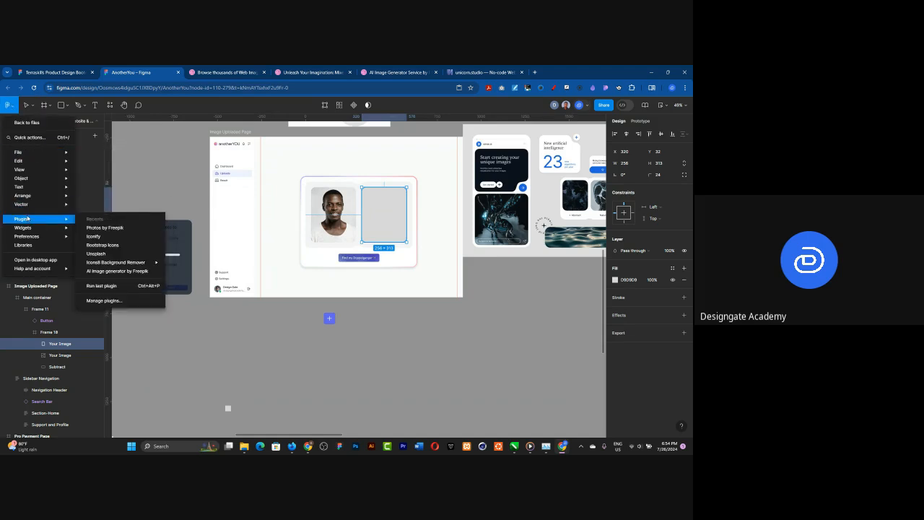
{"action": "left_click", "coordinate": [122, 272]}
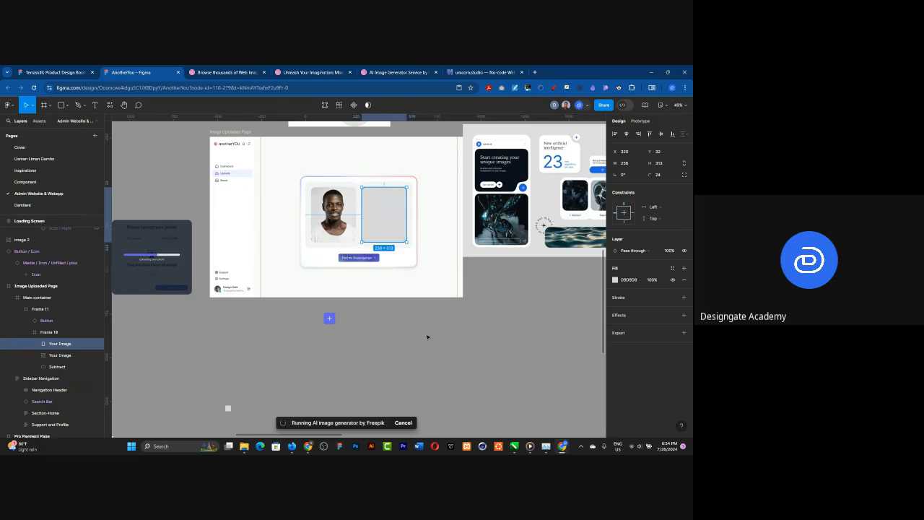
{"action": "left_click_drag", "start_coordinate": [336, 237], "coordinate": [326, 318]}
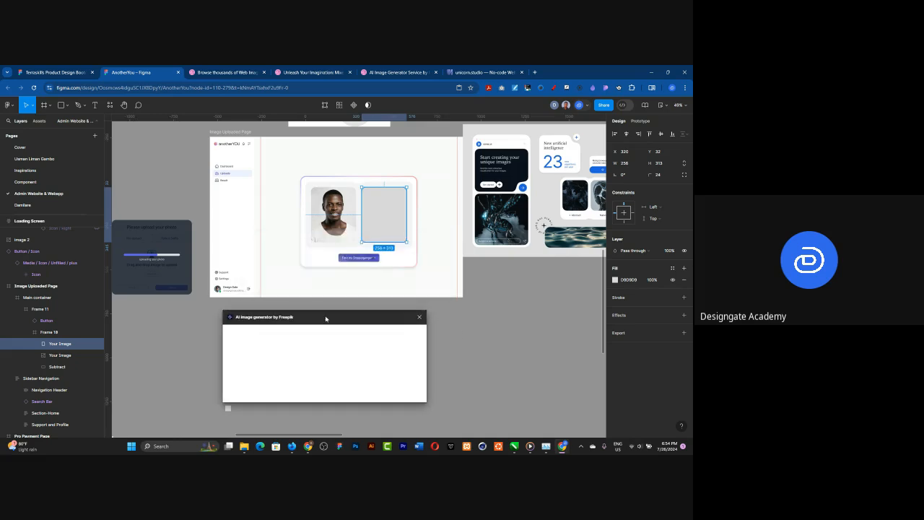
{"action": "left_click", "coordinate": [416, 208]}
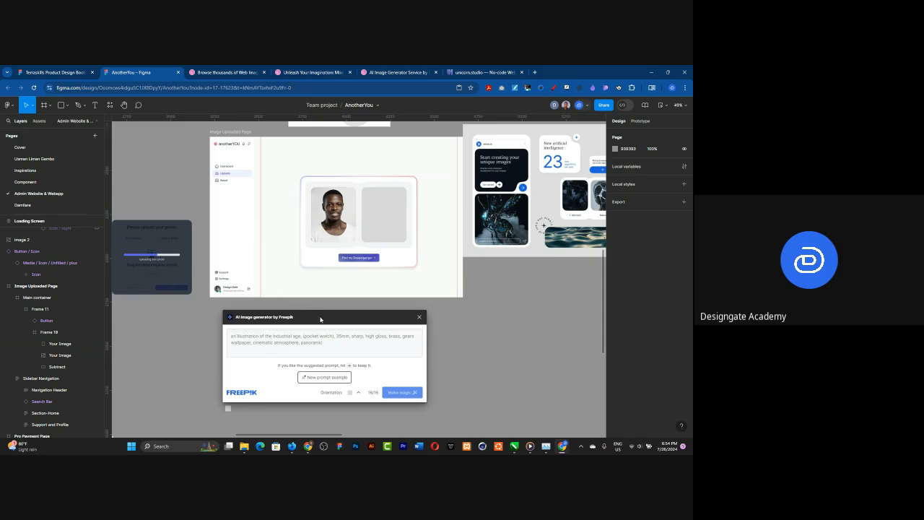
{"action": "left_click_drag", "start_coordinate": [321, 319], "coordinate": [342, 311]}
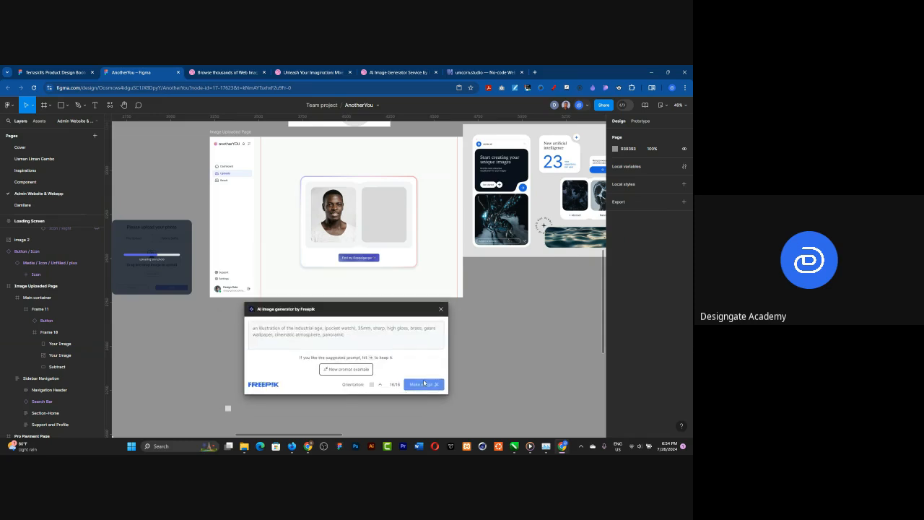
Step: Generate images from the prompt "3d face model with a face scan axis"
{"action": "left_click", "coordinate": [265, 331]}
{"action": "type", "text": "a"}
{"action": "key", "text": "BackSpace"}
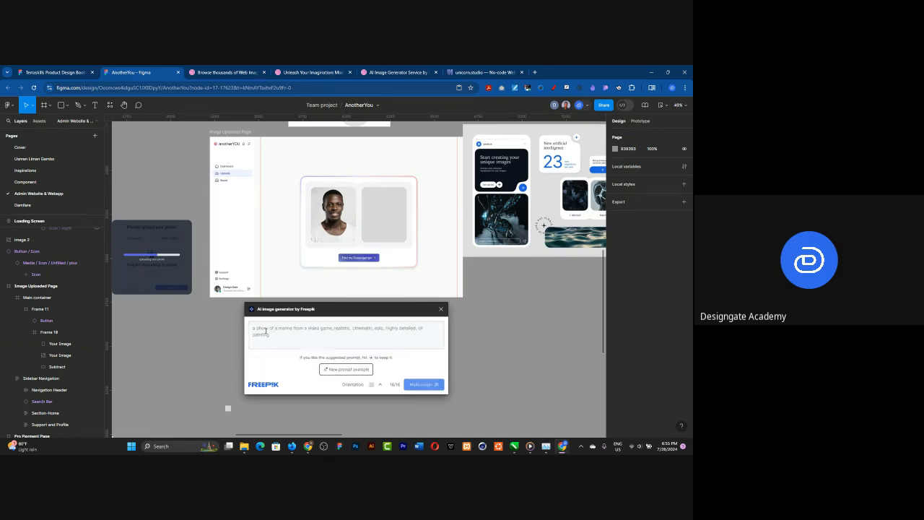
{"action": "type", "text": "a"}
{"action": "type", "text": "d face"}
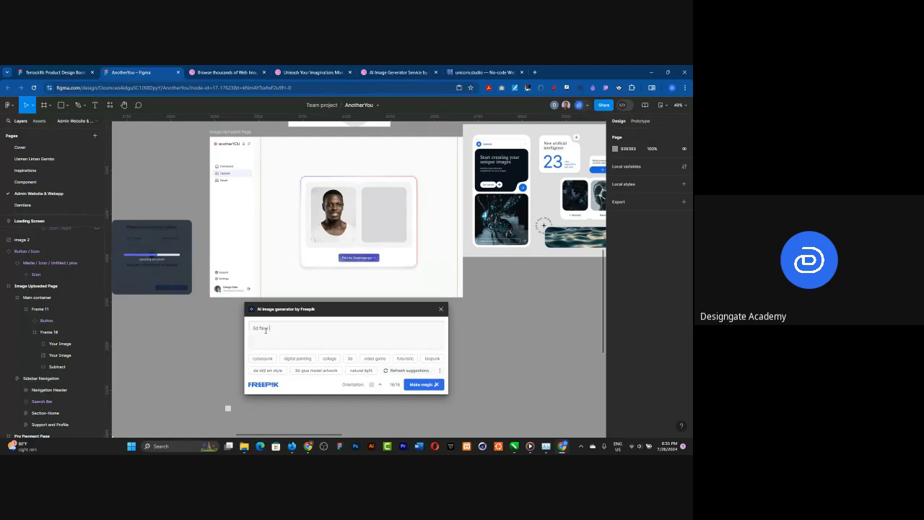
{"action": "type", "text": " model with a fce scana"}
{"action": "key", "text": "Right"}
{"action": "key", "text": "Right"}
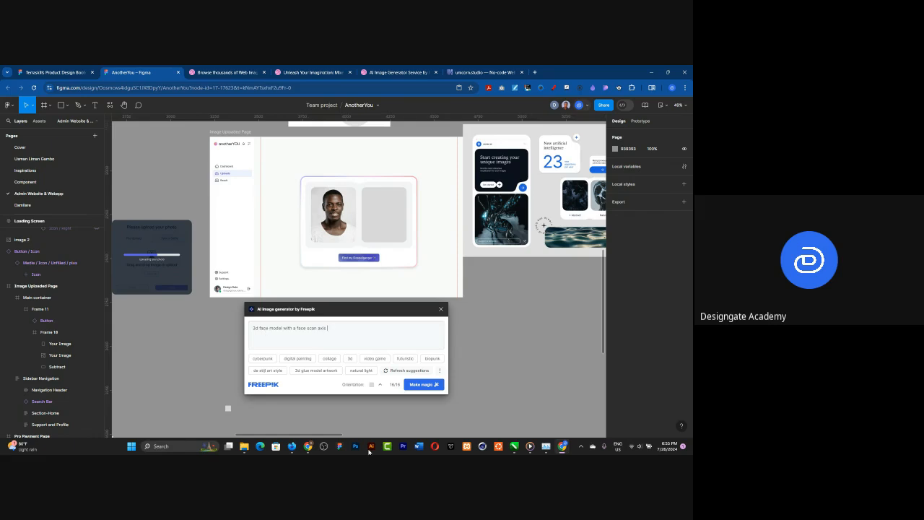
{"action": "left_click", "coordinate": [422, 384]}
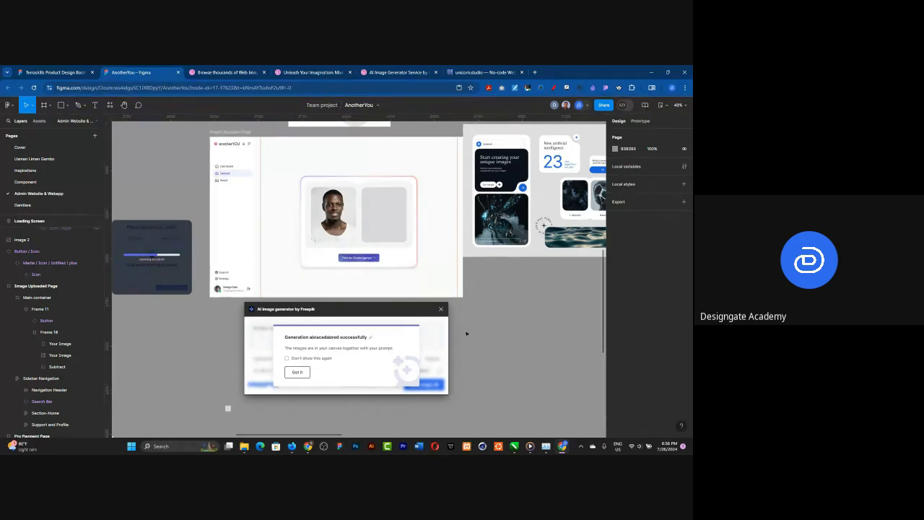
Step: Locate the generated images on the canvas and dismiss the image generator's completion notice
{"action": "scroll", "coordinate": [466, 334], "scroll_direction": "down", "scroll_amount": 1}
{"action": "scroll", "coordinate": [467, 330], "scroll_direction": "down", "scroll_amount": 5}
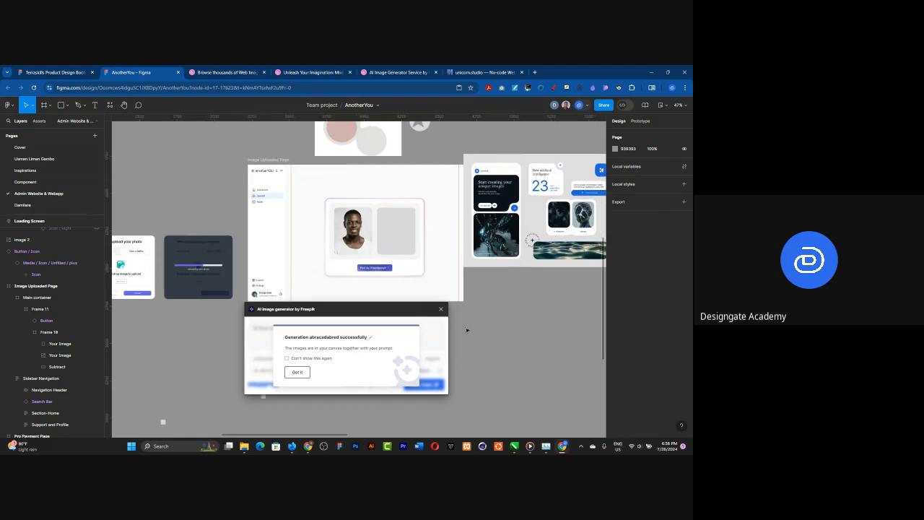
{"action": "scroll", "coordinate": [466, 330], "scroll_direction": "down", "scroll_amount": 2}
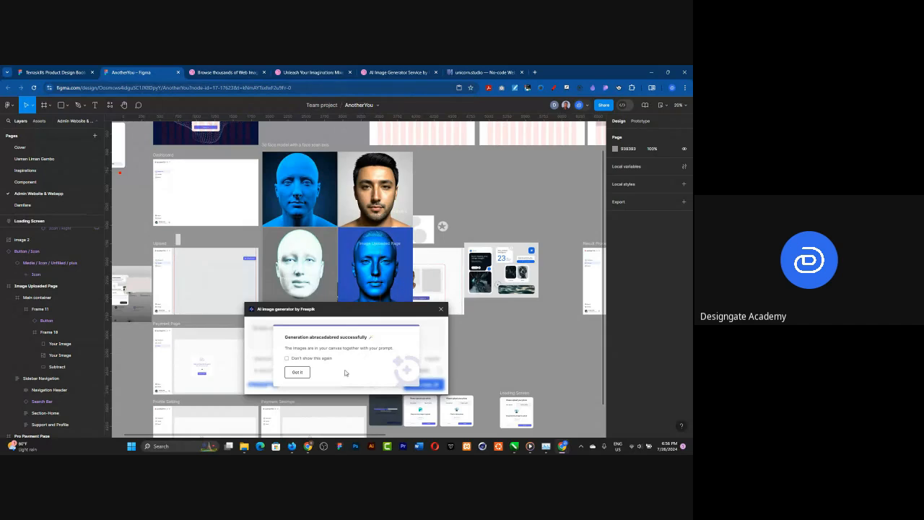
{"action": "left_click", "coordinate": [299, 373]}
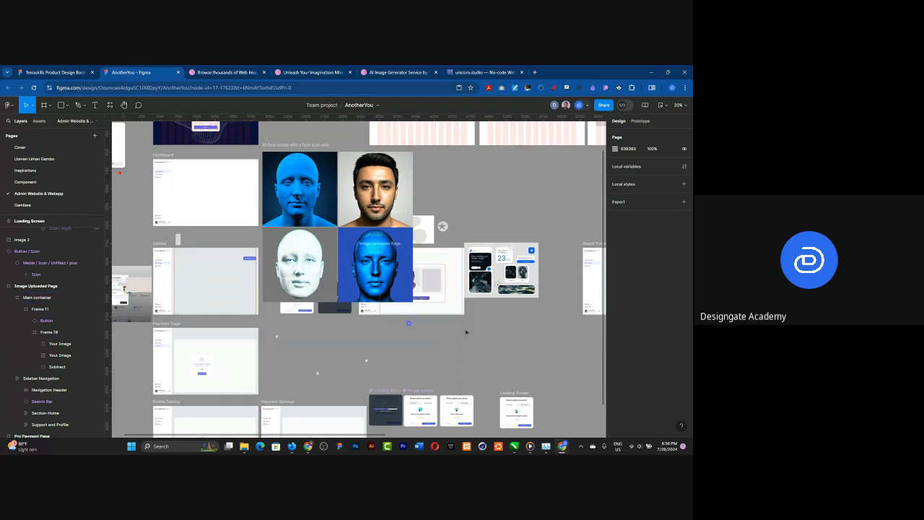
Step: Pull the white wireframe face out of the generated set onto the canvas and delete the remaining generated images
{"action": "scroll", "coordinate": [439, 311], "scroll_direction": "up", "scroll_amount": 3}
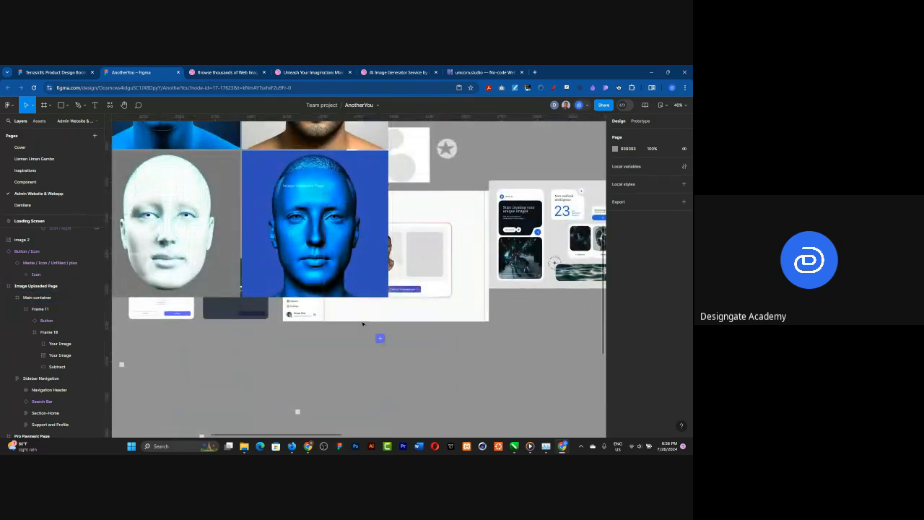
{"action": "scroll", "coordinate": [363, 324], "scroll_direction": "down", "scroll_amount": 4}
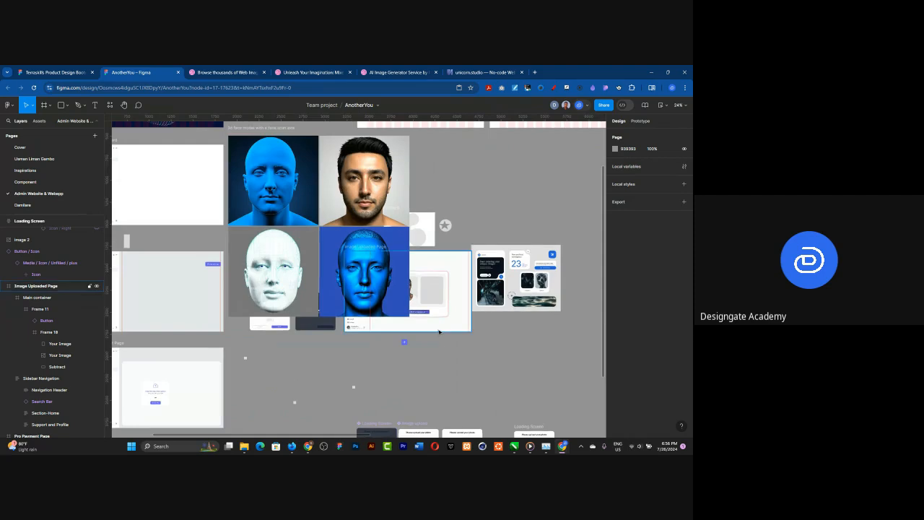
{"action": "scroll", "coordinate": [438, 331], "scroll_direction": "up", "scroll_amount": 1}
{"action": "left_click", "coordinate": [255, 254]}
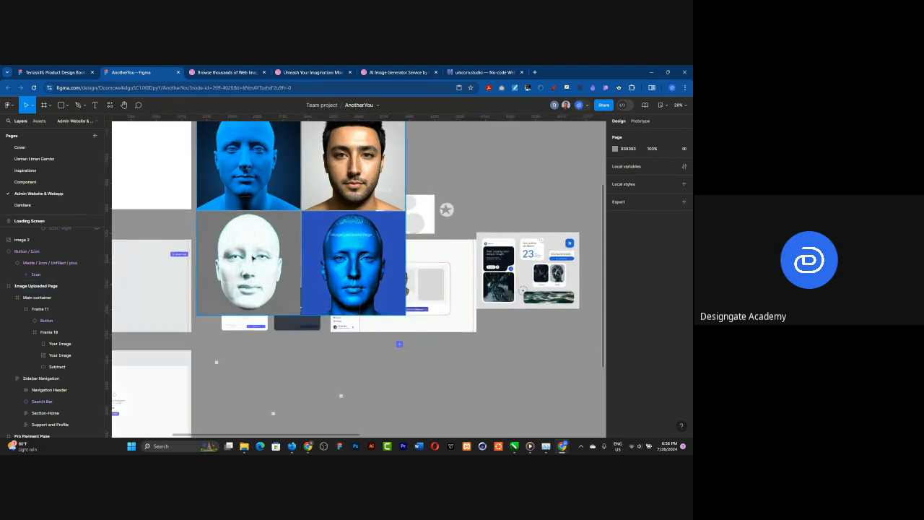
{"action": "left_click", "coordinate": [254, 257]}
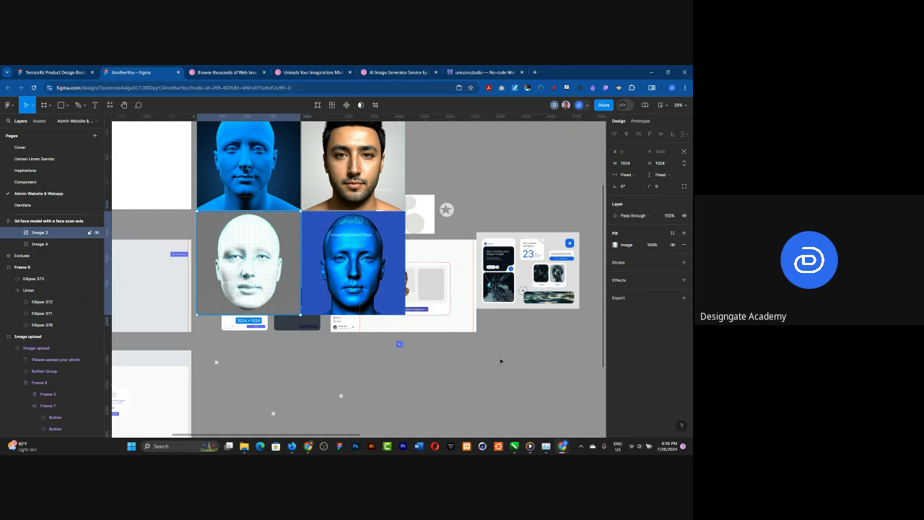
{"action": "left_click_drag", "start_coordinate": [254, 257], "coordinate": [510, 365]}
{"action": "left_click", "coordinate": [284, 215]}
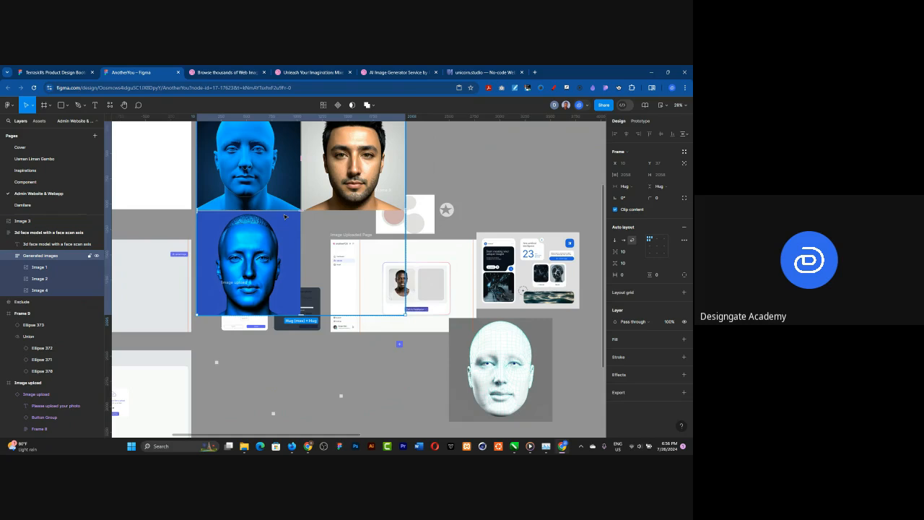
{"action": "key", "text": "Delete"}
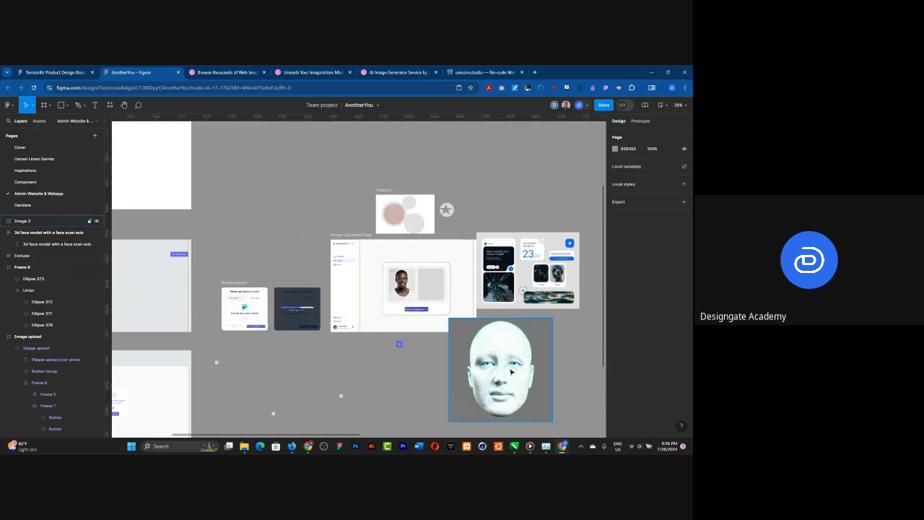
Step: Move the wireframe face image into the Image Uploaded Page and scale it down to 286 × 286
{"action": "left_click_drag", "start_coordinate": [520, 387], "coordinate": [451, 311]}
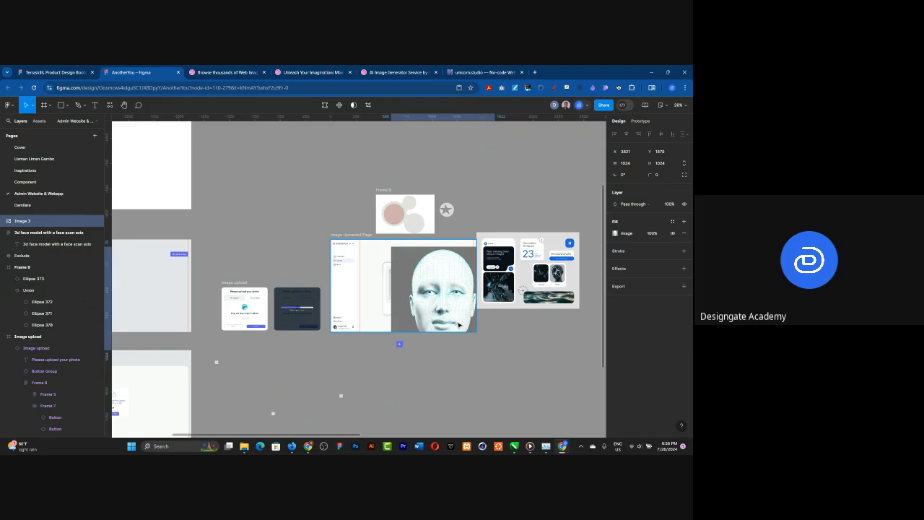
{"action": "scroll", "coordinate": [462, 318], "scroll_direction": "up", "scroll_amount": 2}
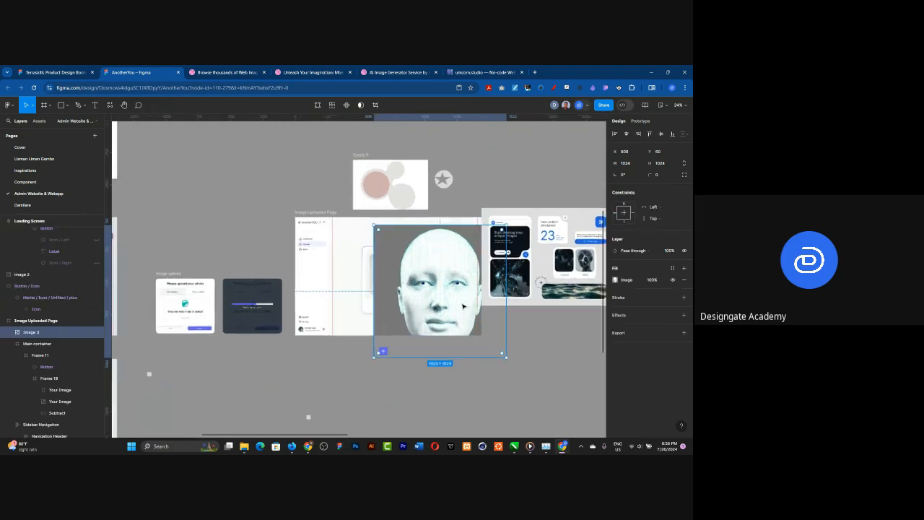
{"action": "scroll", "coordinate": [463, 306], "scroll_direction": "up", "scroll_amount": 4}
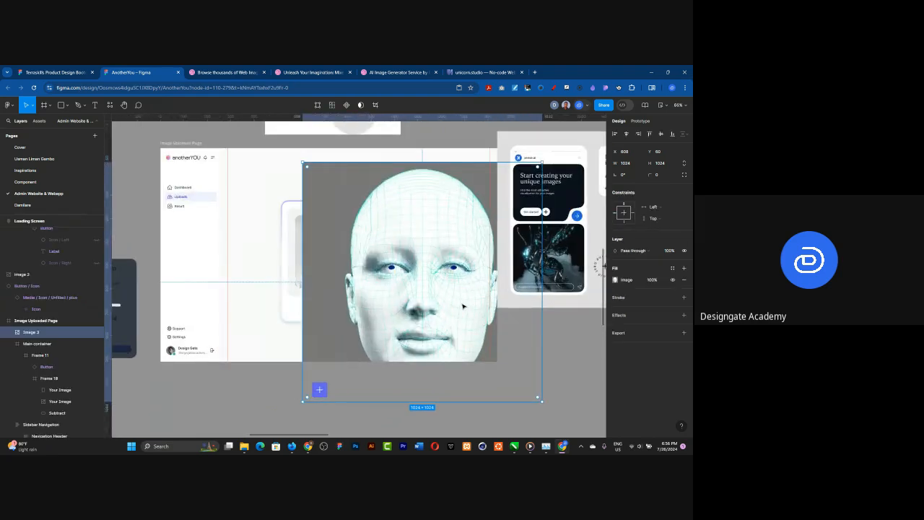
{"action": "key", "text": "k"}
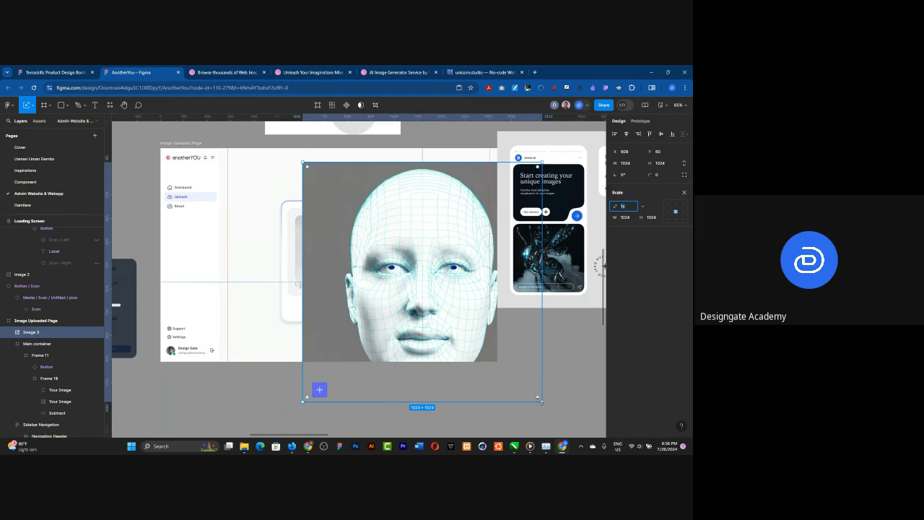
{"action": "left_click_drag", "start_coordinate": [413, 255], "coordinate": [369, 227]}
{"action": "scroll", "coordinate": [448, 266], "scroll_direction": "up", "scroll_amount": 5}
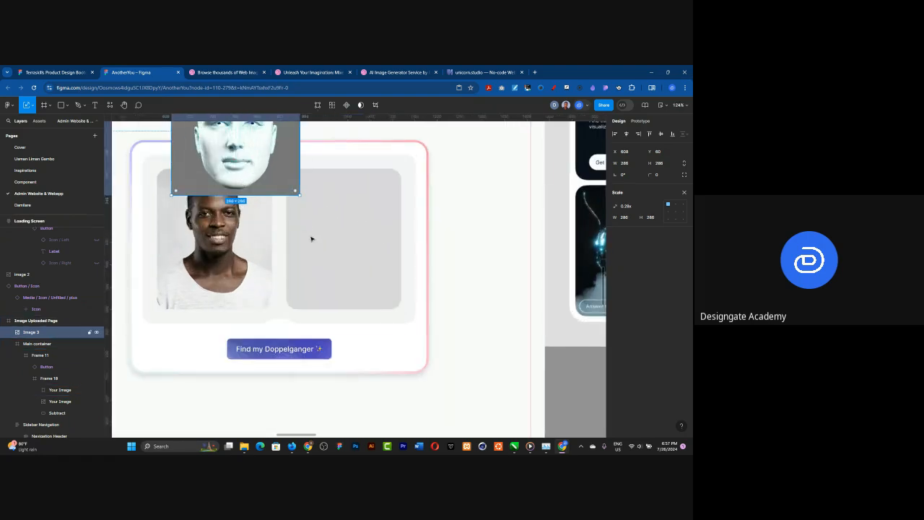
Step: Place the wireframe face over the grey placeholder and nest it in Frame 18, directly beneath the placeholder's Your Image layer
{"action": "left_click_drag", "start_coordinate": [252, 161], "coordinate": [354, 277]}
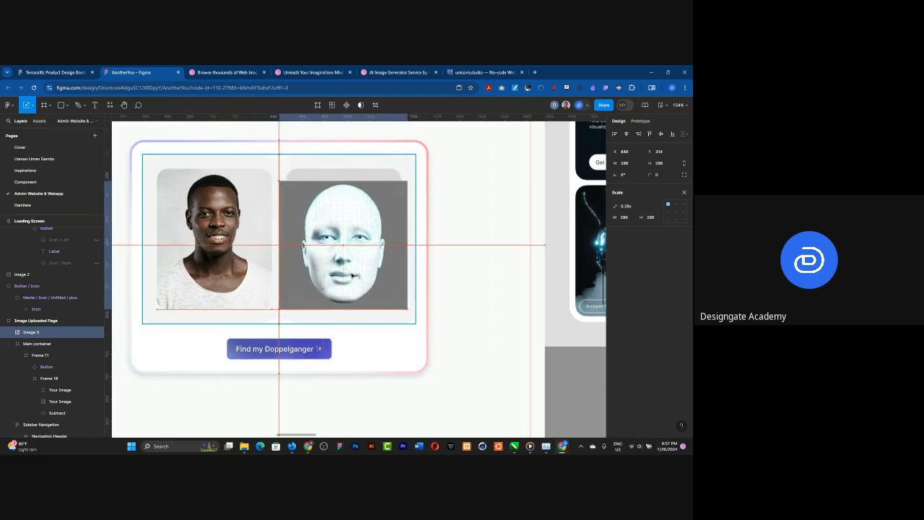
{"action": "left_click", "coordinate": [335, 175]}
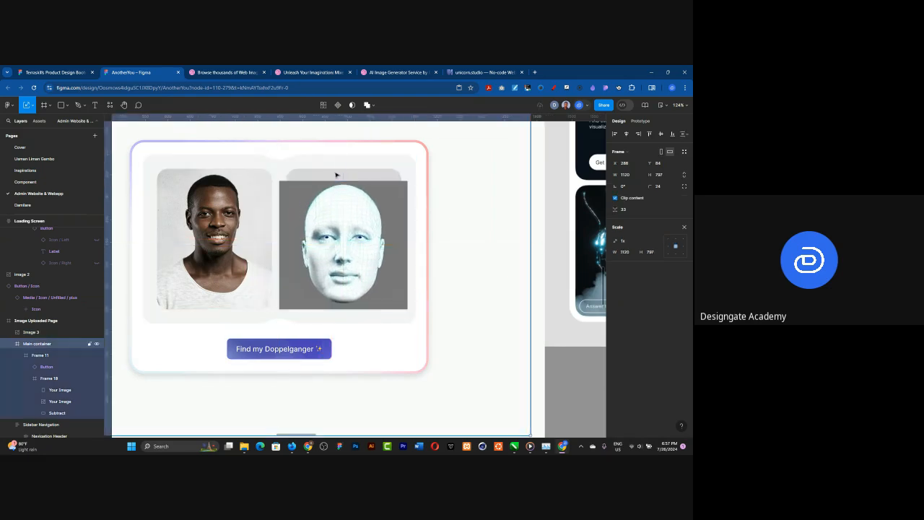
{"action": "left_click", "coordinate": [336, 175]}
{"action": "left_click", "coordinate": [336, 175]}
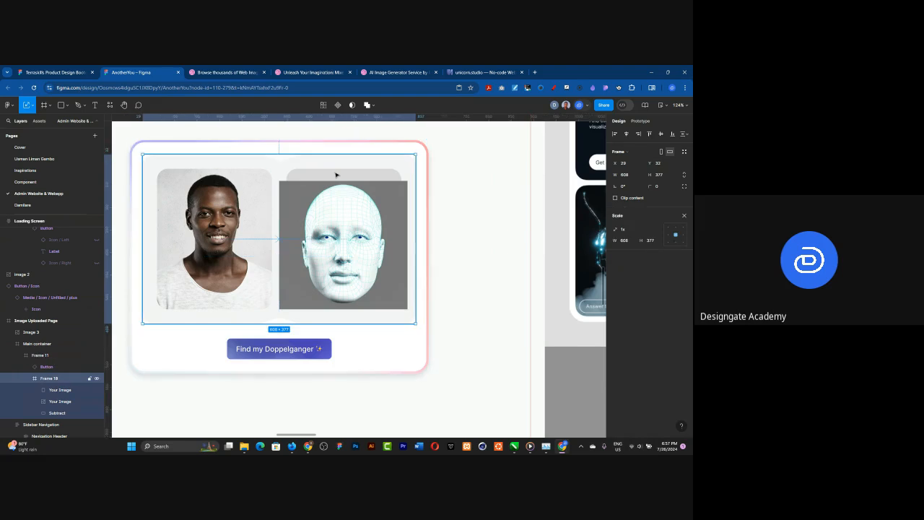
{"action": "left_click", "coordinate": [335, 175]}
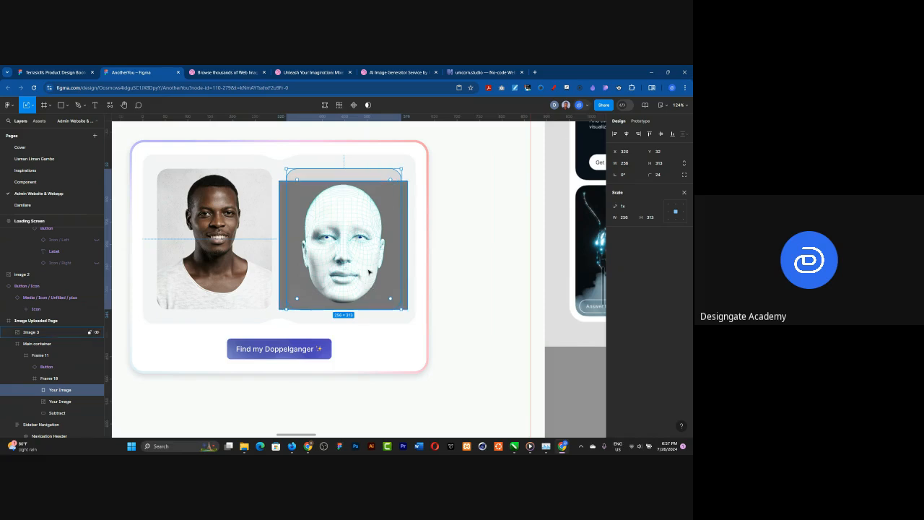
{"action": "left_click", "coordinate": [406, 205]}
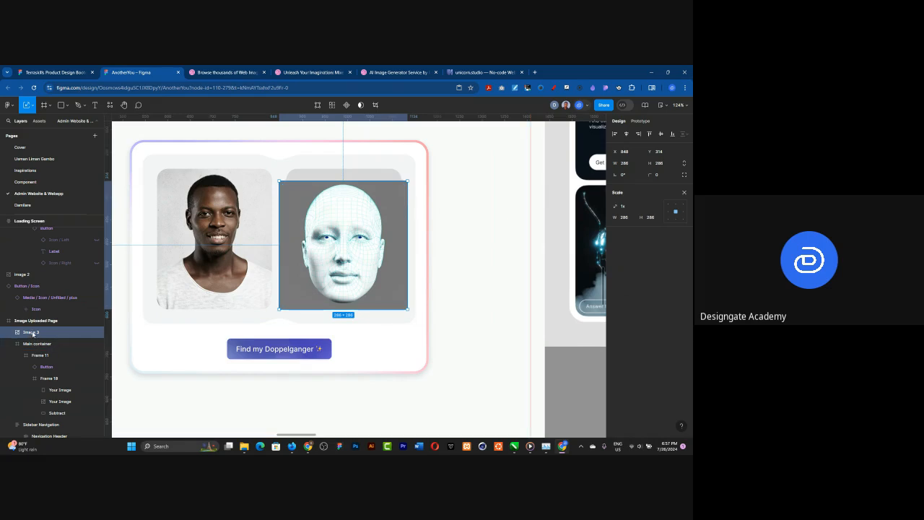
{"action": "left_click_drag", "start_coordinate": [33, 333], "coordinate": [60, 396]}
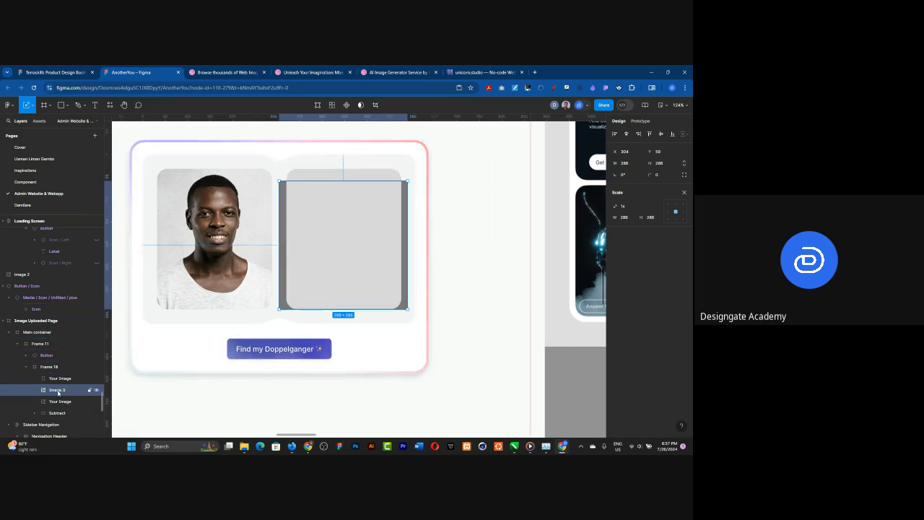
Step: Raise Image 3 above the grey Your Image placeholder in Frame 18 and mask it with the placeholder's rounded shape
{"action": "mouse_move", "coordinate": [60, 391]}
{"action": "left_mouse_down"}
{"action": "mouse_move", "coordinate": [64, 377]}
{"action": "mouse_move", "coordinate": [62, 390]}
{"action": "left_mouse_up"}
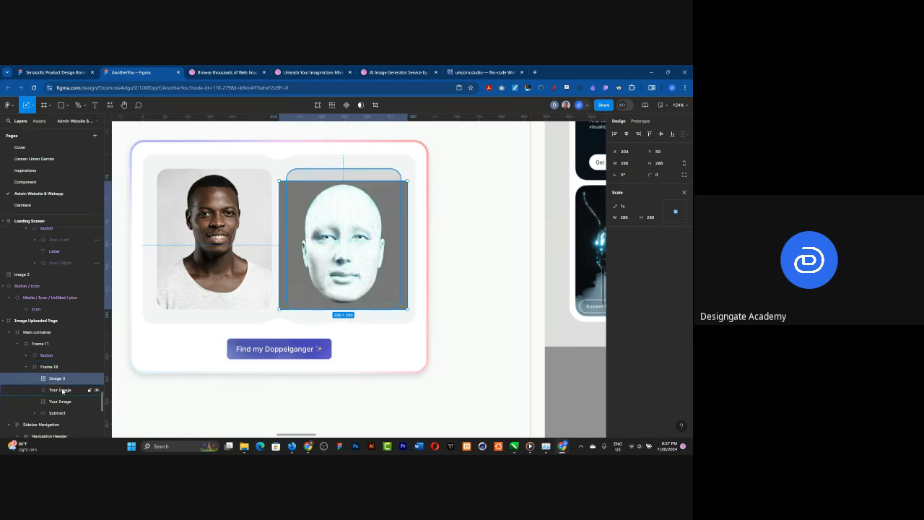
{"action": "left_click", "coordinate": [61, 390], "text": "shift"}
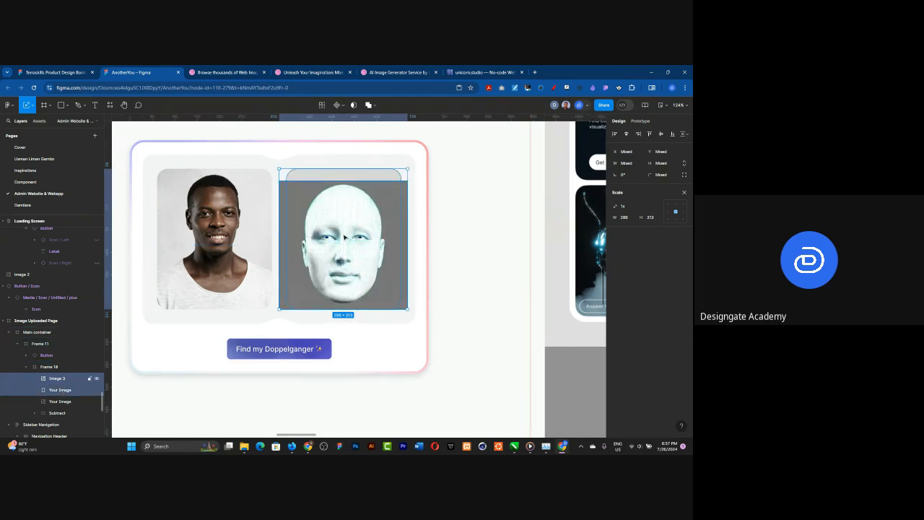
{"action": "left_click", "coordinate": [353, 105]}
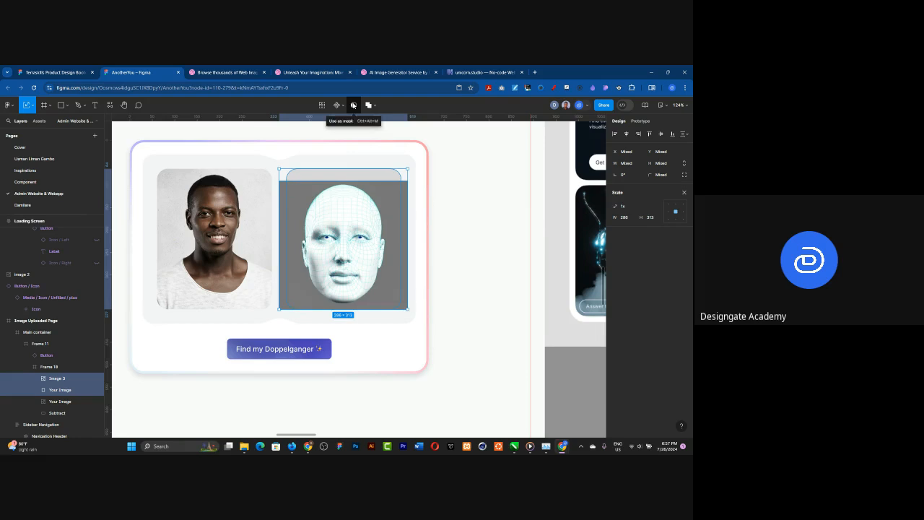
{"action": "left_click", "coordinate": [353, 105]}
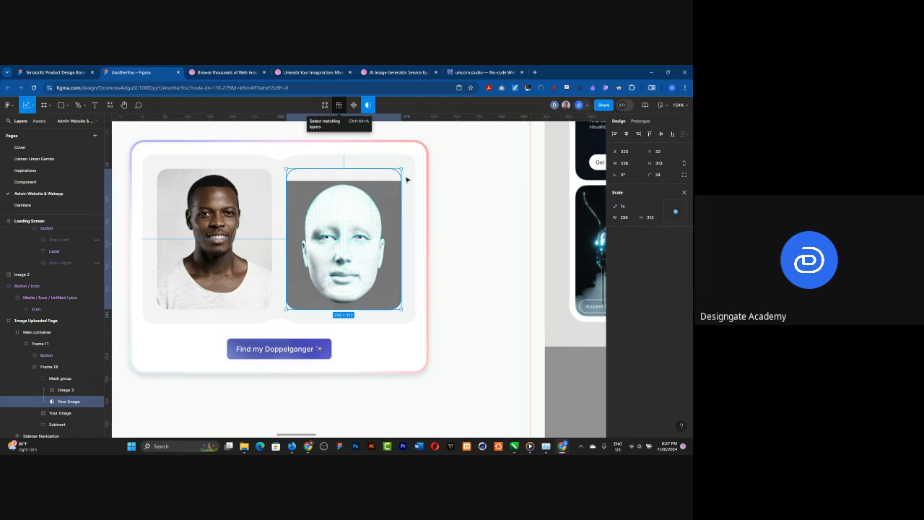
Step: Scale the masked wireframe face to 313 × 313 and centre it horizontally and vertically in its mask group
{"action": "left_click", "coordinate": [72, 389]}
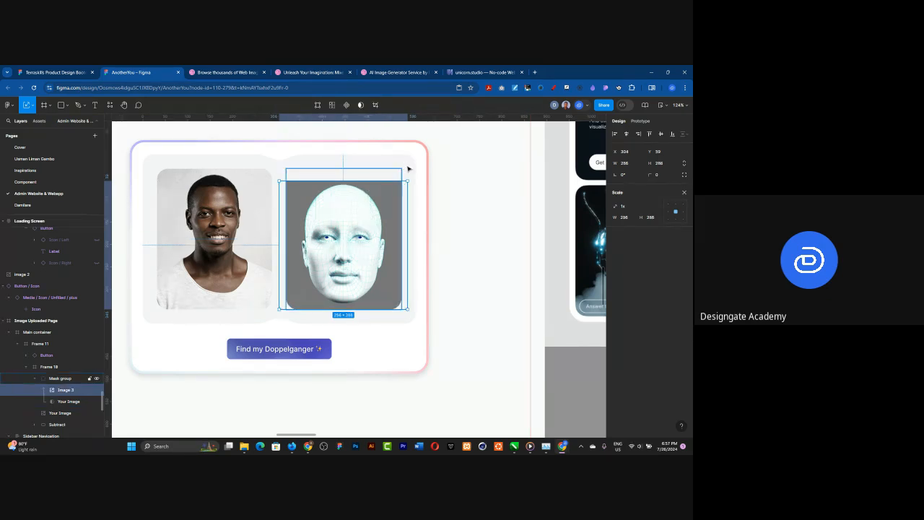
{"action": "mouse_move", "coordinate": [411, 171]}
{"action": "left_mouse_down"}
{"action": "mouse_move", "coordinate": [417, 163]}
{"action": "mouse_move", "coordinate": [409, 171]}
{"action": "left_mouse_up"}
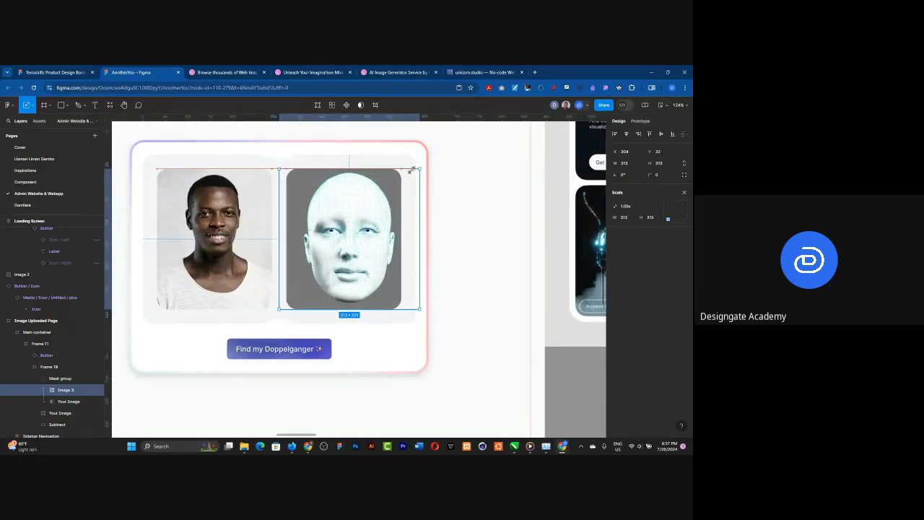
{"action": "left_click", "coordinate": [684, 194]}
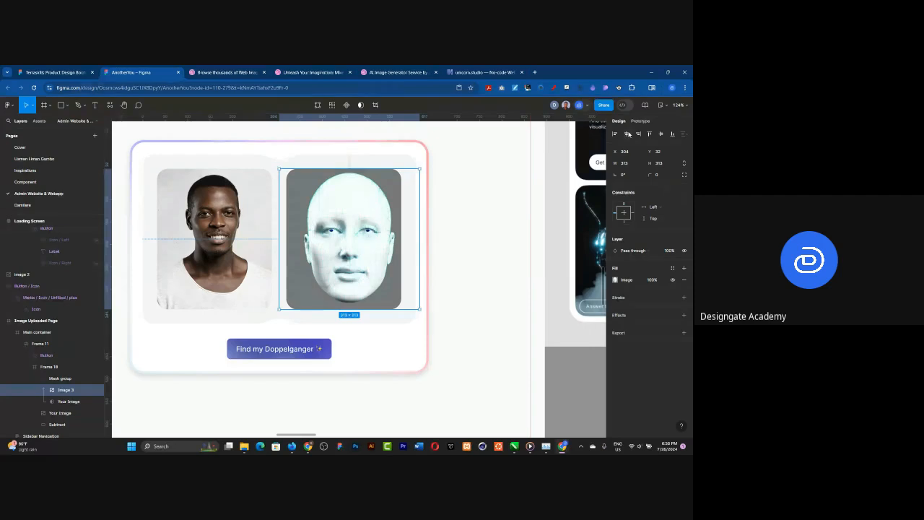
{"action": "left_click", "coordinate": [628, 135]}
{"action": "left_click", "coordinate": [662, 136]}
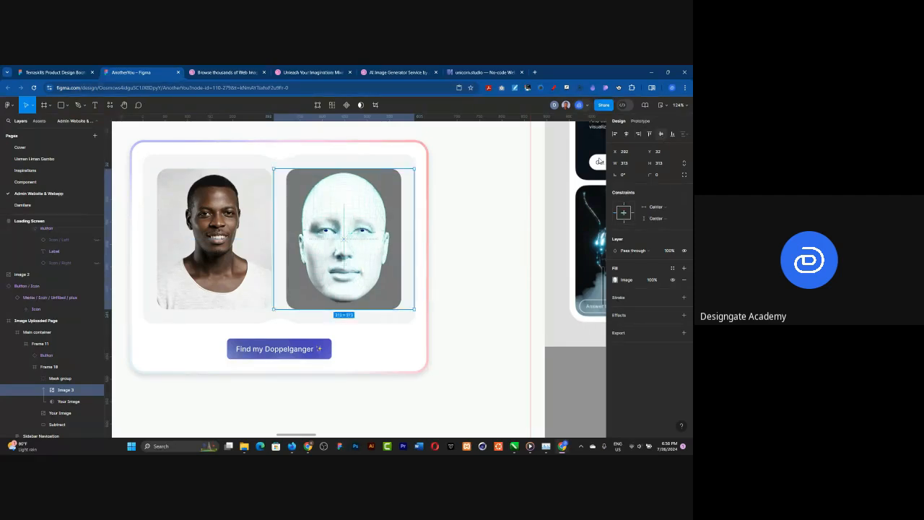
{"action": "left_click", "coordinate": [493, 233]}
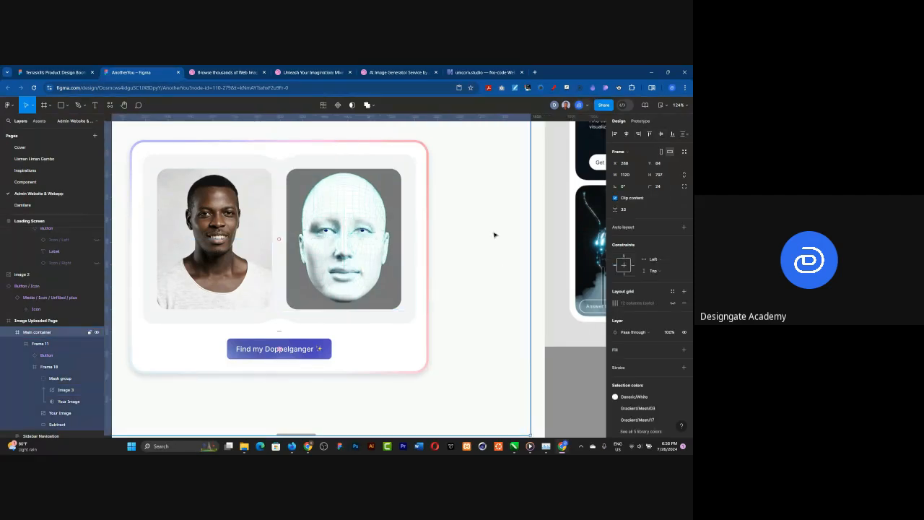
Step: Review the Image Uploaded Page as a whole and its place beside the image upload and loading screens
{"action": "scroll", "coordinate": [489, 239], "scroll_direction": "down", "scroll_amount": 3}
{"action": "key", "text": "shift+2"}
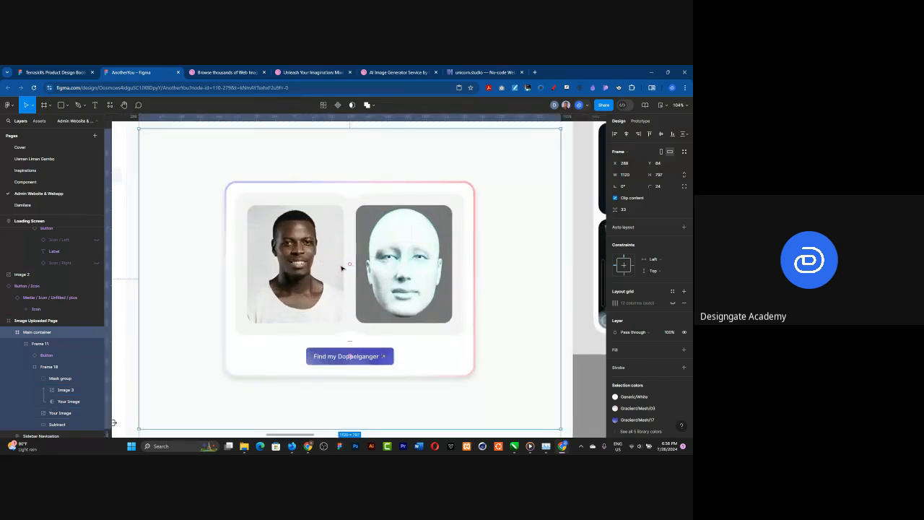
{"action": "scroll", "coordinate": [346, 261], "scroll_direction": "down", "scroll_amount": 2}
{"action": "scroll", "coordinate": [346, 260], "scroll_direction": "down", "scroll_amount": 3}
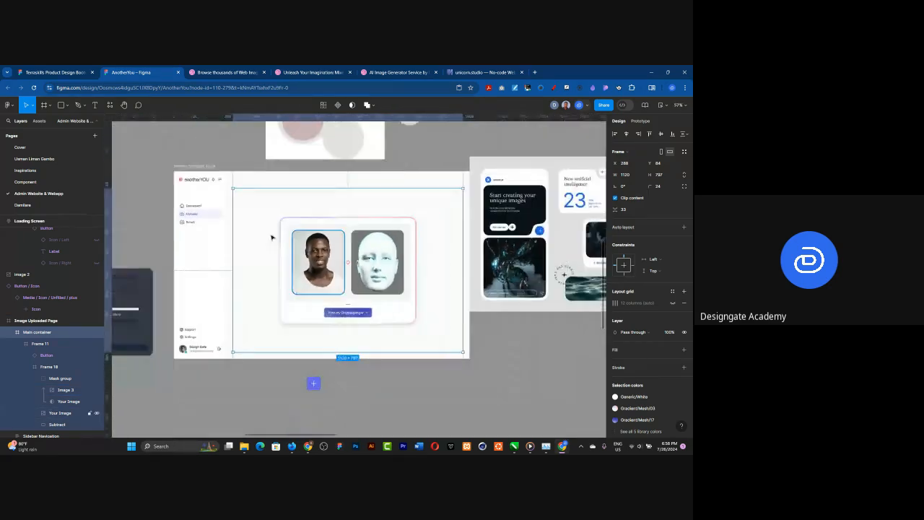
{"action": "scroll", "coordinate": [289, 242], "scroll_direction": "up", "scroll_amount": 2}
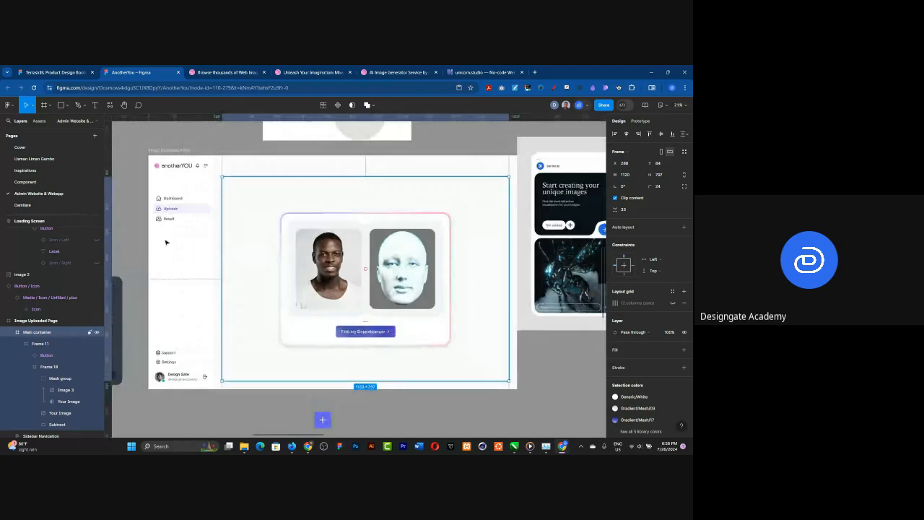
{"action": "left_click", "coordinate": [137, 201]}
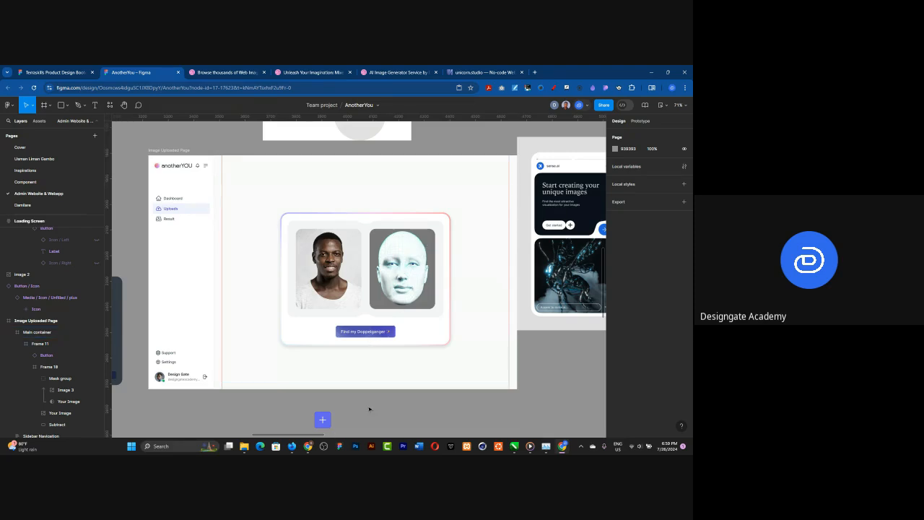
{"action": "left_click", "coordinate": [167, 152]}
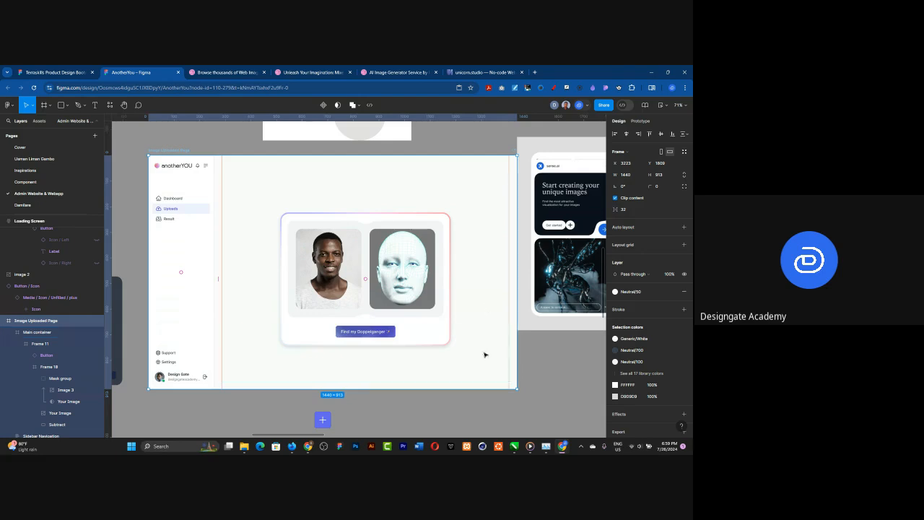
{"action": "scroll", "coordinate": [485, 280], "scroll_direction": "down", "scroll_amount": 3}
{"action": "scroll", "coordinate": [402, 270], "scroll_direction": "down", "scroll_amount": 2}
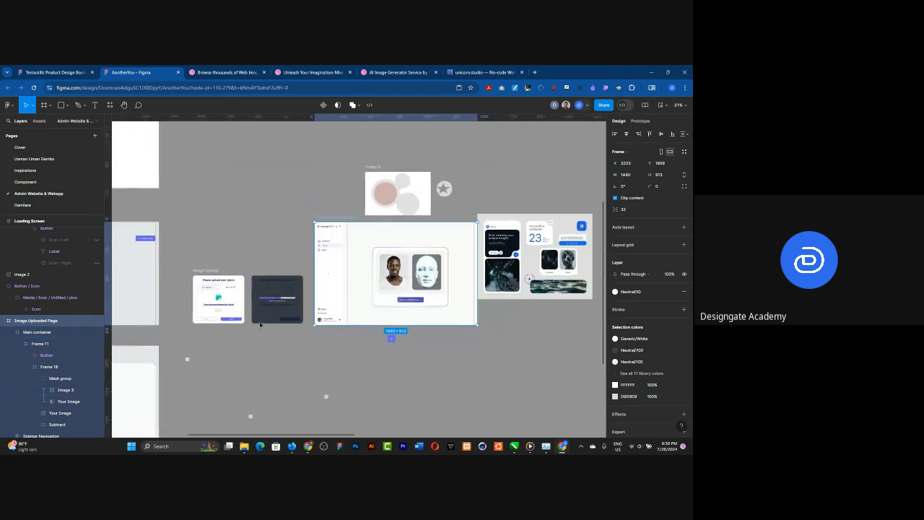
{"action": "scroll", "coordinate": [301, 330], "scroll_direction": "up", "scroll_amount": 2}
{"action": "scroll", "coordinate": [308, 332], "scroll_direction": "down", "scroll_amount": 2}
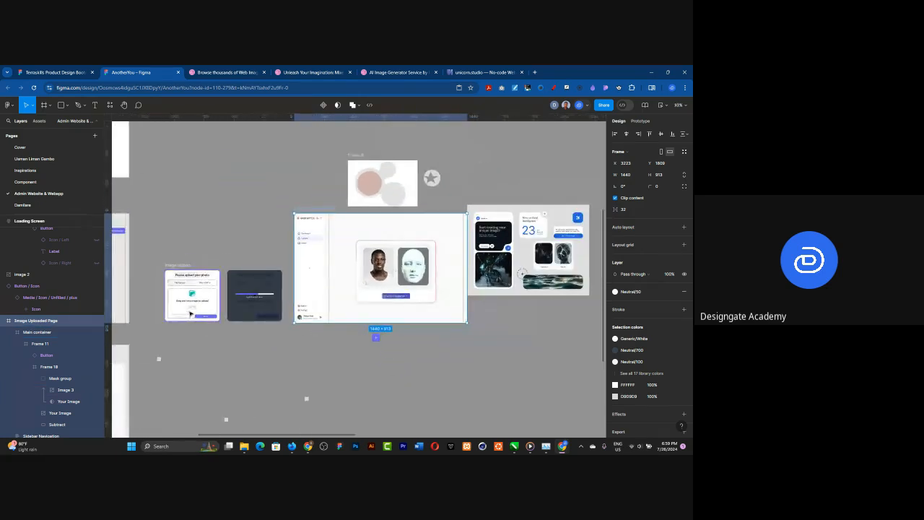
{"action": "scroll", "coordinate": [454, 220], "scroll_direction": "down", "scroll_amount": 1}
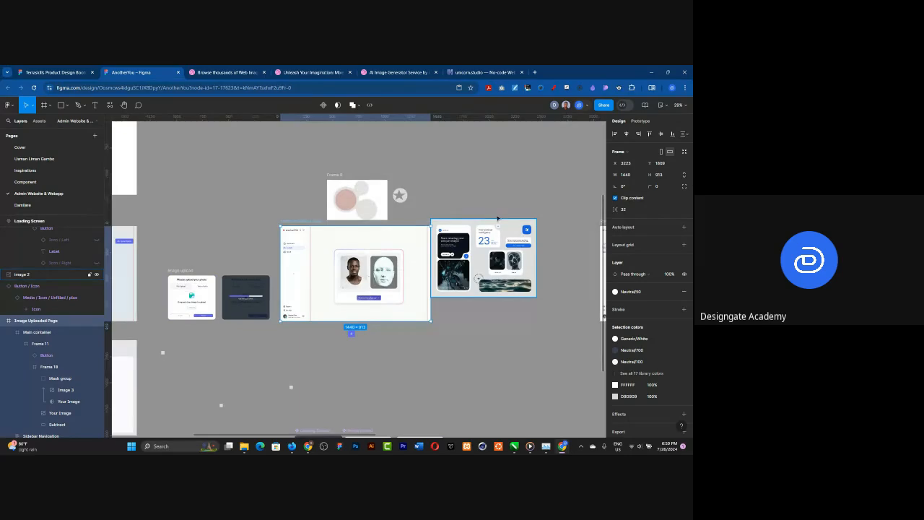
Step: Move the reference image (Image 2) away from the Image Uploaded Page's edge, leaving a wide empty gap beside the page
{"action": "left_click", "coordinate": [479, 222]}
{"action": "left_click_drag", "start_coordinate": [454, 221], "coordinate": [574, 224]}
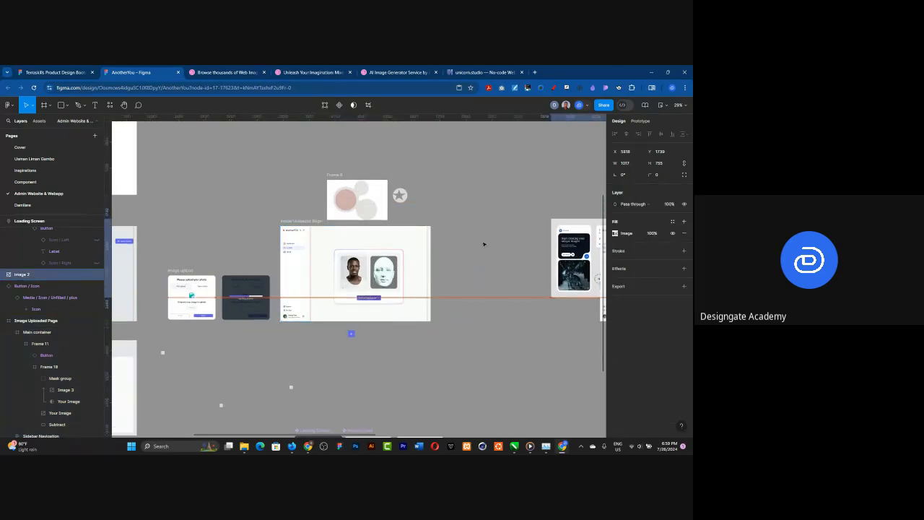
{"action": "left_click", "coordinate": [466, 285]}
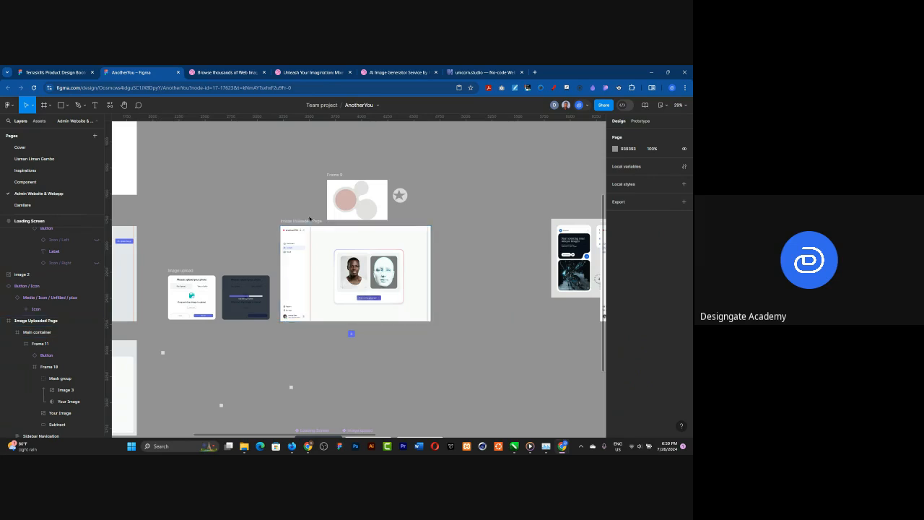
Step: Add a prototype connection from the dark Loading Screen to the Image Uploaded Page
{"action": "left_click", "coordinate": [307, 221]}
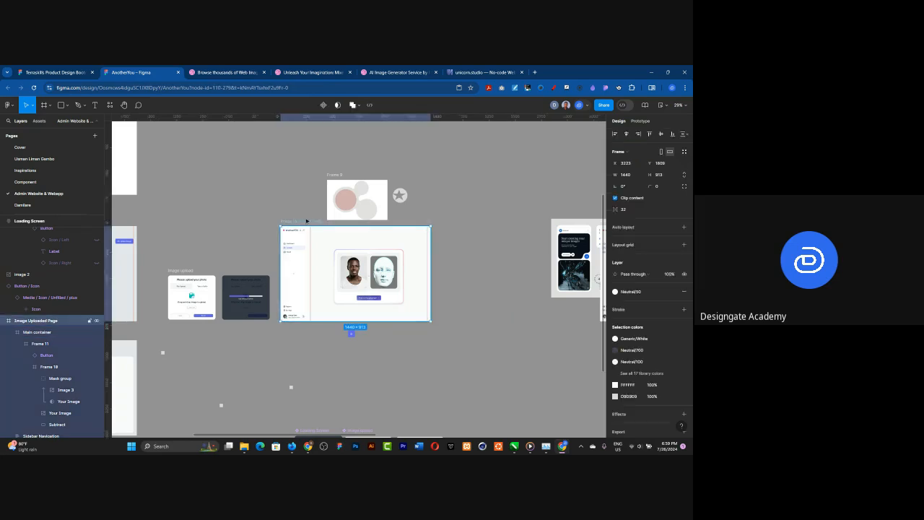
{"action": "left_click", "coordinate": [247, 287]}
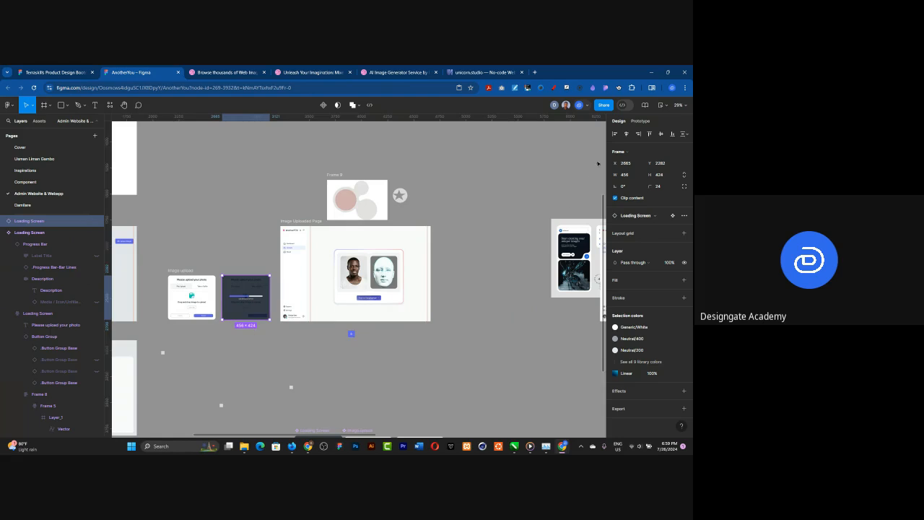
{"action": "left_click", "coordinate": [639, 121]}
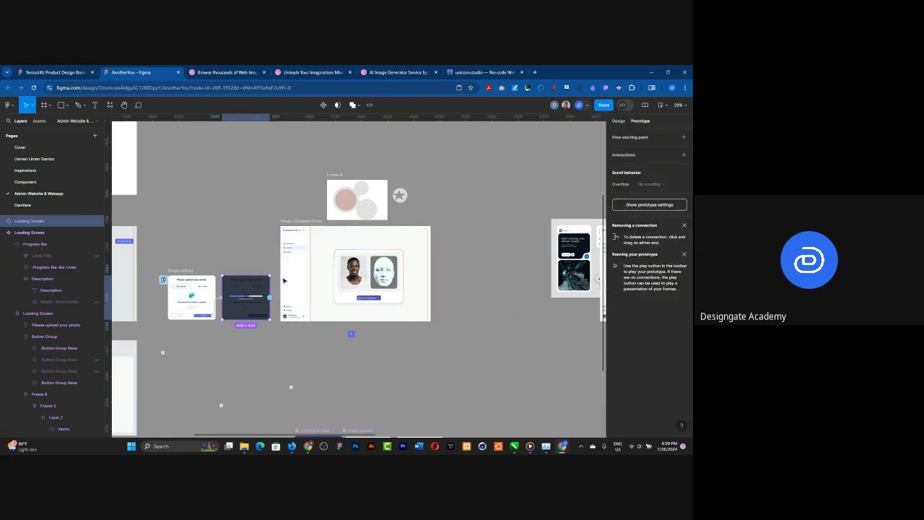
{"action": "left_click_drag", "start_coordinate": [285, 280], "coordinate": [291, 270]}
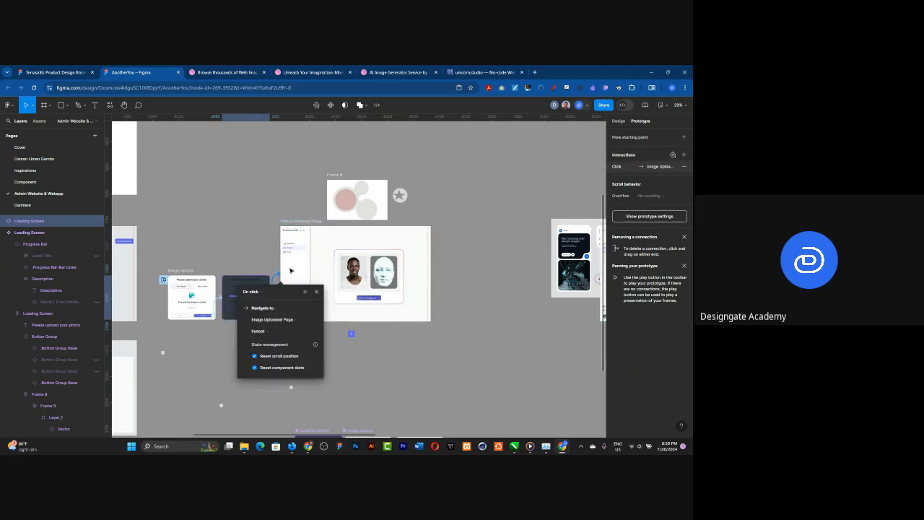
Step: Set the Loading Screen interaction to trigger after a delay of 1500 ms, keeping the Instant animation
{"action": "left_click", "coordinate": [254, 292]}
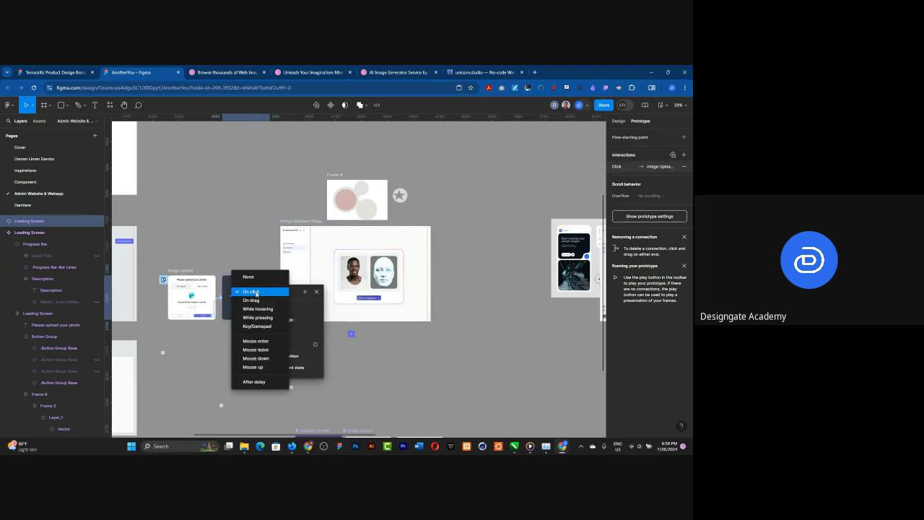
{"action": "left_click", "coordinate": [261, 382]}
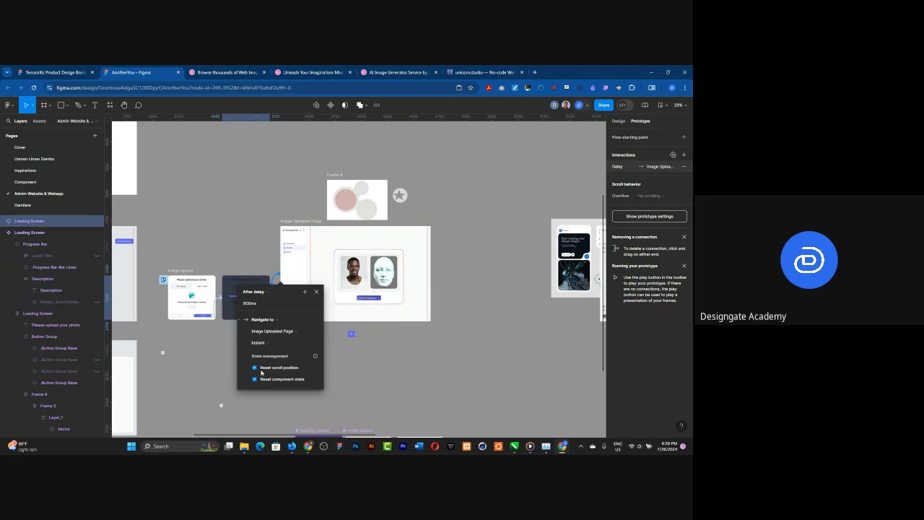
{"action": "left_click", "coordinate": [253, 305]}
{"action": "type", "text": "1500"}
{"action": "left_click", "coordinate": [262, 343]}
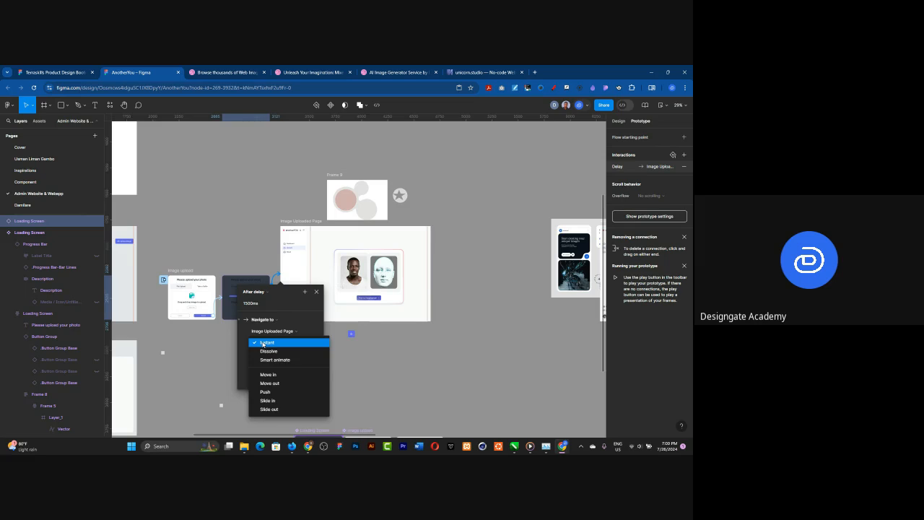
{"action": "left_click", "coordinate": [263, 343]}
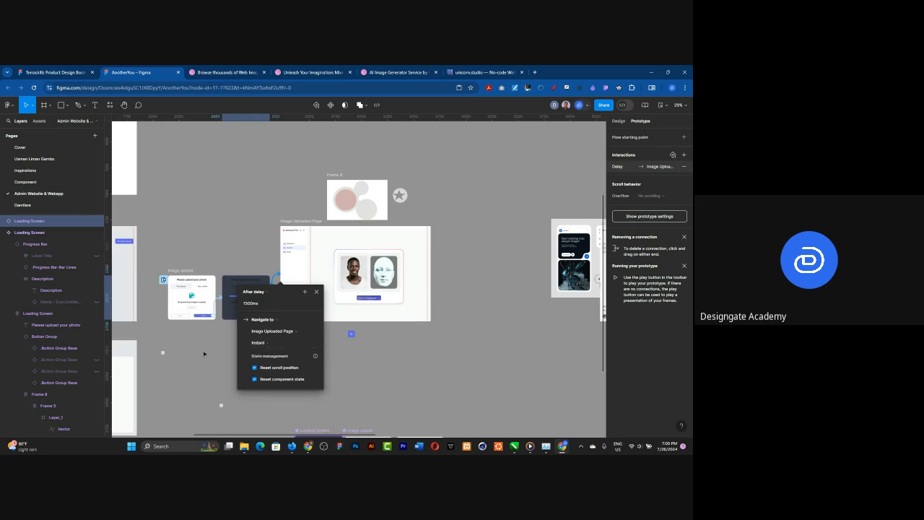
{"action": "left_click", "coordinate": [204, 353]}
Step: Examine the prototype flow across the upload screens and the Loading Screen component's progress bar beside the Image upload variants
{"action": "scroll", "coordinate": [412, 352], "scroll_direction": "down", "scroll_amount": 5}
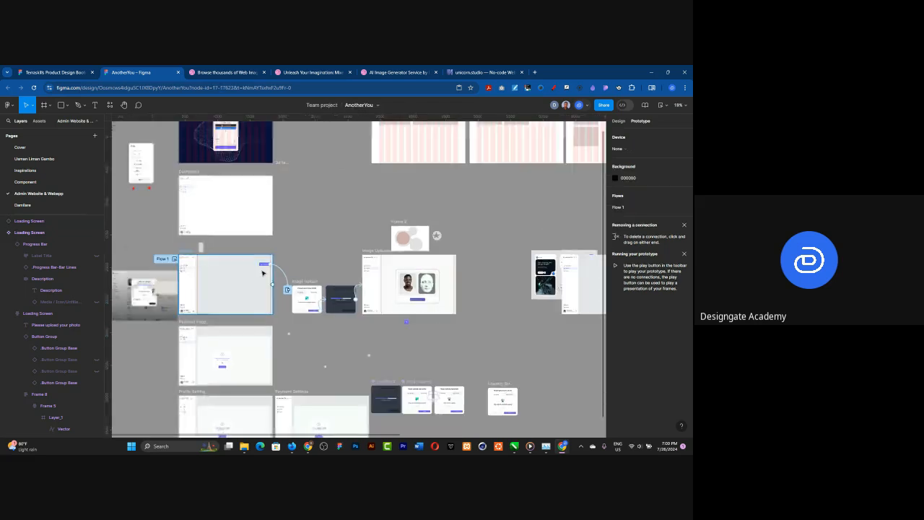
{"action": "scroll", "coordinate": [372, 393], "scroll_direction": "up", "scroll_amount": 10}
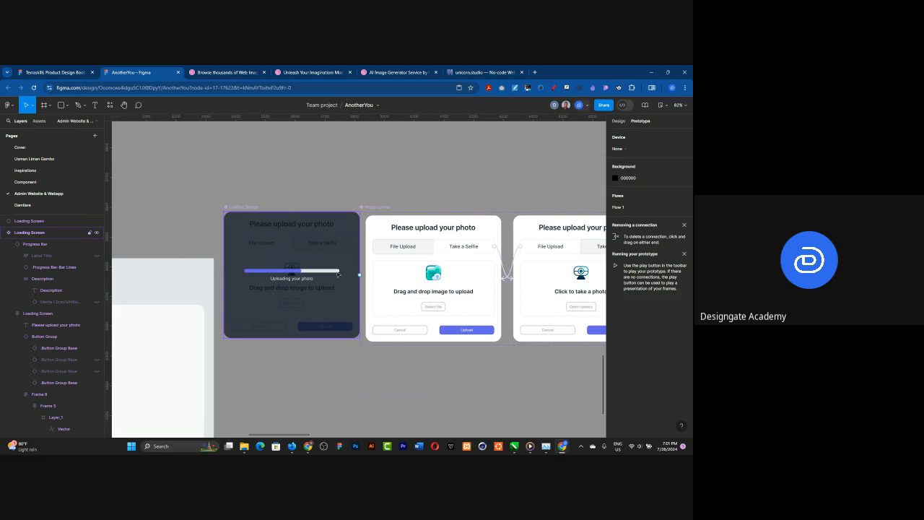
{"action": "scroll", "coordinate": [410, 332], "scroll_direction": "down", "scroll_amount": 10}
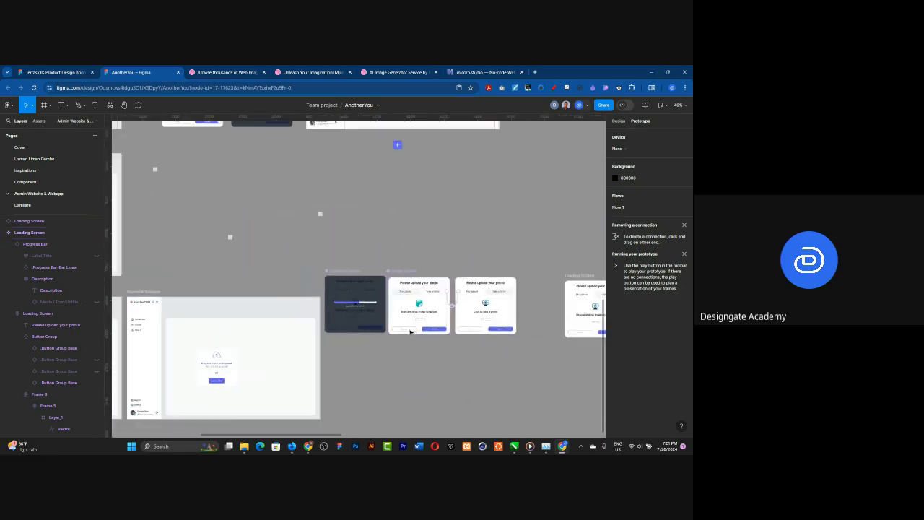
{"action": "scroll", "coordinate": [410, 332], "scroll_direction": "down", "scroll_amount": 3}
{"action": "scroll", "coordinate": [441, 373], "scroll_direction": "down", "scroll_amount": 2}
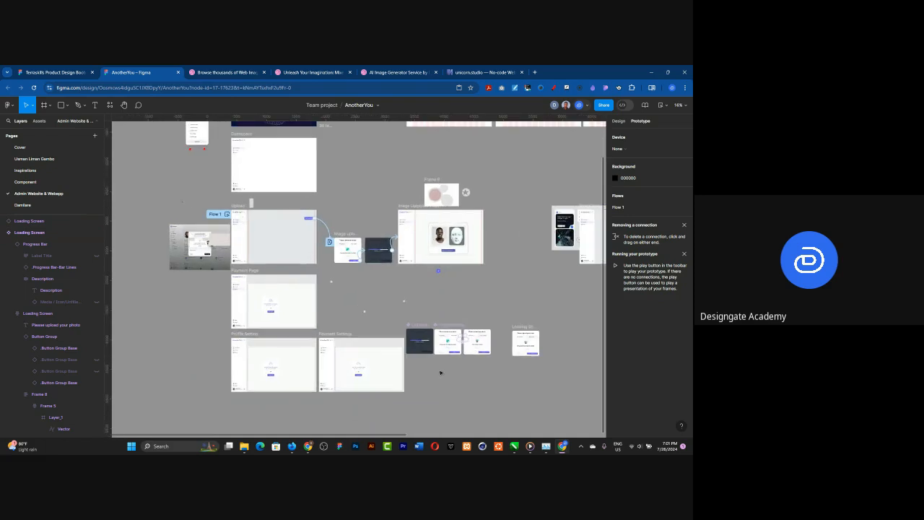
{"action": "scroll", "coordinate": [441, 373], "scroll_direction": "up", "scroll_amount": 8}
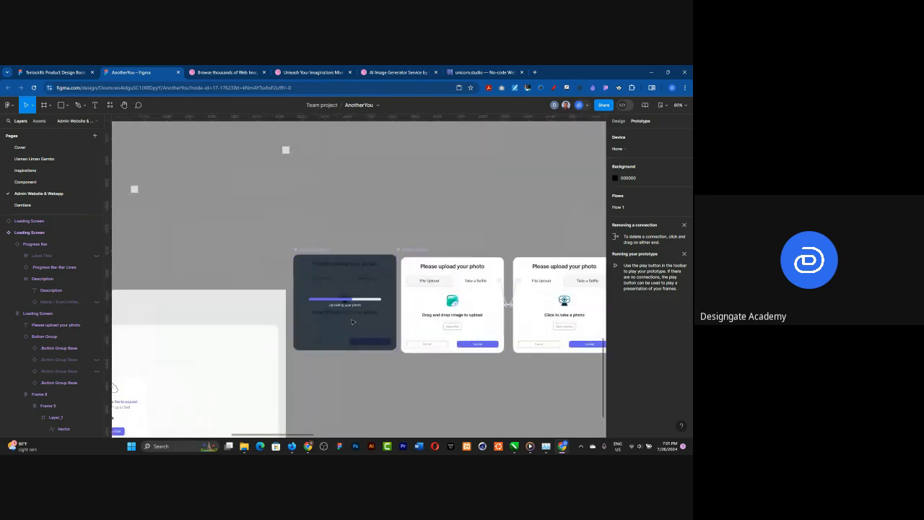
{"action": "scroll", "coordinate": [359, 371], "scroll_direction": "down", "scroll_amount": 1}
{"action": "scroll", "coordinate": [383, 362], "scroll_direction": "down", "scroll_amount": 3}
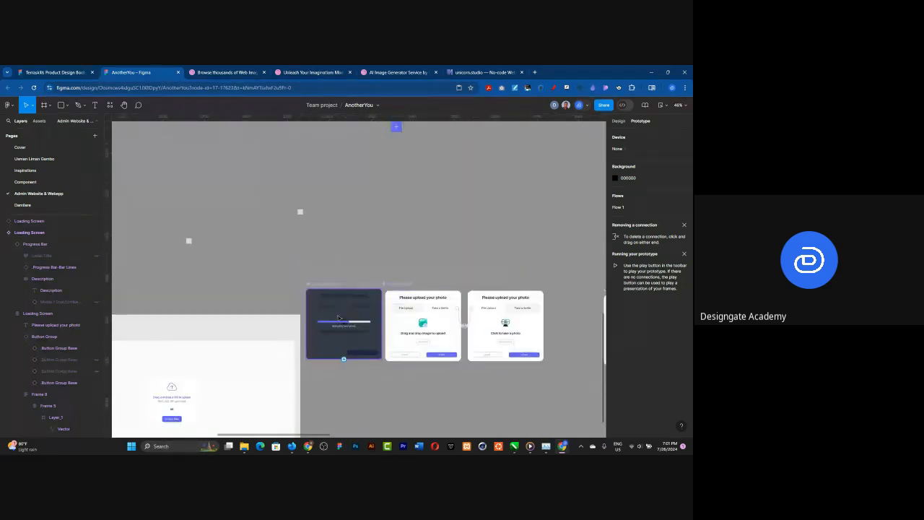
{"action": "scroll", "coordinate": [333, 331], "scroll_direction": "down", "scroll_amount": 1}
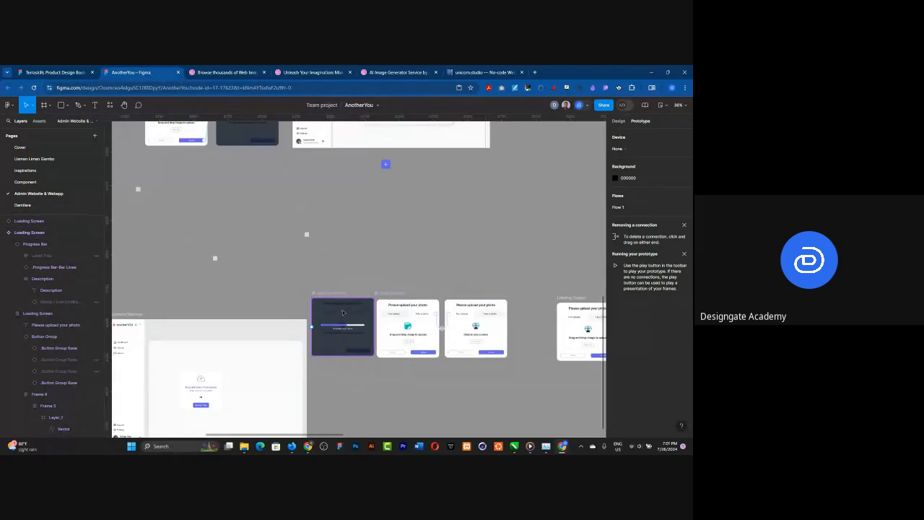
{"action": "scroll", "coordinate": [472, 196], "scroll_direction": "up", "scroll_amount": 1}
{"action": "scroll", "coordinate": [440, 197], "scroll_direction": "up", "scroll_amount": 3}
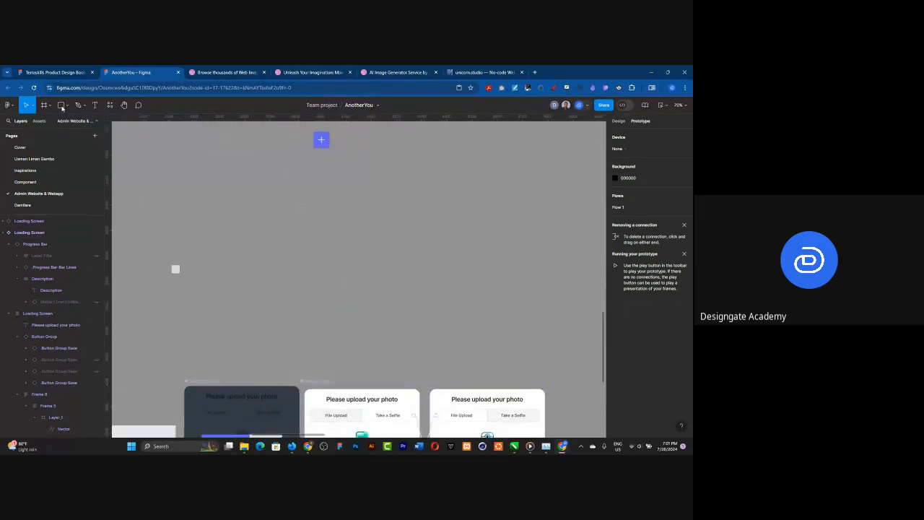
Step: Draw a horizontal rectangle about 816 × 68 on the empty canvas above the upload components and set its corner radius to 100
{"action": "left_click", "coordinate": [62, 106]}
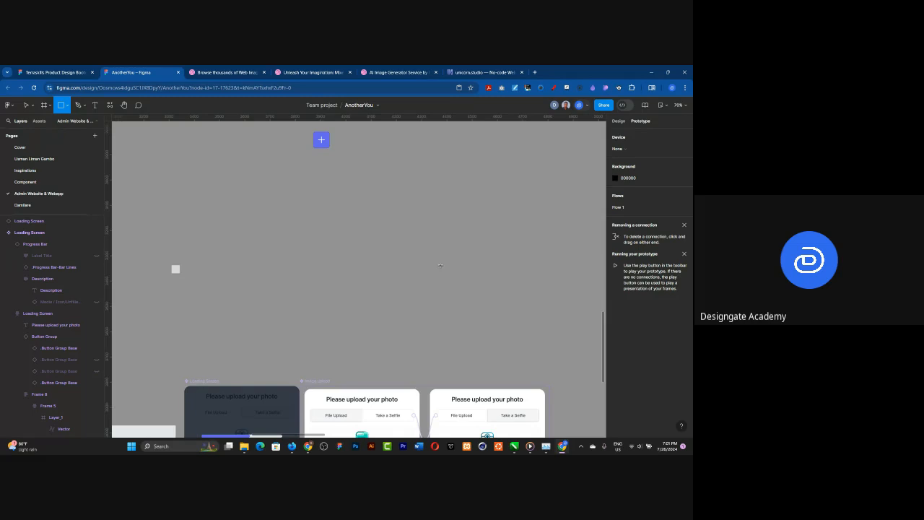
{"action": "left_click_drag", "start_coordinate": [234, 241], "coordinate": [441, 256]}
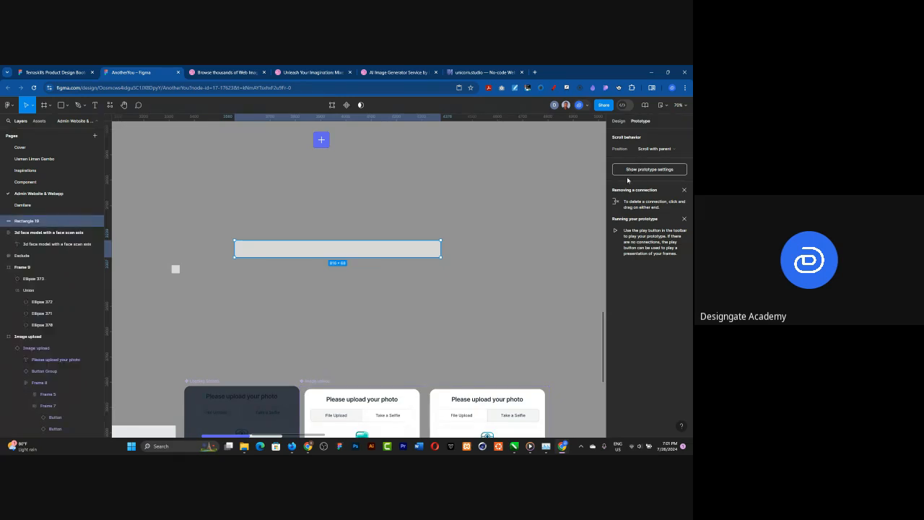
{"action": "left_click", "coordinate": [619, 121]}
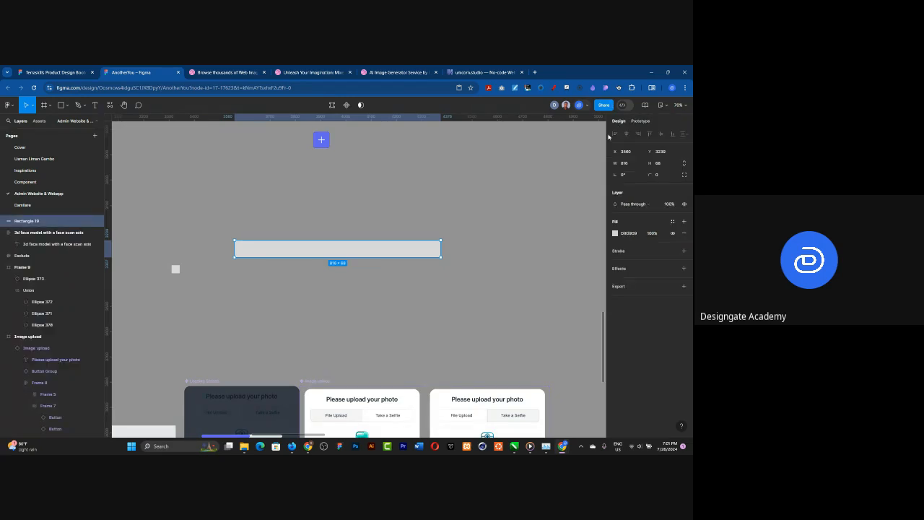
{"action": "left_click", "coordinate": [633, 232]}
{"action": "left_click", "coordinate": [657, 179]}
{"action": "type", "text": "100"}
{"action": "key", "text": "Return"}
Step: Duplicate the rounded bar in place and shorten the copy to about 340 wide
{"action": "key", "text": "ctrl+d"}
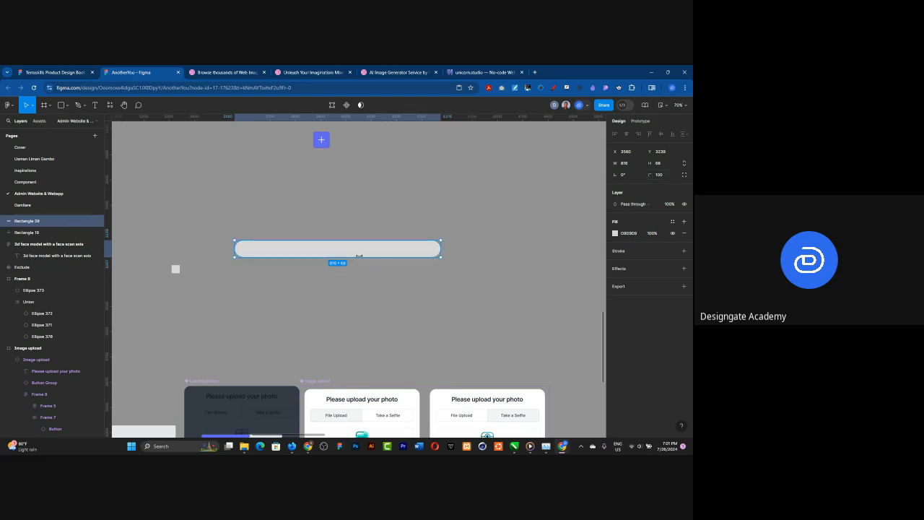
{"action": "left_click_drag", "start_coordinate": [323, 255], "coordinate": [321, 255]}
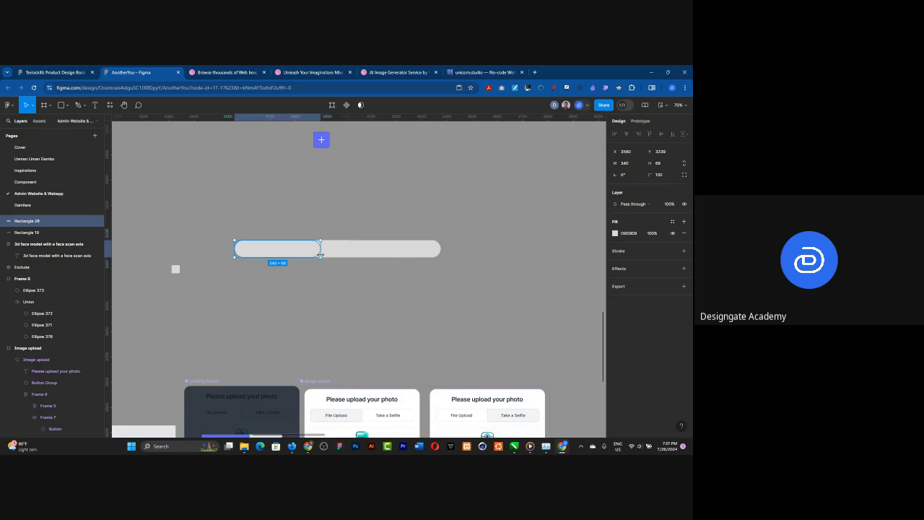
Step: Wrap the two overlapping bars in one frame and set the frame's corner radius to 100
{"action": "left_click", "coordinate": [393, 249], "text": "shift"}
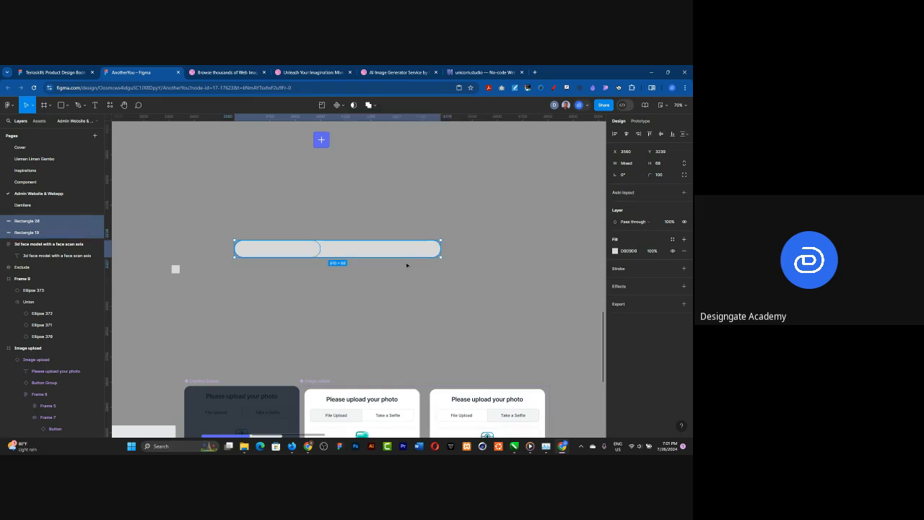
{"action": "right_click", "coordinate": [404, 253]}
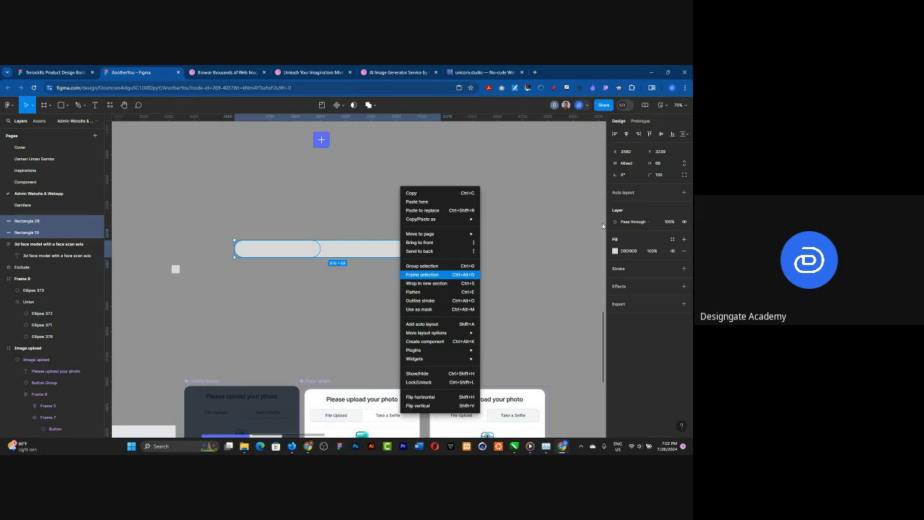
{"action": "key", "text": "ctrl+alt+g"}
{"action": "key", "text": "Escape"}
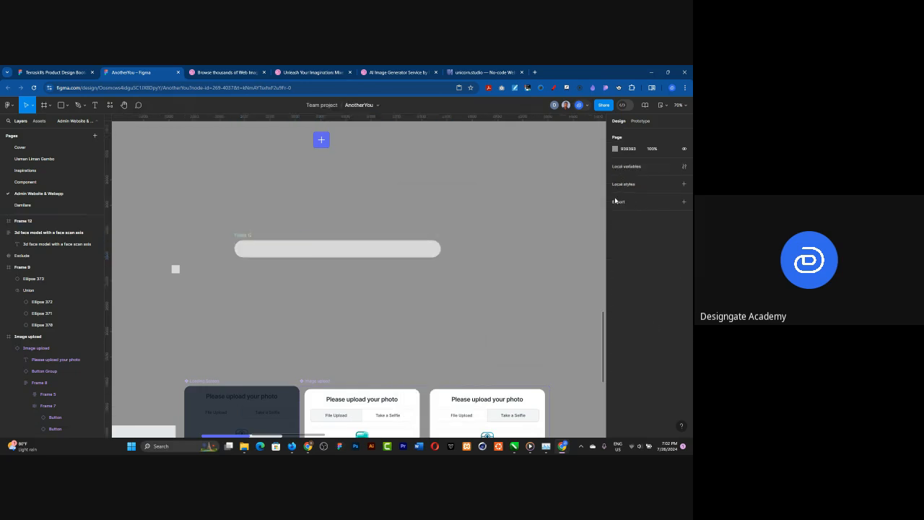
{"action": "left_click", "coordinate": [616, 200]}
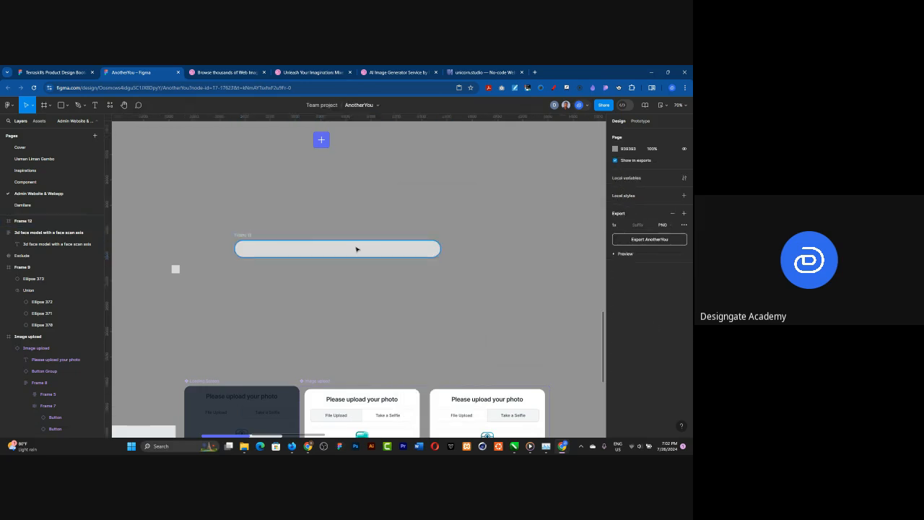
{"action": "key", "text": "ctrl+z"}
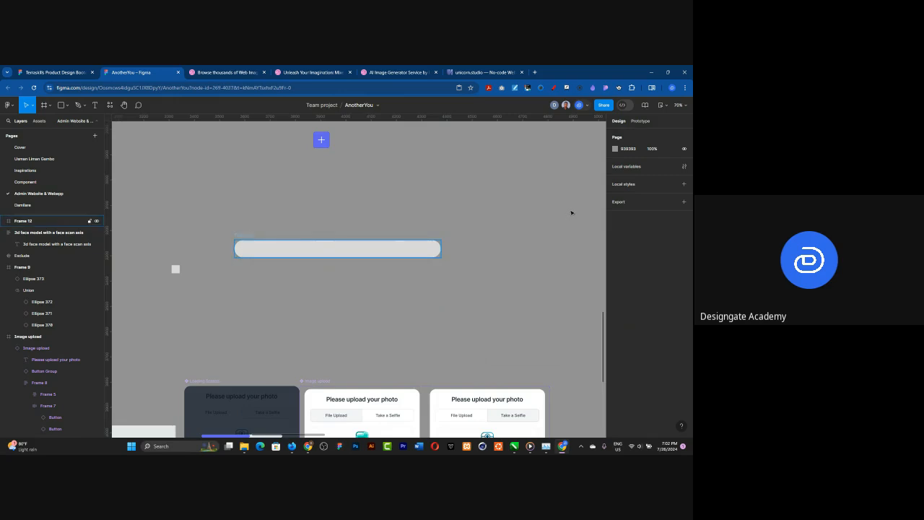
{"action": "left_click", "coordinate": [615, 198]}
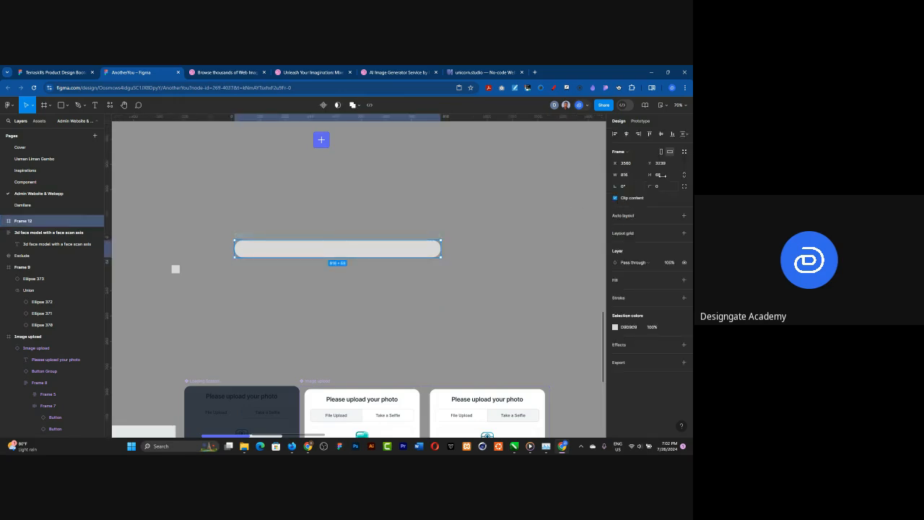
{"action": "left_click", "coordinate": [660, 190]}
{"action": "type", "text": "100"}
{"action": "key", "text": "Return"}
Step: Fill the shorter bar inside the frame with the purple page color 9747FF
{"action": "double_click", "coordinate": [281, 248]}
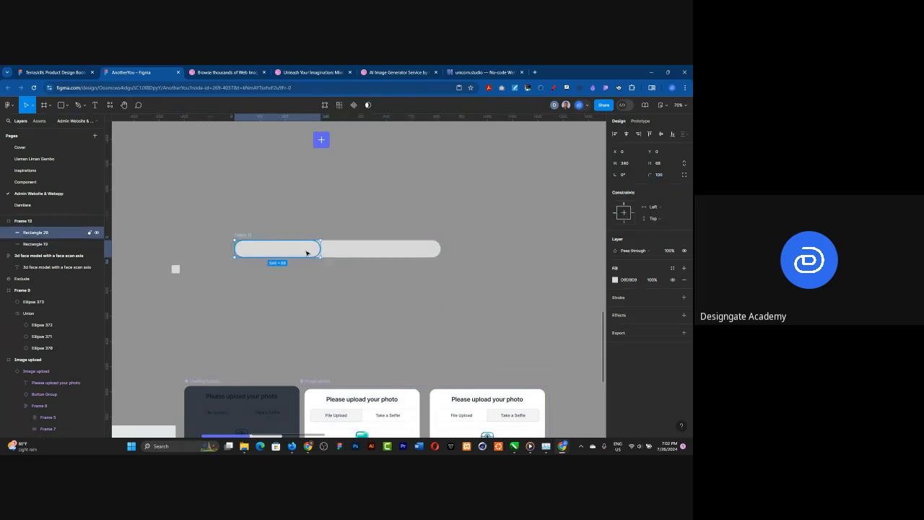
{"action": "left_click", "coordinate": [615, 279]}
{"action": "left_click", "coordinate": [589, 407]}
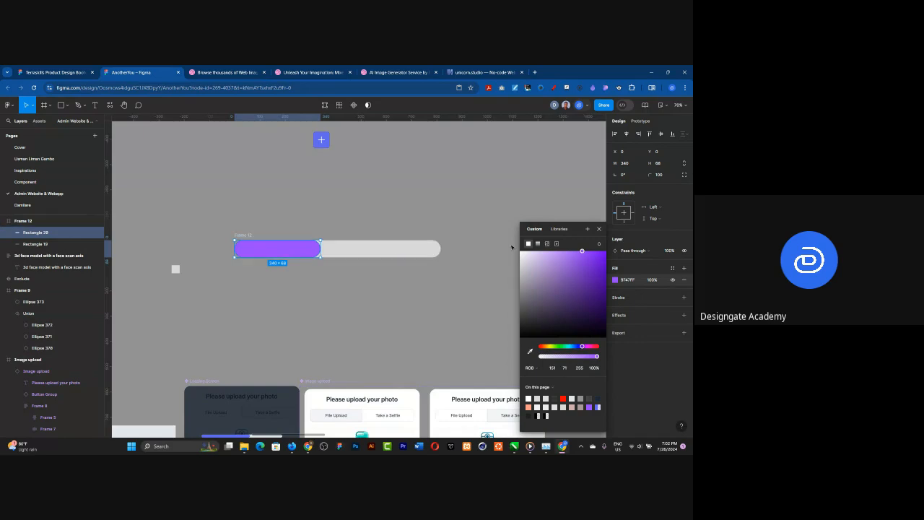
{"action": "left_click", "coordinate": [598, 229]}
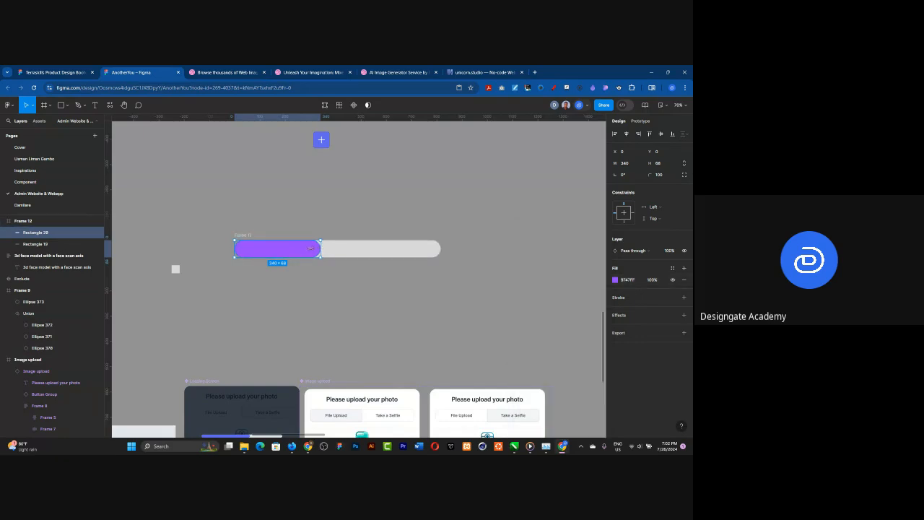
Step: Shrink the purple bar to about 20 wide and duplicate the whole progress bar frame beside the original
{"action": "left_click_drag", "start_coordinate": [320, 249], "coordinate": [239, 249]}
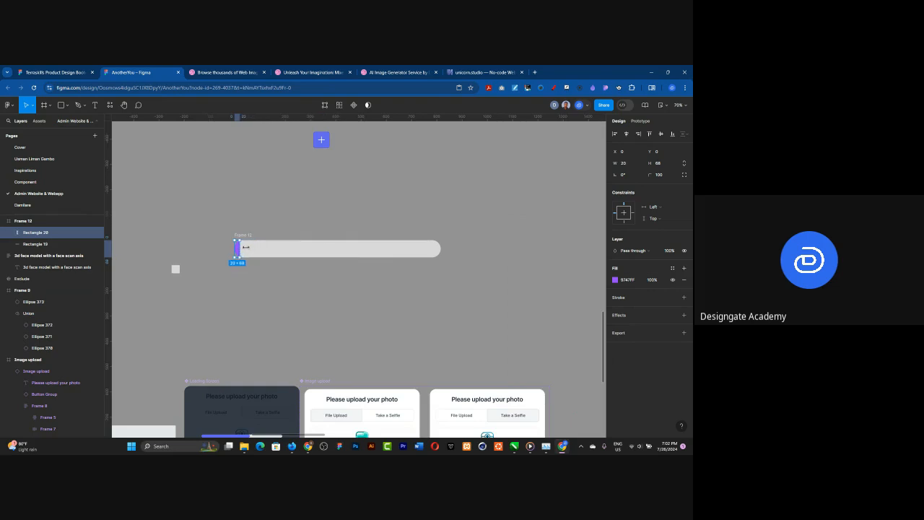
{"action": "left_click", "coordinate": [249, 236]}
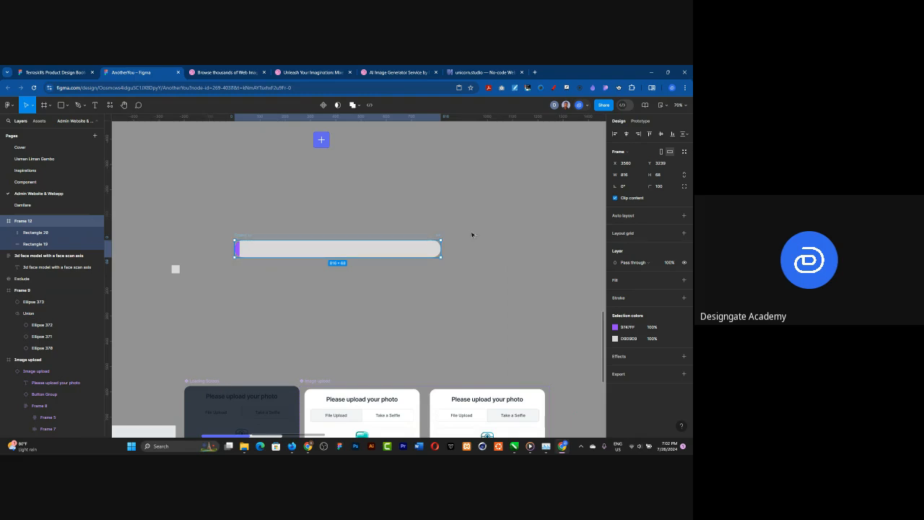
{"action": "key", "text": "ctrl+d"}
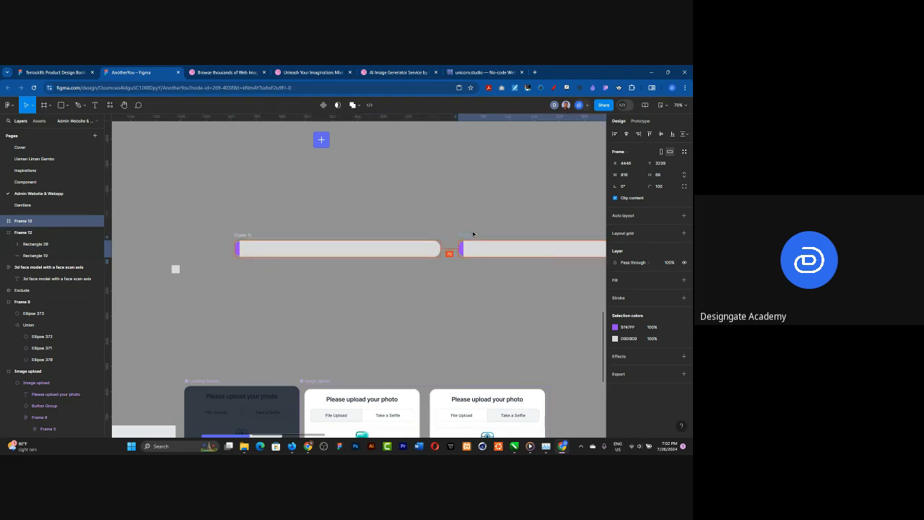
Step: Shrink the purple bar in the original frame to 1 wide and set its fill opacity to 0%
{"action": "left_click", "coordinate": [238, 249]}
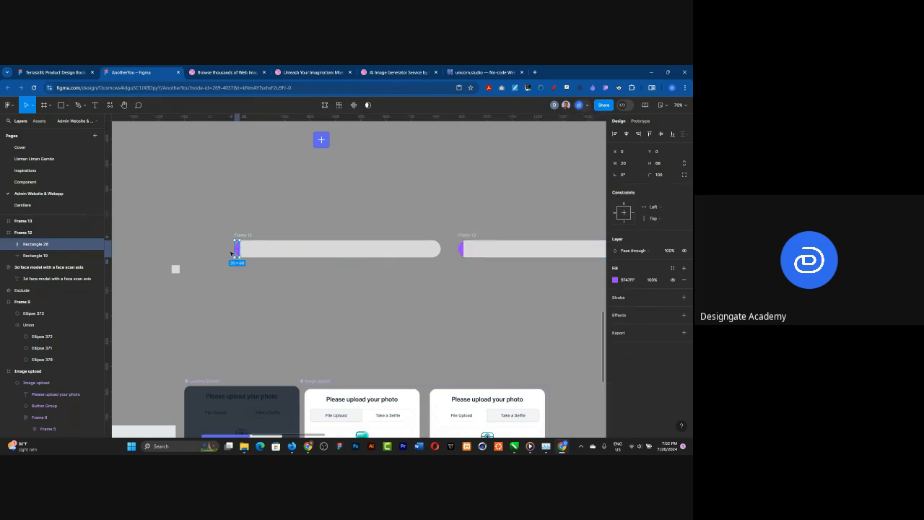
{"action": "scroll", "coordinate": [231, 253], "scroll_direction": "up", "scroll_amount": 3}
{"action": "scroll", "coordinate": [231, 253], "scroll_direction": "up", "scroll_amount": 2}
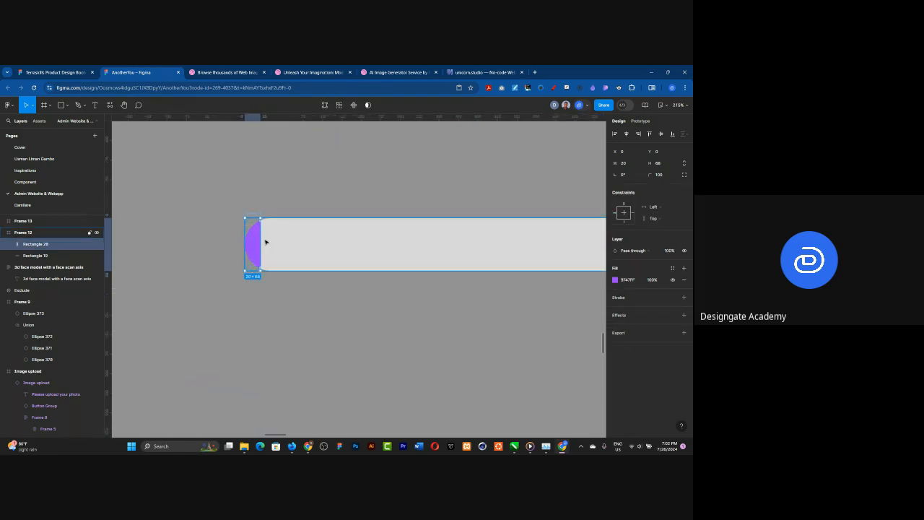
{"action": "left_click_drag", "start_coordinate": [249, 239], "coordinate": [246, 239]}
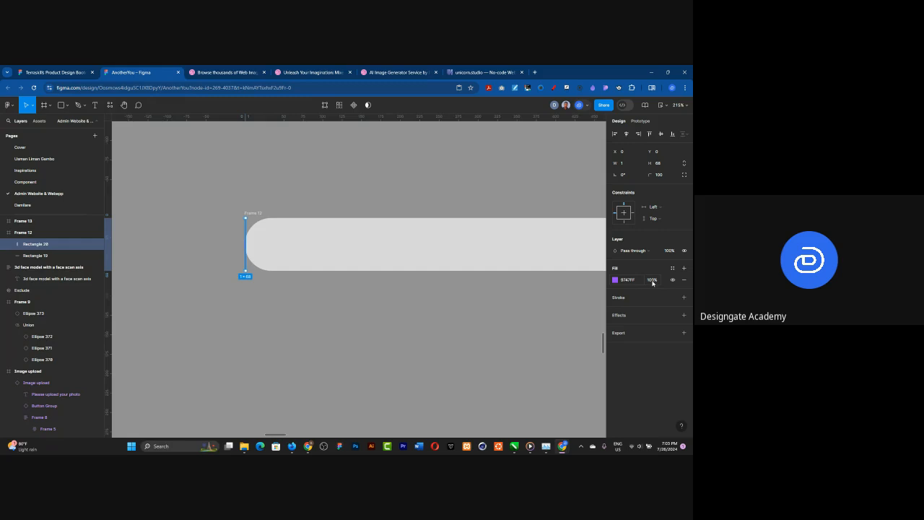
{"action": "left_click", "coordinate": [651, 280]}
{"action": "type", "text": "0"}
{"action": "scroll", "coordinate": [210, 258], "scroll_direction": "down", "scroll_amount": 5}
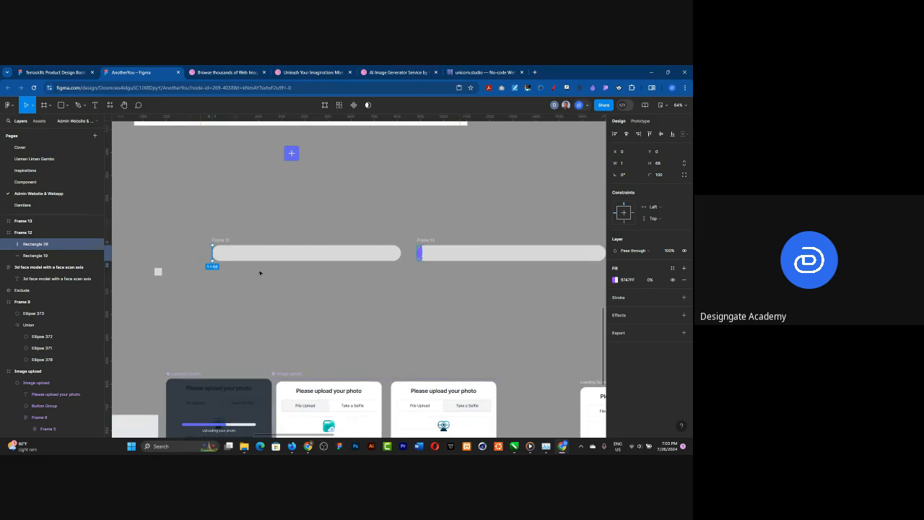
Step: Stretch the purple bar in the duplicated frame to the full 816 width of its track
{"action": "left_click", "coordinate": [420, 253]}
{"action": "scroll", "coordinate": [281, 276], "scroll_direction": "down", "scroll_amount": 2}
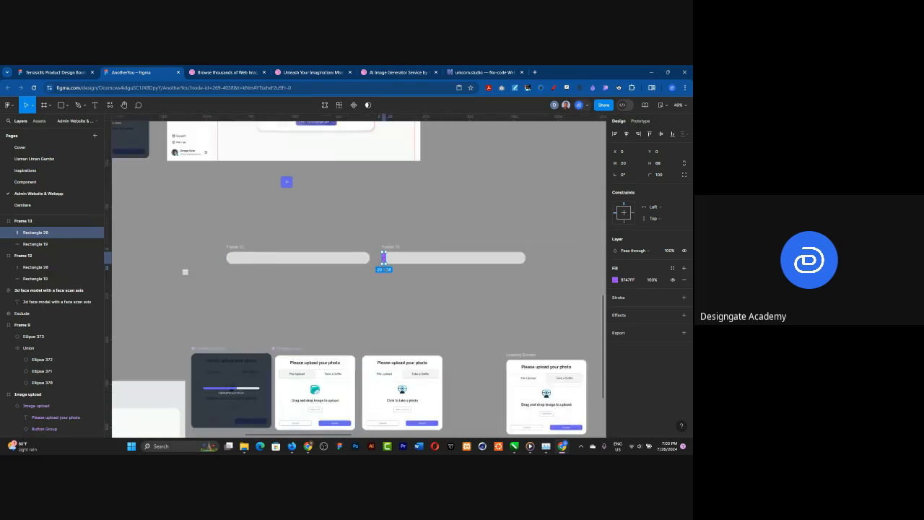
{"action": "left_click_drag", "start_coordinate": [412, 259], "coordinate": [526, 257]}
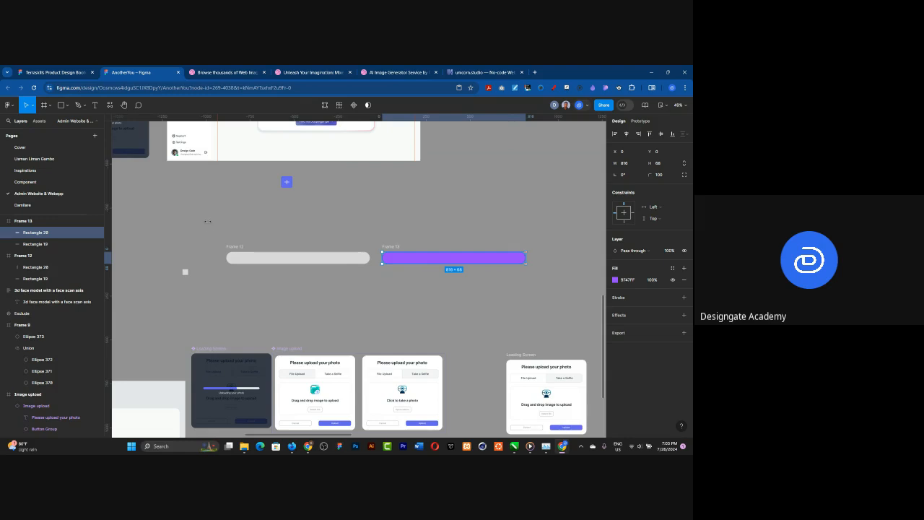
{"action": "left_click", "coordinate": [533, 281]}
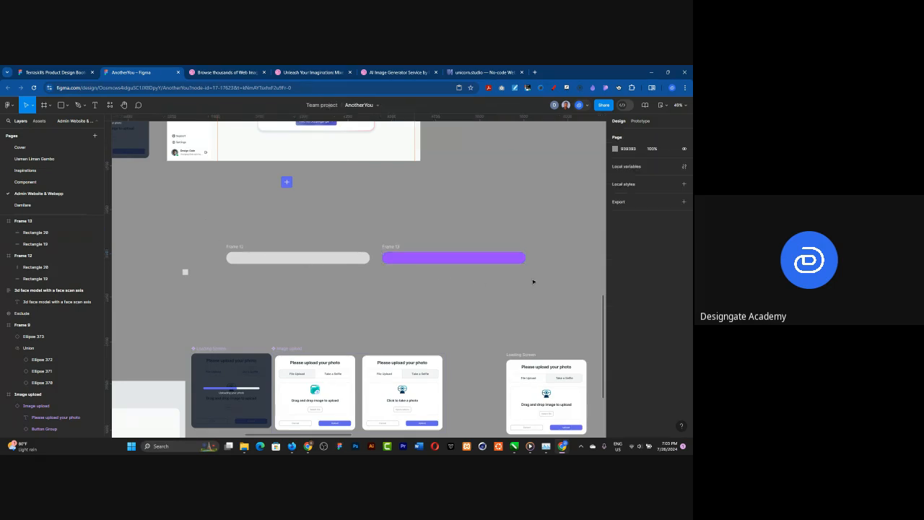
Step: Combine the empty and the filled progress bar frames into a component set
{"action": "left_click_drag", "start_coordinate": [533, 281], "coordinate": [203, 227]}
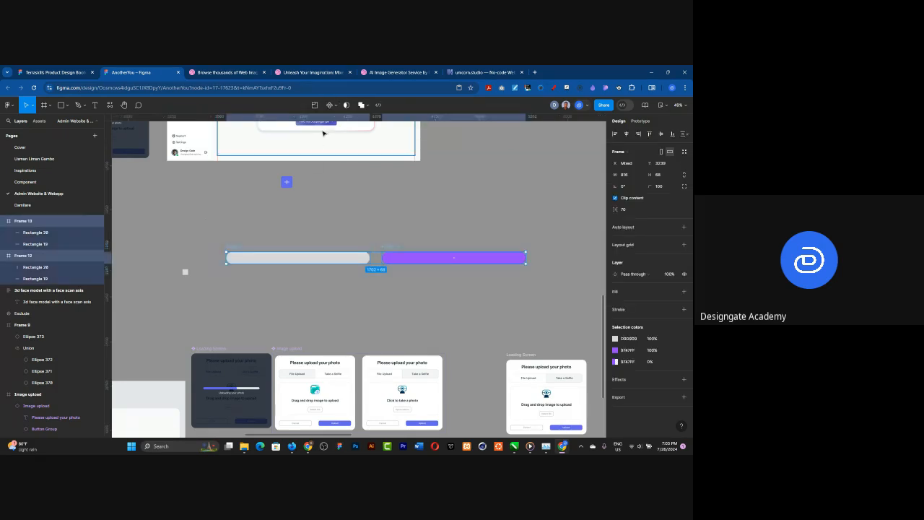
{"action": "left_click", "coordinate": [334, 105]}
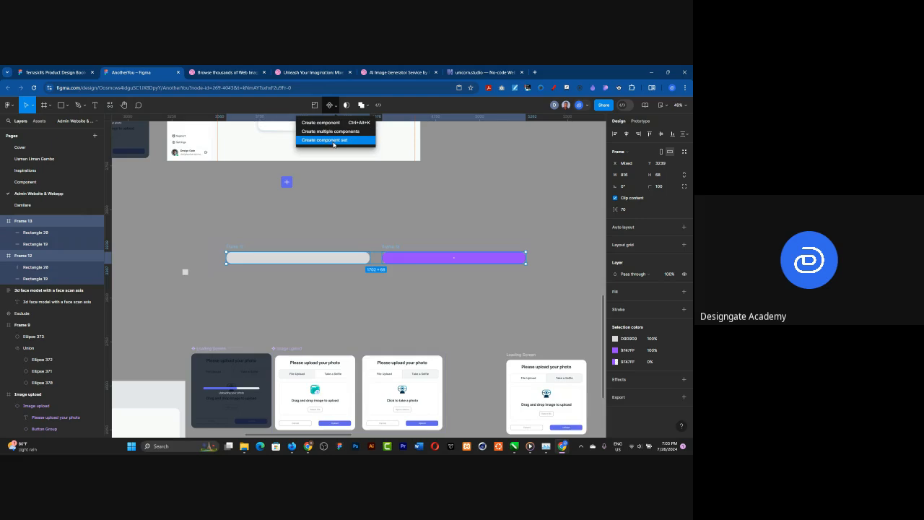
{"action": "left_click", "coordinate": [333, 141]}
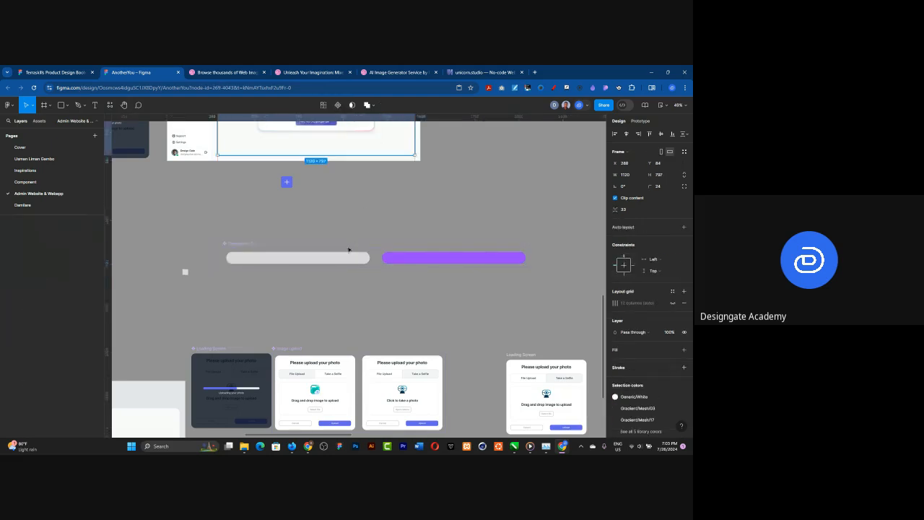
Step: Add a prototype connection from the empty grey progress bar variant to the filled purple variant
{"action": "scroll", "coordinate": [350, 246], "scroll_direction": "up", "scroll_amount": 3}
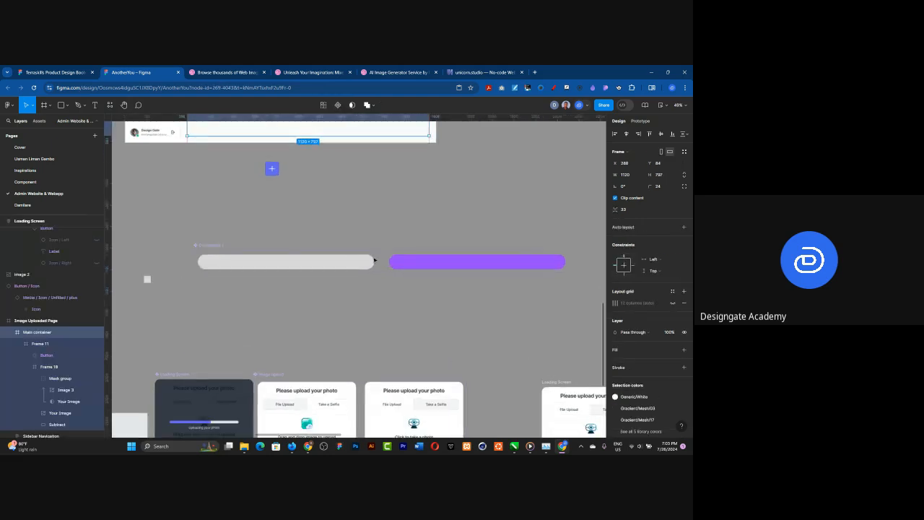
{"action": "left_click", "coordinate": [640, 121]}
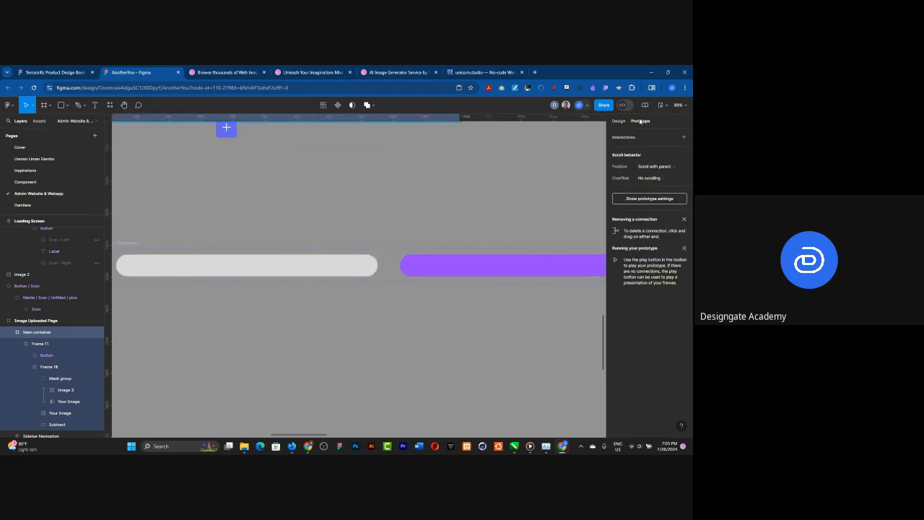
{"action": "left_click", "coordinate": [373, 268]}
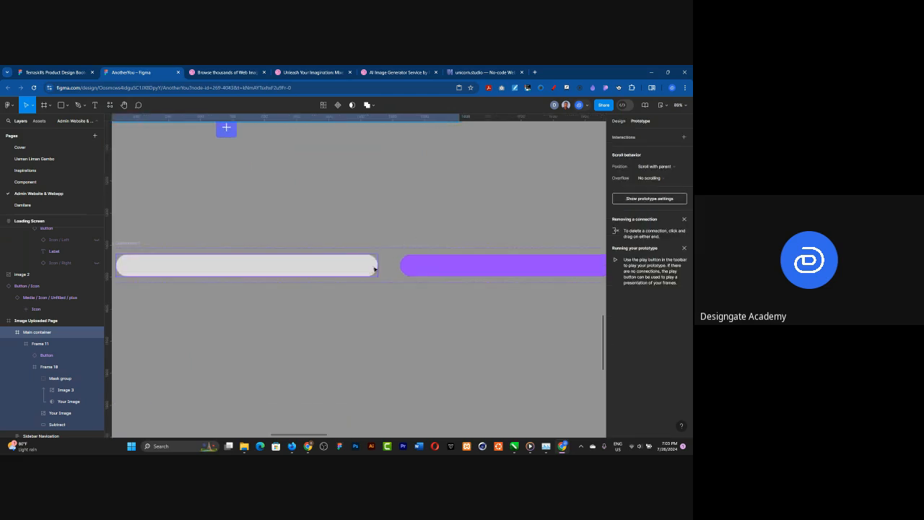
{"action": "left_click", "coordinate": [377, 269]}
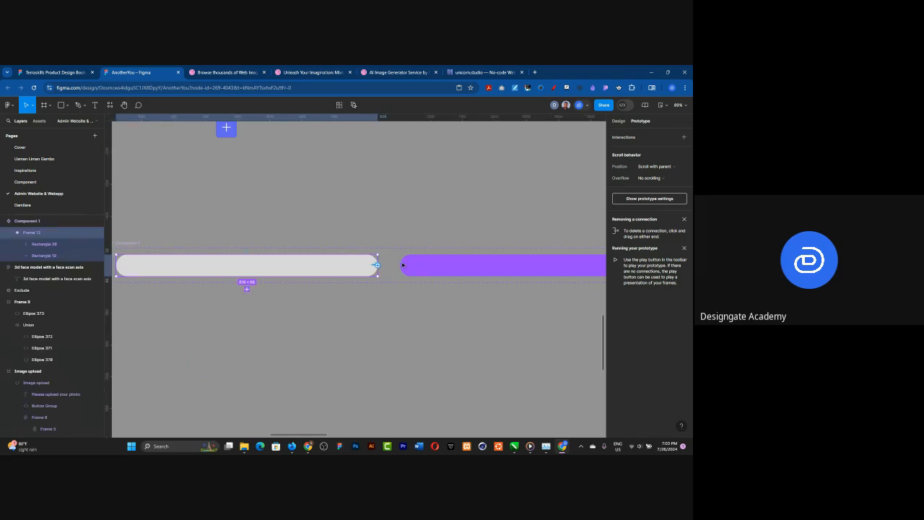
{"action": "left_click_drag", "start_coordinate": [402, 265], "coordinate": [402, 265]}
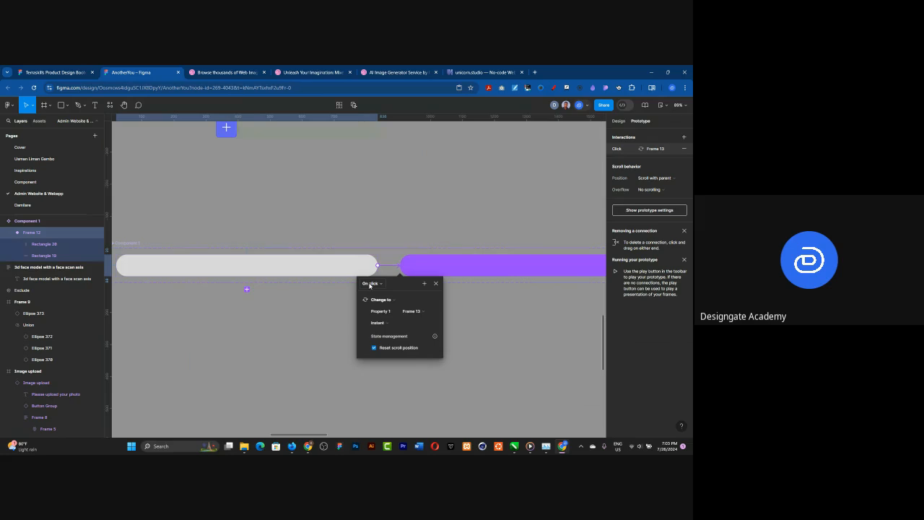
Step: Set the connection between the progress bar variants to Smart animate with a duration of 2000 ms
{"action": "left_click", "coordinate": [384, 325]}
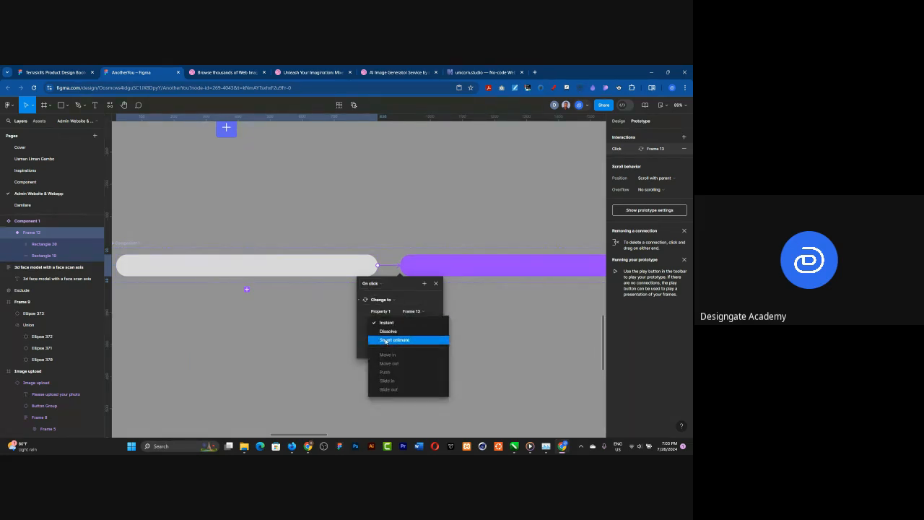
{"action": "left_click", "coordinate": [385, 340]}
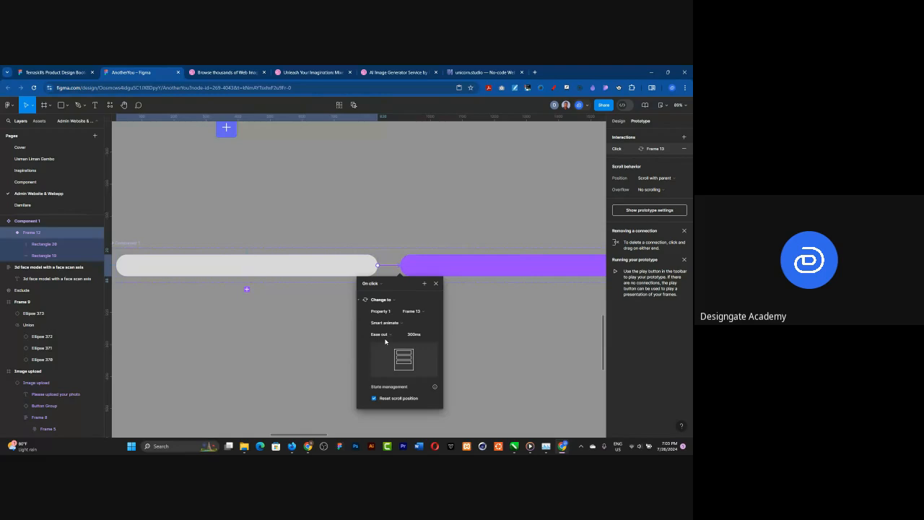
{"action": "left_click", "coordinate": [417, 336]}
{"action": "type", "text": "1000"}
{"action": "key", "text": "Return"}
{"action": "left_click", "coordinate": [409, 337]}
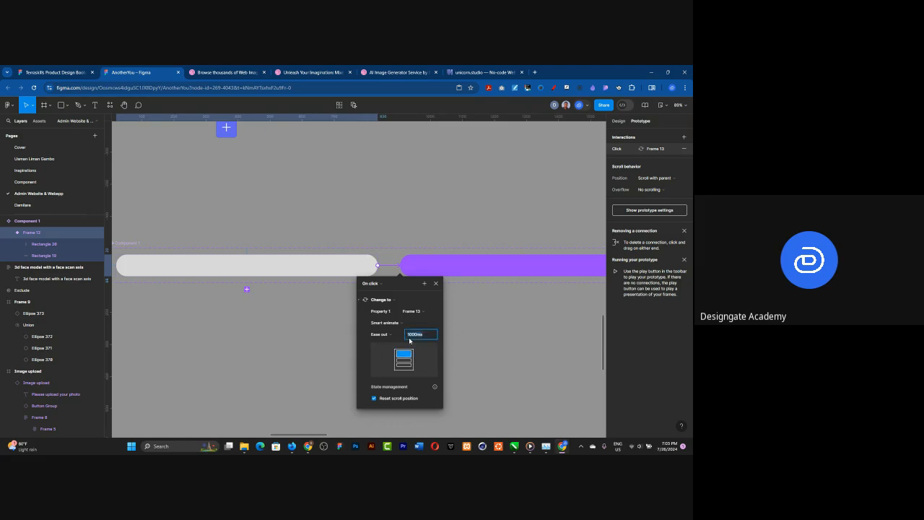
{"action": "type", "text": "3"}
{"action": "type", "text": "000"}
{"action": "key", "text": "Return"}
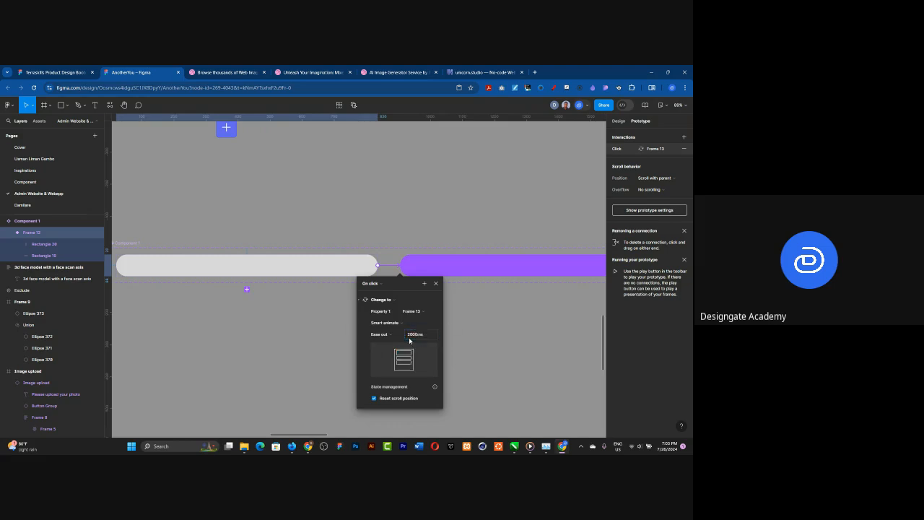
Step: Rename the component set holding the two bar variants to "progress bar"
{"action": "left_click", "coordinate": [123, 244]}
{"action": "left_click", "coordinate": [122, 244]}
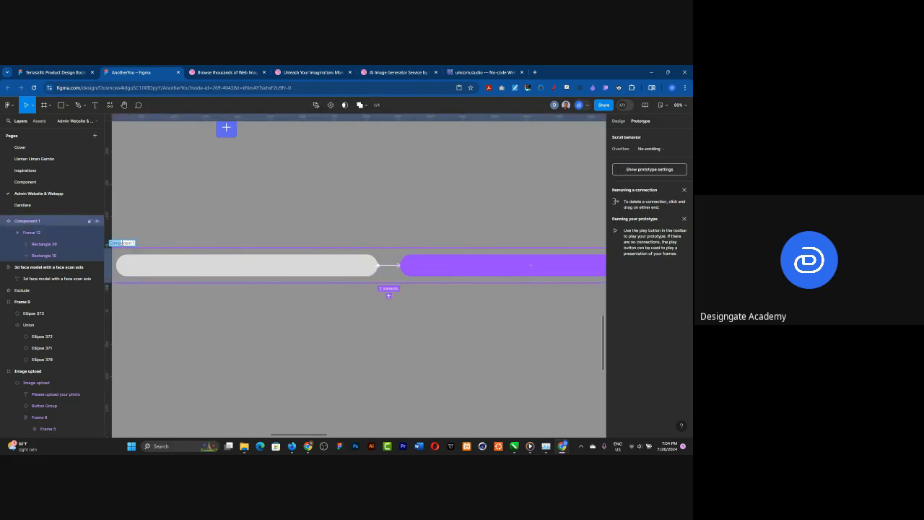
{"action": "key", "text": "ctrl+a"}
{"action": "type", "text": "toggle"}
{"action": "key", "text": "Return"}
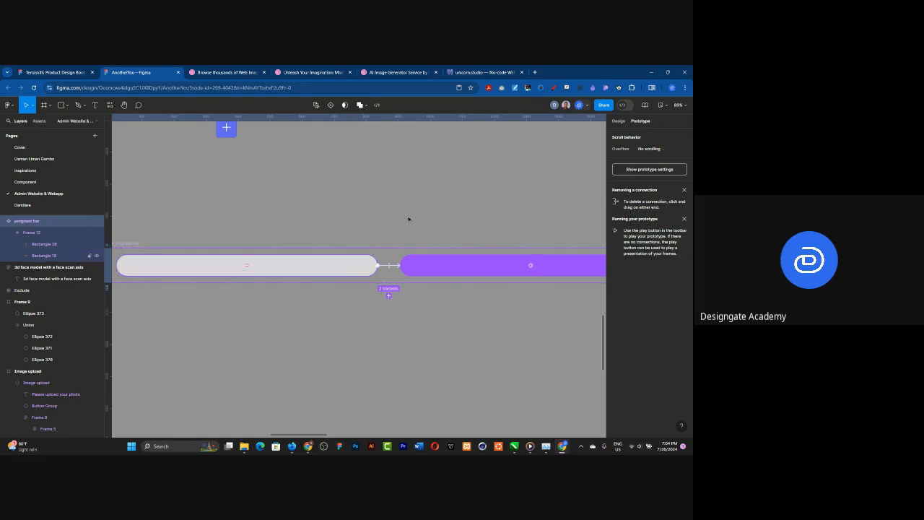
Step: Place an instance of the local progress bar component in the middle of the Upload frame's empty content area
{"action": "scroll", "coordinate": [410, 218], "scroll_direction": "down", "scroll_amount": 5}
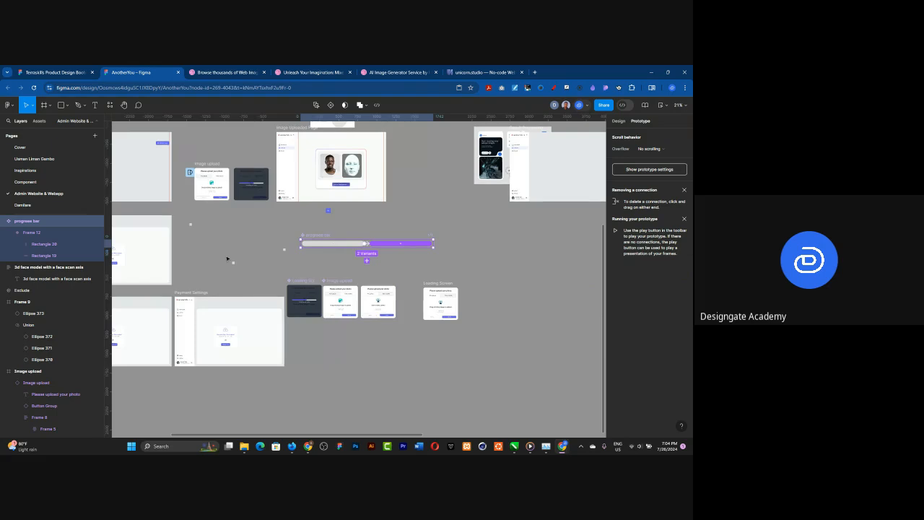
{"action": "scroll", "coordinate": [227, 258], "scroll_direction": "down", "scroll_amount": 1}
{"action": "scroll", "coordinate": [209, 231], "scroll_direction": "left", "scroll_amount": 2}
{"action": "scroll", "coordinate": [174, 189], "scroll_direction": "up", "scroll_amount": 2}
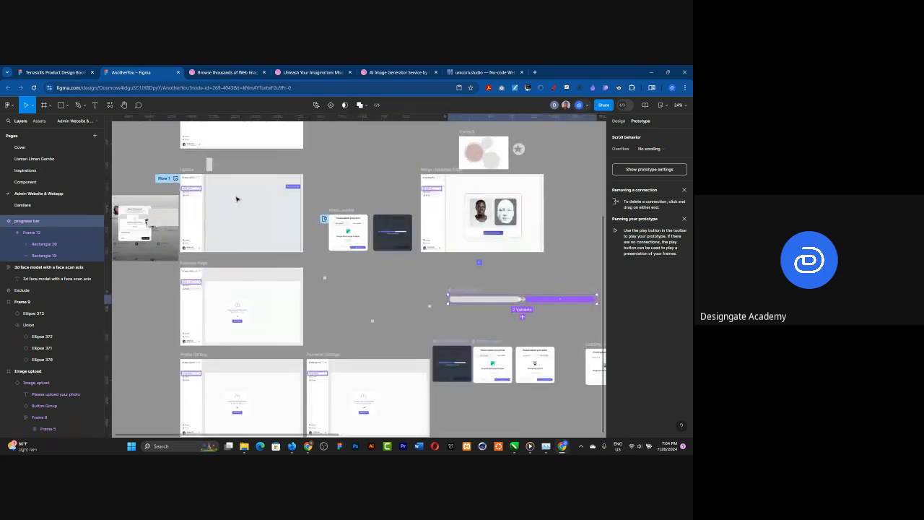
{"action": "scroll", "coordinate": [200, 198], "scroll_direction": "up", "scroll_amount": 2}
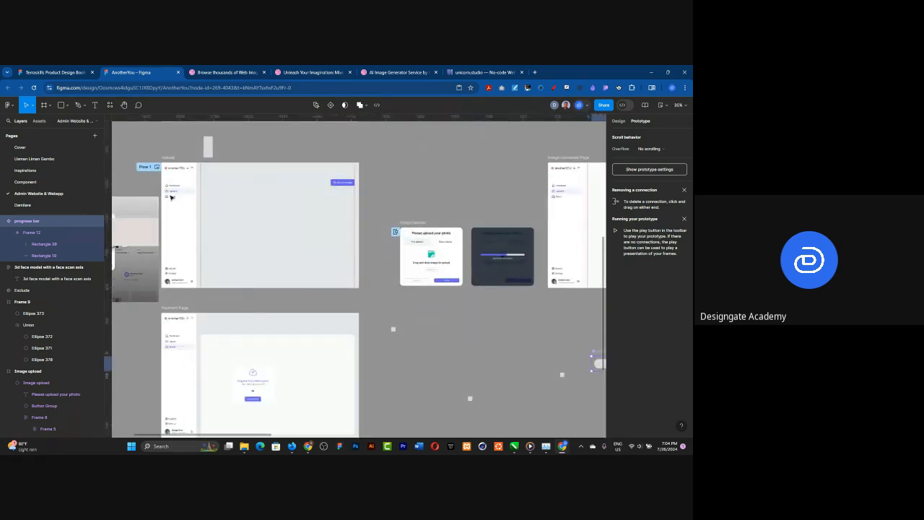
{"action": "scroll", "coordinate": [149, 203], "scroll_direction": "up", "scroll_amount": 1}
{"action": "scroll", "coordinate": [150, 203], "scroll_direction": "up", "scroll_amount": 2}
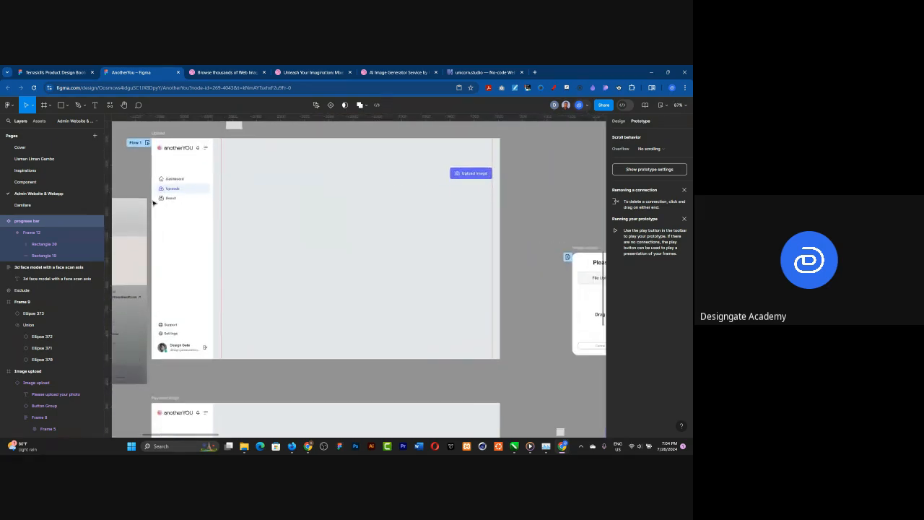
{"action": "left_click", "coordinate": [36, 122]}
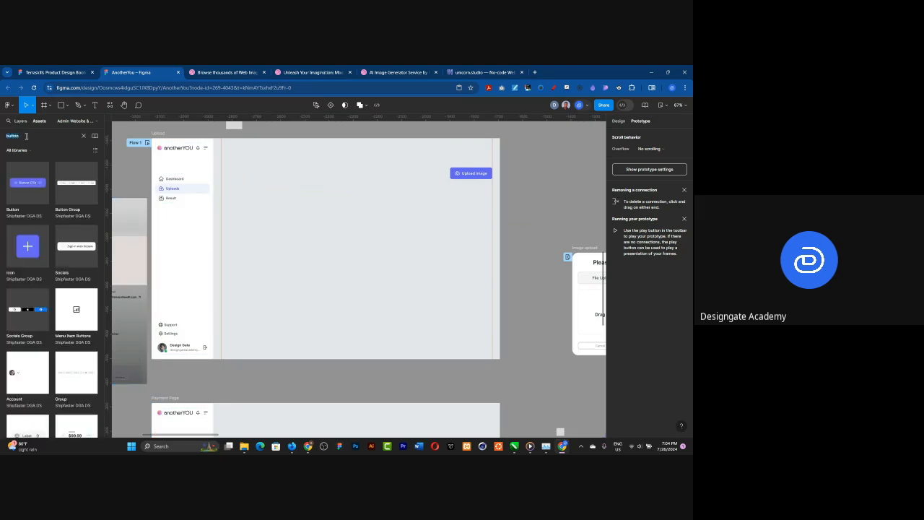
{"action": "type", "text": "pro"}
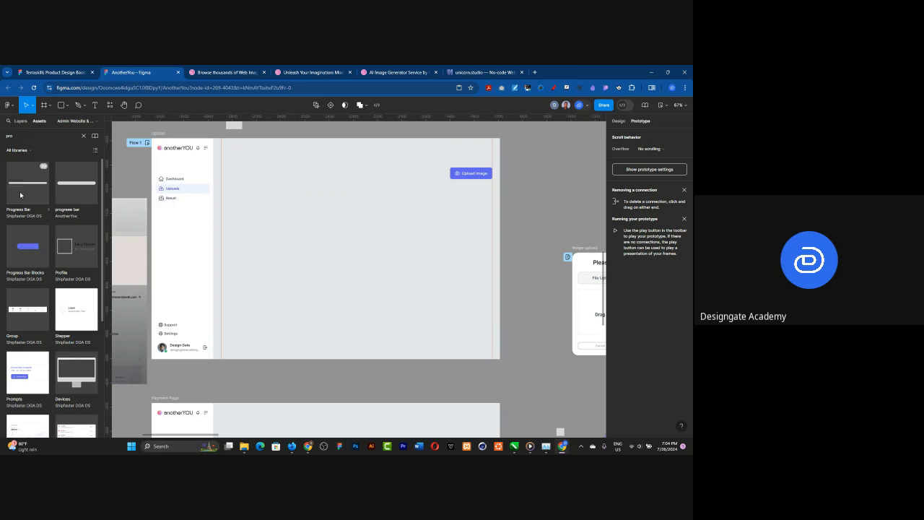
{"action": "left_click", "coordinate": [84, 136]}
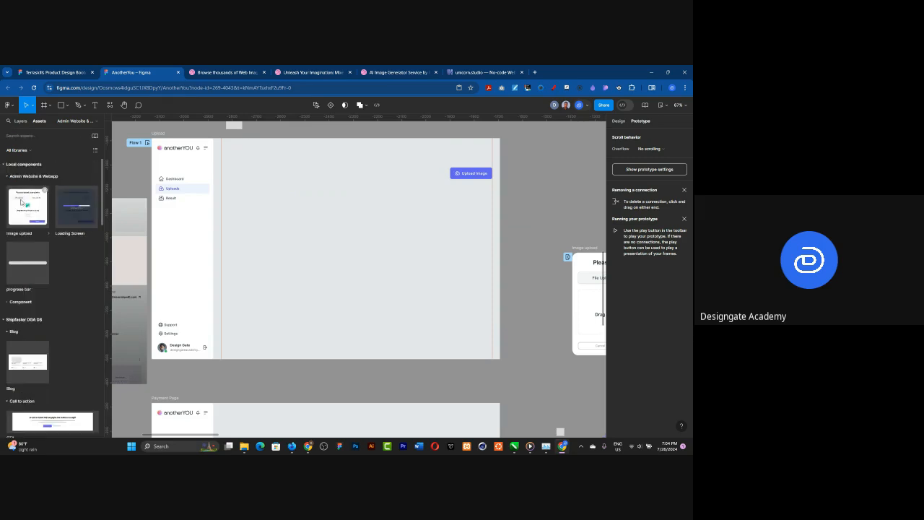
{"action": "left_click_drag", "start_coordinate": [29, 262], "coordinate": [360, 247]}
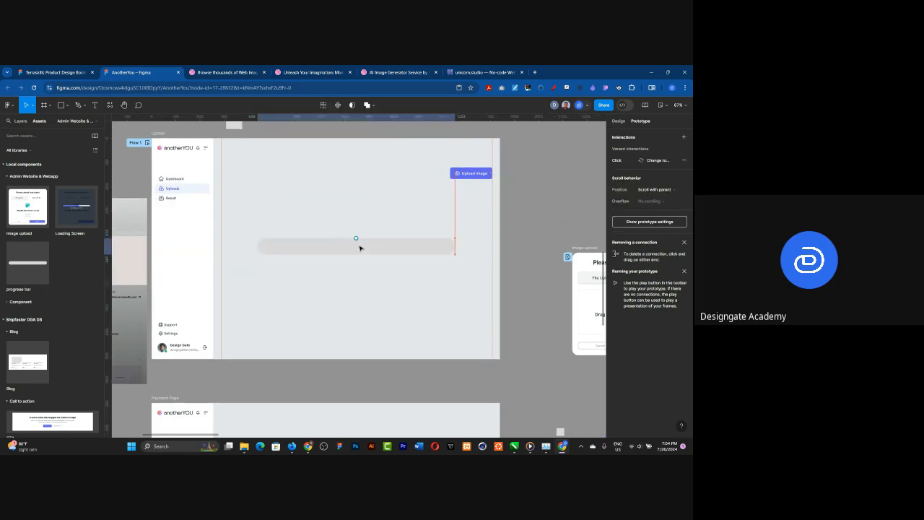
Step: Preview Flow 1 from the Upload frame, trigger the progress bar animation, and restart the prototype to replay it
{"action": "left_click", "coordinate": [148, 142]}
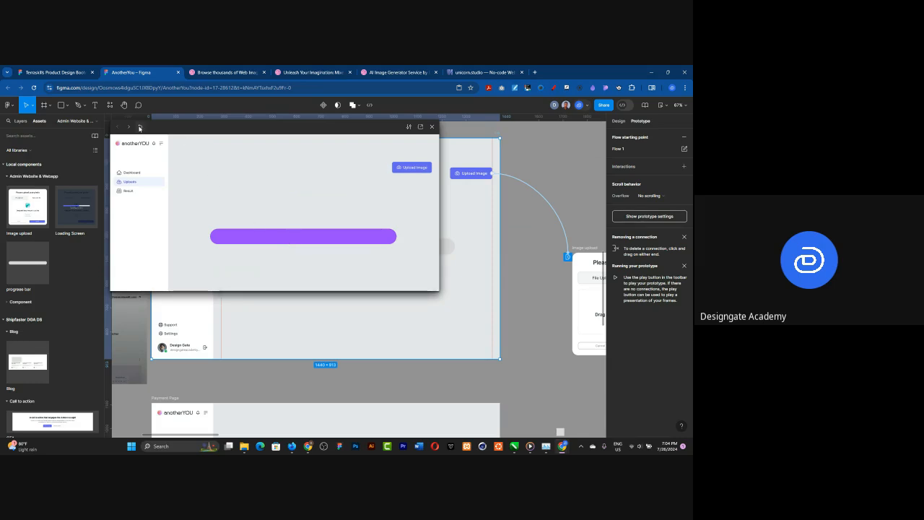
{"action": "left_click", "coordinate": [140, 127]}
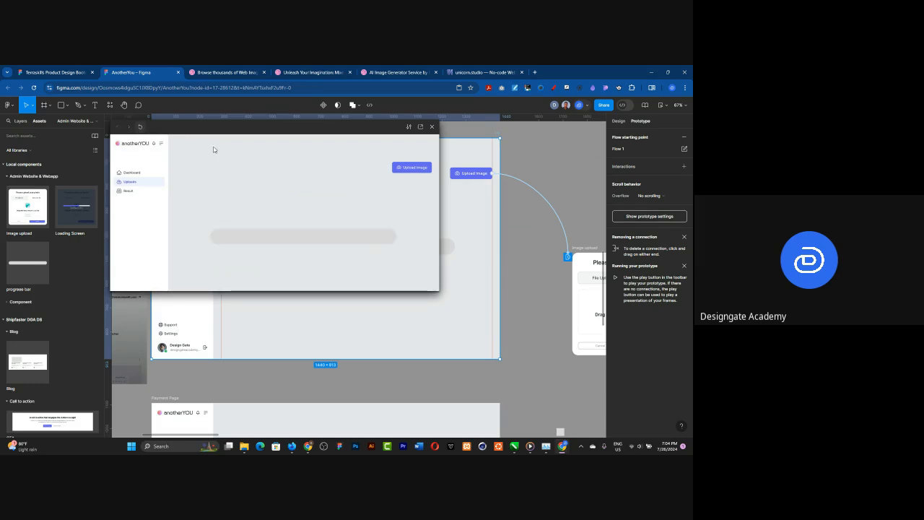
{"action": "left_click", "coordinate": [222, 244]}
{"action": "left_click", "coordinate": [246, 236]}
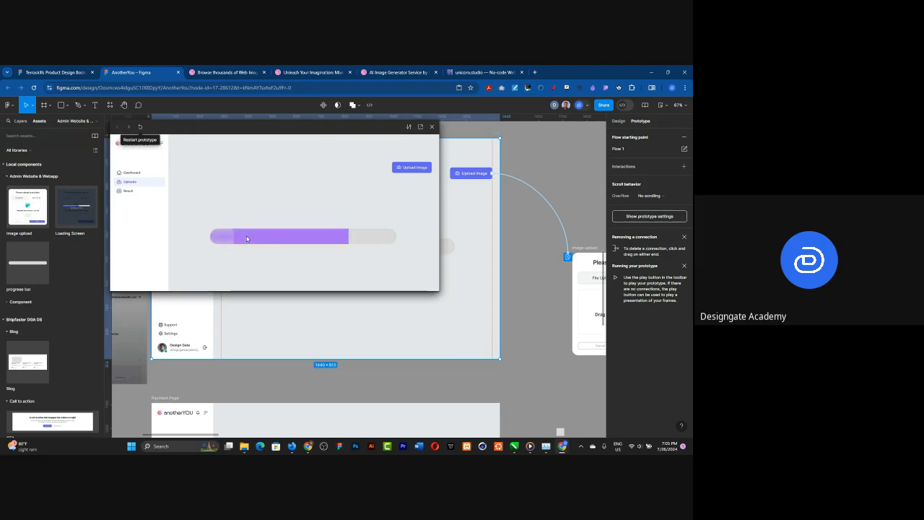
{"action": "left_click", "coordinate": [139, 126]}
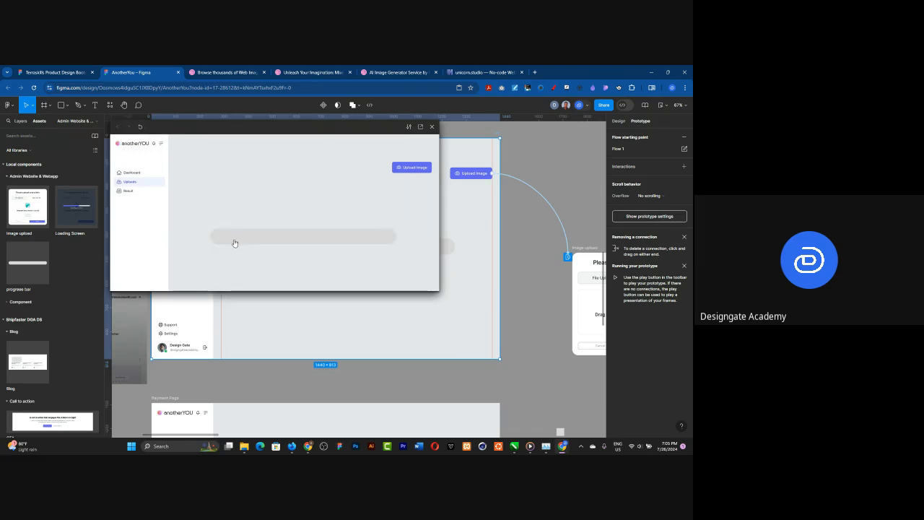
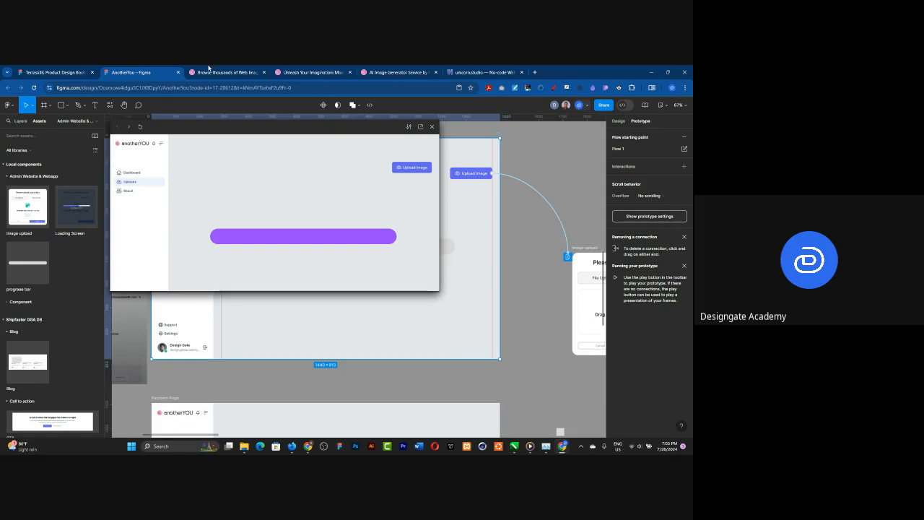
Step: Test the upload flow in the preview: open the upload dialog, toggle between File Upload and Take a Selfie, and submit the upload
{"action": "left_click", "coordinate": [415, 168]}
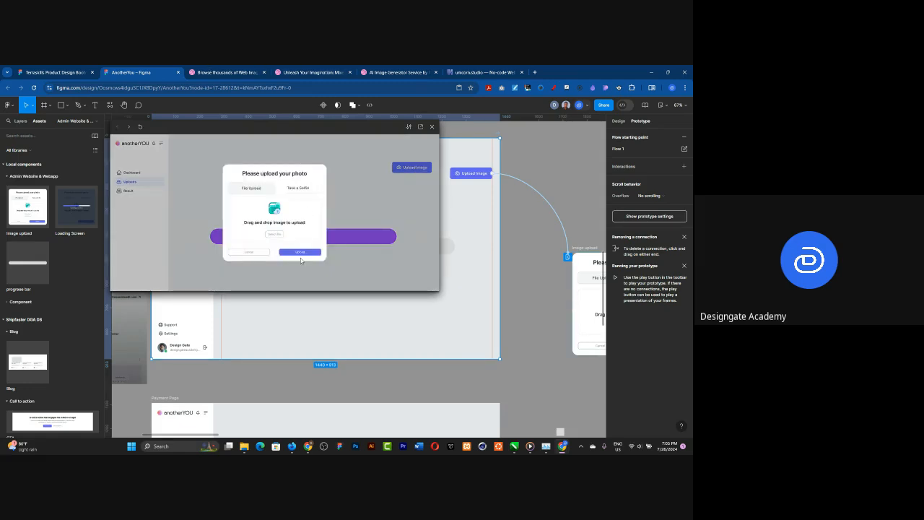
{"action": "left_click", "coordinate": [299, 187]}
{"action": "left_click", "coordinate": [261, 188]}
{"action": "left_click", "coordinate": [318, 189]}
{"action": "left_click", "coordinate": [255, 189]}
{"action": "left_click", "coordinate": [299, 251]}
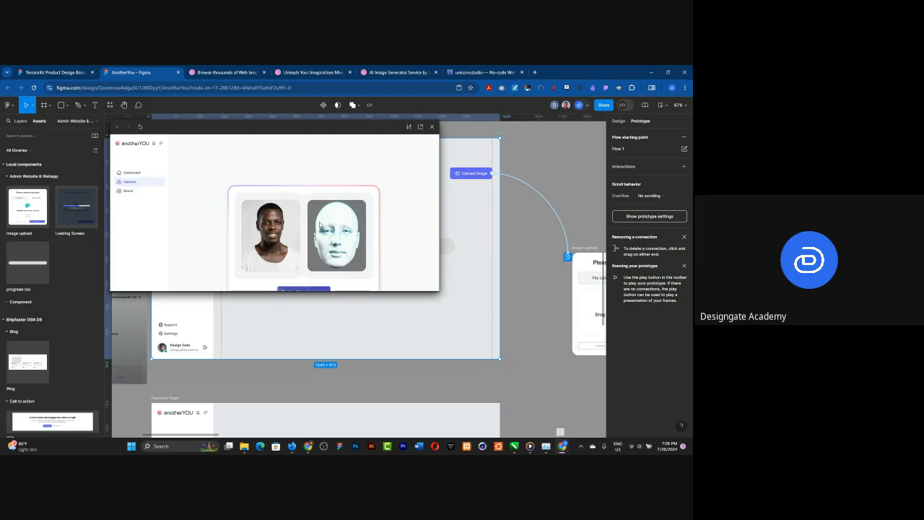
Step: Examine the image-uploaded screen's card and its gradient border in the prototype preview, and close the preview
{"action": "scroll", "coordinate": [319, 225], "scroll_direction": "down", "scroll_amount": 1}
{"action": "scroll", "coordinate": [320, 224], "scroll_direction": "up", "scroll_amount": 1}
{"action": "scroll", "coordinate": [315, 235], "scroll_direction": "down", "scroll_amount": 1}
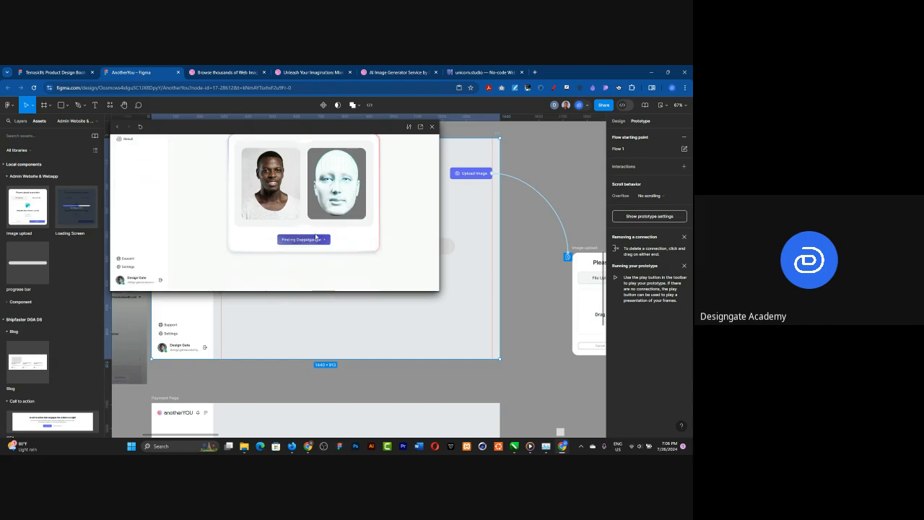
{"action": "scroll", "coordinate": [344, 262], "scroll_direction": "up", "scroll_amount": 1}
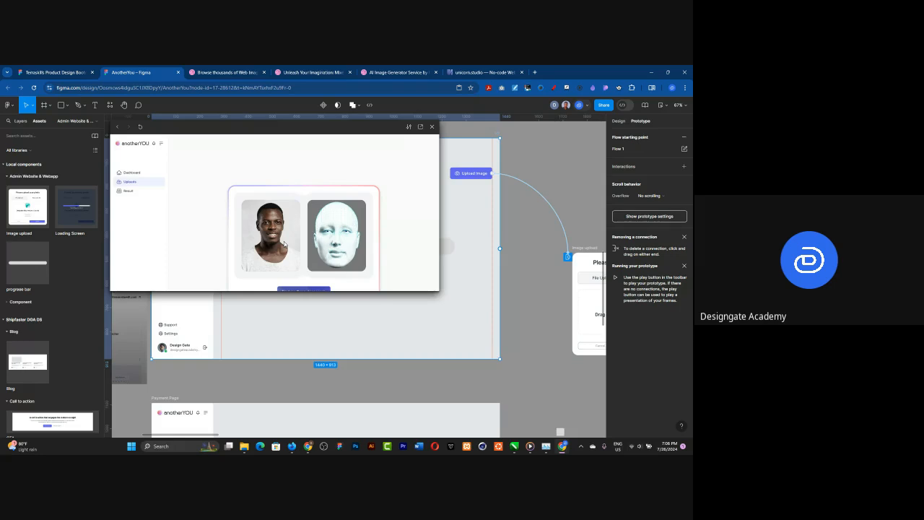
{"action": "scroll", "coordinate": [285, 244], "scroll_direction": "down", "scroll_amount": 1}
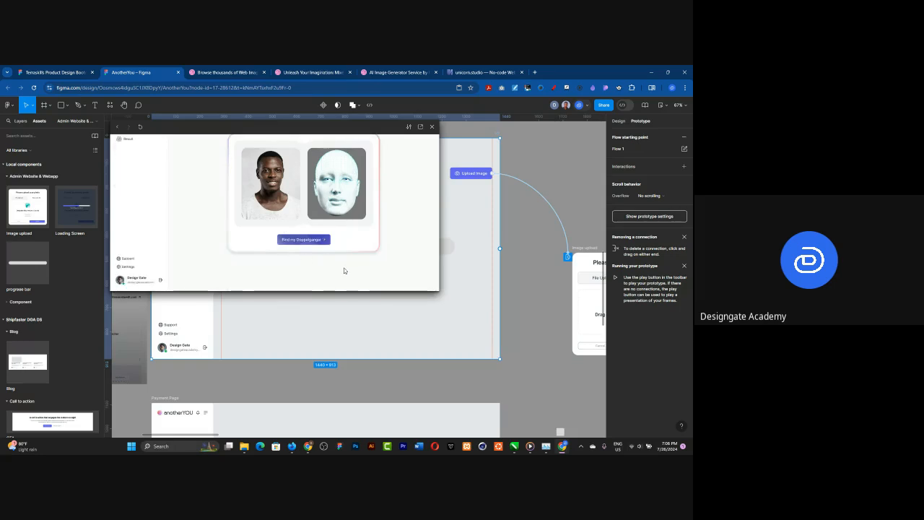
{"action": "scroll", "coordinate": [345, 269], "scroll_direction": "up", "scroll_amount": 1}
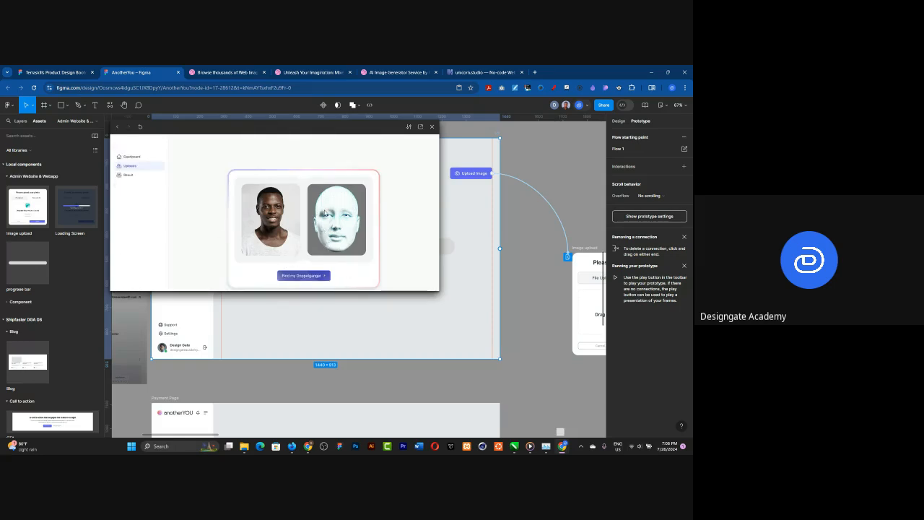
{"action": "scroll", "coordinate": [306, 242], "scroll_direction": "down", "scroll_amount": 1}
{"action": "left_click", "coordinate": [431, 126]}
Step: Move the photo comparison card out of the Image Uploaded Page onto the empty canvas above the progress bar component
{"action": "scroll", "coordinate": [232, 201], "scroll_direction": "down", "scroll_amount": 2}
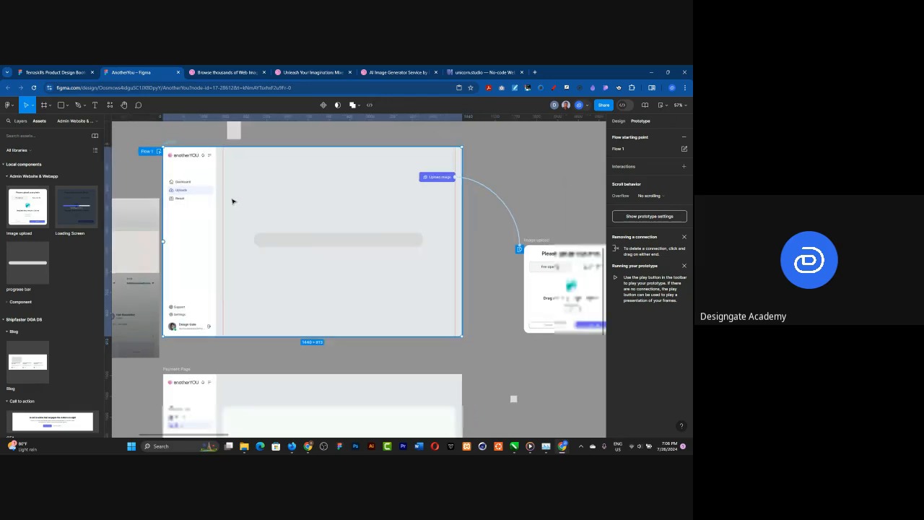
{"action": "scroll", "coordinate": [232, 201], "scroll_direction": "down", "scroll_amount": 6}
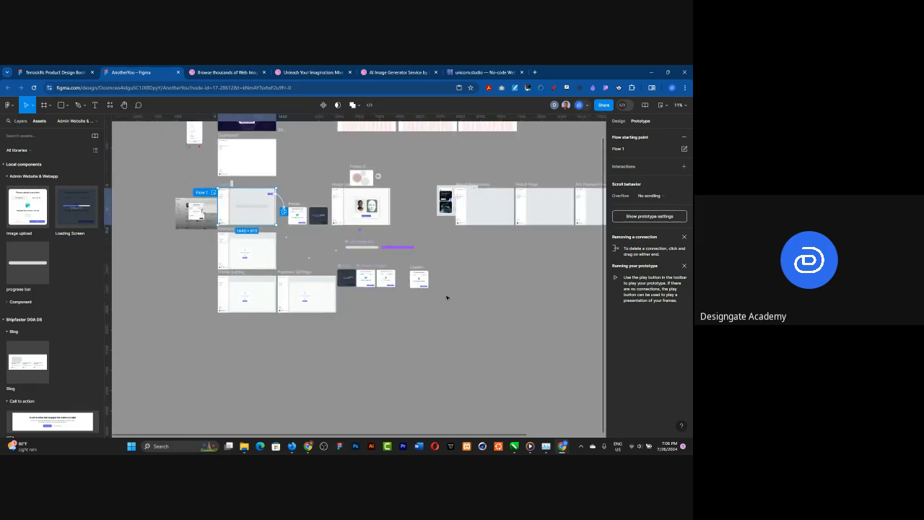
{"action": "scroll", "coordinate": [353, 202], "scroll_direction": "up", "scroll_amount": 8}
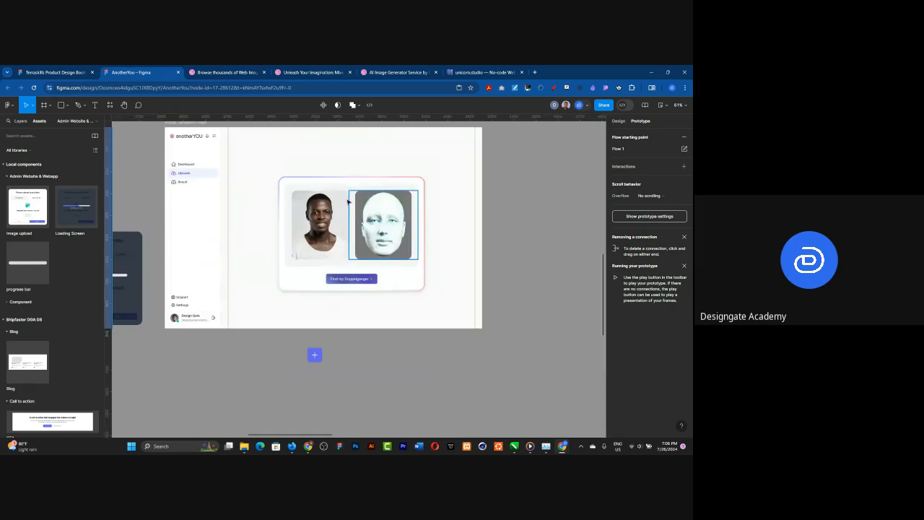
{"action": "double_click", "coordinate": [343, 182]}
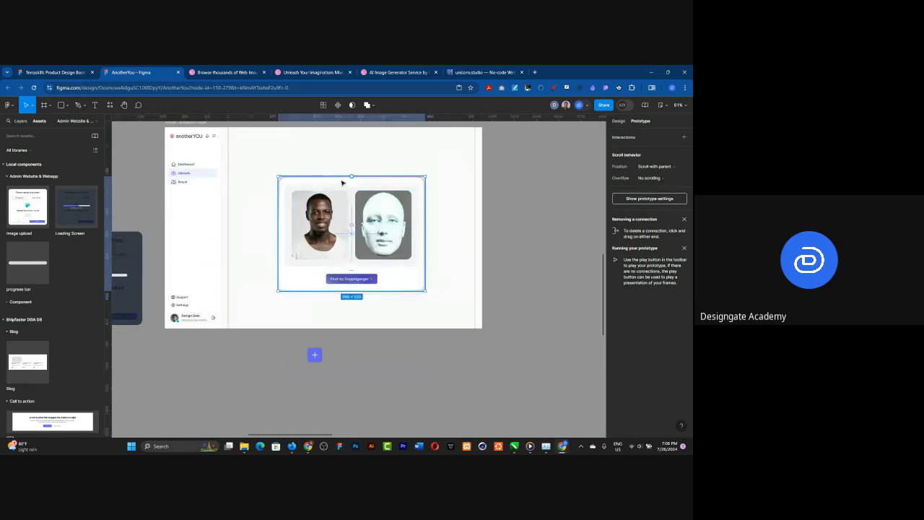
{"action": "left_click", "coordinate": [618, 121]}
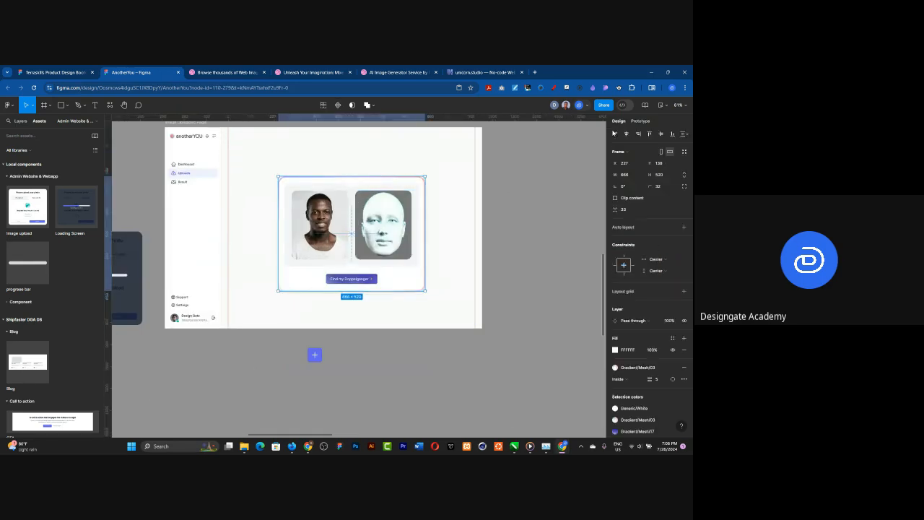
{"action": "scroll", "coordinate": [233, 219], "scroll_direction": "down", "scroll_amount": 4}
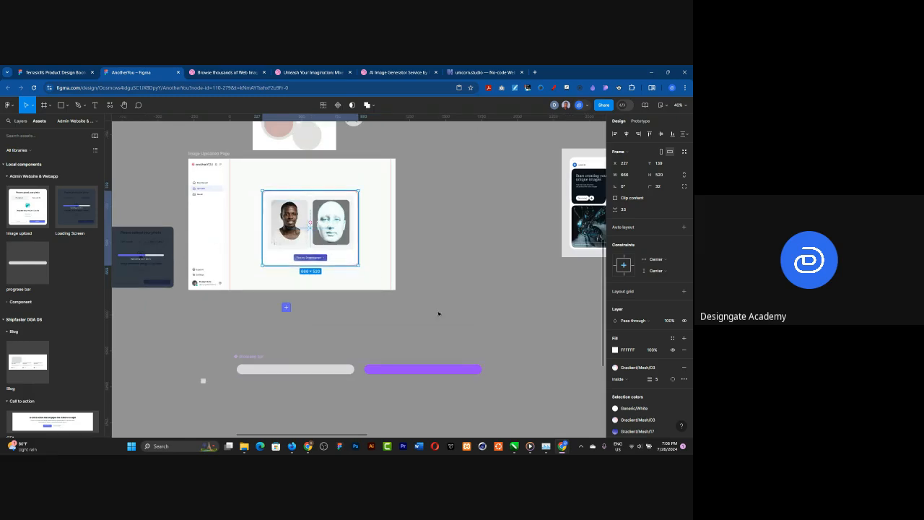
{"action": "left_click_drag", "start_coordinate": [297, 230], "coordinate": [458, 313]}
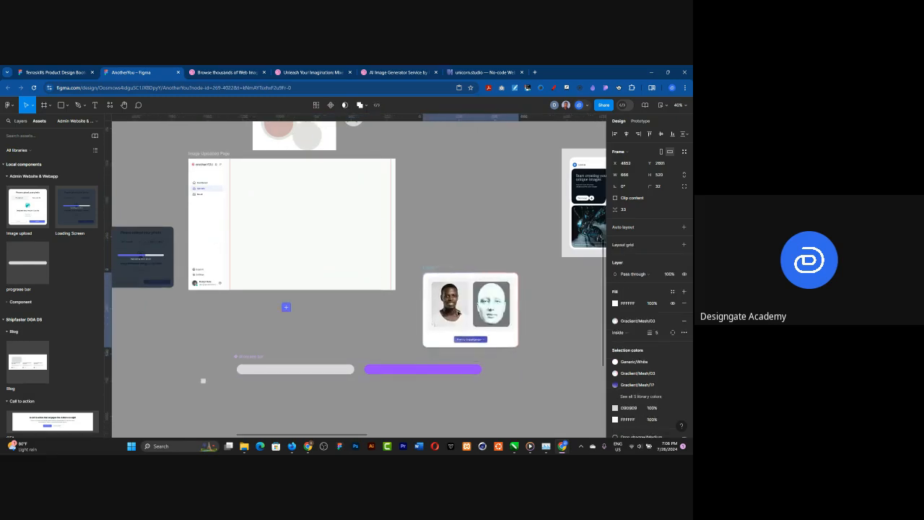
Step: Duplicate the photo comparison card beside the original on the canvas
{"action": "scroll", "coordinate": [300, 295], "scroll_direction": "down", "scroll_amount": 2}
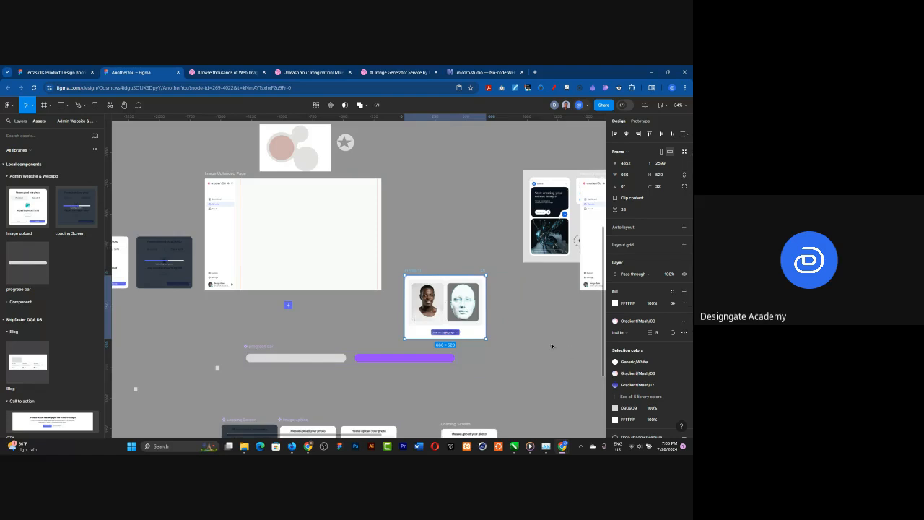
{"action": "scroll", "coordinate": [555, 336], "scroll_direction": "up", "scroll_amount": 4}
{"action": "scroll", "coordinate": [555, 336], "scroll_direction": "up", "scroll_amount": 5}
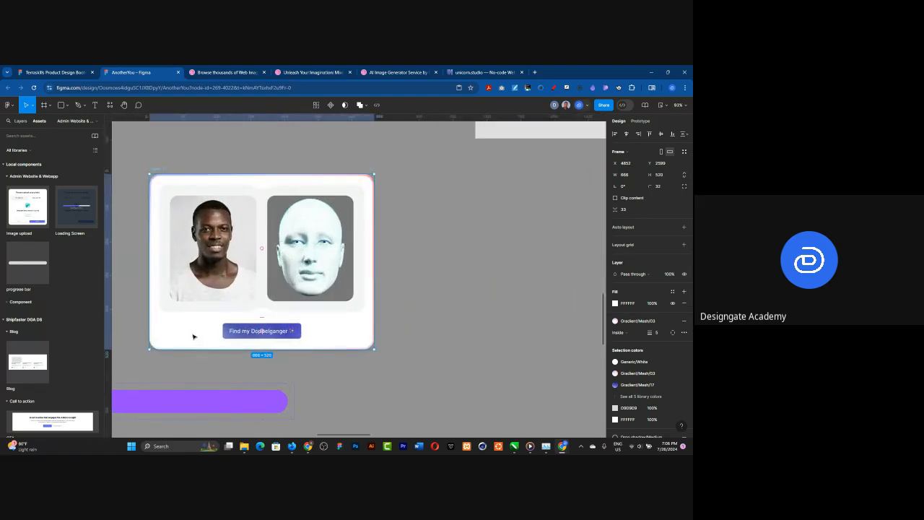
{"action": "key", "text": "ctrl+d"}
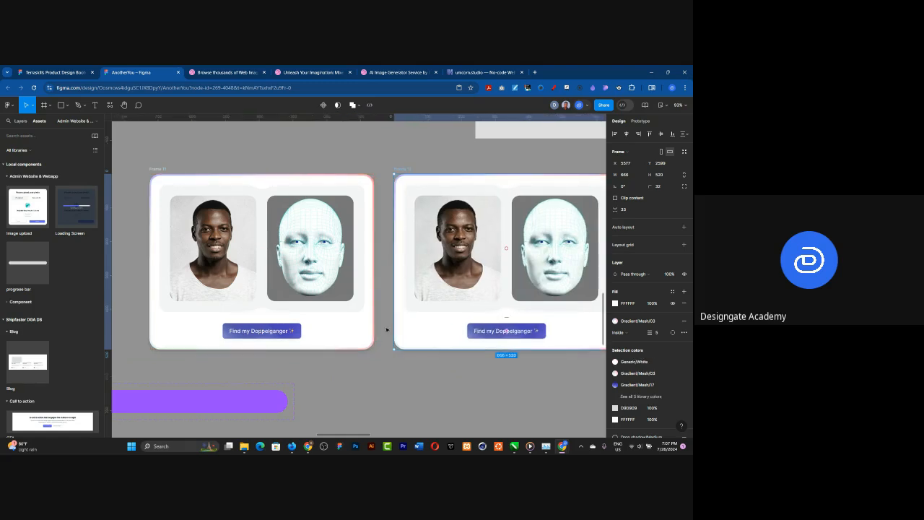
Step: Detach the Gradient/Mesh/03 style from the strokes of both photo comparison cards
{"action": "scroll", "coordinate": [279, 351], "scroll_direction": "down", "scroll_amount": 2}
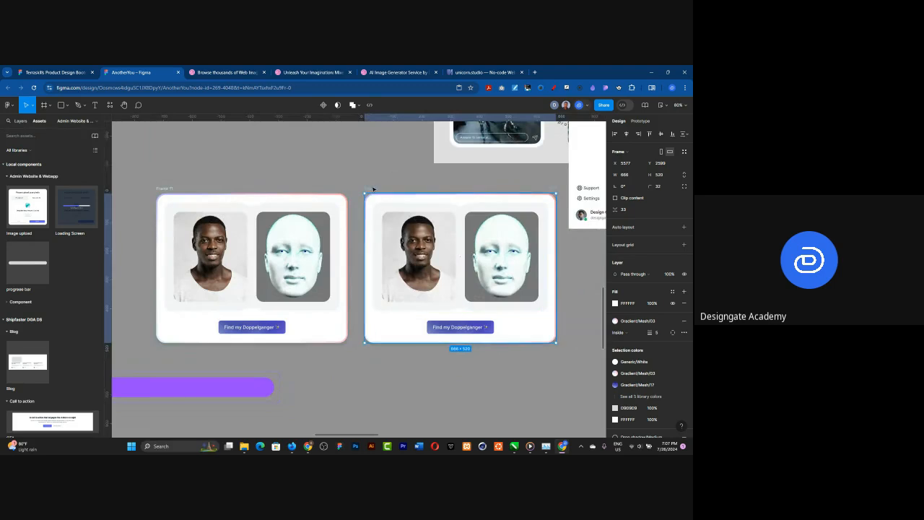
{"action": "left_click", "coordinate": [673, 323]}
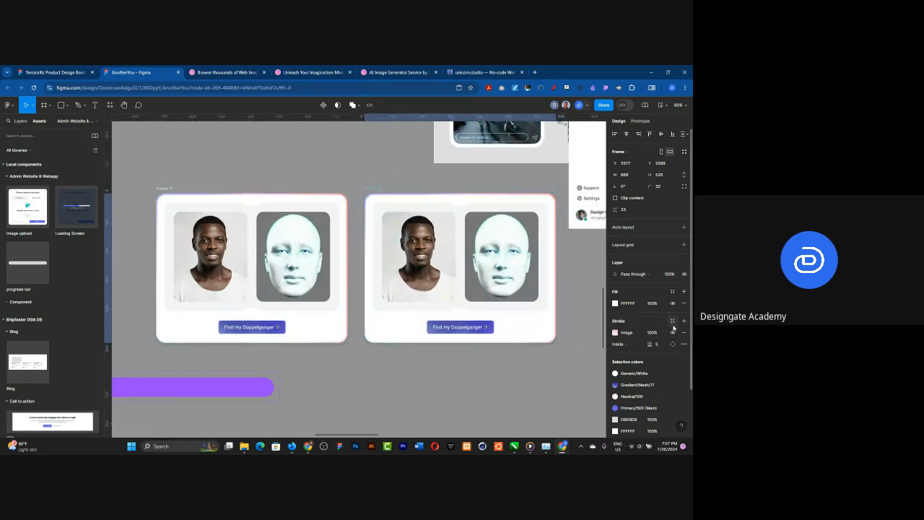
{"action": "left_click", "coordinate": [166, 189]}
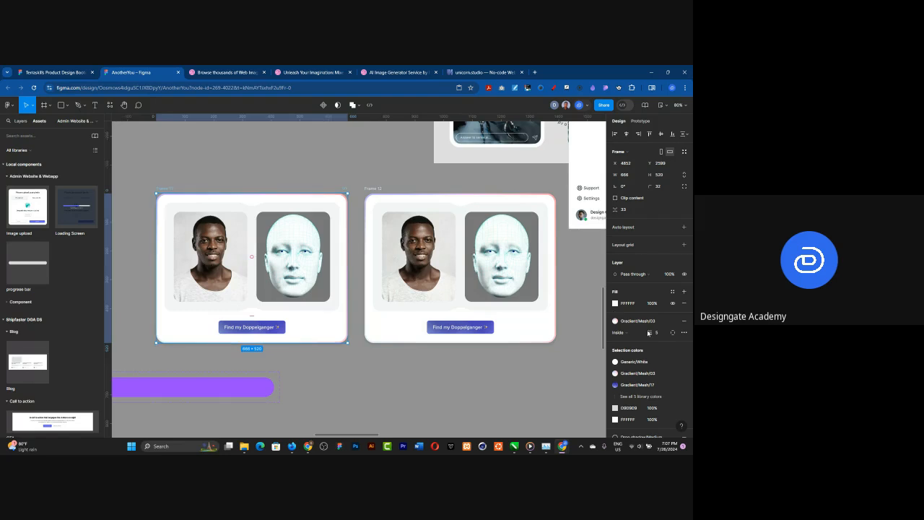
{"action": "left_click", "coordinate": [672, 321]}
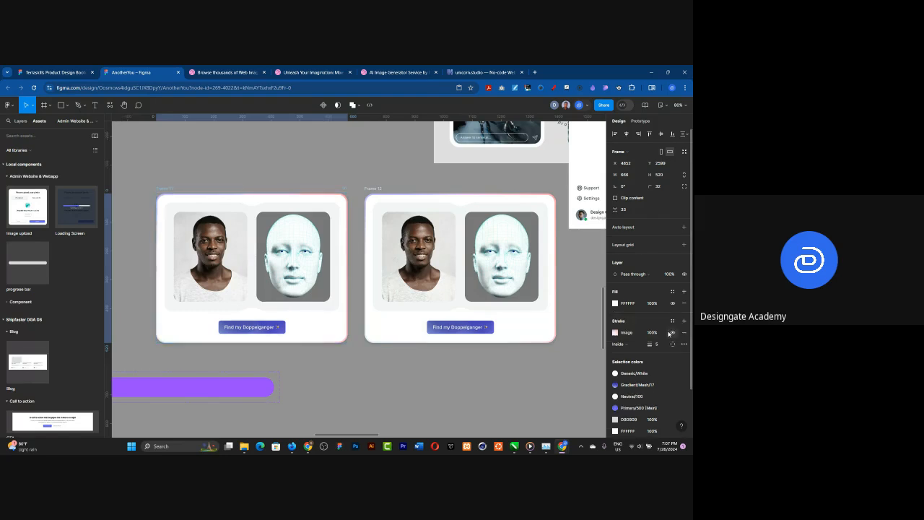
{"action": "left_click", "coordinate": [459, 257]}
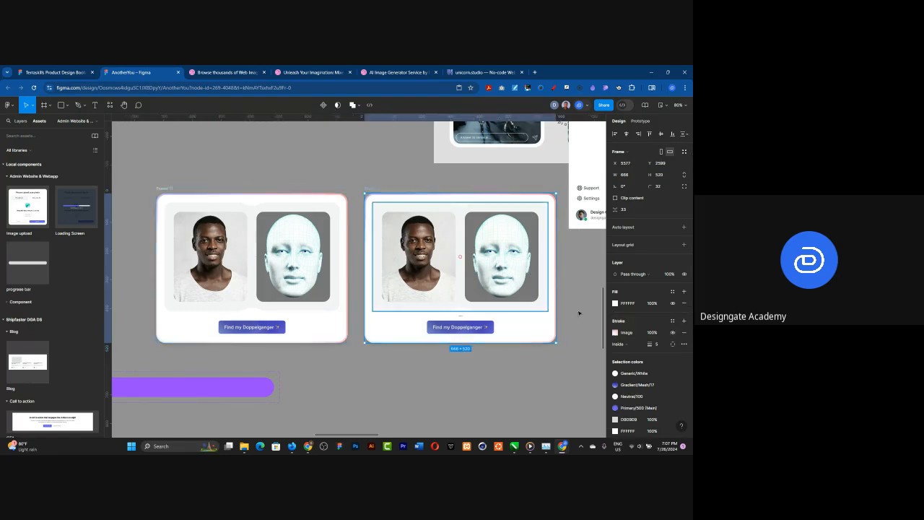
Step: Set the image stroke of the duplicated card to Crop mode
{"action": "left_click", "coordinate": [614, 332]}
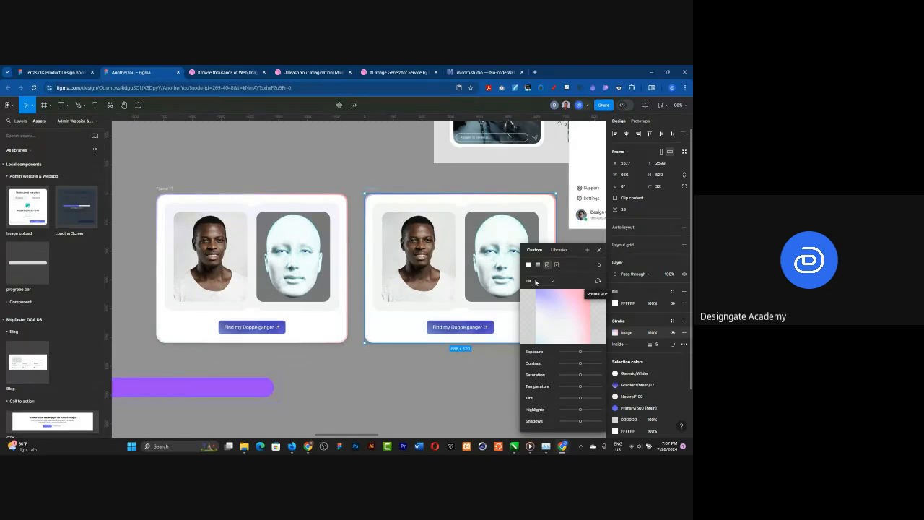
{"action": "left_click", "coordinate": [535, 281]}
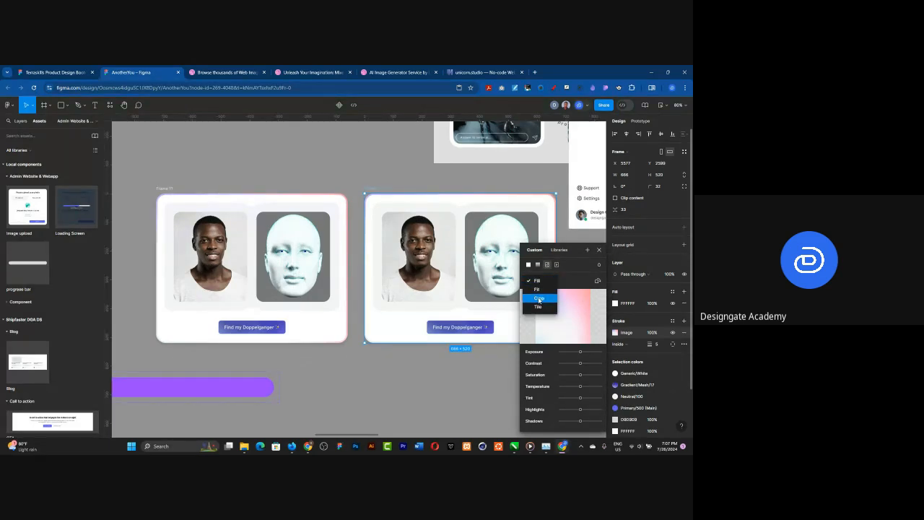
{"action": "left_click", "coordinate": [538, 299]}
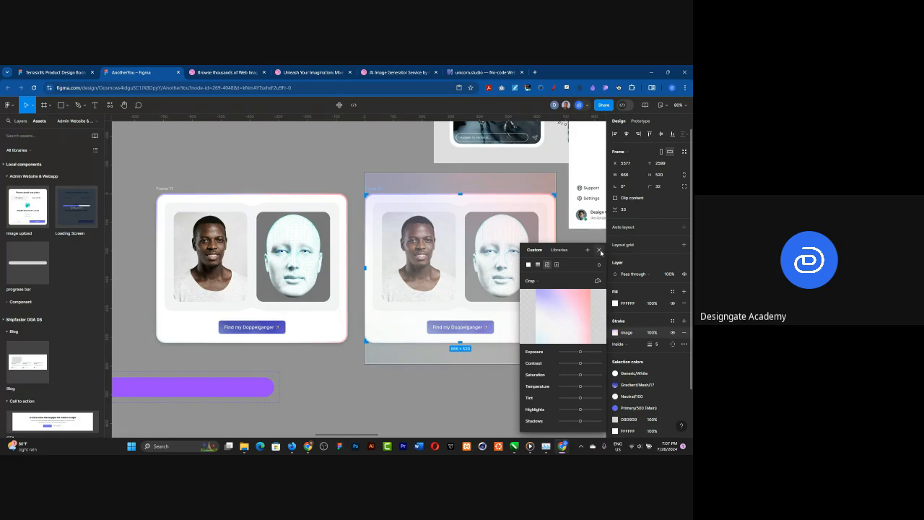
{"action": "key", "text": "Escape"}
Step: Rotate the cropped gradient image in the duplicated card's stroke so its border colours differ from the original's
{"action": "left_click", "coordinate": [543, 218]}
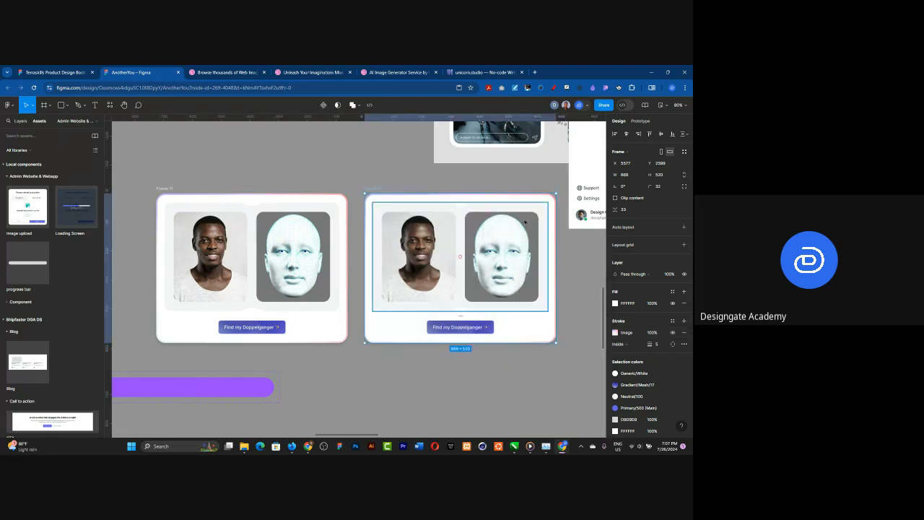
{"action": "left_click", "coordinate": [615, 332]}
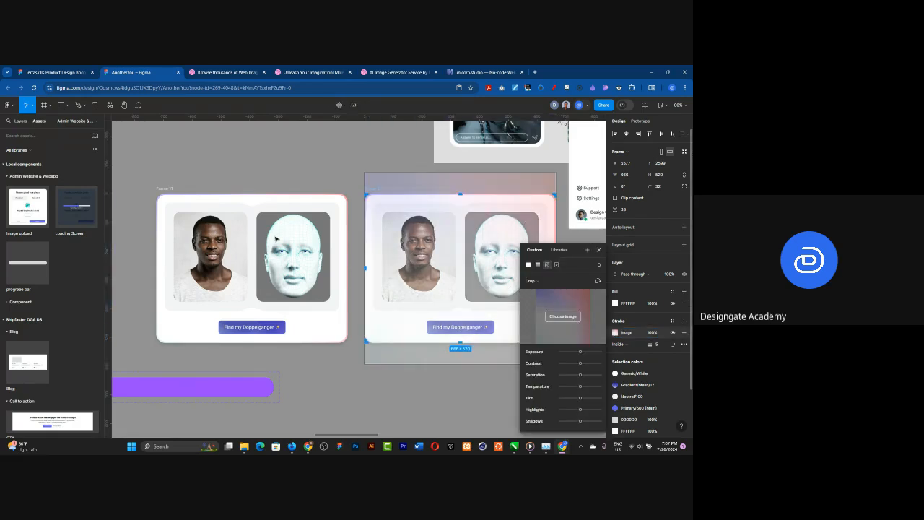
{"action": "scroll", "coordinate": [235, 201], "scroll_direction": "down", "scroll_amount": 5}
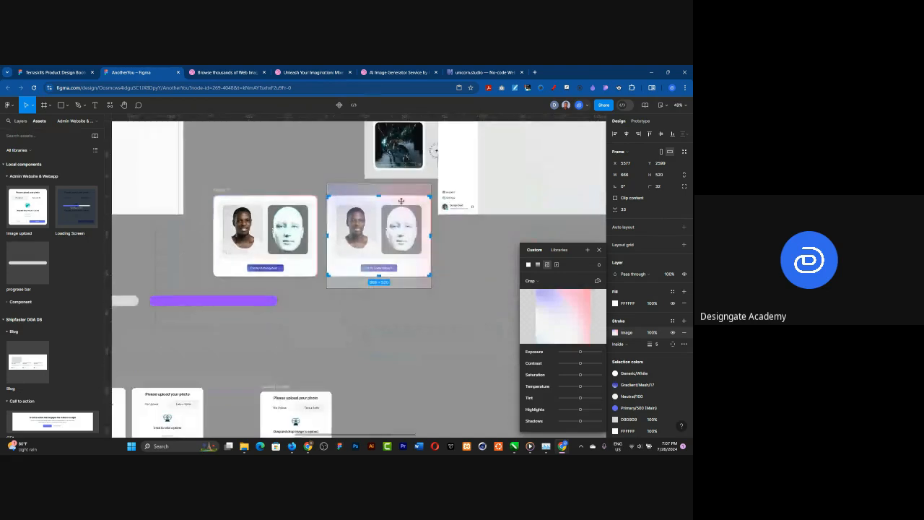
{"action": "left_click_drag", "start_coordinate": [433, 177], "coordinate": [449, 307]}
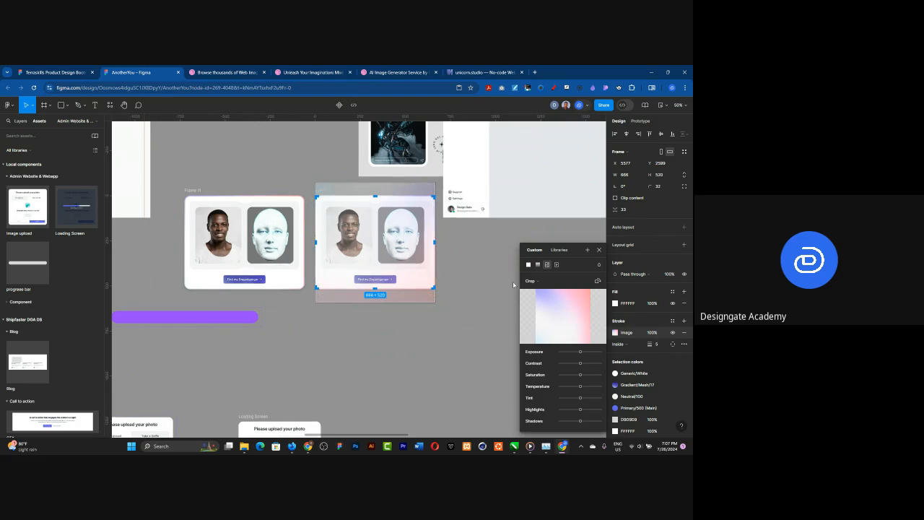
{"action": "key", "text": "Escape"}
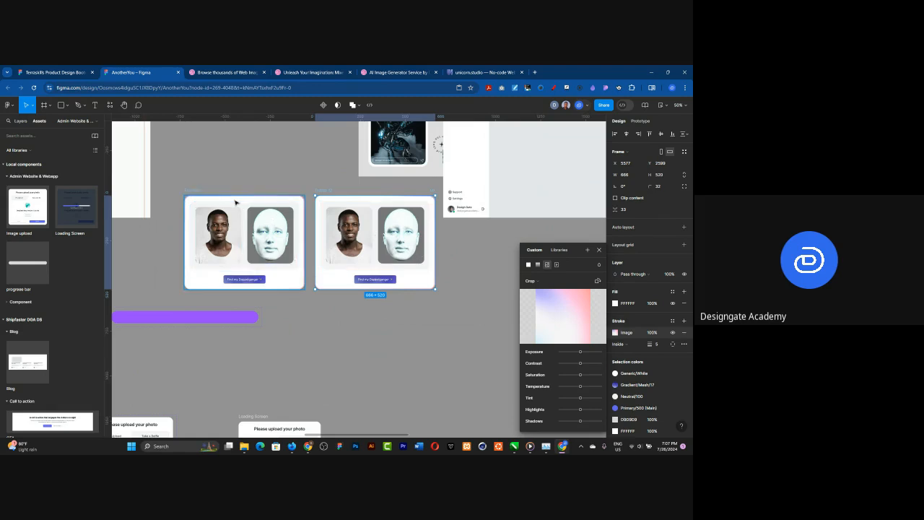
{"action": "scroll", "coordinate": [235, 202], "scroll_direction": "up", "scroll_amount": 3}
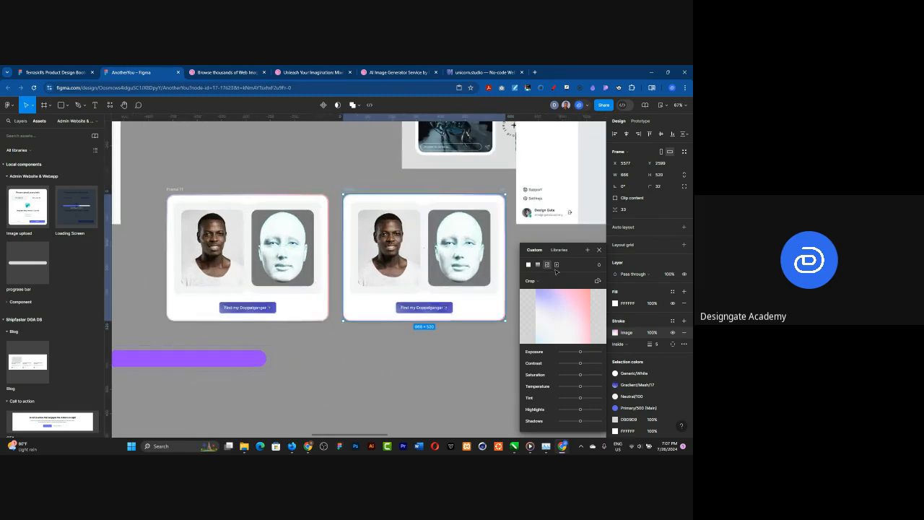
{"action": "key", "text": "Escape"}
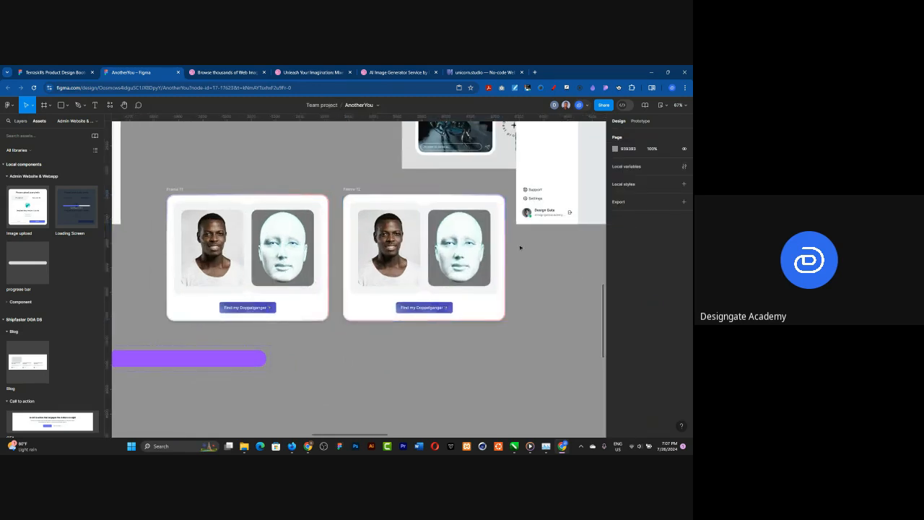
Step: Combine the two photo comparison cards into a component set
{"action": "left_click", "coordinate": [172, 189]}
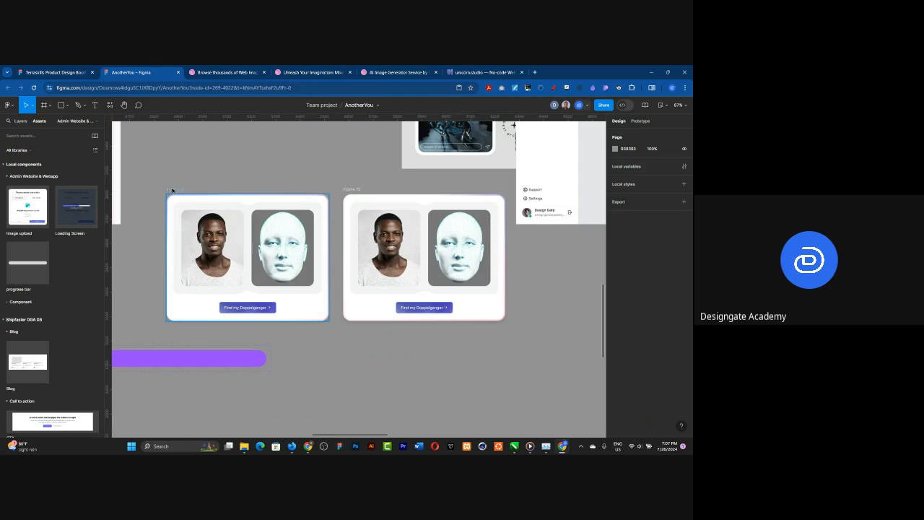
{"action": "left_click", "coordinate": [349, 189], "text": "shift"}
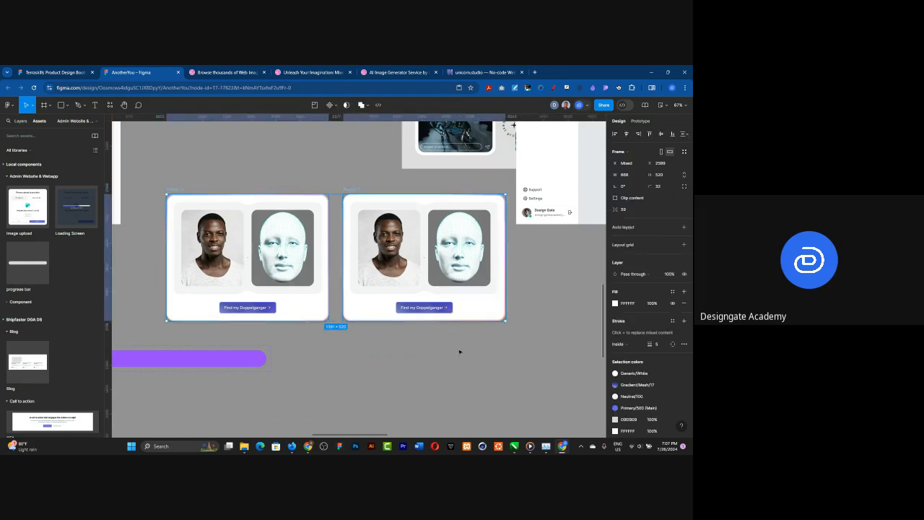
{"action": "left_click", "coordinate": [334, 105]}
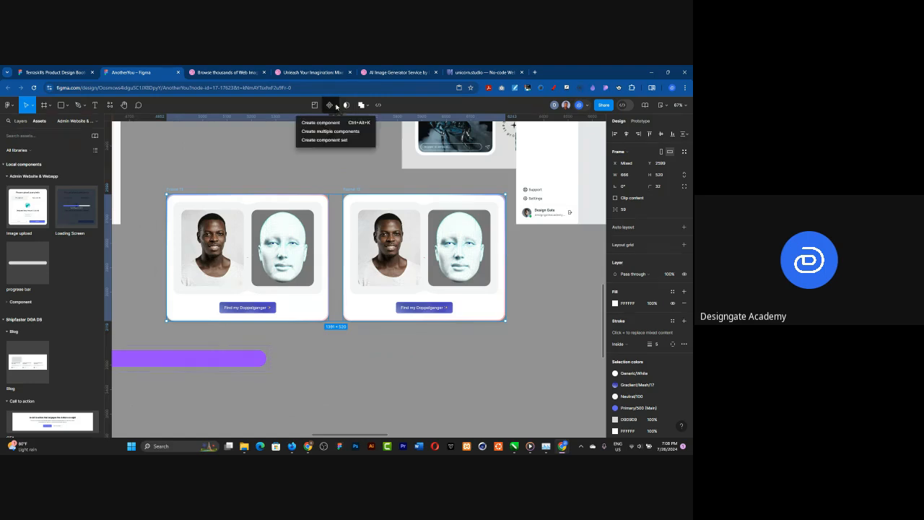
{"action": "left_click", "coordinate": [328, 141]}
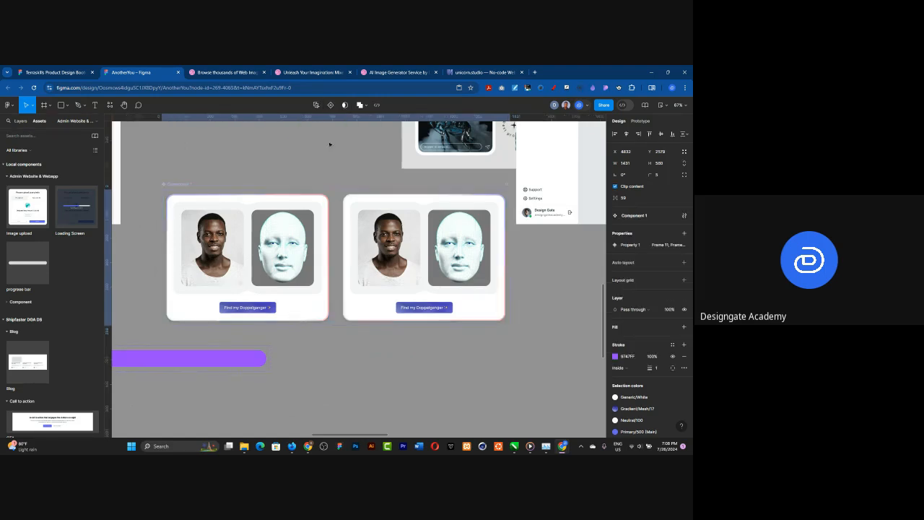
Step: Rename the photo comparison component set as Image uploaded
{"action": "double_click", "coordinate": [174, 184]}
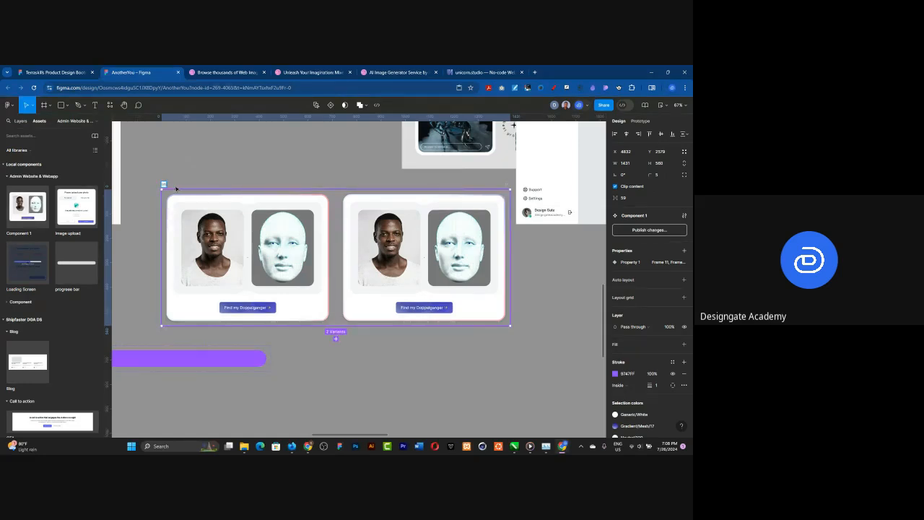
{"action": "type", "text": "Image uploaded"}
{"action": "key", "text": "Return"}
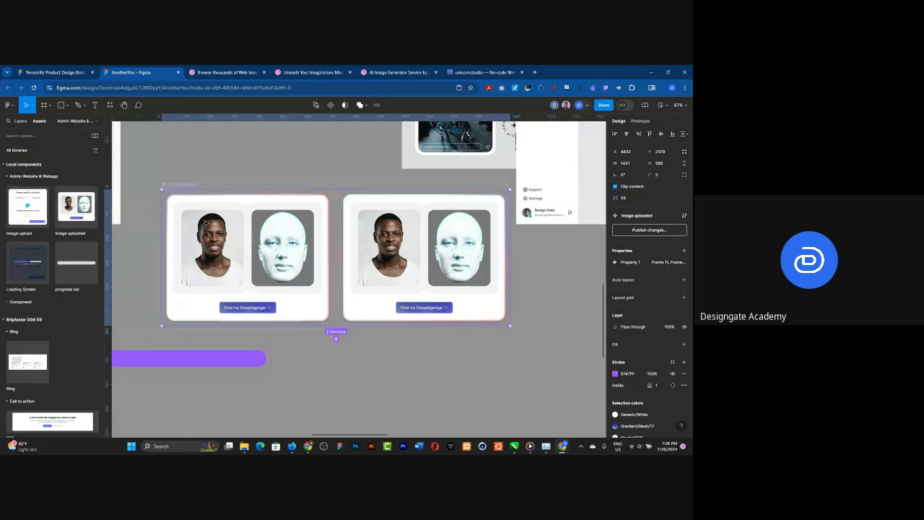
Step: Add a prototype interaction from the first Image uploaded variant to the second, triggered After delay
{"action": "key", "text": "shift+e"}
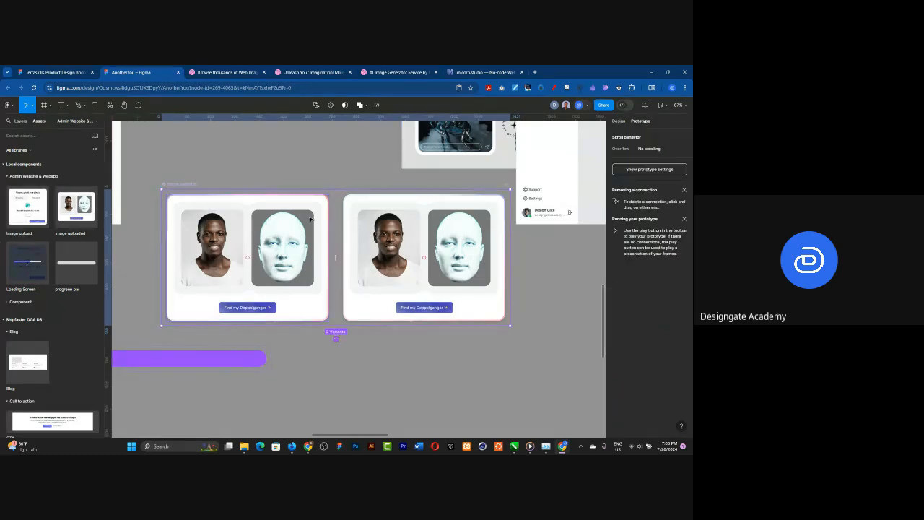
{"action": "left_click", "coordinate": [311, 219]}
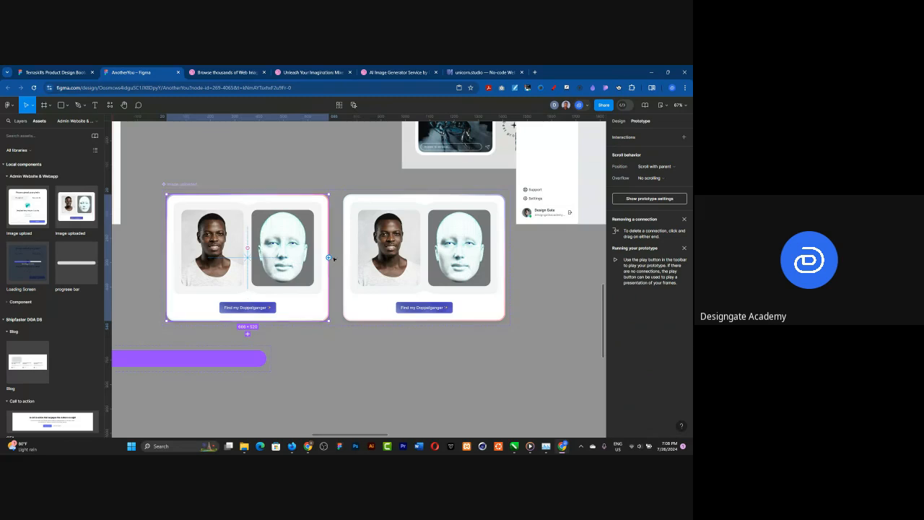
{"action": "left_click_drag", "start_coordinate": [330, 257], "coordinate": [345, 257]}
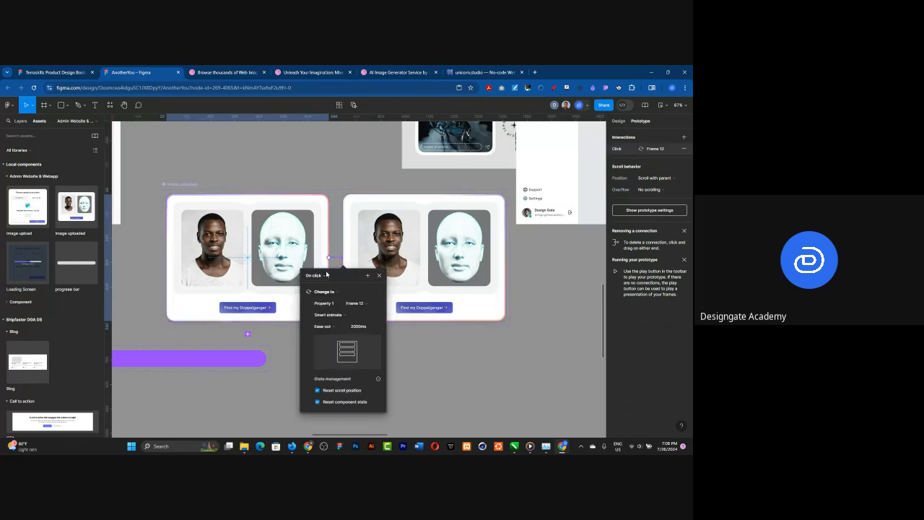
{"action": "left_click", "coordinate": [321, 276]}
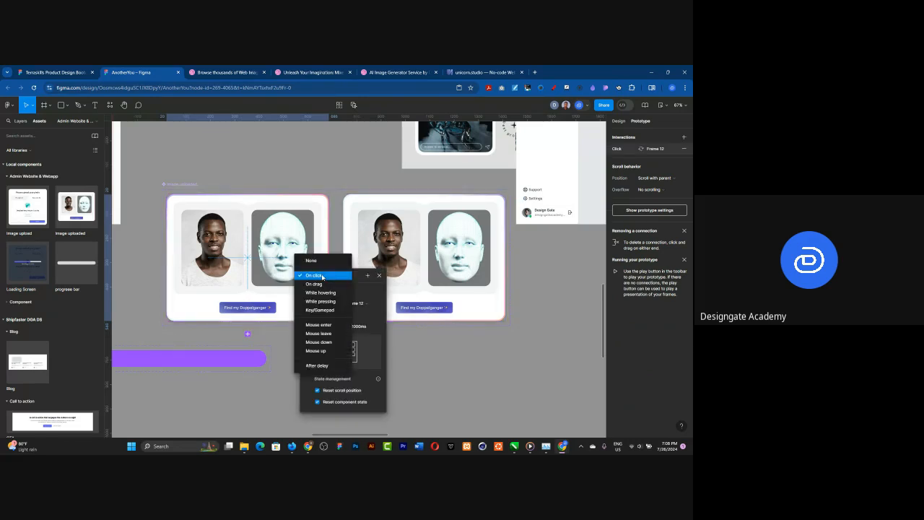
{"action": "left_click", "coordinate": [323, 365]}
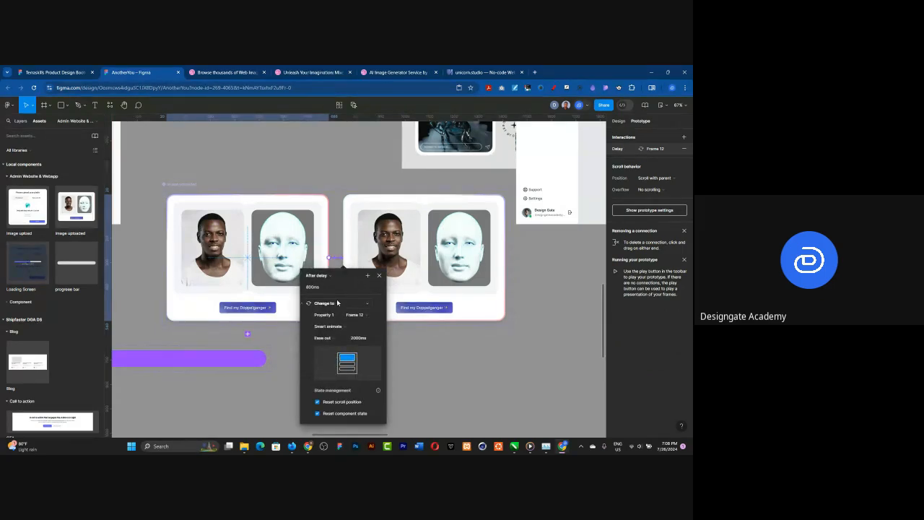
Step: Set that interaction's delay to 1 ms and its Smart animate easing to Gentle
{"action": "left_click", "coordinate": [316, 287]}
{"action": "type", "text": "1"}
{"action": "key", "text": "Return"}
{"action": "left_click", "coordinate": [324, 338]}
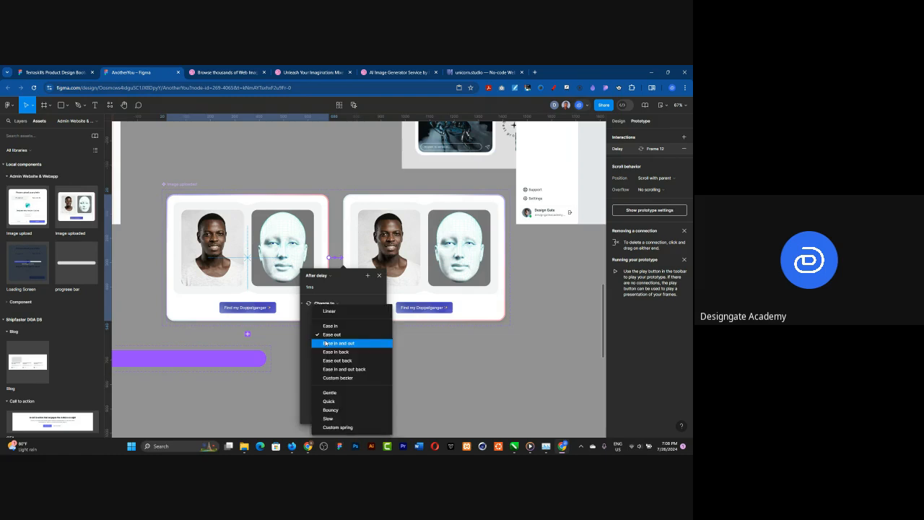
{"action": "left_click", "coordinate": [342, 392]}
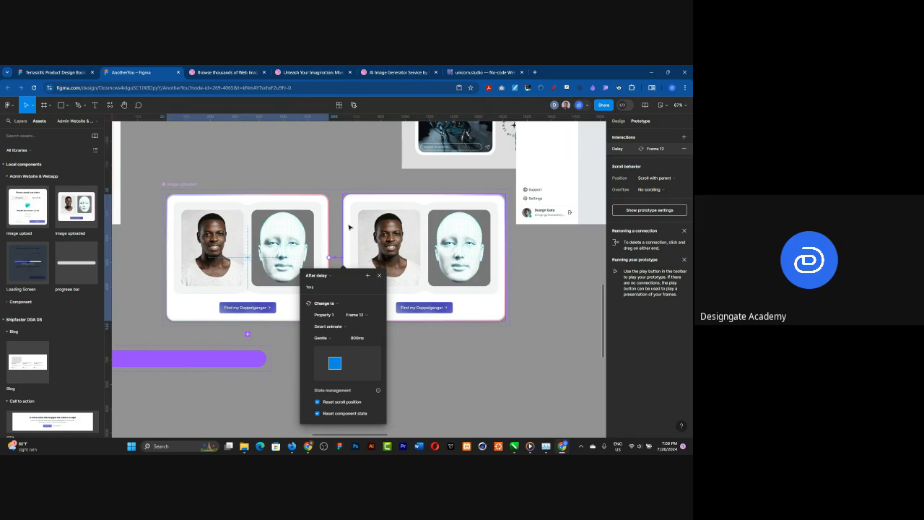
Step: Link the second Image uploaded variant back to the first with an After delay trigger of 1 ms
{"action": "left_click", "coordinate": [350, 229]}
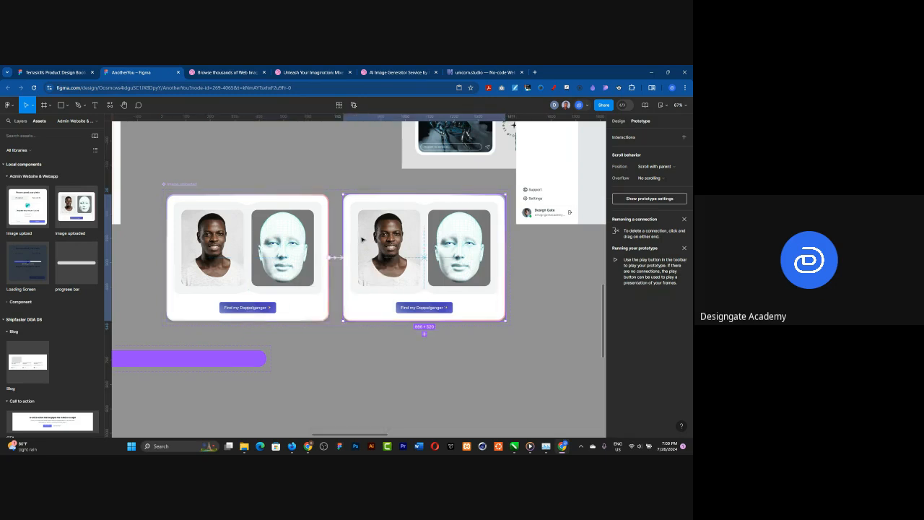
{"action": "left_click", "coordinate": [327, 272]}
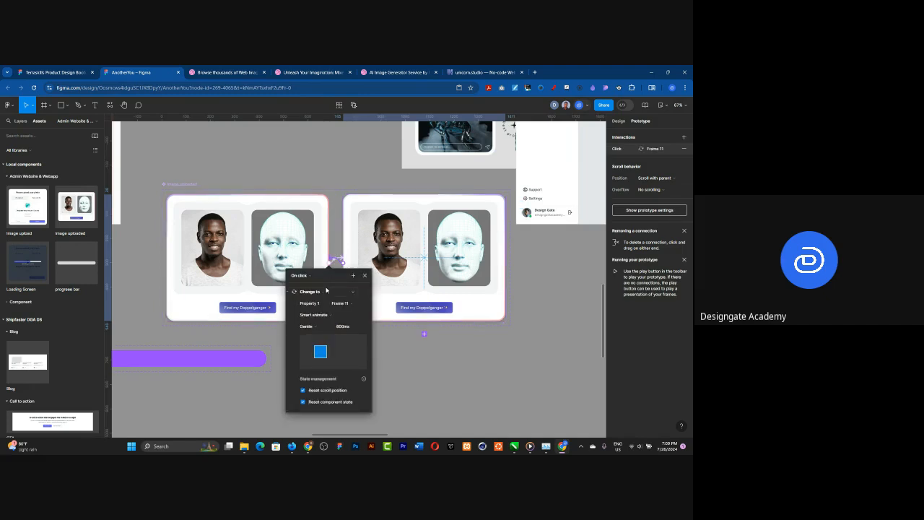
{"action": "left_click", "coordinate": [308, 275]}
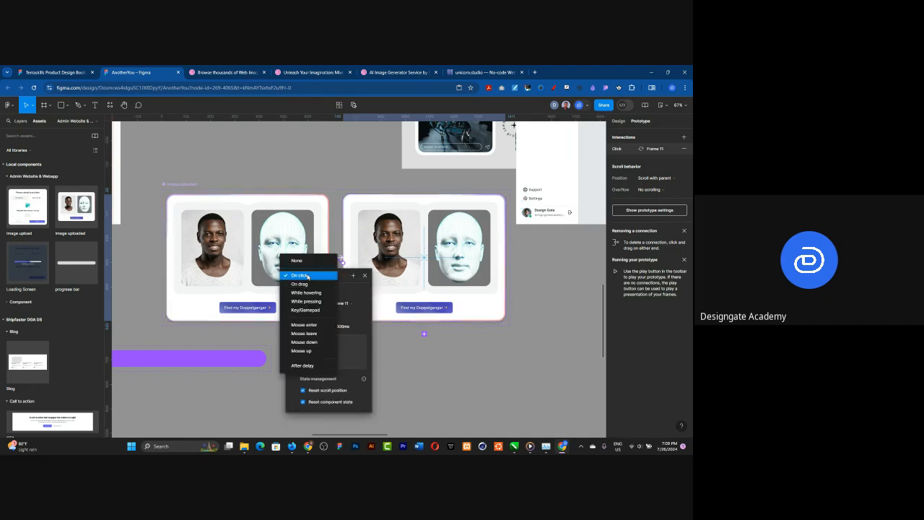
{"action": "left_click", "coordinate": [304, 366]}
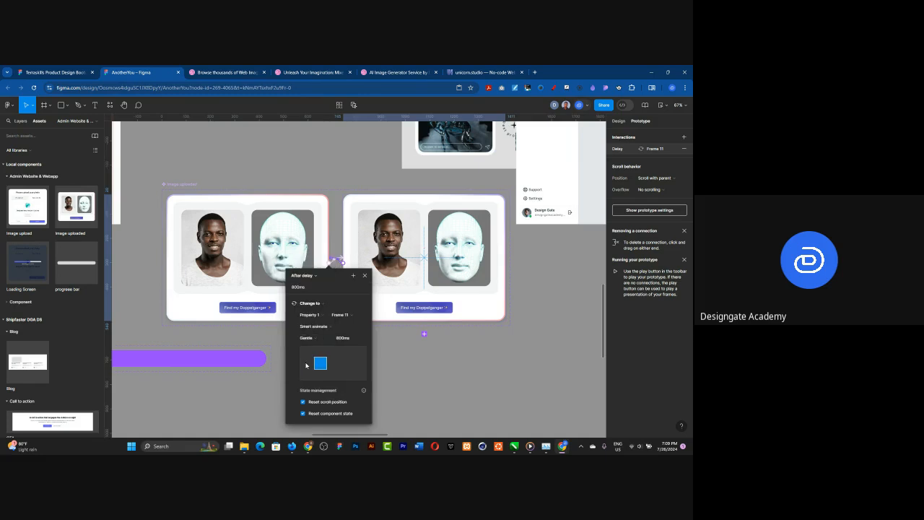
{"action": "left_click", "coordinate": [302, 288]}
{"action": "type", "text": "1"}
{"action": "left_click", "coordinate": [503, 358]}
Step: Place an Image uploaded instance on the empty Image Uploaded Page and centre it in the content area
{"action": "scroll", "coordinate": [549, 343], "scroll_direction": "down", "scroll_amount": 5}
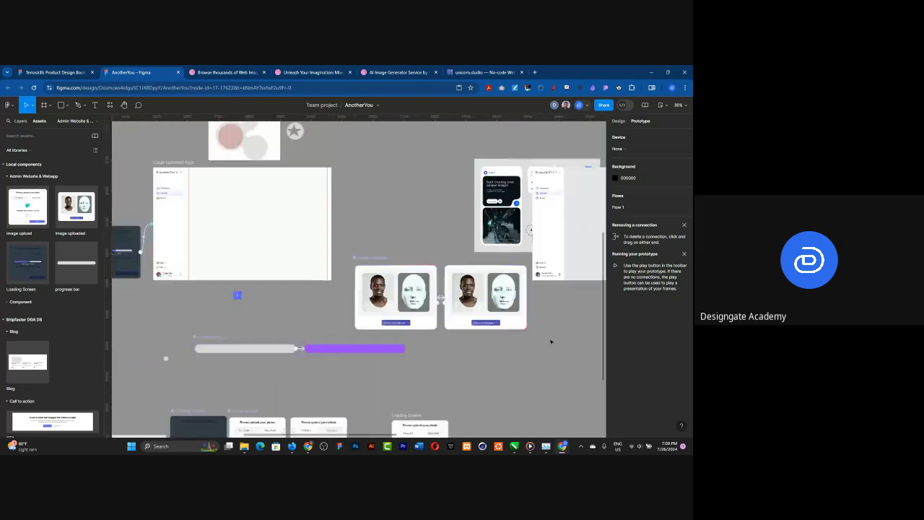
{"action": "scroll", "coordinate": [353, 247], "scroll_direction": "up", "scroll_amount": 4}
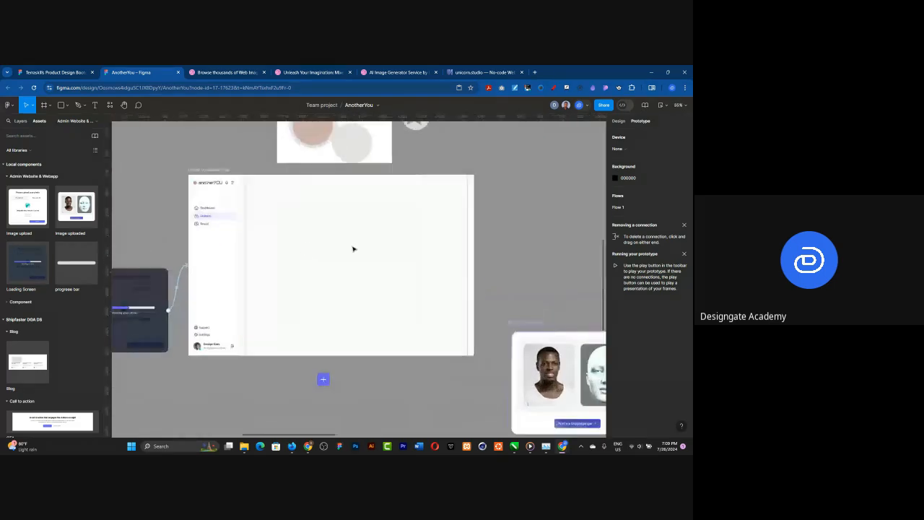
{"action": "left_click", "coordinate": [619, 121]}
{"action": "left_click_drag", "start_coordinate": [70, 209], "coordinate": [367, 278]}
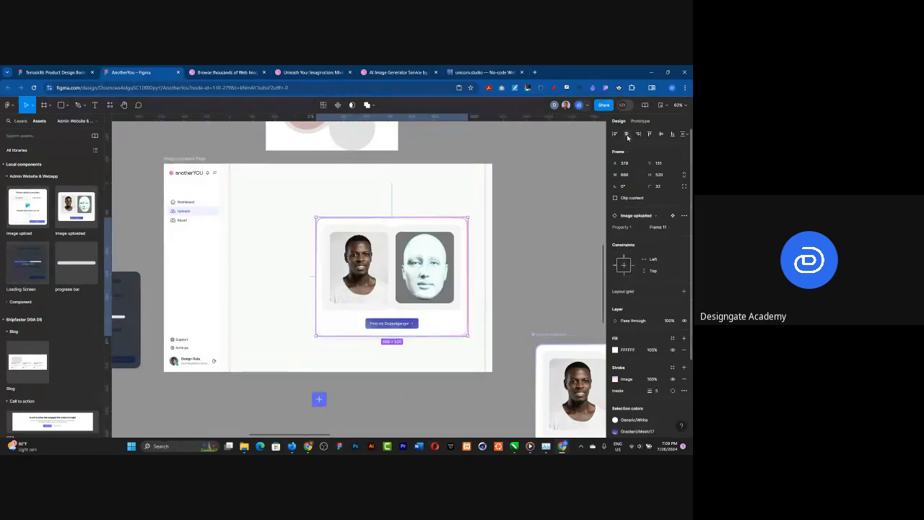
{"action": "key", "text": "ctrl+z"}
{"action": "key", "text": "ctrl+z"}
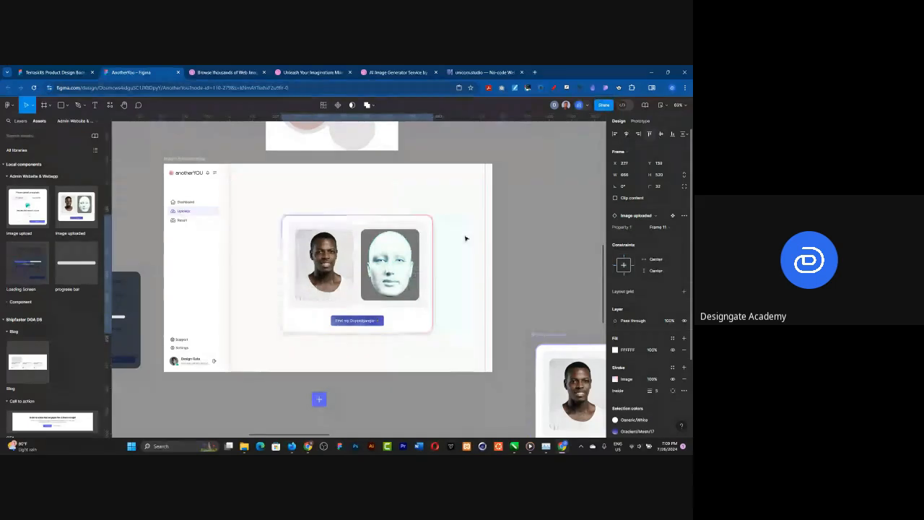
{"action": "left_click", "coordinate": [156, 205]}
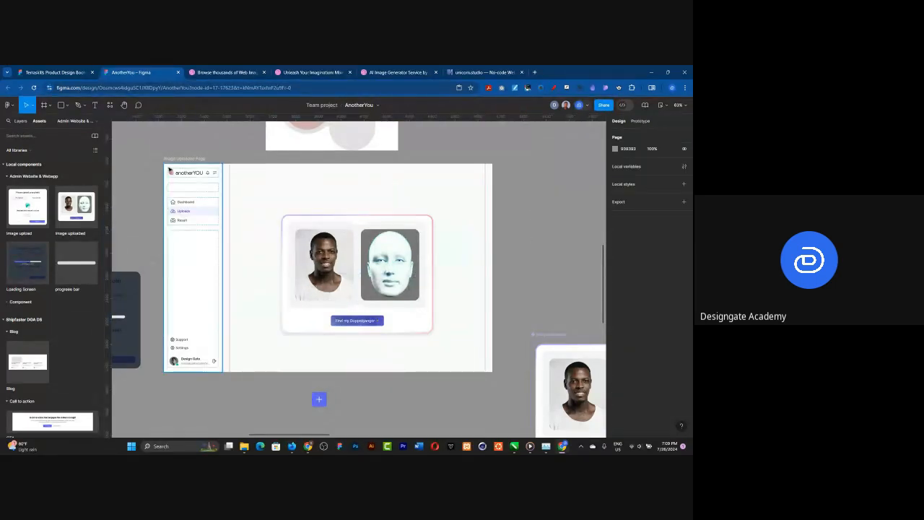
Step: Move the progress bar instance out of the uploads page onto the empty canvas above the Image upload frames
{"action": "scroll", "coordinate": [507, 221], "scroll_direction": "down", "scroll_amount": 1}
{"action": "scroll", "coordinate": [462, 220], "scroll_direction": "down", "scroll_amount": 1}
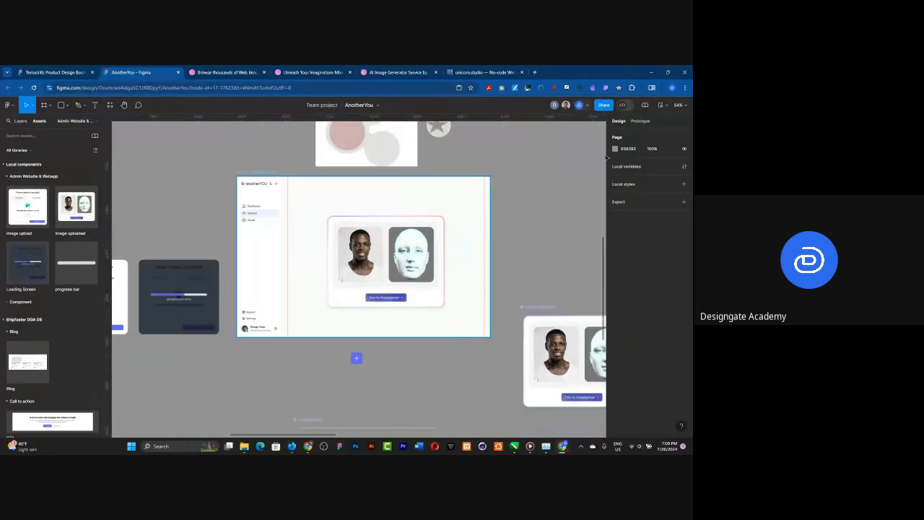
{"action": "scroll", "coordinate": [537, 209], "scroll_direction": "down", "scroll_amount": 5}
{"action": "scroll", "coordinate": [546, 211], "scroll_direction": "down", "scroll_amount": 1}
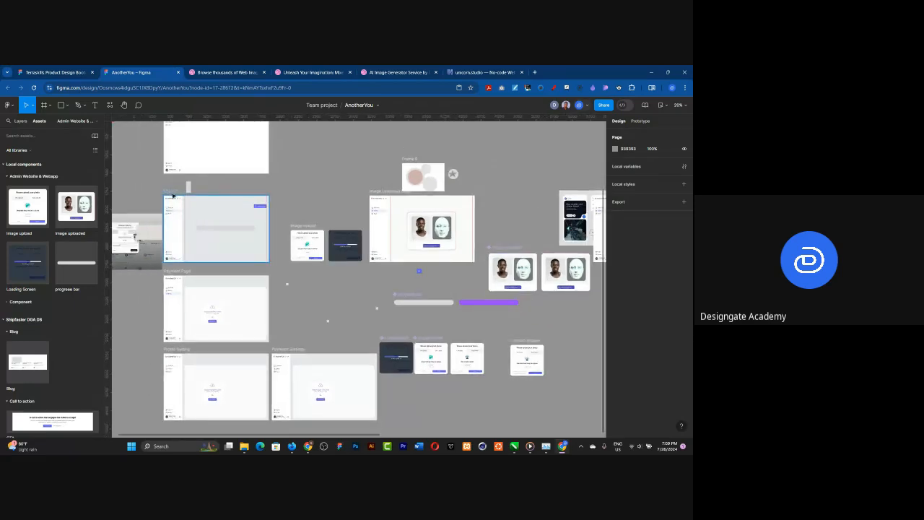
{"action": "left_click", "coordinate": [170, 192]}
{"action": "left_click", "coordinate": [207, 230]}
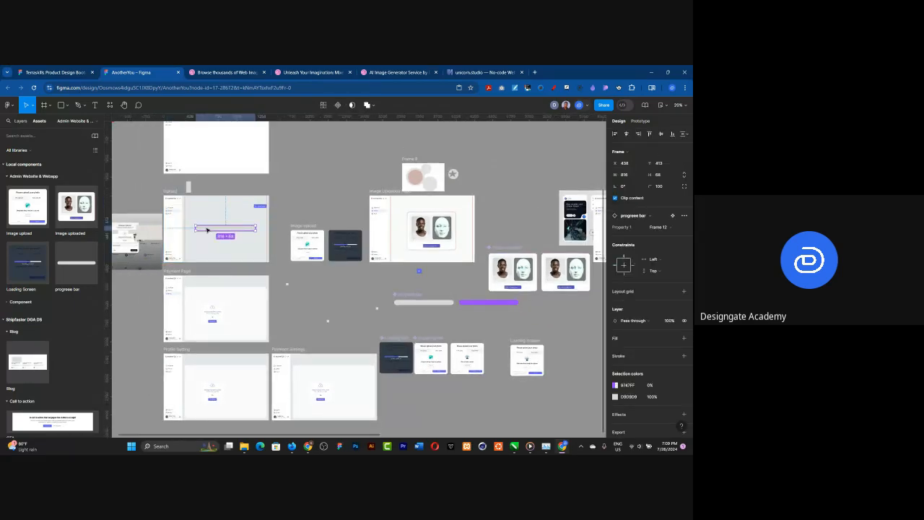
{"action": "left_click_drag", "start_coordinate": [206, 229], "coordinate": [332, 160]}
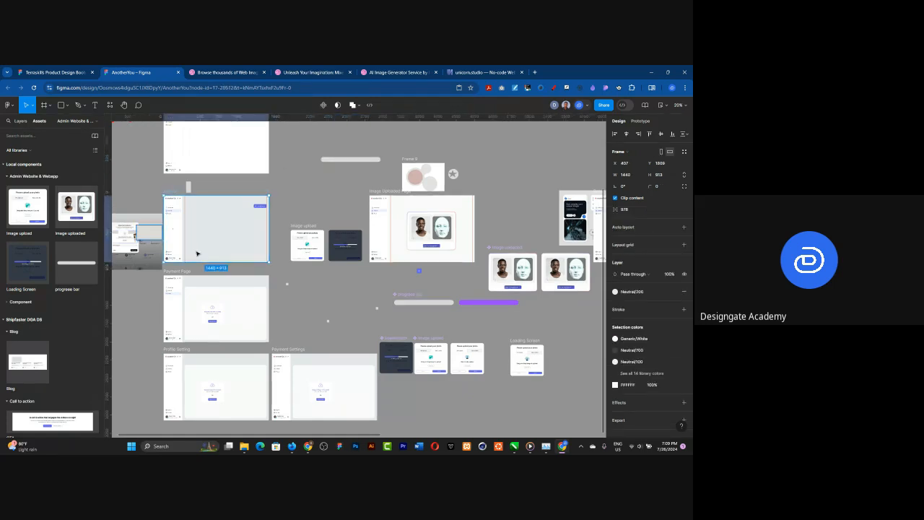
Step: Preview the prototype from the uploads page, run the image upload through to the photo comparison card, and close the preview
{"action": "left_click", "coordinate": [665, 105]}
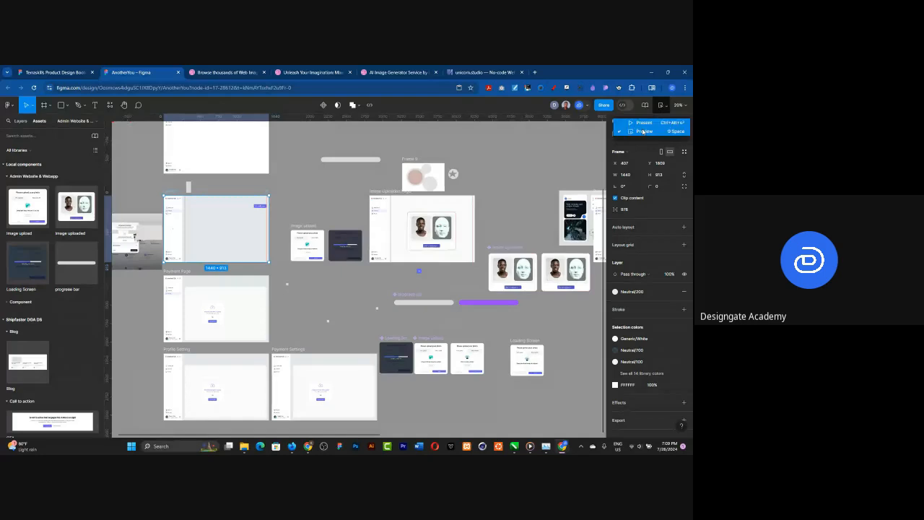
{"action": "left_click", "coordinate": [643, 130]}
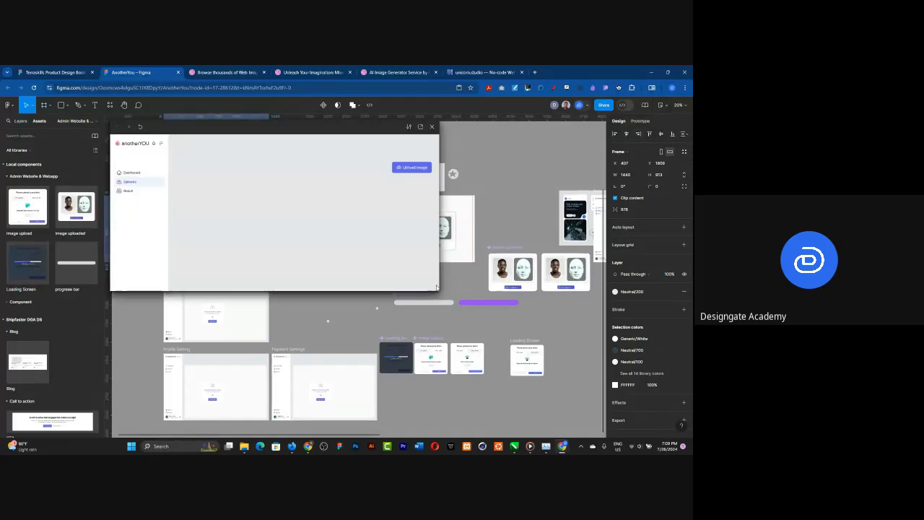
{"action": "left_click_drag", "start_coordinate": [439, 291], "coordinate": [593, 420]}
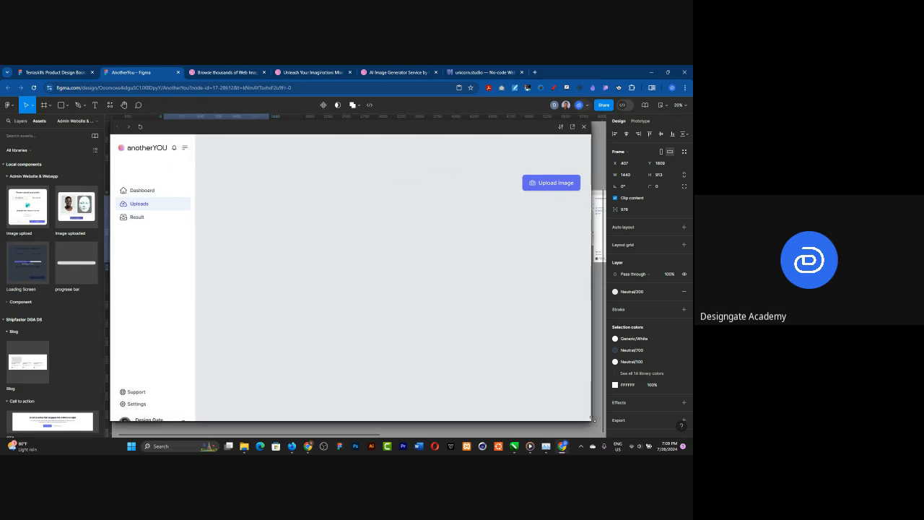
{"action": "left_click", "coordinate": [553, 184]}
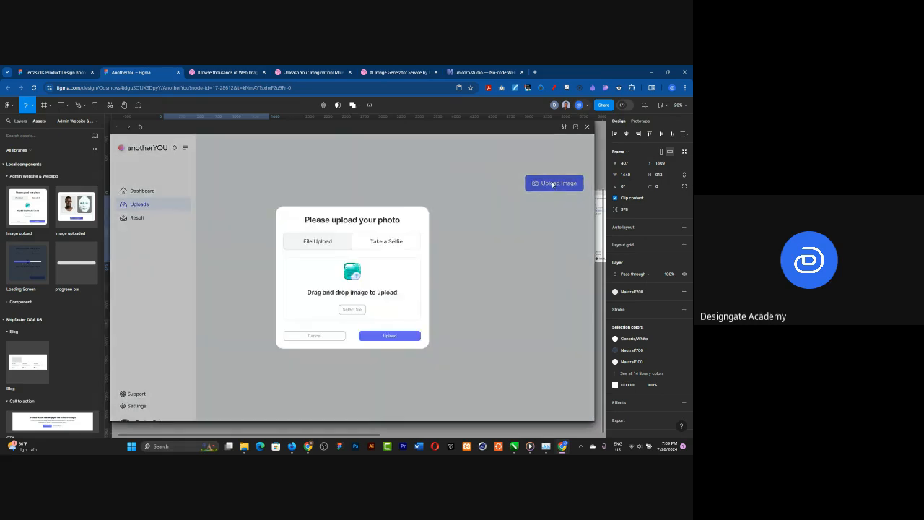
{"action": "left_click", "coordinate": [382, 337]}
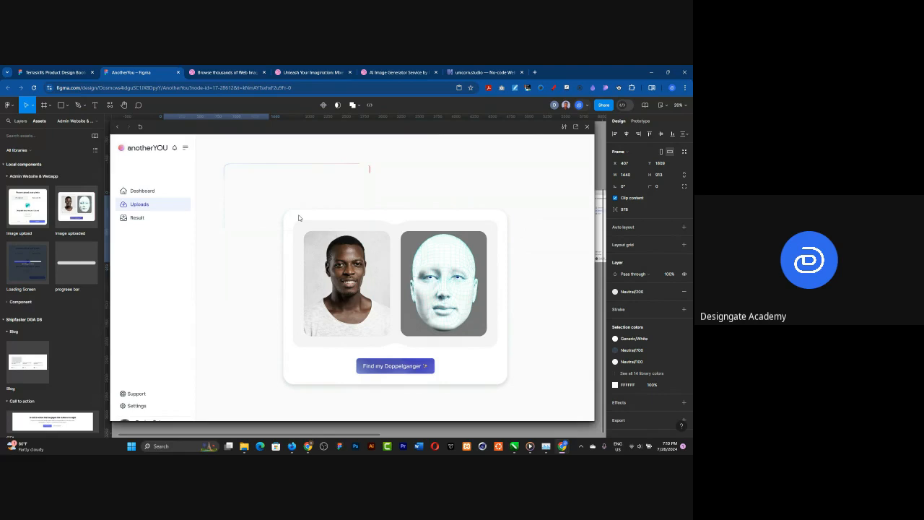
{"action": "scroll", "coordinate": [298, 218], "scroll_direction": "down", "scroll_amount": 1}
{"action": "scroll", "coordinate": [588, 131], "scroll_direction": "down", "scroll_amount": 4}
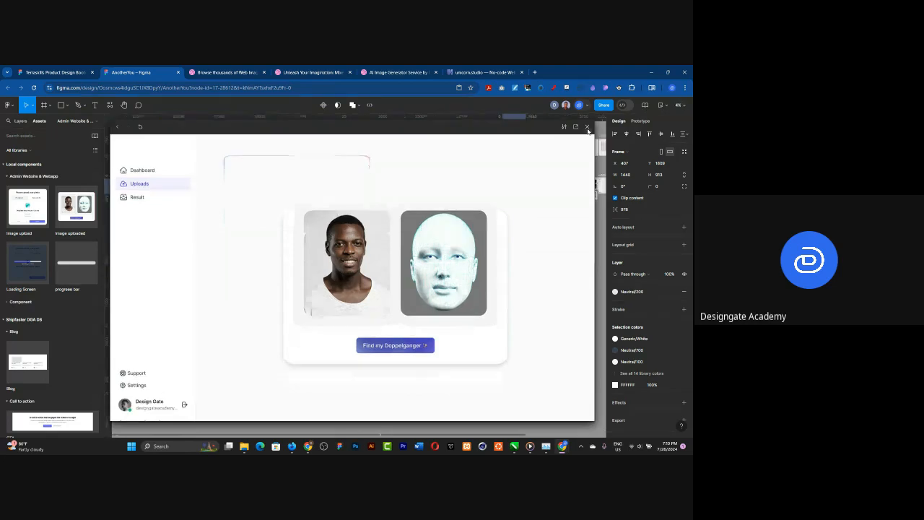
{"action": "left_click", "coordinate": [586, 128]}
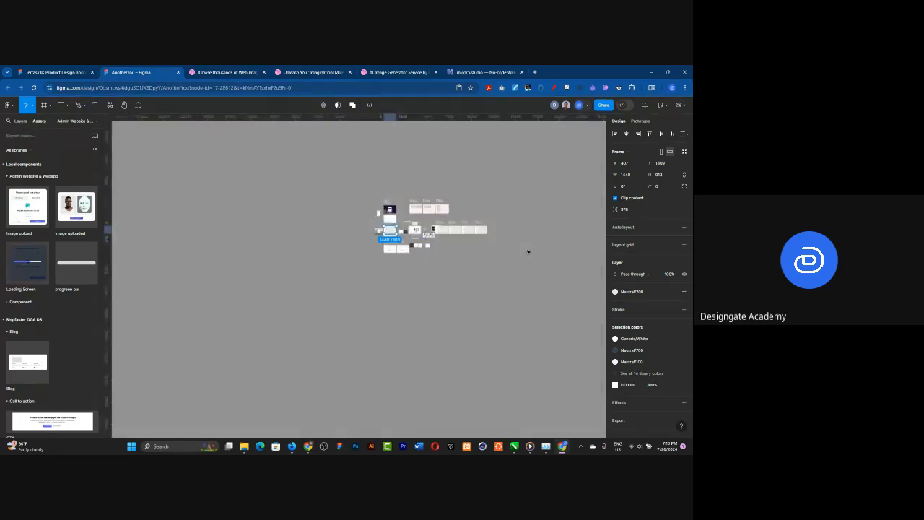
Step: Set the animation duration of the first-to-second variant interaction in the Image uploaded component set to 40 ms
{"action": "scroll", "coordinate": [433, 253], "scroll_direction": "up", "scroll_amount": 5}
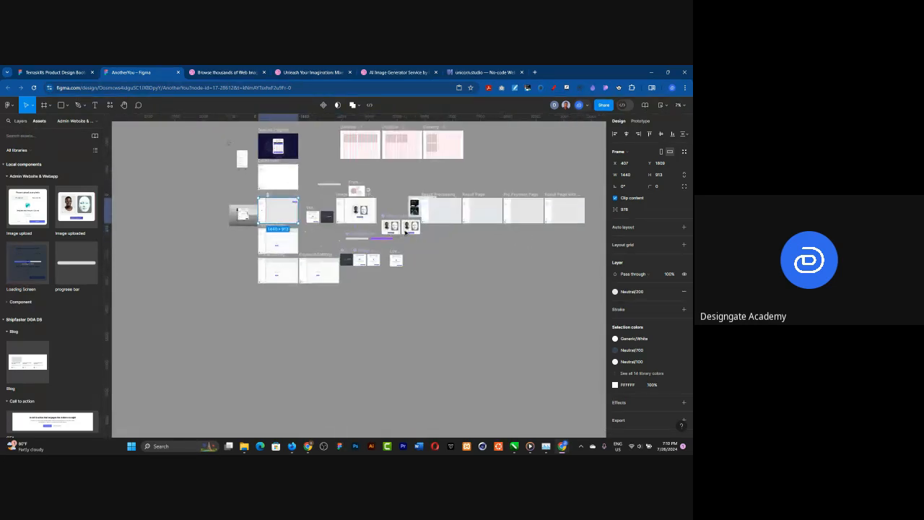
{"action": "scroll", "coordinate": [405, 232], "scroll_direction": "up", "scroll_amount": 6}
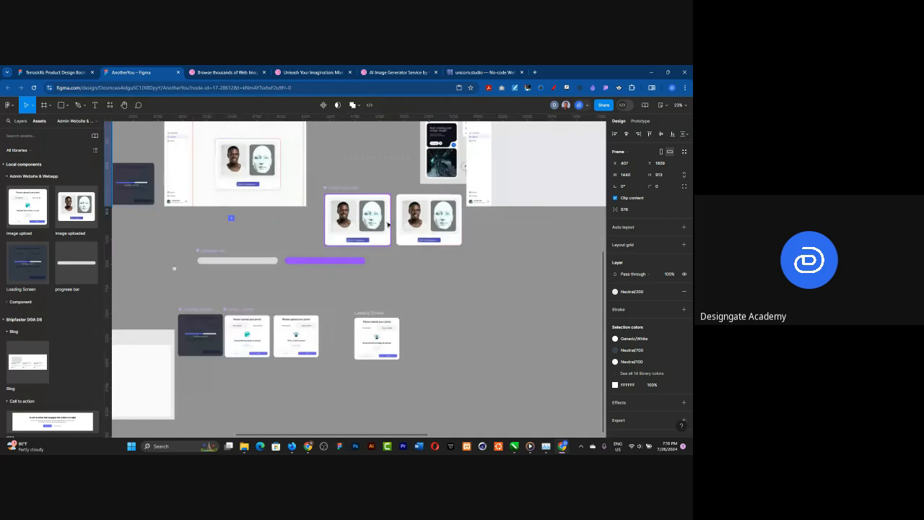
{"action": "scroll", "coordinate": [389, 224], "scroll_direction": "up", "scroll_amount": 8}
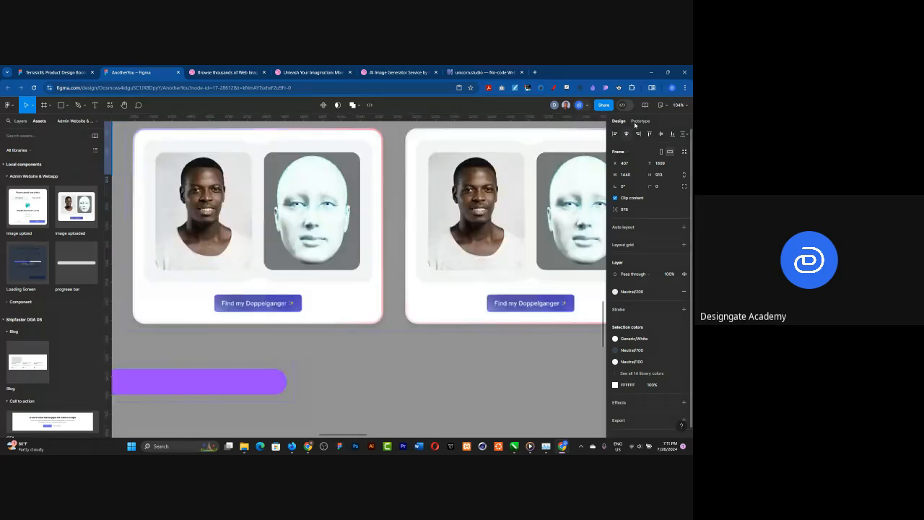
{"action": "left_click", "coordinate": [638, 121]}
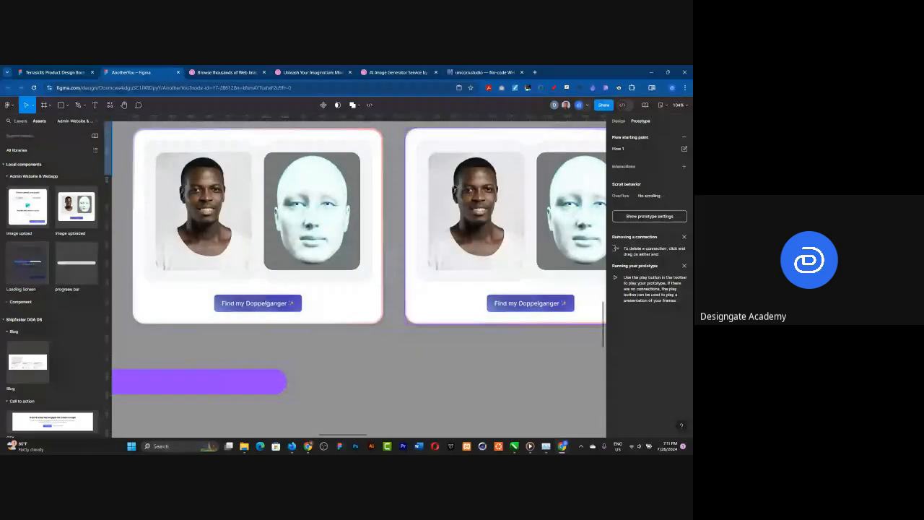
{"action": "left_click", "coordinate": [380, 241]}
{"action": "left_click", "coordinate": [396, 229]}
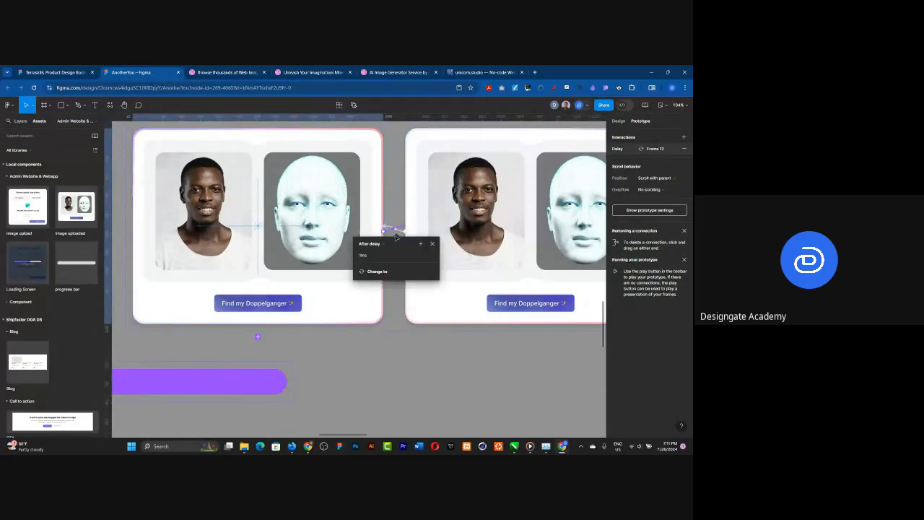
{"action": "left_click", "coordinate": [383, 271]}
{"action": "left_click", "coordinate": [411, 309]}
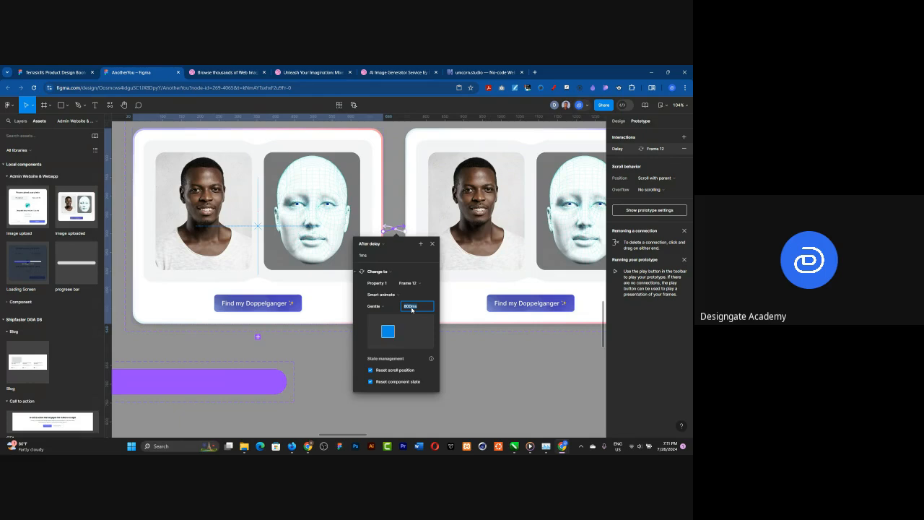
{"action": "type", "text": "4000"}
{"action": "key", "text": "Return"}
{"action": "left_click", "coordinate": [475, 370]}
Step: Set the animation duration of the second-to-first variant interaction in the Image uploaded component set to 4000 ms
{"action": "left_click", "coordinate": [387, 227]}
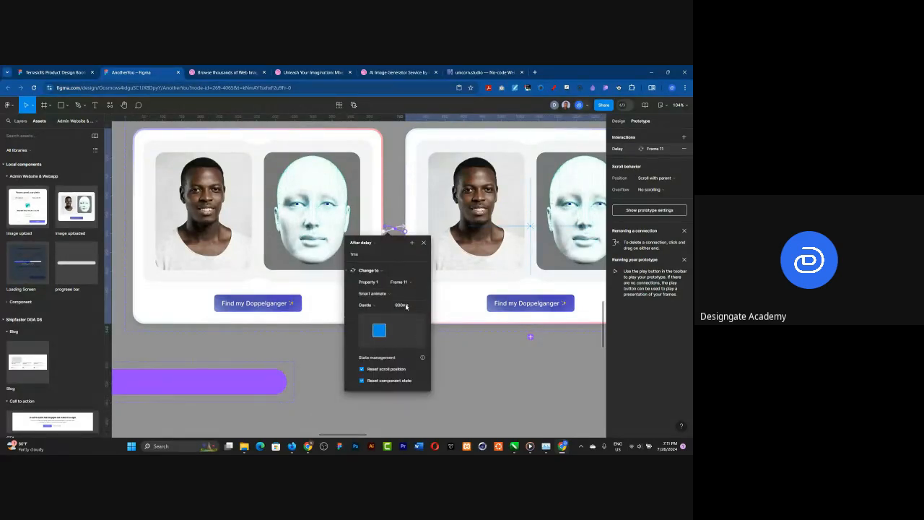
{"action": "left_click", "coordinate": [405, 305]}
{"action": "type", "text": "4000"}
{"action": "key", "text": "Return"}
{"action": "left_click", "coordinate": [472, 347]}
Step: Preview Flow 1 from the uploads page, run the image upload through to the animated photo comparison card, and close the preview
{"action": "scroll", "coordinate": [472, 347], "scroll_direction": "down", "scroll_amount": 5}
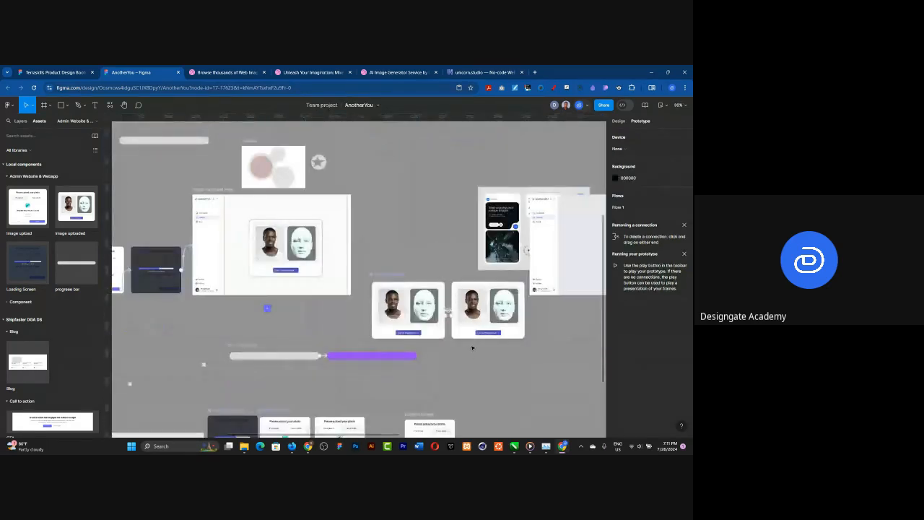
{"action": "scroll", "coordinate": [472, 347], "scroll_direction": "down", "scroll_amount": 3}
{"action": "scroll", "coordinate": [142, 299], "scroll_direction": "up", "scroll_amount": 1}
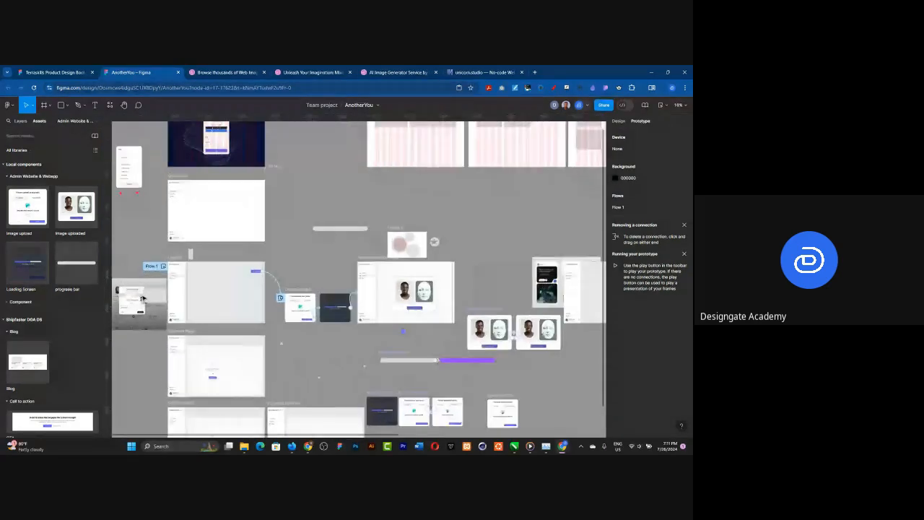
{"action": "scroll", "coordinate": [142, 298], "scroll_direction": "up", "scroll_amount": 5}
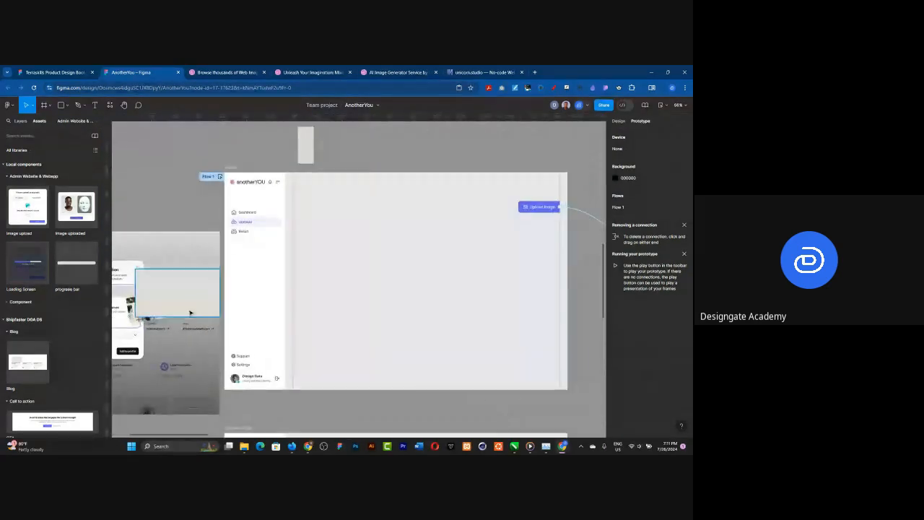
{"action": "left_click", "coordinate": [222, 171]}
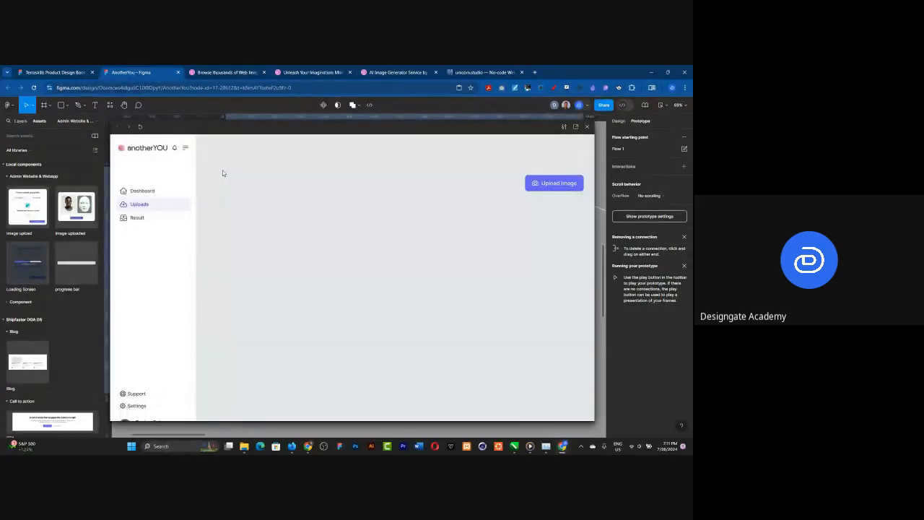
{"action": "left_click", "coordinate": [548, 184]}
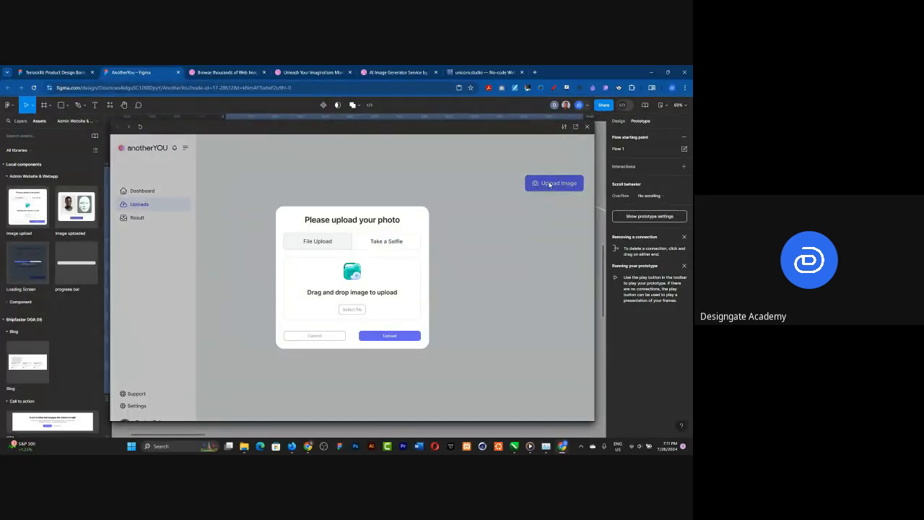
{"action": "left_click", "coordinate": [404, 335]}
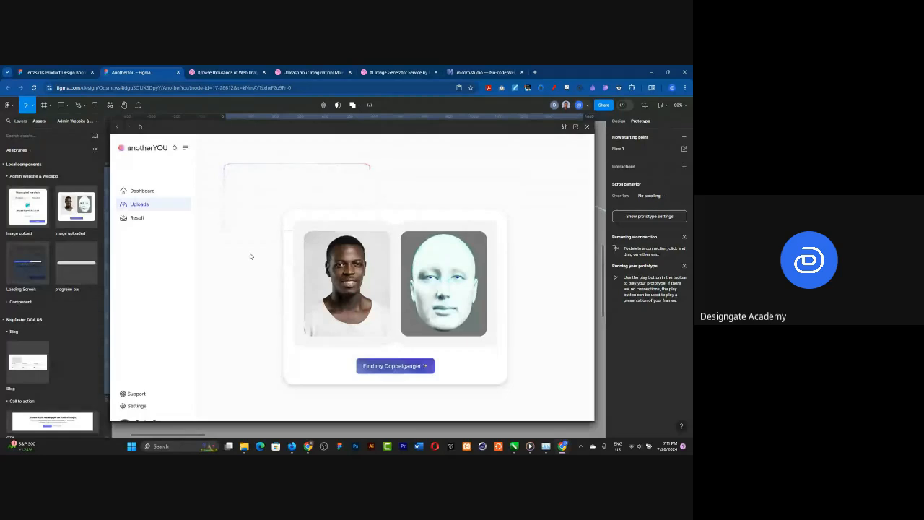
{"action": "key", "text": "Escape"}
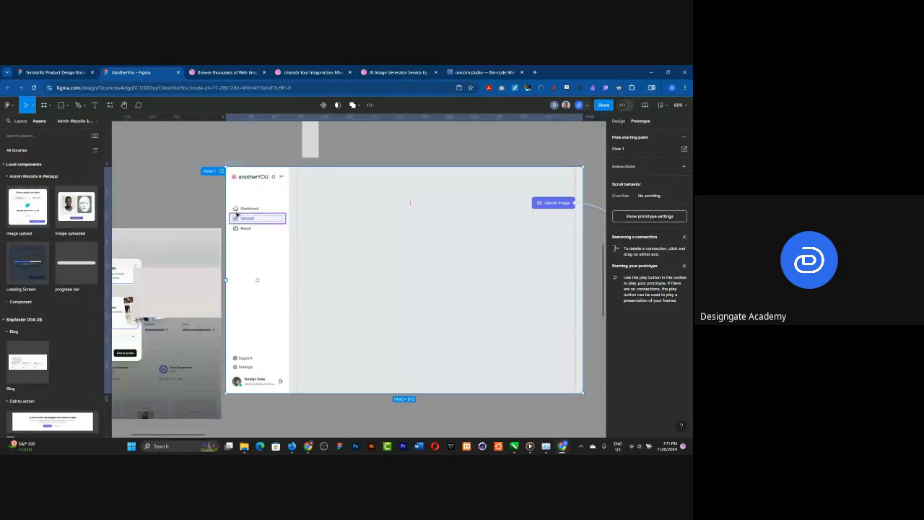
{"action": "scroll", "coordinate": [236, 213], "scroll_direction": "down", "scroll_amount": 10}
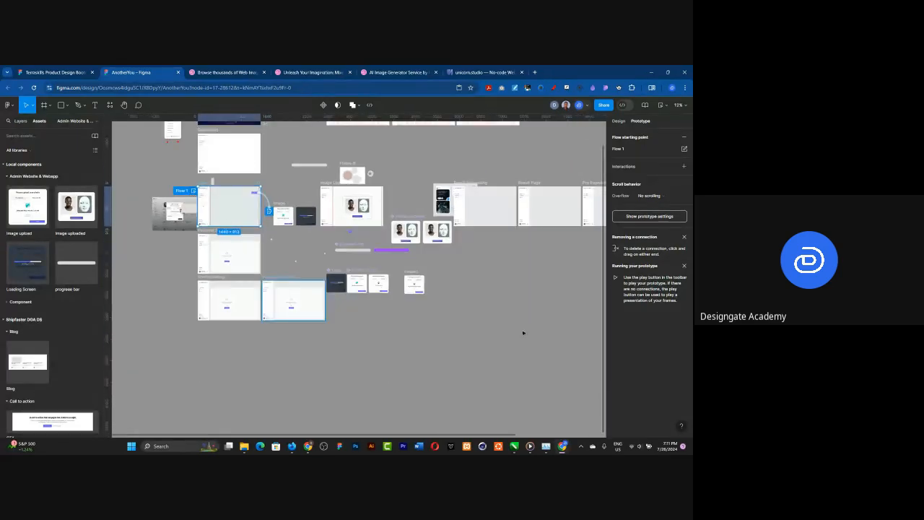
{"action": "scroll", "coordinate": [524, 332], "scroll_direction": "up", "scroll_amount": 5}
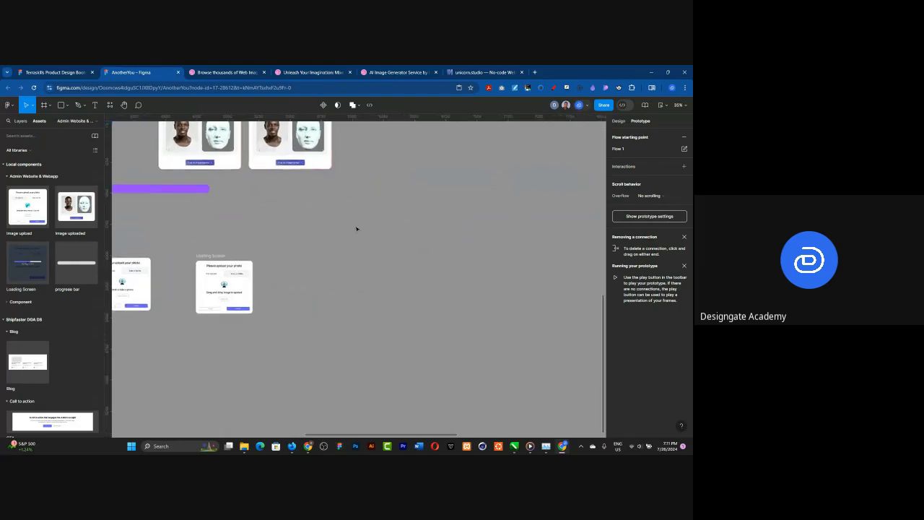
{"action": "scroll", "coordinate": [356, 229], "scroll_direction": "up", "scroll_amount": 2}
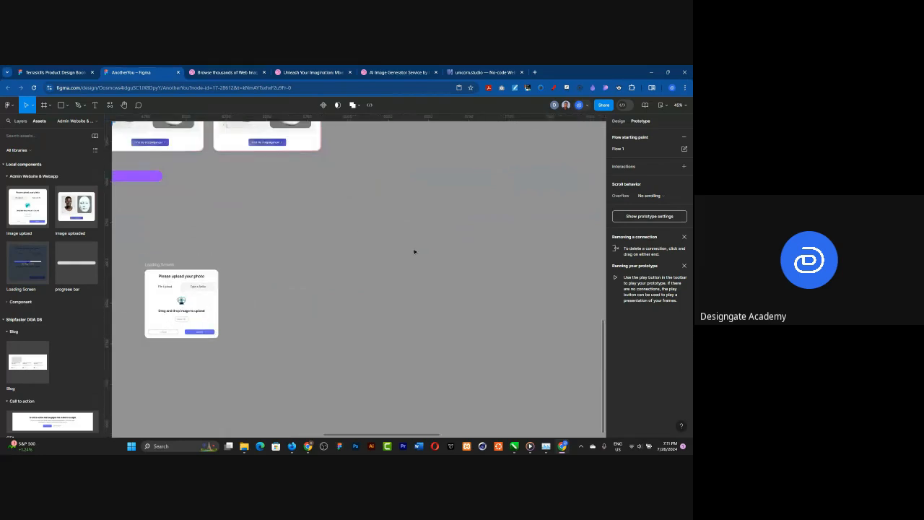
{"action": "left_click", "coordinate": [62, 105]}
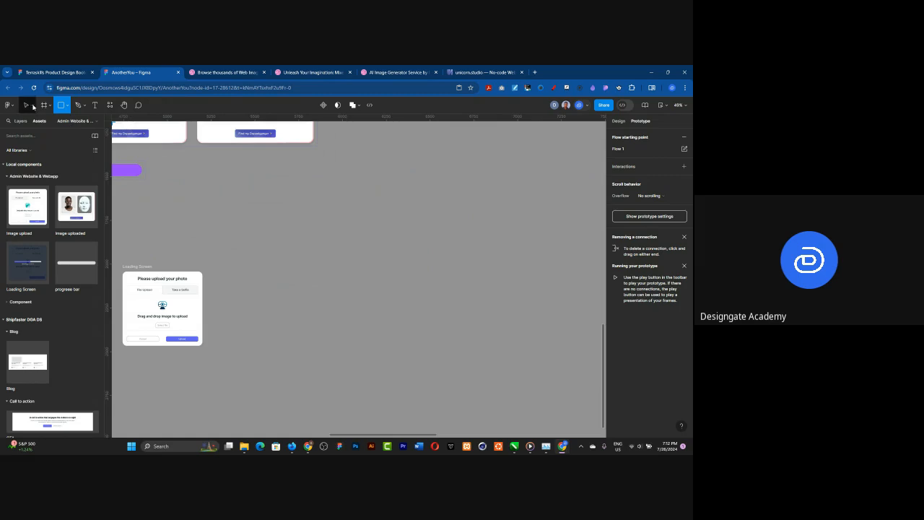
{"action": "left_click", "coordinate": [26, 105]}
Step: Turn on Clip content for both variants of the Image uploaded component set
{"action": "scroll", "coordinate": [360, 301], "scroll_direction": "down", "scroll_amount": 5}
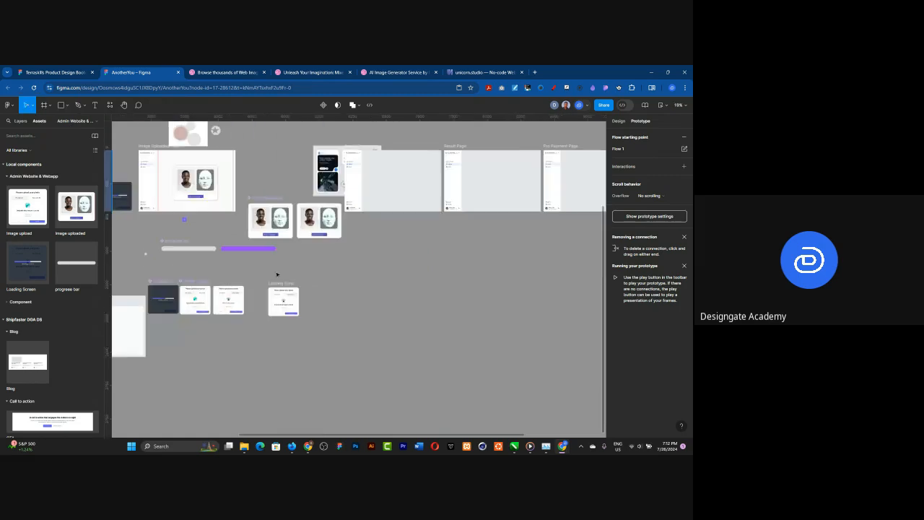
{"action": "scroll", "coordinate": [276, 274], "scroll_direction": "down", "scroll_amount": 1}
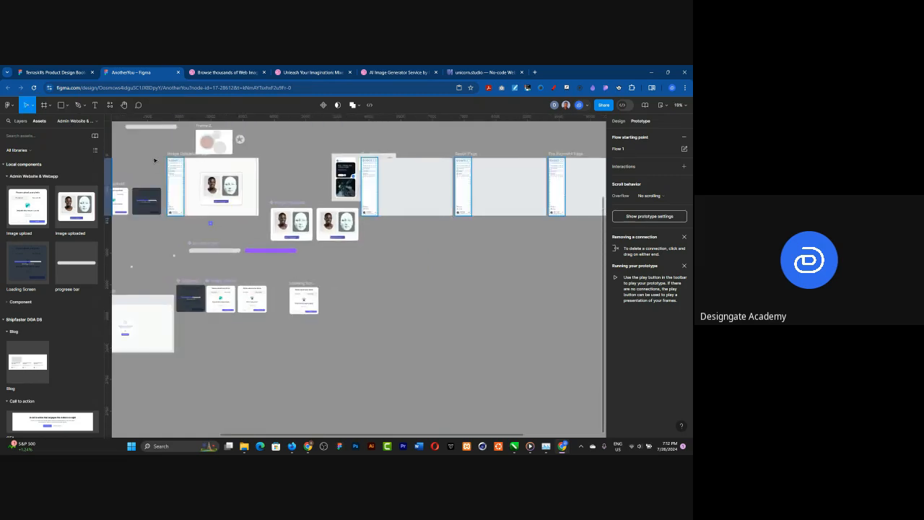
{"action": "scroll", "coordinate": [155, 160], "scroll_direction": "down", "scroll_amount": 2}
{"action": "scroll", "coordinate": [155, 161], "scroll_direction": "up", "scroll_amount": 3}
{"action": "scroll", "coordinate": [465, 260], "scroll_direction": "up", "scroll_amount": 3}
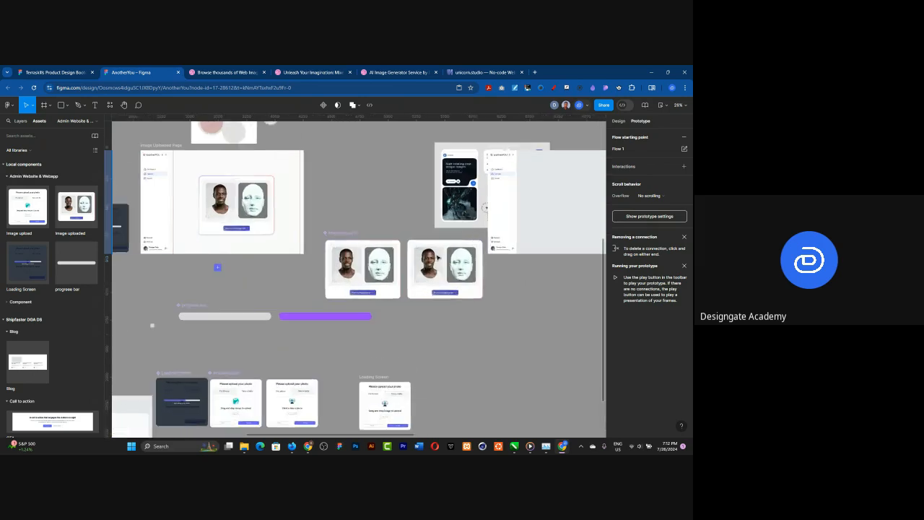
{"action": "scroll", "coordinate": [469, 273], "scroll_direction": "up", "scroll_amount": 6}
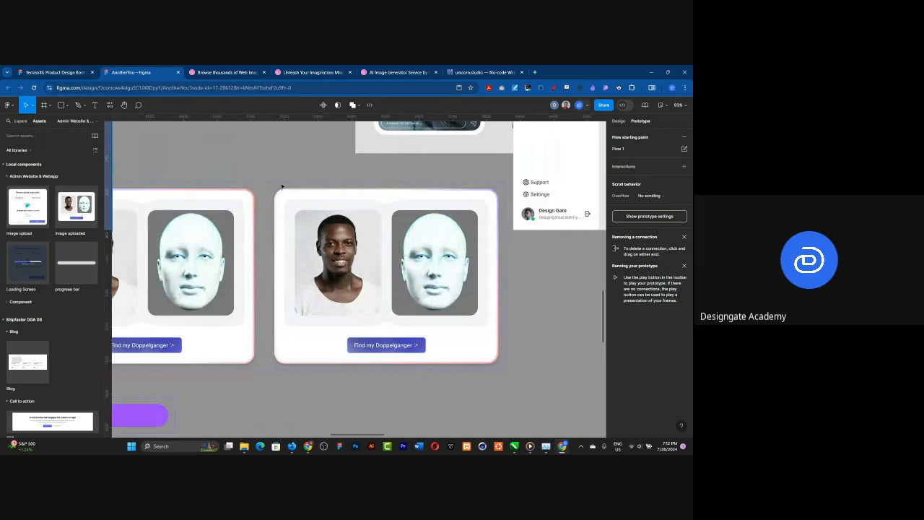
{"action": "left_click", "coordinate": [316, 201]}
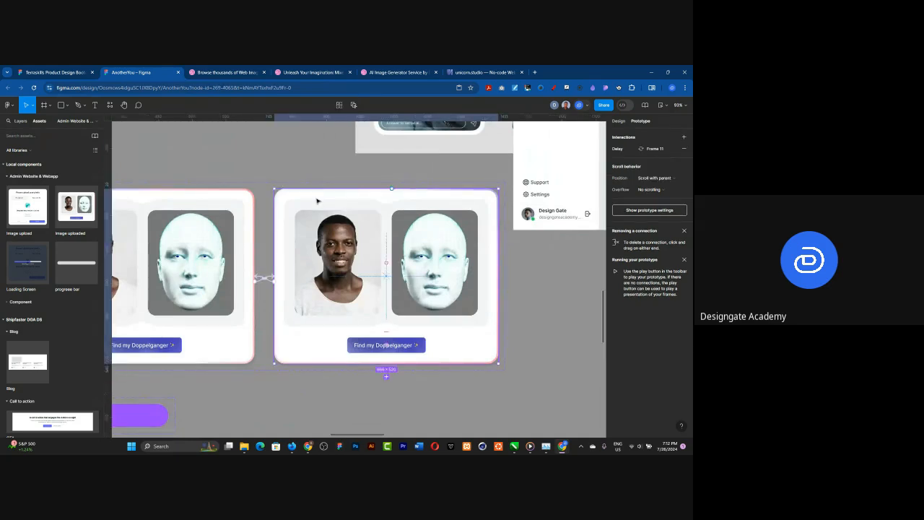
{"action": "left_click", "coordinate": [619, 122]}
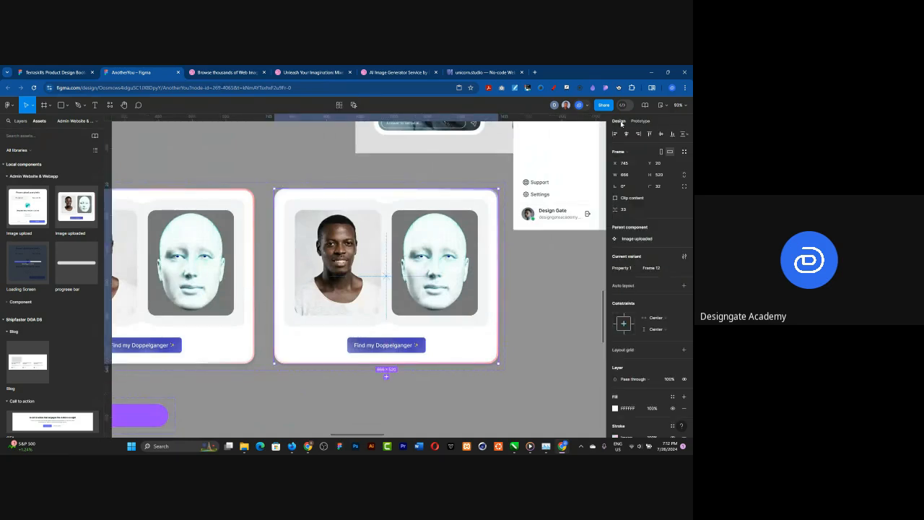
{"action": "left_click", "coordinate": [615, 198]}
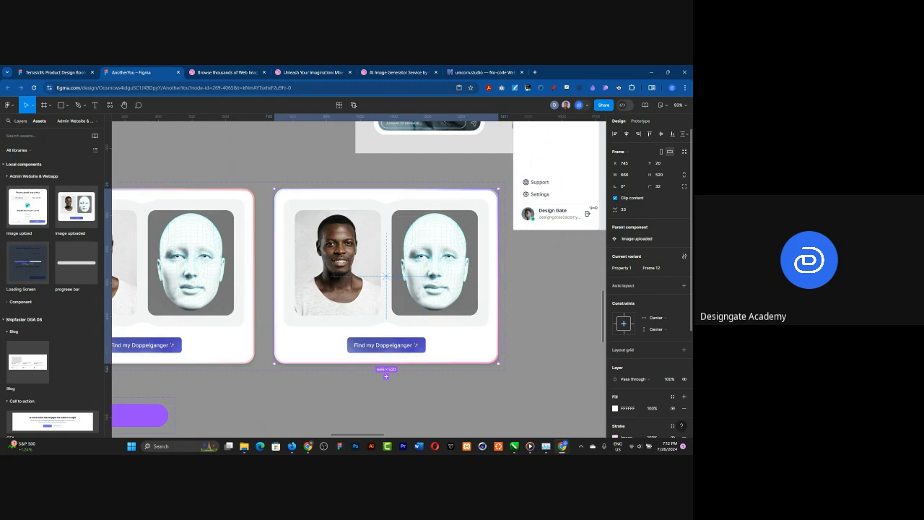
{"action": "left_click", "coordinate": [243, 200]}
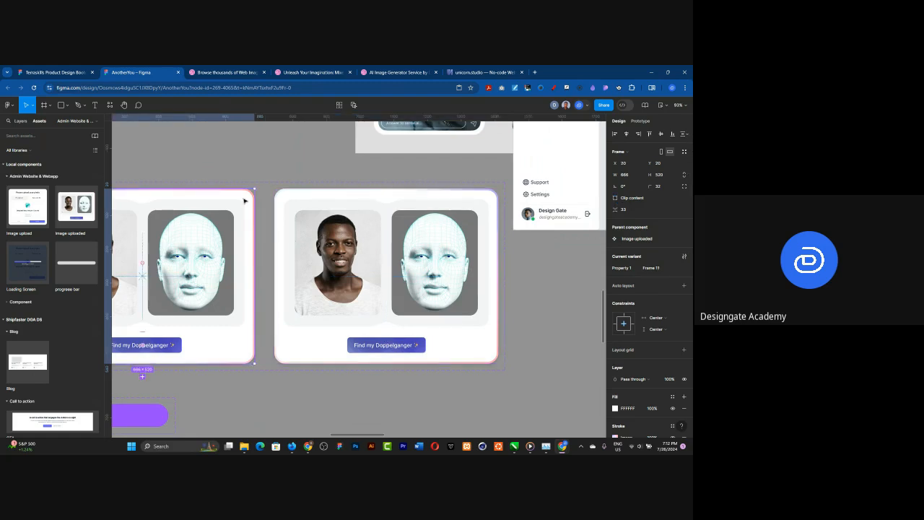
{"action": "left_click", "coordinate": [615, 198]}
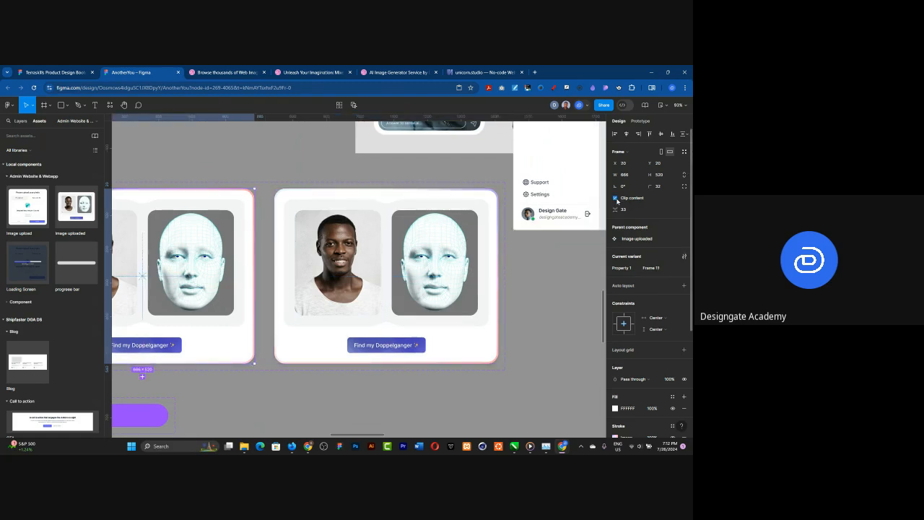
Step: Remove the image stroke from both variants of the Image uploaded component set
{"action": "scroll", "coordinate": [464, 230], "scroll_direction": "down", "scroll_amount": 5}
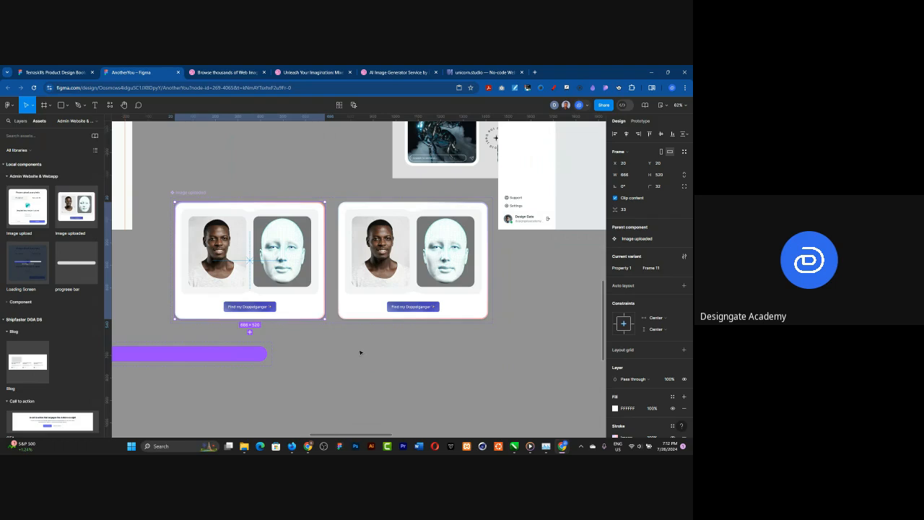
{"action": "scroll", "coordinate": [181, 296], "scroll_direction": "up", "scroll_amount": 5}
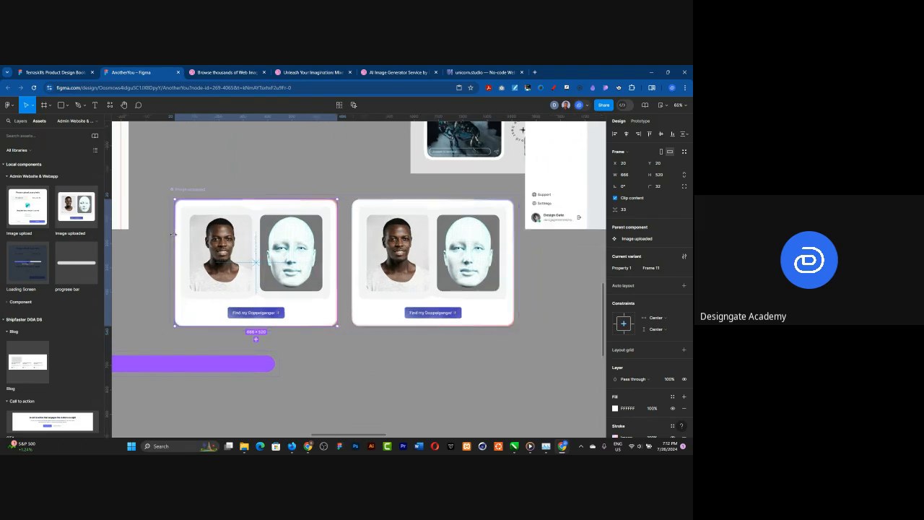
{"action": "scroll", "coordinate": [199, 241], "scroll_direction": "up", "scroll_amount": 3}
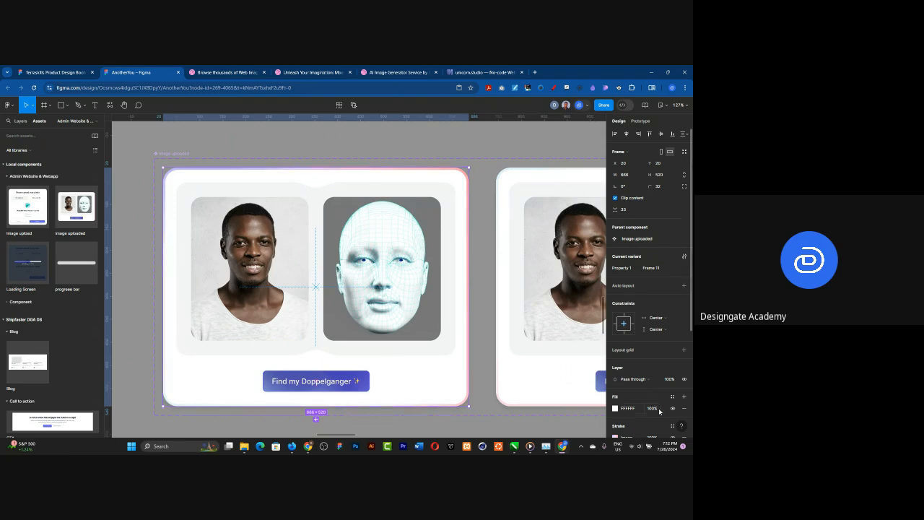
{"action": "scroll", "coordinate": [646, 368], "scroll_direction": "down", "scroll_amount": 1}
{"action": "scroll", "coordinate": [650, 375], "scroll_direction": "down", "scroll_amount": 3}
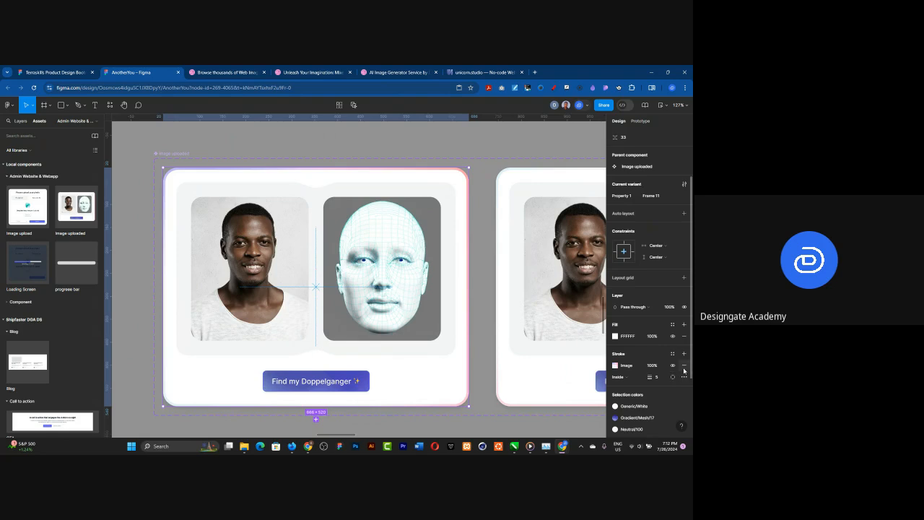
{"action": "left_click", "coordinate": [683, 370]}
{"action": "left_click", "coordinate": [502, 175]}
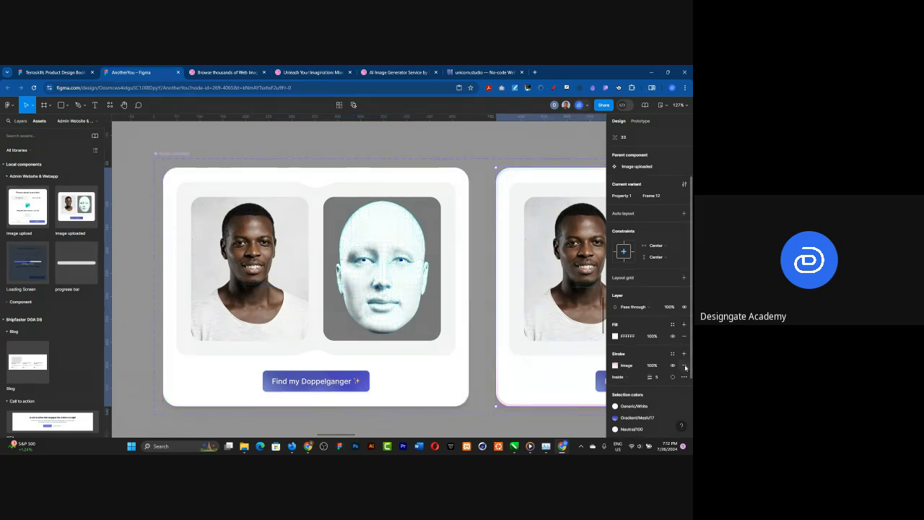
{"action": "left_click", "coordinate": [682, 366]}
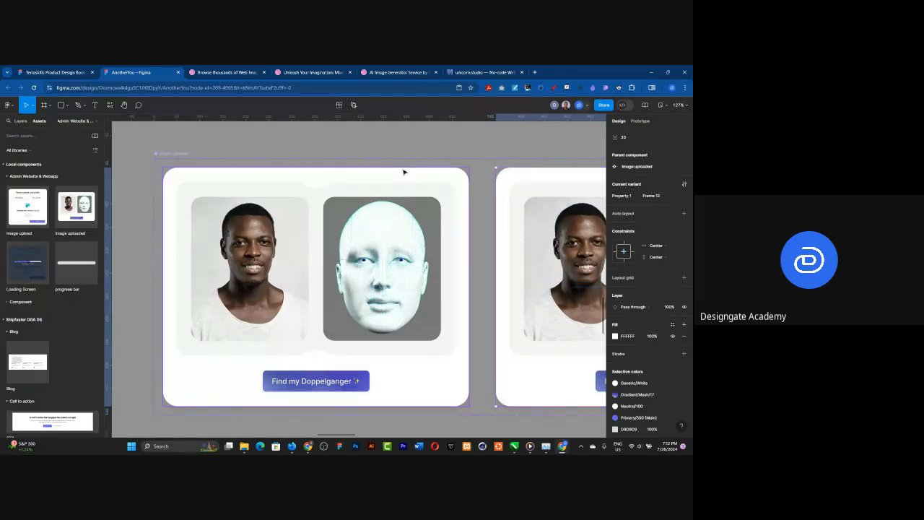
Step: Apply the Gradient/Mesh/16 library style as the fill of the first Image uploaded variant
{"action": "left_click", "coordinate": [402, 169]}
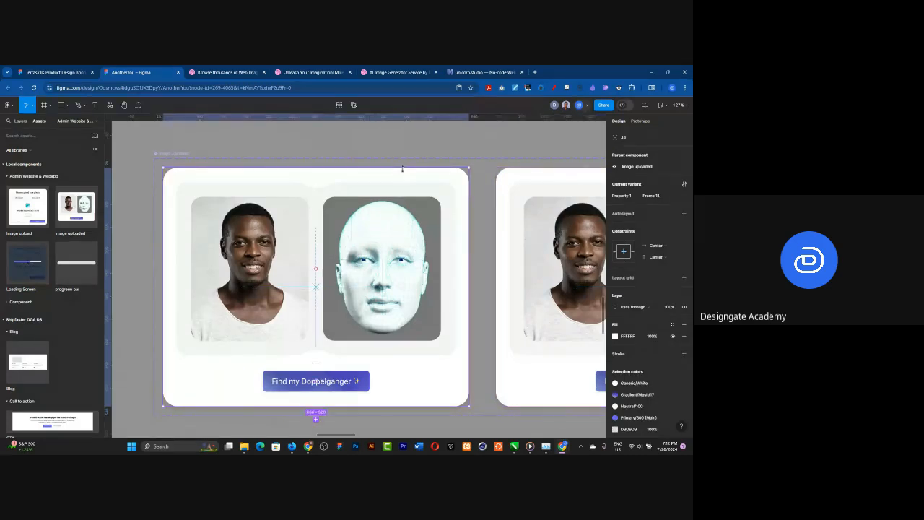
{"action": "left_click", "coordinate": [673, 325]}
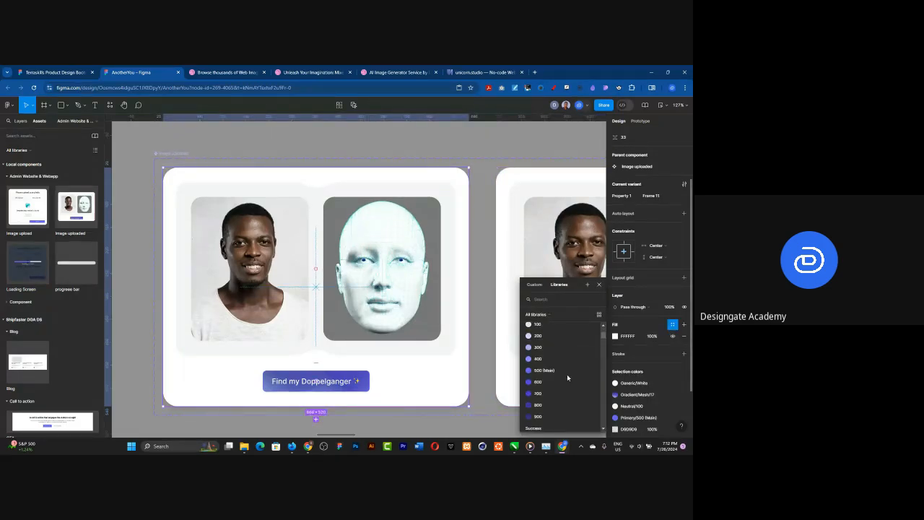
{"action": "scroll", "coordinate": [566, 374], "scroll_direction": "down", "scroll_amount": 5}
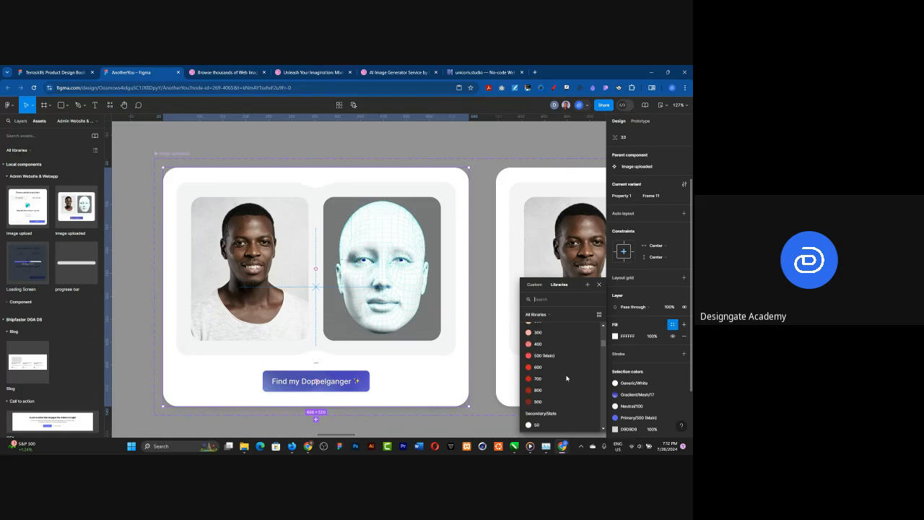
{"action": "scroll", "coordinate": [567, 377], "scroll_direction": "down", "scroll_amount": 5}
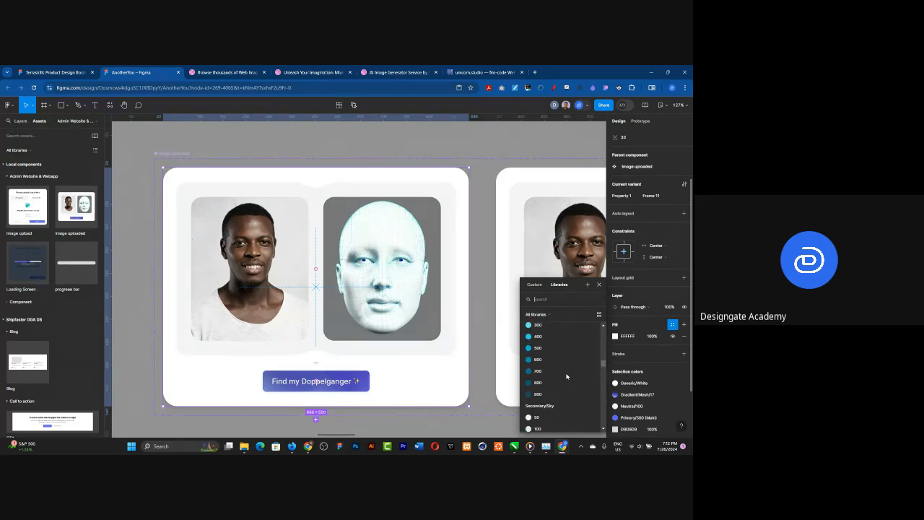
{"action": "scroll", "coordinate": [567, 375], "scroll_direction": "down", "scroll_amount": 6}
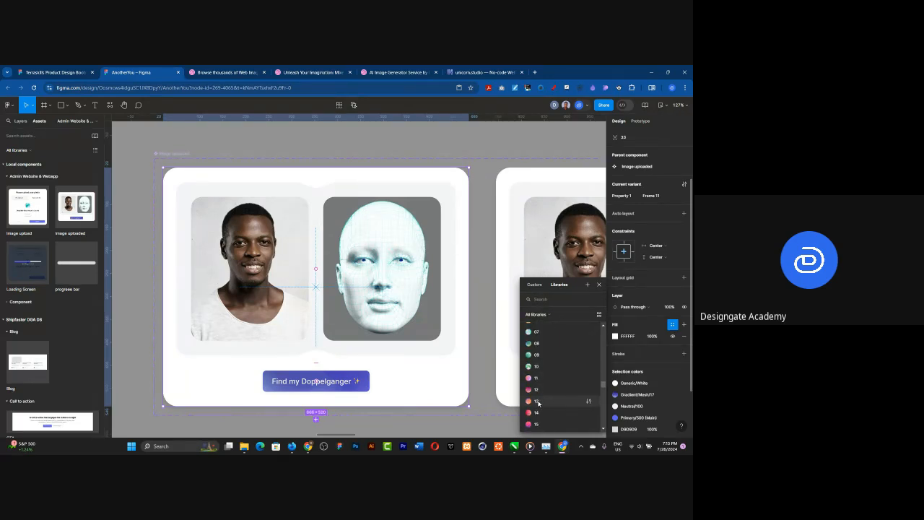
{"action": "scroll", "coordinate": [549, 382], "scroll_direction": "up", "scroll_amount": 3}
{"action": "scroll", "coordinate": [544, 385], "scroll_direction": "down", "scroll_amount": 1}
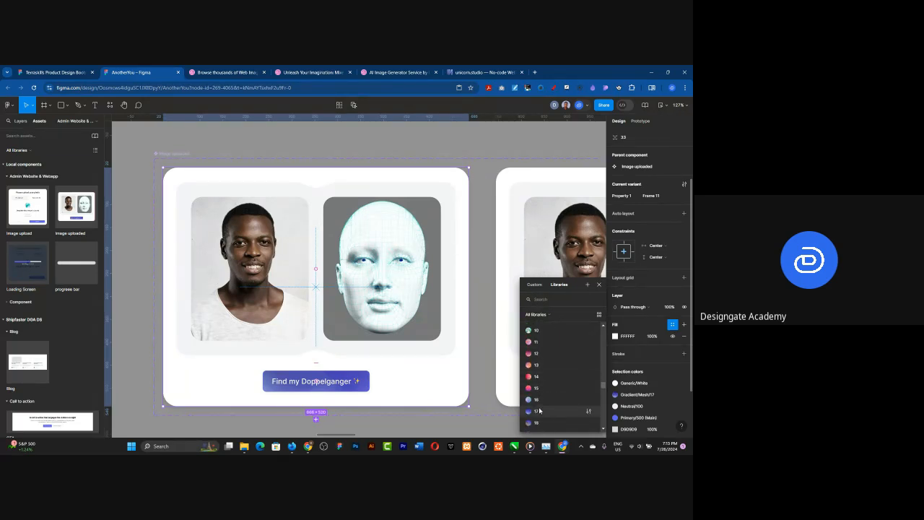
{"action": "left_click", "coordinate": [536, 400]}
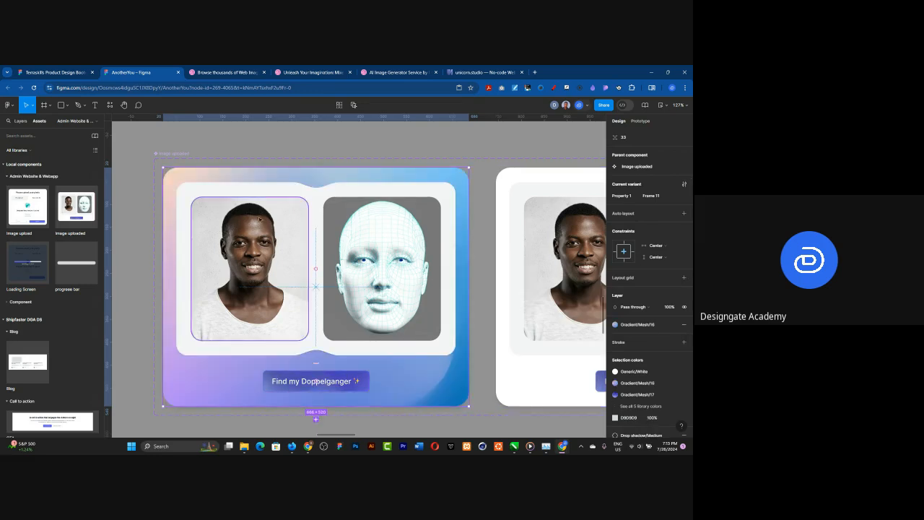
{"action": "scroll", "coordinate": [447, 244], "scroll_direction": "down", "scroll_amount": 4}
{"action": "scroll", "coordinate": [385, 236], "scroll_direction": "up", "scroll_amount": 3}
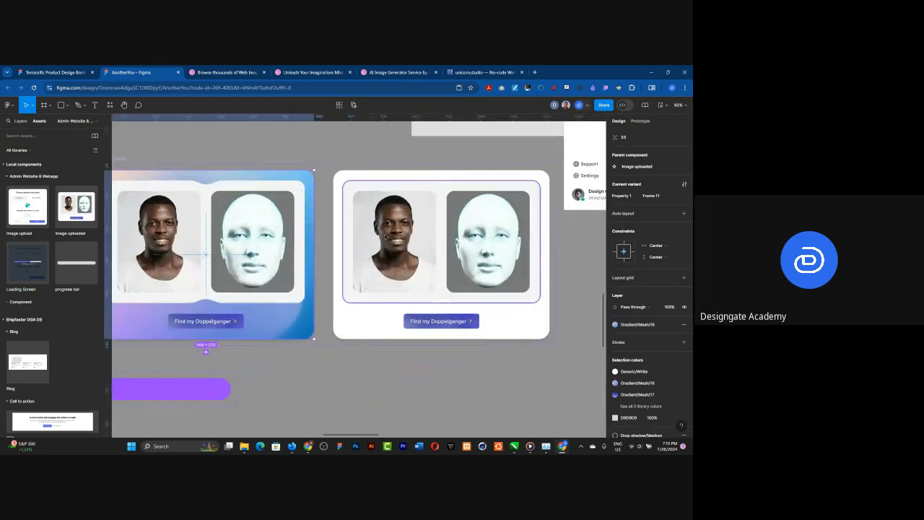
Step: Apply the Gradient/Mesh/16 library style as the fill of the second Image uploaded variant
{"action": "left_click", "coordinate": [349, 184]}
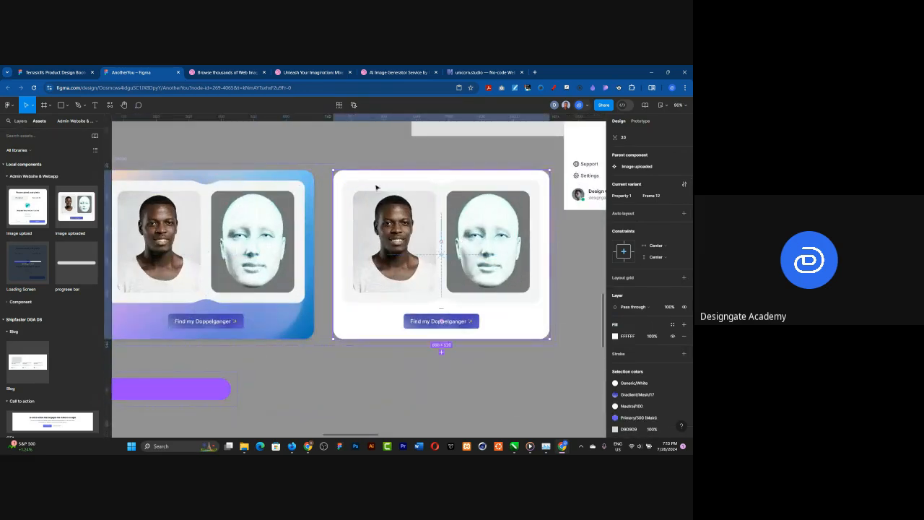
{"action": "left_click", "coordinate": [672, 324]}
{"action": "scroll", "coordinate": [563, 361], "scroll_direction": "down", "scroll_amount": 5}
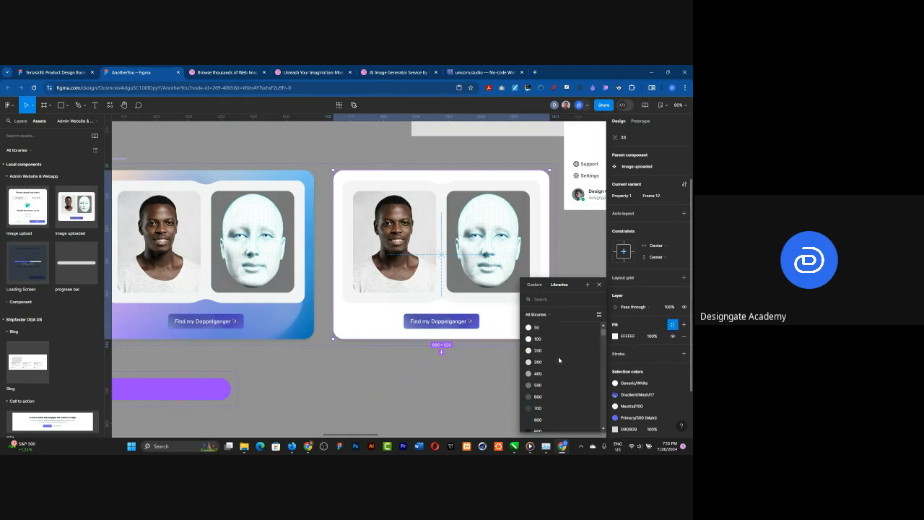
{"action": "scroll", "coordinate": [558, 367], "scroll_direction": "down", "scroll_amount": 10}
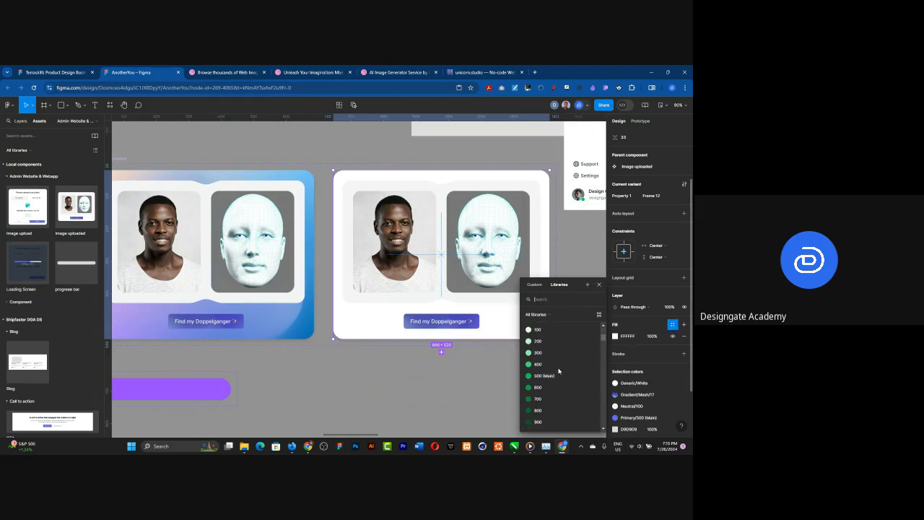
{"action": "scroll", "coordinate": [558, 368], "scroll_direction": "down", "scroll_amount": 3}
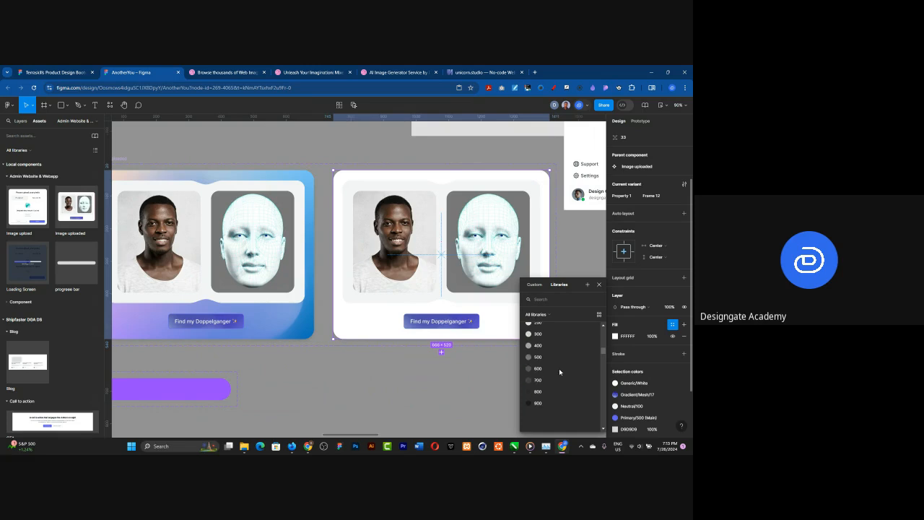
{"action": "scroll", "coordinate": [559, 371], "scroll_direction": "down", "scroll_amount": 10}
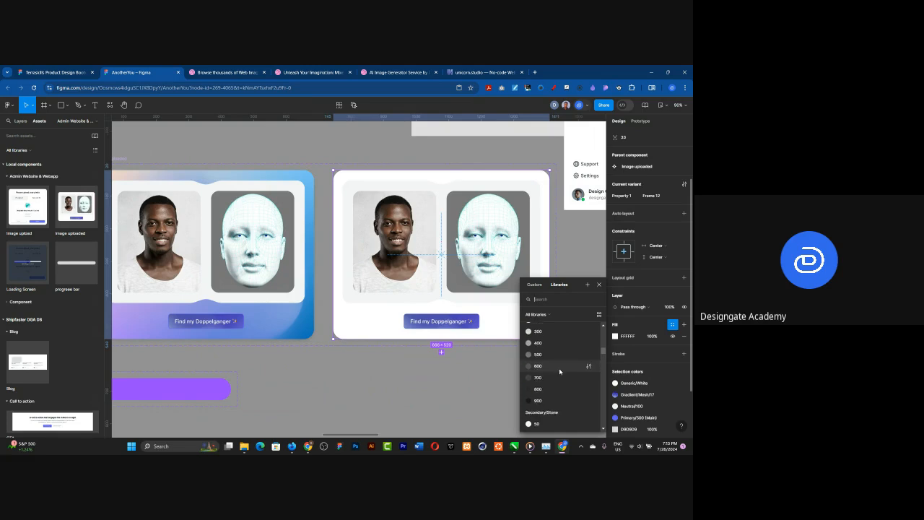
{"action": "scroll", "coordinate": [560, 371], "scroll_direction": "down", "scroll_amount": 2}
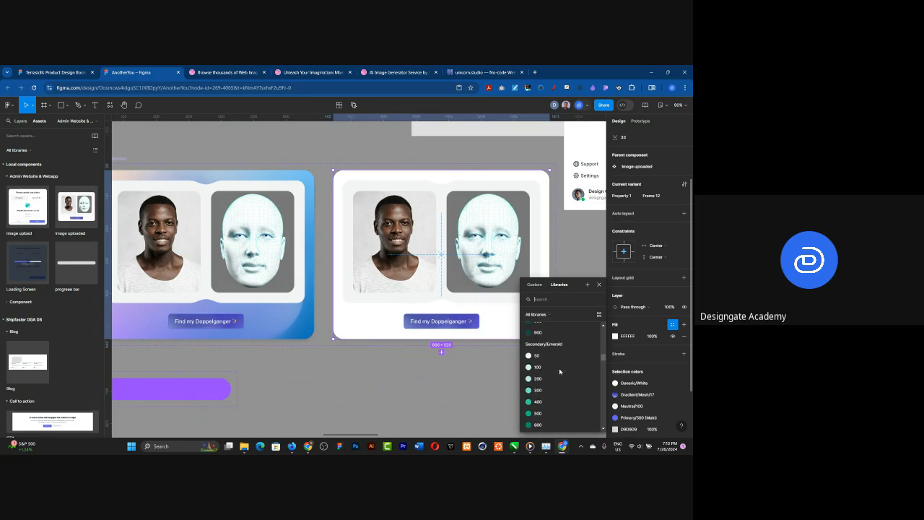
{"action": "scroll", "coordinate": [559, 371], "scroll_direction": "down", "scroll_amount": 4}
{"action": "scroll", "coordinate": [558, 371], "scroll_direction": "down", "scroll_amount": 6}
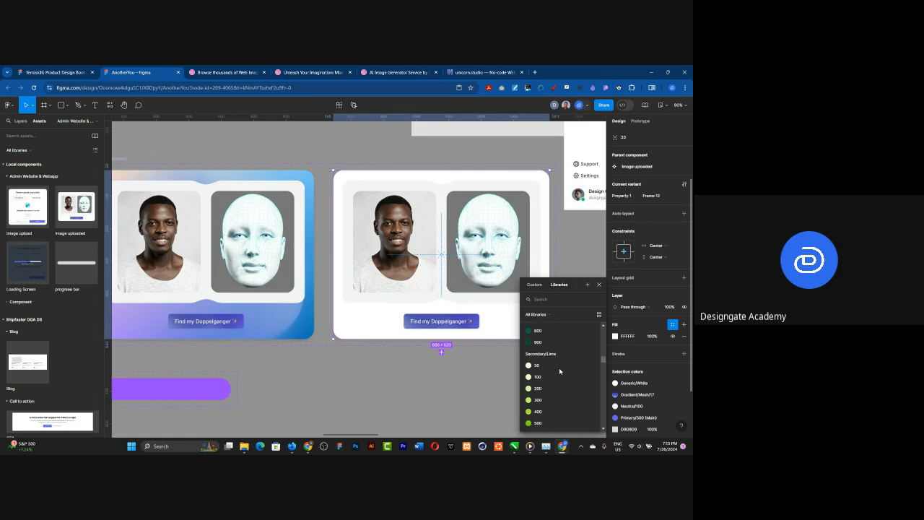
{"action": "scroll", "coordinate": [559, 368], "scroll_direction": "down", "scroll_amount": 1}
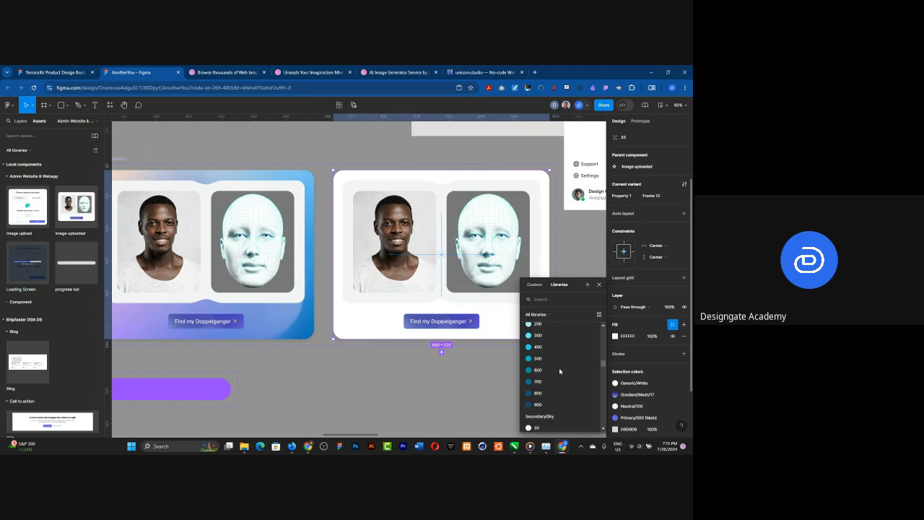
{"action": "scroll", "coordinate": [558, 367], "scroll_direction": "down", "scroll_amount": 3}
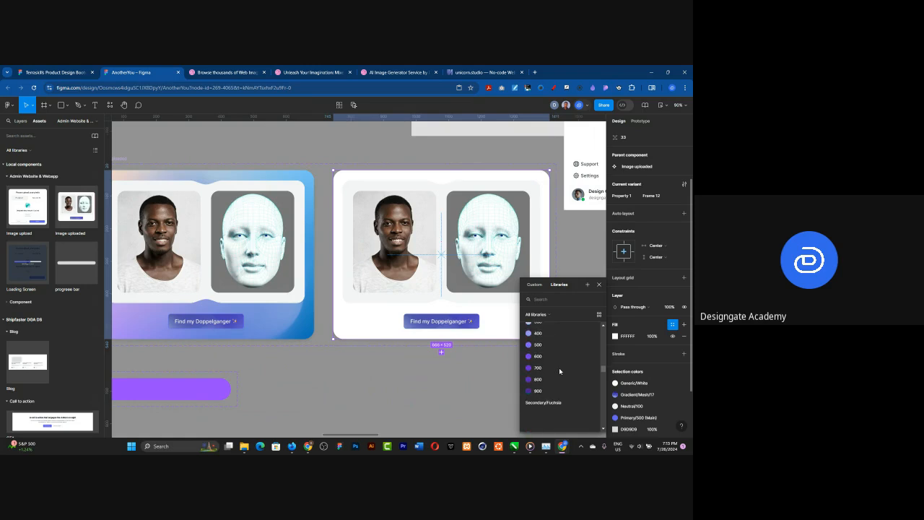
{"action": "scroll", "coordinate": [558, 367], "scroll_direction": "down", "scroll_amount": 3}
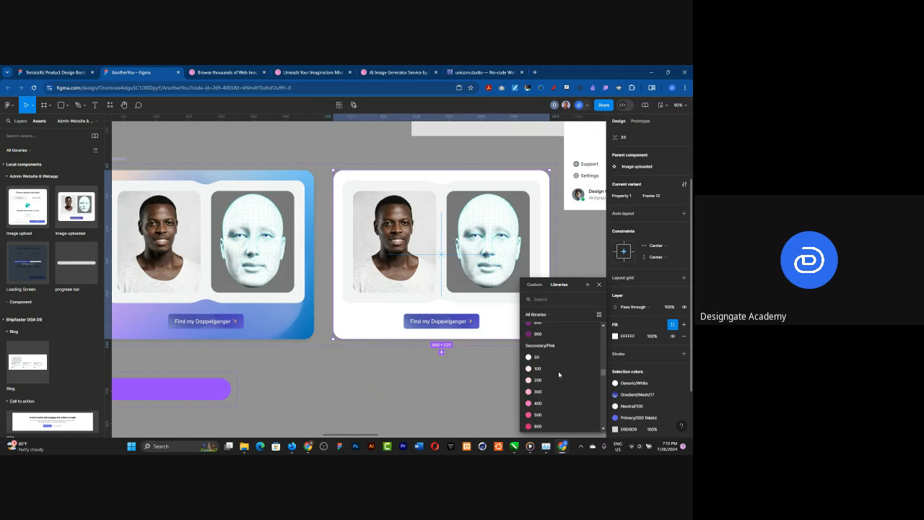
{"action": "scroll", "coordinate": [558, 369], "scroll_direction": "down", "scroll_amount": 5}
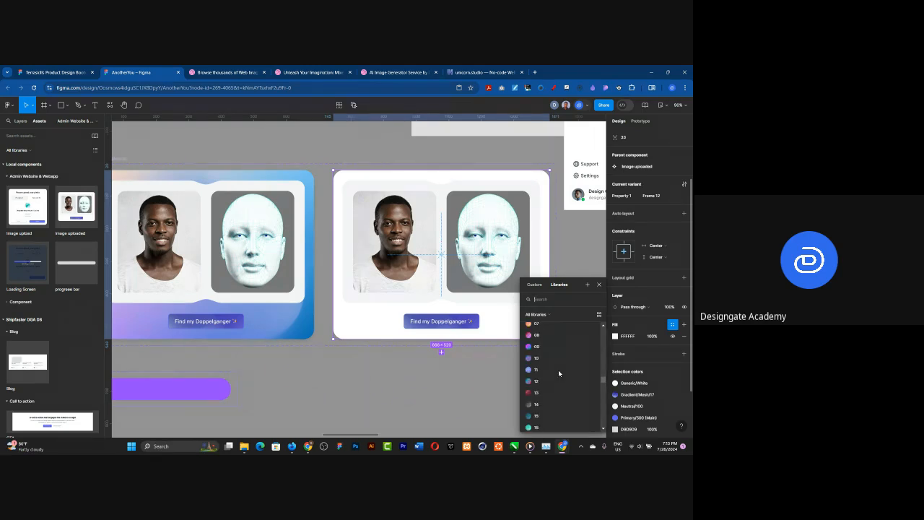
{"action": "scroll", "coordinate": [558, 369], "scroll_direction": "up", "scroll_amount": 2}
{"action": "scroll", "coordinate": [558, 370], "scroll_direction": "up", "scroll_amount": 3}
{"action": "scroll", "coordinate": [558, 370], "scroll_direction": "down", "scroll_amount": 4}
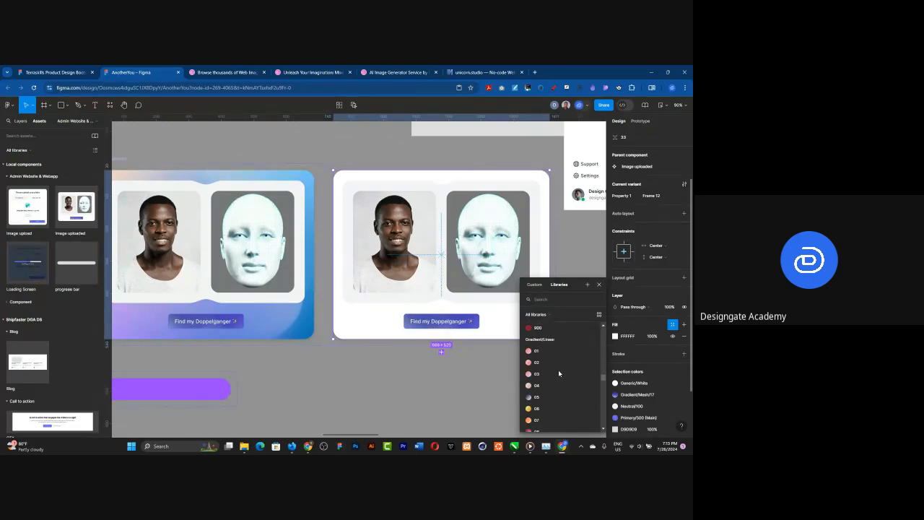
{"action": "scroll", "coordinate": [558, 373], "scroll_direction": "down", "scroll_amount": 3}
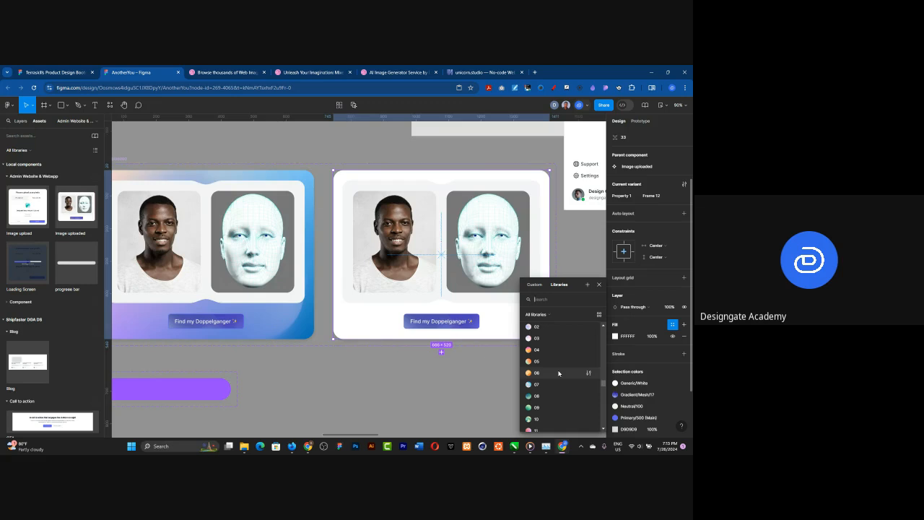
{"action": "scroll", "coordinate": [558, 372], "scroll_direction": "down", "scroll_amount": 3}
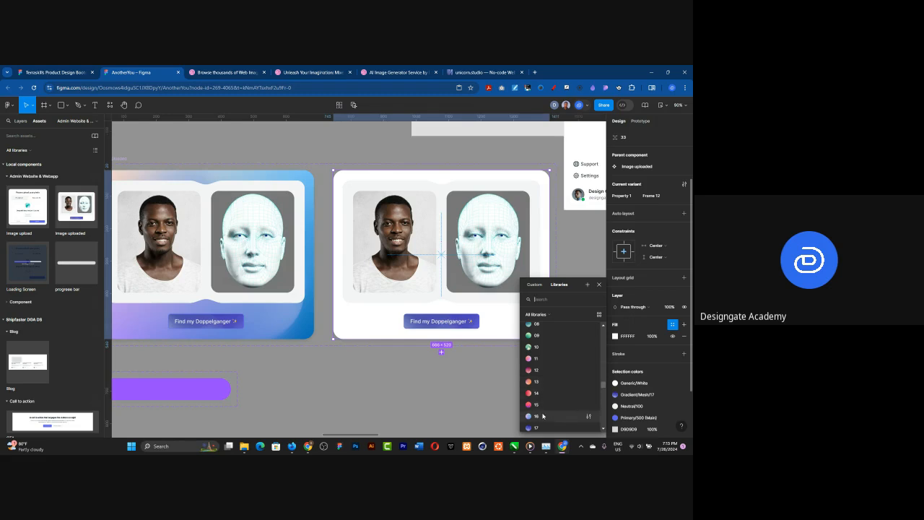
{"action": "left_click", "coordinate": [542, 416]}
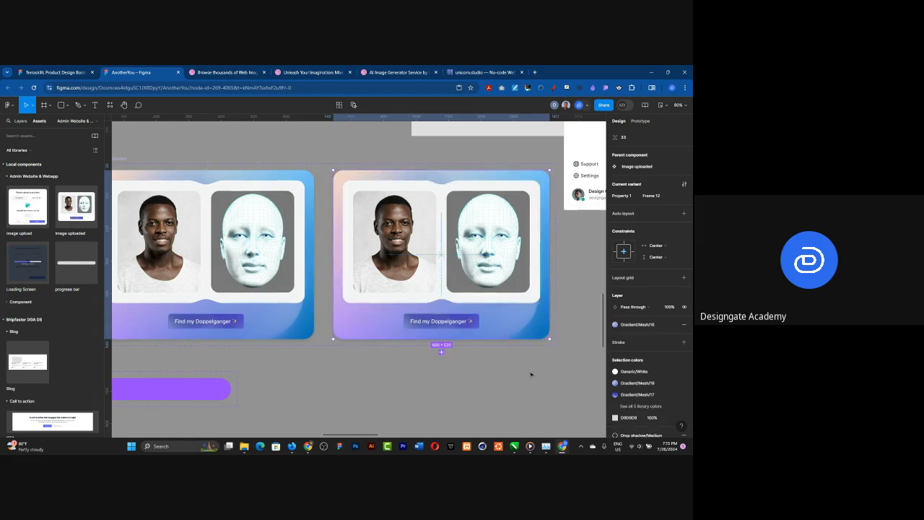
Step: Apply the Gradient/Linear/06 library style to the stroke of the first variant's Find my Doppelganger button, with a stroke weight of 2
{"action": "scroll", "coordinate": [542, 303], "scroll_direction": "down", "scroll_amount": 1}
{"action": "scroll", "coordinate": [301, 311], "scroll_direction": "up", "scroll_amount": 1}
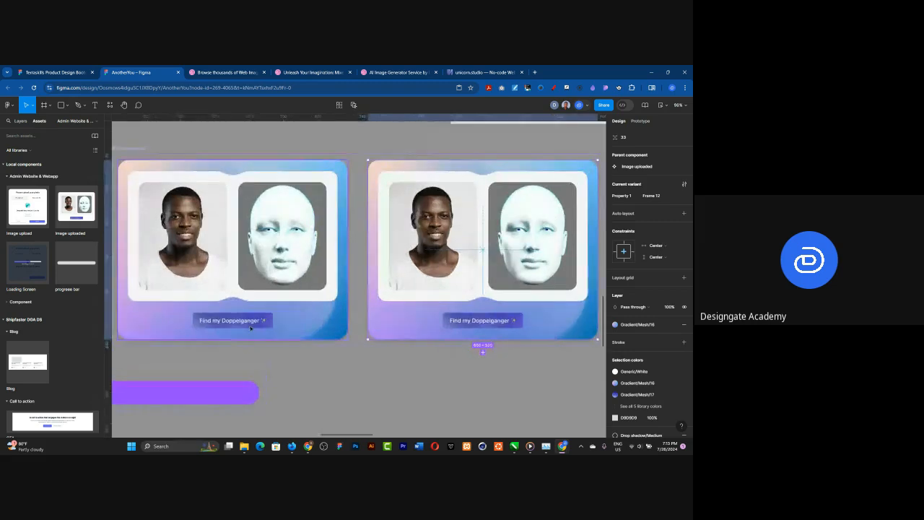
{"action": "double_click", "coordinate": [246, 325]}
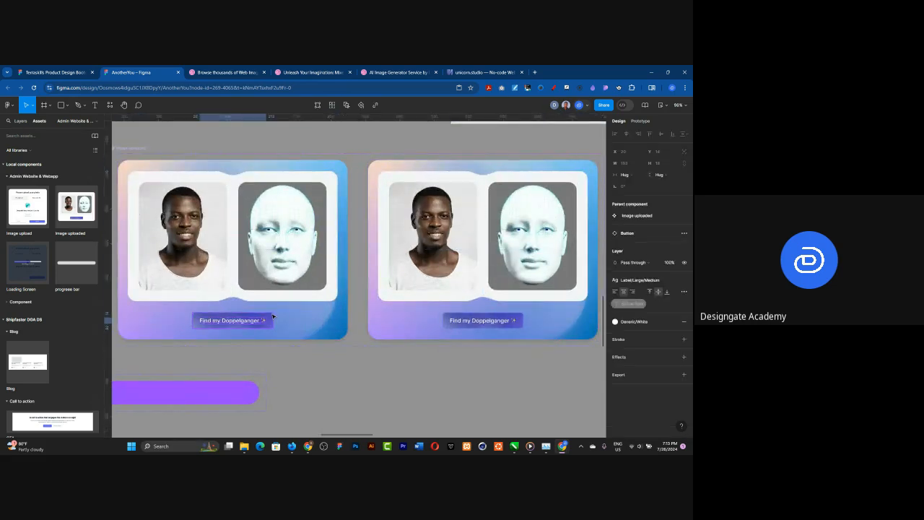
{"action": "key", "text": "Escape"}
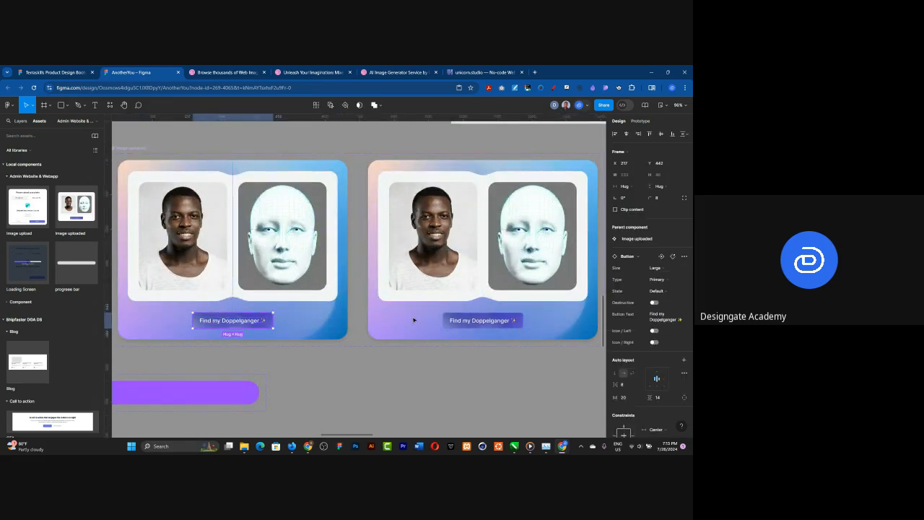
{"action": "scroll", "coordinate": [649, 332], "scroll_direction": "down", "scroll_amount": 3}
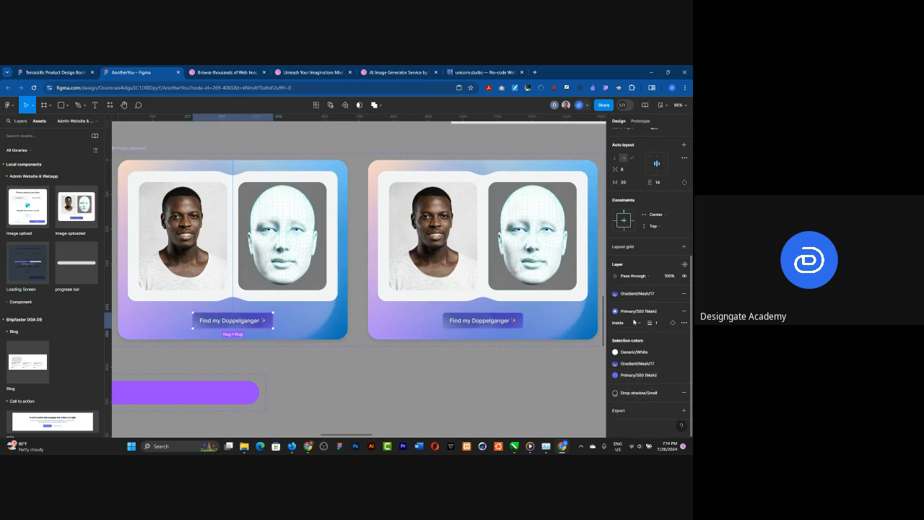
{"action": "left_click", "coordinate": [634, 310]}
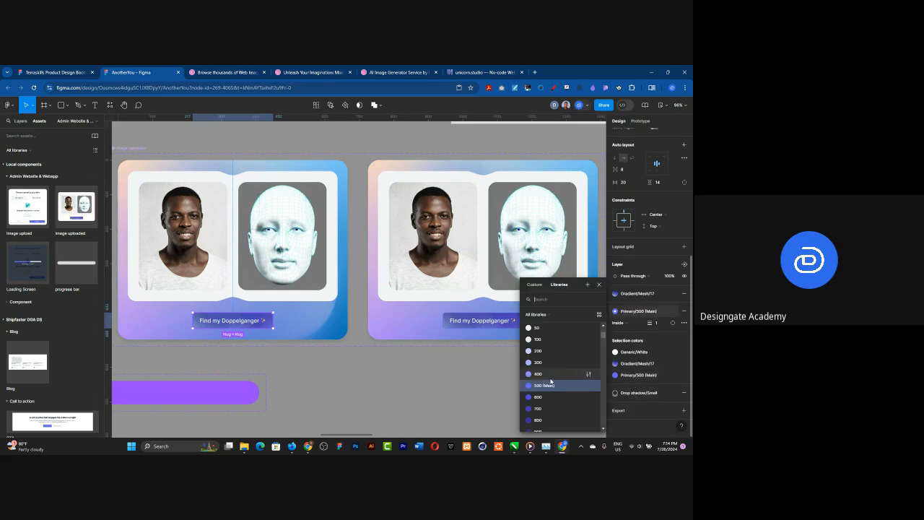
{"action": "scroll", "coordinate": [550, 384], "scroll_direction": "down", "scroll_amount": 3}
{"action": "scroll", "coordinate": [550, 383], "scroll_direction": "down", "scroll_amount": 5}
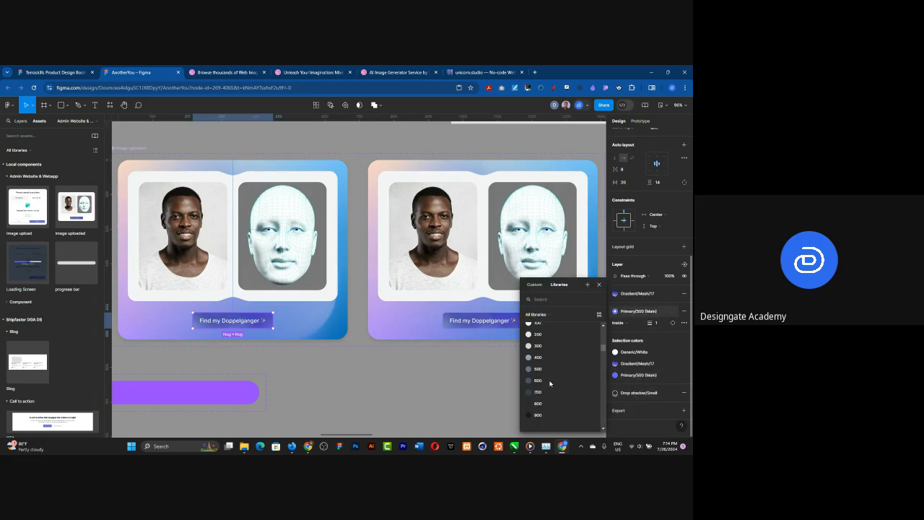
{"action": "scroll", "coordinate": [550, 383], "scroll_direction": "down", "scroll_amount": 5}
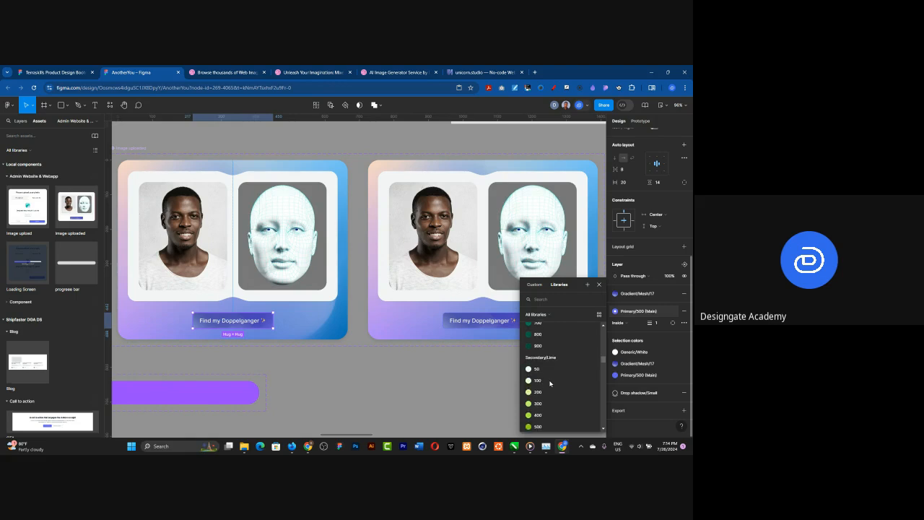
{"action": "scroll", "coordinate": [550, 383], "scroll_direction": "down", "scroll_amount": 5}
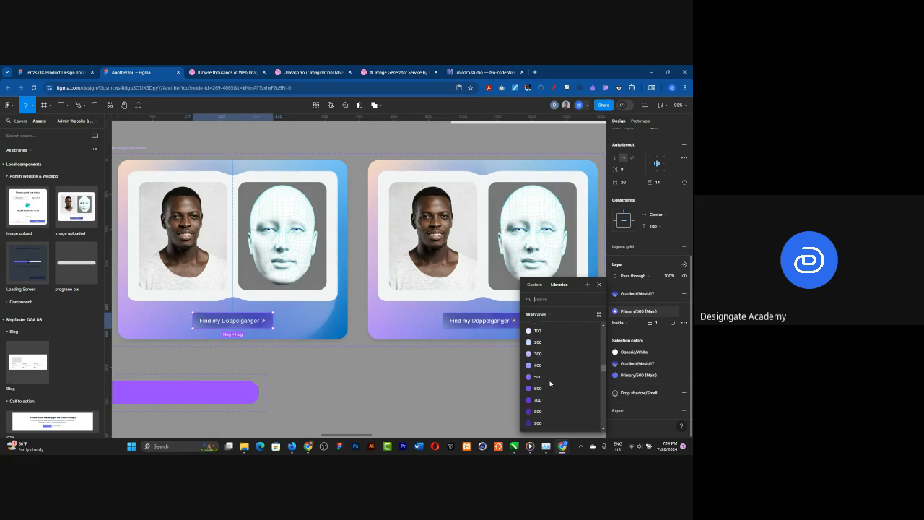
{"action": "scroll", "coordinate": [550, 383], "scroll_direction": "down", "scroll_amount": 5}
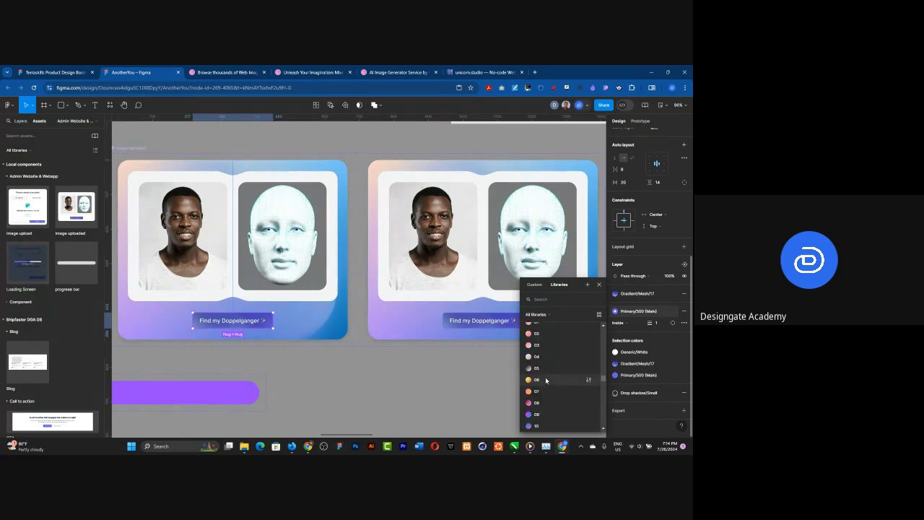
{"action": "left_click", "coordinate": [545, 379]}
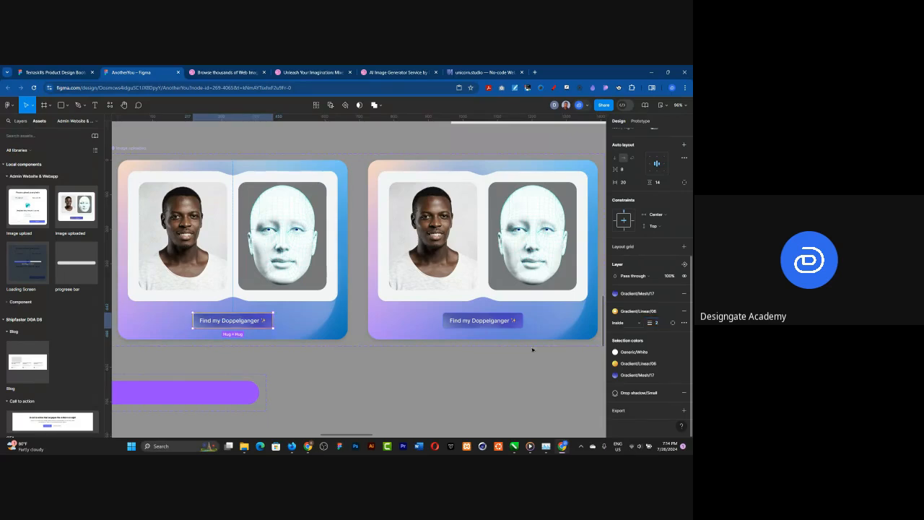
Step: Apply the Gradient/Linear/06 library style to the stroke of the second variant's Find my Doppelganger button
{"action": "left_click", "coordinate": [495, 320]}
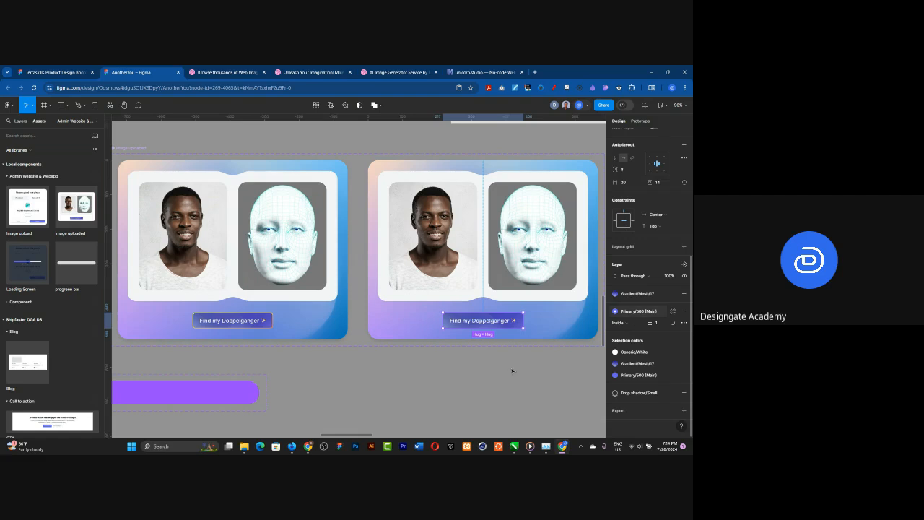
{"action": "key", "text": "Escape"}
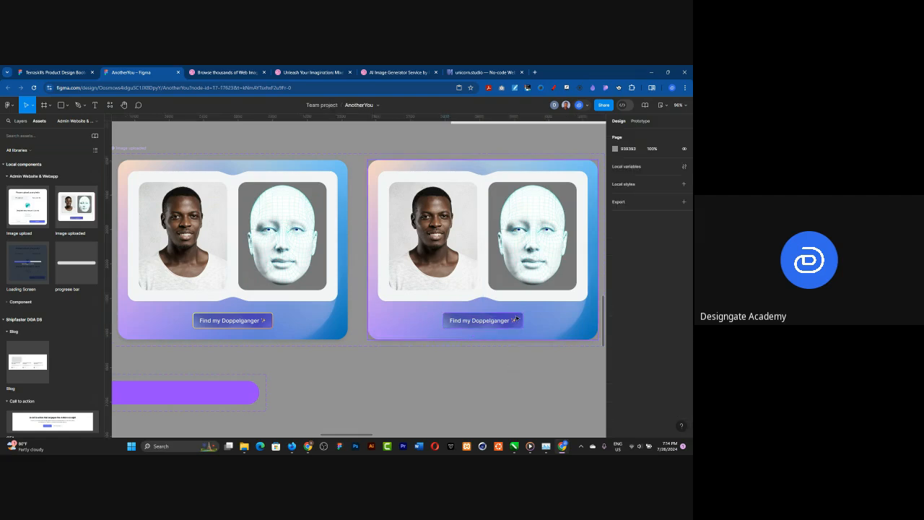
{"action": "left_click", "coordinate": [516, 320]}
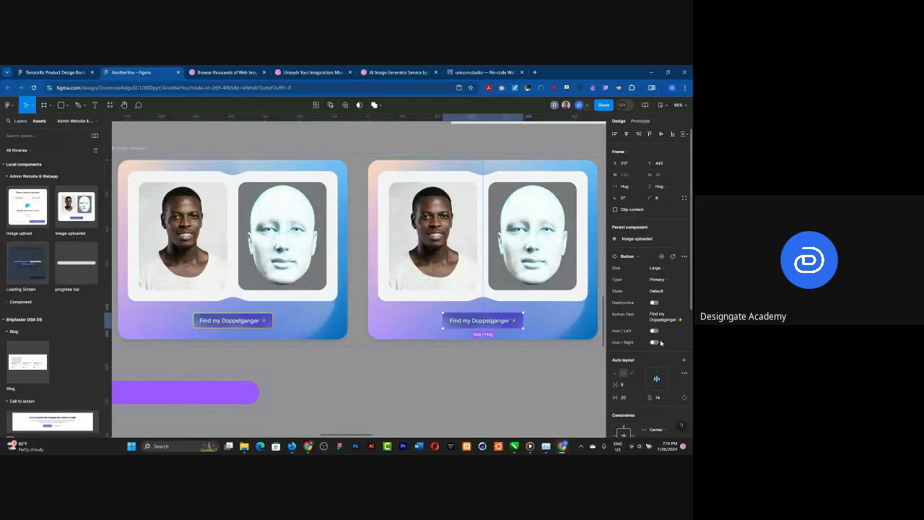
{"action": "scroll", "coordinate": [650, 339], "scroll_direction": "down", "scroll_amount": 3}
{"action": "scroll", "coordinate": [647, 379], "scroll_direction": "down", "scroll_amount": 3}
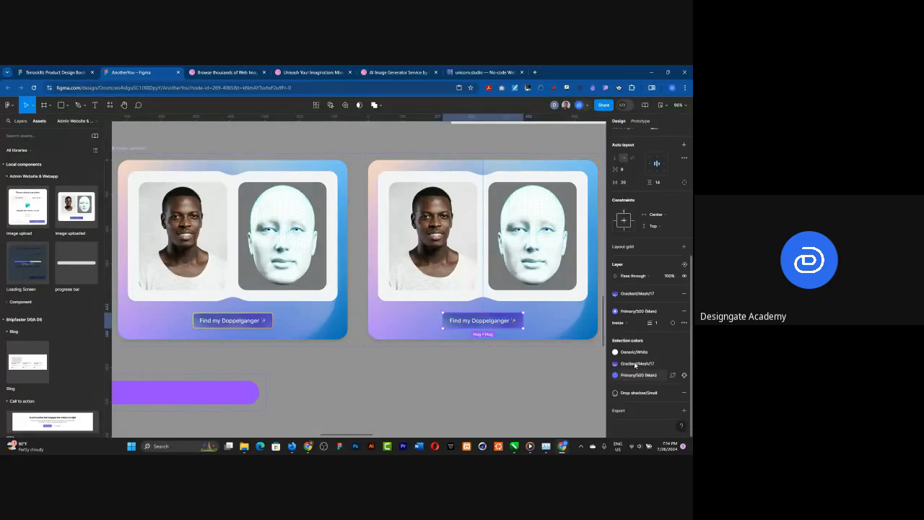
{"action": "left_click", "coordinate": [641, 313]}
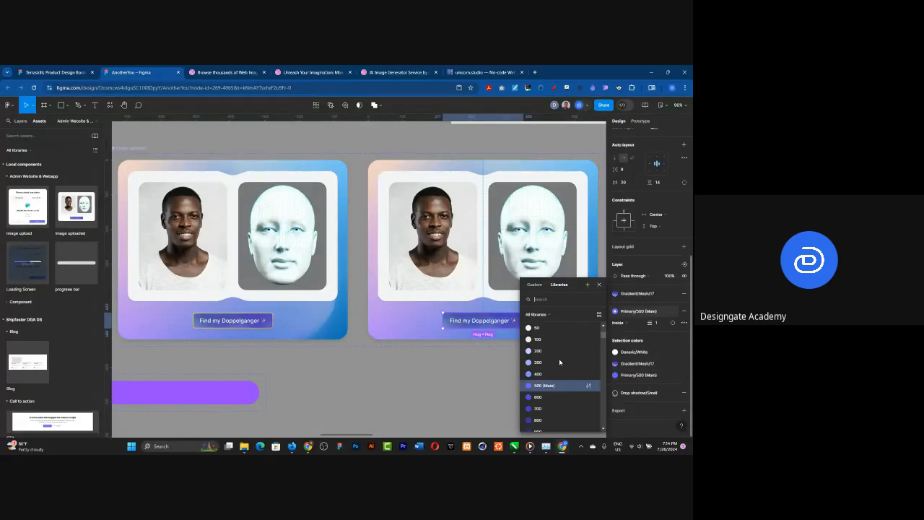
{"action": "scroll", "coordinate": [558, 366], "scroll_direction": "down", "scroll_amount": 10}
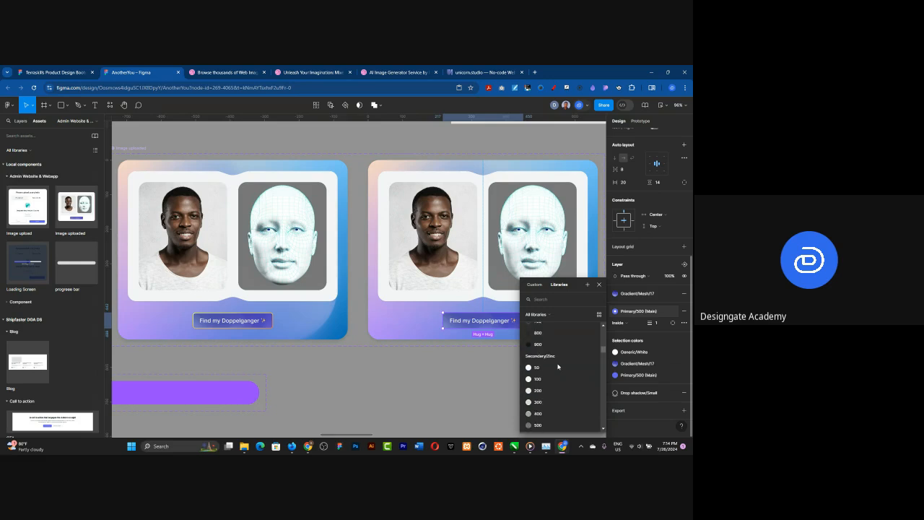
{"action": "scroll", "coordinate": [557, 366], "scroll_direction": "down", "scroll_amount": 10}
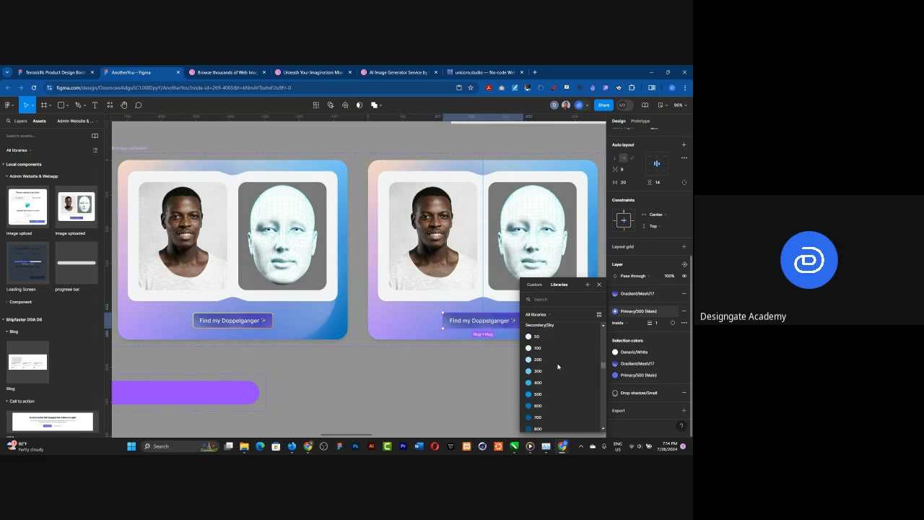
{"action": "scroll", "coordinate": [557, 366], "scroll_direction": "down", "scroll_amount": 10}
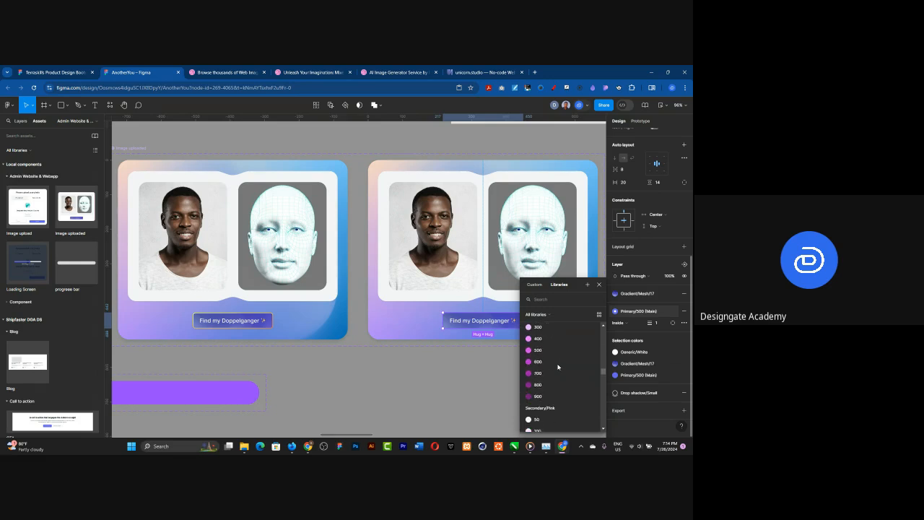
{"action": "scroll", "coordinate": [557, 365], "scroll_direction": "down", "scroll_amount": 10}
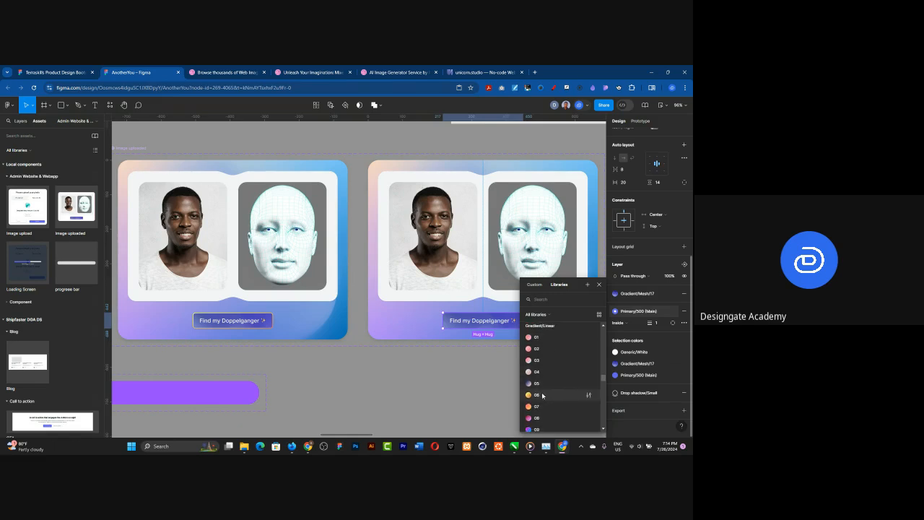
{"action": "left_click", "coordinate": [542, 395]}
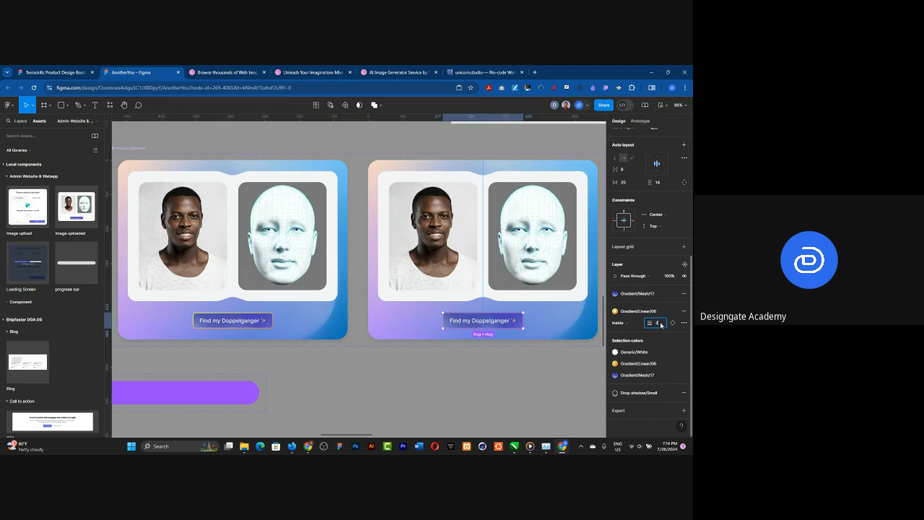
Step: Set the stroke weight of the Find my Doppelganger buttons in both Image uploaded variants to 3
{"action": "key", "text": "Return"}
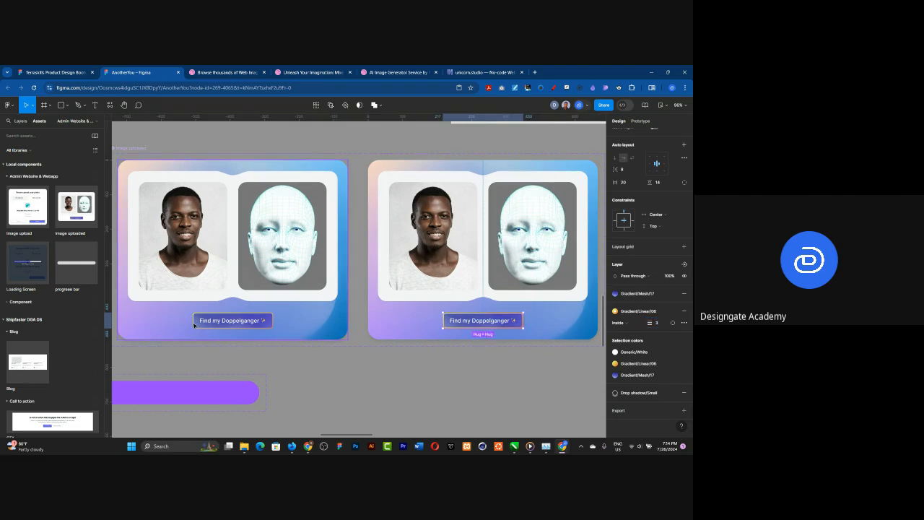
{"action": "left_click", "coordinate": [195, 325]}
{"action": "left_click", "coordinate": [206, 324]}
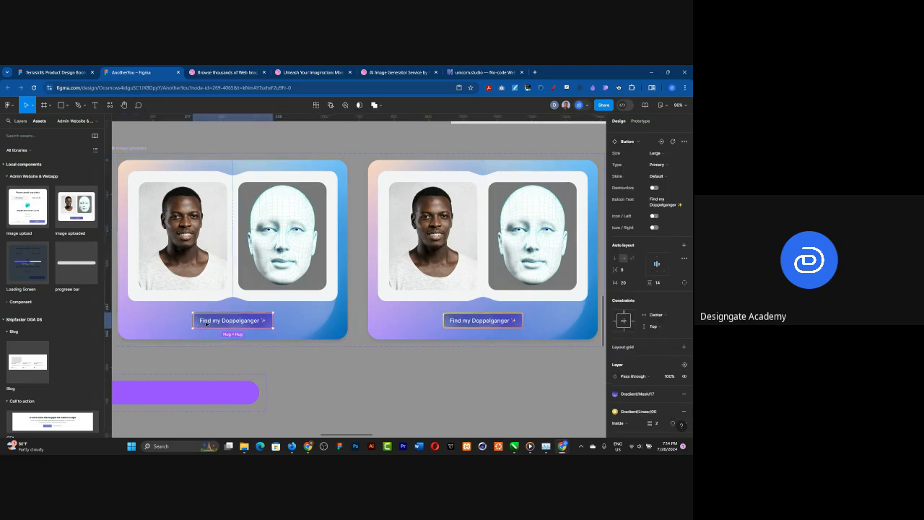
{"action": "left_click", "coordinate": [661, 425]}
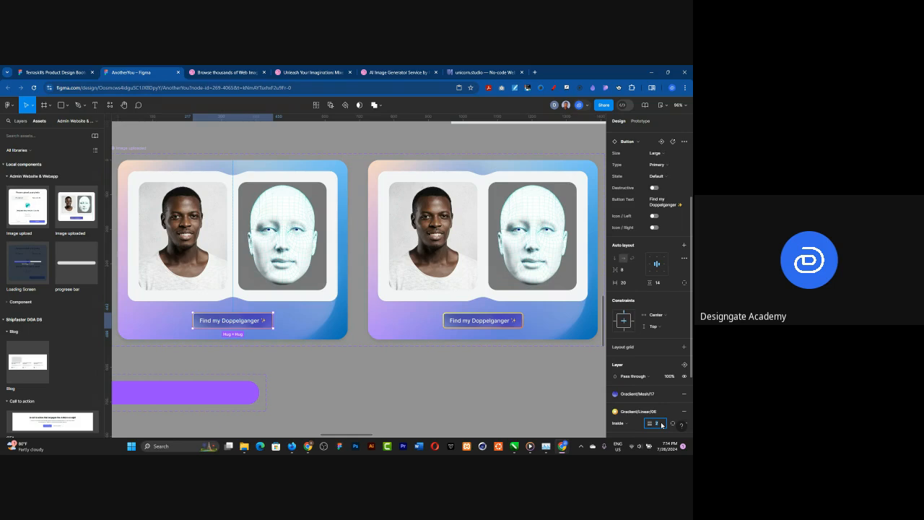
{"action": "type", "text": "3"}
{"action": "key", "text": "Return"}
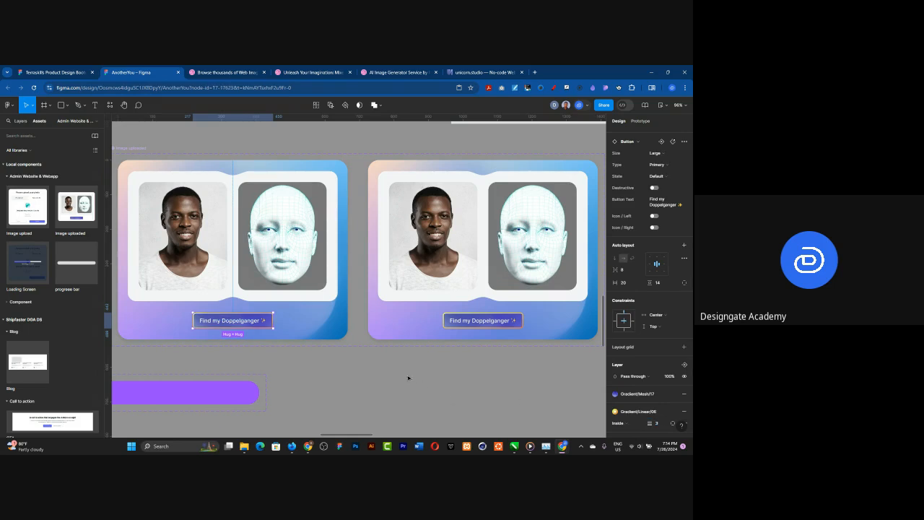
{"action": "left_click", "coordinate": [408, 378]}
Step: Preview the prototype from the uploads frame, running the image upload through to the Image Uploaded Page, and close the preview
{"action": "scroll", "coordinate": [457, 311], "scroll_direction": "down", "scroll_amount": 2}
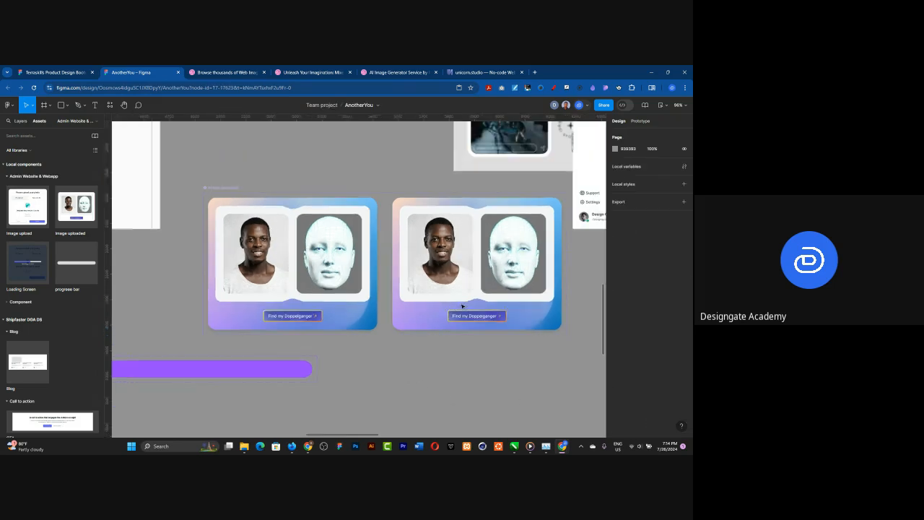
{"action": "scroll", "coordinate": [463, 307], "scroll_direction": "down", "scroll_amount": 3}
{"action": "scroll", "coordinate": [167, 165], "scroll_direction": "down", "scroll_amount": 3}
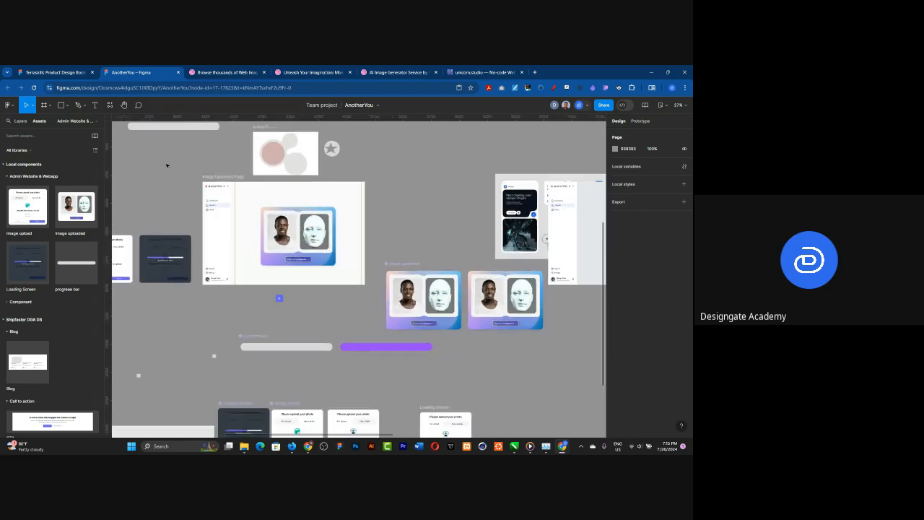
{"action": "scroll", "coordinate": [213, 194], "scroll_direction": "up", "scroll_amount": 4}
{"action": "scroll", "coordinate": [438, 198], "scroll_direction": "down", "scroll_amount": 2}
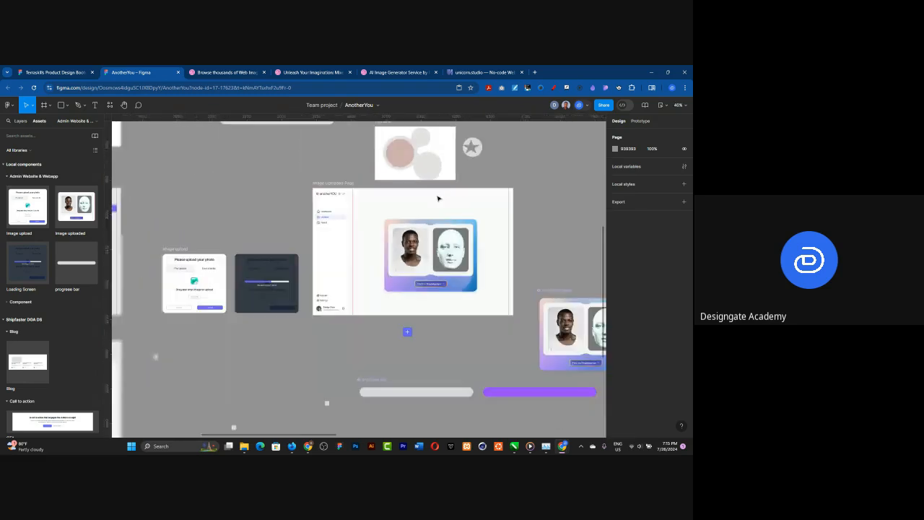
{"action": "scroll", "coordinate": [437, 199], "scroll_direction": "down", "scroll_amount": 3}
{"action": "scroll", "coordinate": [217, 191], "scroll_direction": "up", "scroll_amount": 3}
{"action": "scroll", "coordinate": [208, 187], "scroll_direction": "up", "scroll_amount": 1}
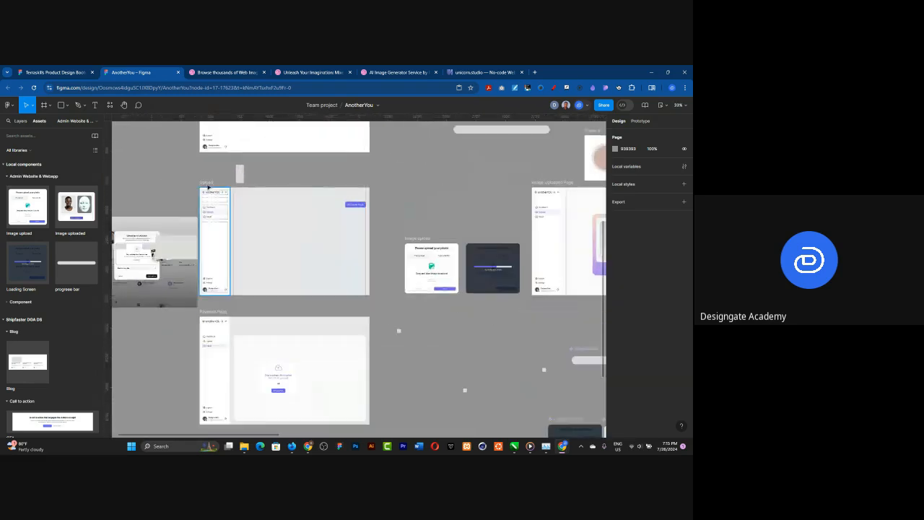
{"action": "left_click", "coordinate": [208, 187]}
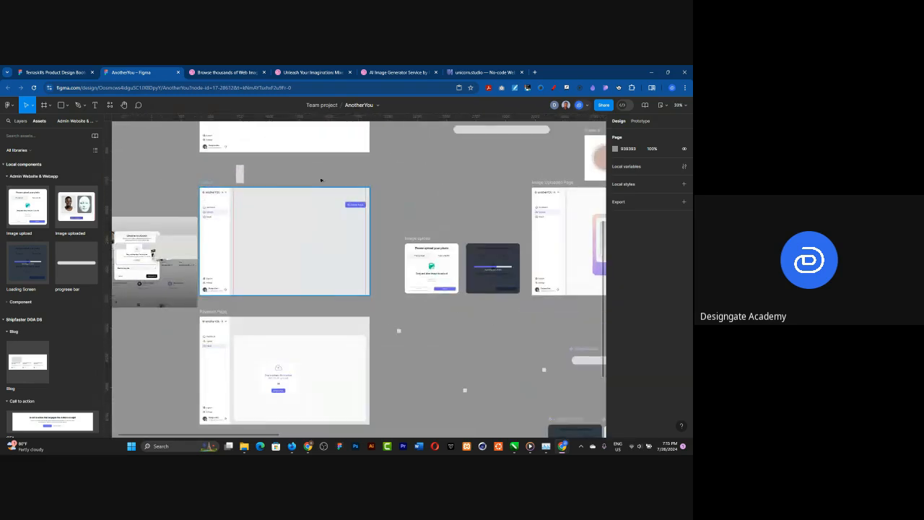
{"action": "left_click", "coordinate": [659, 105]}
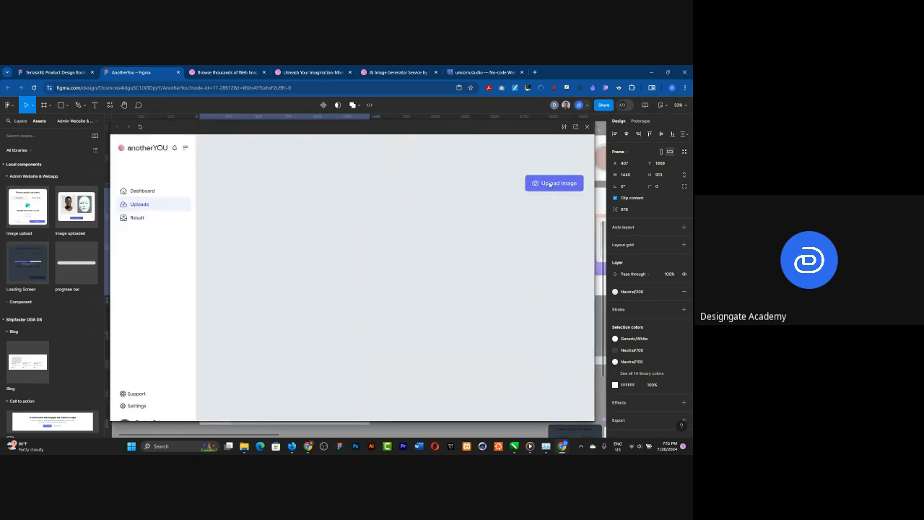
{"action": "left_click", "coordinate": [549, 184]}
{"action": "left_click", "coordinate": [391, 335]}
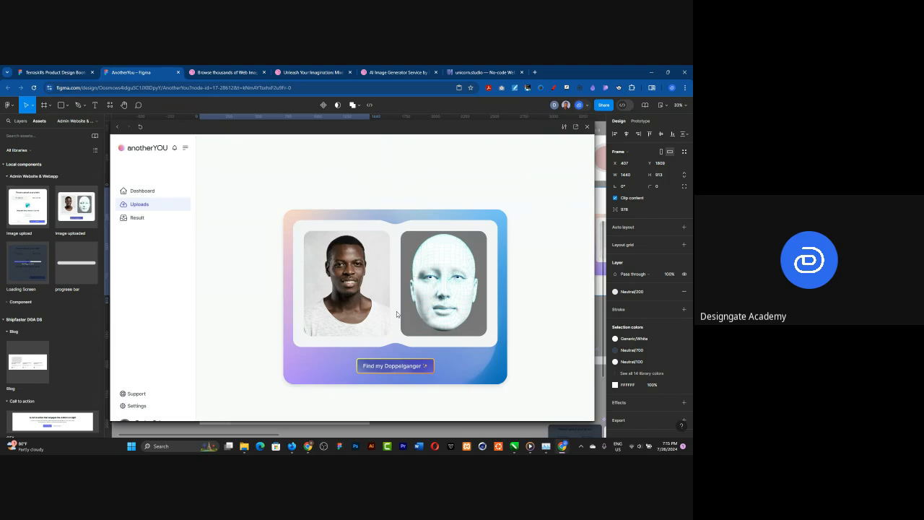
{"action": "left_click", "coordinate": [588, 127]}
Step: Detach the Gradient/Mesh/16 style from the fills of both Image uploaded variants
{"action": "scroll", "coordinate": [212, 240], "scroll_direction": "down", "scroll_amount": 5}
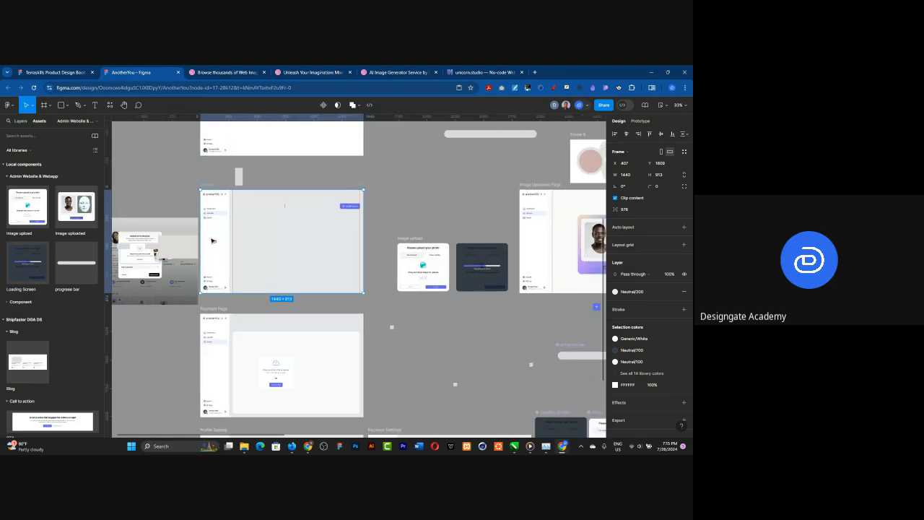
{"action": "scroll", "coordinate": [411, 249], "scroll_direction": "up", "scroll_amount": 3}
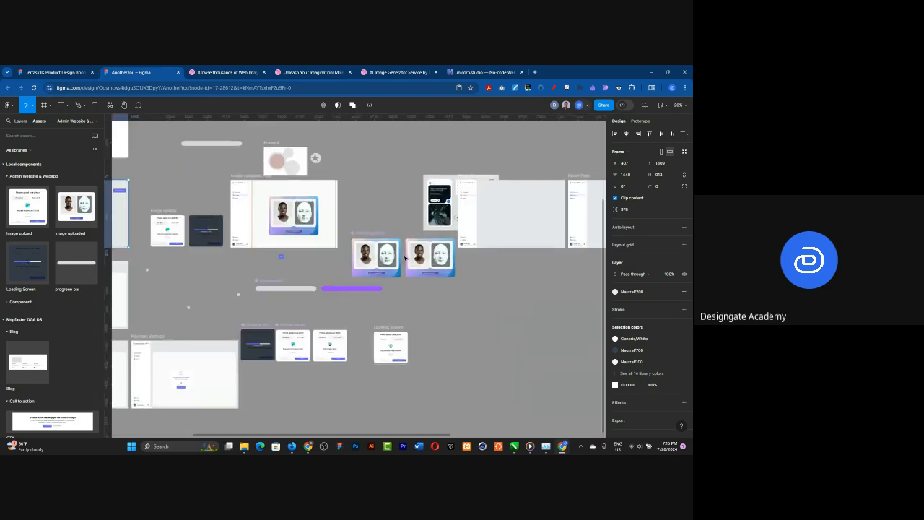
{"action": "scroll", "coordinate": [408, 240], "scroll_direction": "up", "scroll_amount": 8}
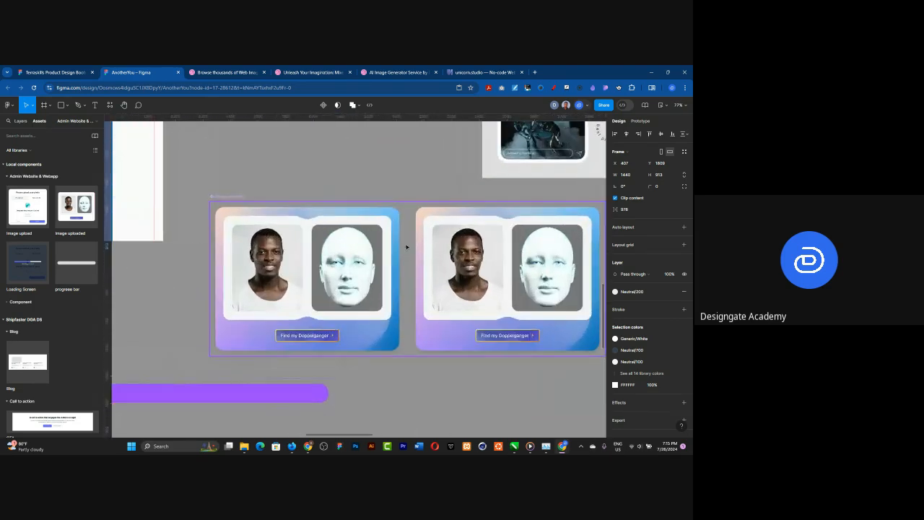
{"action": "scroll", "coordinate": [406, 247], "scroll_direction": "up", "scroll_amount": 2}
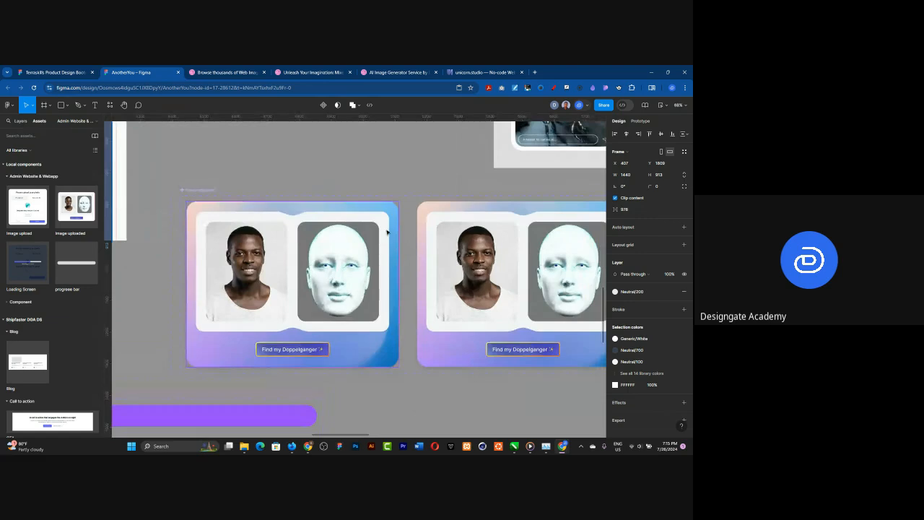
{"action": "left_click", "coordinate": [388, 221]}
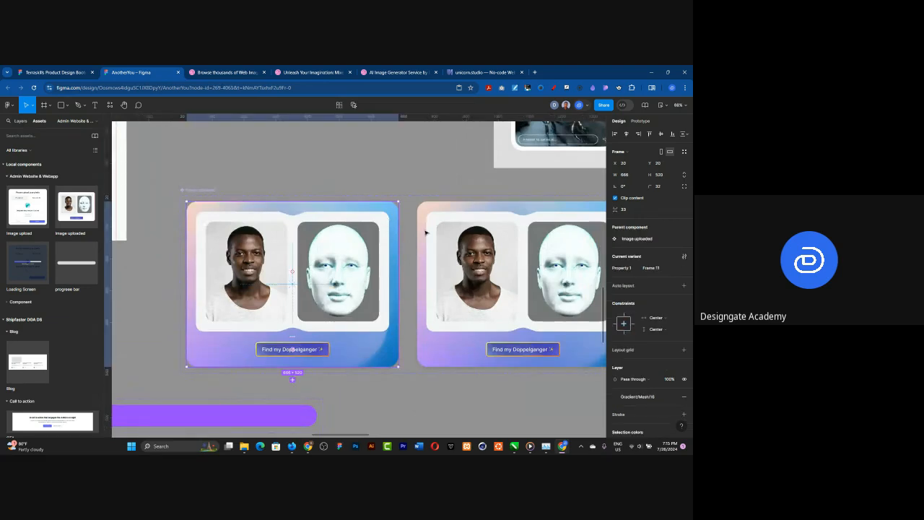
{"action": "scroll", "coordinate": [639, 347], "scroll_direction": "down", "scroll_amount": 3}
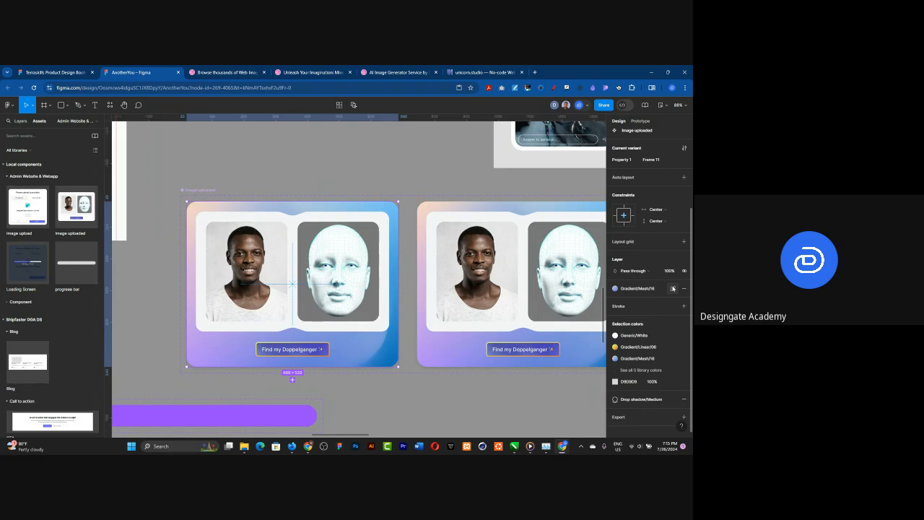
{"action": "left_click", "coordinate": [673, 288]}
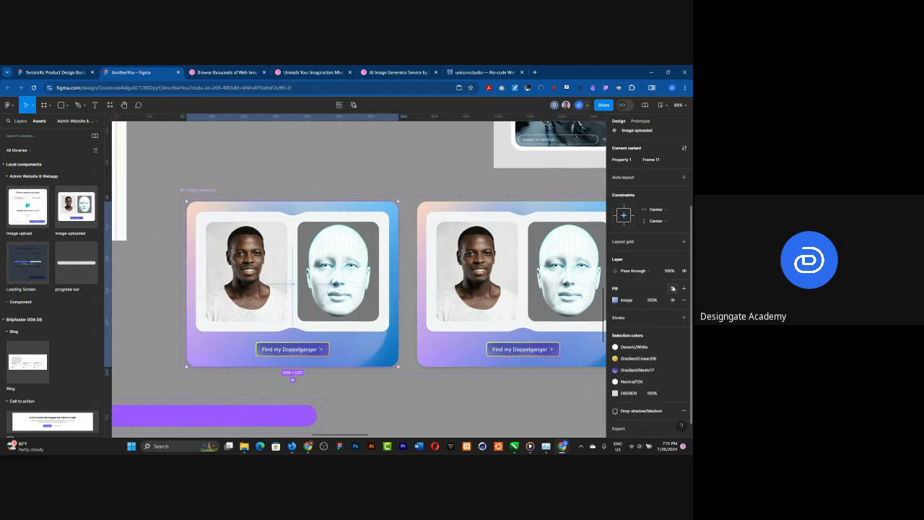
{"action": "left_click", "coordinate": [462, 213]}
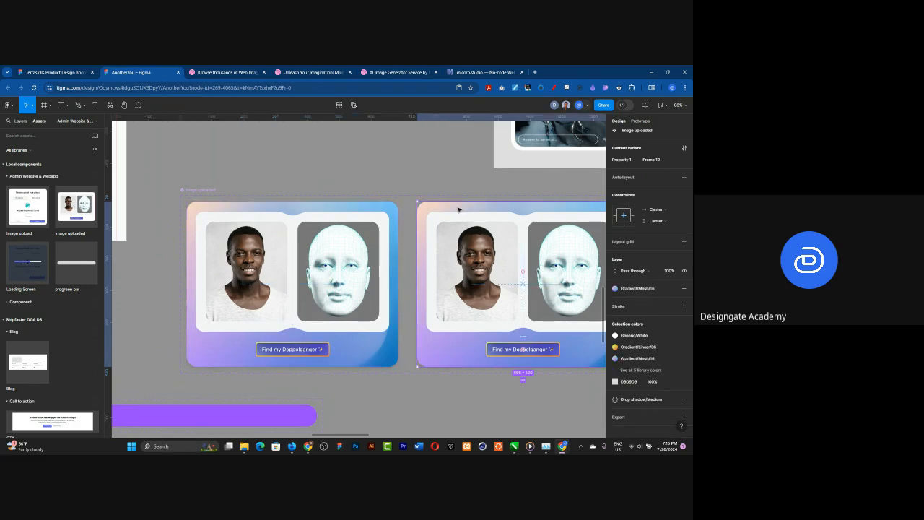
{"action": "left_click", "coordinate": [673, 288]}
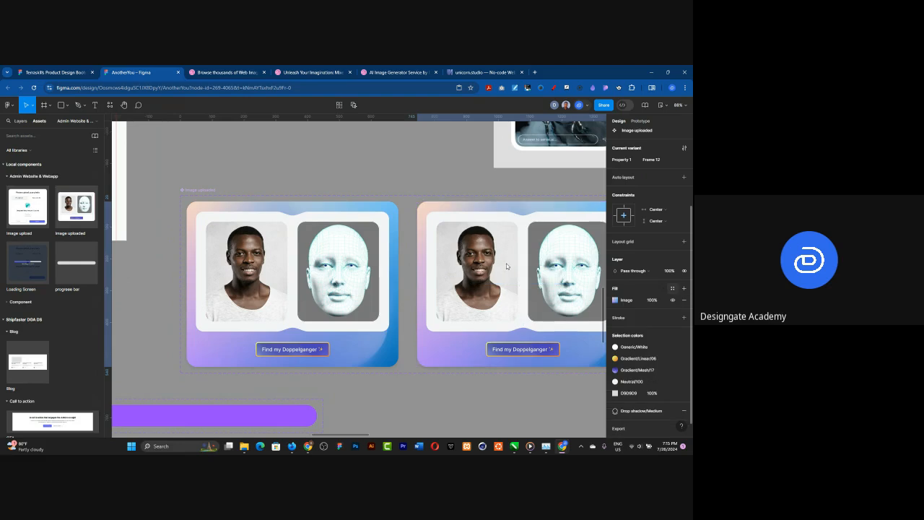
Step: Change the easing of the first Image uploaded variant's after-delay Smart animate transition to Ease in
{"action": "left_click", "coordinate": [639, 121]}
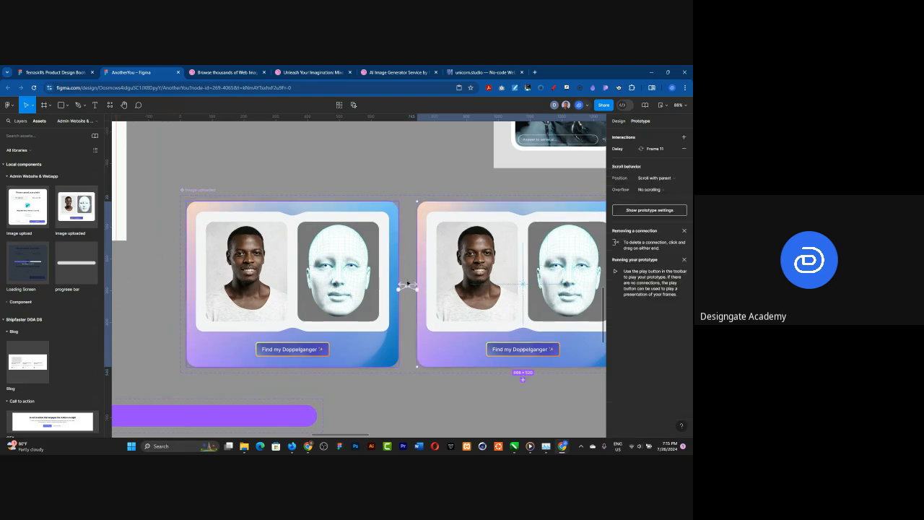
{"action": "left_click", "coordinate": [412, 287]}
{"action": "left_click", "coordinate": [412, 287]}
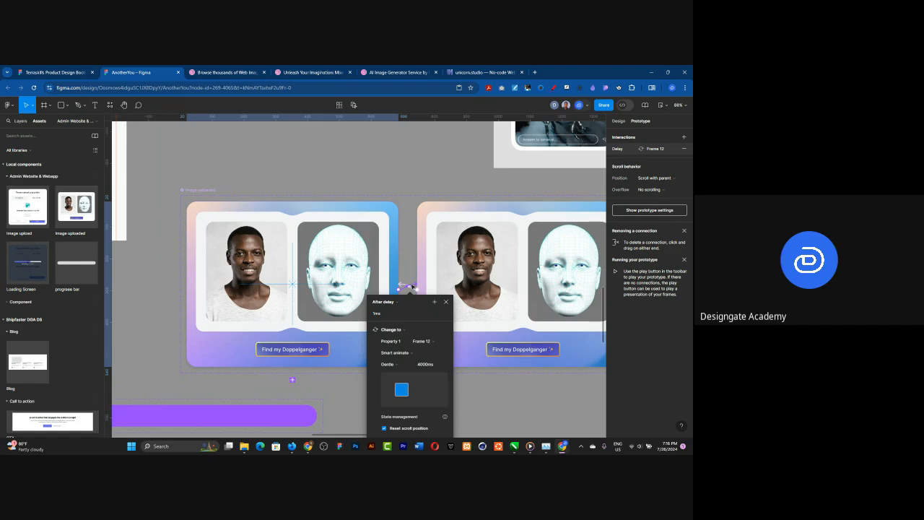
{"action": "left_click", "coordinate": [425, 363]}
{"action": "left_click", "coordinate": [393, 364]}
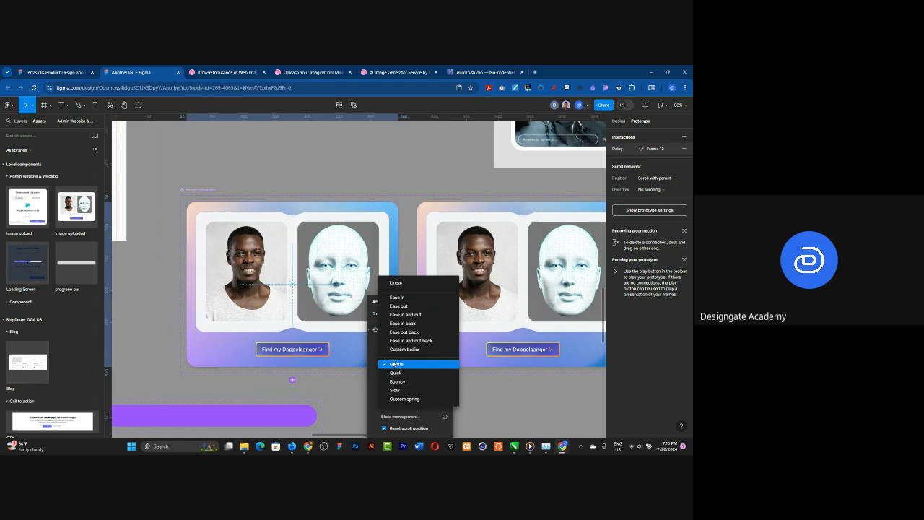
{"action": "left_click", "coordinate": [402, 296]}
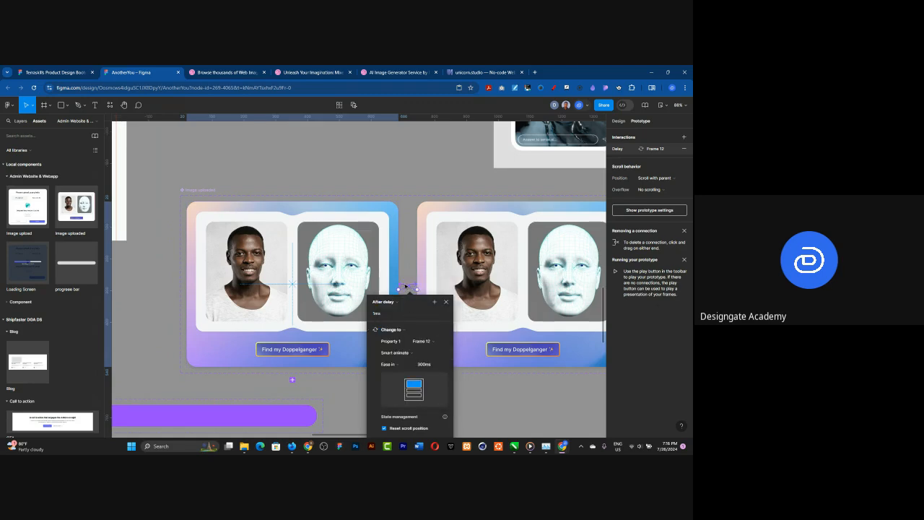
Step: Set the second variant's return transition to Frame 11 to Ease in with a duration of 3000 ms
{"action": "left_click", "coordinate": [405, 287]}
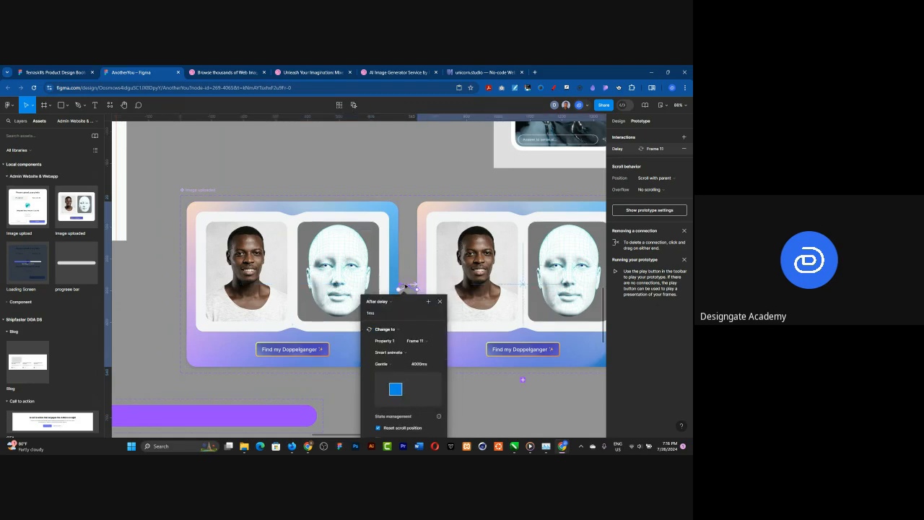
{"action": "left_click", "coordinate": [389, 352]}
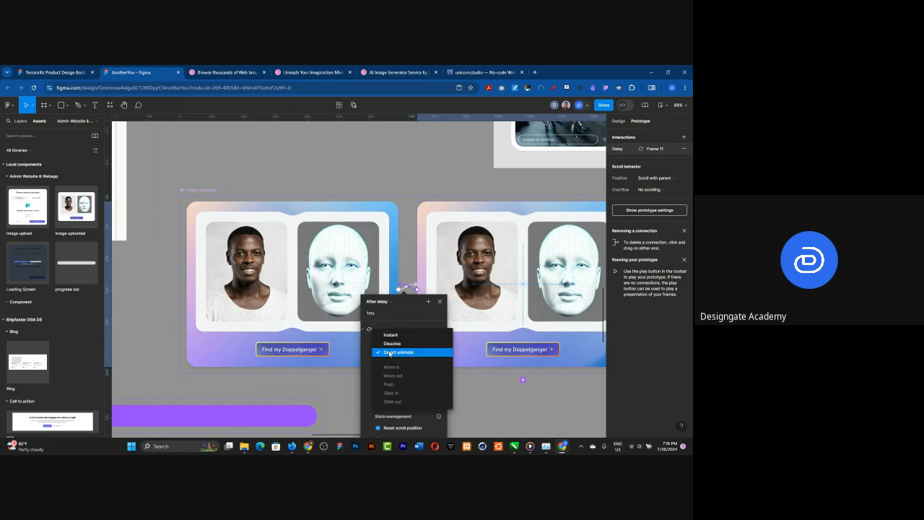
{"action": "left_click", "coordinate": [389, 352]}
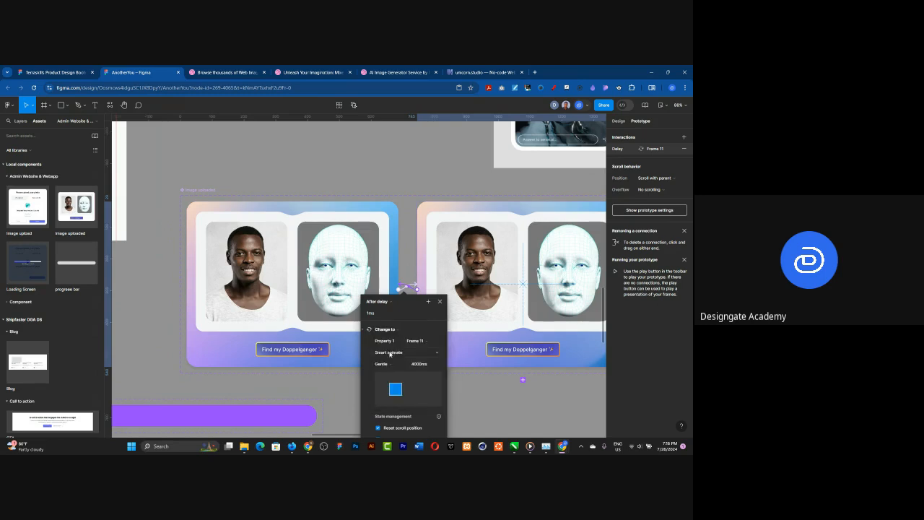
{"action": "left_click", "coordinate": [389, 363]}
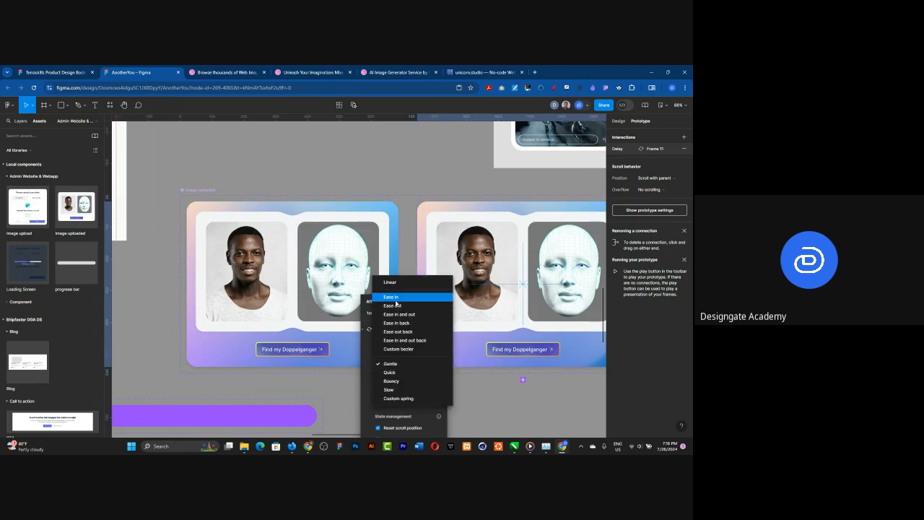
{"action": "left_click", "coordinate": [390, 297]}
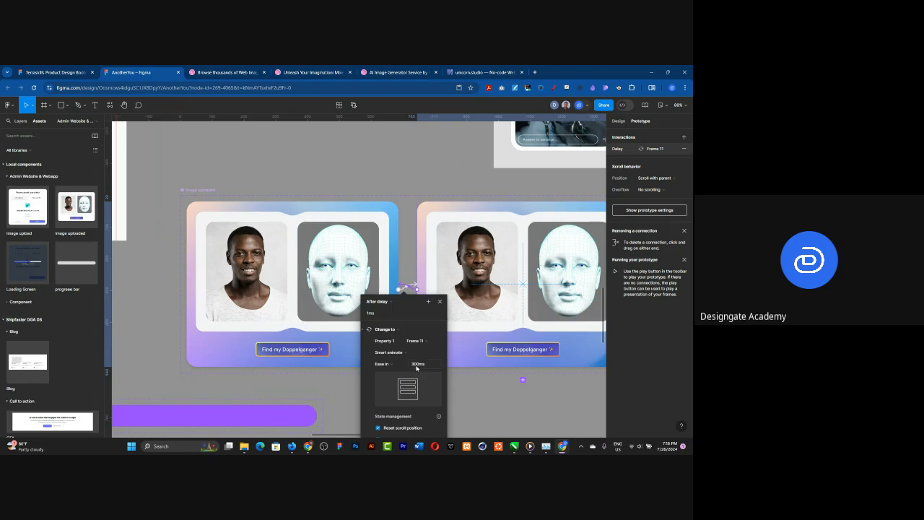
{"action": "left_click", "coordinate": [416, 365]}
{"action": "type", "text": "000"}
{"action": "key", "text": "Return"}
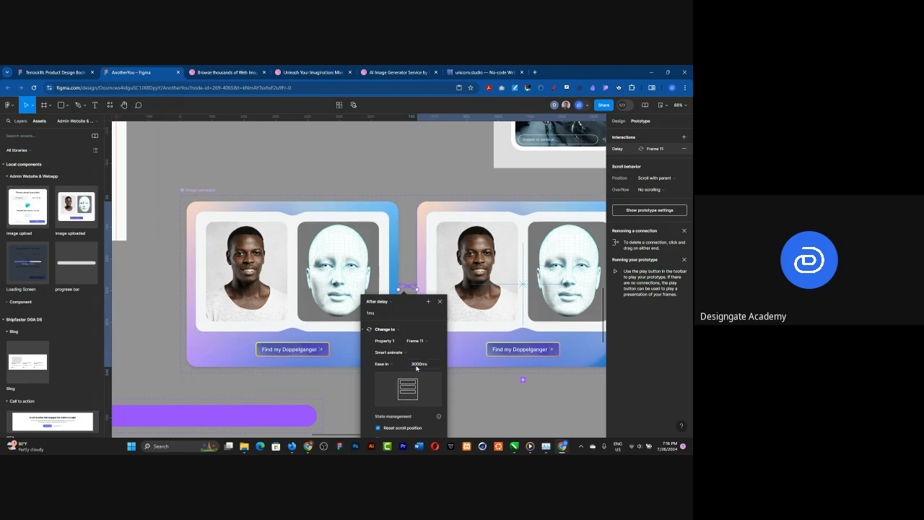
Step: Enter a new duration for the first Image uploaded variant's Ease in transition to Frame 12
{"action": "left_click", "coordinate": [408, 288]}
{"action": "left_click", "coordinate": [429, 363]}
{"action": "type", "text": "3000"}
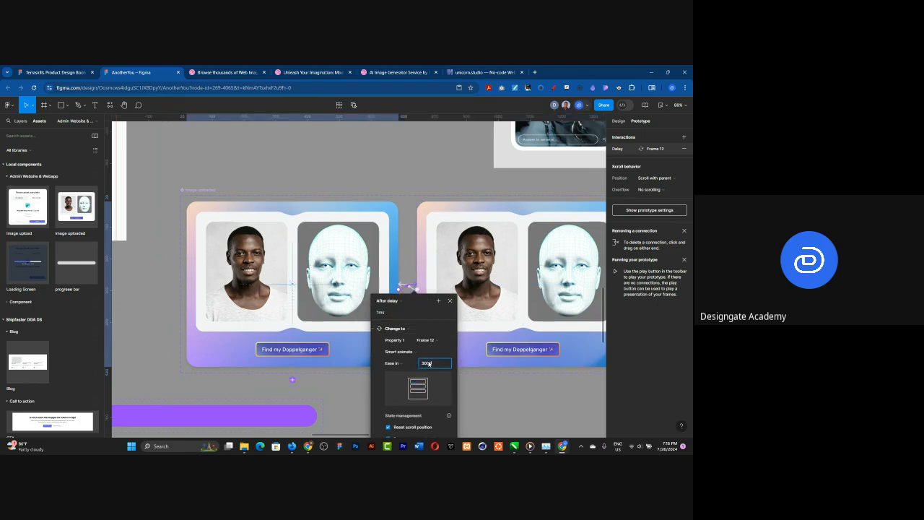
{"action": "key", "text": "Return"}
{"action": "left_click", "coordinate": [421, 211]}
Step: Play Flow 1 and go through the image upload to check the revised card animation on the Image Uploaded Page
{"action": "scroll", "coordinate": [452, 281], "scroll_direction": "down", "scroll_amount": 4}
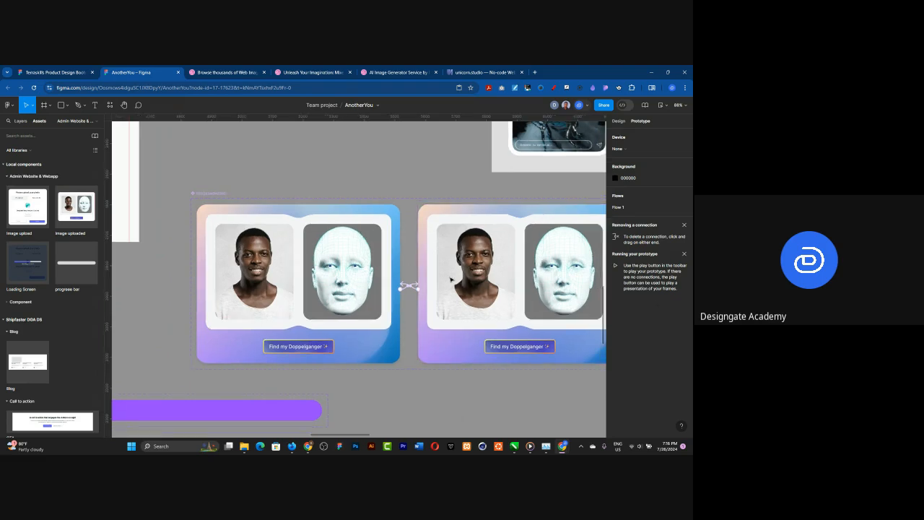
{"action": "scroll", "coordinate": [428, 280], "scroll_direction": "up", "scroll_amount": 1}
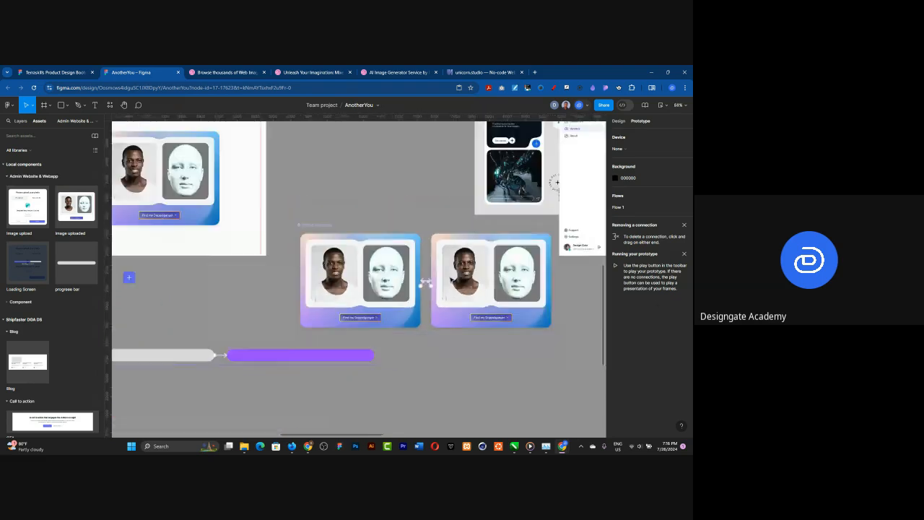
{"action": "scroll", "coordinate": [428, 281], "scroll_direction": "down", "scroll_amount": 5}
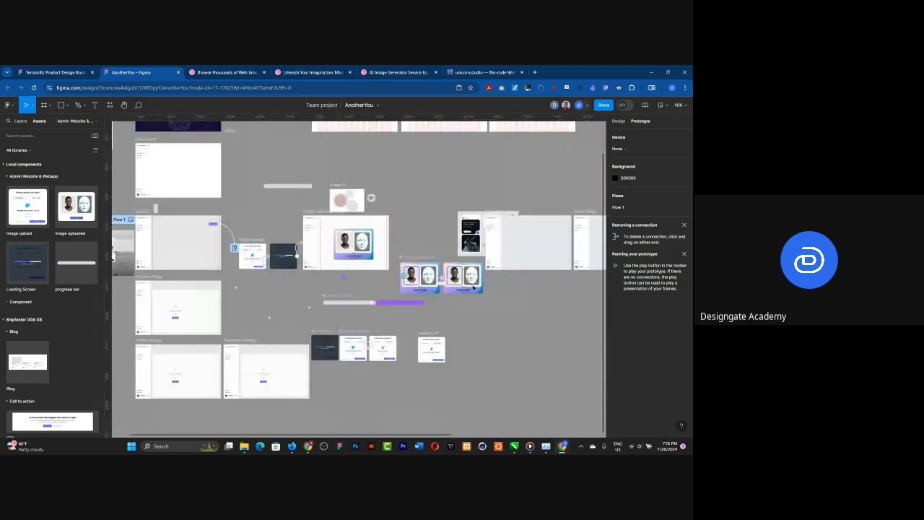
{"action": "scroll", "coordinate": [474, 287], "scroll_direction": "down", "scroll_amount": 1}
{"action": "scroll", "coordinate": [201, 164], "scroll_direction": "up", "scroll_amount": 4}
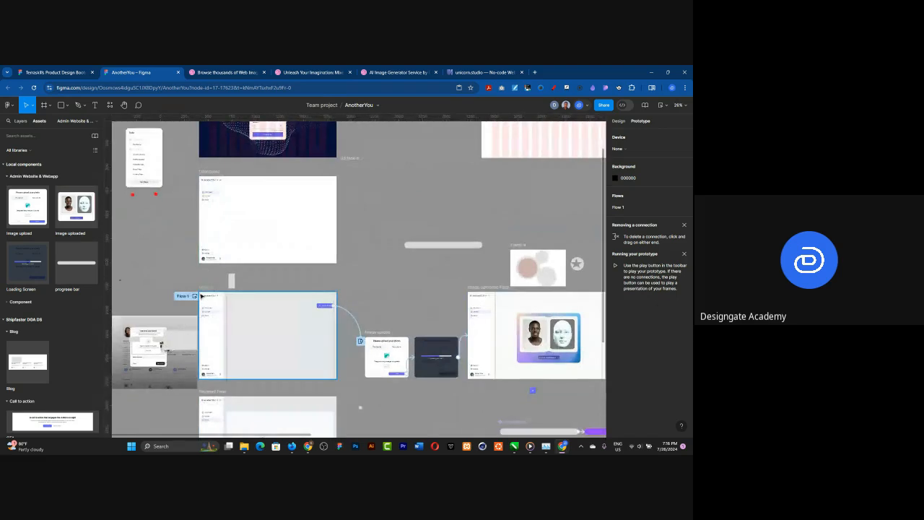
{"action": "left_click", "coordinate": [194, 296]}
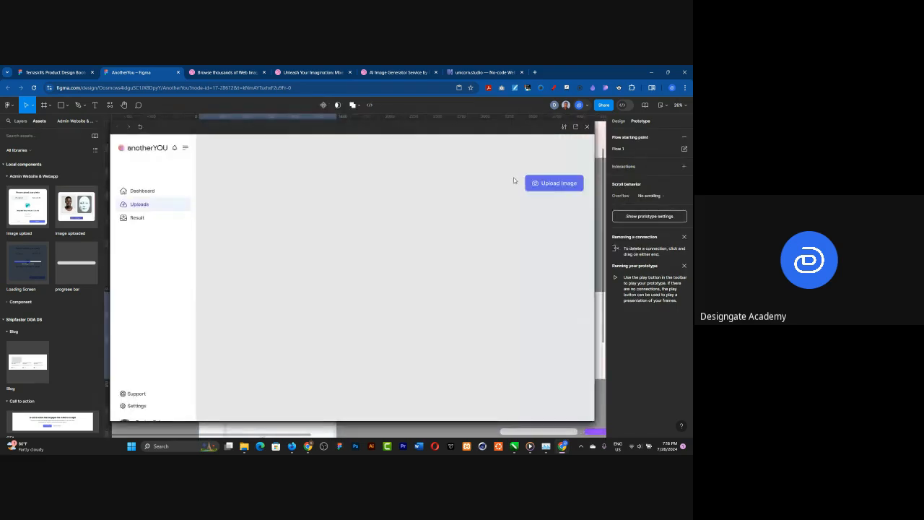
{"action": "left_click", "coordinate": [556, 184]}
{"action": "left_click", "coordinate": [391, 337]}
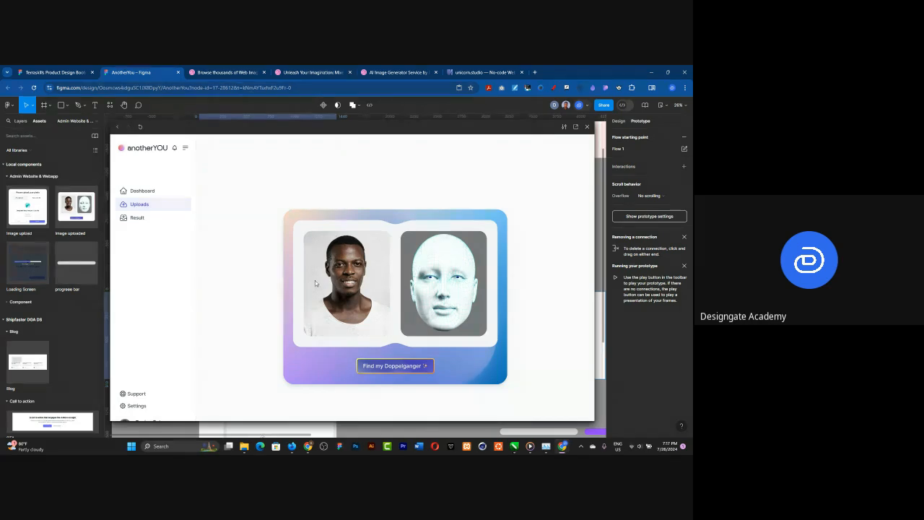
Step: Close the prototype preview and draw a 375 × 375 square above the Image Uploaded Page, filled with purple 9747FF
{"action": "left_click", "coordinate": [589, 127]}
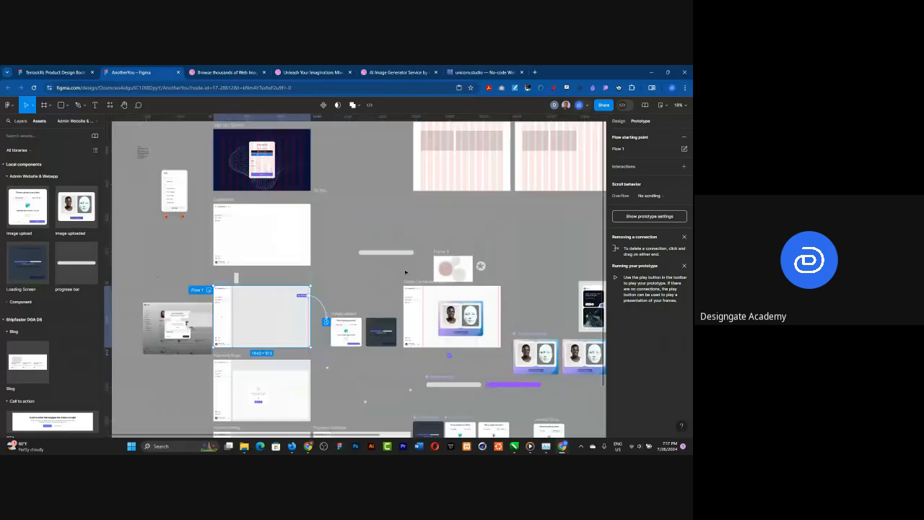
{"action": "scroll", "coordinate": [373, 185], "scroll_direction": "up", "scroll_amount": 2}
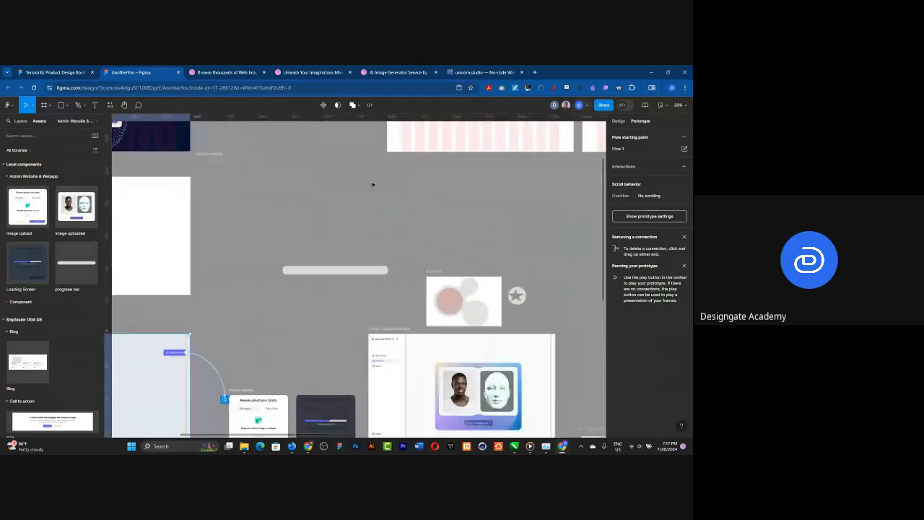
{"action": "key", "text": "r"}
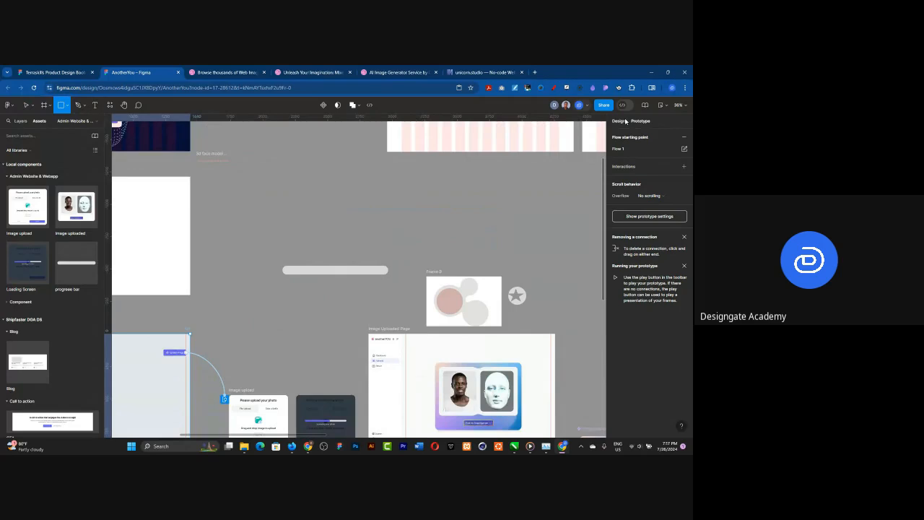
{"action": "left_click", "coordinate": [623, 121]}
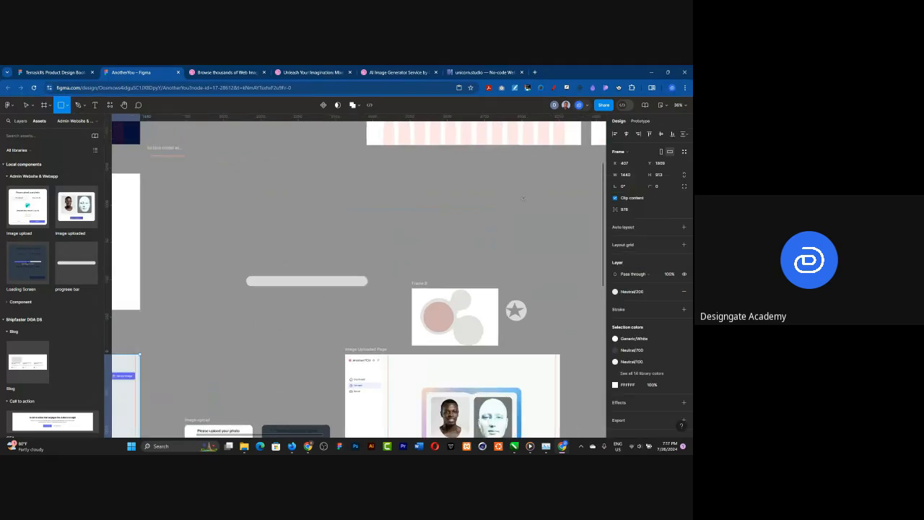
{"action": "scroll", "coordinate": [535, 194], "scroll_direction": "up", "scroll_amount": 3}
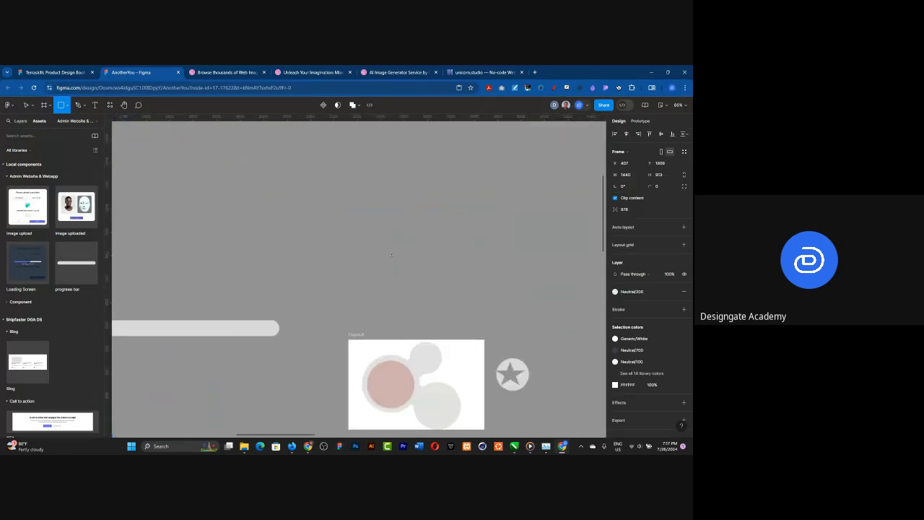
{"action": "left_click_drag", "start_coordinate": [314, 183], "coordinate": [403, 271]}
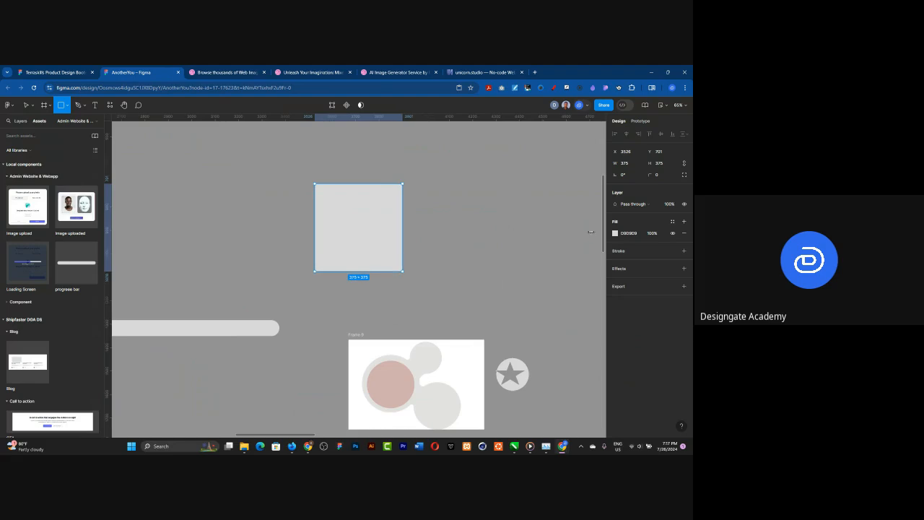
{"action": "left_click", "coordinate": [615, 232]}
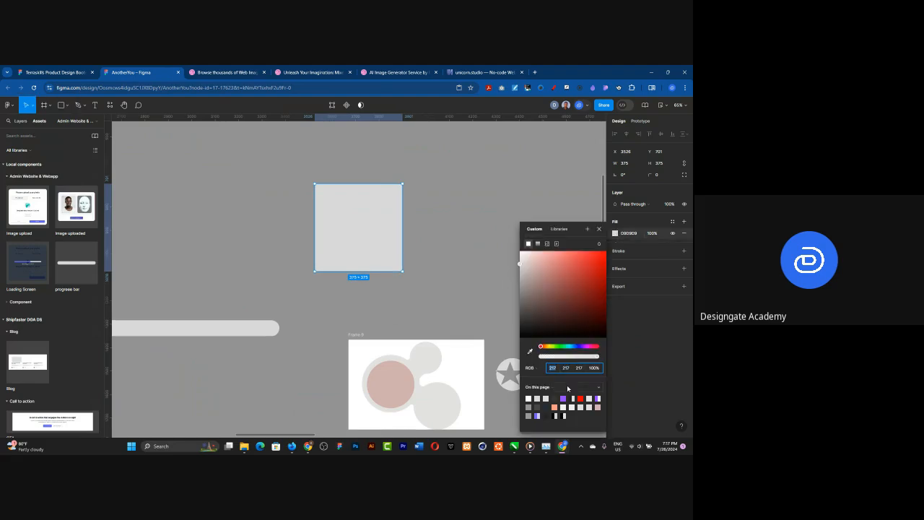
{"action": "left_click", "coordinate": [563, 397]}
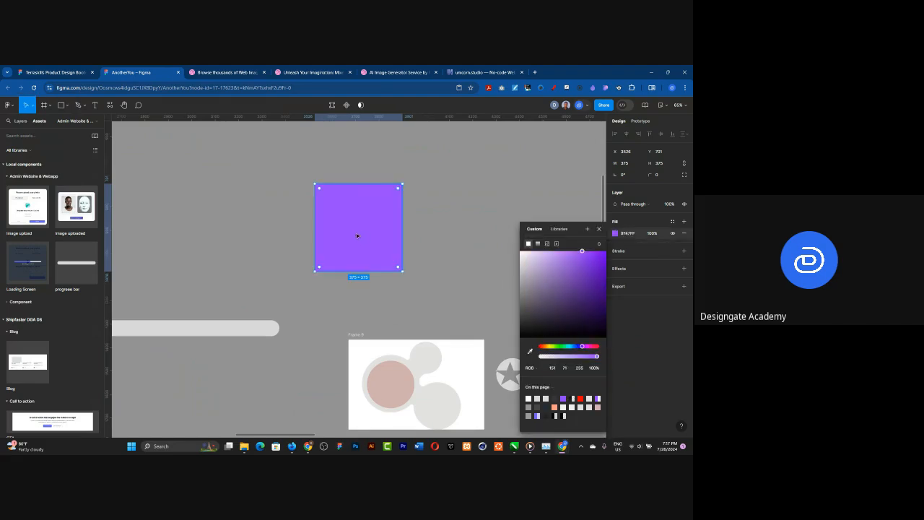
Step: Duplicate the purple square beside the original with a 115 gap and fill the copy with red FF0000
{"action": "left_click_drag", "start_coordinate": [358, 228], "coordinate": [473, 234]}
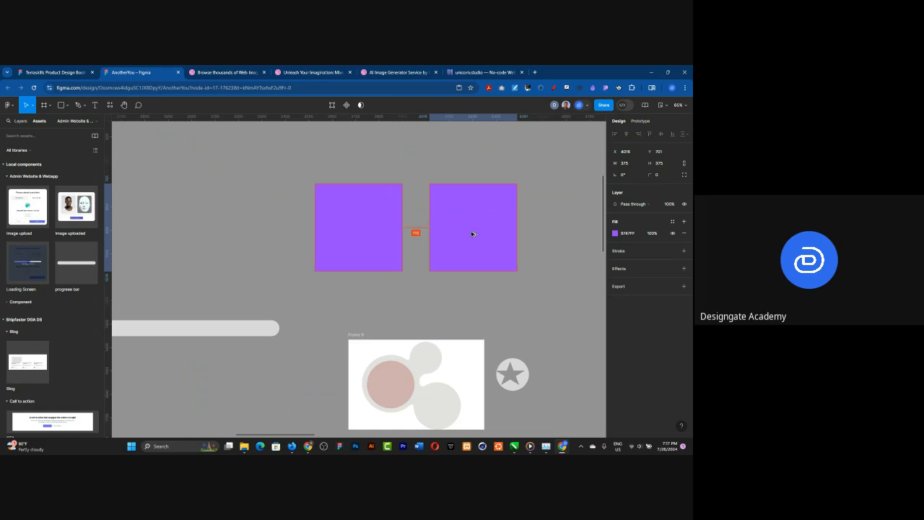
{"action": "left_click", "coordinate": [615, 233]}
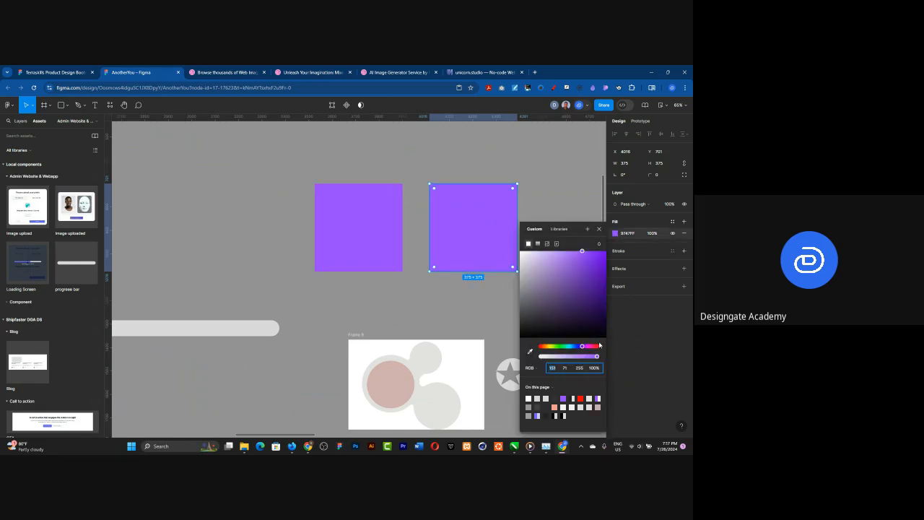
{"action": "left_click", "coordinate": [580, 397]}
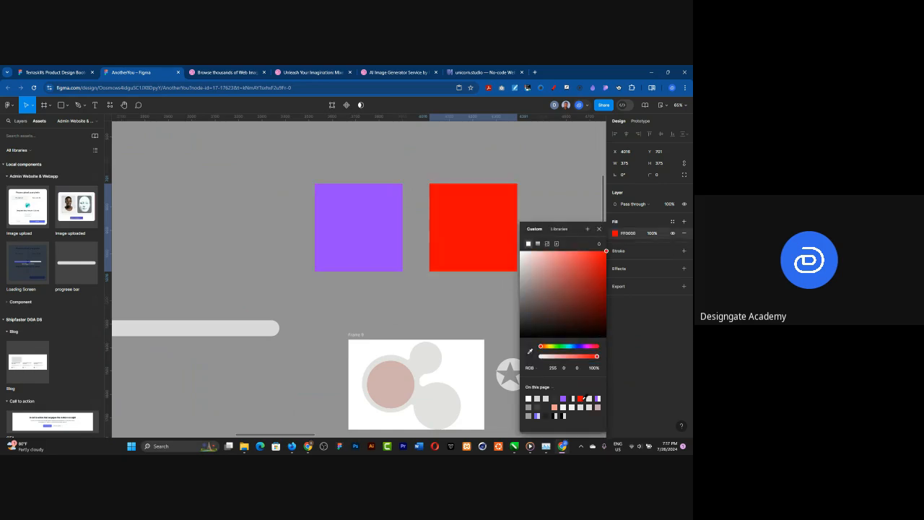
Step: Combine the purple and red squares into a component set
{"action": "left_click", "coordinate": [347, 192], "text": "shift"}
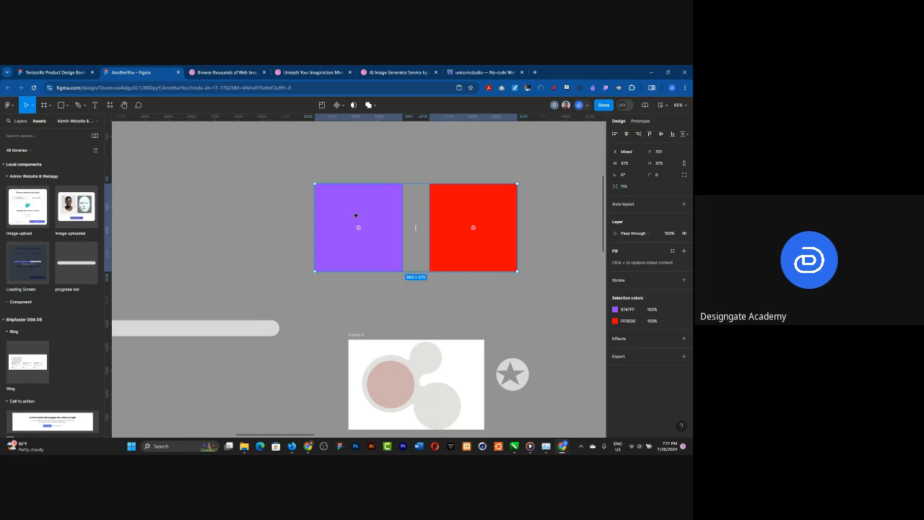
{"action": "left_click", "coordinate": [339, 105]}
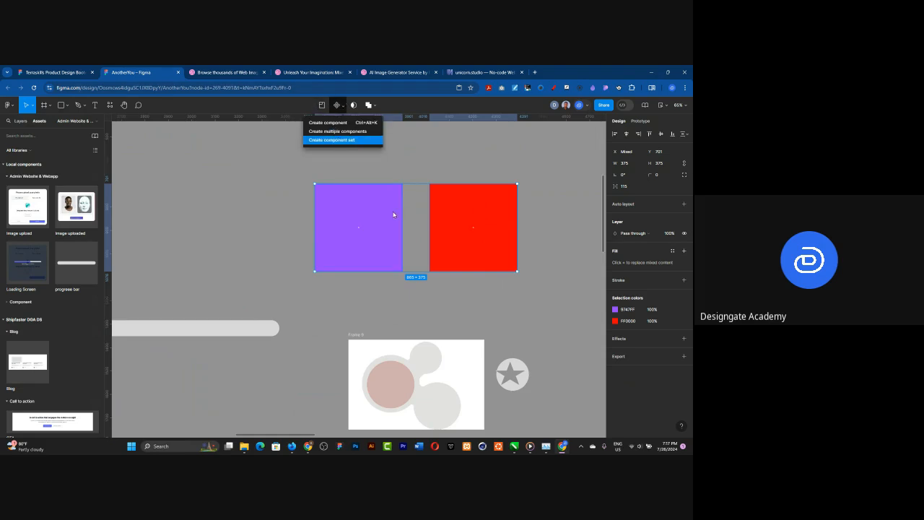
{"action": "left_click", "coordinate": [361, 140]}
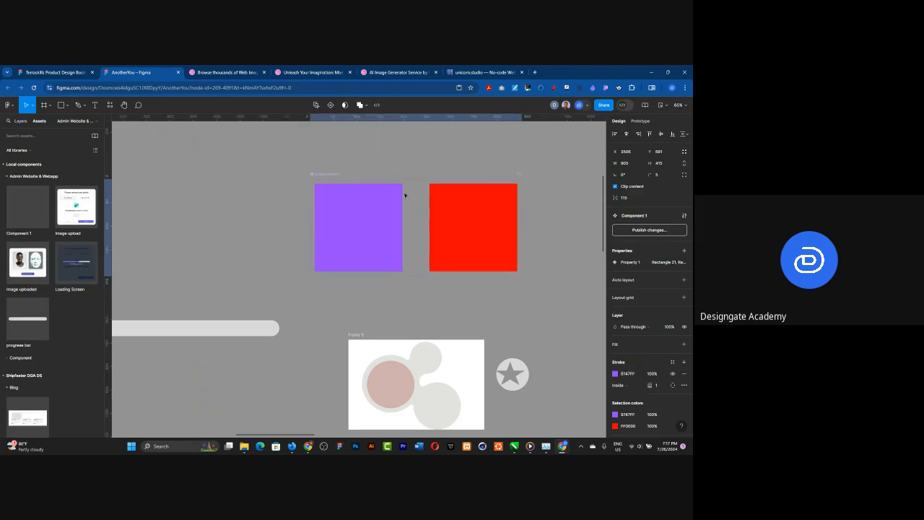
Step: Add on-click Change to interactions linking the purple square variant to the red one and the red one back to the purple one
{"action": "key", "text": "Escape"}
{"action": "left_click", "coordinate": [396, 221]}
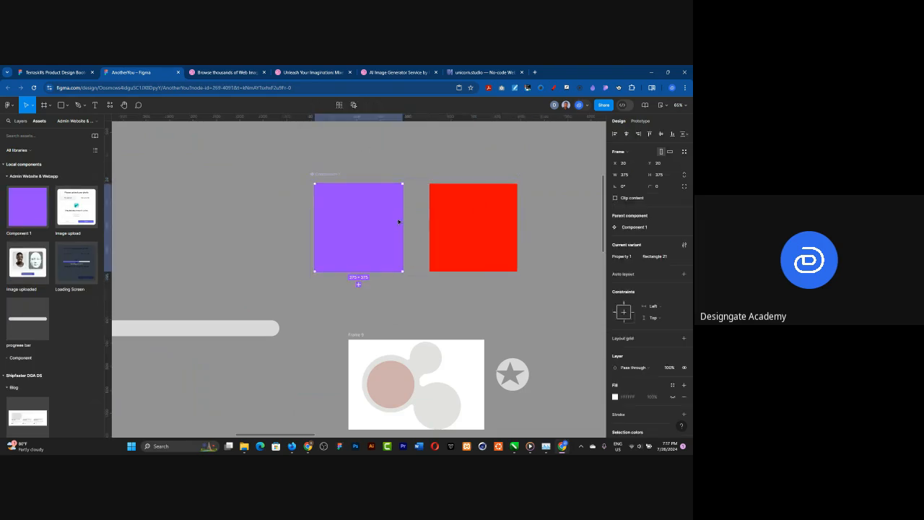
{"action": "left_click", "coordinate": [641, 121]}
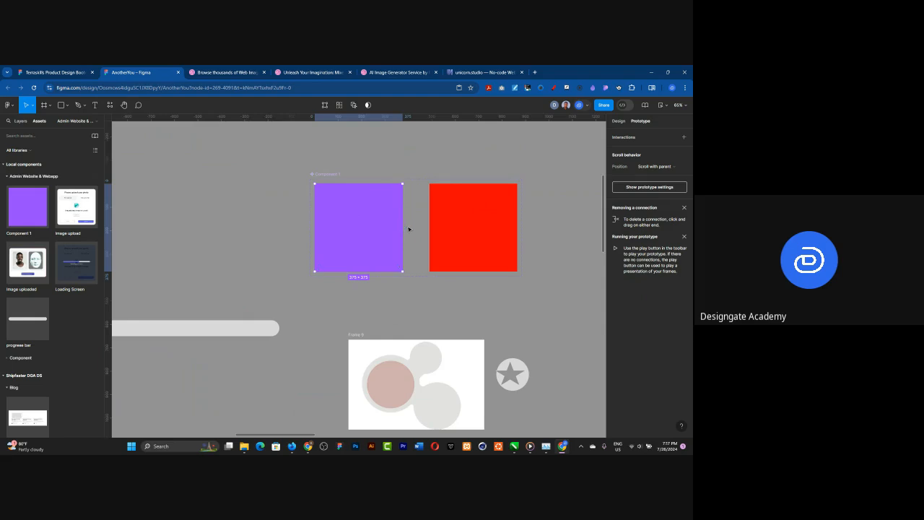
{"action": "left_click_drag", "start_coordinate": [402, 227], "coordinate": [439, 216]}
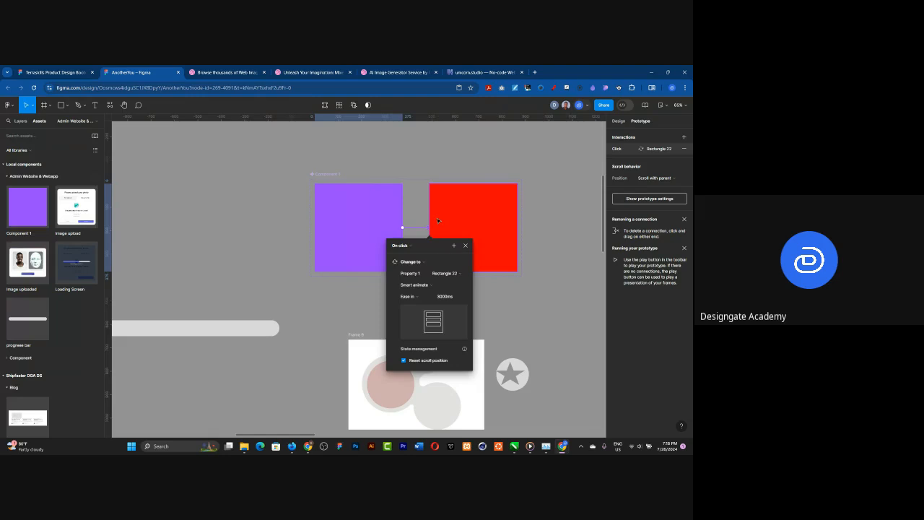
{"action": "left_click", "coordinate": [437, 220]}
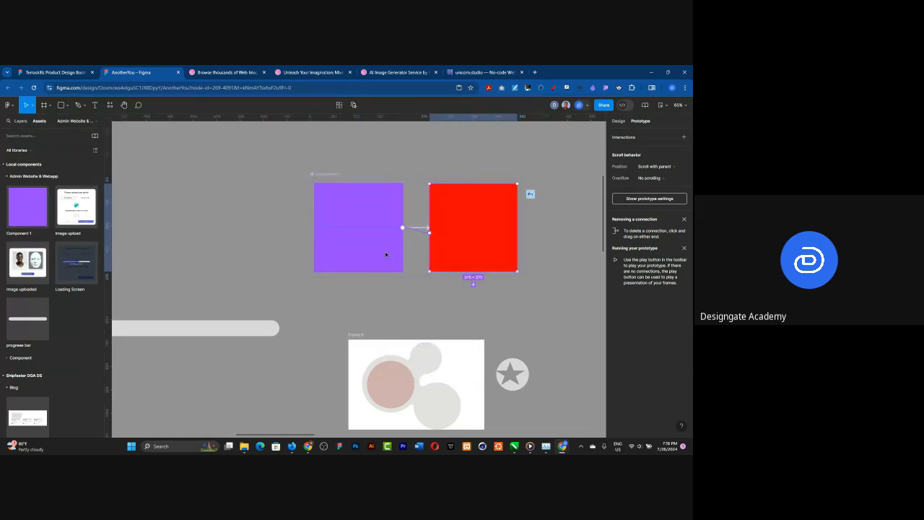
{"action": "key", "text": "ctrl+z"}
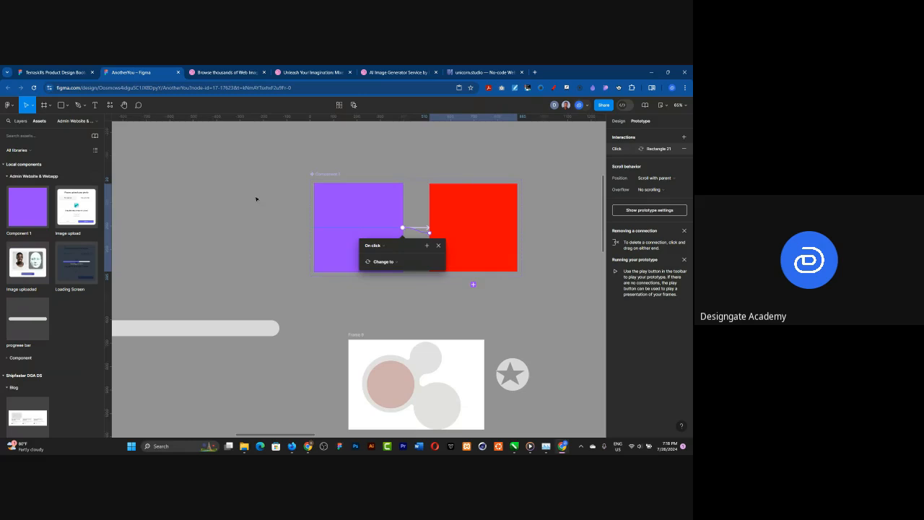
Step: Rename the two-square component set as color and place its purple instance in the middle of the Upload frame
{"action": "left_click", "coordinate": [256, 198]}
{"action": "scroll", "coordinate": [260, 195], "scroll_direction": "down", "scroll_amount": 5}
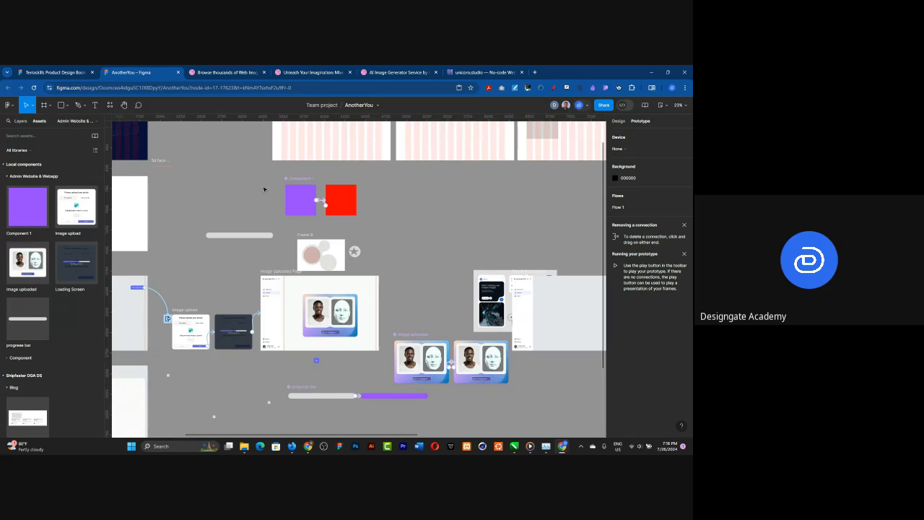
{"action": "left_click", "coordinate": [302, 179]}
{"action": "double_click", "coordinate": [302, 180]}
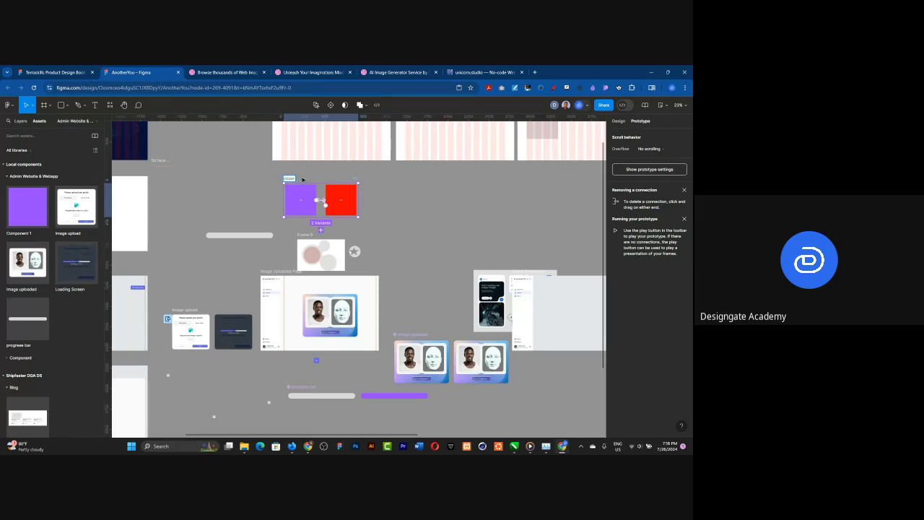
{"action": "key", "text": "Return"}
{"action": "scroll", "coordinate": [515, 230], "scroll_direction": "down", "scroll_amount": 3}
{"action": "left_click_drag", "start_coordinate": [210, 291], "coordinate": [213, 296]}
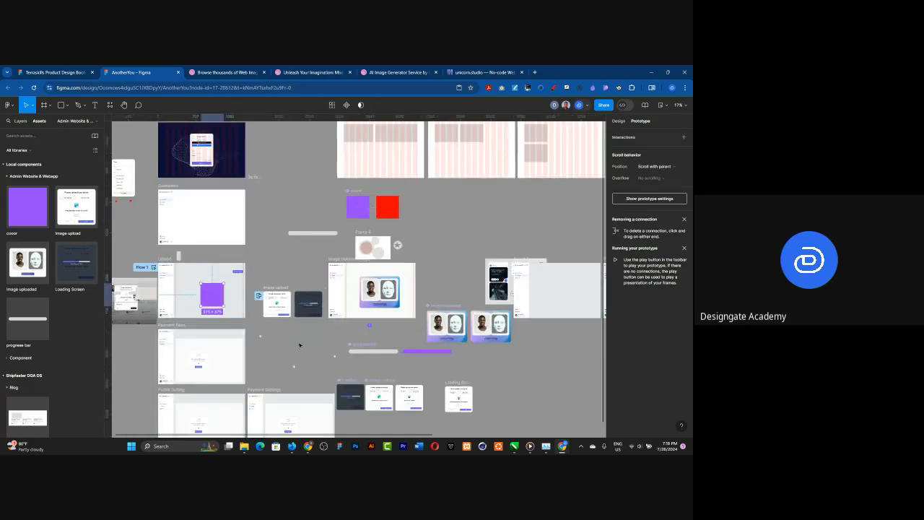
Step: Remove the image fill from the second Image uploaded variant, Frame 12
{"action": "left_click", "coordinate": [618, 120]}
{"action": "scroll", "coordinate": [564, 363], "scroll_direction": "down", "scroll_amount": 1}
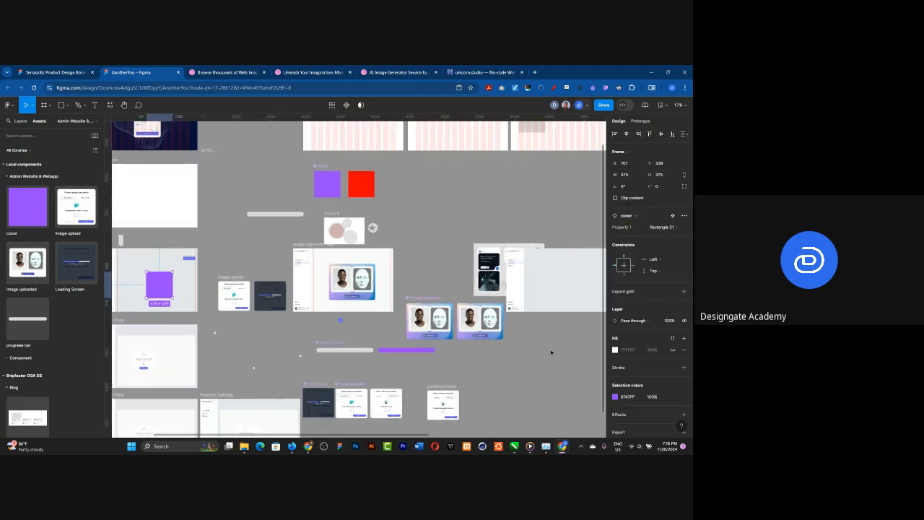
{"action": "scroll", "coordinate": [520, 349], "scroll_direction": "up", "scroll_amount": 5}
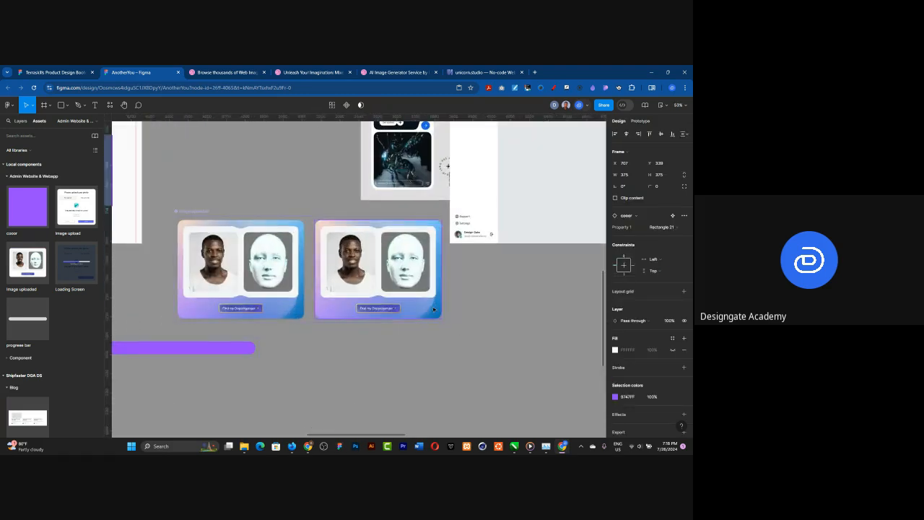
{"action": "left_click", "coordinate": [433, 309]}
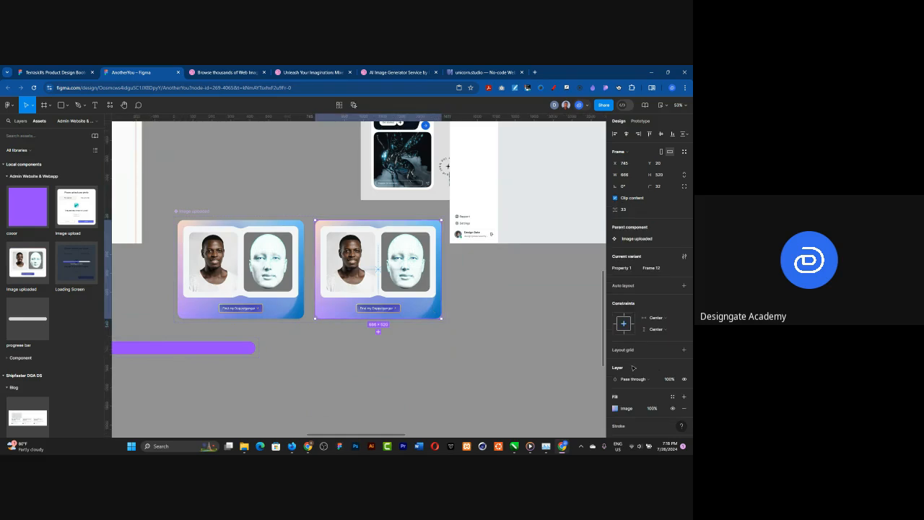
{"action": "scroll", "coordinate": [659, 377], "scroll_direction": "down", "scroll_amount": 2}
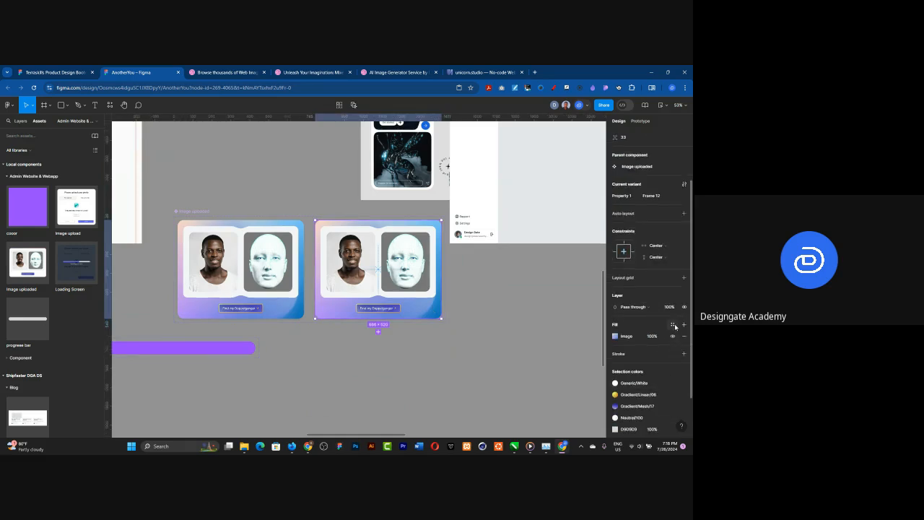
{"action": "left_click", "coordinate": [615, 336]}
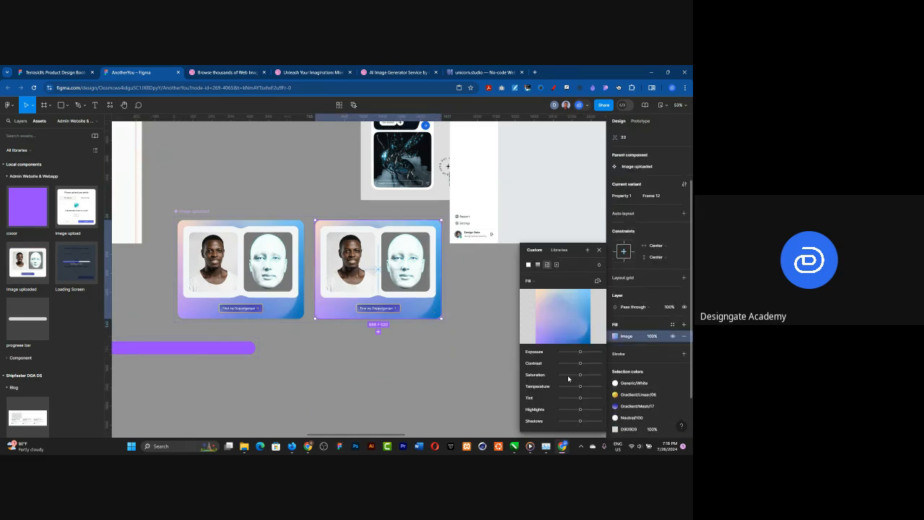
{"action": "left_click", "coordinate": [672, 327]}
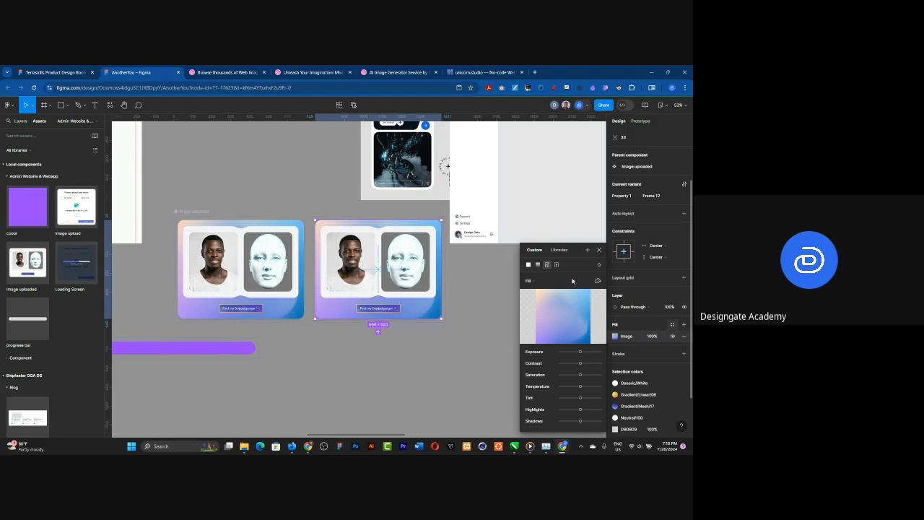
{"action": "left_click", "coordinate": [489, 321]}
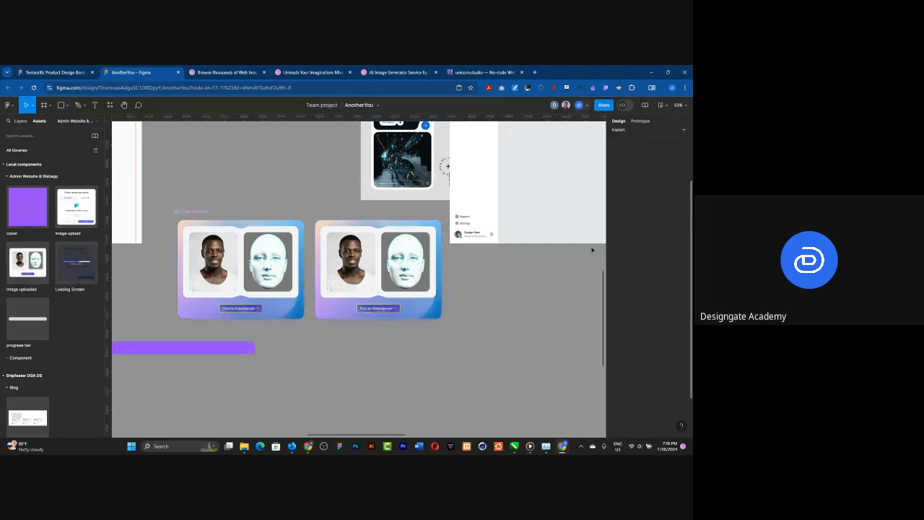
{"action": "left_click", "coordinate": [428, 311]}
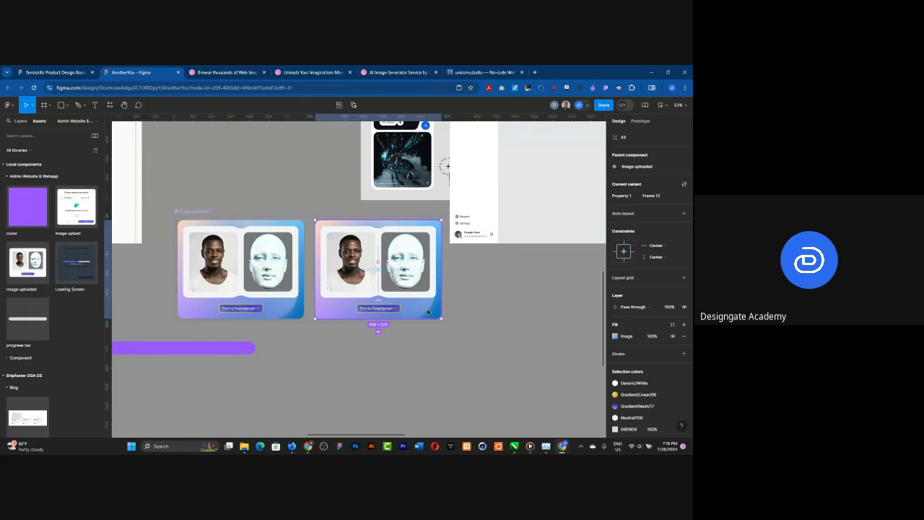
{"action": "left_click", "coordinate": [672, 325]}
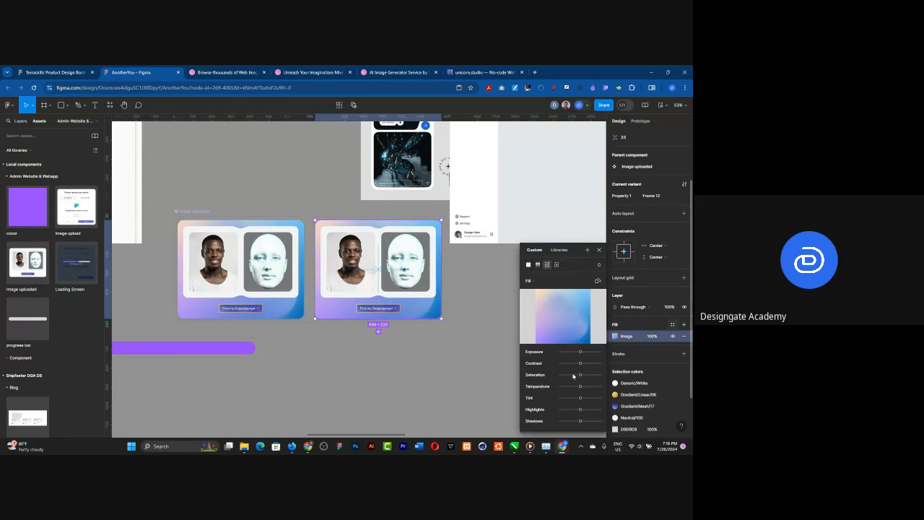
{"action": "left_click", "coordinate": [683, 336]}
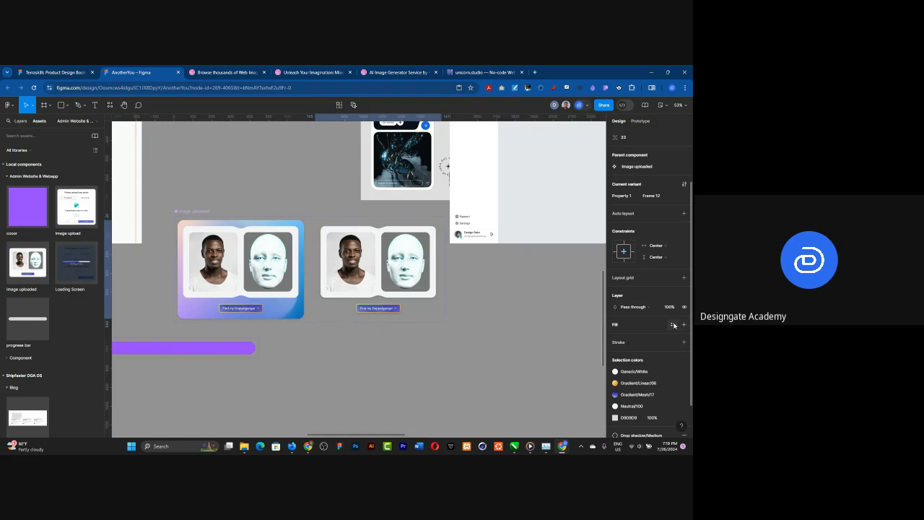
Step: Try the Gradient/Mesh/12 library style as the fill of the second Image uploaded variant, Frame 12
{"action": "left_click", "coordinate": [673, 325]}
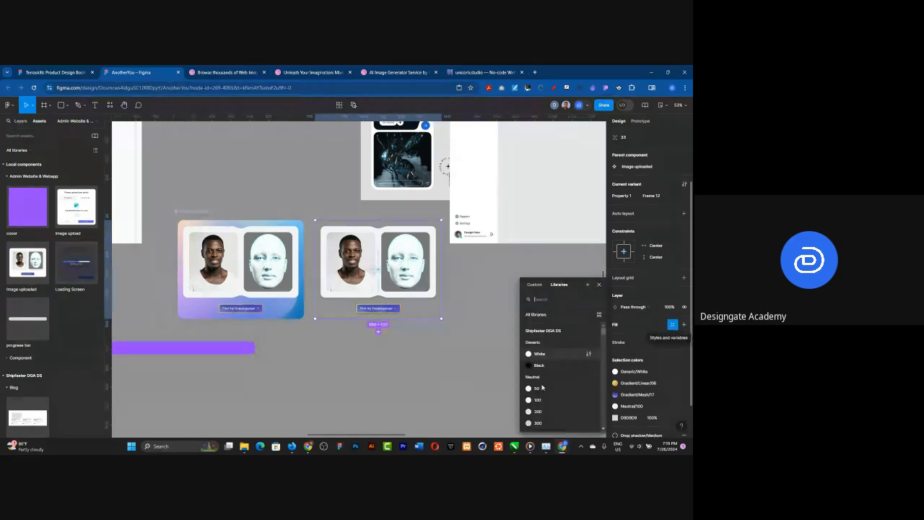
{"action": "scroll", "coordinate": [542, 386], "scroll_direction": "down", "scroll_amount": 8}
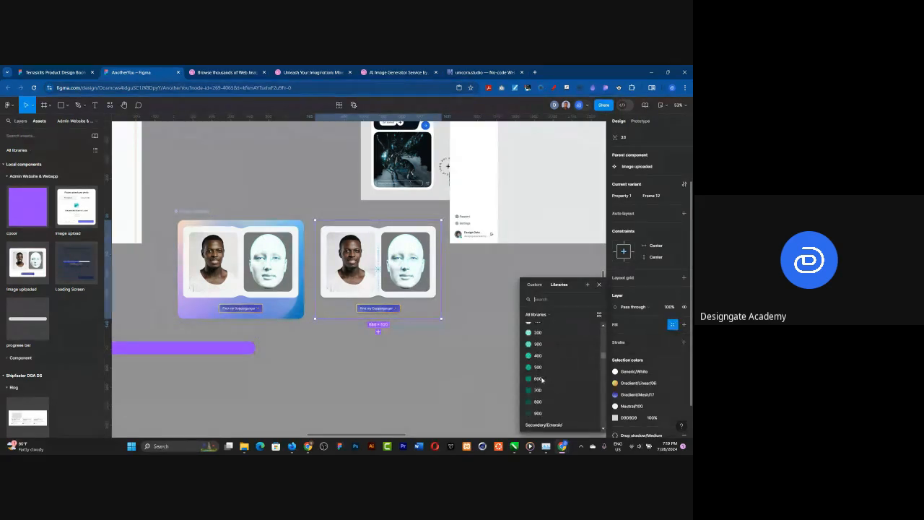
{"action": "scroll", "coordinate": [542, 378], "scroll_direction": "down", "scroll_amount": 10}
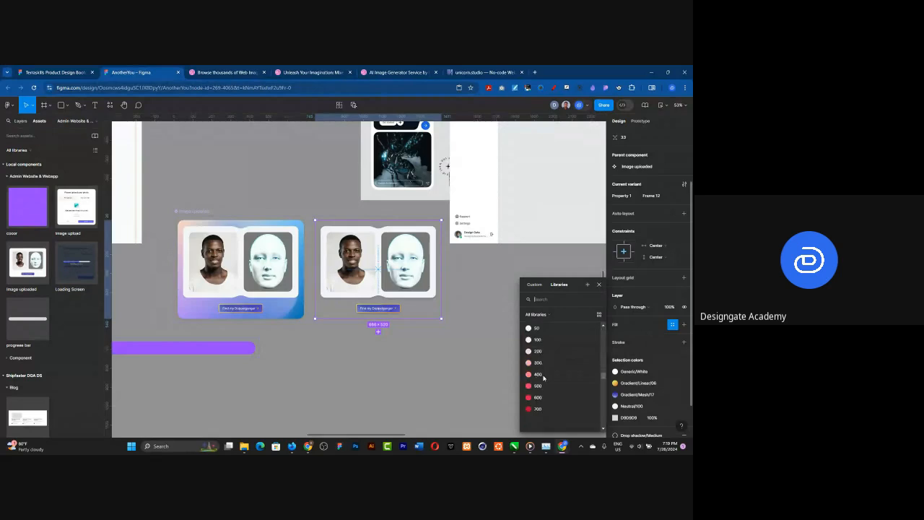
{"action": "scroll", "coordinate": [543, 379], "scroll_direction": "down", "scroll_amount": 3}
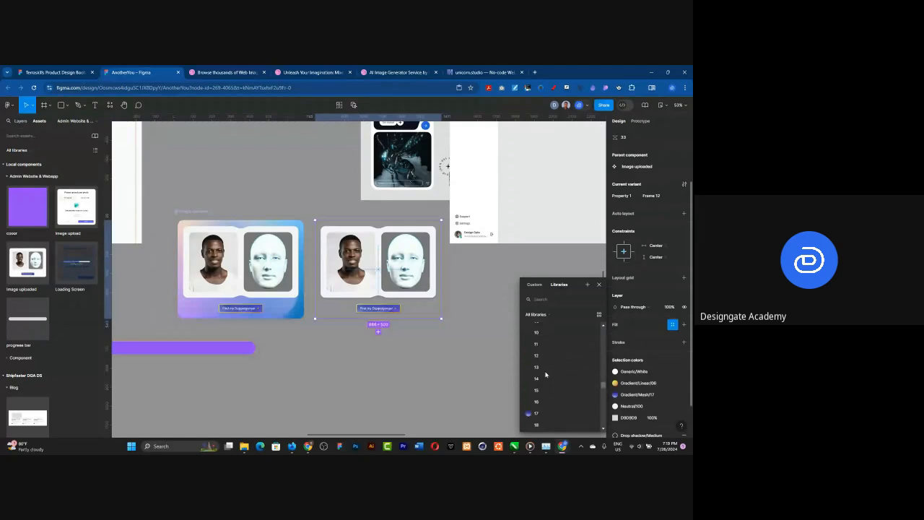
{"action": "scroll", "coordinate": [545, 374], "scroll_direction": "up", "scroll_amount": 3}
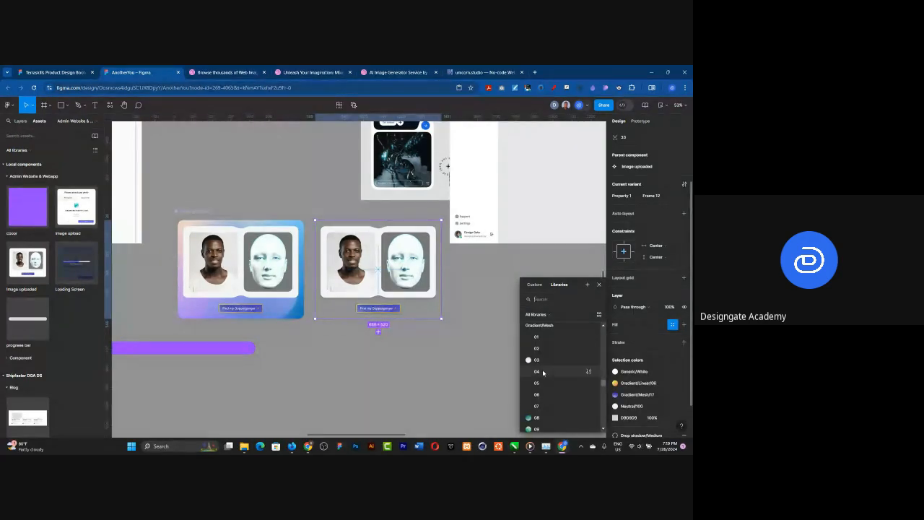
{"action": "scroll", "coordinate": [542, 372], "scroll_direction": "down", "scroll_amount": 2}
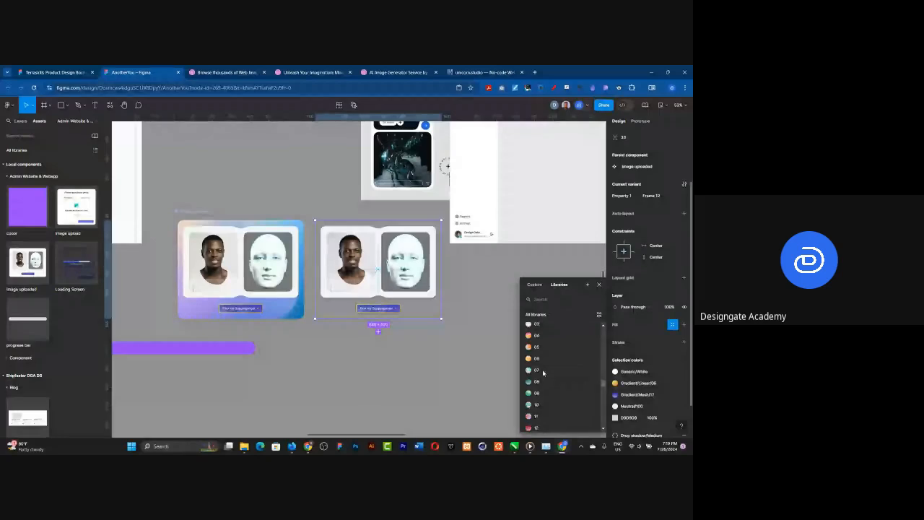
{"action": "scroll", "coordinate": [543, 372], "scroll_direction": "down", "scroll_amount": 2}
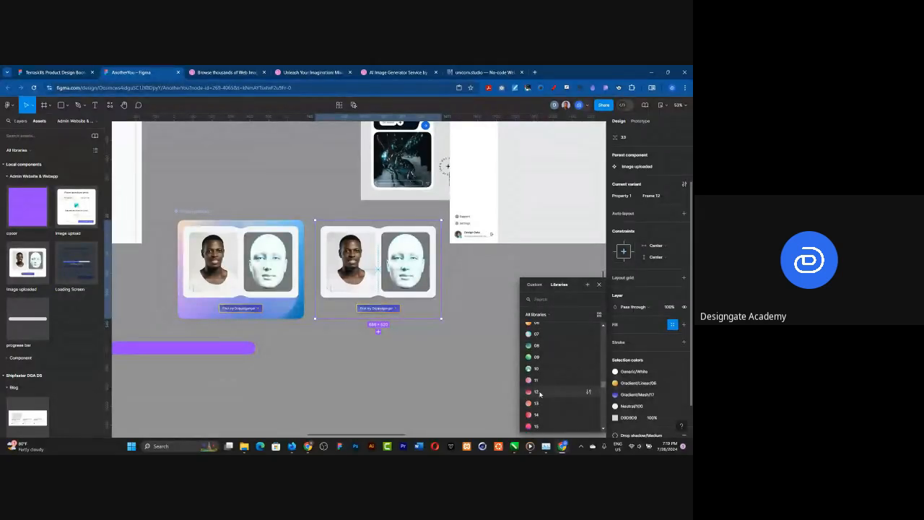
{"action": "left_click", "coordinate": [540, 394]}
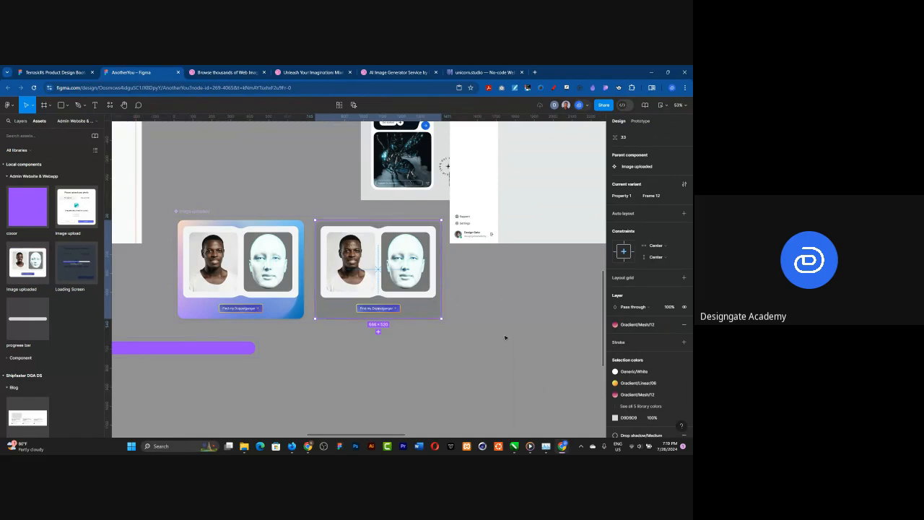
Step: Set the fill of the second Image uploaded variant, Frame 12, to the Gradient/Mesh/19 library style
{"action": "scroll", "coordinate": [480, 296], "scroll_direction": "down", "scroll_amount": 5}
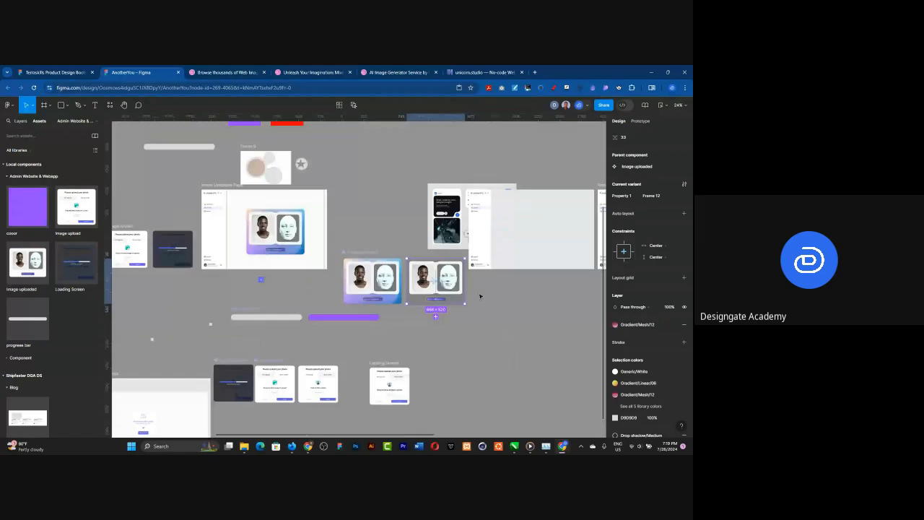
{"action": "scroll", "coordinate": [468, 291], "scroll_direction": "up", "scroll_amount": 5}
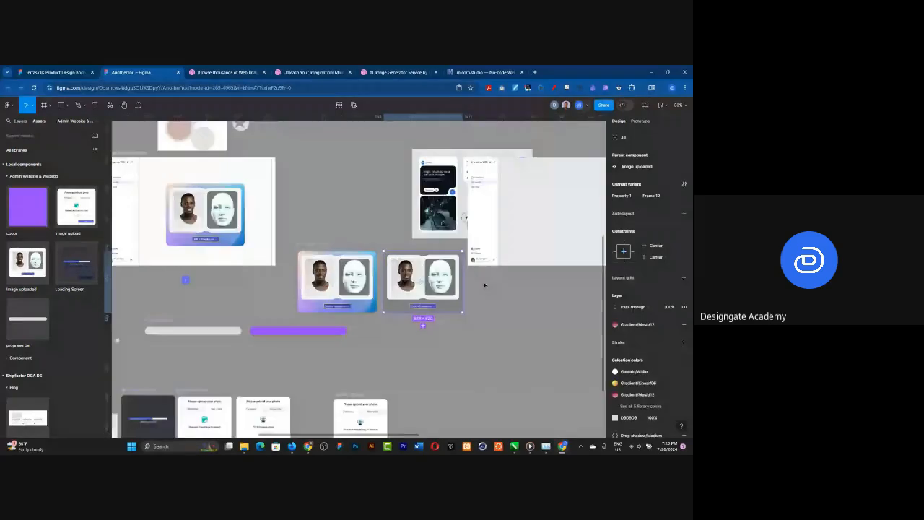
{"action": "left_click", "coordinate": [630, 326]}
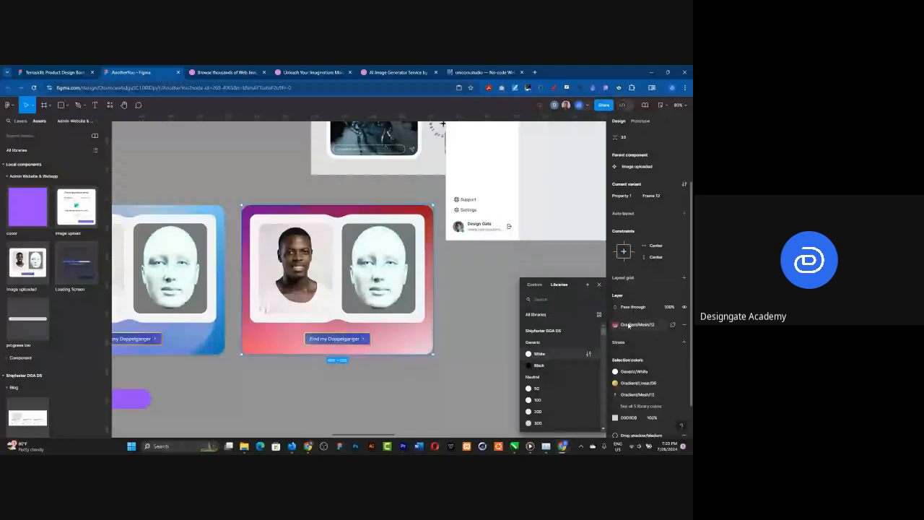
{"action": "scroll", "coordinate": [557, 371], "scroll_direction": "down", "scroll_amount": 1}
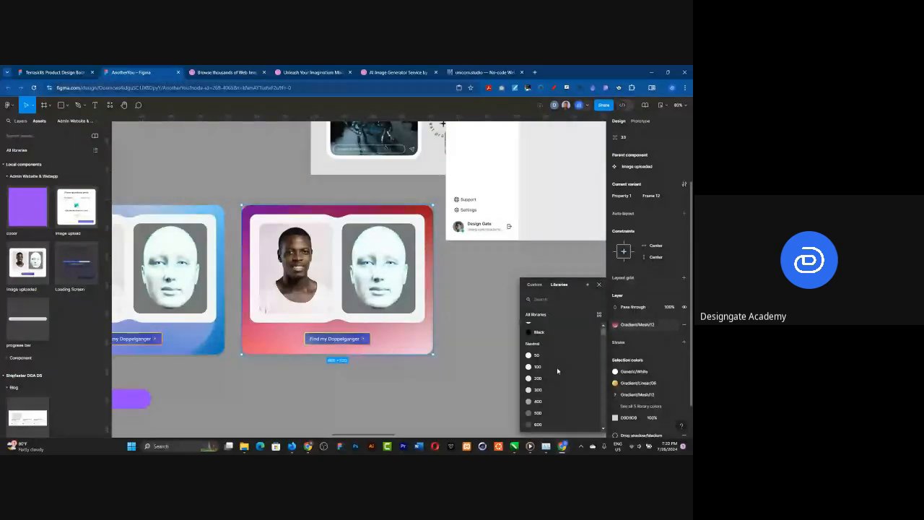
{"action": "scroll", "coordinate": [559, 370], "scroll_direction": "down", "scroll_amount": 3}
{"action": "scroll", "coordinate": [561, 370], "scroll_direction": "down", "scroll_amount": 5}
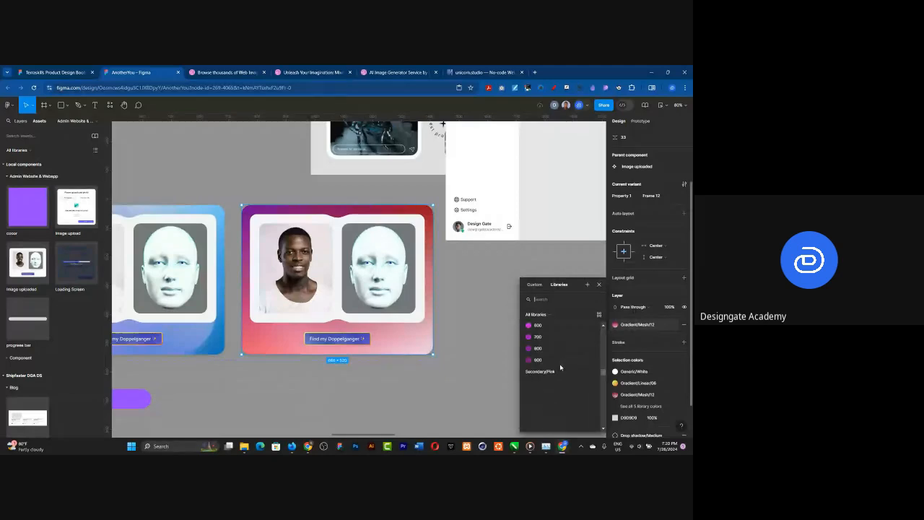
{"action": "scroll", "coordinate": [560, 368], "scroll_direction": "down", "scroll_amount": 10}
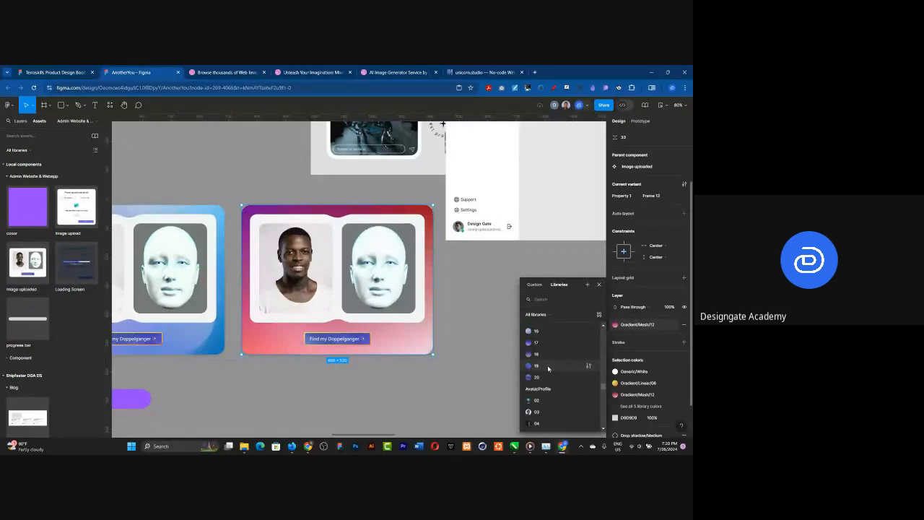
{"action": "left_click", "coordinate": [548, 368]}
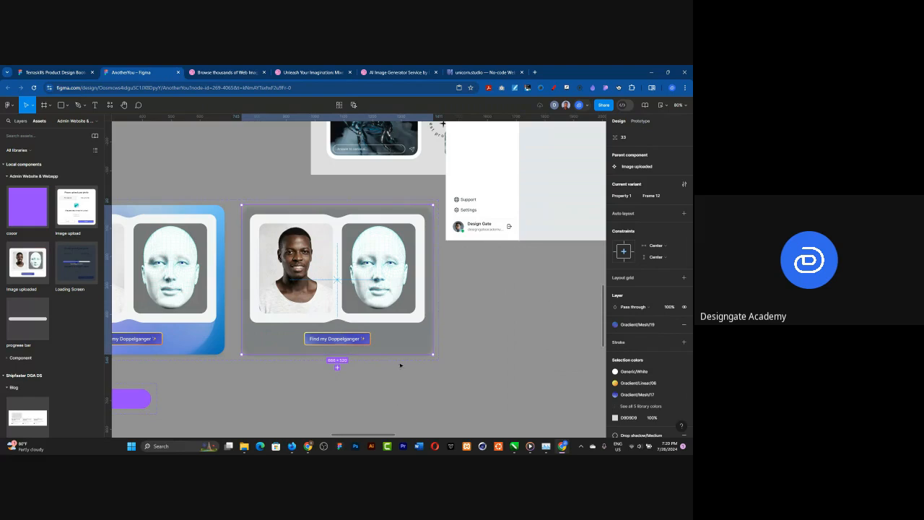
Step: Open an inline prototype preview starting from the Upload frame that holds the purple square
{"action": "scroll", "coordinate": [495, 353], "scroll_direction": "down", "scroll_amount": 5}
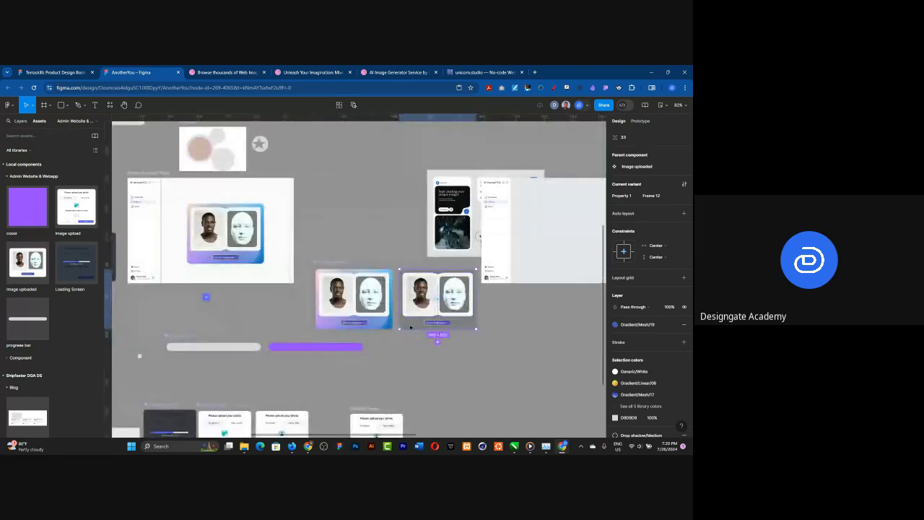
{"action": "scroll", "coordinate": [465, 327], "scroll_direction": "down", "scroll_amount": 2}
{"action": "scroll", "coordinate": [465, 327], "scroll_direction": "down", "scroll_amount": 2}
{"action": "scroll", "coordinate": [294, 308], "scroll_direction": "up", "scroll_amount": 1}
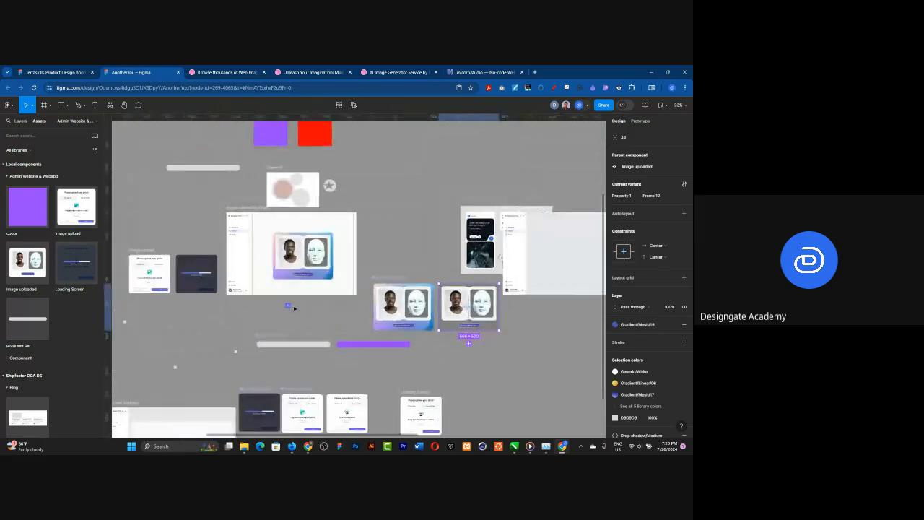
{"action": "scroll", "coordinate": [293, 308], "scroll_direction": "up", "scroll_amount": 1}
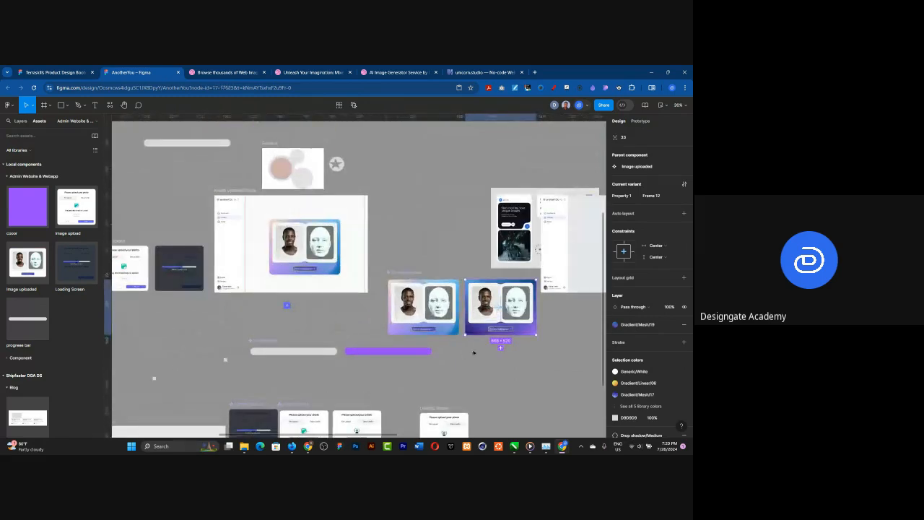
{"action": "left_click", "coordinate": [489, 238]}
{"action": "scroll", "coordinate": [465, 243], "scroll_direction": "down", "scroll_amount": 3}
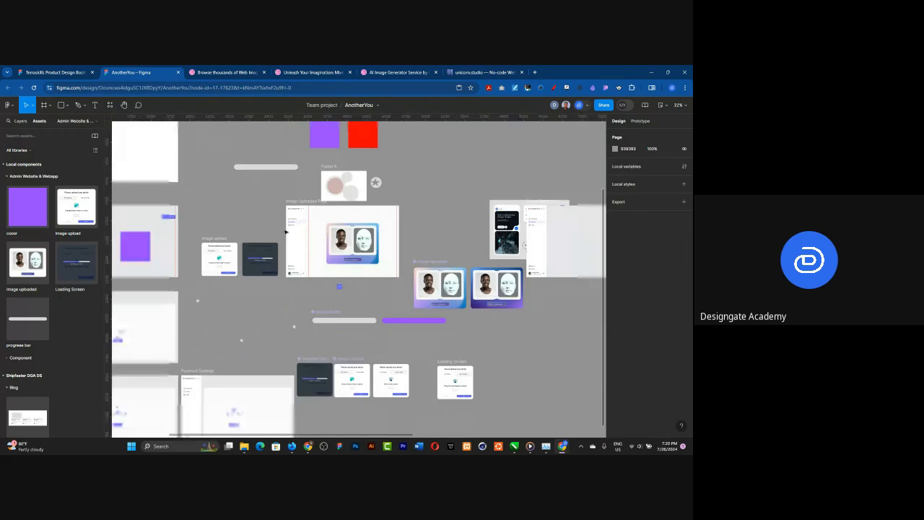
{"action": "scroll", "coordinate": [432, 242], "scroll_direction": "down", "scroll_amount": 2}
{"action": "scroll", "coordinate": [185, 228], "scroll_direction": "up", "scroll_amount": 3}
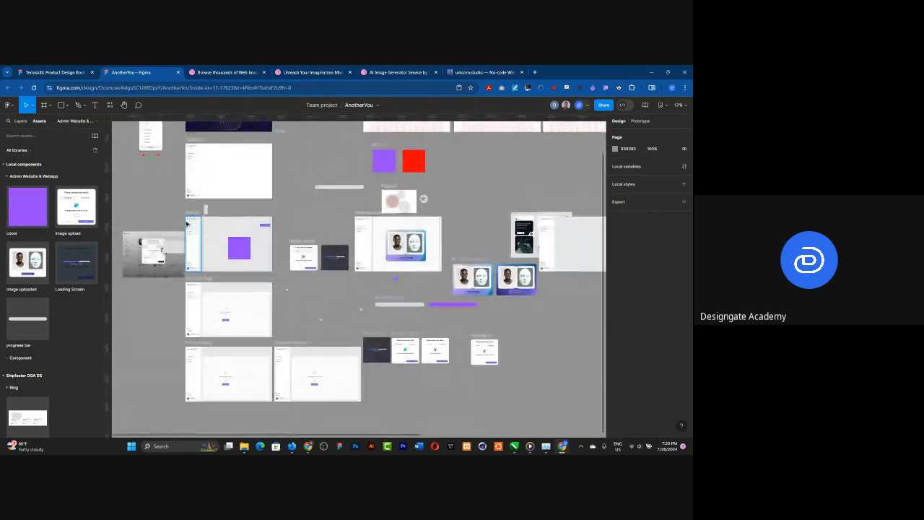
{"action": "scroll", "coordinate": [185, 227], "scroll_direction": "up", "scroll_amount": 2}
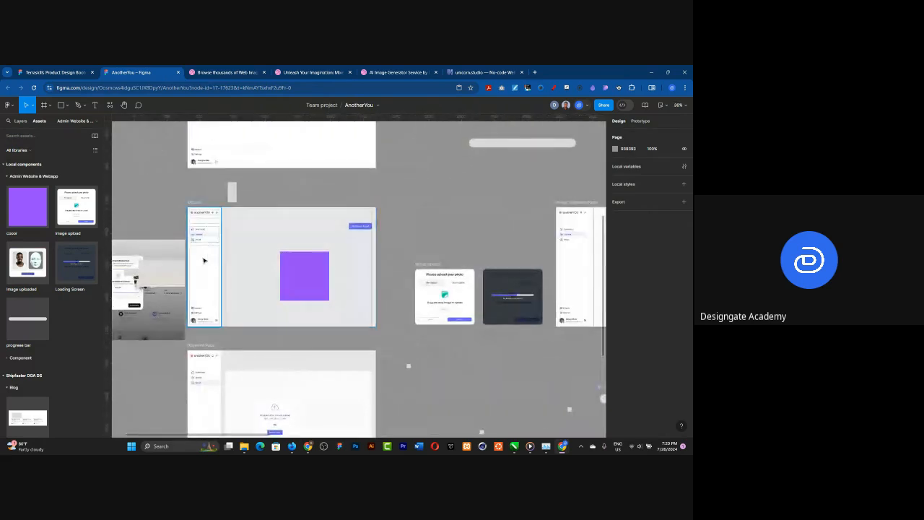
{"action": "scroll", "coordinate": [206, 260], "scroll_direction": "up", "scroll_amount": 3}
{"action": "scroll", "coordinate": [206, 260], "scroll_direction": "up", "scroll_amount": 3}
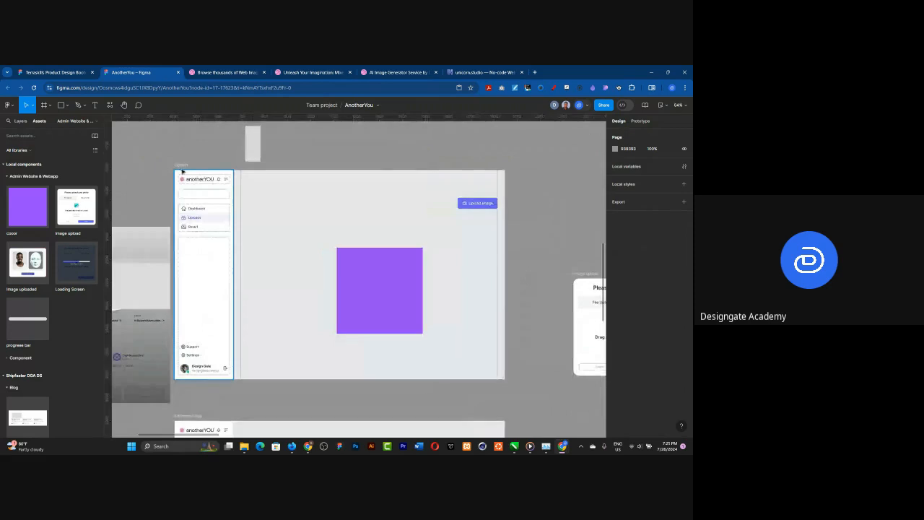
{"action": "left_click", "coordinate": [180, 168]}
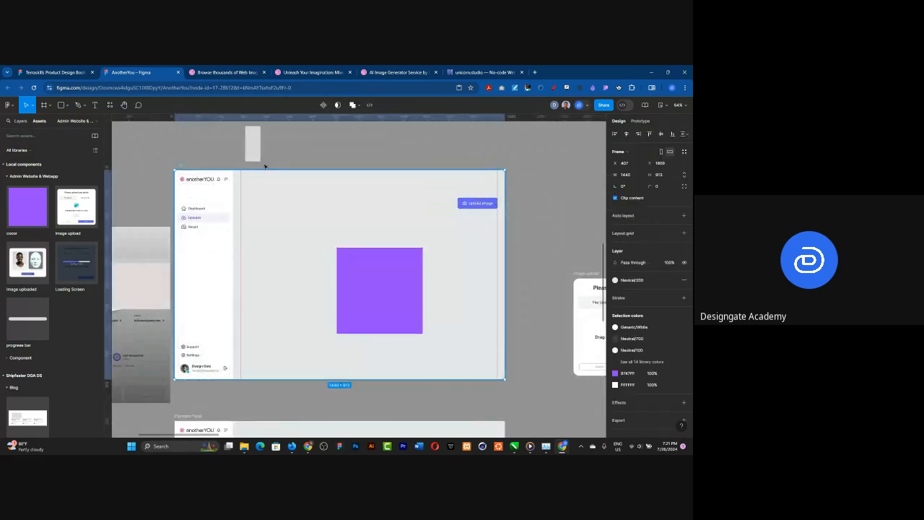
{"action": "left_click", "coordinate": [662, 106]}
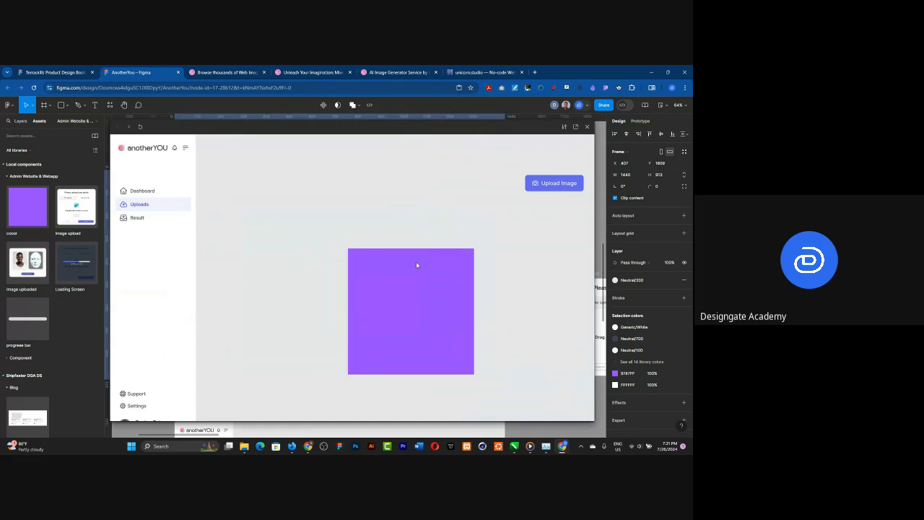
Step: Test the purple square's interaction in the preview and run the Upload Image flow through to the uploading screen
{"action": "left_click", "coordinate": [404, 306]}
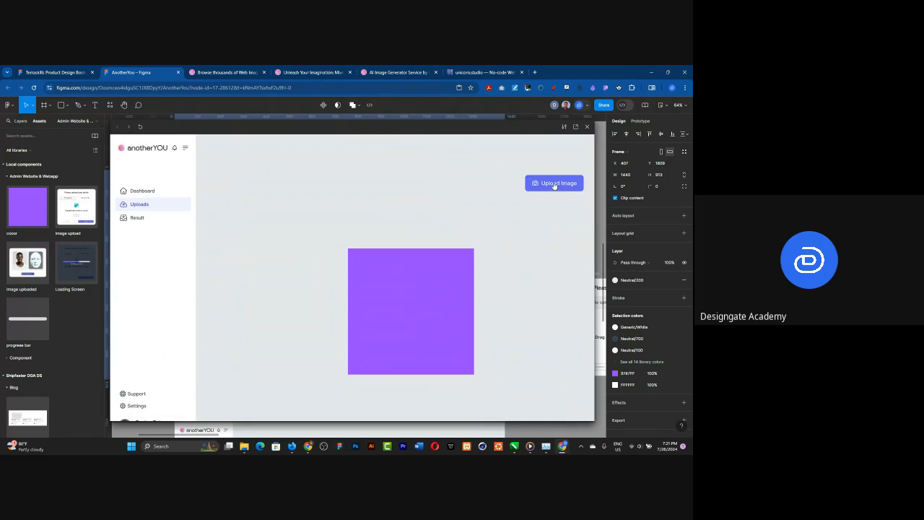
{"action": "left_click", "coordinate": [554, 184]}
{"action": "left_click", "coordinate": [390, 335]}
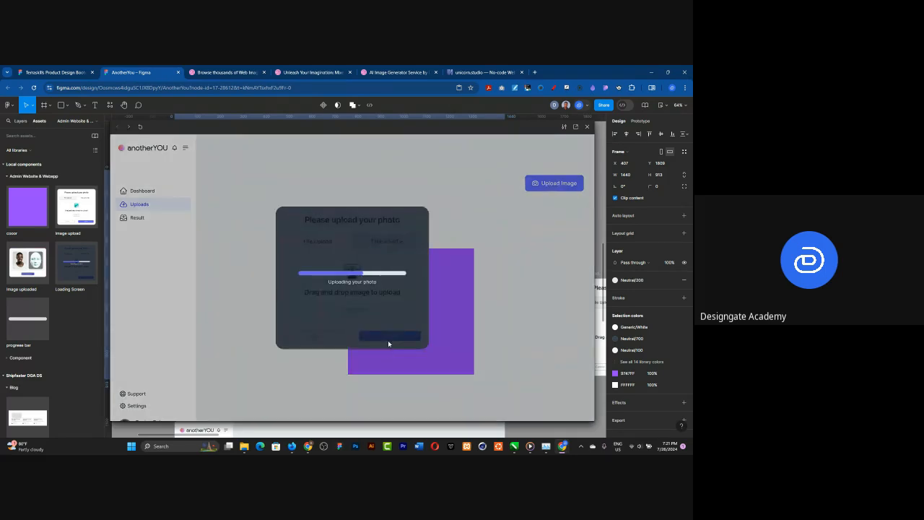
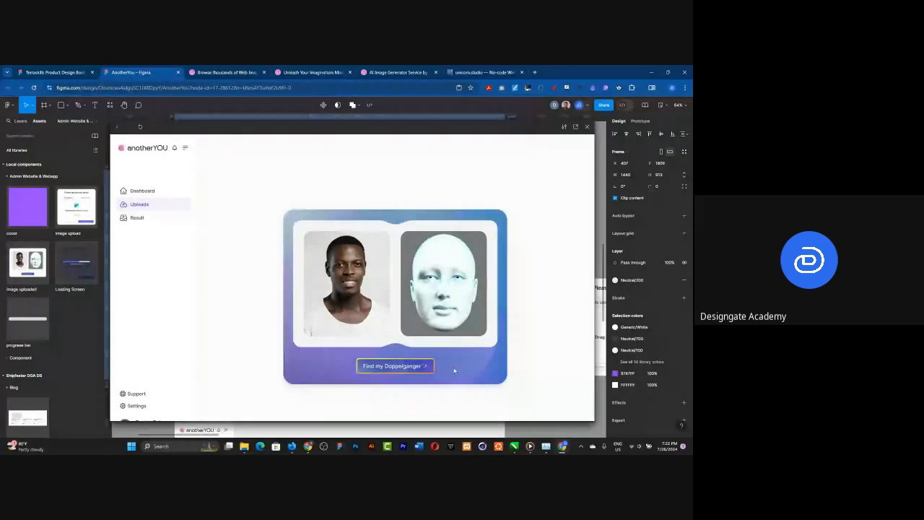
Step: Reload the unicorn.studio site in its browser tab and return to the AnotherYou Figma file
{"action": "left_click", "coordinate": [489, 70]}
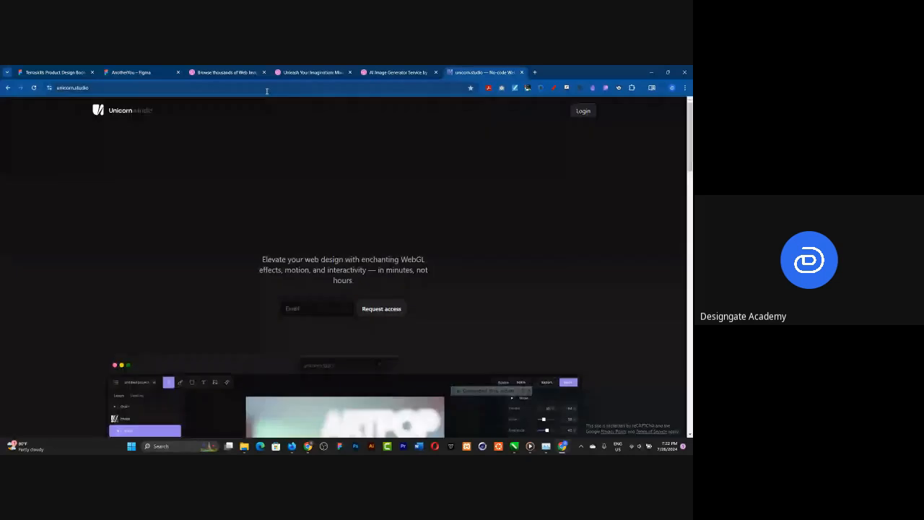
{"action": "left_click", "coordinate": [259, 87]}
{"action": "key", "text": "Return"}
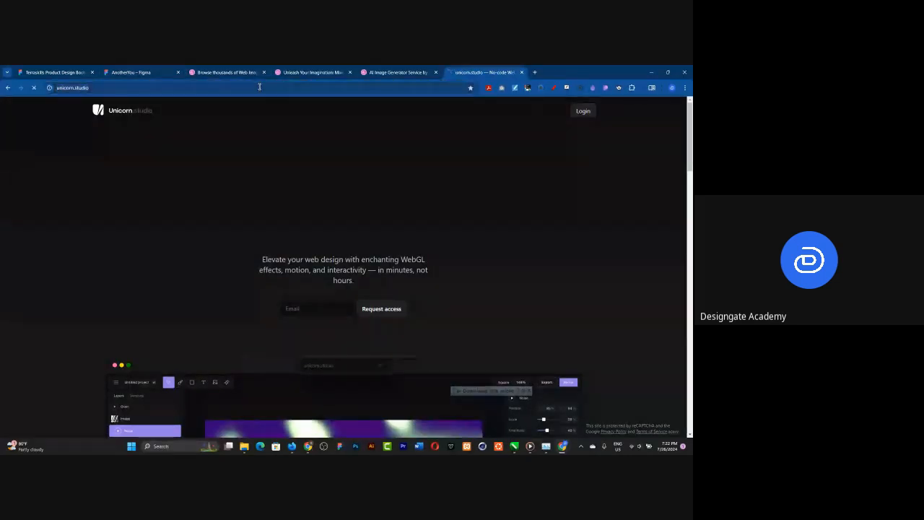
{"action": "left_click", "coordinate": [163, 69]}
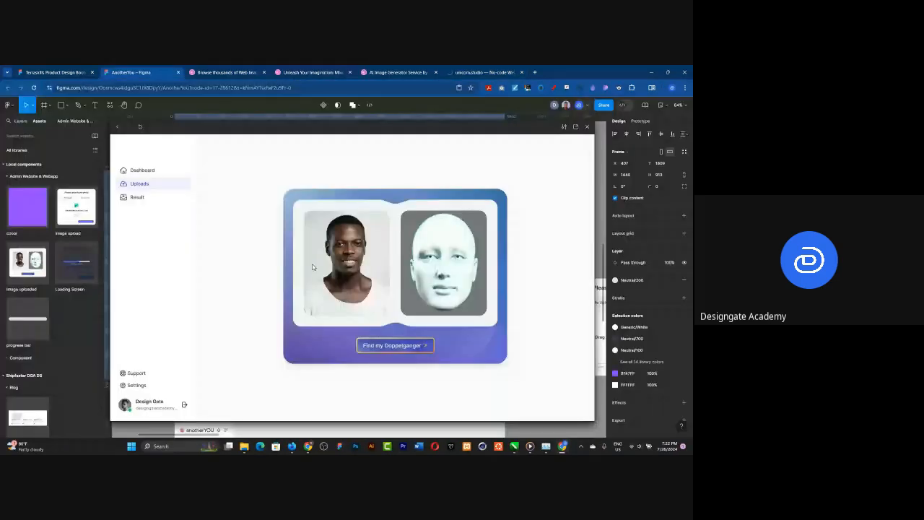
Step: Close the prototype preview and delete the purple color square from the Upload frame
{"action": "key", "text": "Escape"}
{"action": "scroll", "coordinate": [303, 221], "scroll_direction": "down", "scroll_amount": 3}
{"action": "left_click", "coordinate": [372, 279]}
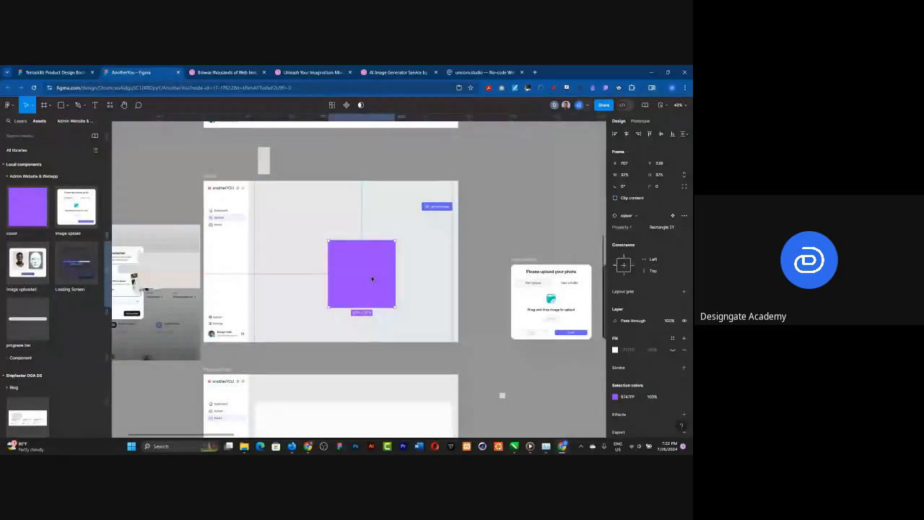
{"action": "key", "text": "Delete"}
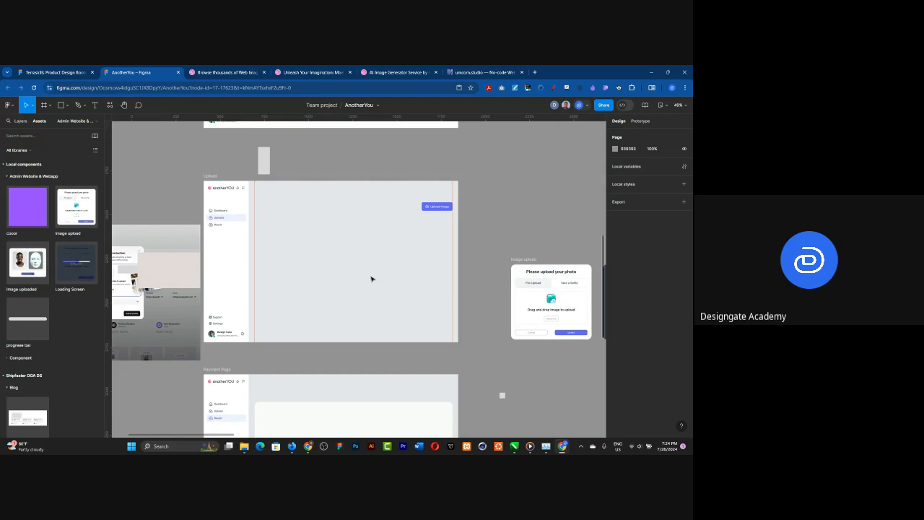
Step: Move the reference screenshot beside the Upload frame, together with its overlaid rectangles, to the Inspirations page
{"action": "scroll", "coordinate": [287, 254], "scroll_direction": "down", "scroll_amount": 1}
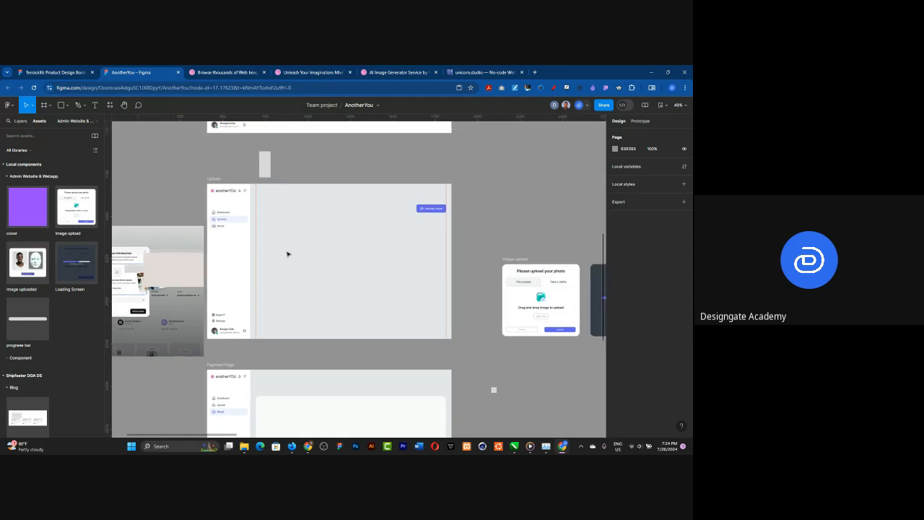
{"action": "scroll", "coordinate": [287, 255], "scroll_direction": "down", "scroll_amount": 3}
{"action": "scroll", "coordinate": [189, 296], "scroll_direction": "up", "scroll_amount": 1}
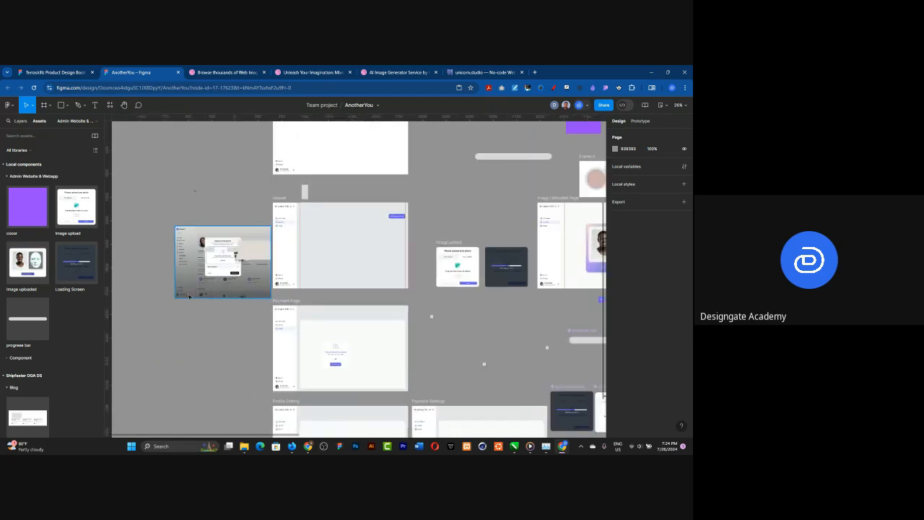
{"action": "scroll", "coordinate": [189, 296], "scroll_direction": "up", "scroll_amount": 3}
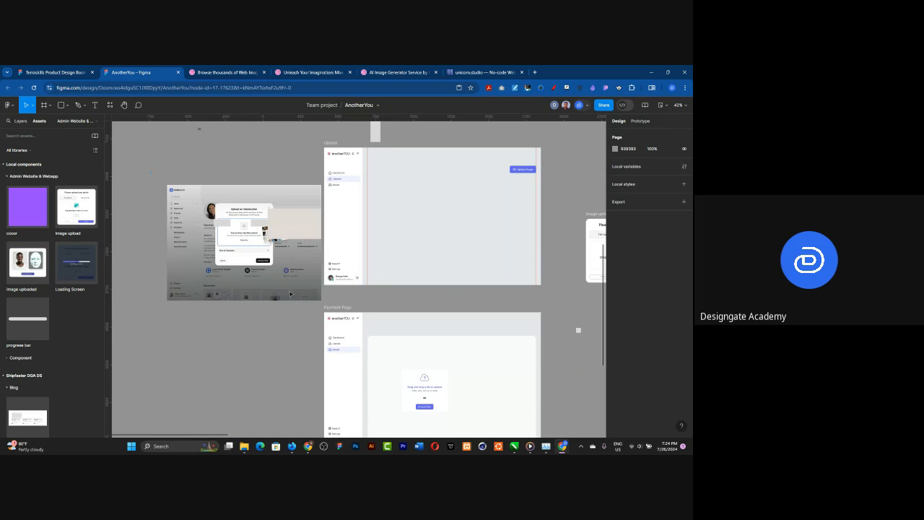
{"action": "left_click_drag", "start_coordinate": [151, 172], "coordinate": [321, 303]}
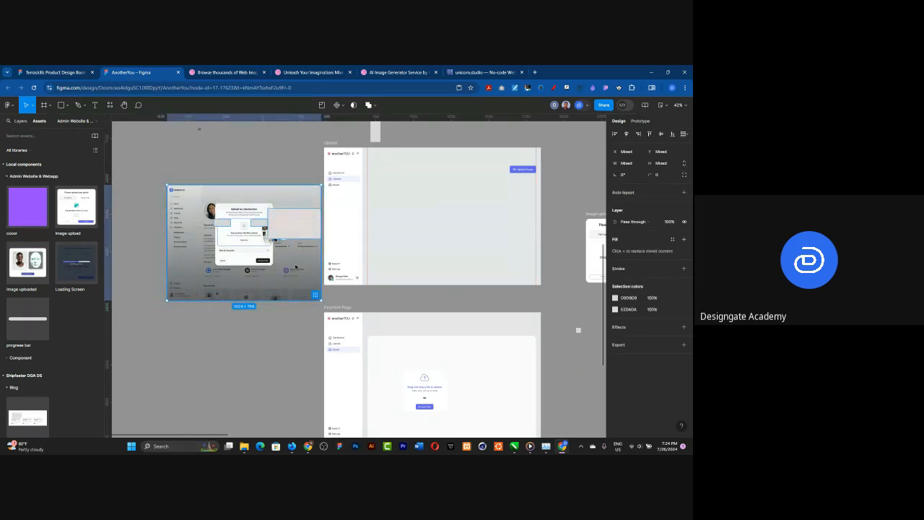
{"action": "left_click_drag", "start_coordinate": [279, 267], "coordinate": [255, 267]}
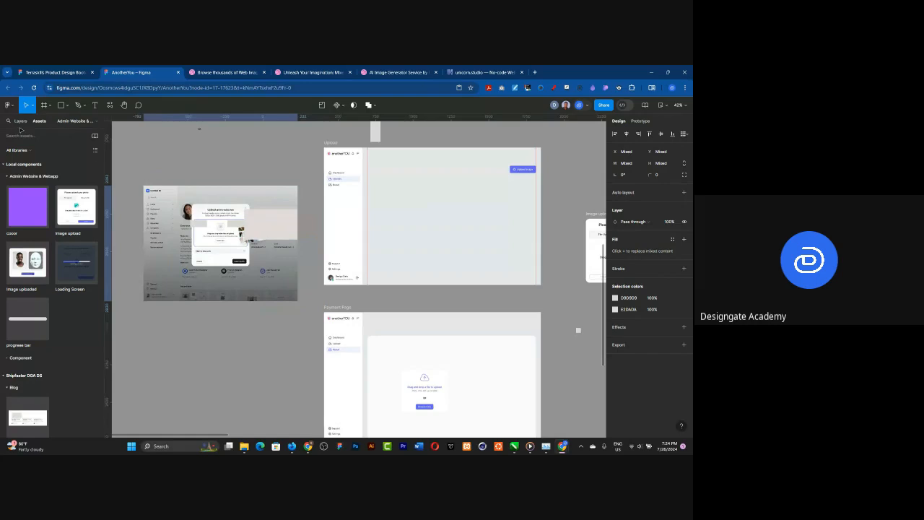
{"action": "left_click", "coordinate": [18, 121]}
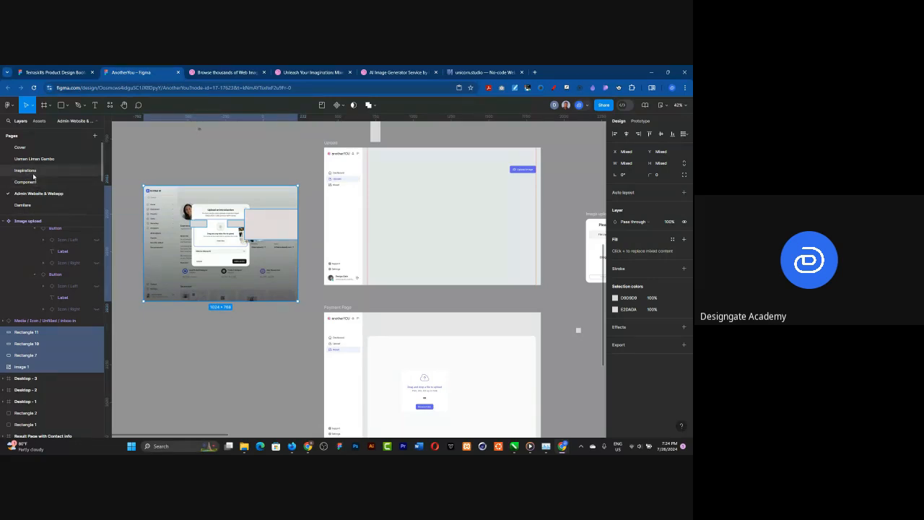
{"action": "right_click", "coordinate": [199, 210]}
{"action": "mouse_move", "coordinate": [245, 233]}
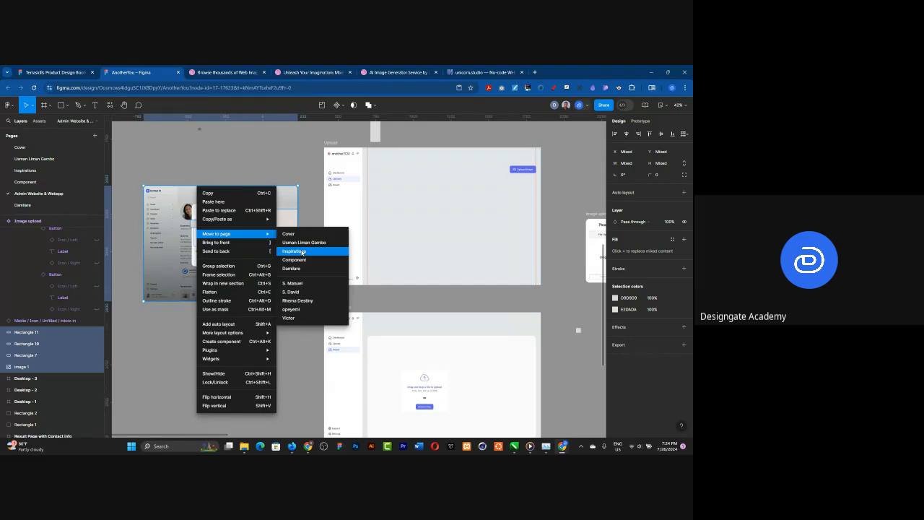
{"action": "left_click", "coordinate": [303, 251]}
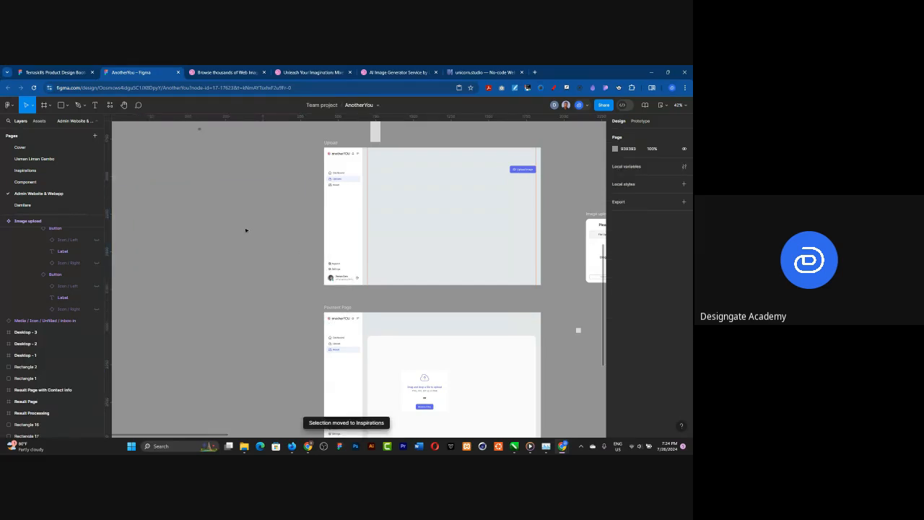
Step: Delete the color component set, the grey bar, the frame with circles and the star above the Image Uploaded Page
{"action": "scroll", "coordinate": [242, 220], "scroll_direction": "down", "scroll_amount": 3}
{"action": "scroll", "coordinate": [242, 220], "scroll_direction": "down", "scroll_amount": 2}
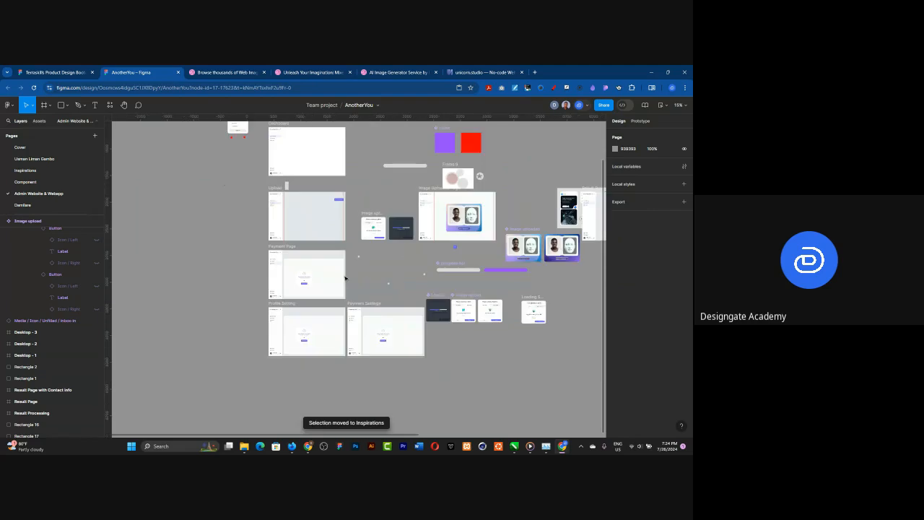
{"action": "scroll", "coordinate": [451, 256], "scroll_direction": "down", "scroll_amount": 1}
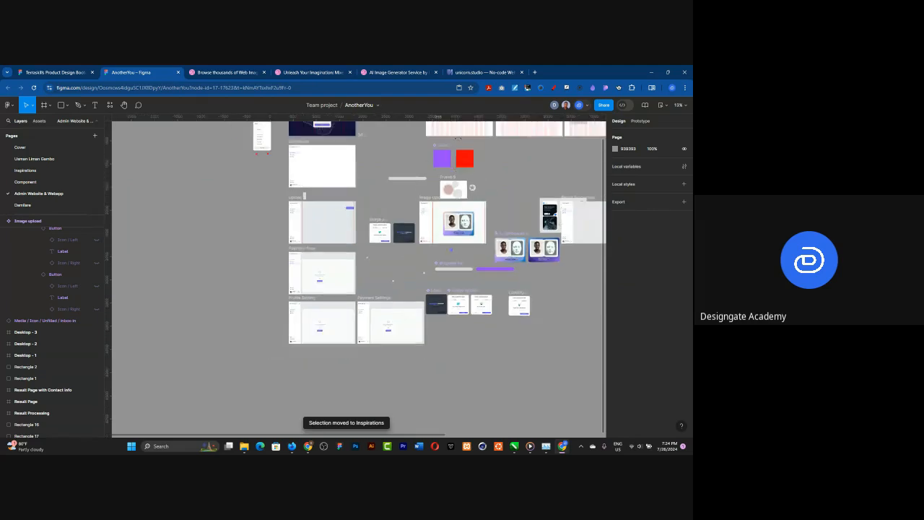
{"action": "scroll", "coordinate": [459, 141], "scroll_direction": "up", "scroll_amount": 2}
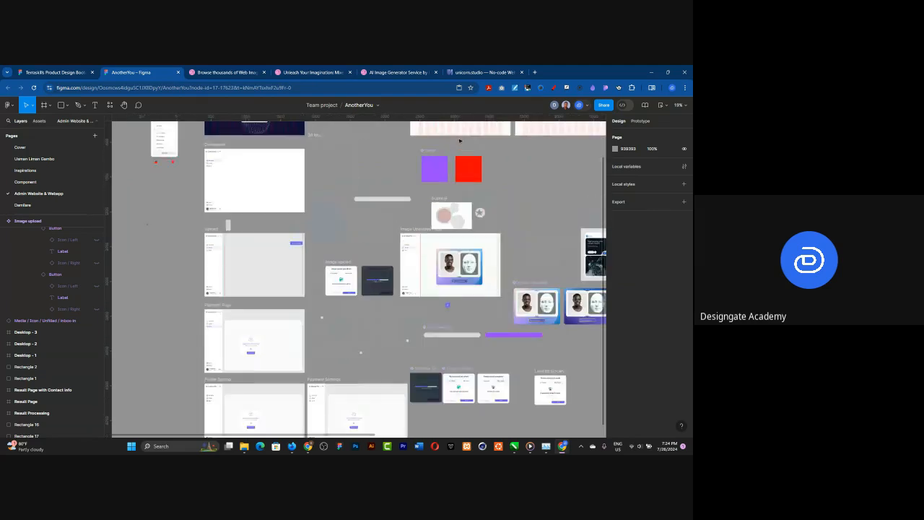
{"action": "scroll", "coordinate": [460, 141], "scroll_direction": "up", "scroll_amount": 2}
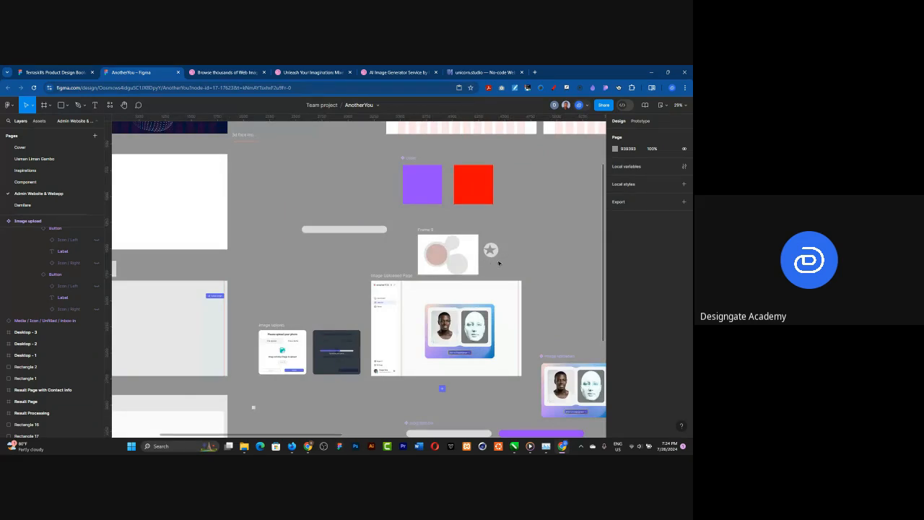
{"action": "left_click_drag", "start_coordinate": [501, 261], "coordinate": [505, 265]}
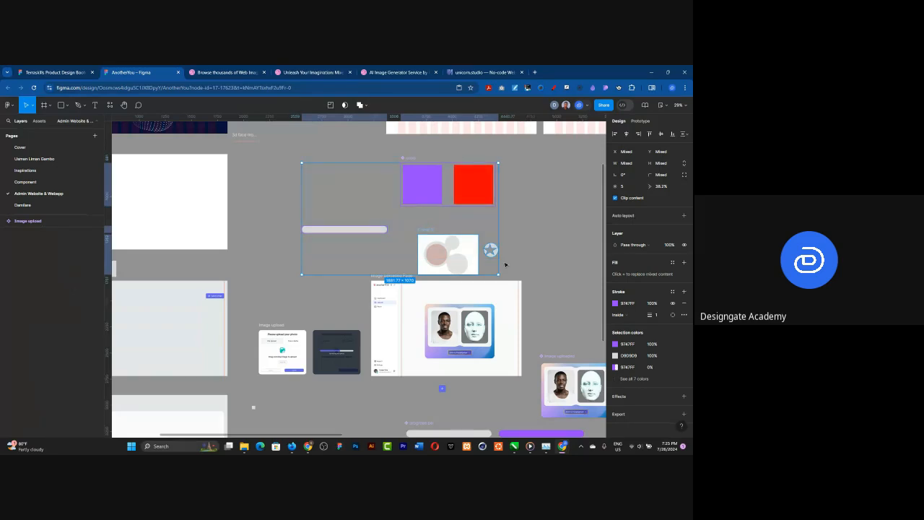
{"action": "key", "text": "Delete"}
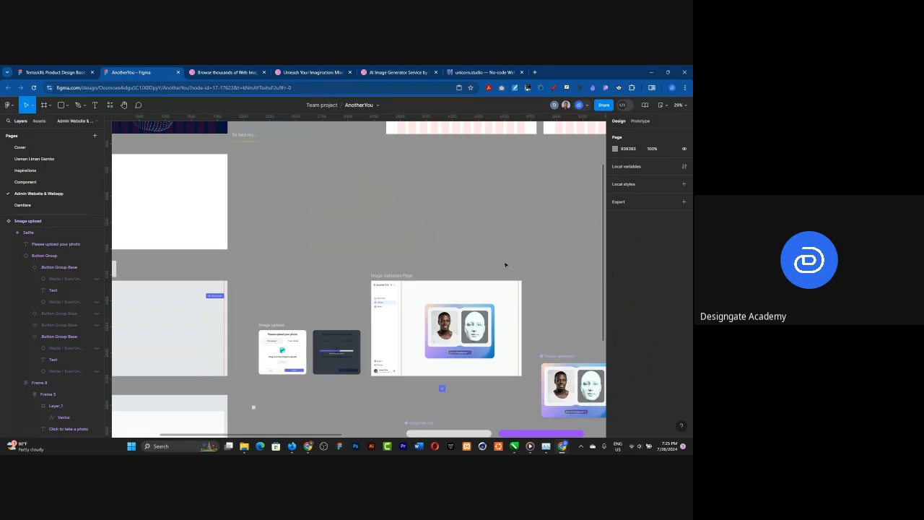
Step: Delete the purple plus icon below the Image Uploaded Page frame
{"action": "scroll", "coordinate": [469, 288], "scroll_direction": "down", "scroll_amount": 2}
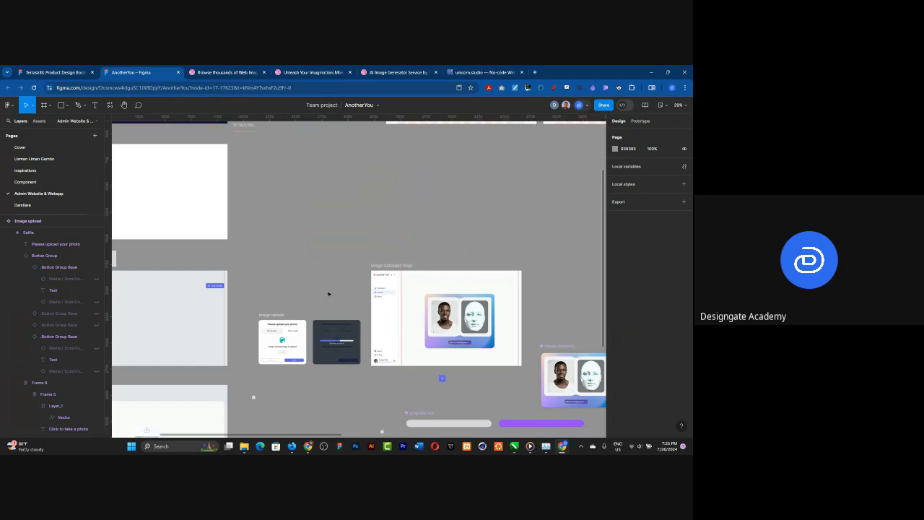
{"action": "scroll", "coordinate": [451, 300], "scroll_direction": "up", "scroll_amount": 2}
{"action": "scroll", "coordinate": [451, 300], "scroll_direction": "up", "scroll_amount": 2}
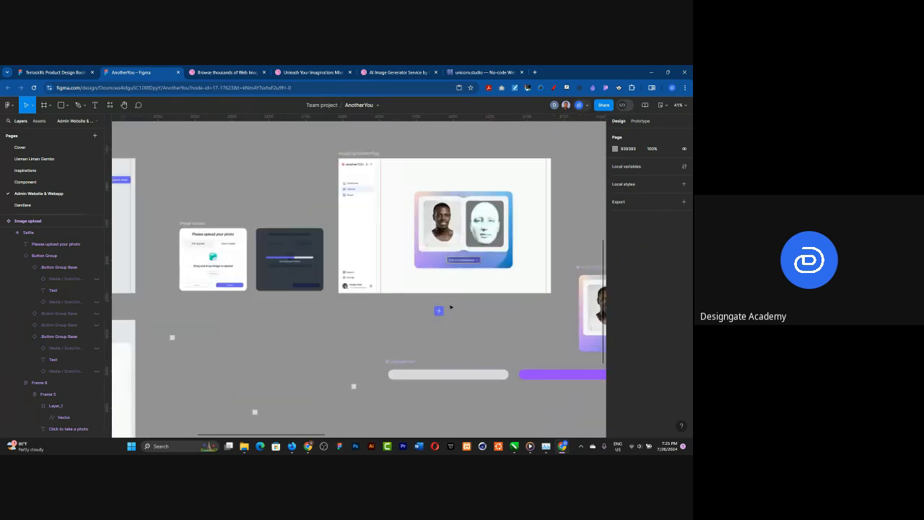
{"action": "scroll", "coordinate": [450, 307], "scroll_direction": "up", "scroll_amount": 1}
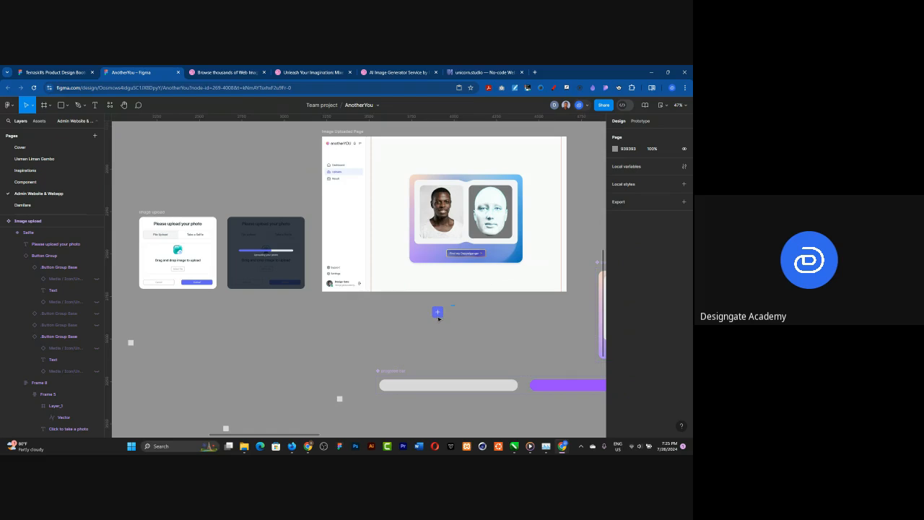
{"action": "left_click", "coordinate": [437, 313]}
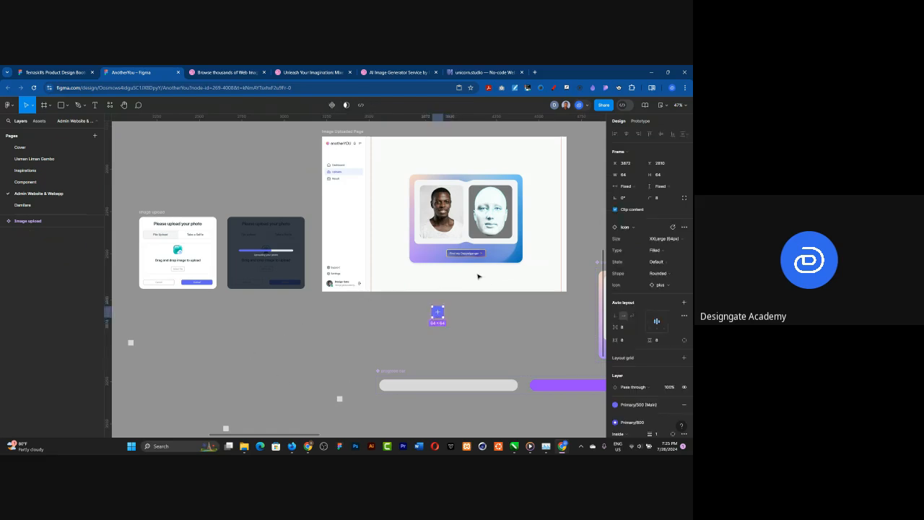
{"action": "left_click", "coordinate": [273, 296]}
Step: Delete the three small grey squares and the progress bar component set below the upload screens
{"action": "scroll", "coordinate": [273, 295], "scroll_direction": "down", "scroll_amount": 3}
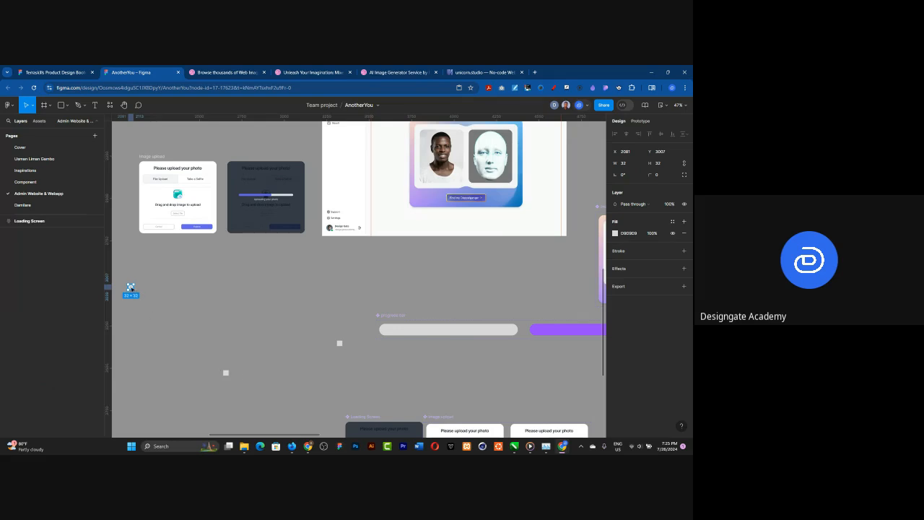
{"action": "left_click_drag", "start_coordinate": [131, 288], "coordinate": [248, 378]}
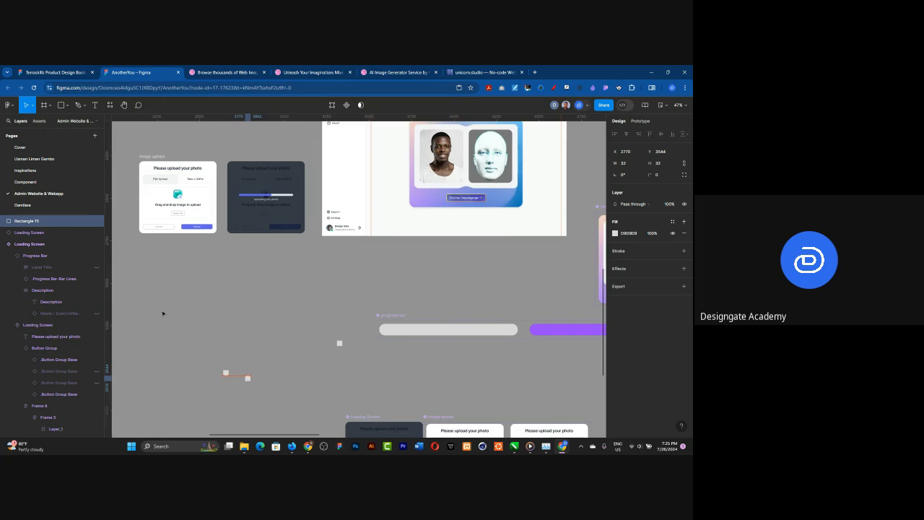
{"action": "left_click_drag", "start_coordinate": [186, 318], "coordinate": [366, 393]}
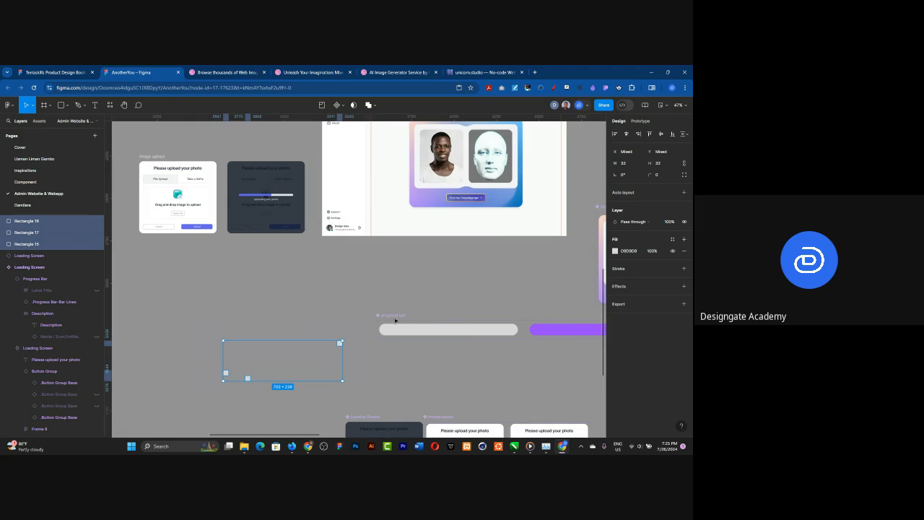
{"action": "key", "text": "Delete"}
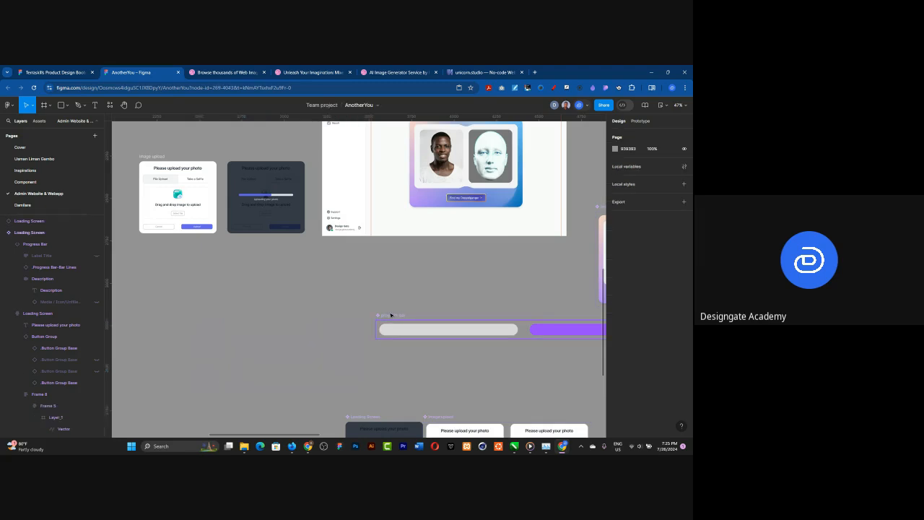
{"action": "left_click", "coordinate": [390, 315]}
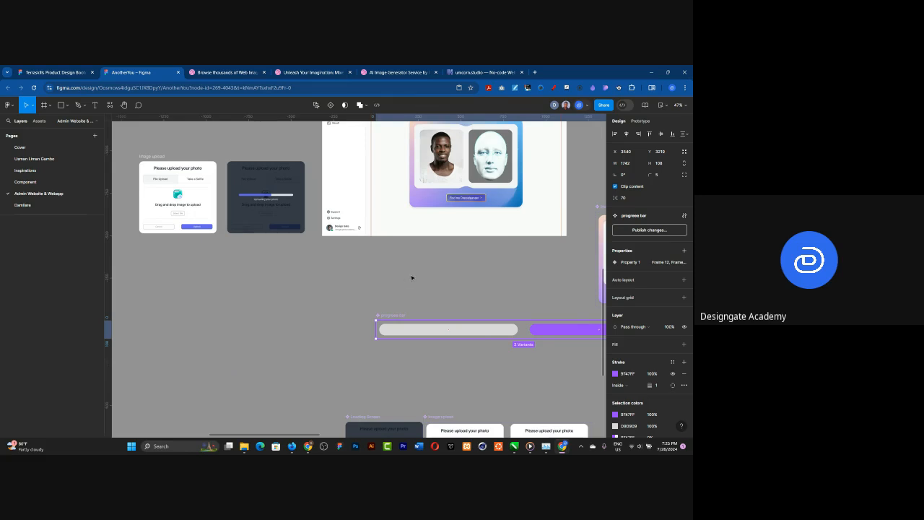
{"action": "key", "text": "Delete"}
Step: Distribute the Upload frame, the Image upload dialog, the Loading Screen and the Image Uploaded Page with equal horizontal spacing
{"action": "scroll", "coordinate": [412, 278], "scroll_direction": "down", "scroll_amount": 1}
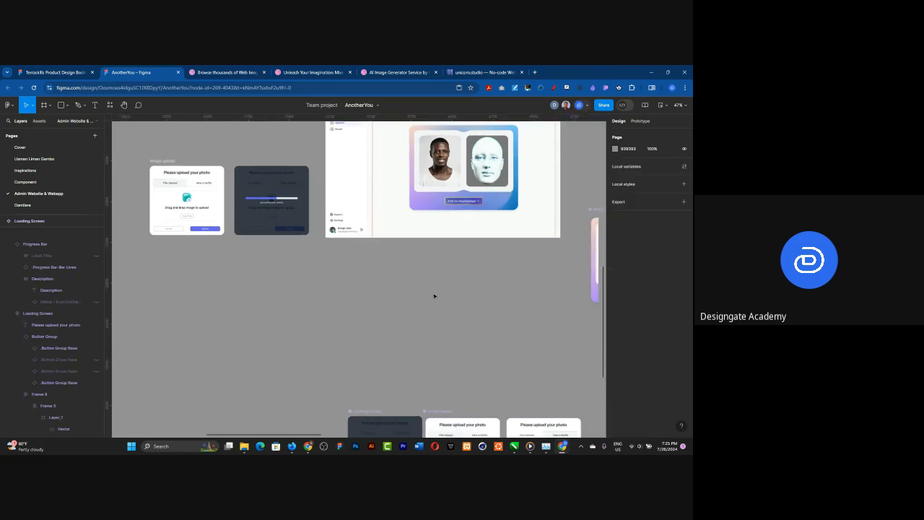
{"action": "scroll", "coordinate": [444, 306], "scroll_direction": "down", "scroll_amount": 3}
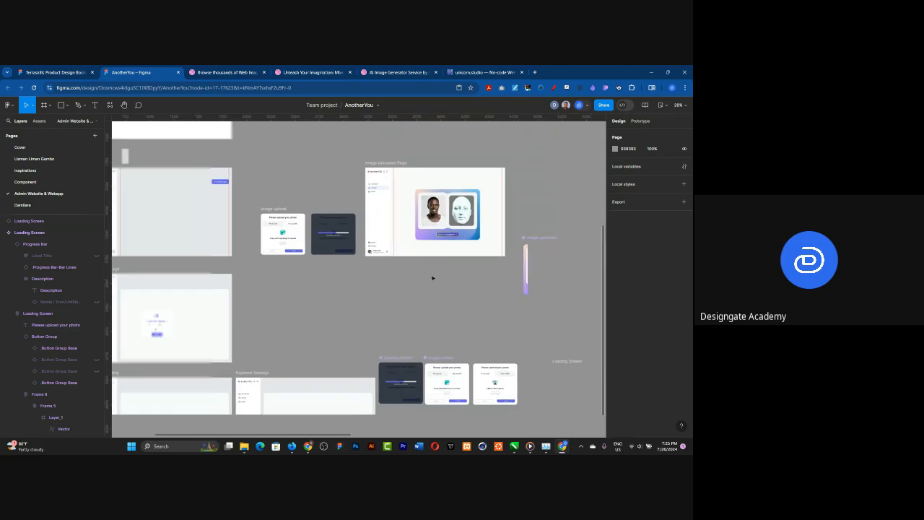
{"action": "scroll", "coordinate": [175, 228], "scroll_direction": "up", "scroll_amount": 2}
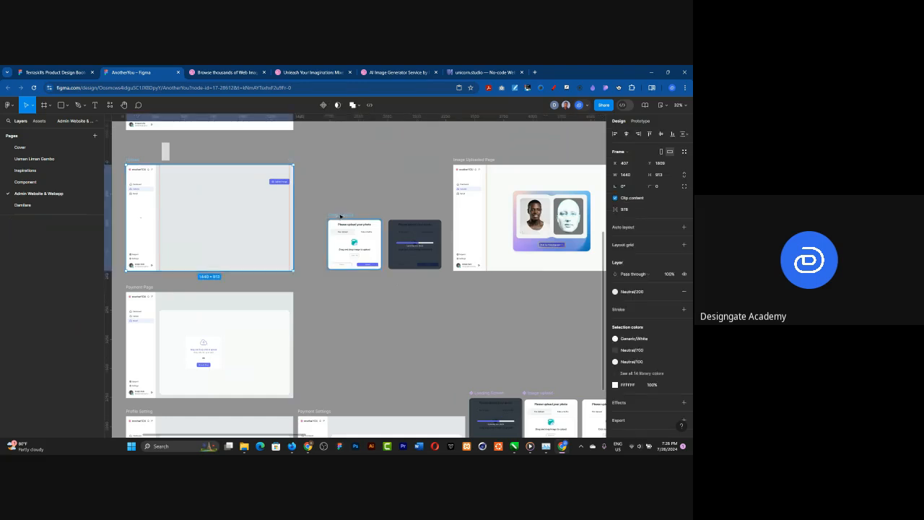
{"action": "left_click", "coordinate": [340, 216], "text": "shift"}
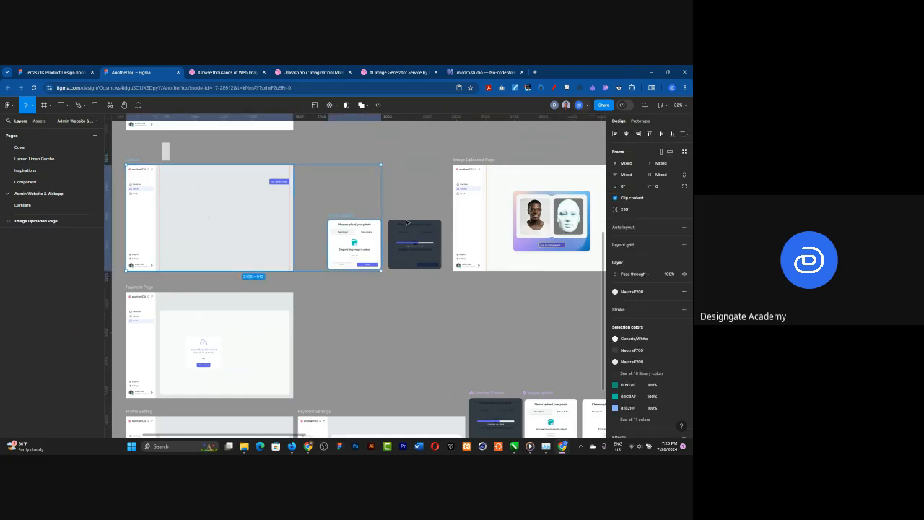
{"action": "left_click", "coordinate": [407, 222], "text": "shift"}
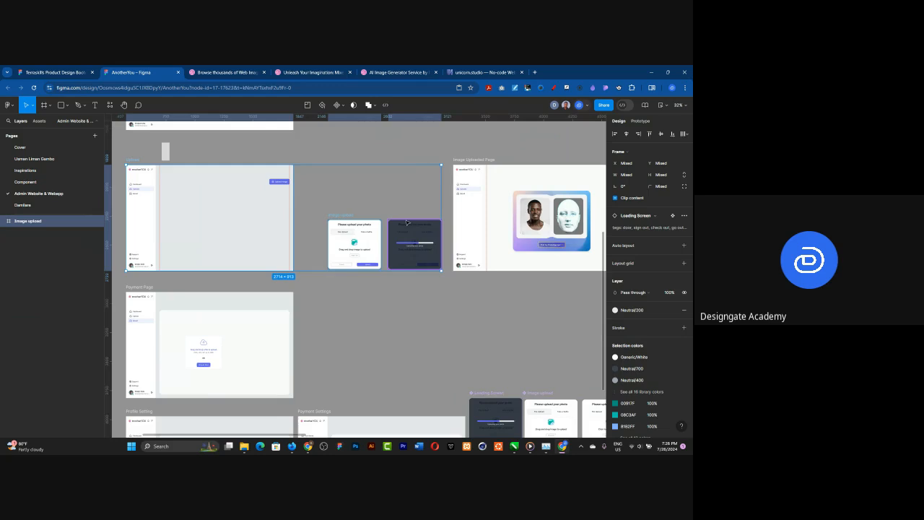
{"action": "left_click", "coordinate": [467, 161], "text": "shift"}
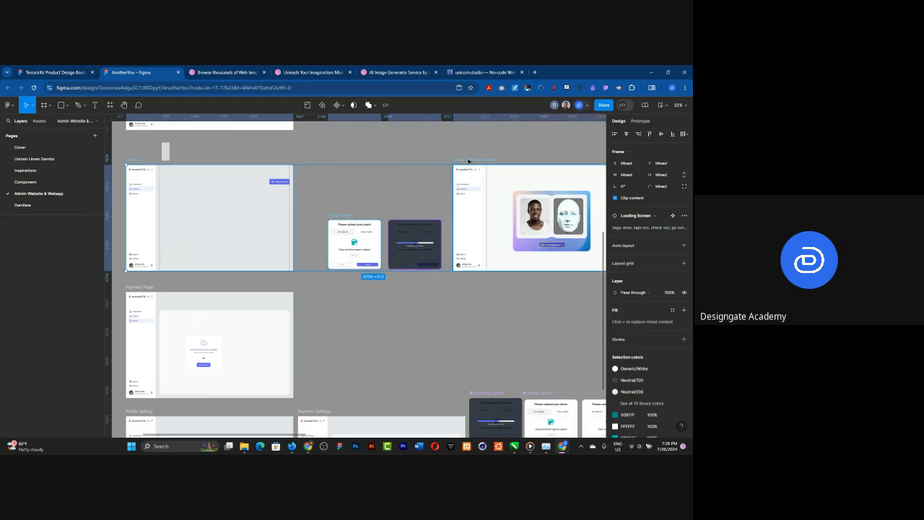
{"action": "left_click", "coordinate": [683, 134]}
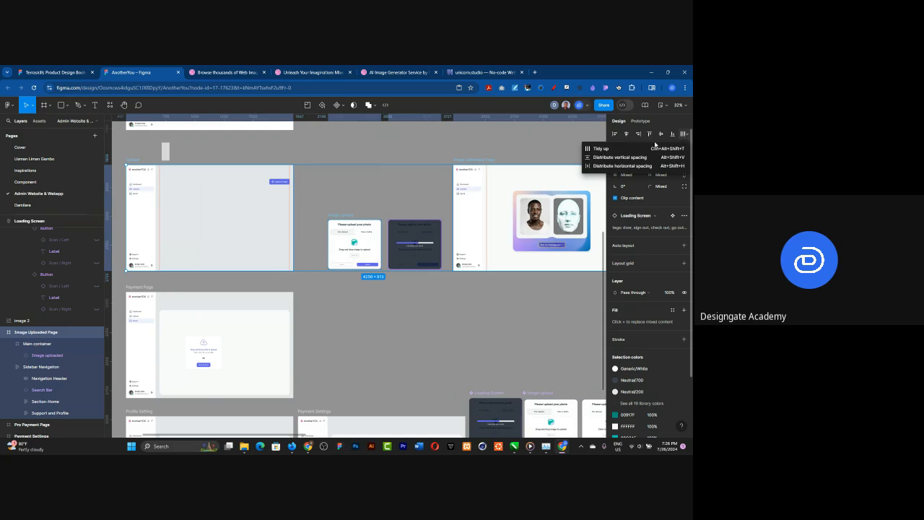
{"action": "left_click", "coordinate": [612, 166]}
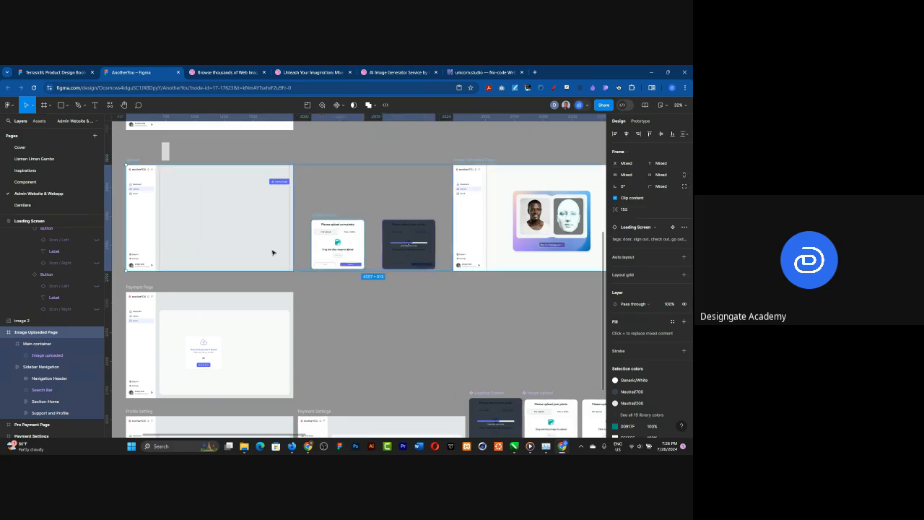
{"action": "key", "text": "Escape"}
Step: Move the Image uploaded component set directly below the Loading Screen and Image upload components, near the Payment Settings frame
{"action": "scroll", "coordinate": [234, 235], "scroll_direction": "down", "scroll_amount": 3}
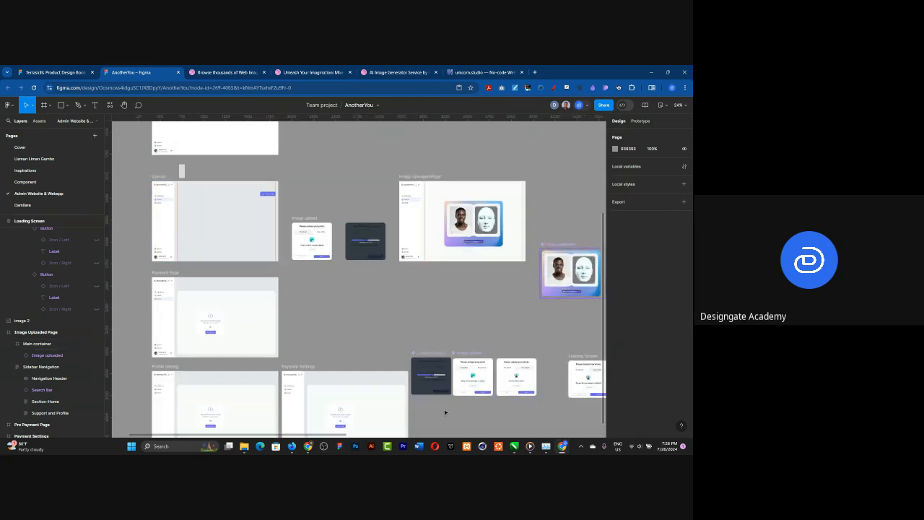
{"action": "key", "text": "ctrl+z"}
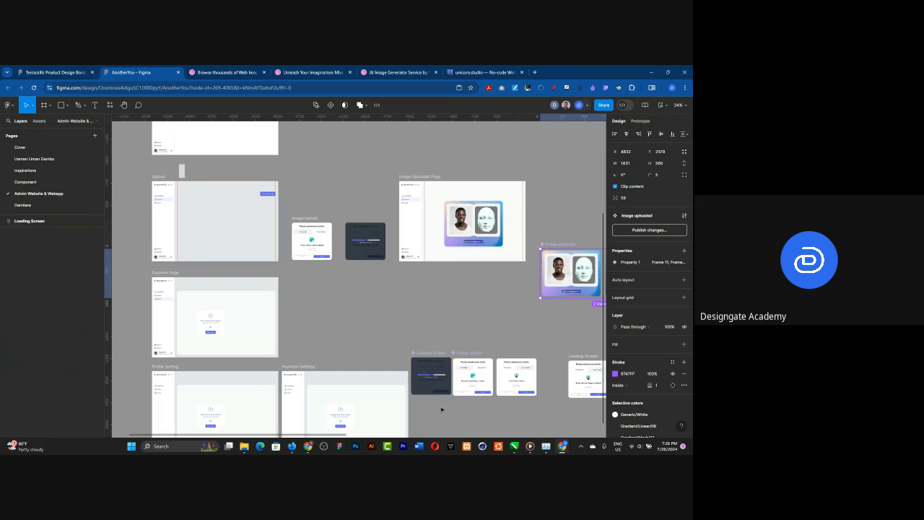
{"action": "left_click_drag", "start_coordinate": [441, 409], "coordinate": [425, 401]}
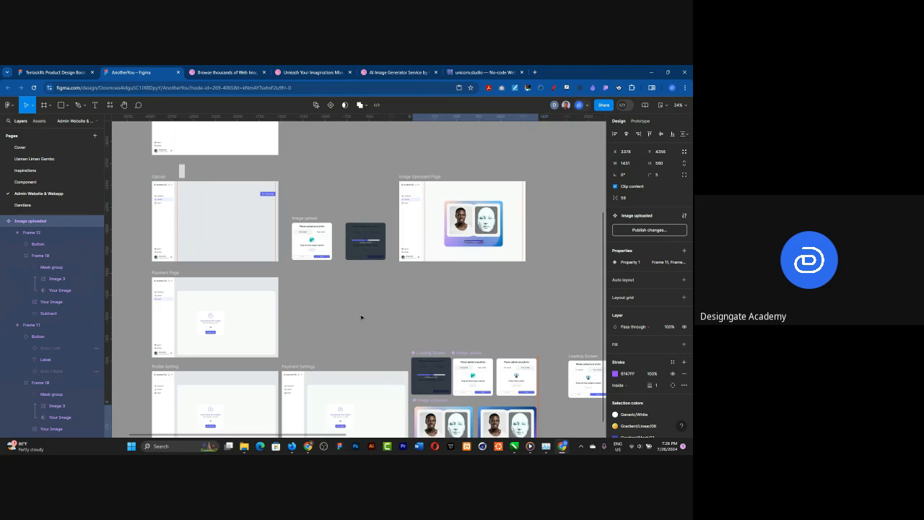
{"action": "left_click", "coordinate": [491, 275]}
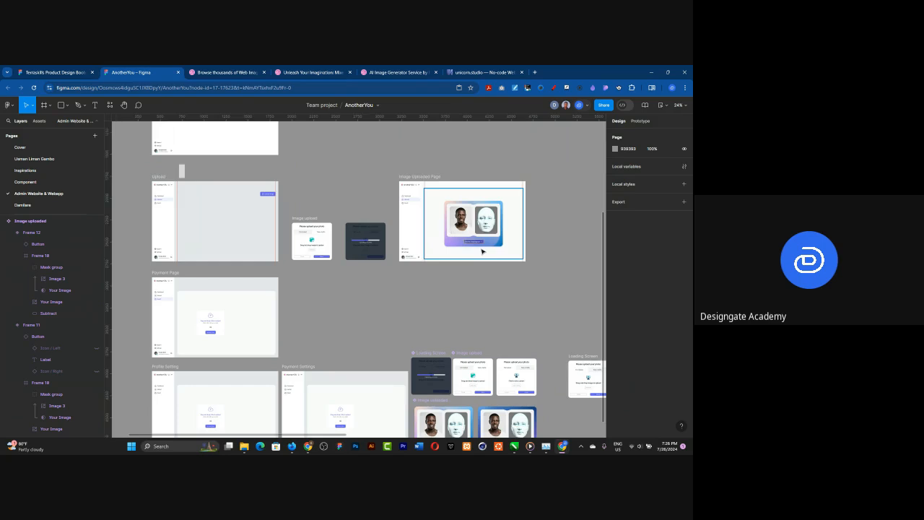
Step: Examine the arranged upload flow from the Upload frame to the Image Uploaded Page, including the uploaded image card
{"action": "scroll", "coordinate": [135, 202], "scroll_direction": "up", "scroll_amount": 3}
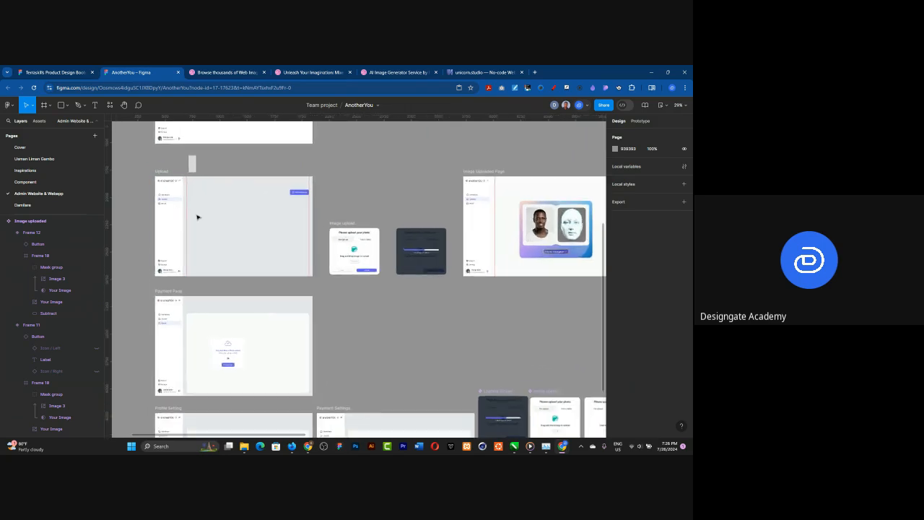
{"action": "scroll", "coordinate": [291, 210], "scroll_direction": "down", "scroll_amount": 2}
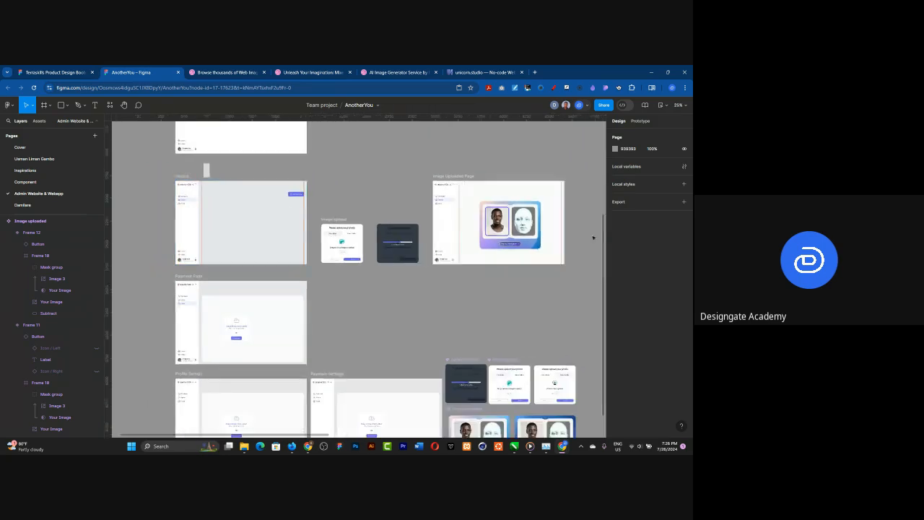
{"action": "scroll", "coordinate": [580, 231], "scroll_direction": "up", "scroll_amount": 5}
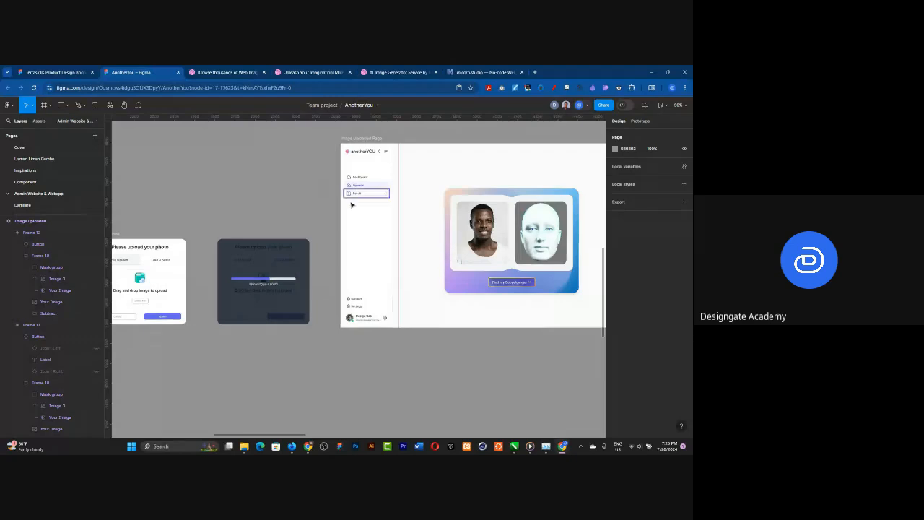
{"action": "scroll", "coordinate": [352, 205], "scroll_direction": "down", "scroll_amount": 1}
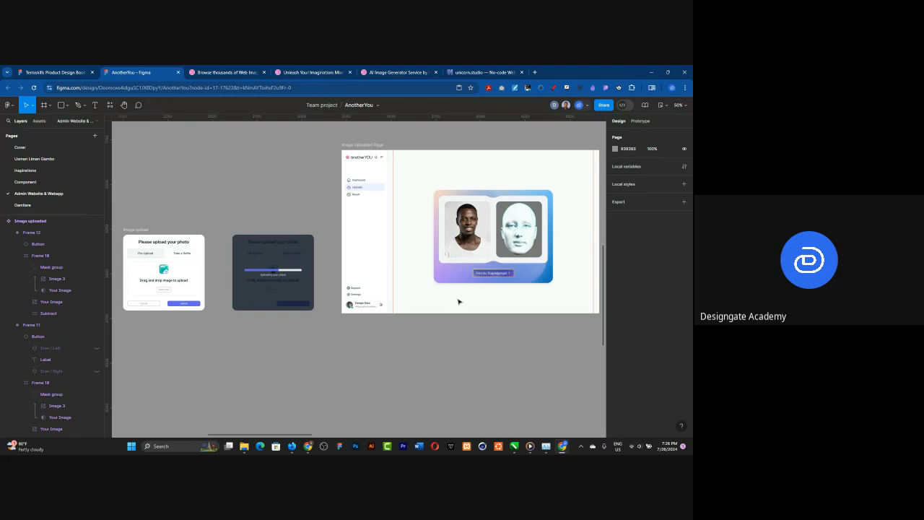
{"action": "scroll", "coordinate": [491, 281], "scroll_direction": "up", "scroll_amount": 2}
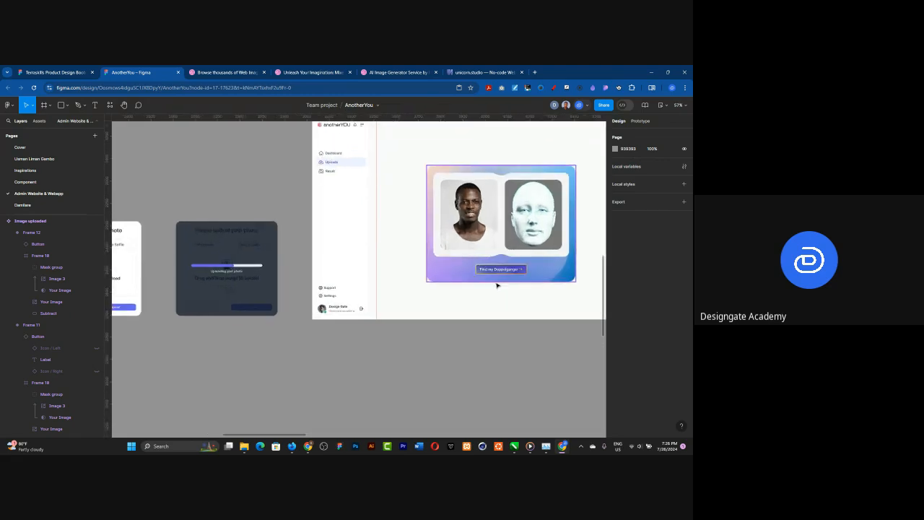
{"action": "scroll", "coordinate": [497, 289], "scroll_direction": "up", "scroll_amount": 1}
{"action": "scroll", "coordinate": [495, 292], "scroll_direction": "down", "scroll_amount": 3}
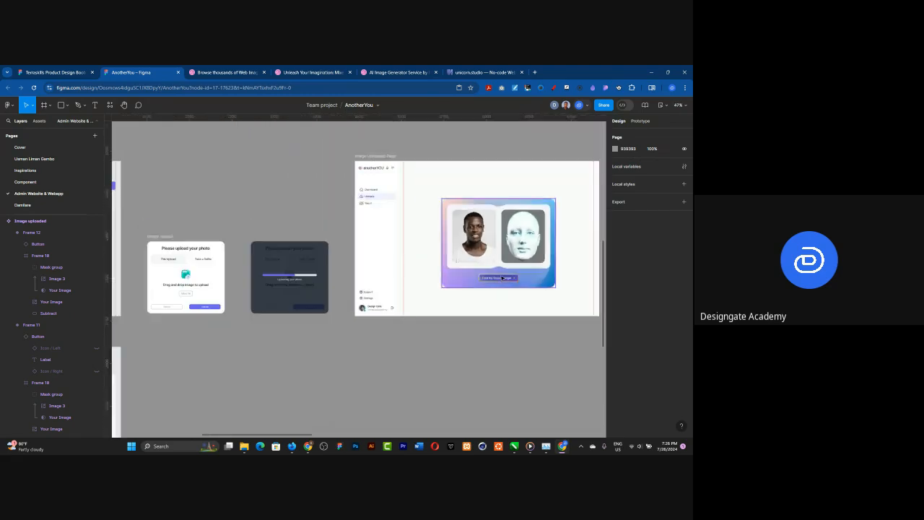
{"action": "scroll", "coordinate": [503, 278], "scroll_direction": "down", "scroll_amount": 2}
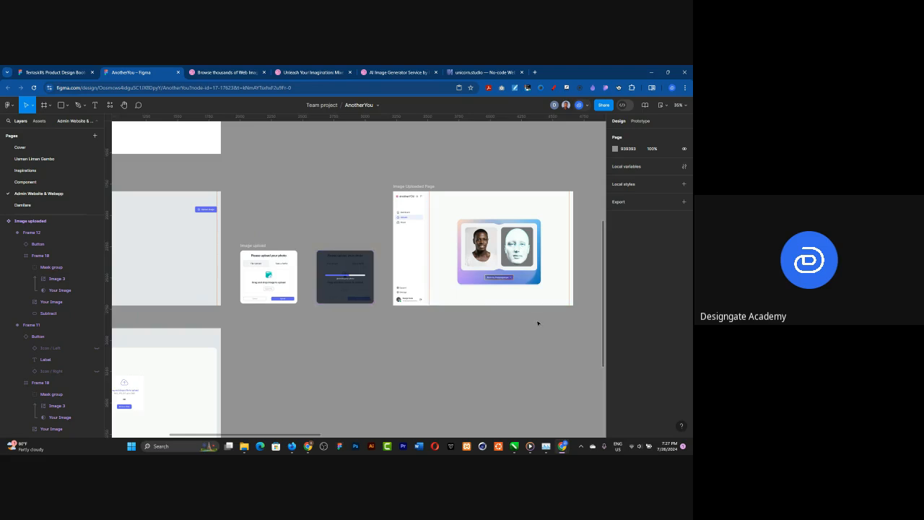
Step: Resize the Main container of the Image Uploaded Page to 1184 × 913 so it fills the whole area beside the sidebar
{"action": "scroll", "coordinate": [584, 247], "scroll_direction": "up", "scroll_amount": 1}
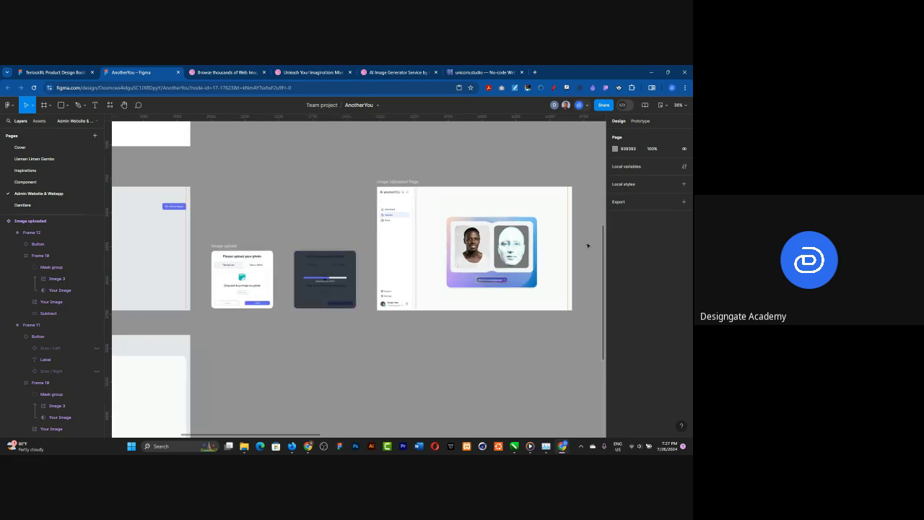
{"action": "scroll", "coordinate": [587, 246], "scroll_direction": "up", "scroll_amount": 5}
{"action": "scroll", "coordinate": [588, 244], "scroll_direction": "up", "scroll_amount": 1}
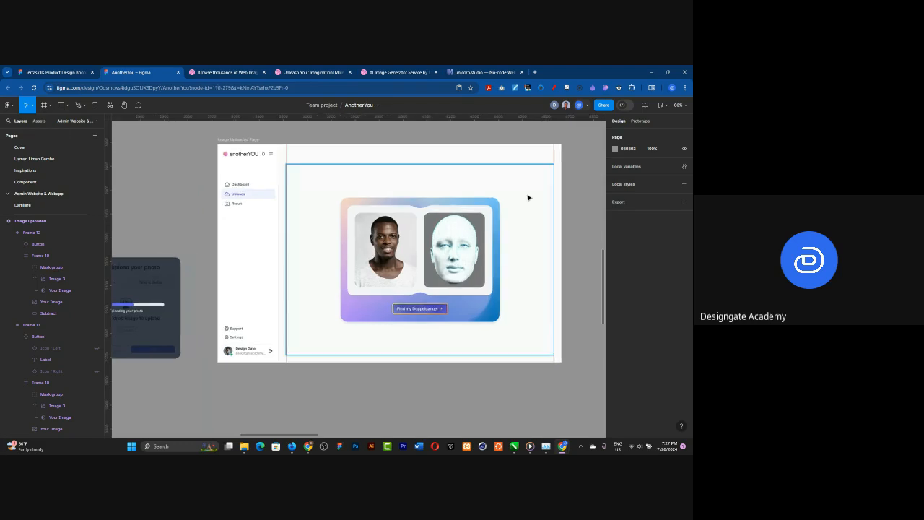
{"action": "left_click", "coordinate": [528, 197]}
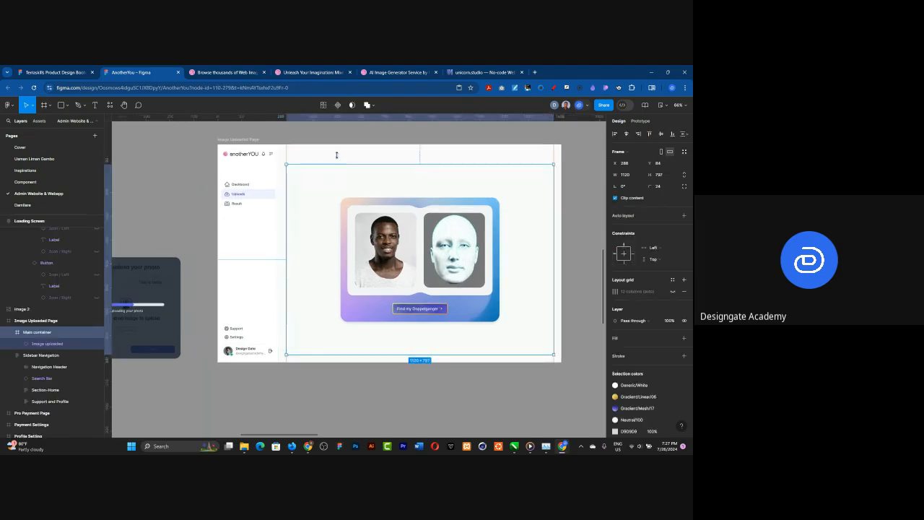
{"action": "left_click_drag", "start_coordinate": [335, 150], "coordinate": [335, 144]}
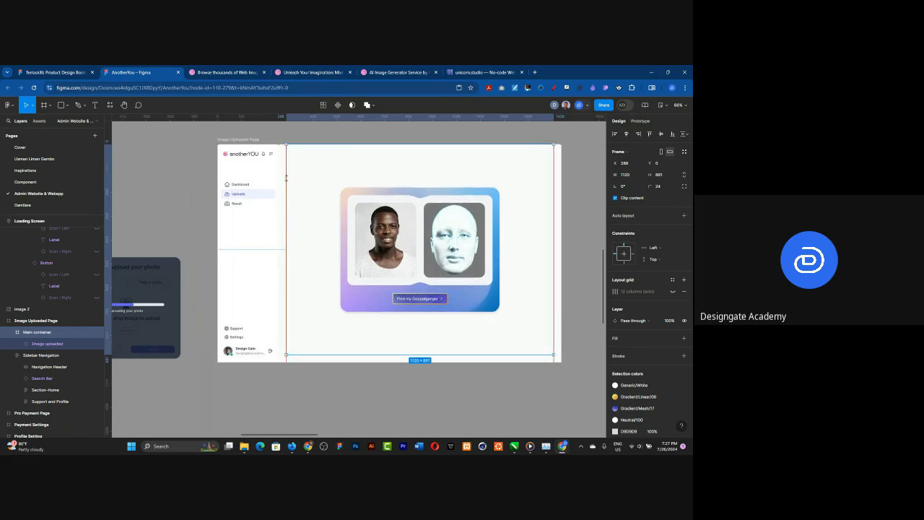
{"action": "left_click_drag", "start_coordinate": [286, 178], "coordinate": [278, 178]}
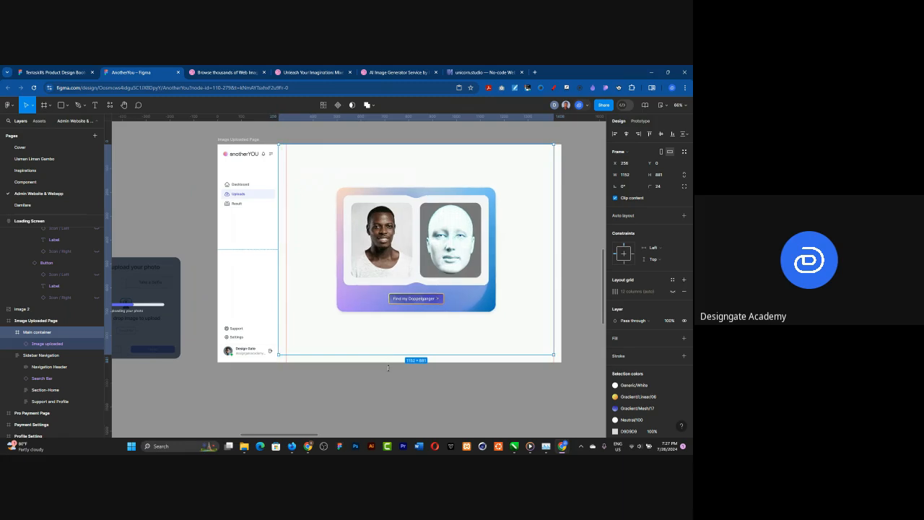
{"action": "mouse_move", "coordinate": [387, 354]}
{"action": "left_mouse_down"}
{"action": "mouse_move", "coordinate": [389, 370]}
{"action": "mouse_move", "coordinate": [387, 361]}
{"action": "left_mouse_up"}
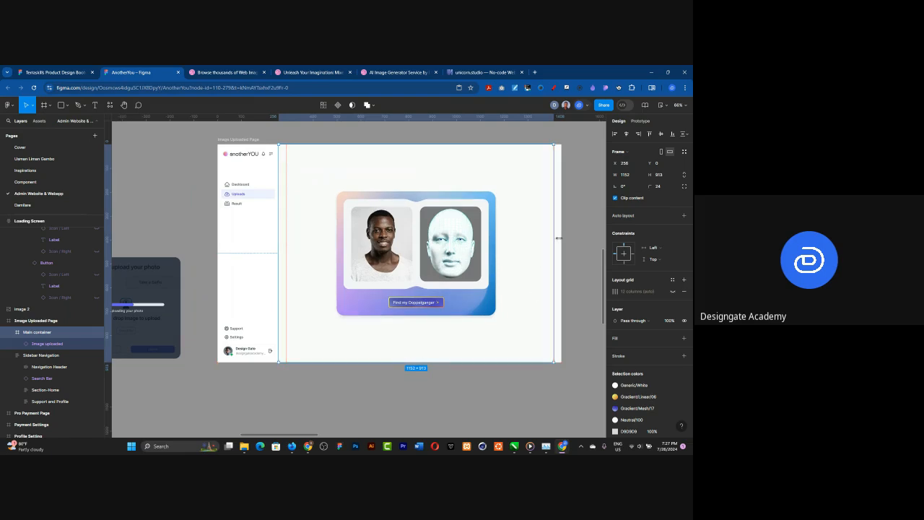
{"action": "left_click_drag", "start_coordinate": [562, 236], "coordinate": [563, 237]}
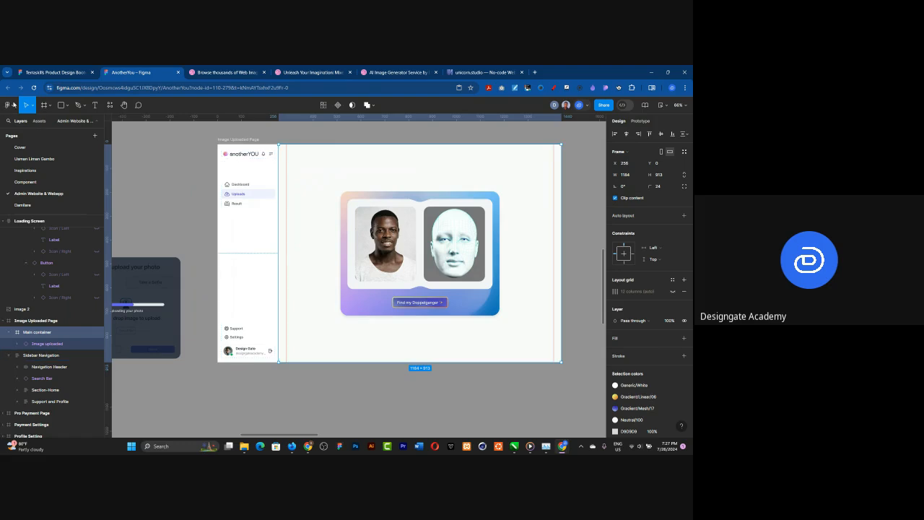
Step: Run the Photos by Freepik plugin with the Main container selected and search for "white abstract background"
{"action": "left_click", "coordinate": [8, 105]}
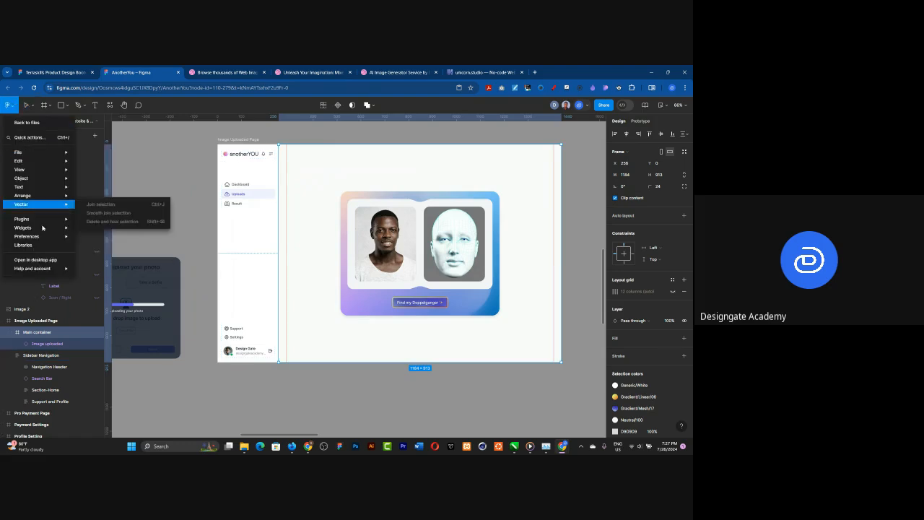
{"action": "mouse_move", "coordinate": [45, 220]}
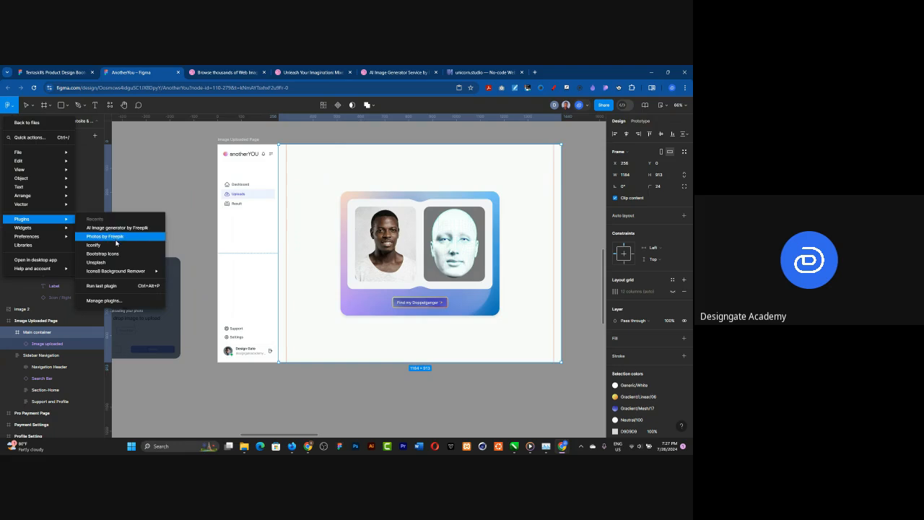
{"action": "mouse_move", "coordinate": [120, 270]}
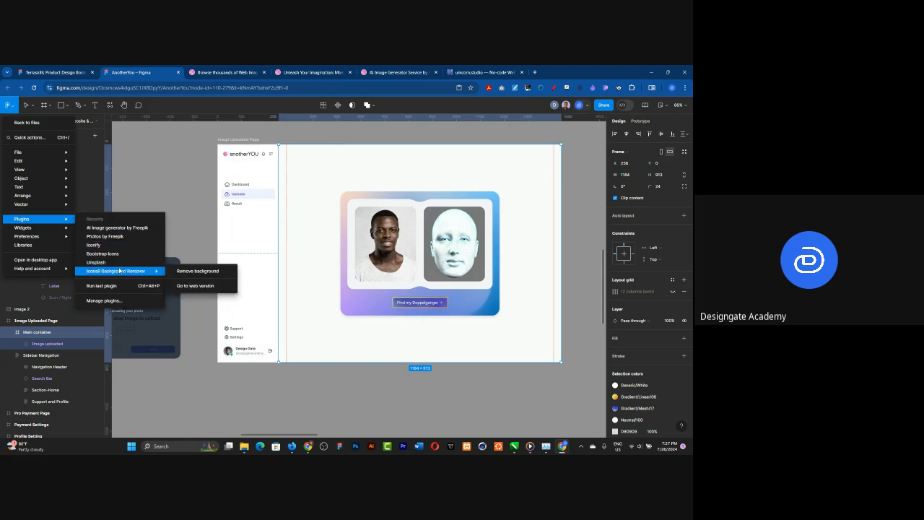
{"action": "left_click", "coordinate": [109, 236]}
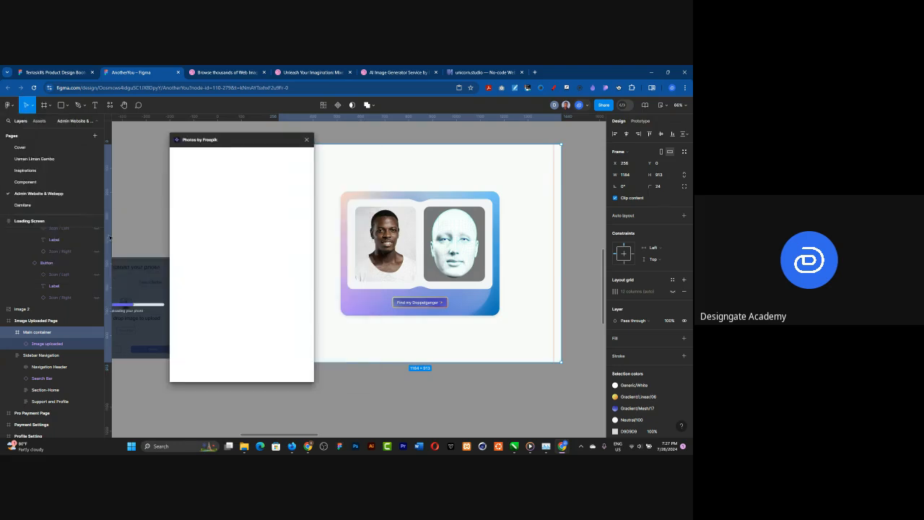
{"action": "left_click", "coordinate": [247, 156]}
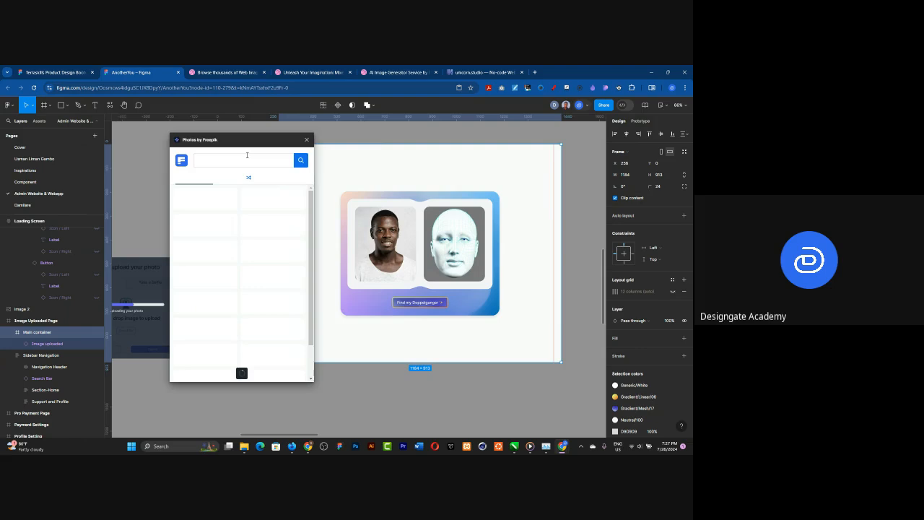
{"action": "type", "text": "white abstrac"}
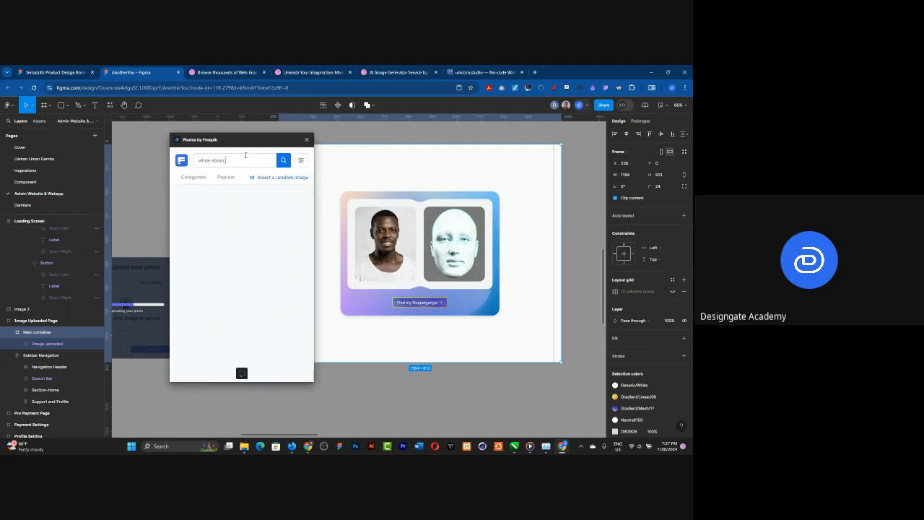
{"action": "key", "text": "BackSpace"}
{"action": "key", "text": "BackSpace"}
{"action": "key", "text": "BackSpace"}
{"action": "type", "text": "tract background"}
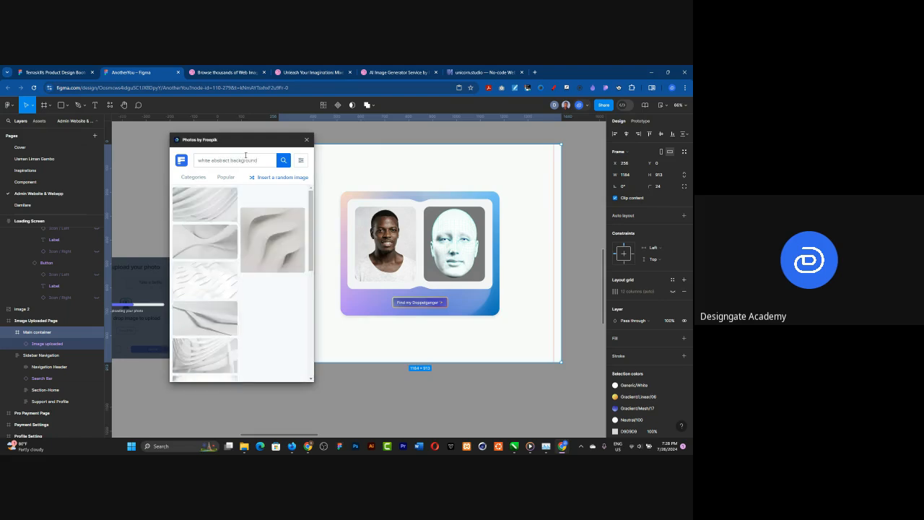
Step: Try a grey rippled-wave photo and a pale, faintly faceted photo from the results as the Main container's background
{"action": "scroll", "coordinate": [230, 272], "scroll_direction": "down", "scroll_amount": 5}
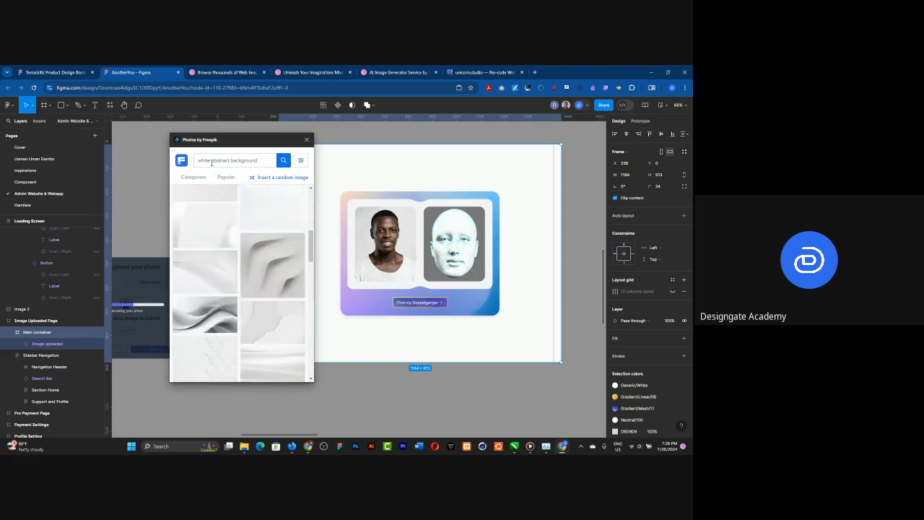
{"action": "scroll", "coordinate": [264, 272], "scroll_direction": "down", "scroll_amount": 5}
{"action": "scroll", "coordinate": [264, 272], "scroll_direction": "down", "scroll_amount": 5}
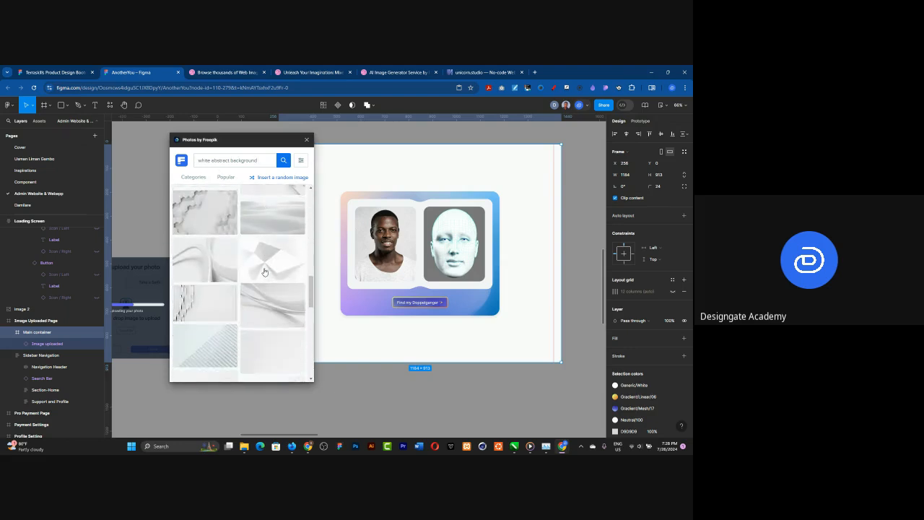
{"action": "scroll", "coordinate": [265, 259], "scroll_direction": "down", "scroll_amount": 5}
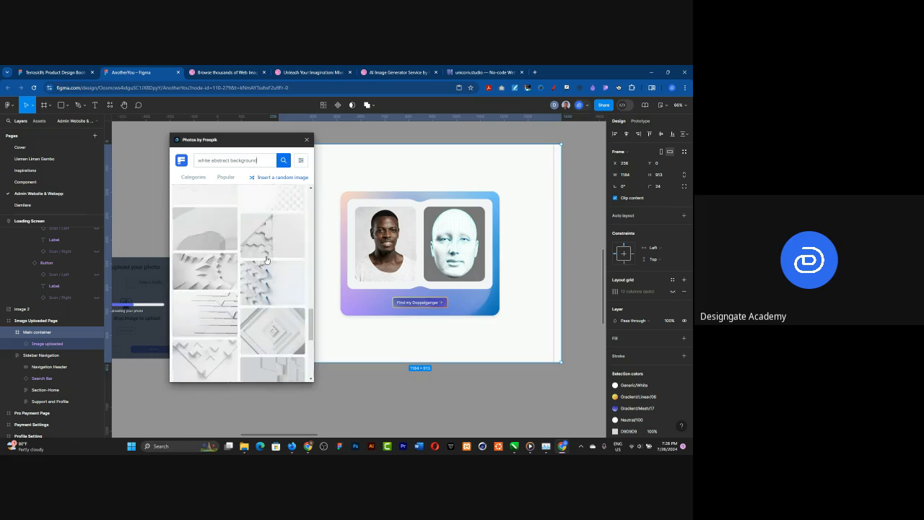
{"action": "scroll", "coordinate": [266, 260], "scroll_direction": "down", "scroll_amount": 5}
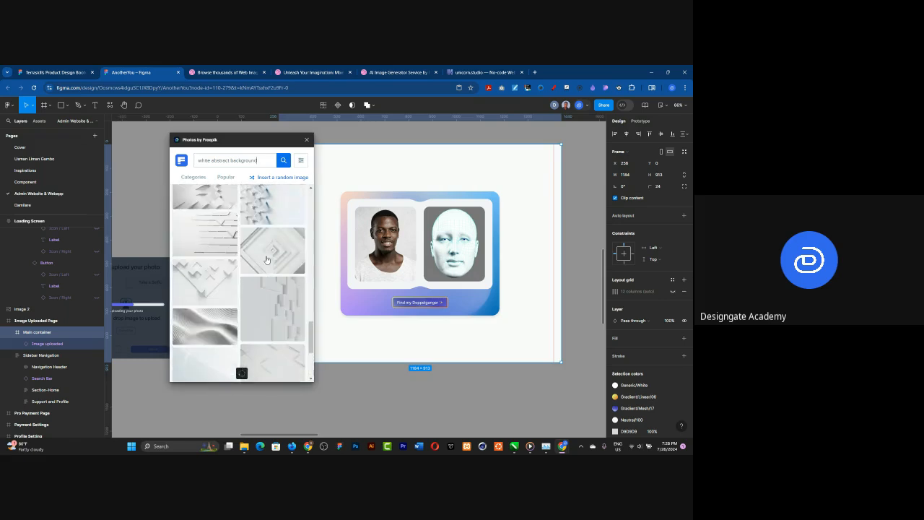
{"action": "scroll", "coordinate": [266, 260], "scroll_direction": "down", "scroll_amount": 3}
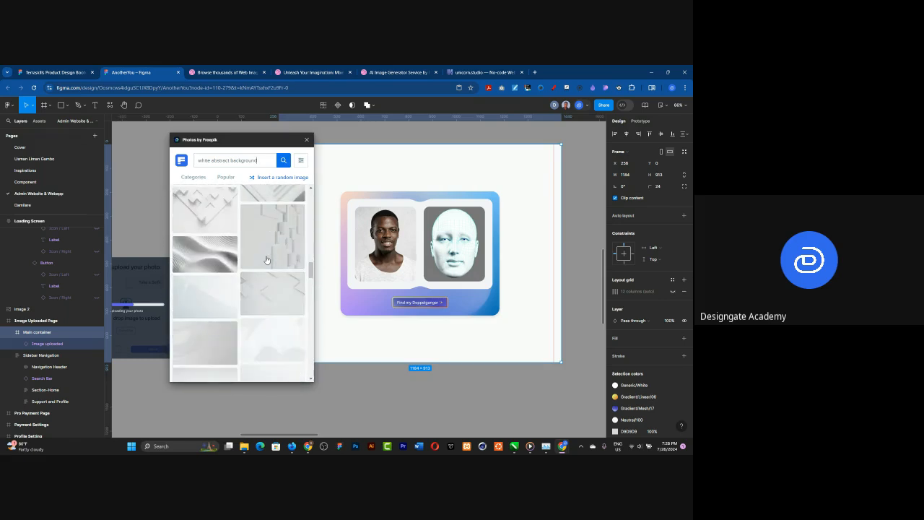
{"action": "left_click", "coordinate": [187, 252]}
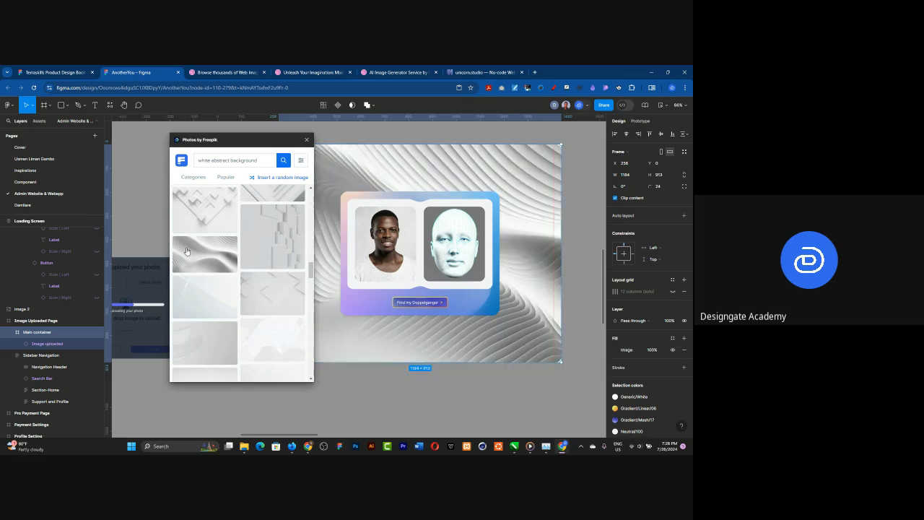
{"action": "scroll", "coordinate": [186, 251], "scroll_direction": "down", "scroll_amount": 3}
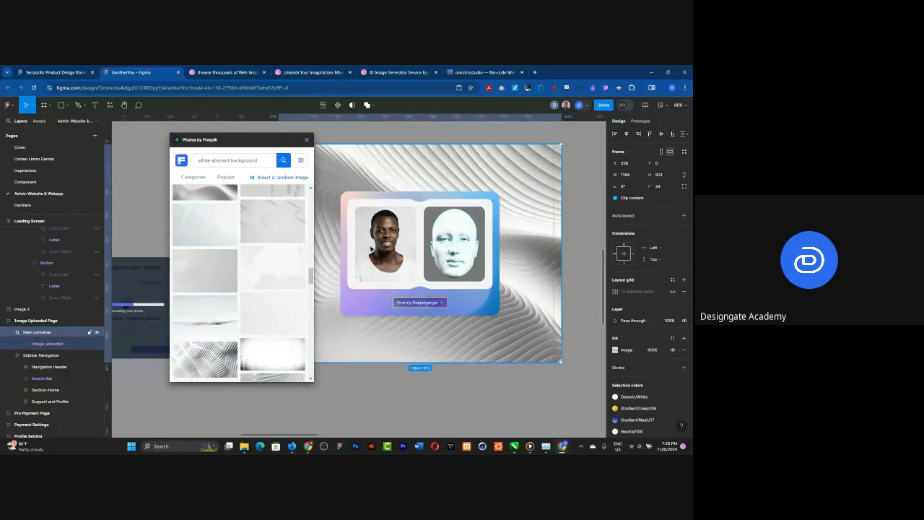
{"action": "left_click", "coordinate": [214, 230]}
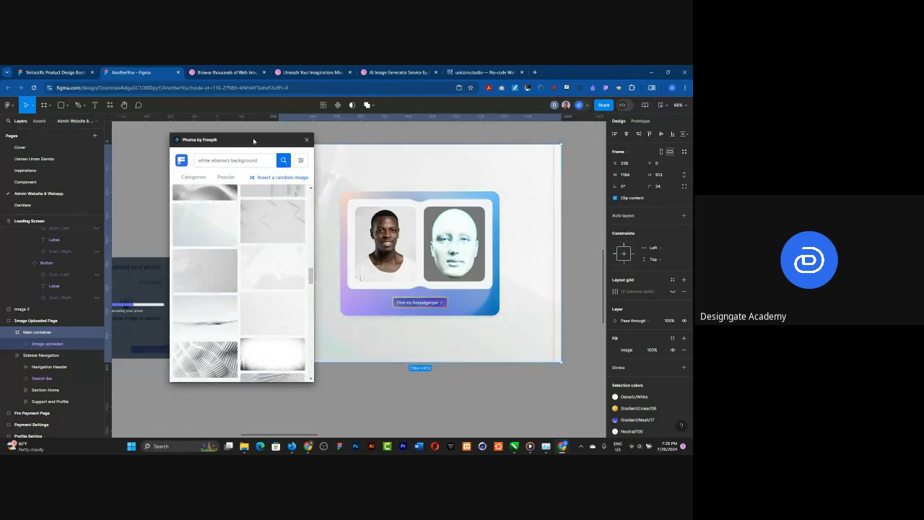
Step: Move the plugin window clear of the page and fill the Main container with the white diagonal wavy-ridges photo from further down the results
{"action": "left_click_drag", "start_coordinate": [254, 140], "coordinate": [178, 137]}
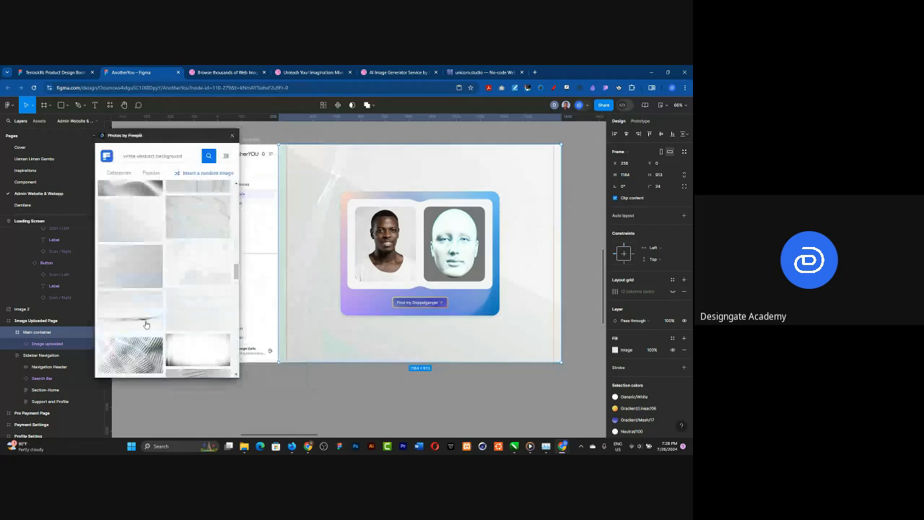
{"action": "scroll", "coordinate": [146, 324], "scroll_direction": "down", "scroll_amount": 5}
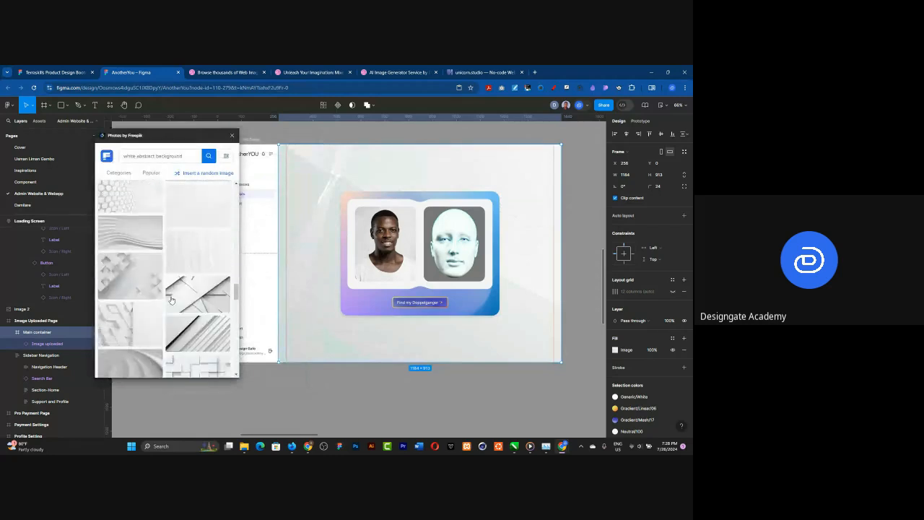
{"action": "scroll", "coordinate": [171, 300], "scroll_direction": "down", "scroll_amount": 3}
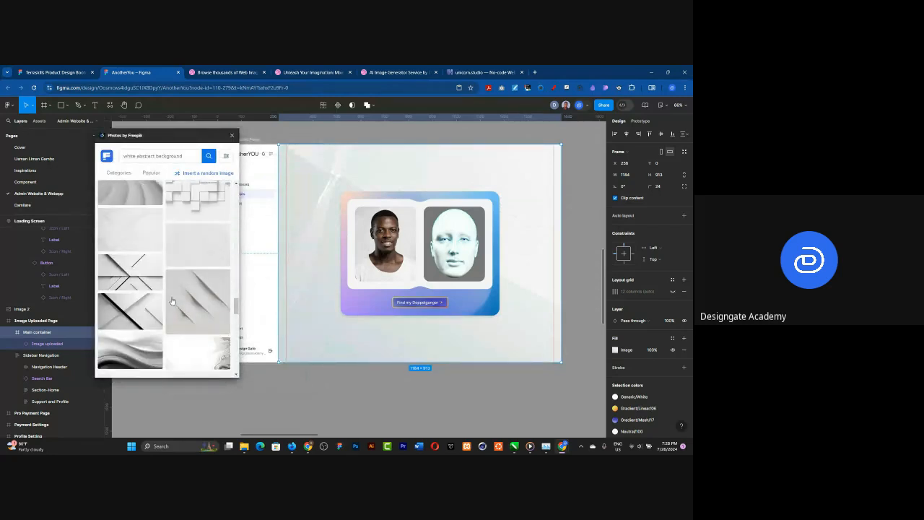
{"action": "scroll", "coordinate": [172, 301], "scroll_direction": "down", "scroll_amount": 3}
{"action": "scroll", "coordinate": [172, 301], "scroll_direction": "down", "scroll_amount": 3}
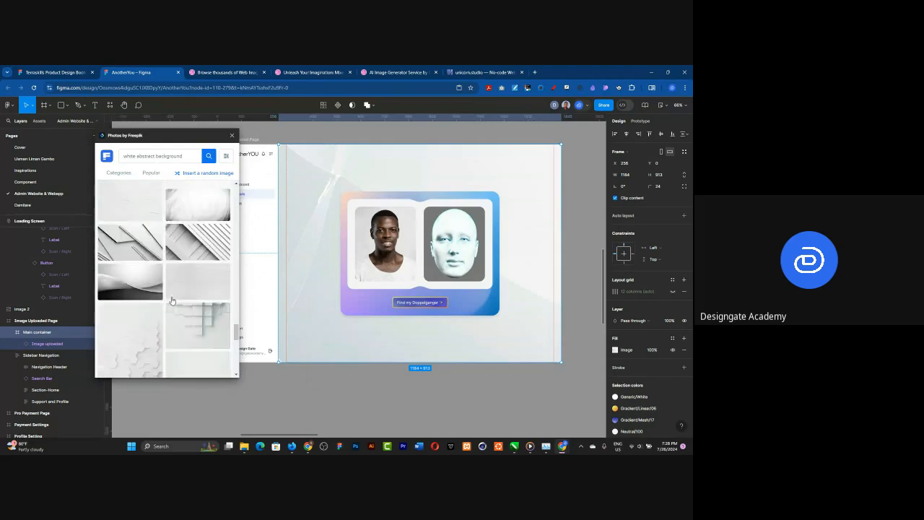
{"action": "scroll", "coordinate": [172, 298], "scroll_direction": "down", "scroll_amount": 3}
{"action": "scroll", "coordinate": [172, 298], "scroll_direction": "down", "scroll_amount": 3}
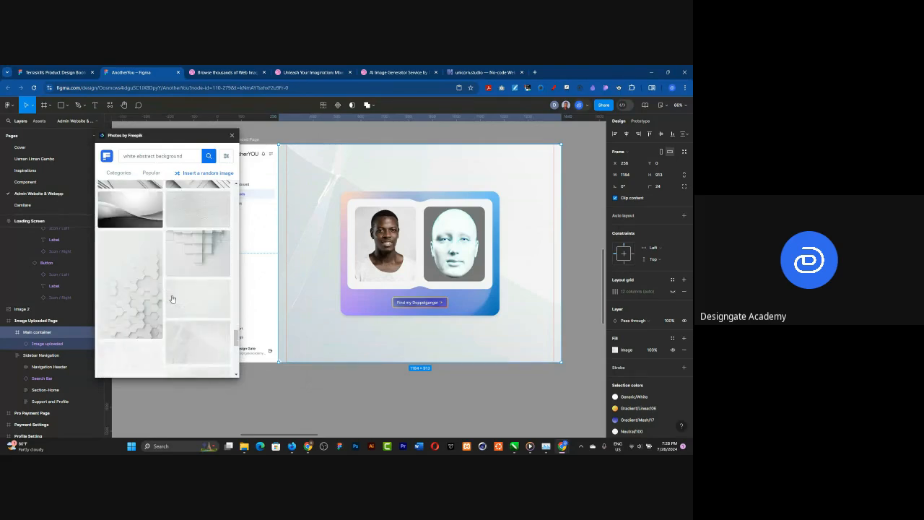
{"action": "scroll", "coordinate": [172, 298], "scroll_direction": "down", "scroll_amount": 3}
{"action": "scroll", "coordinate": [173, 297], "scroll_direction": "down", "scroll_amount": 2}
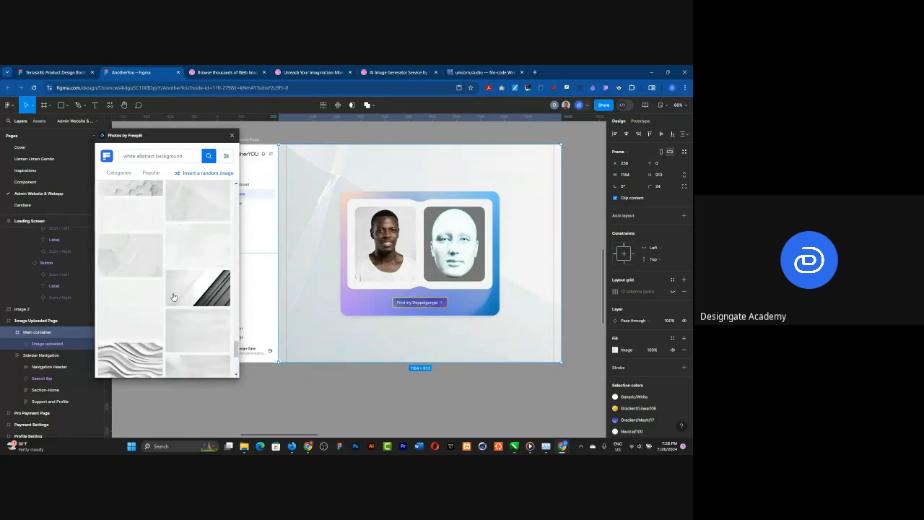
{"action": "scroll", "coordinate": [173, 297], "scroll_direction": "down", "scroll_amount": 3}
{"action": "scroll", "coordinate": [173, 297], "scroll_direction": "down", "scroll_amount": 4}
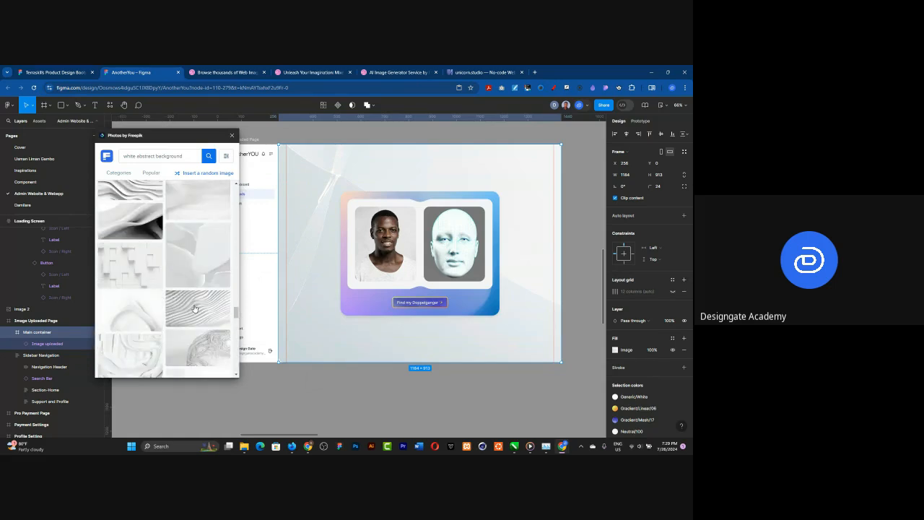
{"action": "scroll", "coordinate": [189, 292], "scroll_direction": "down", "scroll_amount": 2}
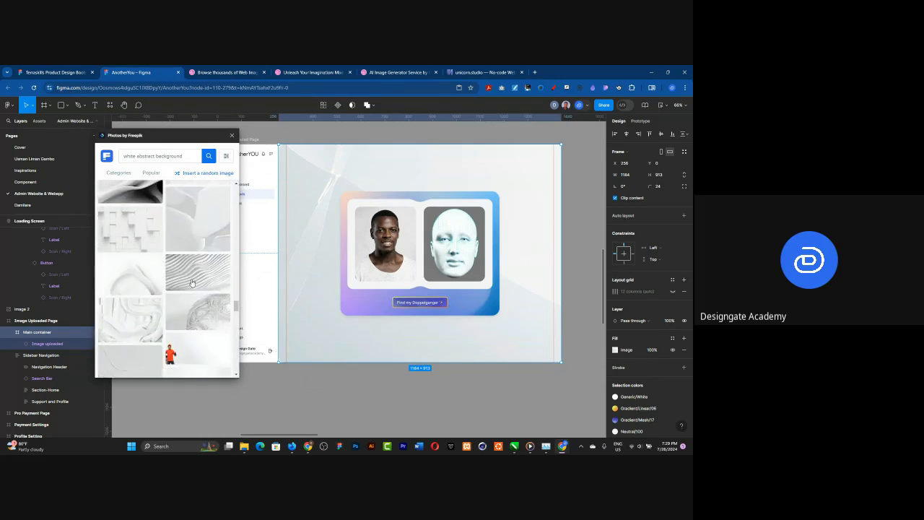
{"action": "left_click", "coordinate": [191, 283]}
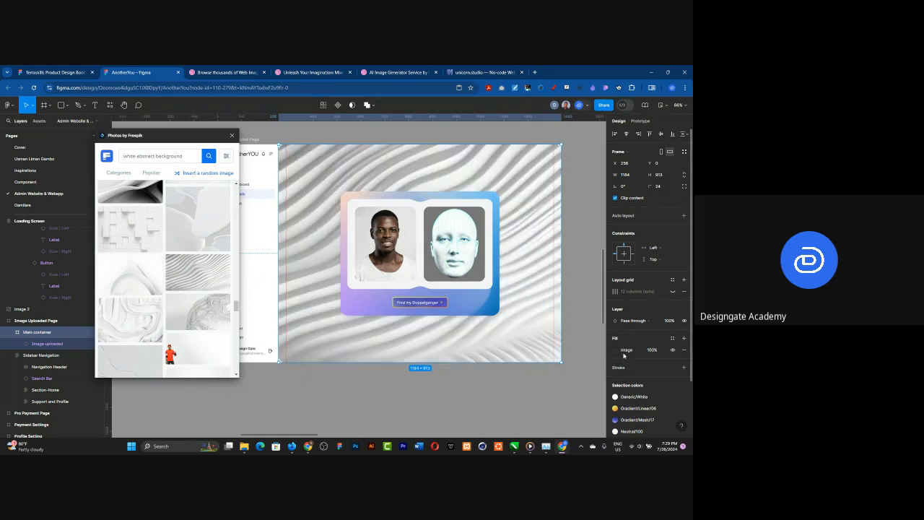
Step: Raise the exposure of the Main container's image fill until the waves fade to near-white, and close the photo plugin
{"action": "scroll", "coordinate": [624, 354], "scroll_direction": "down", "scroll_amount": 2}
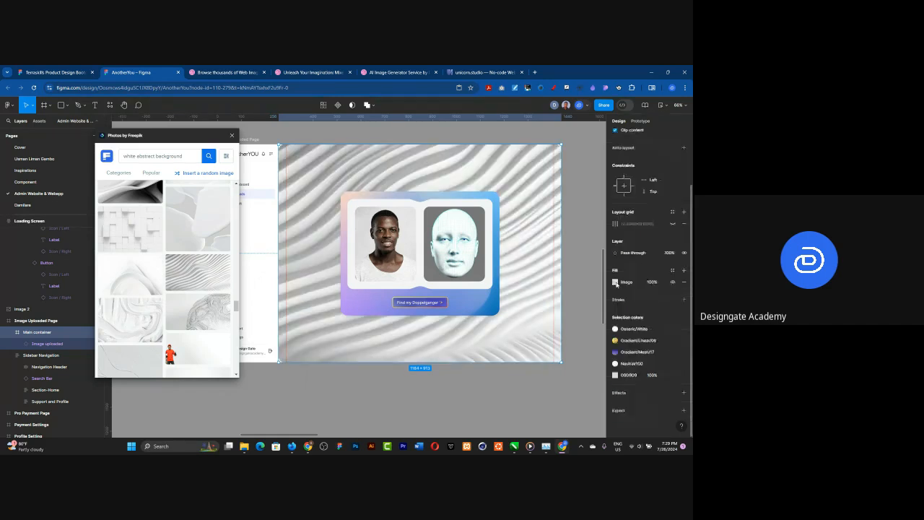
{"action": "left_click", "coordinate": [615, 283]}
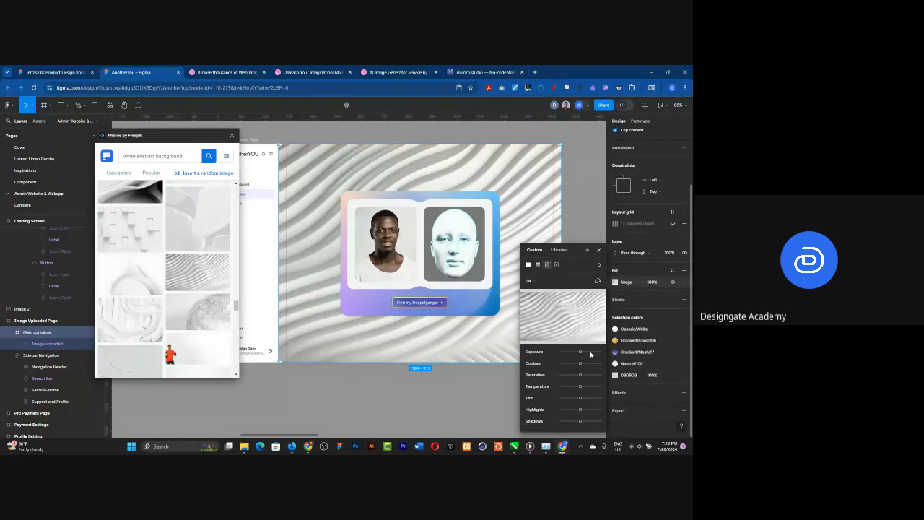
{"action": "left_click_drag", "start_coordinate": [581, 352], "coordinate": [591, 353]}
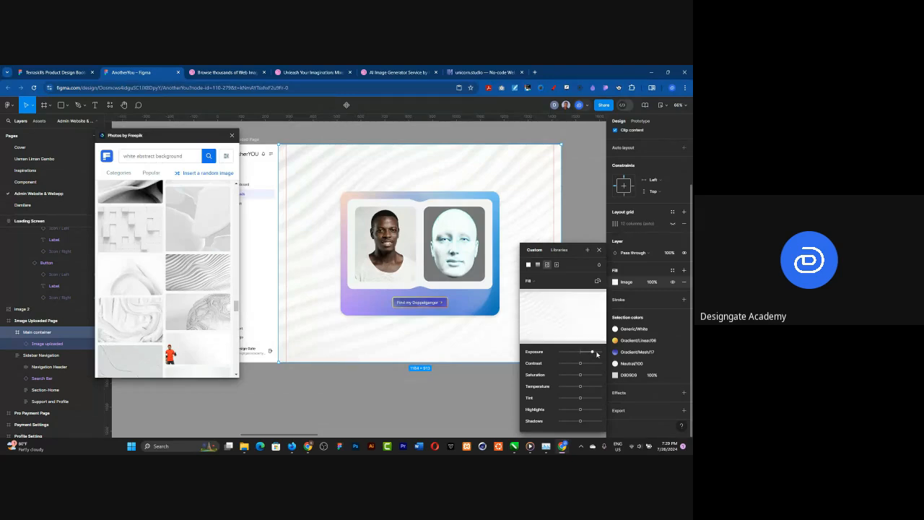
{"action": "left_click", "coordinate": [596, 352]}
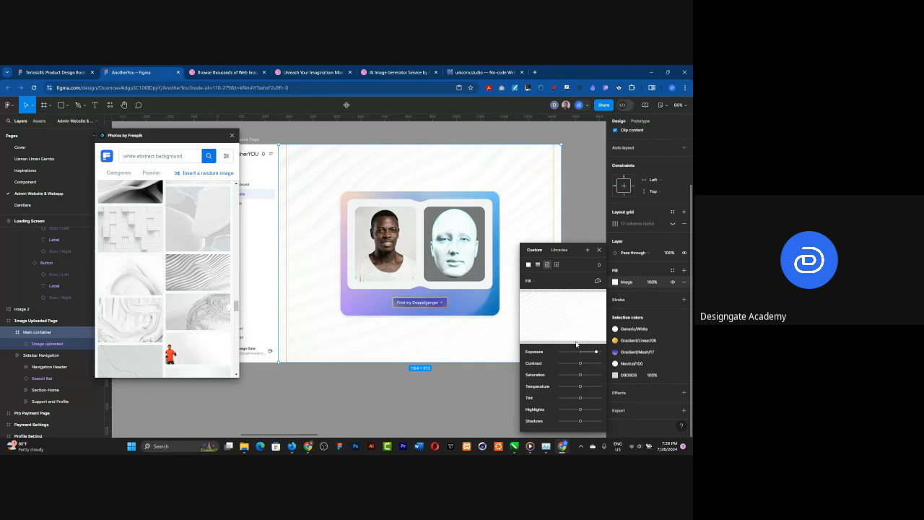
{"action": "left_click", "coordinate": [599, 250]}
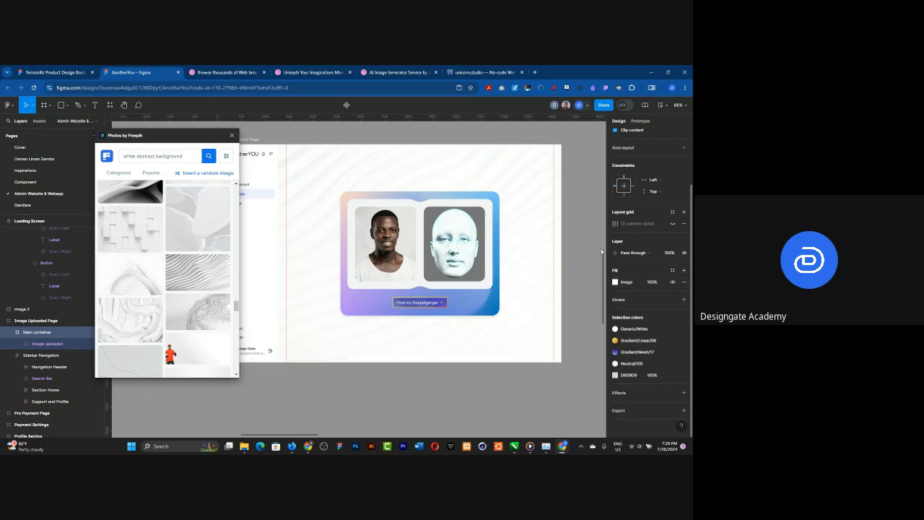
{"action": "left_click", "coordinate": [232, 135]}
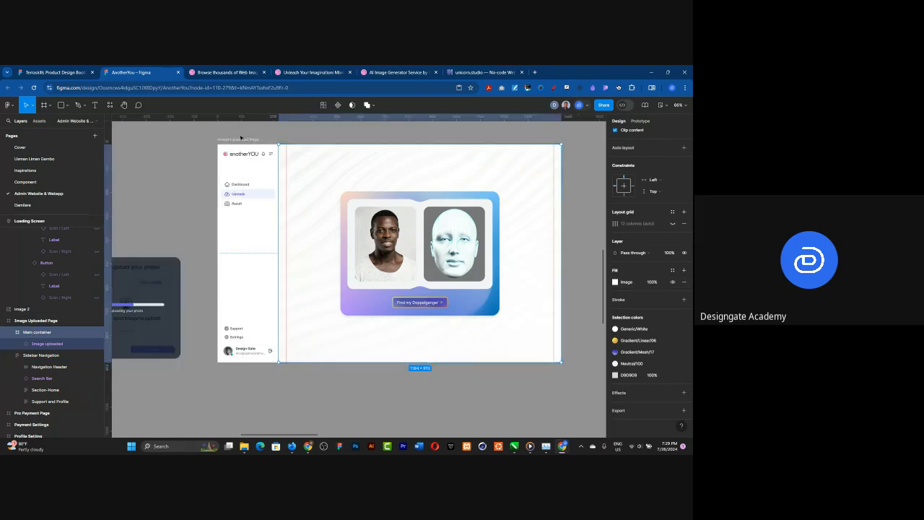
Step: Preview the Image Uploaded Page frame as a prototype and close the preview
{"action": "left_click", "coordinate": [239, 139]}
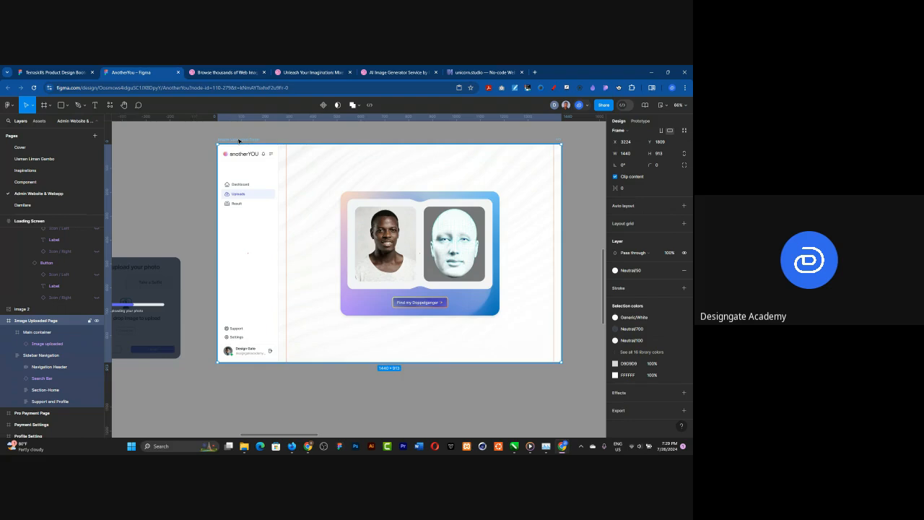
{"action": "left_click", "coordinate": [660, 106]}
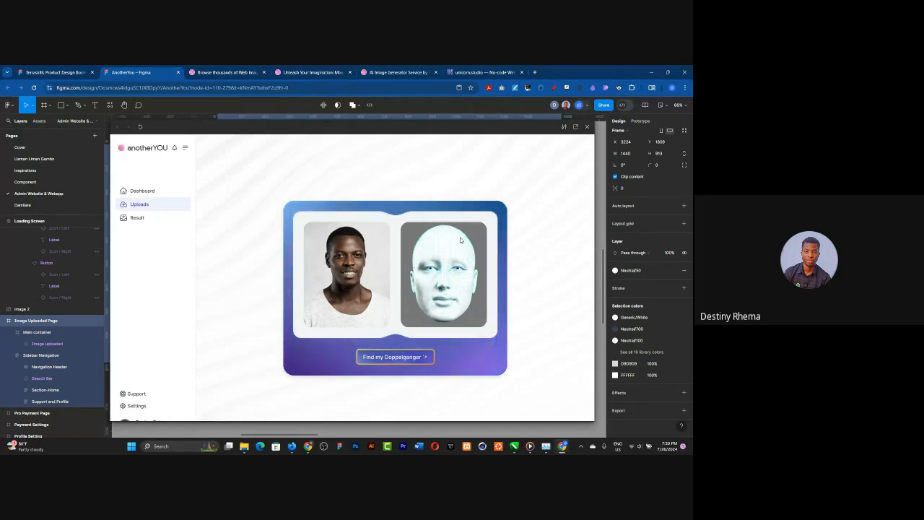
{"action": "left_click", "coordinate": [586, 128]}
Step: Examine the upload flow from the Image upload card and loading screen to the Image Uploaded Page with its new background
{"action": "scroll", "coordinate": [443, 257], "scroll_direction": "down", "scroll_amount": 5}
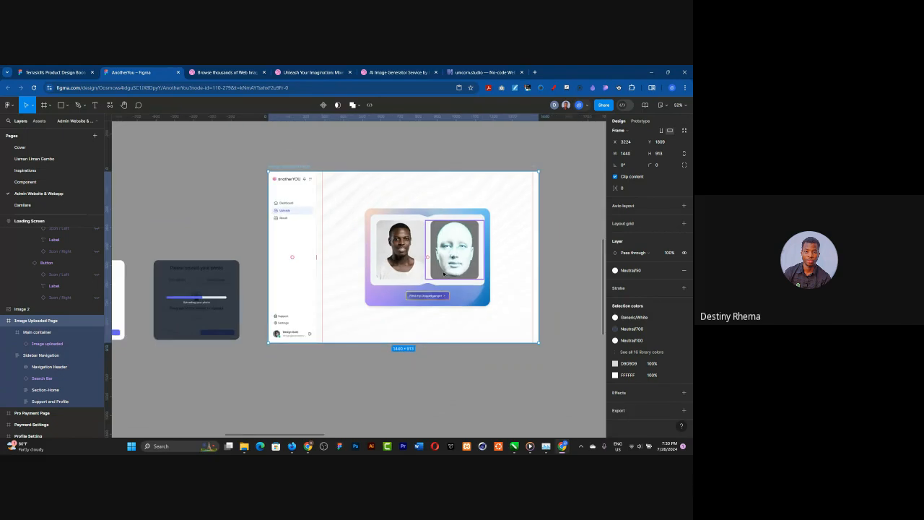
{"action": "scroll", "coordinate": [447, 223], "scroll_direction": "down", "scroll_amount": 3}
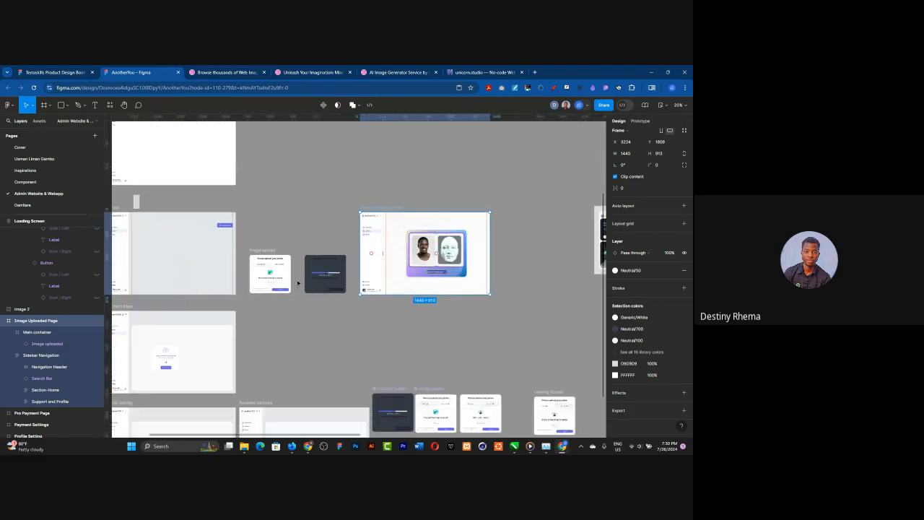
{"action": "scroll", "coordinate": [288, 300], "scroll_direction": "up", "scroll_amount": 2}
{"action": "scroll", "coordinate": [325, 307], "scroll_direction": "up", "scroll_amount": 1}
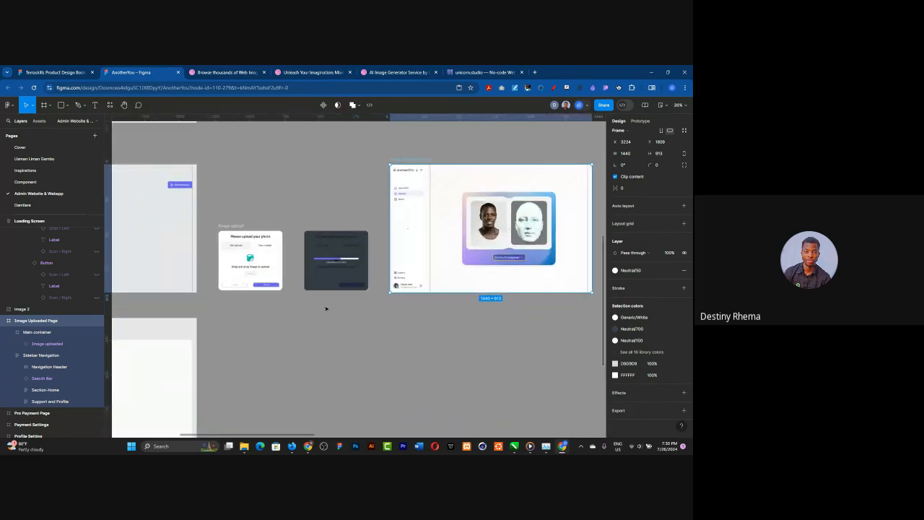
{"action": "left_click", "coordinate": [325, 309]}
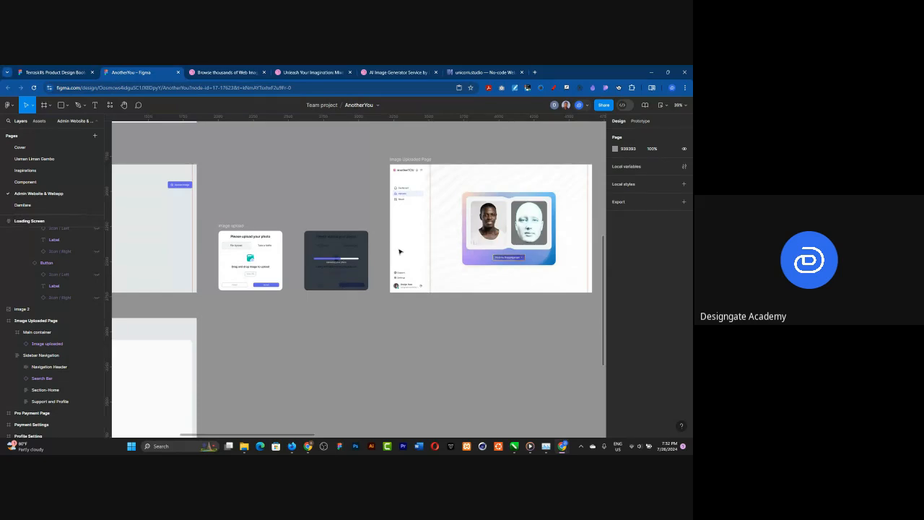
{"action": "scroll", "coordinate": [213, 282], "scroll_direction": "up", "scroll_amount": 6, "text": "ctrl"}
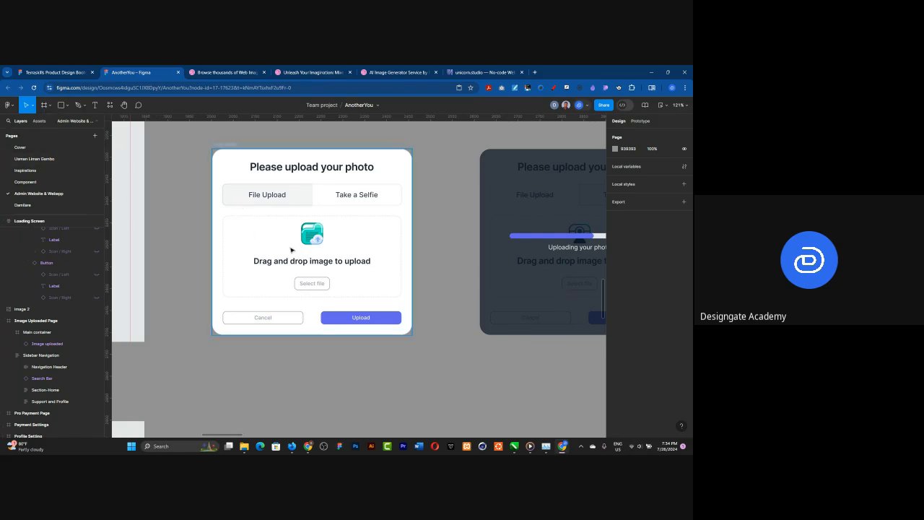
{"action": "scroll", "coordinate": [177, 213], "scroll_direction": "down", "scroll_amount": 1}
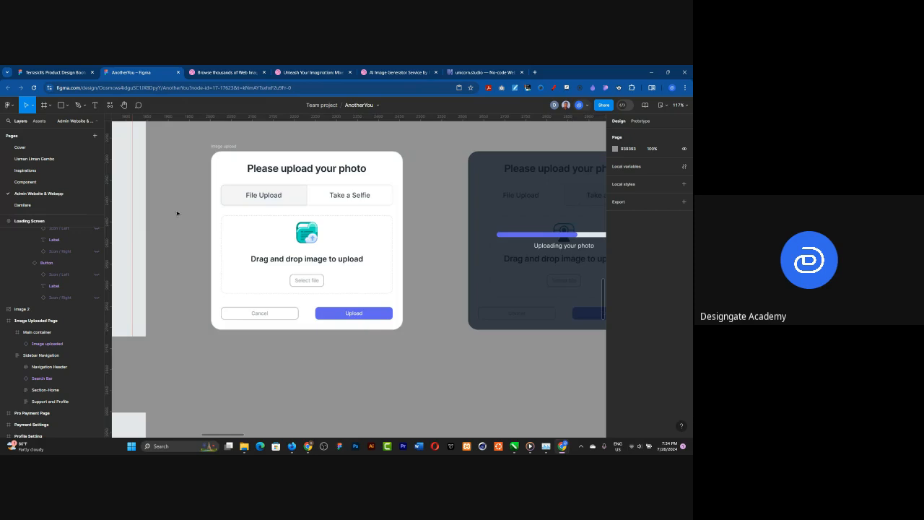
{"action": "scroll", "coordinate": [177, 213], "scroll_direction": "down", "scroll_amount": 5}
{"action": "scroll", "coordinate": [498, 160], "scroll_direction": "up", "scroll_amount": 3}
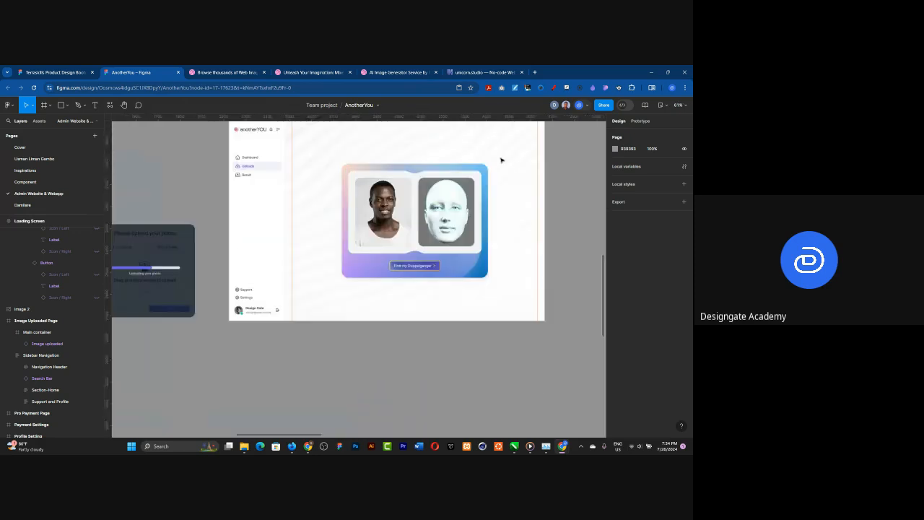
{"action": "scroll", "coordinate": [501, 159], "scroll_direction": "up", "scroll_amount": 2}
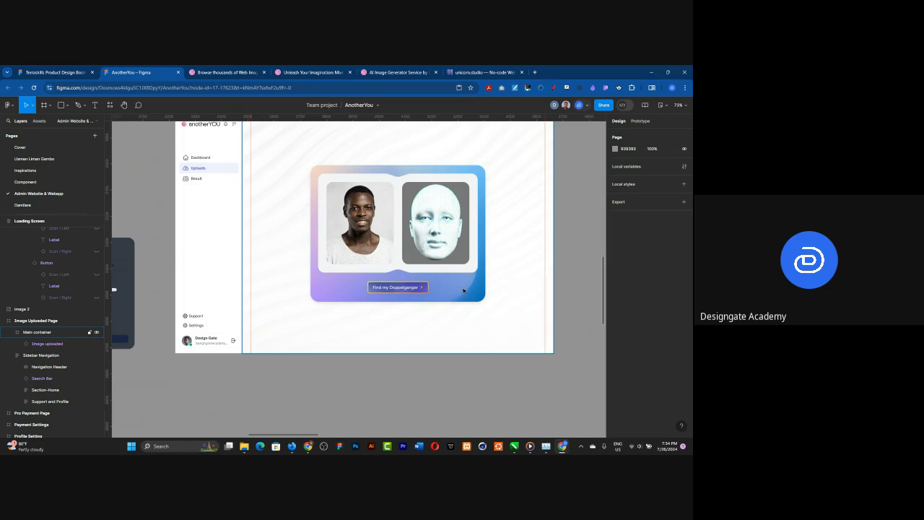
{"action": "scroll", "coordinate": [358, 332], "scroll_direction": "down", "scroll_amount": 3, "text": "ctrl"}
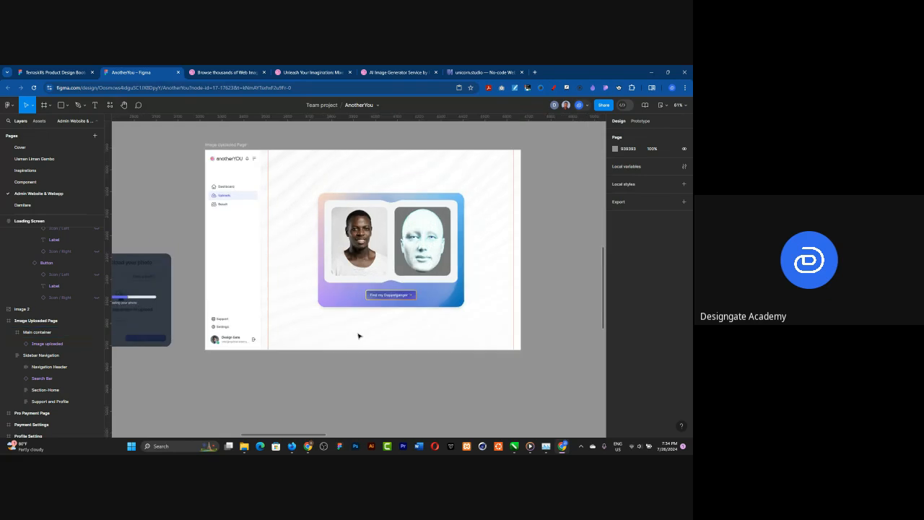
{"action": "scroll", "coordinate": [282, 287], "scroll_direction": "up", "scroll_amount": 3, "text": "ctrl"}
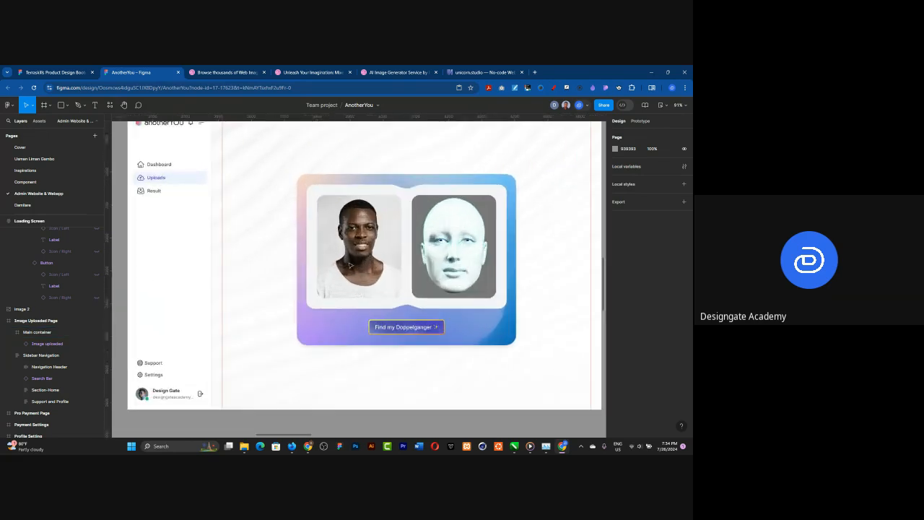
Step: Review the Image Uploaded Page's face-comparison card and how the page sits beside the Upload, Image upload and loading screens
{"action": "scroll", "coordinate": [350, 265], "scroll_direction": "down", "scroll_amount": 2, "text": "ctrl"}
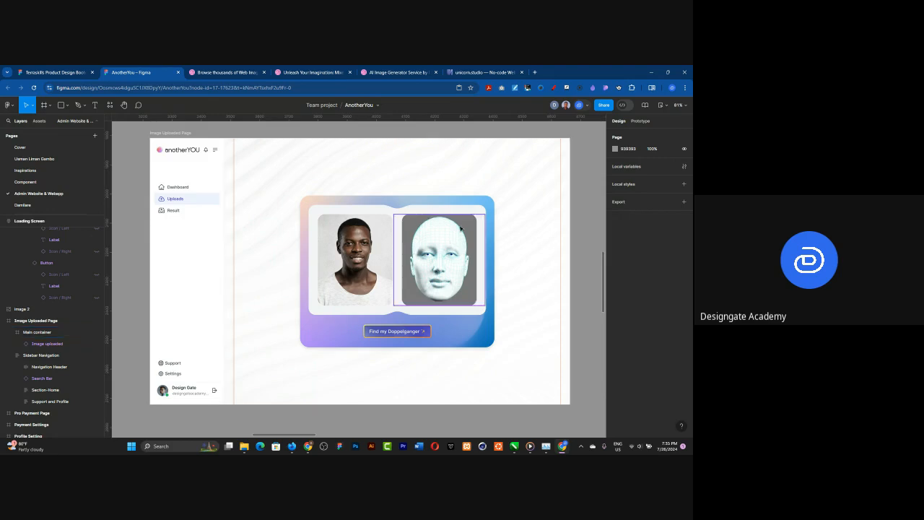
{"action": "scroll", "coordinate": [460, 233], "scroll_direction": "down", "scroll_amount": 2}
{"action": "scroll", "coordinate": [461, 231], "scroll_direction": "down", "scroll_amount": 6}
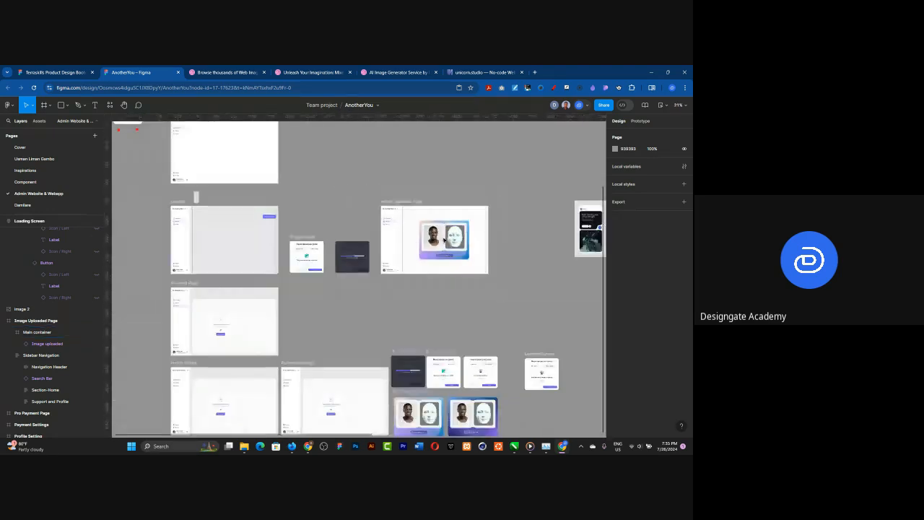
{"action": "scroll", "coordinate": [363, 246], "scroll_direction": "up", "scroll_amount": 2}
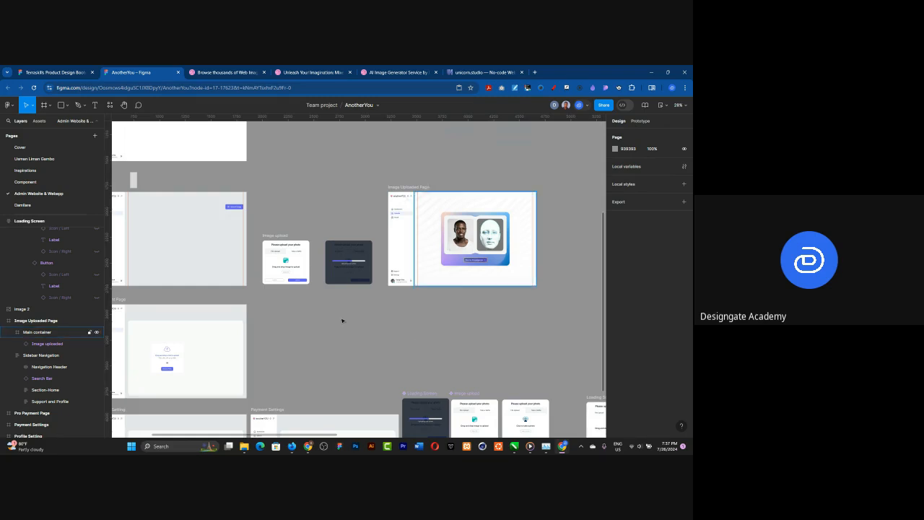
{"action": "scroll", "coordinate": [480, 243], "scroll_direction": "down", "scroll_amount": 1}
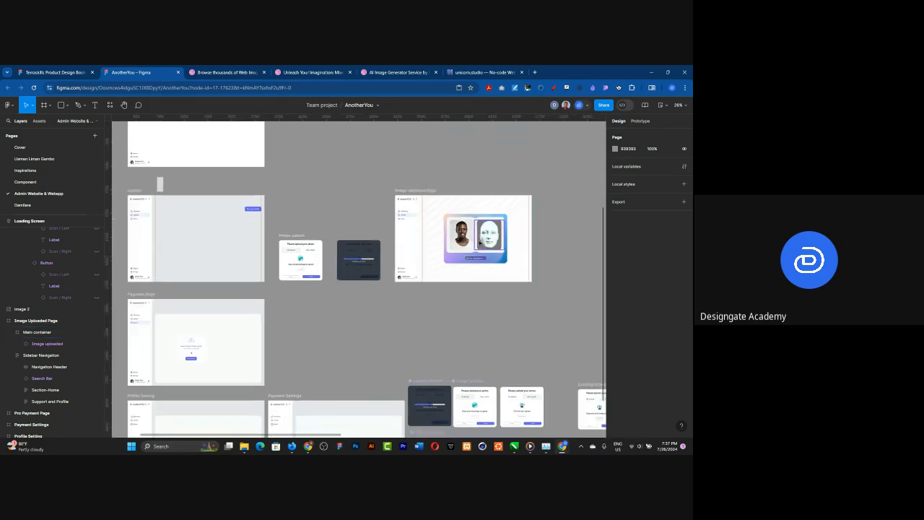
{"action": "scroll", "coordinate": [154, 243], "scroll_direction": "up", "scroll_amount": 1}
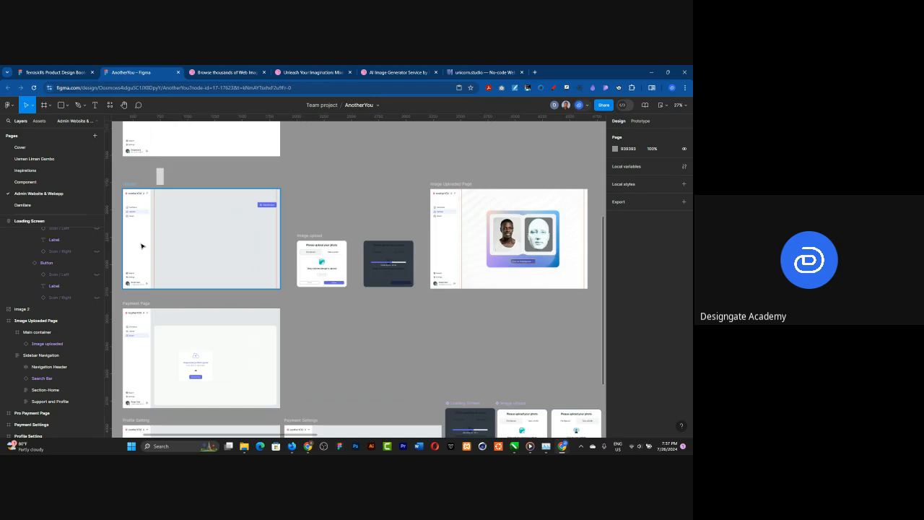
{"action": "scroll", "coordinate": [363, 306], "scroll_direction": "down", "scroll_amount": 1}
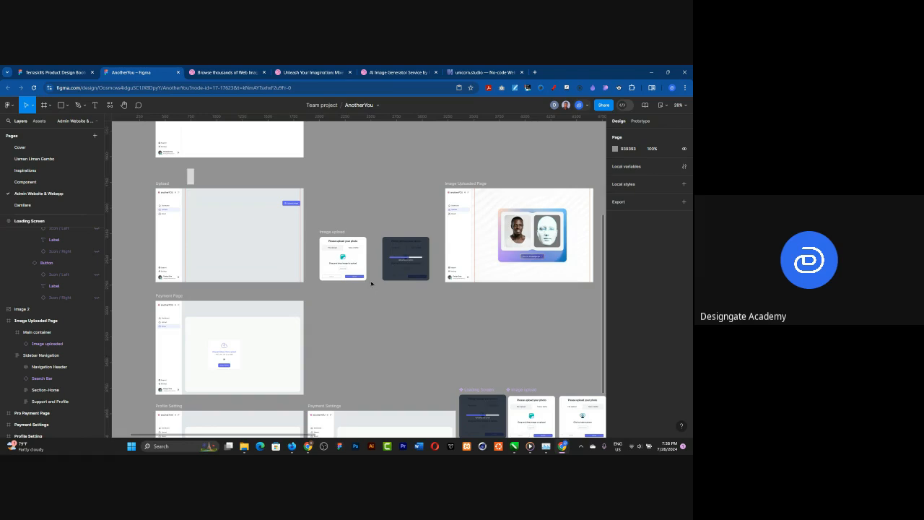
{"action": "scroll", "coordinate": [252, 208], "scroll_direction": "down", "scroll_amount": 2, "text": "ctrl"}
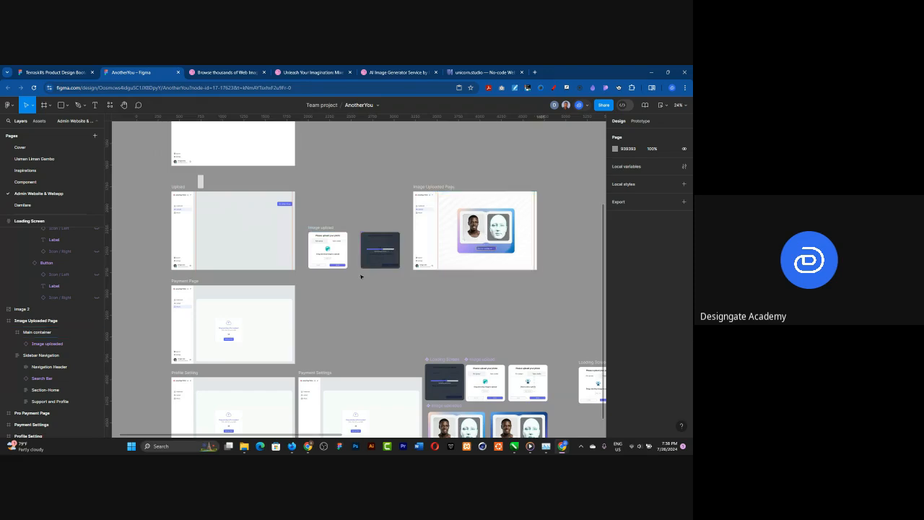
Step: Move the image 2 reference picture into the gap between the Image Uploaded Page and Result Processing frames, at about X 4871, Y 1888
{"action": "scroll", "coordinate": [258, 233], "scroll_direction": "down", "scroll_amount": 5}
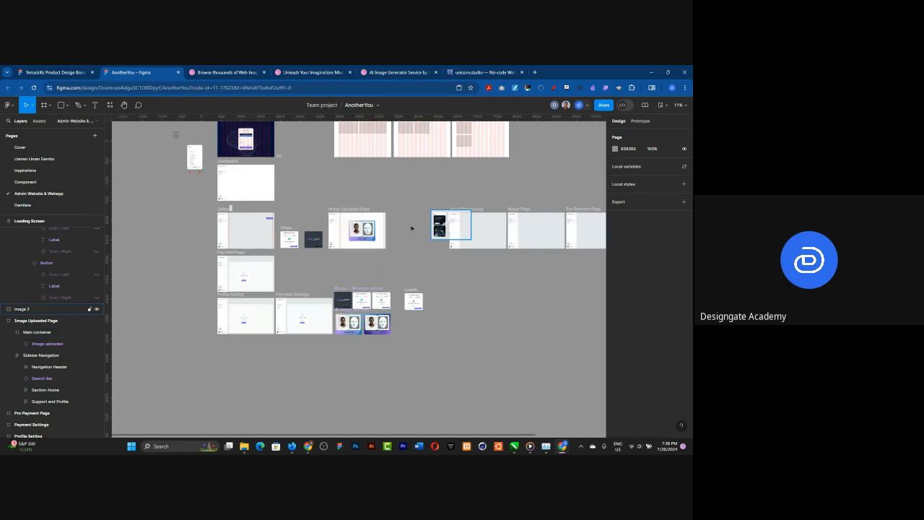
{"action": "left_click", "coordinate": [404, 229]}
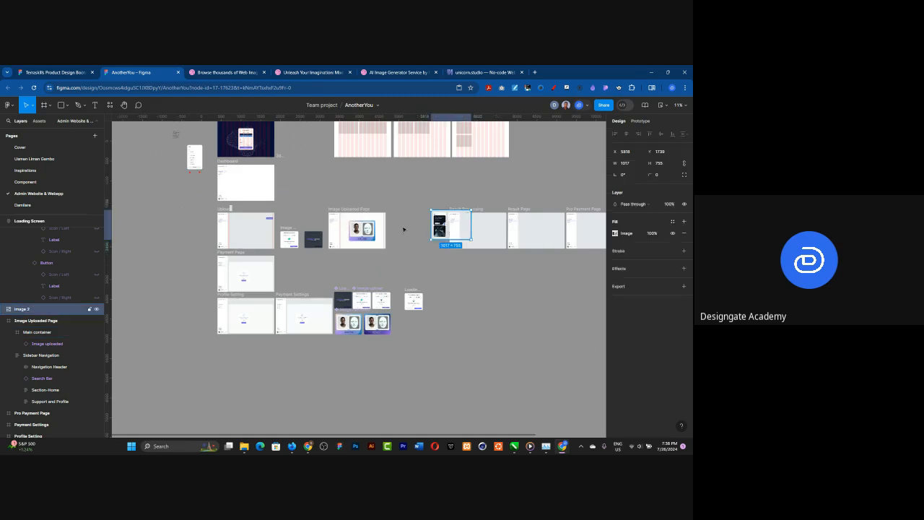
{"action": "left_click_drag", "start_coordinate": [437, 229], "coordinate": [404, 229]}
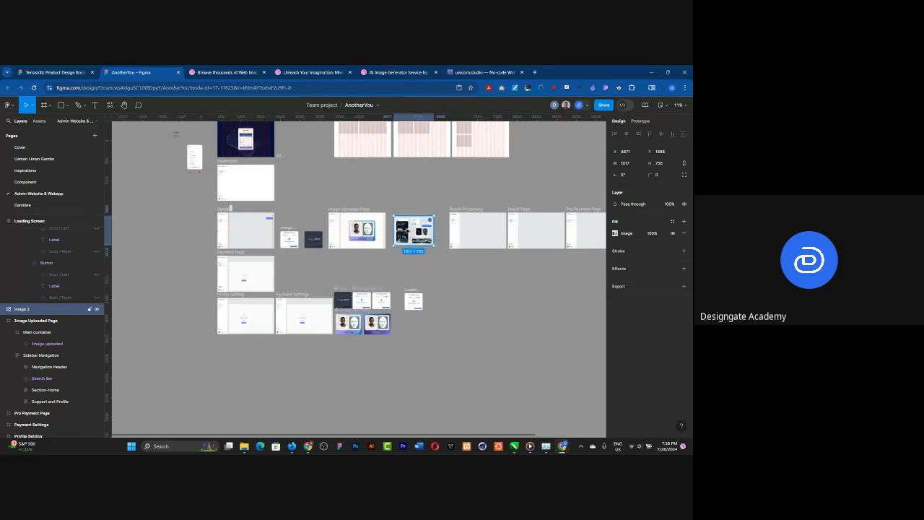
{"action": "right_click", "coordinate": [405, 229]}
{"action": "mouse_move", "coordinate": [440, 236]}
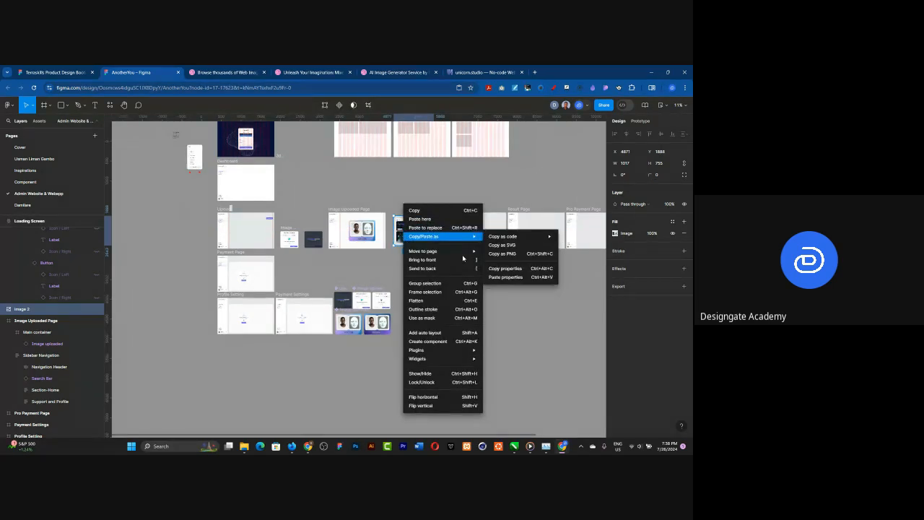